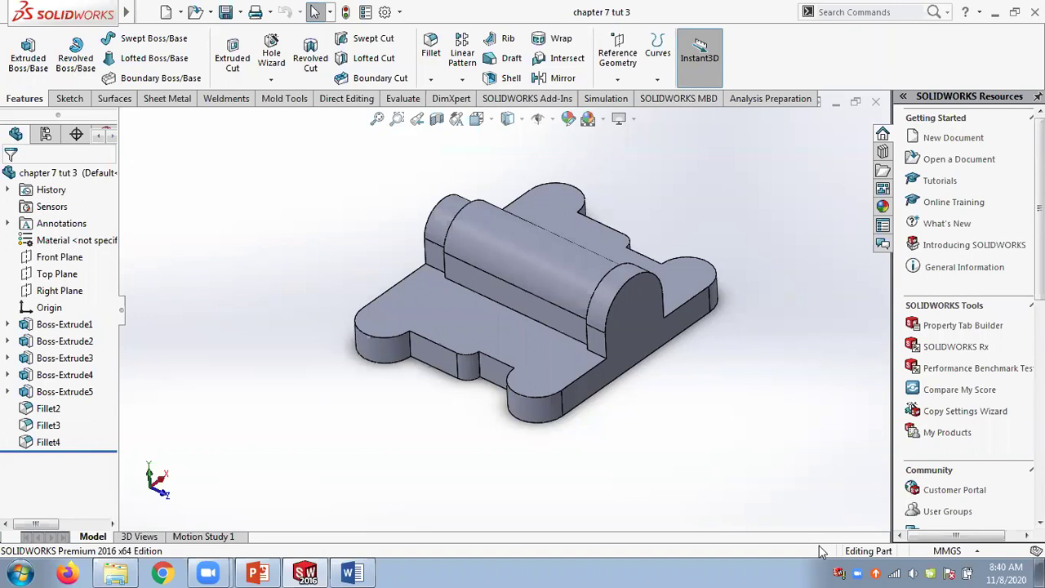
# - Bring the Virtual Engineering Assignment document in Word to the front
pyautogui.moveTo(357, 572)
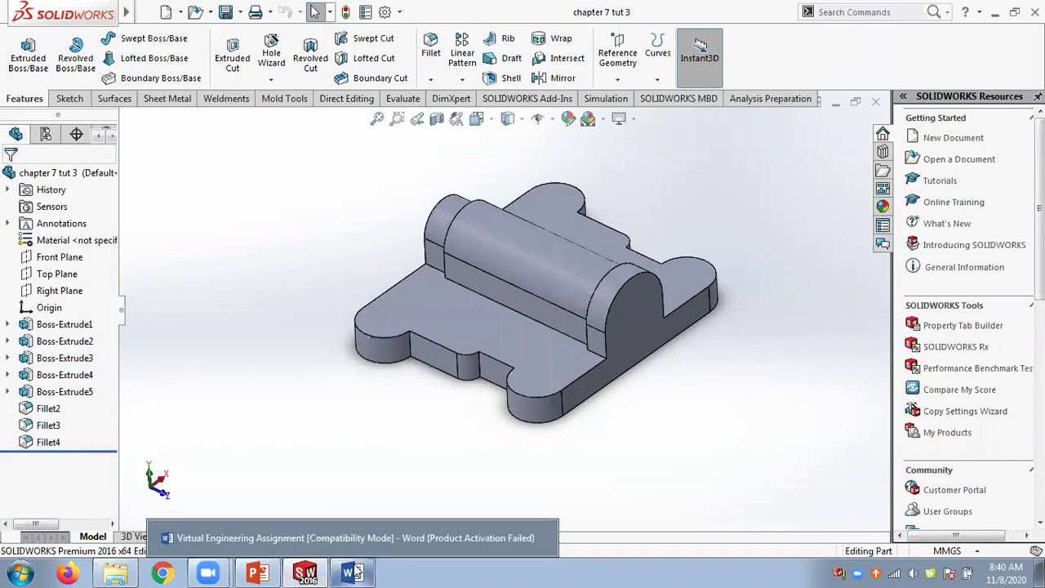
pyautogui.click(356, 572)
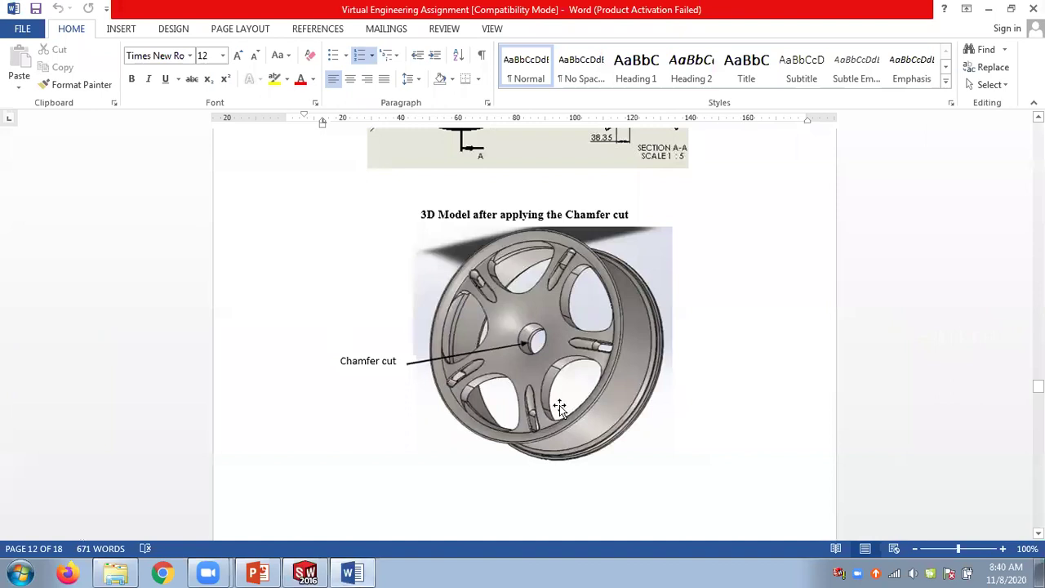
# - Scroll the assignment from page 12's Chamfer cut model down to step 17 on page 17
pyautogui.scroll(-1, 559, 405)
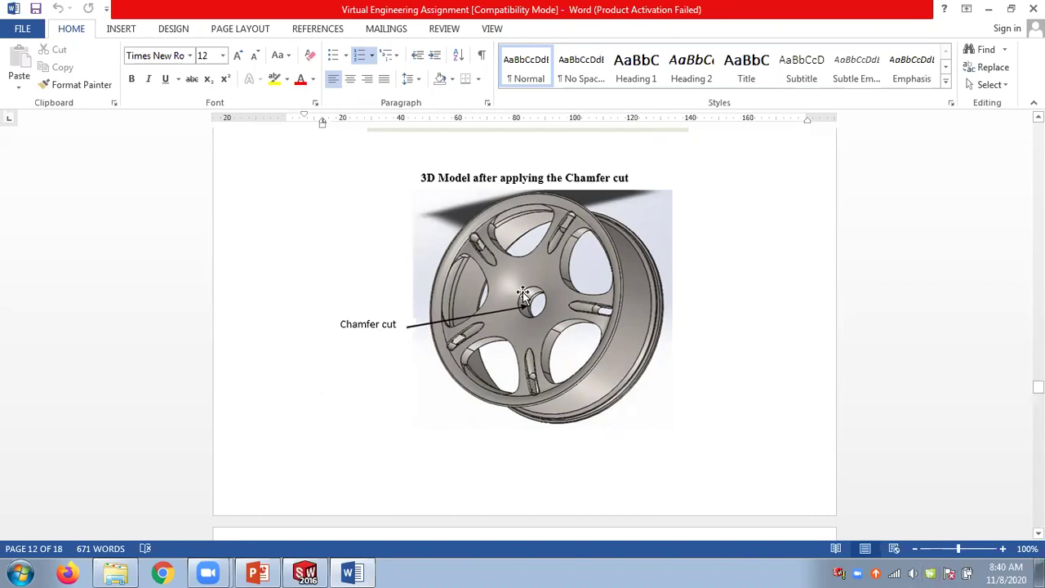
pyautogui.scroll(-3, 523, 294)
pyautogui.scroll(3, 523, 294)
pyautogui.scroll(-1, 445, 296)
pyautogui.scroll(-11, 446, 290)
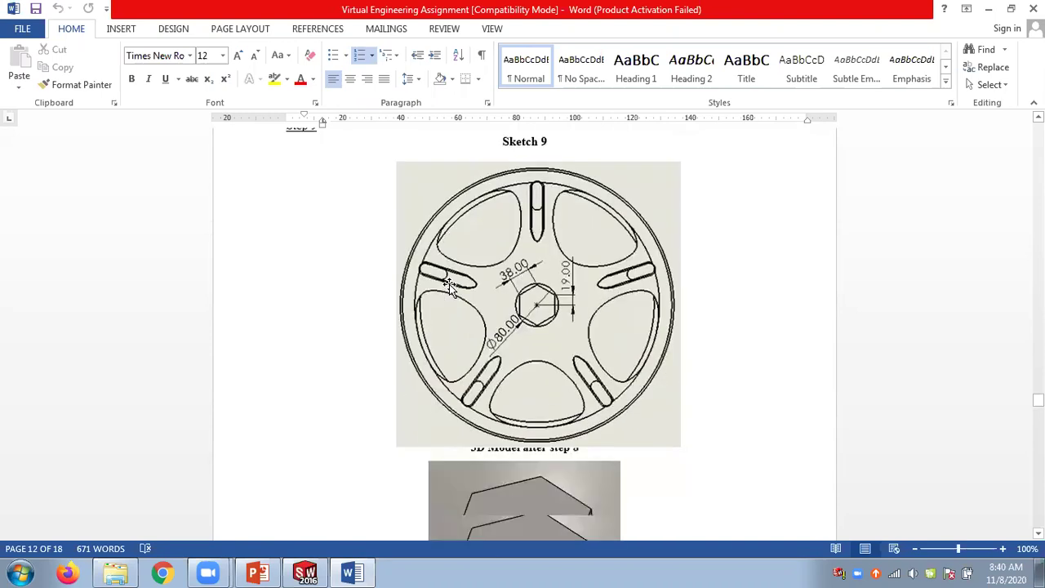
pyautogui.scroll(-10, 450, 284)
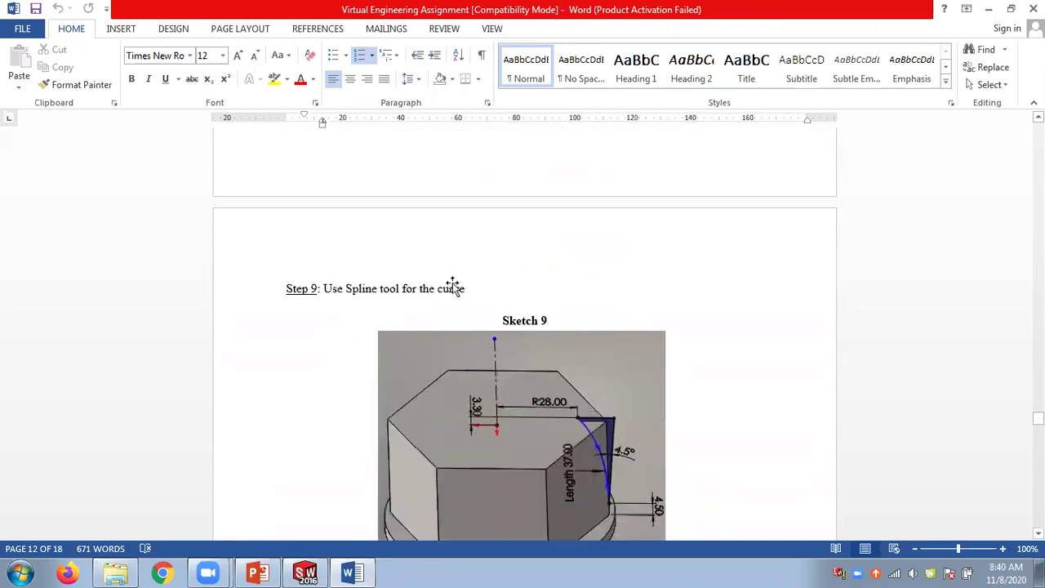
pyautogui.scroll(-10, 454, 282)
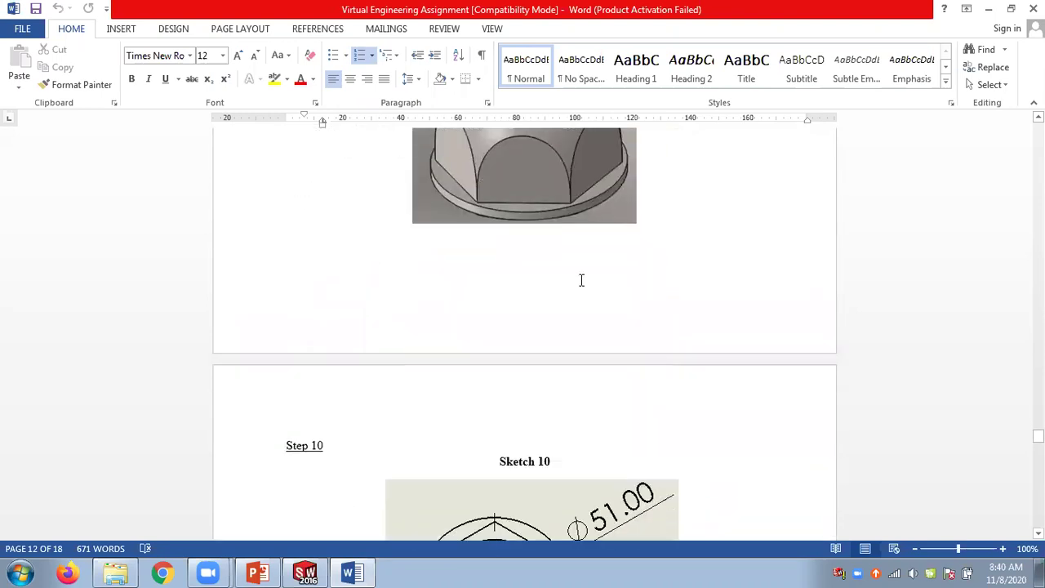
pyautogui.scroll(-10, 579, 280)
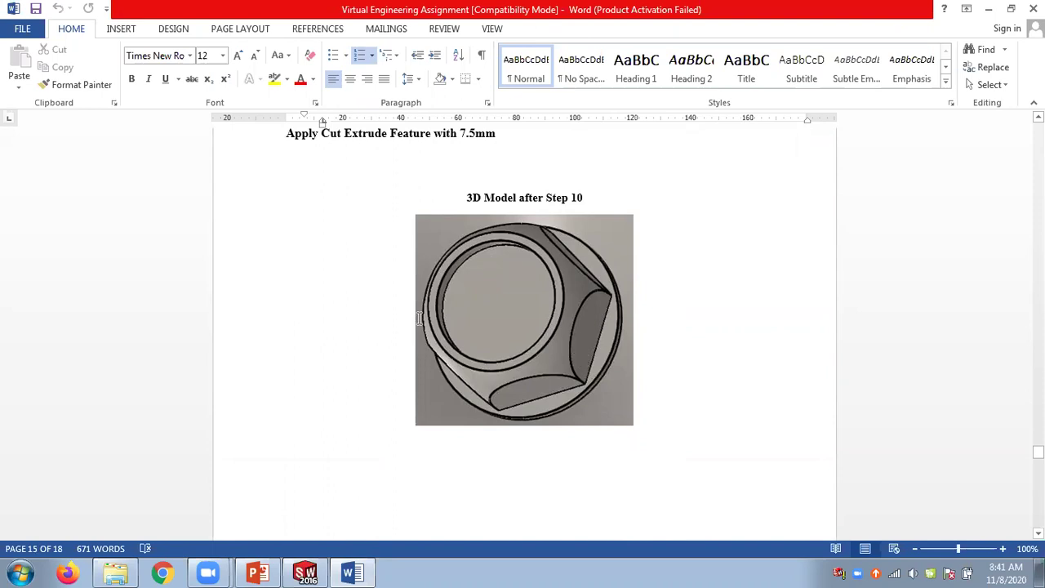
pyautogui.scroll(-12, 406, 280)
pyautogui.scroll(-15, 406, 280)
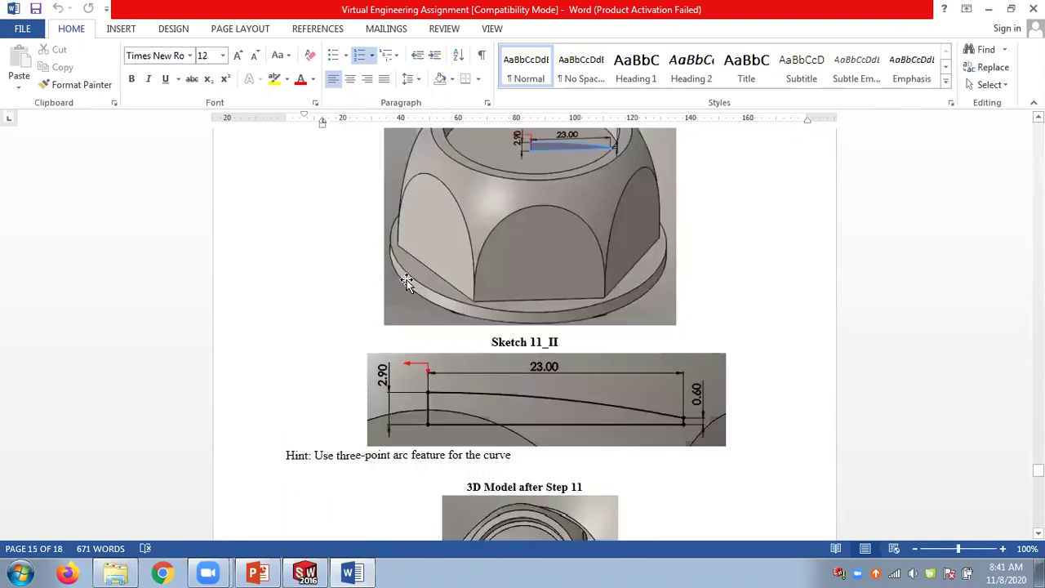
pyautogui.scroll(-15, 405, 280)
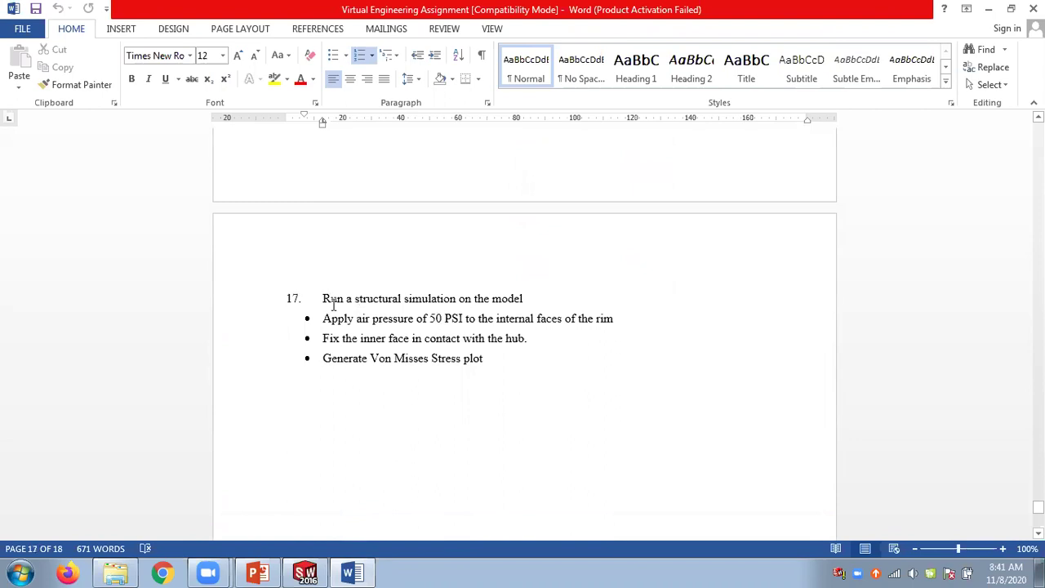
# - Select the four lines of step 17, then scroll back up to page 10's Detail F drawing
pyautogui.moveTo(416, 298); pyautogui.dragTo(578, 362)
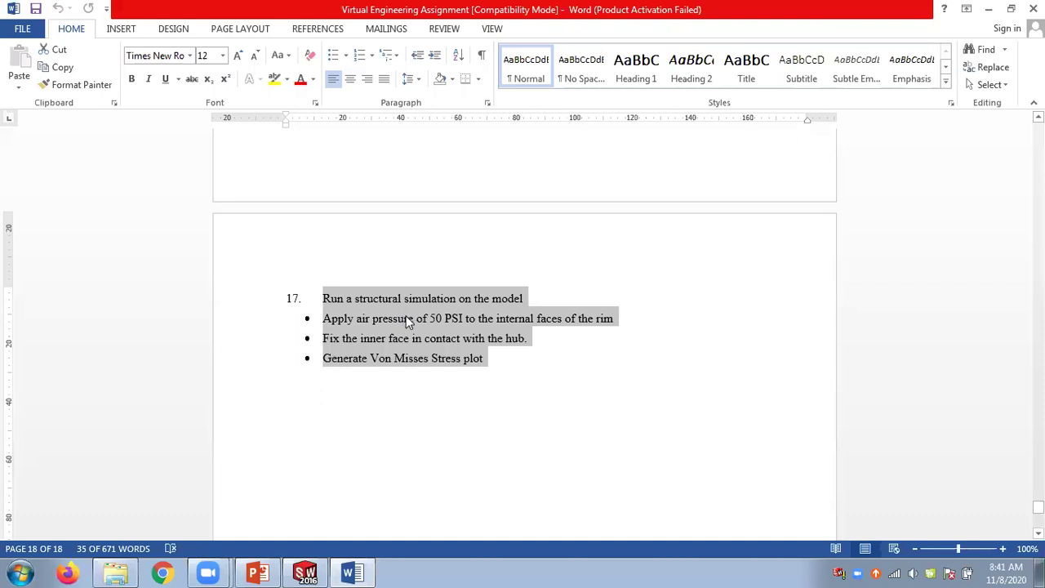
pyautogui.scroll(20, 408, 319)
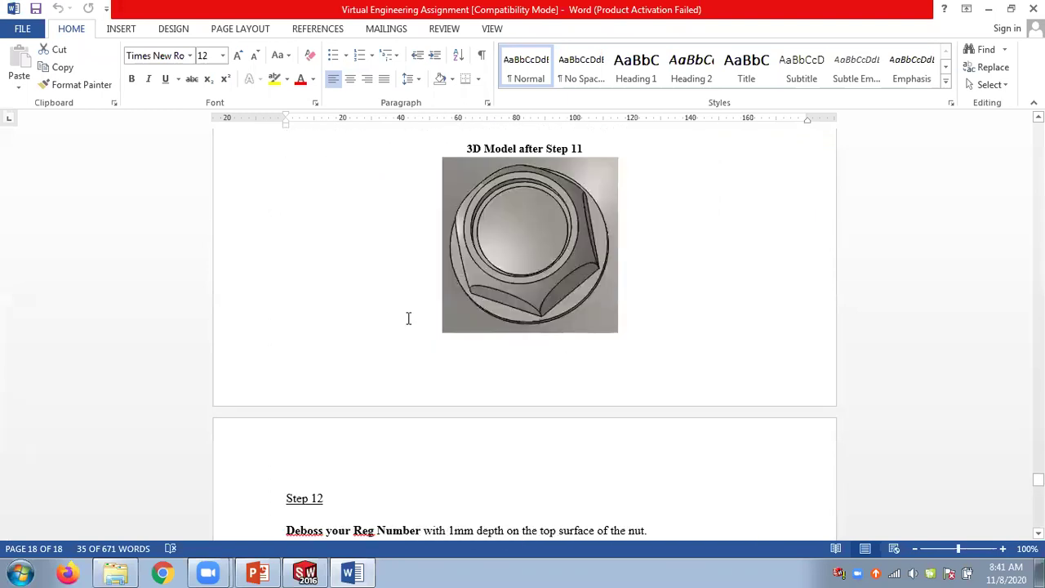
pyautogui.scroll(20, 408, 318)
pyautogui.scroll(20, 408, 318)
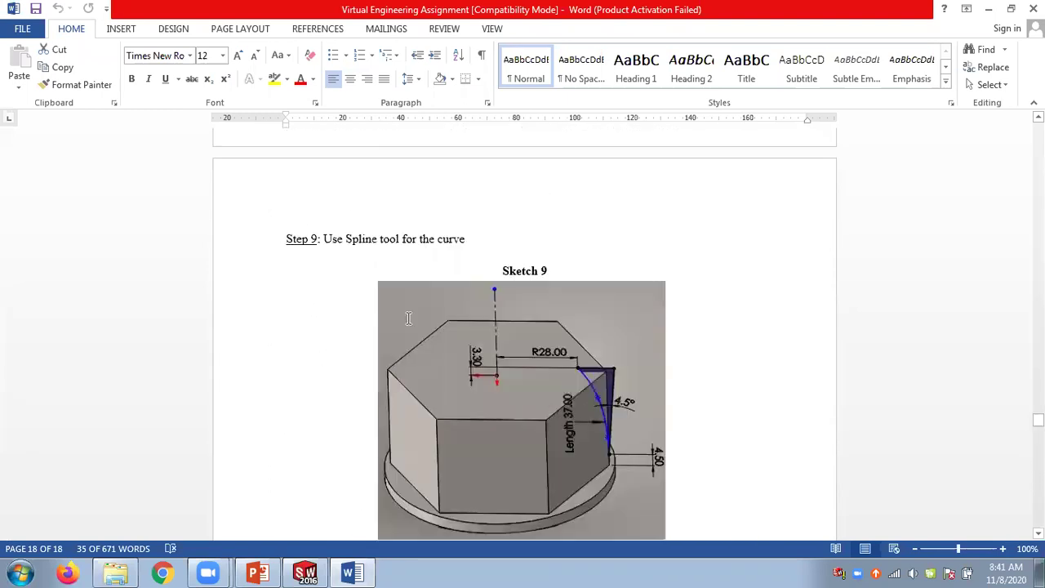
pyautogui.scroll(20, 408, 318)
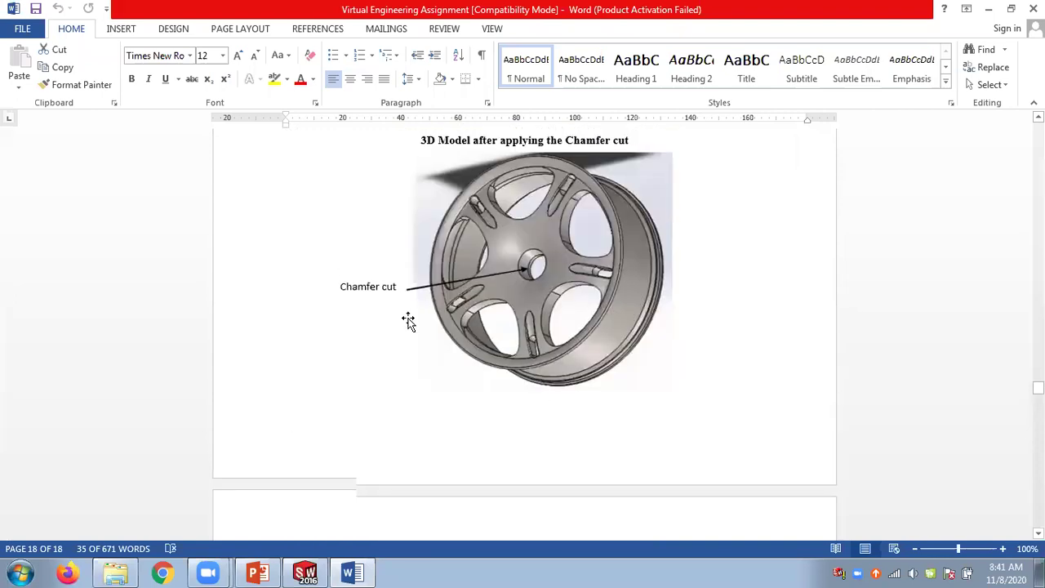
pyautogui.scroll(2, 408, 320)
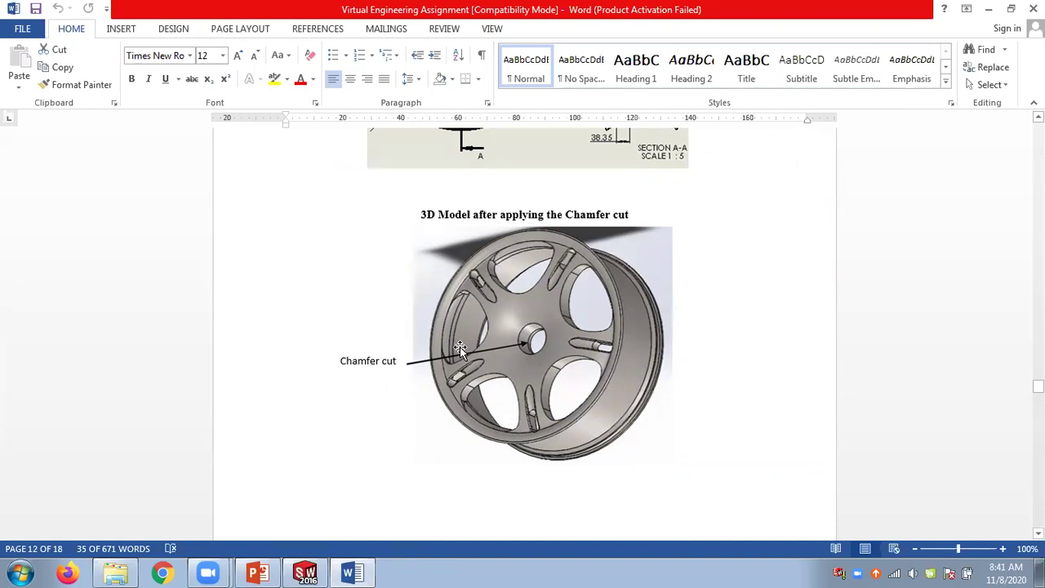
pyautogui.scroll(5, 404, 346)
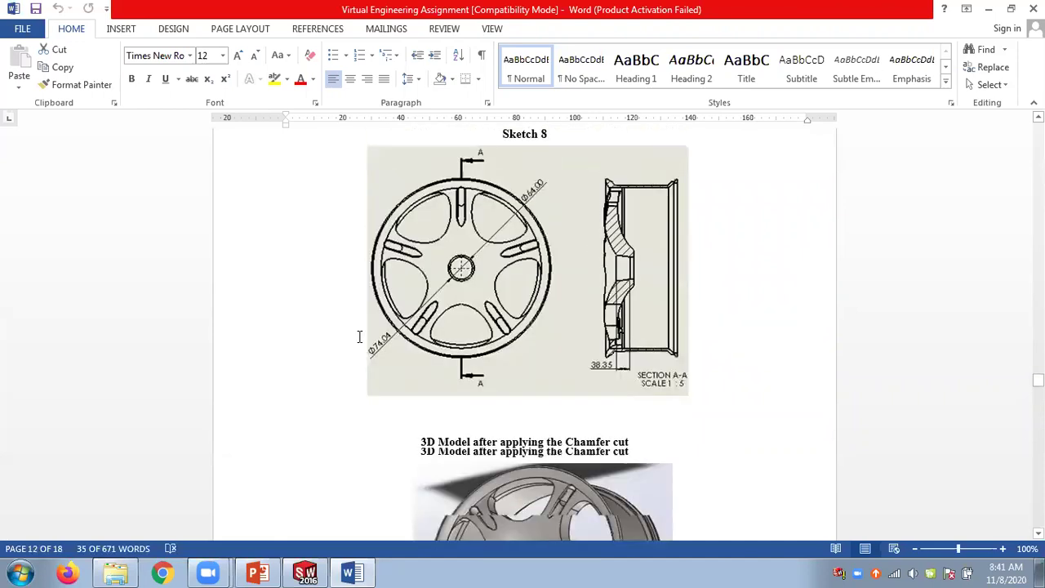
pyautogui.scroll(15, 359, 336)
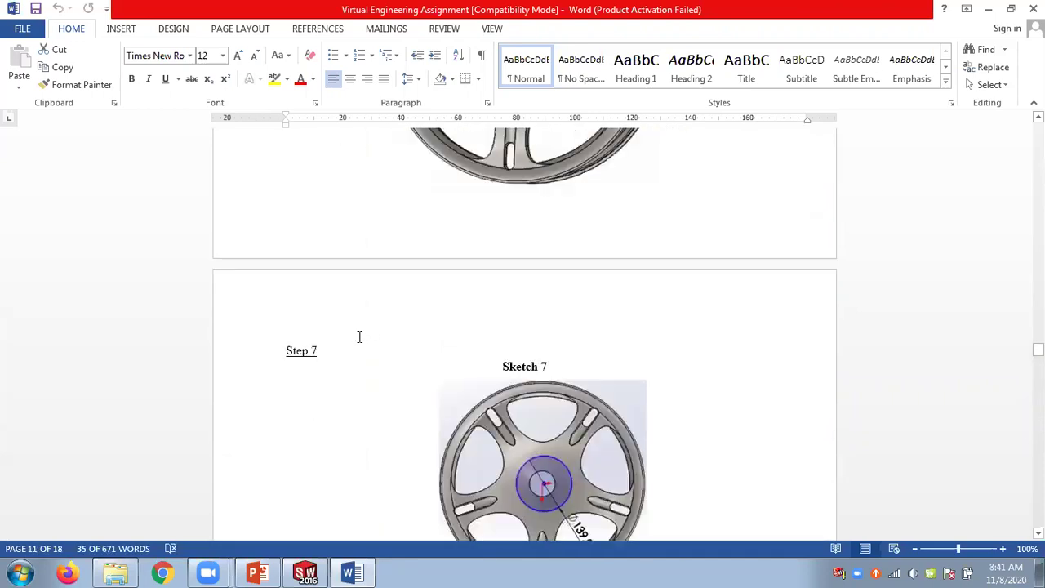
pyautogui.scroll(10, 359, 336)
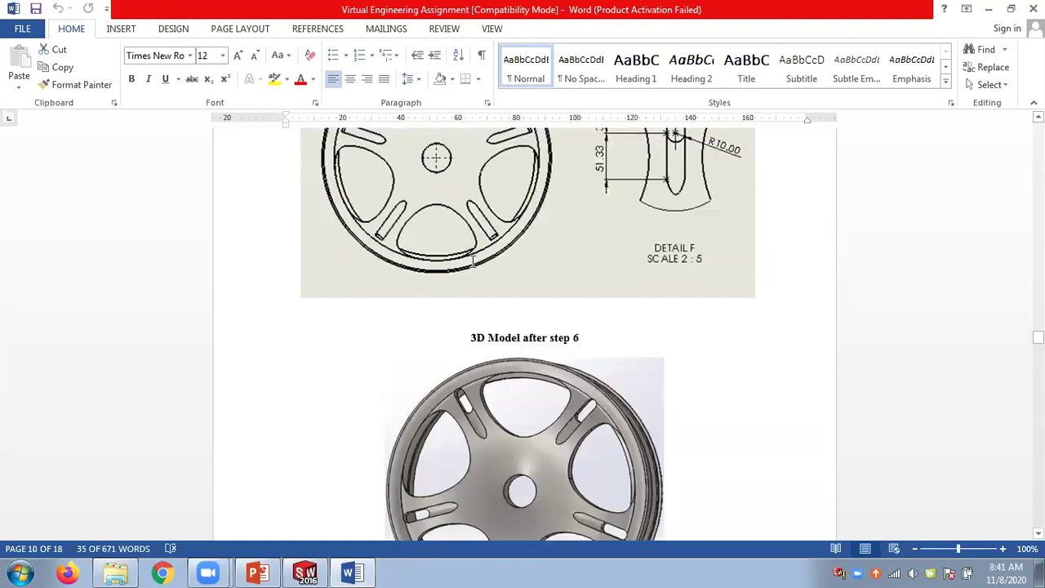
pyautogui.scroll(-1, 472, 262)
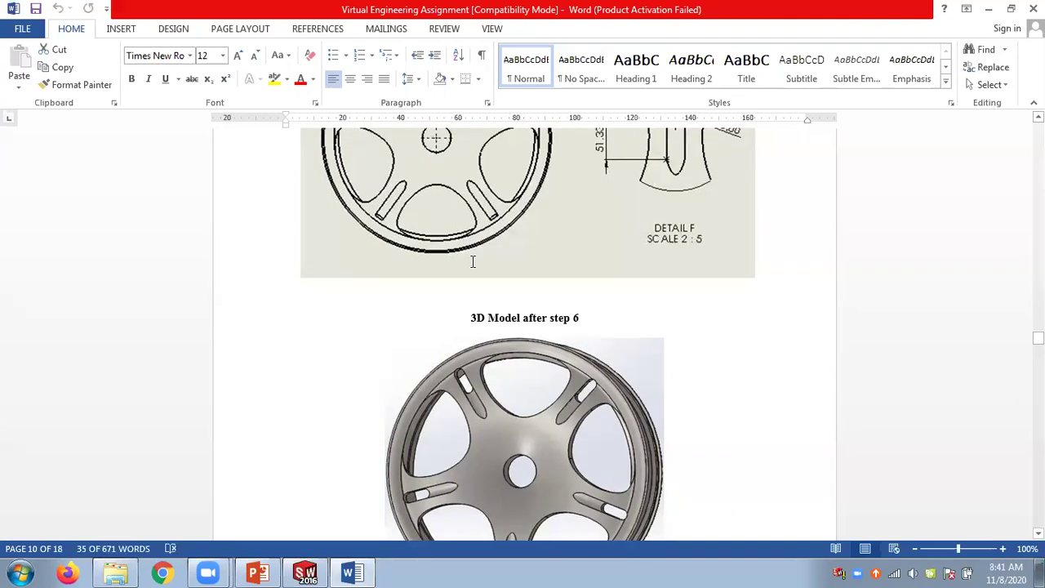
pyautogui.scroll(-5, 522, 335)
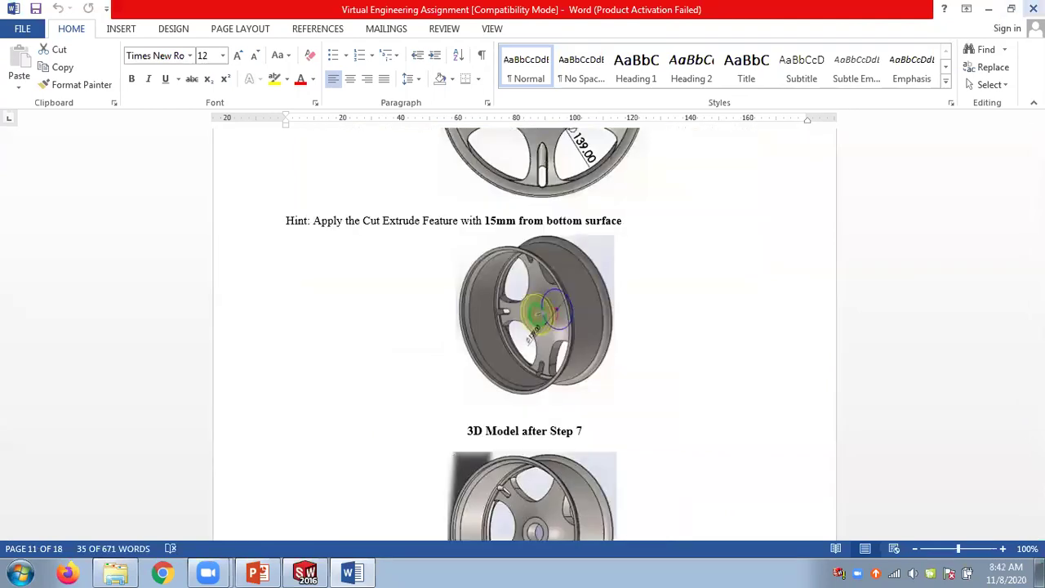
# - Close the Word assignment and orbit the lug plate part to view its other side
pyautogui.click(1033, 8)
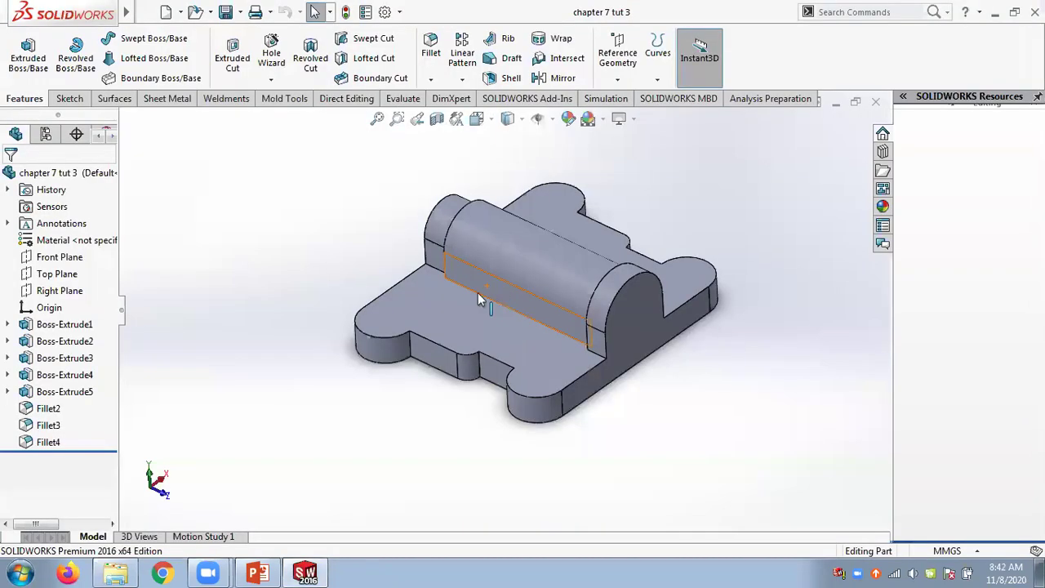
pyautogui.moveTo(319, 268); pyautogui.dragTo(317, 424, button='middle')
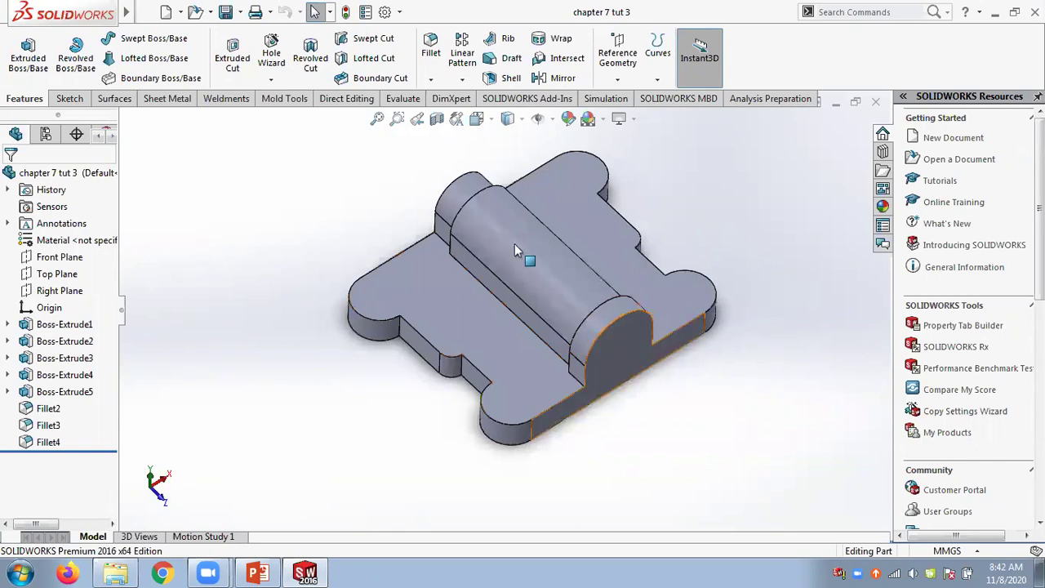
# - Show PowerPoint slide 49 at 100% zoom, snapped to the right half of the screen
pyautogui.click(258, 572)
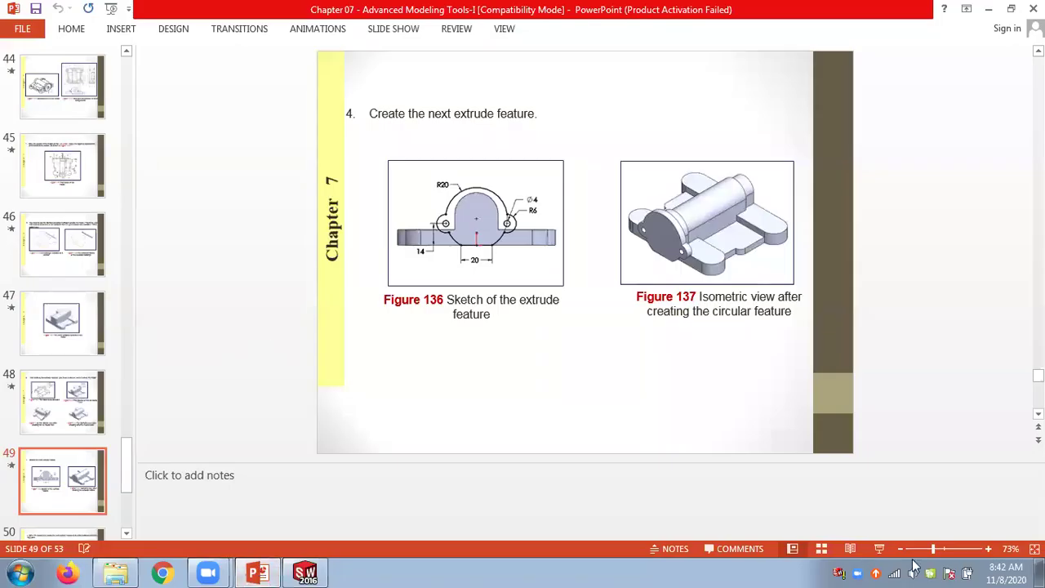
pyautogui.click(988, 549)
pyautogui.click(988, 549)
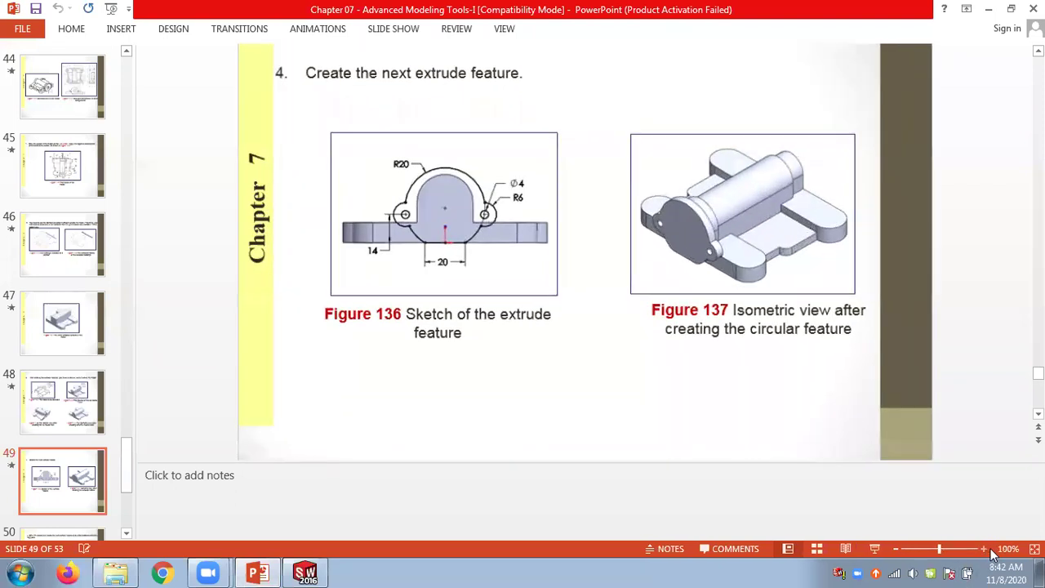
pyautogui.click(988, 550)
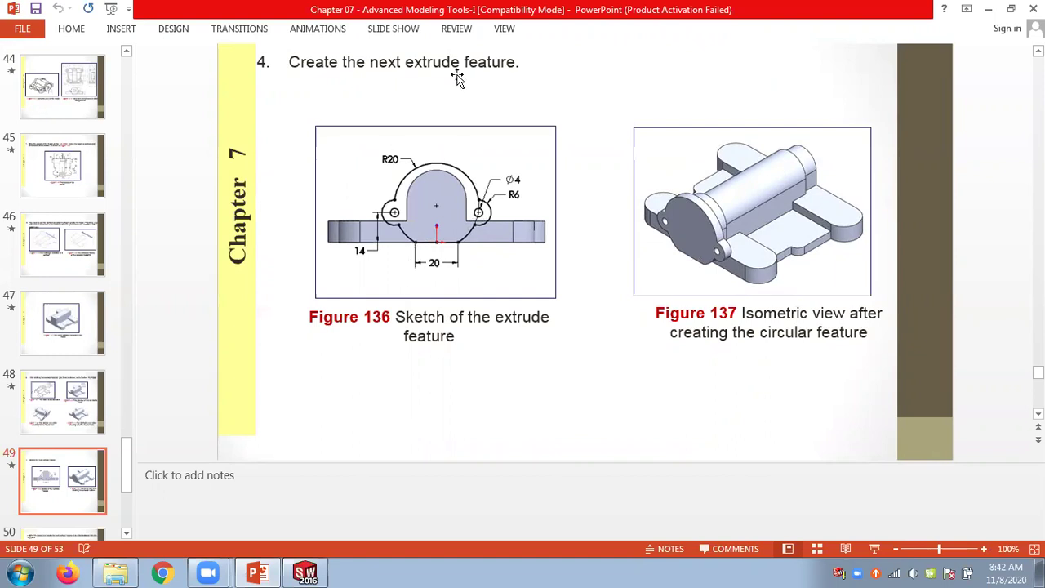
pyautogui.moveTo(274, 8); pyautogui.dragTo(1043, 12)
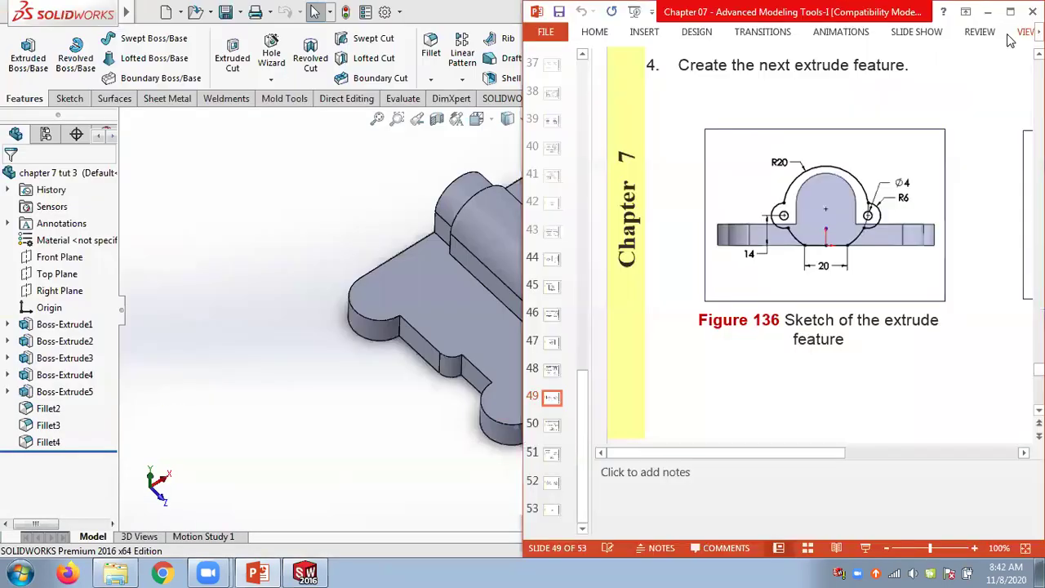
# - Zoom the slide to 90% and nudge the Figure 136 sketch picture slightly right
pyautogui.click(886, 547)
pyautogui.click(778, 228)
pyautogui.moveTo(777, 232); pyautogui.dragTo(817, 230)
pyautogui.click(813, 346)
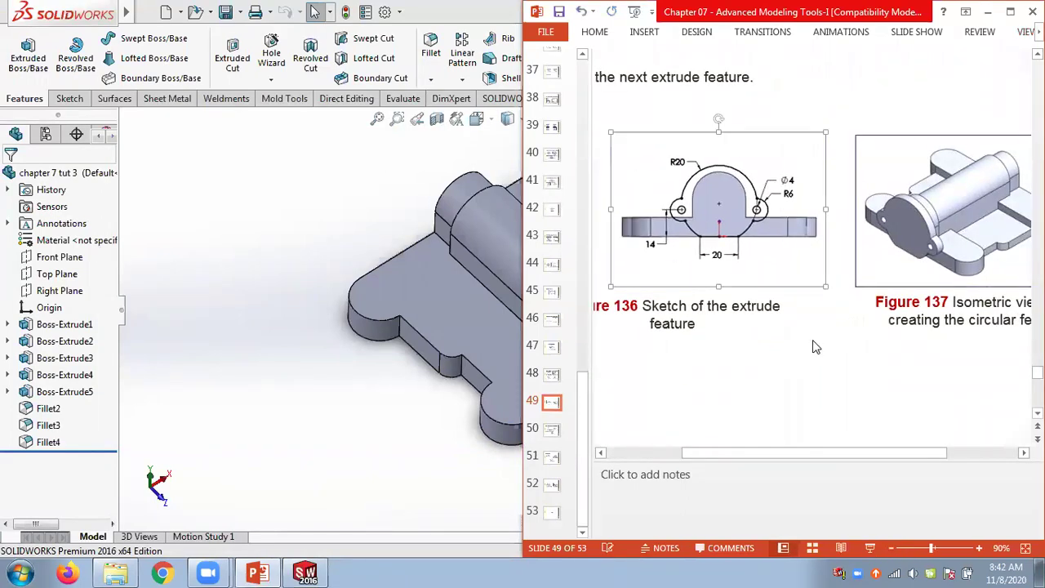
# - Delete the Figure 136 caption text box
pyautogui.click(685, 296)
pyautogui.click(688, 295)
pyautogui.press('Delete')
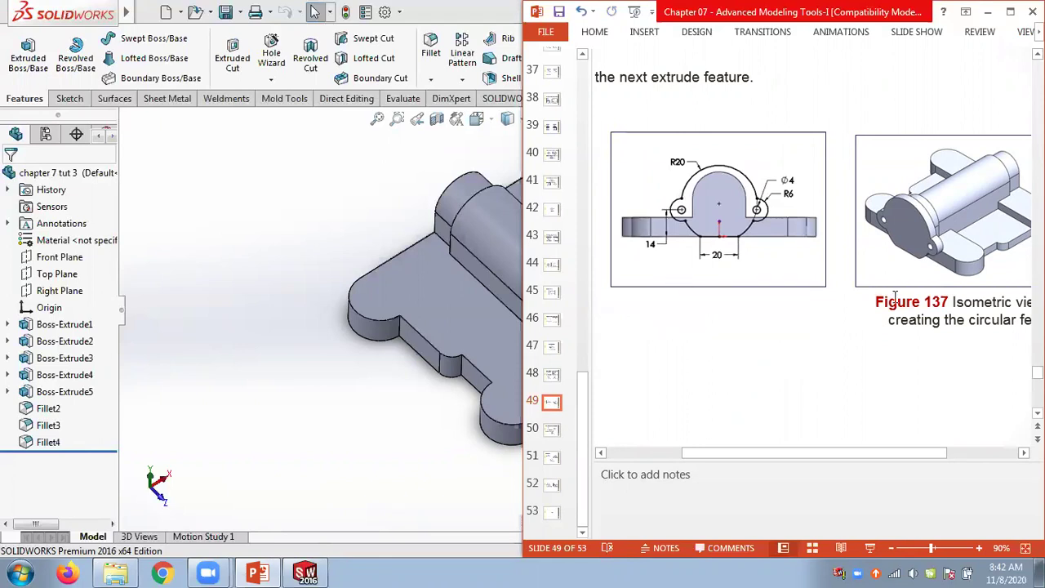
# - Delete and then restore the Figure 137 isometric picture, and un-maximize the SOLIDWORKS window
pyautogui.click(897, 236)
pyautogui.press('Delete')
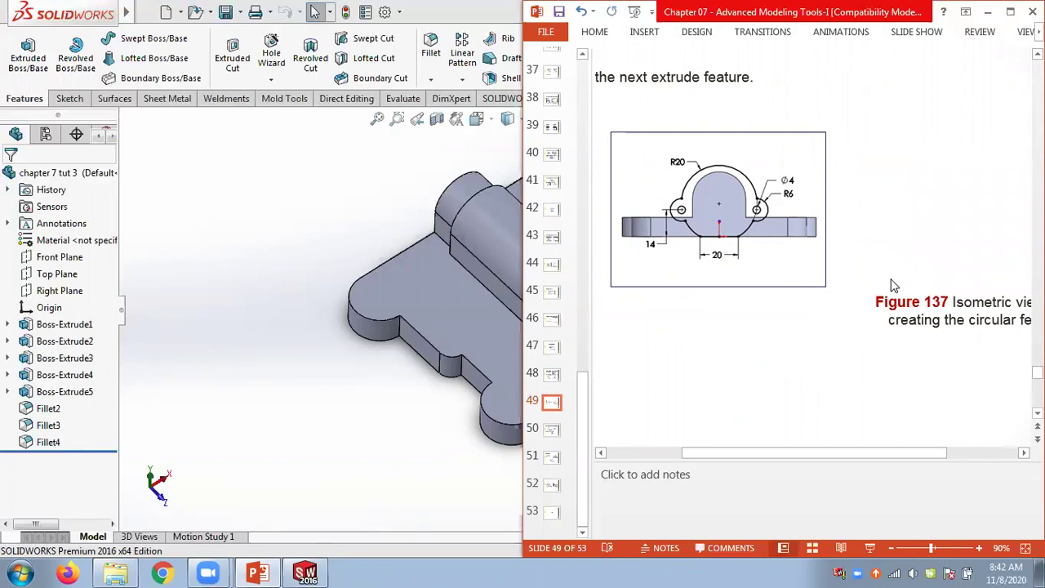
pyautogui.hotkey('ctrl', 'z')
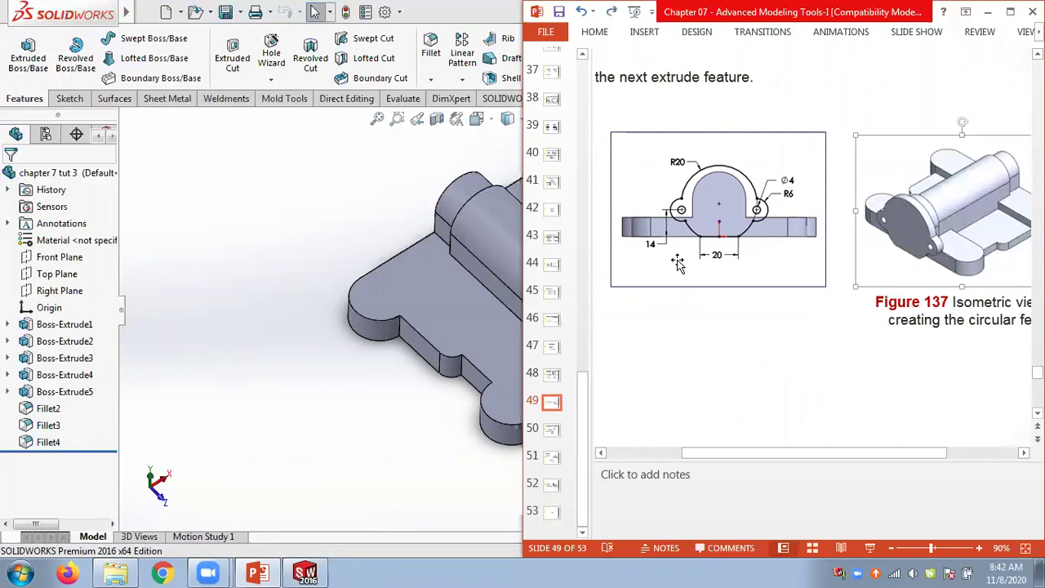
pyautogui.doubleClick(420, 17)
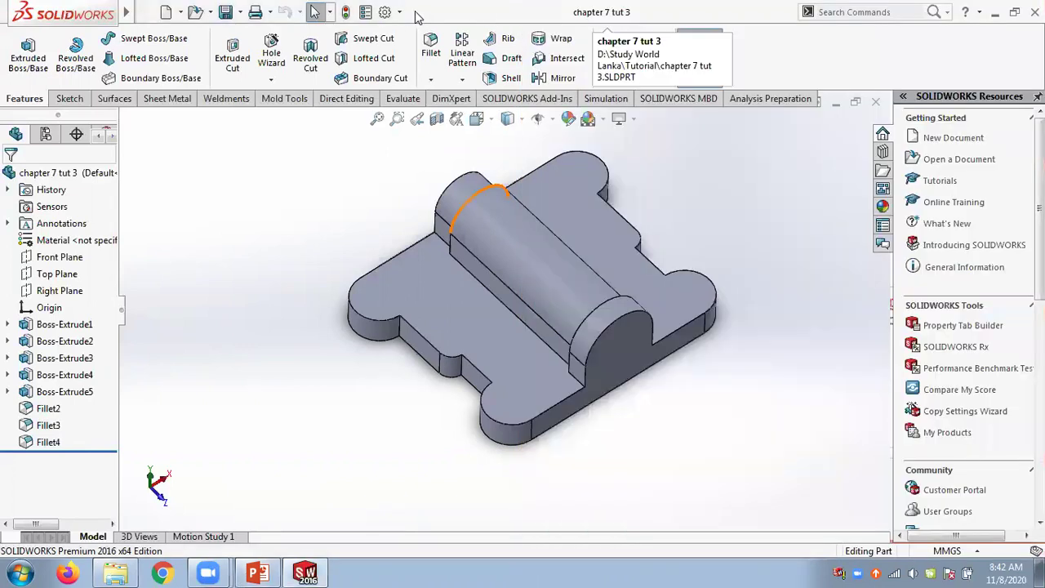
# - Snap SOLIDWORKS to the left half and narrow the FeatureManager tree beside the part
pyautogui.press('super+Left')
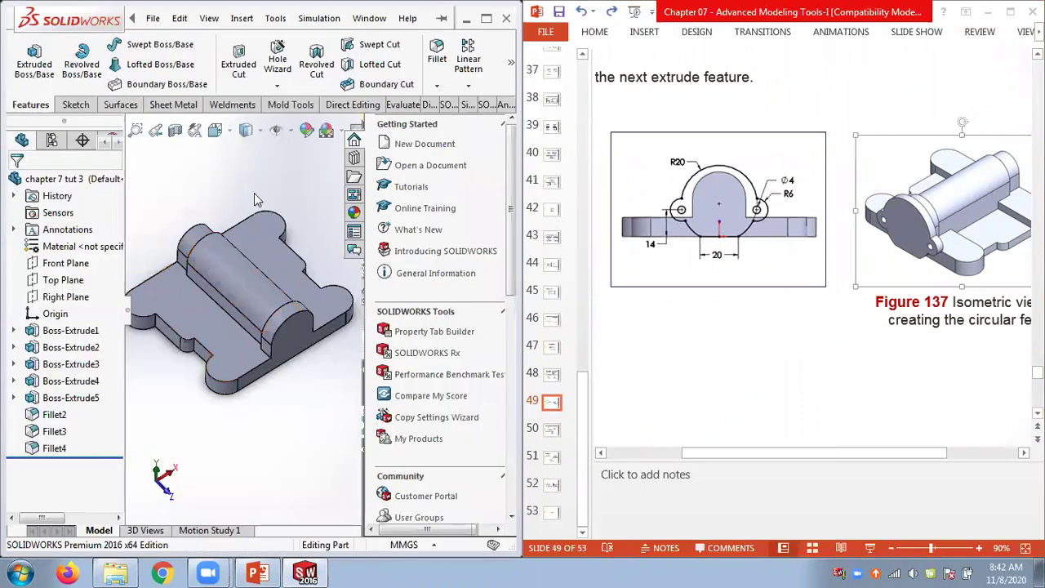
pyautogui.scroll(2, 306, 236)
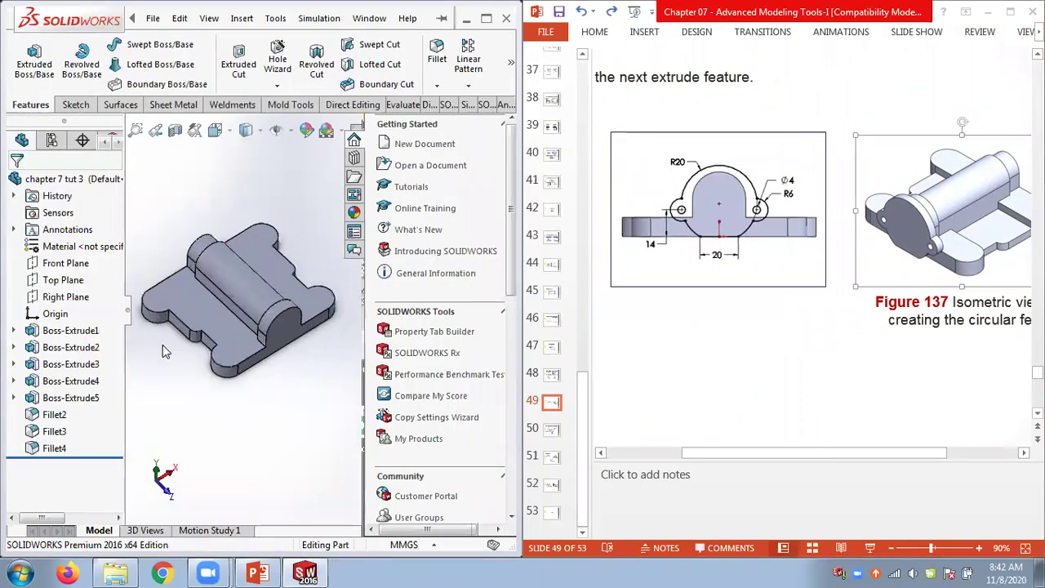
pyautogui.moveTo(123, 366); pyautogui.dragTo(94, 366)
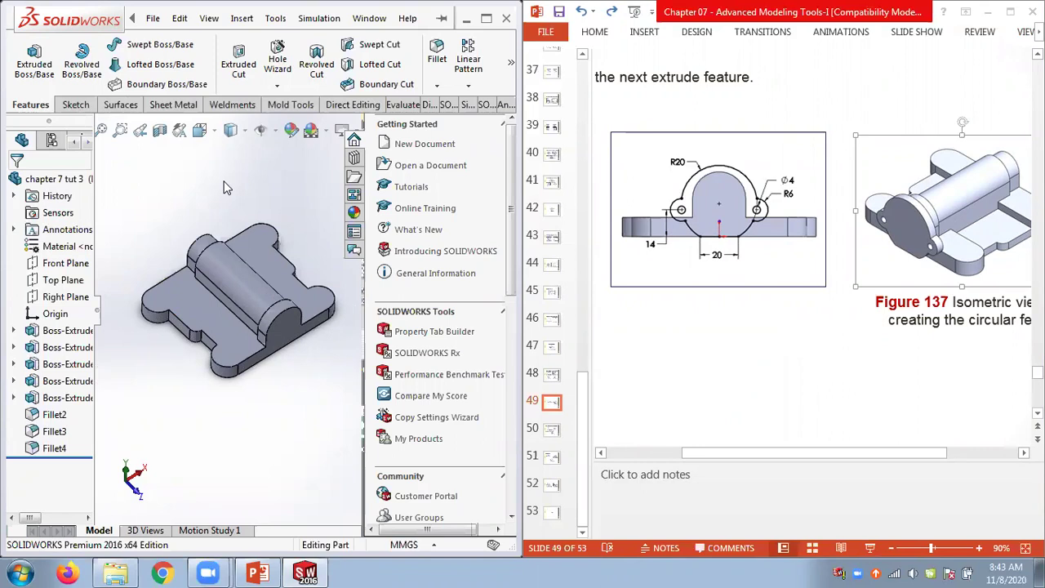
pyautogui.scroll(-5, 274, 339)
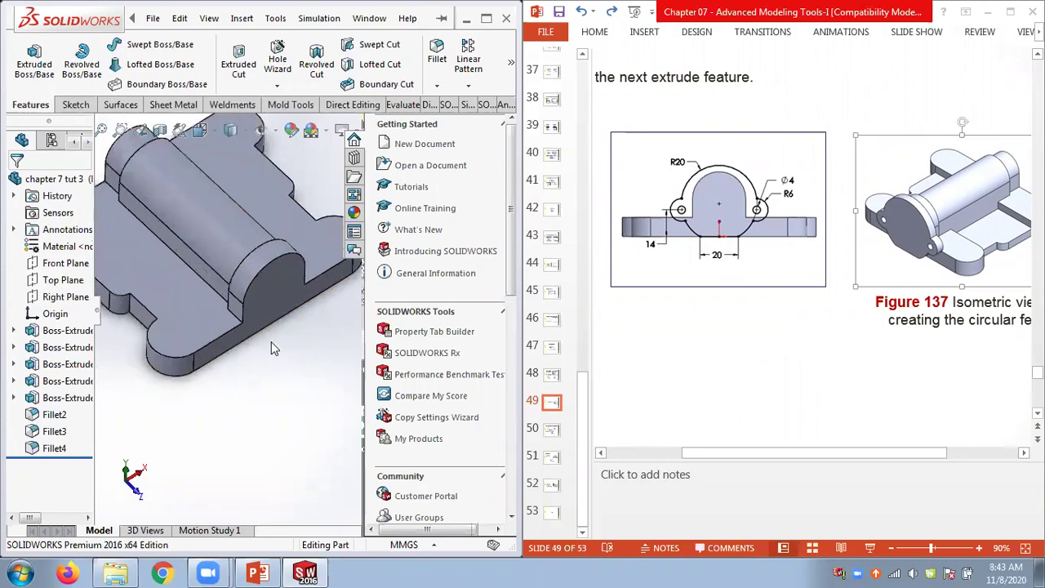
# - Start a new sketch on the part's front face and turn the view Normal To it
pyautogui.click(263, 255)
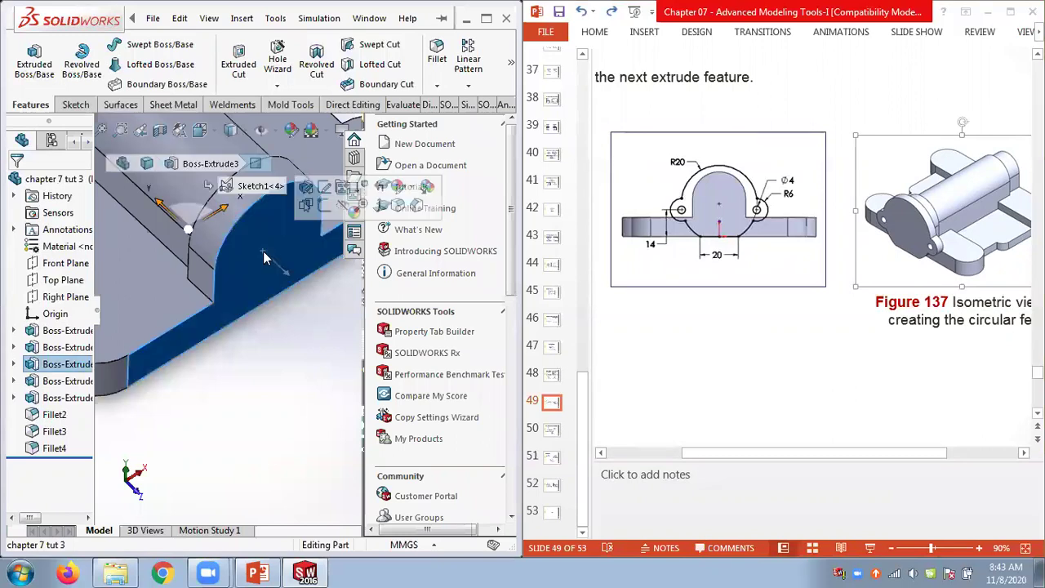
pyautogui.click(323, 207)
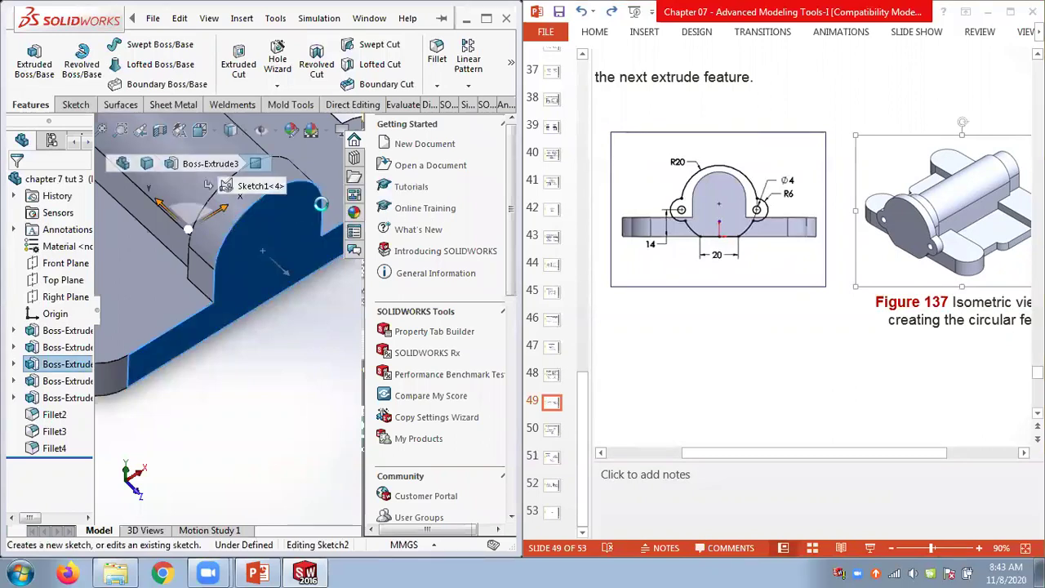
pyautogui.click(65, 465)
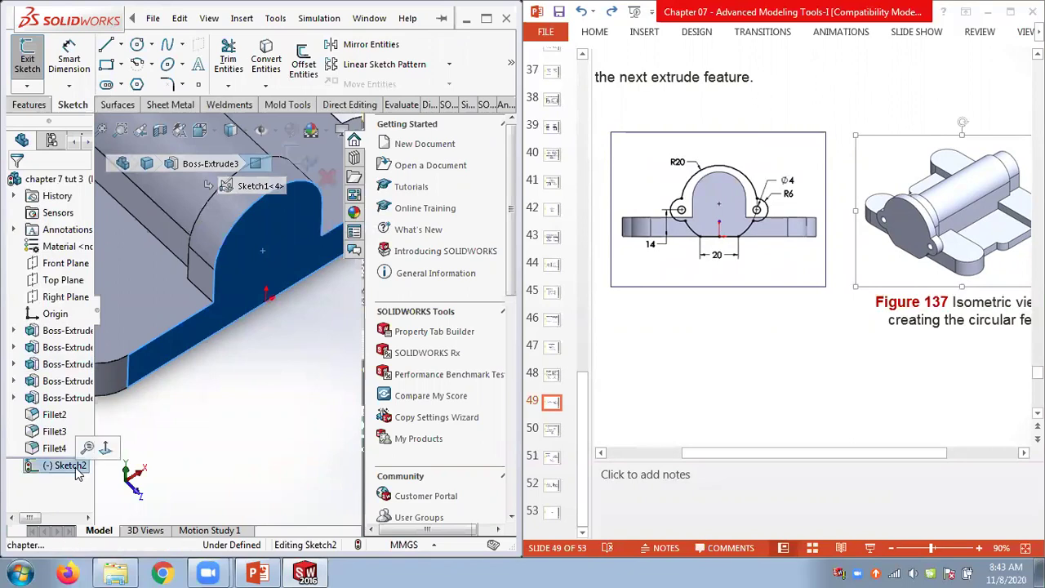
pyautogui.click(106, 446)
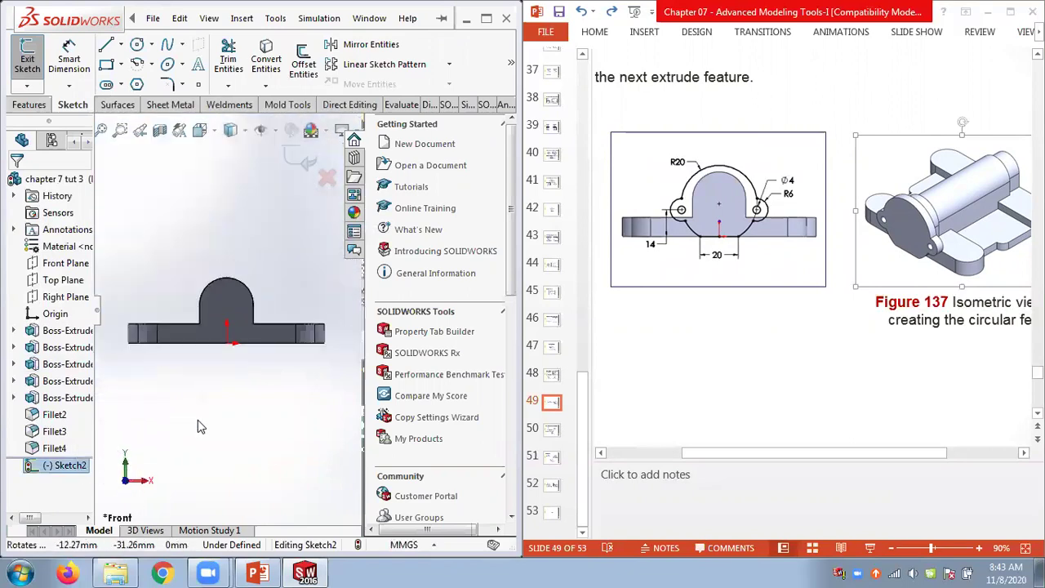
# - Set the display style to Hidden Lines Removed after briefly trying Hidden Lines Visible
pyautogui.click(204, 130)
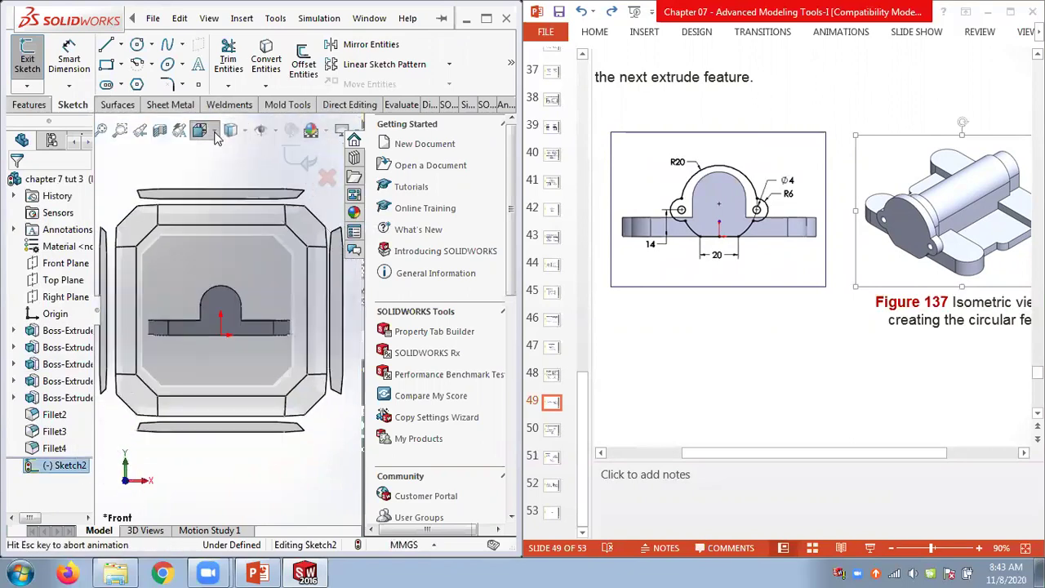
pyautogui.click(243, 130)
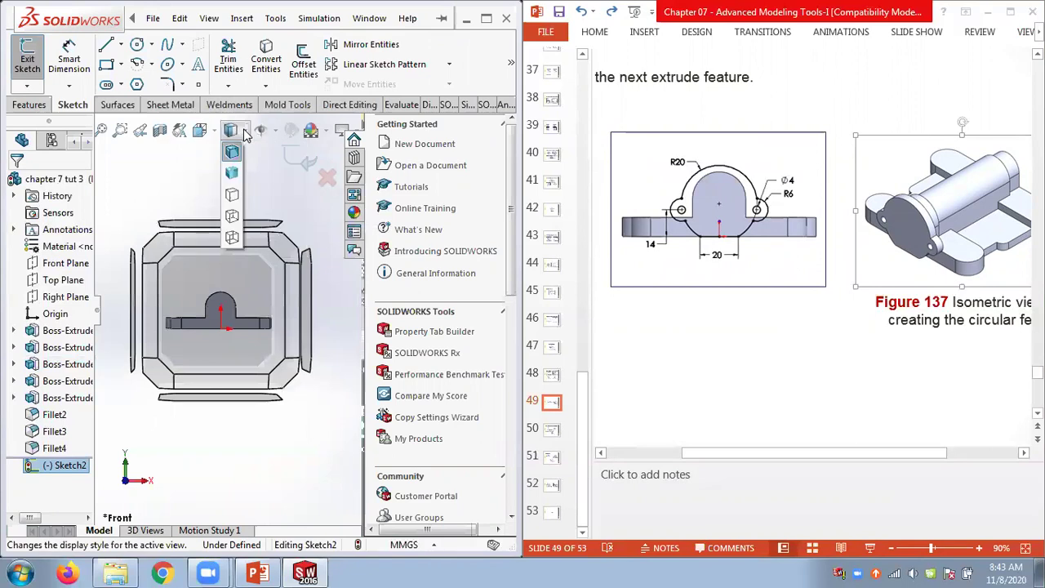
pyautogui.click(232, 215)
pyautogui.scroll(-3, 229, 366)
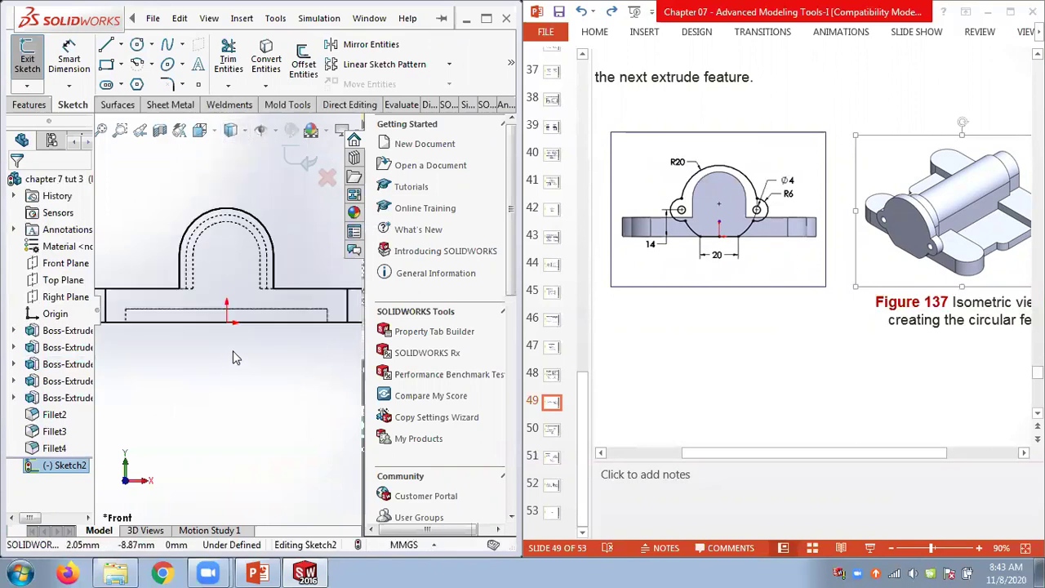
pyautogui.click(247, 133)
pyautogui.click(235, 199)
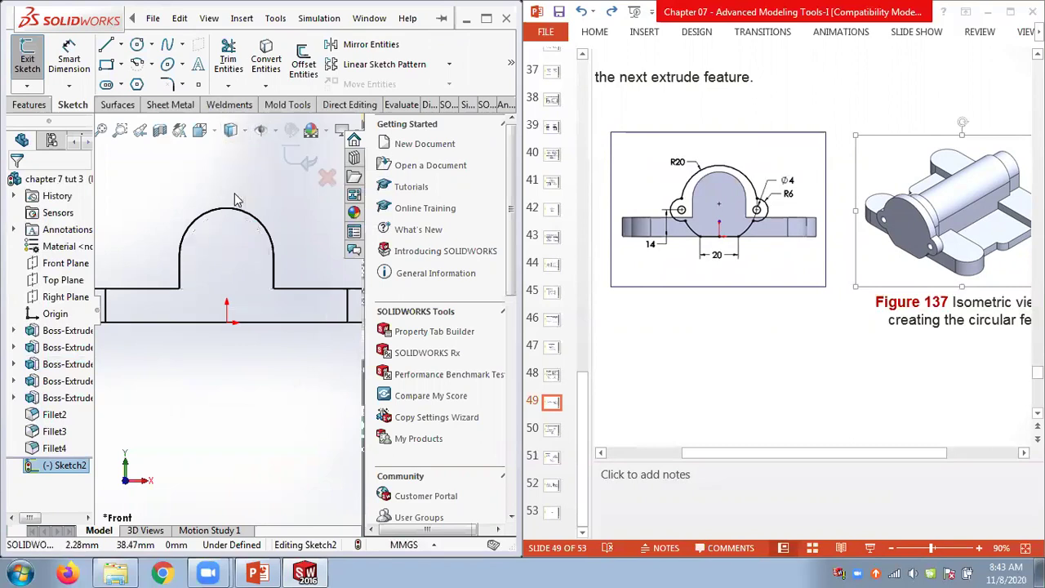
pyautogui.scroll(1, 179, 198)
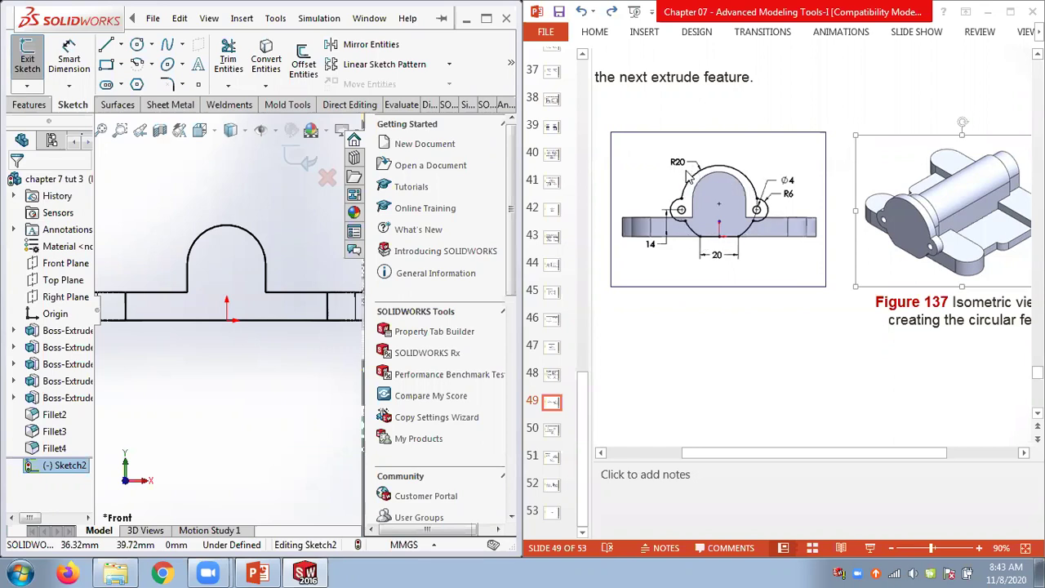
pyautogui.click(151, 44)
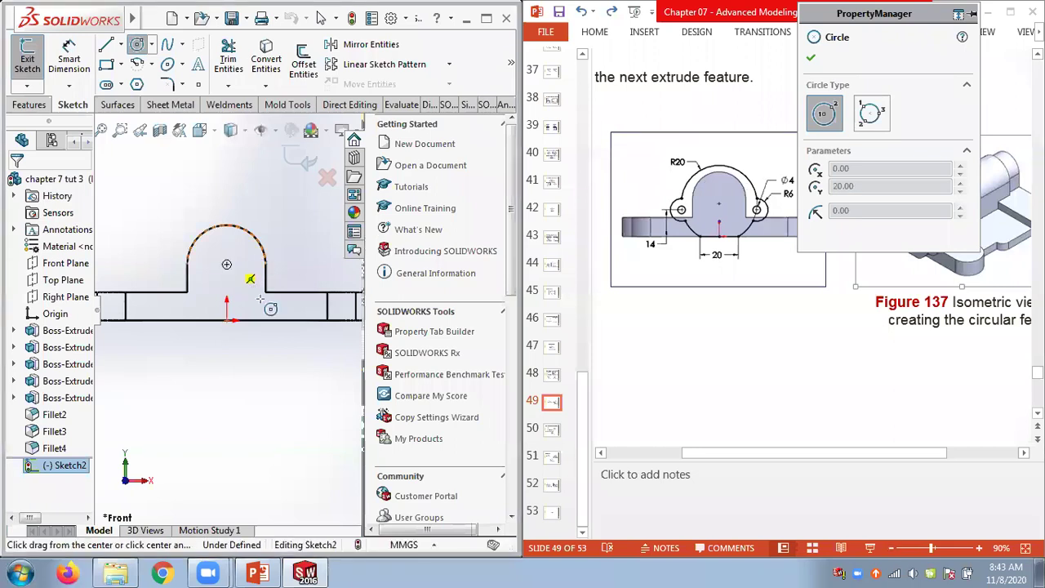
# - Draw a circle on the rounded boss arc's centre and dimension it Ø40 mm
pyautogui.click(226, 264)
pyautogui.click(271, 309)
pyautogui.click(72, 63)
pyautogui.click(249, 206)
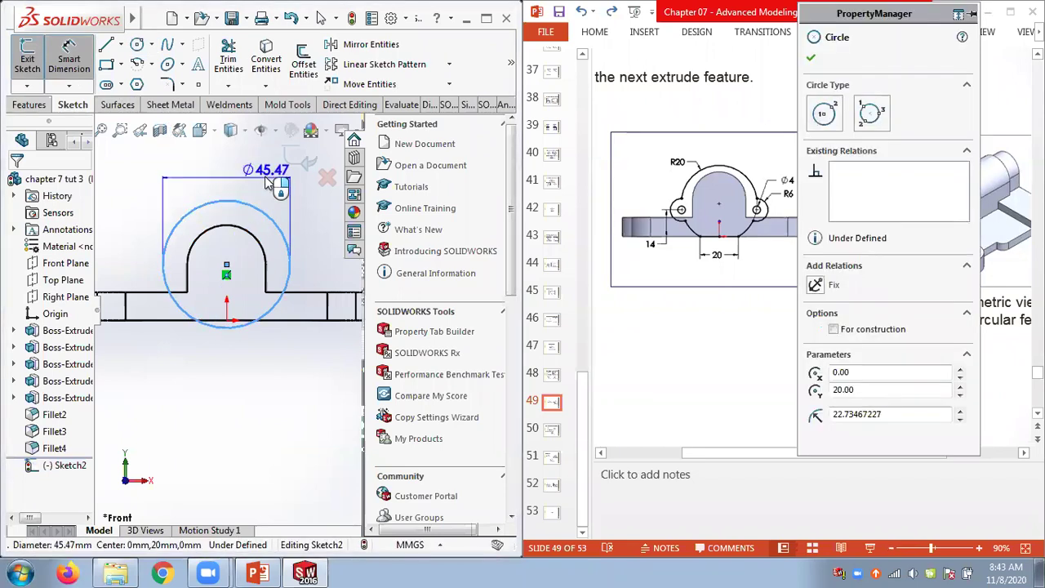
pyautogui.click(241, 184)
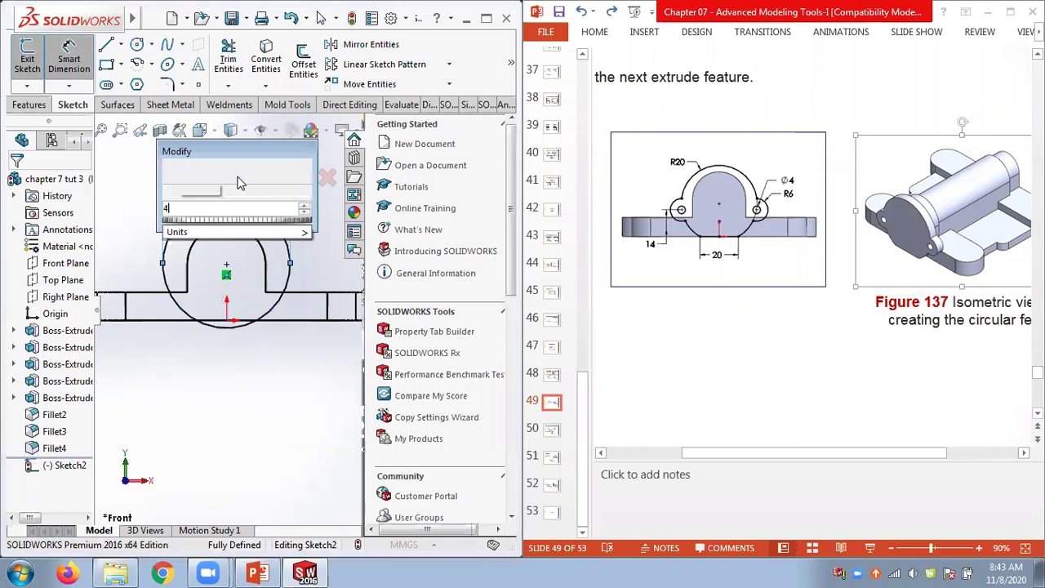
pyautogui.write('40')
pyautogui.press('Return')
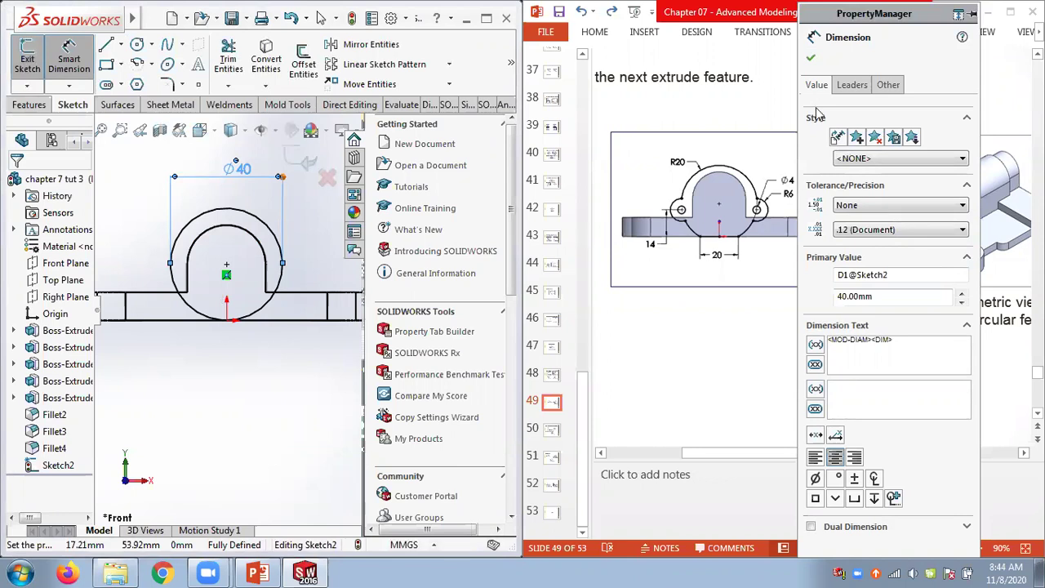
pyautogui.click(810, 60)
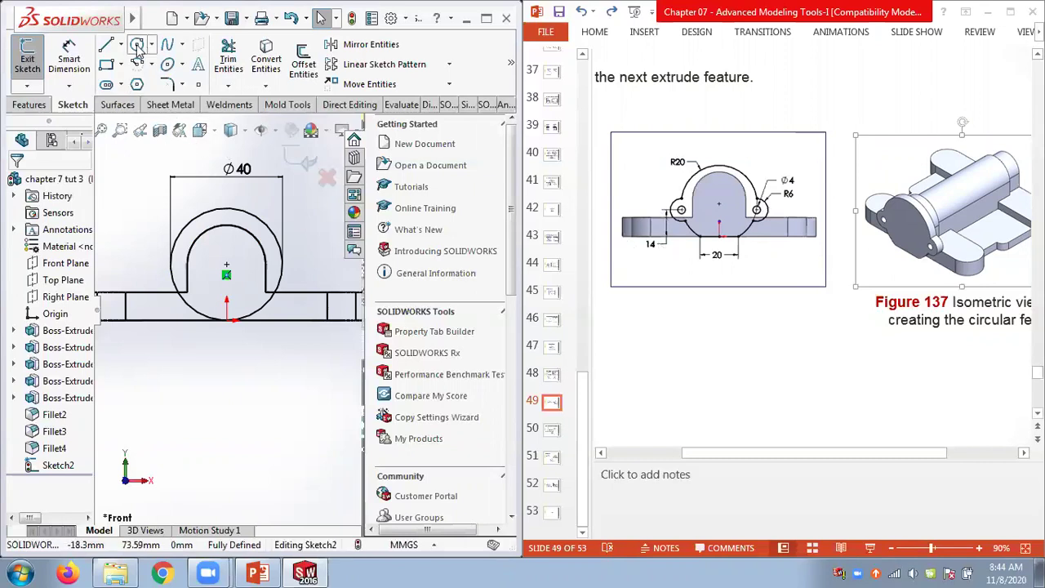
# - Draw two concentric circles at the side lug's left end
pyautogui.click(137, 46)
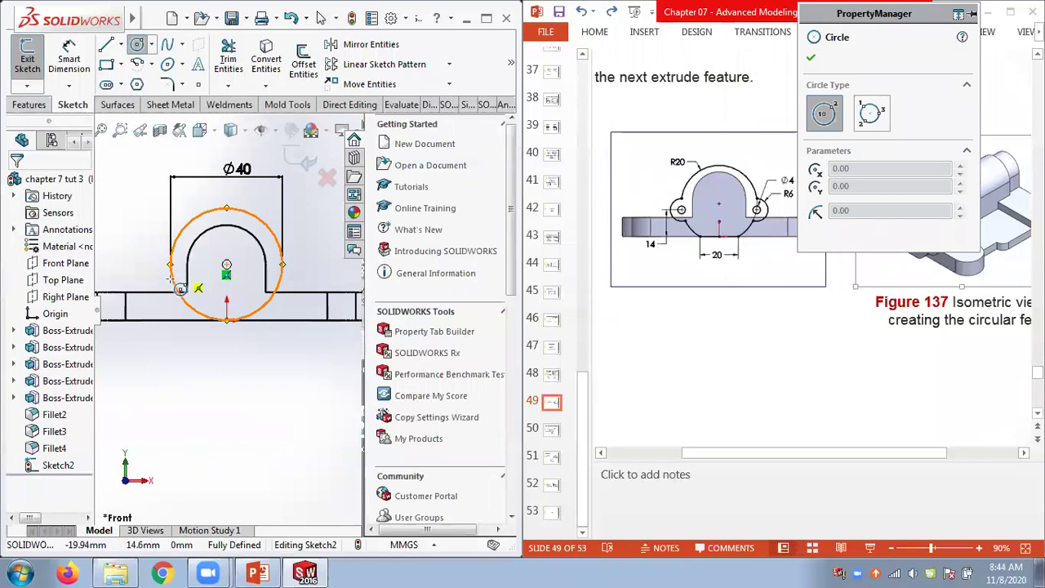
pyautogui.click(185, 290)
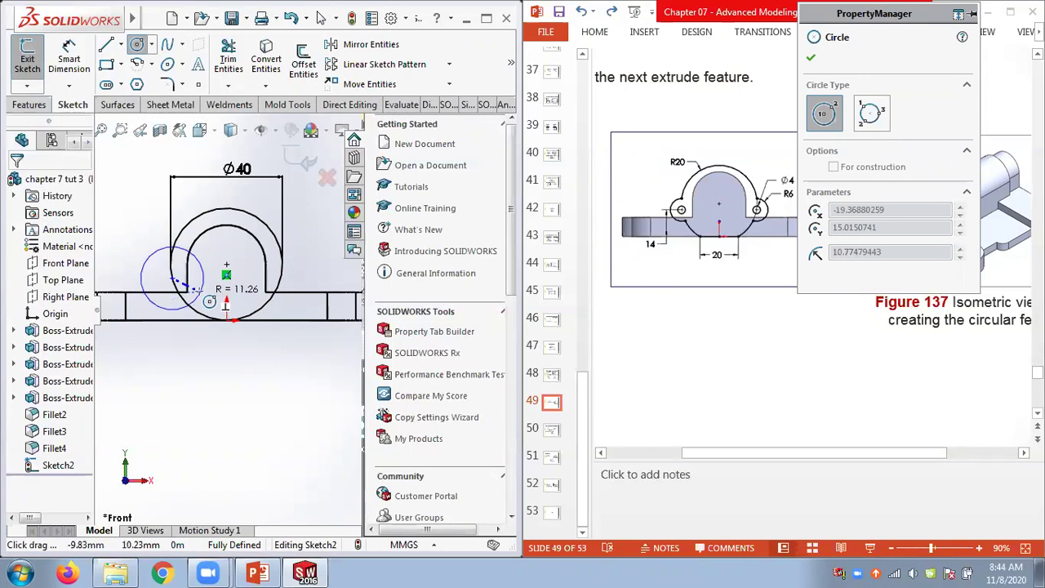
pyautogui.click(199, 291)
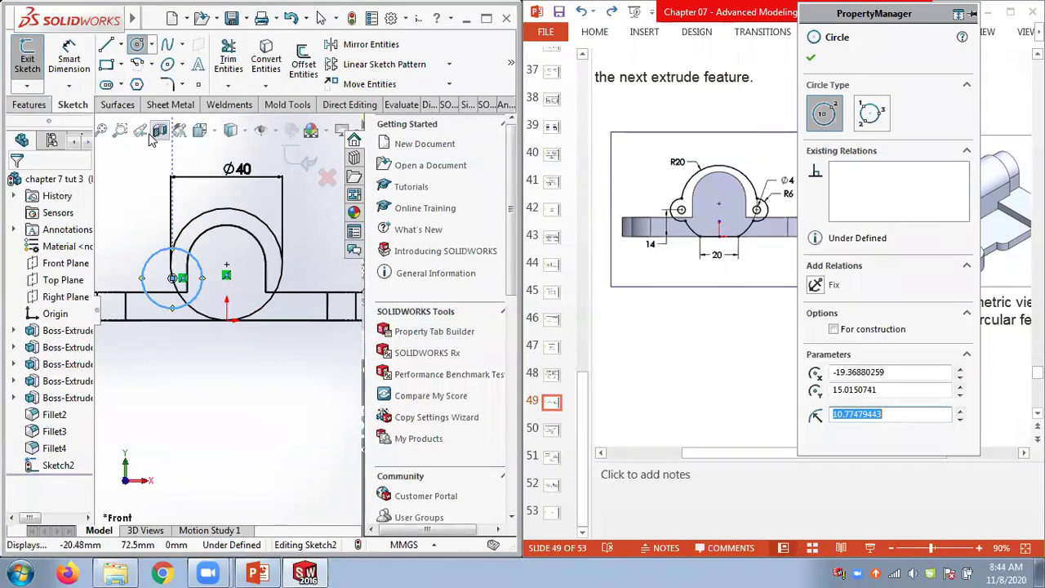
pyautogui.click(174, 279)
pyautogui.click(187, 282)
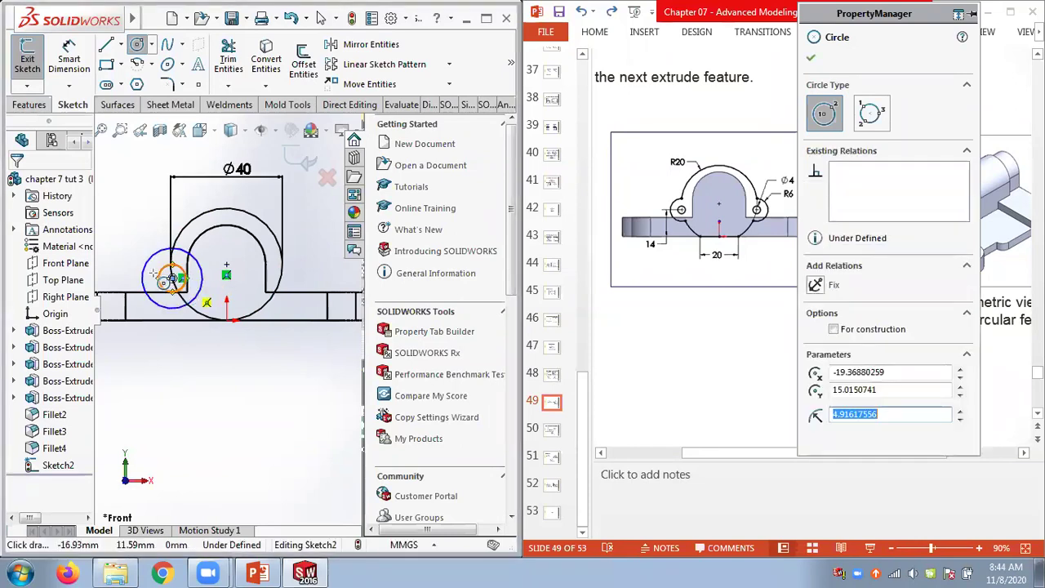
# - Dimension the outer lug circle to a 12 mm diameter
pyautogui.click(69, 59)
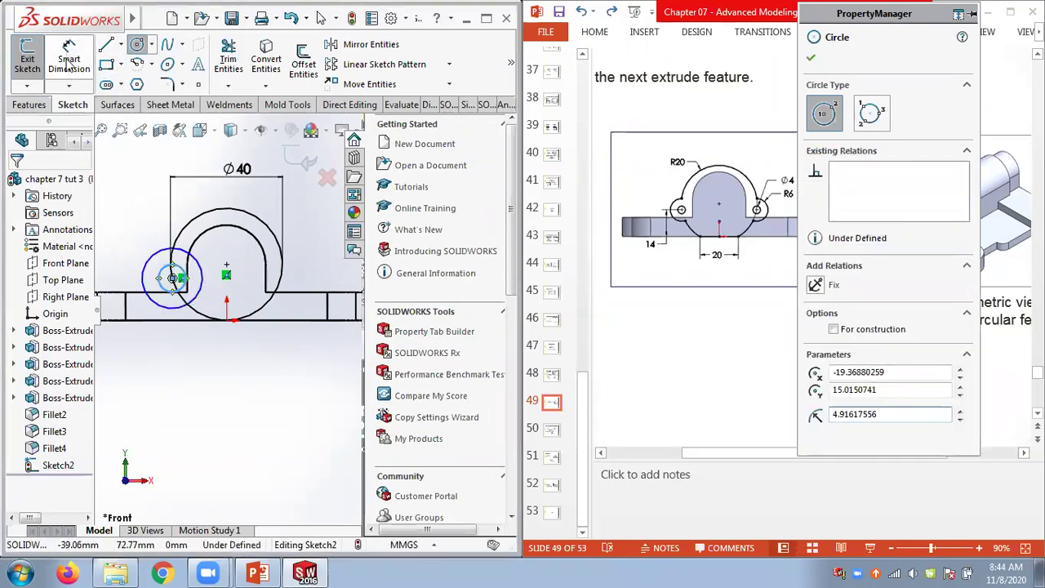
pyautogui.click(136, 247)
pyautogui.click(135, 245)
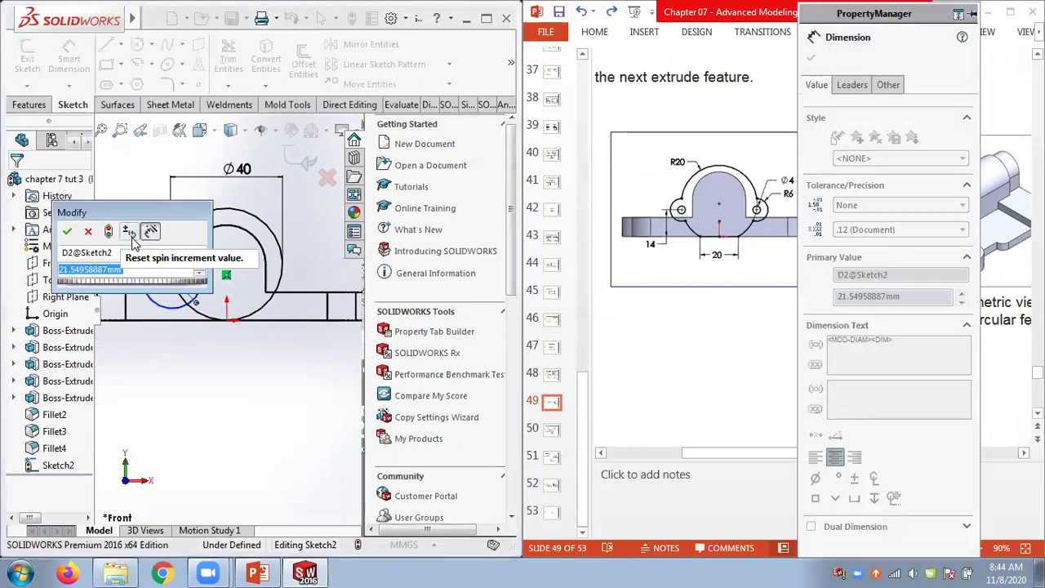
pyautogui.write('12')
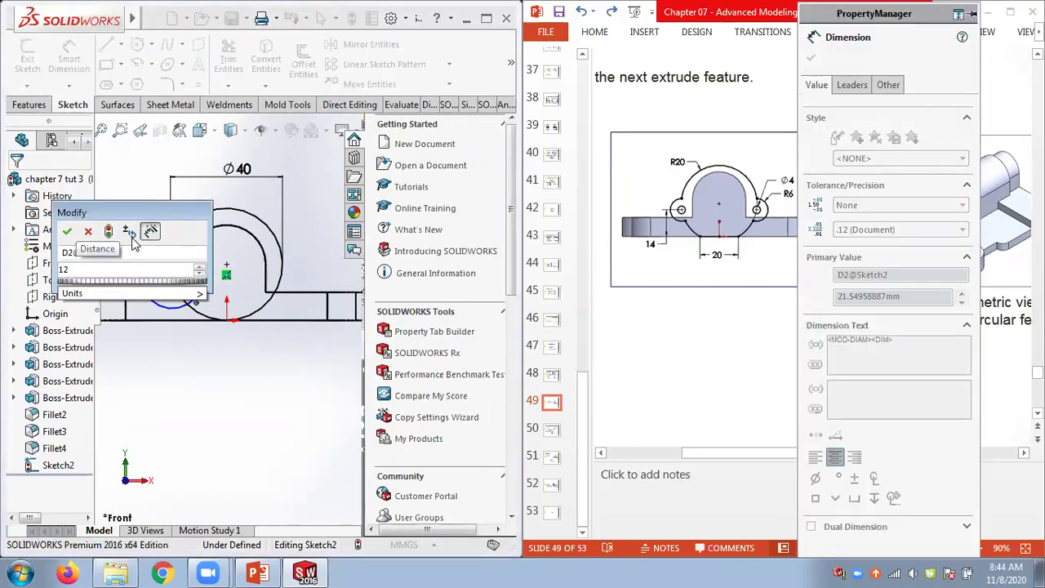
pyautogui.press('Return')
pyautogui.scroll(-2, 163, 278)
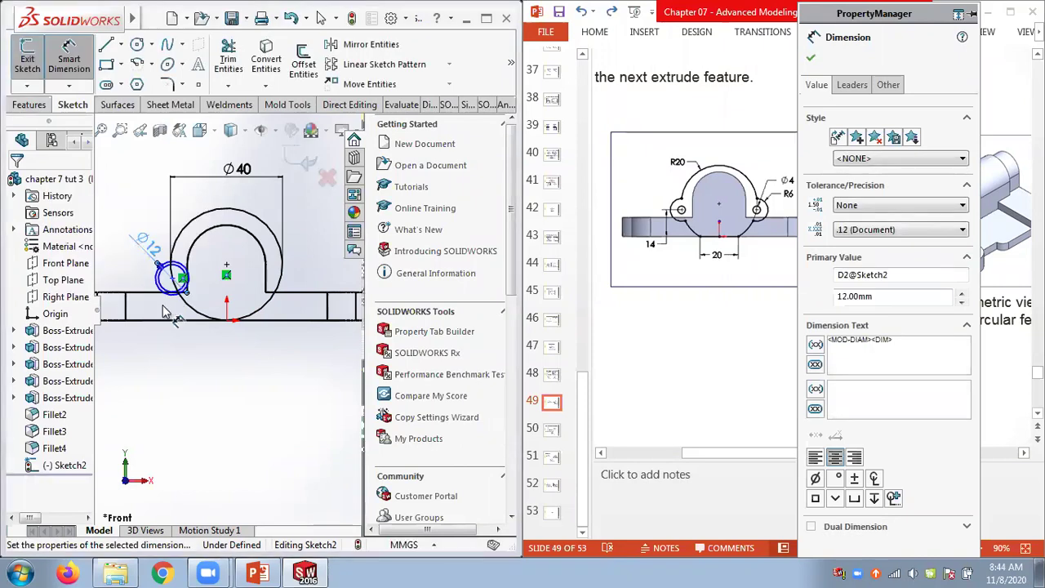
pyautogui.scroll(-2, 169, 289)
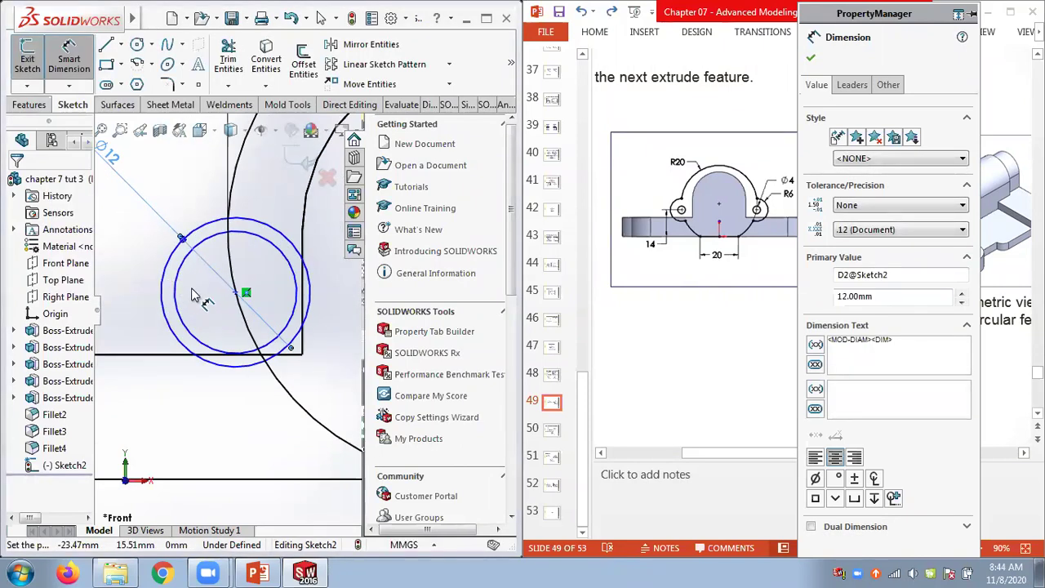
# - Dimension the inner circle at Ø8, then edit that dimension down to Ø4
pyautogui.click(176, 295)
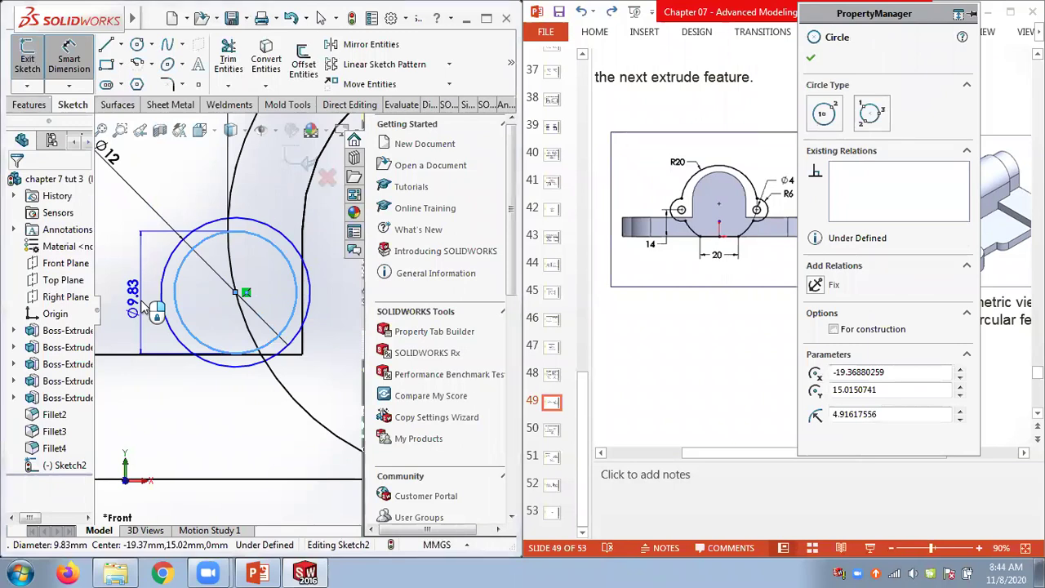
pyautogui.click(145, 308)
pyautogui.write('8')
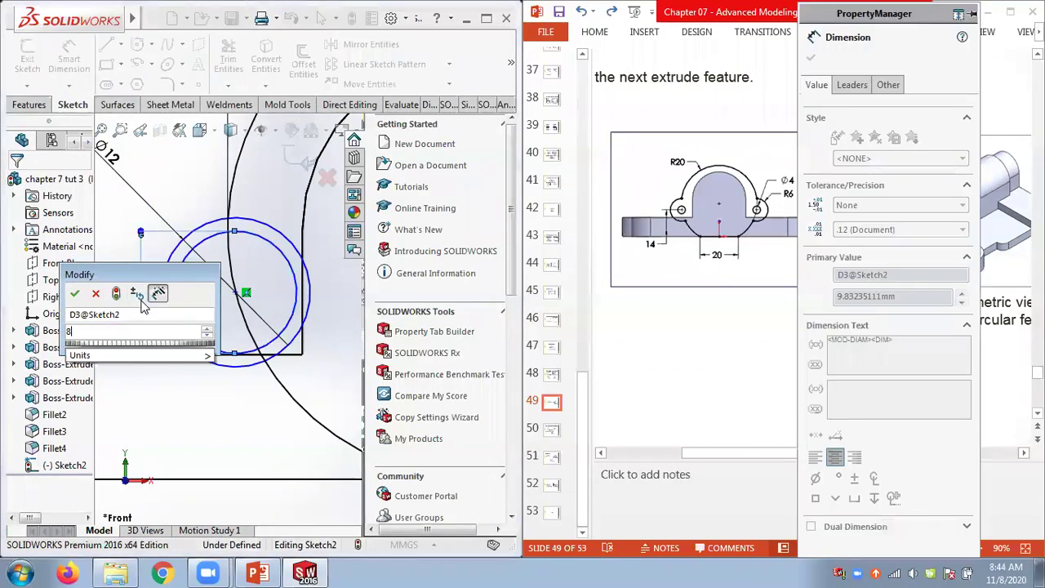
pyautogui.press('Return')
pyautogui.scroll(2, 219, 284)
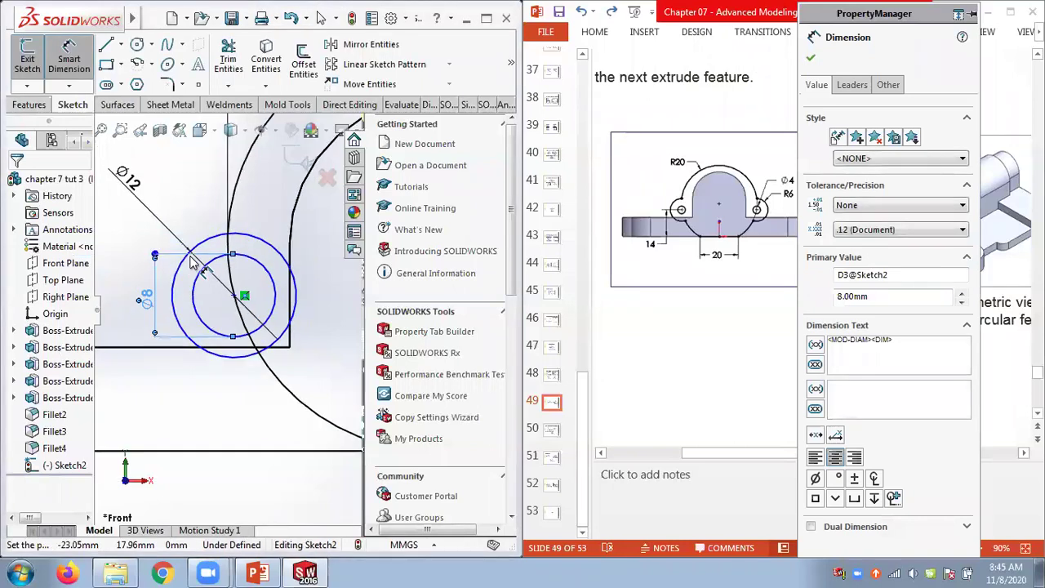
pyautogui.scroll(1, 219, 284)
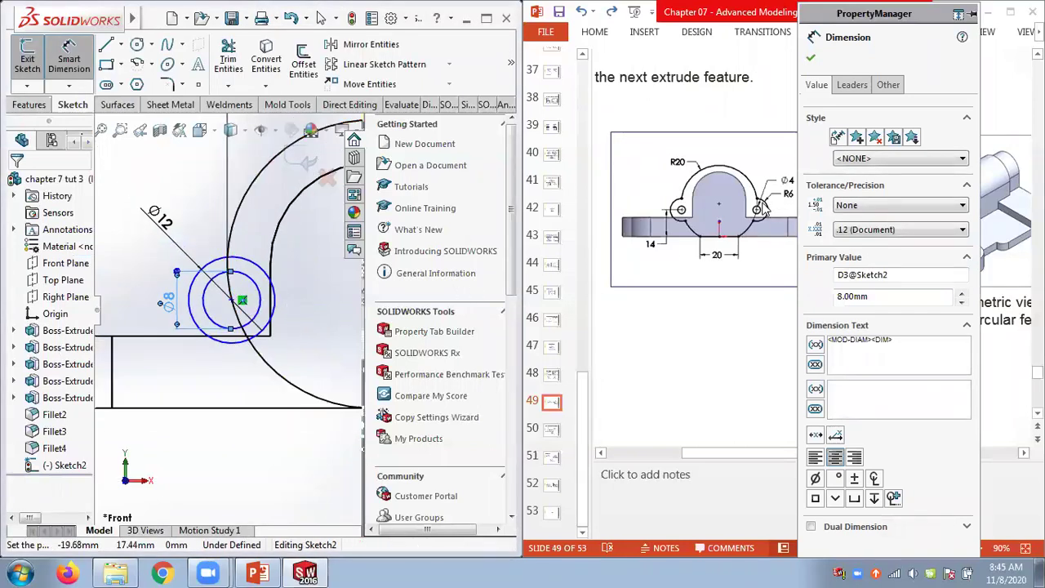
pyautogui.doubleClick(167, 303)
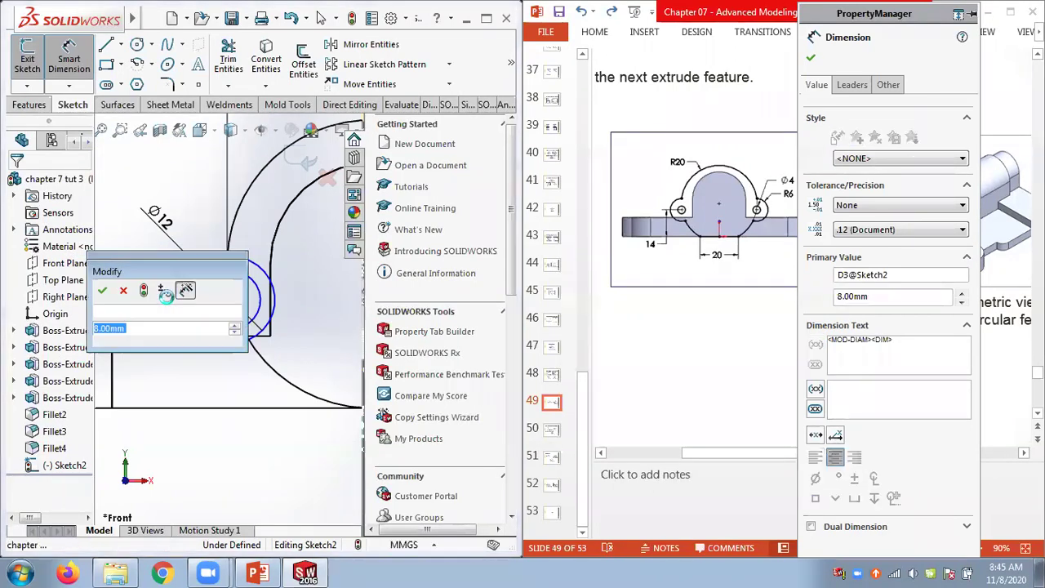
pyautogui.write('4')
pyautogui.press('Return')
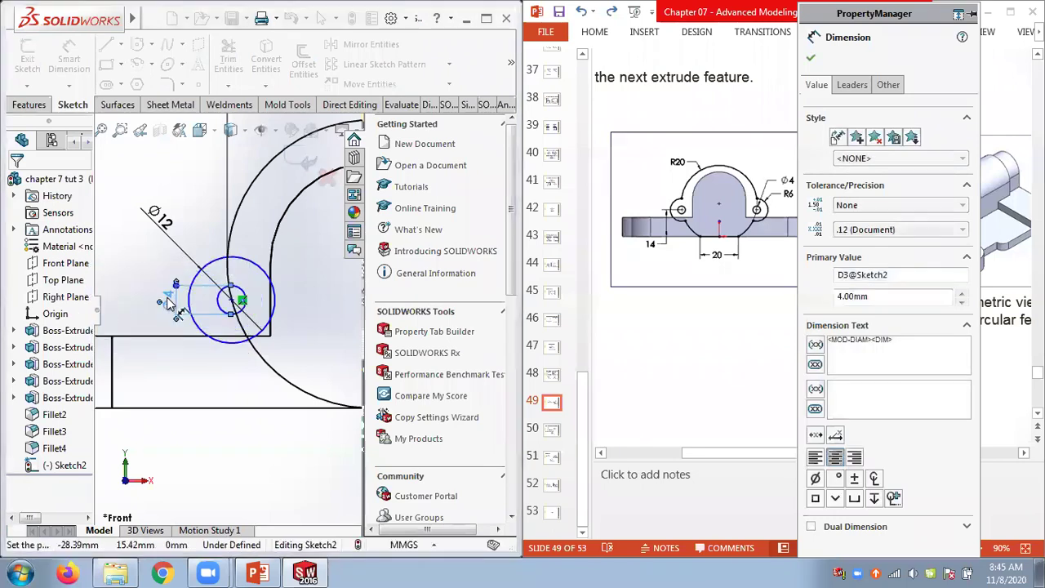
pyautogui.click(810, 57)
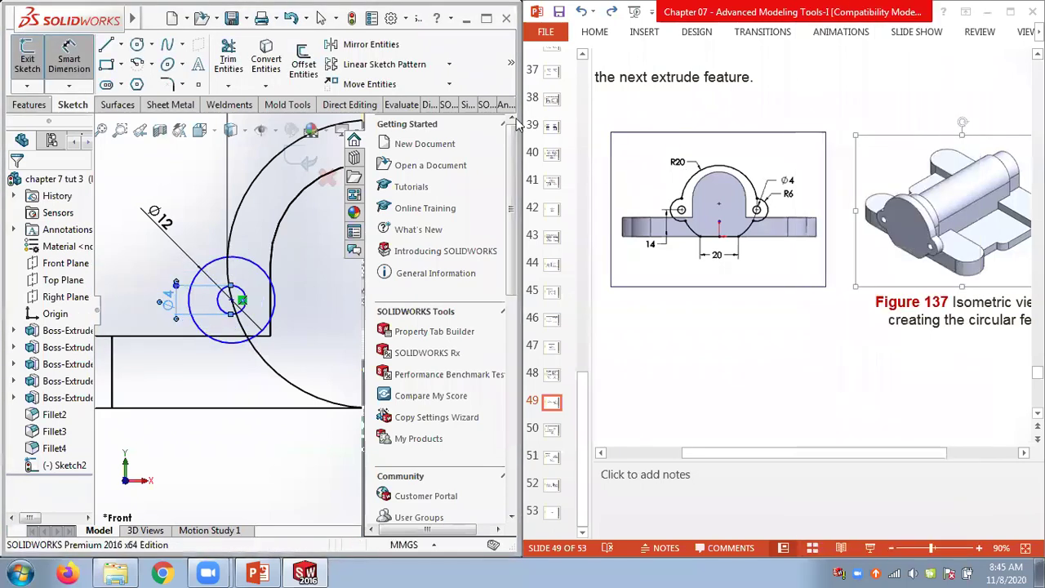
# - Dimension the small circles' centre 14 mm above the bottom base line, fully defining Sketch2
pyautogui.click(68, 61)
pyautogui.click(236, 302)
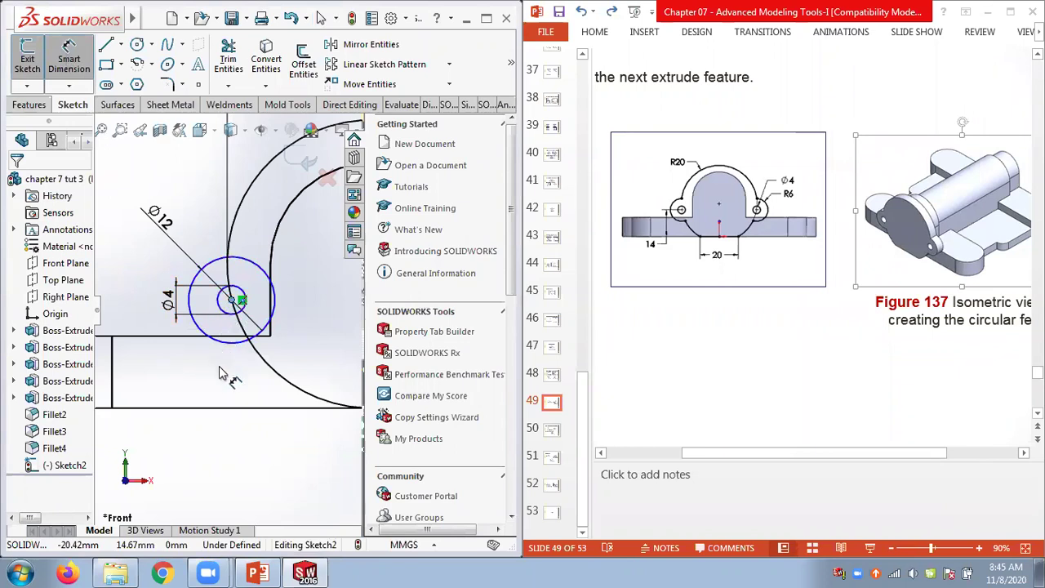
pyautogui.click(241, 407)
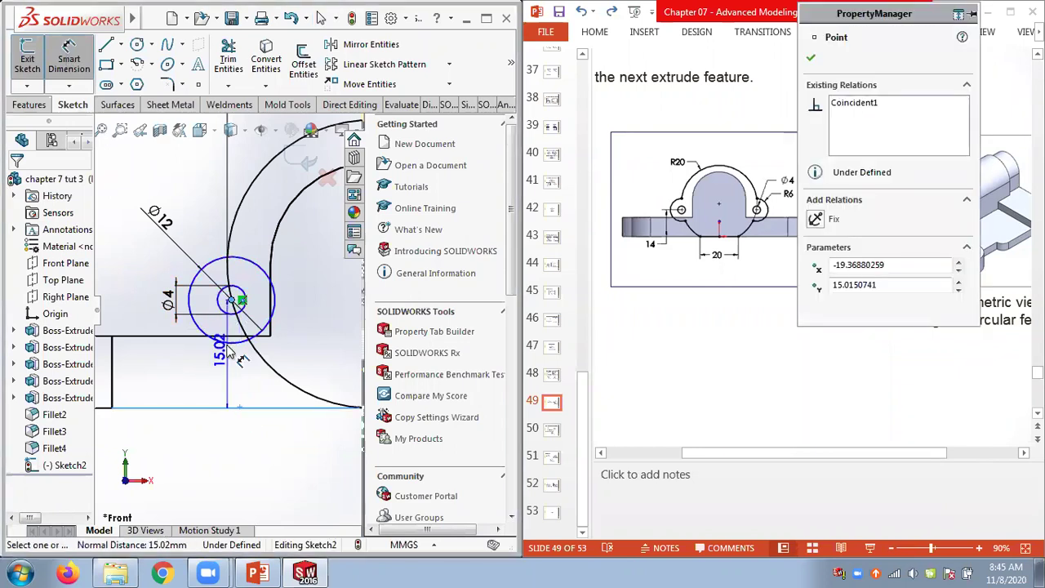
pyautogui.click(174, 374)
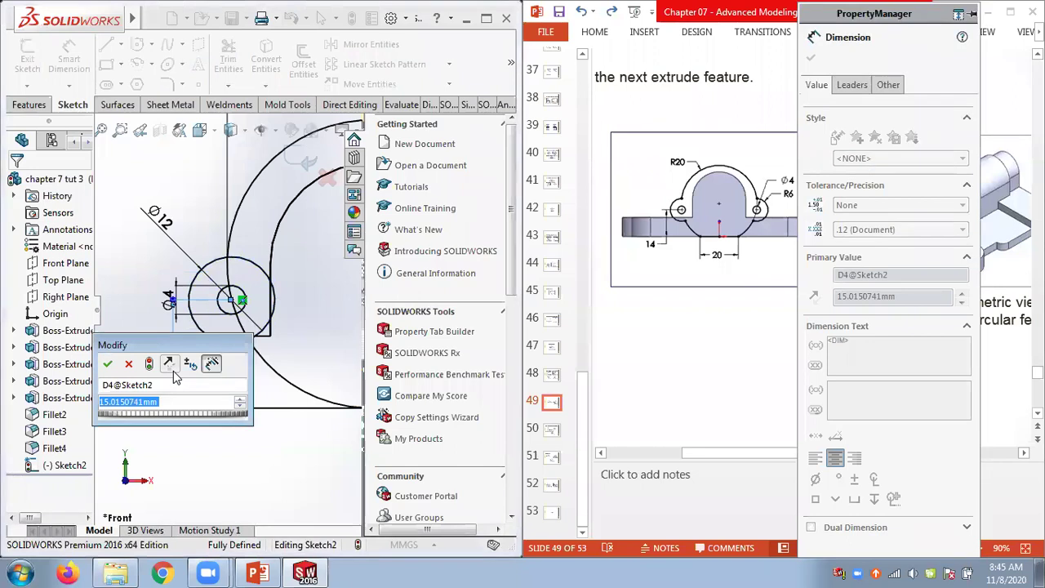
pyautogui.write('14')
pyautogui.press('Return')
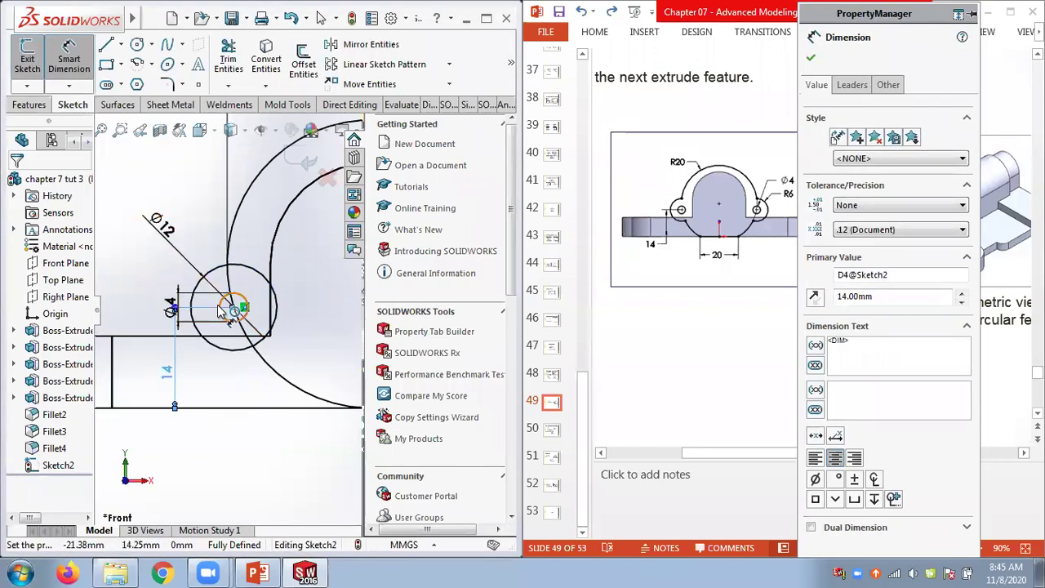
pyautogui.scroll(-3, 245, 314)
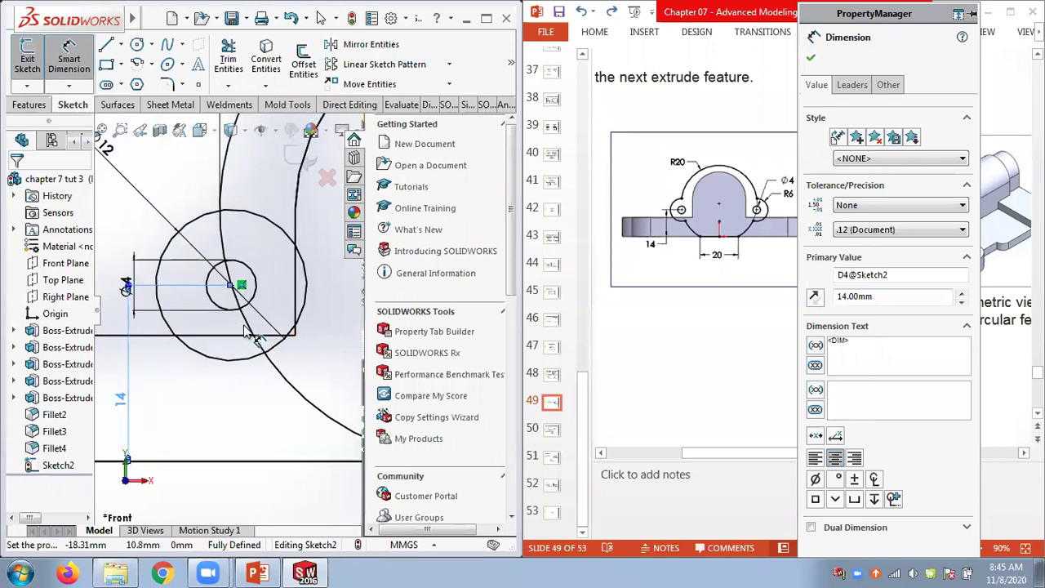
pyautogui.scroll(4, 245, 308)
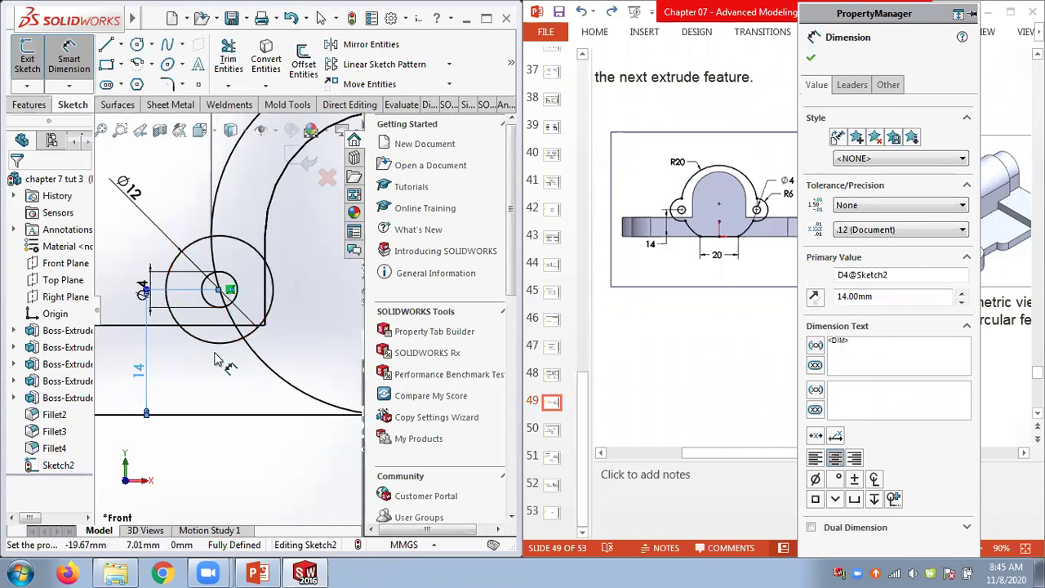
pyautogui.press('Escape')
pyautogui.press('Escape')
pyautogui.scroll(-5, 209, 346)
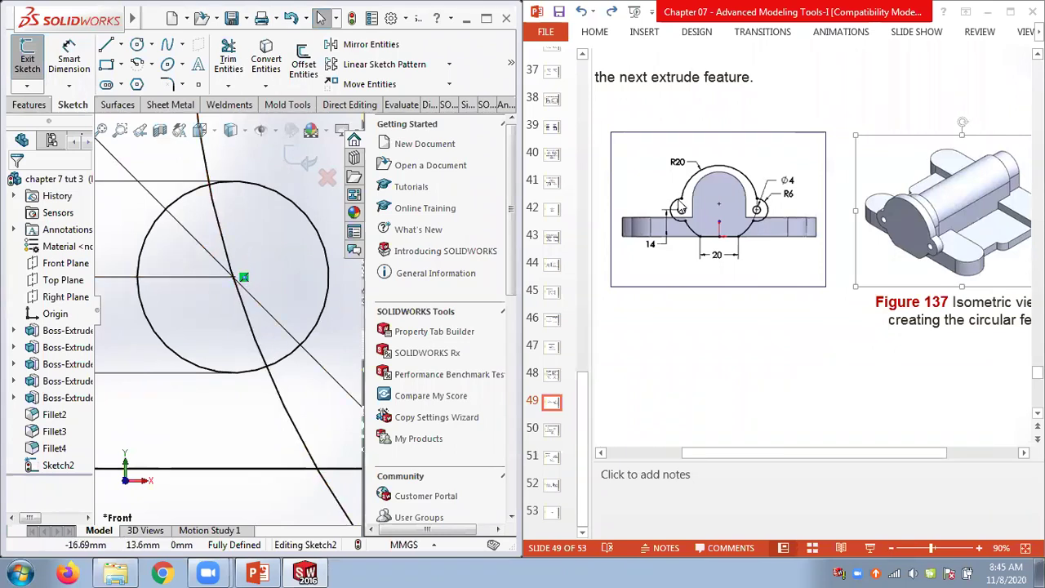
pyautogui.scroll(-3, 237, 290)
pyautogui.scroll(-5, 244, 277)
pyautogui.scroll(-4, 208, 261)
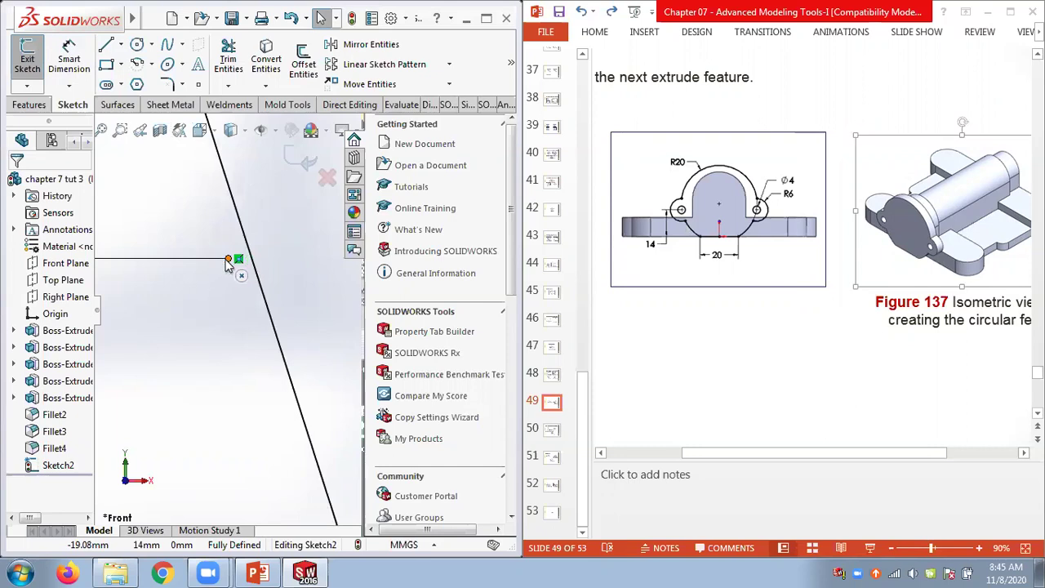
pyautogui.click(230, 261)
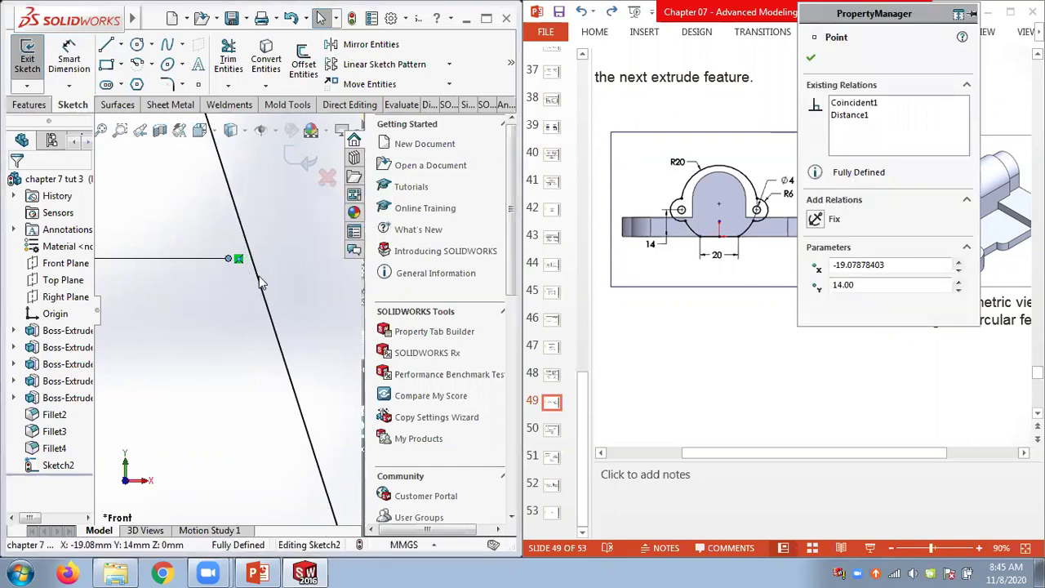
pyautogui.moveTo(242, 287); pyautogui.dragTo(196, 347, button='middle')
pyautogui.scroll(3, 196, 346)
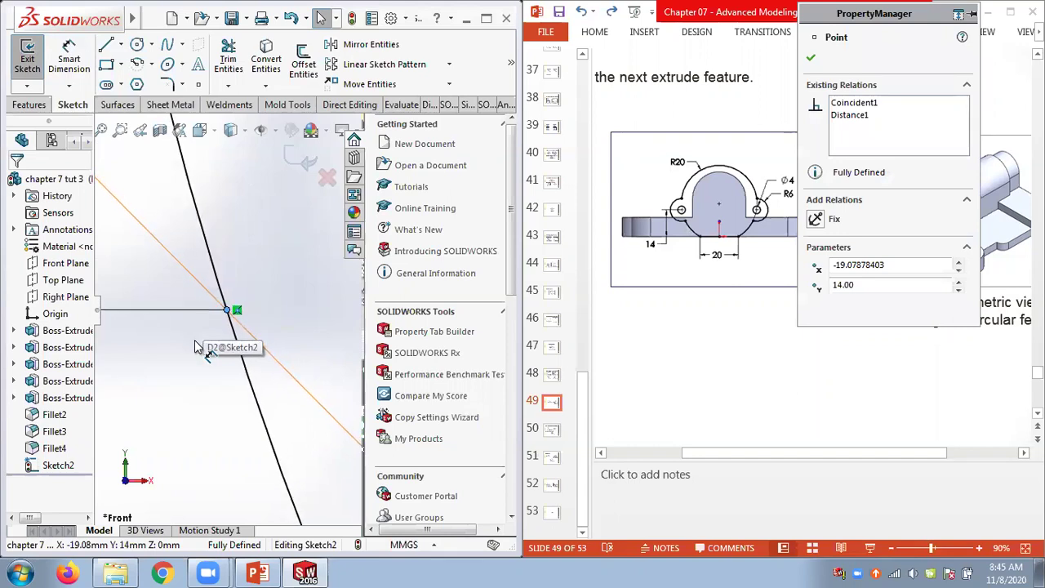
pyautogui.scroll(5, 196, 347)
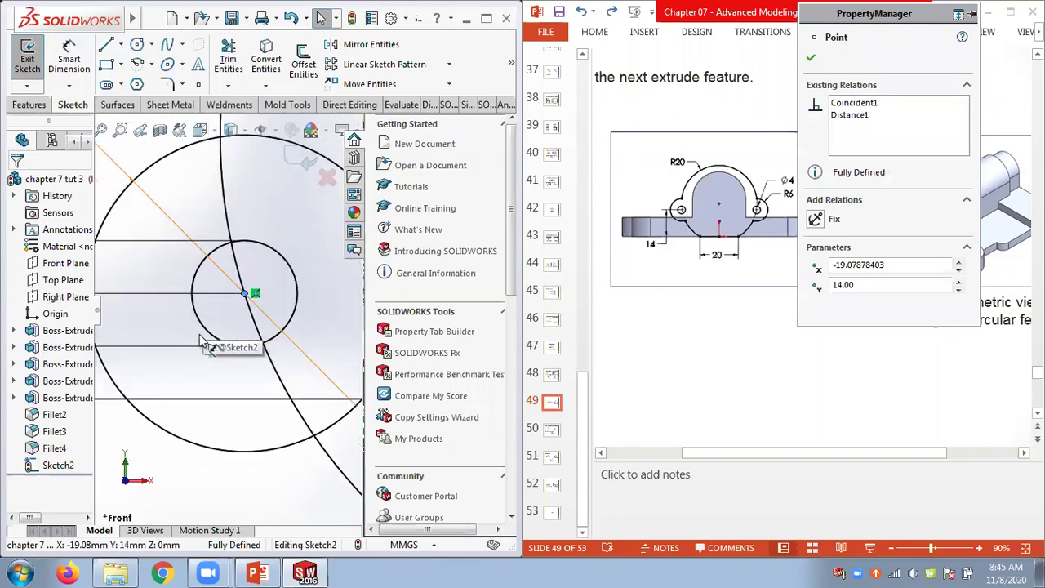
pyautogui.scroll(3, 228, 310)
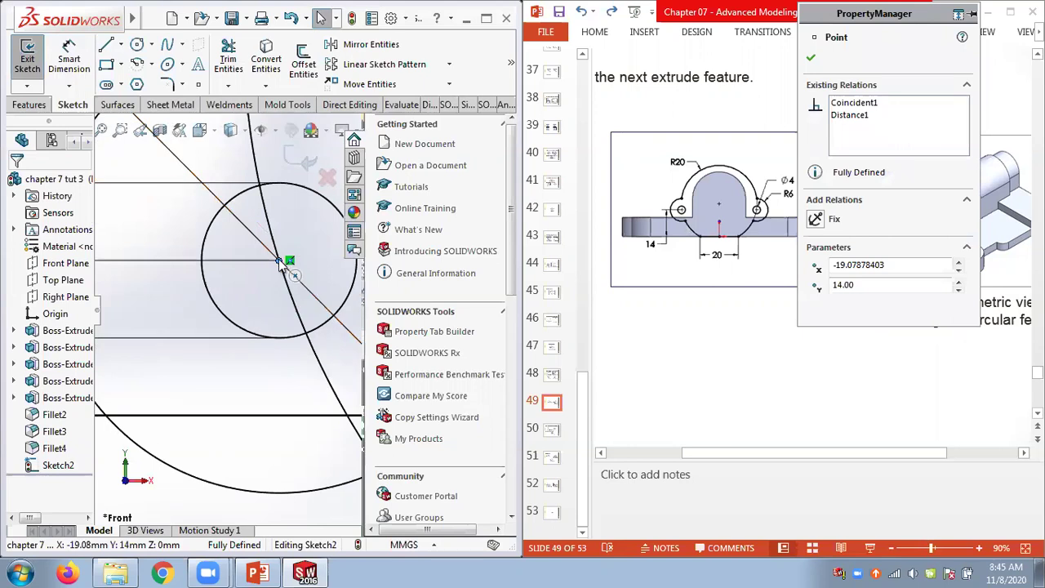
pyautogui.scroll(-5, 292, 275)
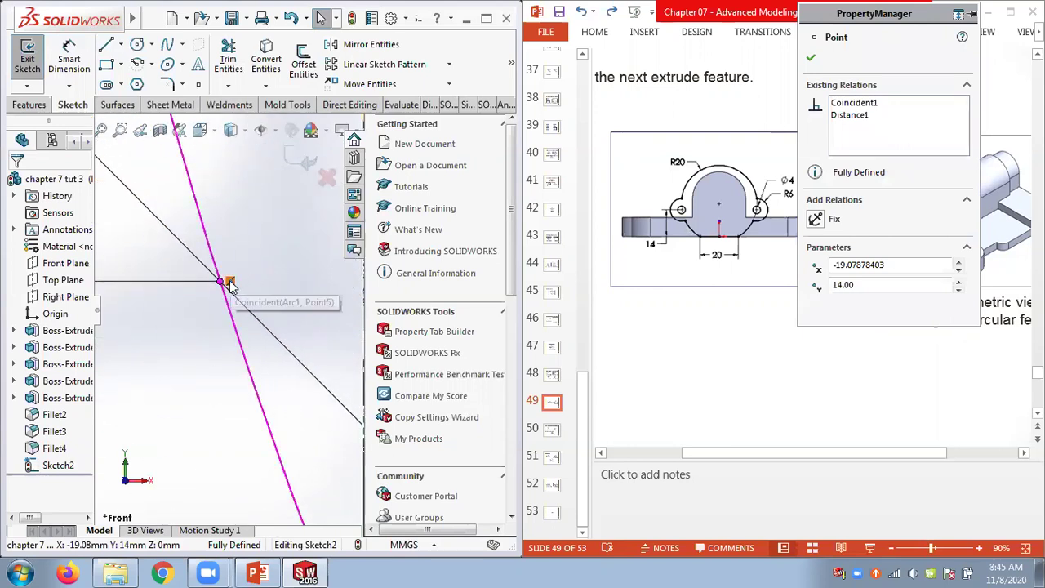
pyautogui.scroll(5, 229, 282)
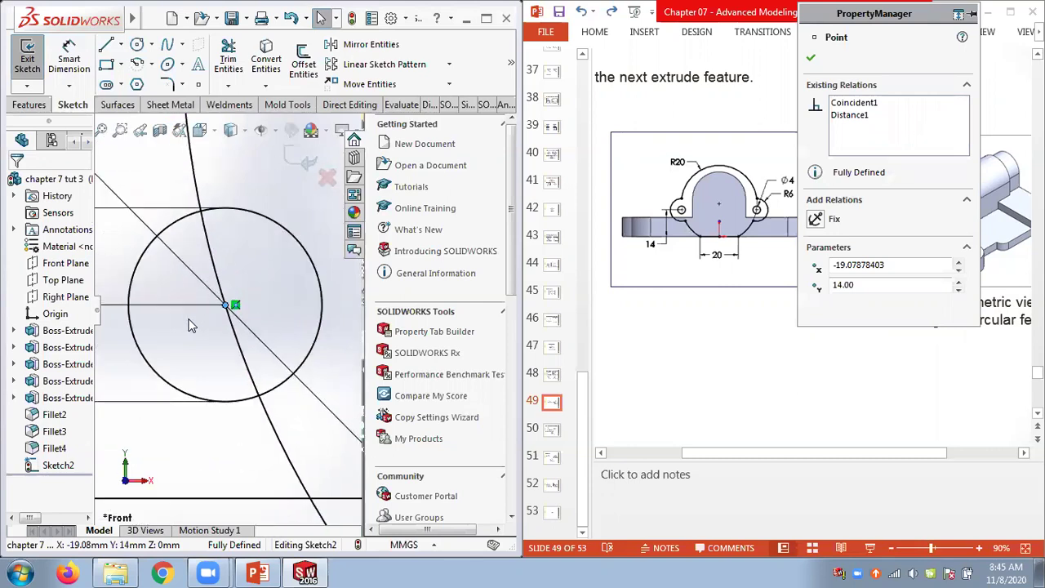
pyautogui.scroll(5, 187, 325)
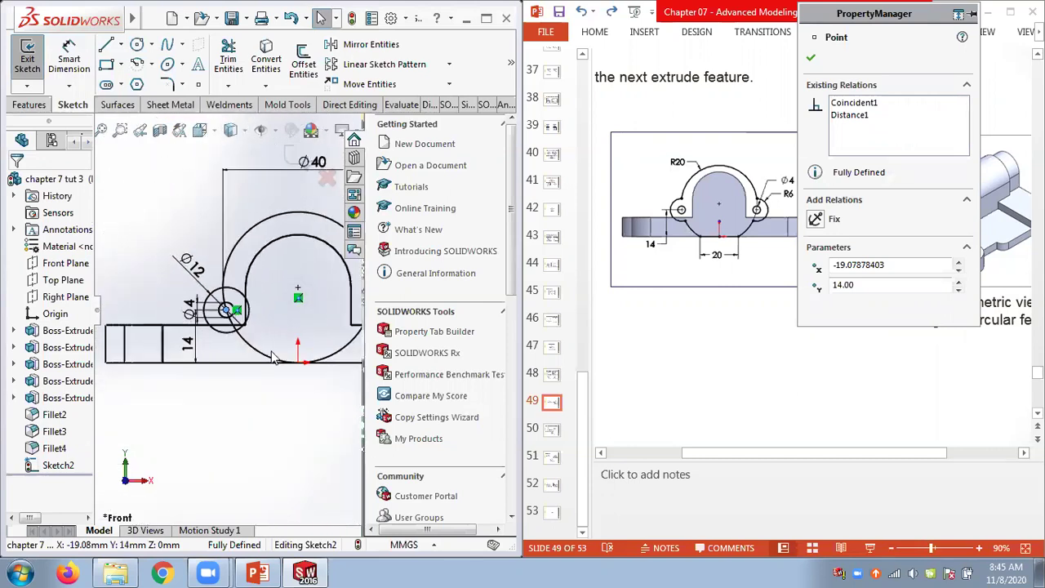
pyautogui.scroll(-5, 322, 316)
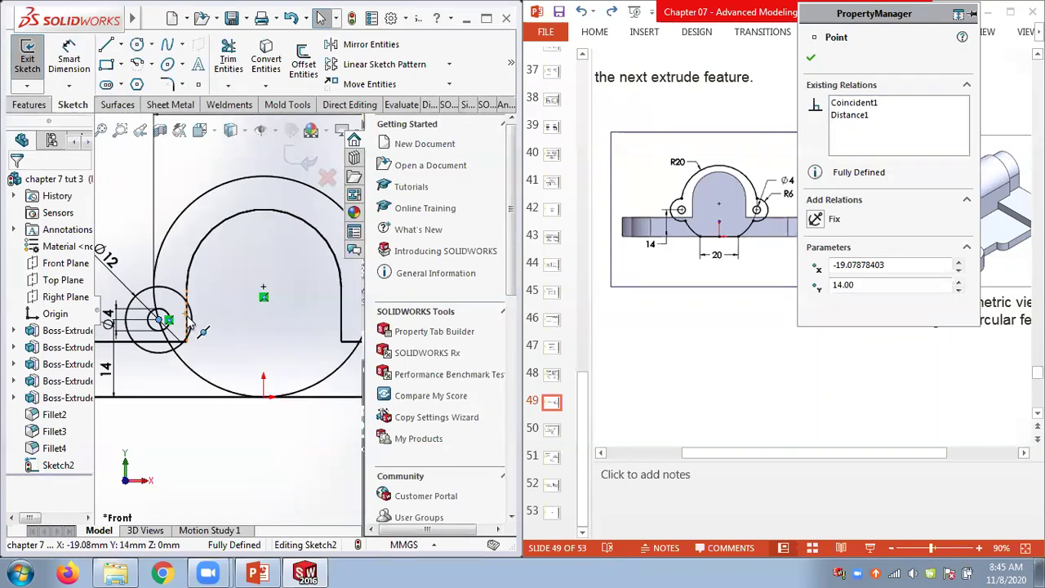
pyautogui.click(245, 351)
pyautogui.scroll(2, 242, 347)
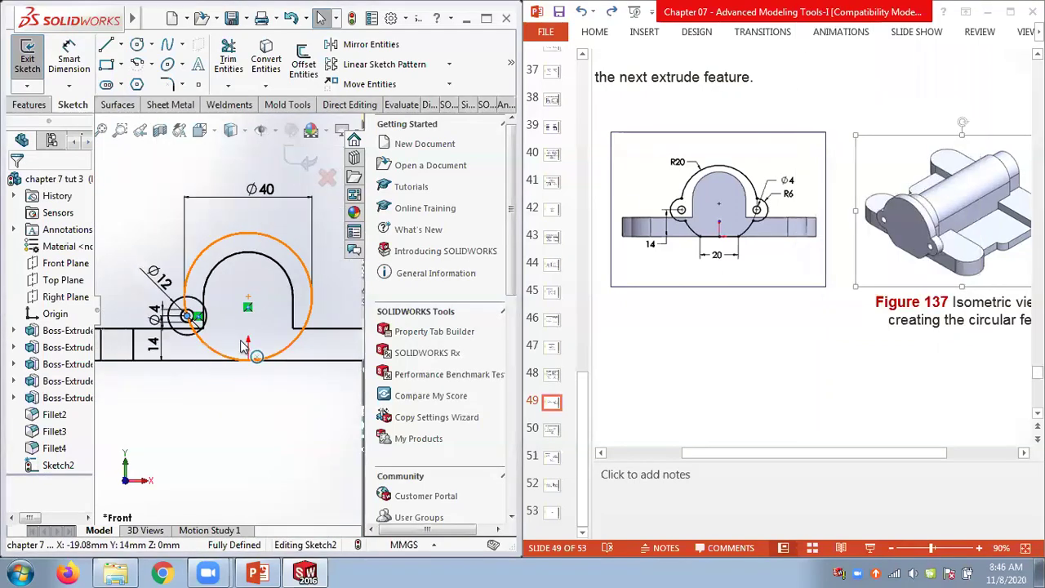
pyautogui.scroll(-2, 224, 294)
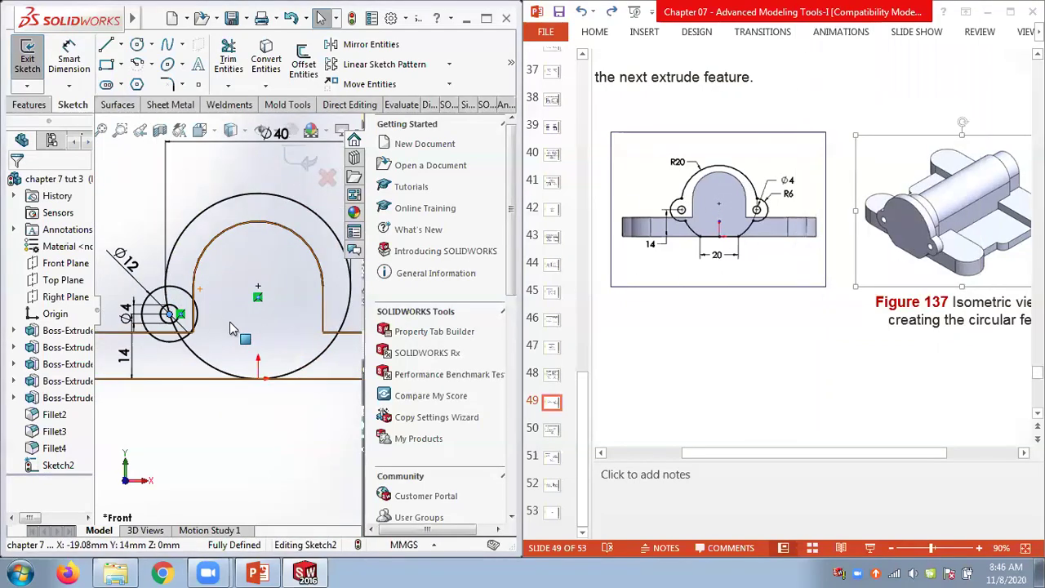
# - Abandon a first mirror attempt and draw a vertical construction centerline through the profile centre
pyautogui.click(335, 44)
pyautogui.click(169, 314)
pyautogui.click(167, 304)
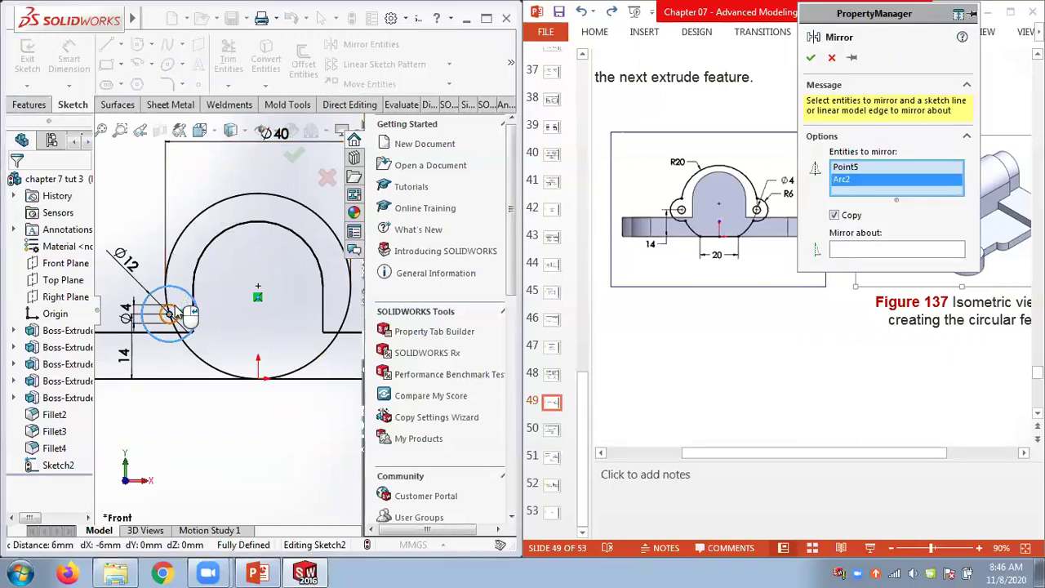
pyautogui.click(174, 314)
pyautogui.click(831, 59)
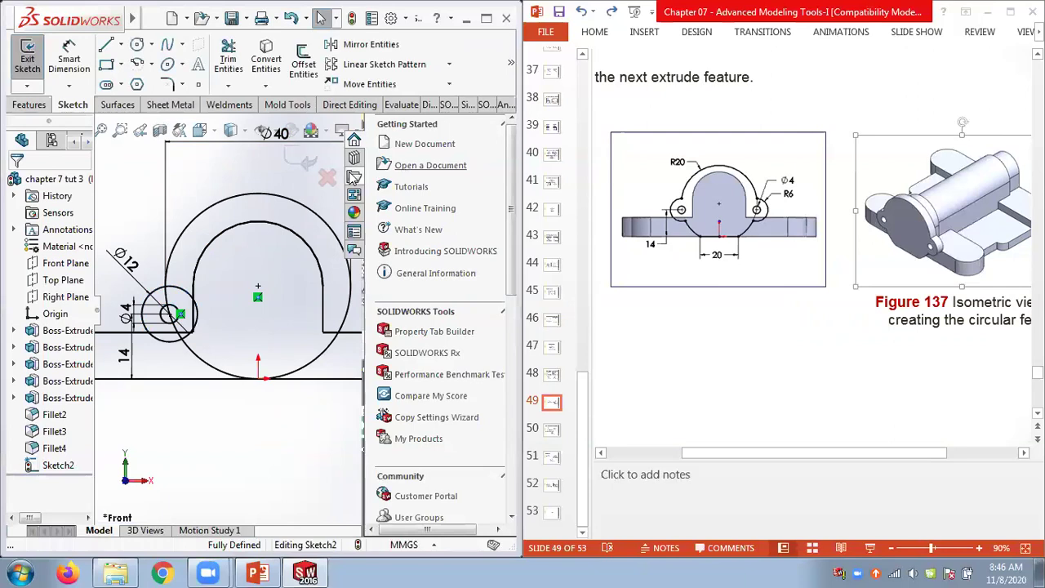
pyautogui.click(120, 45)
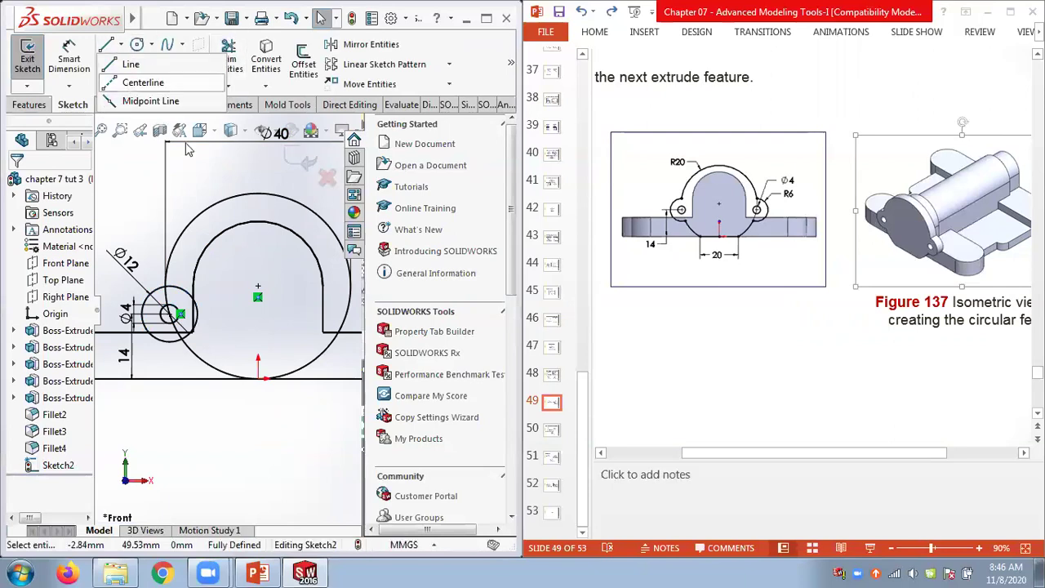
pyautogui.click(143, 82)
pyautogui.click(258, 174)
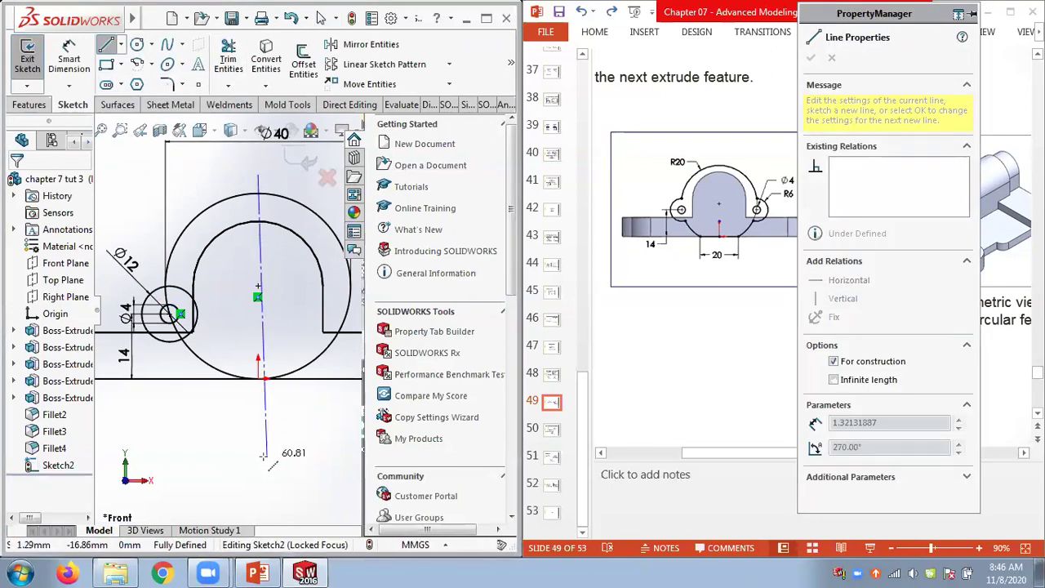
pyautogui.click(258, 457)
pyautogui.press('Escape')
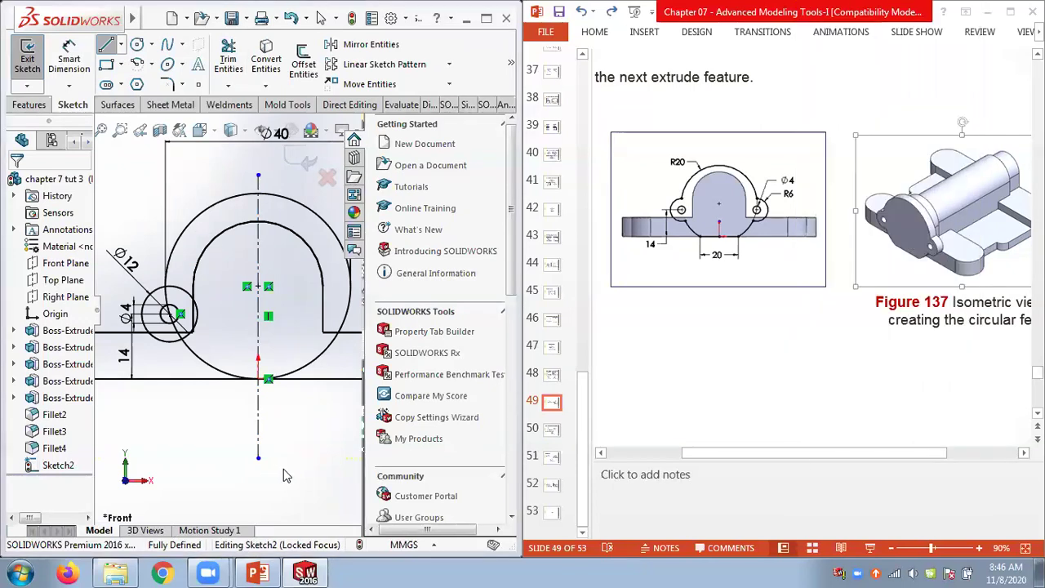
pyautogui.press('Escape')
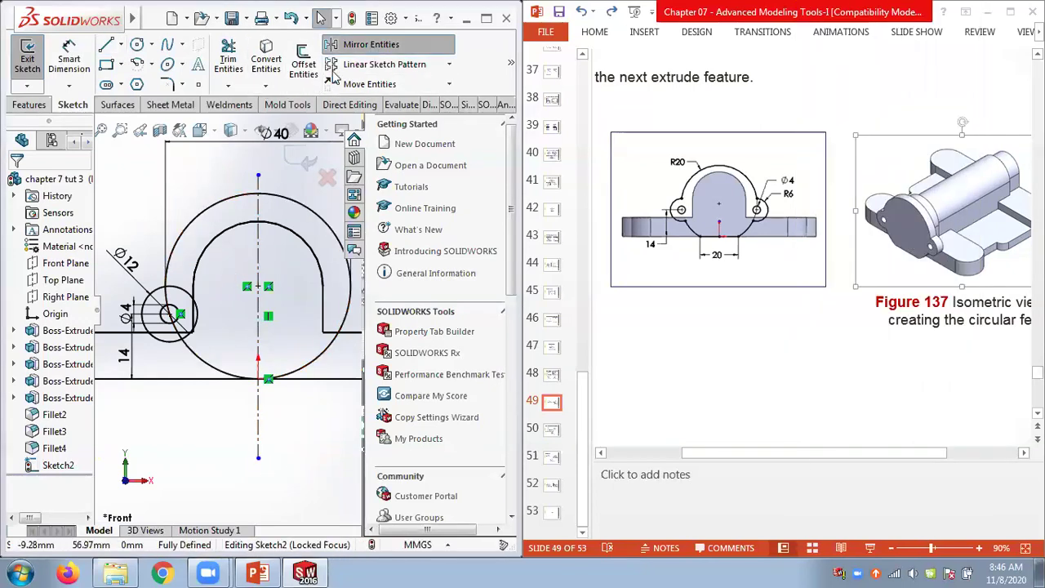
# - Mirror the Ø12 and Ø4 circles across the vertical centerline onto the right lug
pyautogui.click(363, 44)
pyautogui.click(177, 317)
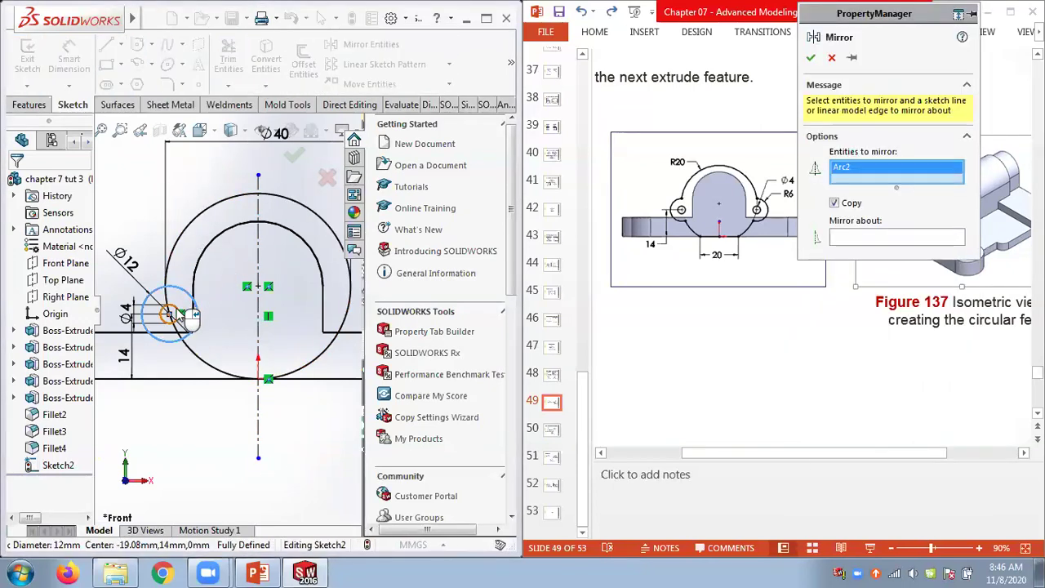
pyautogui.click(177, 316)
pyautogui.click(844, 246)
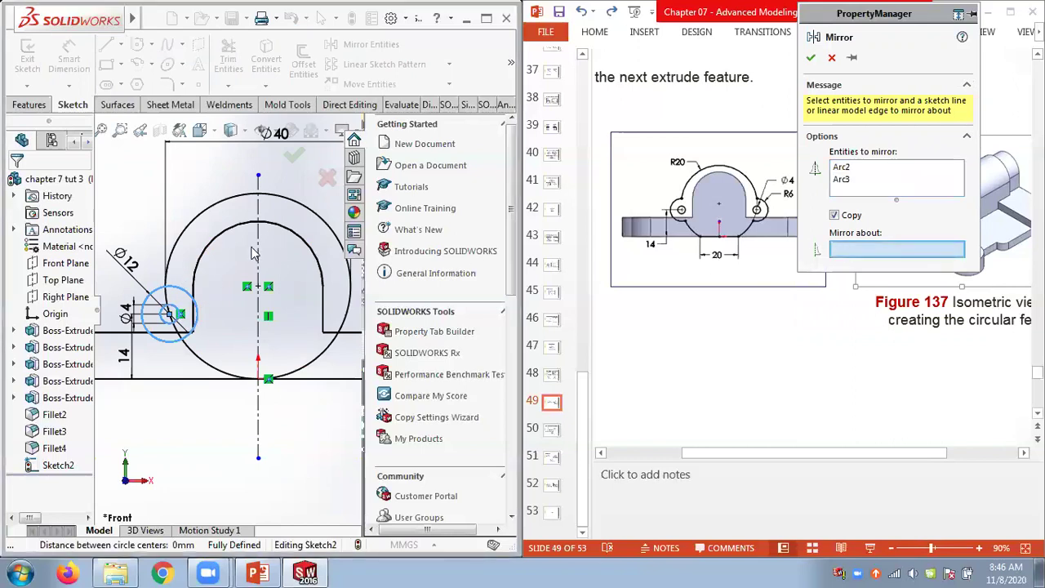
pyautogui.click(258, 255)
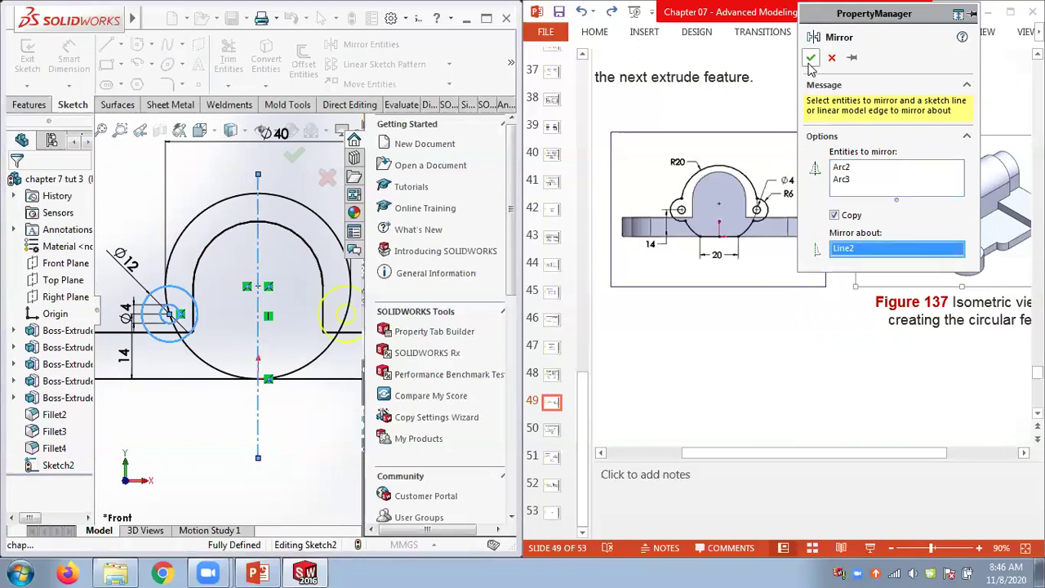
pyautogui.press('Return')
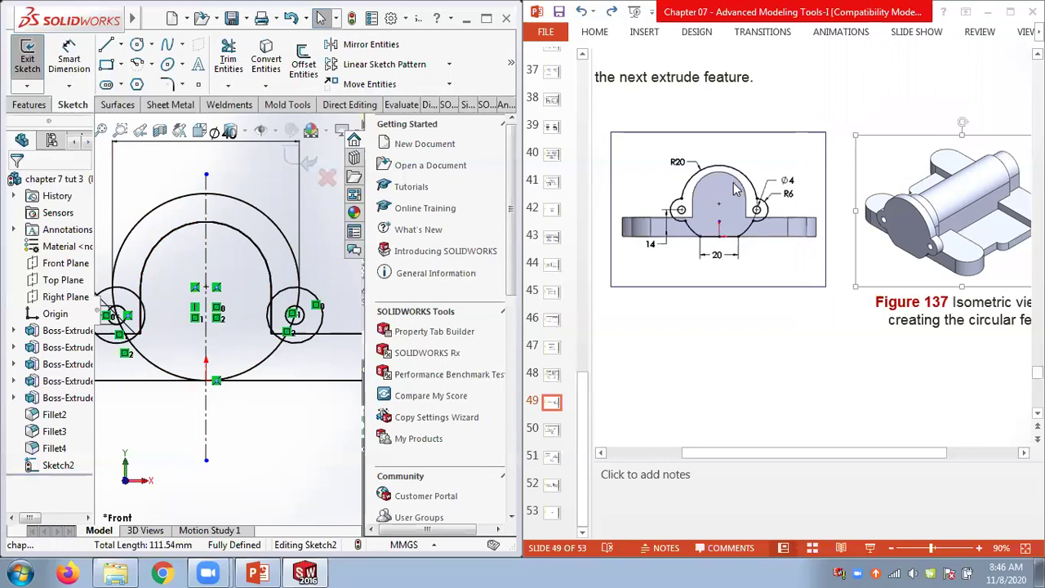
# - Undo the mirror, the small circles, the diameter change and the large circle
pyautogui.click(257, 216)
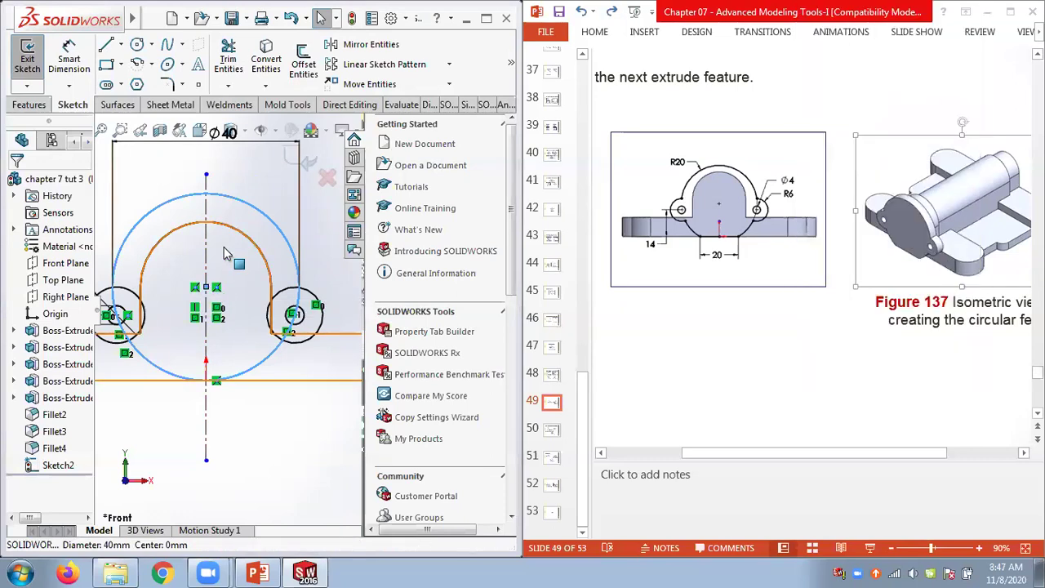
pyautogui.hotkey('ctrl', 'z')
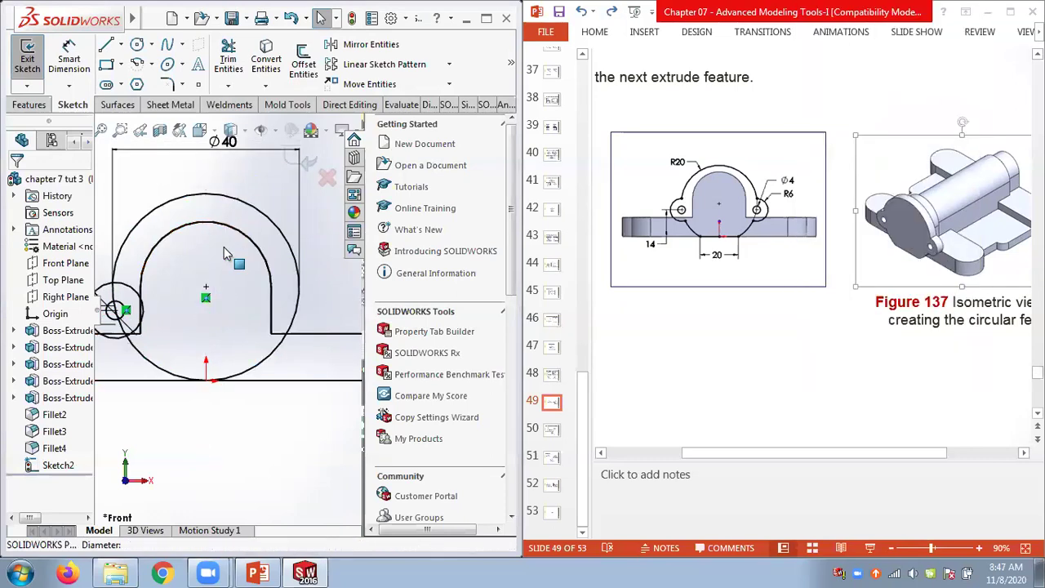
pyautogui.hotkey('ctrl', 'z')
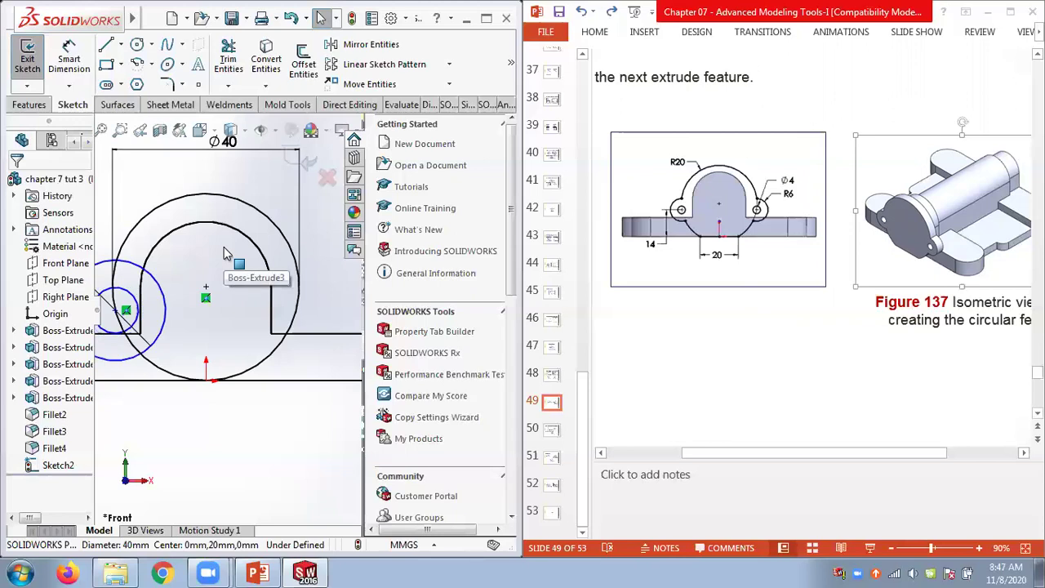
pyautogui.hotkey('ctrl', 'z')
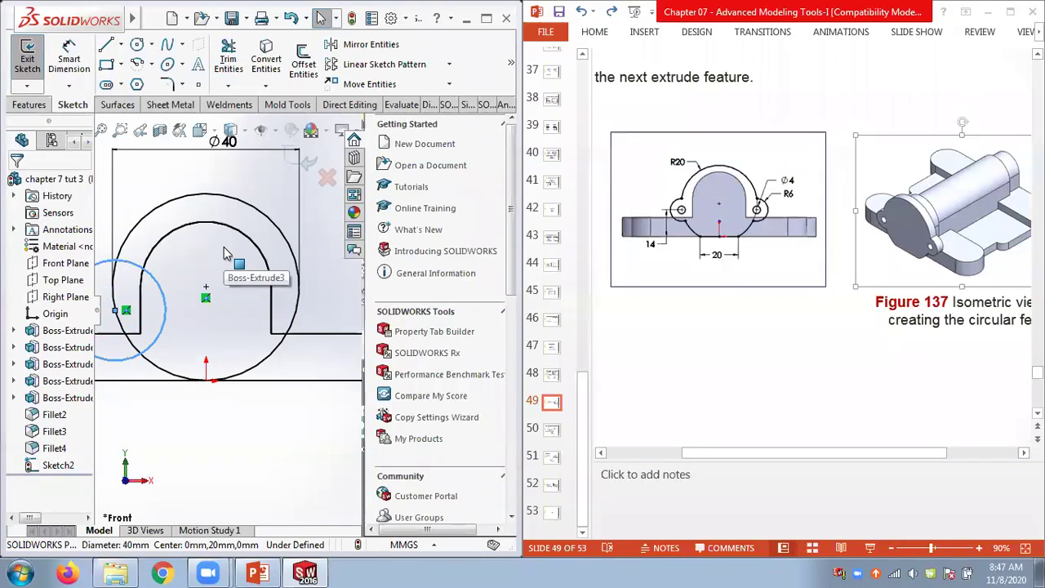
pyautogui.hotkey('ctrl', 'z')
pyautogui.hotkey('ctrl', 'z')
pyautogui.hotkey('ctrl', 'z')
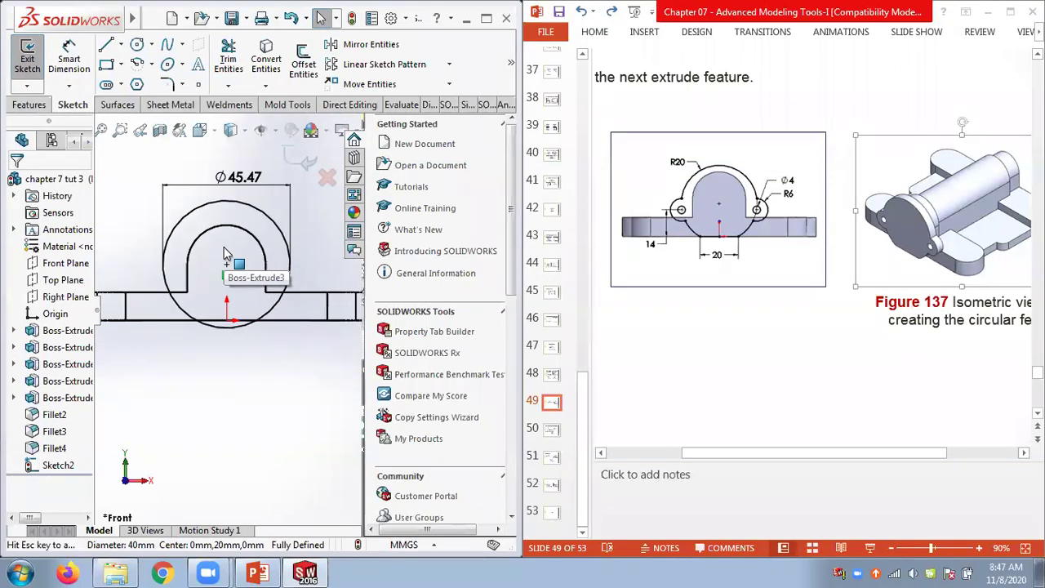
pyautogui.hotkey('ctrl', 'z')
pyautogui.hotkey('ctrl', 'z')
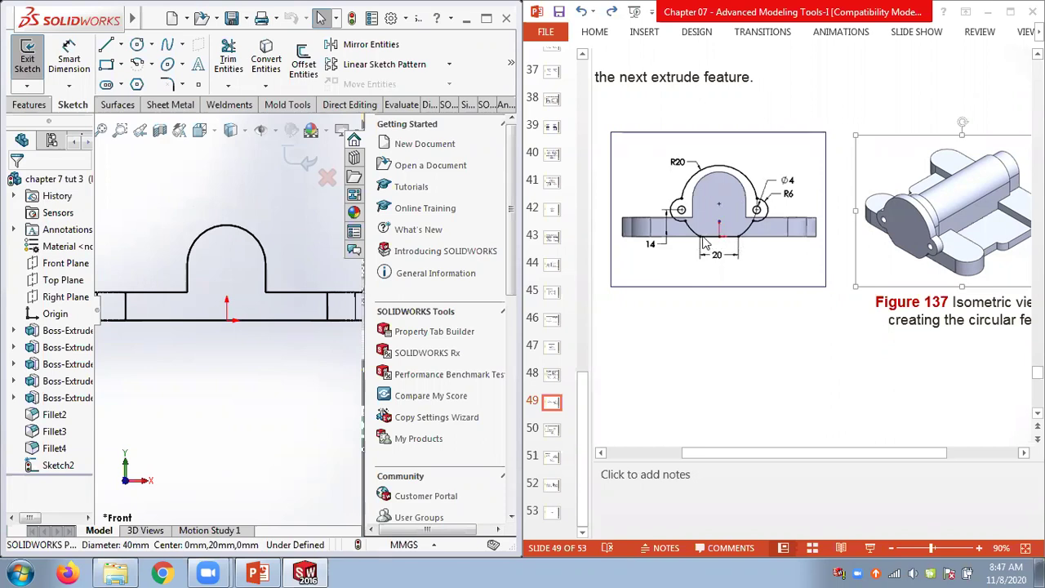
# - Draw a centre-and-radius circle centred on the lug's arc centre
pyautogui.click(152, 45)
pyautogui.click(164, 41)
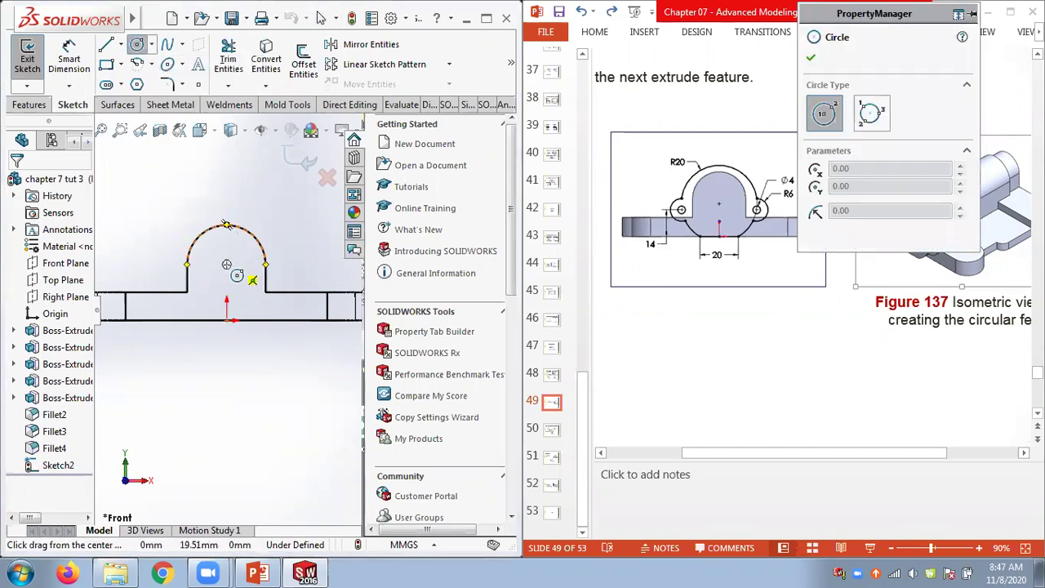
pyautogui.click(226, 282)
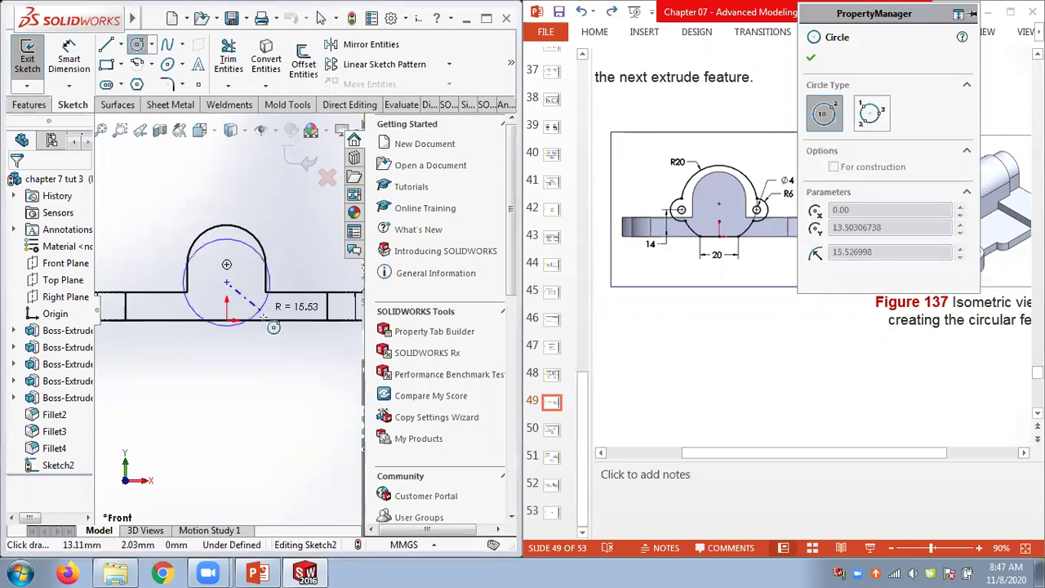
pyautogui.click(272, 334)
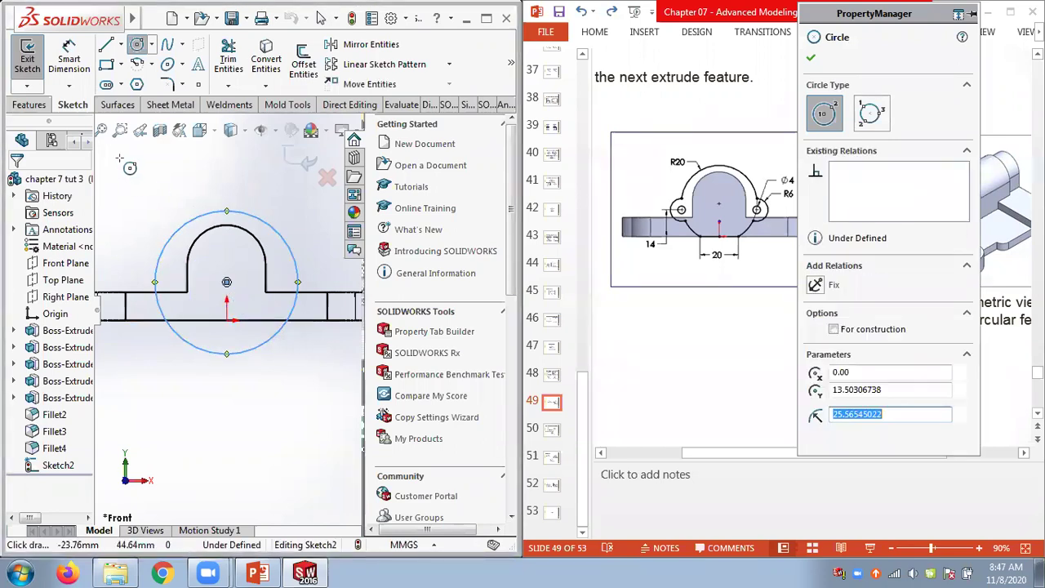
# - Dimension the new circle's diameter to 40
pyautogui.click(69, 59)
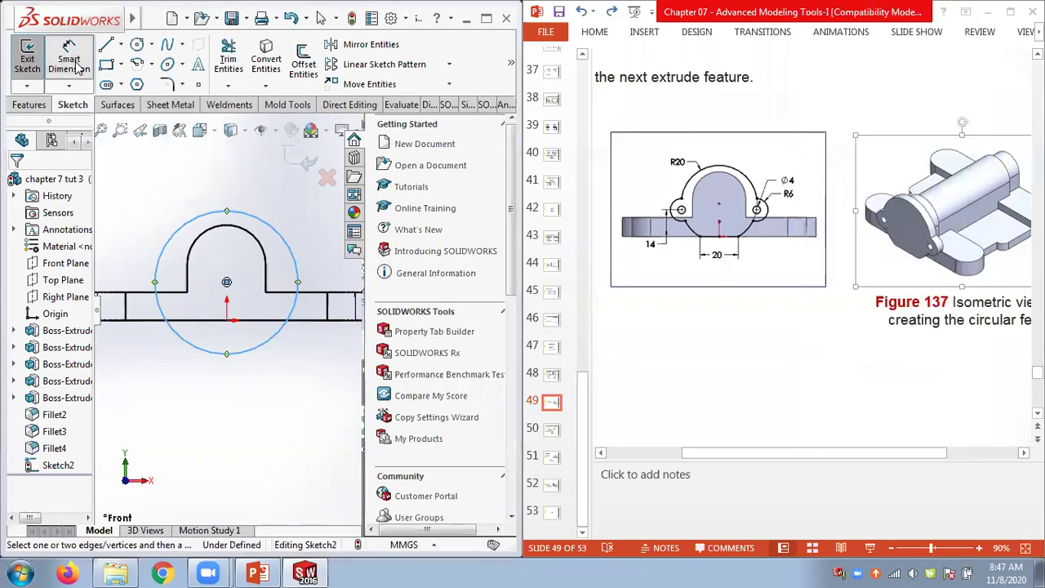
pyautogui.click(292, 214)
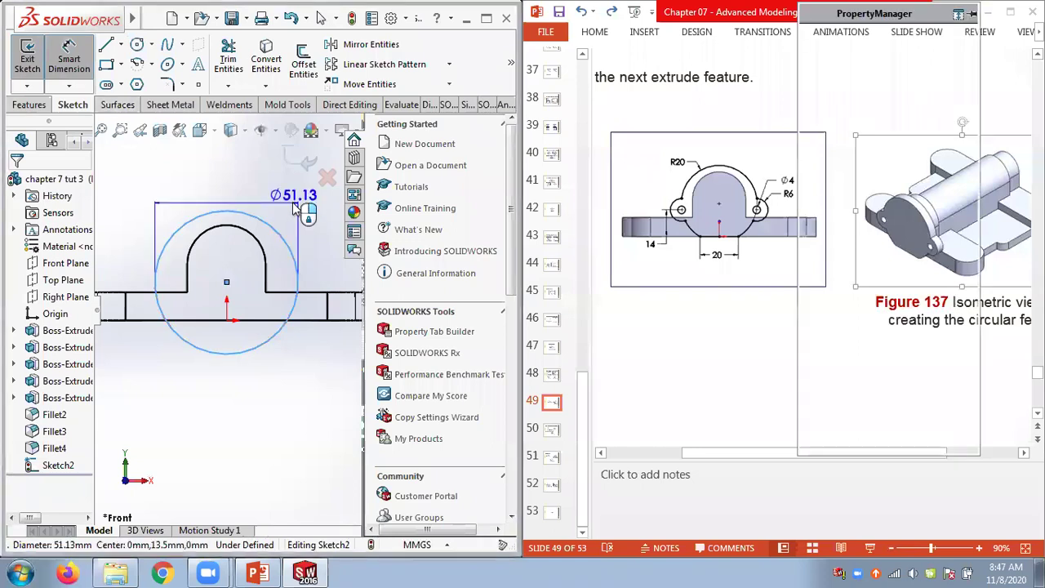
pyautogui.click(257, 194)
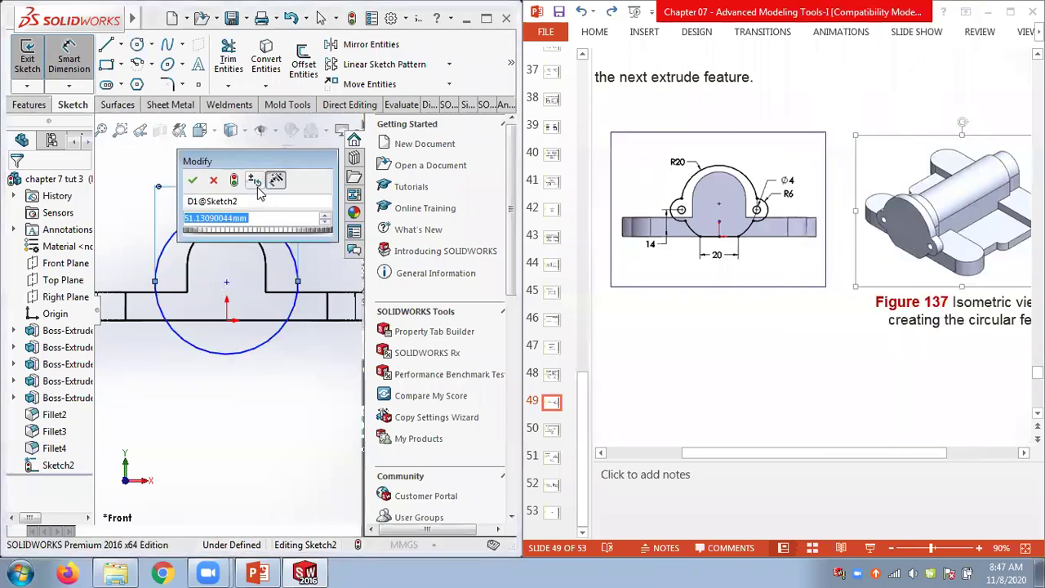
pyautogui.write('40')
pyautogui.press('Return')
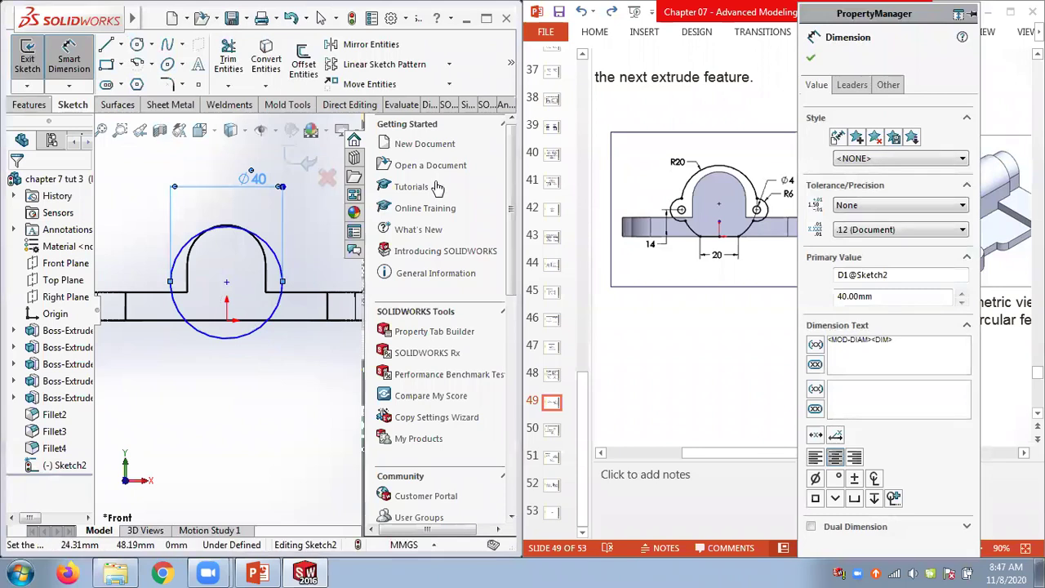
pyautogui.click(811, 59)
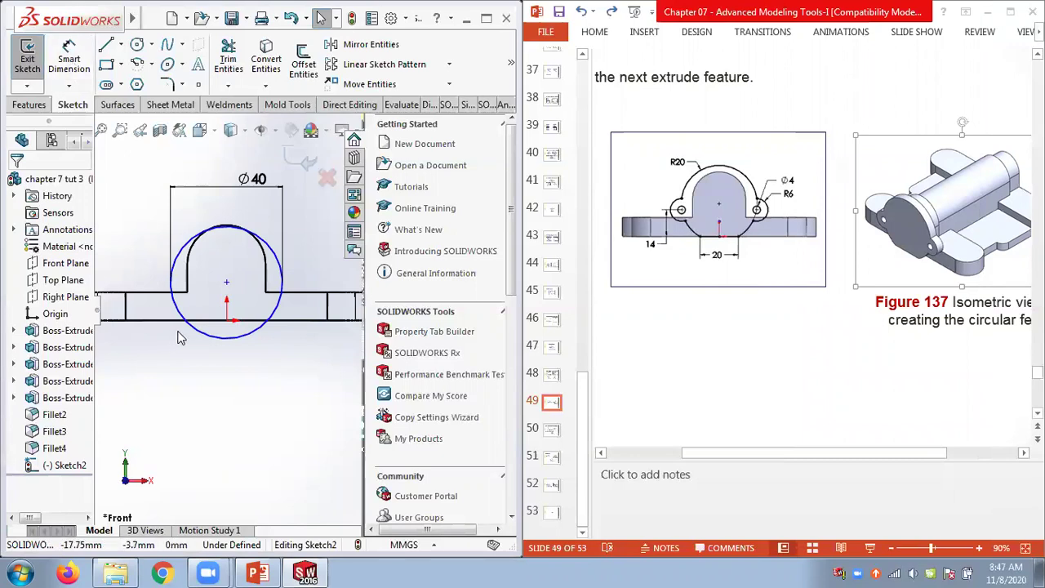
# - Convert the base's top edge where the lug meets it into a 72 mm sketch line
pyautogui.click(184, 325)
pyautogui.press('d')
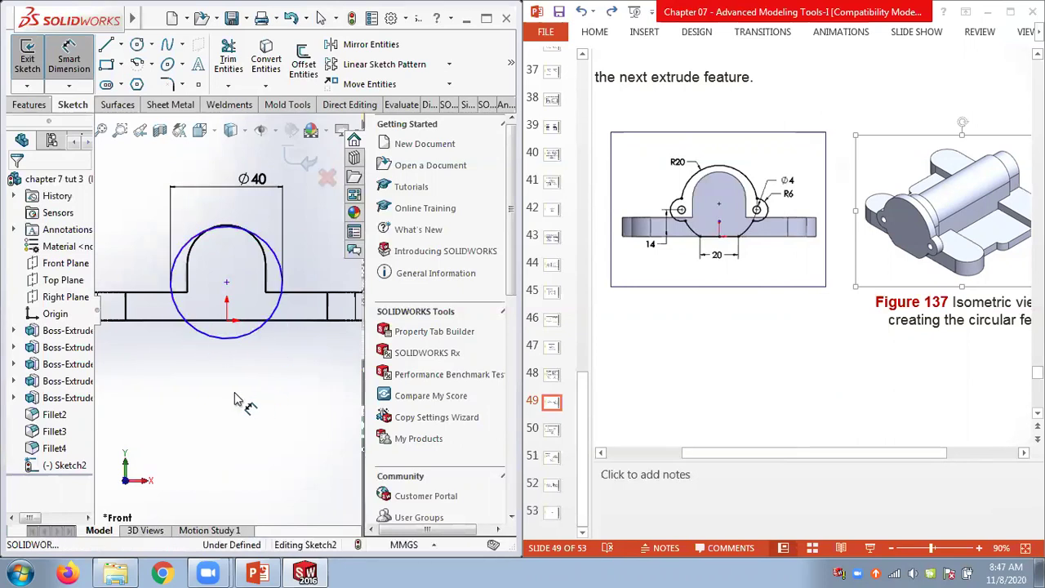
pyautogui.press('Escape')
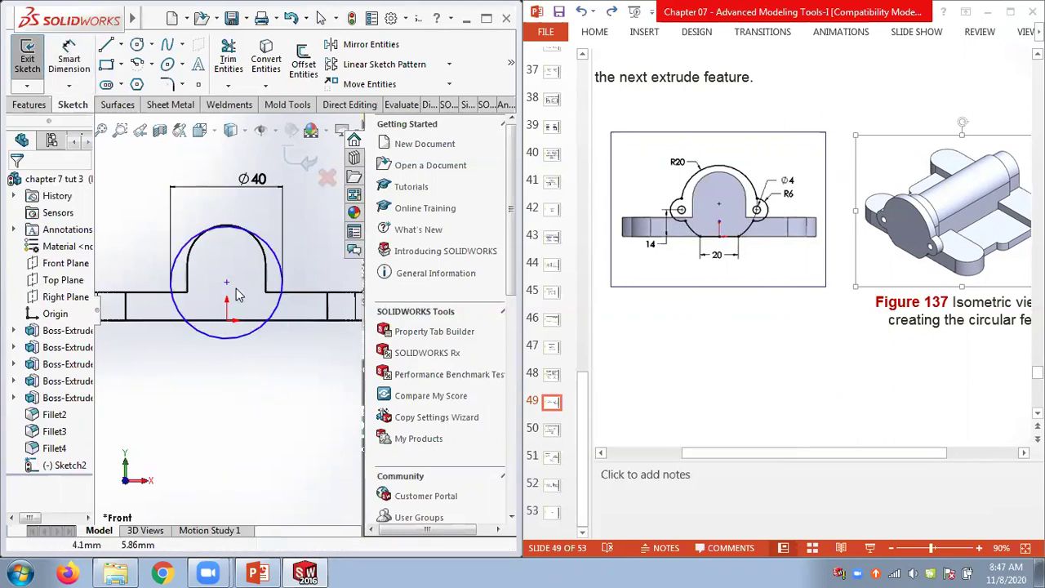
pyautogui.click(263, 86)
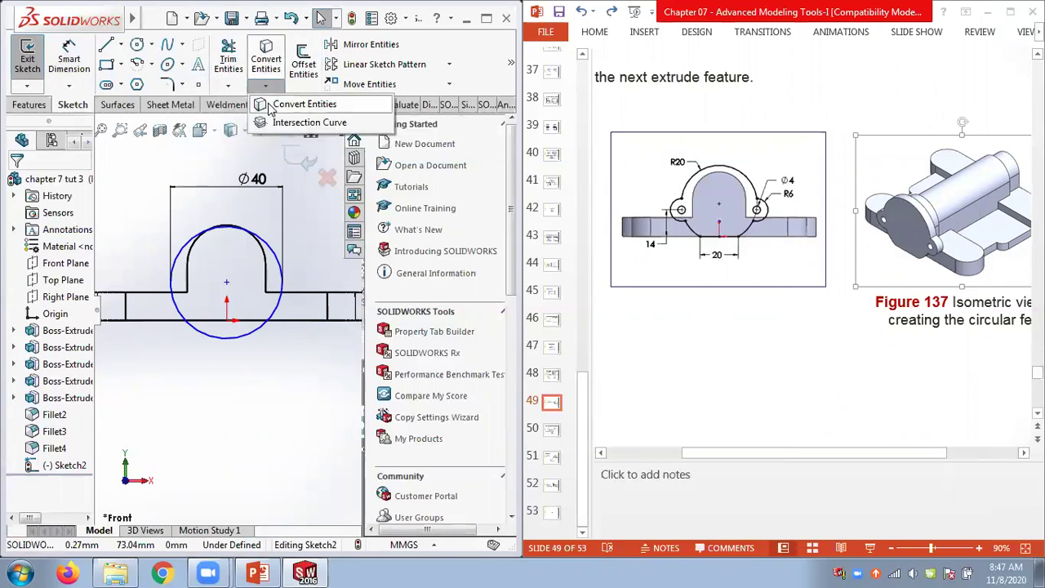
pyautogui.click(300, 107)
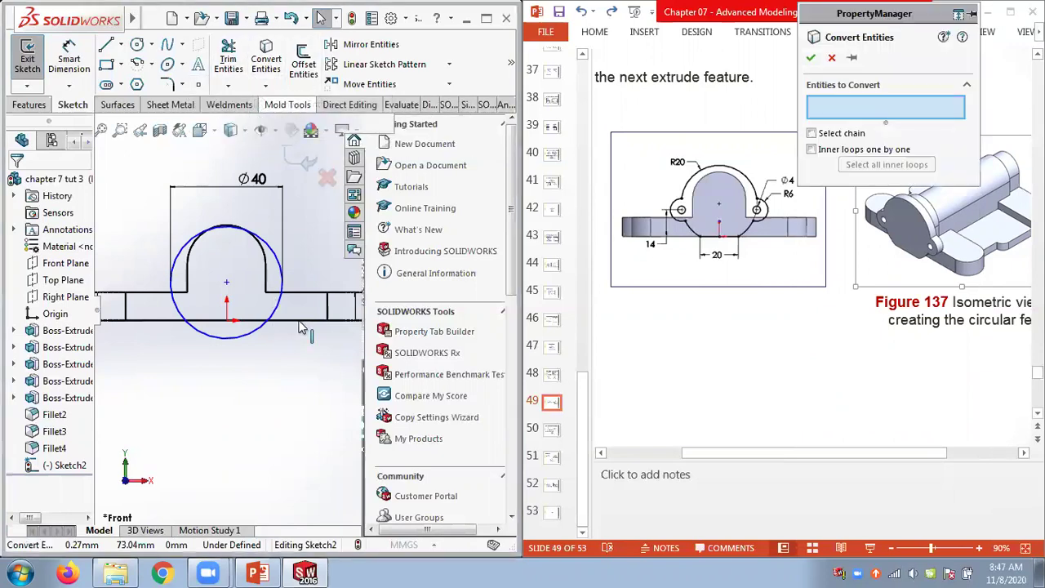
pyautogui.click(290, 325)
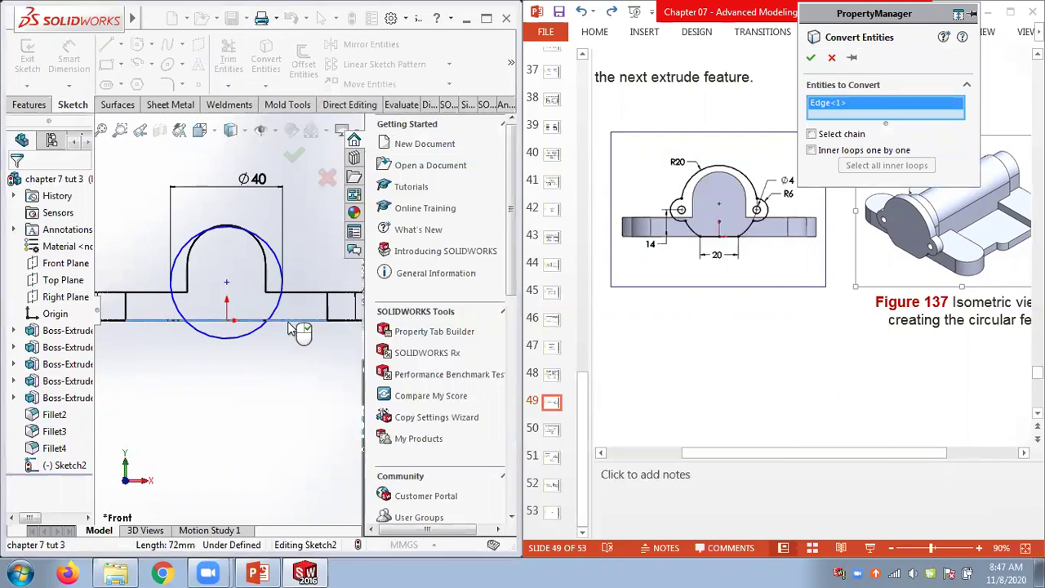
pyautogui.click(810, 57)
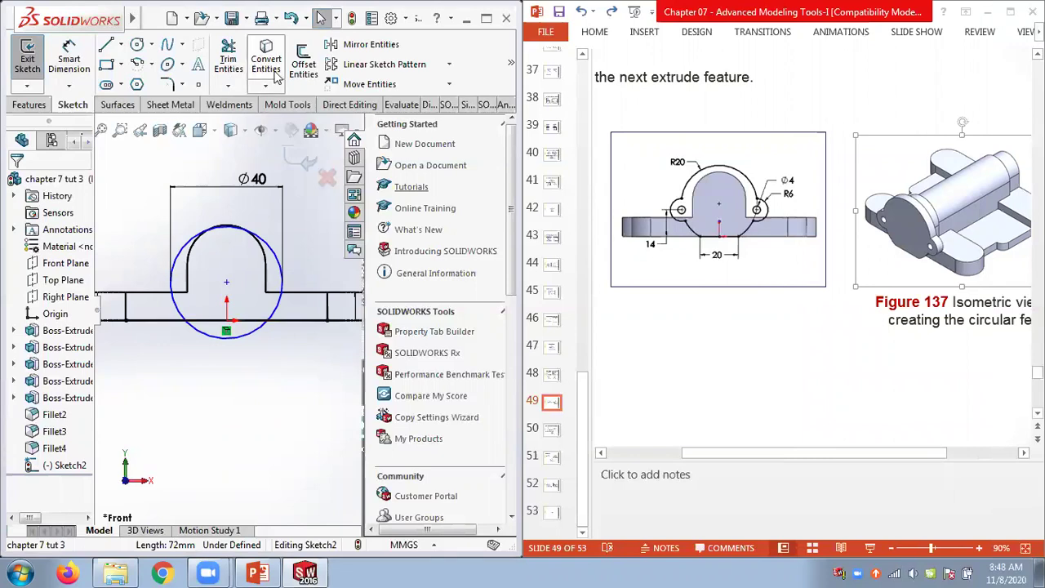
pyautogui.click(229, 85)
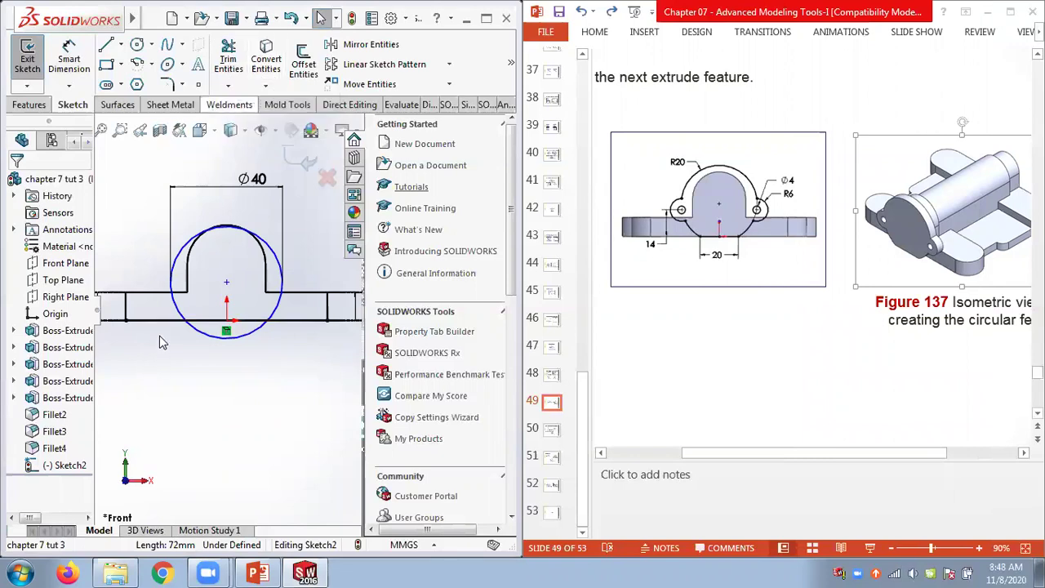
# - Trim the Ø40 circle below the base edge and dimension its end points 29.51 apart
pyautogui.click(251, 330)
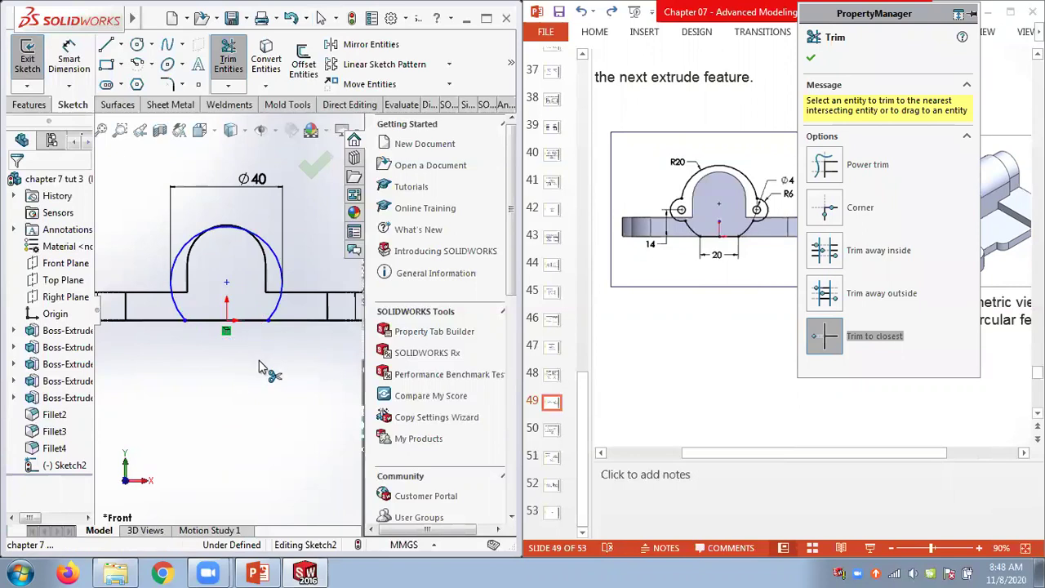
pyautogui.press('Escape')
pyautogui.click(70, 62)
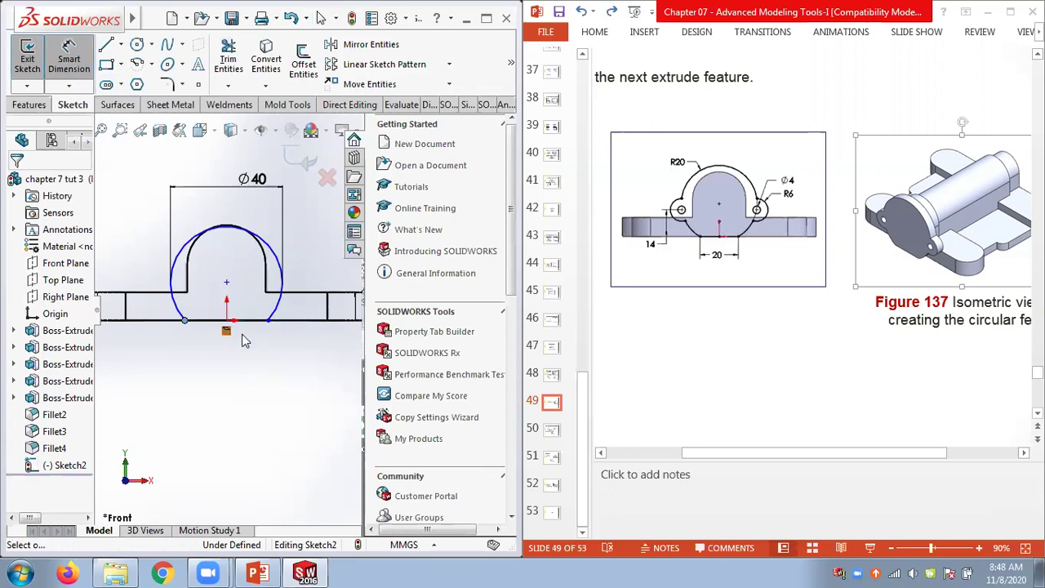
pyautogui.click(184, 319)
pyautogui.click(268, 319)
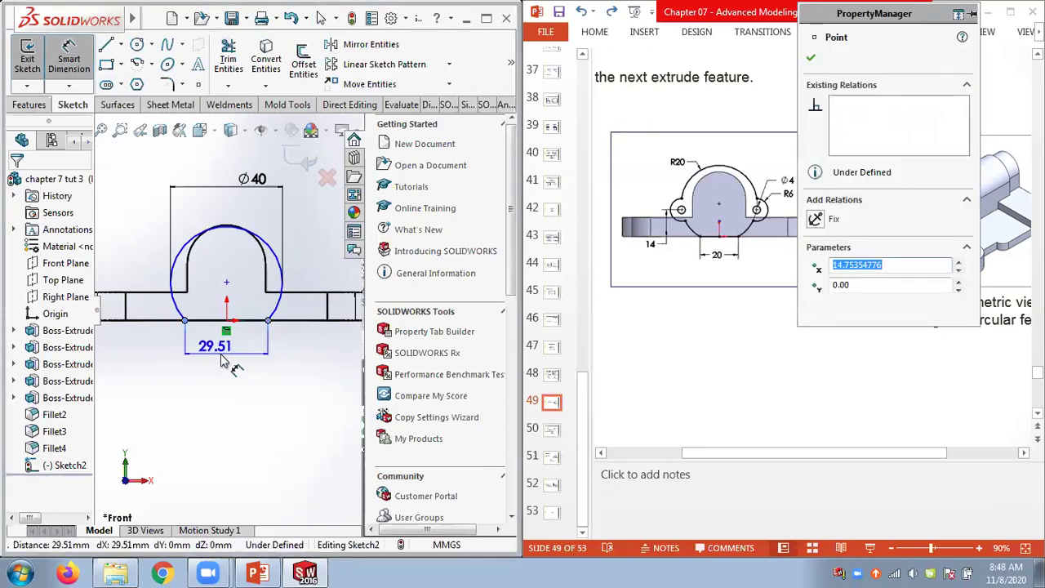
pyautogui.click(222, 363)
pyautogui.write('20')
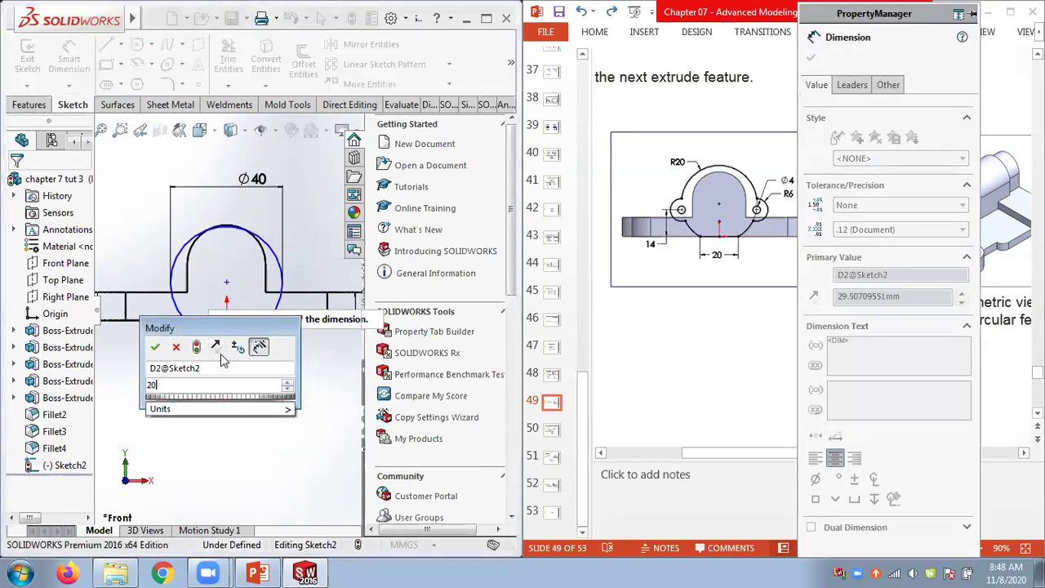
pyautogui.press('Return')
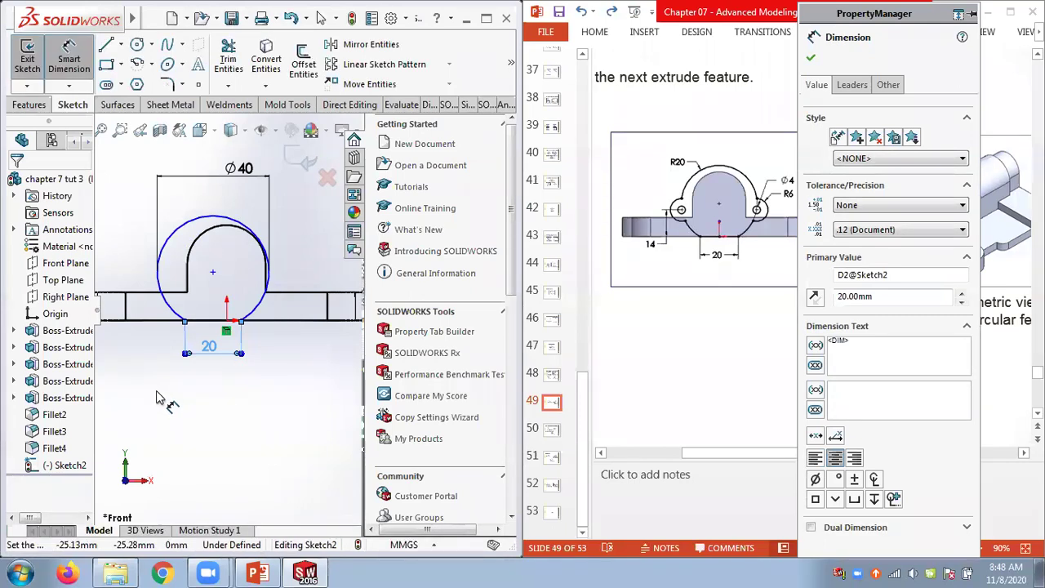
pyautogui.press('Escape')
pyautogui.hotkey('ctrl', 'z')
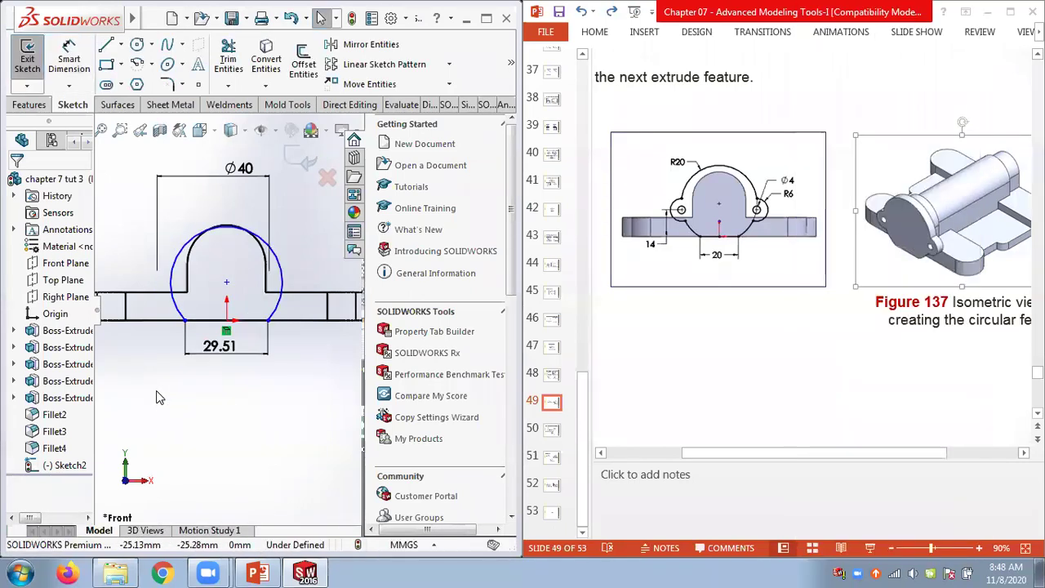
# - Draw a vertical construction centerline through the arc's centre
pyautogui.click(121, 45)
pyautogui.click(149, 82)
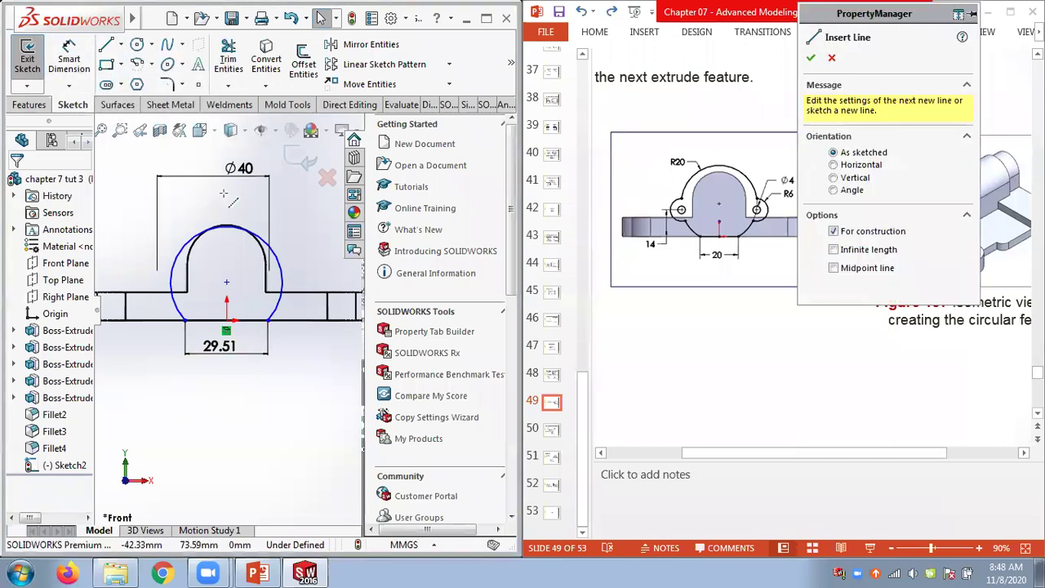
pyautogui.click(226, 193)
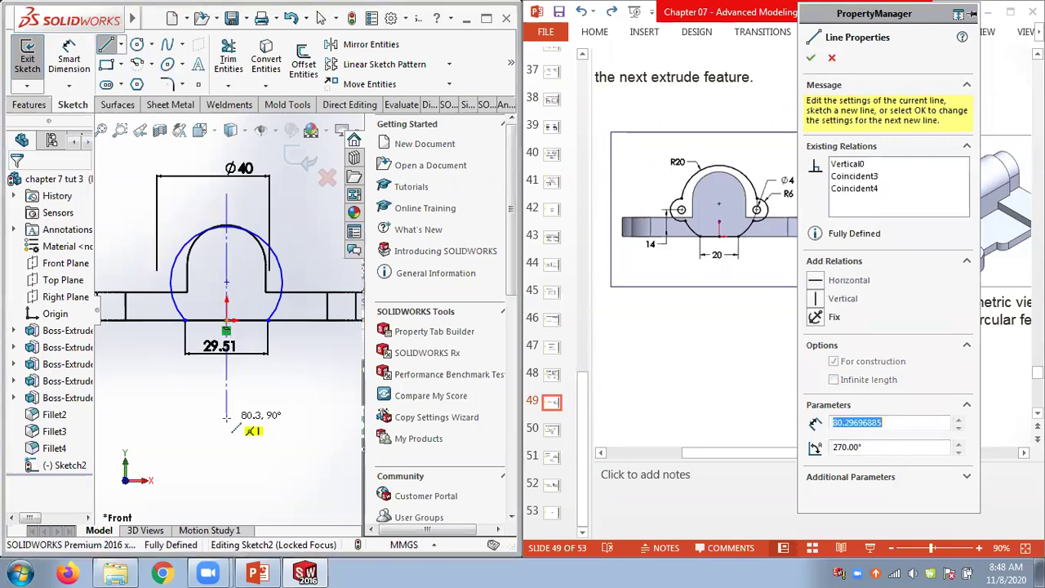
pyautogui.doubleClick(226, 418)
pyautogui.press('Escape')
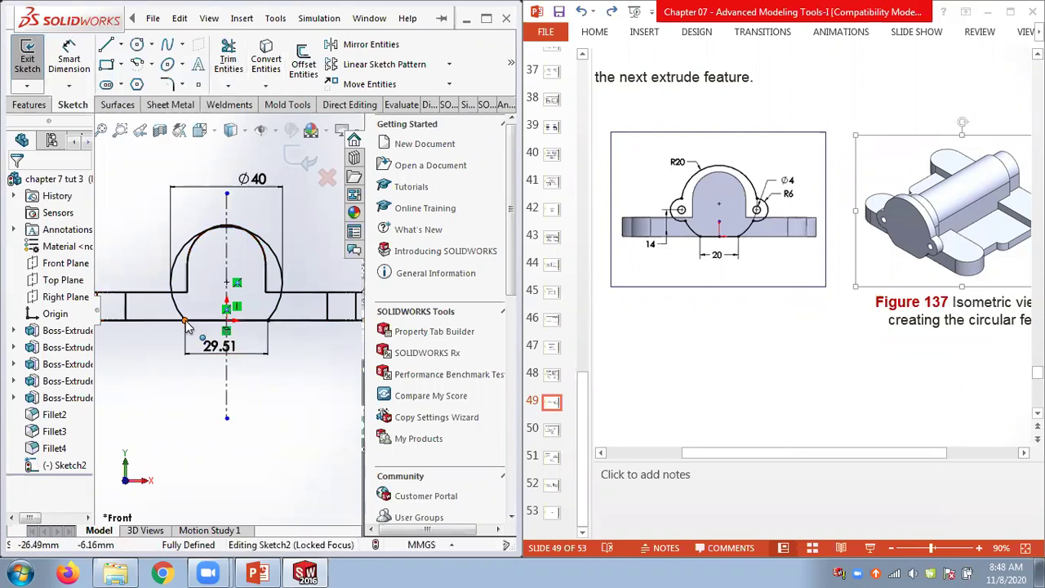
# - Make the arc's two bottom end points symmetric about the centerline
pyautogui.click(269, 322)
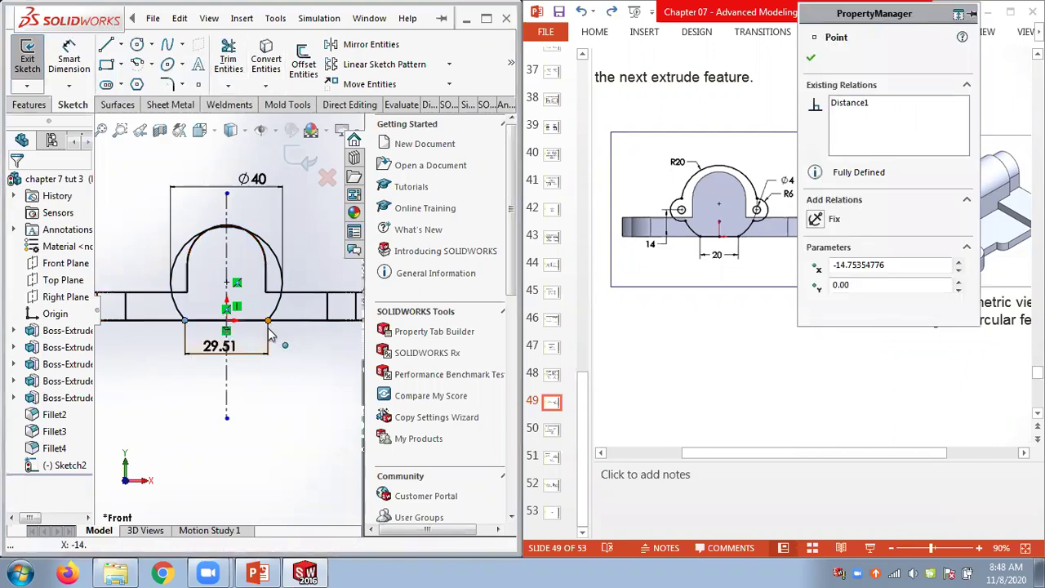
pyautogui.keyDown('ctrl'); pyautogui.click(231, 398); pyautogui.keyUp('ctrl')
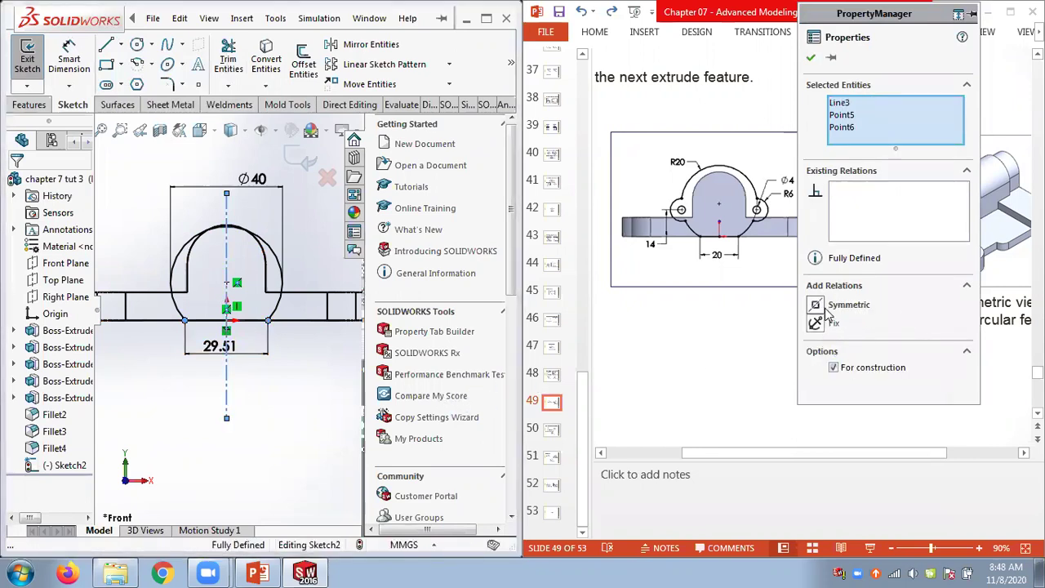
pyautogui.click(815, 308)
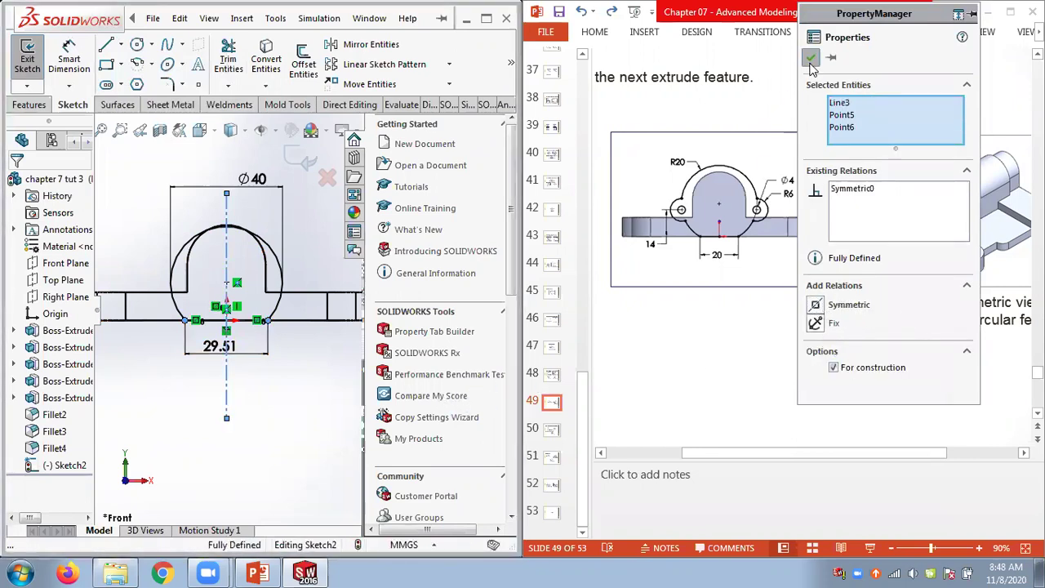
pyautogui.click(811, 57)
# - Change the arc's end-point spacing from 29.51 to 20 mm, fully defining Sketch2
pyautogui.doubleClick(210, 348)
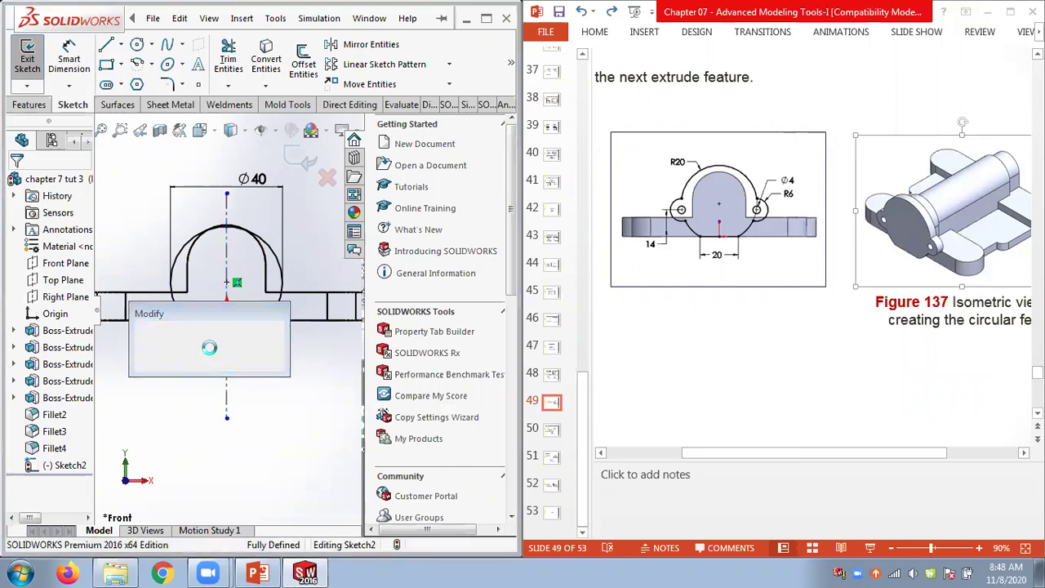
pyautogui.write('20')
pyautogui.press('Return')
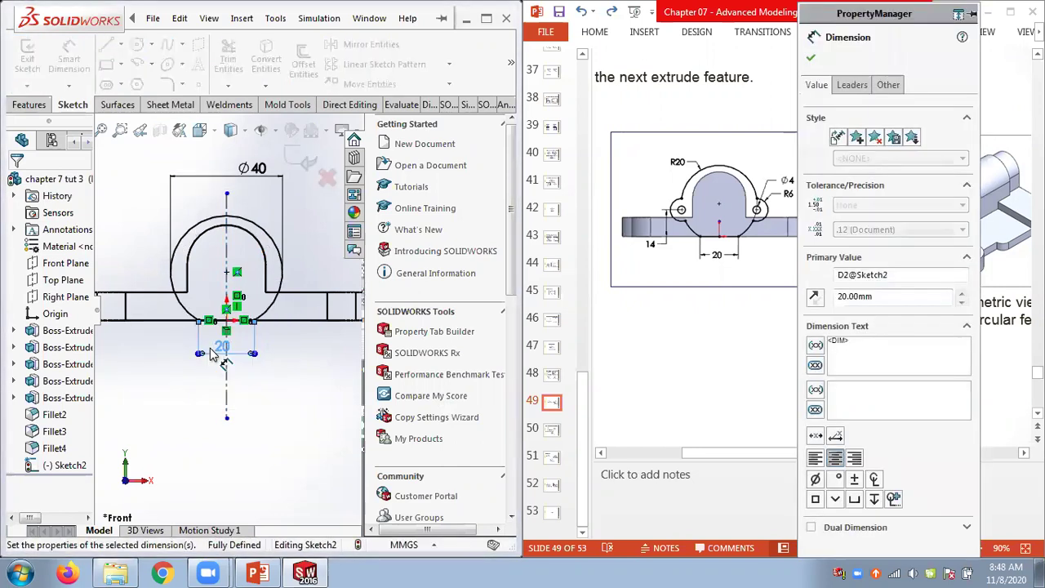
pyautogui.click(277, 390)
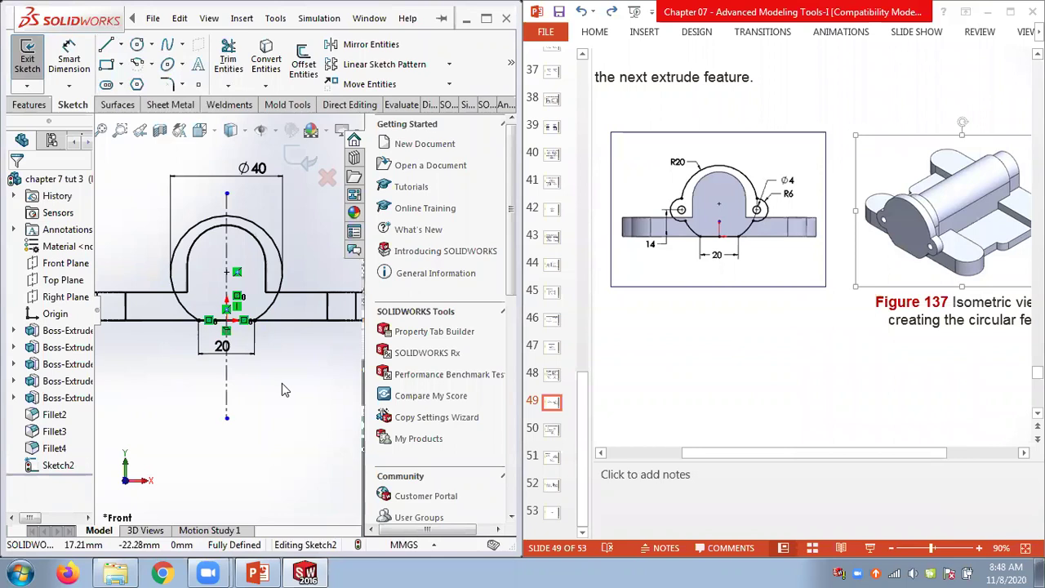
pyautogui.scroll(-2, 209, 281)
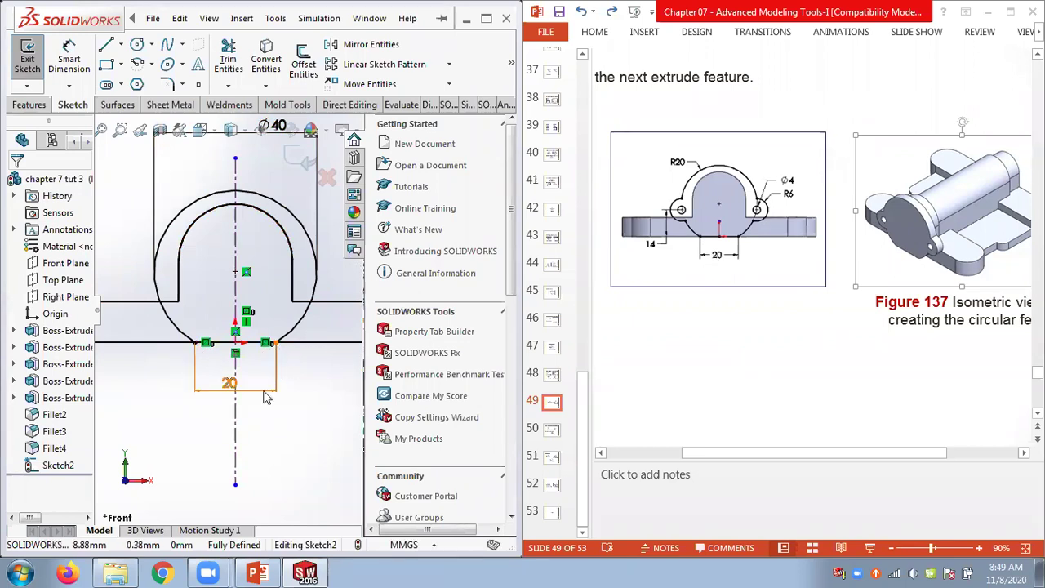
pyautogui.scroll(2, 242, 313)
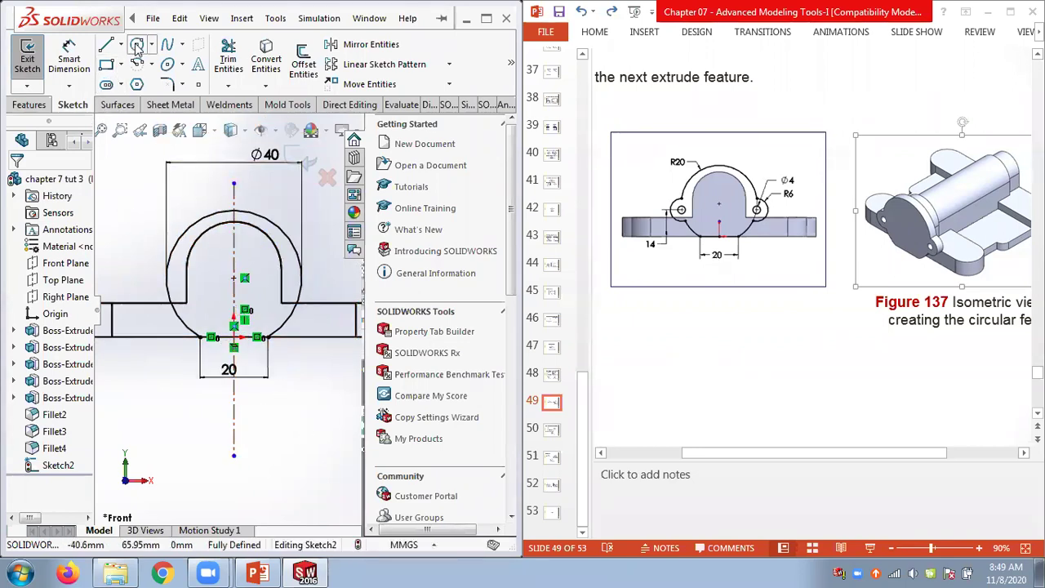
# - Draw two concentric circles centred on the arc's left edge
pyautogui.click(168, 64)
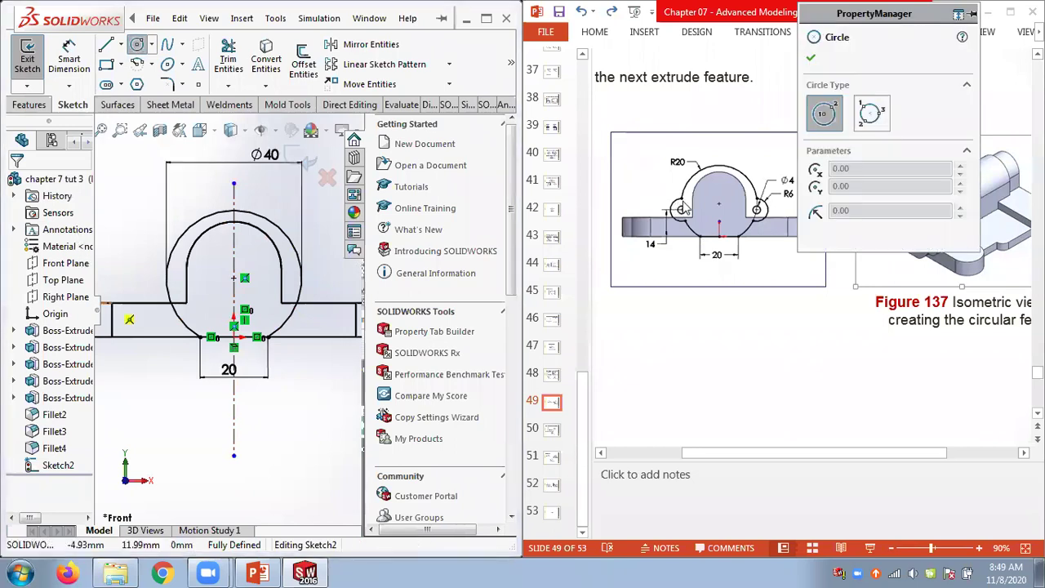
pyautogui.click(168, 289)
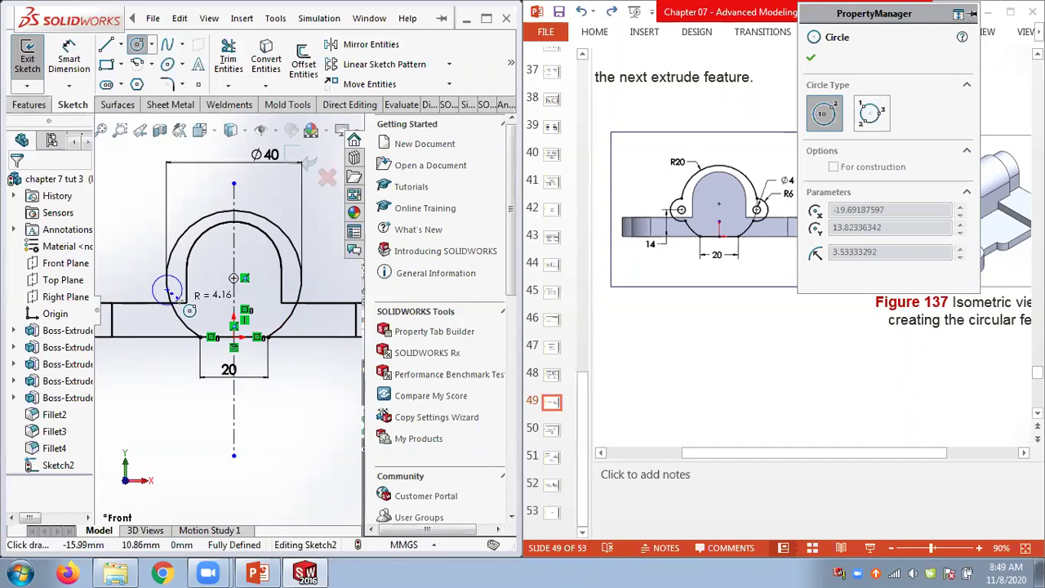
pyautogui.click(189, 309)
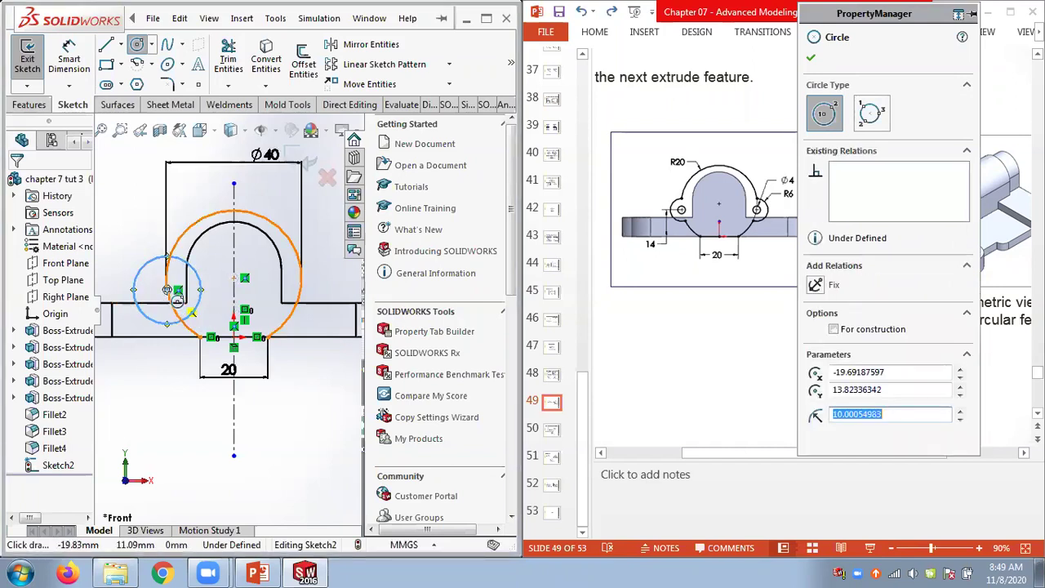
pyautogui.click(167, 289)
pyautogui.click(188, 312)
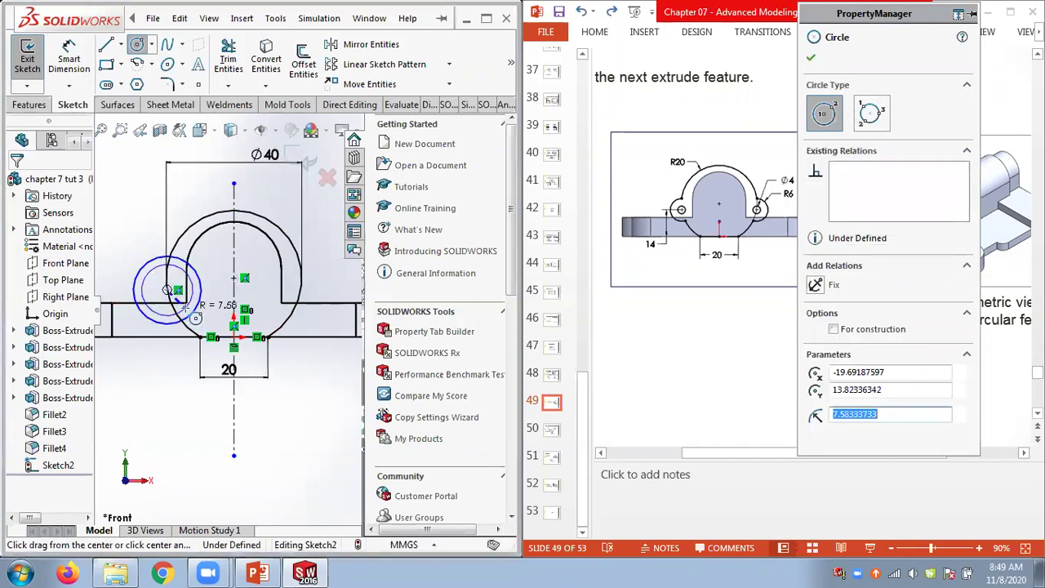
# - Dimension the circles' centre 14 mm above the bottom edge
pyautogui.click(69, 56)
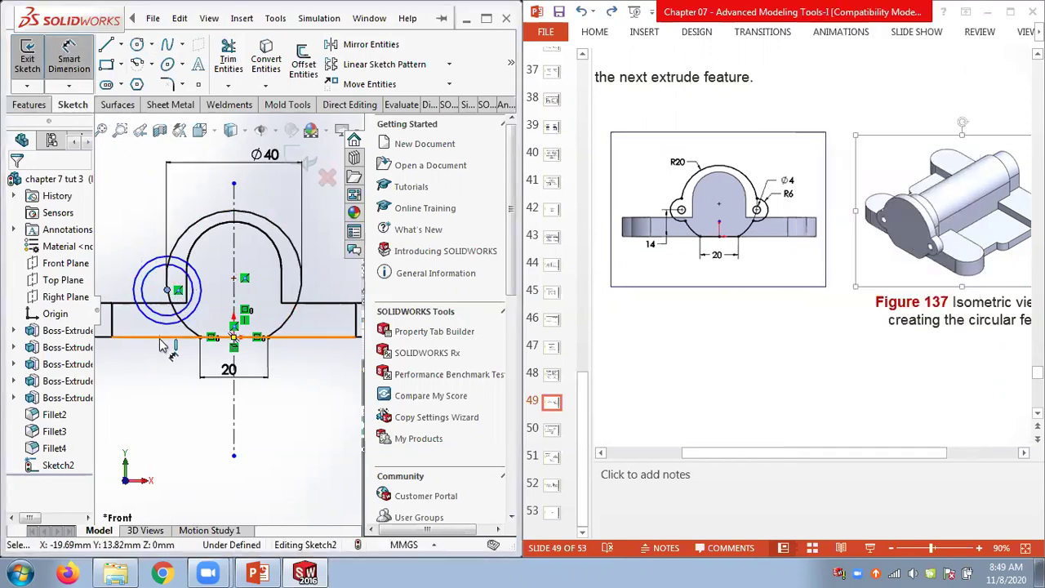
pyautogui.click(160, 337)
pyautogui.click(168, 289)
pyautogui.click(116, 263)
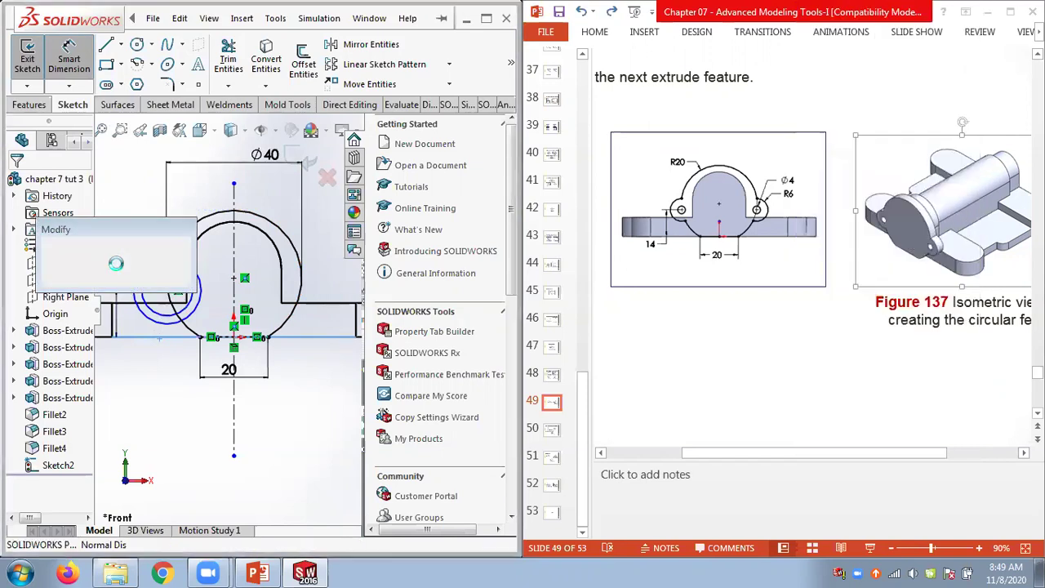
pyautogui.write('14')
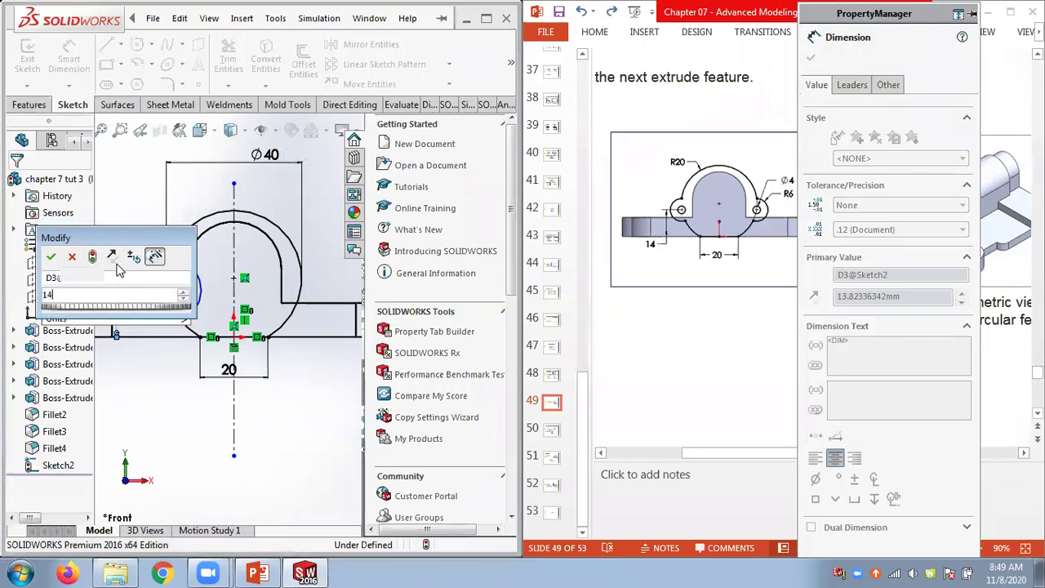
pyautogui.press('Return')
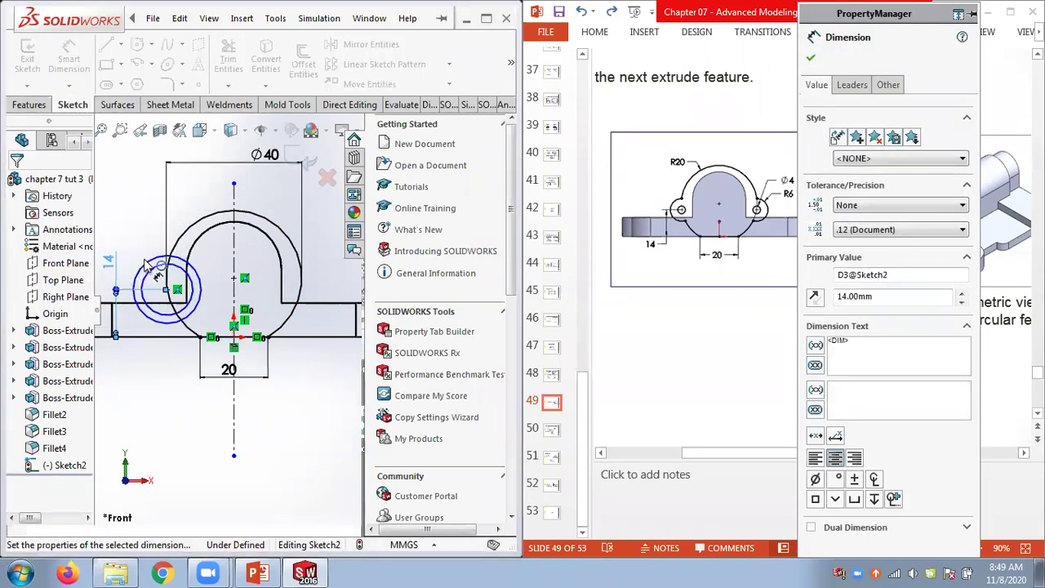
pyautogui.click(146, 263)
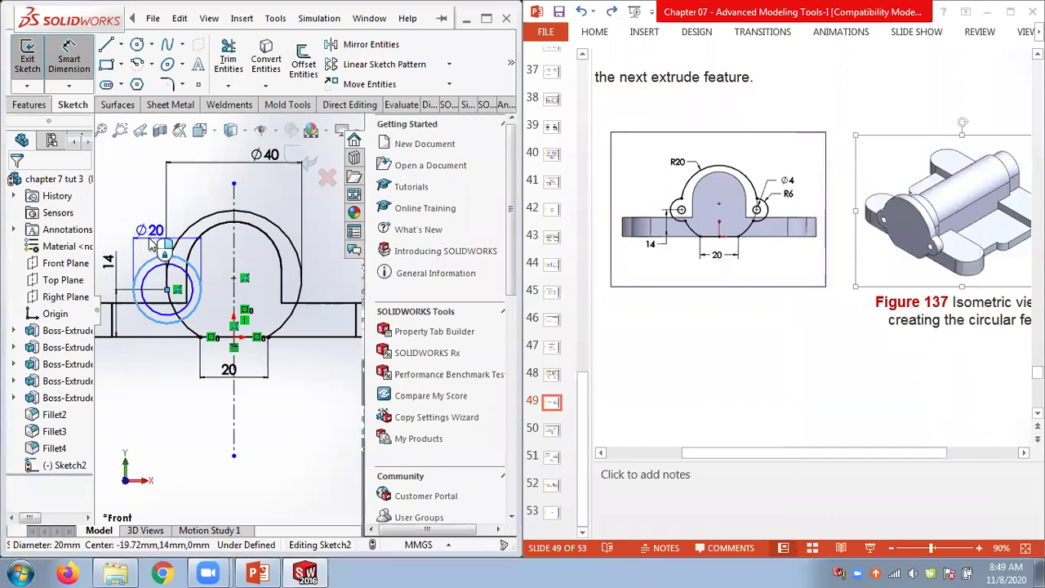
# - Give the first circle a 12 mm diameter and discard the over-defining dimension
pyautogui.click(148, 245)
pyautogui.write('12')
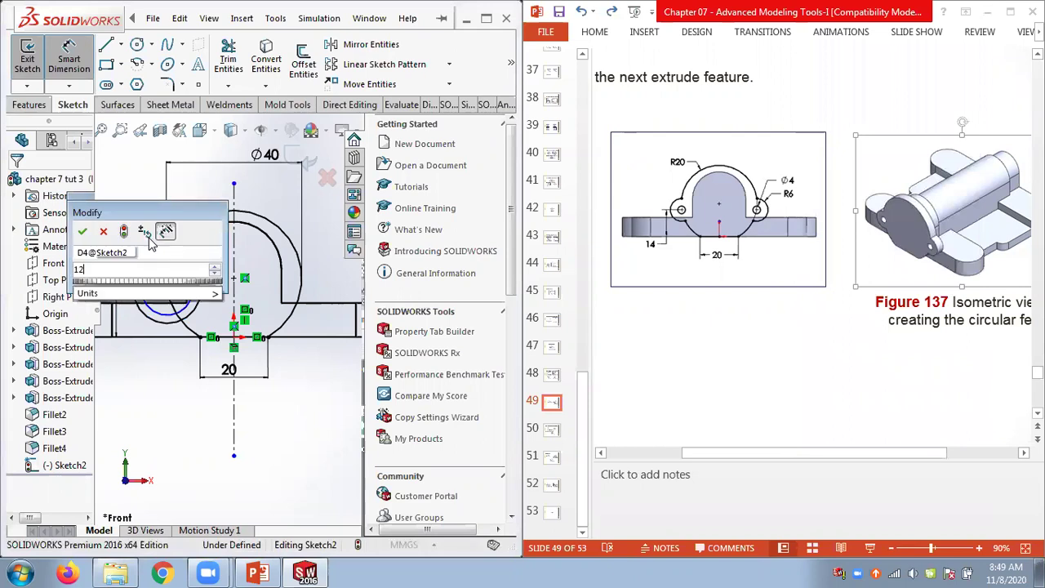
pyautogui.press('Return')
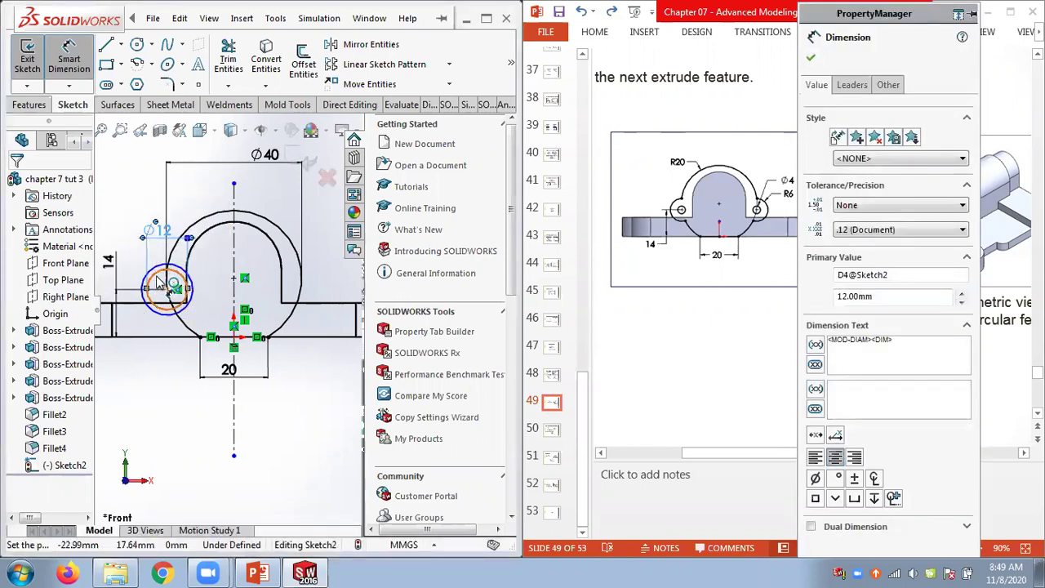
pyautogui.click(151, 273)
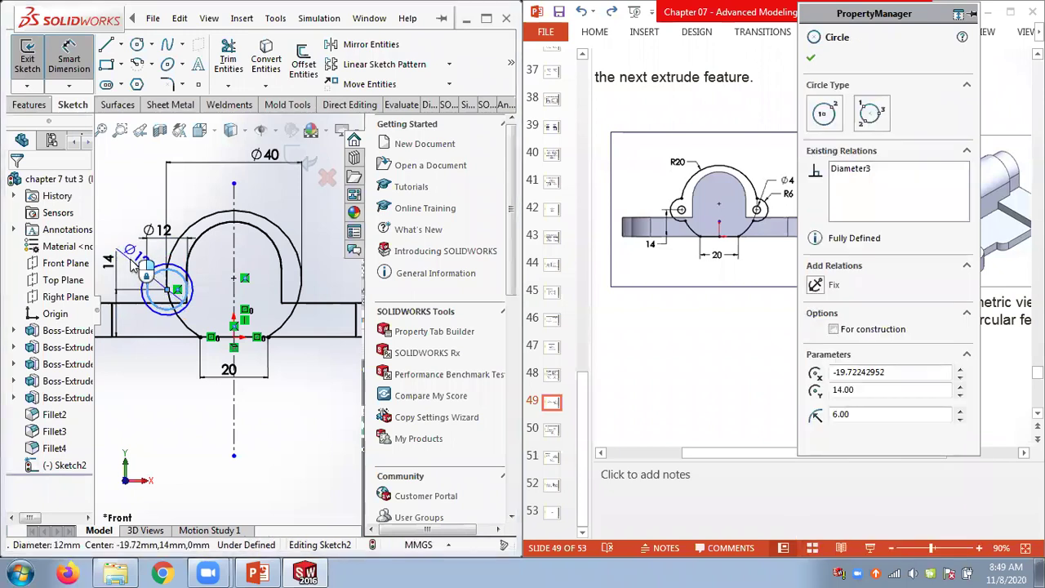
pyautogui.click(130, 263)
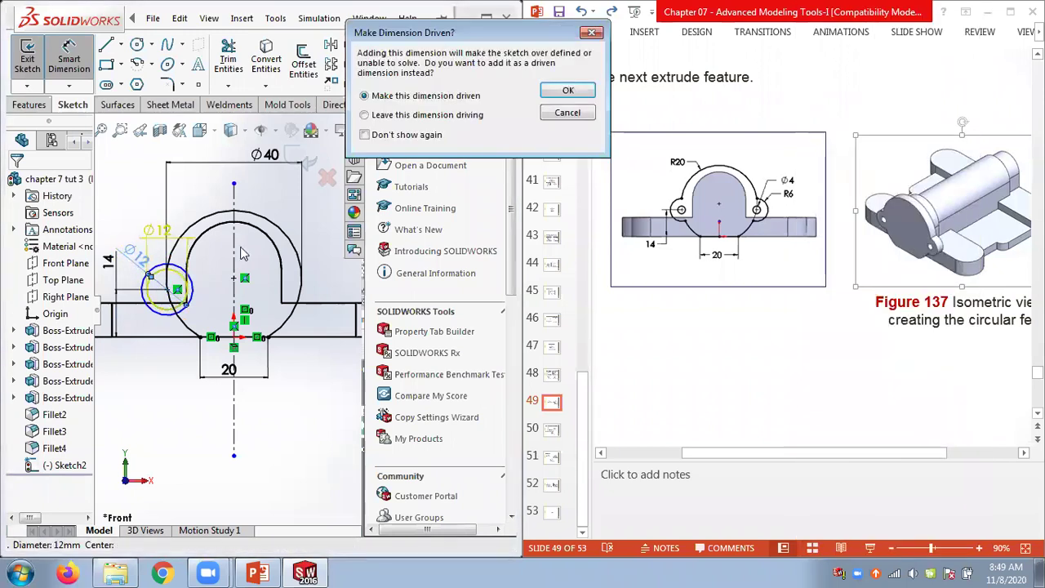
pyautogui.click(567, 112)
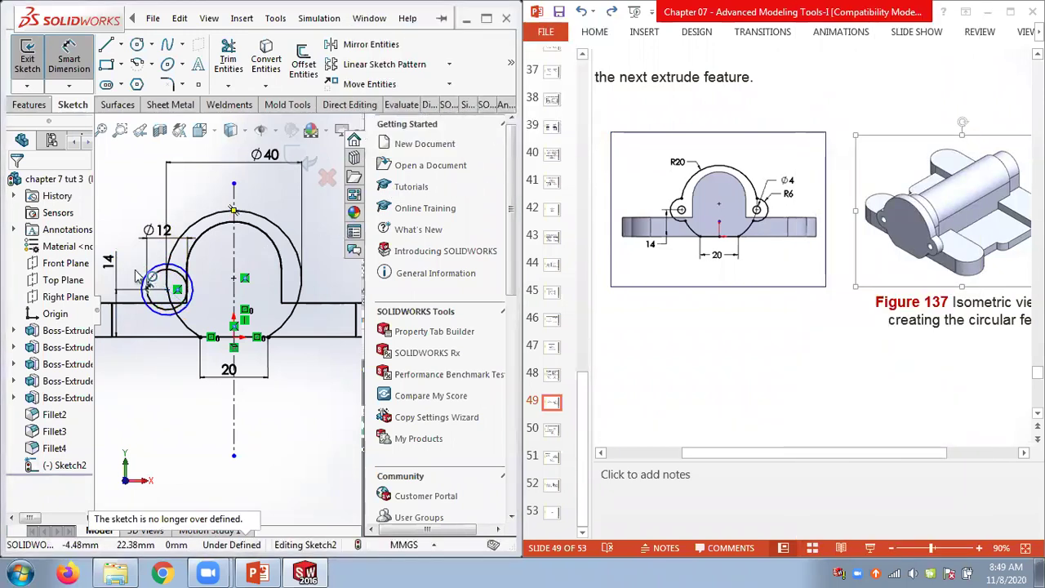
pyautogui.scroll(-4, 139, 276)
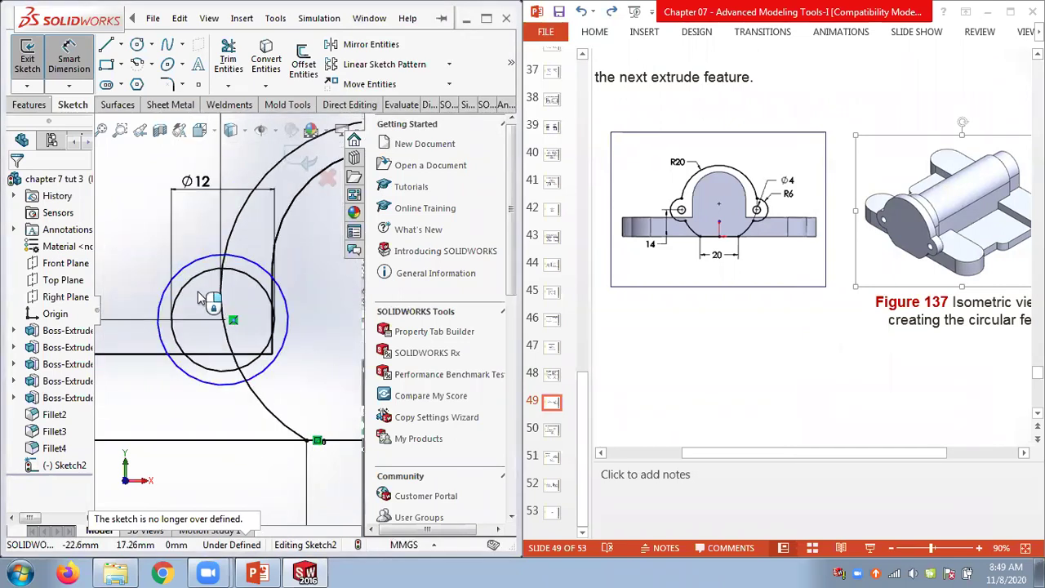
# - Change the inner circle to Ø4 and dimension the outer circle Ø12
pyautogui.click(200, 187)
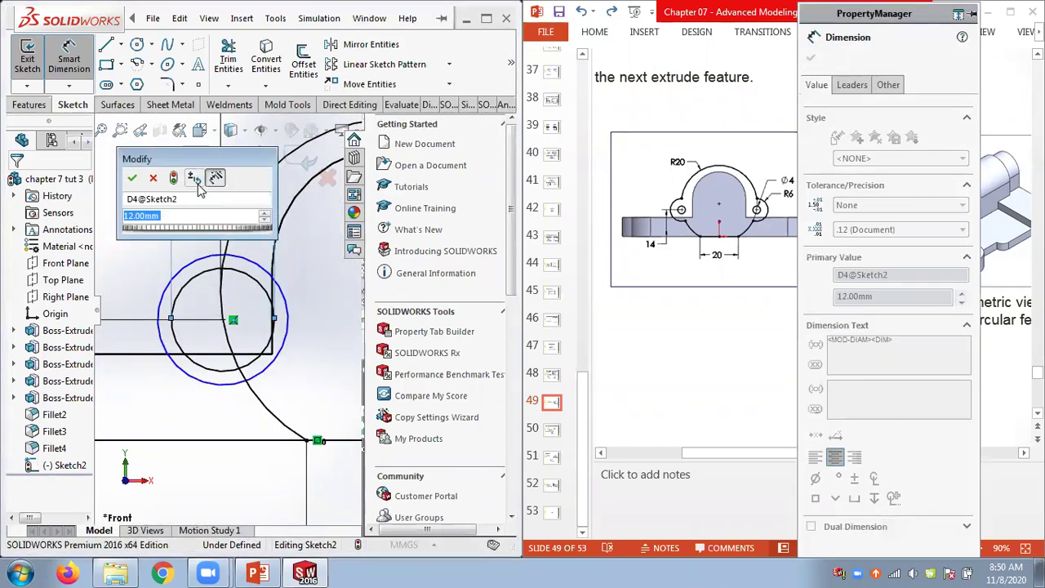
pyautogui.write('4')
pyautogui.press('Return')
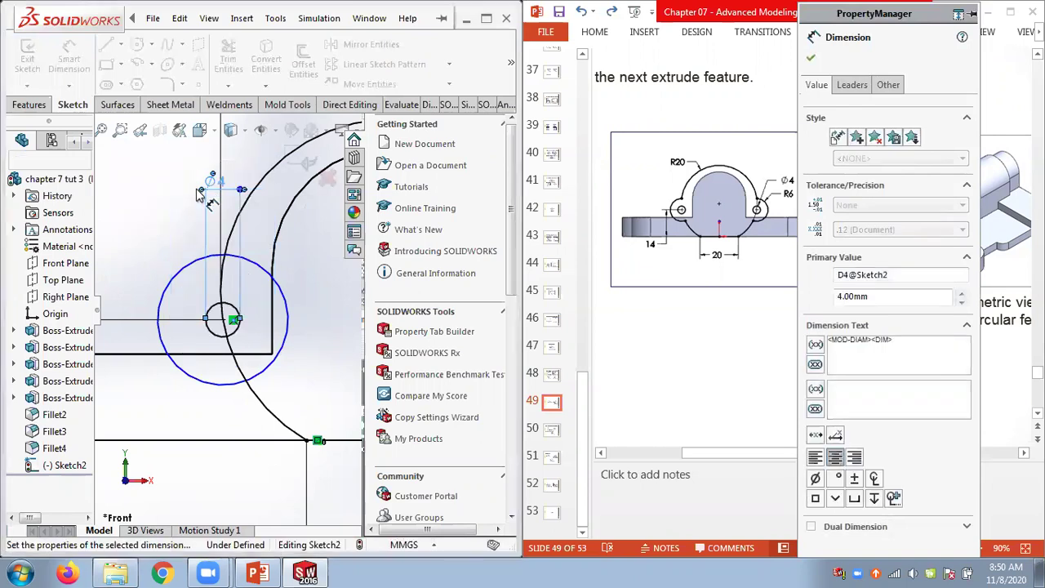
pyautogui.click(163, 277)
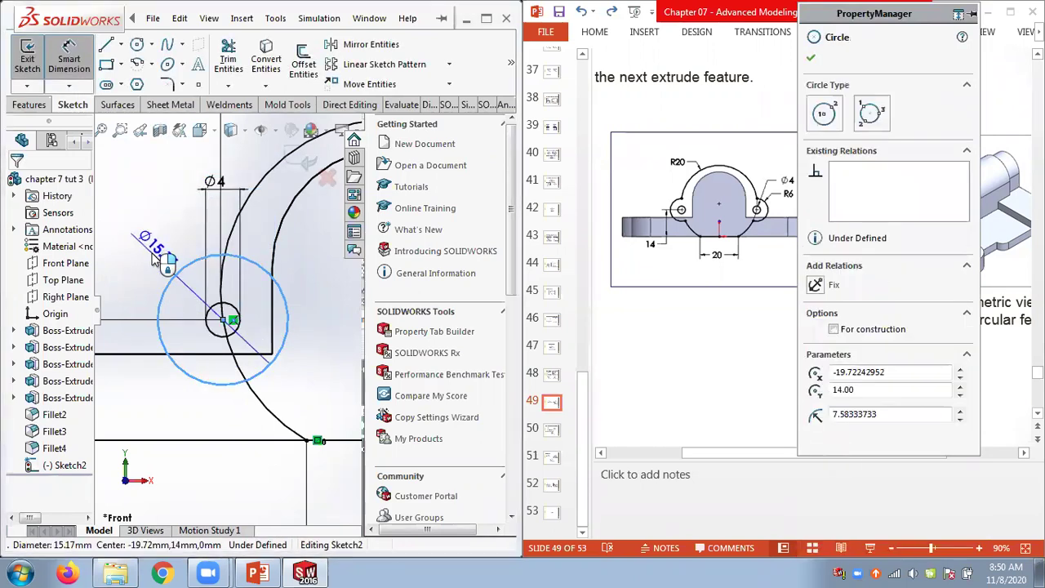
pyautogui.click(153, 258)
pyautogui.write('12')
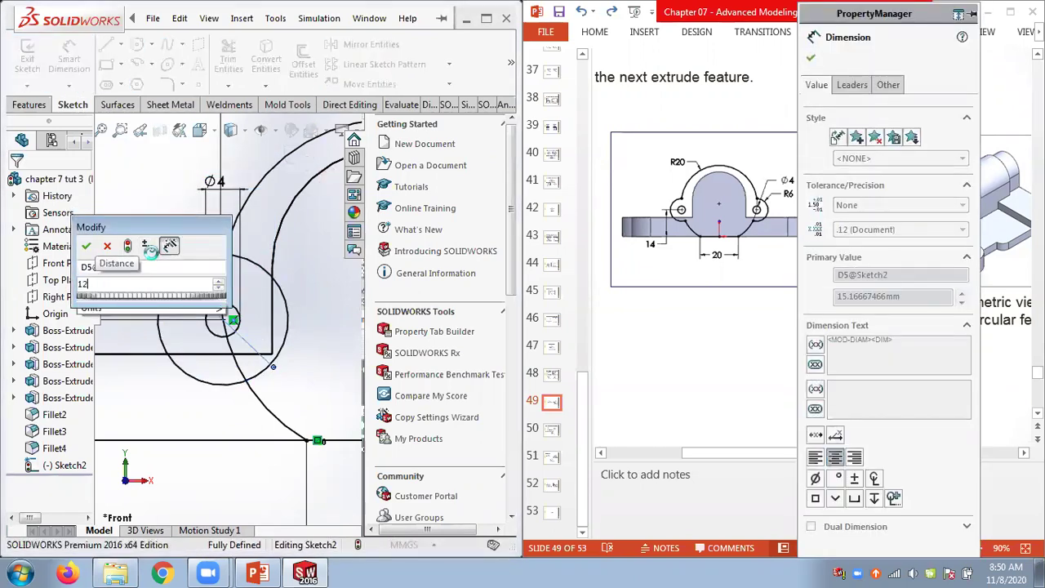
pyautogui.press('Return')
pyautogui.scroll(4, 175, 255)
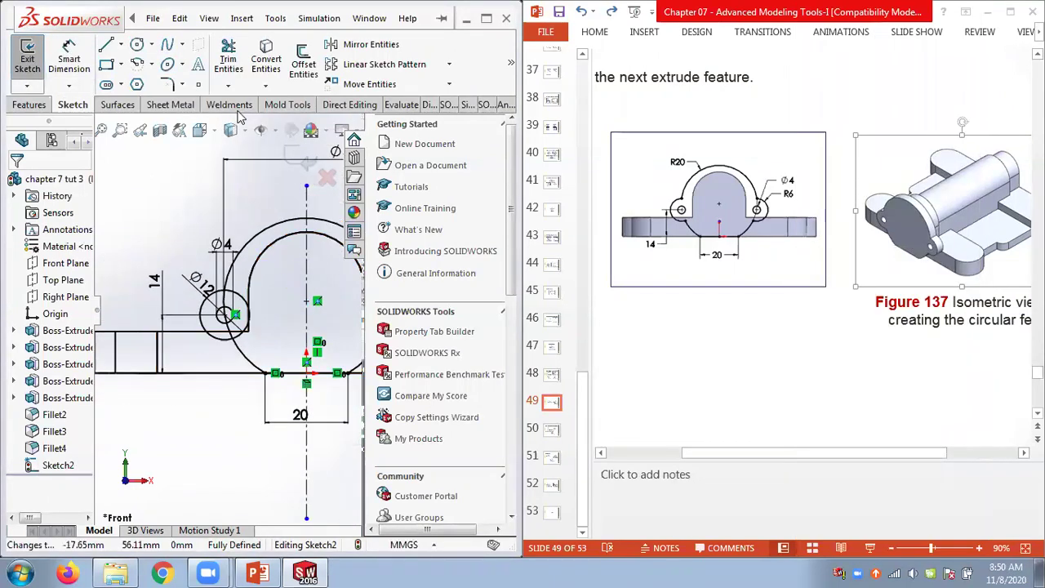
# - Mirror the Ø12 and Ø4 circles about the vertical centreline onto the right lug
pyautogui.click(369, 44)
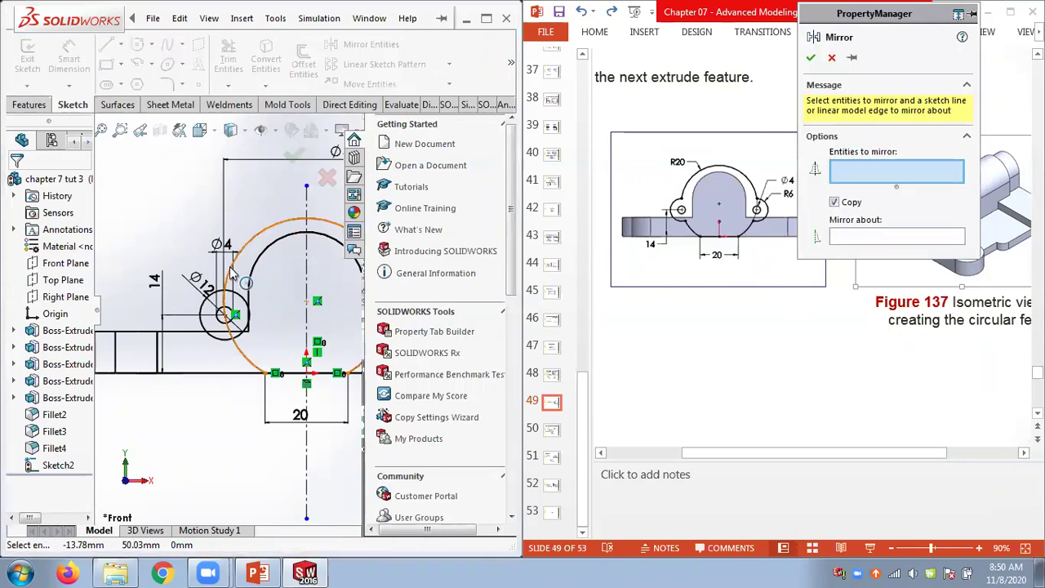
pyautogui.click(235, 316)
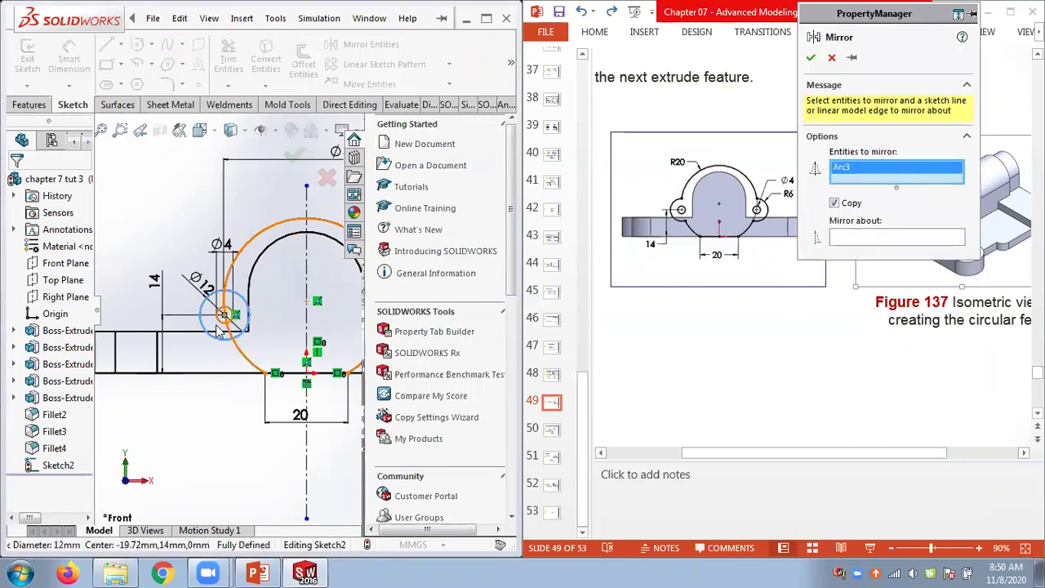
pyautogui.click(223, 324)
pyautogui.click(883, 249)
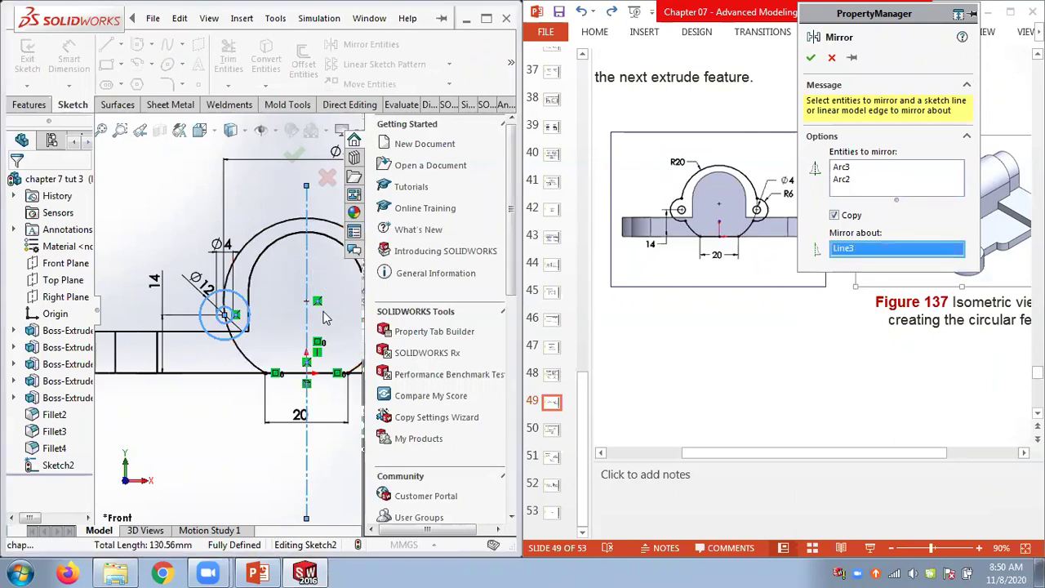
pyautogui.scroll(2, 338, 312)
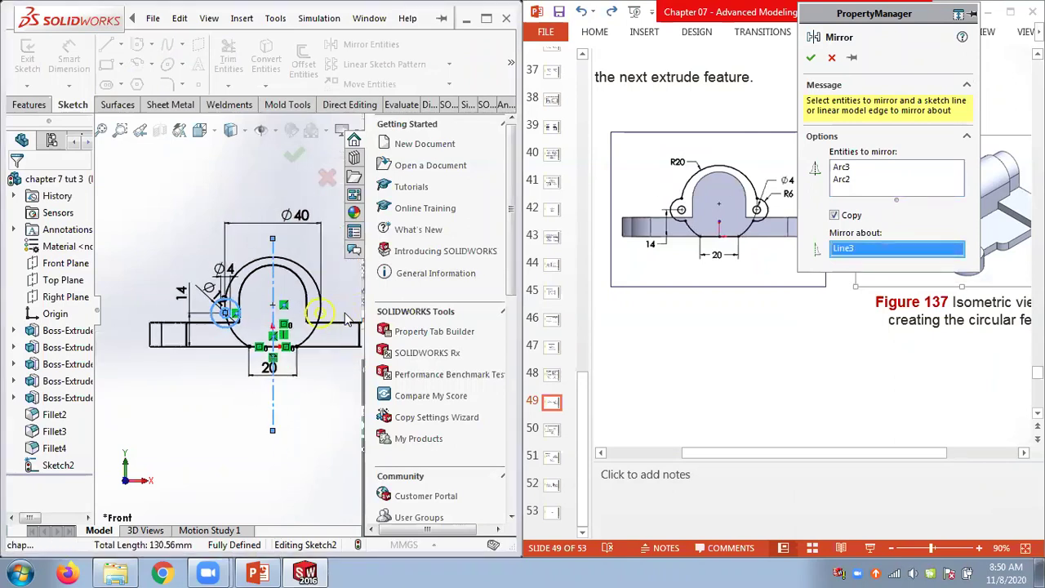
pyautogui.click(810, 57)
pyautogui.scroll(-2, 249, 249)
pyautogui.scroll(-1, 123, 286)
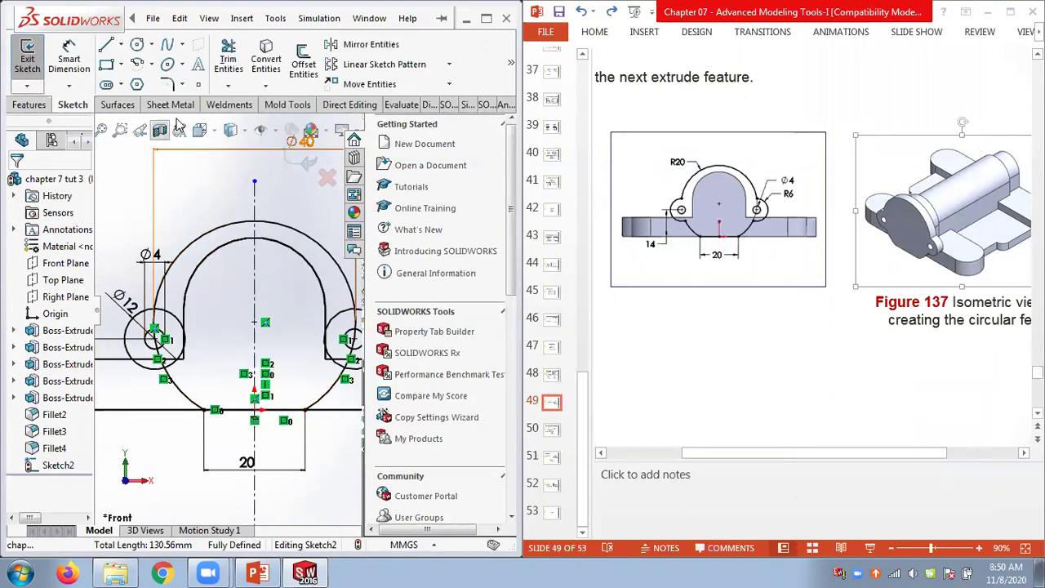
# - With Trim Entities, trim away the segment near the small left circle
pyautogui.click(229, 62)
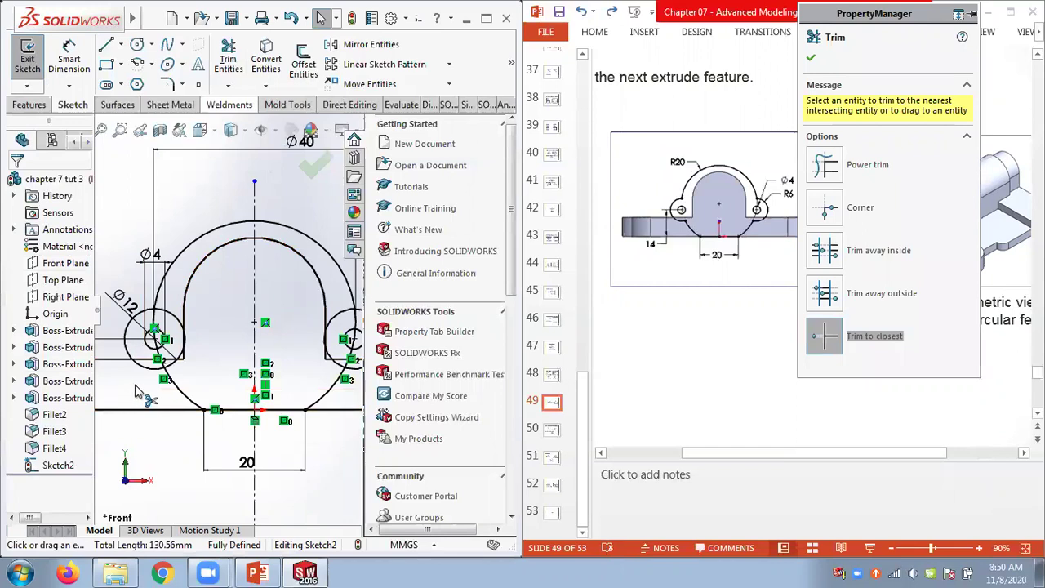
pyautogui.click(163, 334)
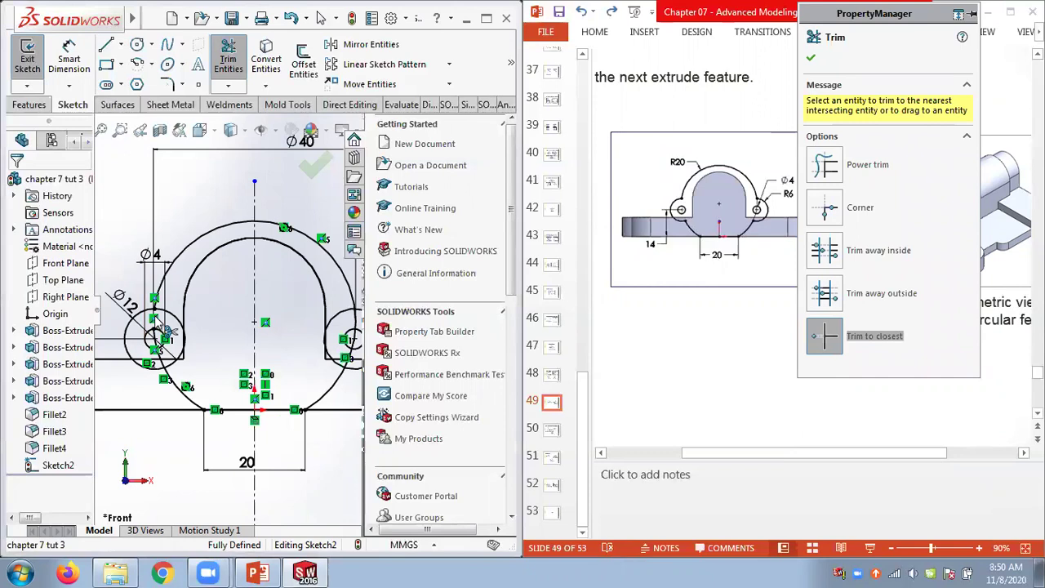
pyautogui.scroll(2, 167, 380)
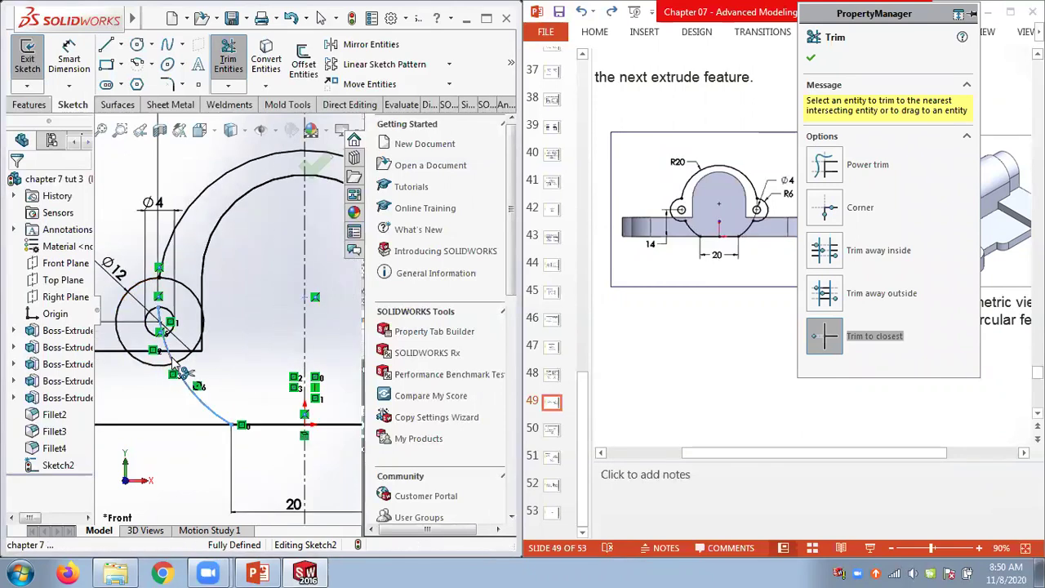
pyautogui.scroll(-2, 214, 377)
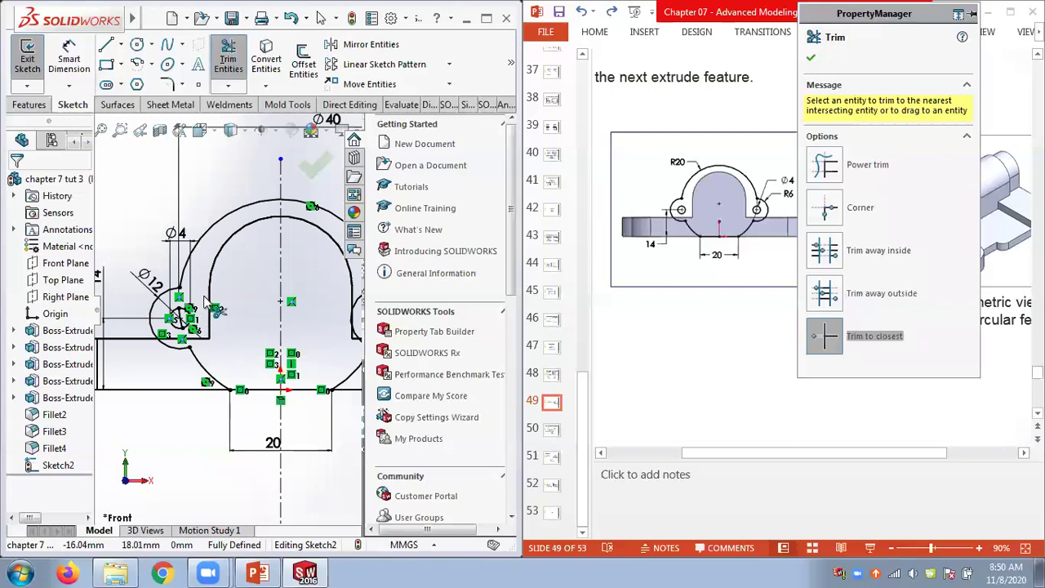
pyautogui.scroll(2, 196, 327)
pyautogui.scroll(2, 196, 327)
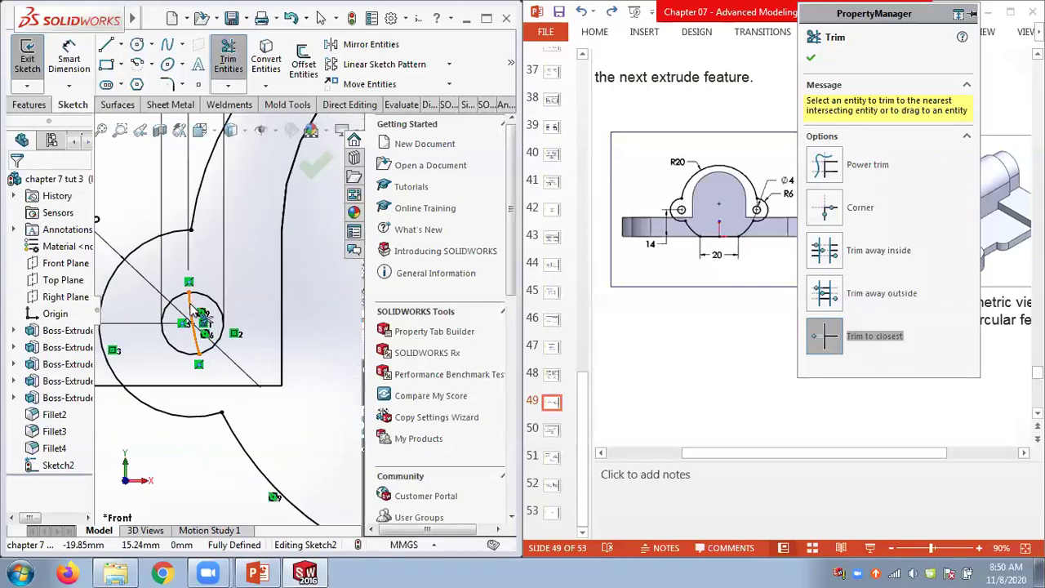
pyautogui.scroll(-1, 233, 363)
pyautogui.scroll(-4, 228, 361)
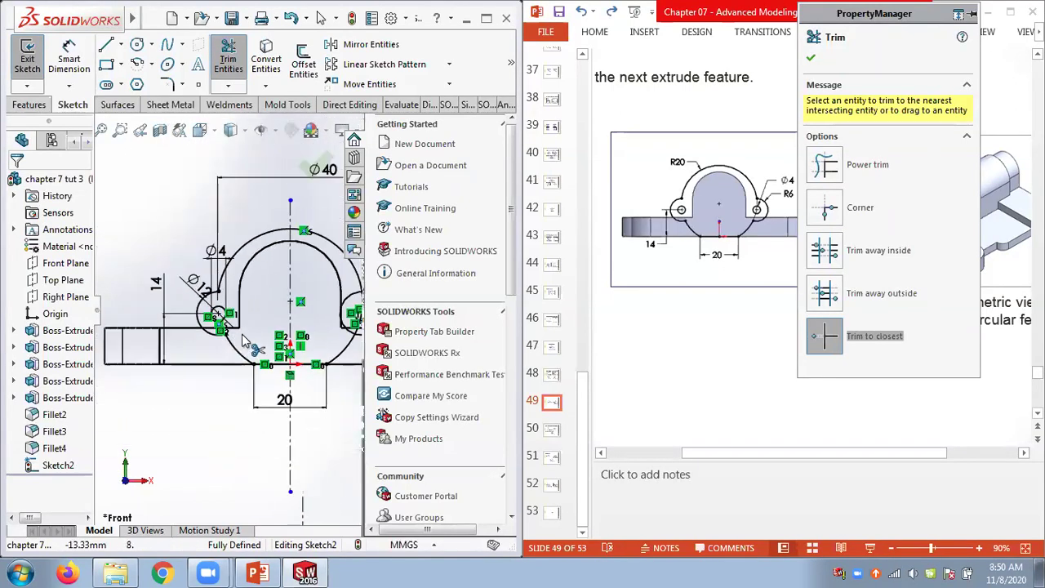
pyautogui.scroll(5, 327, 318)
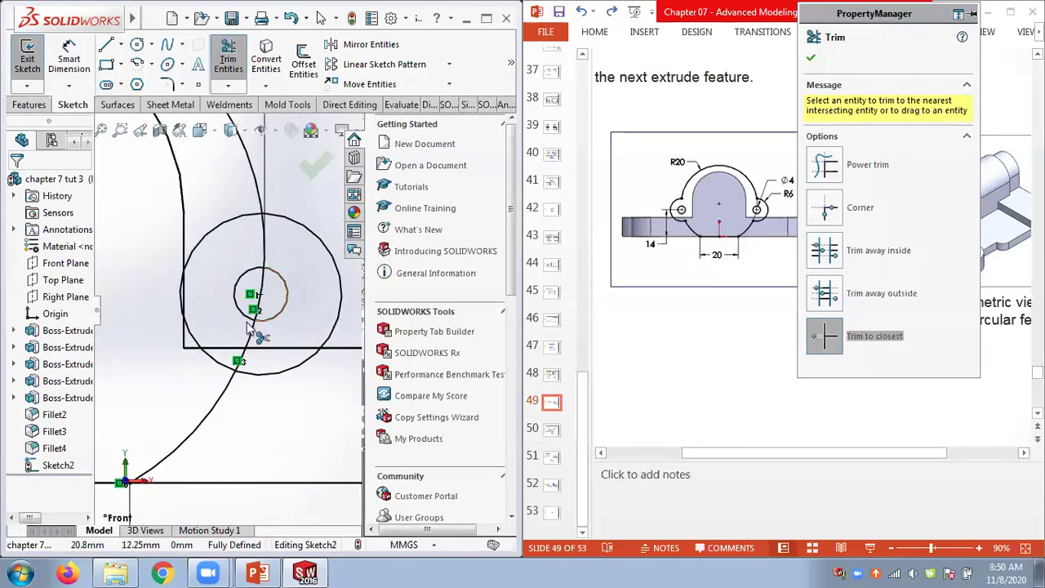
# - Trim the large circle's left part, the lower arc curve and line pieces around the small circle
pyautogui.click(200, 341)
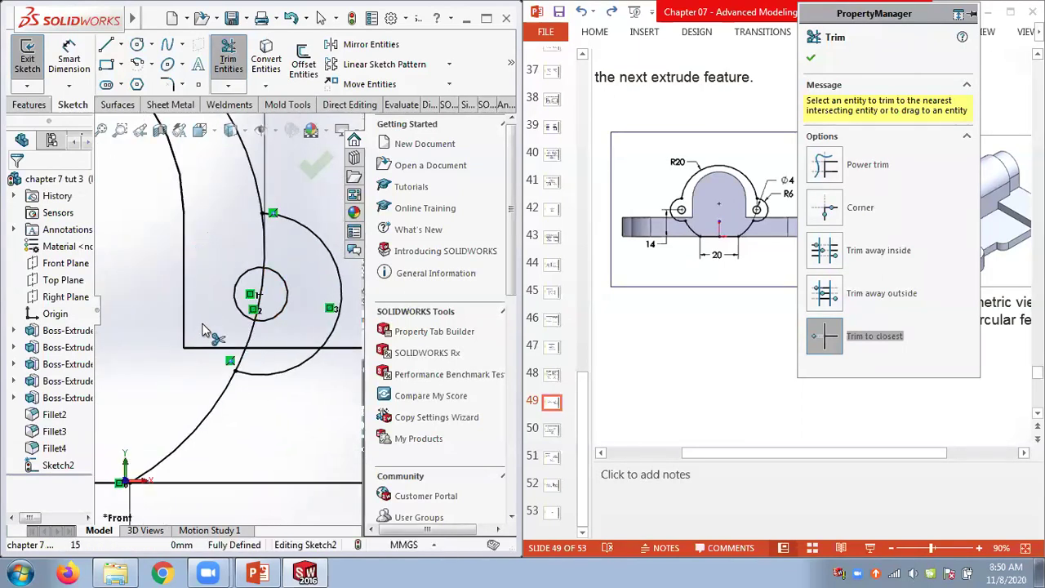
pyautogui.click(243, 359)
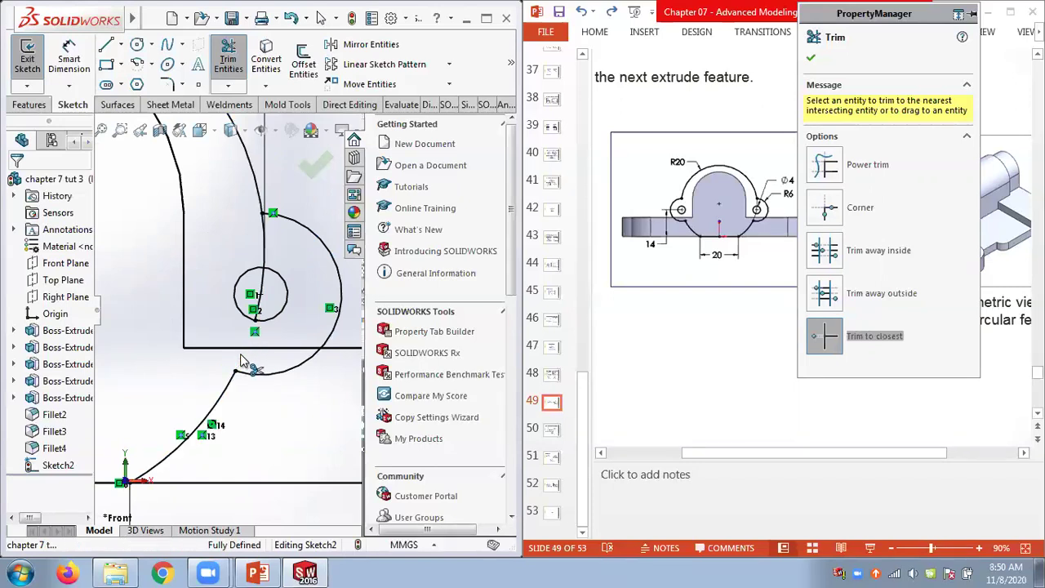
pyautogui.click(257, 295)
pyautogui.click(264, 240)
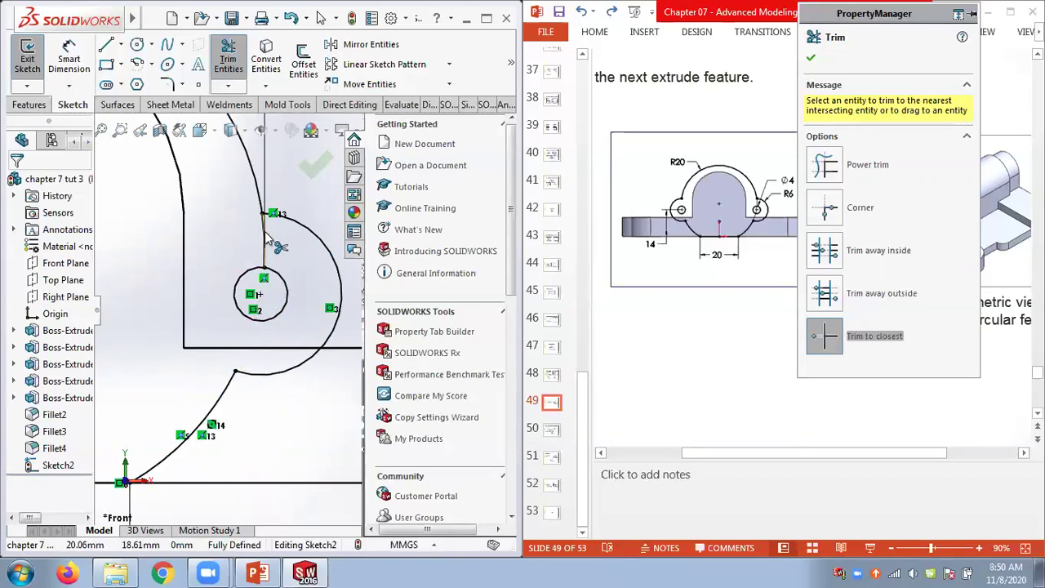
pyautogui.scroll(5, 181, 314)
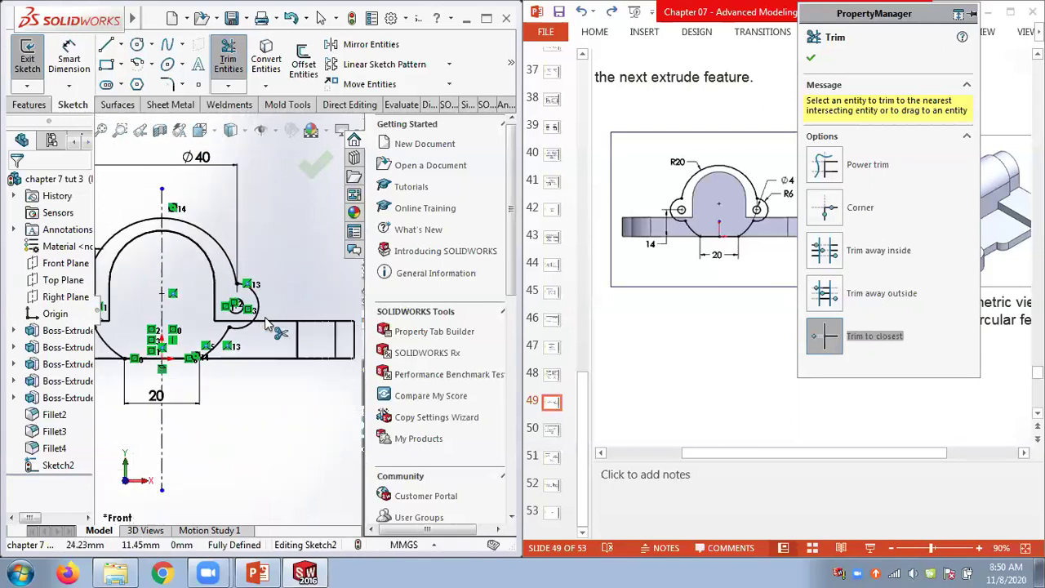
pyautogui.scroll(-2, 182, 314)
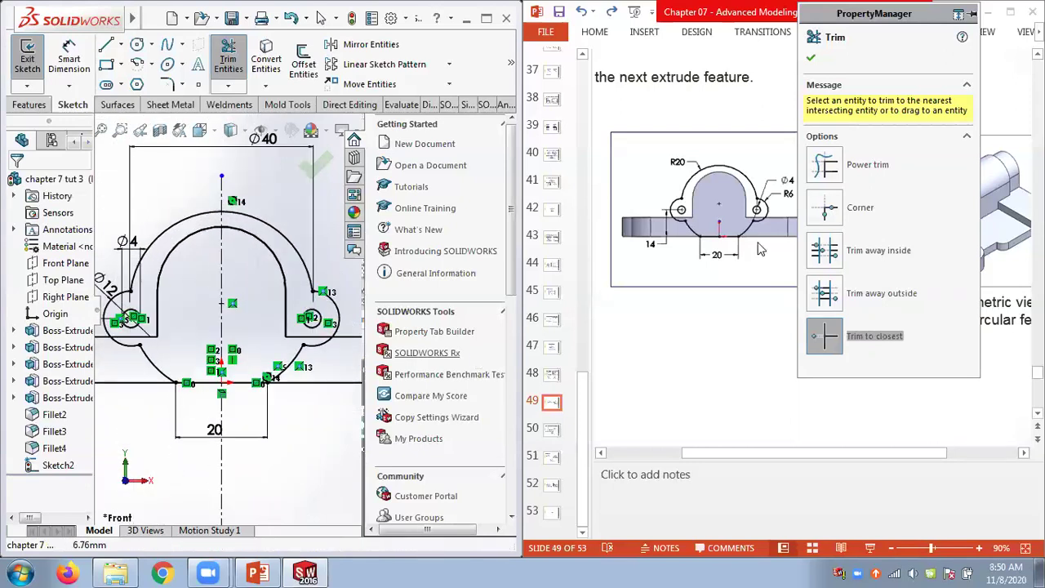
pyautogui.click(810, 61)
# - Orbit the sketch into a tilted 3-D view displayed as Shaded With Edges
pyautogui.moveTo(245, 326)
pyautogui.mouseDown(button='middle')
pyautogui.moveTo(223, 360)
pyautogui.moveTo(251, 318)
pyautogui.moveTo(237, 143)
pyautogui.mouseUp(button='middle')
pyautogui.click(234, 130)
pyautogui.click(233, 151)
pyautogui.moveTo(293, 343)
pyautogui.mouseDown(button='middle')
pyautogui.moveTo(340, 378)
pyautogui.moveTo(369, 377)
pyautogui.moveTo(308, 393)
pyautogui.mouseUp(button='middle')
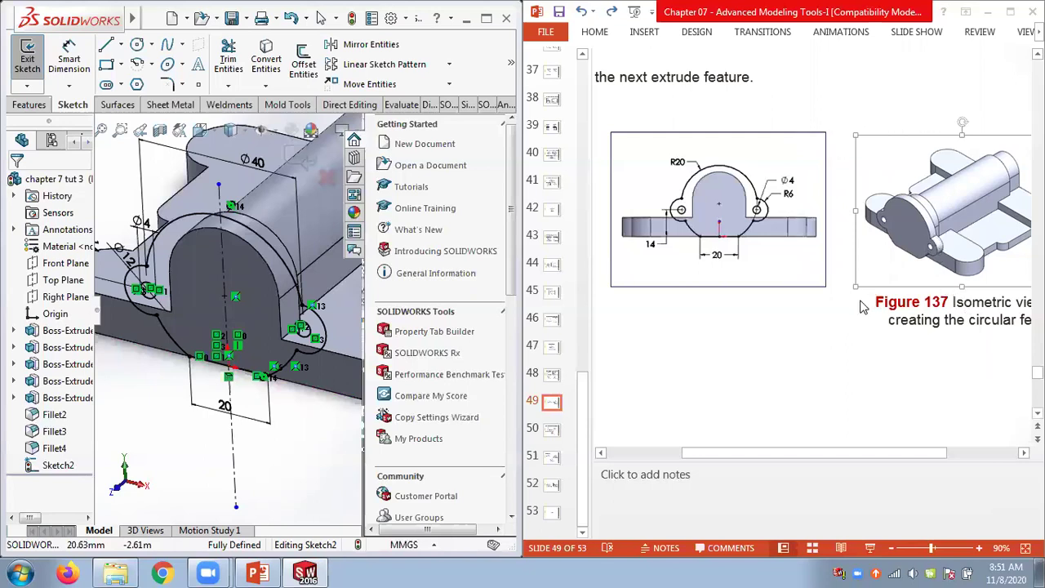
# - Scroll PowerPoint back to slide 44 and pan across to reveal Figure 127
pyautogui.click(686, 377)
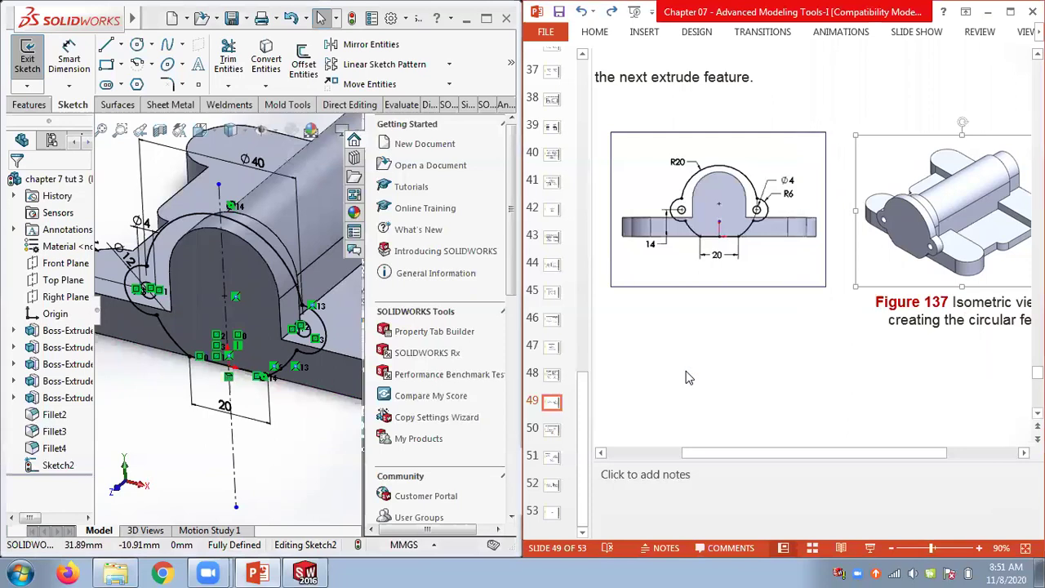
pyautogui.scroll(4, 687, 377)
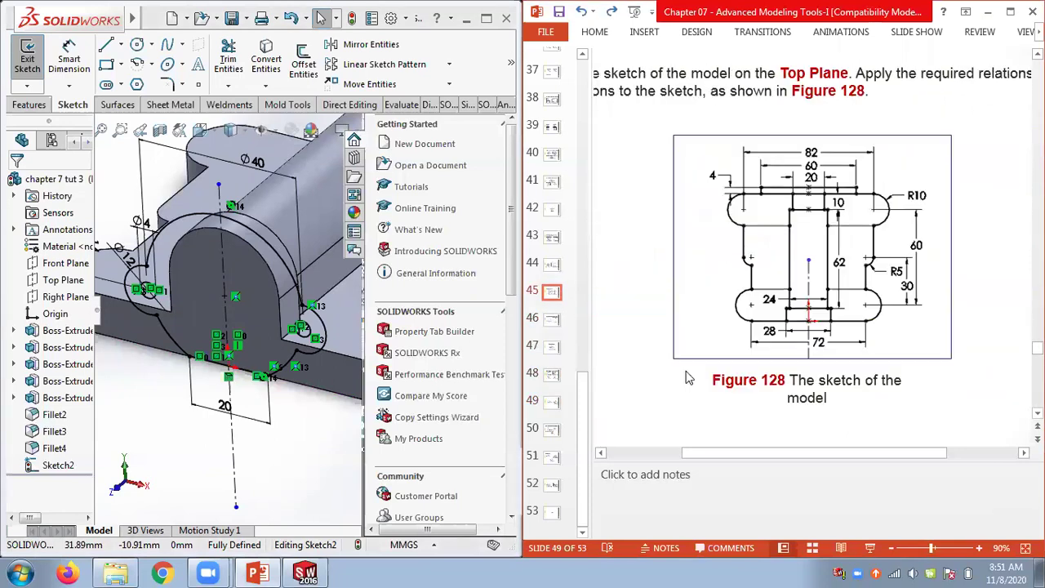
pyautogui.scroll(1, 686, 377)
pyautogui.moveTo(901, 452); pyautogui.dragTo(971, 451)
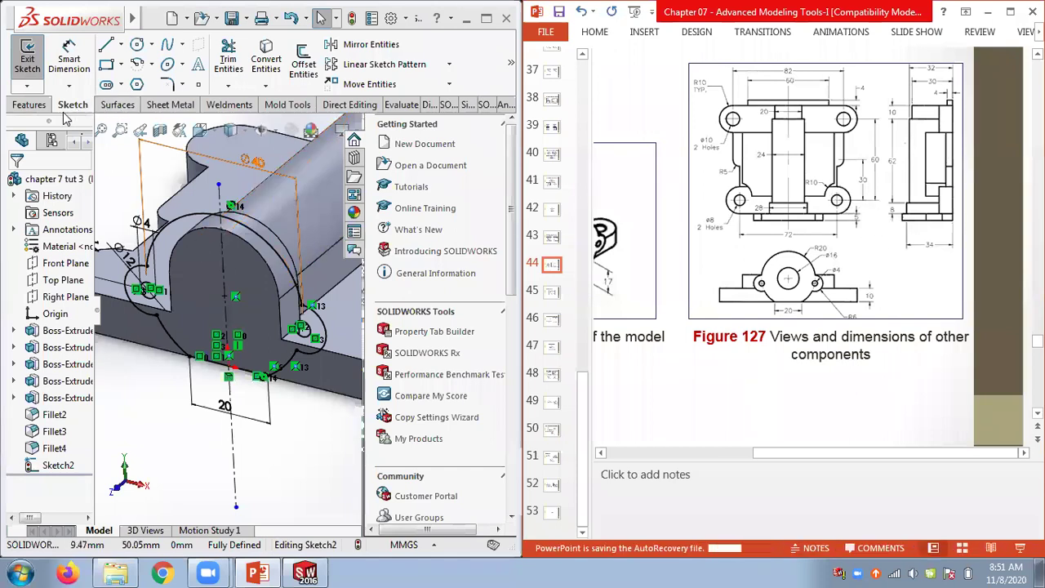
# - Extrude Sketch2 as a 5 mm blind Boss-Extrude
pyautogui.click(28, 105)
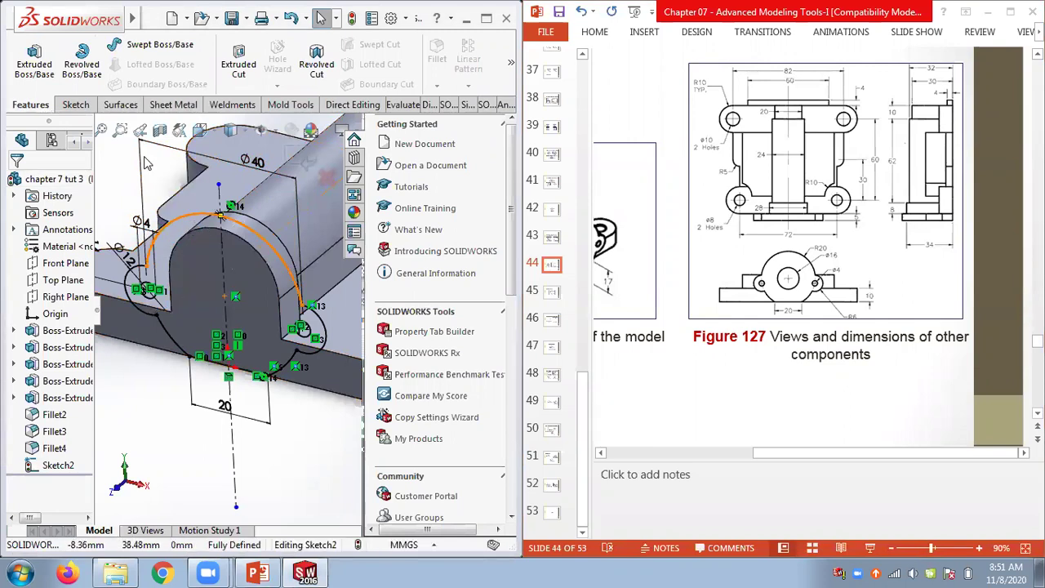
pyautogui.click(36, 72)
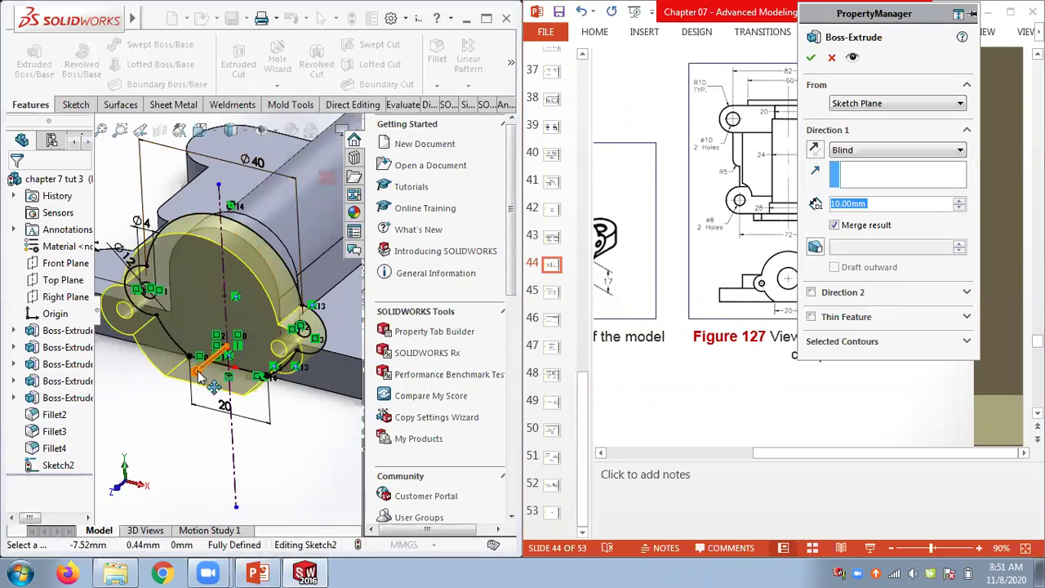
pyautogui.click(485, 17)
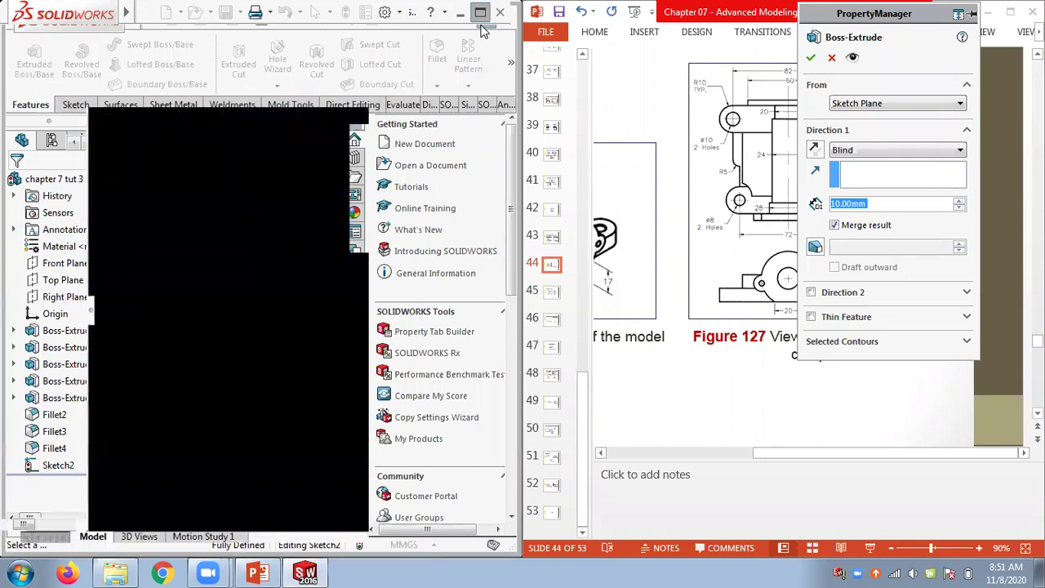
pyautogui.doubleClick(878, 205)
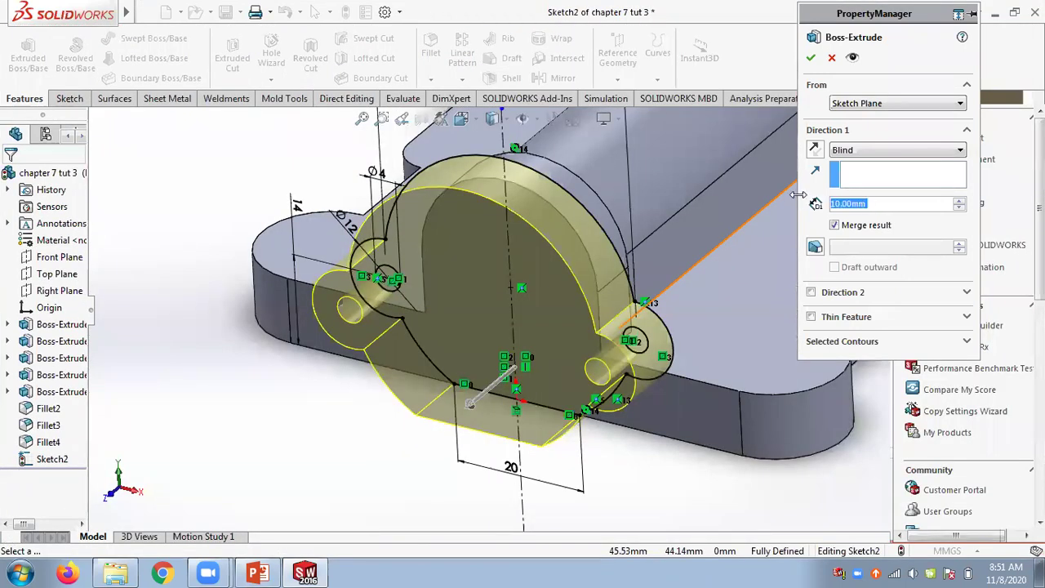
pyautogui.write('5')
pyautogui.press('Return')
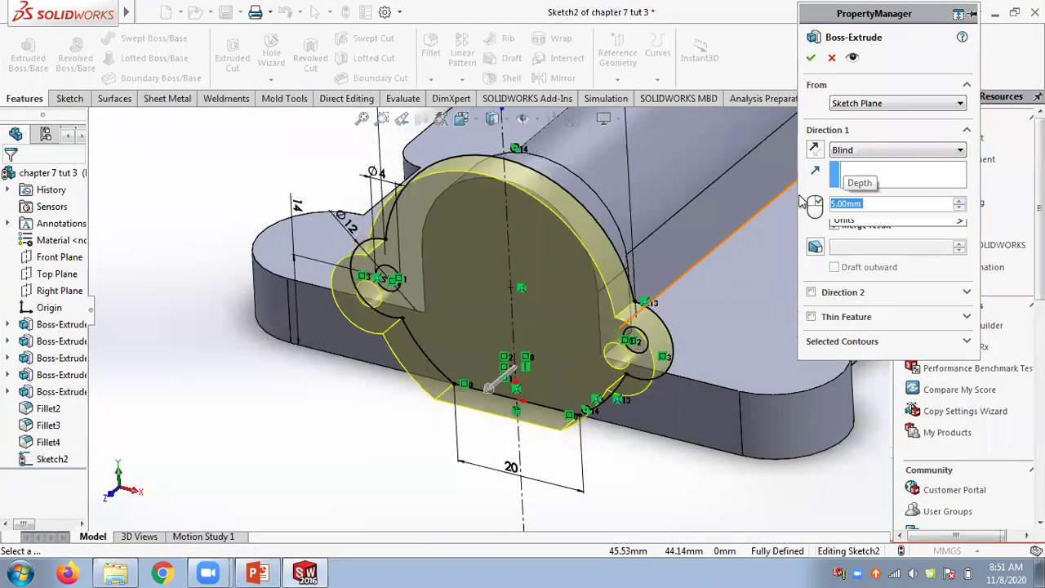
pyautogui.click(810, 57)
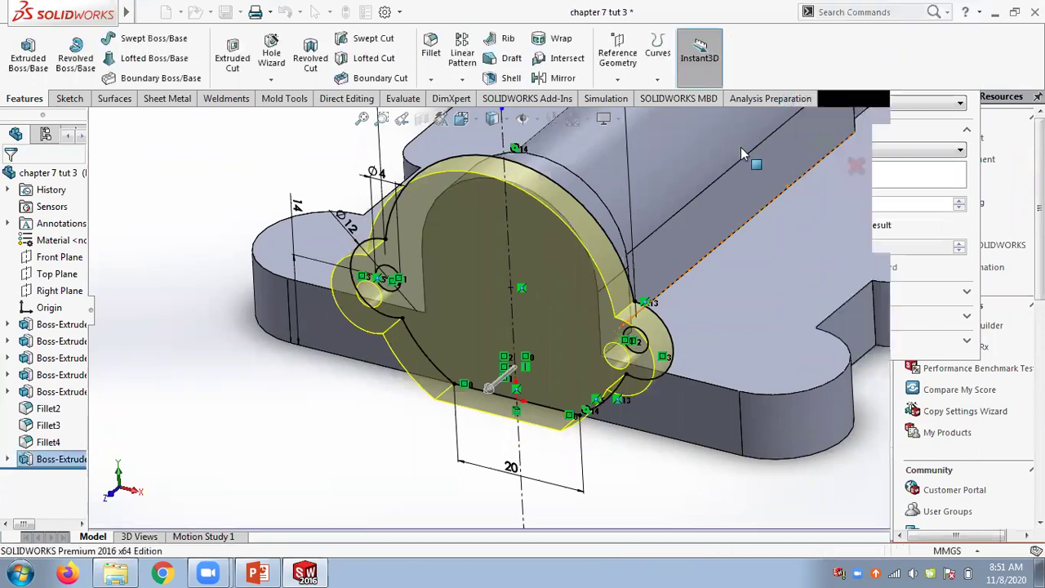
# - Orbit and zoom the model to inspect the new lug plate with its two holes
pyautogui.click(373, 351)
pyautogui.moveTo(373, 351)
pyautogui.mouseDown(button='middle')
pyautogui.moveTo(425, 310)
pyautogui.moveTo(375, 325)
pyautogui.moveTo(244, 417)
pyautogui.moveTo(275, 426)
pyautogui.moveTo(285, 367)
pyautogui.moveTo(401, 349)
pyautogui.moveTo(384, 359)
pyautogui.moveTo(373, 350)
pyautogui.mouseUp(button='middle')
pyautogui.scroll(4, 376, 352)
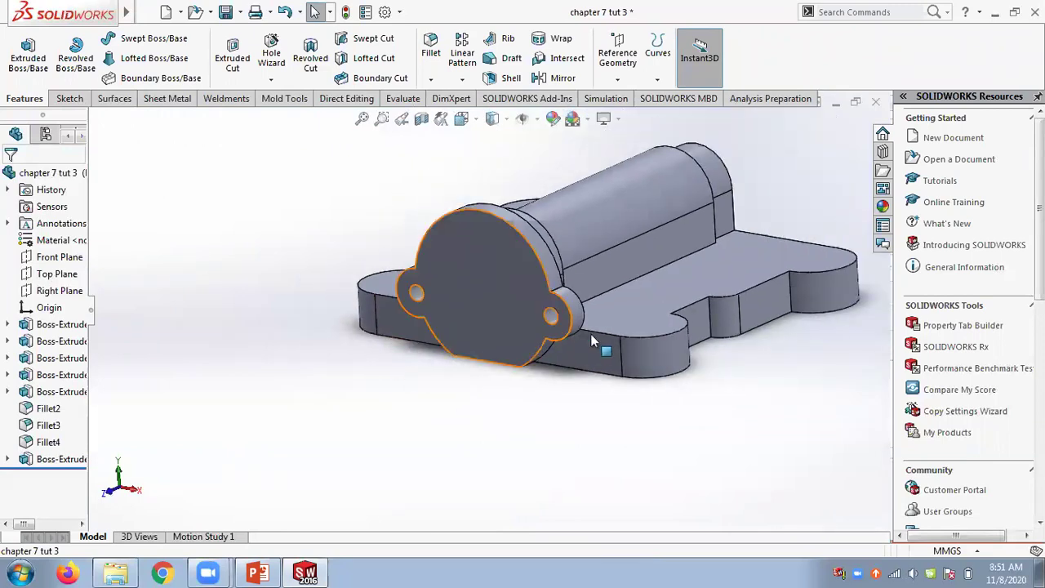
pyautogui.scroll(-2, 618, 345)
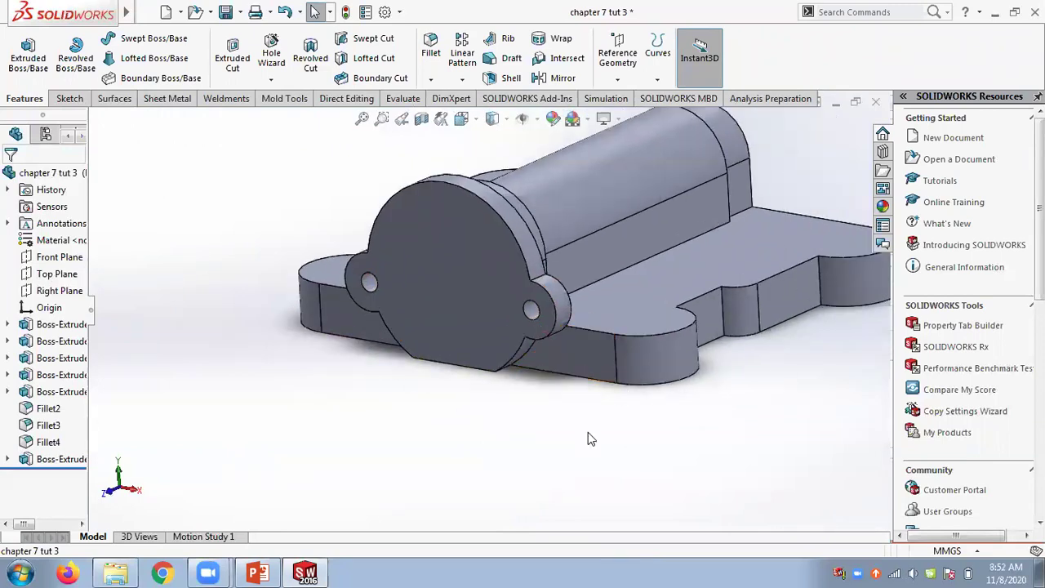
# - Bring the PowerPoint slides up beside the model and scroll to slide 50
pyautogui.click(271, 570)
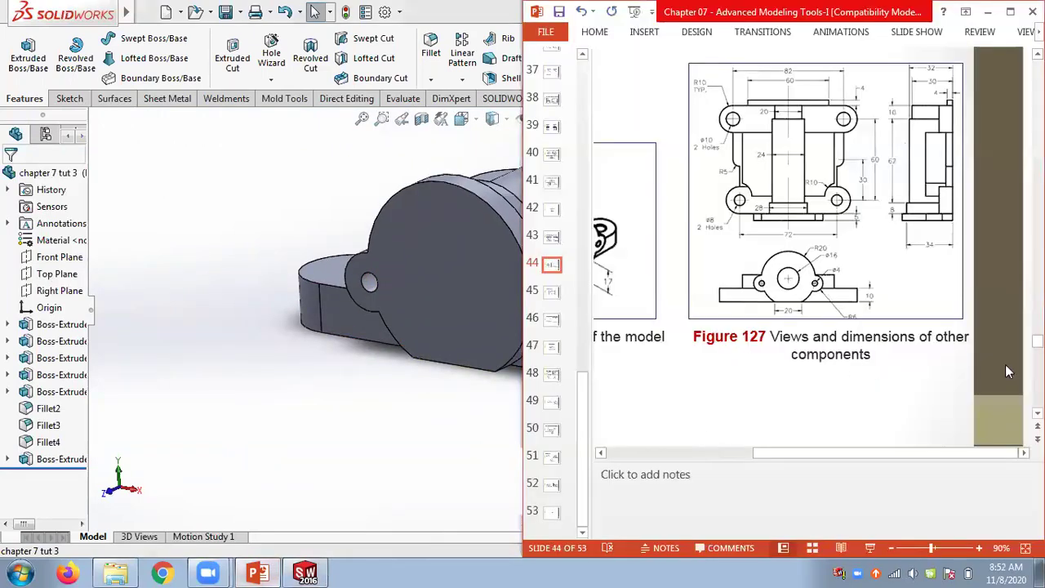
pyautogui.scroll(-3, 1003, 360)
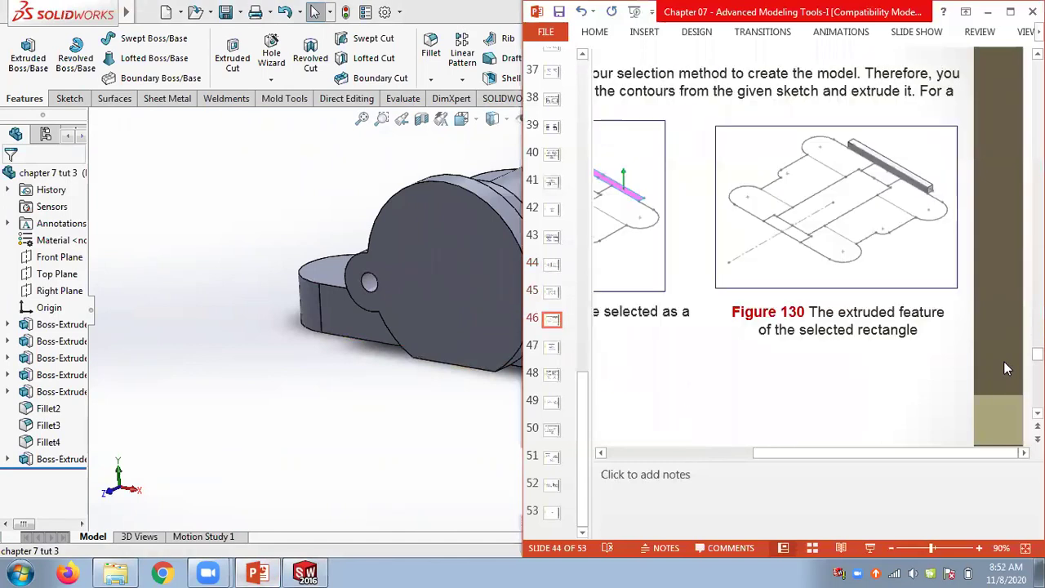
pyautogui.scroll(-4, 1003, 361)
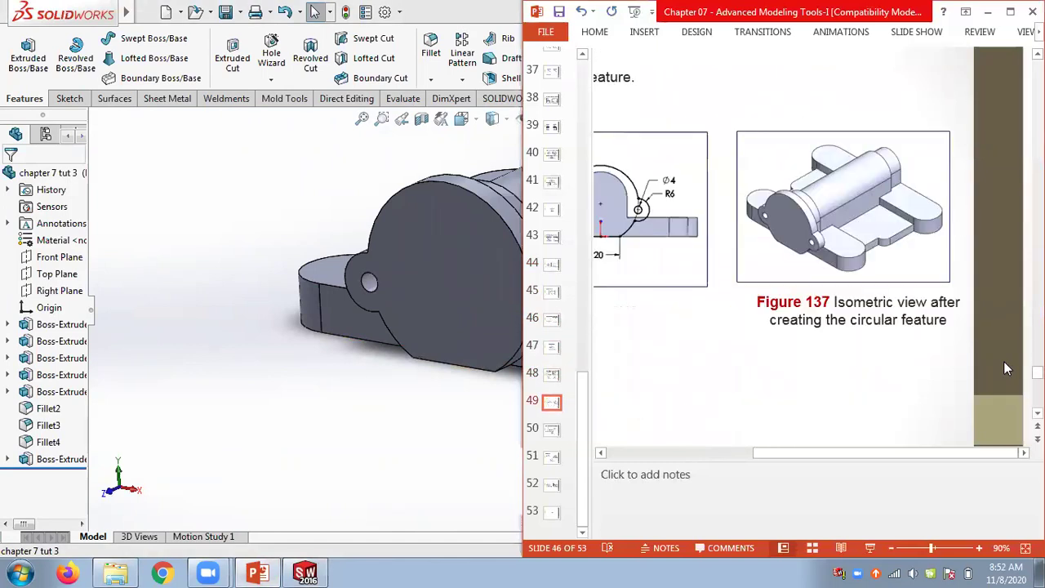
pyautogui.scroll(1, 1004, 369)
pyautogui.hscroll(-3, 765, 452)
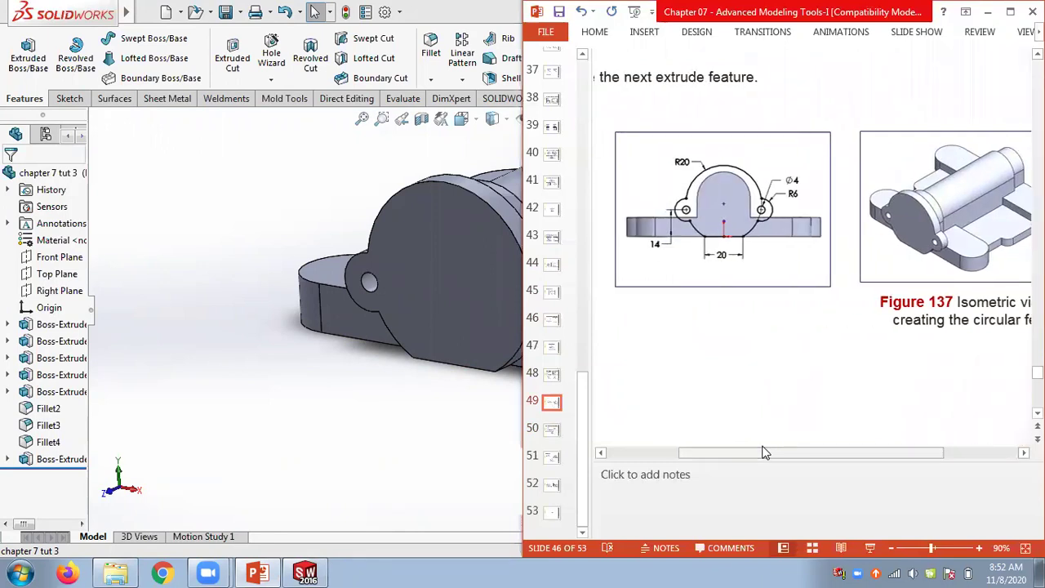
pyautogui.click(231, 13)
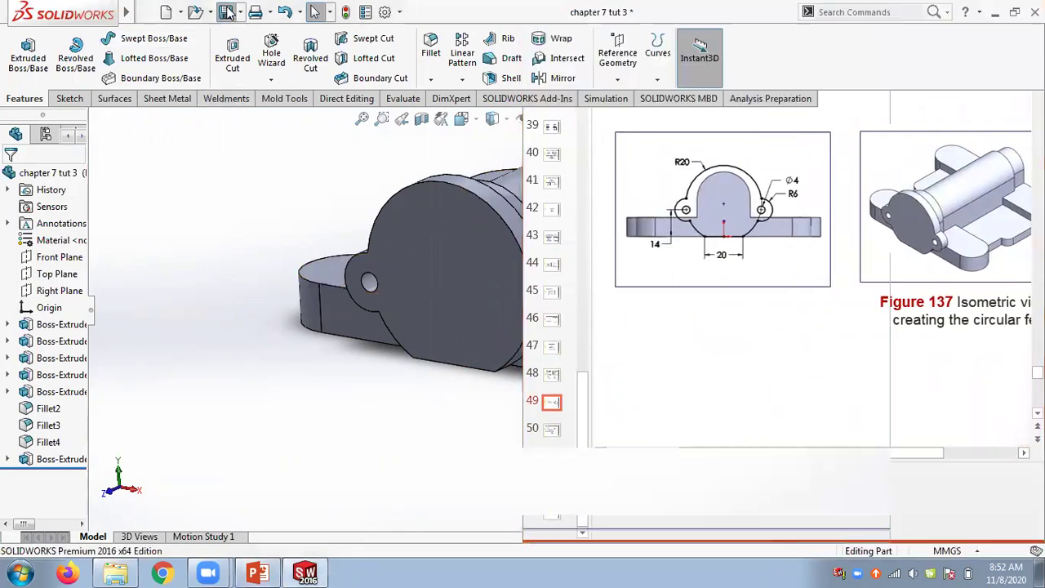
pyautogui.click(257, 573)
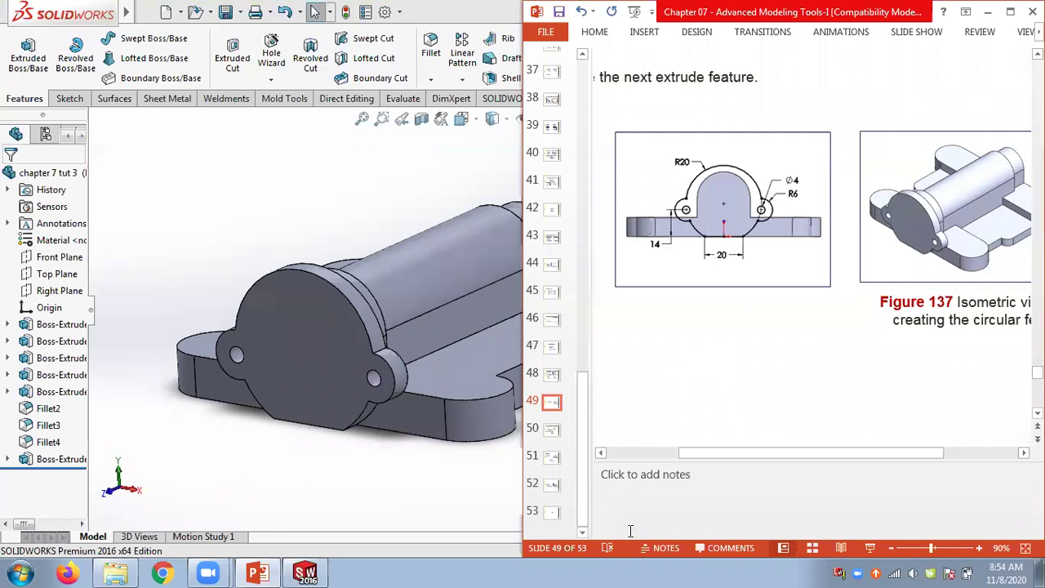
pyautogui.click(519, 451)
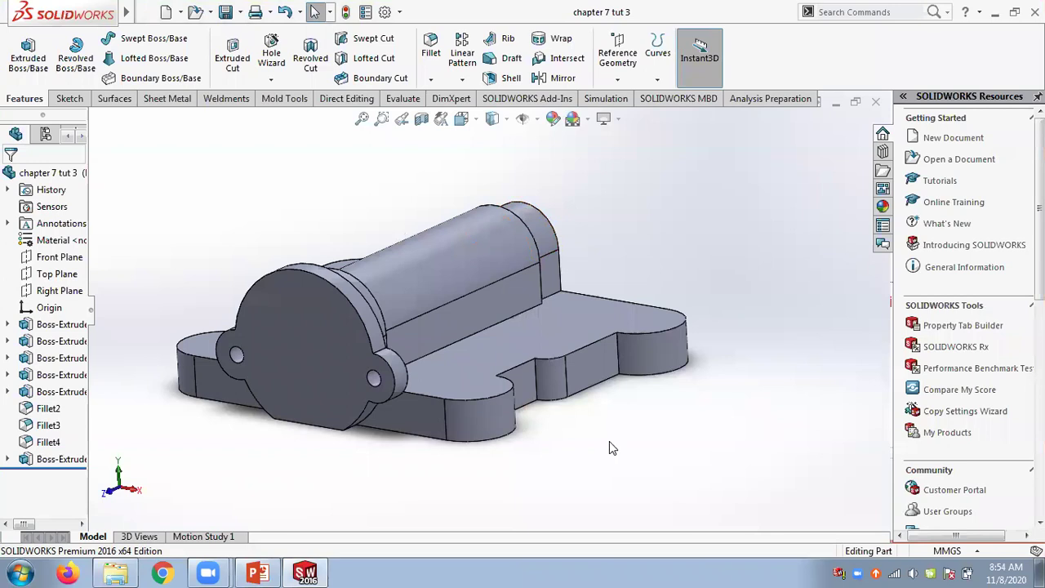
pyautogui.click(256, 572)
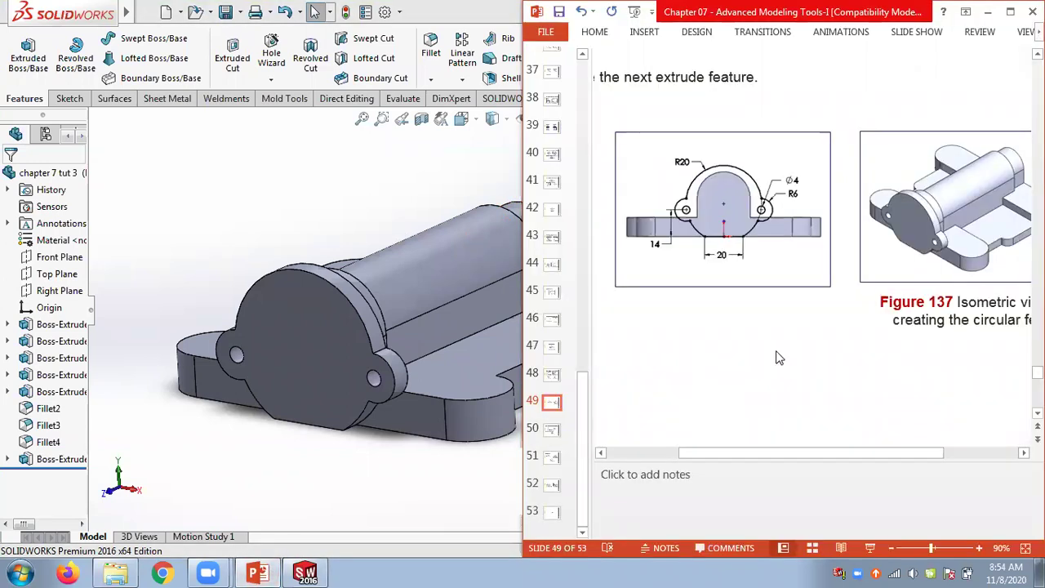
pyautogui.scroll(-3, 777, 358)
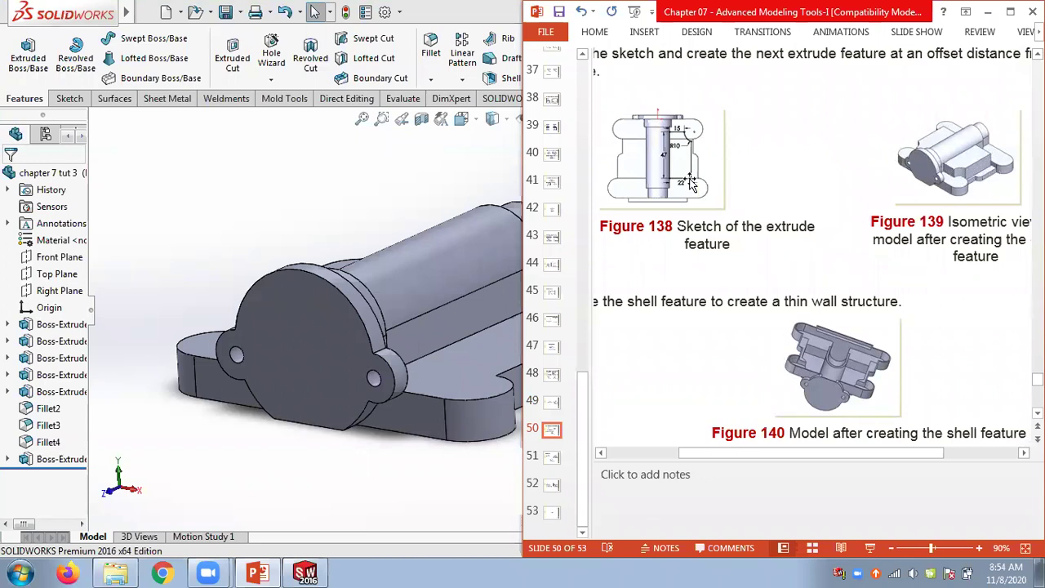
# - Enlarge the Figure 138 sketch picture and shift it left on the slide
pyautogui.click(669, 153)
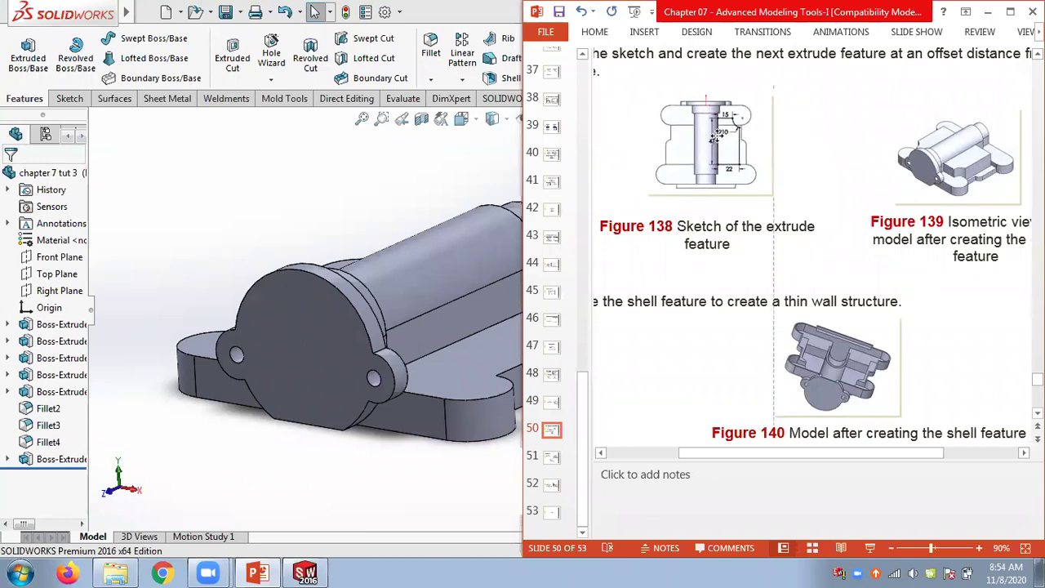
pyautogui.moveTo(720, 149)
pyautogui.mouseDown()
pyautogui.moveTo(771, 163)
pyautogui.moveTo(804, 214)
pyautogui.mouseUp()
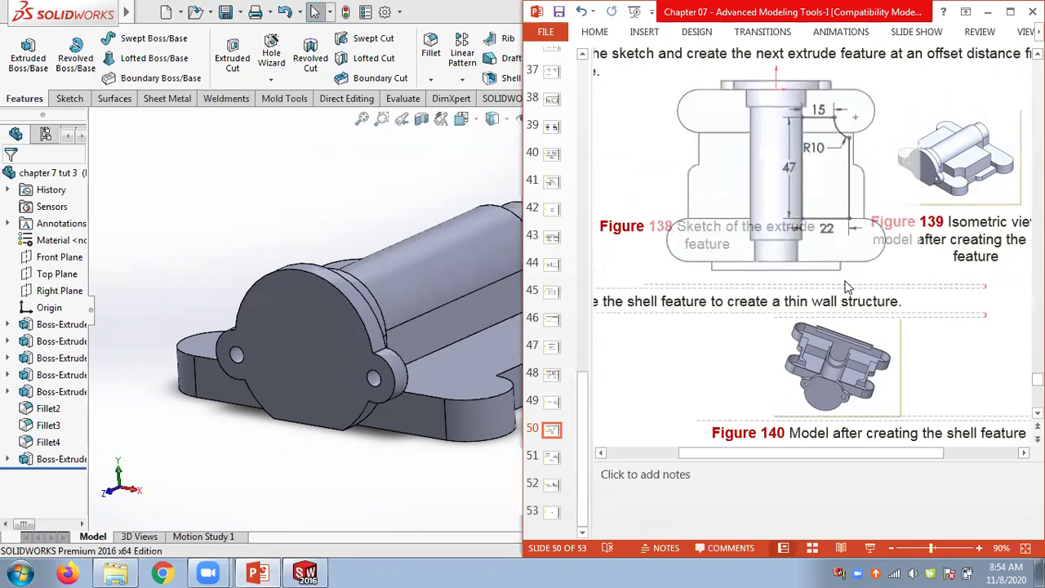
pyautogui.press('Delete')
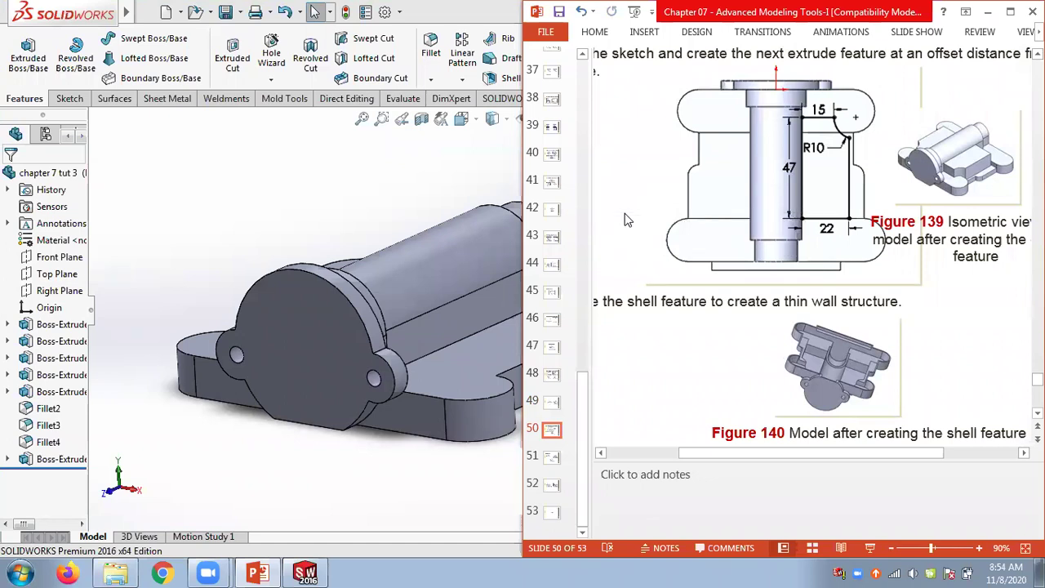
pyautogui.moveTo(684, 209); pyautogui.dragTo(641, 211)
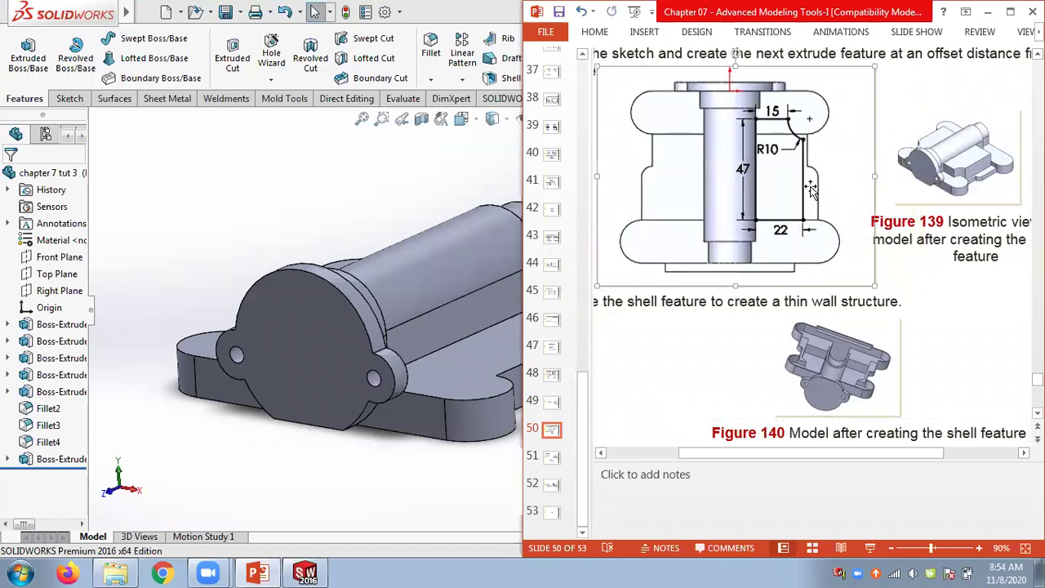
# - Dock SOLIDWORKS on the left half and start Sketch3 on the part's front end face
pyautogui.click(308, 189)
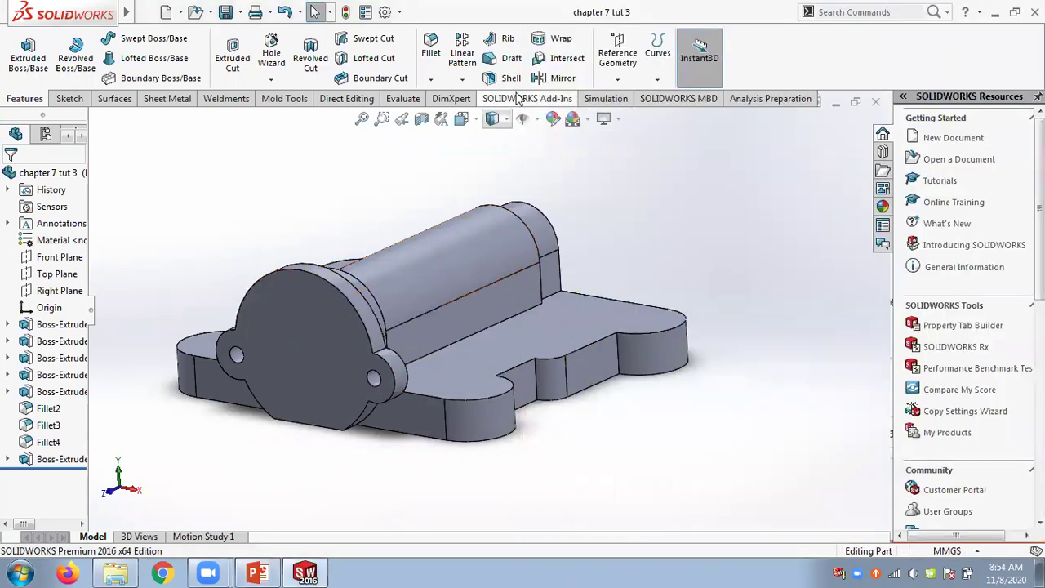
pyautogui.moveTo(509, 22); pyautogui.dragTo(2, 31)
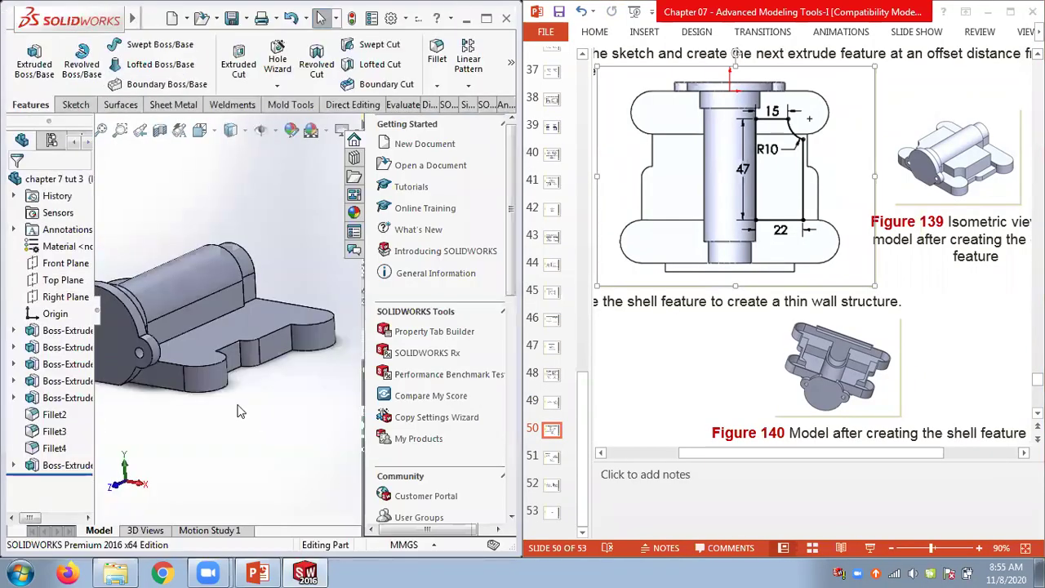
pyautogui.moveTo(284, 444); pyautogui.dragTo(140, 253, button='middle')
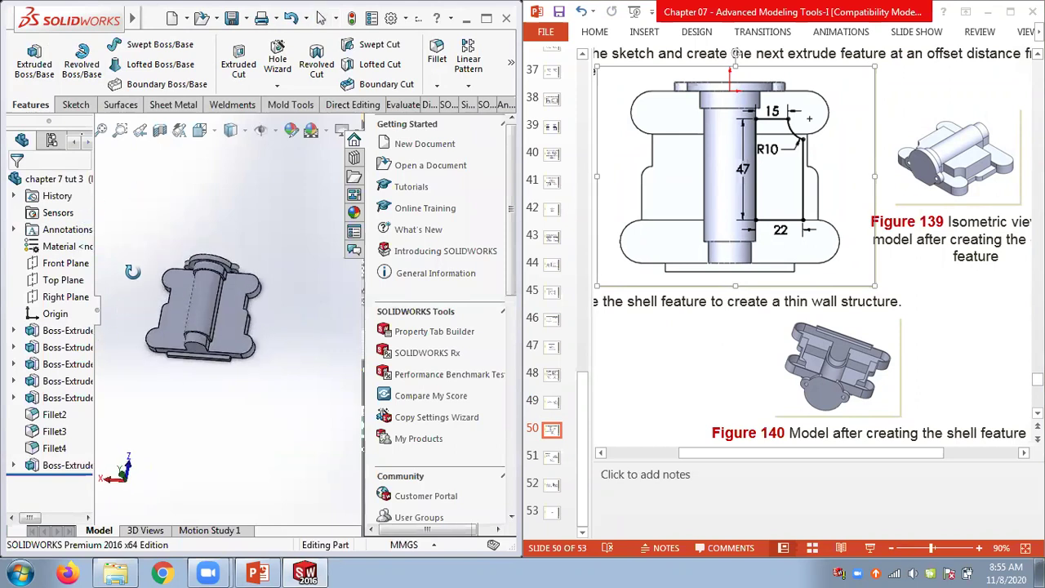
pyautogui.click(226, 324)
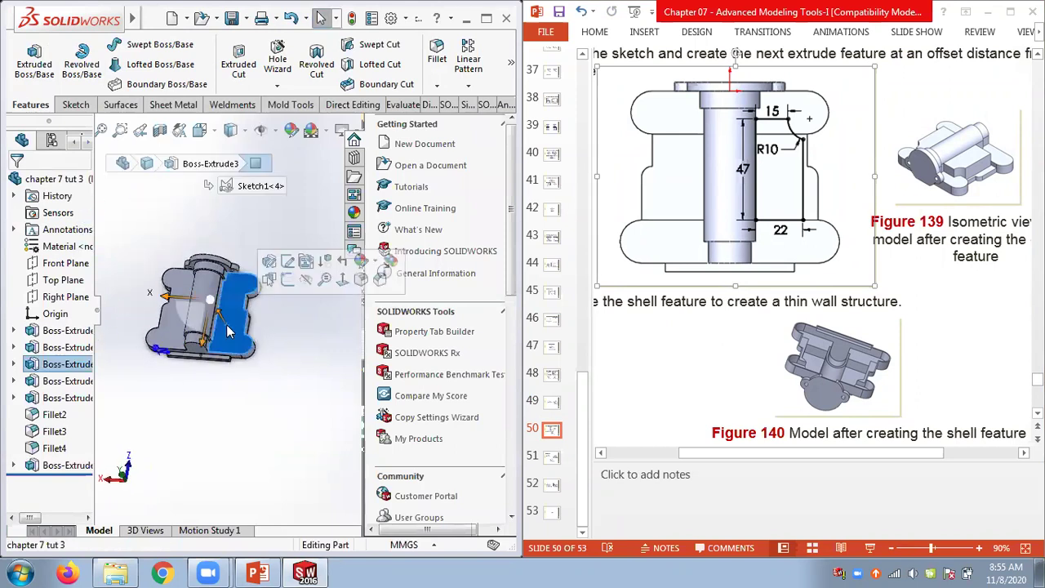
pyautogui.click(287, 280)
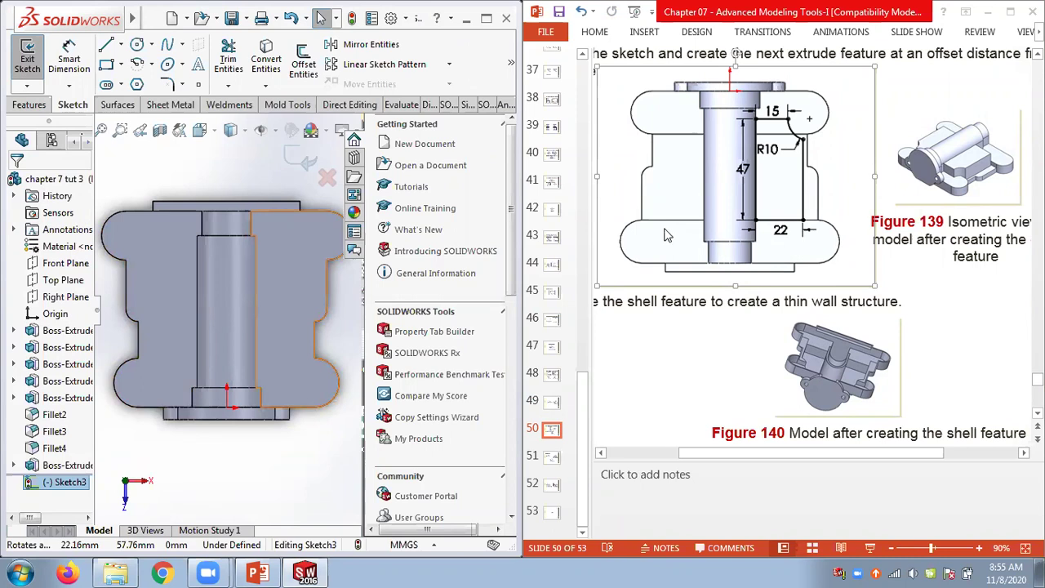
# - View Sketch3 normal to its plane, with Hidden Lines Visible, zoomed to fit
pyautogui.click(213, 133)
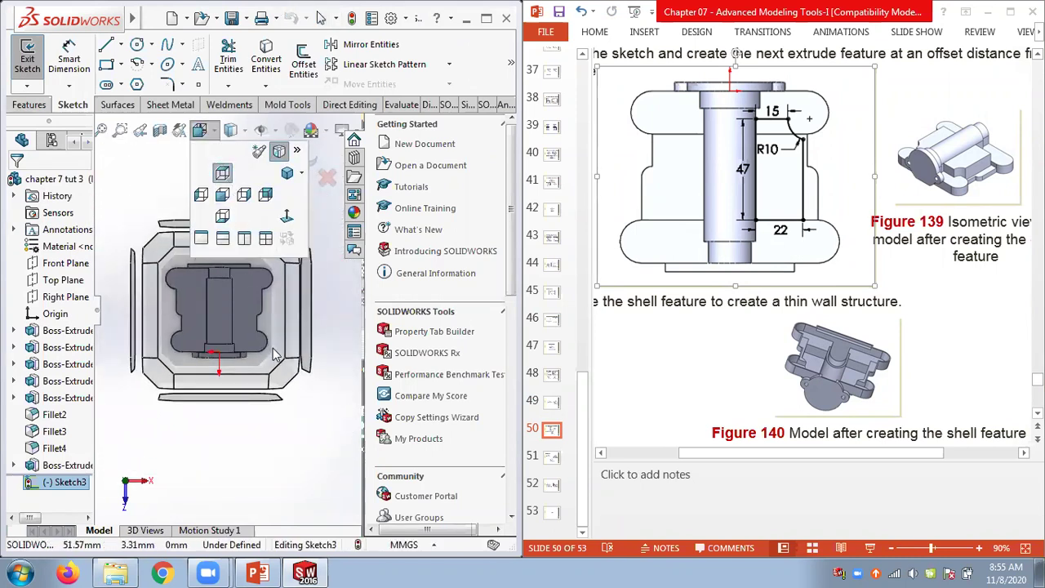
pyautogui.click(244, 371)
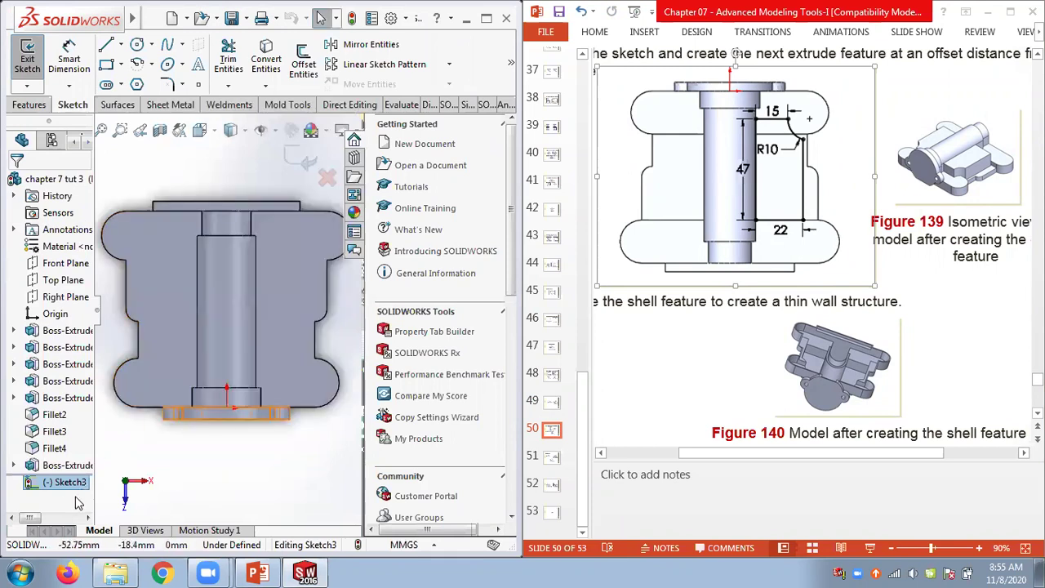
pyautogui.rightClick(67, 484)
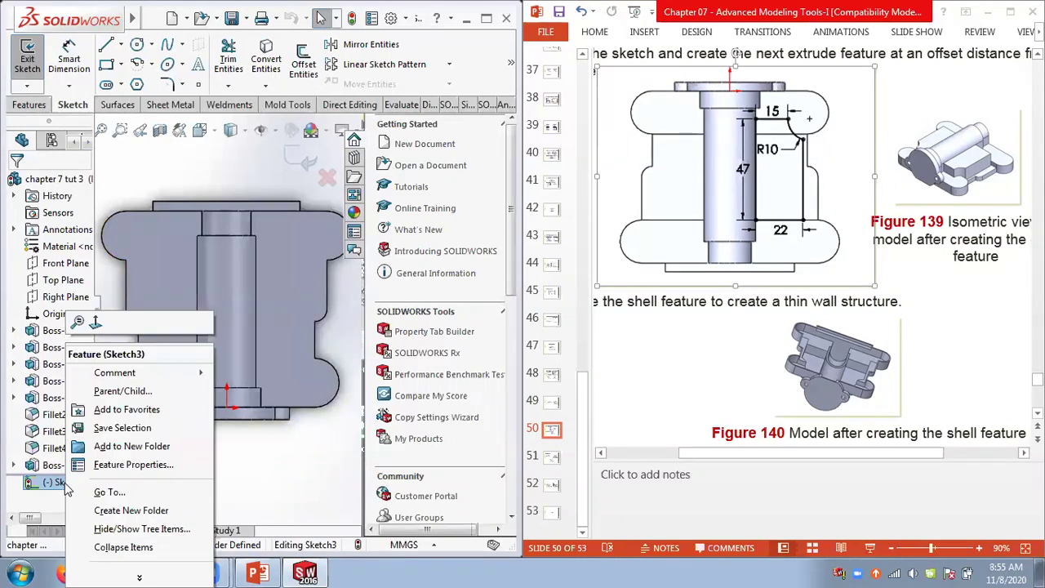
pyautogui.click(96, 323)
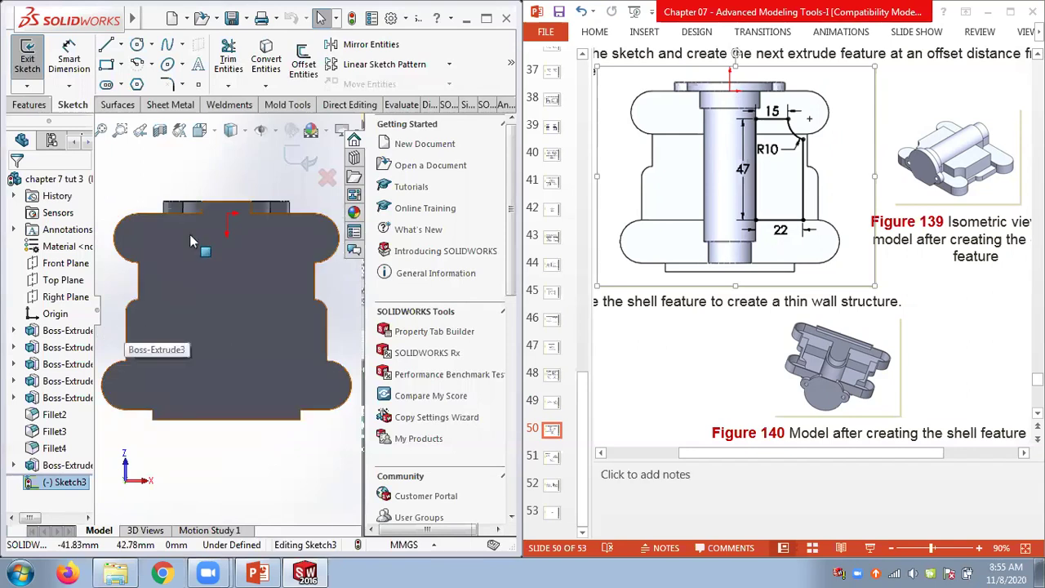
pyautogui.click(228, 131)
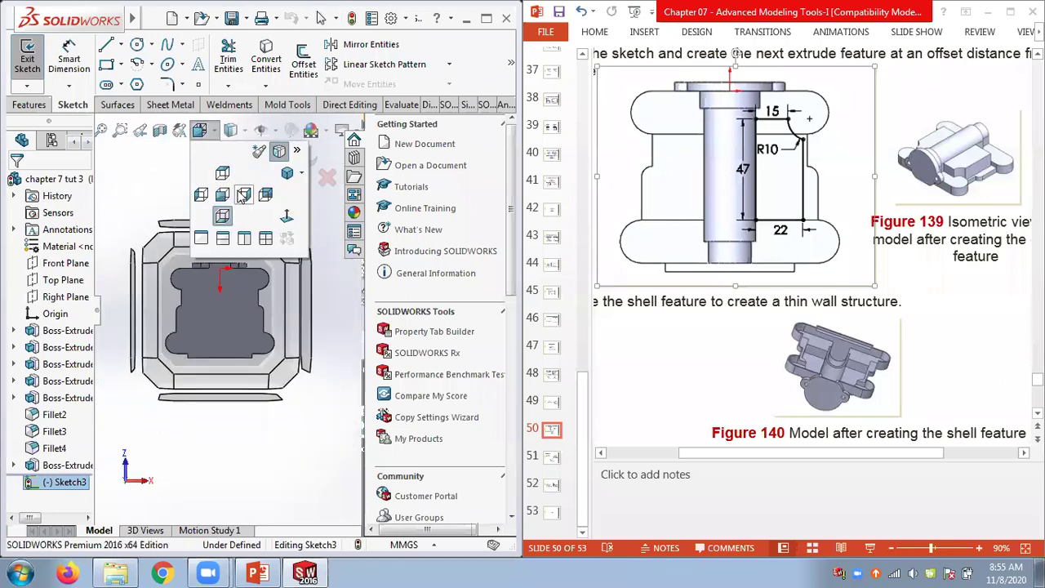
pyautogui.click(243, 132)
pyautogui.click(232, 214)
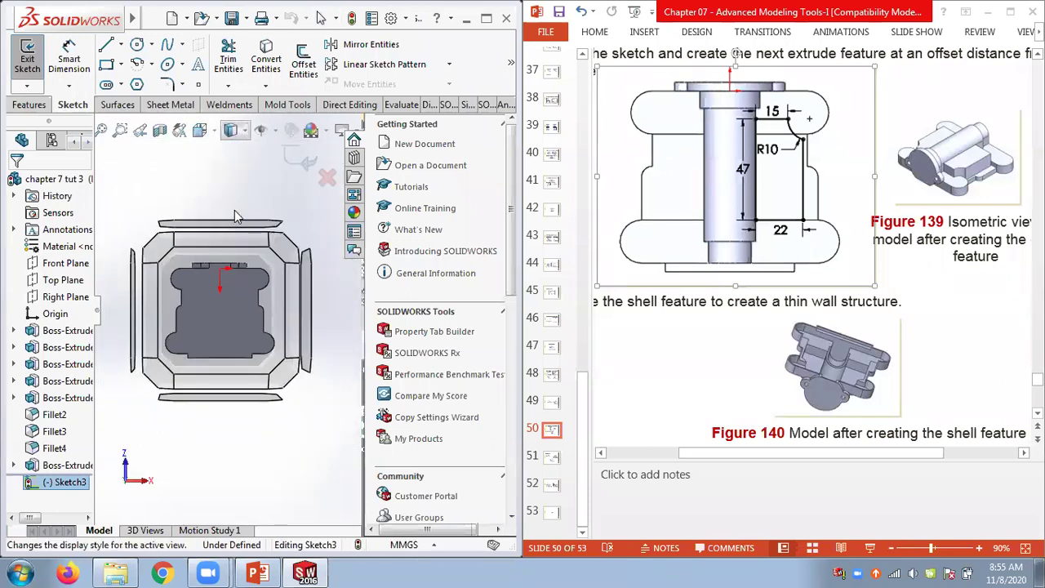
pyautogui.scroll(-2, 227, 320)
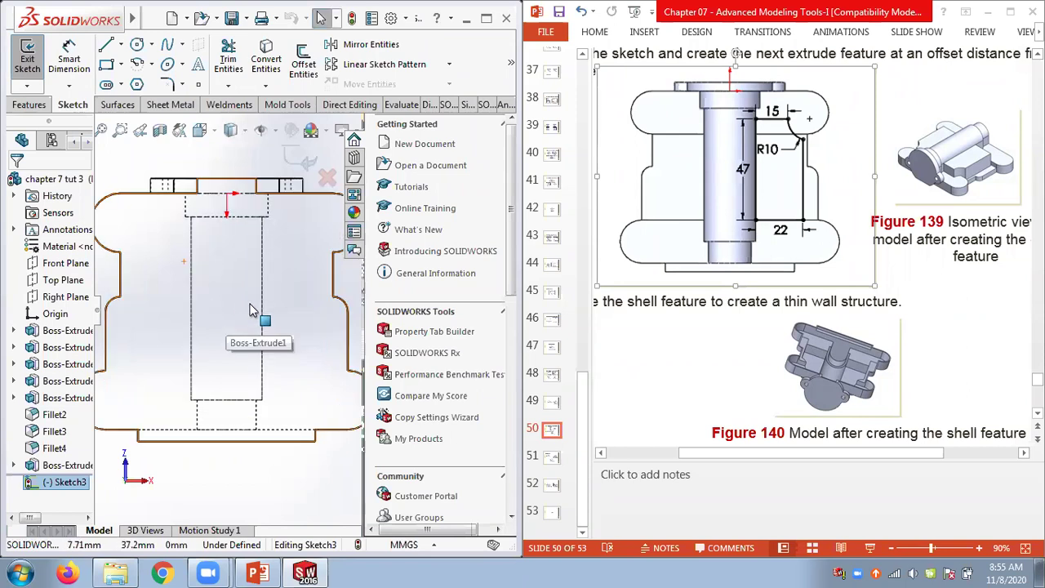
pyautogui.press('f')
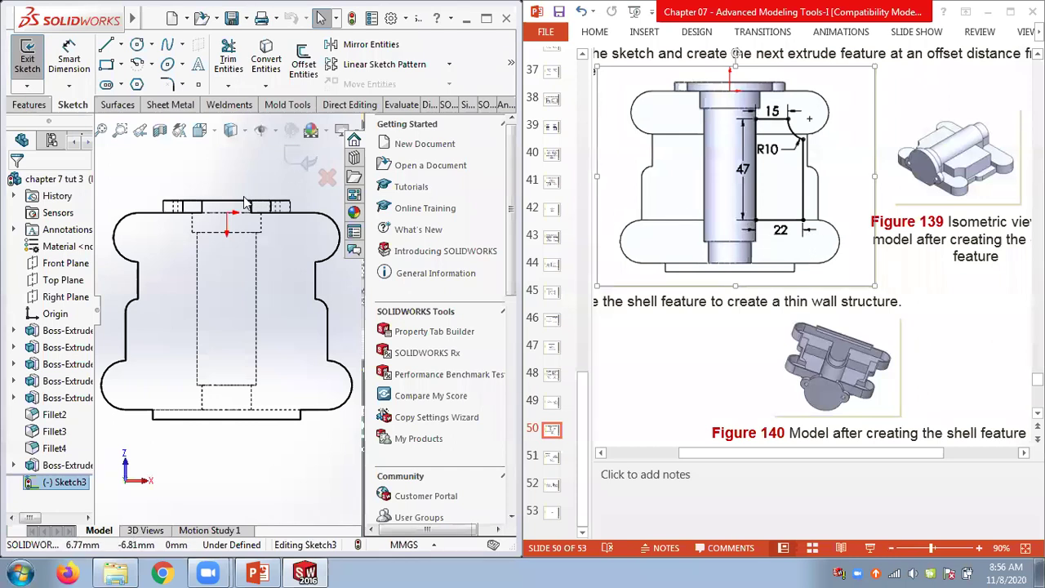
# - Orbit to check the part from behind, then turn the view normal to Sketch3 again
pyautogui.moveTo(245, 202)
pyautogui.mouseDown(button='middle')
pyautogui.moveTo(114, 269)
pyautogui.moveTo(72, 318)
pyautogui.moveTo(89, 246)
pyautogui.moveTo(107, 265)
pyautogui.mouseUp(button='middle')
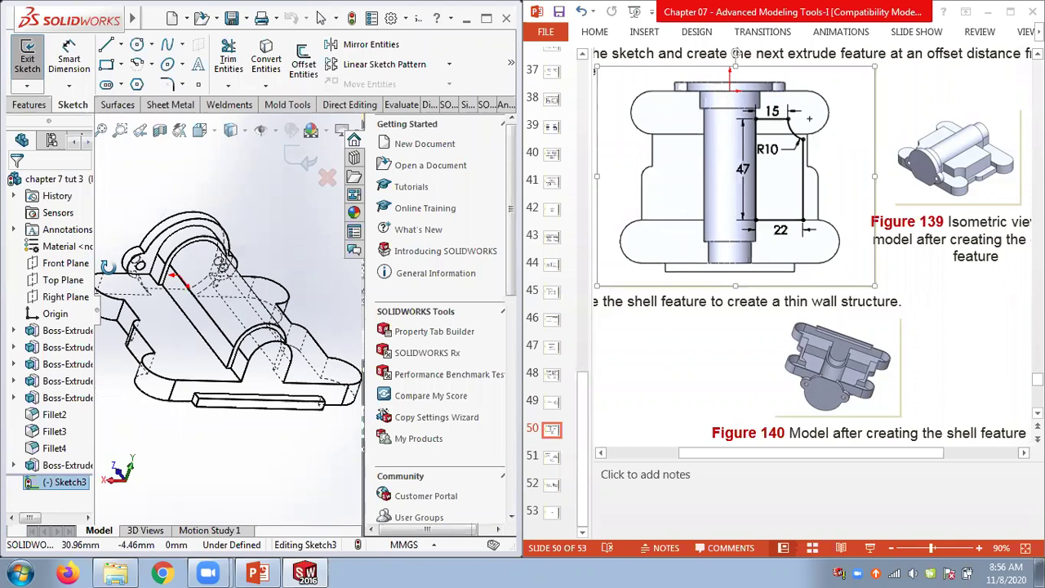
pyautogui.scroll(2, 209, 427)
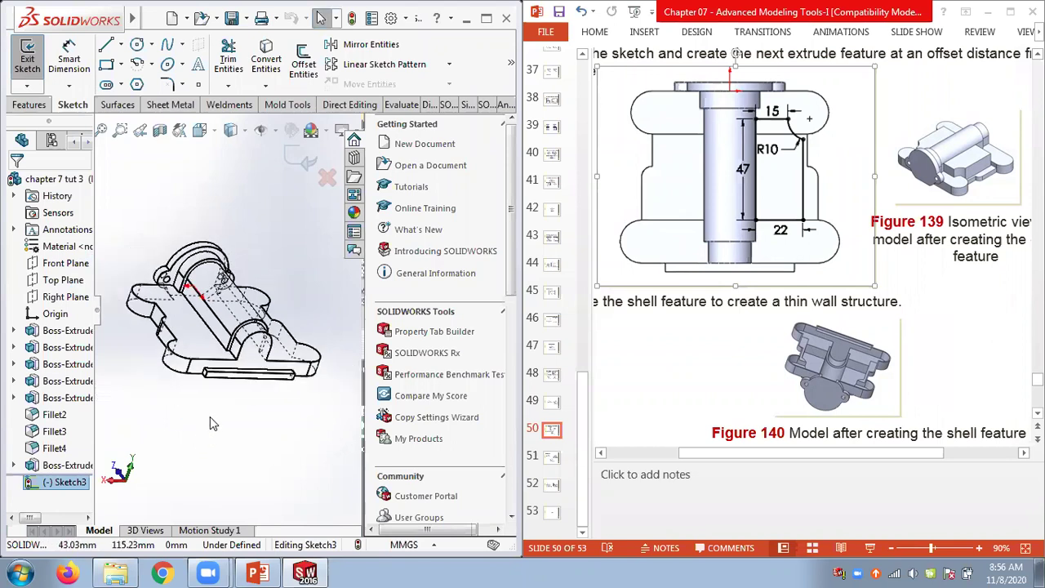
pyautogui.click(73, 481)
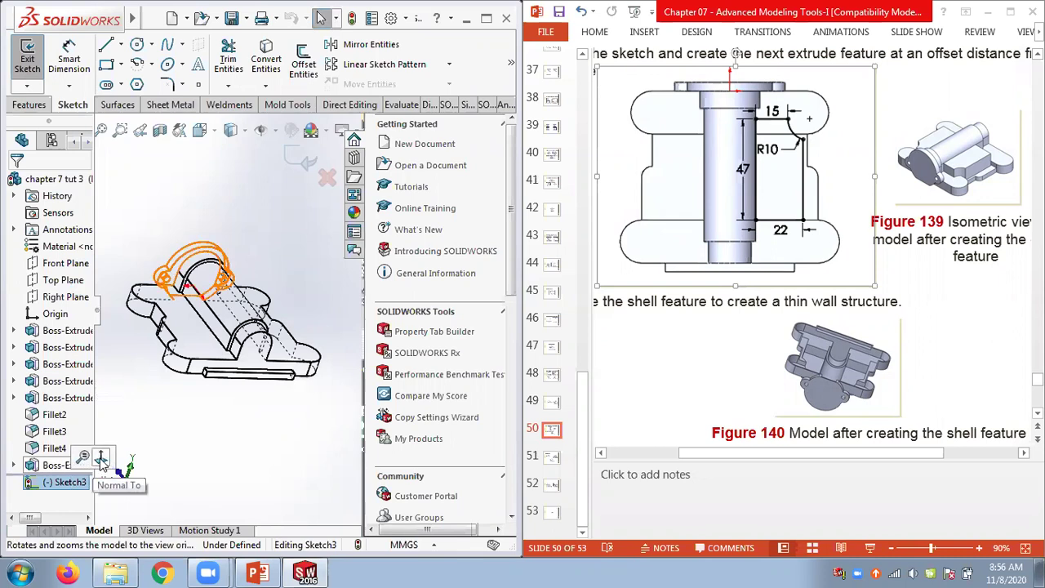
pyautogui.click(85, 456)
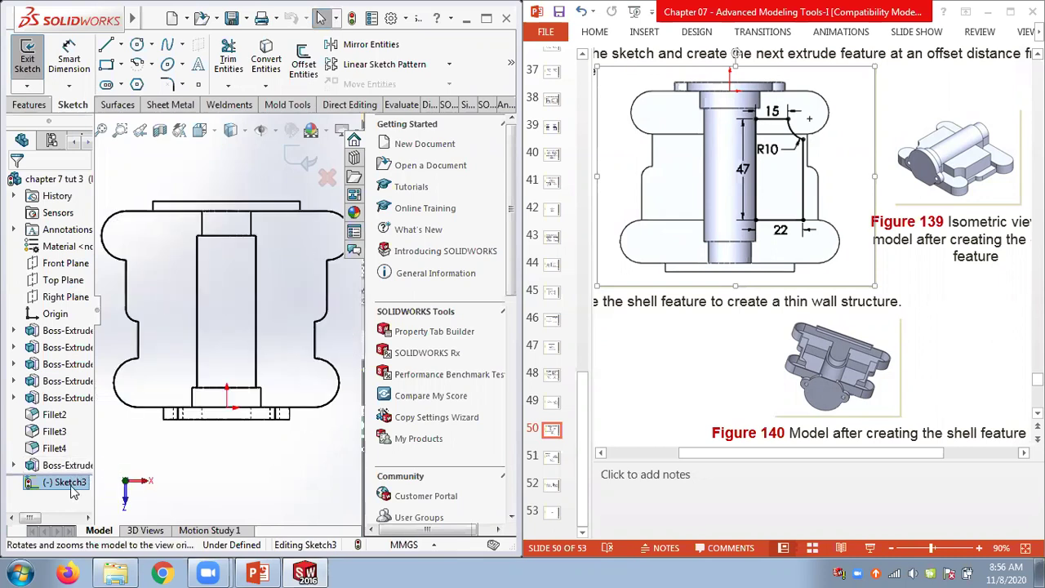
pyautogui.rightClick(71, 486)
pyautogui.click(98, 321)
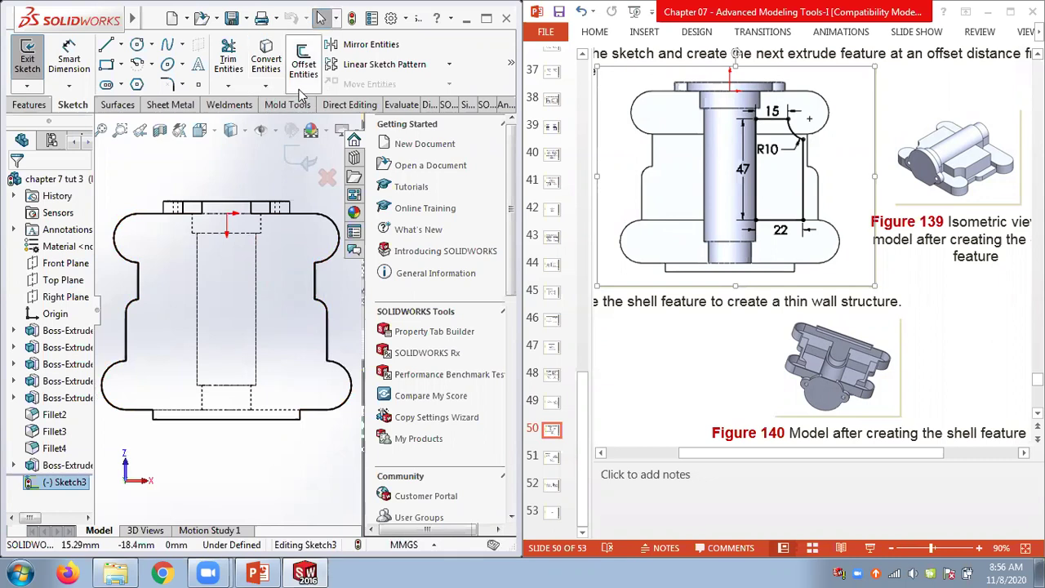
# - Convert the inner vertical model edge into a 62 mm sketch line in Sketch3
pyautogui.click(265, 84)
pyautogui.click(283, 111)
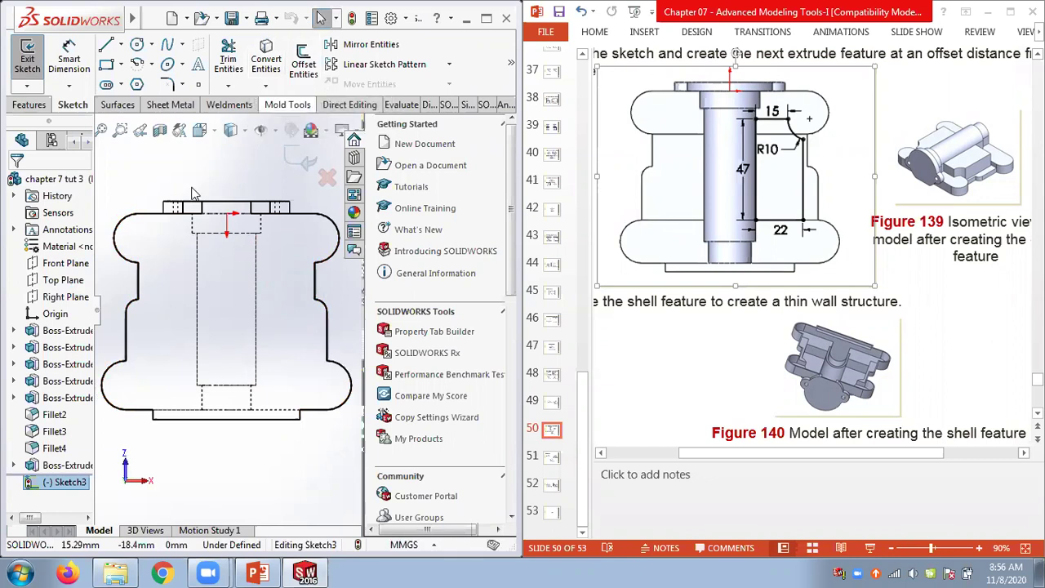
pyautogui.click(257, 285)
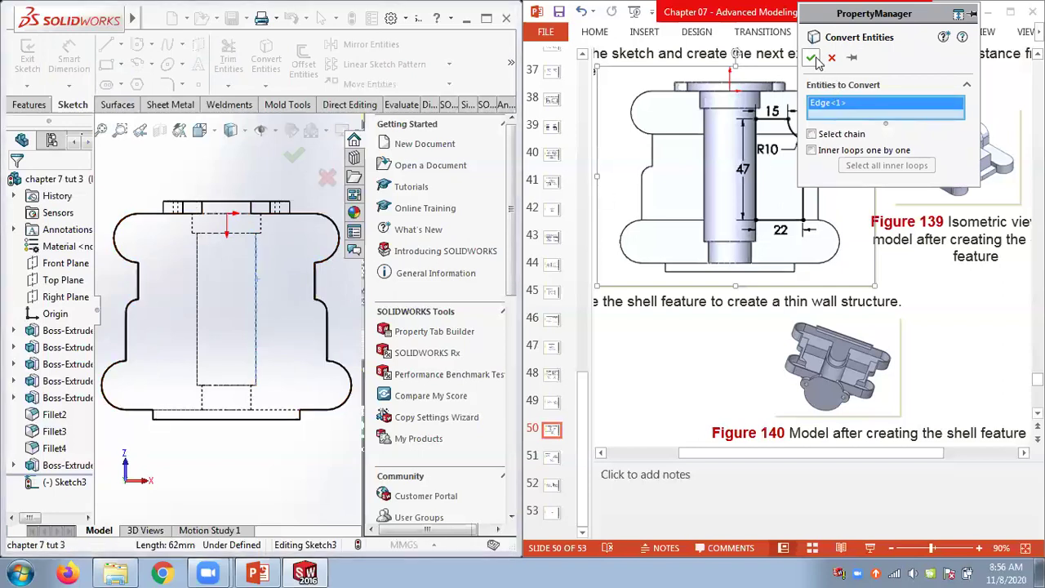
pyautogui.click(294, 154)
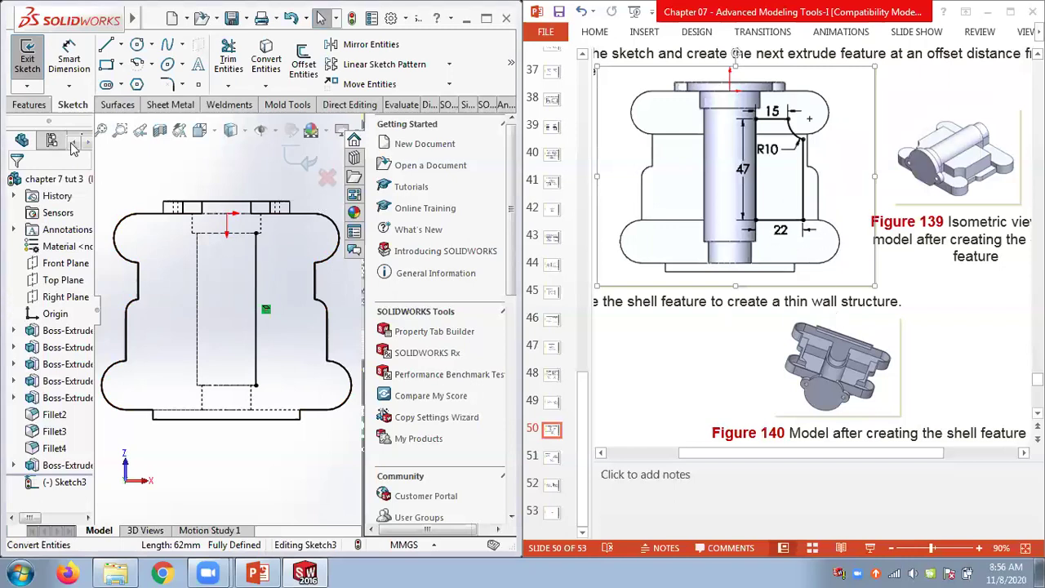
pyautogui.click(105, 44)
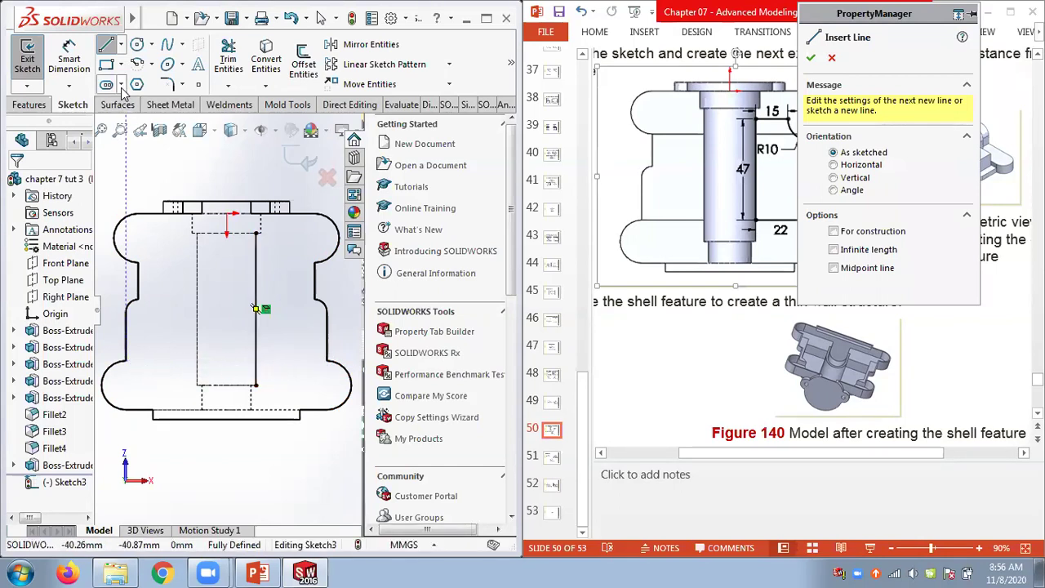
# - Draw an 82 mm horizontal line edge to edge across the lower profile
pyautogui.click(121, 44)
pyautogui.click(135, 83)
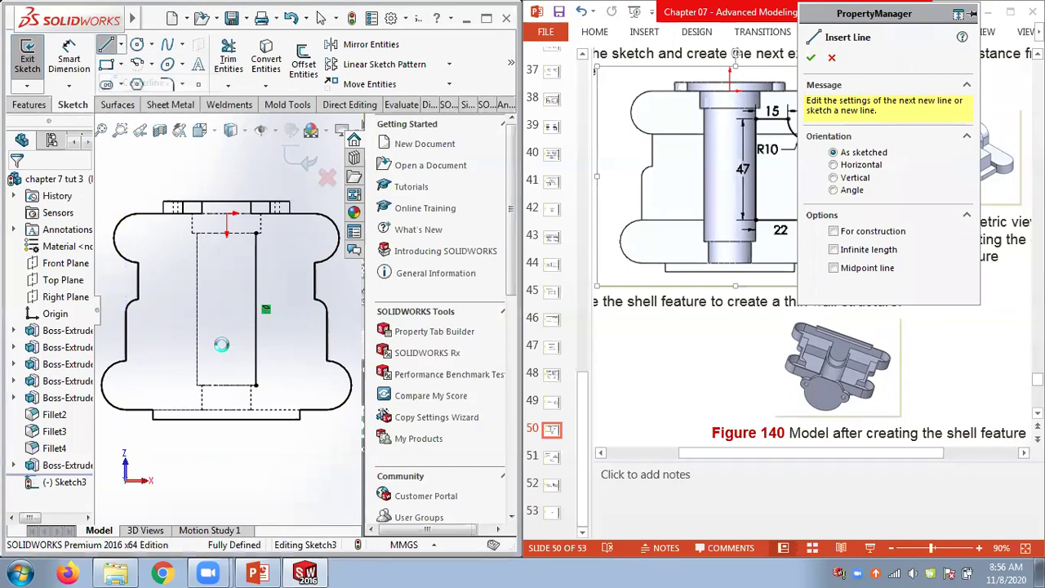
pyautogui.click(126, 362)
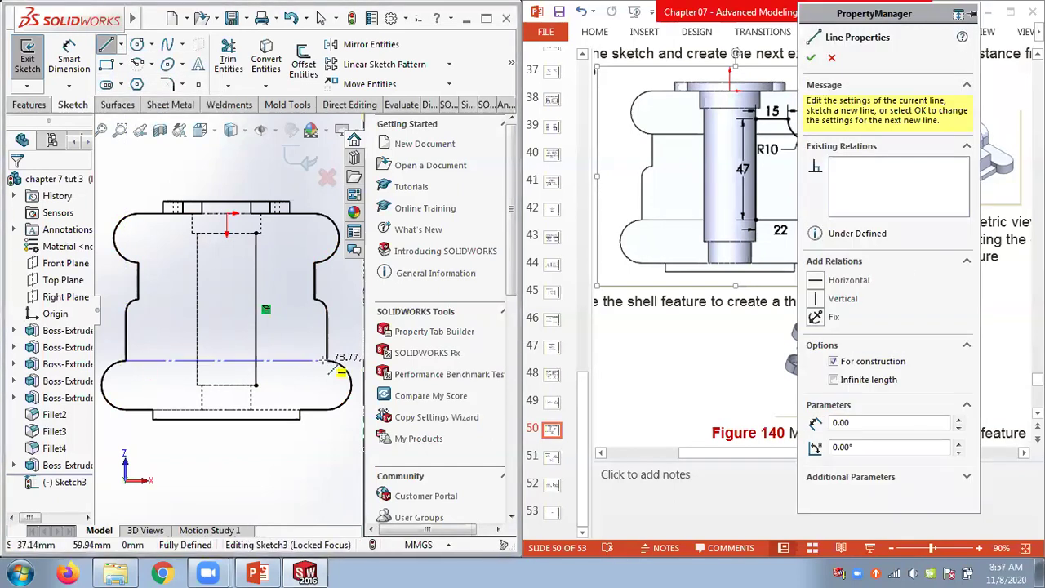
pyautogui.press('Escape')
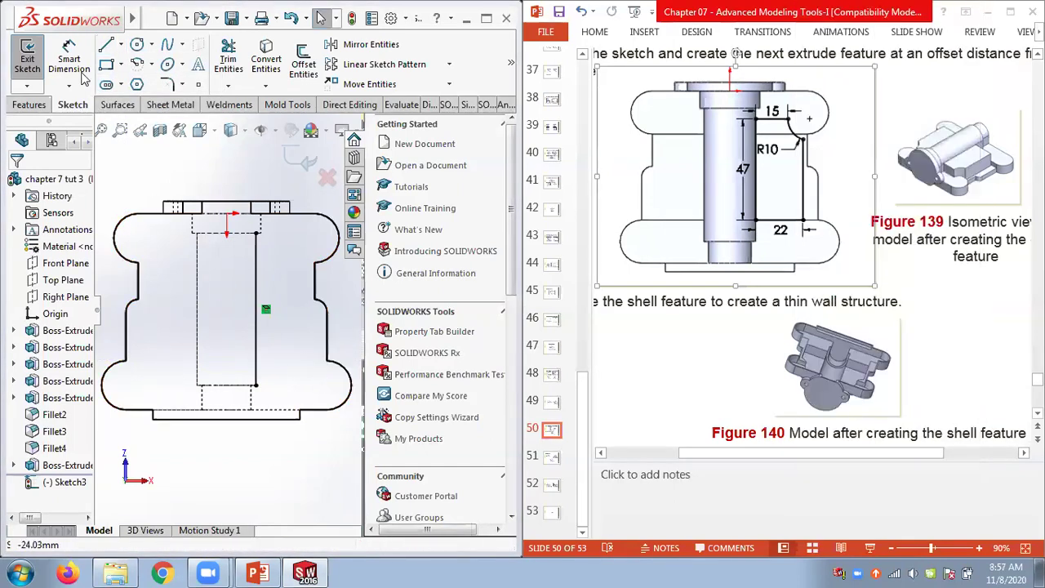
pyautogui.click(121, 45)
pyautogui.click(140, 66)
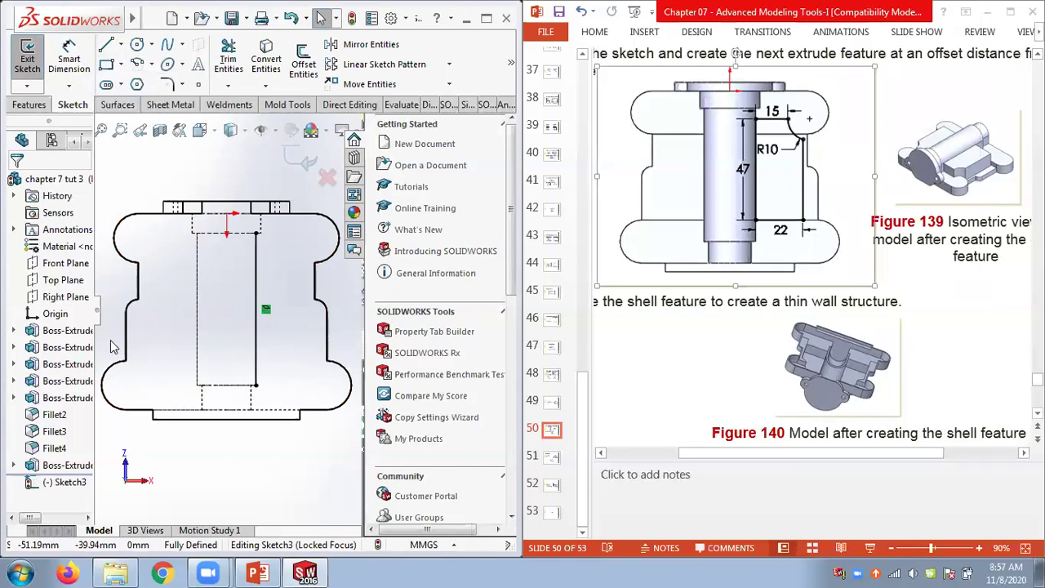
pyautogui.click(127, 361)
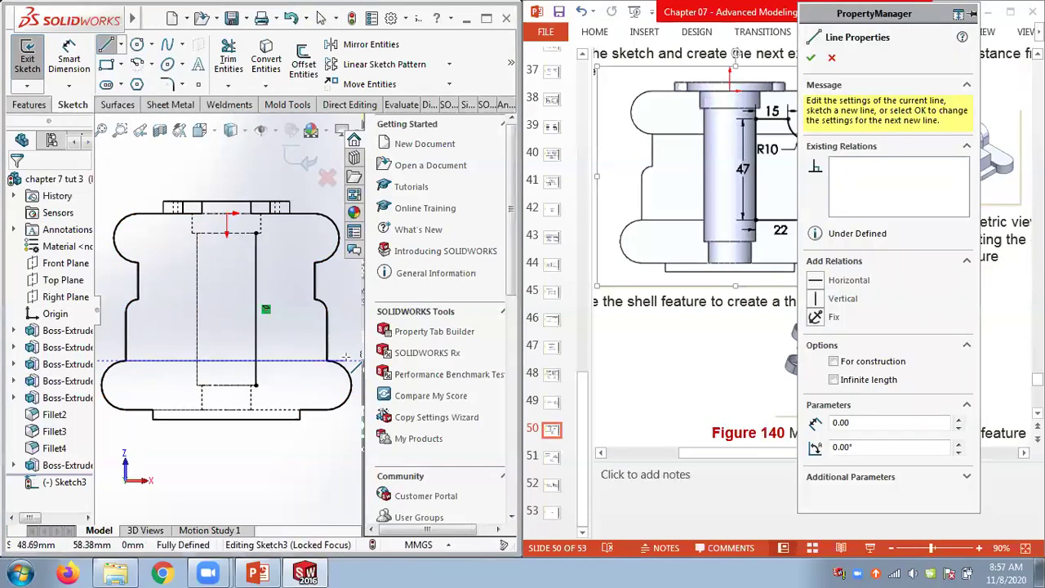
pyautogui.click(327, 361)
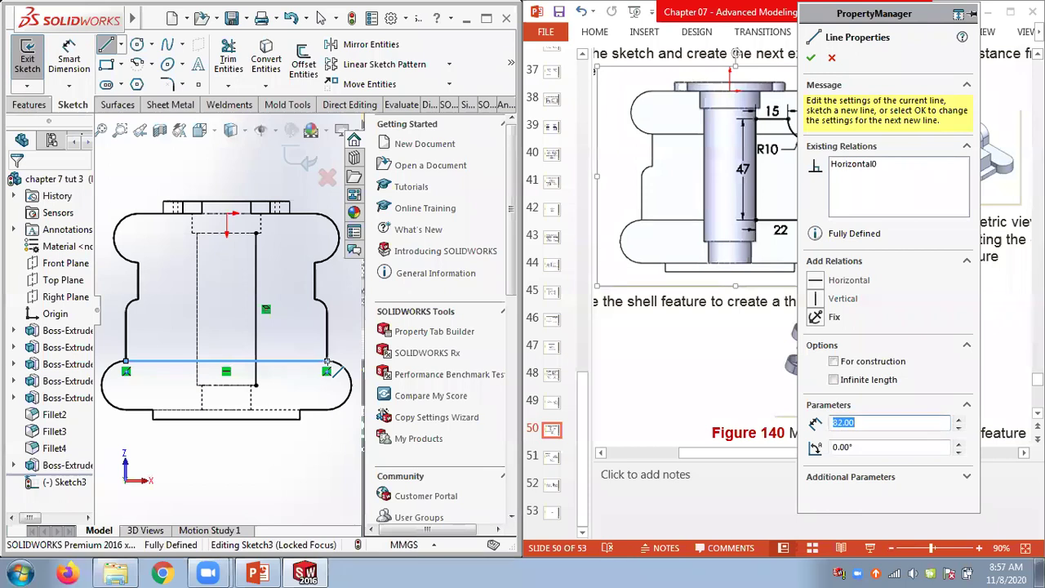
pyautogui.press('Escape')
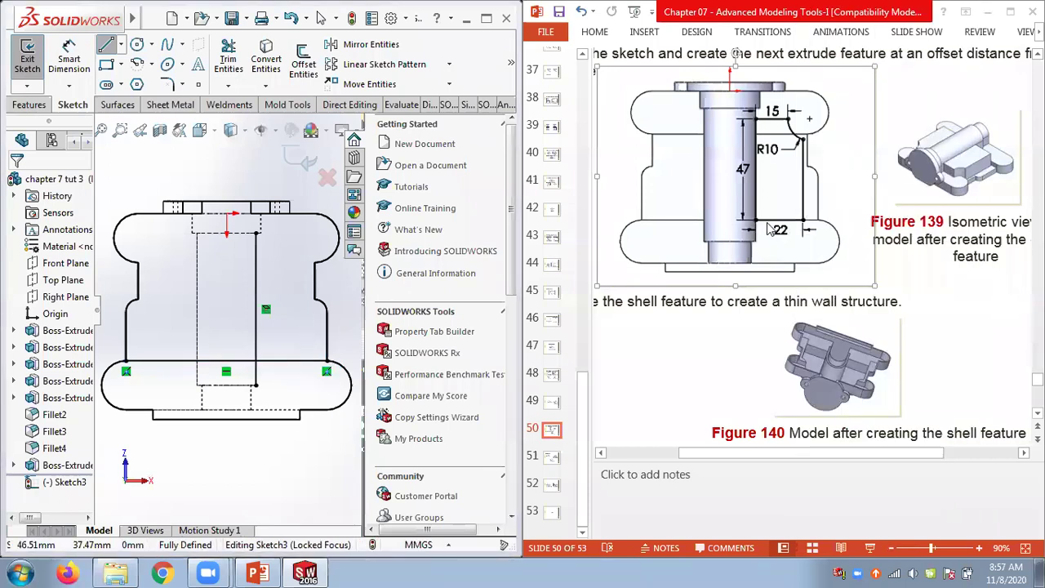
pyautogui.press('Escape')
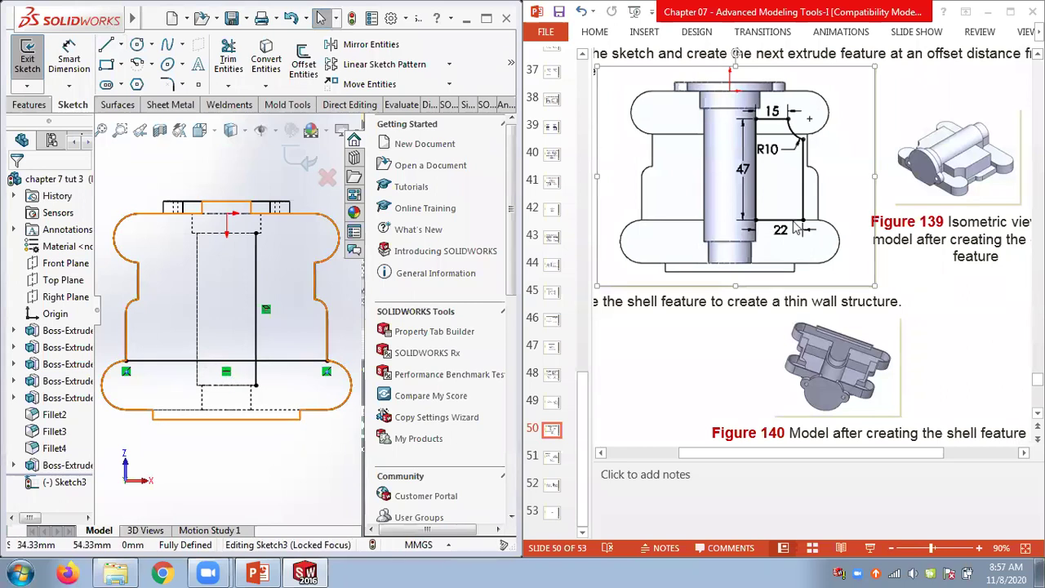
# - Draw a vertical line rising from the horizontal line near the right side
pyautogui.click(107, 45)
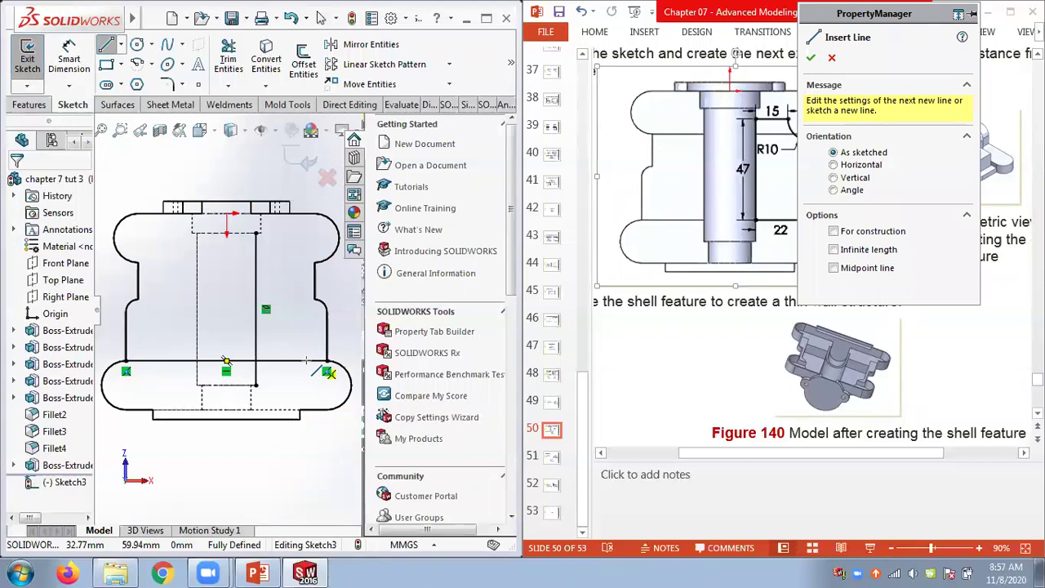
pyautogui.click(307, 362)
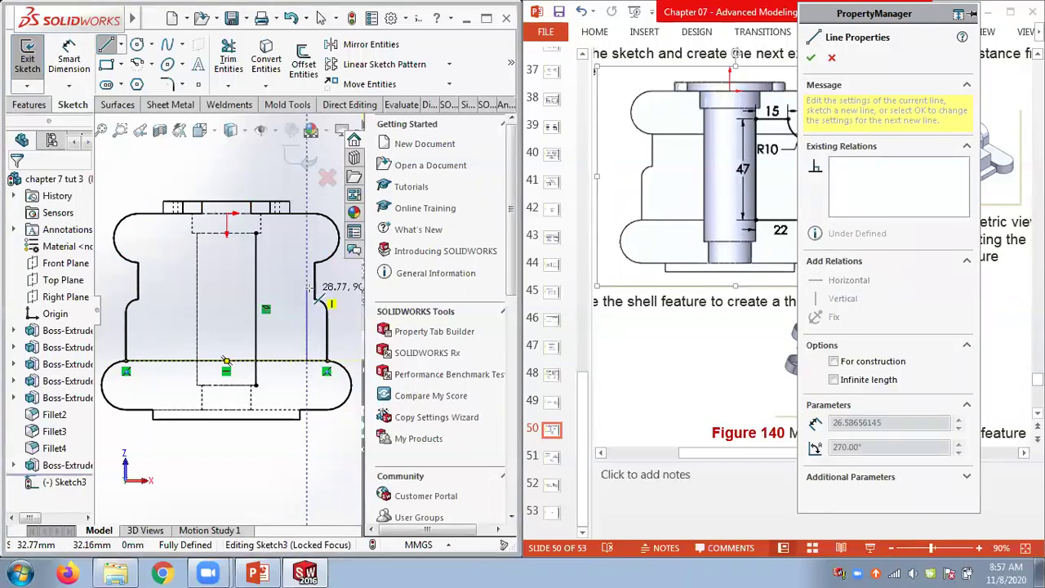
pyautogui.click(309, 255)
pyautogui.click(679, 198)
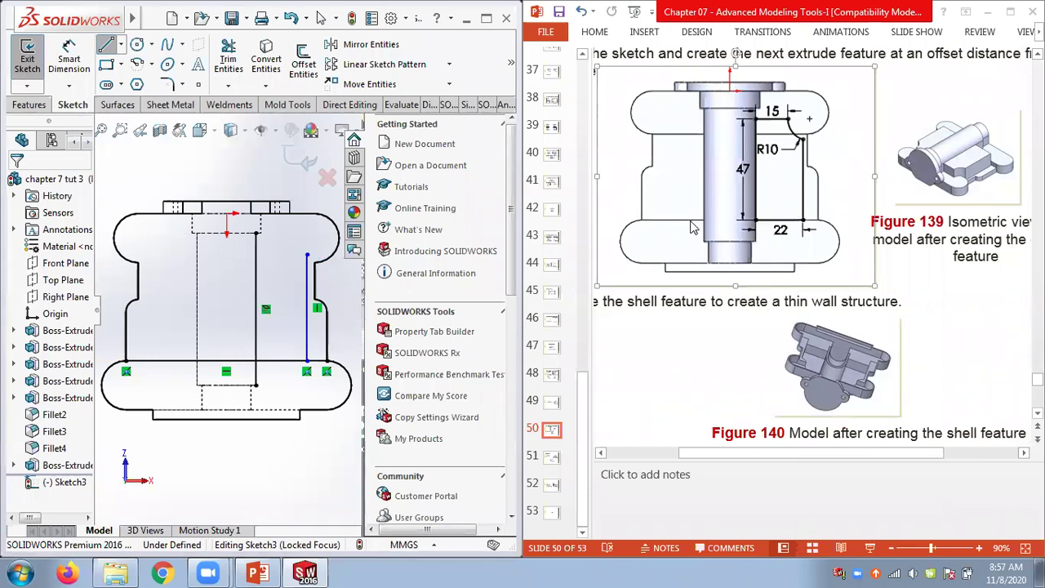
pyautogui.click(68, 59)
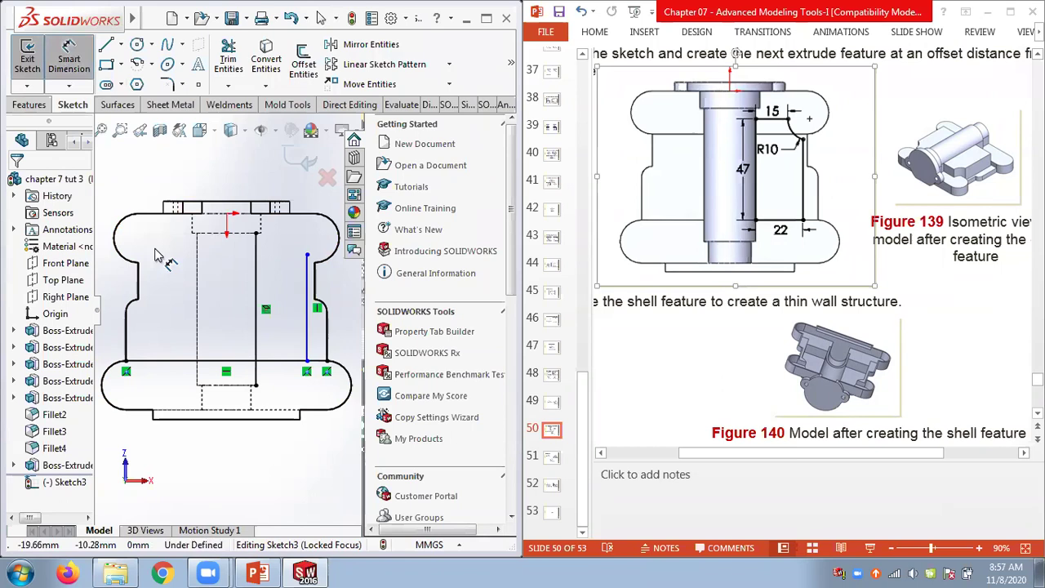
# - Dimension the gap between the two vertical lines as 22 mm
pyautogui.click(255, 343)
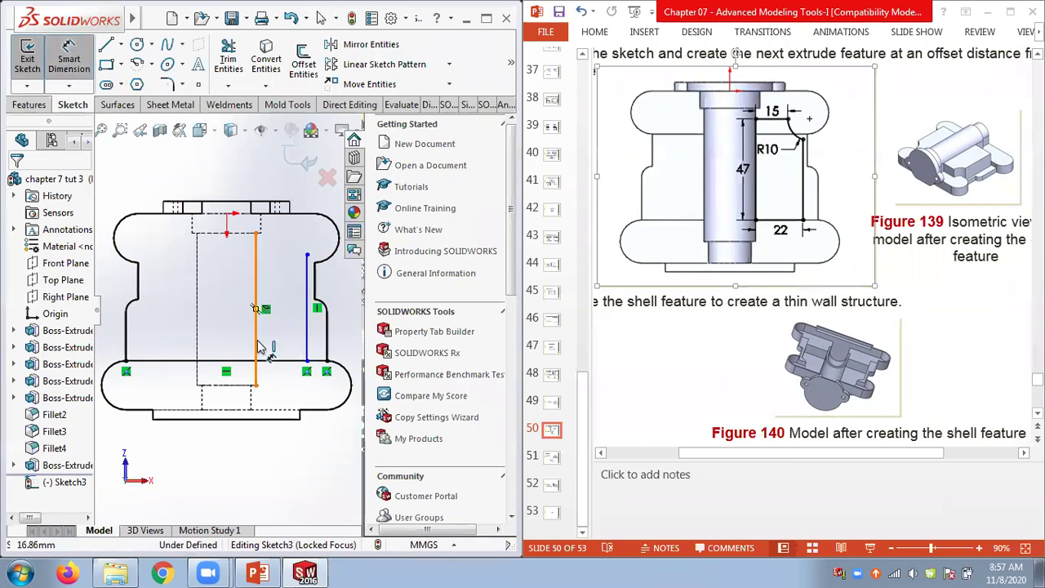
pyautogui.click(306, 342)
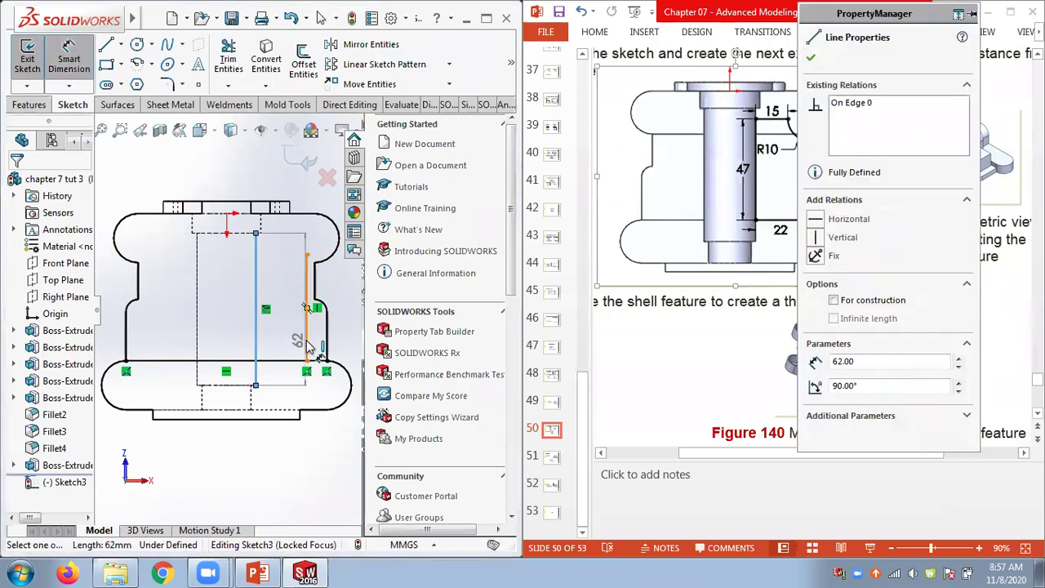
pyautogui.click(286, 390)
pyautogui.write('22')
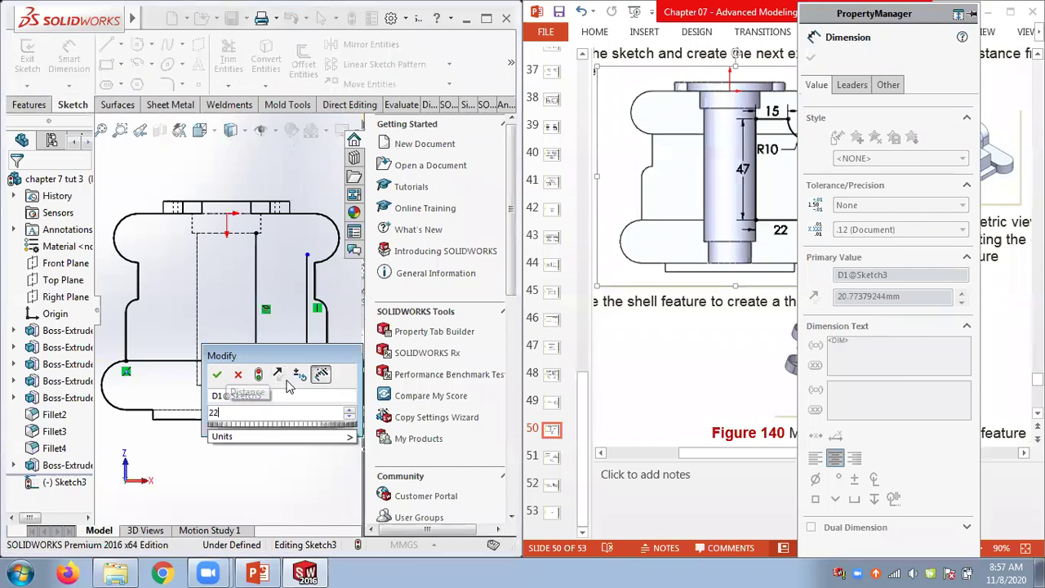
pyautogui.press('Return')
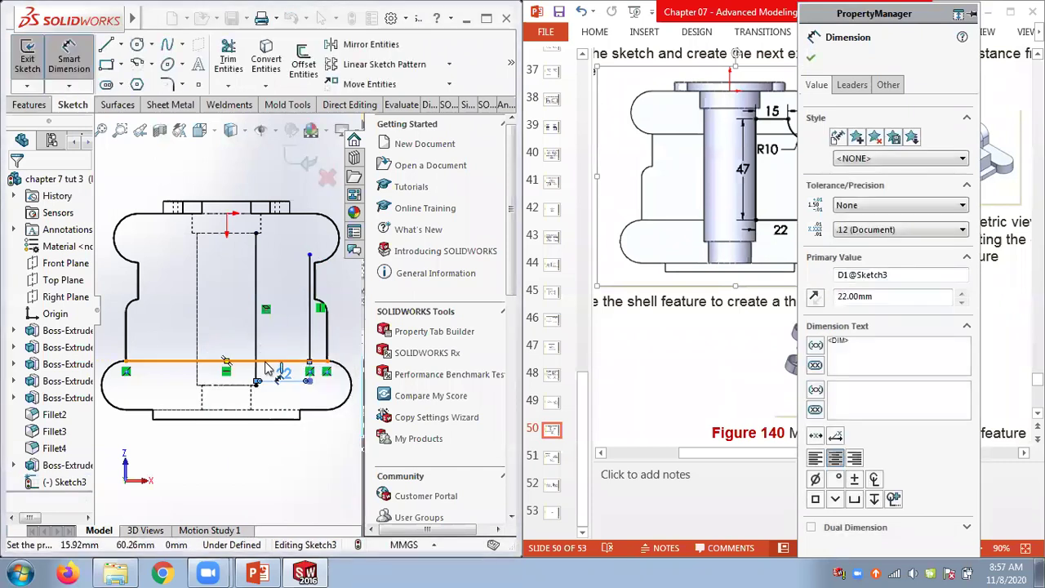
# - Discard the redundant 52 mm dimension and drag the middle line's top endpoint lower
pyautogui.click(253, 234)
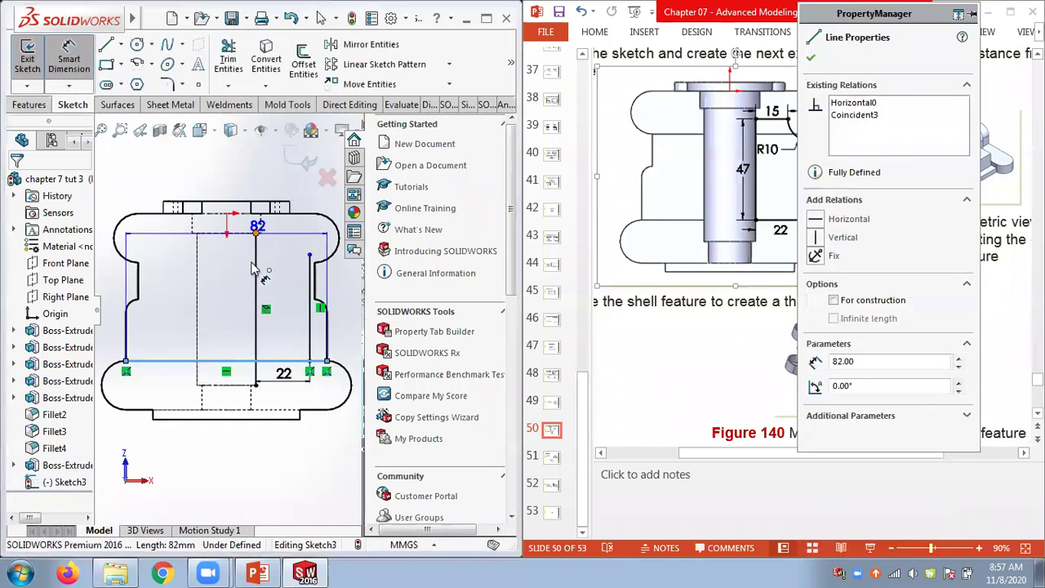
pyautogui.click(248, 359)
pyautogui.click(239, 302)
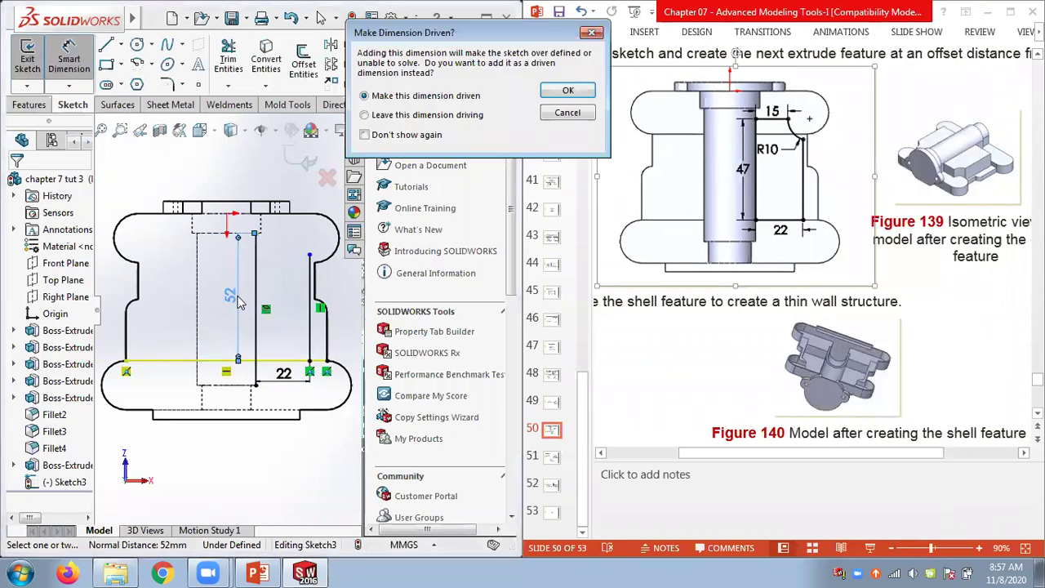
pyautogui.click(567, 112)
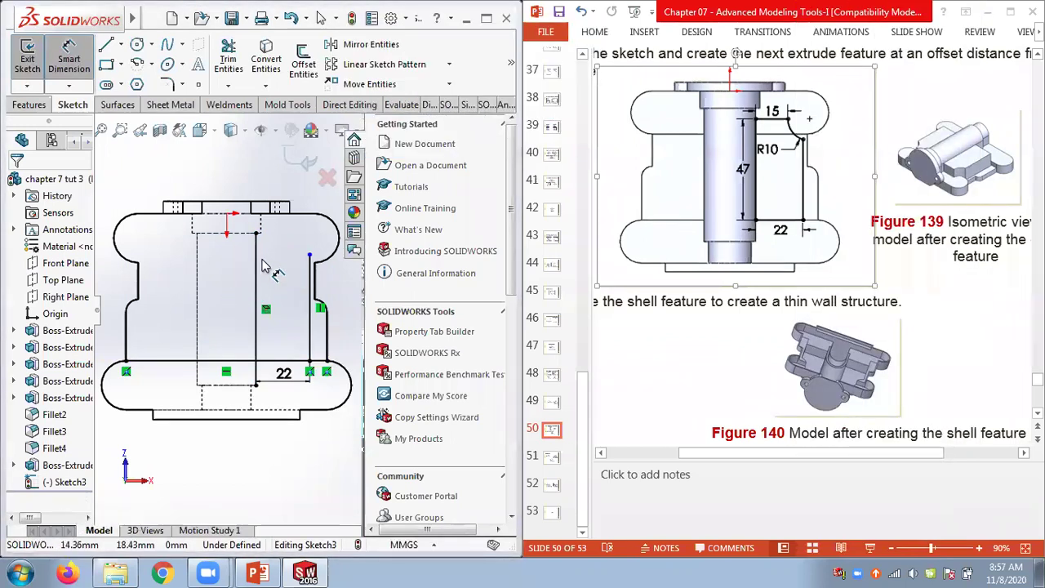
pyautogui.press('Escape')
pyautogui.click(255, 234)
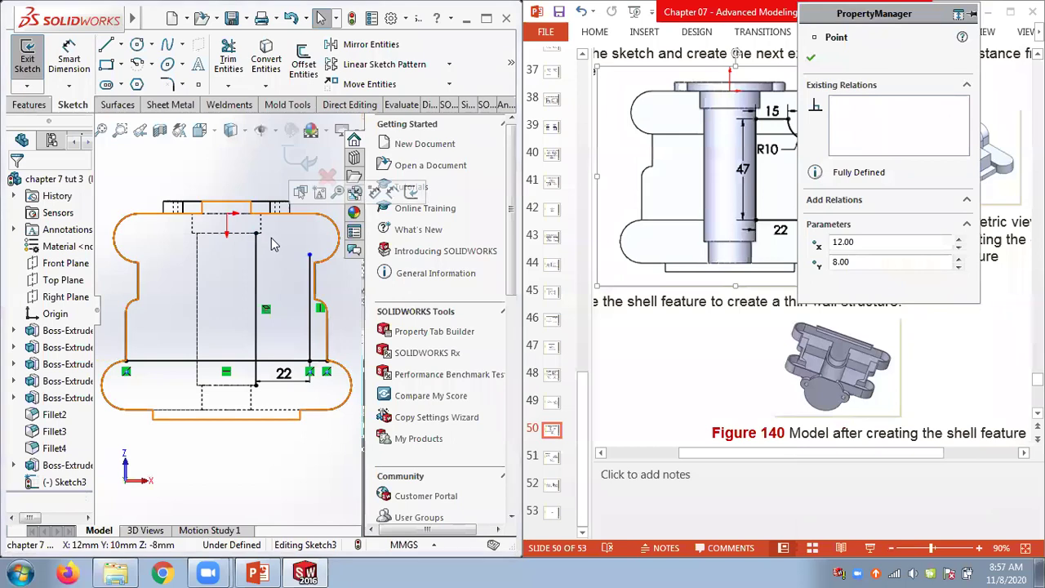
pyautogui.press('Escape')
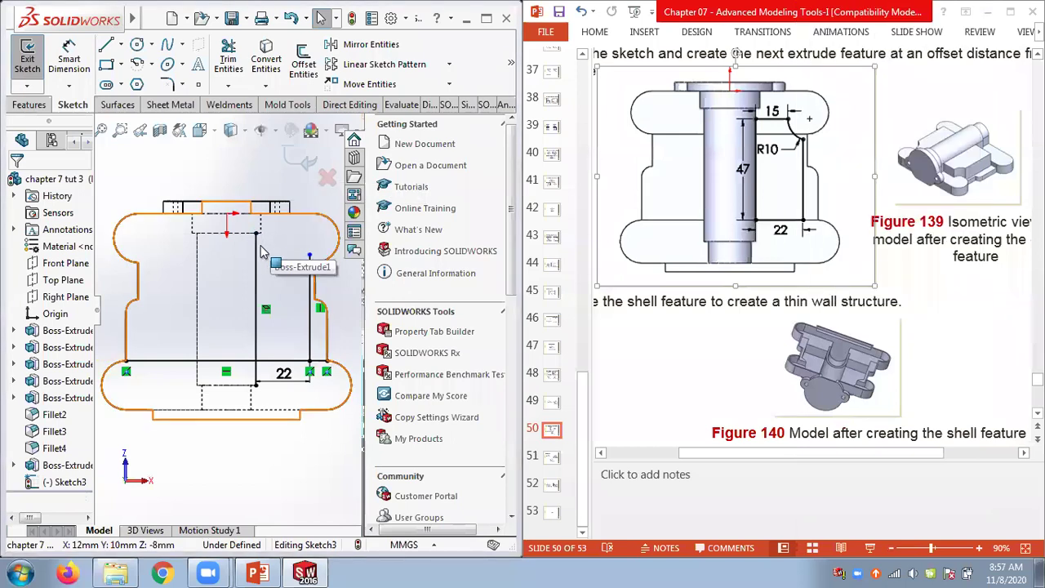
pyautogui.moveTo(258, 241); pyautogui.dragTo(255, 255)
pyautogui.press('Escape')
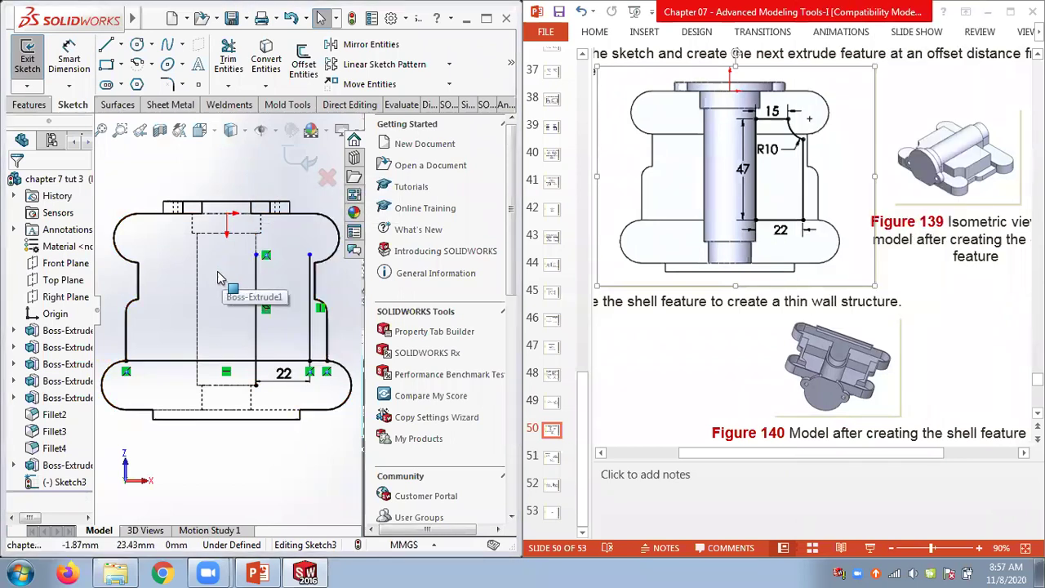
# - Try dimensioning the short bottom line, then exit Smart Dimension
pyautogui.click(65, 69)
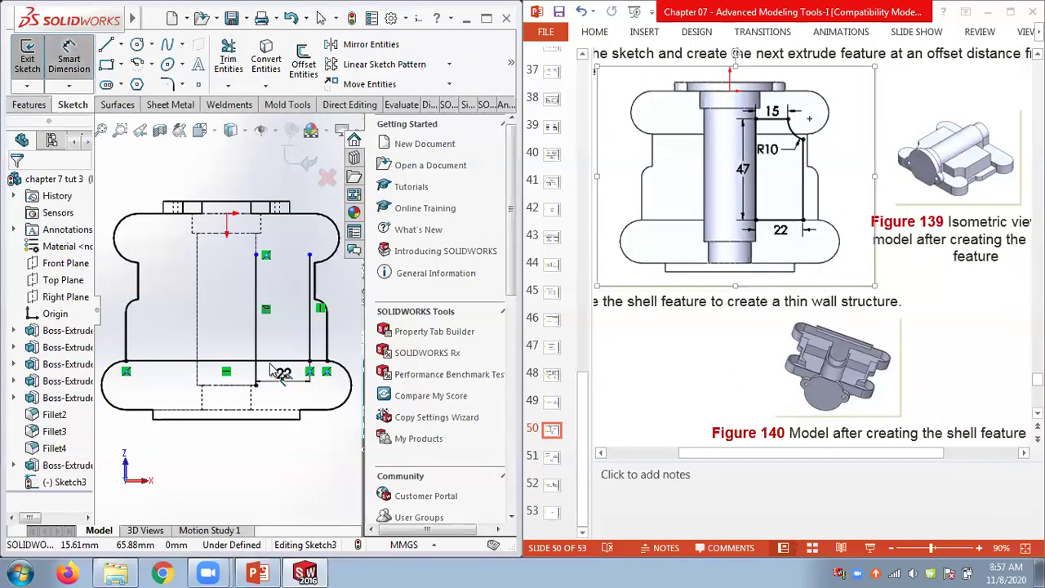
pyautogui.click(275, 369)
pyautogui.click(282, 372)
pyautogui.press('Escape')
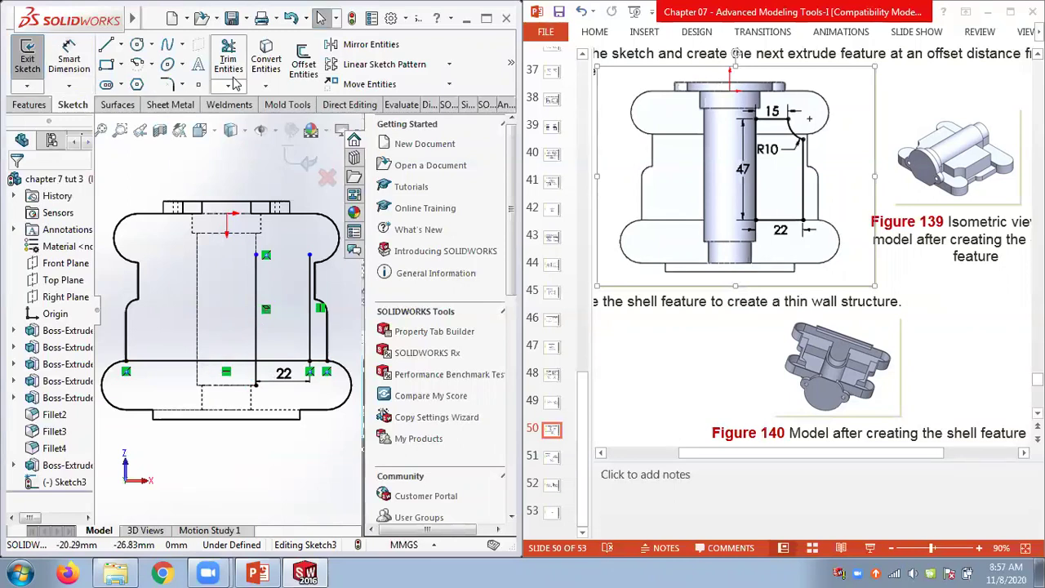
# - Trim away the short stray bottom segment with Trim Entities
pyautogui.click(228, 86)
pyautogui.click(236, 111)
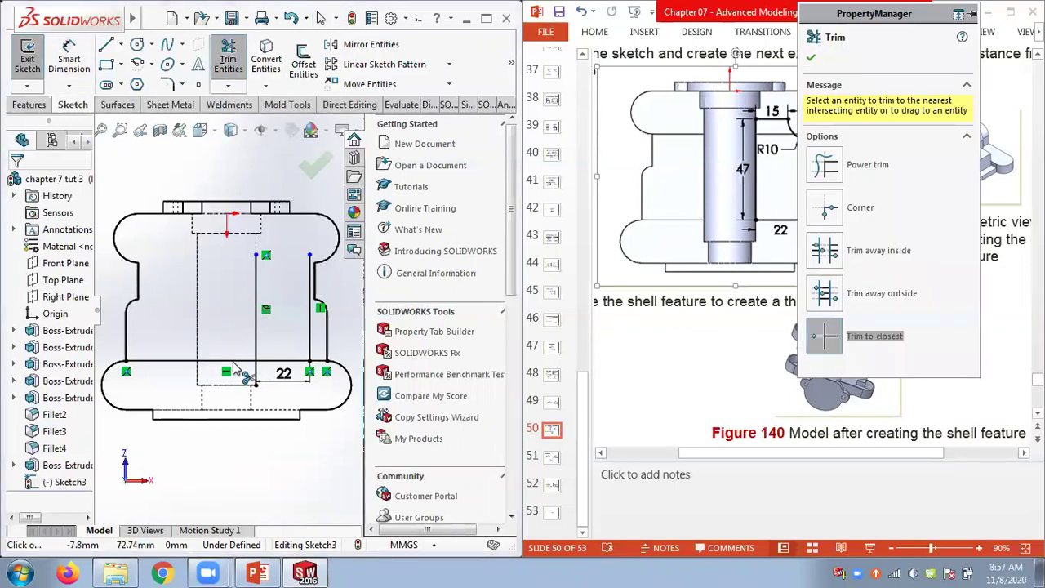
pyautogui.click(260, 379)
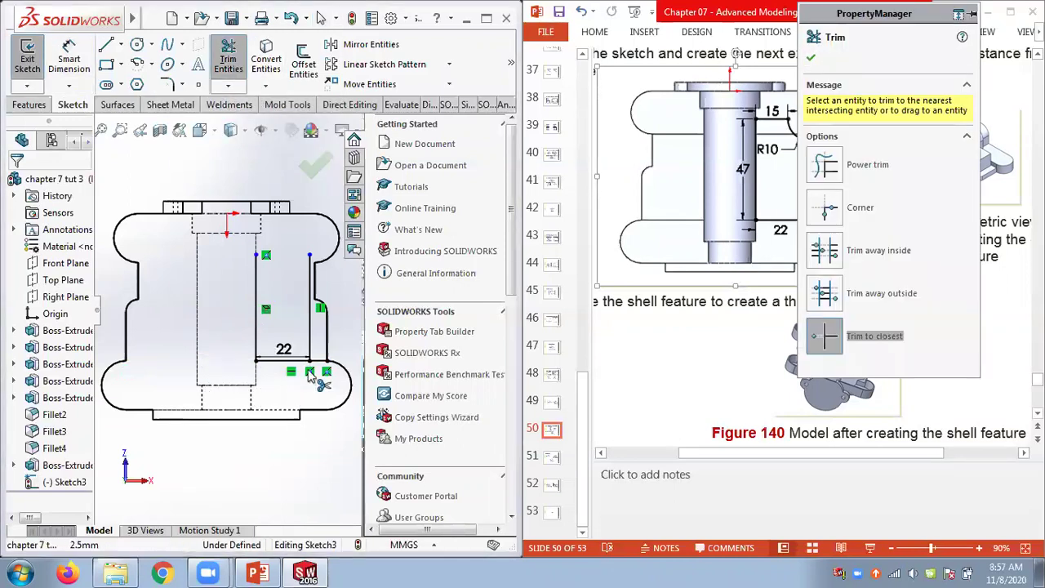
# - Dimension the inner vertical line to 47 mm
pyautogui.click(68, 60)
pyautogui.click(256, 286)
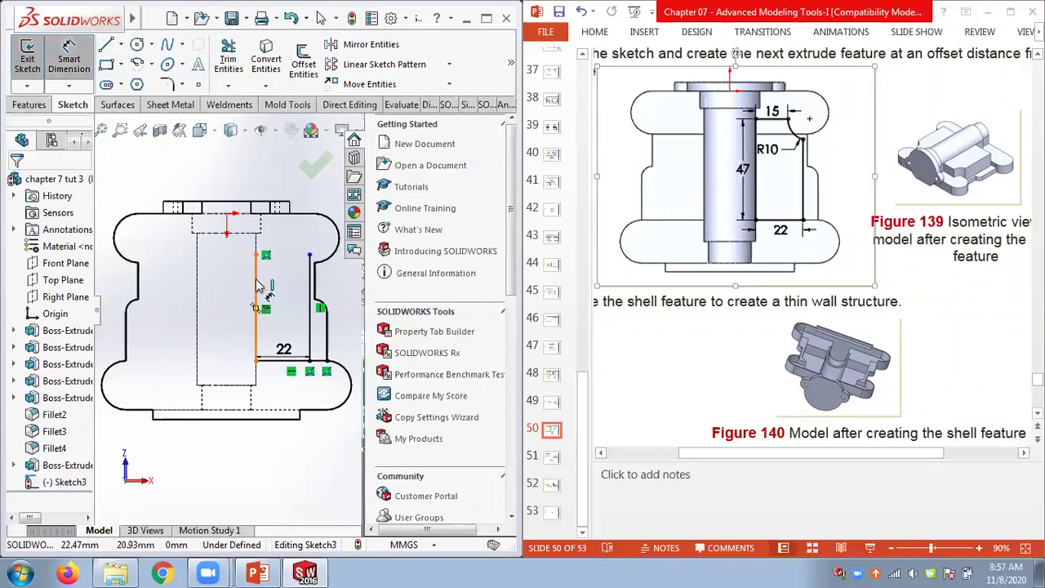
pyautogui.click(237, 307)
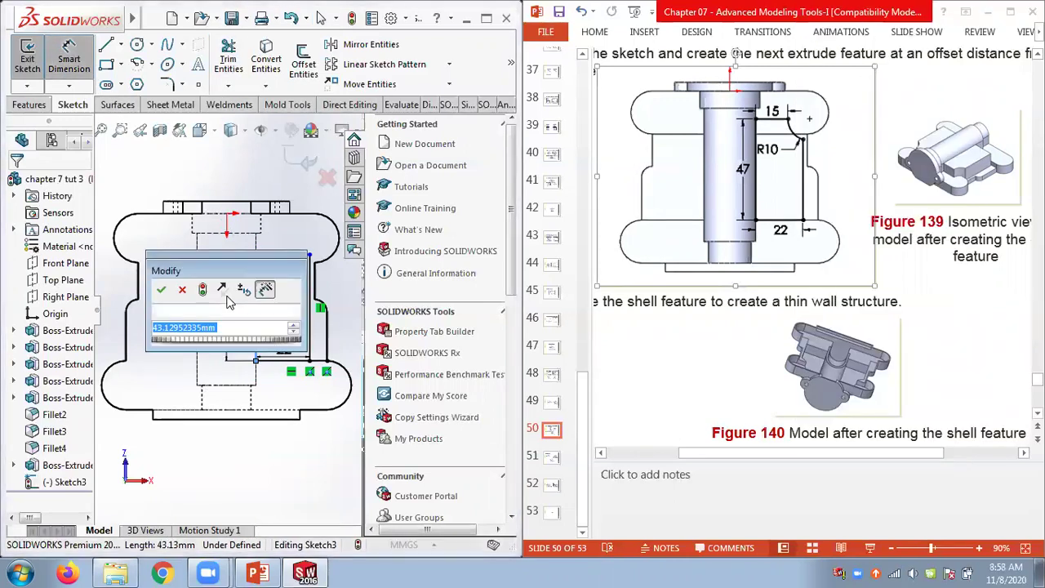
pyautogui.write('47')
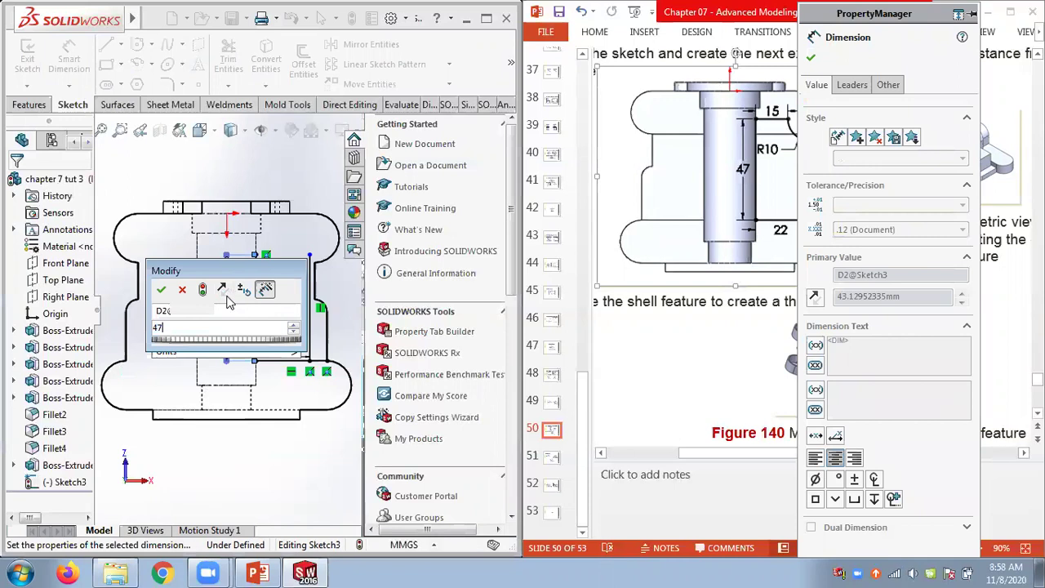
pyautogui.press('Return')
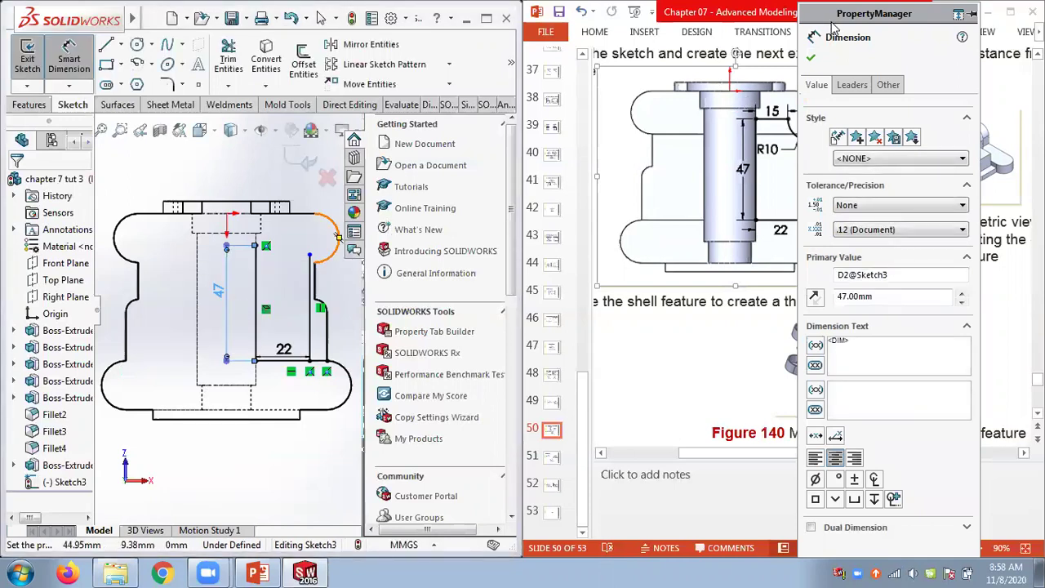
pyautogui.moveTo(833, 26); pyautogui.dragTo(898, 43)
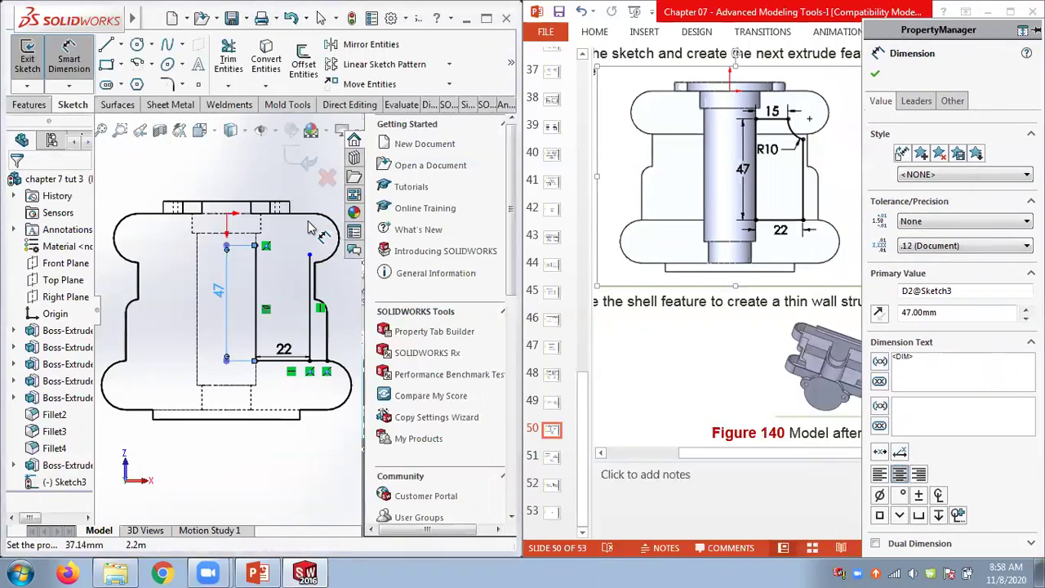
pyautogui.press('Escape')
pyautogui.press('Escape')
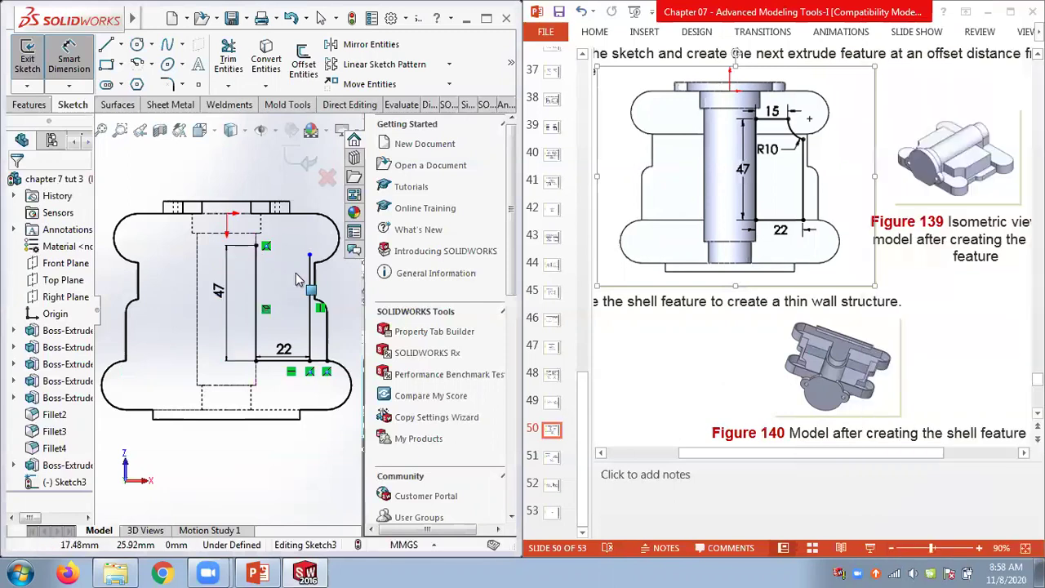
# - Draw a horizontal line at the top of the 47 line and dimension it 15 mm
pyautogui.press('l')
pyautogui.click(255, 245)
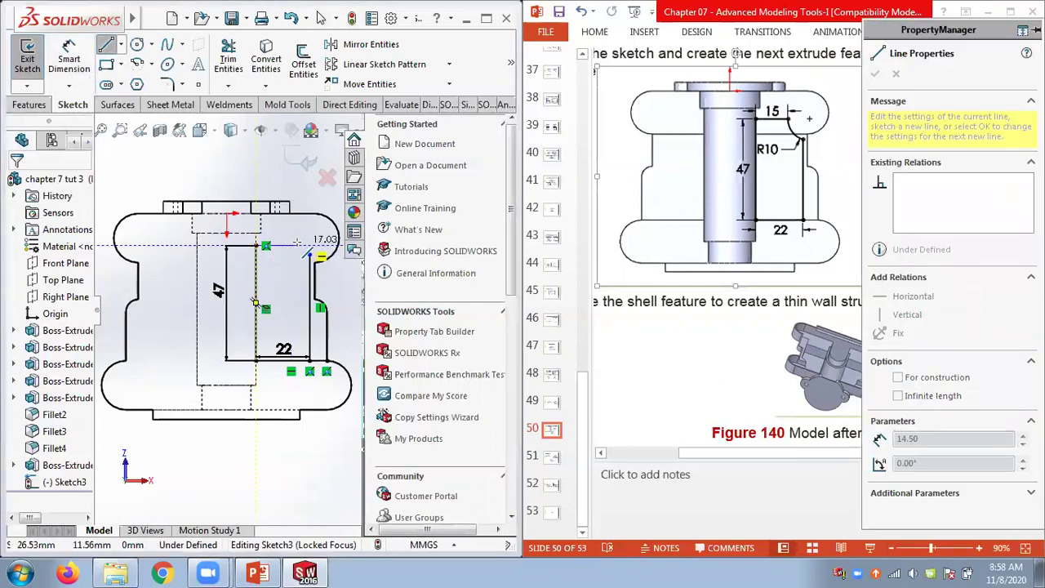
pyautogui.click(291, 245)
pyautogui.press('Escape')
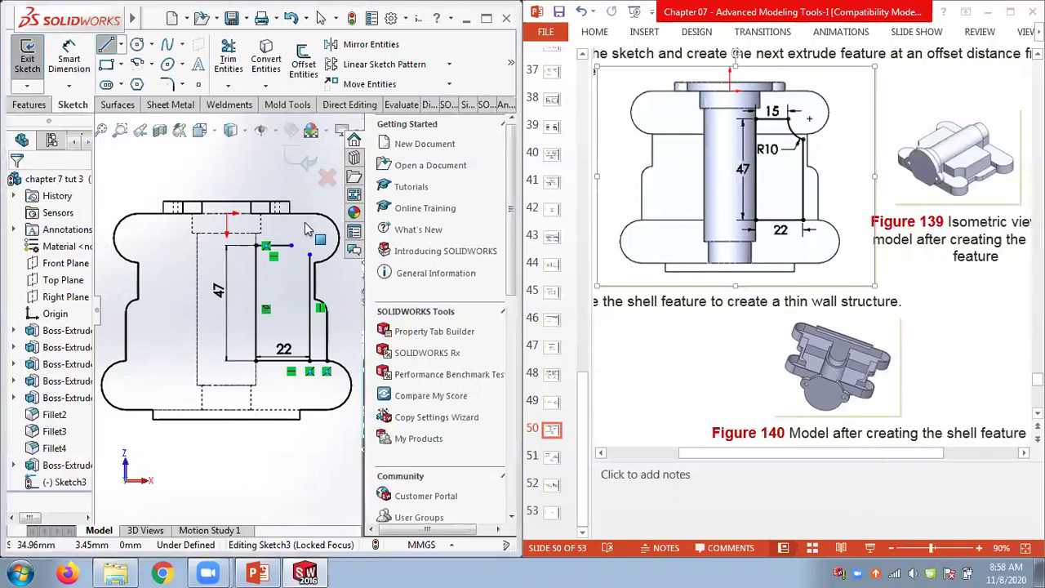
pyautogui.press('d')
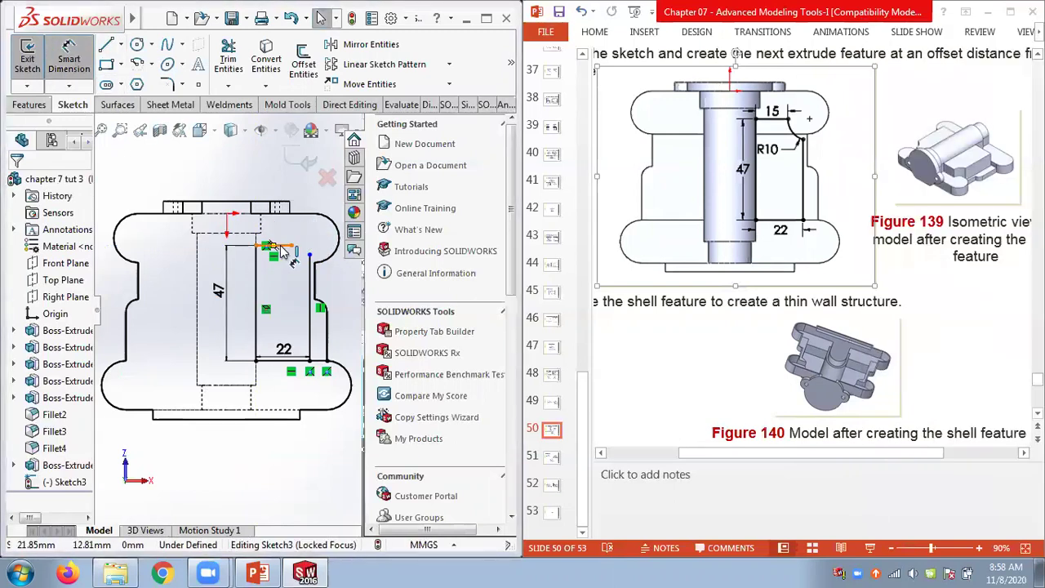
pyautogui.click(277, 247)
pyautogui.click(276, 238)
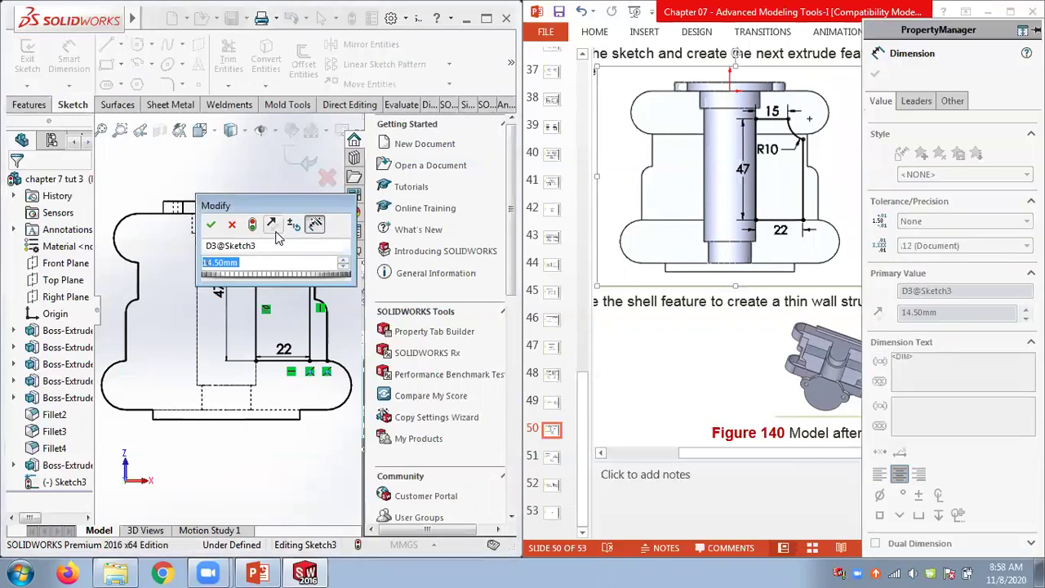
pyautogui.write('15')
pyautogui.press('Return')
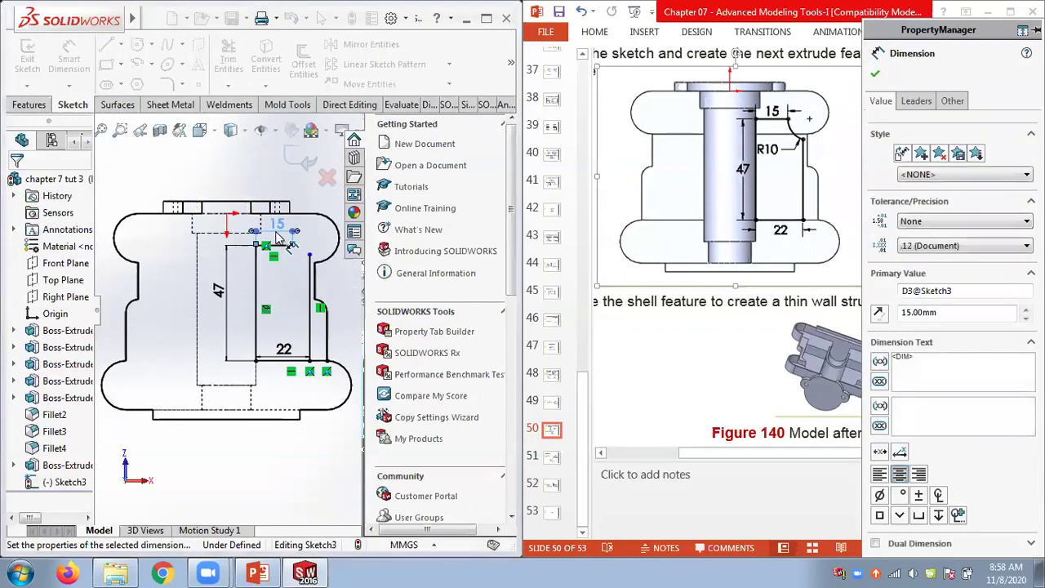
pyautogui.press('Escape')
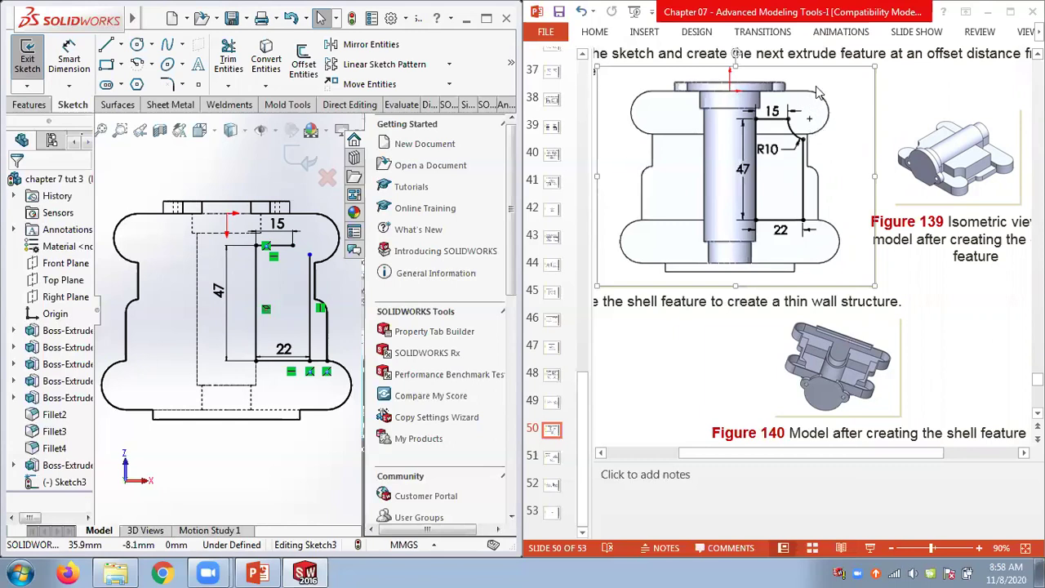
# - Draw a 3 Point Arc at the end of the 15 mm line
pyautogui.click(151, 66)
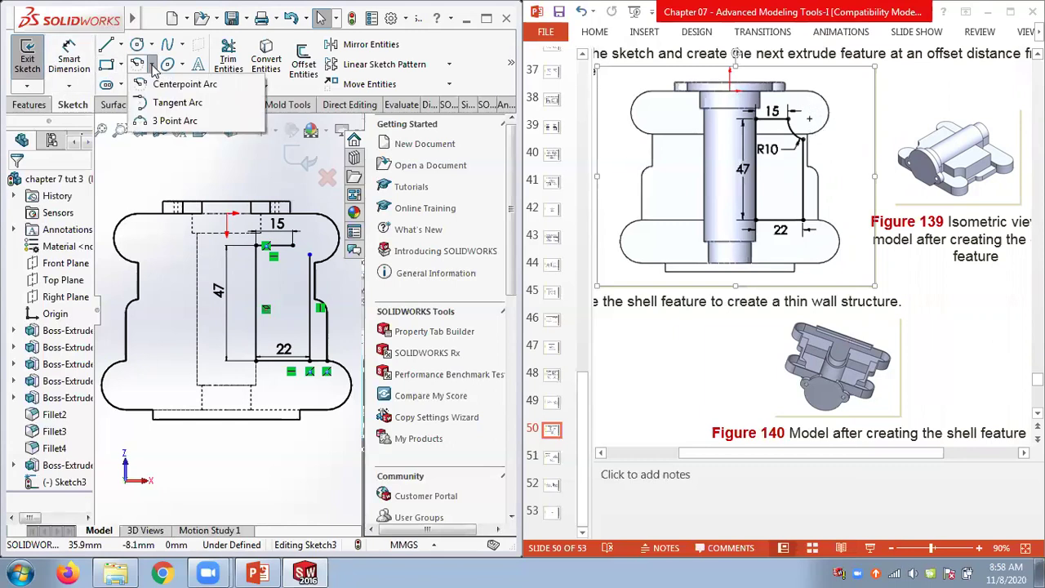
pyautogui.click(181, 121)
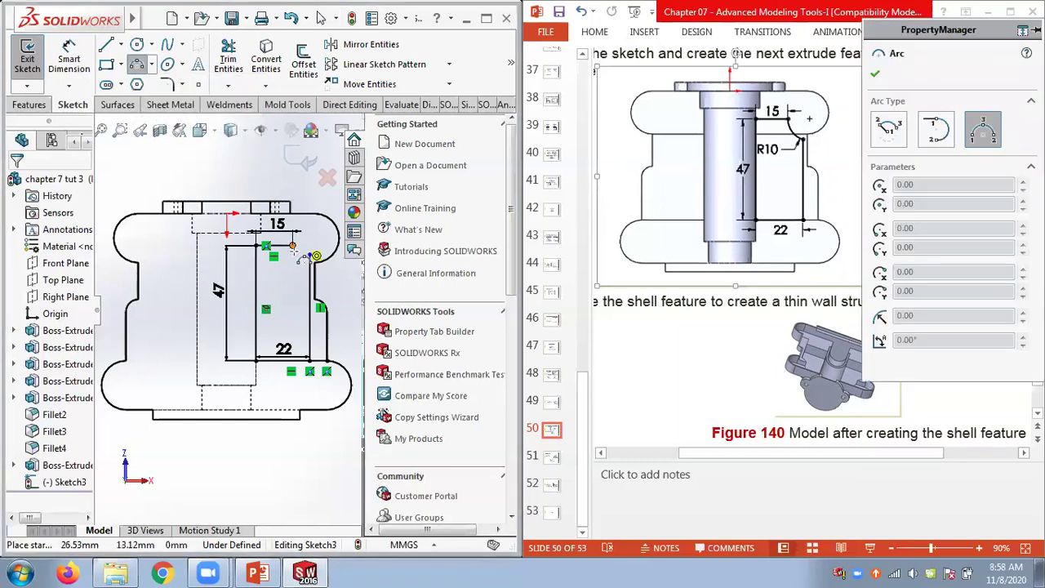
pyautogui.click(308, 254)
pyautogui.click(293, 246)
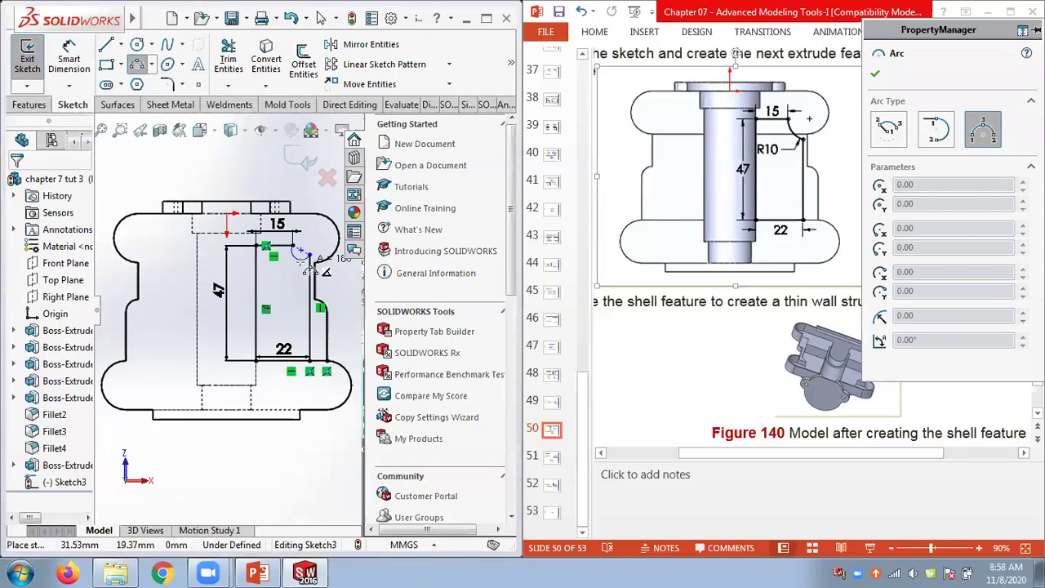
pyautogui.click(300, 269)
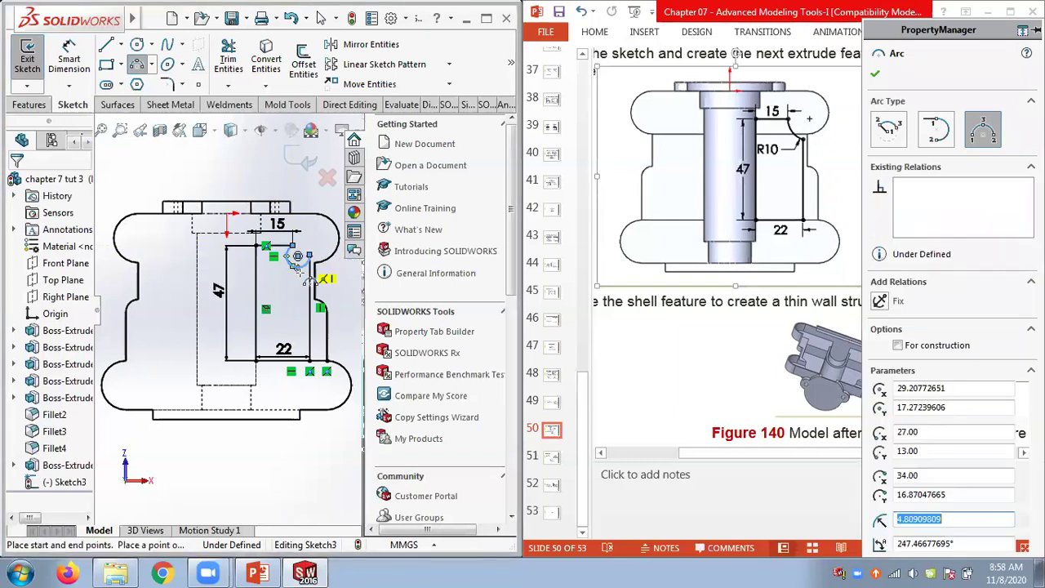
# - Dimension the arc's radius to R10
pyautogui.click(69, 61)
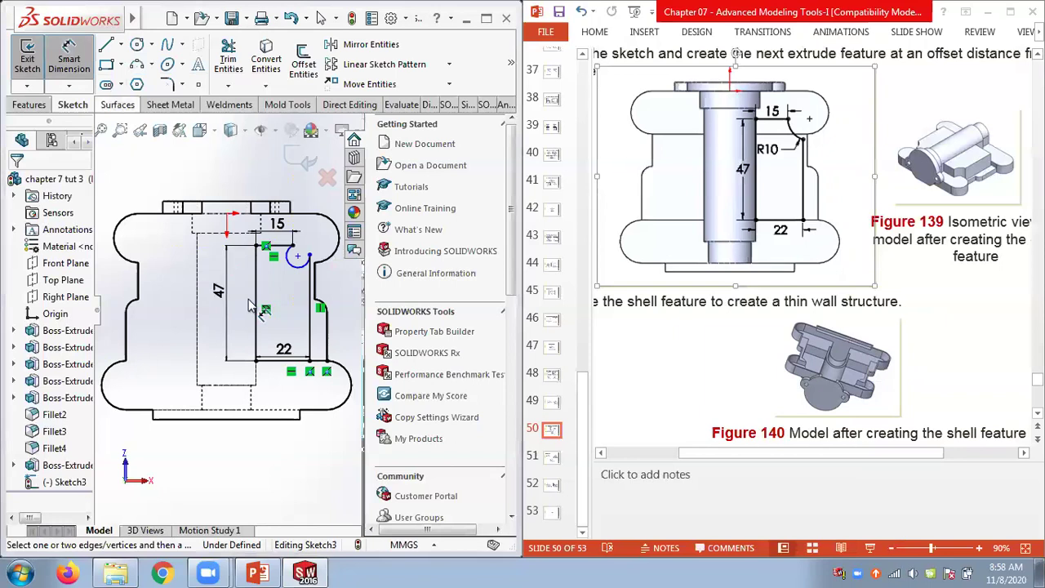
pyautogui.scroll(-3, 331, 290)
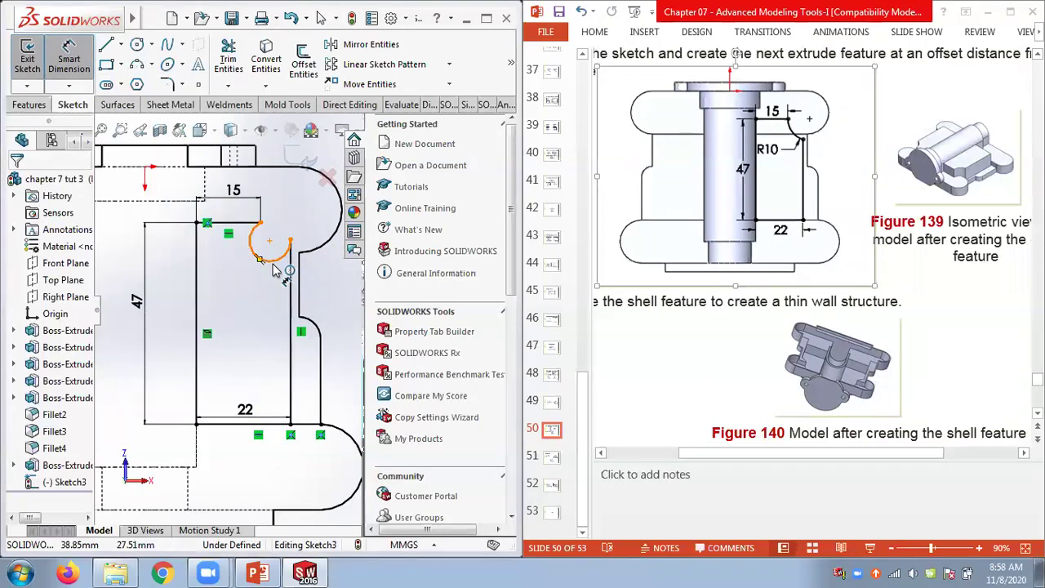
pyautogui.click(253, 287)
pyautogui.doubleClick(239, 282)
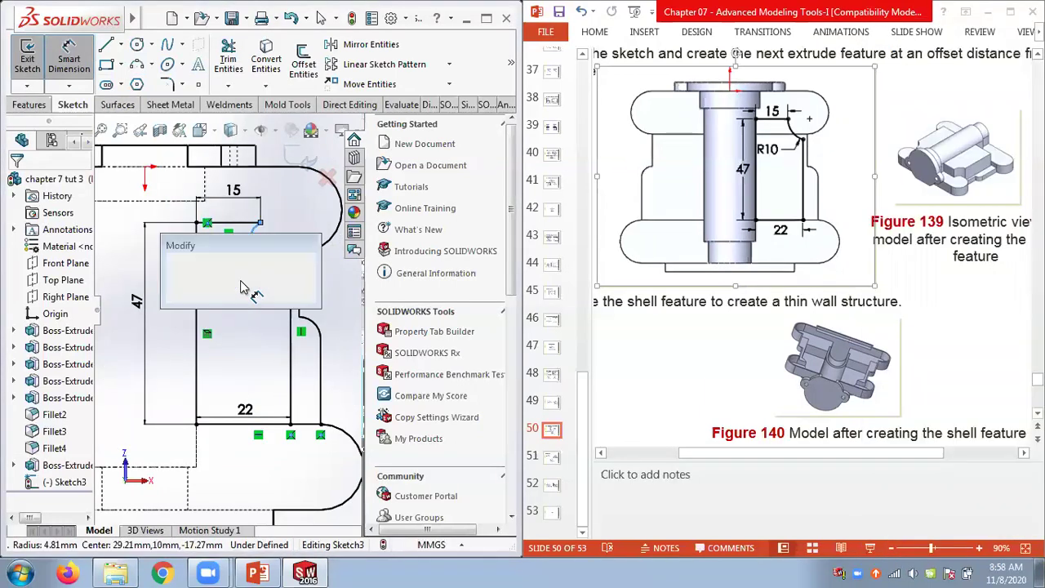
pyautogui.write('10')
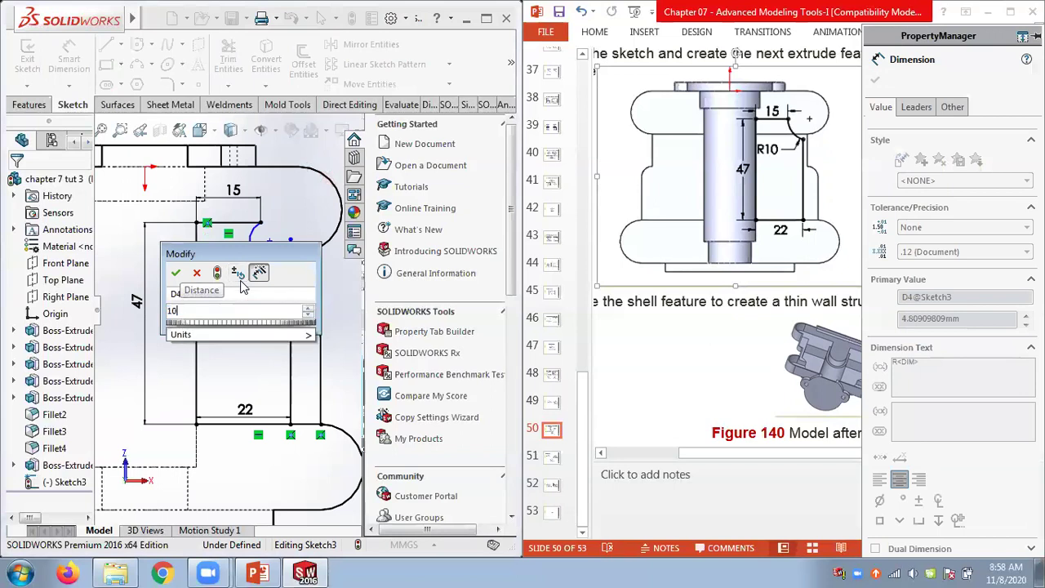
pyautogui.press('Return')
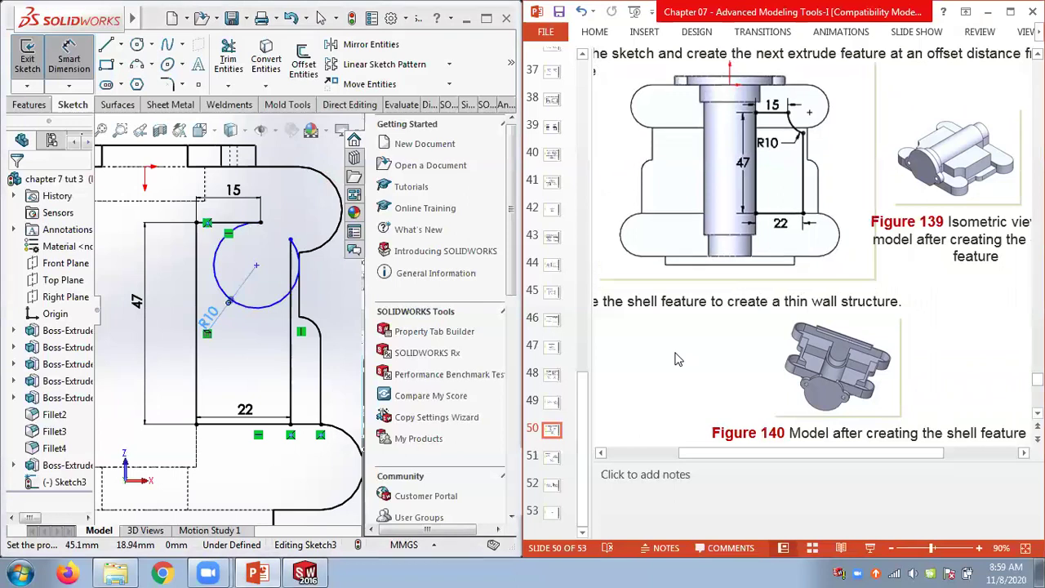
# - Scroll the slides back to slide 44 to show Figure 126 and Figure 127
pyautogui.scroll(4, 676, 360)
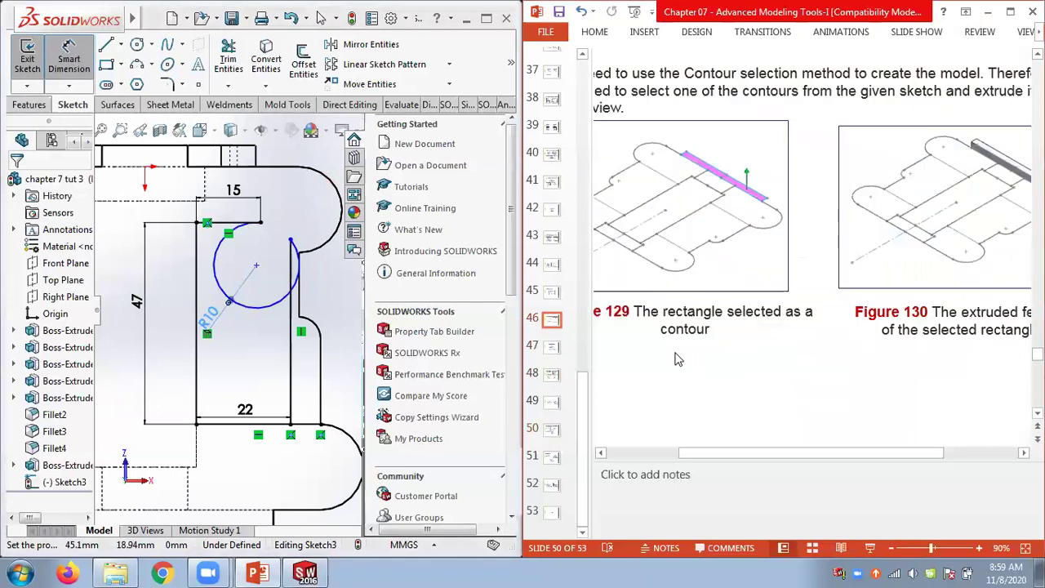
pyautogui.scroll(2, 674, 356)
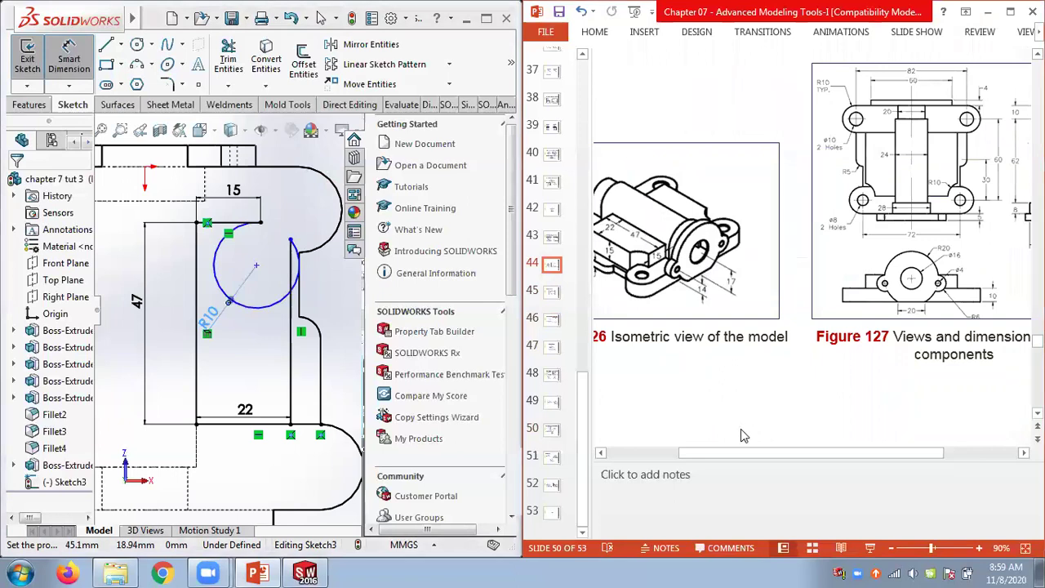
pyautogui.hscroll(-2, 740, 429)
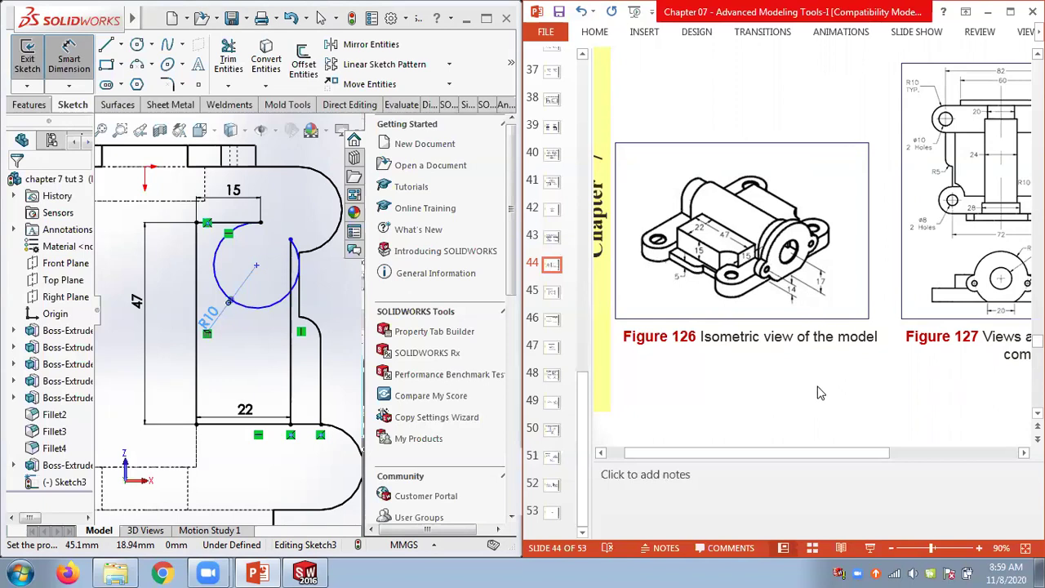
pyautogui.moveTo(788, 452); pyautogui.dragTo(863, 452)
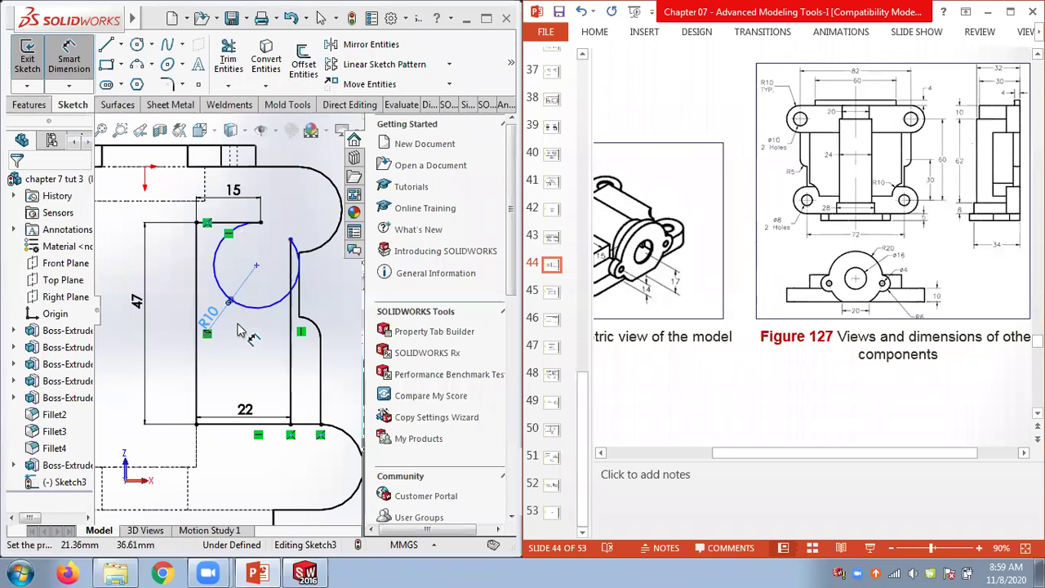
# - Draw a horizontal centerline from the 15 mm line's end and a short vertical one near the top-right arc
pyautogui.click(258, 262)
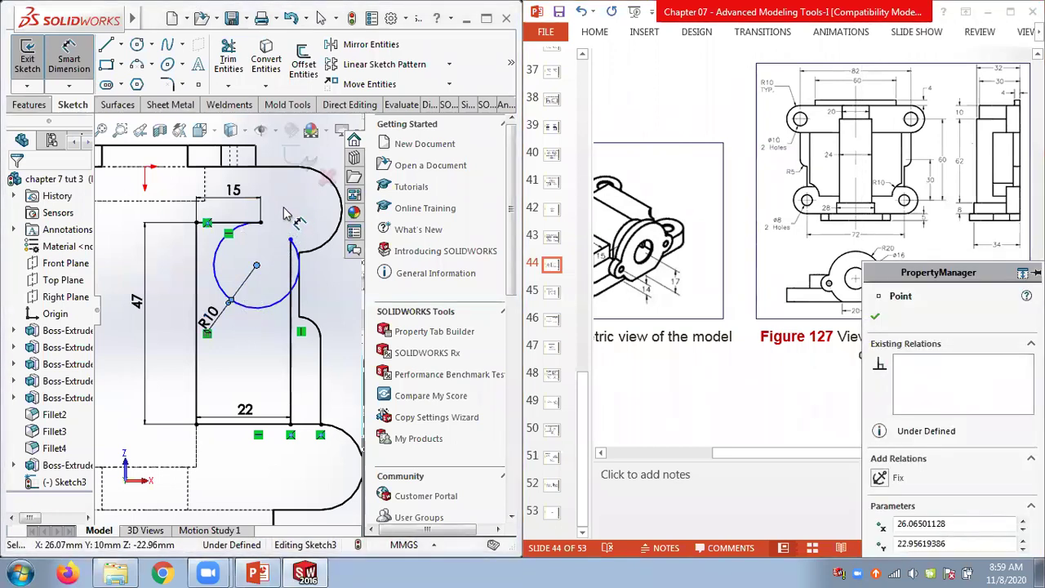
pyautogui.click(290, 214)
pyautogui.click(121, 47)
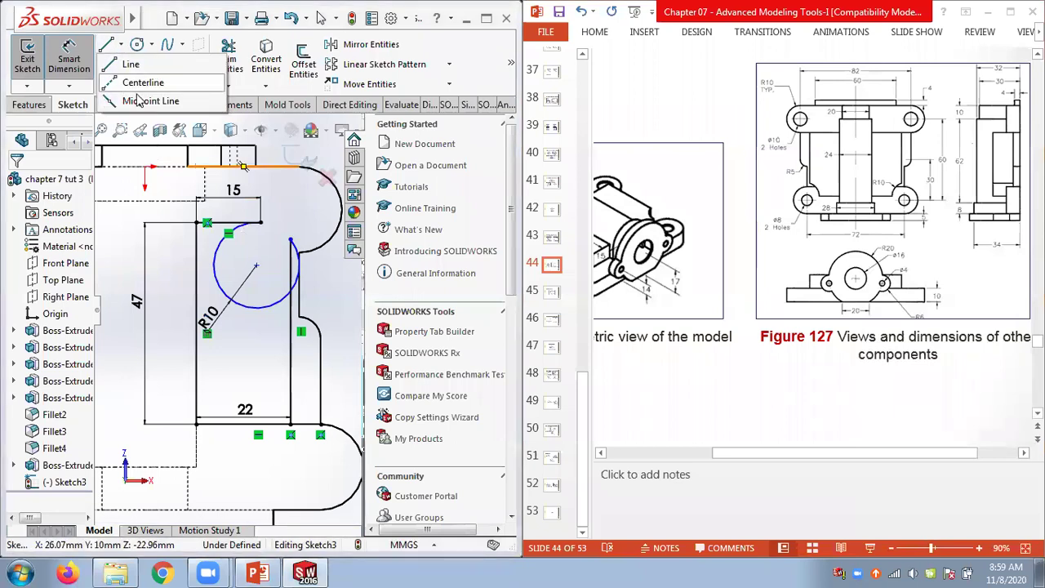
pyautogui.click(146, 82)
pyautogui.click(260, 222)
pyautogui.click(320, 222)
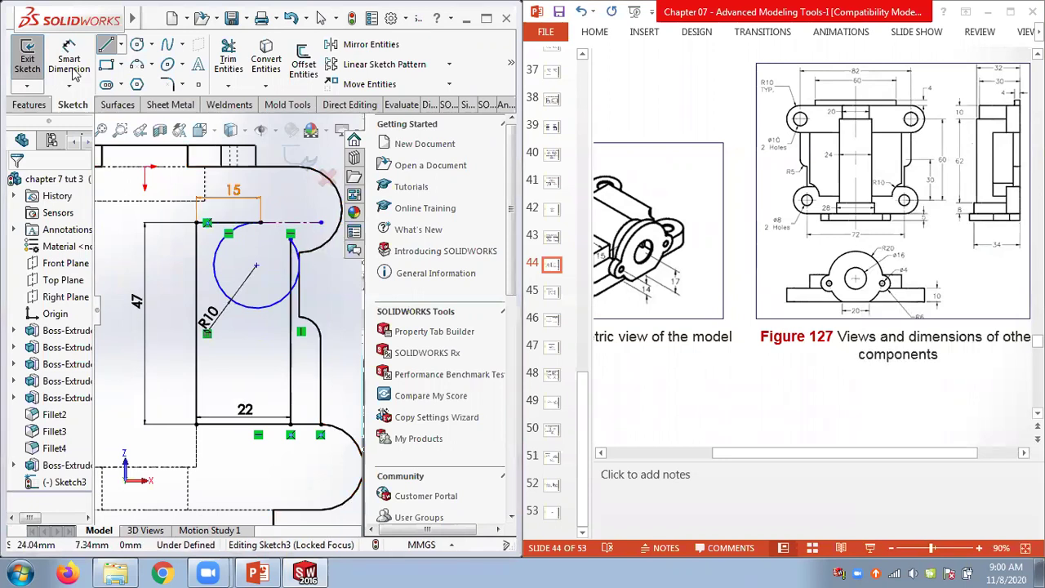
pyautogui.click(122, 46)
pyautogui.click(139, 83)
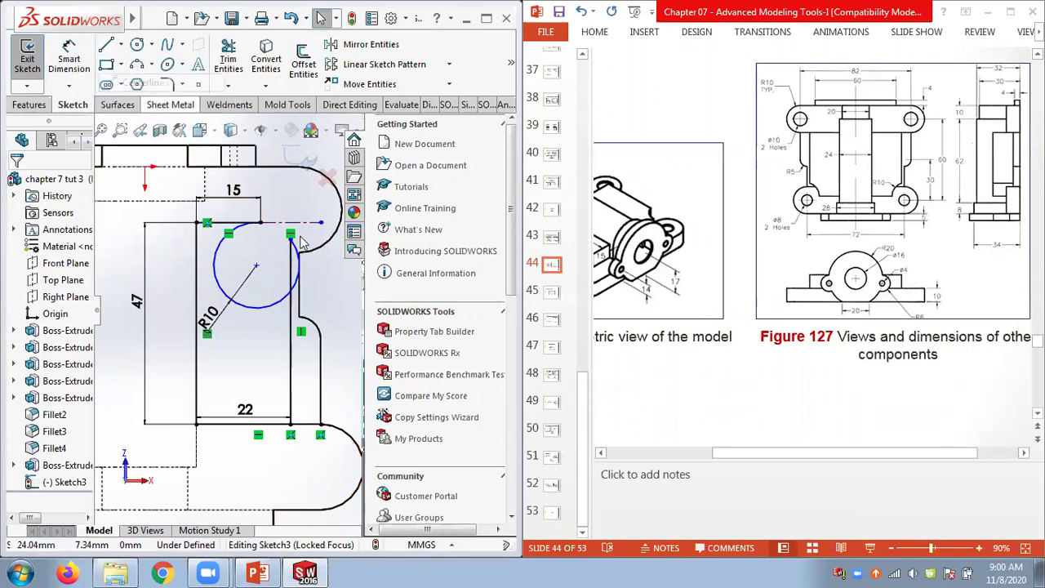
pyautogui.moveTo(290, 235); pyautogui.dragTo(291, 202)
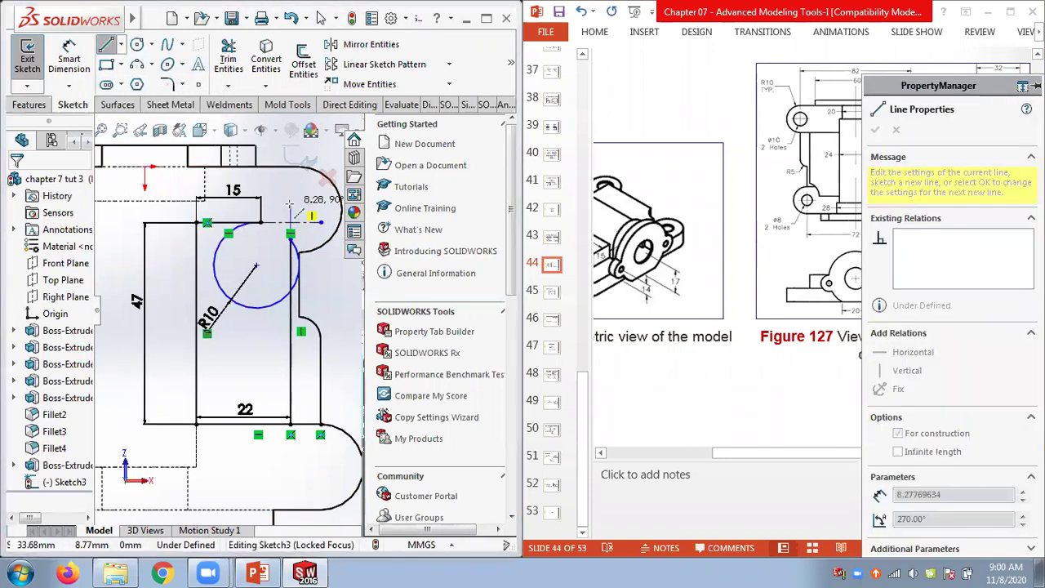
pyautogui.press('Escape')
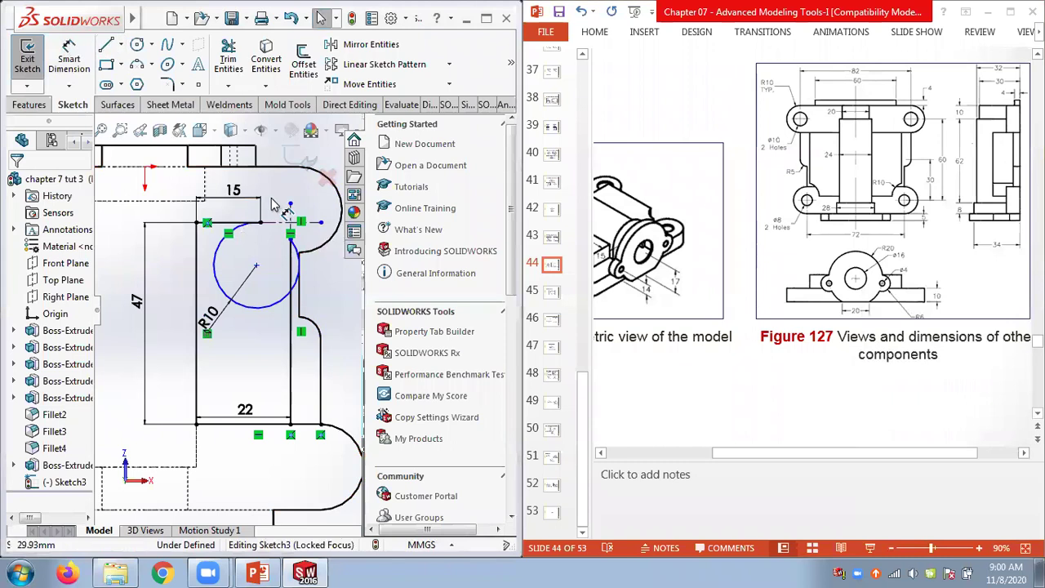
# - Try a Coincident relation between two sketch points, then undo it after it makes the sketch unsolvable
pyautogui.click(253, 263)
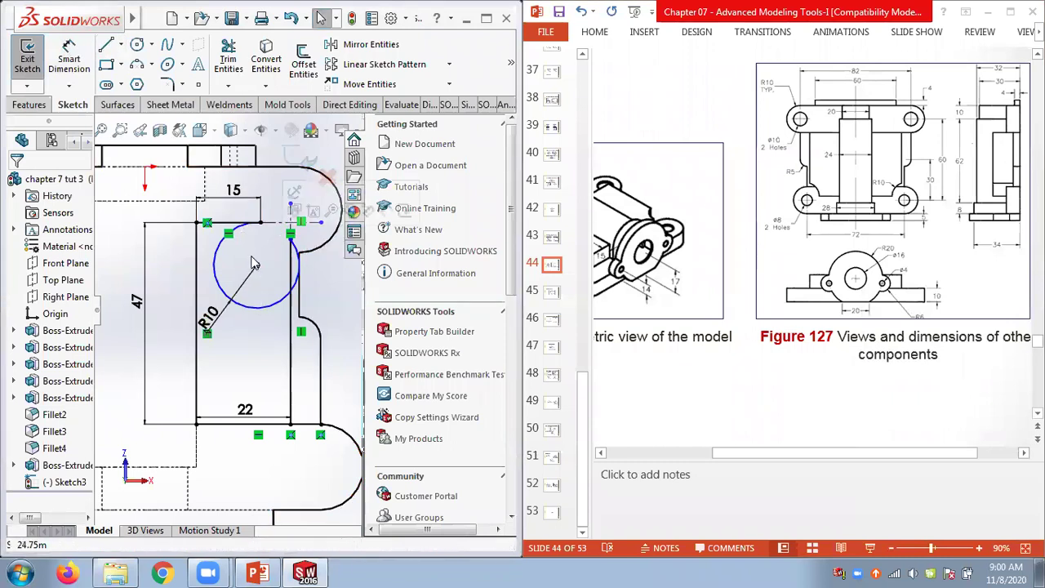
pyautogui.keyDown('ctrl'); pyautogui.click(290, 223); pyautogui.keyUp('ctrl')
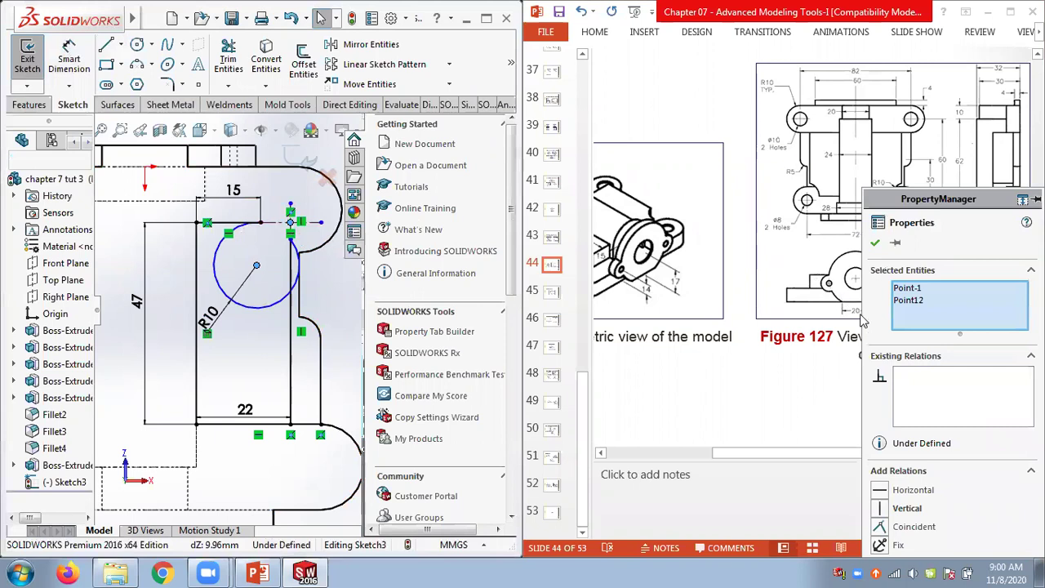
pyautogui.click(880, 526)
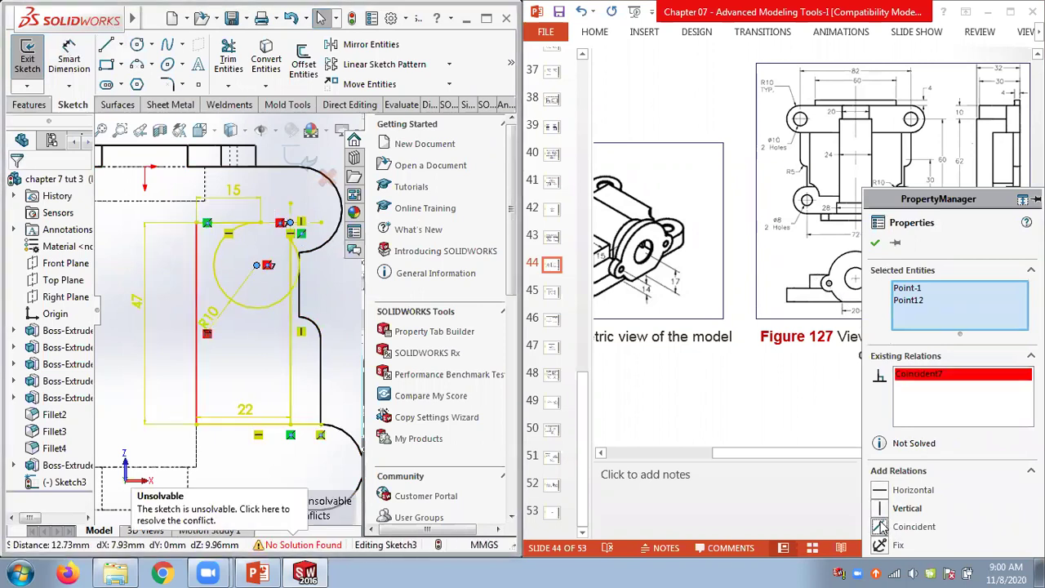
pyautogui.click(683, 229)
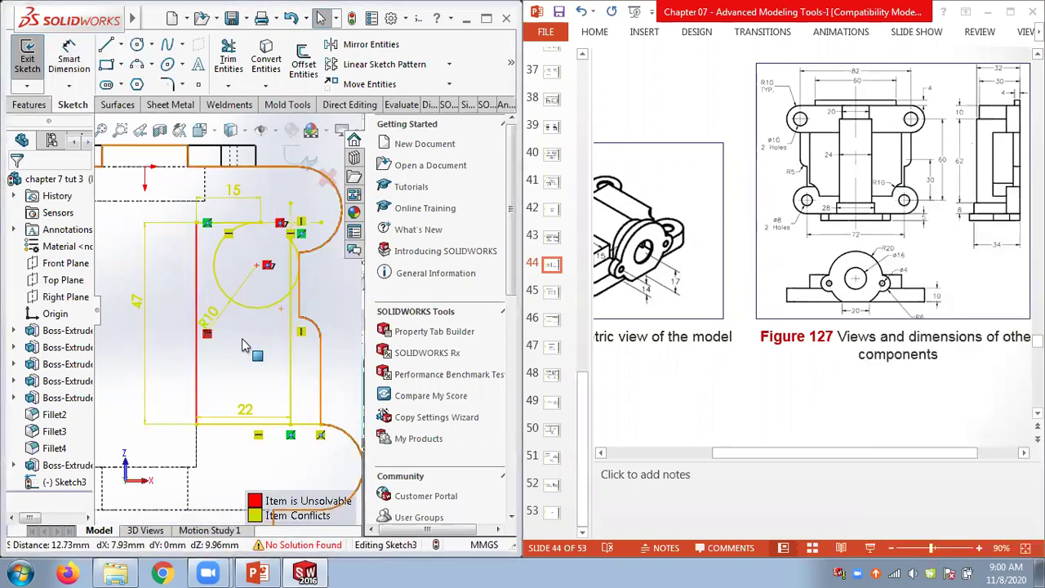
pyautogui.hotkey('ctrl', 'z')
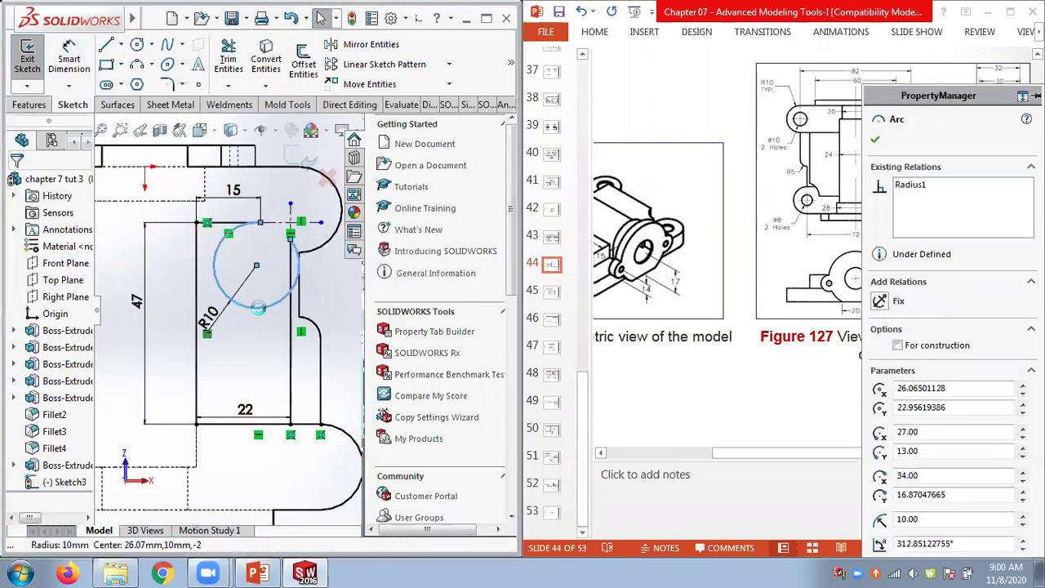
pyautogui.scroll(-5, 280, 234)
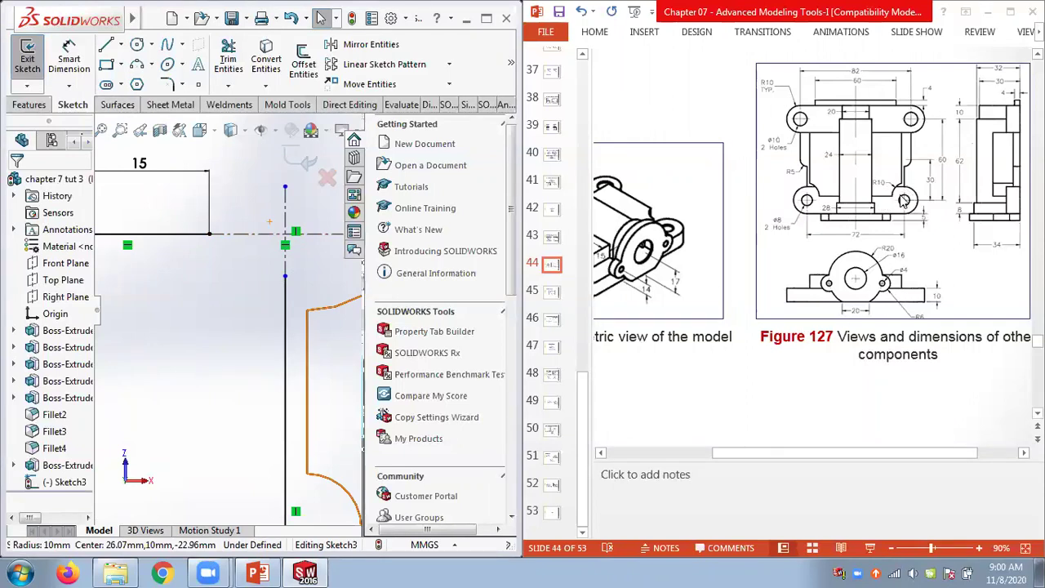
# - Sketch a 90° Centerpoint Arc from the 15 line's end down to the vertical line
pyautogui.click(151, 66)
pyautogui.click(176, 85)
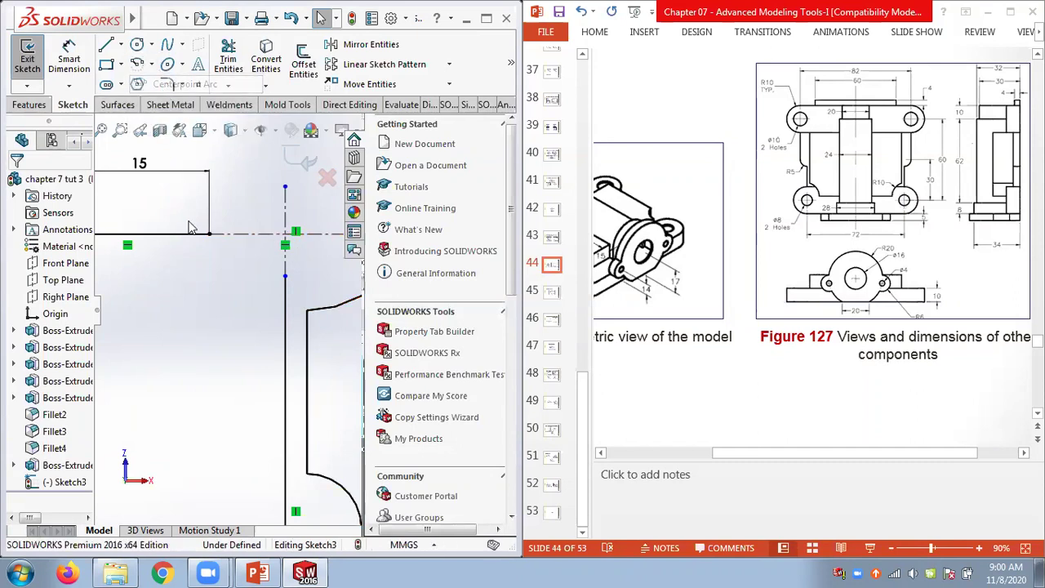
pyautogui.click(284, 233)
pyautogui.click(211, 234)
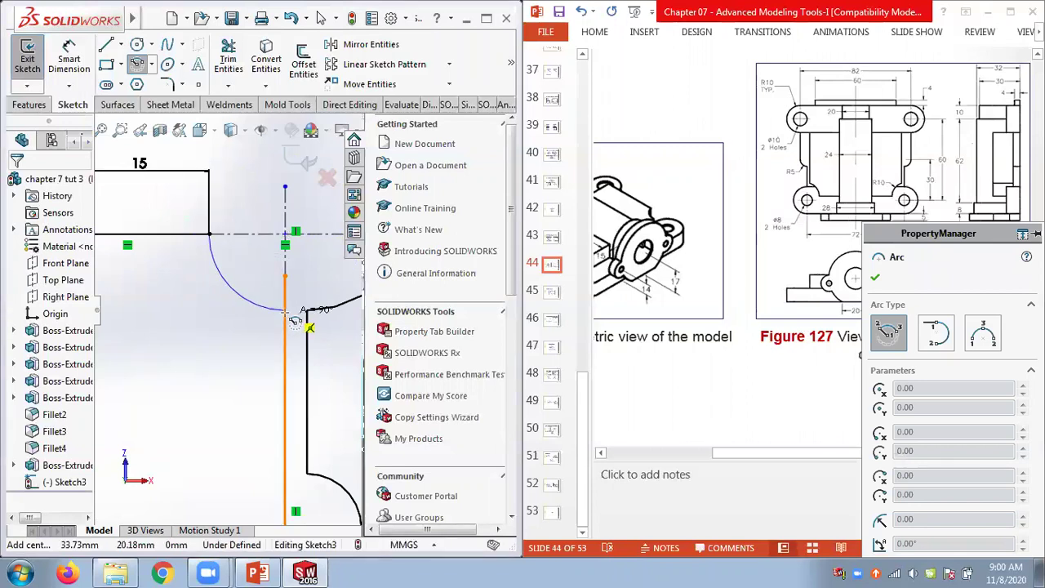
pyautogui.click(287, 312)
pyautogui.press('Escape')
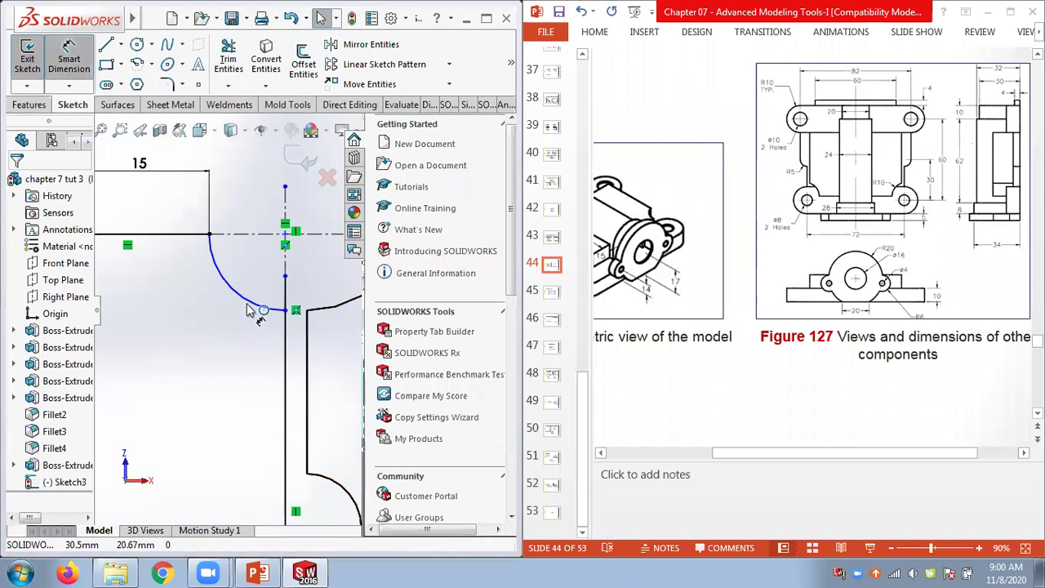
# - Change the quarter arc's radius dimension from 7 to R10
pyautogui.click(216, 327)
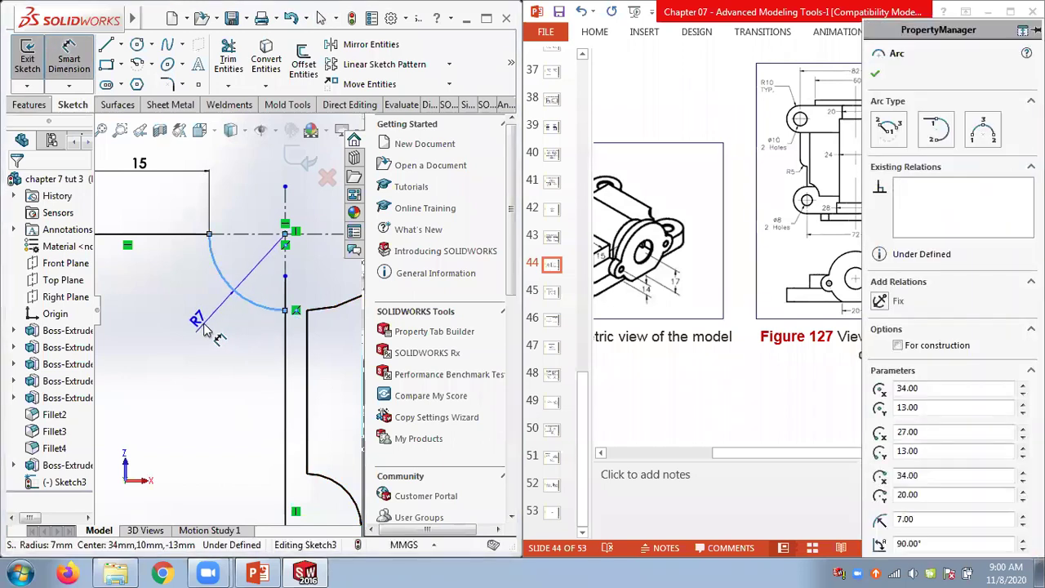
pyautogui.click(208, 326)
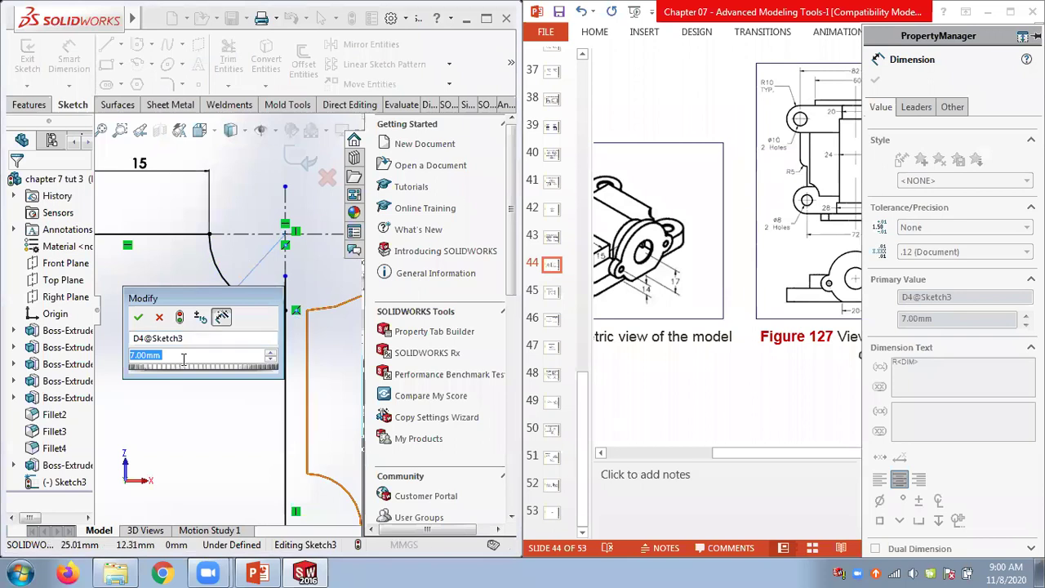
pyautogui.write('10')
pyautogui.press('Return')
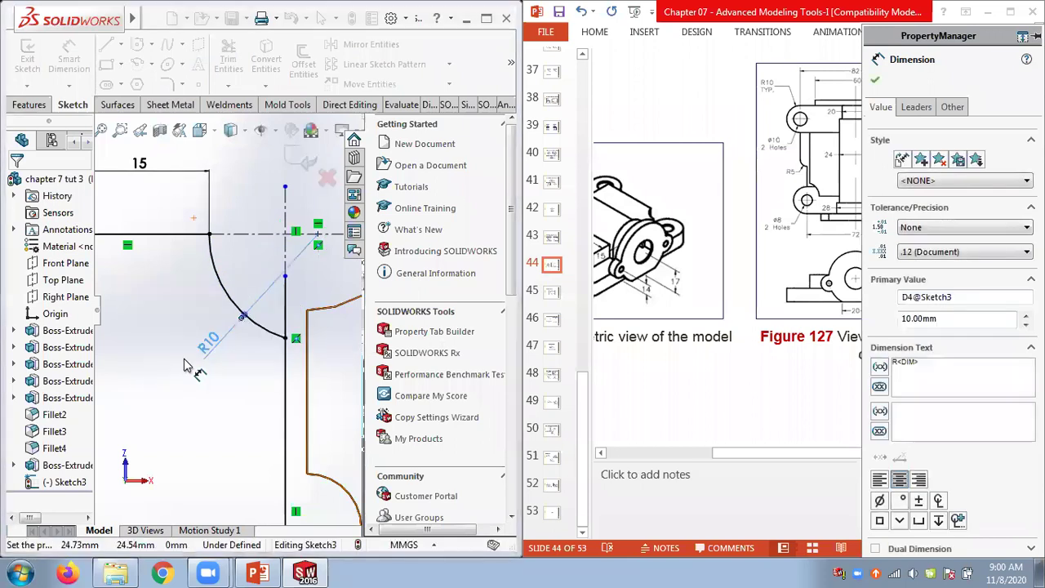
pyautogui.click(184, 358)
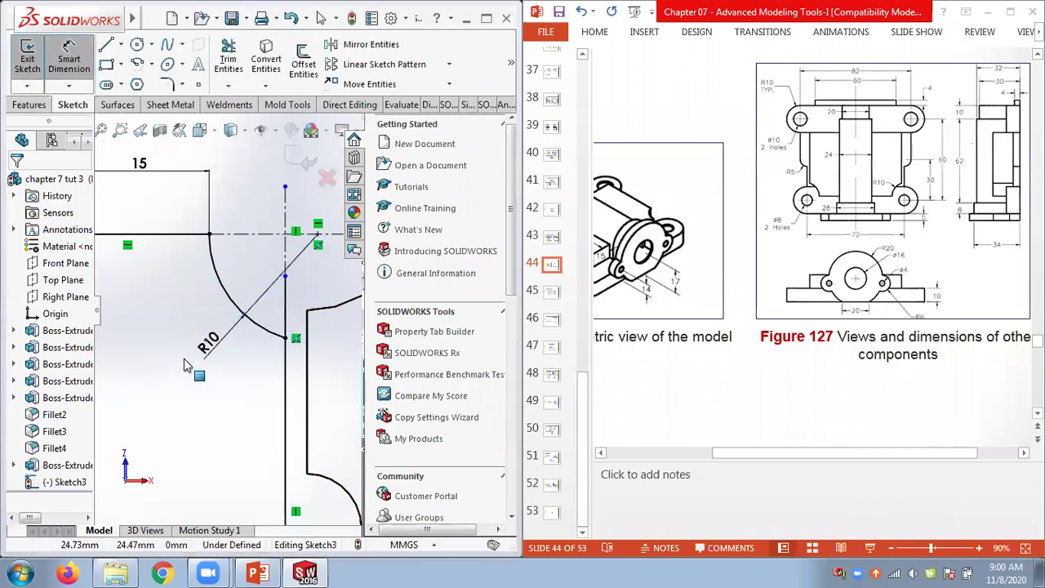
pyautogui.click(686, 114)
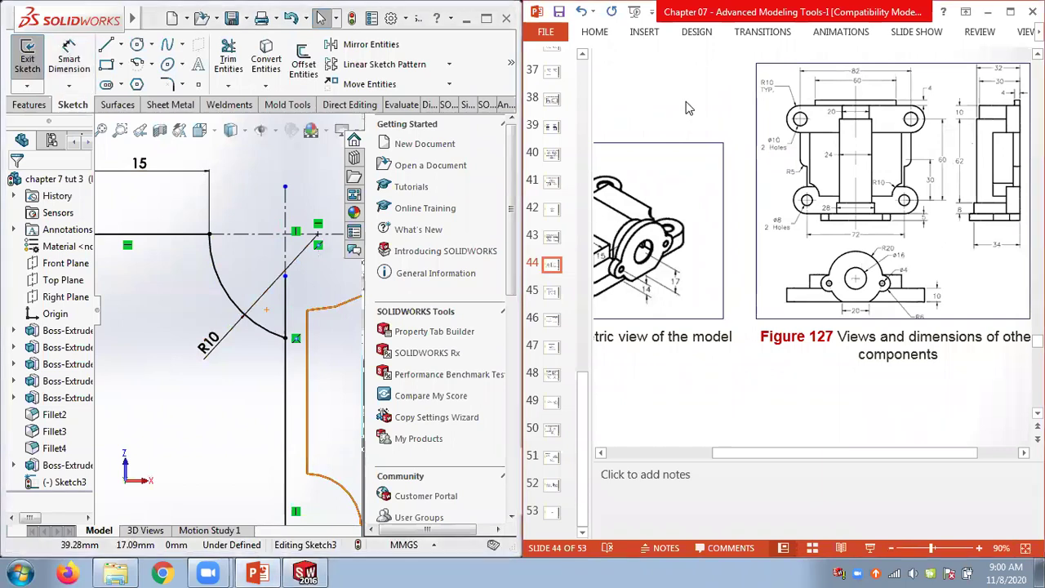
# - Check slide 50's 15, R10, 47, 22 profile, then activate Trim Entities in Sketch3
pyautogui.scroll(-4, 686, 109)
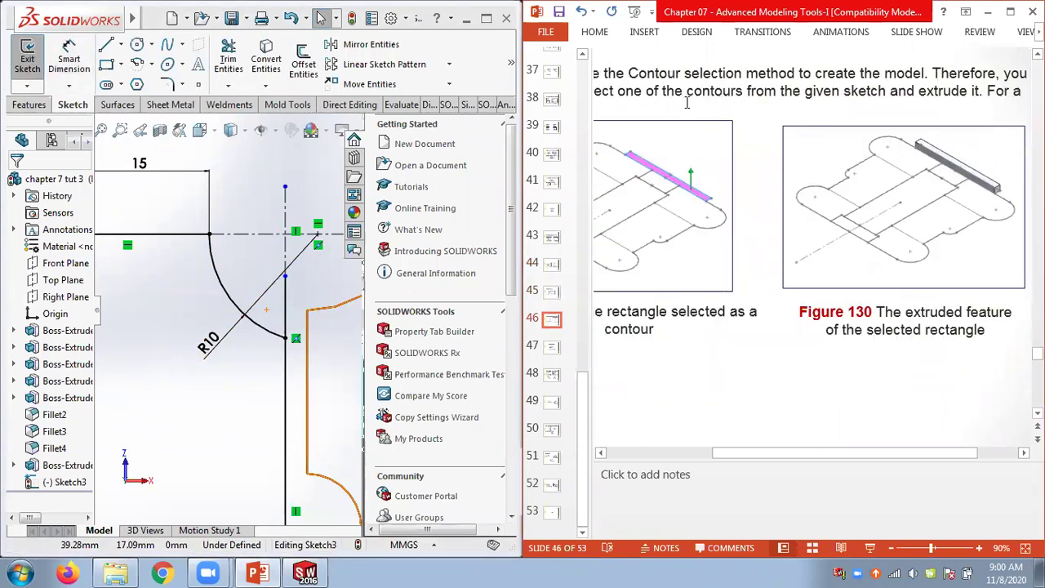
pyautogui.scroll(-2, 686, 106)
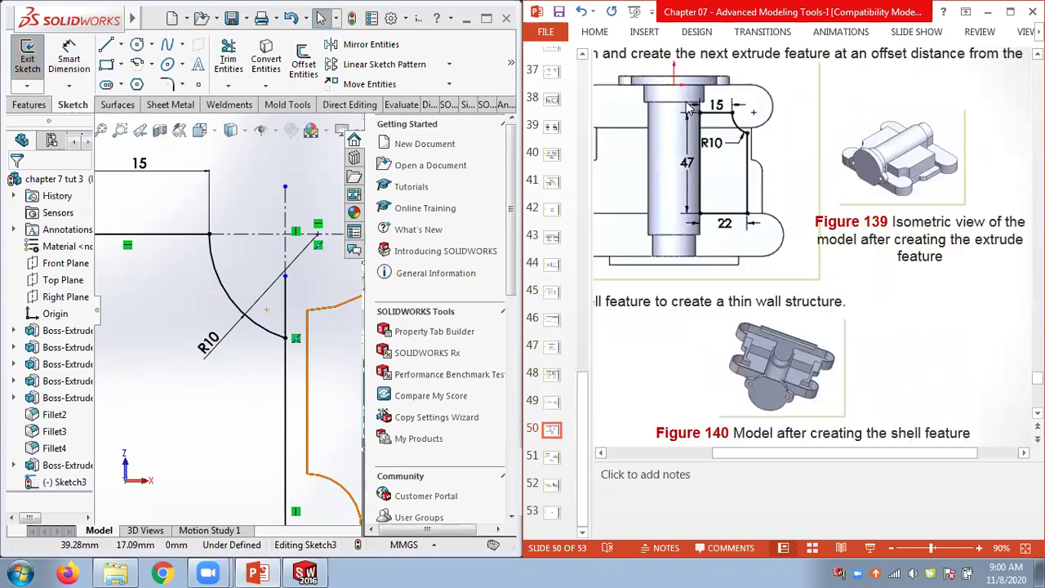
pyautogui.scroll(1, 179, 294)
pyautogui.click(171, 286)
pyautogui.scroll(1, 174, 288)
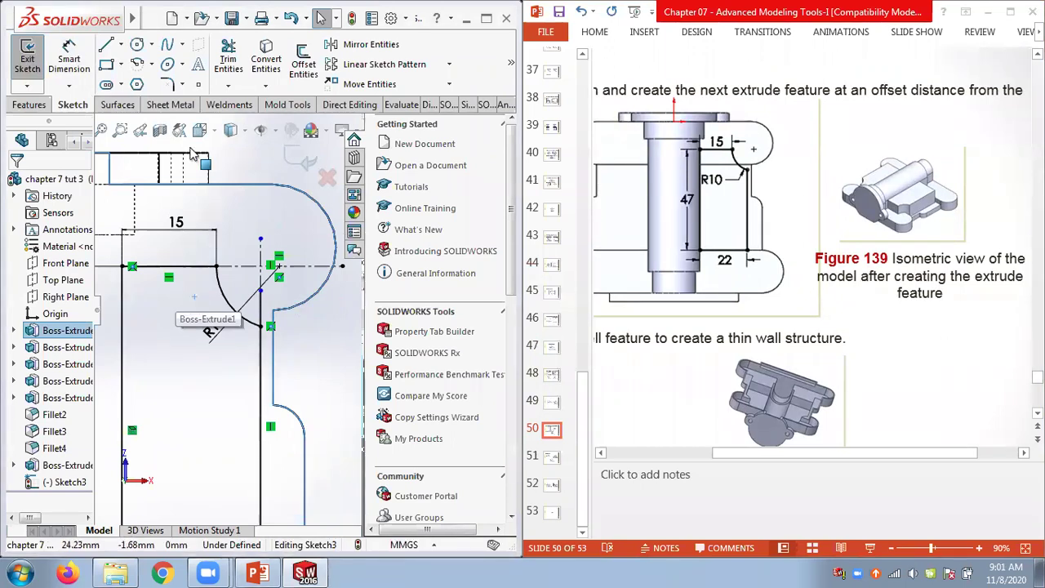
pyautogui.click(227, 84)
pyautogui.click(257, 103)
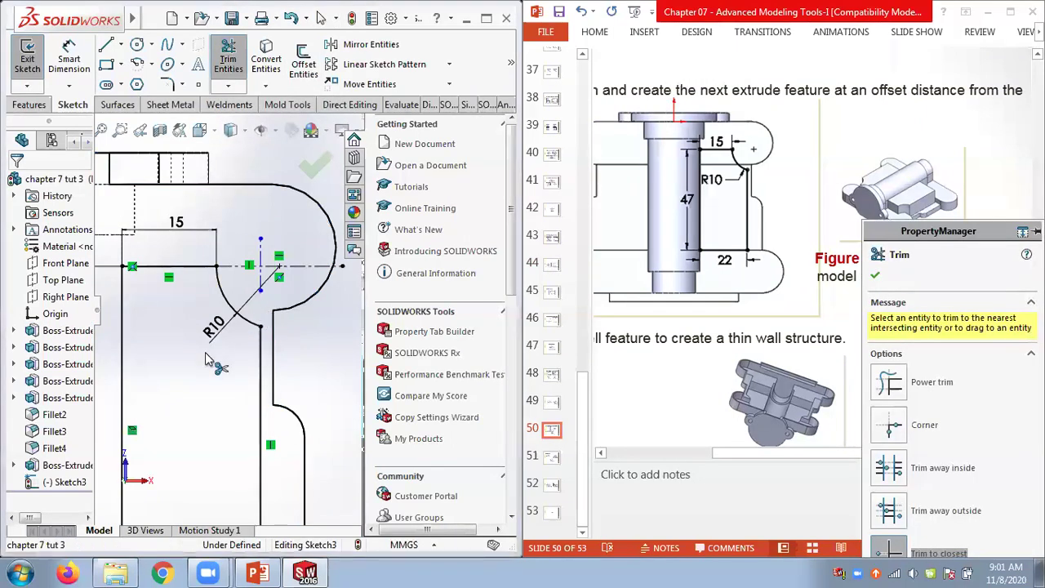
pyautogui.scroll(2, 205, 357)
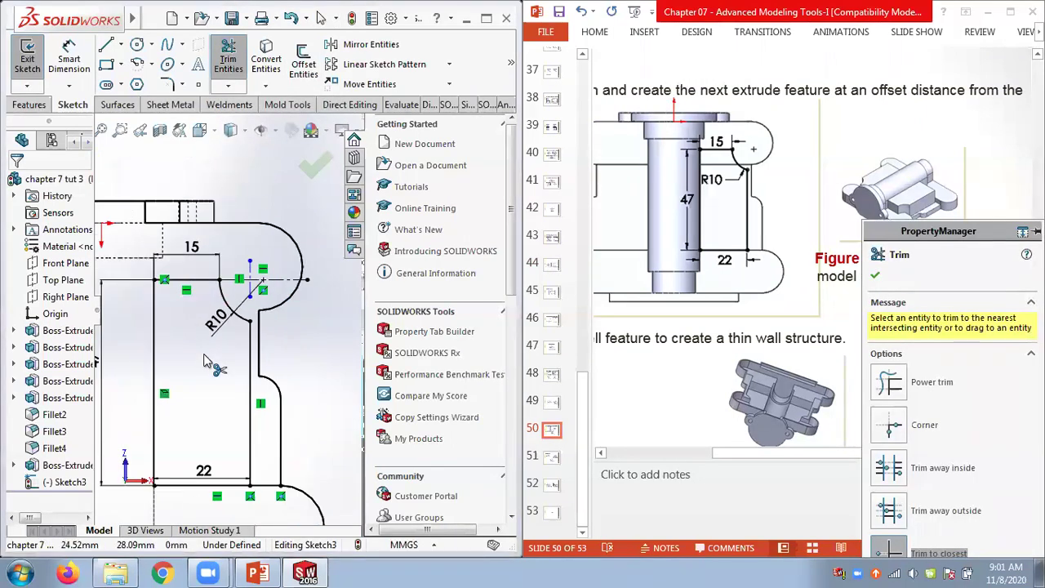
pyautogui.scroll(-2, 206, 361)
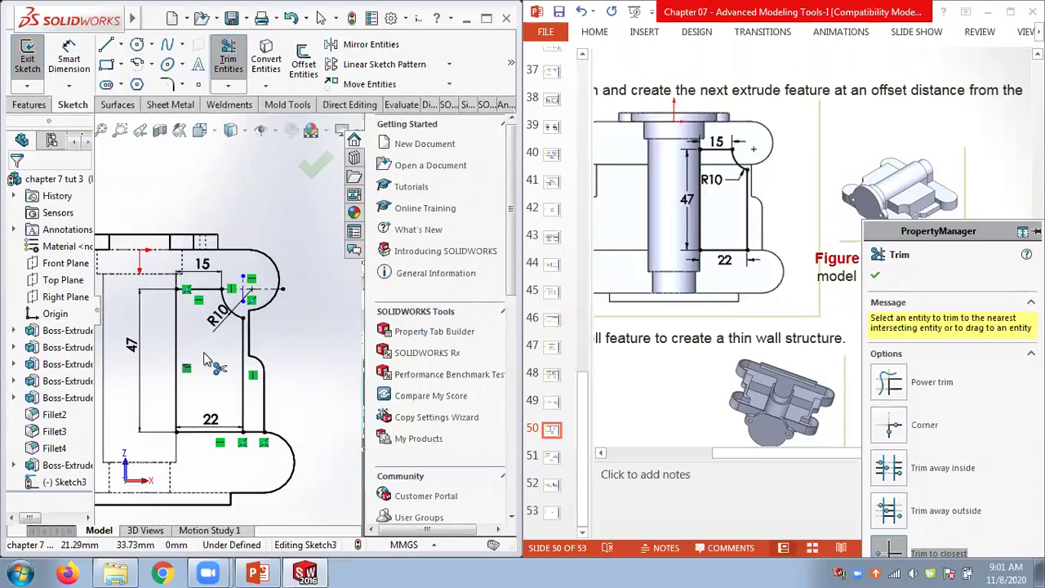
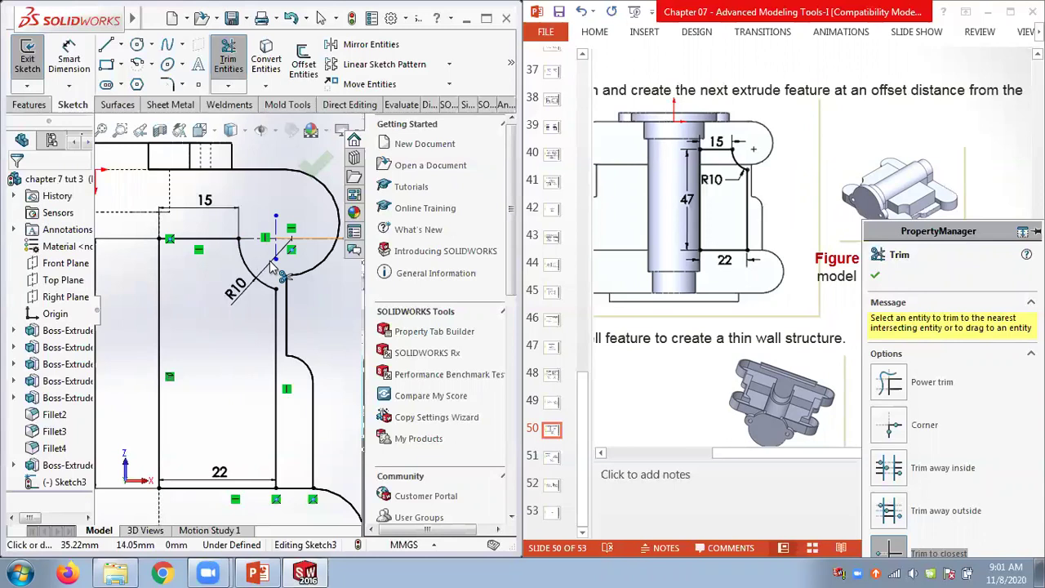
# - Exit trimming, delete the faulty R10 arc and its dimension, and zoom in on the corner
pyautogui.press('Escape')
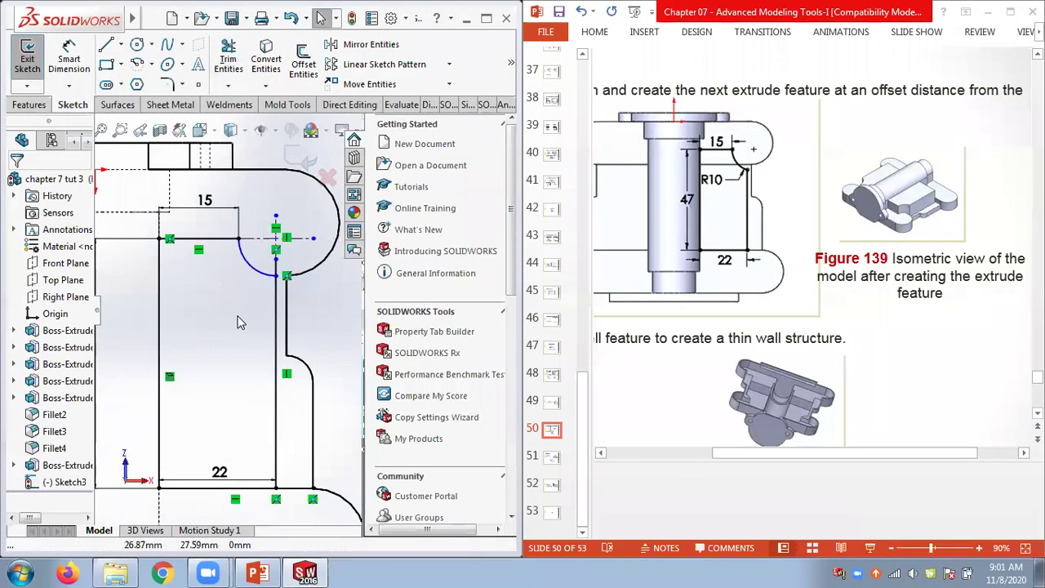
pyautogui.scroll(-2, 249, 277)
pyautogui.scroll(-1, 249, 277)
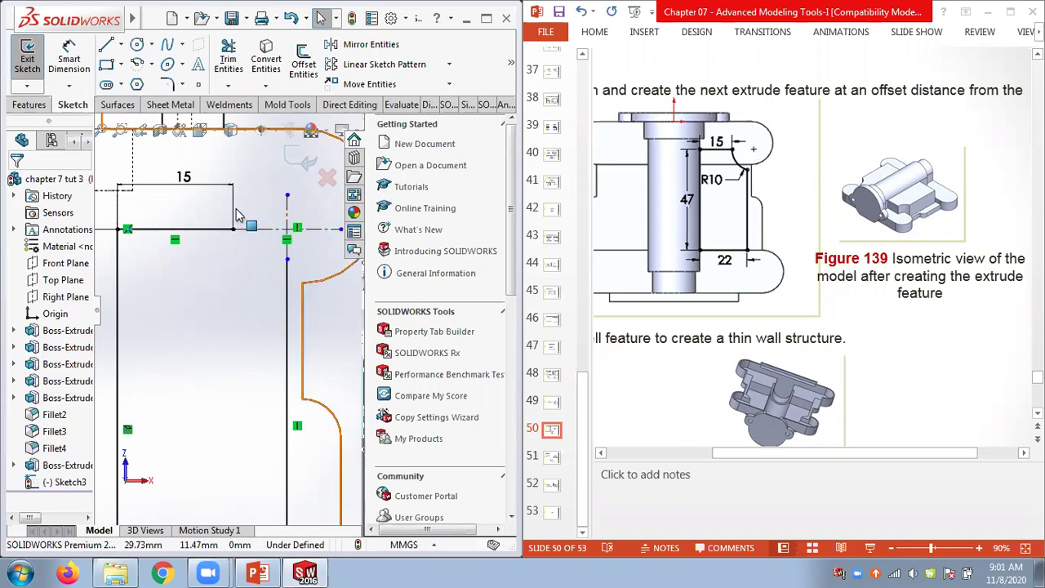
# - Draw a center-point arc at the corner, centered on the line end
pyautogui.click(151, 64)
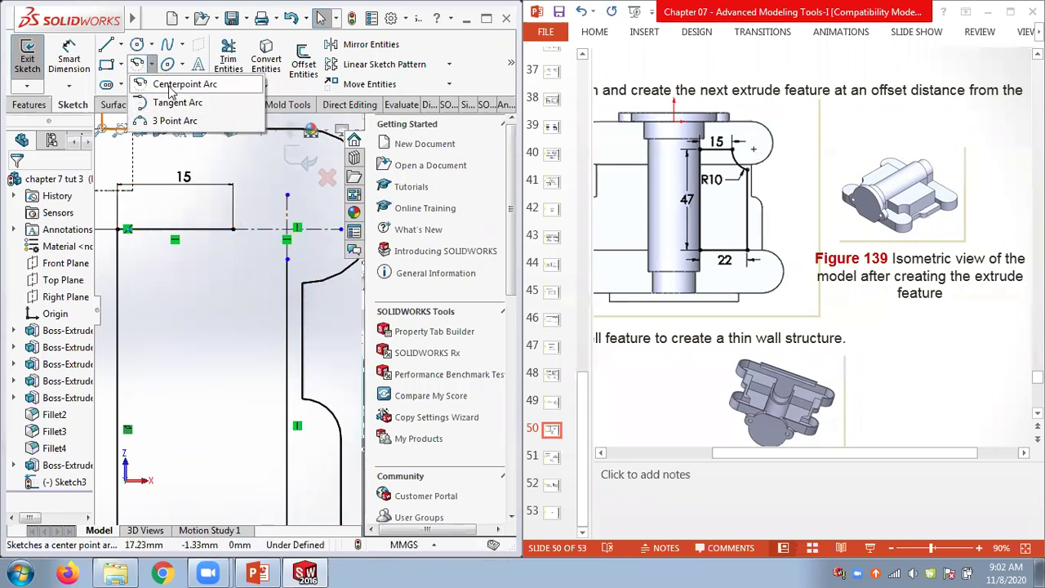
pyautogui.click(181, 84)
pyautogui.click(287, 229)
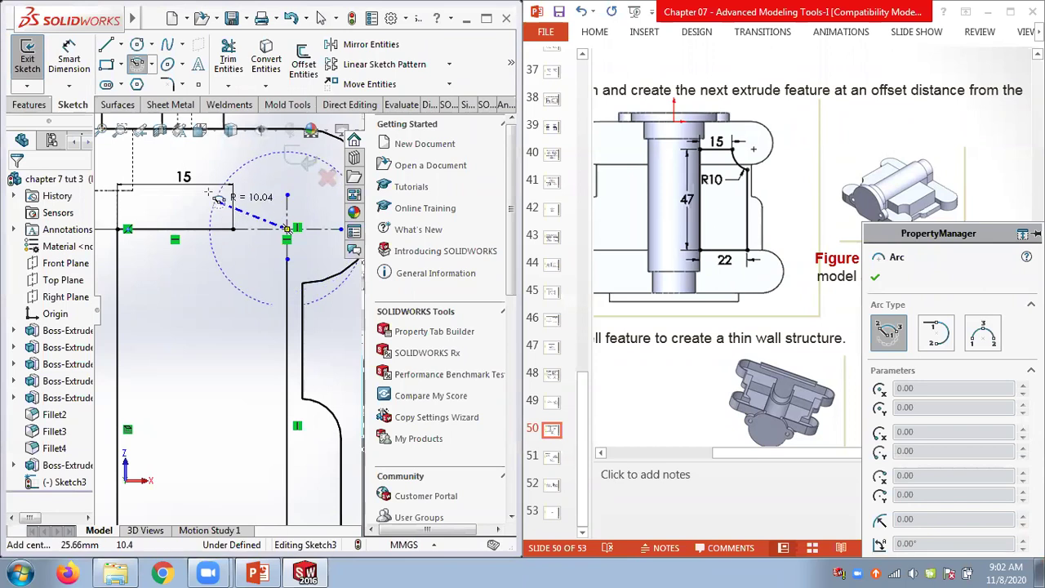
pyautogui.click(234, 228)
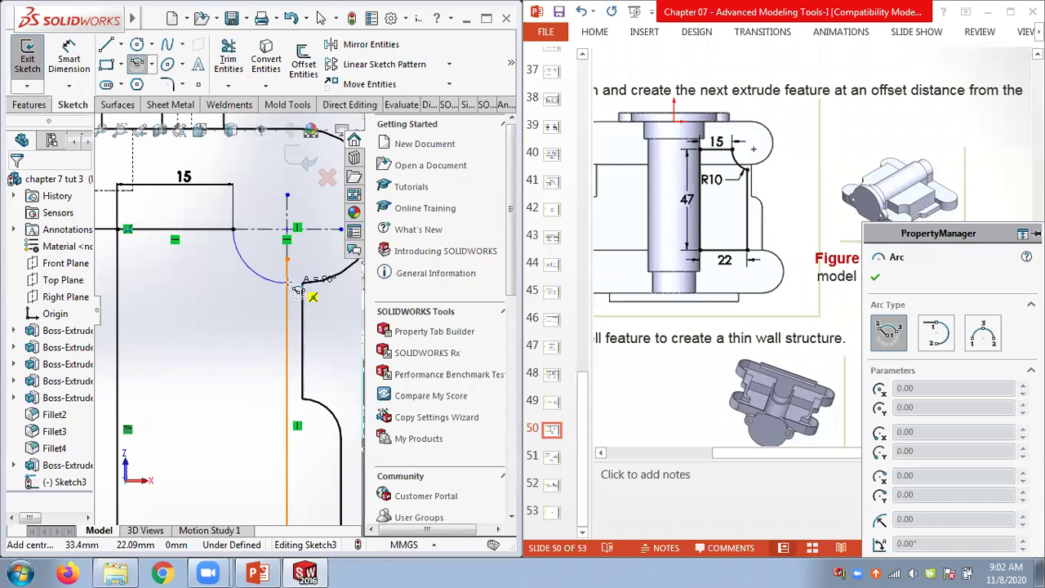
pyautogui.click(200, 312)
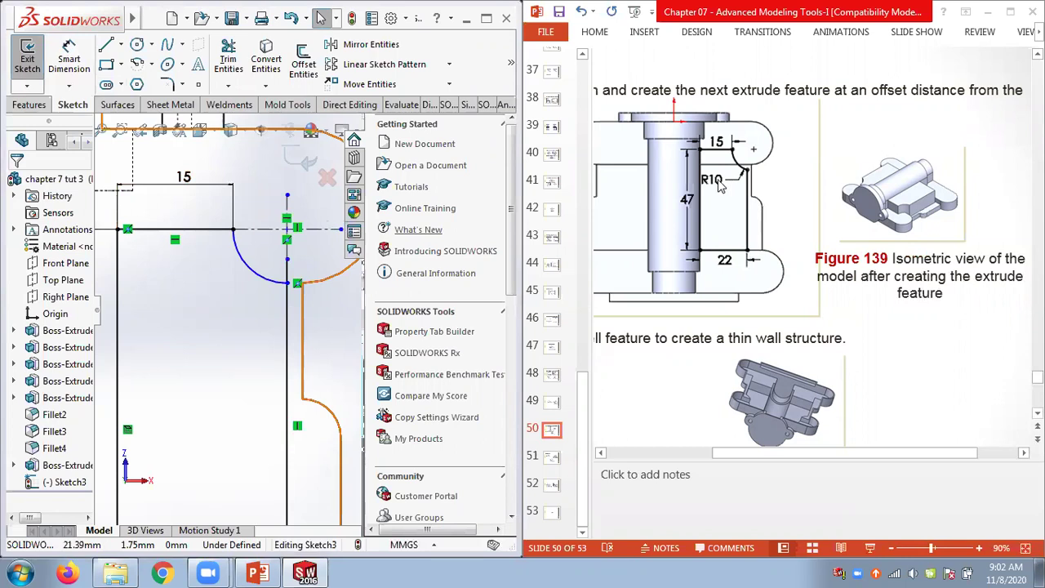
# - Dimension the new arc with a 10 mm radius
pyautogui.click(70, 59)
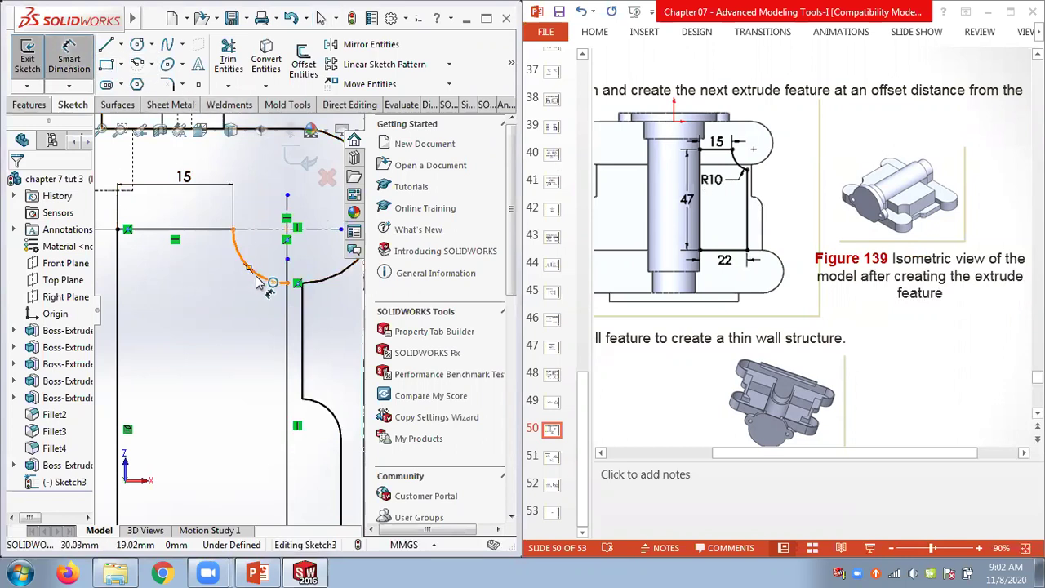
pyautogui.click(238, 293)
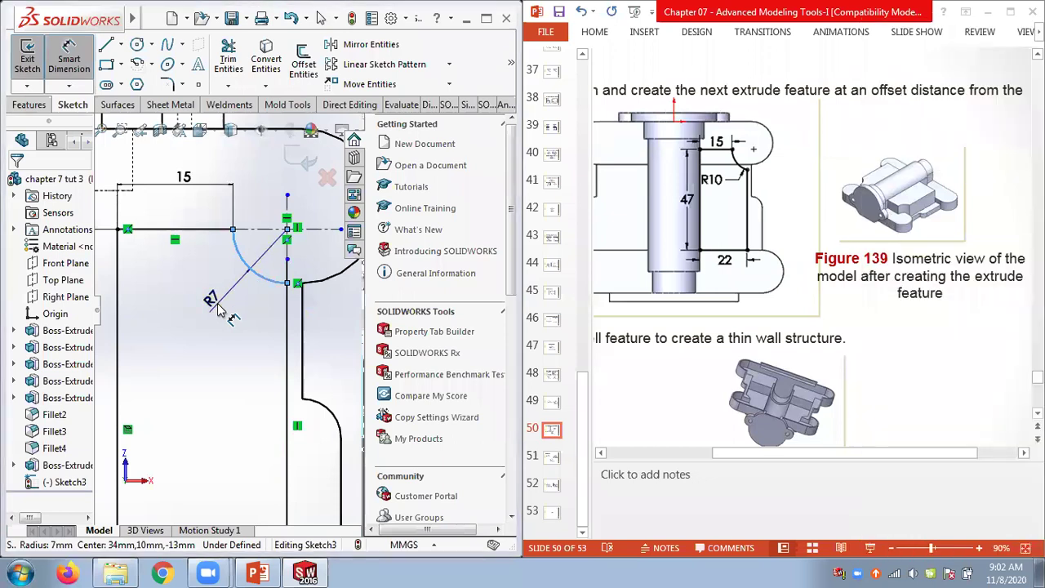
pyautogui.click(218, 309)
pyautogui.write('10')
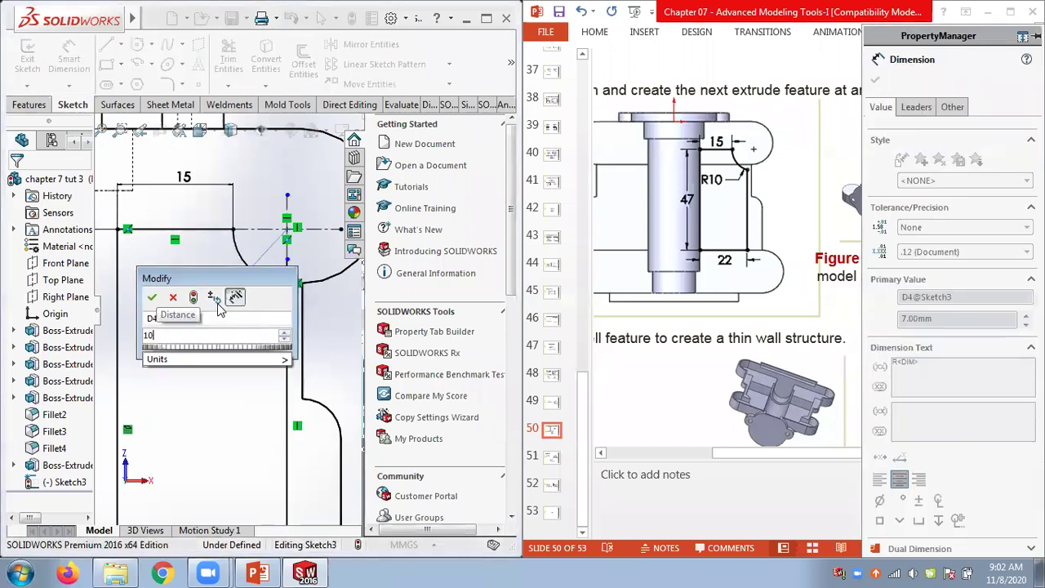
pyautogui.press('Return')
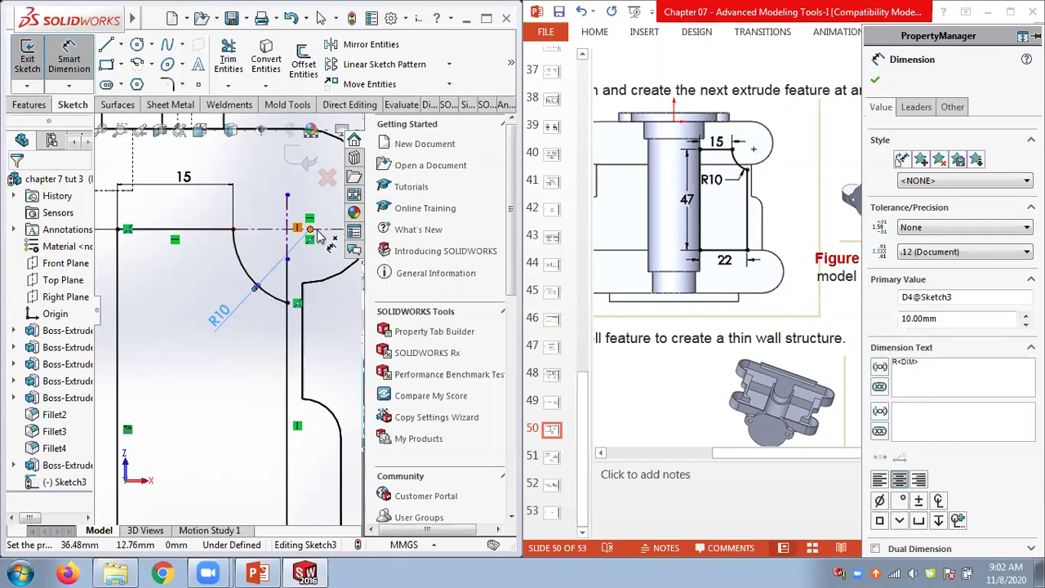
# - Power-trim the leftover line segment below the R10 arc
pyautogui.click(228, 85)
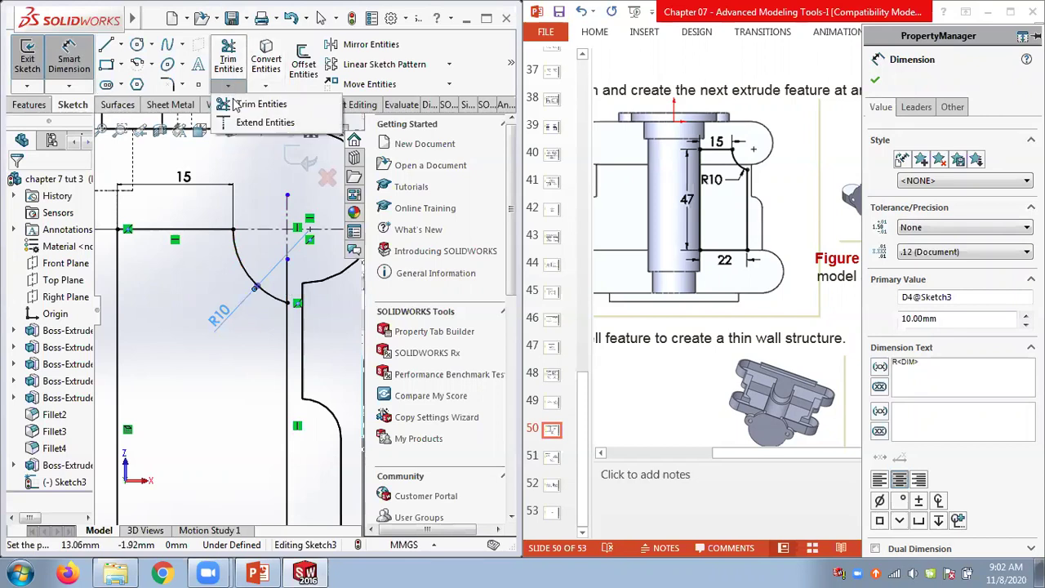
pyautogui.click(233, 103)
pyautogui.click(283, 284)
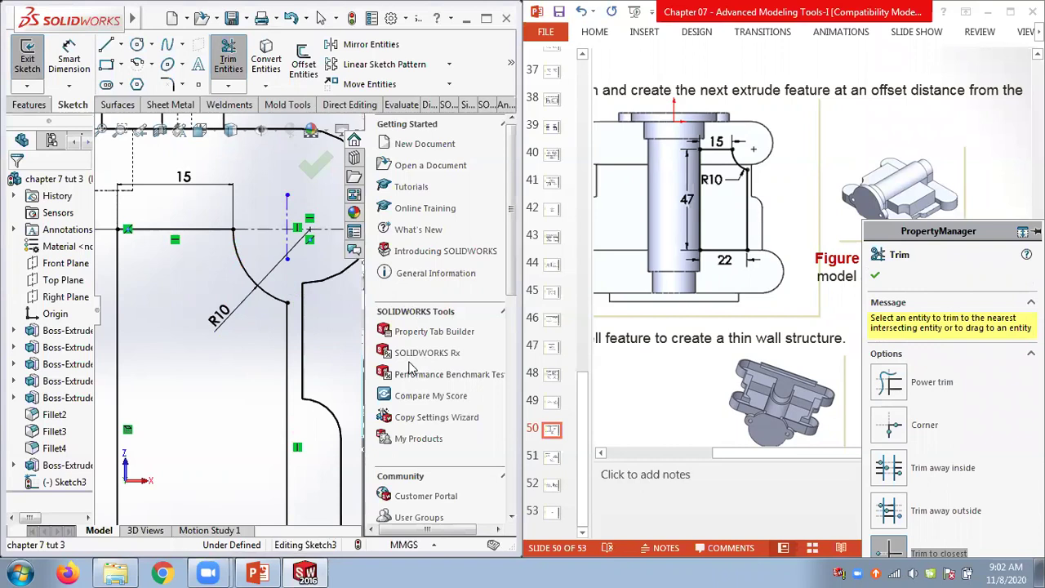
pyautogui.scroll(3, 208, 349)
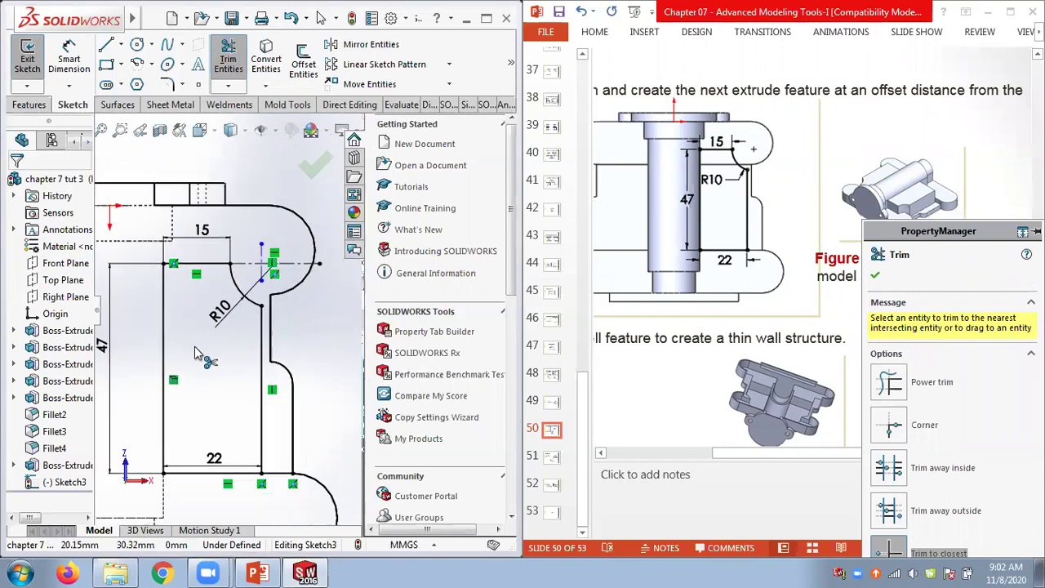
pyautogui.scroll(-2, 195, 351)
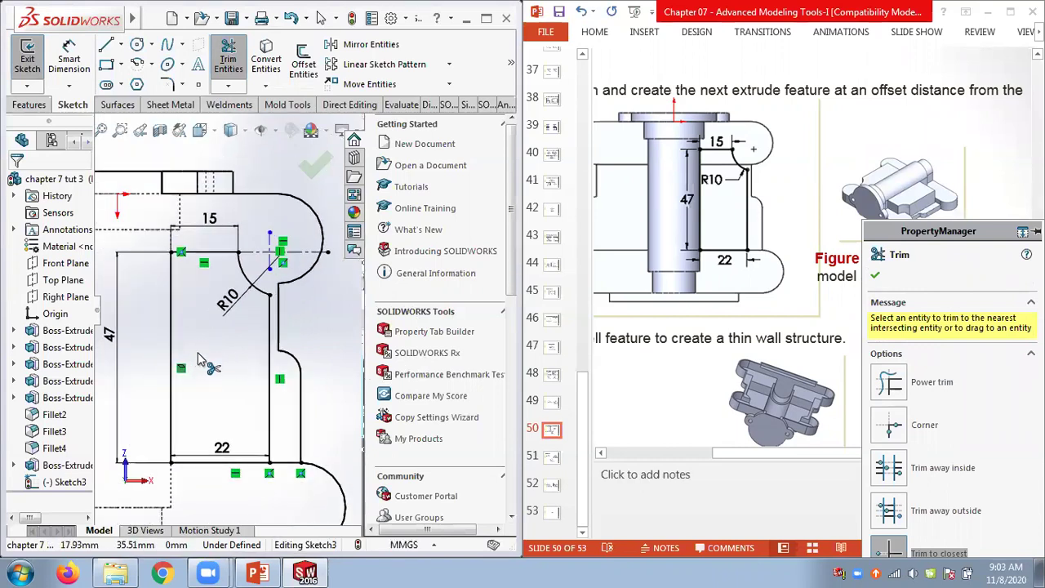
pyautogui.press('Escape')
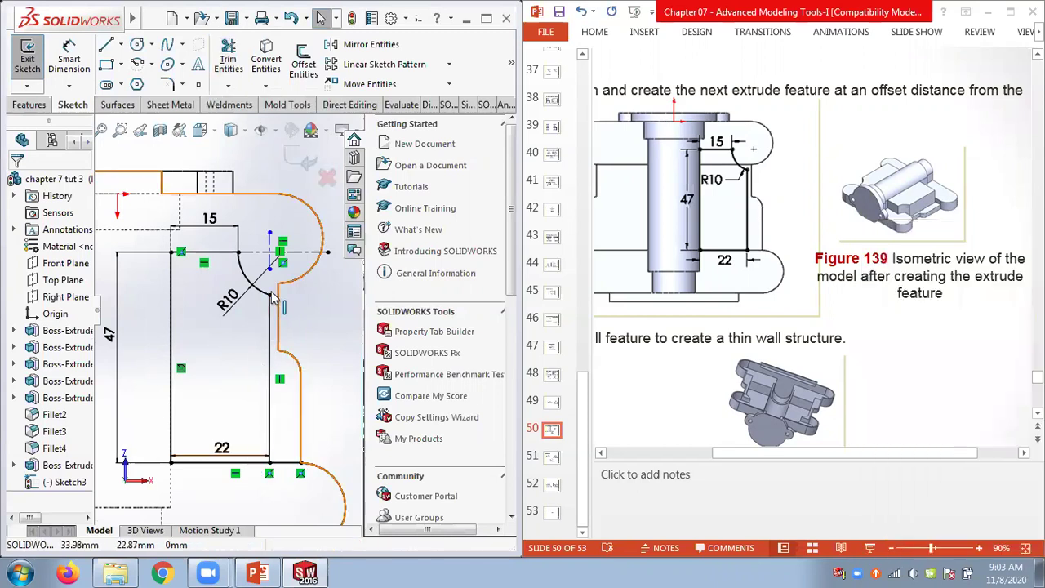
# - Delete the short 8.28 mm line inside the arc, then undo to restore the construction line
pyautogui.click(272, 246)
pyautogui.press('Escape')
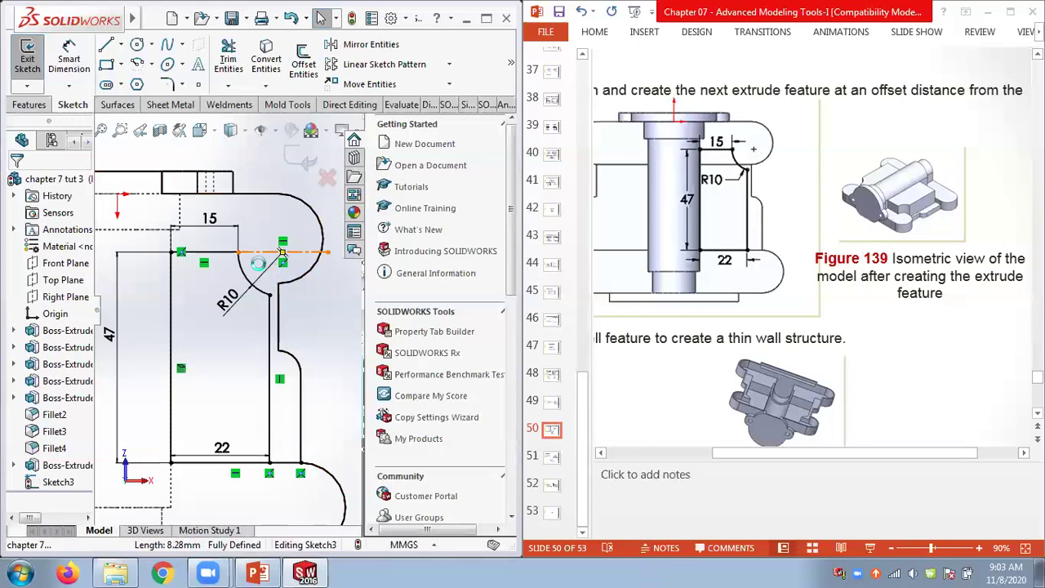
pyautogui.click(271, 280)
pyautogui.press('Delete')
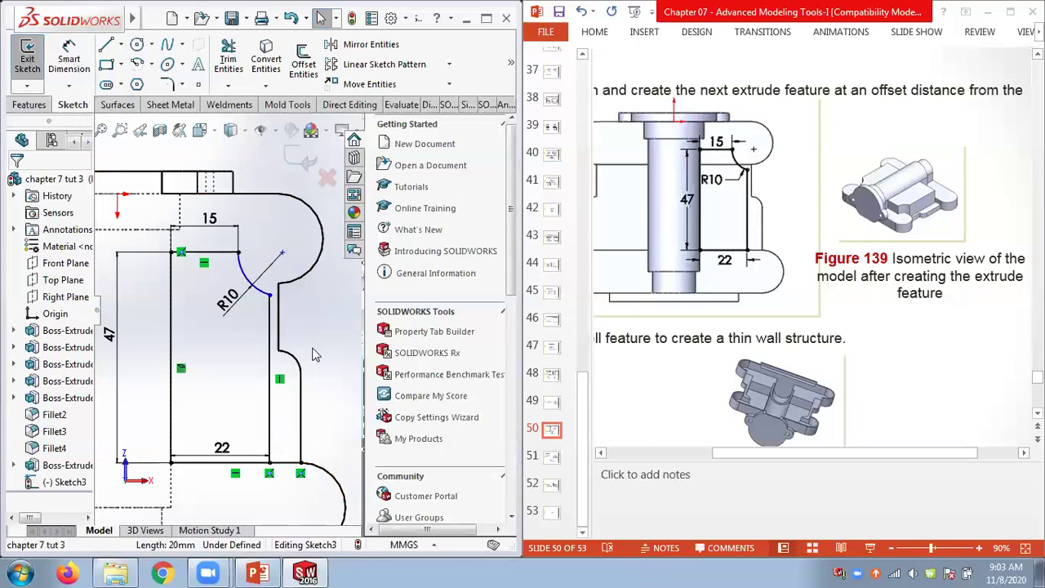
pyautogui.hotkey('ctrl', 'z')
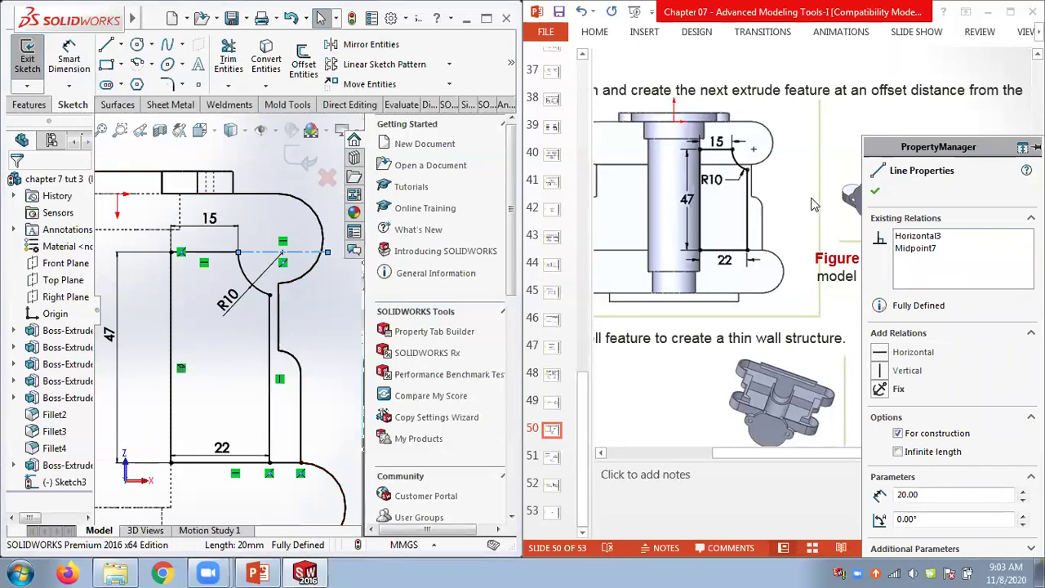
# - Scroll the PowerPoint chapter to slide 44 showing the Figure 126 isometric view
pyautogui.click(835, 171)
pyautogui.scroll(5, 212, 432)
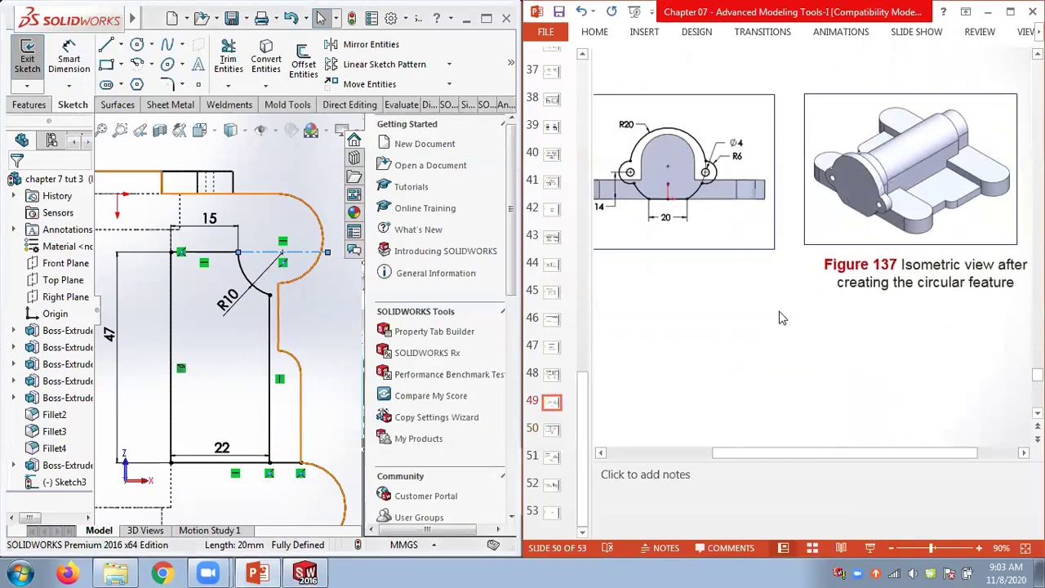
pyautogui.scroll(3, 781, 318)
pyautogui.scroll(8, 780, 317)
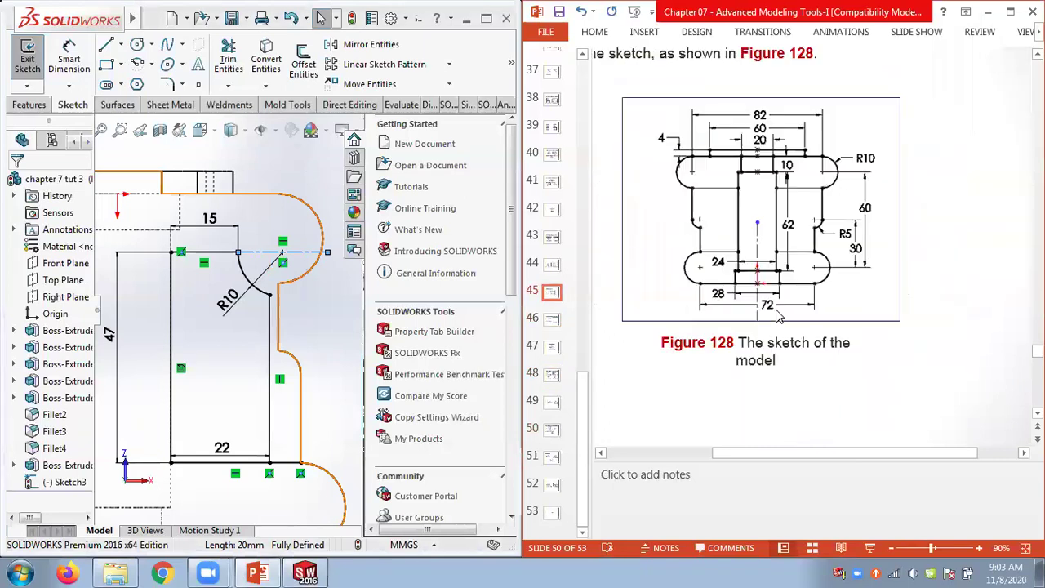
pyautogui.scroll(5, 777, 315)
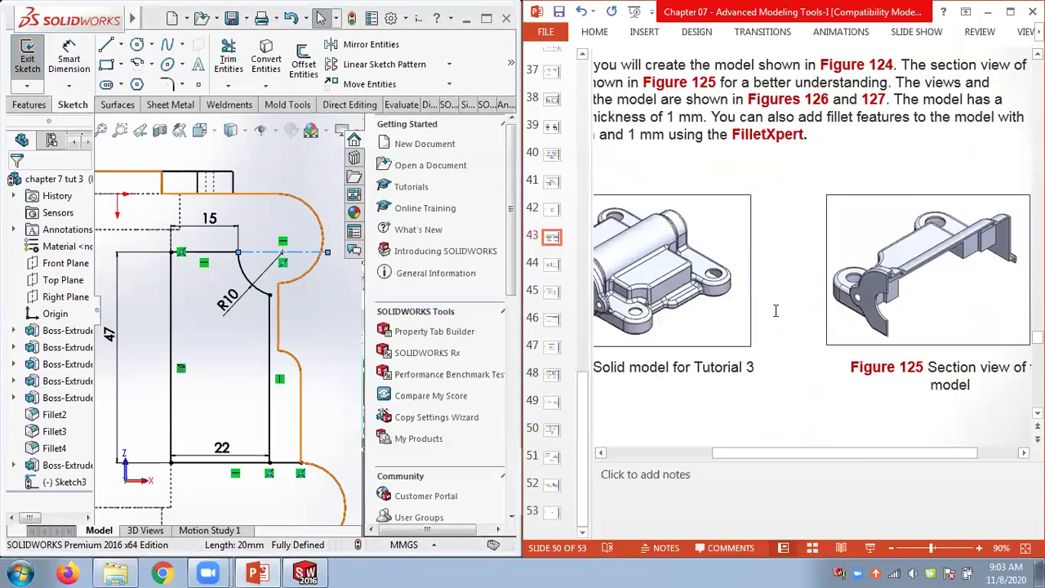
pyautogui.scroll(-3, 780, 431)
pyautogui.hscroll(-3, 781, 430)
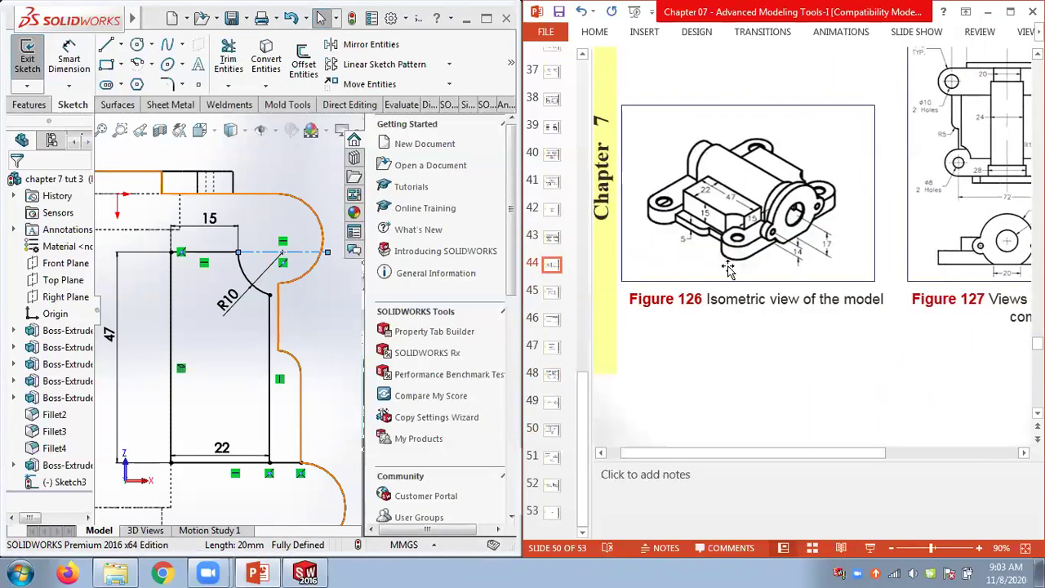
# - Orbit the SOLIDWORKS part into a tilted 3-D view
pyautogui.moveTo(325, 342)
pyautogui.mouseDown(button='middle')
pyautogui.moveTo(292, 339)
pyautogui.moveTo(318, 161)
pyautogui.moveTo(297, 258)
pyautogui.moveTo(237, 249)
pyautogui.moveTo(245, 300)
pyautogui.mouseUp(button='middle')
pyautogui.scroll(-5, 249, 303)
pyautogui.press('Escape')
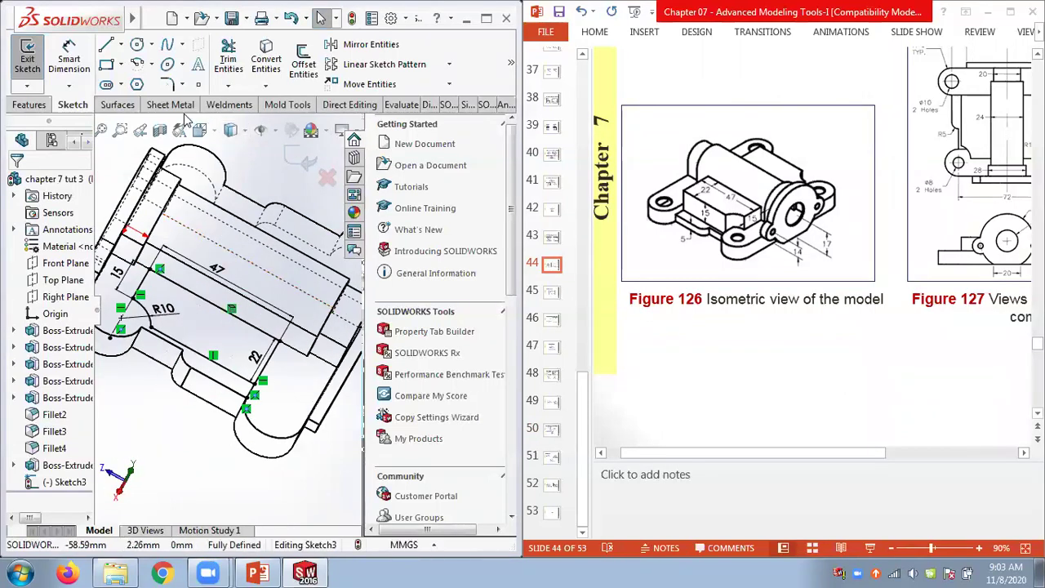
# - Show the part Shaded With Edges and extrude the Sketch3 region 15 mm blind as a boss
pyautogui.click(244, 133)
pyautogui.click(237, 153)
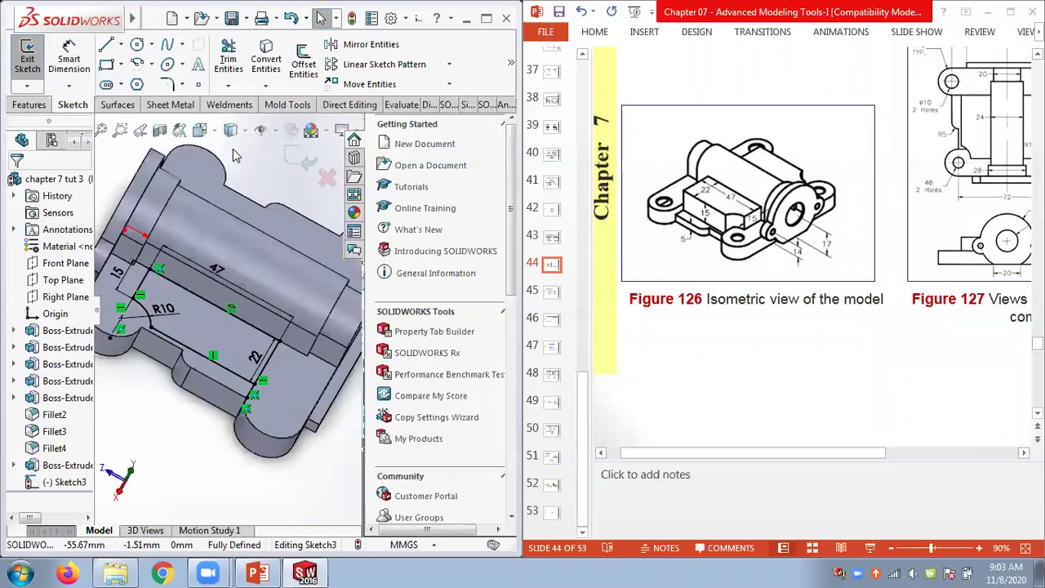
pyautogui.click(29, 104)
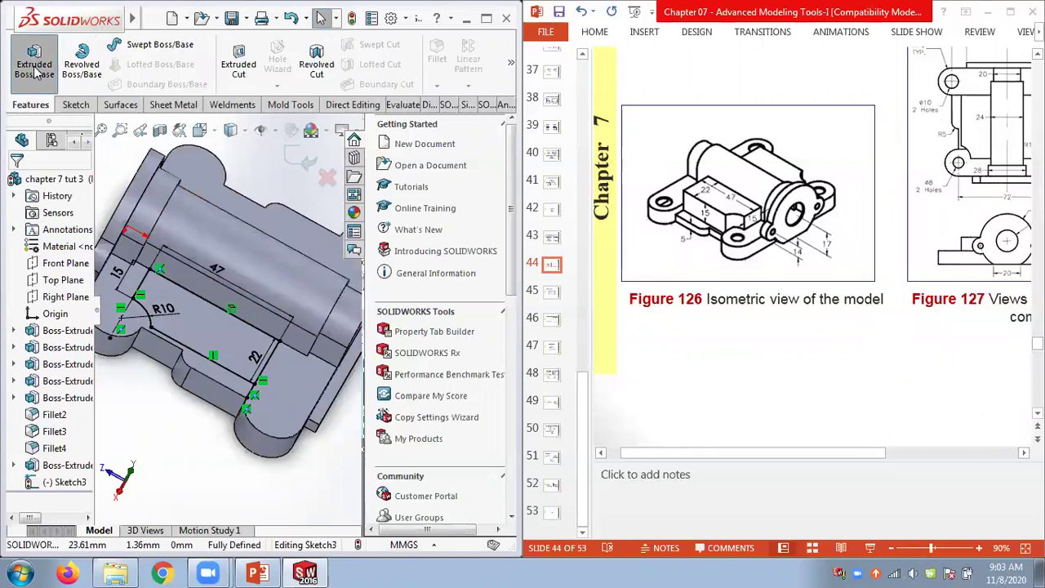
pyautogui.click(46, 78)
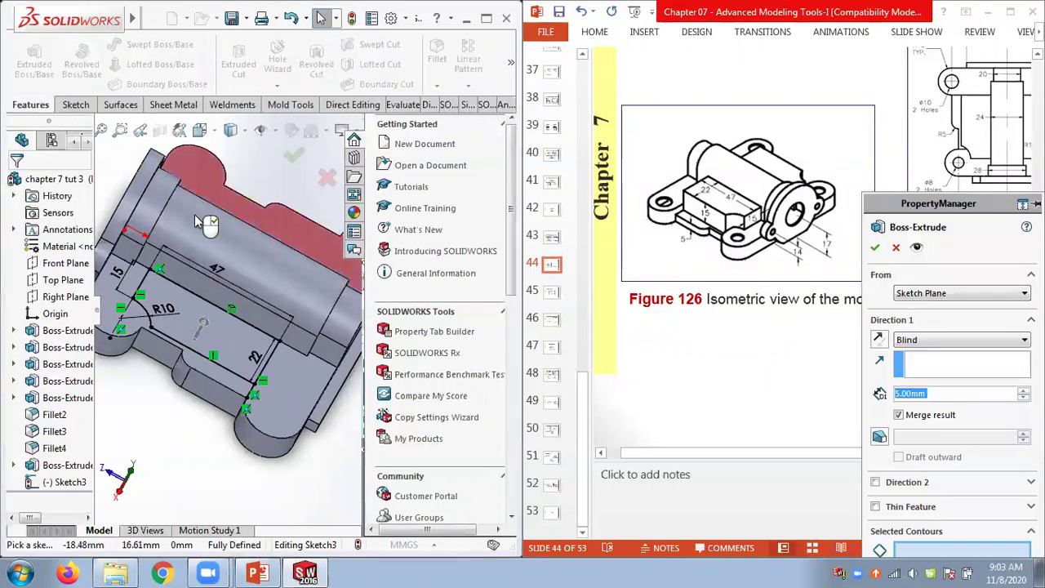
pyautogui.click(222, 342)
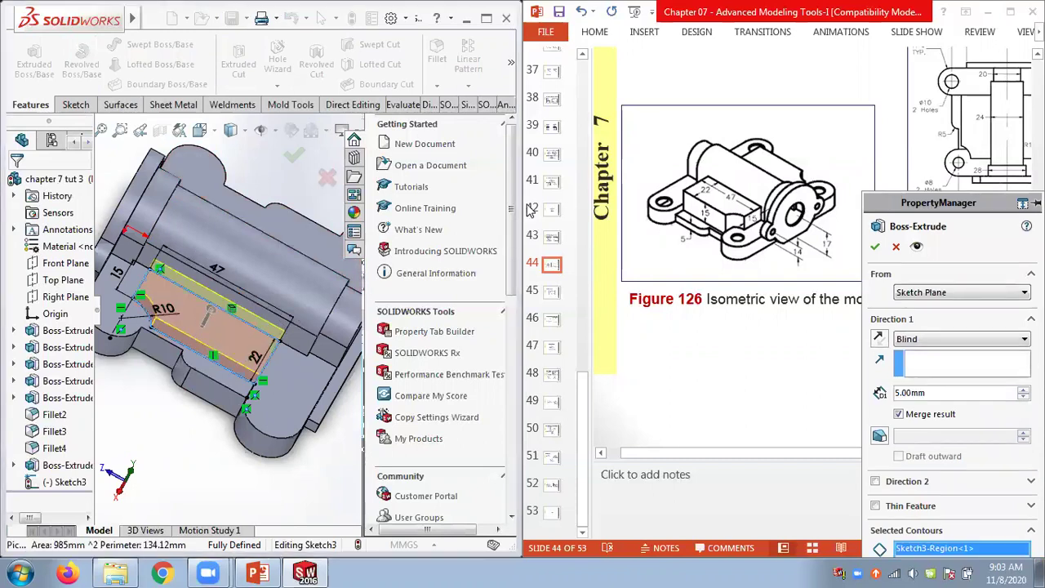
pyautogui.write('15')
pyautogui.press('Return')
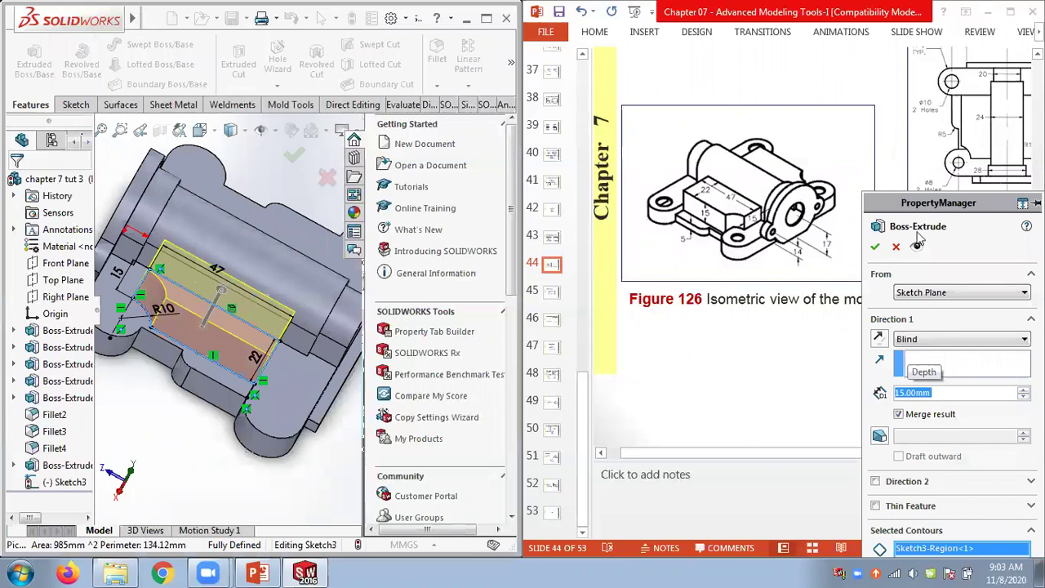
pyautogui.click(874, 245)
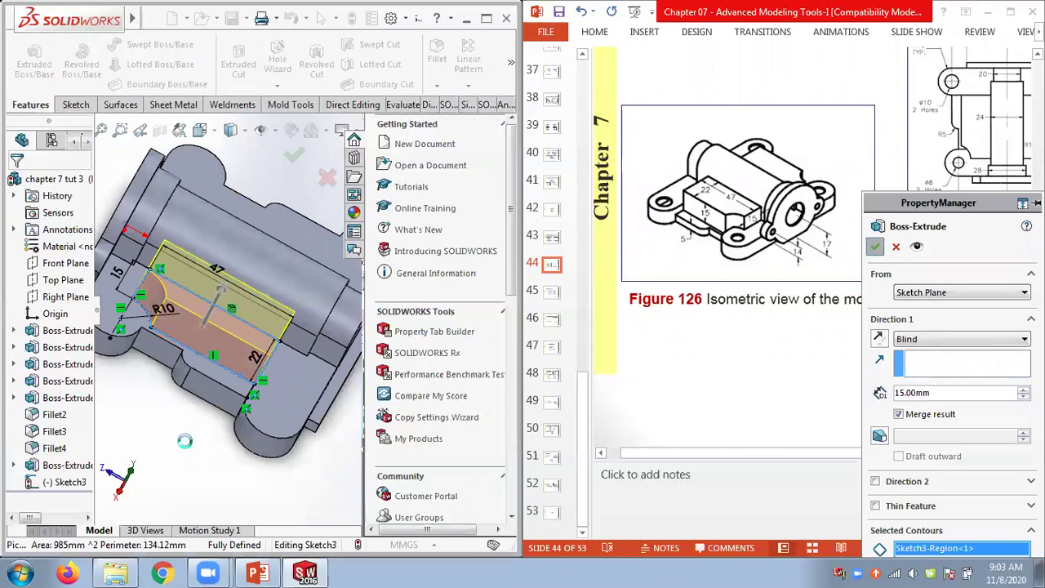
pyautogui.moveTo(198, 412); pyautogui.dragTo(180, 399, button='middle')
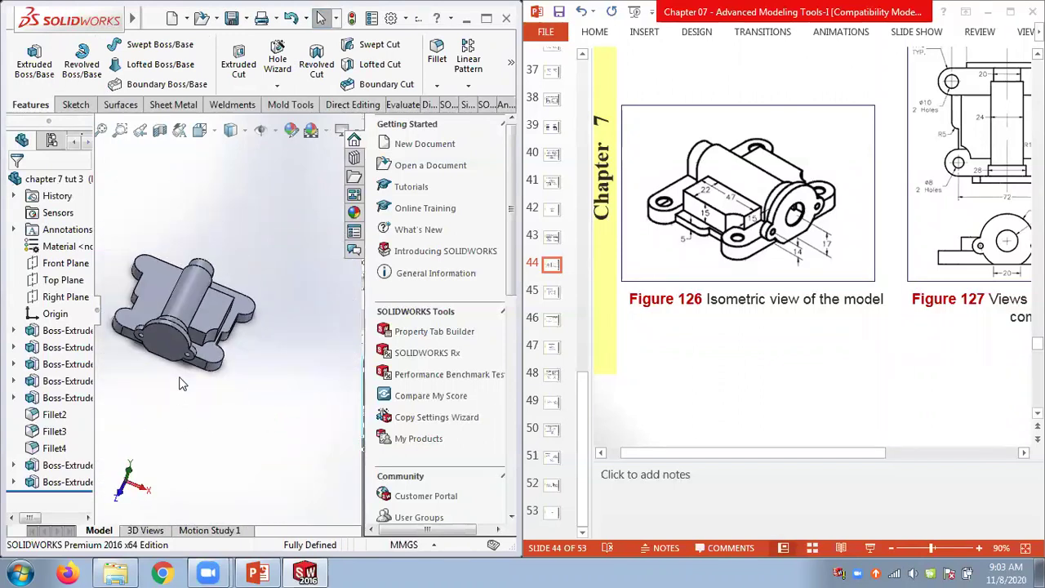
# - Orbit and zoom the part to inspect the new 15 mm boss from several angles
pyautogui.scroll(-2, 166, 362)
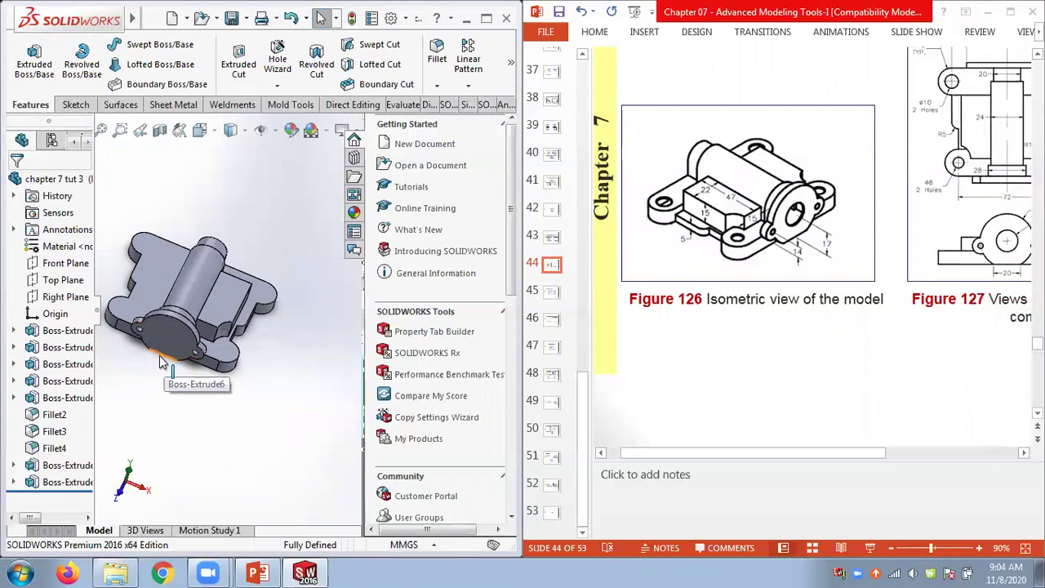
pyautogui.moveTo(166, 361); pyautogui.dragTo(156, 341, button='middle')
pyautogui.scroll(-4, 193, 301)
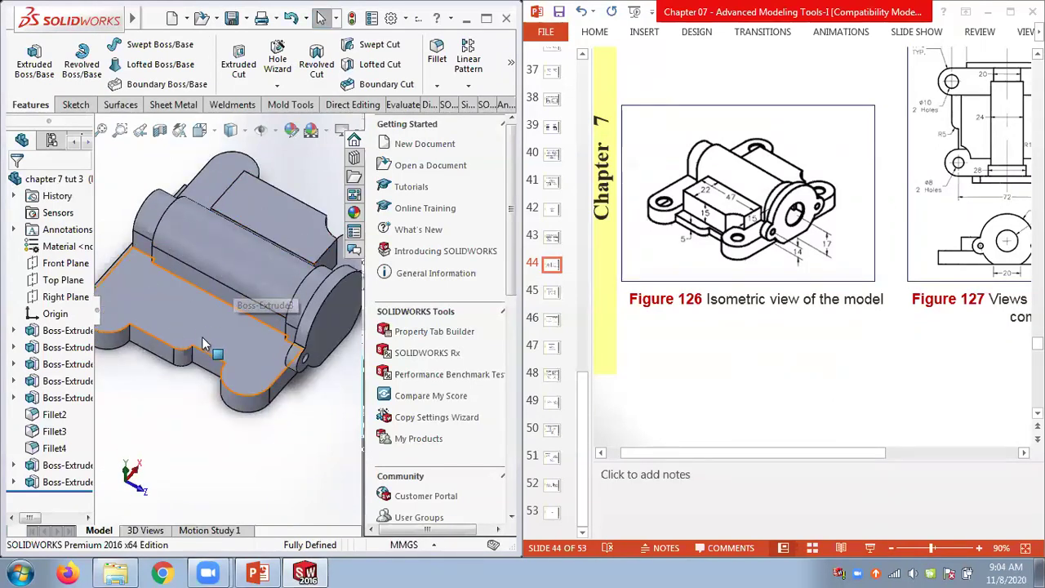
pyautogui.click(908, 225)
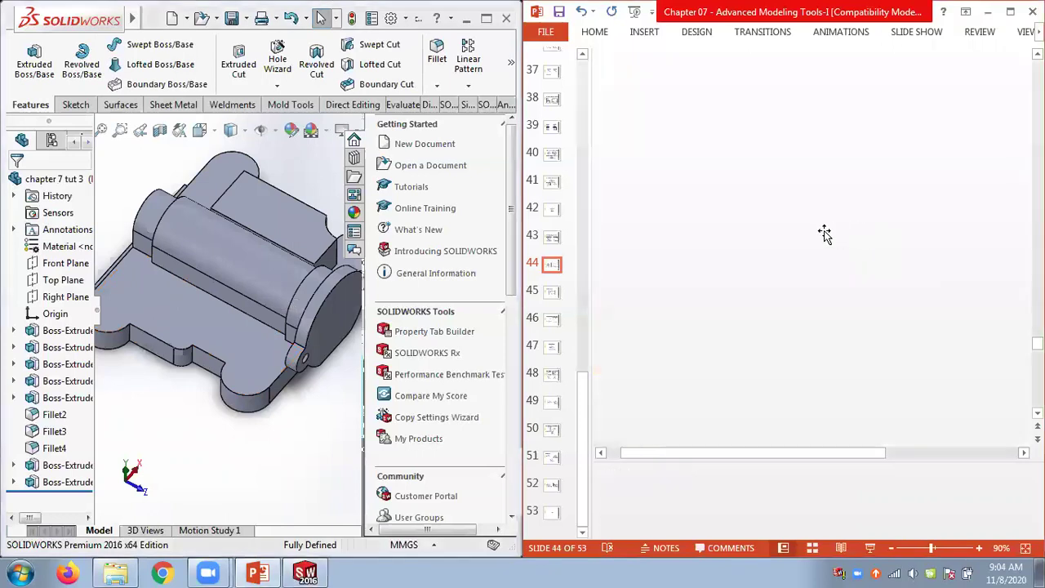
pyautogui.moveTo(244, 261); pyautogui.dragTo(292, 303, button='middle')
pyautogui.scroll(3, 261, 306)
pyautogui.scroll(-5, 312, 311)
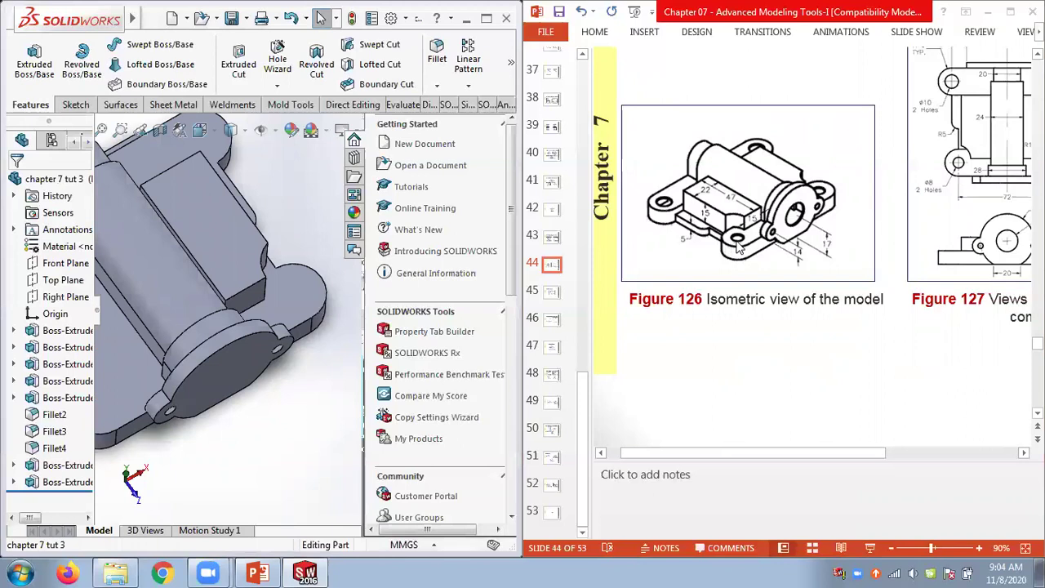
# - Delete the Figure 127 caption on slide 44 and move the dimensioned drawing down onto the slide
pyautogui.click(933, 352)
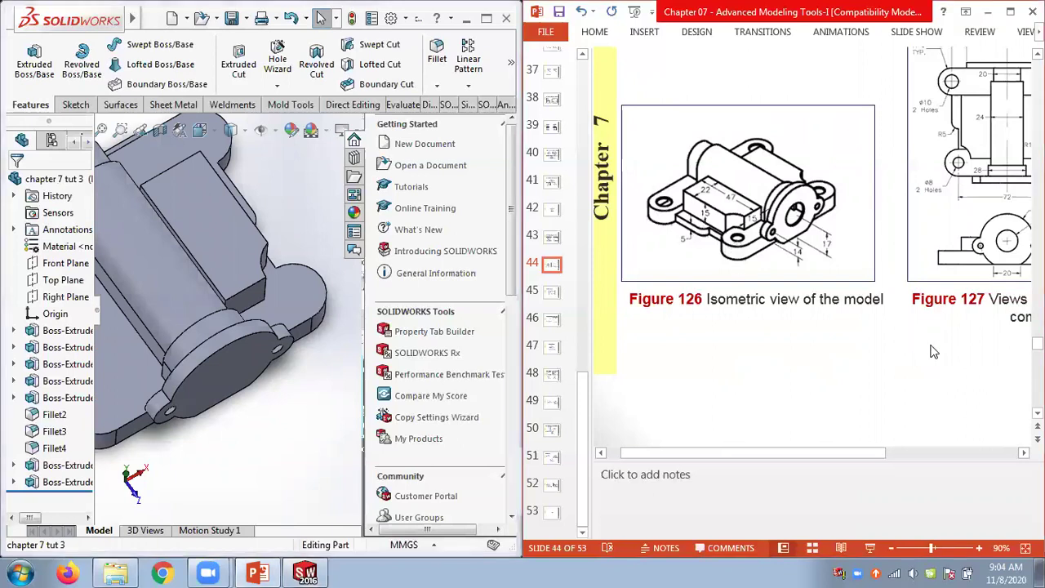
pyautogui.moveTo(814, 451); pyautogui.dragTo(926, 451)
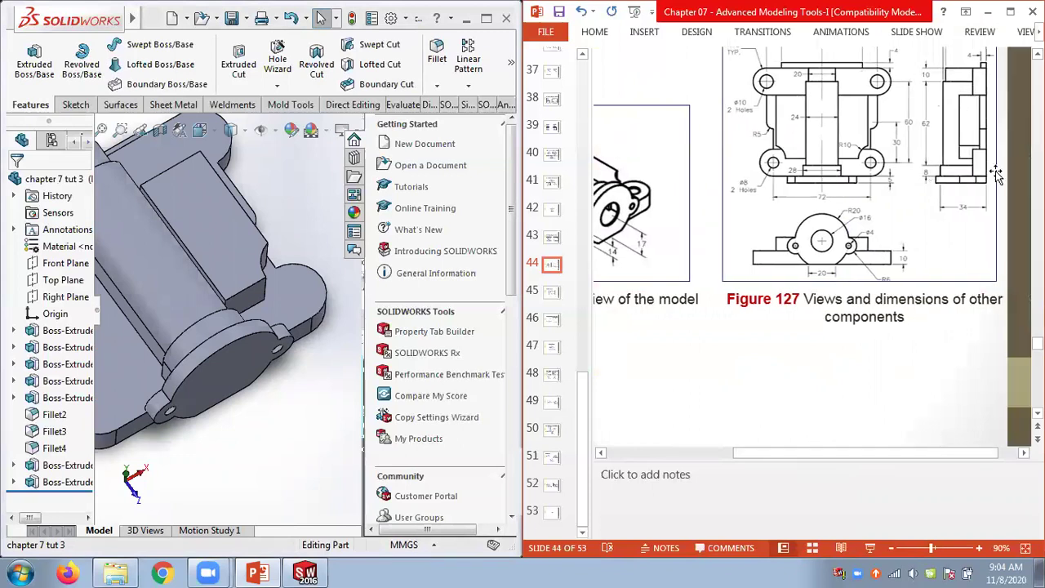
pyautogui.click(908, 308)
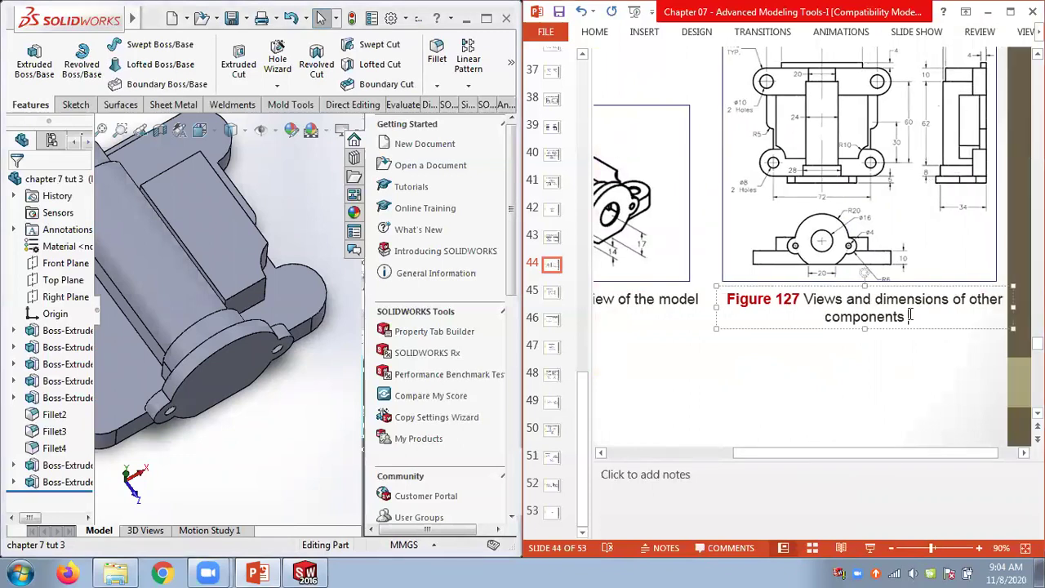
pyautogui.click(906, 328)
pyautogui.press('Delete')
pyautogui.moveTo(896, 243); pyautogui.dragTo(897, 344)
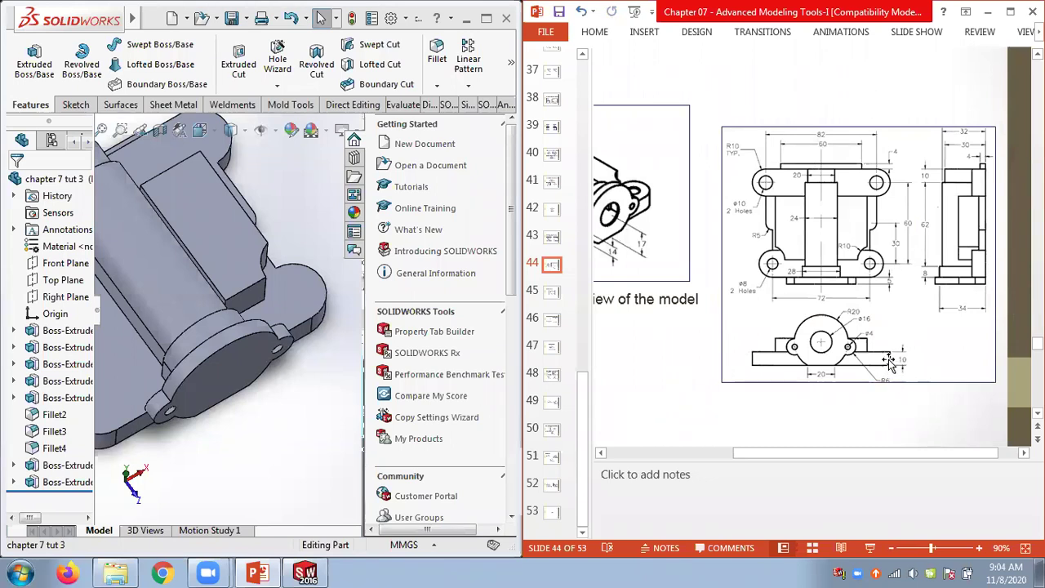
pyautogui.click(292, 397)
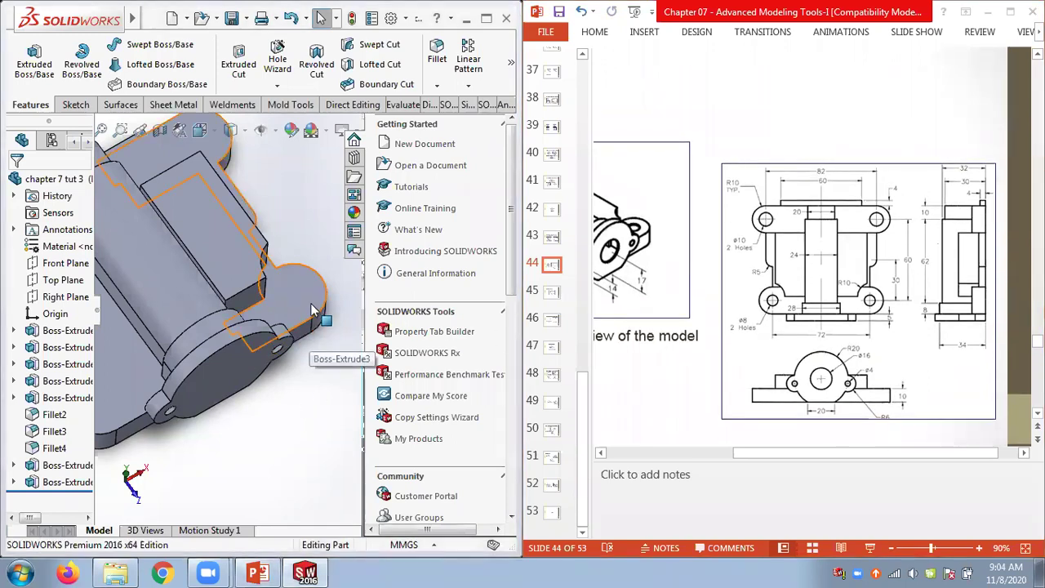
pyautogui.doubleClick(310, 310)
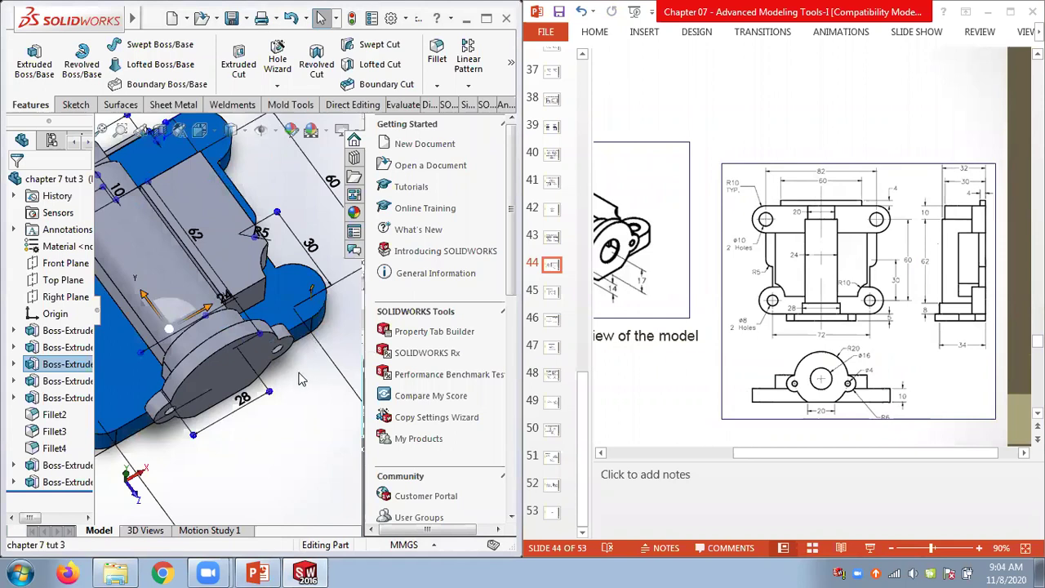
pyautogui.scroll(5, 299, 379)
pyautogui.moveTo(296, 373); pyautogui.dragTo(318, 343, button='middle')
pyautogui.rightClick(64, 368)
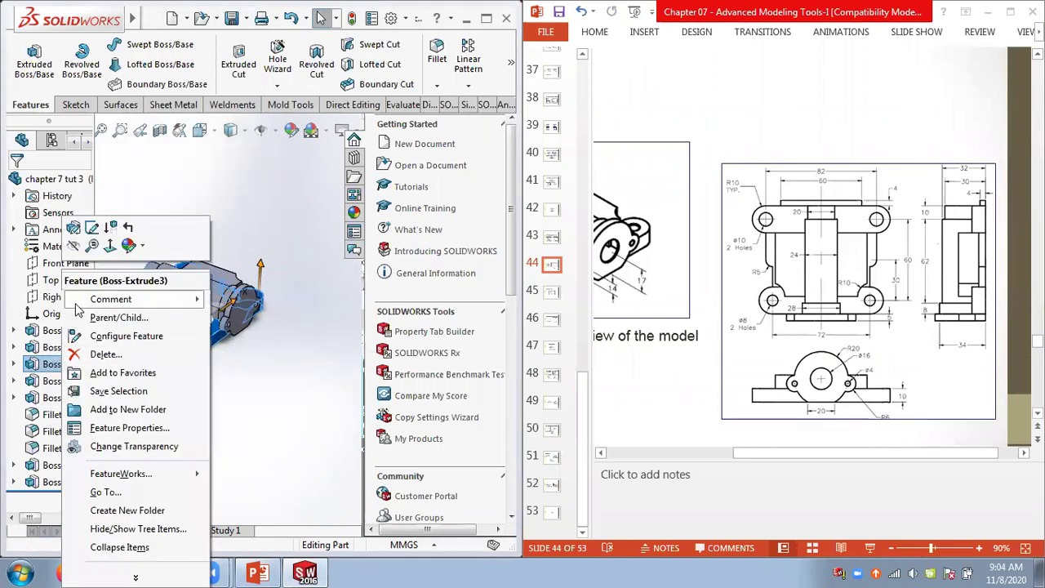
pyautogui.click(73, 228)
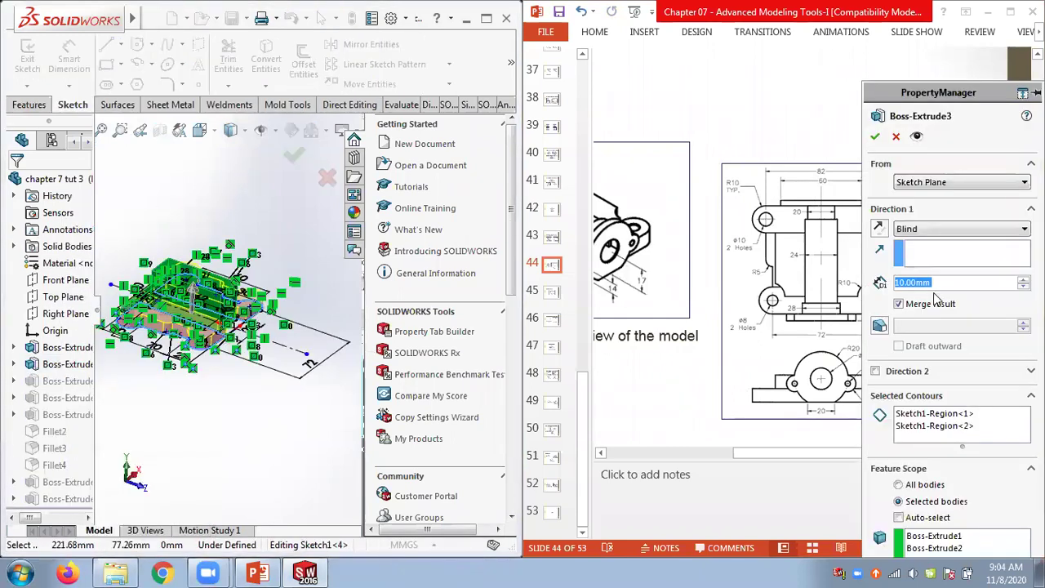
pyautogui.click(895, 137)
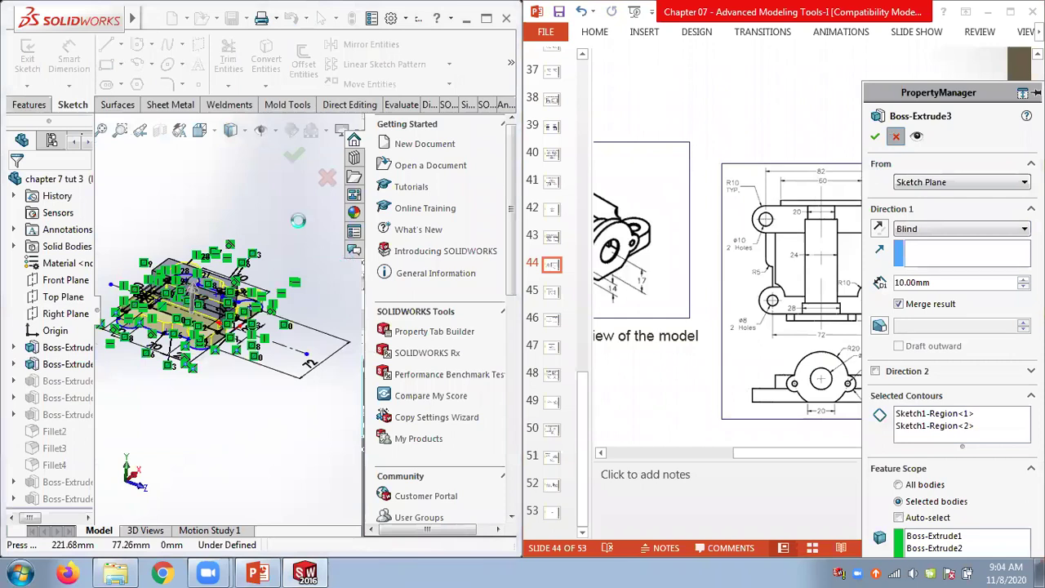
pyautogui.moveTo(275, 217); pyautogui.dragTo(260, 232, button='middle')
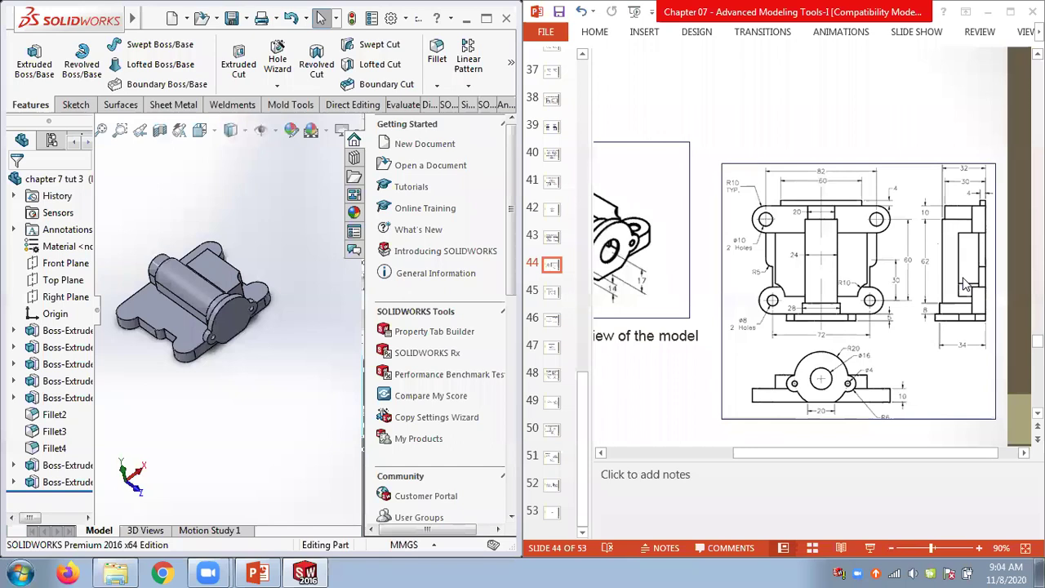
pyautogui.hotkey('alt', 'Tab')
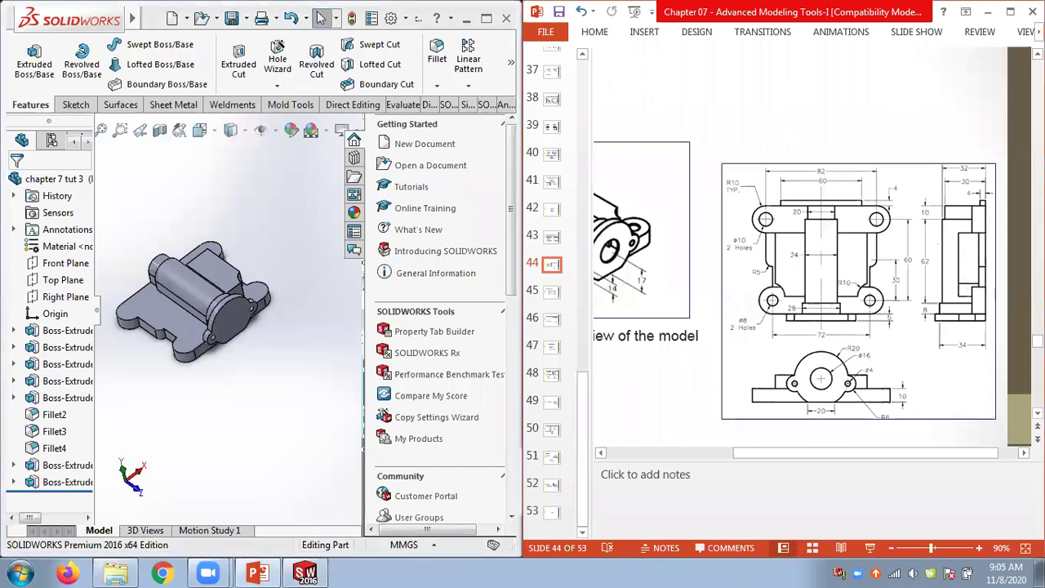
pyautogui.scroll(-5, 794, 277)
pyautogui.scroll(-5, 795, 277)
pyautogui.scroll(-5, 794, 277)
pyautogui.scroll(-5, 794, 277)
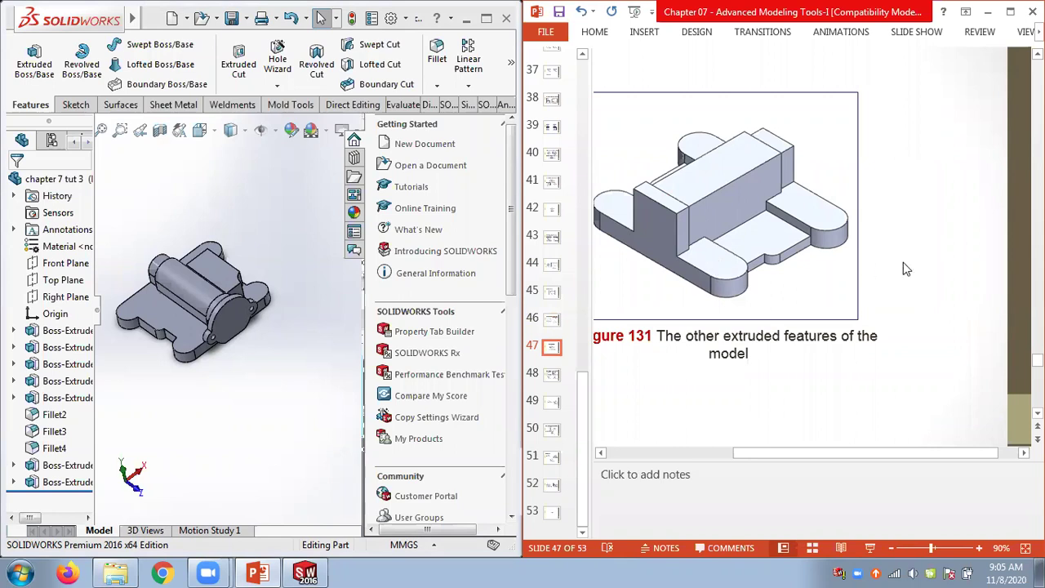
pyautogui.scroll(-3, 915, 262)
pyautogui.hscroll(-3, 898, 426)
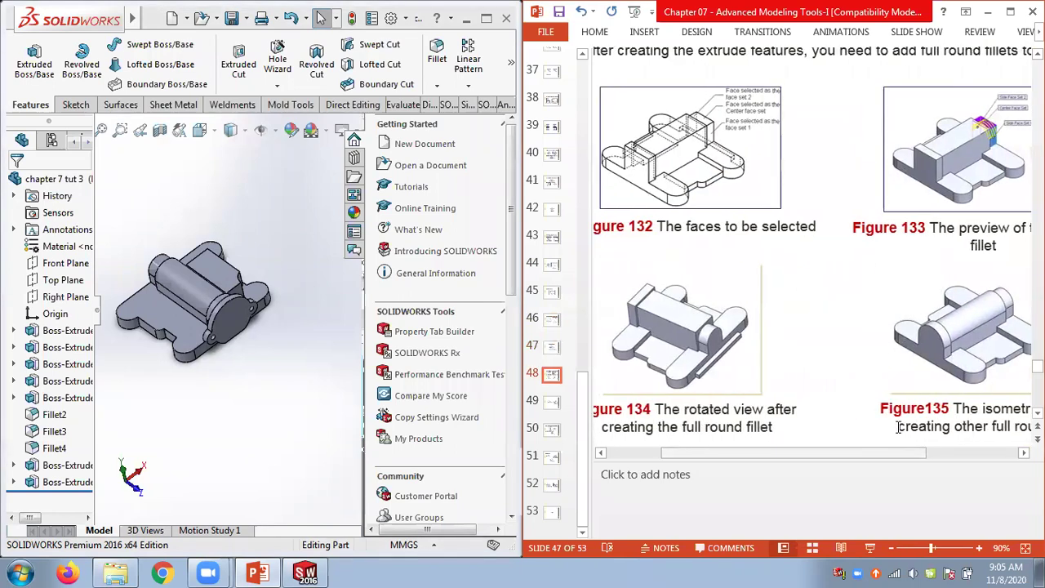
pyautogui.scroll(-6, 849, 352)
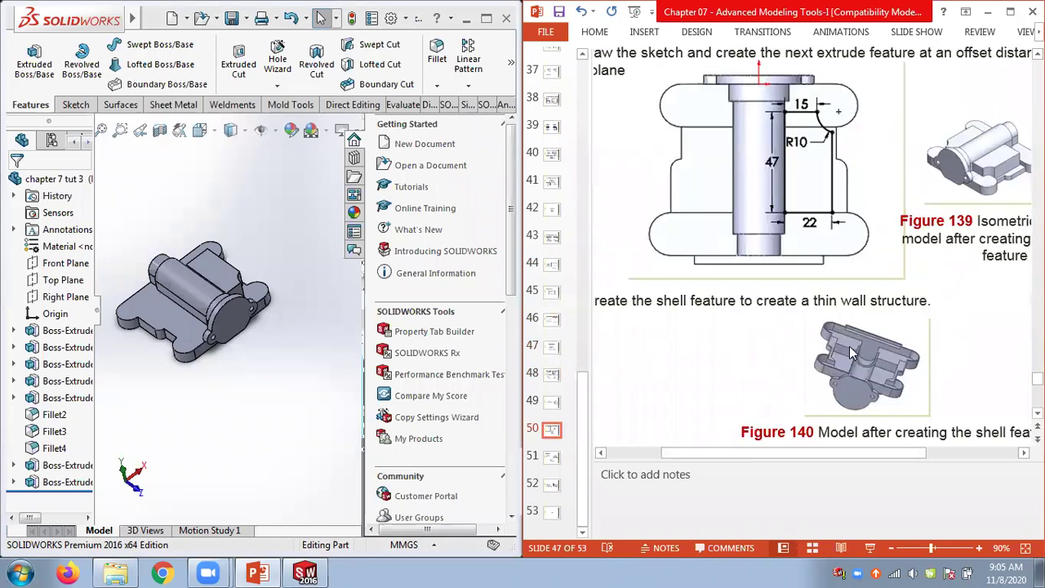
pyautogui.scroll(-3, 849, 346)
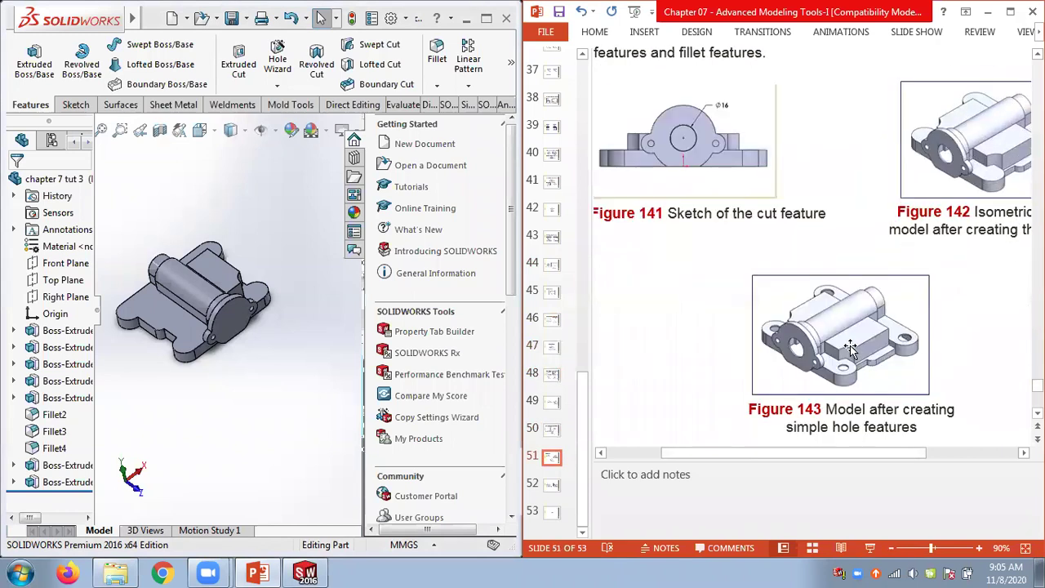
pyautogui.scroll(9, 848, 346)
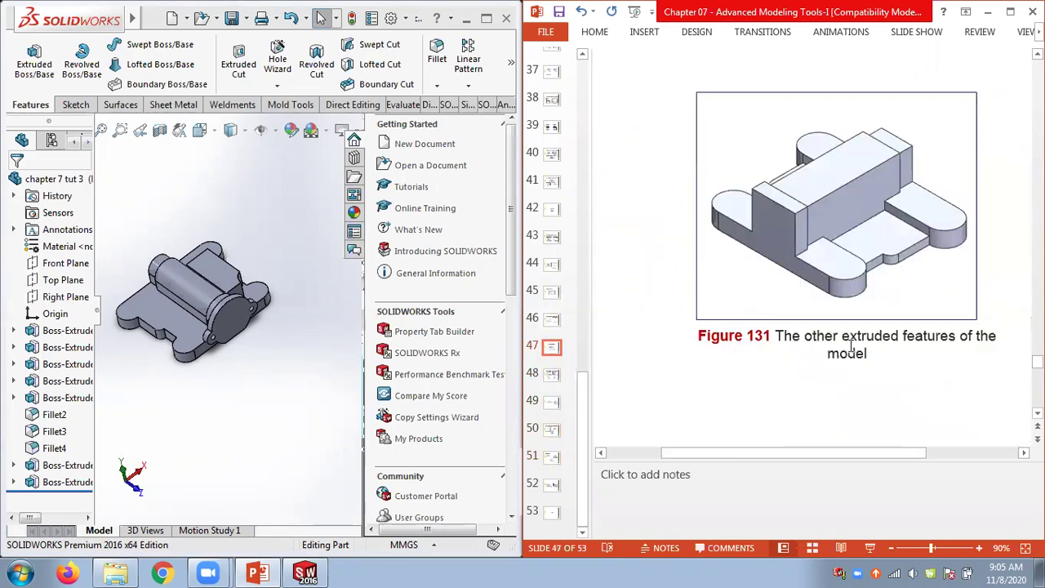
pyautogui.scroll(2, 850, 347)
pyautogui.scroll(1, 850, 346)
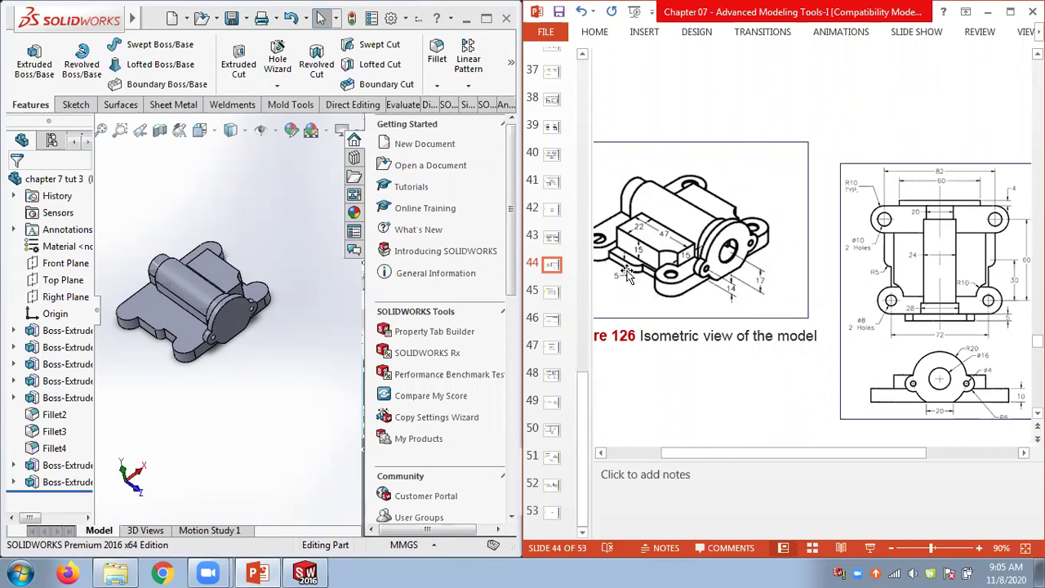
# - Select Boss-Extrude1, open it with Edit Feature, then leave the edit unchanged
pyautogui.click(160, 325)
pyautogui.click(139, 394)
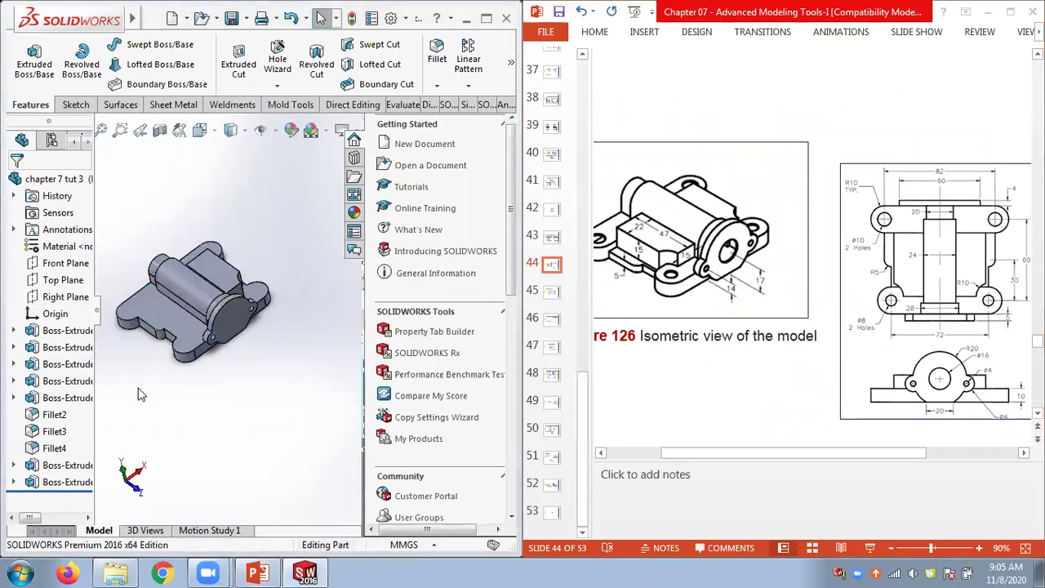
pyautogui.click(49, 330)
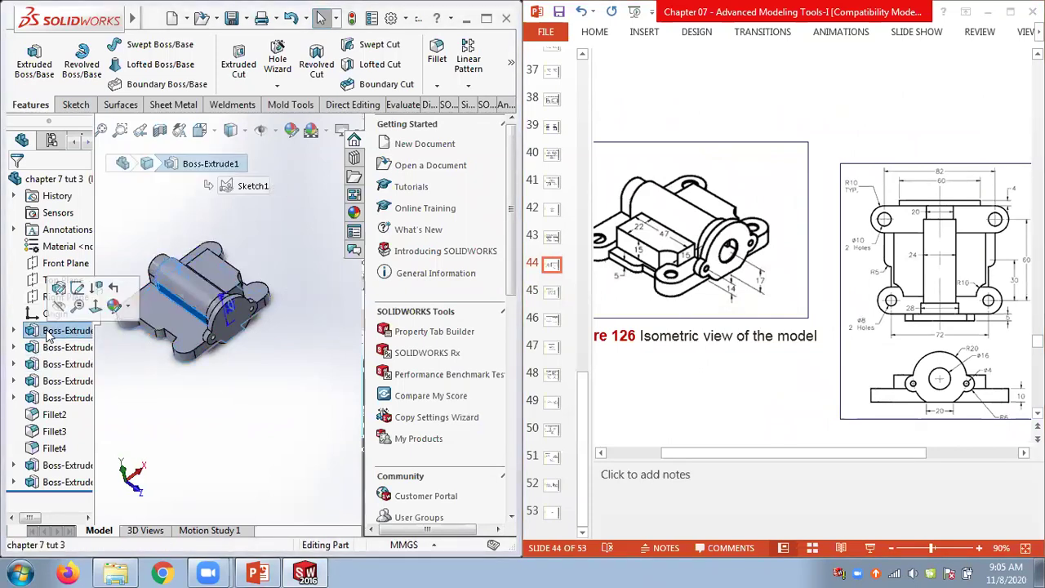
pyautogui.click(208, 391)
pyautogui.moveTo(208, 392)
pyautogui.mouseDown(button='middle')
pyautogui.moveTo(181, 353)
pyautogui.moveTo(206, 399)
pyautogui.mouseUp(button='middle')
pyautogui.click(49, 331)
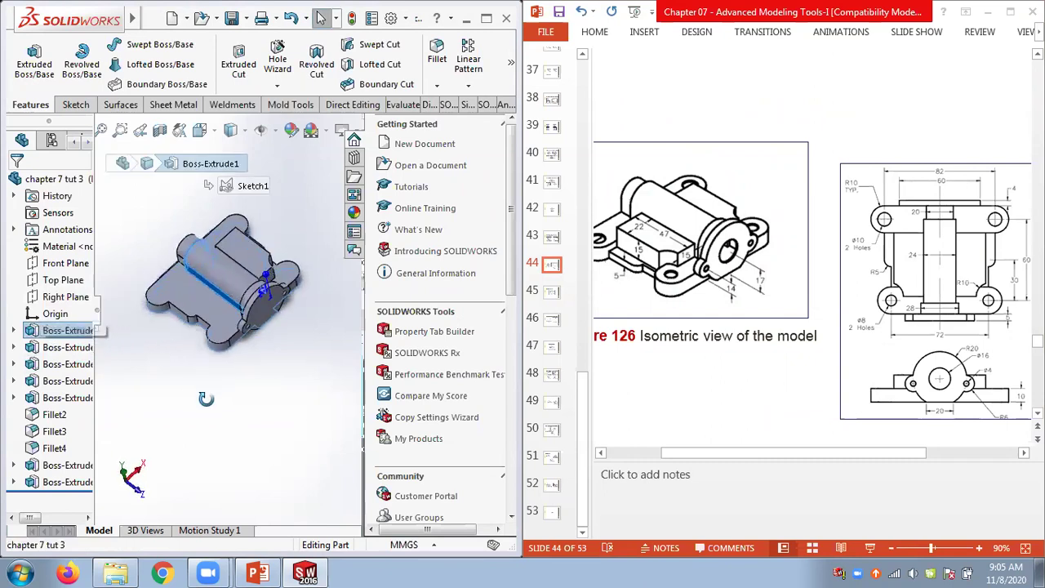
pyautogui.rightClick(59, 336)
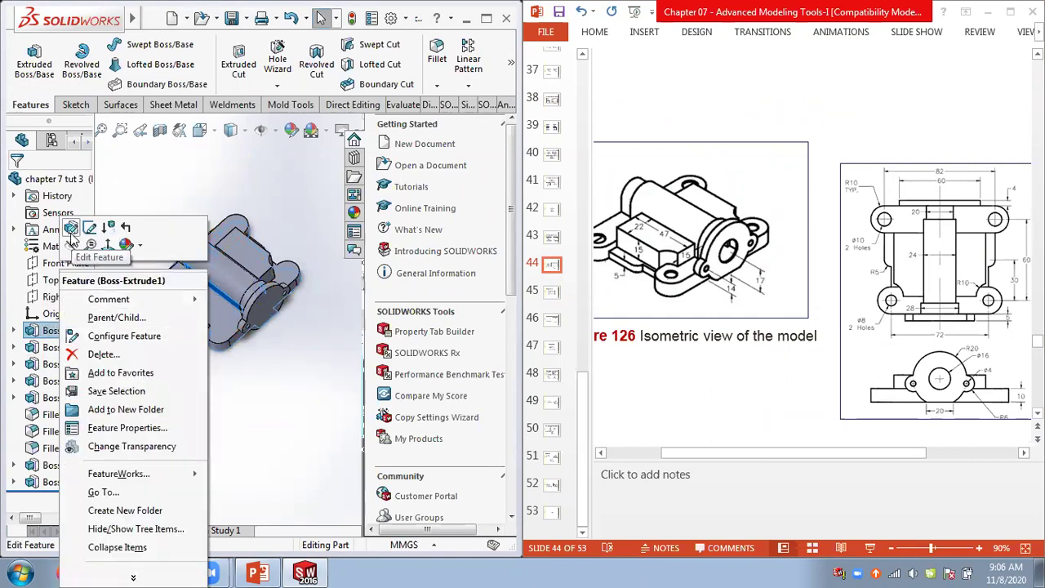
pyautogui.click(92, 232)
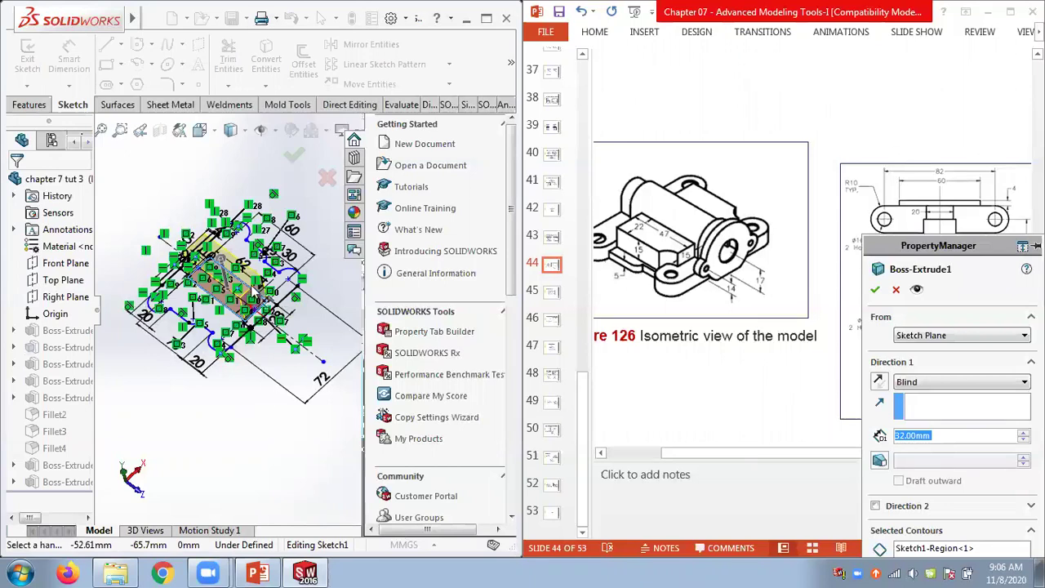
pyautogui.click(329, 177)
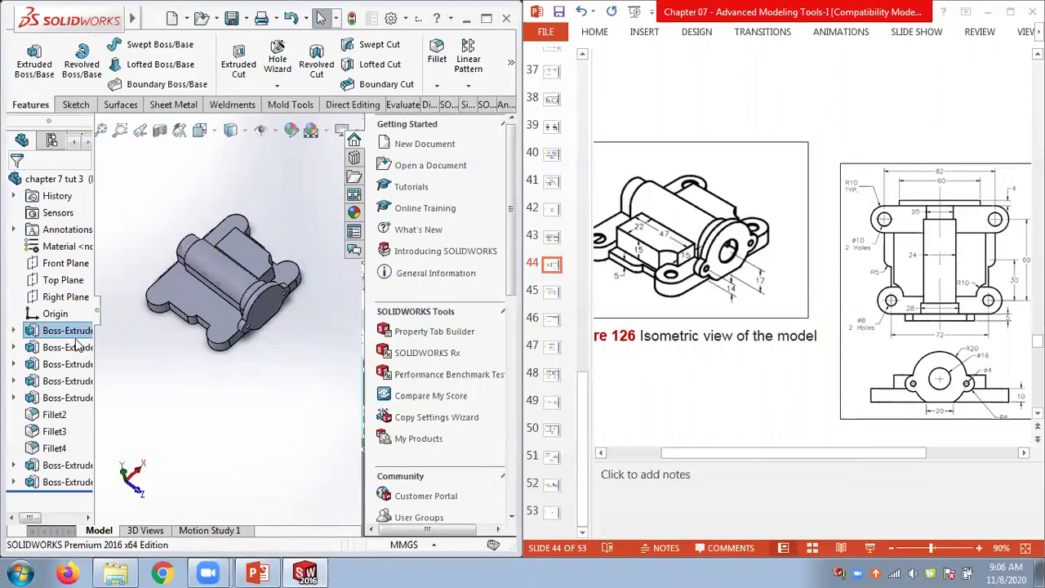
# - Review Boss-Extrude3, 4 and 5 on the model, then open Boss-Extrude3's context menu
pyautogui.click(68, 364)
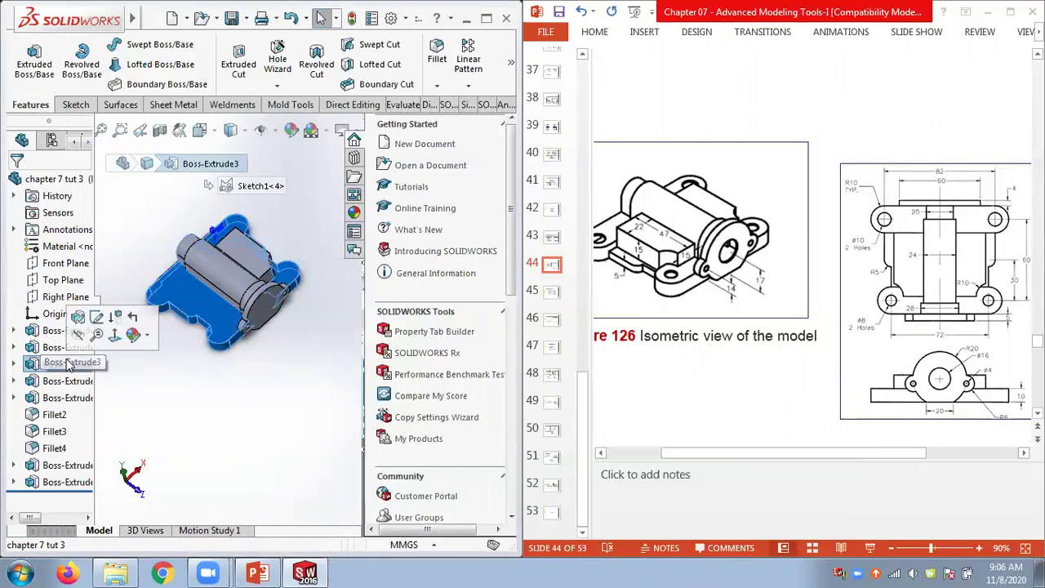
pyautogui.moveTo(182, 395); pyautogui.dragTo(99, 367, button='middle')
pyautogui.click(71, 380)
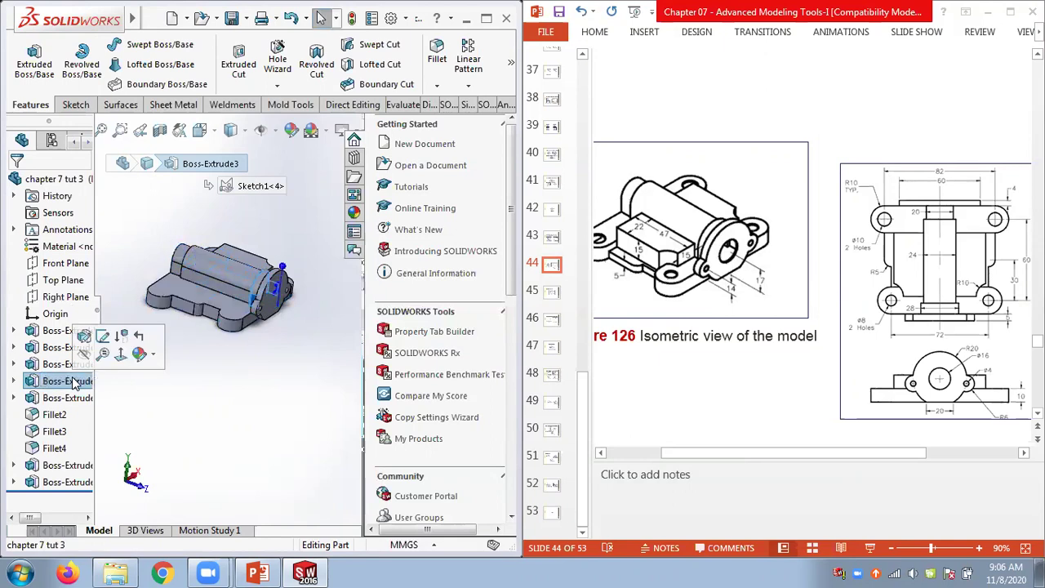
pyautogui.click(64, 397)
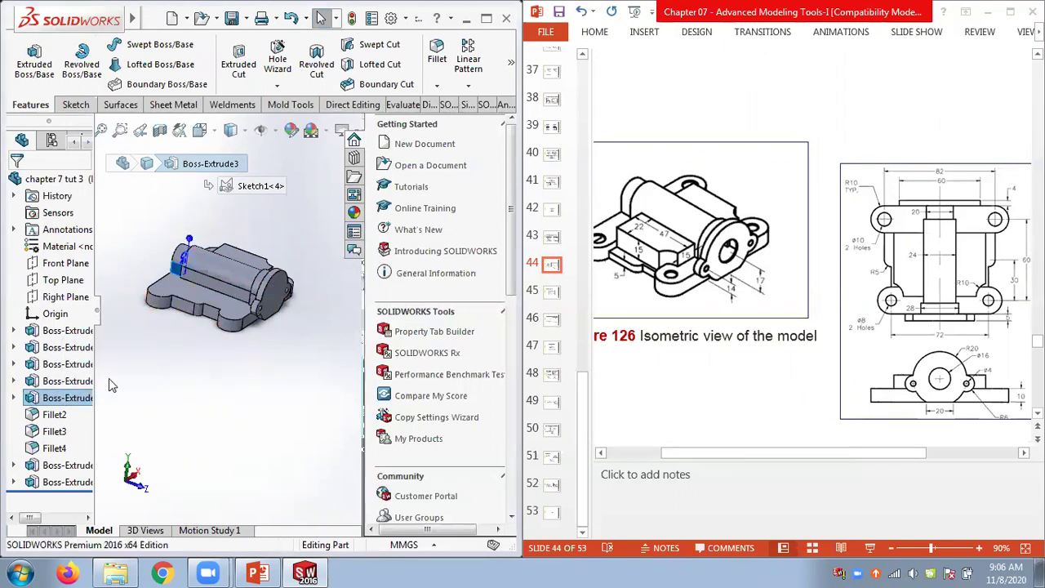
pyautogui.click(80, 365)
pyautogui.moveTo(228, 371); pyautogui.dragTo(212, 375, button='middle')
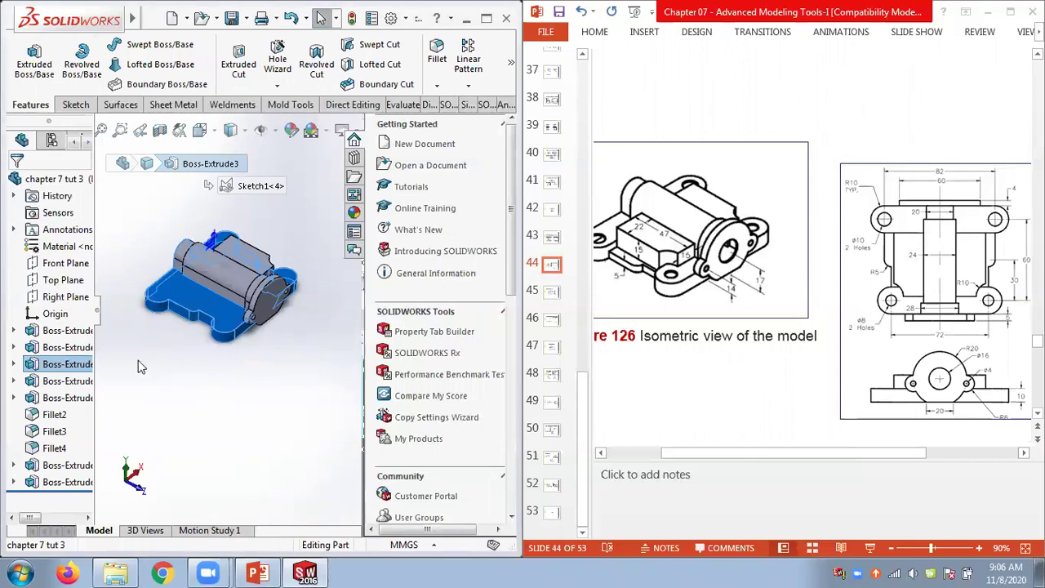
pyautogui.rightClick(67, 369)
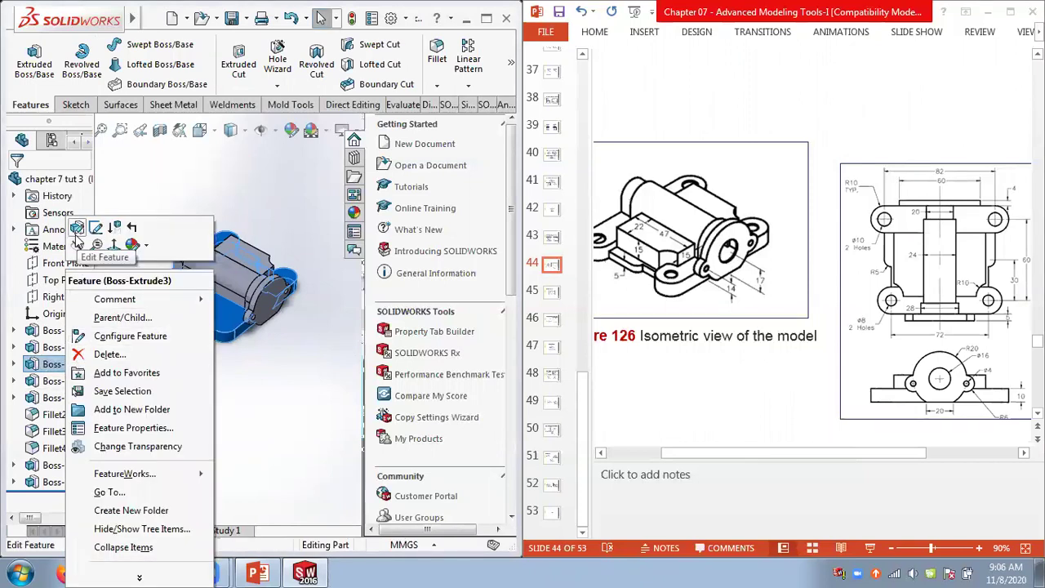
# - Edit Boss-Extrude3, check both sketch contours, and change its blind depth from 10.00 to 5.00 mm
pyautogui.click(96, 227)
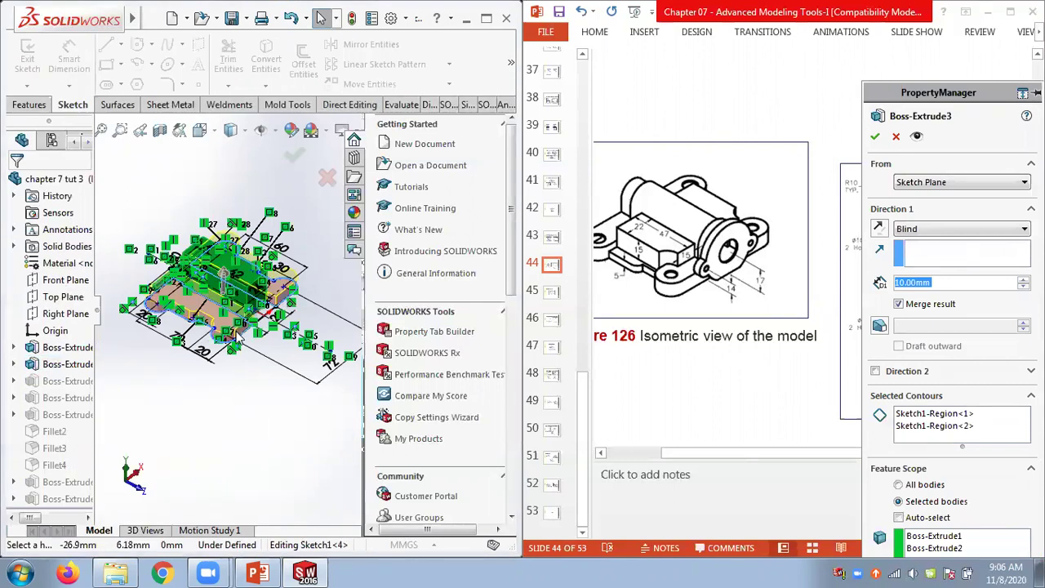
pyautogui.click(945, 432)
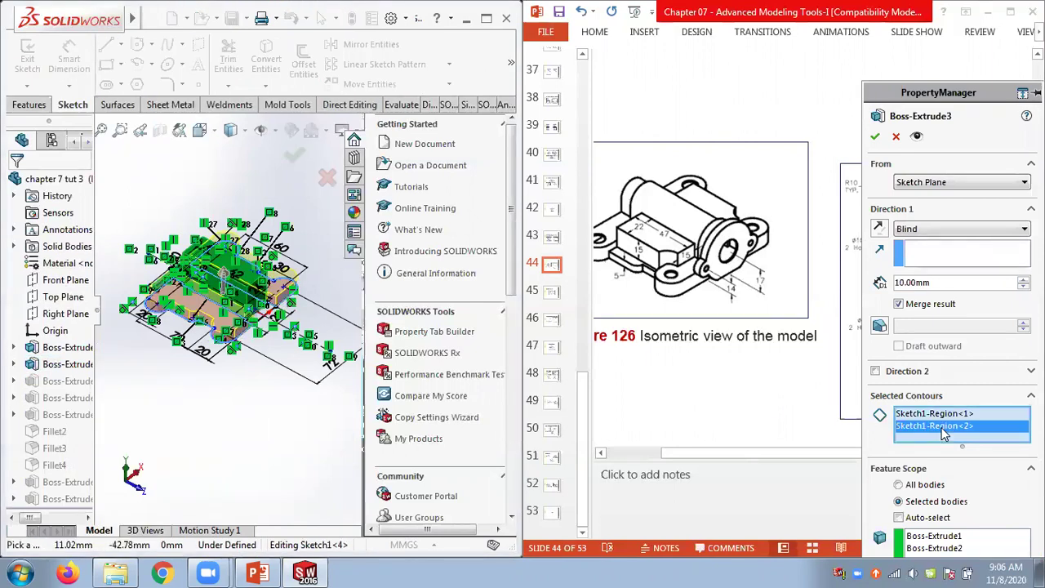
pyautogui.click(940, 415)
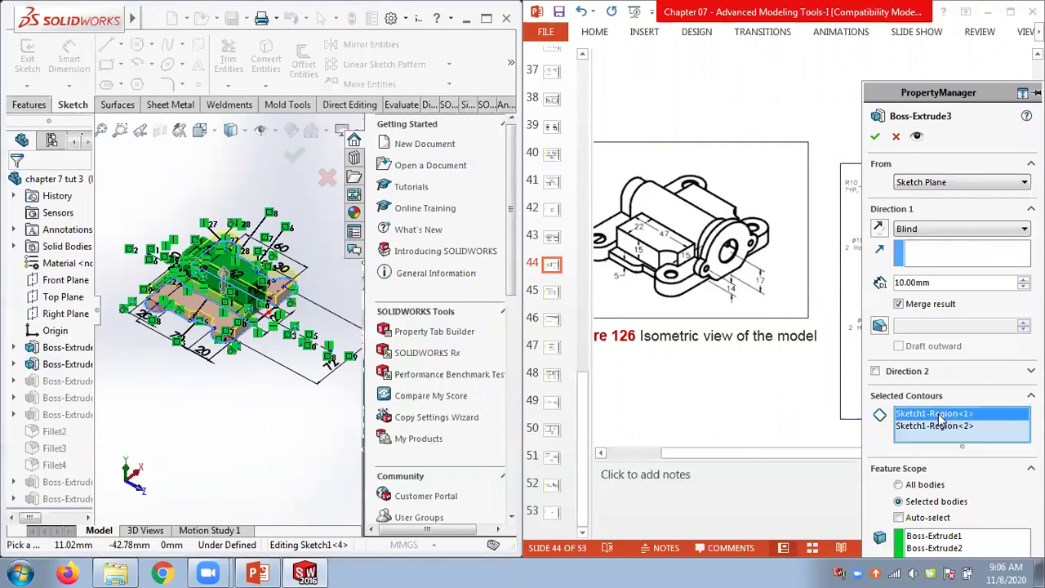
pyautogui.click(937, 425)
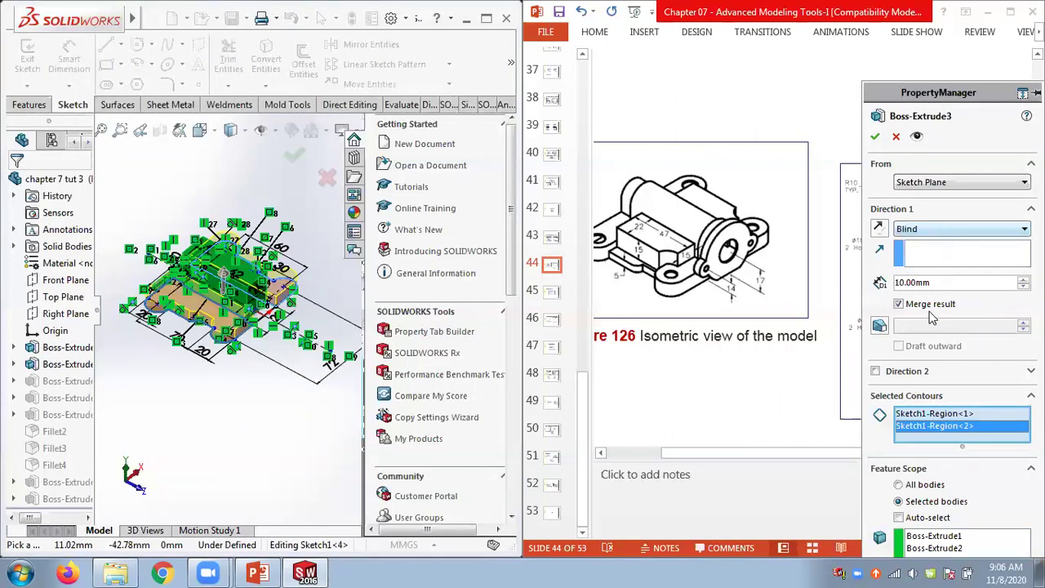
pyautogui.moveTo(948, 282); pyautogui.dragTo(880, 284)
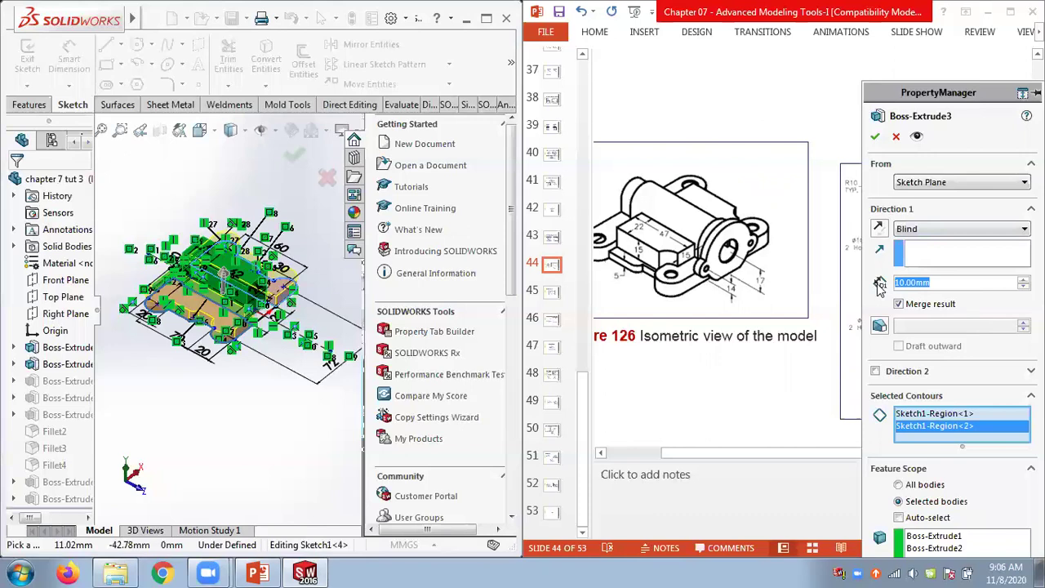
pyautogui.write('5')
pyautogui.press('Return')
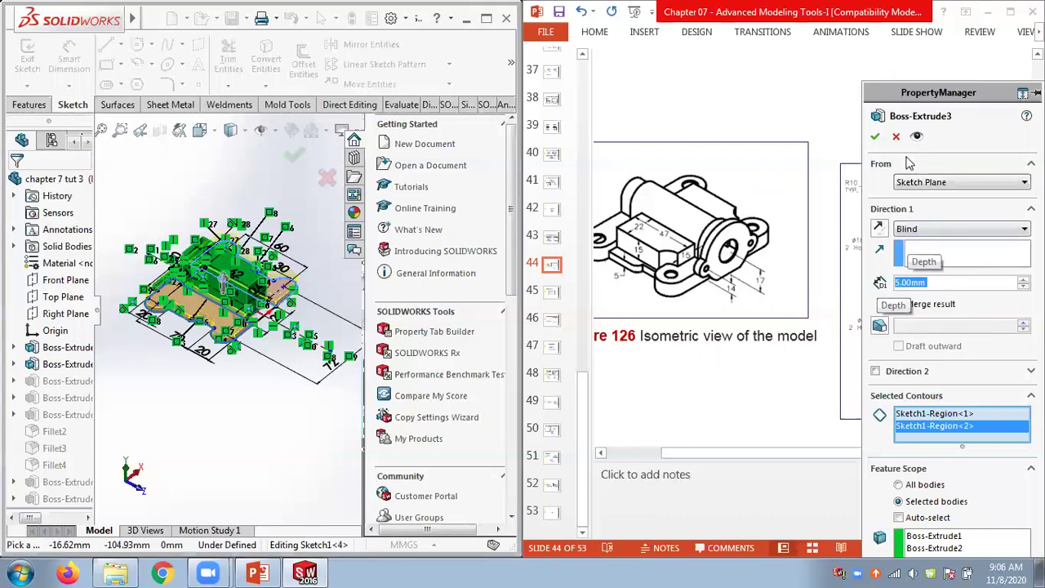
pyautogui.click(875, 137)
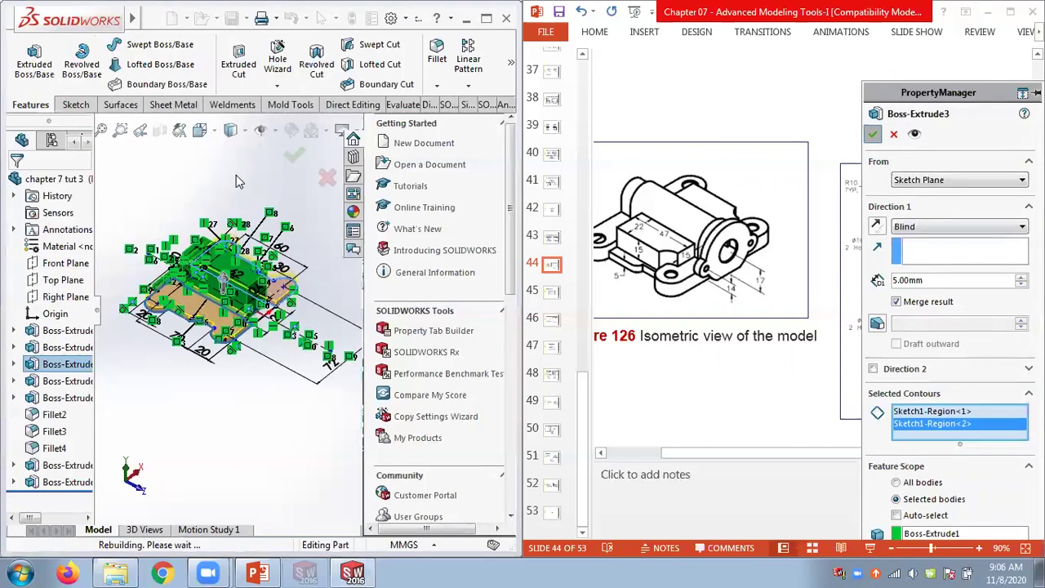
pyautogui.scroll(-3, 144, 334)
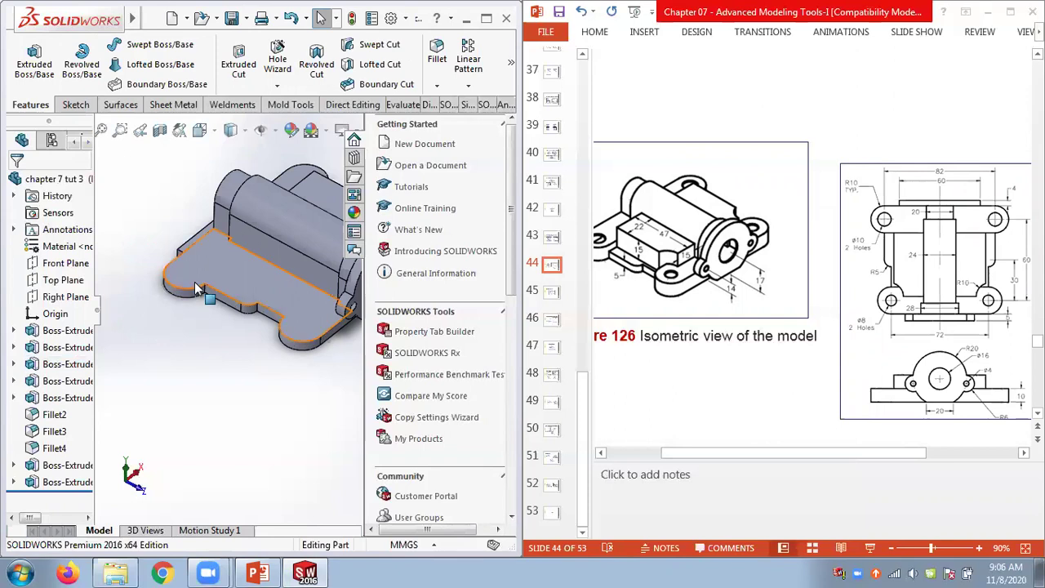
pyautogui.moveTo(210, 374); pyautogui.dragTo(278, 354, button='middle')
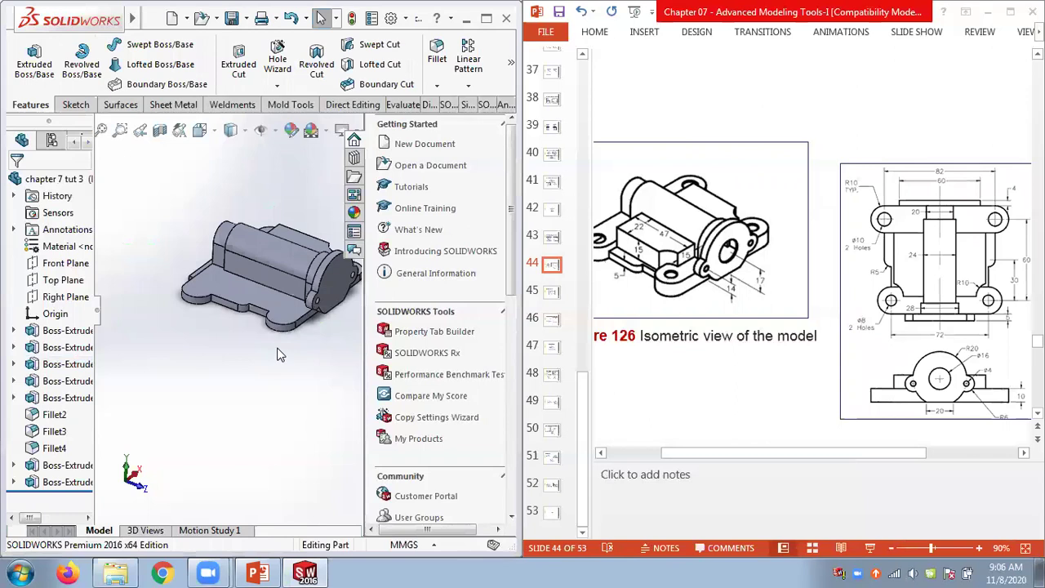
pyautogui.rightClick(65, 369)
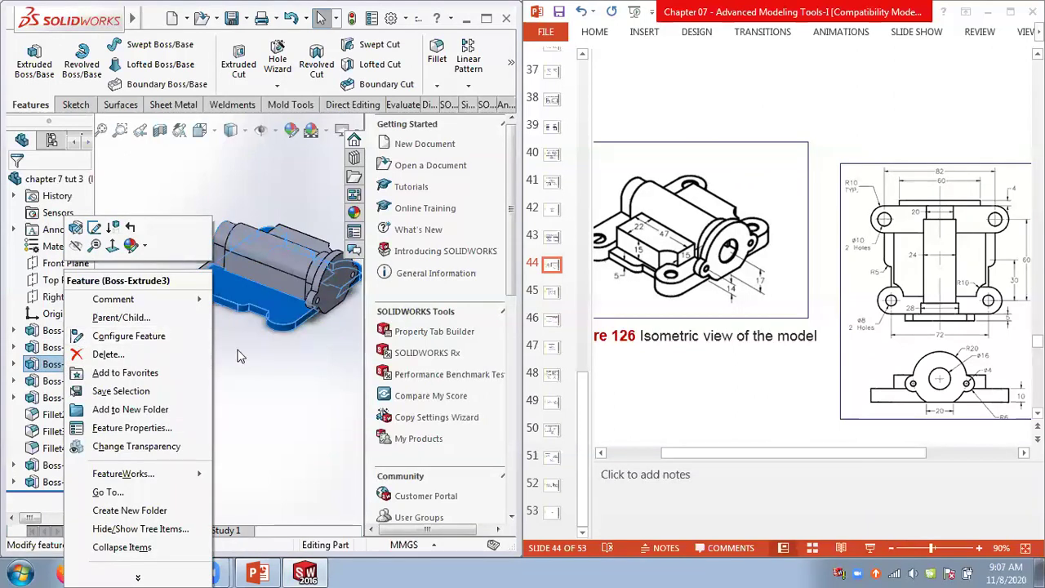
pyautogui.click(274, 372)
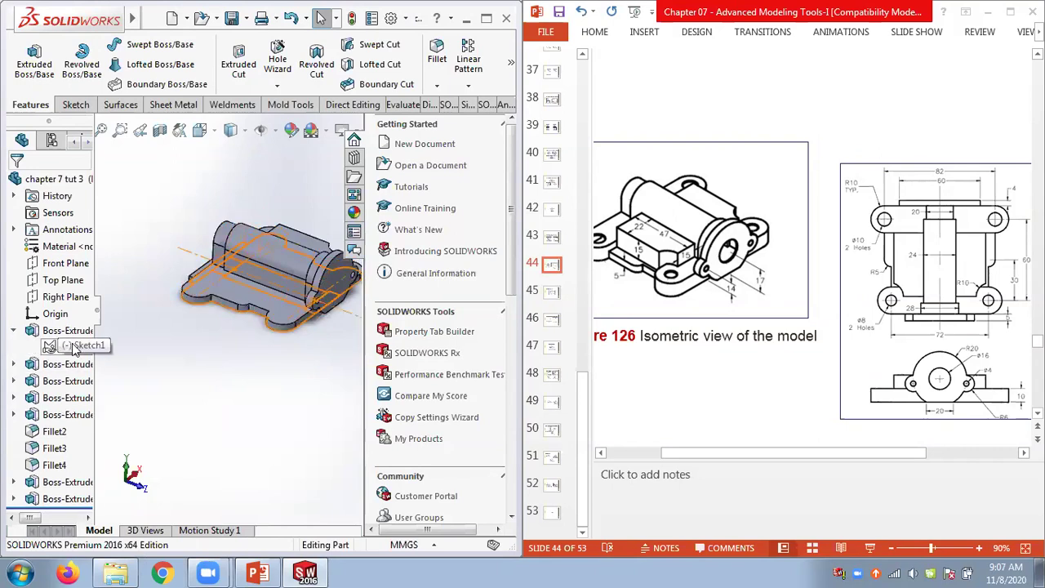
pyautogui.rightClick(75, 347)
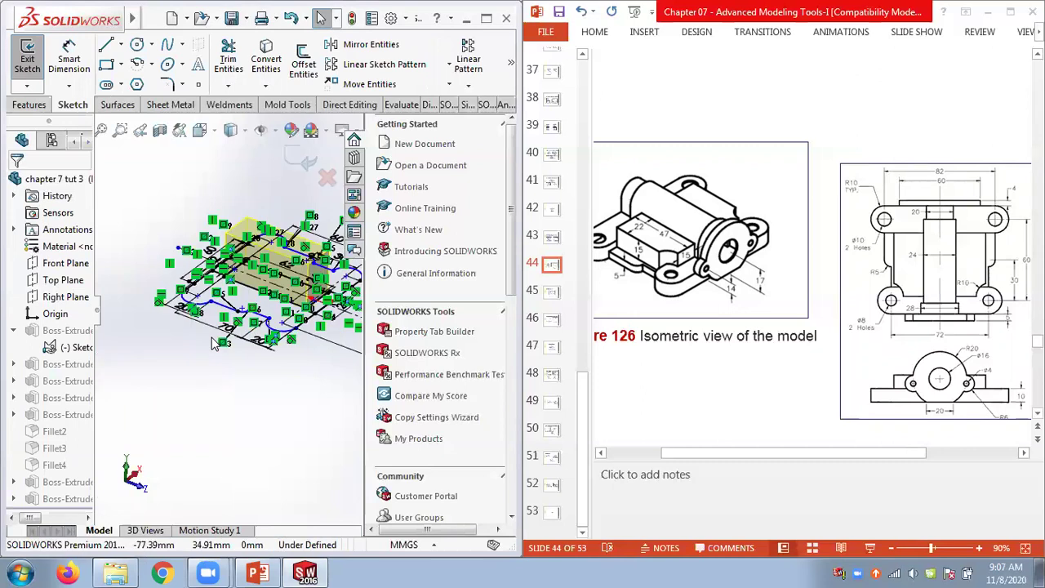
pyautogui.moveTo(209, 334); pyautogui.dragTo(202, 231, button='middle')
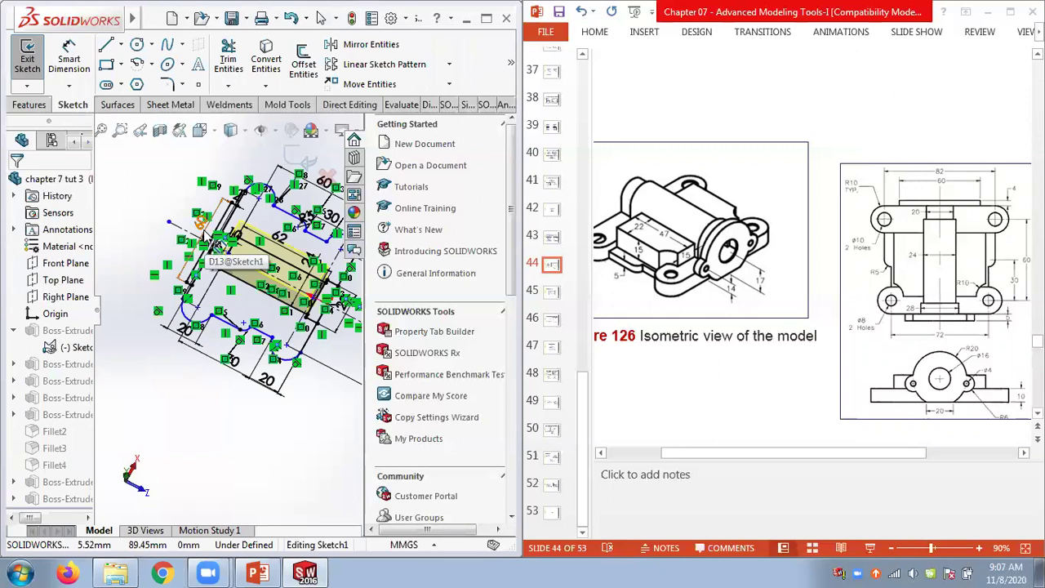
pyautogui.click(120, 44)
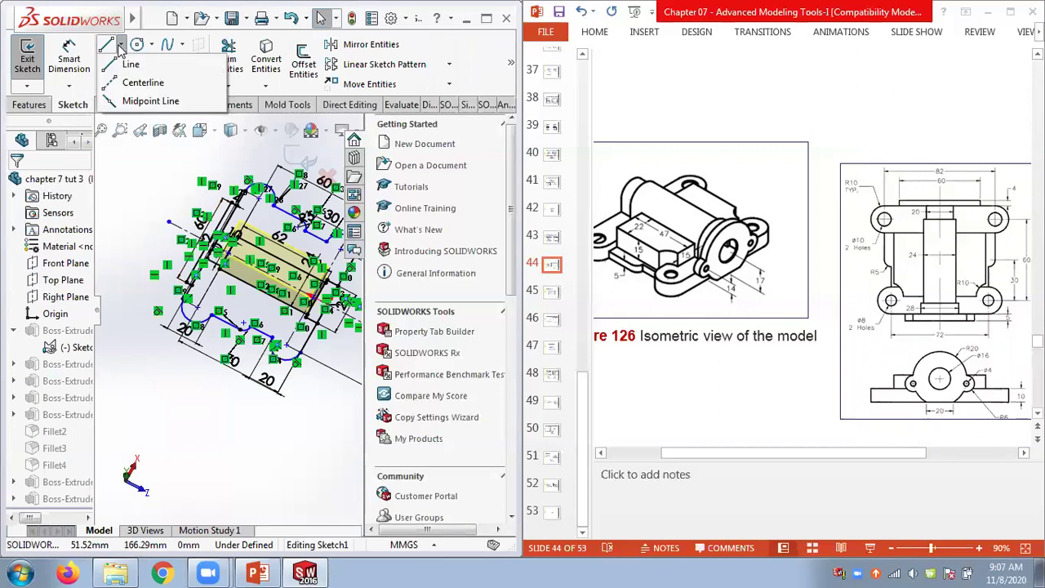
pyautogui.click(139, 83)
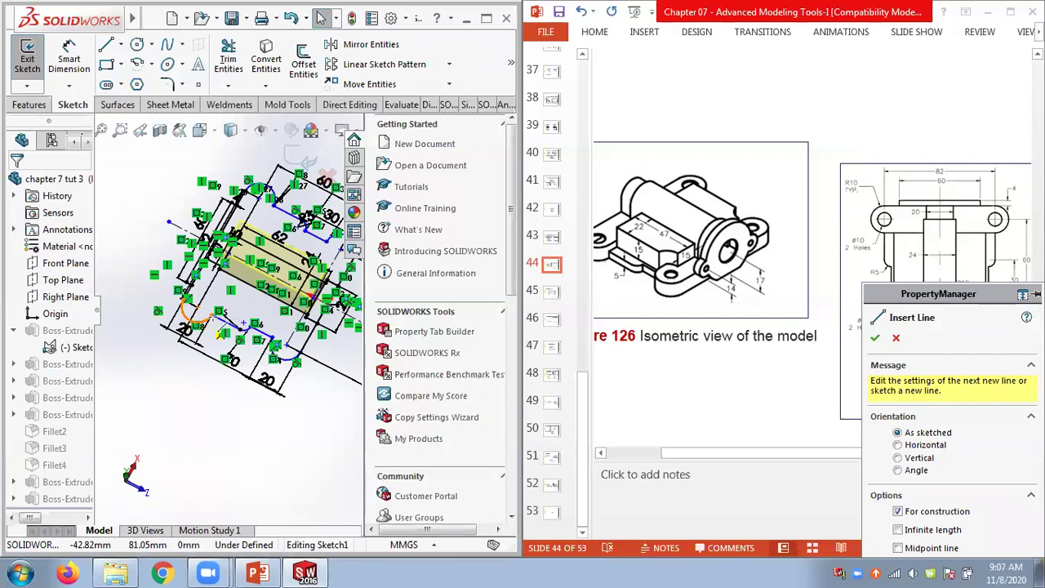
pyautogui.click(276, 195)
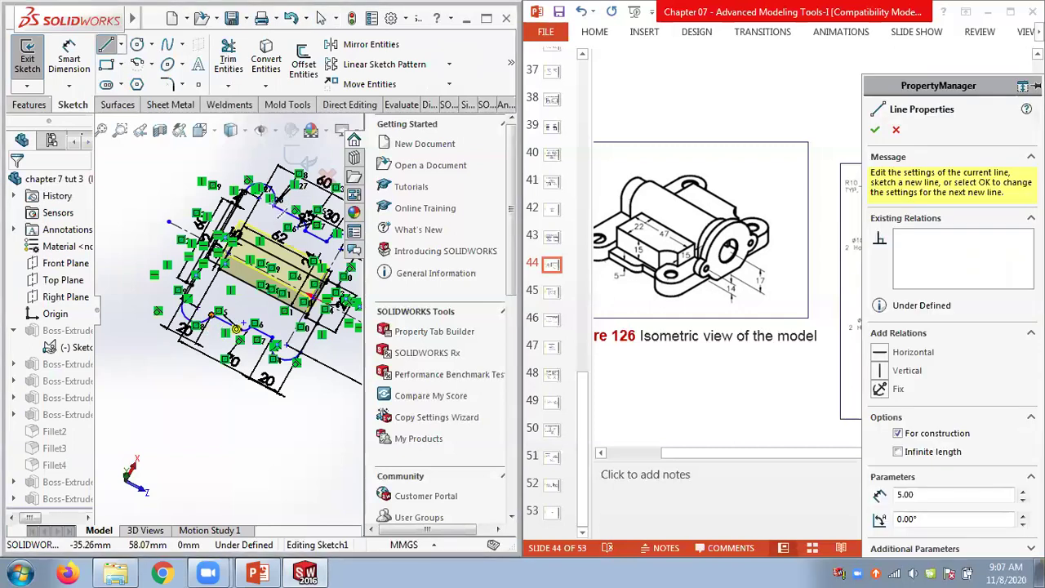
pyautogui.click(295, 219)
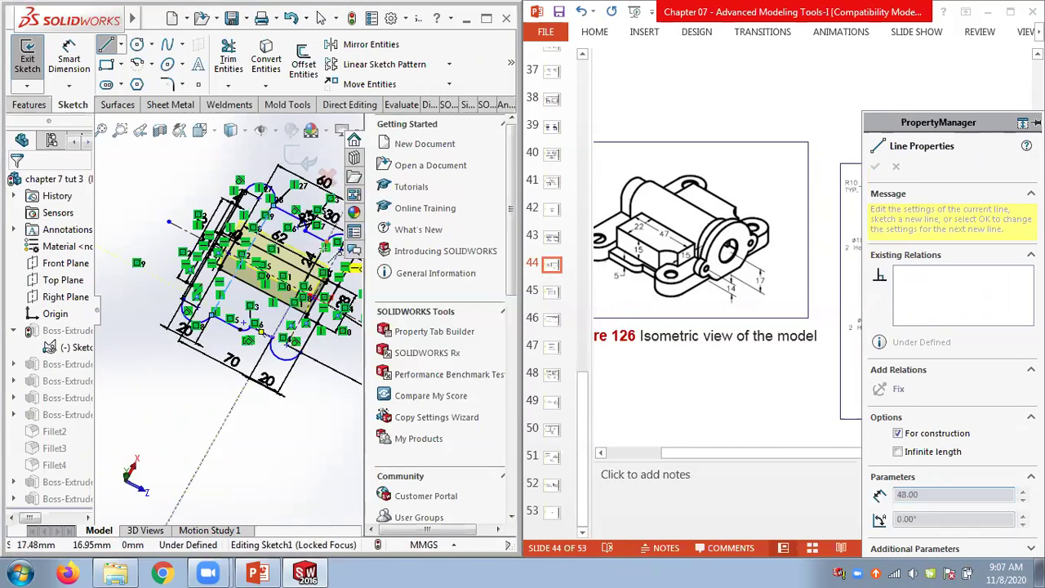
pyautogui.click(281, 352)
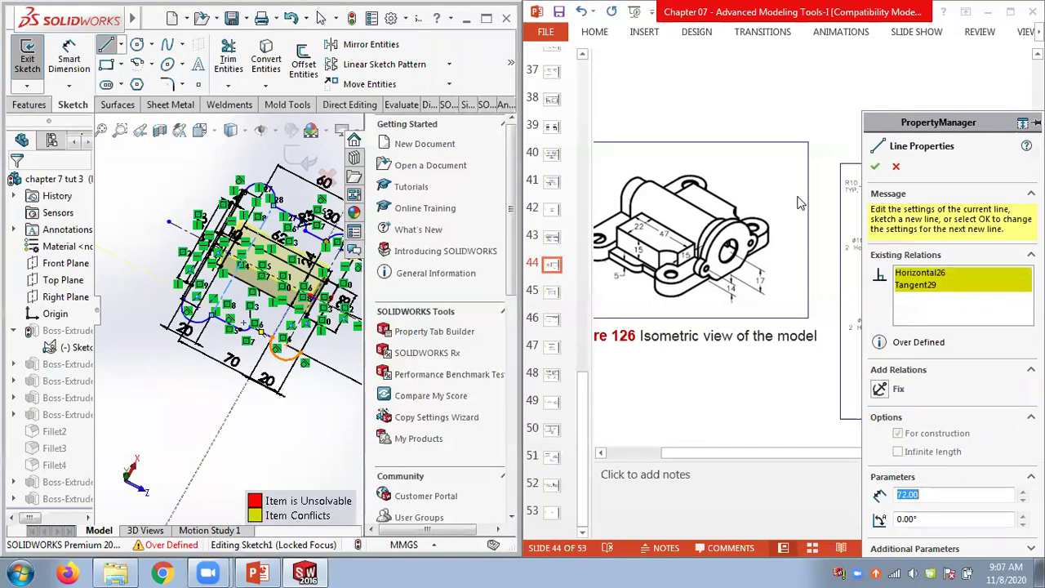
pyautogui.press('Escape')
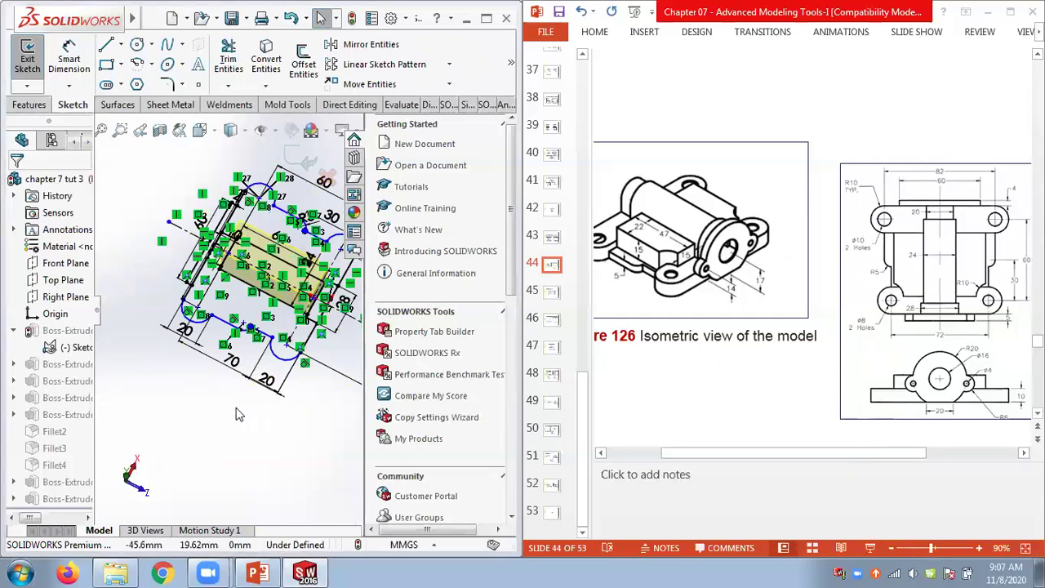
pyautogui.click(291, 18)
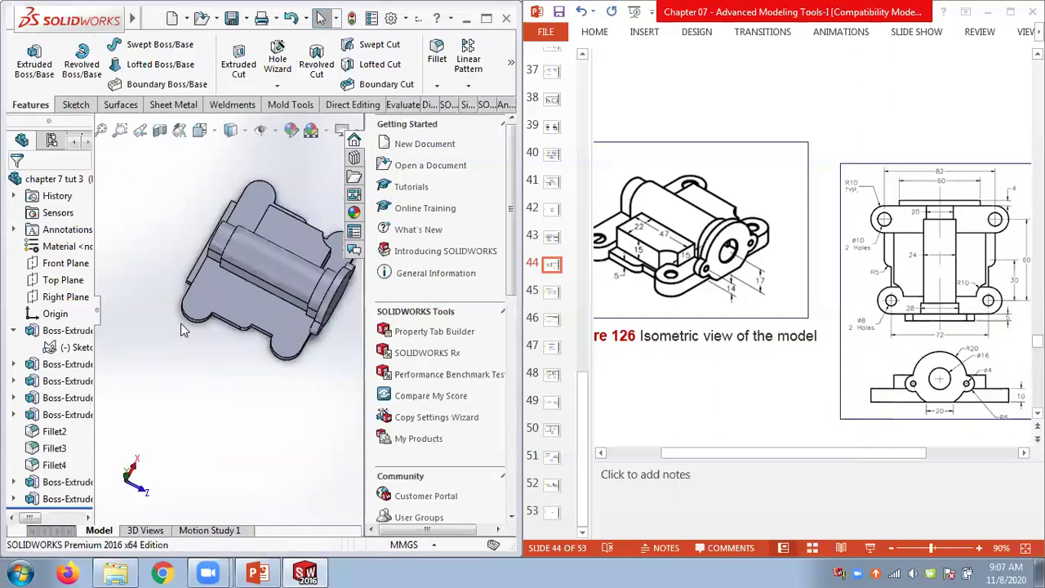
# - Open Boss-Extrude1 with Edit Feature and cancel without changes
pyautogui.moveTo(181, 292); pyautogui.dragTo(245, 278, button='middle')
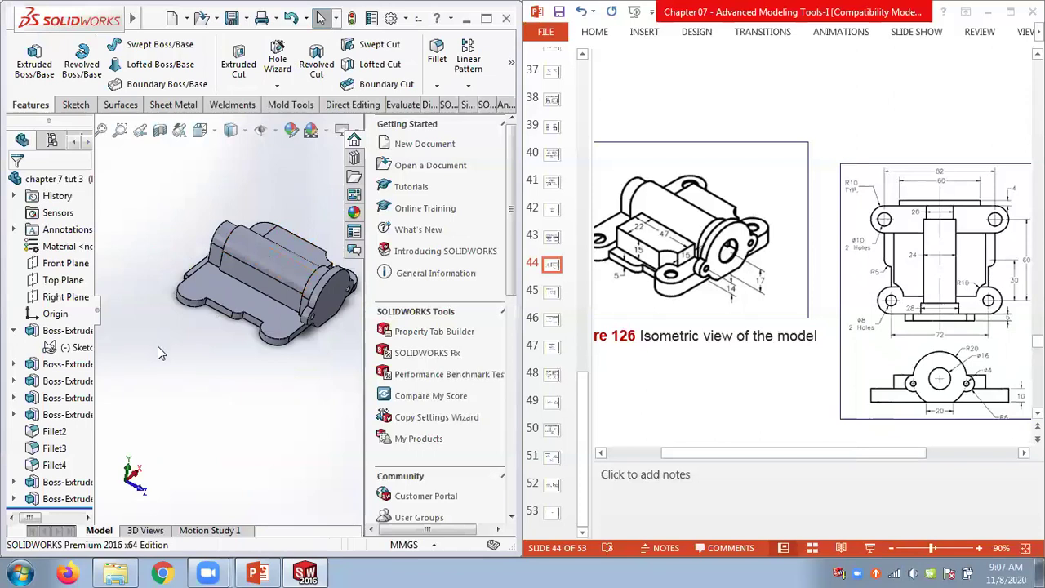
pyautogui.rightClick(47, 337)
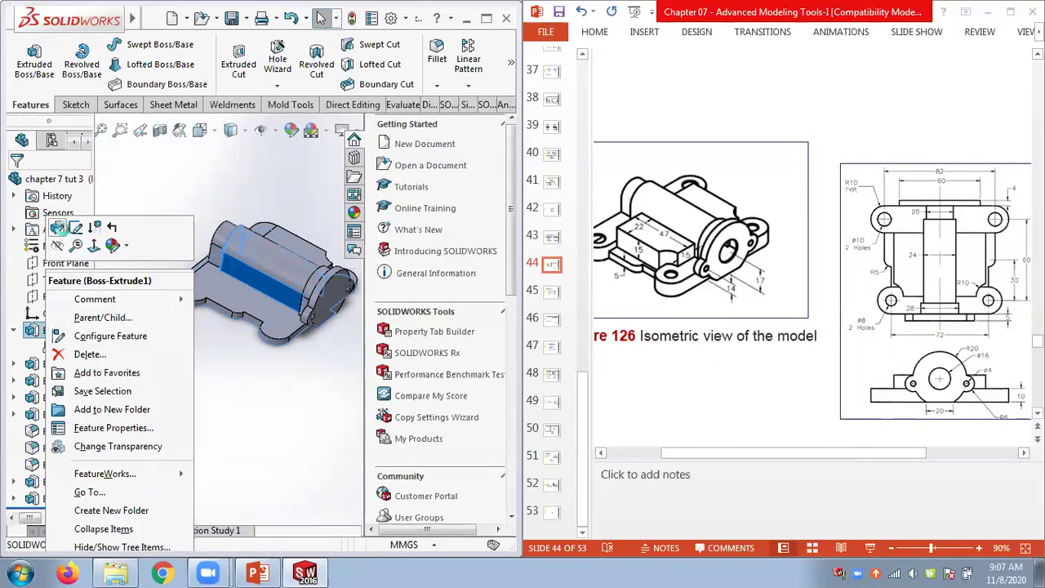
pyautogui.click(57, 229)
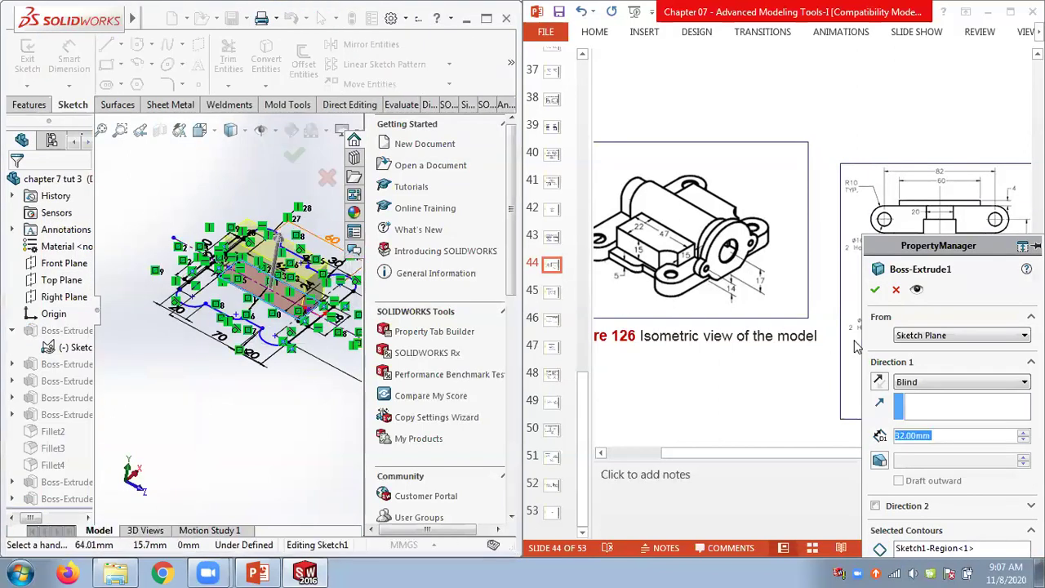
pyautogui.click(897, 290)
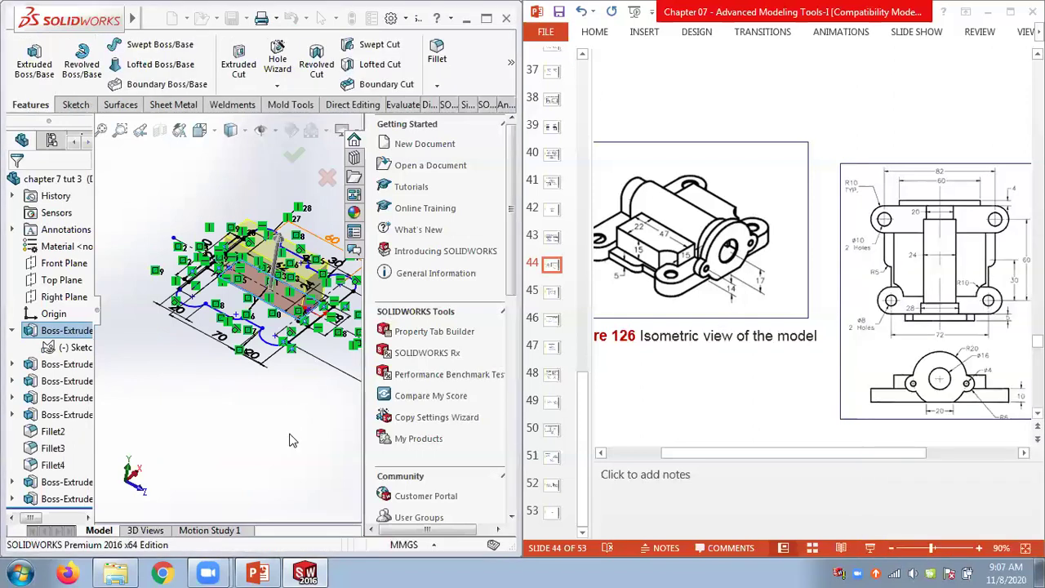
# - Select Boss-Extrude2 and the next extrusion, then show Sketch1 and open its context menu
pyautogui.click(52, 363)
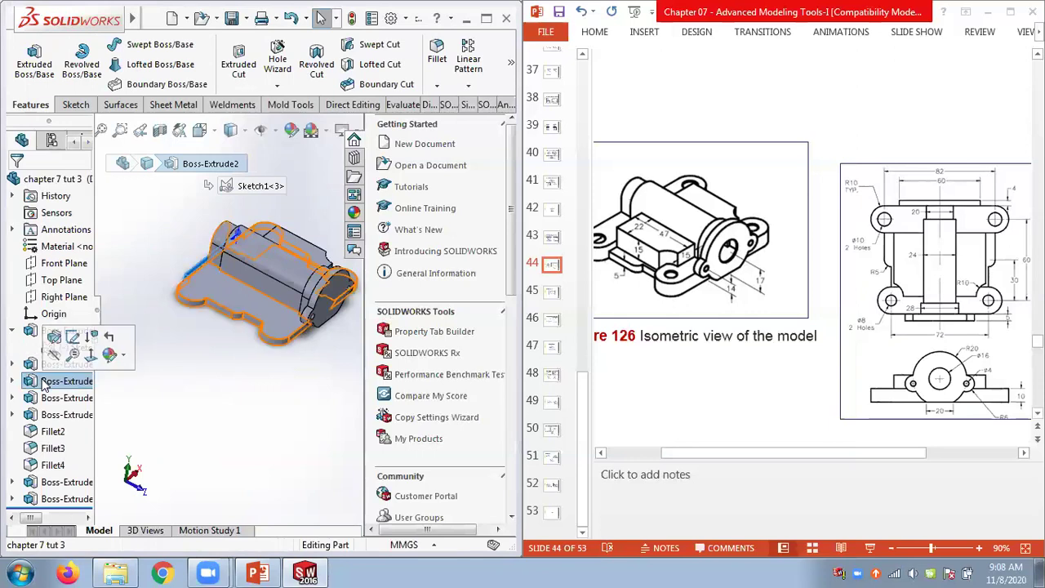
pyautogui.click(44, 382)
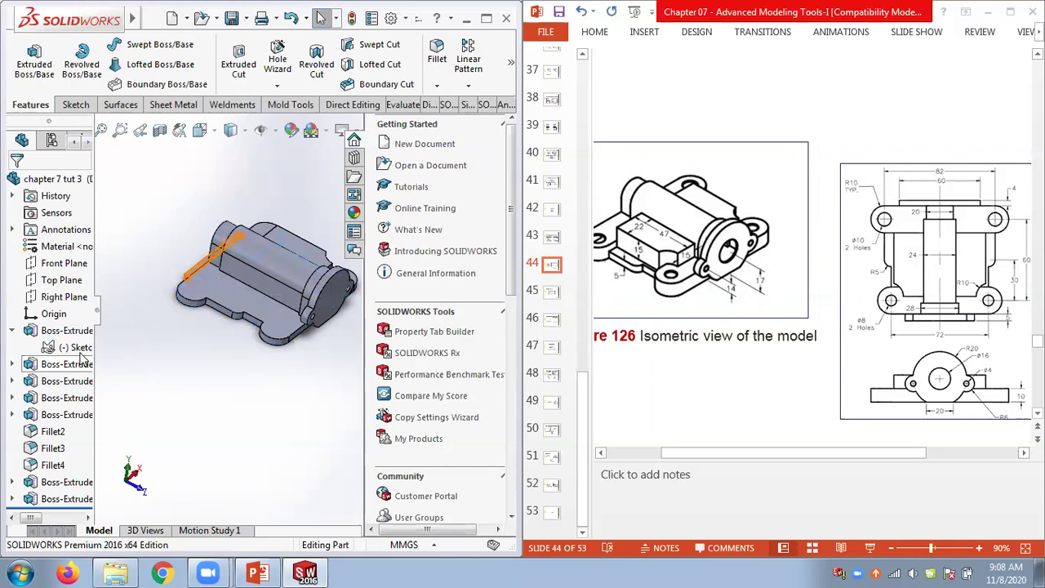
pyautogui.click(78, 349)
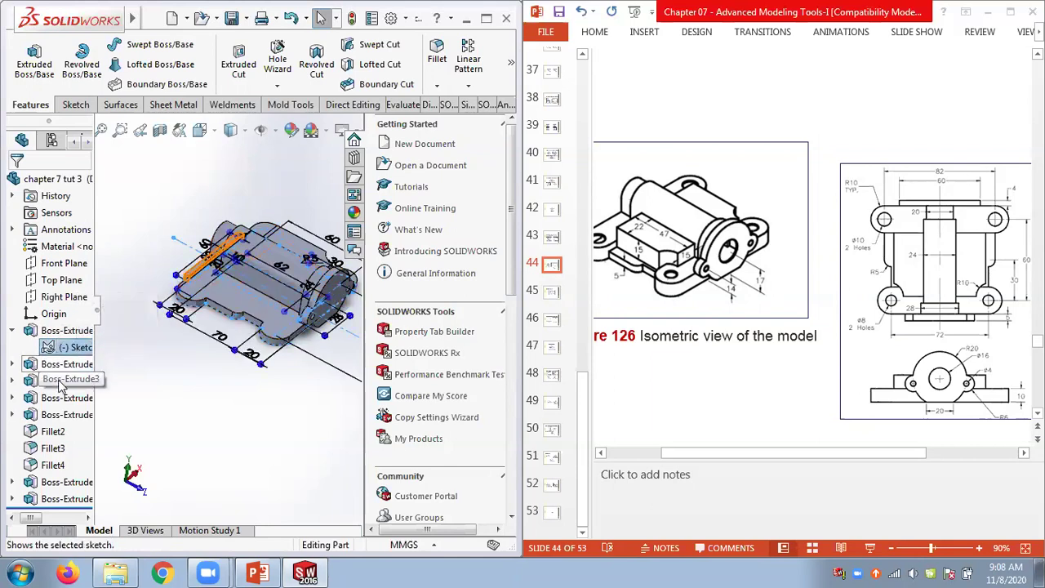
pyautogui.rightClick(73, 347)
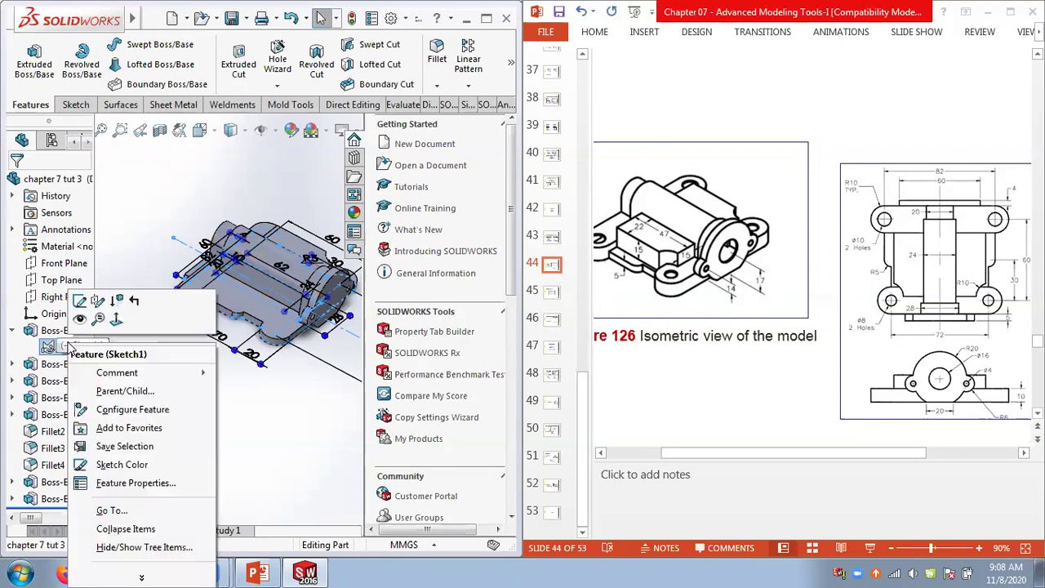
# - Edit Sketch1 and view it face-on from the top
pyautogui.click(84, 302)
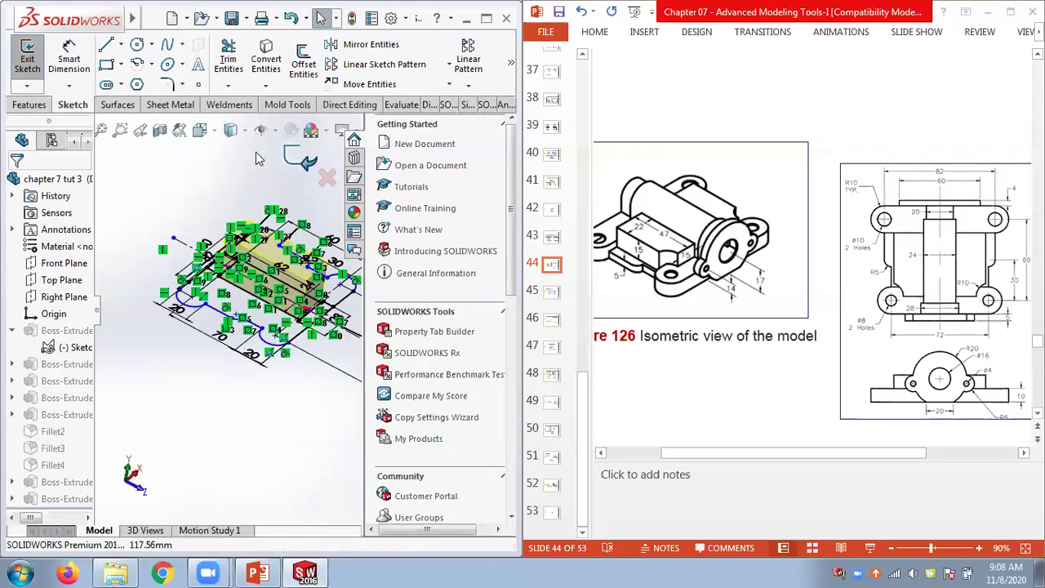
pyautogui.click(86, 324)
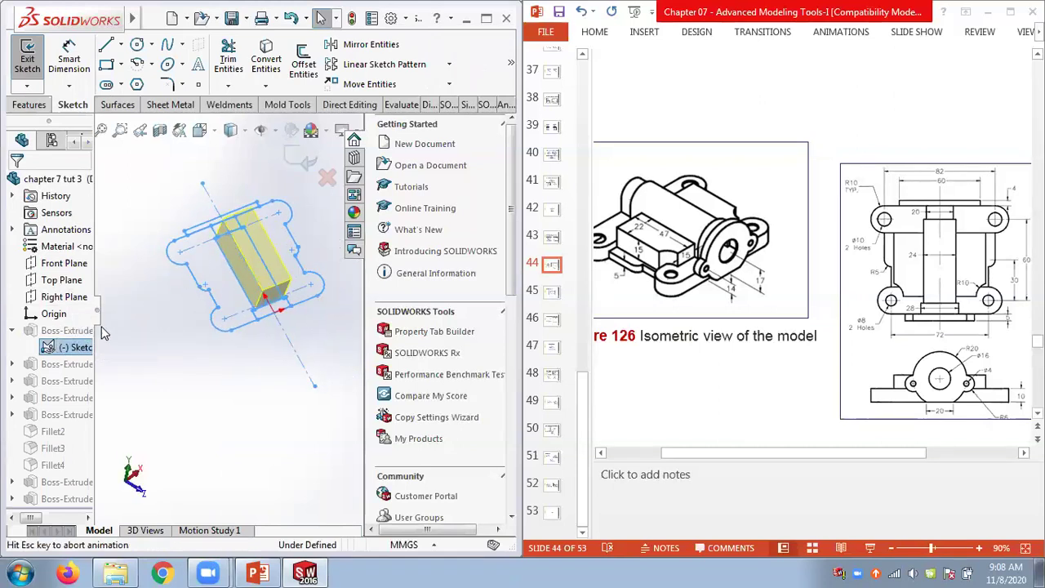
pyautogui.scroll(-3, 215, 256)
# - Draw tangent horizontal lines, including a 72 mm line, across the top and bottom slots, then exit the sketch
pyautogui.click(106, 44)
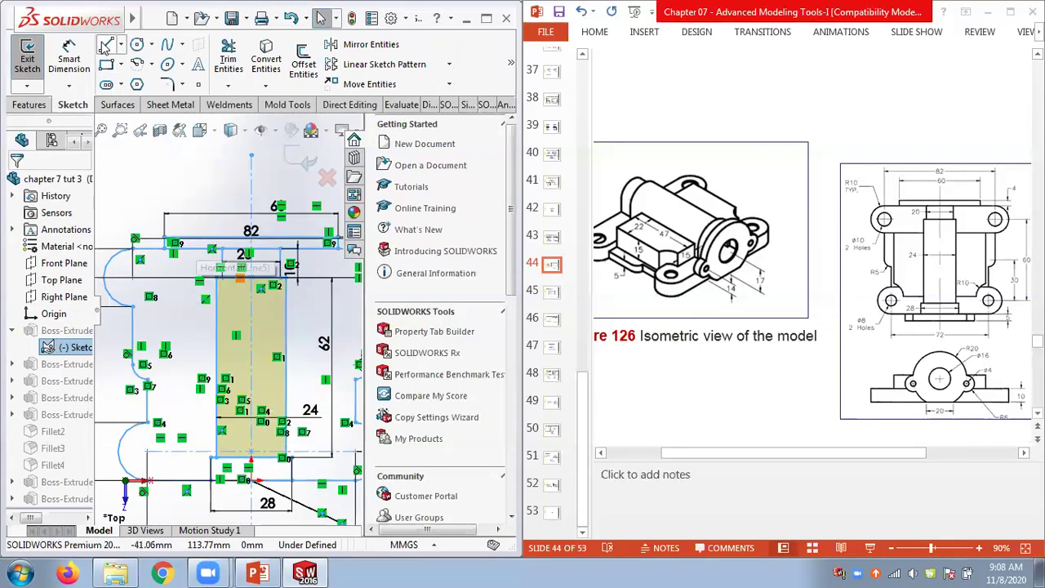
pyautogui.click(133, 306)
pyautogui.scroll(2, 267, 302)
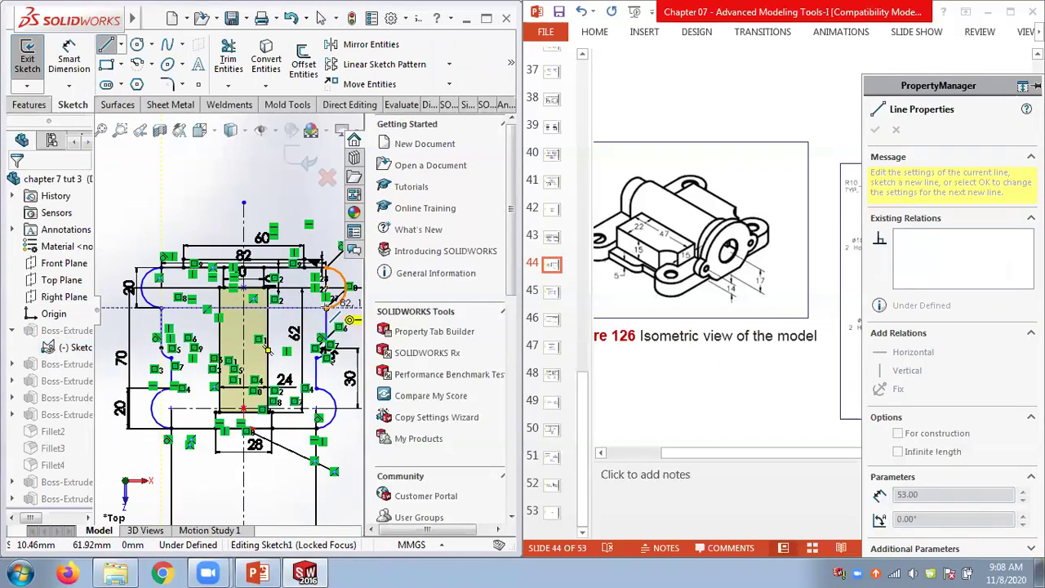
pyautogui.click(327, 308)
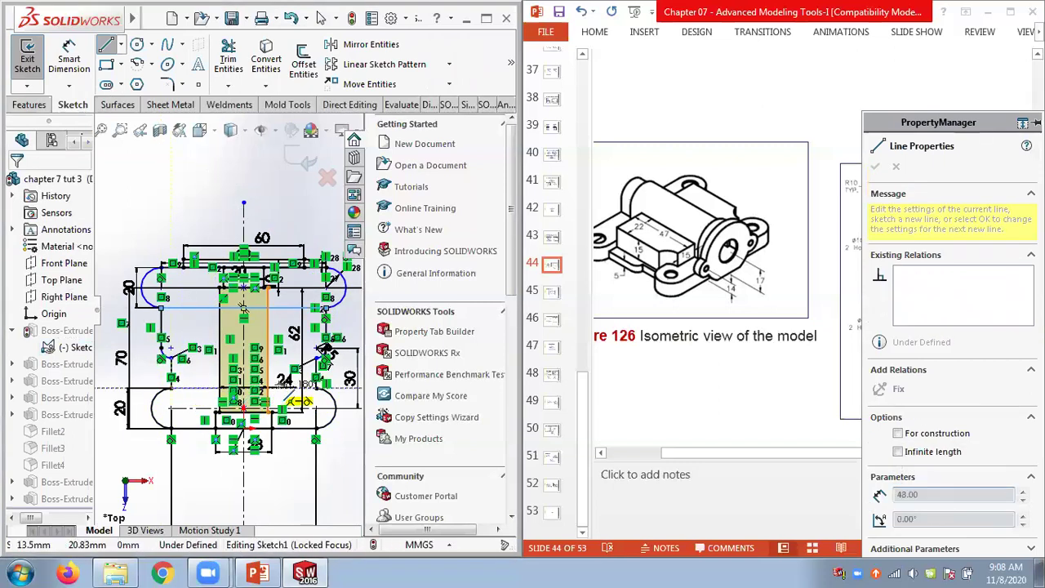
pyautogui.click(315, 389)
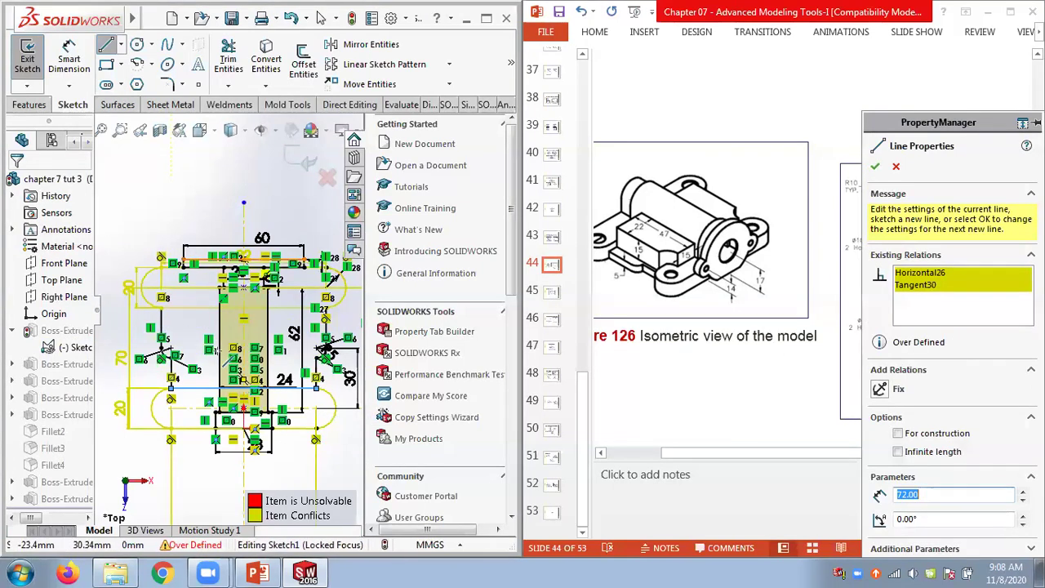
pyautogui.press('Escape')
pyautogui.click(200, 271)
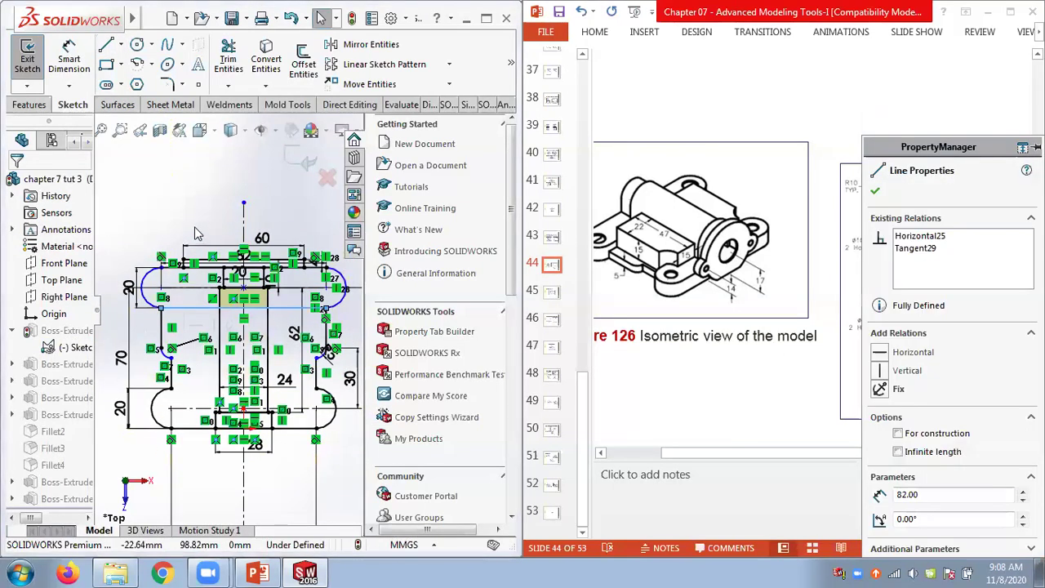
pyautogui.click(875, 190)
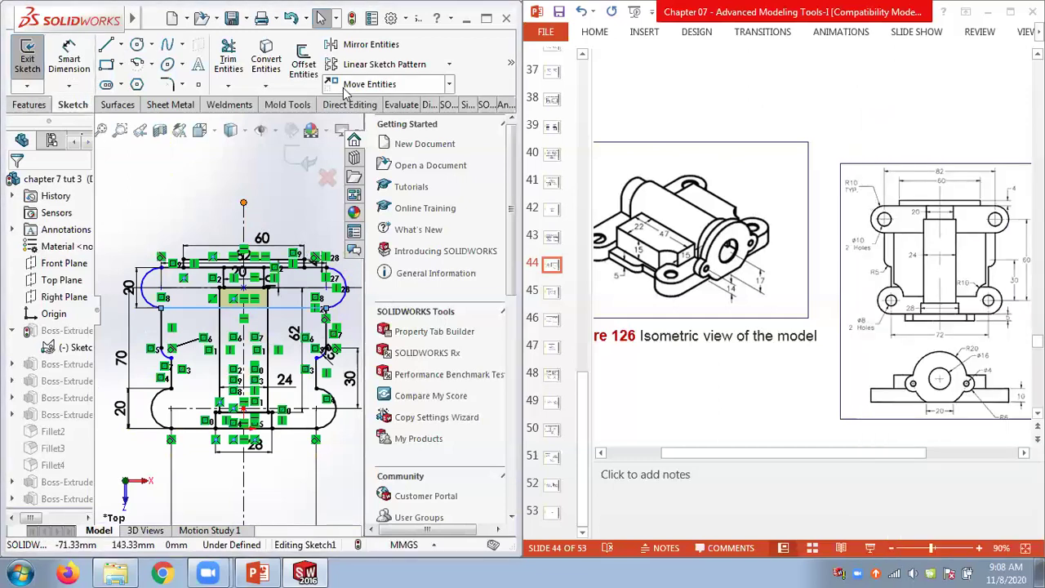
pyautogui.click(27, 64)
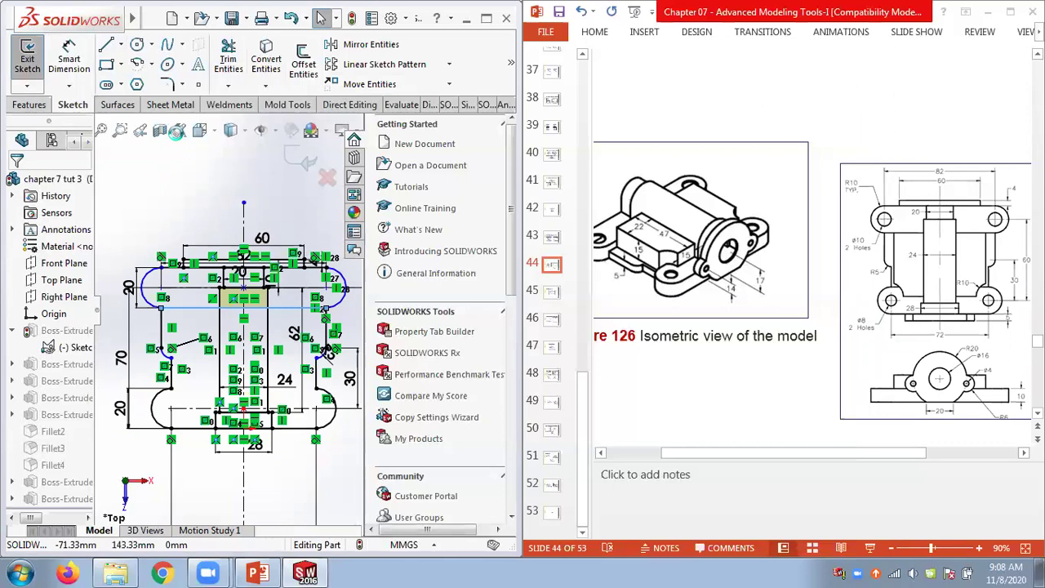
# - Ignore the Sketch1 rebuild error, dismiss the What's Wrong dialog, and orbit the rebuilt solid
pyautogui.click(538, 293)
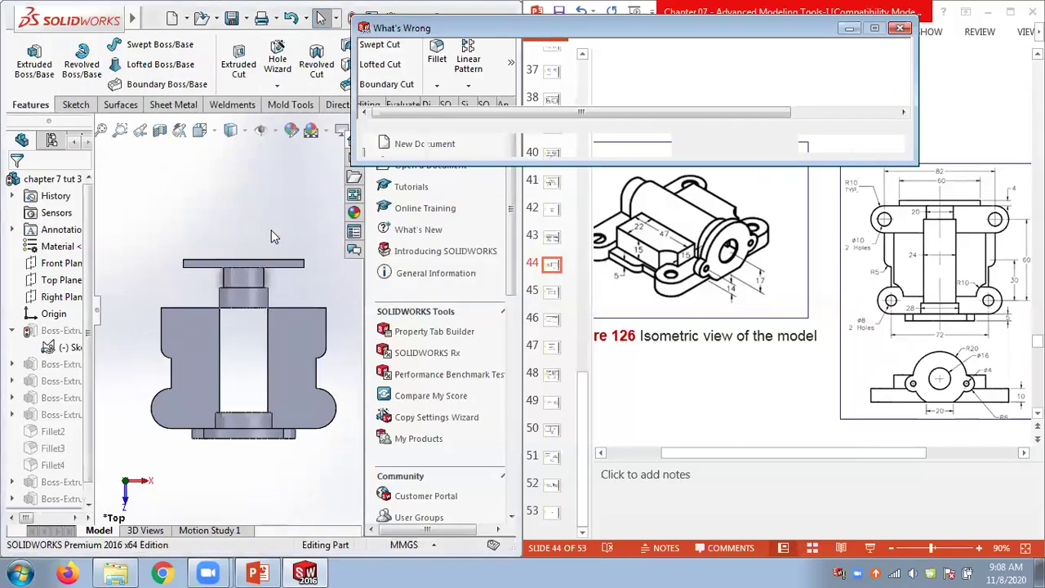
pyautogui.click(824, 143)
pyautogui.moveTo(227, 371); pyautogui.dragTo(268, 313, button='middle')
pyautogui.moveTo(270, 307); pyautogui.dragTo(272, 303, button='middle')
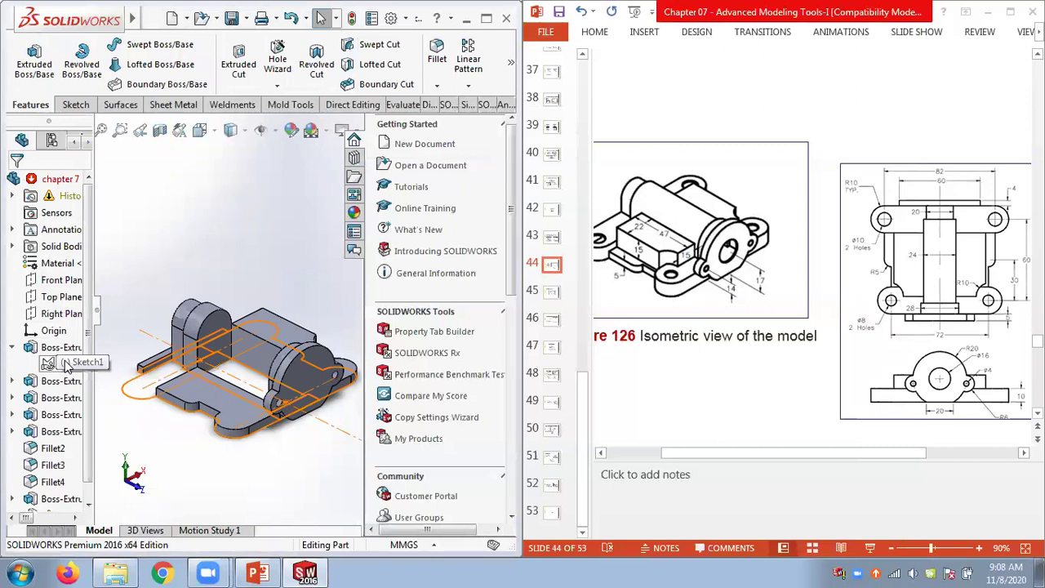
pyautogui.moveTo(156, 250)
pyautogui.mouseDown(button='middle')
pyautogui.moveTo(173, 274)
pyautogui.moveTo(169, 261)
pyautogui.mouseUp(button='middle')
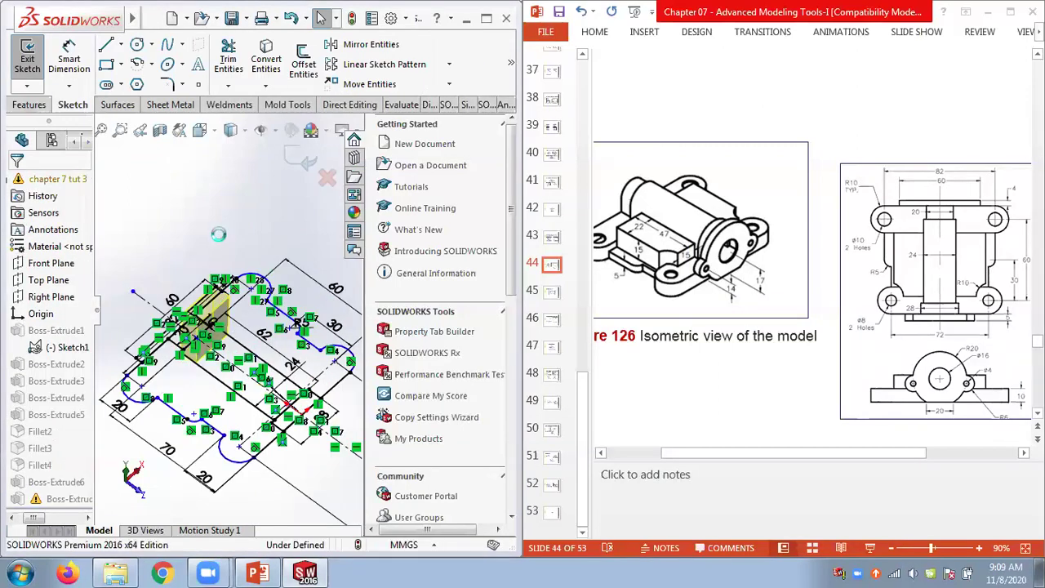
pyautogui.moveTo(228, 335)
pyautogui.mouseDown(button='middle')
pyautogui.moveTo(200, 239)
pyautogui.moveTo(206, 262)
pyautogui.moveTo(167, 392)
pyautogui.mouseUp(button='middle')
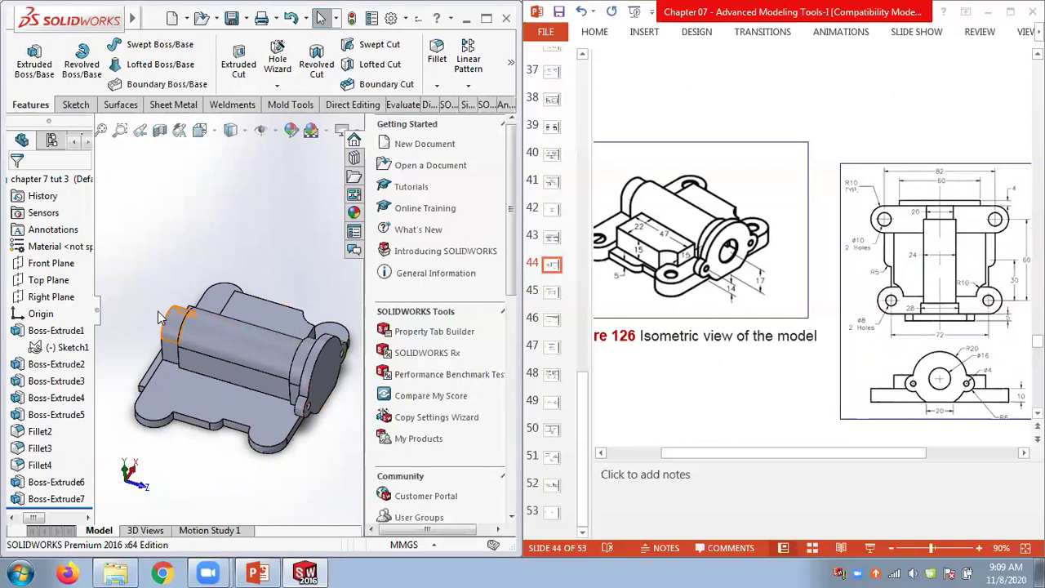
# - Change Boss-Extrude3's depth from 5 mm to 10 mm
pyautogui.rightClick(53, 380)
pyautogui.click(79, 228)
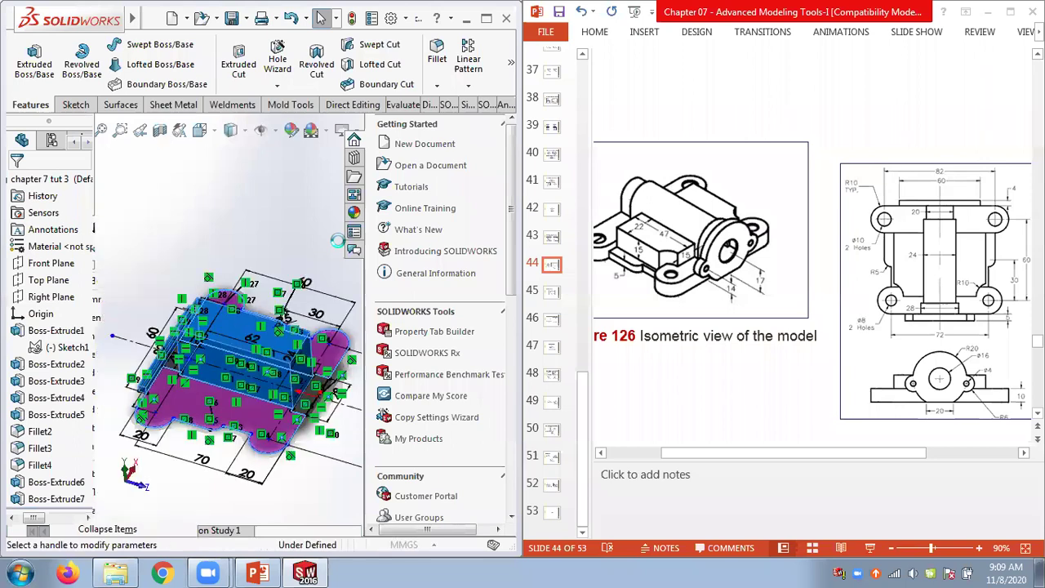
pyautogui.write('10')
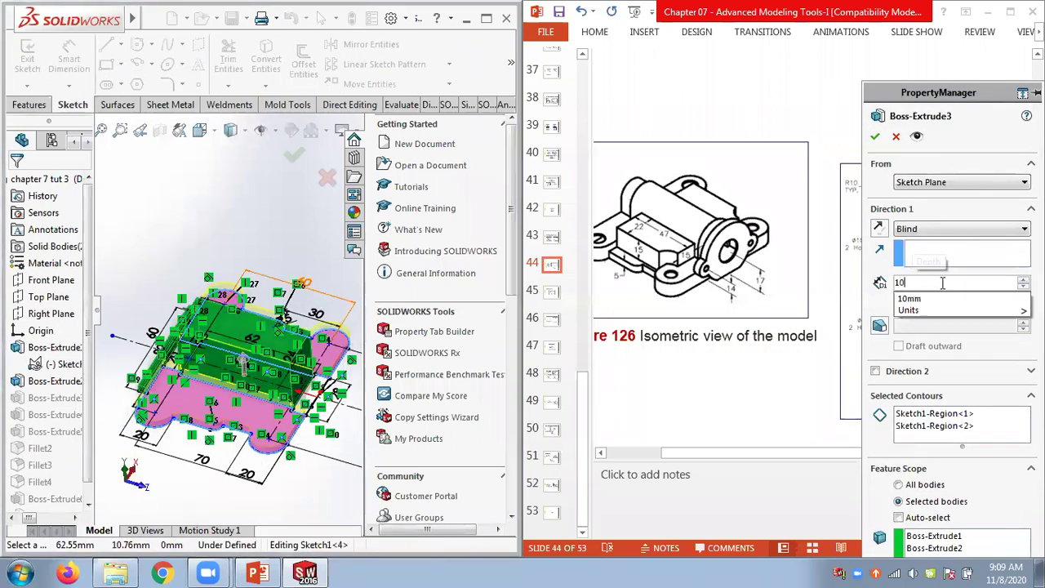
pyautogui.press('Return')
pyautogui.click(875, 136)
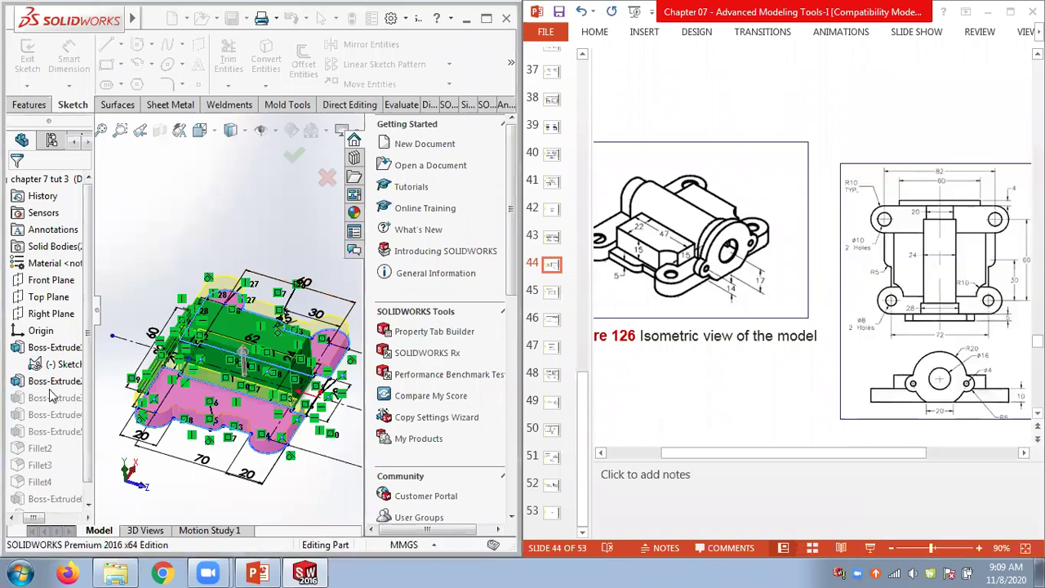
# - Maximize the SOLIDWORKS window and fit the whole model in view
pyautogui.moveTo(193, 249); pyautogui.dragTo(168, 216, button='middle')
pyautogui.scroll(2, 161, 274)
pyautogui.moveTo(161, 267); pyautogui.dragTo(82, 279, button='middle')
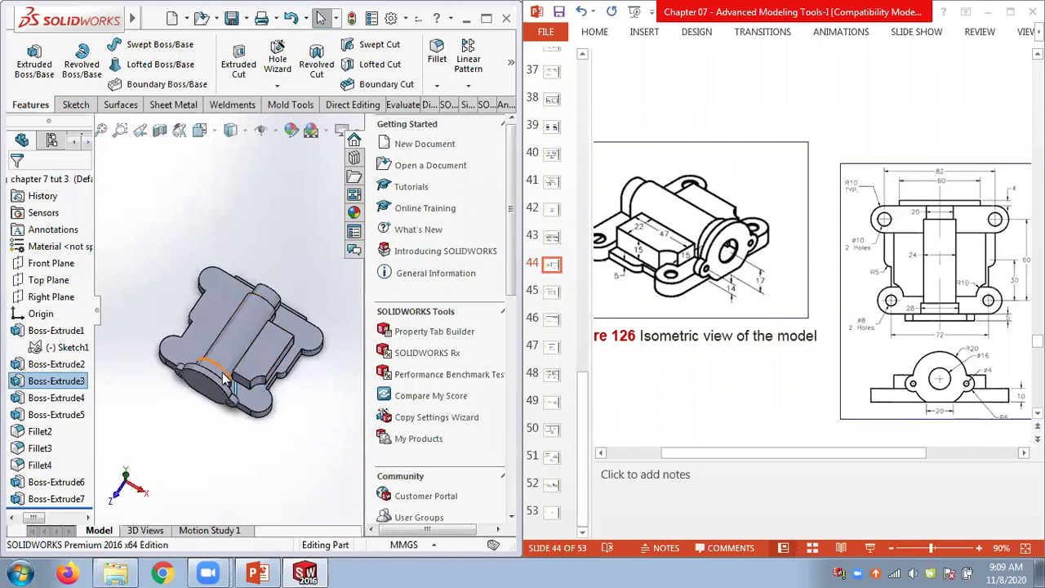
pyautogui.scroll(-5, 208, 370)
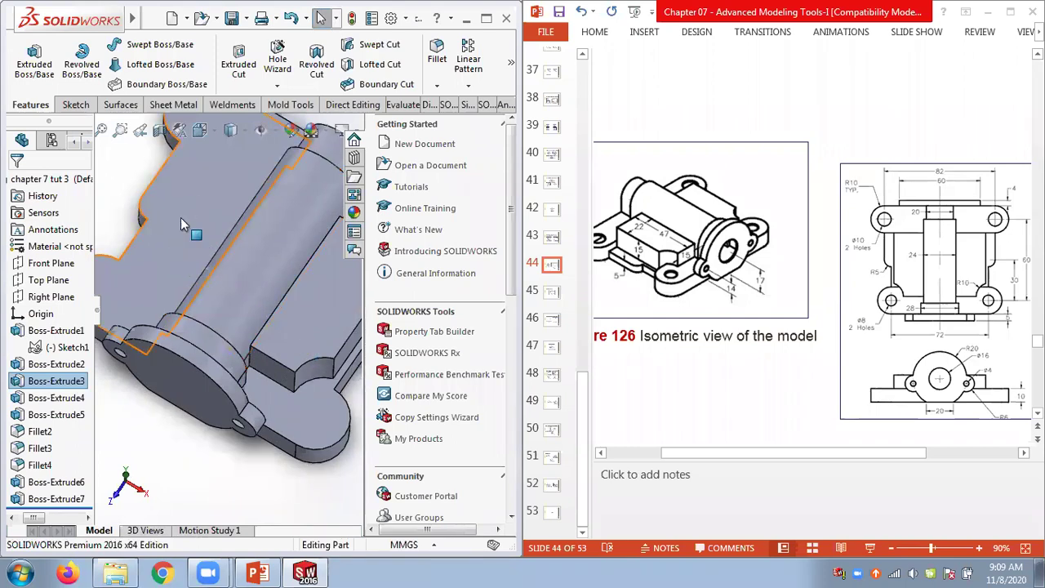
pyautogui.click(486, 20)
pyautogui.press('f')
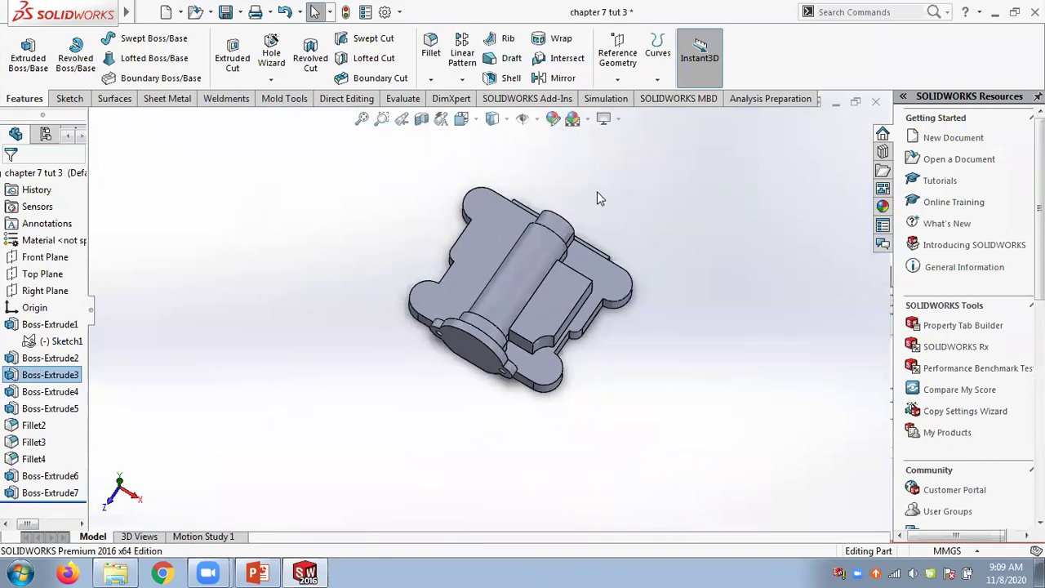
# - Mirror Boss-Extrude7 across the Right Plane in place of the preselected Boss-Extrude3, then check the copy
pyautogui.click(565, 80)
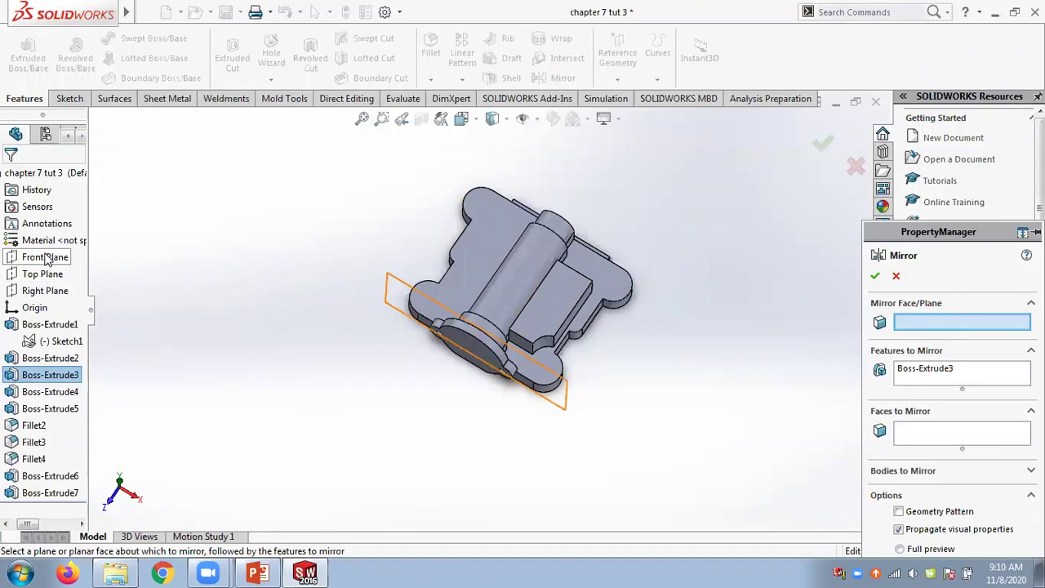
pyautogui.click(45, 291)
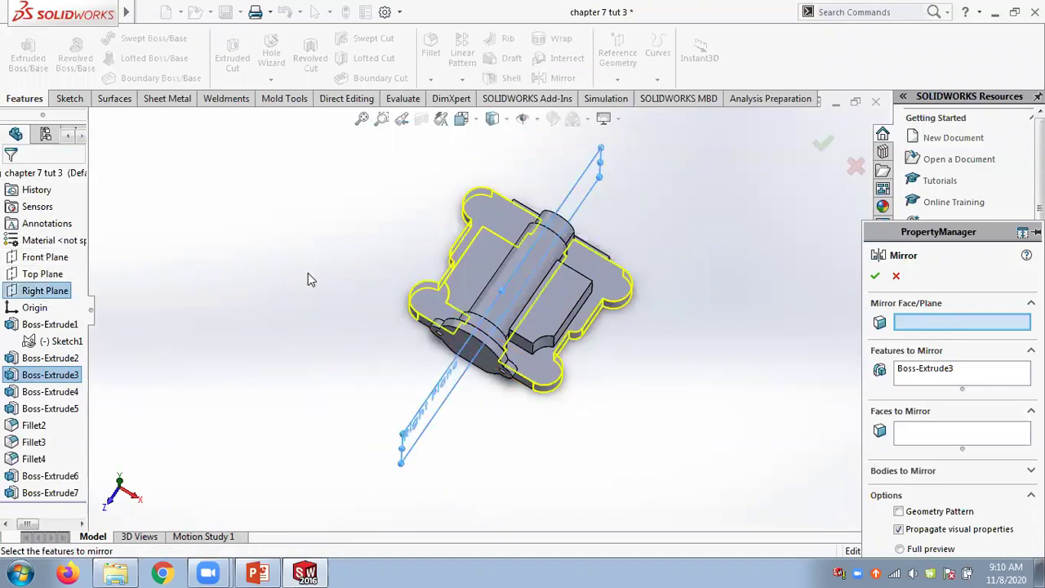
pyautogui.click(928, 373)
pyautogui.rightClick(928, 374)
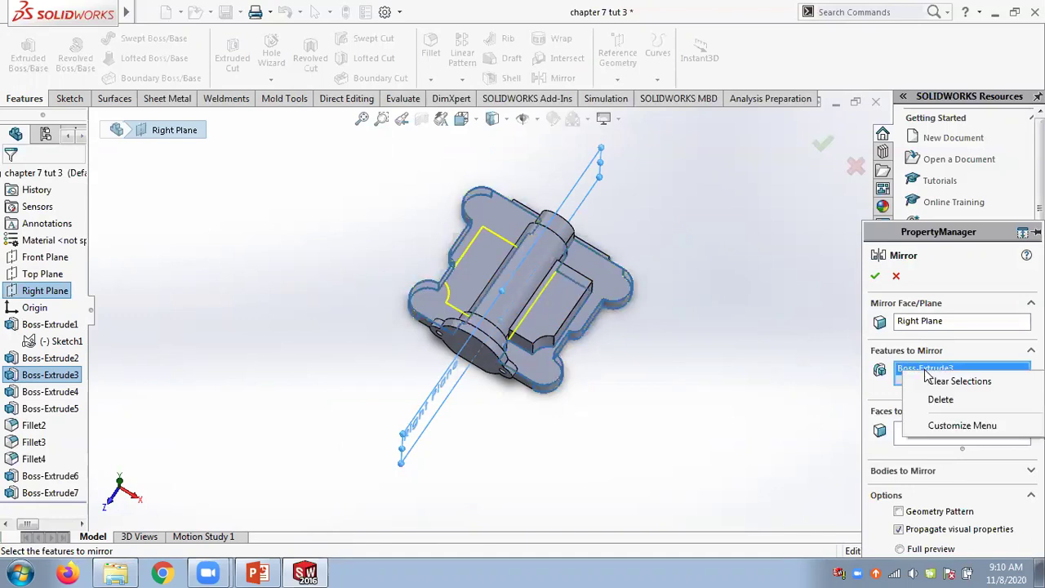
pyautogui.click(939, 399)
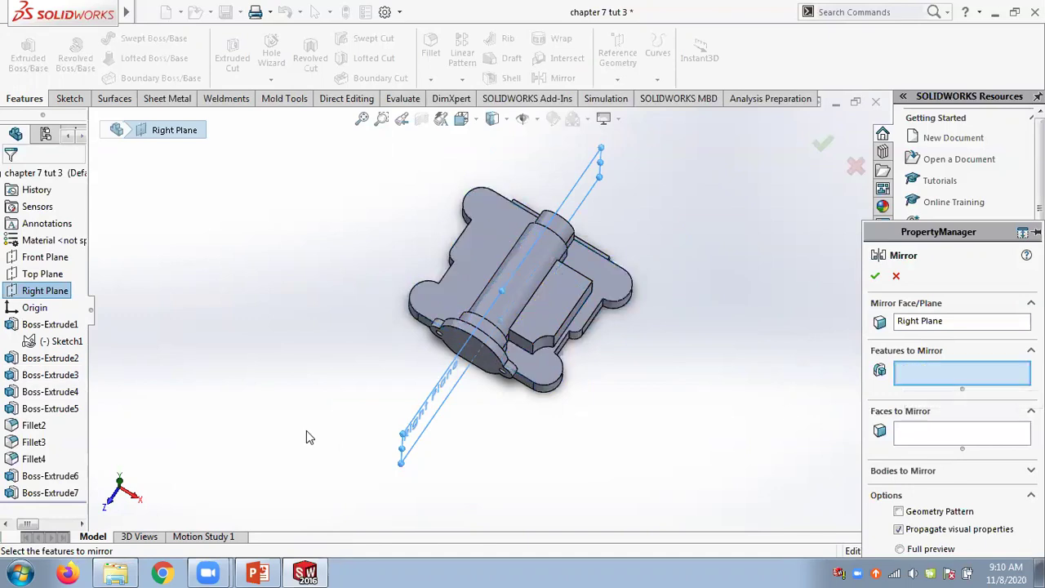
pyautogui.click(41, 492)
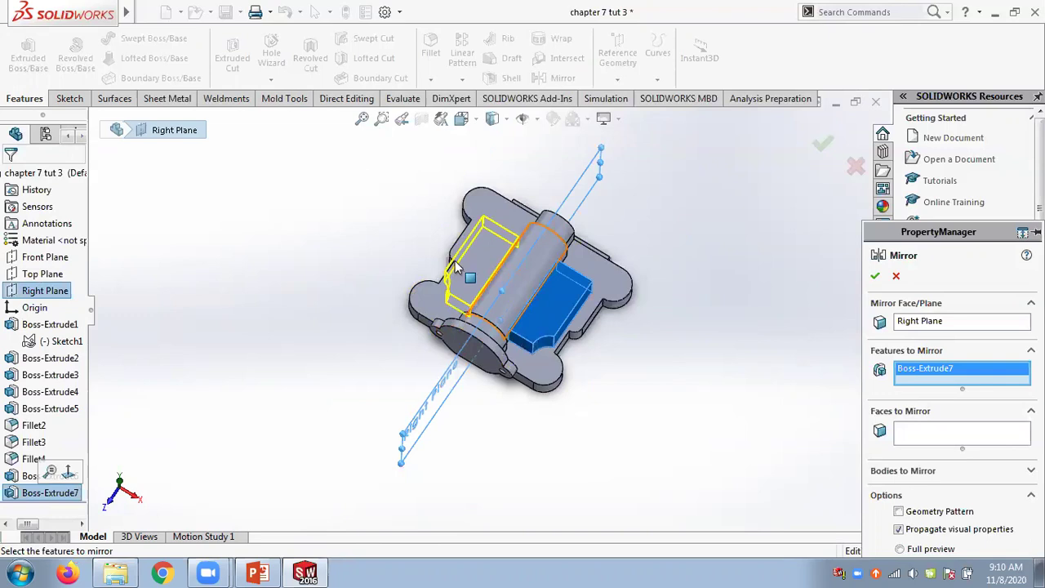
pyautogui.click(876, 276)
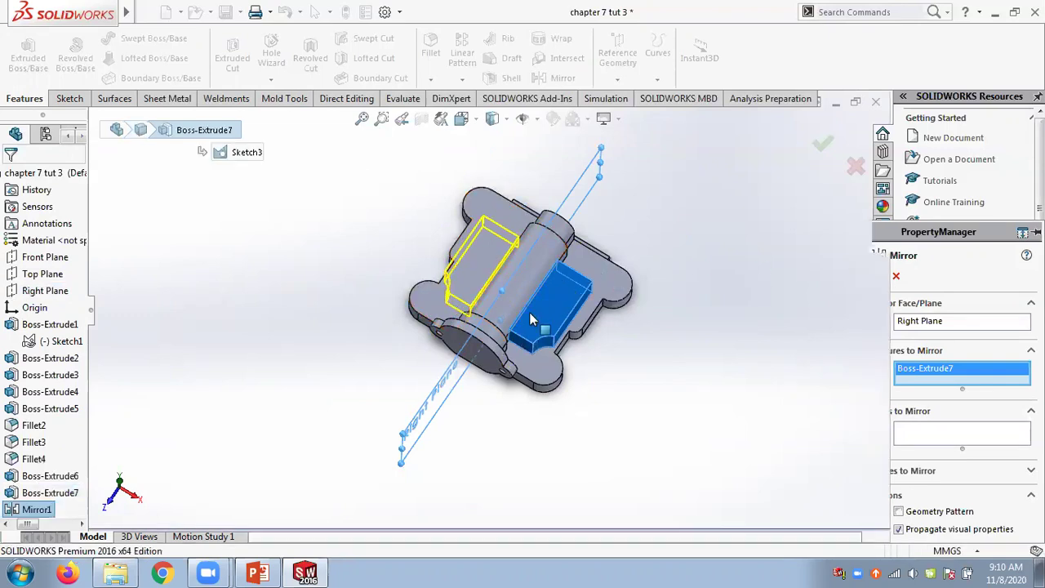
pyautogui.moveTo(717, 261); pyautogui.dragTo(585, 351, button='middle')
pyautogui.click(146, 11)
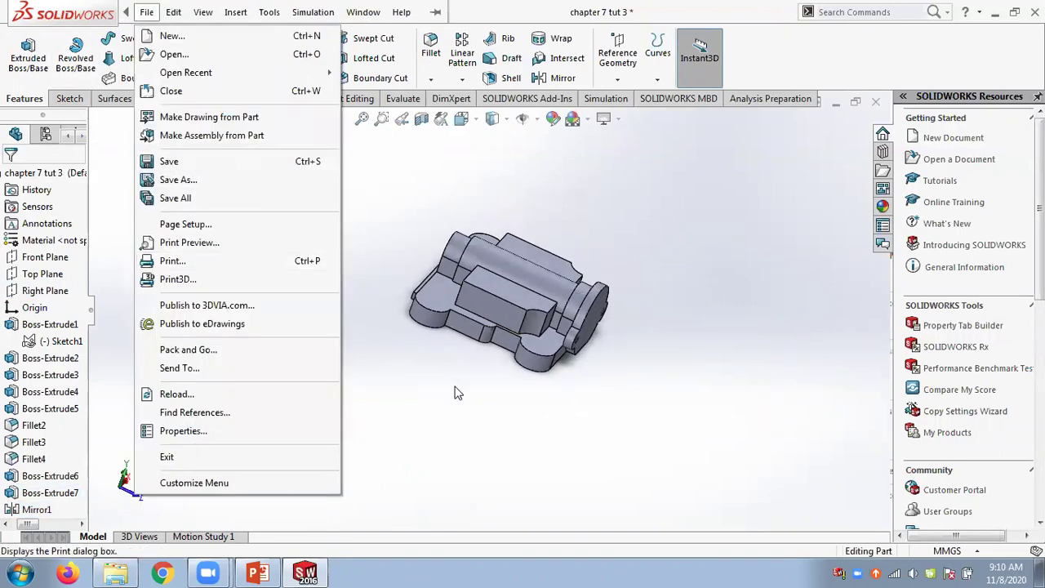
# - Compare the chapter slides with the part, orbiting the model to match
pyautogui.click(269, 571)
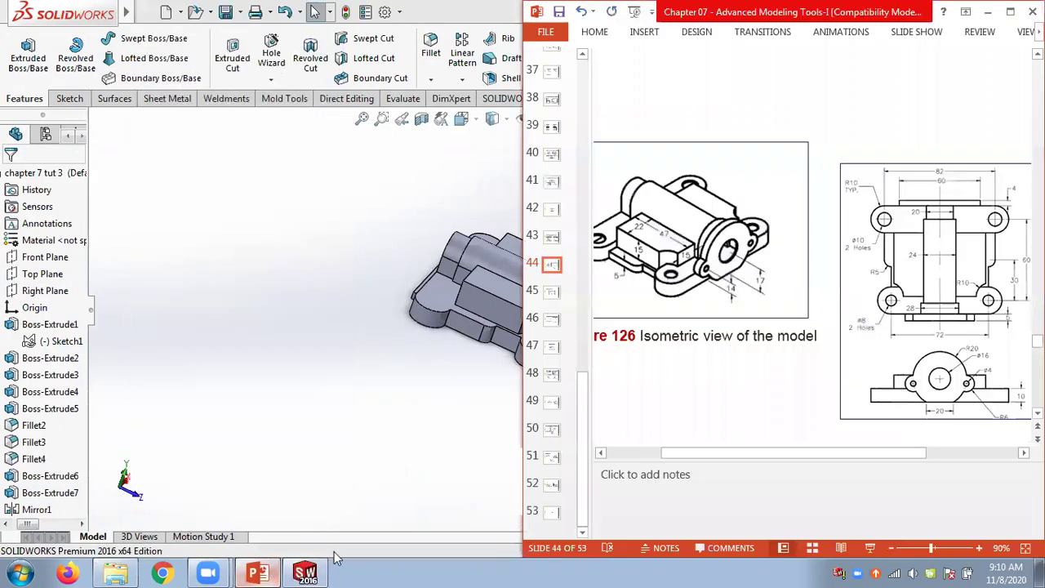
pyautogui.scroll(-6, 840, 120)
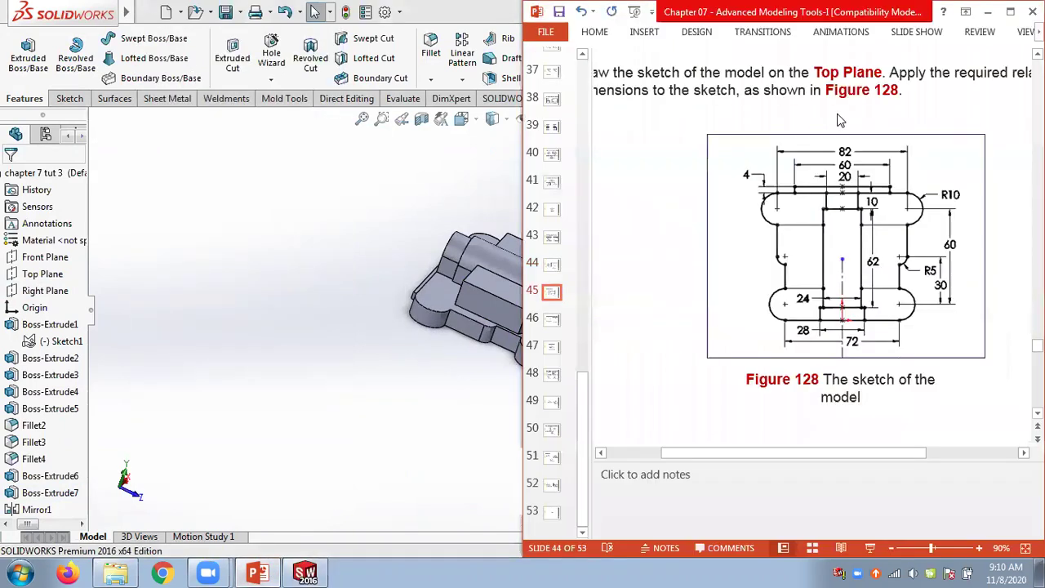
pyautogui.scroll(-5, 838, 119)
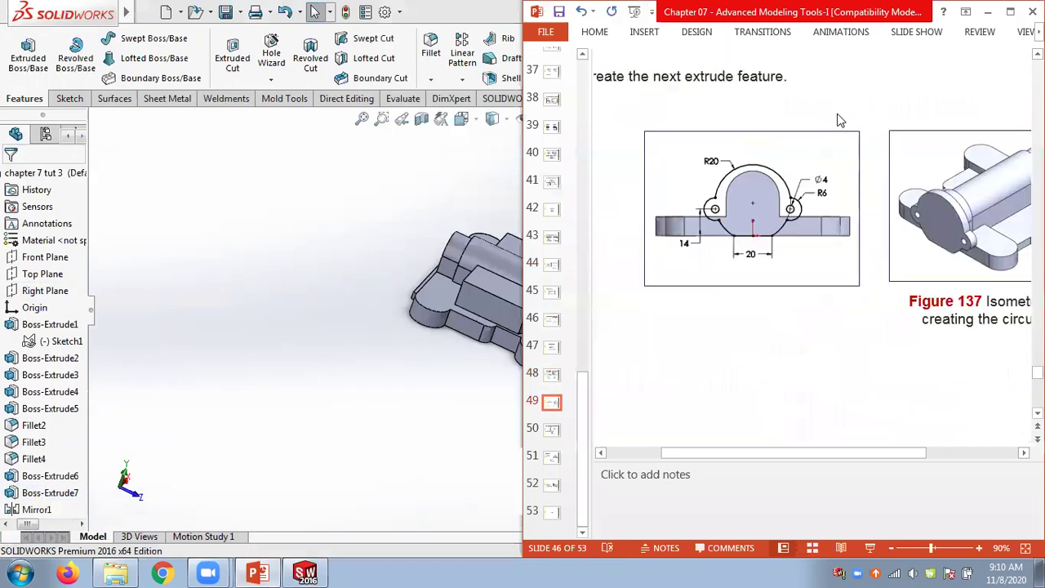
pyautogui.click(455, 198)
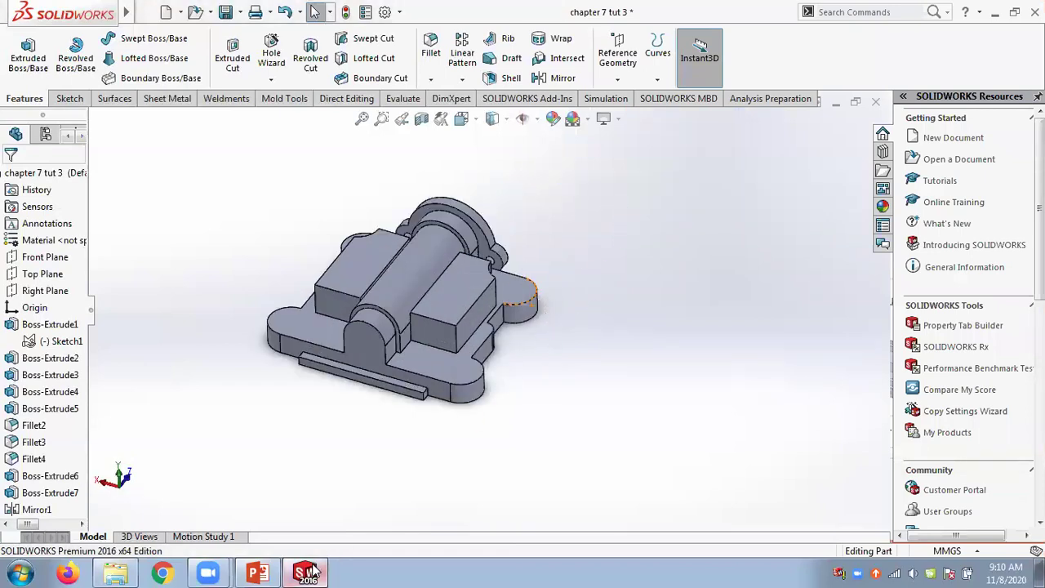
pyautogui.click(258, 573)
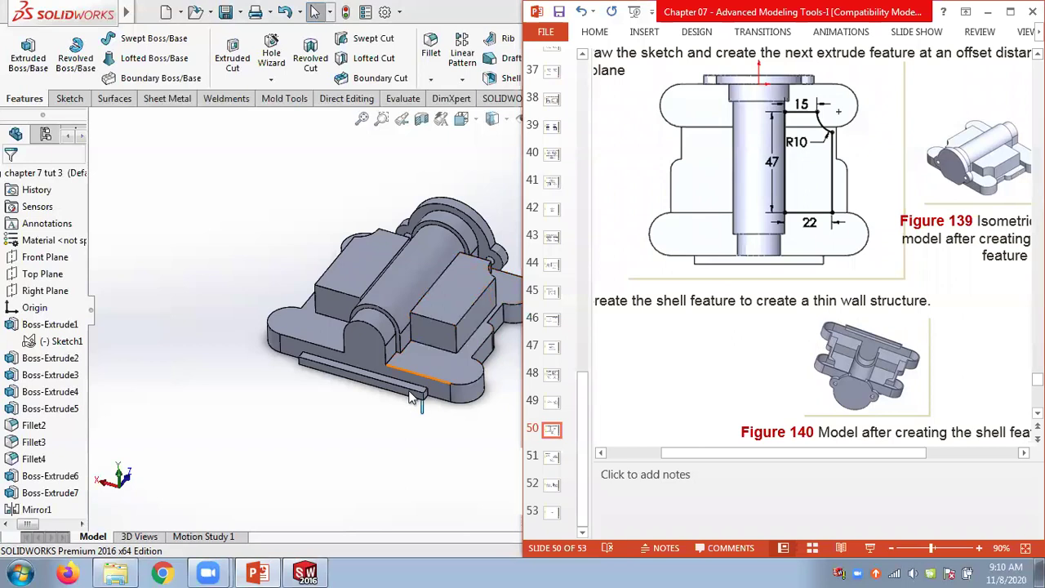
pyautogui.moveTo(424, 420); pyautogui.dragTo(180, 287, button='middle')
pyautogui.scroll(-3, 414, 372)
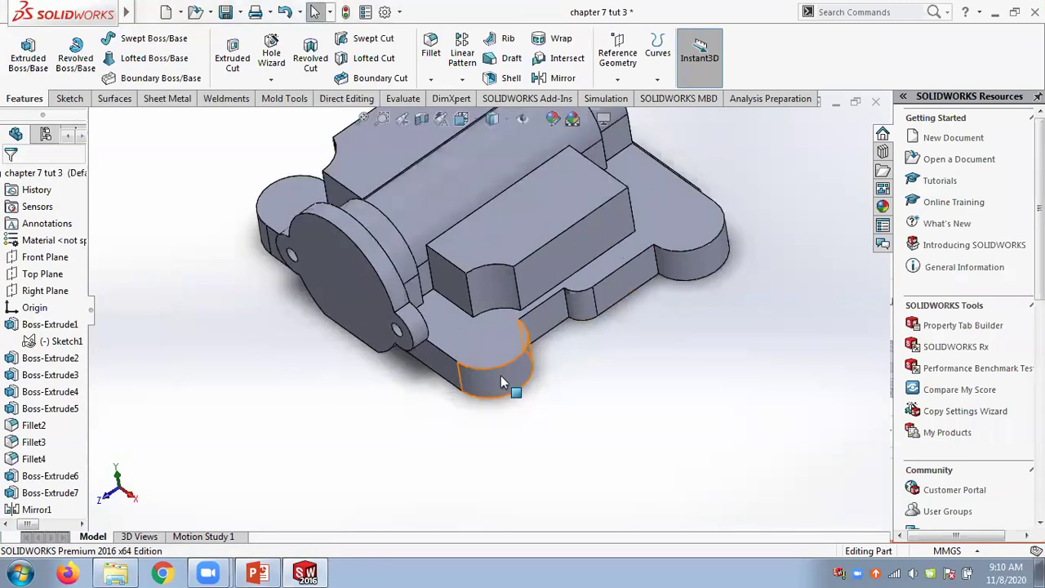
# - Highlight the 'shell thickness of 1 mm' note on the Tutorial 3 slide
pyautogui.click(258, 573)
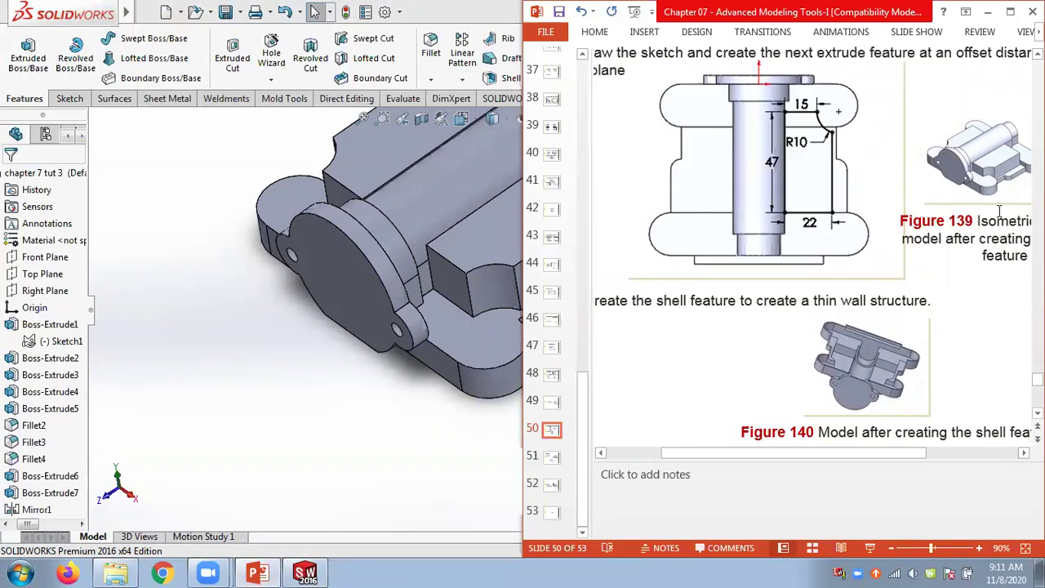
pyautogui.click(416, 446)
pyautogui.moveTo(422, 420)
pyautogui.mouseDown(button='middle')
pyautogui.moveTo(443, 203)
pyautogui.moveTo(482, 420)
pyautogui.moveTo(501, 191)
pyautogui.moveTo(399, 428)
pyautogui.moveTo(441, 439)
pyautogui.moveTo(331, 438)
pyautogui.moveTo(345, 494)
pyautogui.moveTo(431, 427)
pyautogui.mouseUp(button='middle')
pyautogui.scroll(-5, 431, 427)
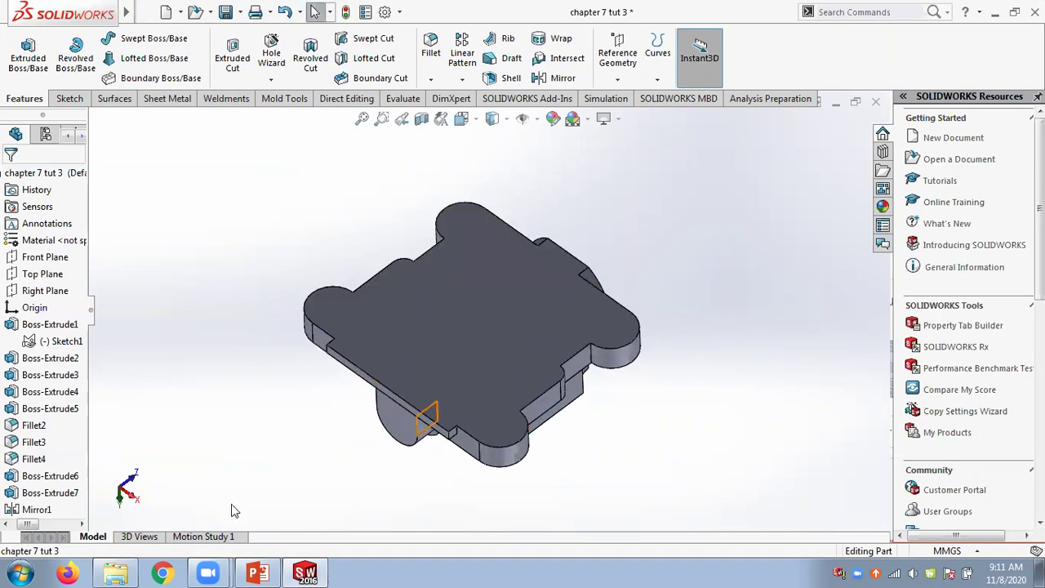
pyautogui.click(257, 573)
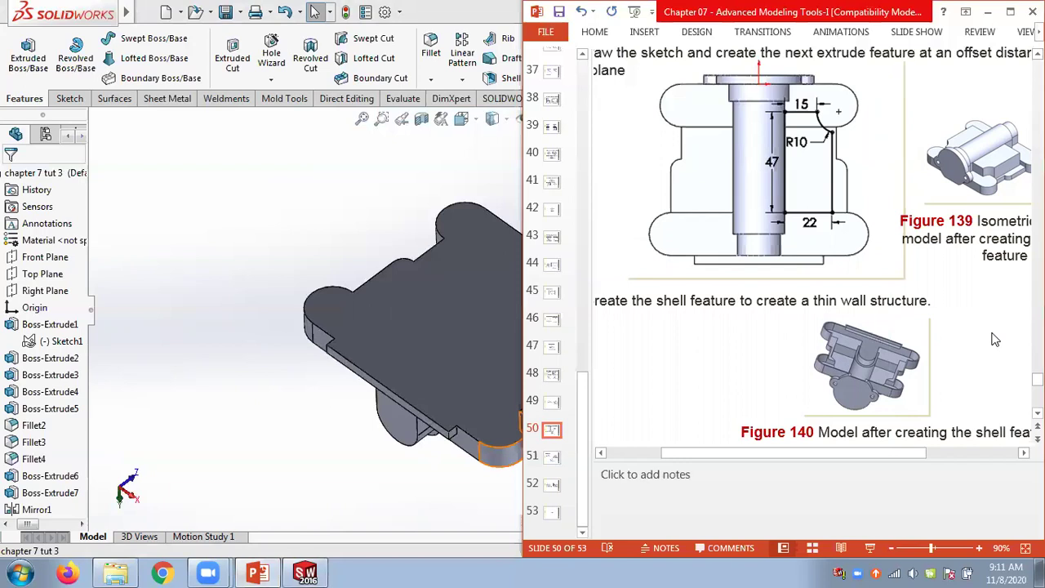
pyautogui.scroll(10, 995, 340)
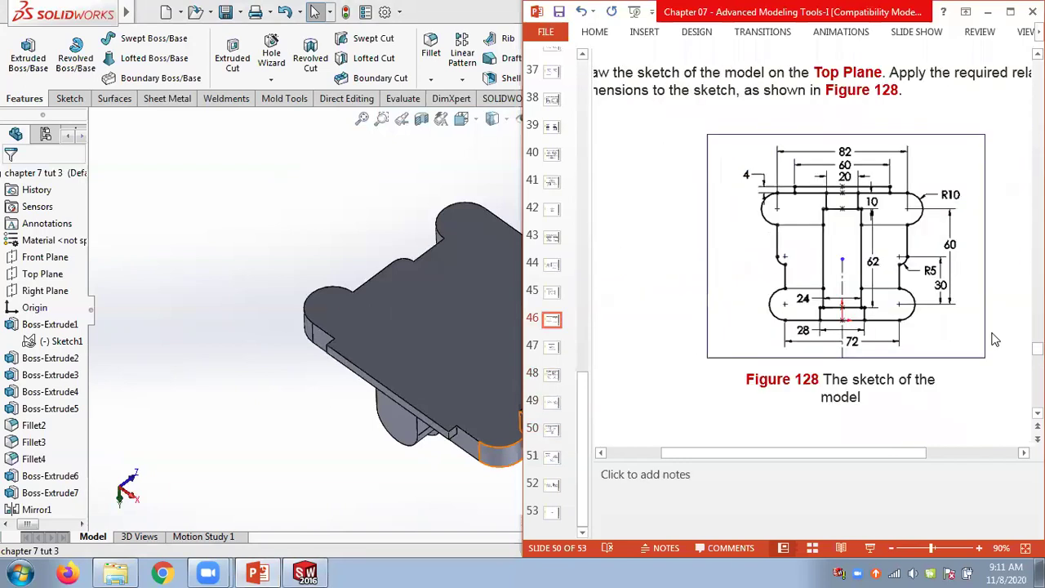
pyautogui.scroll(6, 994, 340)
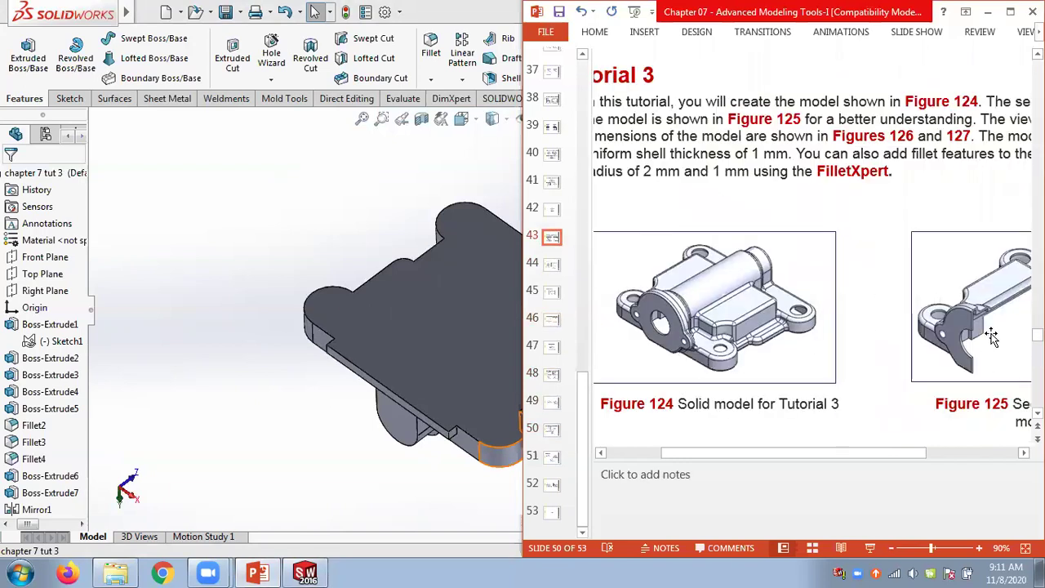
pyautogui.moveTo(636, 154); pyautogui.dragTo(755, 153)
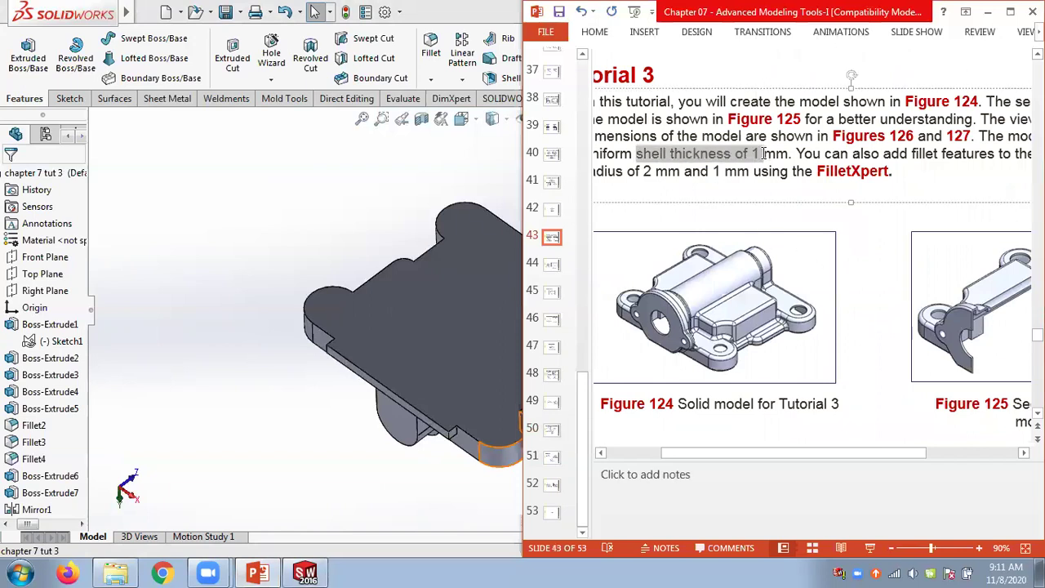
# - Start a Shell feature with a 1 mm thickness
pyautogui.click(322, 224)
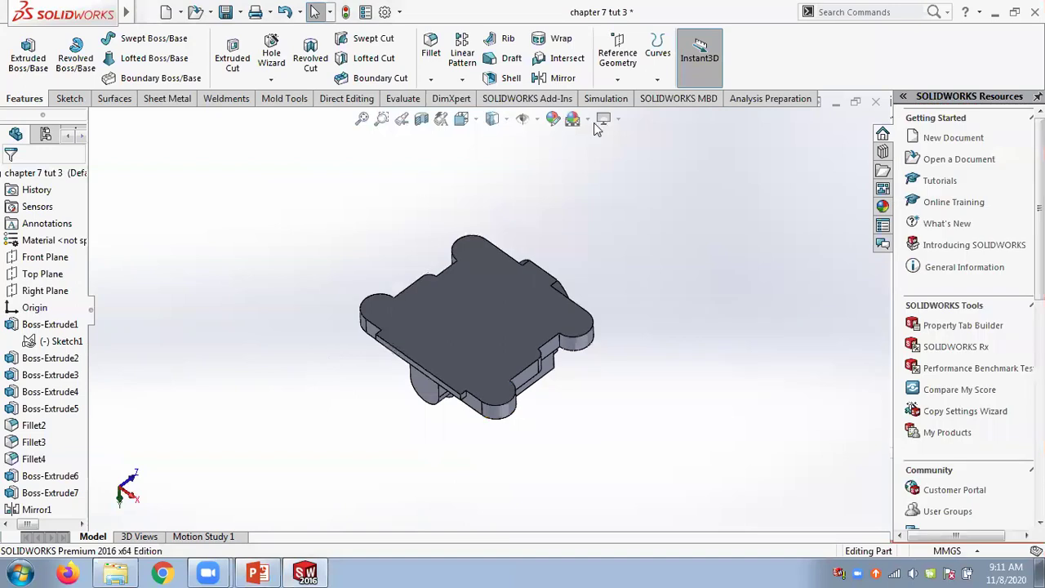
pyautogui.click(506, 78)
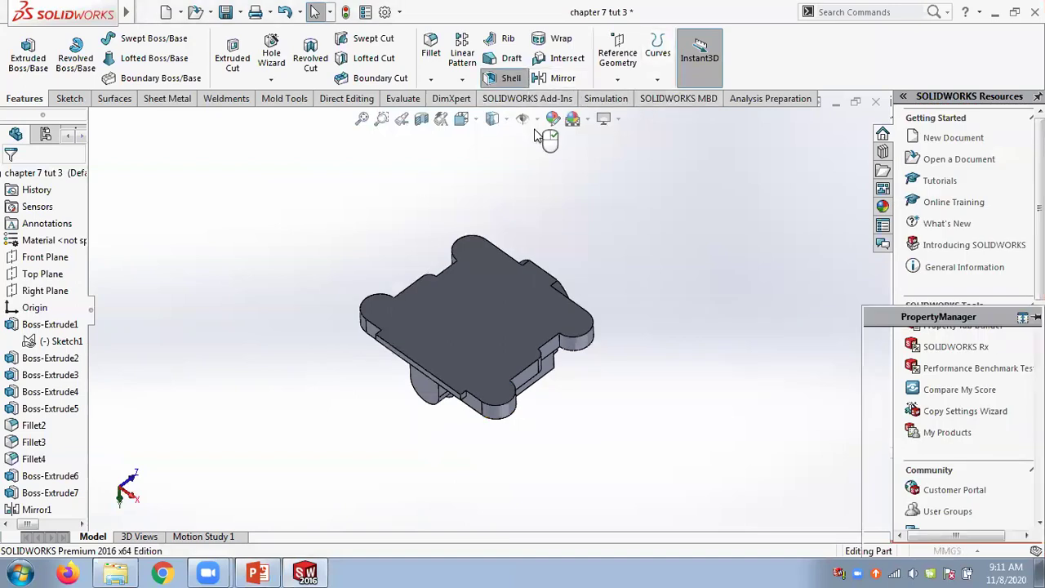
pyautogui.moveTo(921, 316); pyautogui.dragTo(775, 183)
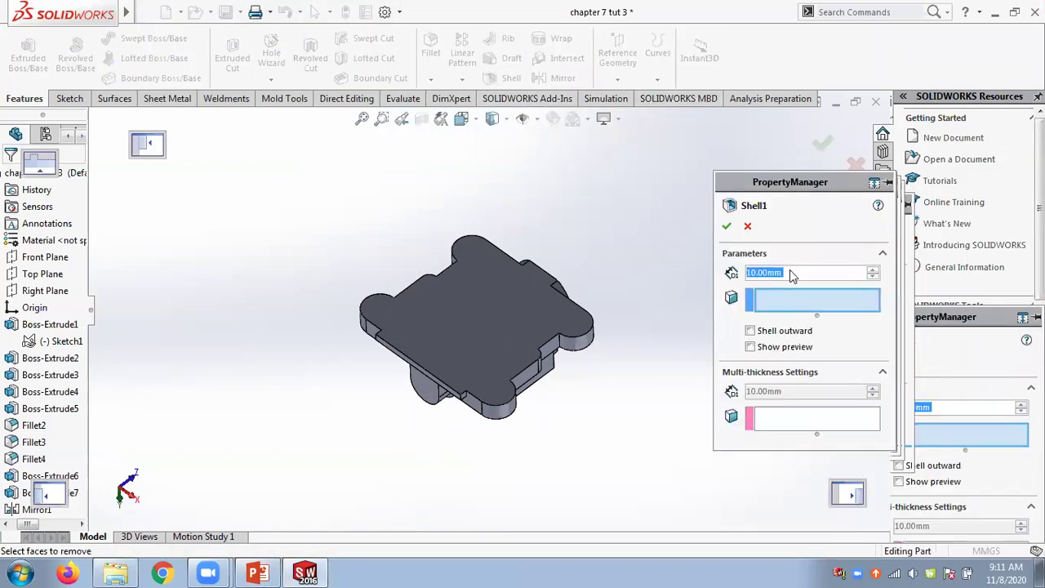
pyautogui.doubleClick(795, 272)
pyautogui.write('1')
pyautogui.press('Return')
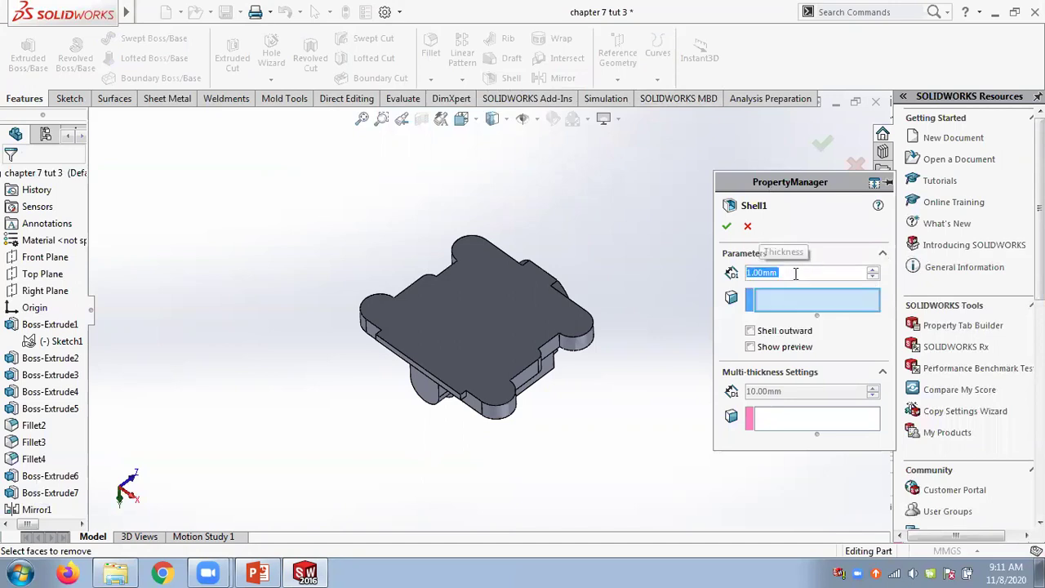
# - Remove the base plate's flat face, preview the shell, and keep it shelled inward
pyautogui.click(499, 341)
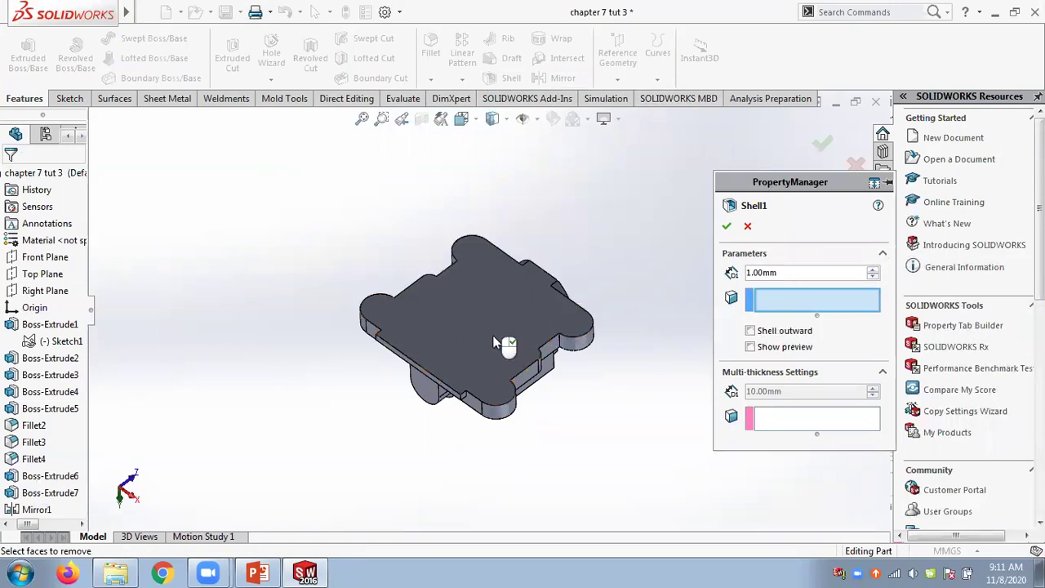
pyautogui.click(750, 348)
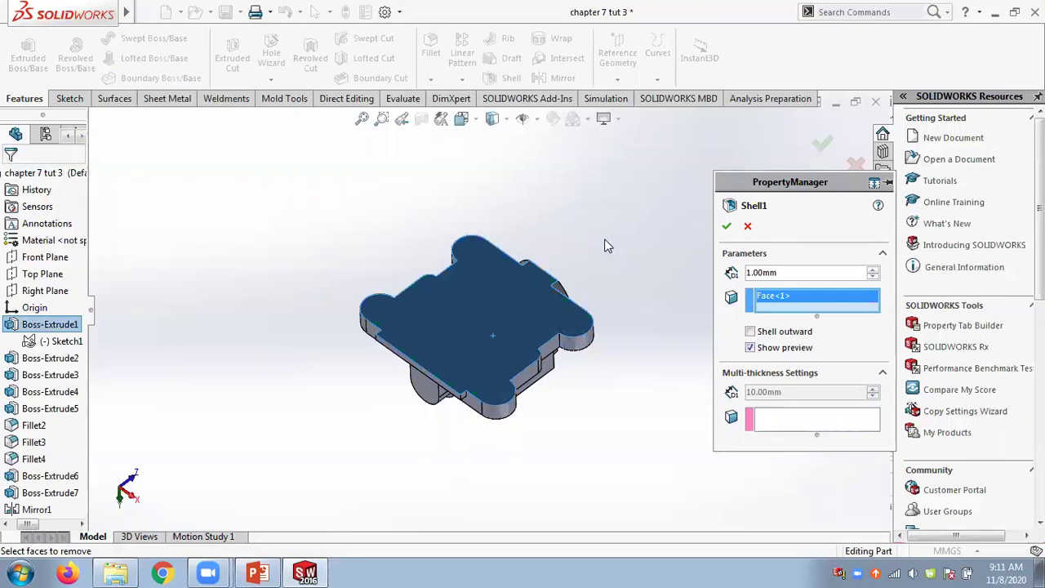
pyautogui.moveTo(606, 243)
pyautogui.mouseDown(button='middle')
pyautogui.moveTo(605, 147)
pyautogui.moveTo(607, 255)
pyautogui.mouseUp(button='middle')
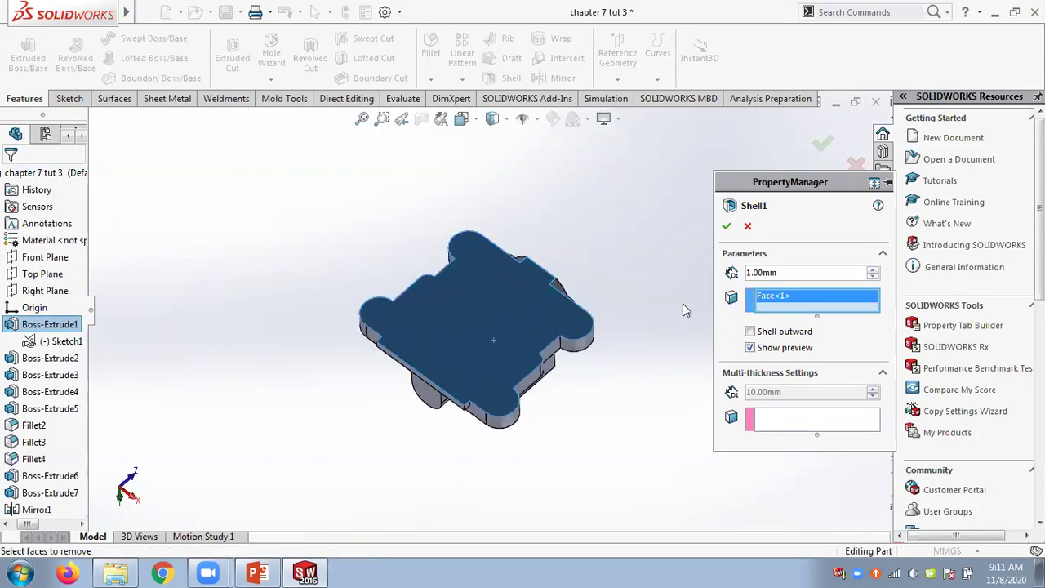
pyautogui.click(749, 330)
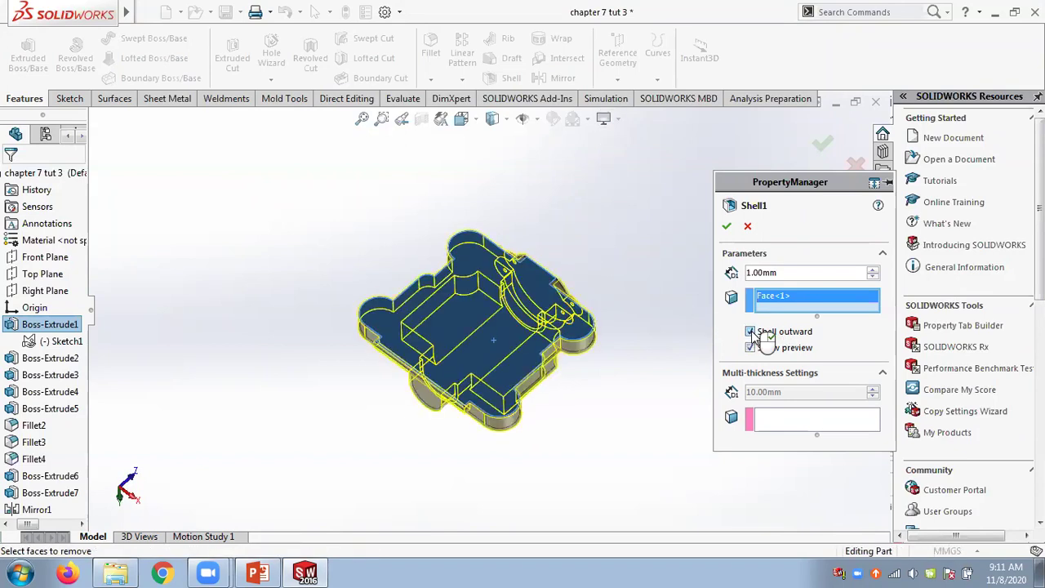
pyautogui.click(749, 331)
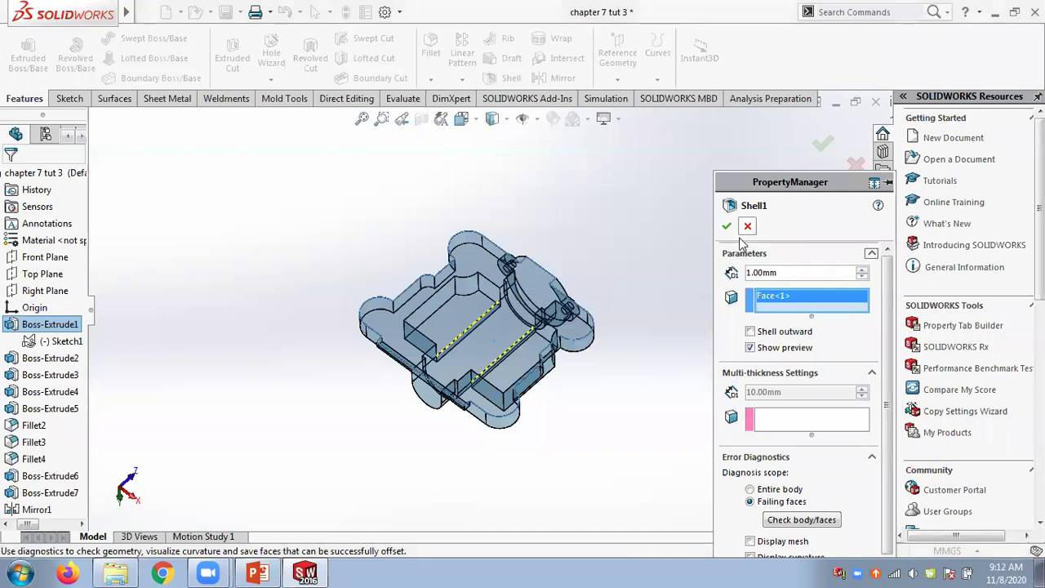
# - Scroll the Tutorial 3 slide across Figure 124's model and Figure 125's section view
pyautogui.click(255, 574)
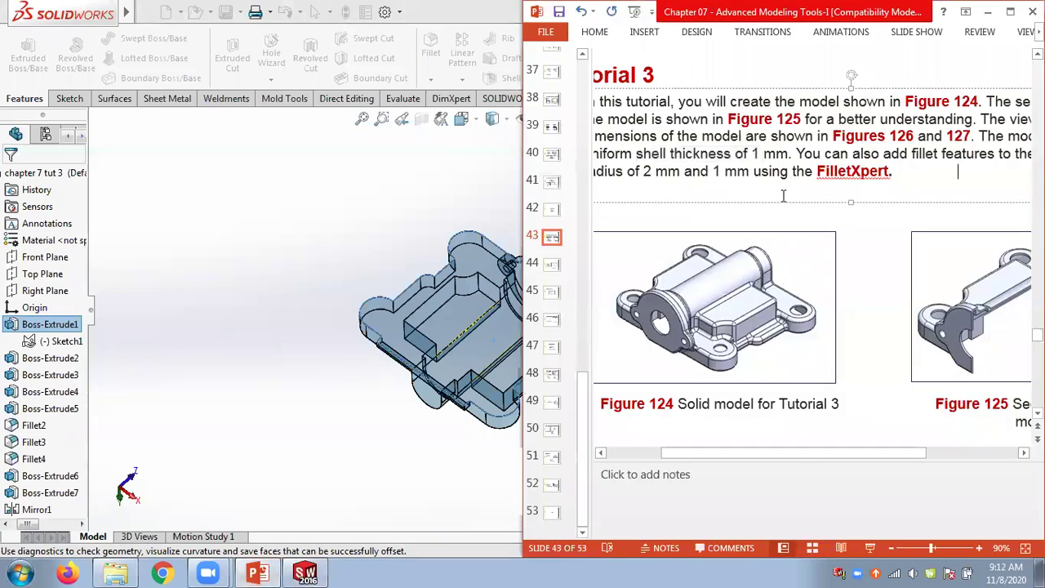
pyautogui.hscroll(-3, 751, 309)
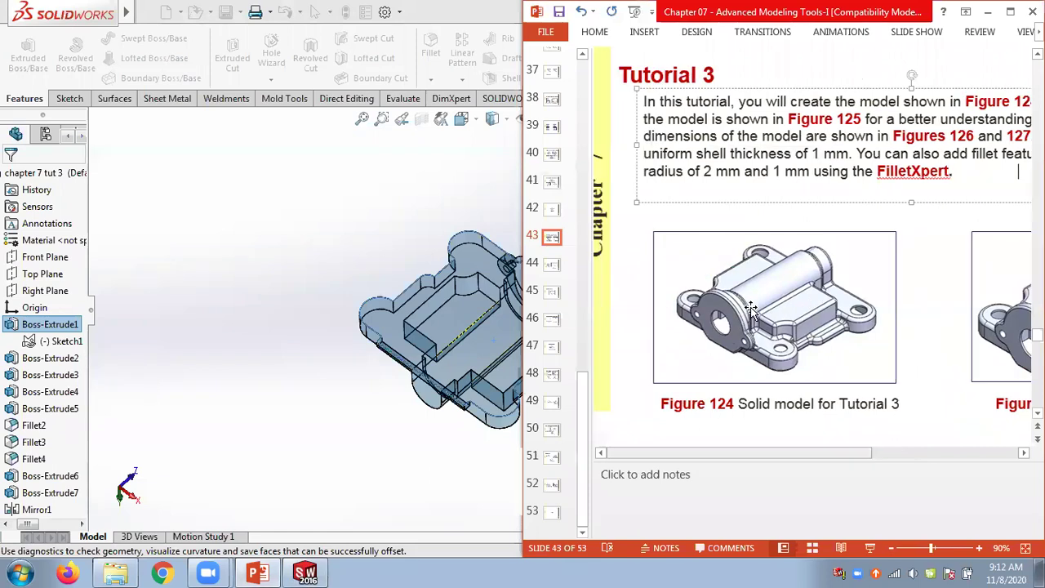
pyautogui.hscroll(3, 751, 310)
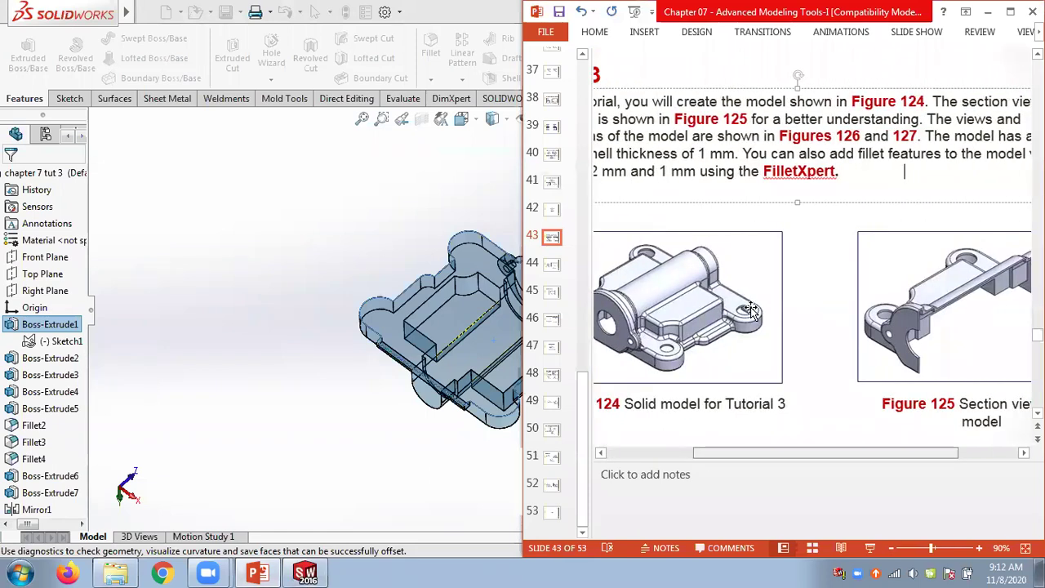
pyautogui.hscroll(1, 751, 310)
pyautogui.hscroll(-4, 751, 308)
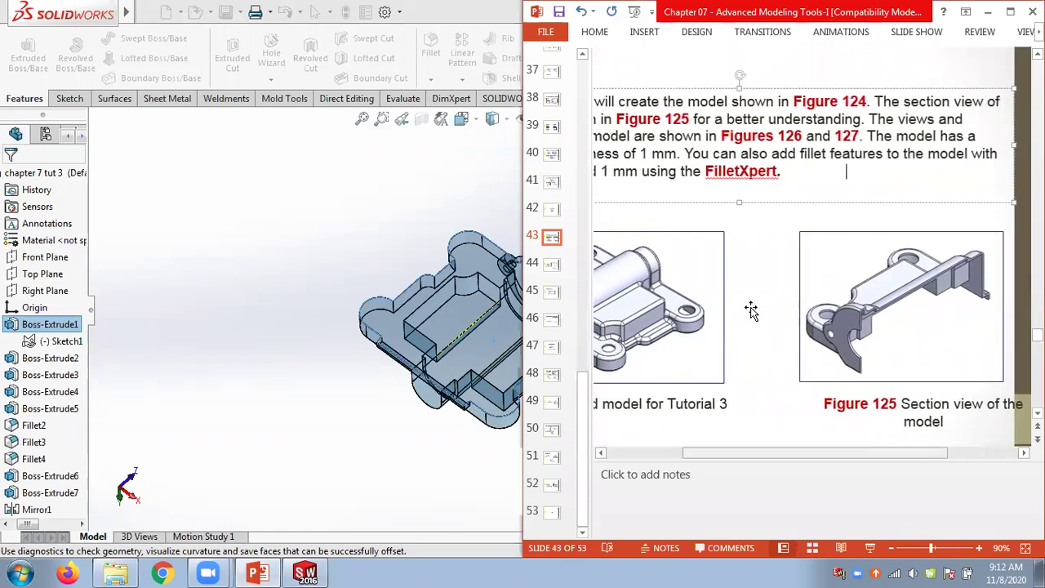
# - Cancel the pending Shell1 feature
pyautogui.click(402, 222)
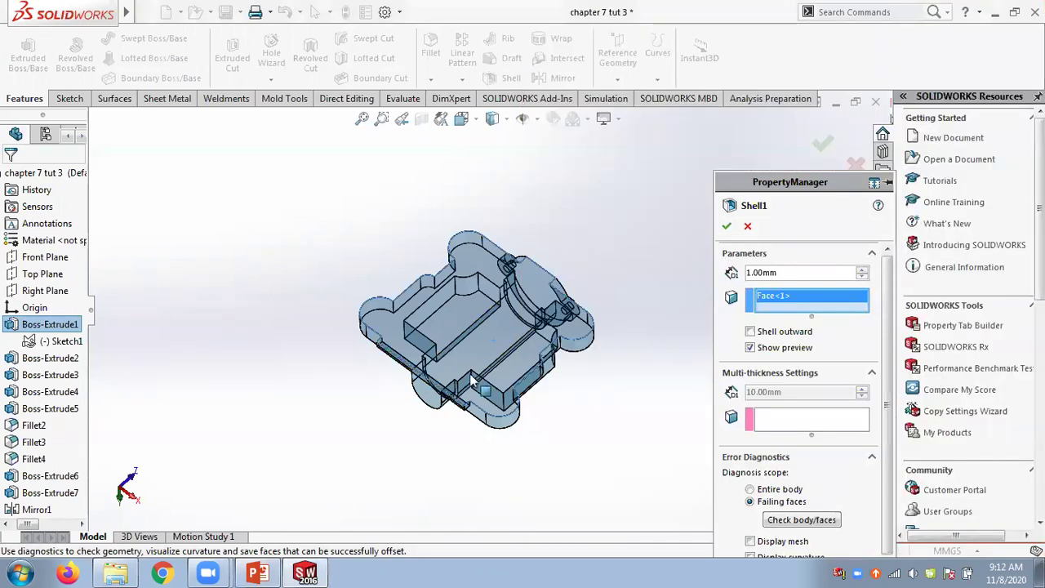
pyautogui.scroll(-5, 469, 378)
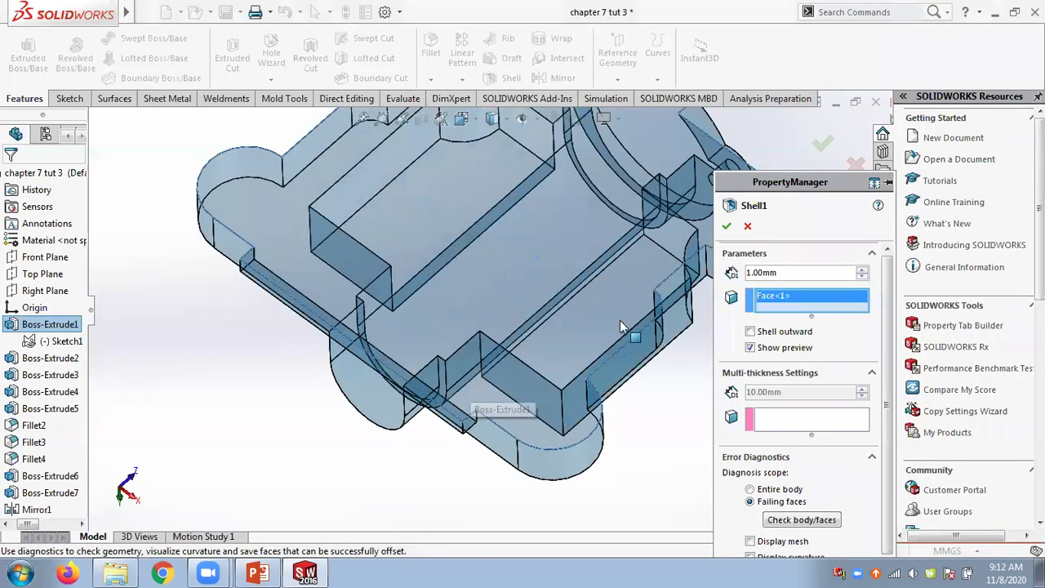
pyautogui.click(726, 225)
pyautogui.moveTo(665, 308); pyautogui.dragTo(678, 160, button='middle')
pyautogui.scroll(4, 678, 160)
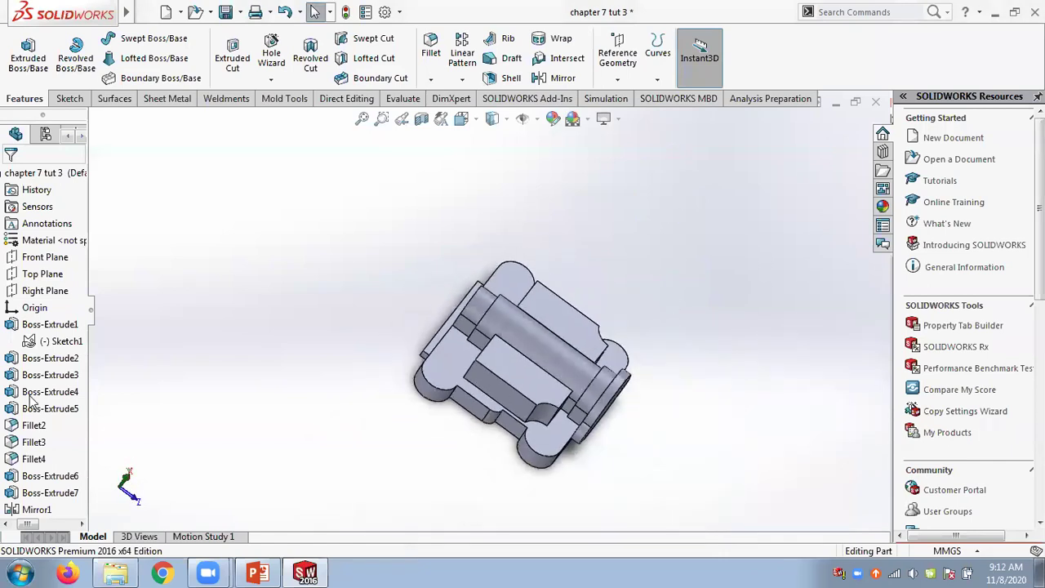
# - Review the Boss-Extrude6, Boss-Extrude7 and Mirror1 definitions, closing each unchanged
pyautogui.rightClick(45, 475)
pyautogui.click(53, 229)
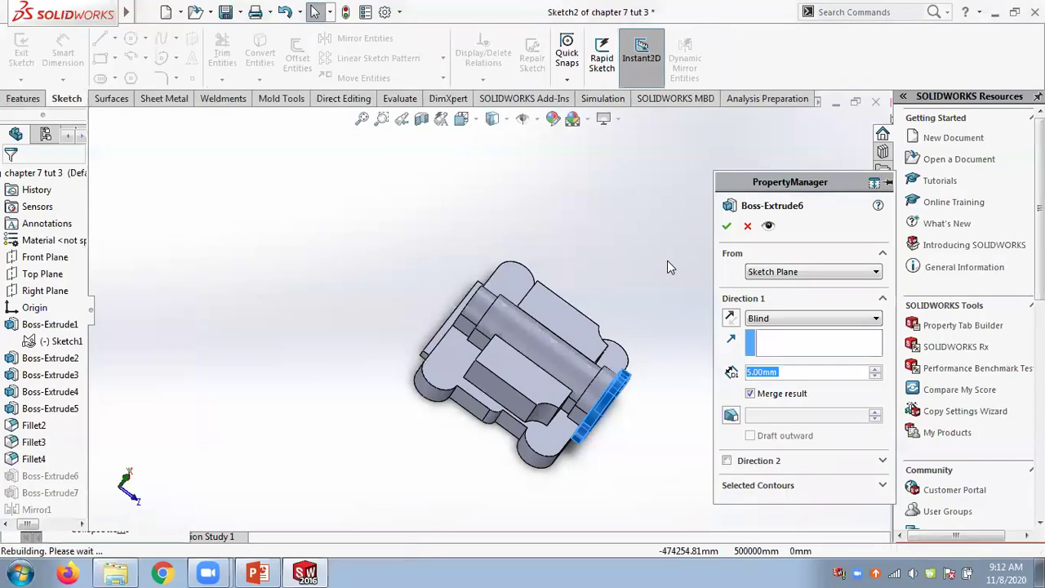
pyautogui.click(747, 225)
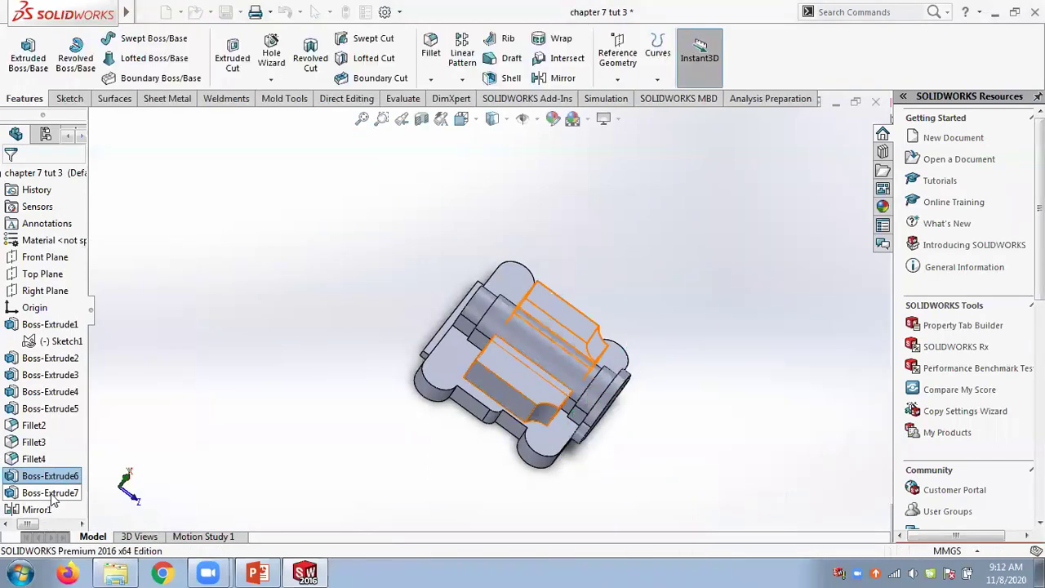
pyautogui.rightClick(45, 492)
pyautogui.click(65, 229)
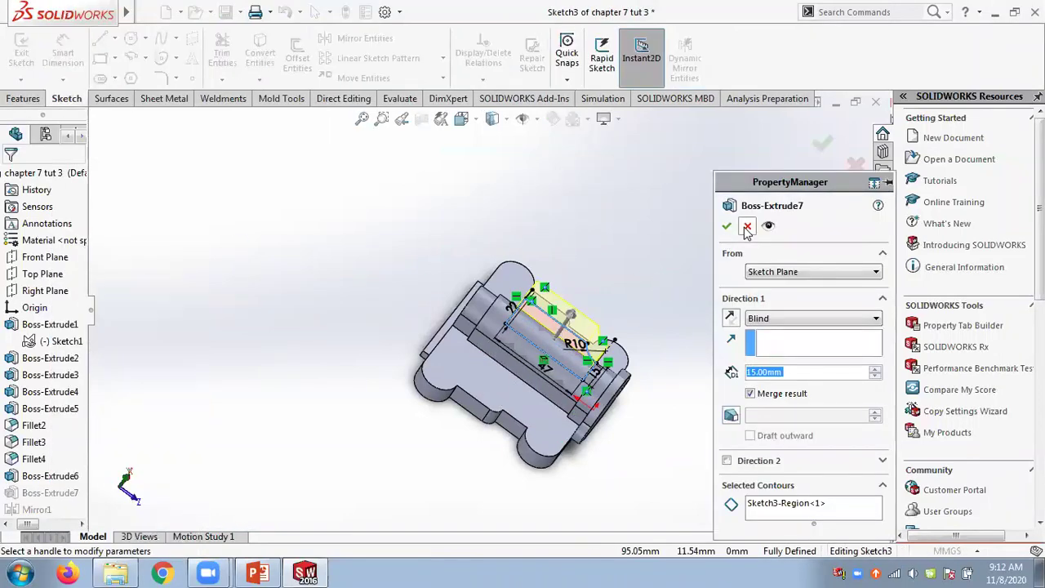
pyautogui.click(747, 228)
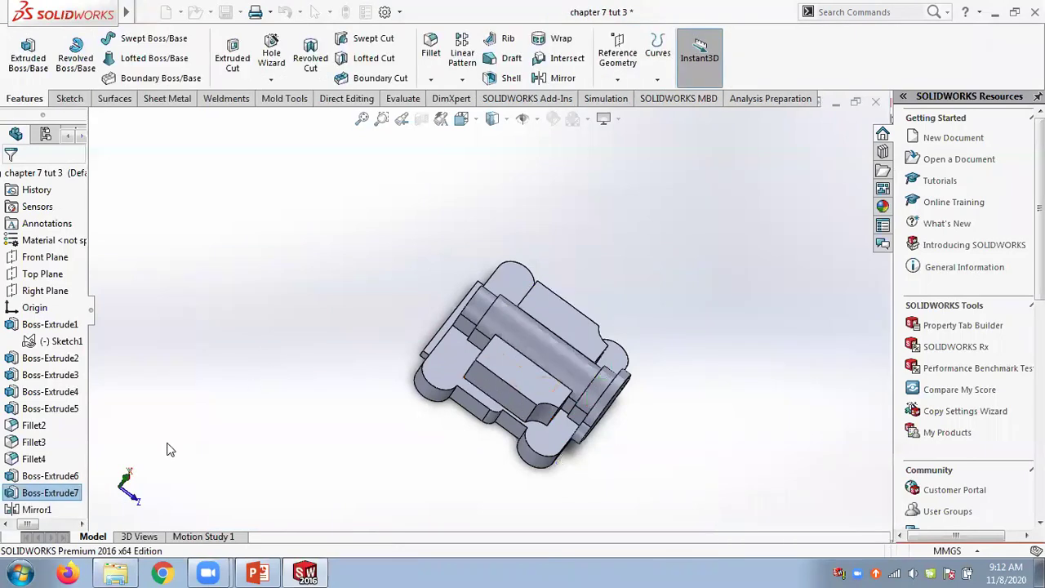
pyautogui.rightClick(38, 510)
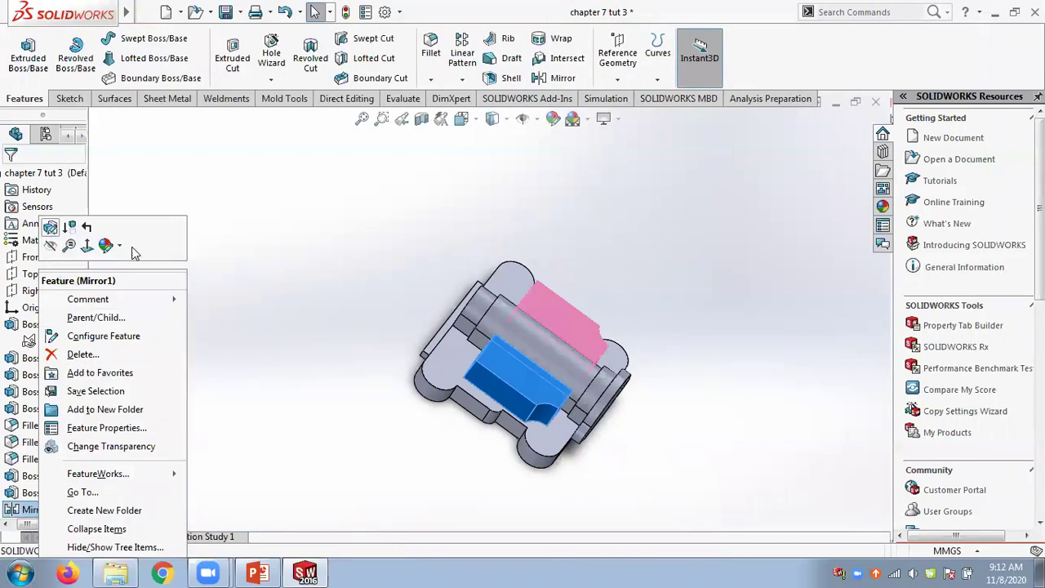
pyautogui.click(51, 229)
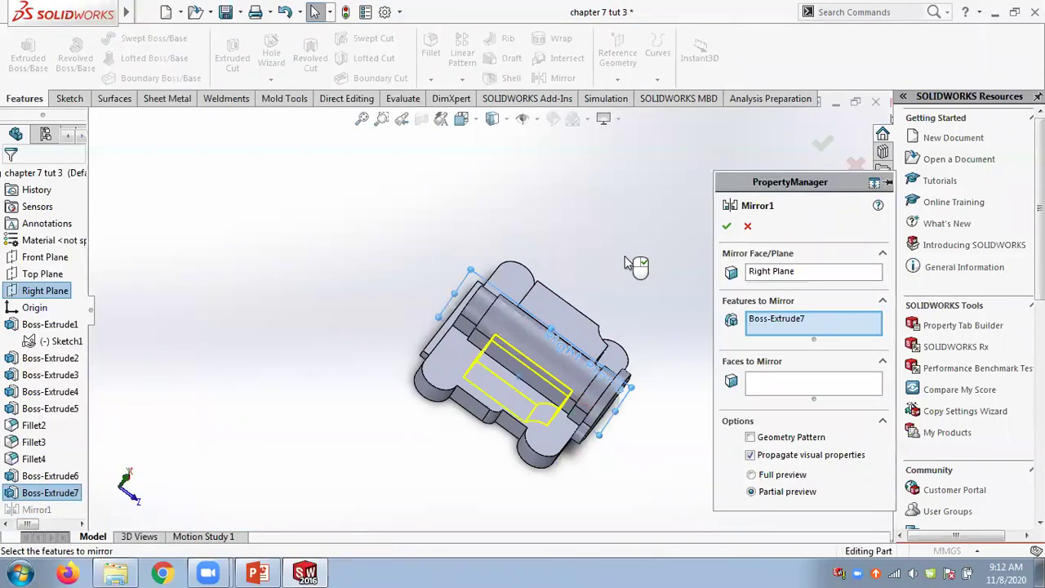
pyautogui.rightClick(632, 264)
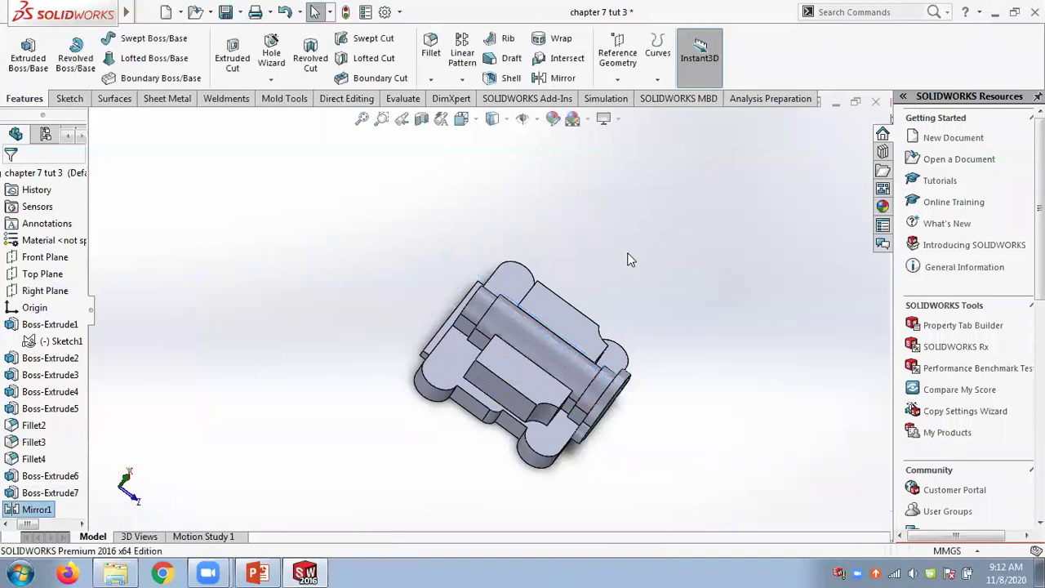
pyautogui.moveTo(623, 246); pyautogui.dragTo(637, 401, button='middle')
# - Create Shell2 as a 1 mm outward shell with the base plate's flat face removed
pyautogui.scroll(-5, 636, 402)
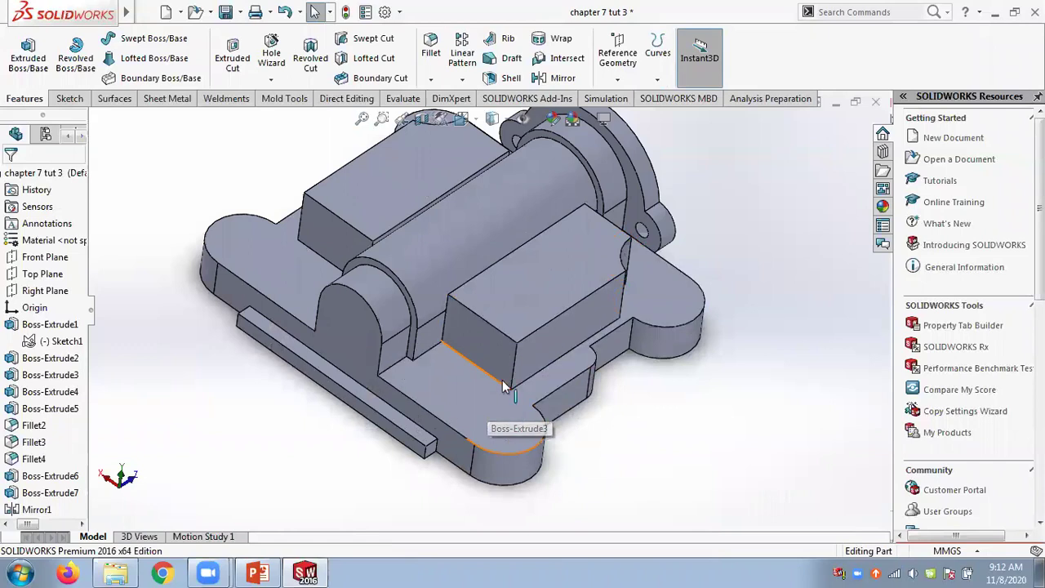
pyautogui.moveTo(688, 431); pyautogui.dragTo(618, 206, button='middle')
pyautogui.click(511, 77)
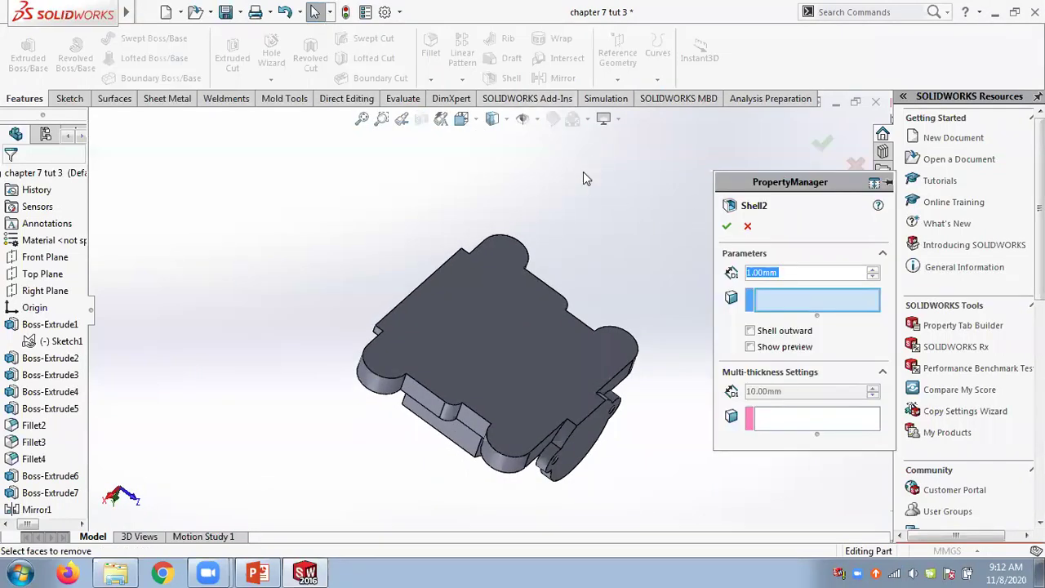
pyautogui.click(750, 331)
pyautogui.click(529, 347)
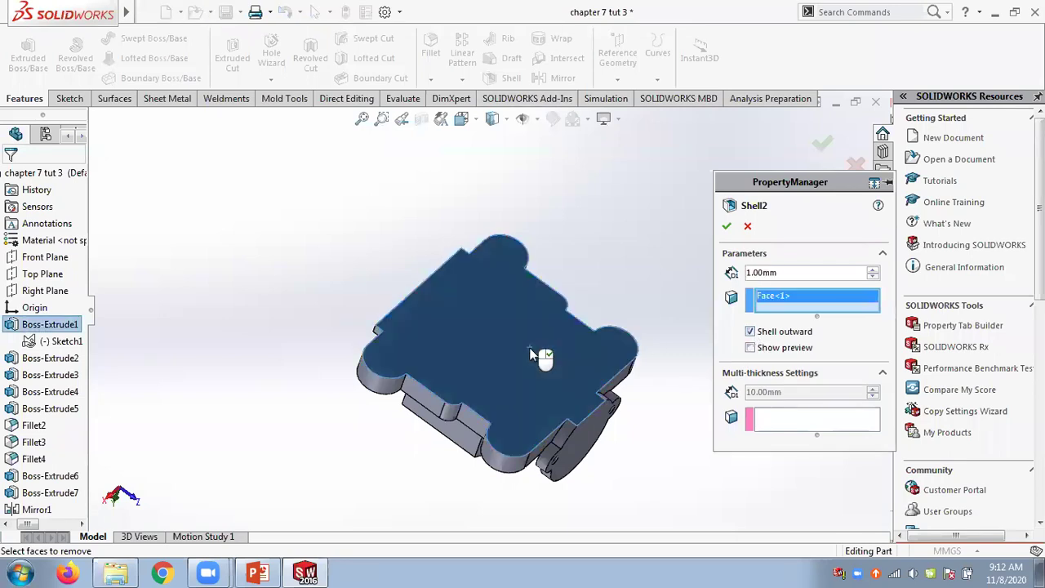
pyautogui.click(750, 348)
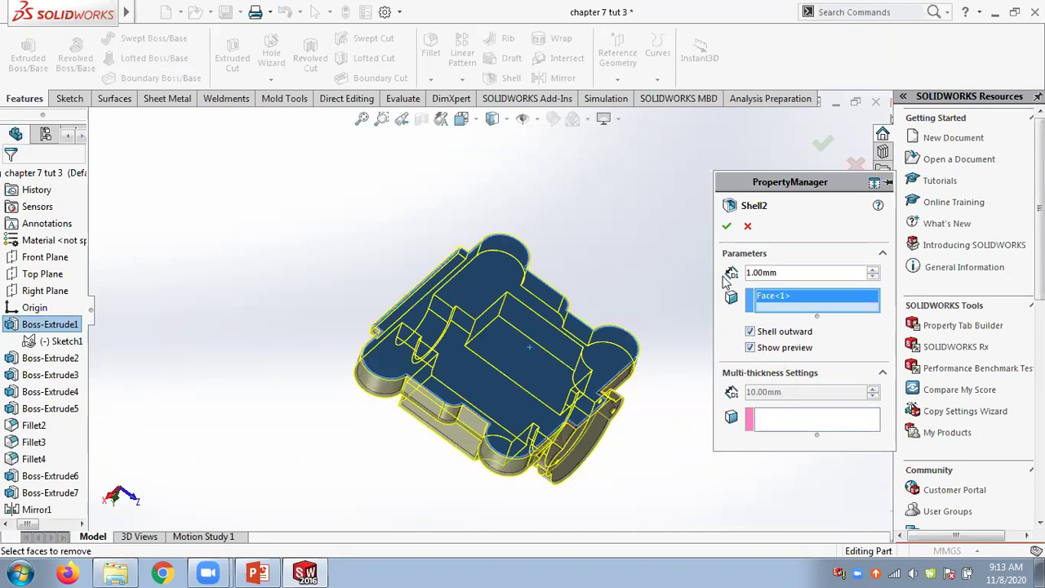
pyautogui.click(727, 227)
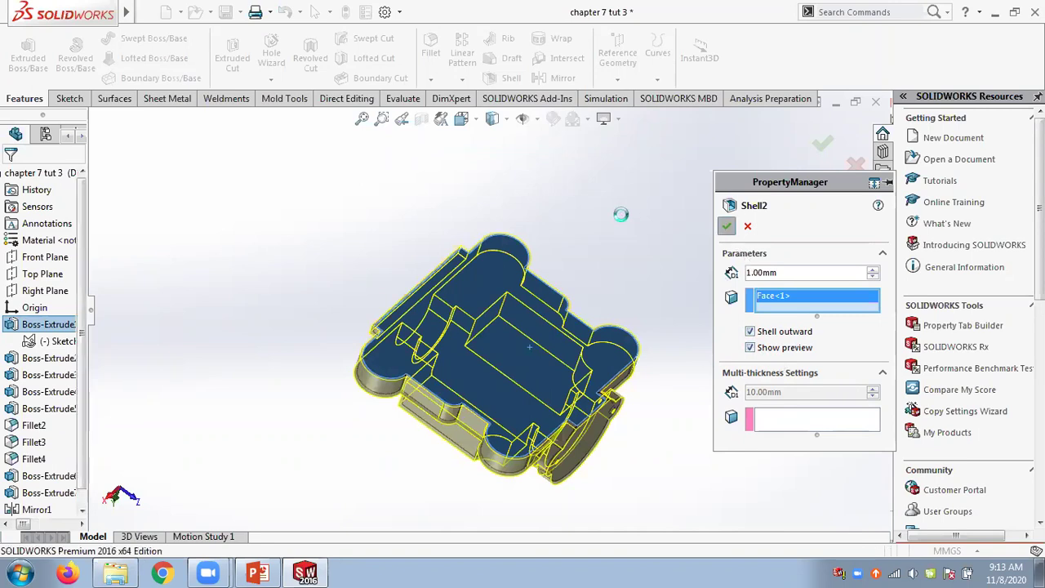
pyautogui.moveTo(614, 285); pyautogui.dragTo(564, 384, button='middle')
# - Scroll the slides from slide 43 to slide 51's Ø16 cut sketch, then return to SOLIDWORKS
pyautogui.click(258, 572)
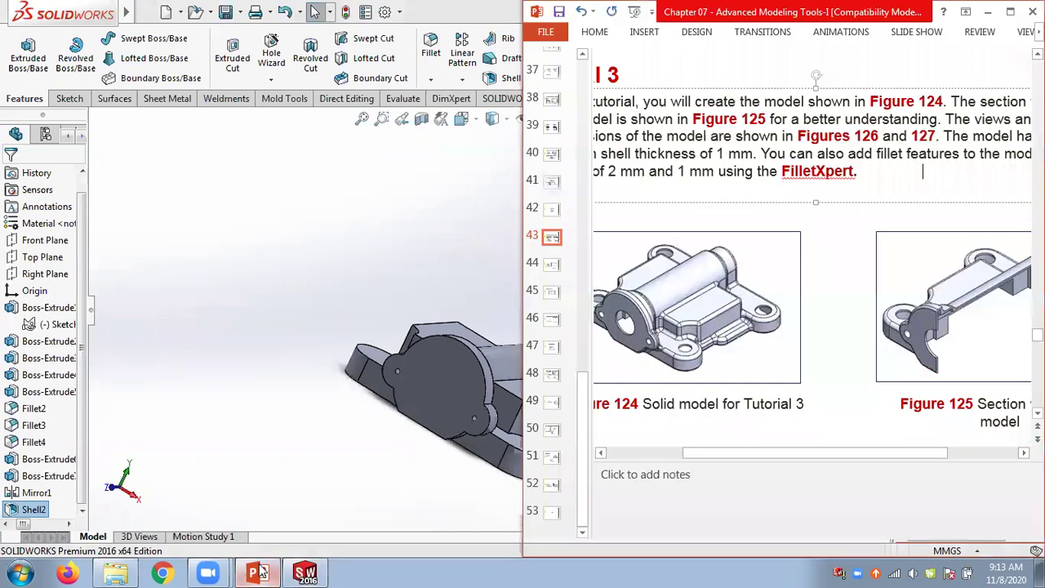
pyautogui.scroll(-8, 849, 349)
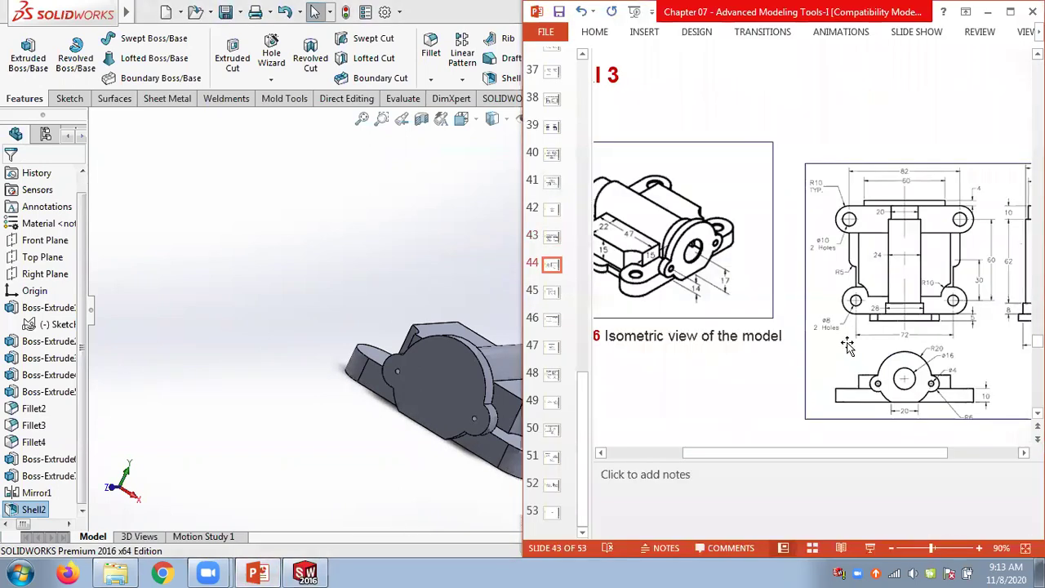
pyautogui.scroll(-2, 847, 344)
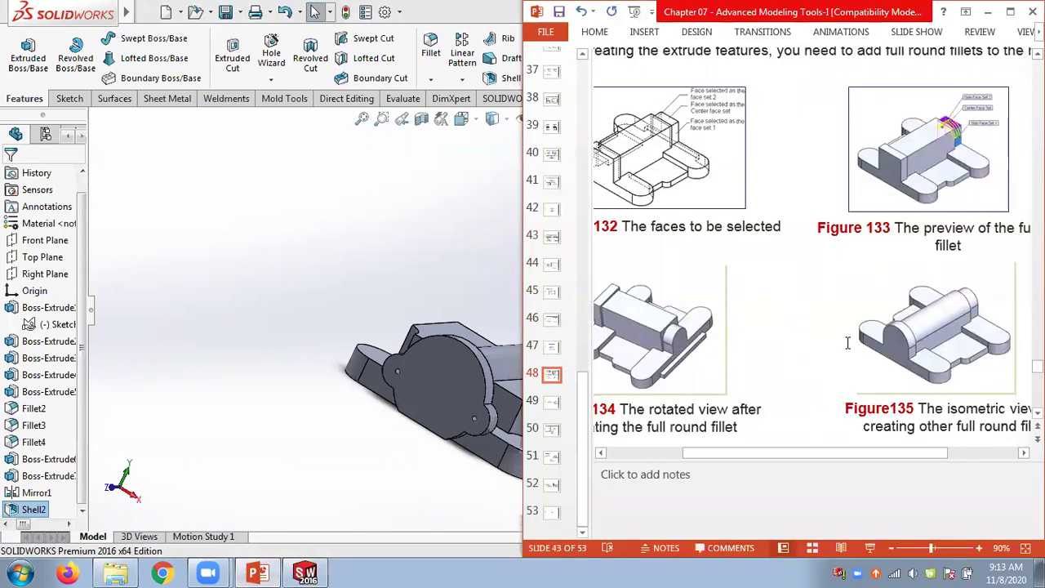
pyautogui.scroll(-2, 848, 349)
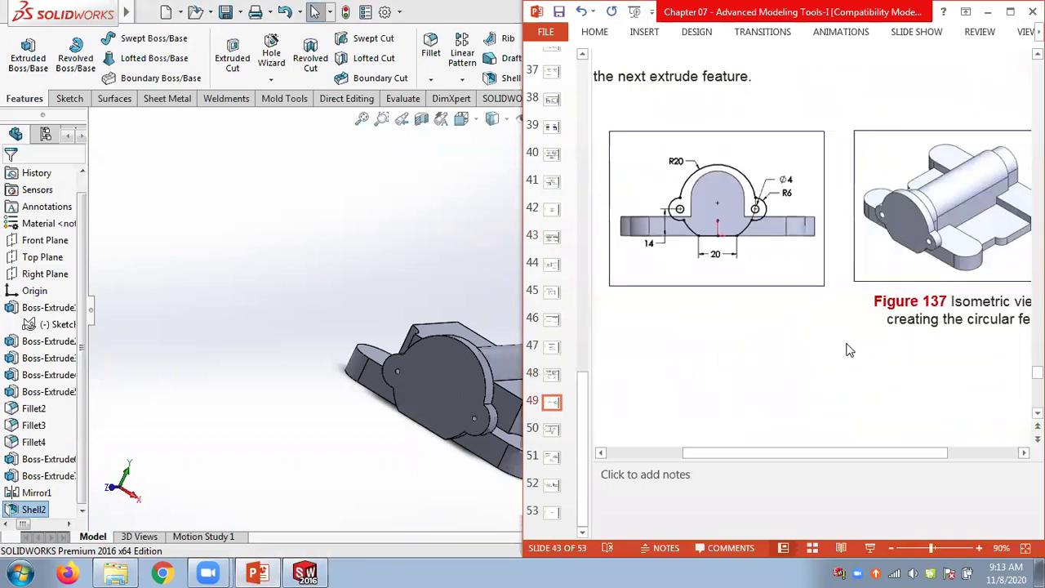
pyautogui.scroll(-2, 849, 349)
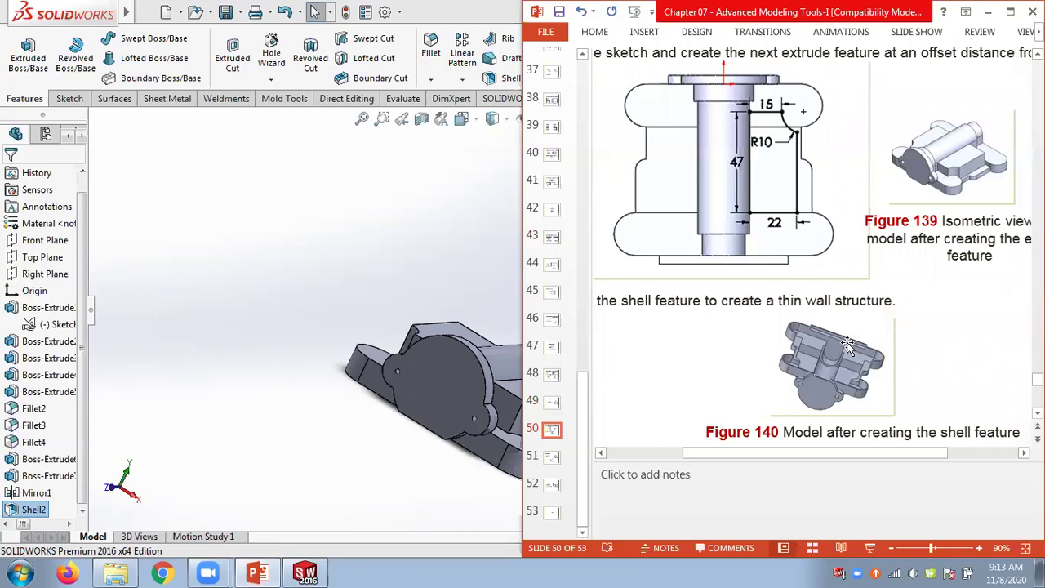
pyautogui.scroll(-2, 846, 341)
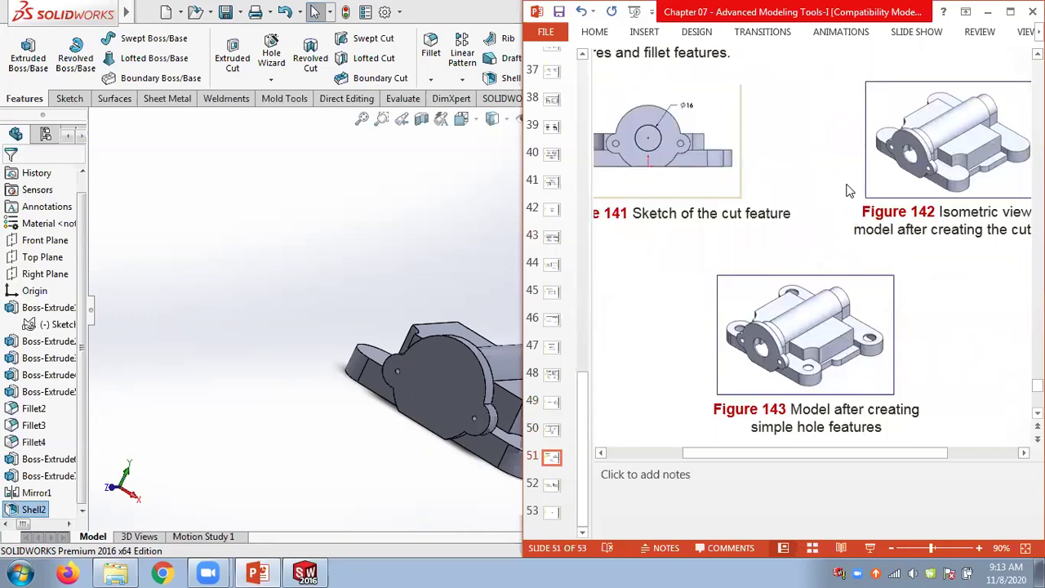
pyautogui.scroll(1, 548, 219)
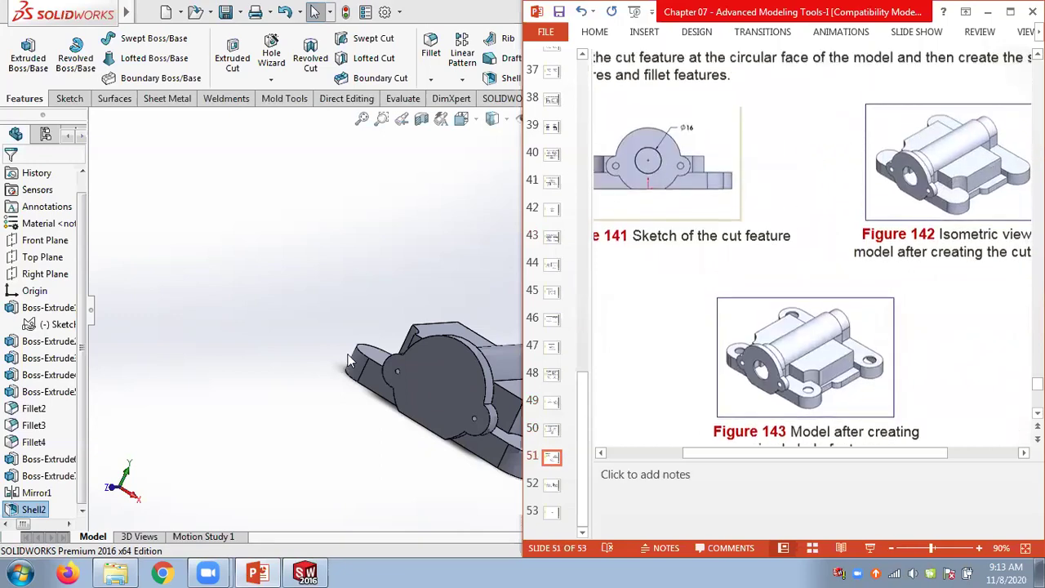
pyautogui.click(438, 290)
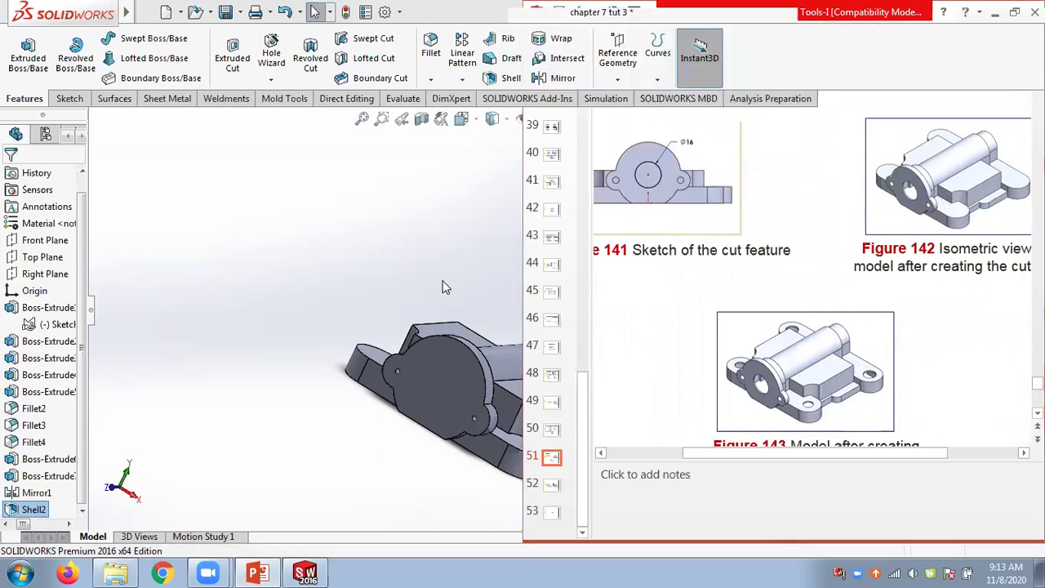
# - Sketch a centre-radius circle on the part's round front face
pyautogui.click(257, 573)
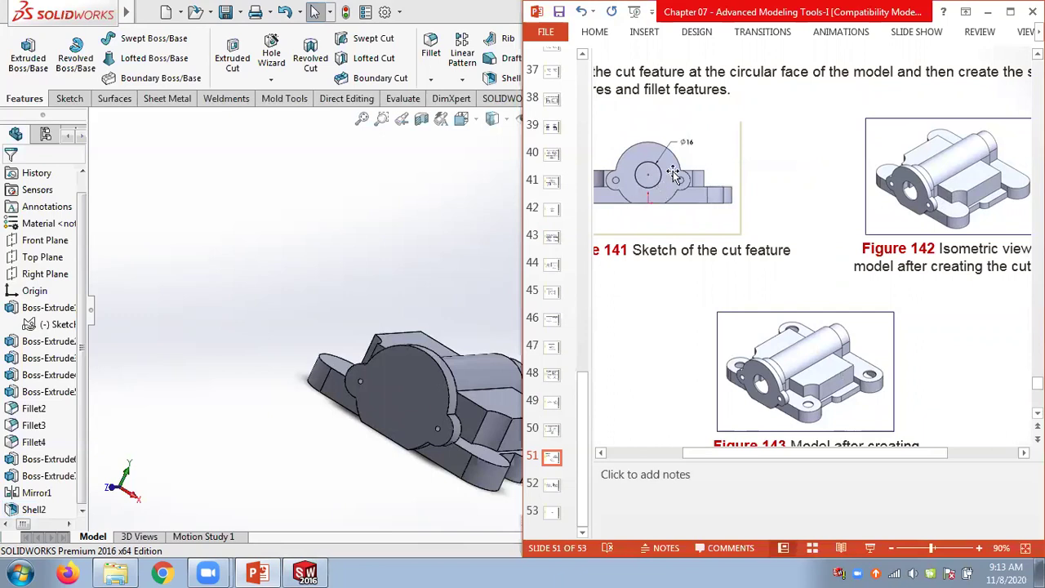
pyautogui.click(421, 377)
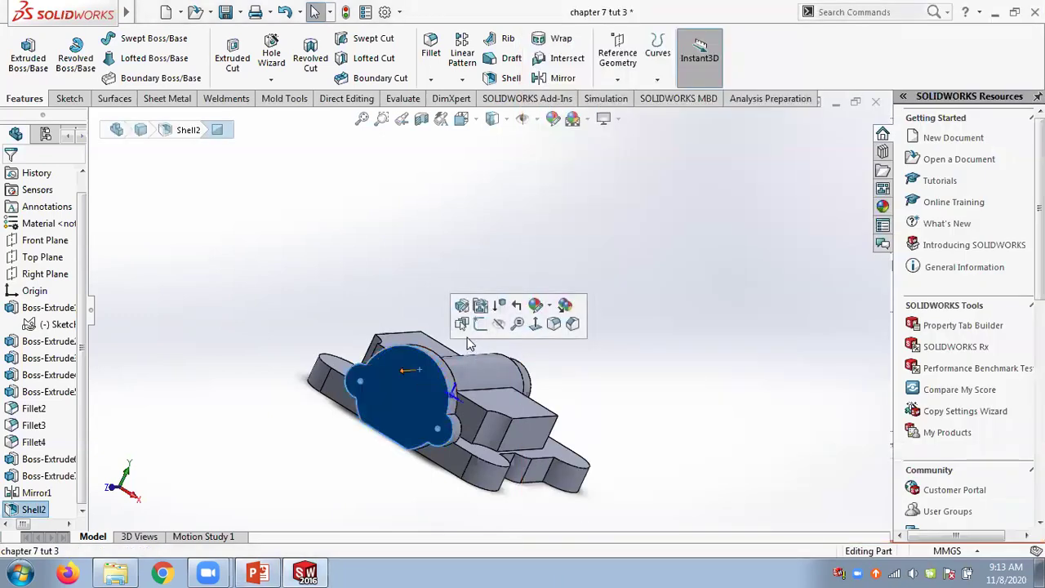
pyautogui.click(477, 323)
pyautogui.scroll(-3, 404, 437)
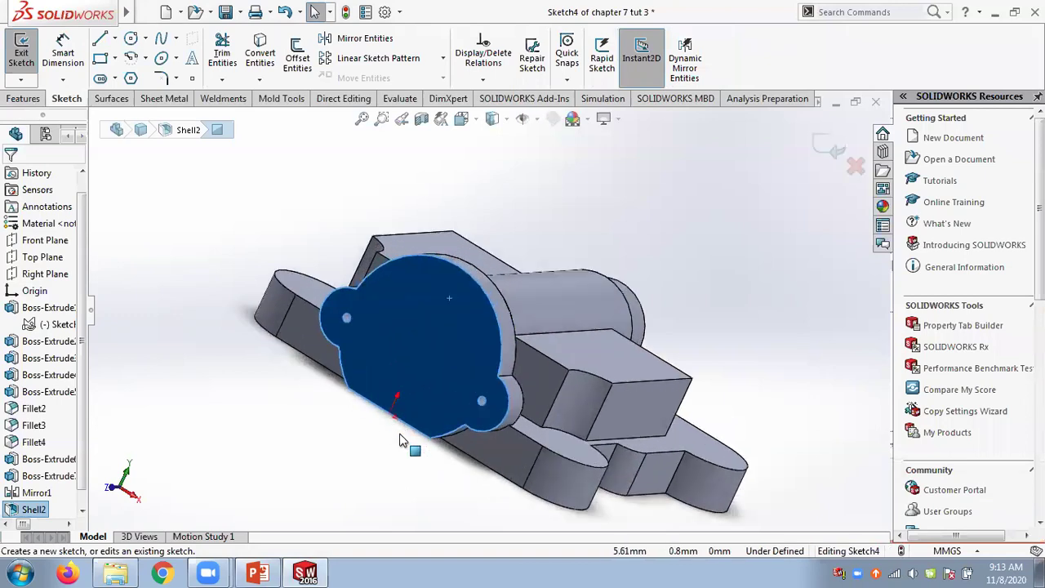
pyautogui.click(145, 38)
pyautogui.click(156, 58)
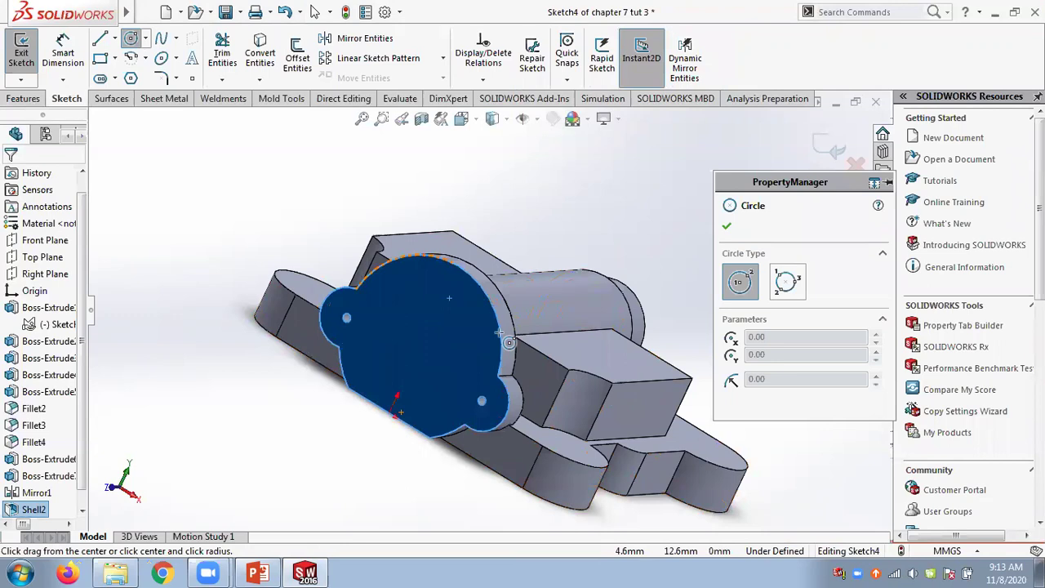
pyautogui.click(419, 347)
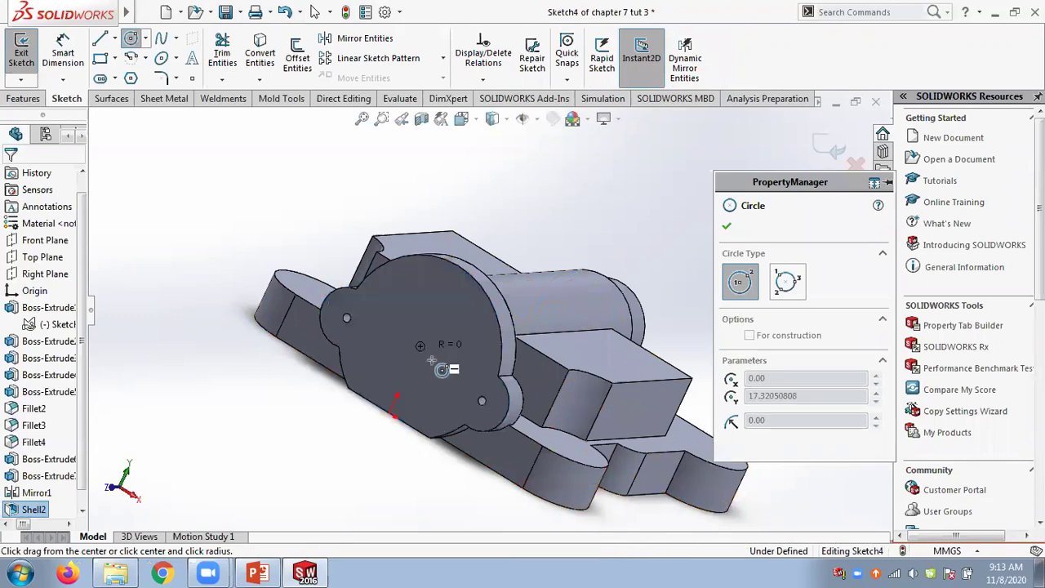
pyautogui.click(447, 377)
# - Dimension the circle's diameter to 16 mm
pyautogui.click(51, 59)
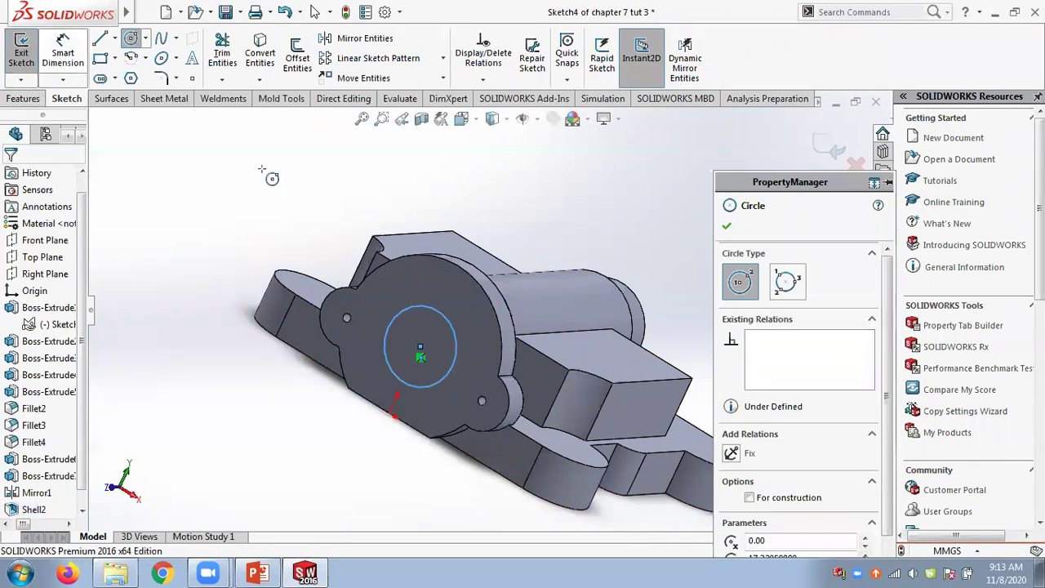
pyautogui.click(459, 336)
pyautogui.click(478, 315)
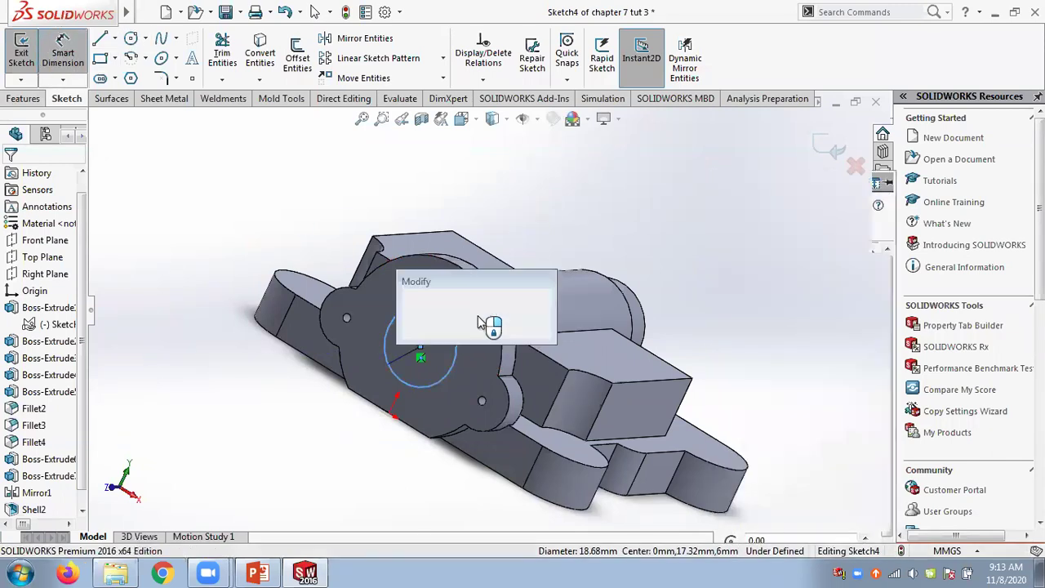
pyautogui.write('16')
pyautogui.press('Return')
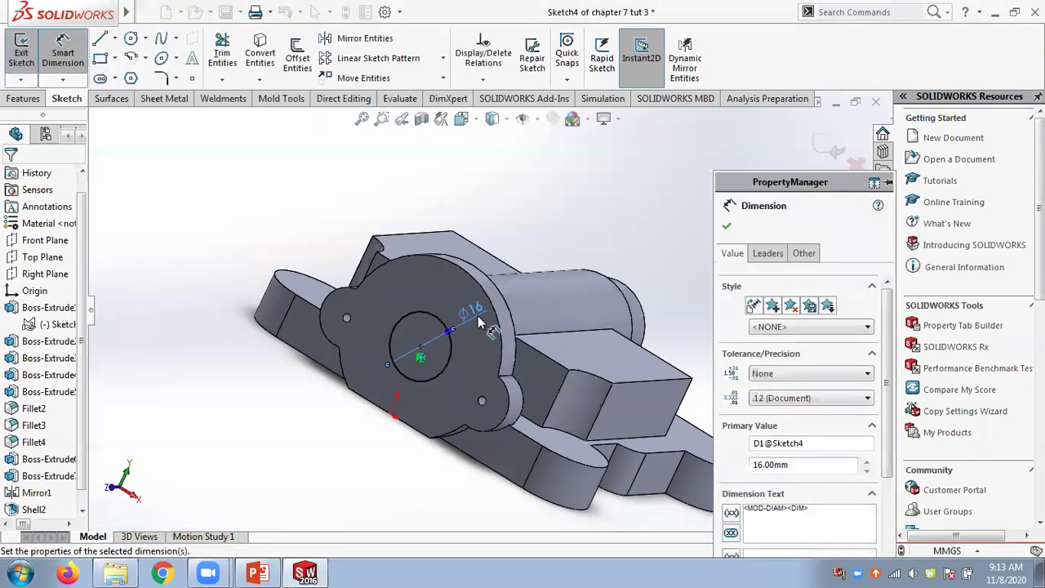
pyautogui.click(726, 226)
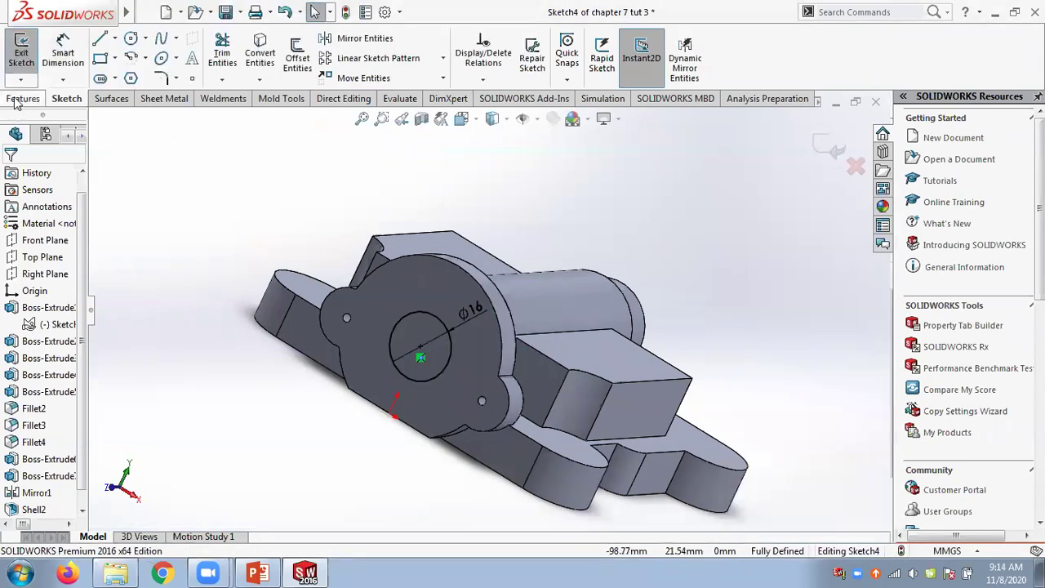
pyautogui.click(19, 99)
# - Extrude-cut the Ø16 circle Up To Next into the round face, then bring up the PowerPoint slides
pyautogui.click(232, 56)
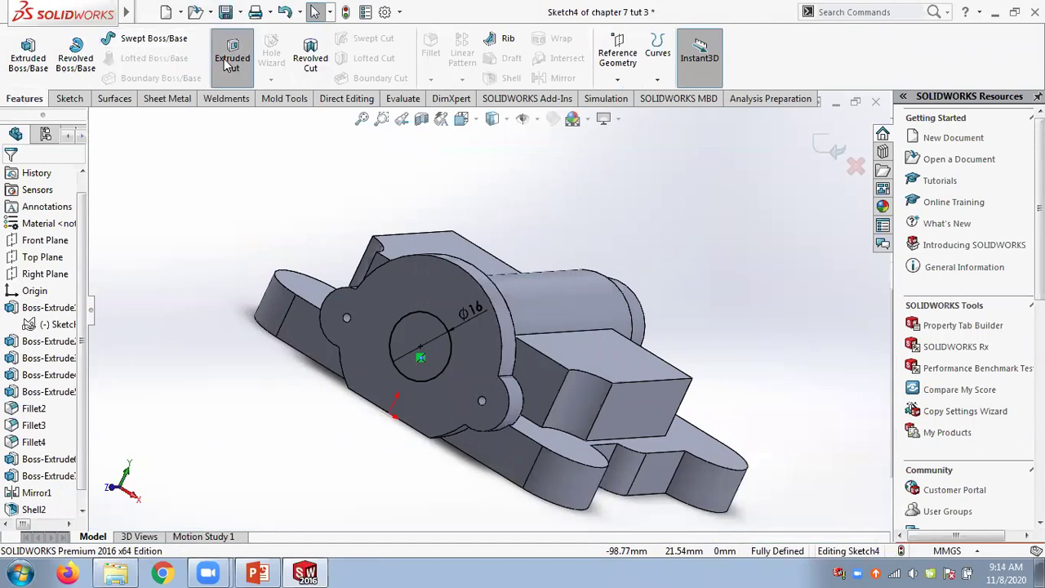
pyautogui.click(780, 318)
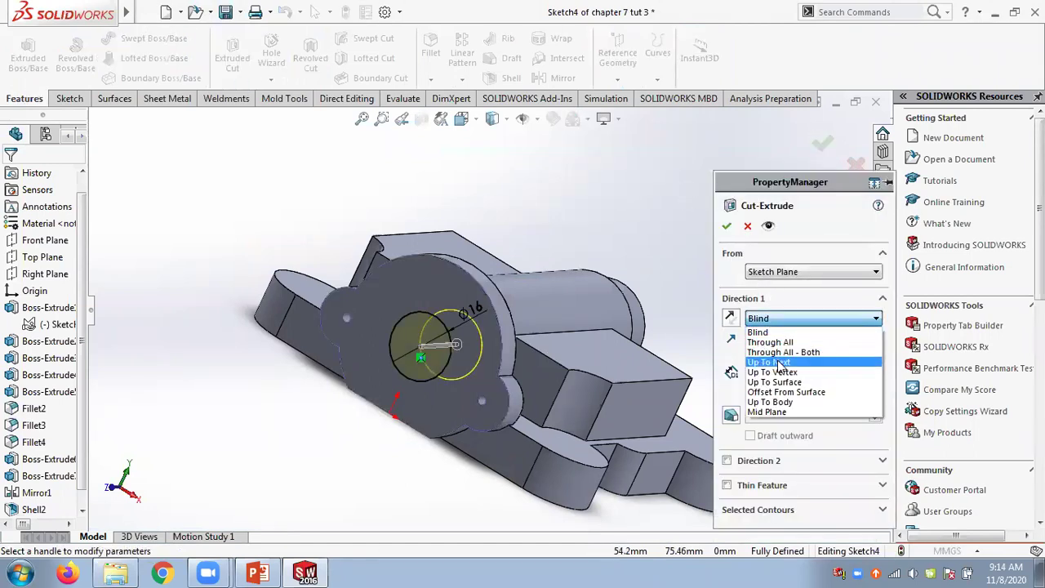
pyautogui.click(780, 363)
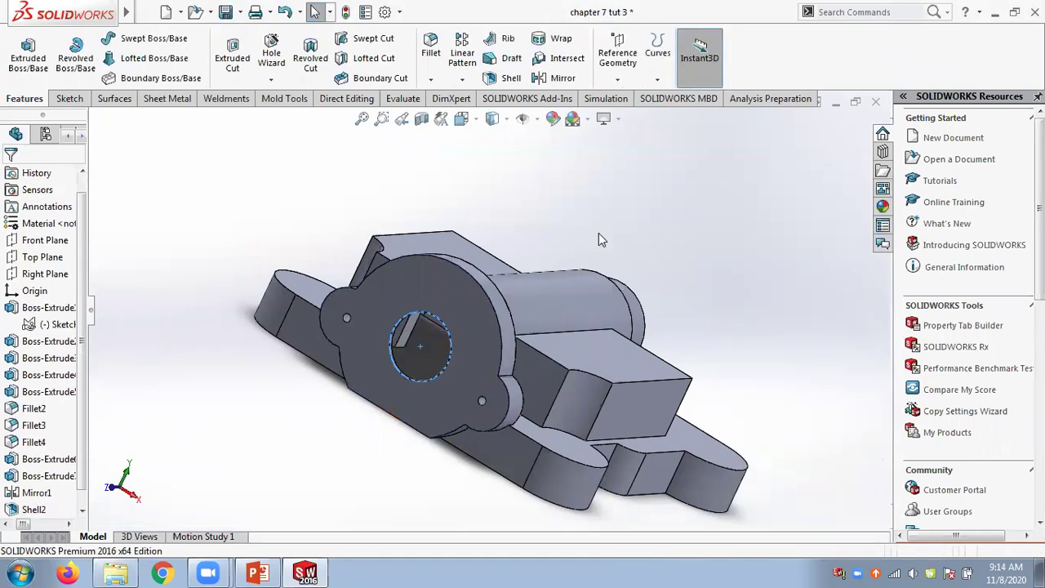
pyautogui.moveTo(600, 209); pyautogui.dragTo(433, 398, button='middle')
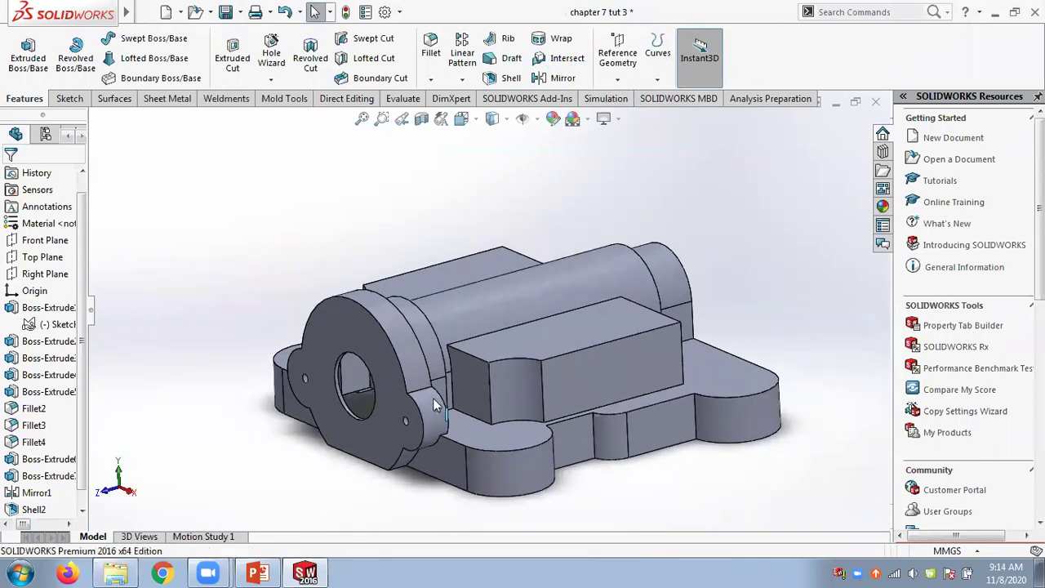
pyautogui.click(254, 571)
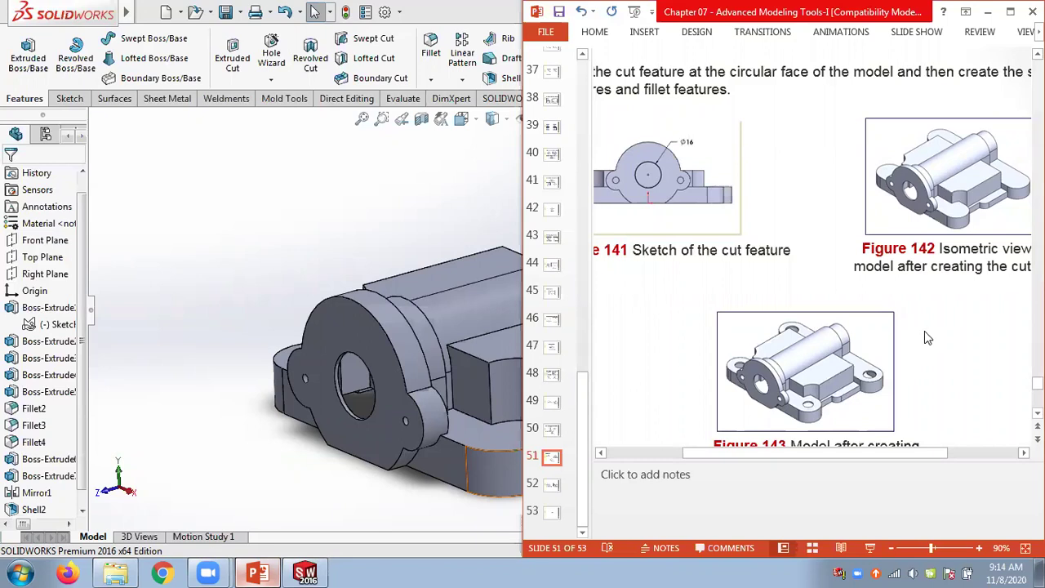
# - Scroll through the chapter slides to find the final-model pages
pyautogui.scroll(-3, 926, 337)
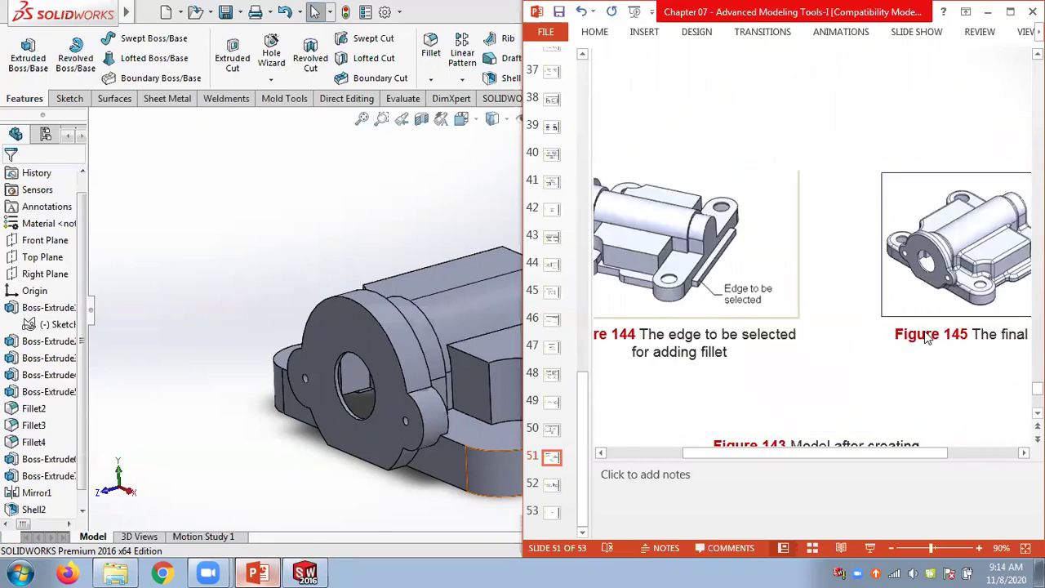
pyautogui.moveTo(753, 452); pyautogui.dragTo(822, 434)
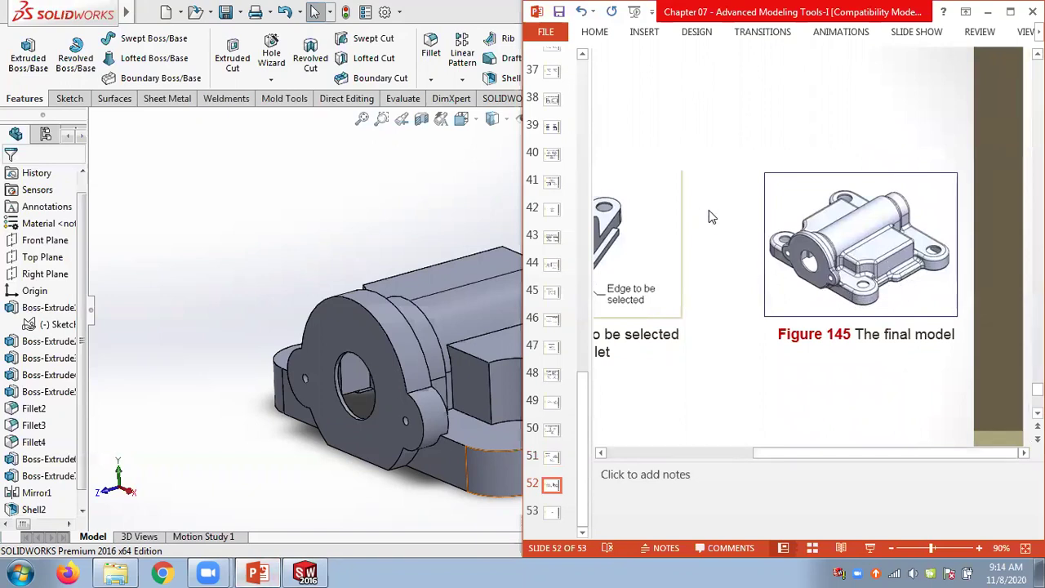
pyautogui.scroll(2, 709, 209)
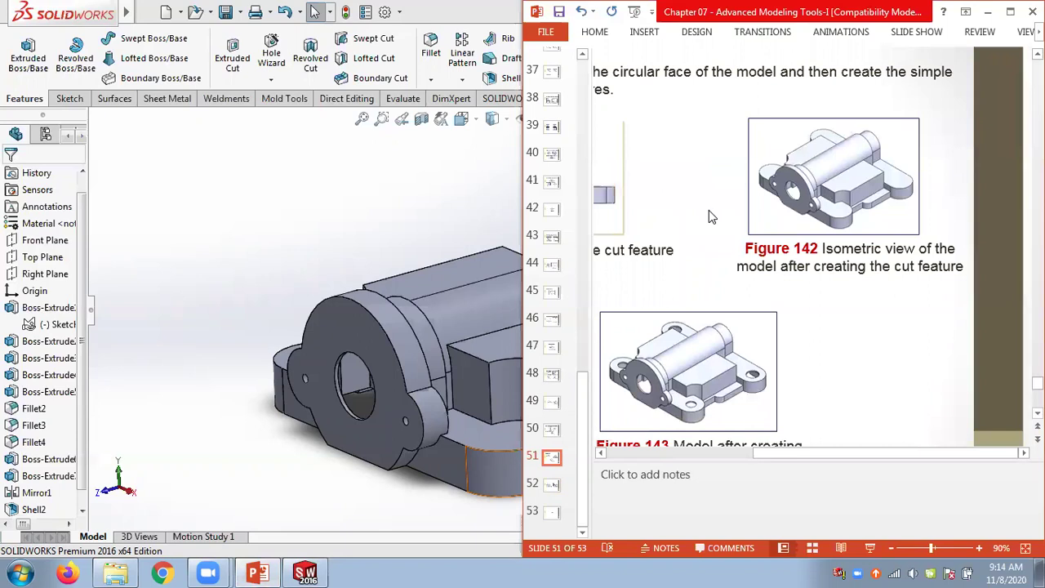
pyautogui.scroll(2, 709, 209)
pyautogui.scroll(4, 708, 209)
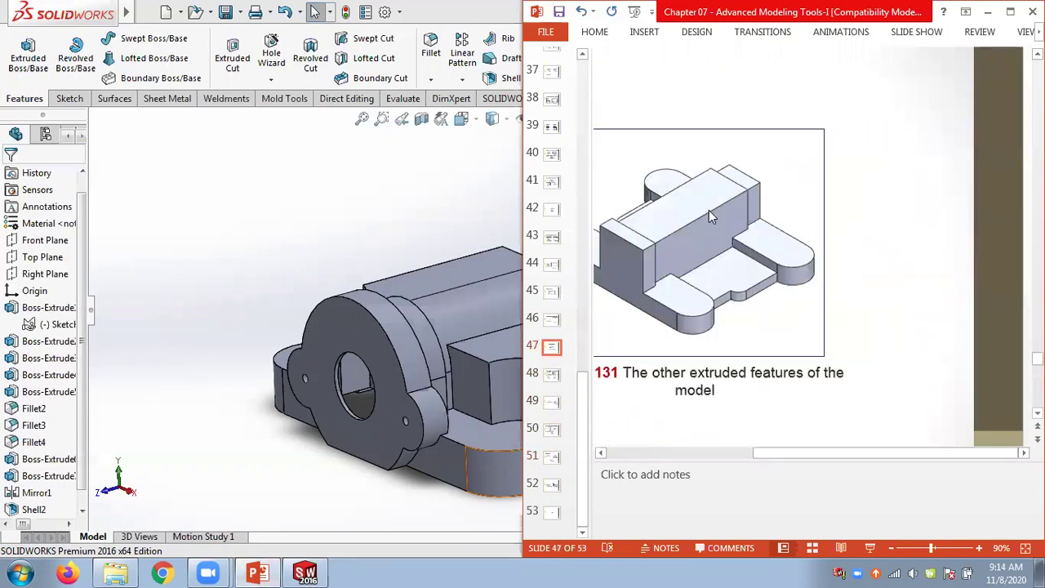
pyautogui.scroll(1, 708, 210)
pyautogui.scroll(1, 708, 209)
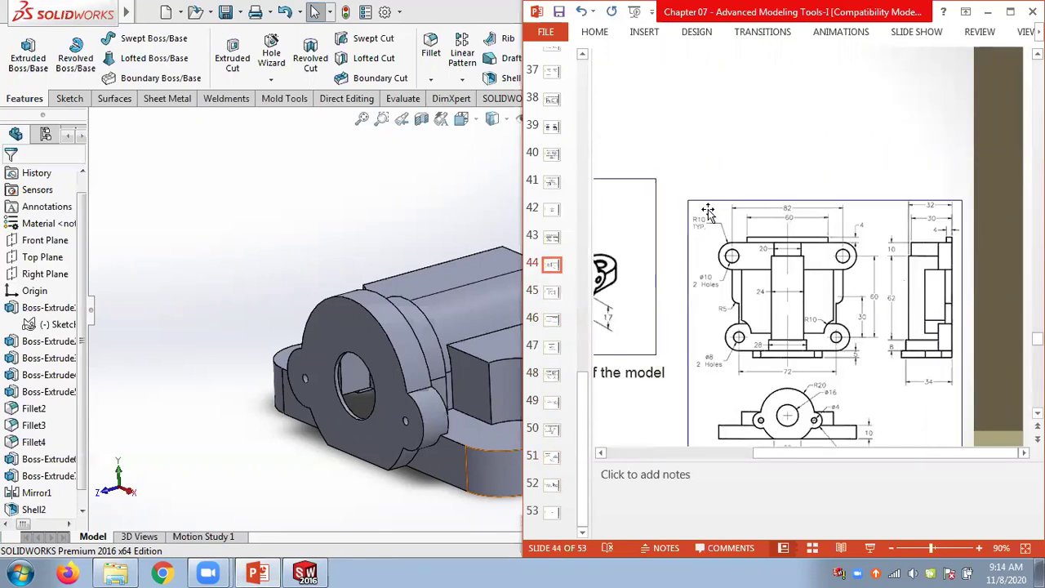
pyautogui.scroll(1, 708, 210)
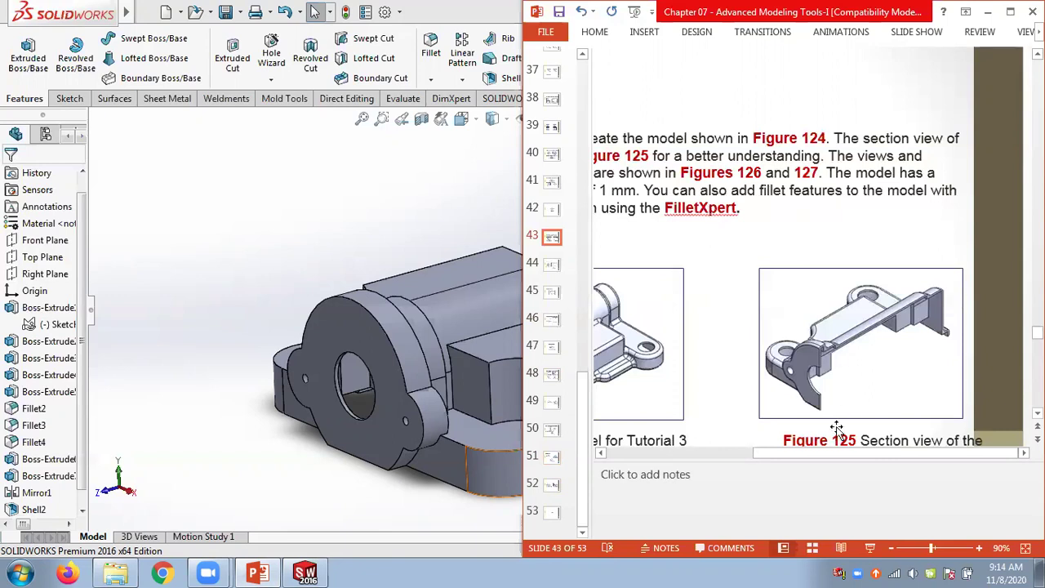
pyautogui.hscroll(-3, 834, 454)
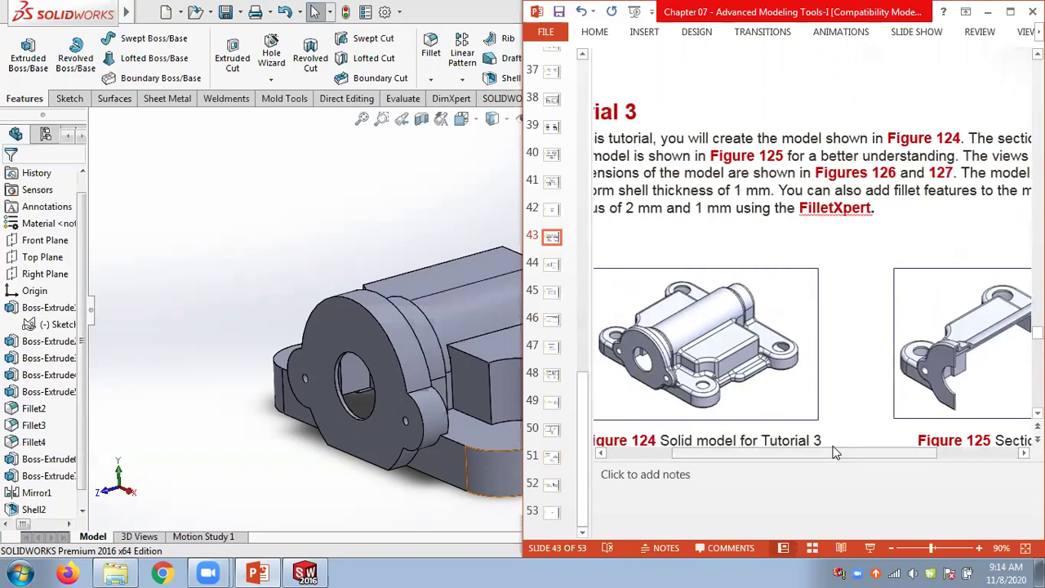
# - Zoom the slide to 80% and scroll to slide 52 to reveal Figure 145
pyautogui.click(893, 549)
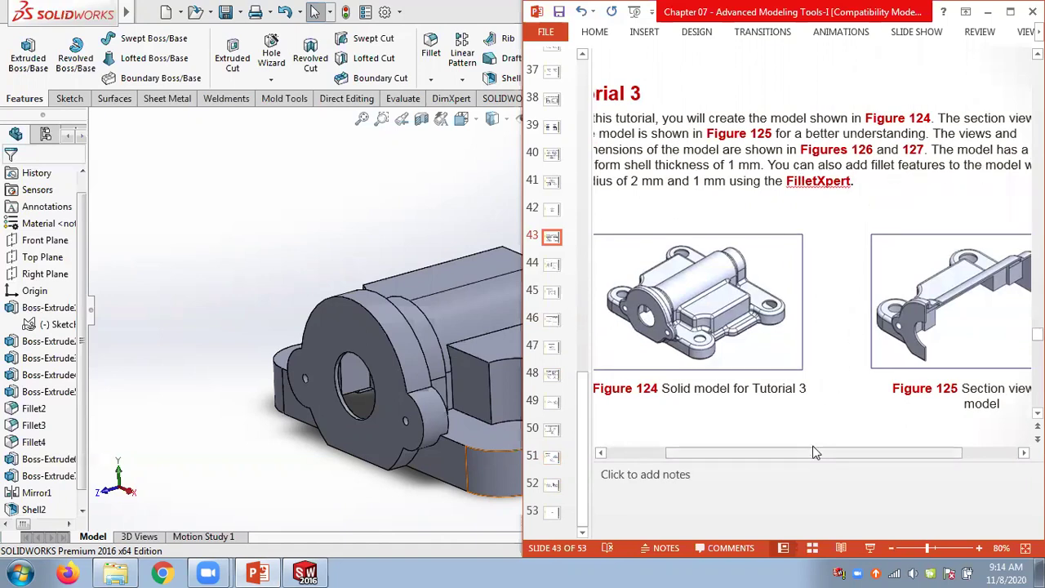
pyautogui.hscroll(2, 813, 453)
pyautogui.hscroll(-2, 813, 452)
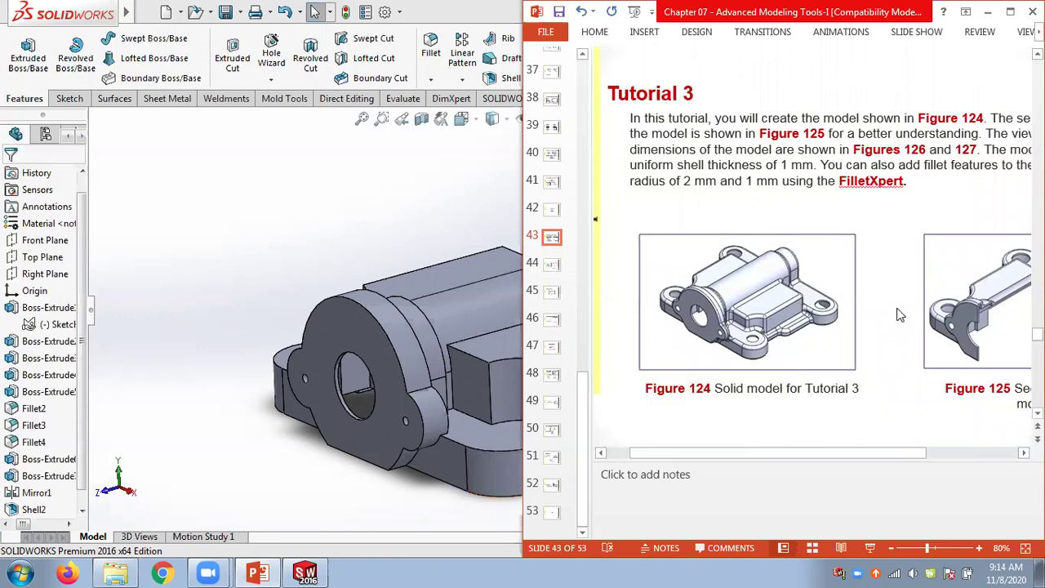
pyautogui.scroll(-2, 898, 323)
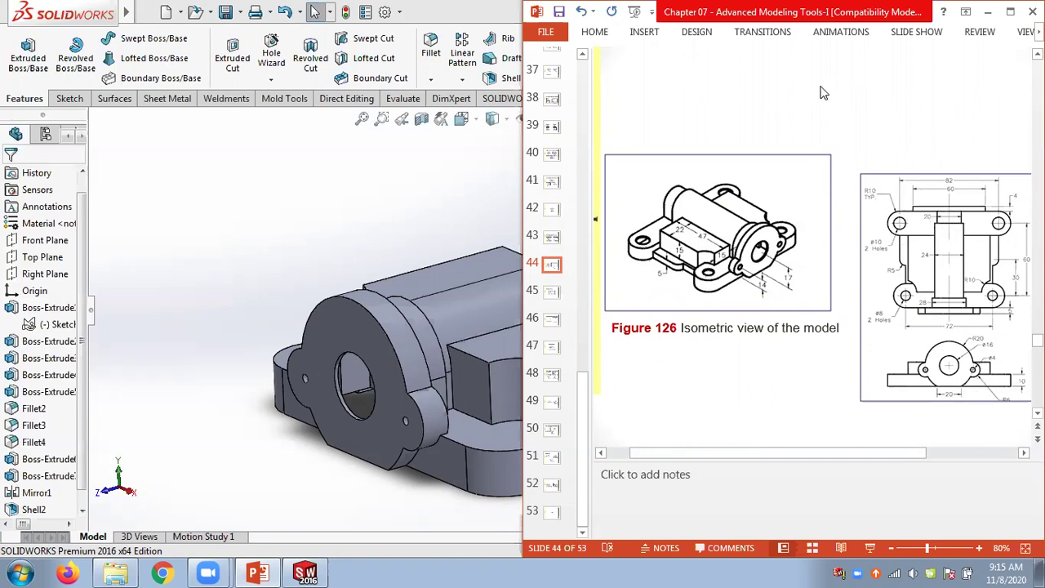
pyautogui.scroll(-1, 817, 91)
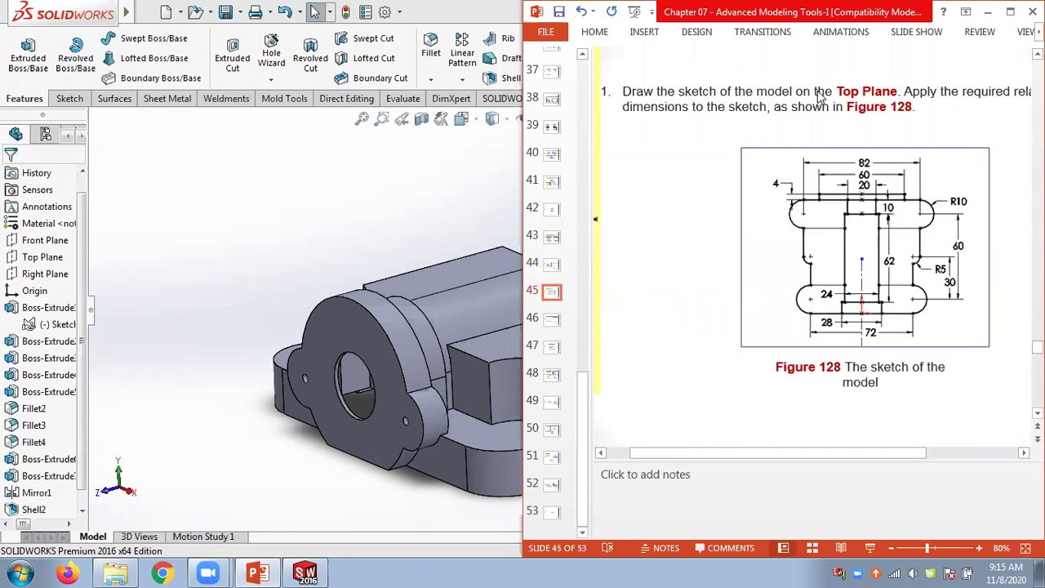
pyautogui.scroll(-3, 817, 92)
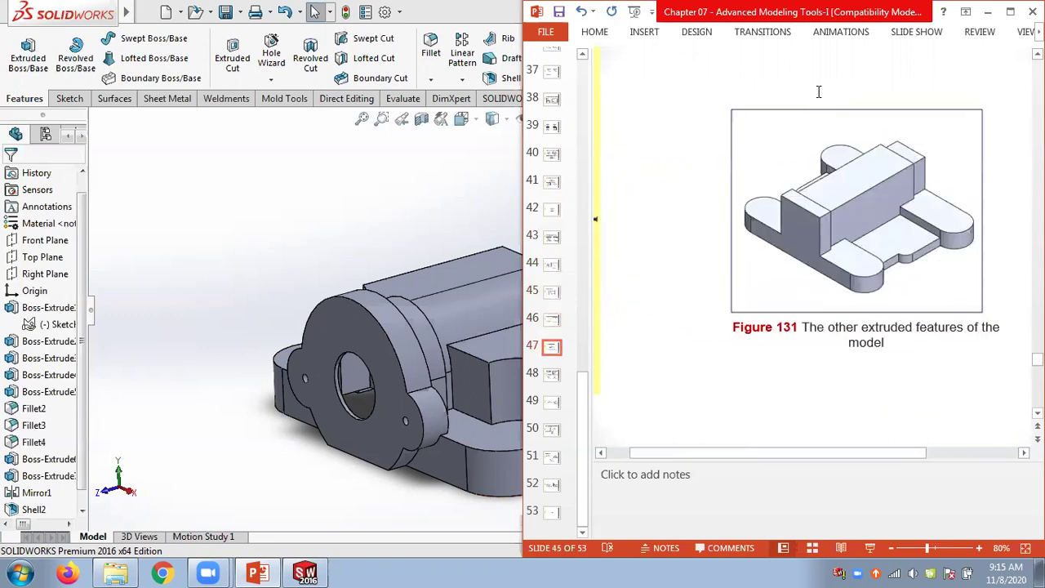
pyautogui.scroll(-3, 817, 91)
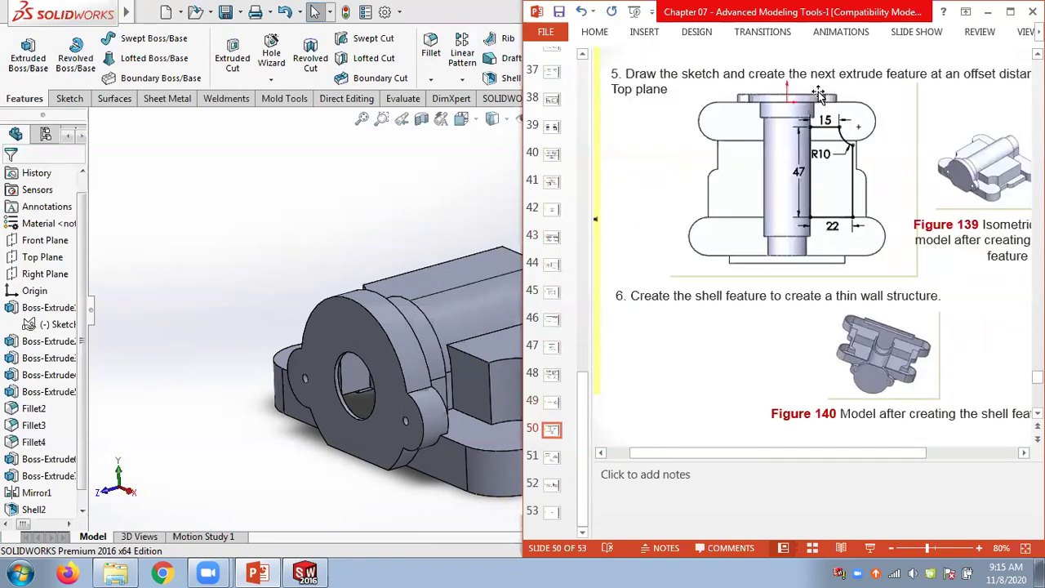
pyautogui.scroll(-1, 818, 91)
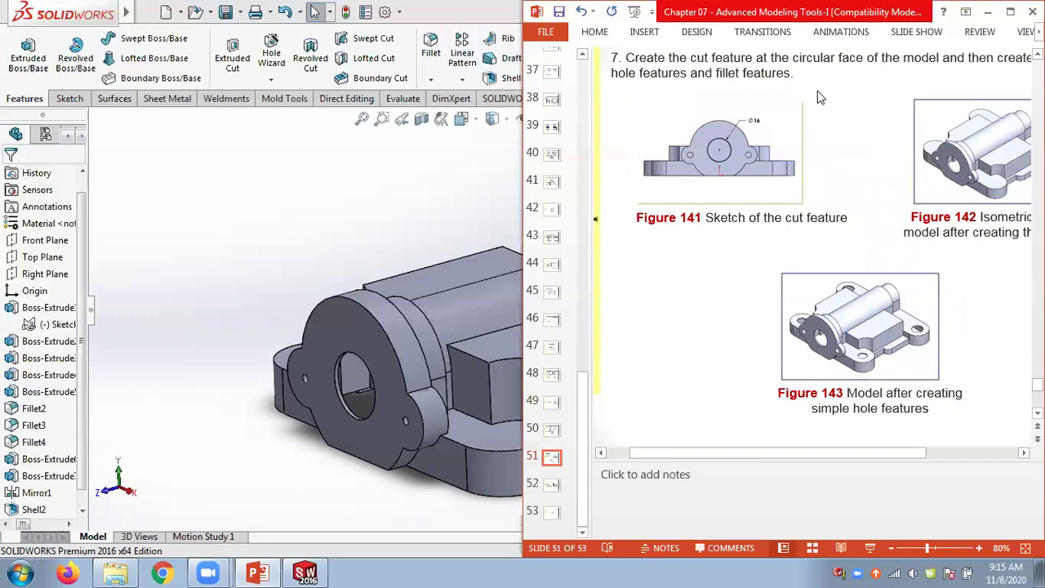
pyautogui.scroll(-1, 820, 97)
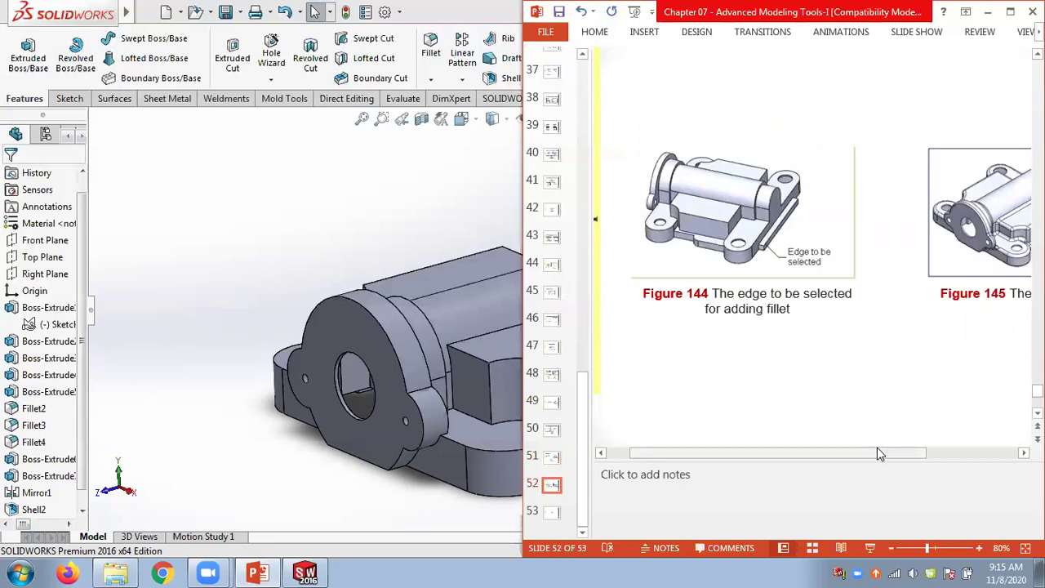
pyautogui.hscroll(2, 878, 449)
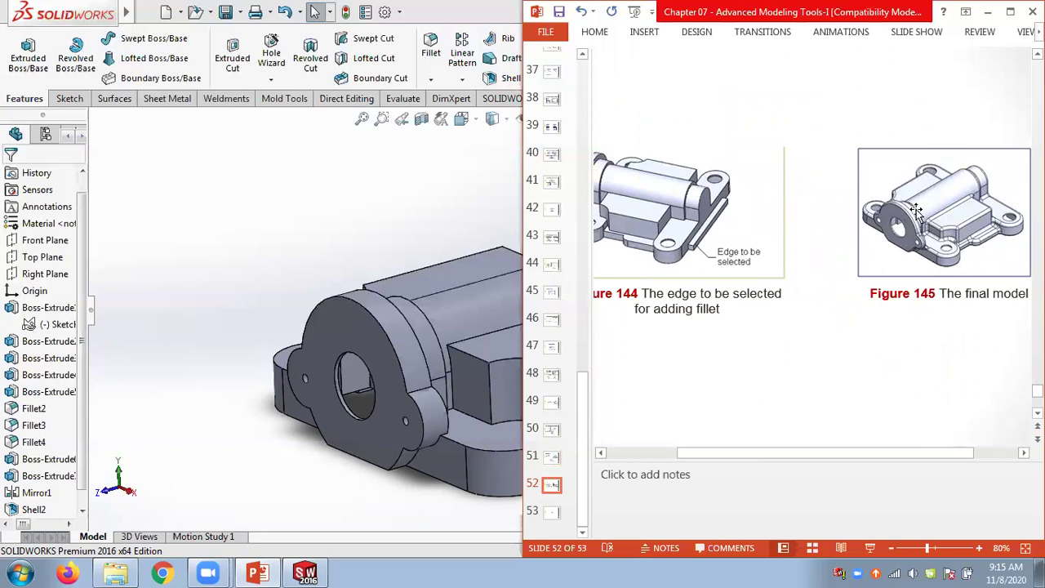
# - Start a Constant Size fillet with a 1 mm radius
pyautogui.click(410, 226)
pyautogui.moveTo(411, 225); pyautogui.dragTo(421, 260, button='middle')
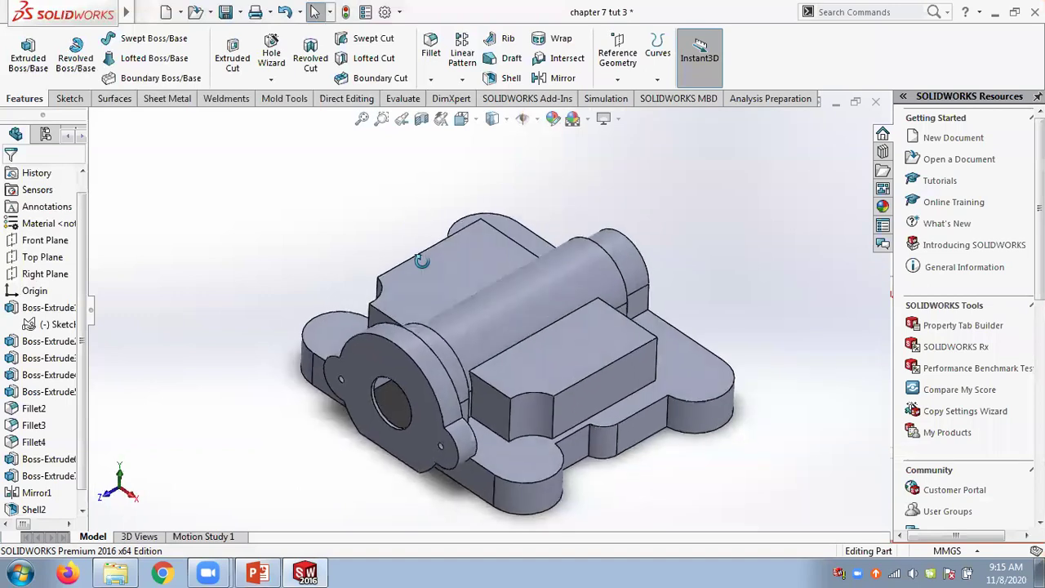
pyautogui.click(430, 78)
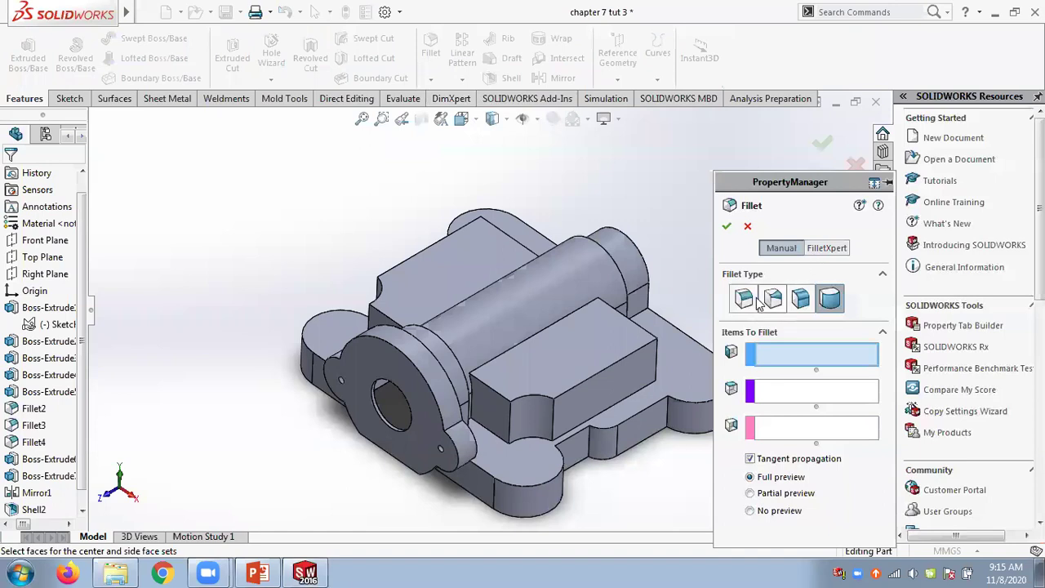
pyautogui.click(746, 301)
pyautogui.click(770, 359)
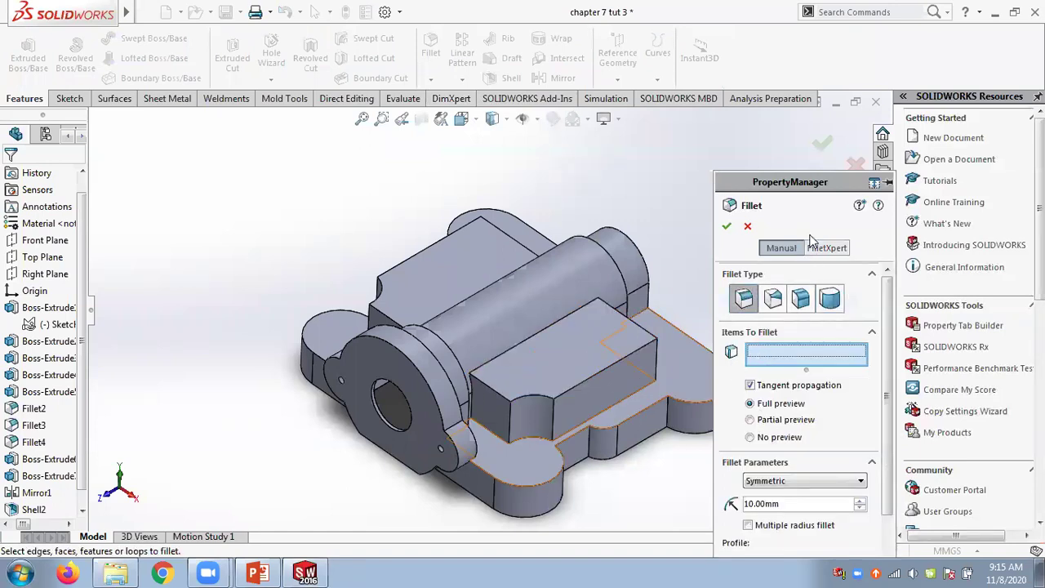
pyautogui.moveTo(810, 181); pyautogui.dragTo(838, 90)
pyautogui.doubleClick(826, 411)
pyautogui.write('1')
pyautogui.press('Return')
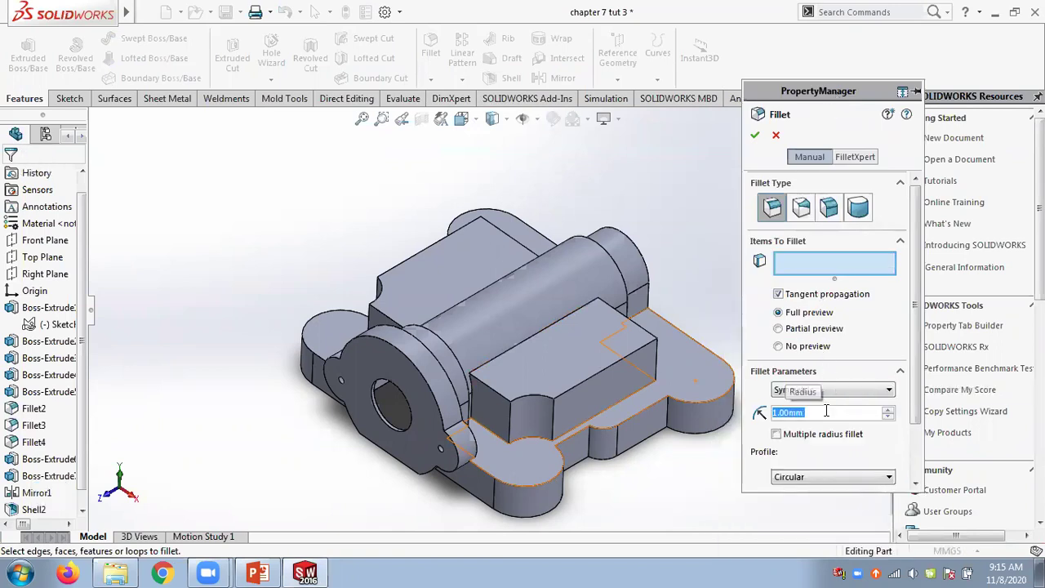
# - Select the box's top face and six surrounding edges and apply the 1 mm fillet
pyautogui.click(517, 372)
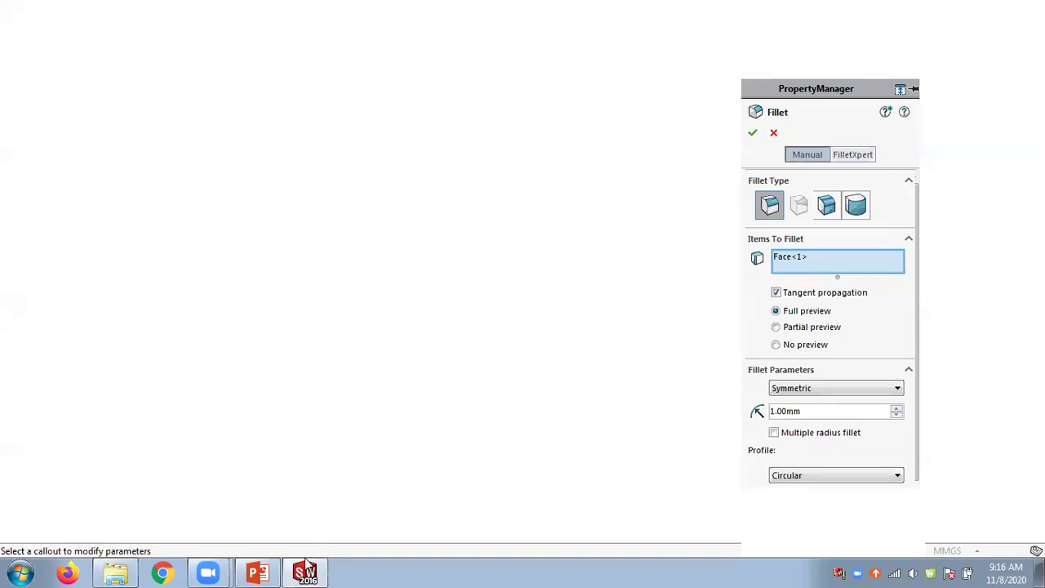
pyautogui.click(263, 572)
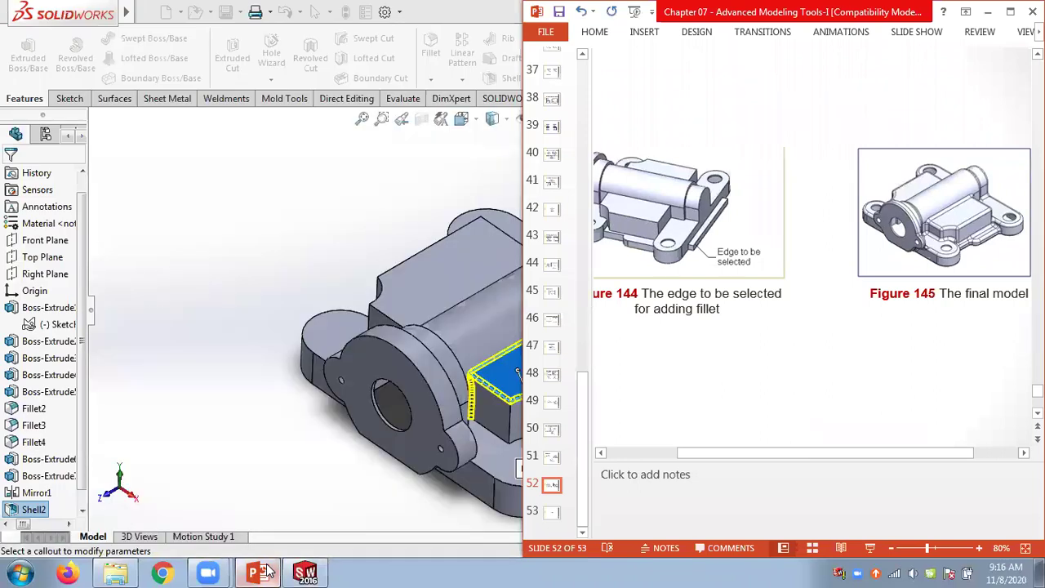
pyautogui.click(263, 572)
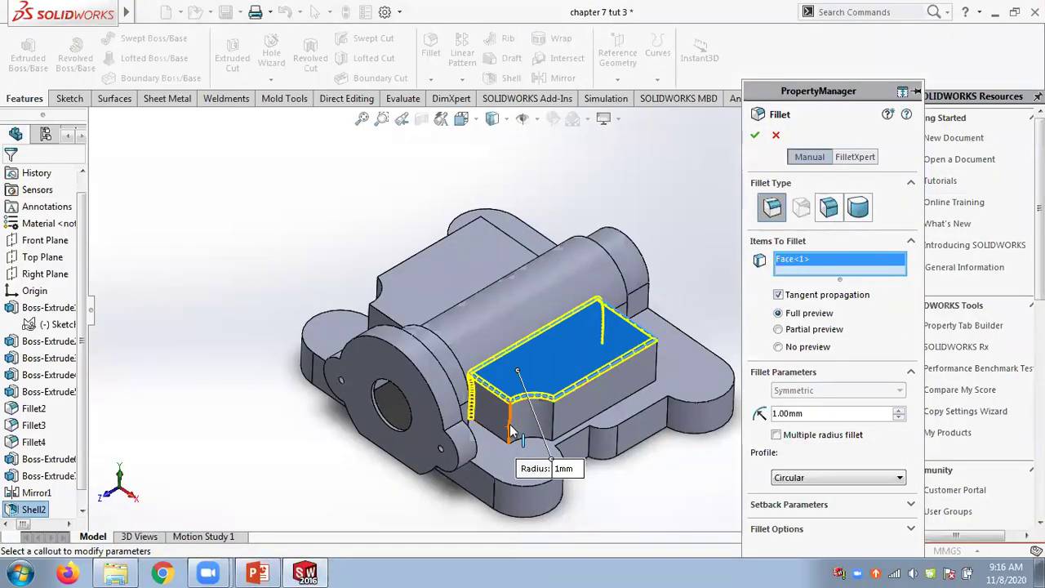
pyautogui.click(258, 572)
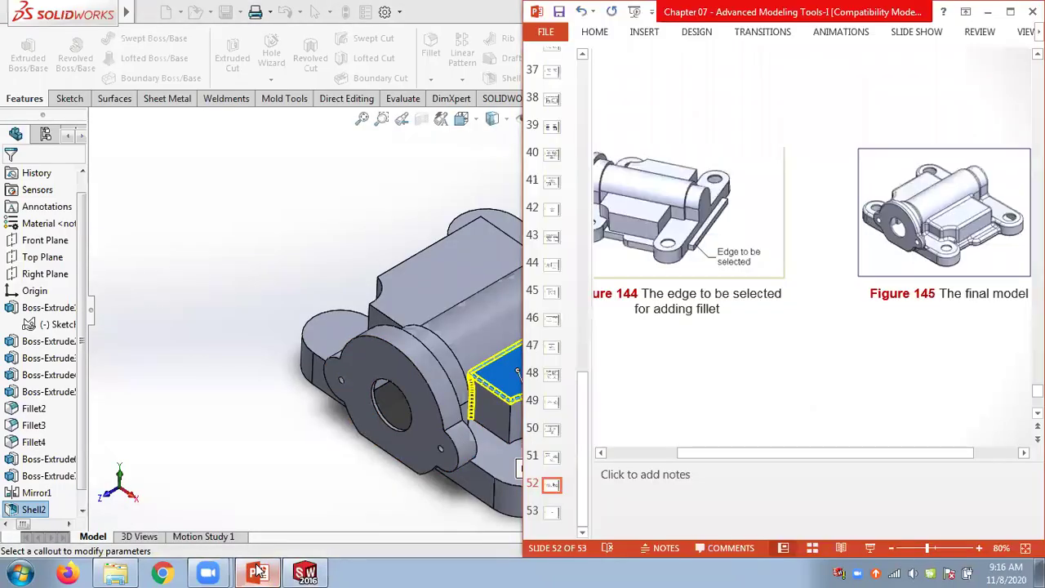
pyautogui.click(258, 573)
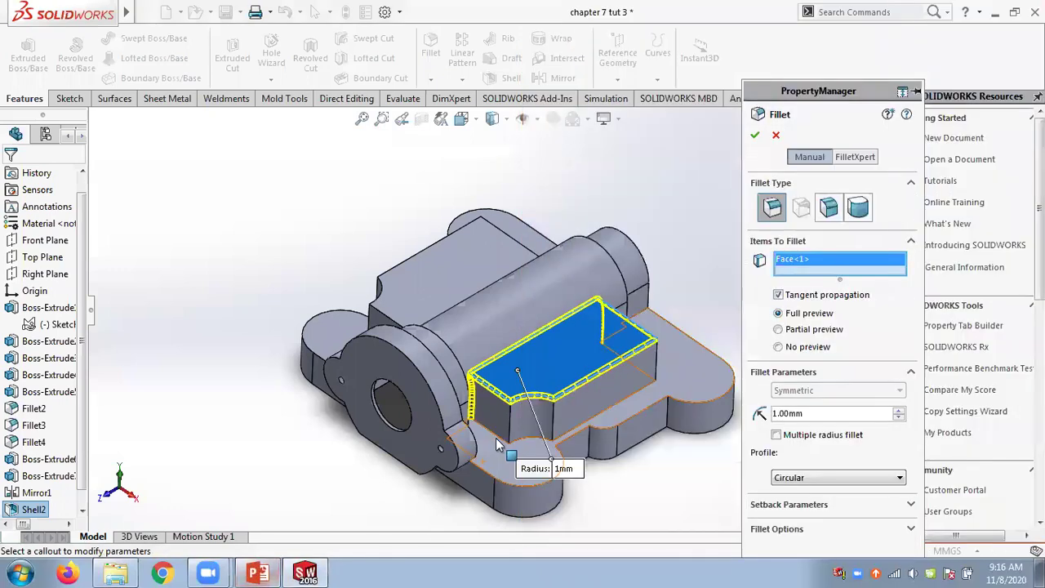
pyautogui.click(495, 435)
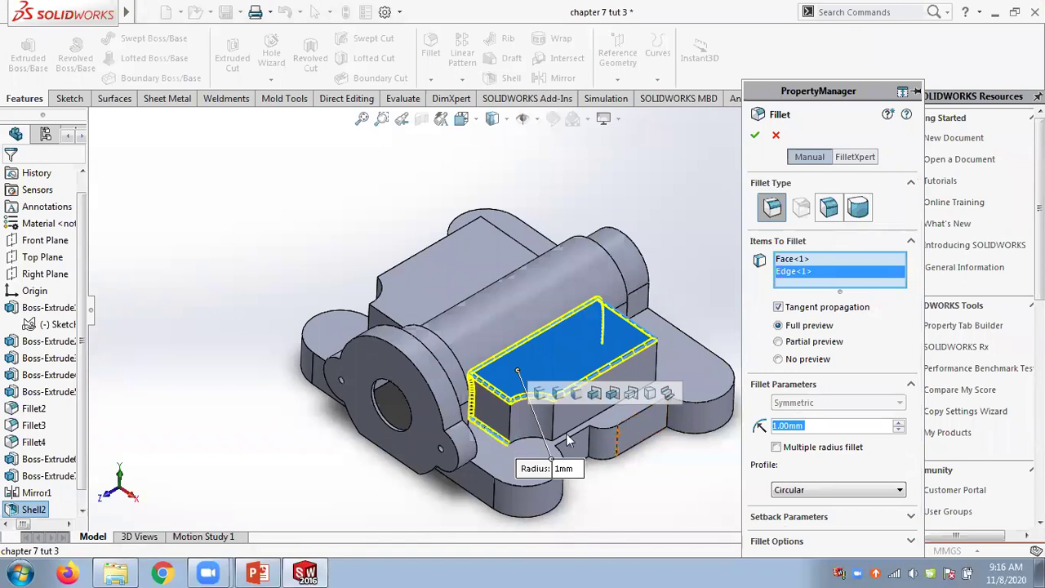
pyautogui.click(558, 394)
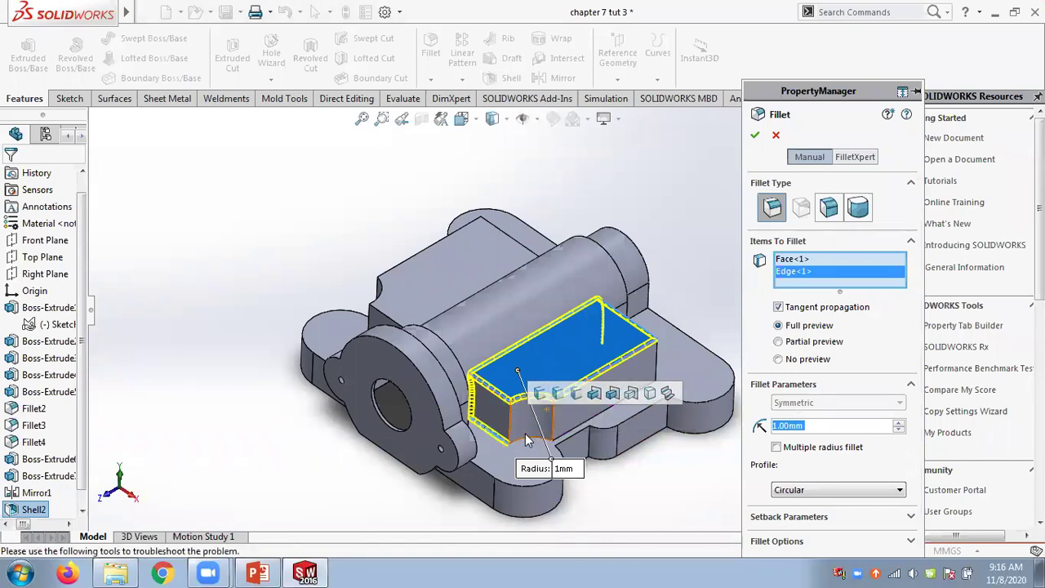
pyautogui.click(572, 430)
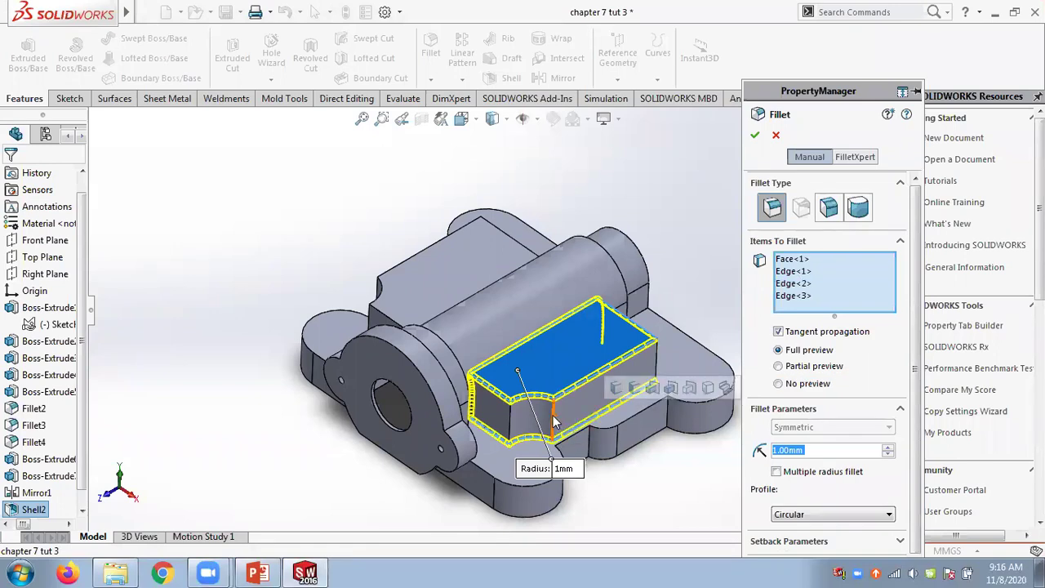
pyautogui.click(555, 423)
pyautogui.click(508, 424)
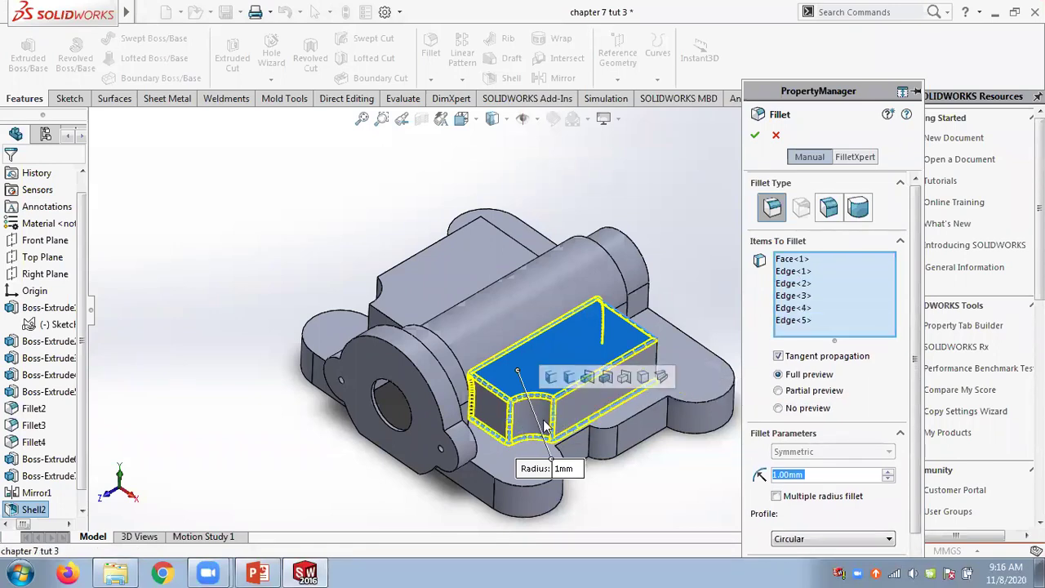
pyautogui.click(657, 358)
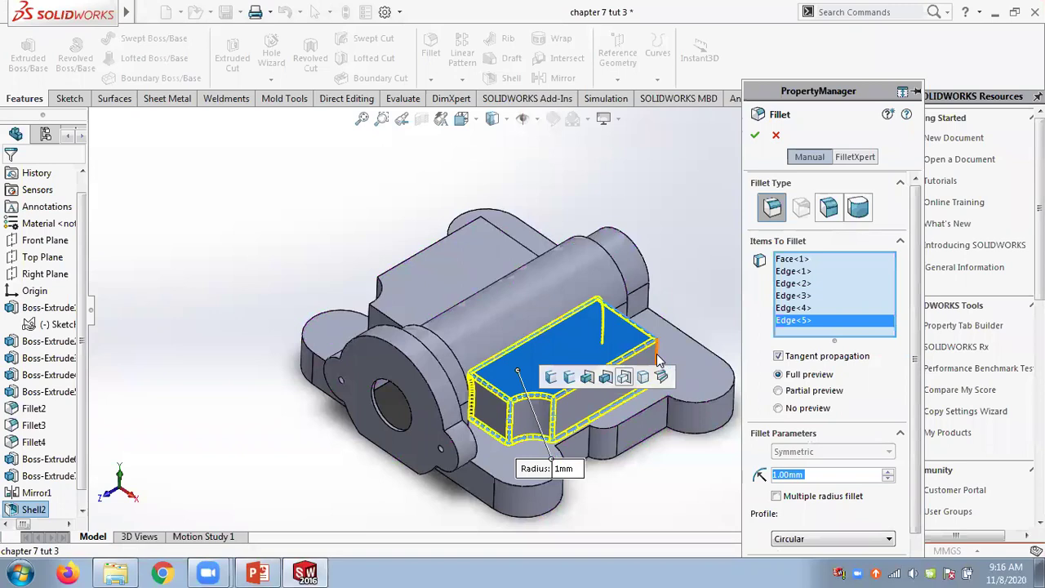
pyautogui.click(754, 135)
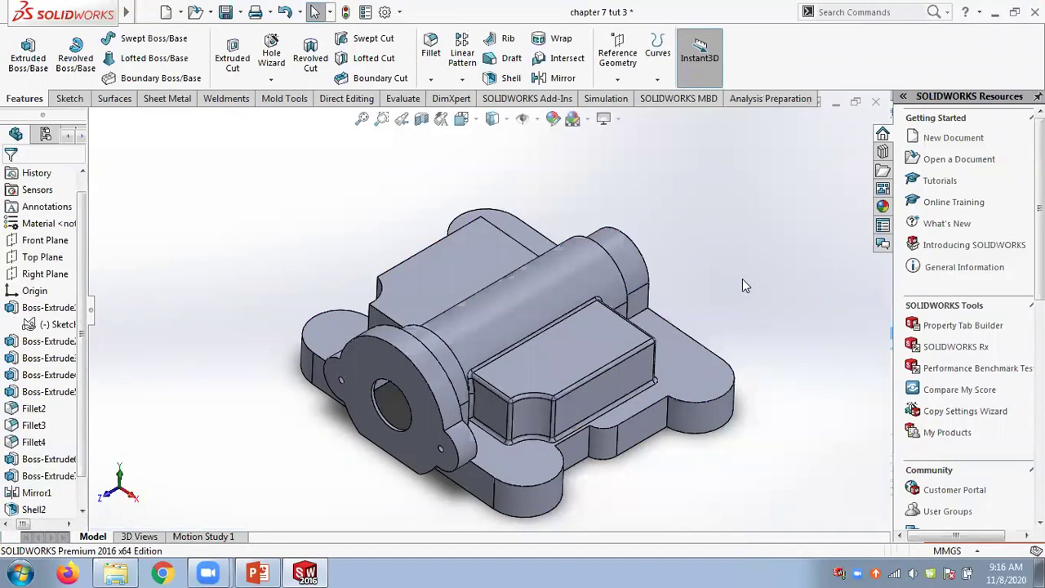
# - Edit Fillet5 and change its radius from 1 mm to 2 mm
pyautogui.moveTo(745, 280); pyautogui.dragTo(384, 526, button='middle')
pyautogui.click(258, 572)
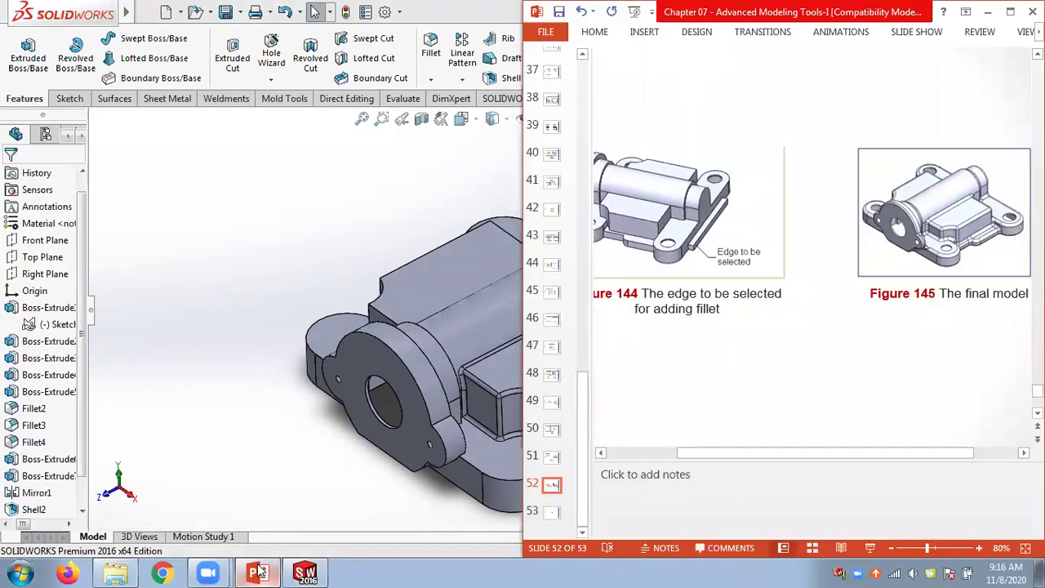
pyautogui.click(258, 572)
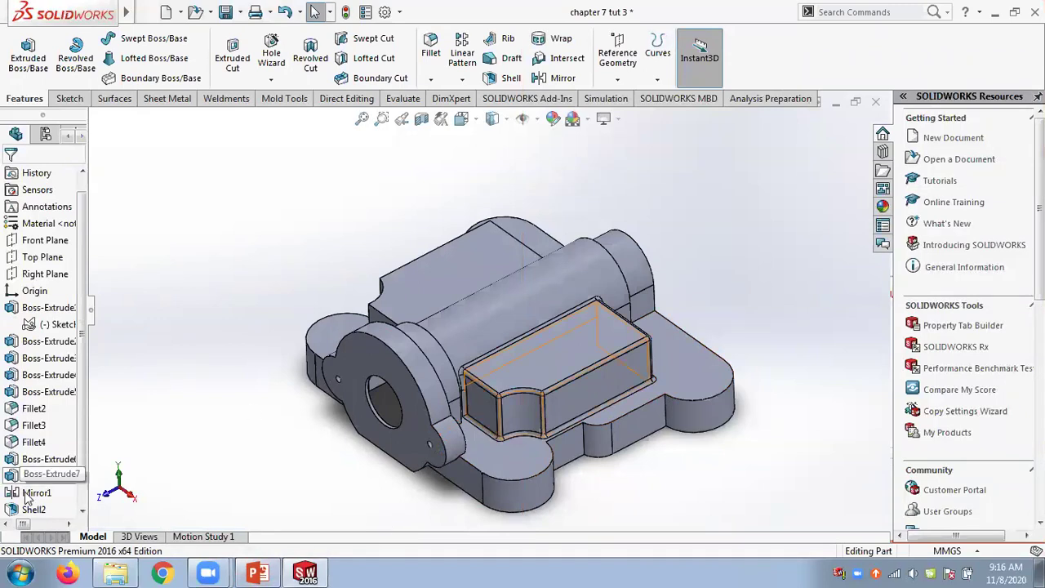
pyautogui.scroll(-1, 32, 489)
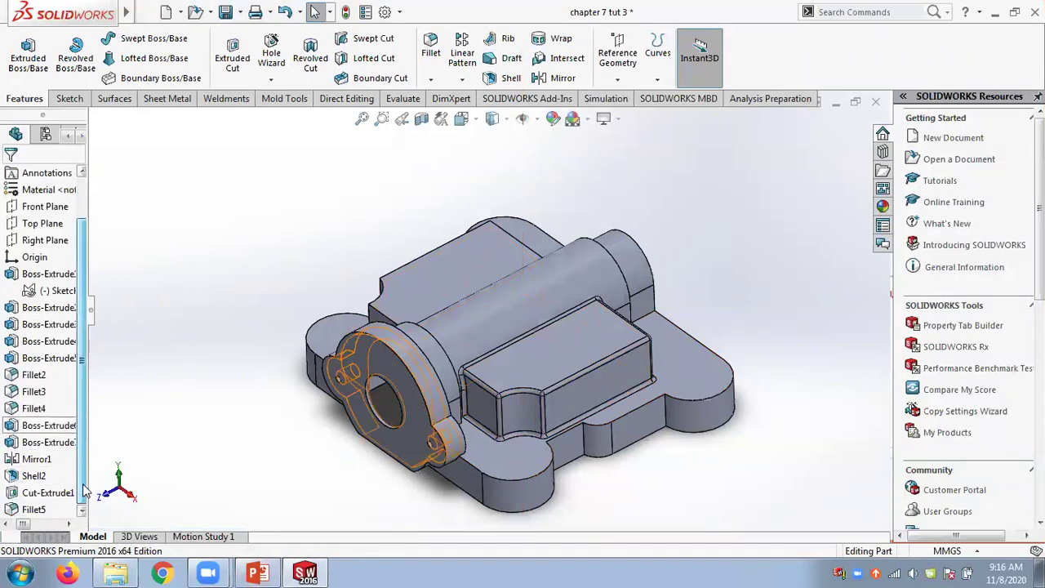
pyautogui.rightClick(37, 510)
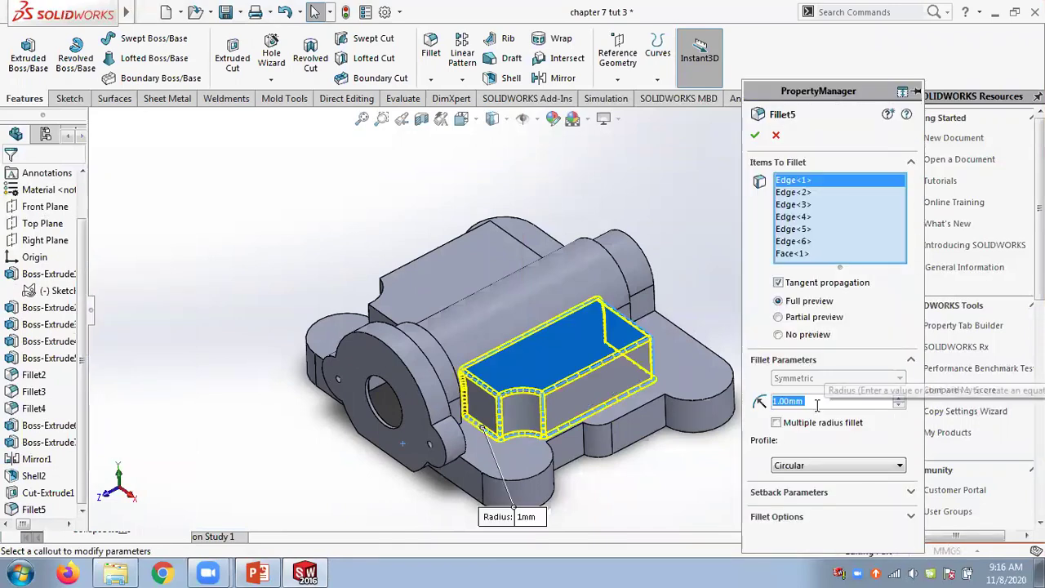
pyautogui.write('2')
pyautogui.press('Return')
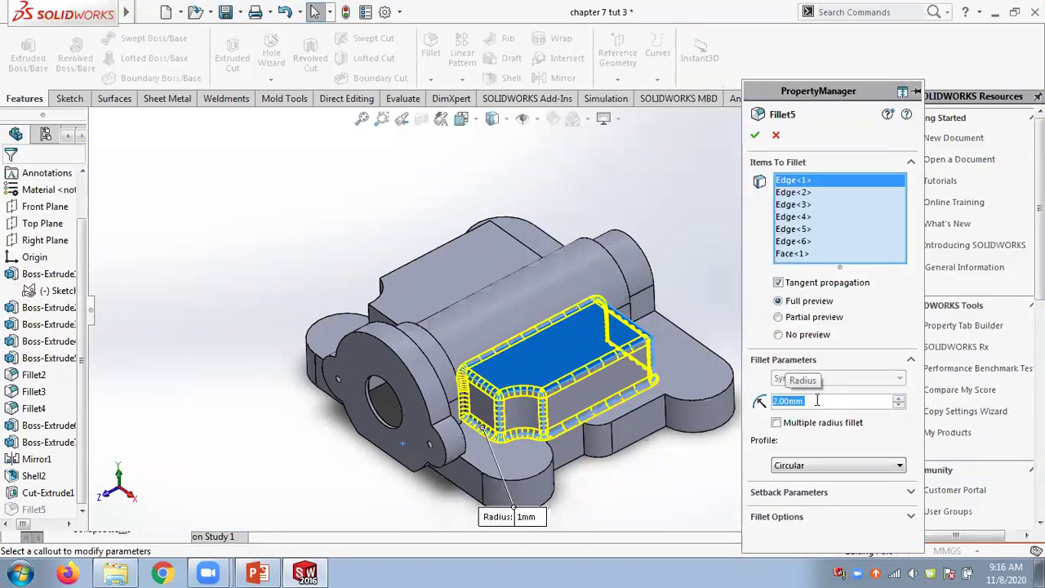
pyautogui.click(754, 136)
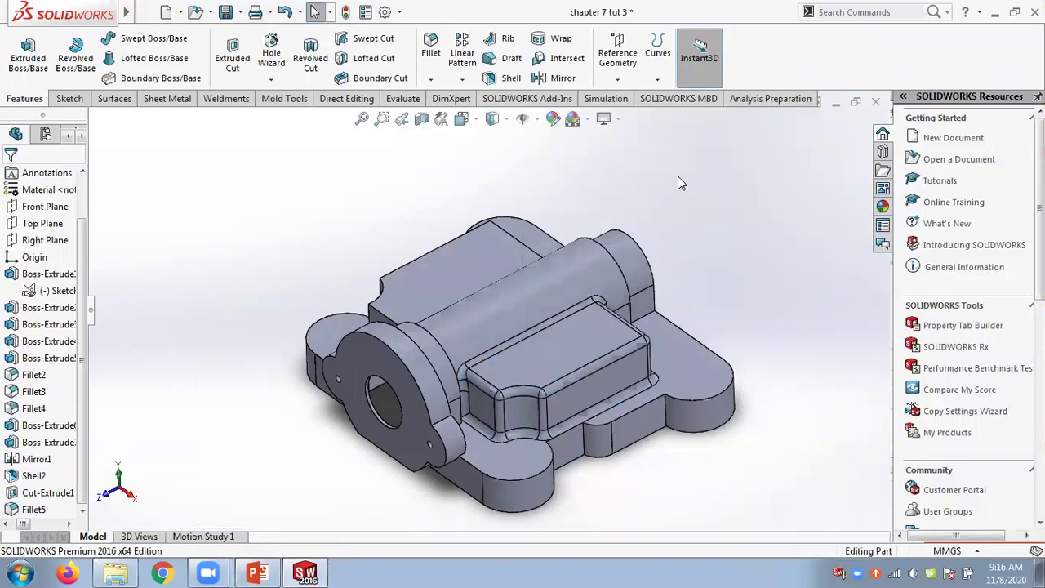
# - After comparing with the slides, suppress Mirror1 in the FeatureManager tree
pyautogui.click(257, 573)
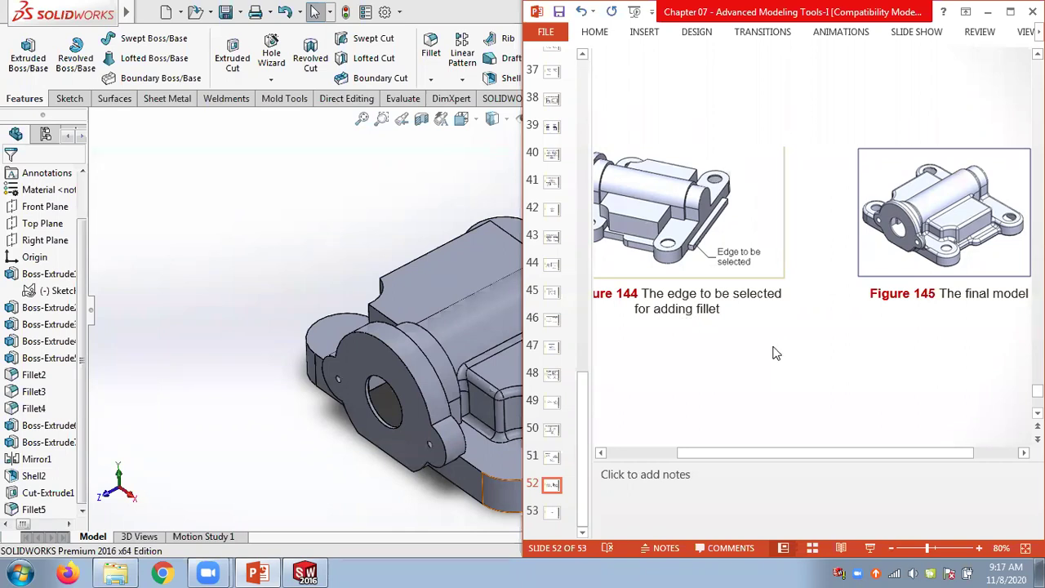
pyautogui.scroll(-1, 776, 352)
pyautogui.scroll(1, 775, 353)
pyautogui.click(356, 249)
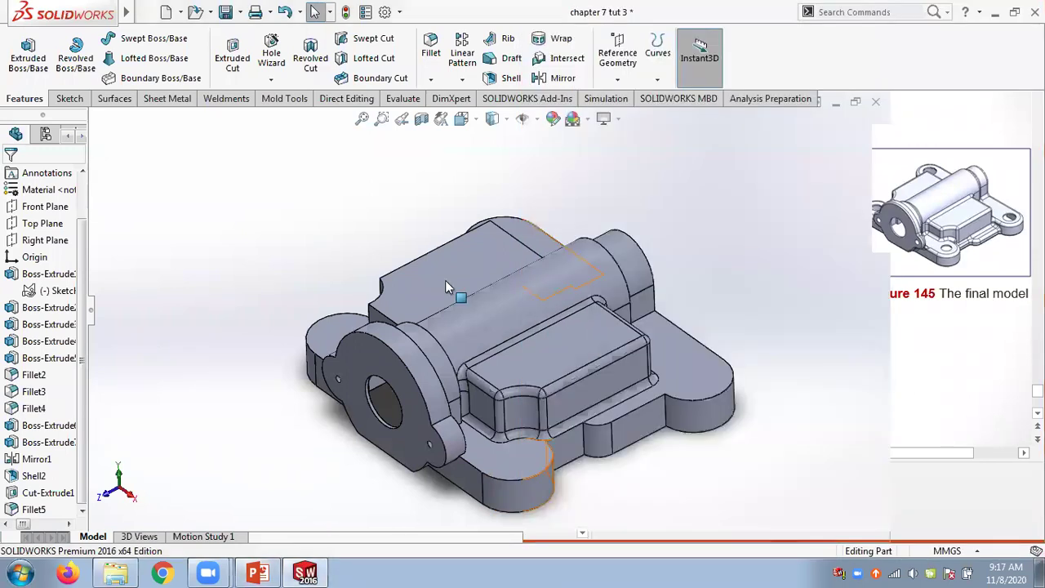
pyautogui.moveTo(464, 350); pyautogui.dragTo(424, 353, button='middle')
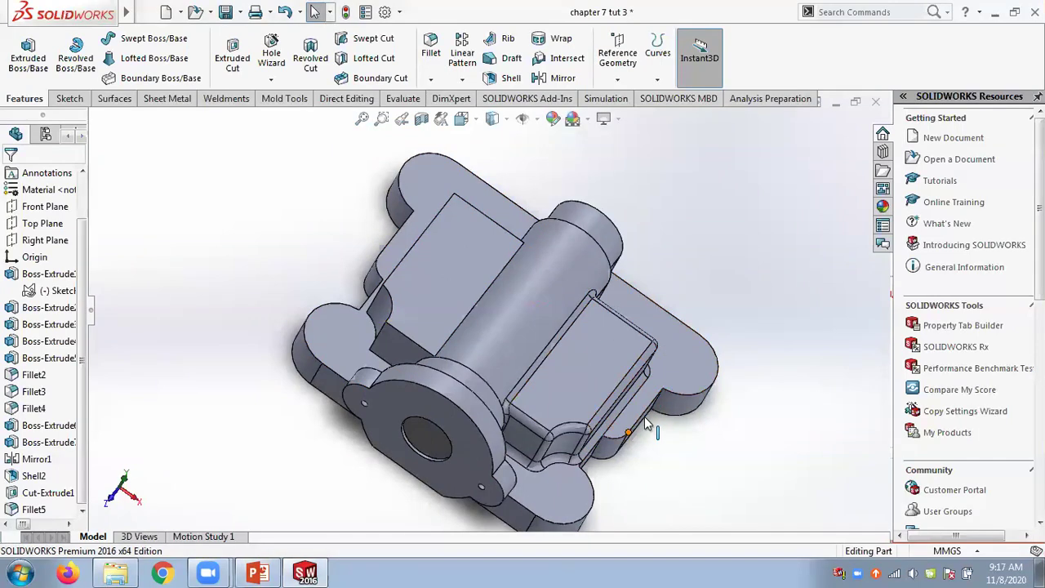
pyautogui.click(34, 459)
pyautogui.rightClick(34, 459)
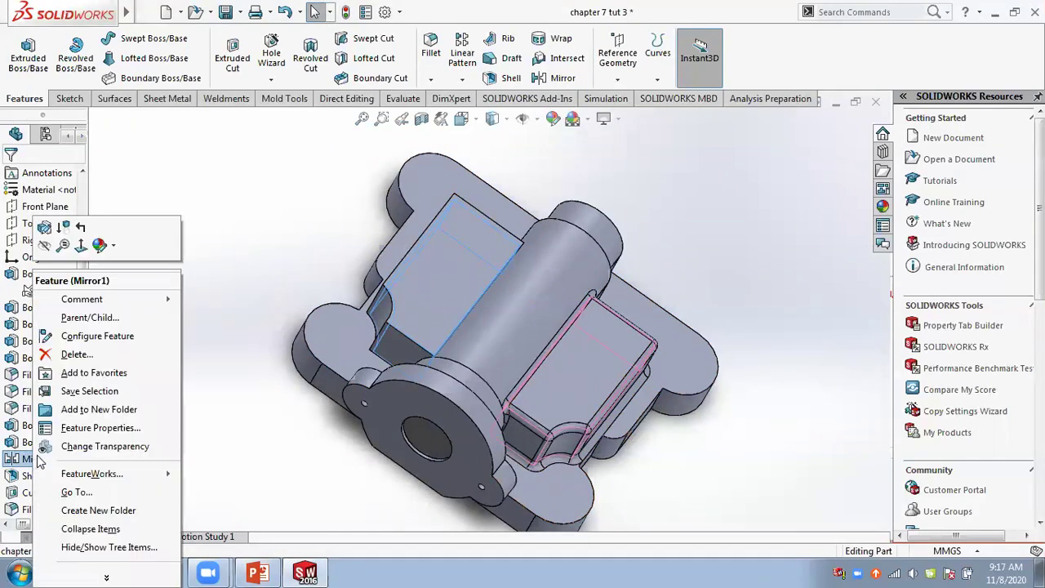
pyautogui.click(64, 229)
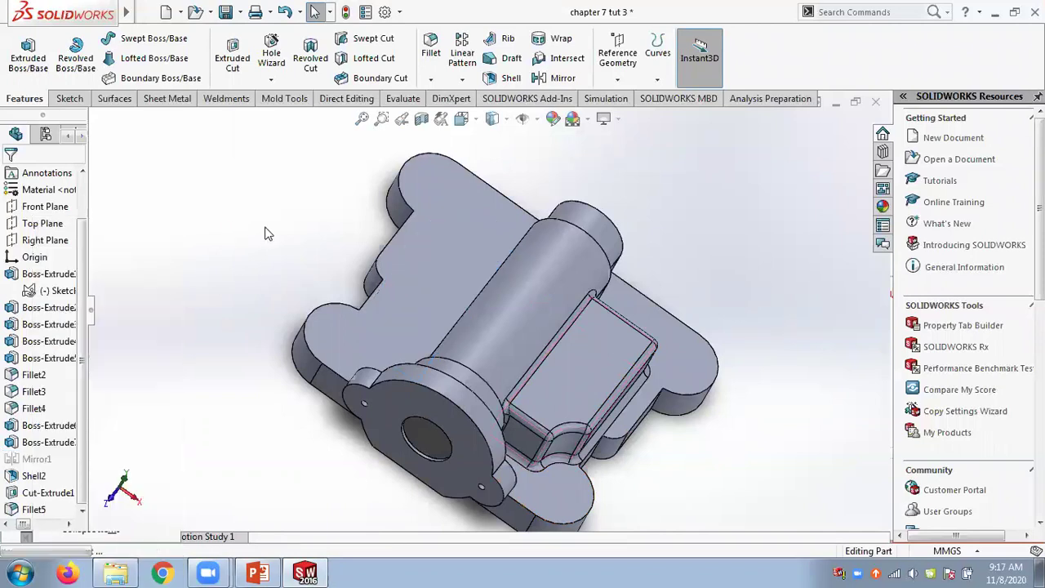
# - Mirror Boss-Extrude7 across Right Plane as Mirror3, leaving Fillet5 out
pyautogui.moveTo(273, 243); pyautogui.dragTo(504, 393, button='middle')
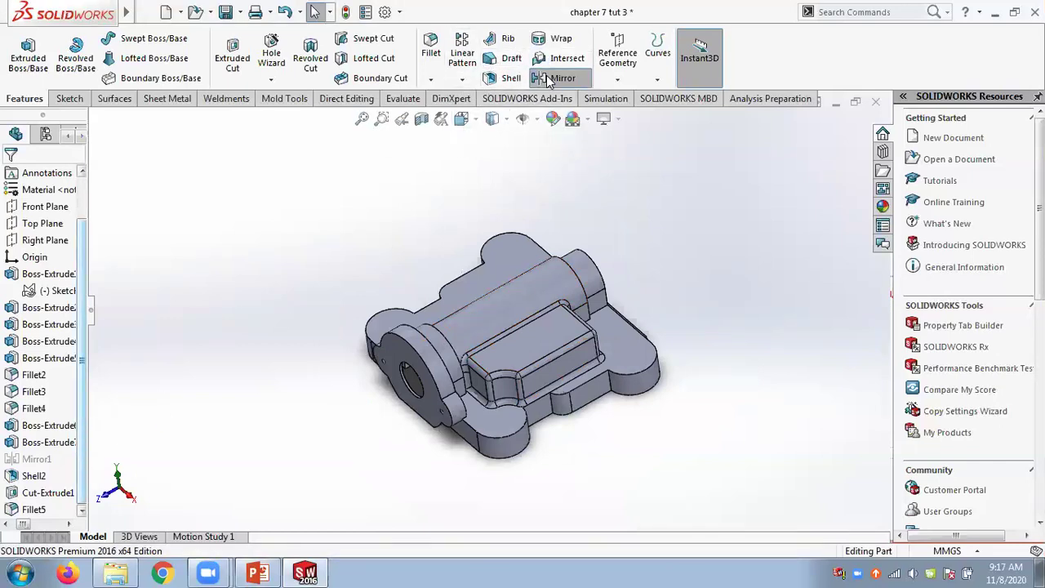
pyautogui.click(40, 241)
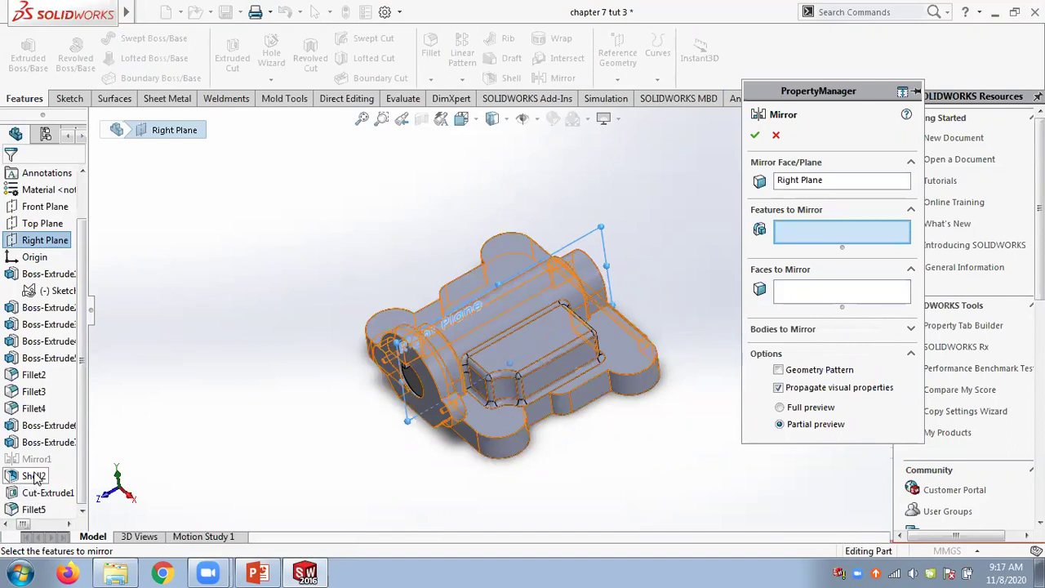
pyautogui.click(41, 442)
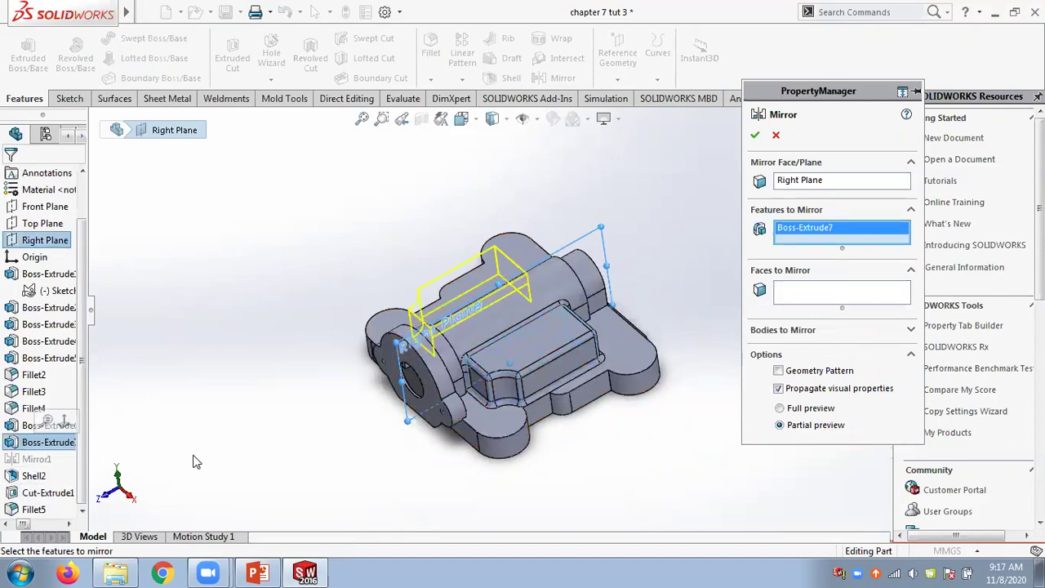
pyautogui.click(37, 509)
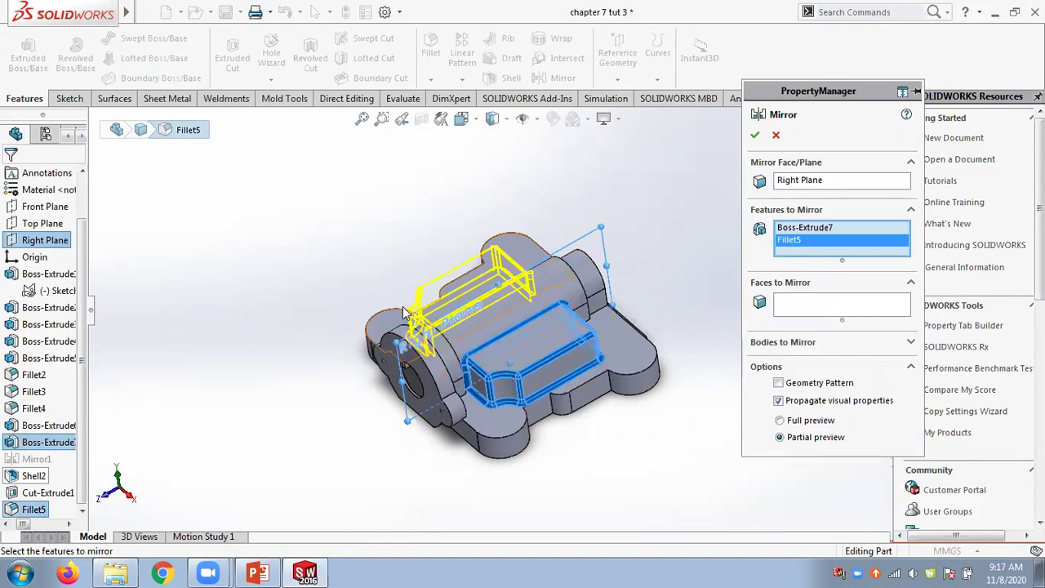
pyautogui.click(754, 135)
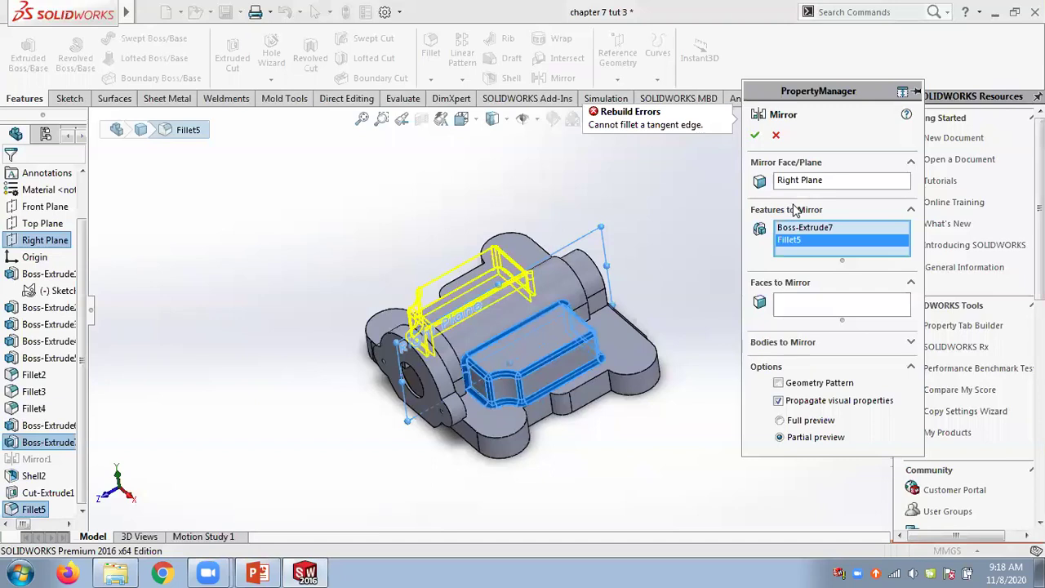
pyautogui.rightClick(790, 245)
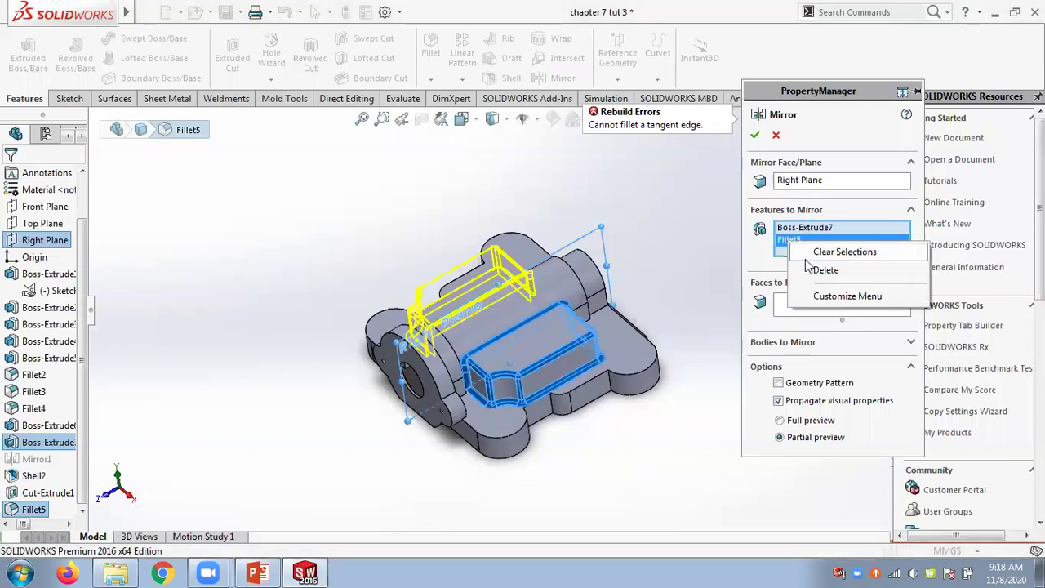
pyautogui.click(812, 266)
pyautogui.click(755, 136)
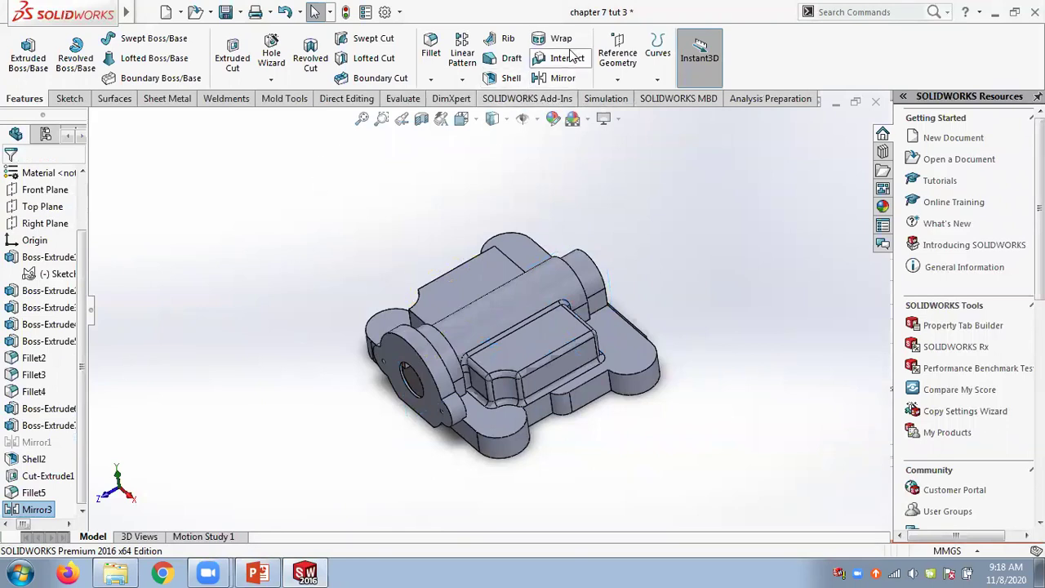
# - Create Mirror4, mirroring Mirror3 across Right Plane
pyautogui.click(556, 79)
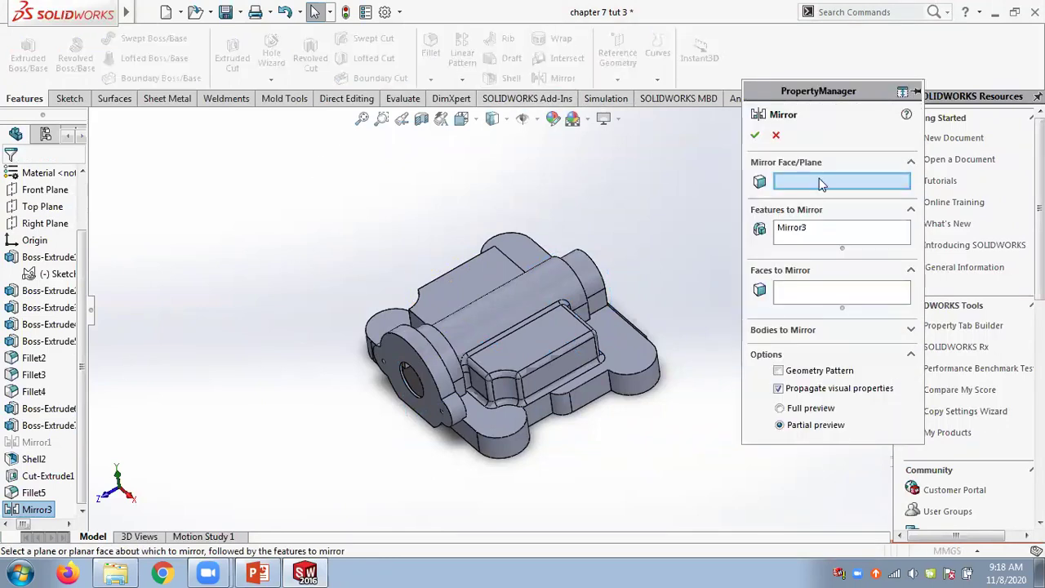
pyautogui.rightClick(785, 229)
pyautogui.click(808, 256)
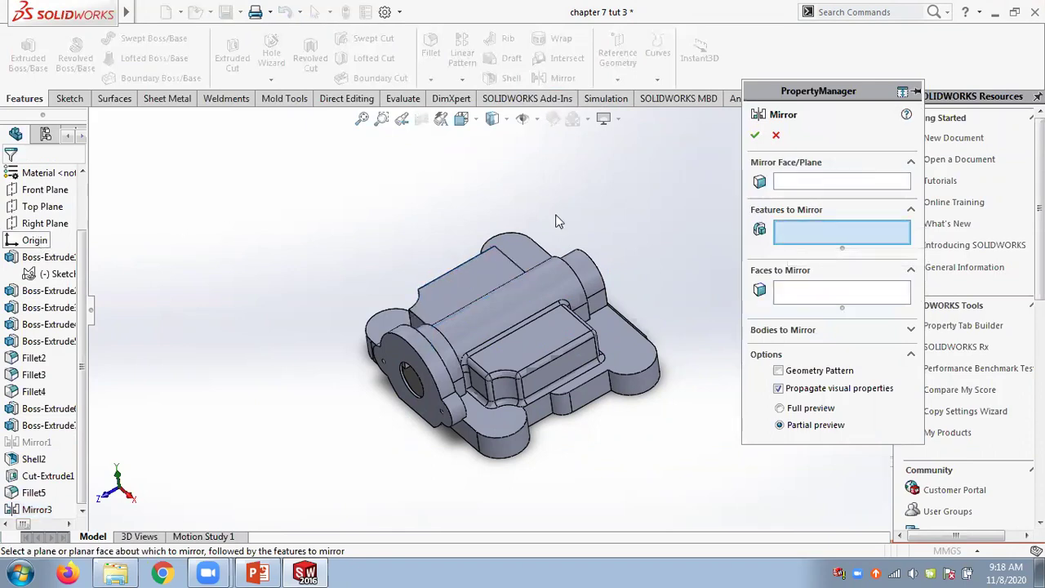
pyautogui.click(786, 183)
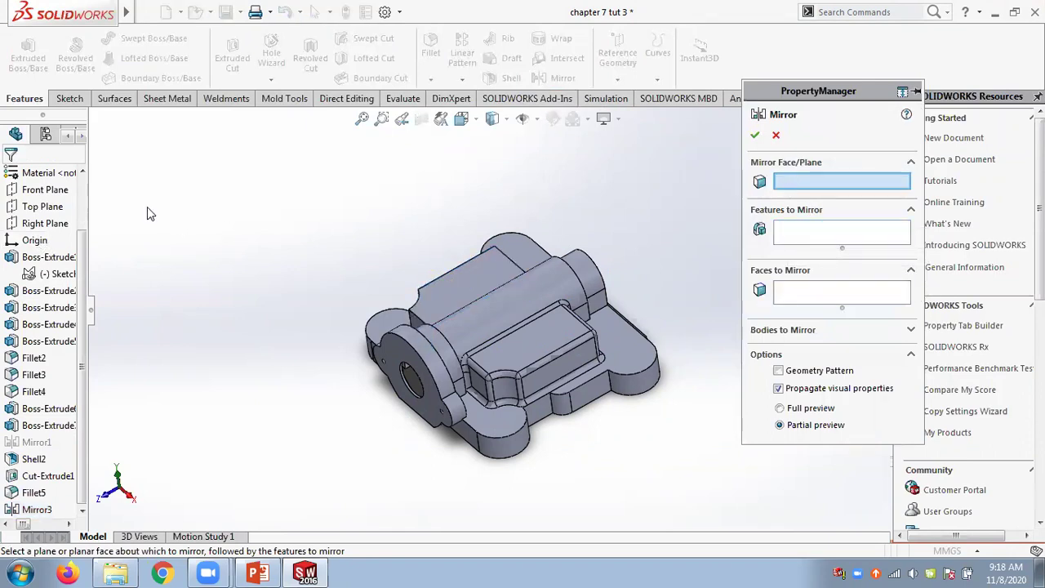
pyautogui.click(46, 224)
pyautogui.click(45, 510)
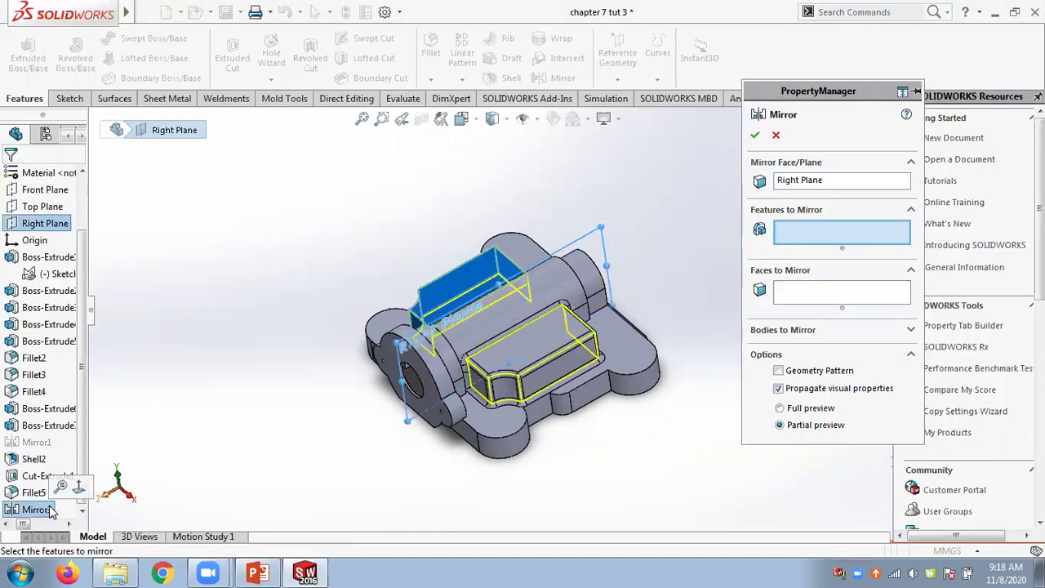
pyautogui.click(754, 135)
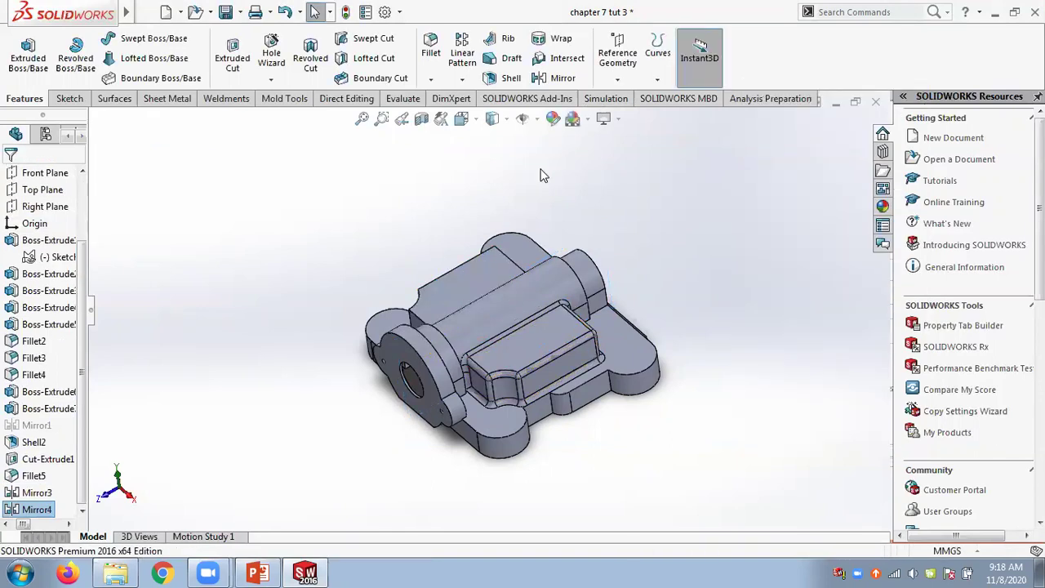
# - Edit Mirror4 to mirror Fillet5 instead of Mirror3, then cancel the edit
pyautogui.scroll(-1, 49, 478)
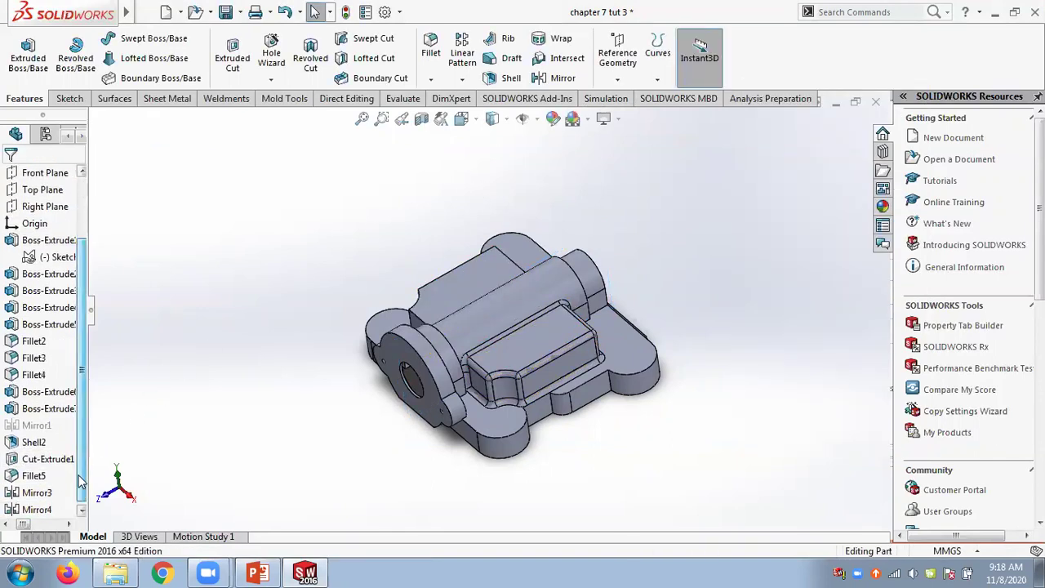
pyautogui.click(45, 507)
pyautogui.rightClick(45, 510)
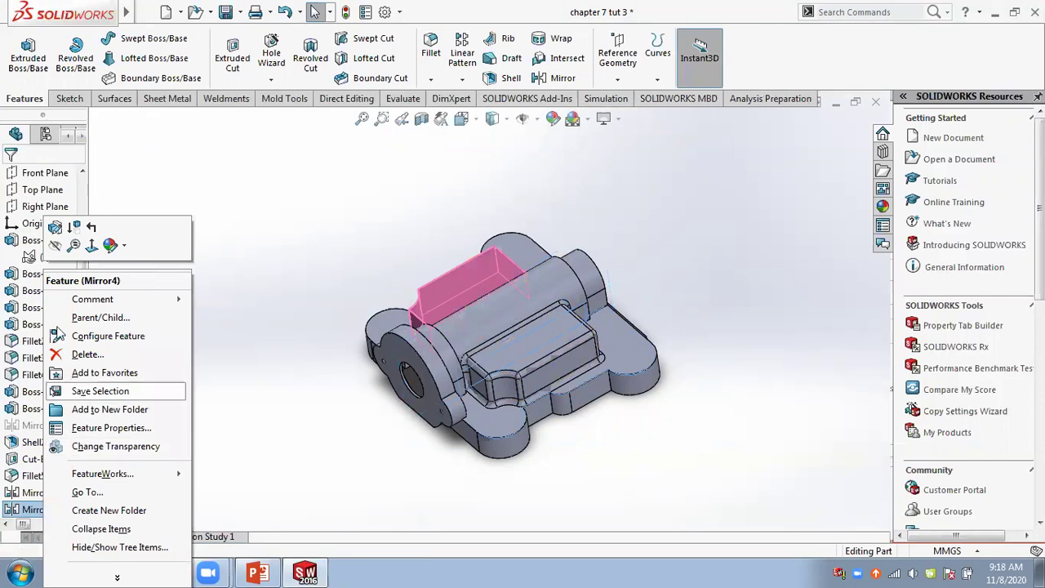
pyautogui.click(829, 269)
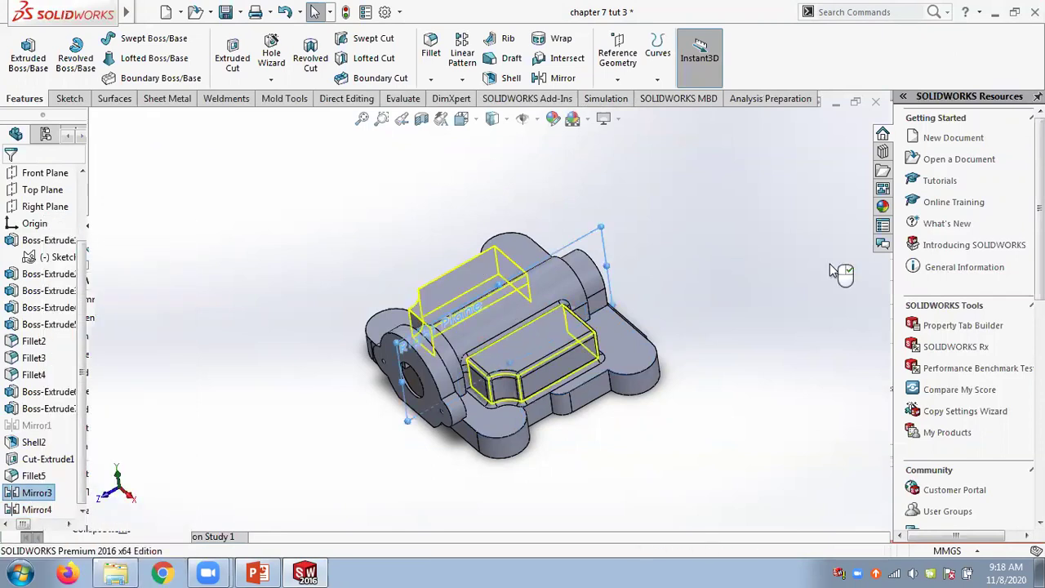
pyautogui.rightClick(800, 231)
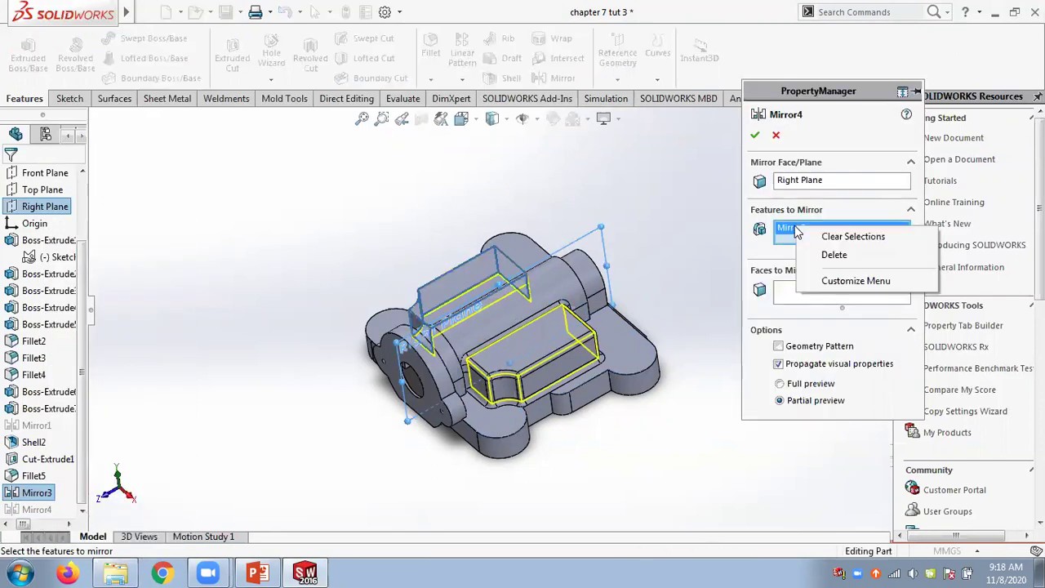
pyautogui.click(833, 254)
pyautogui.click(36, 476)
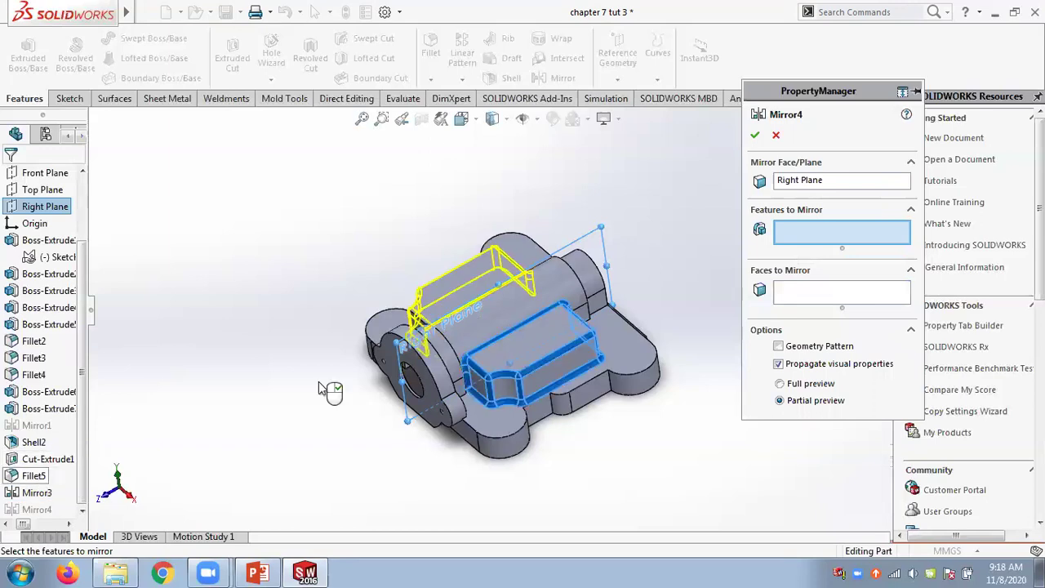
pyautogui.click(755, 136)
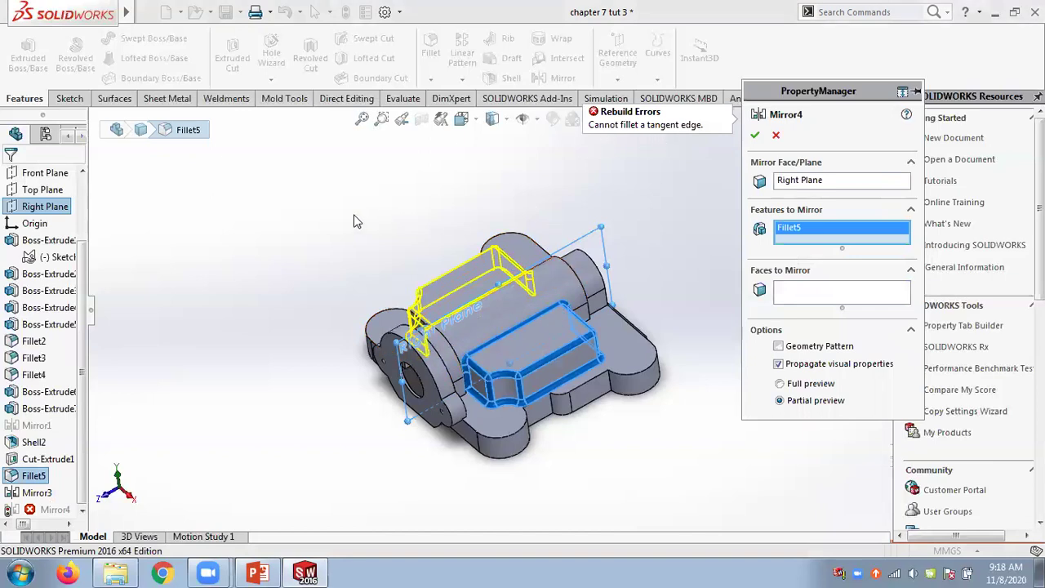
pyautogui.moveTo(346, 224); pyautogui.dragTo(394, 262, button='middle')
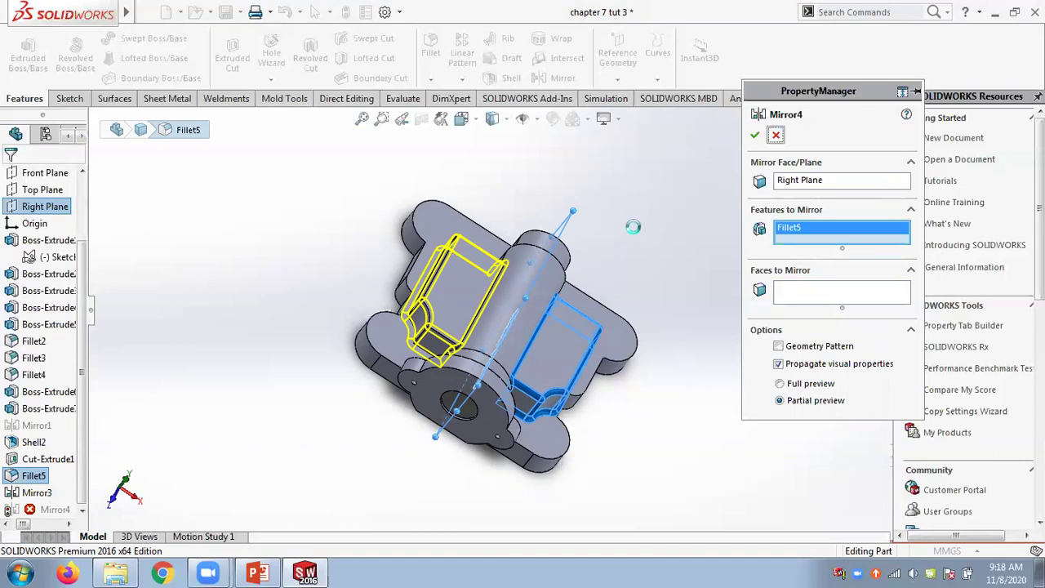
pyautogui.click(775, 135)
pyautogui.moveTo(632, 227); pyautogui.dragTo(612, 186, button='middle')
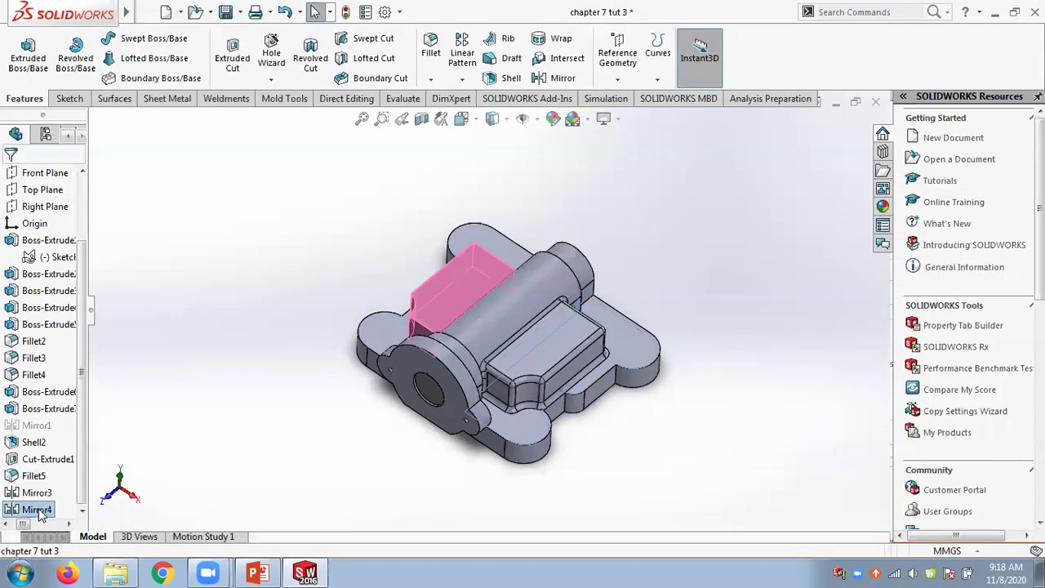
# - Delete the Mirror4 feature and confirm
pyautogui.rightClick(38, 513)
pyautogui.click(75, 353)
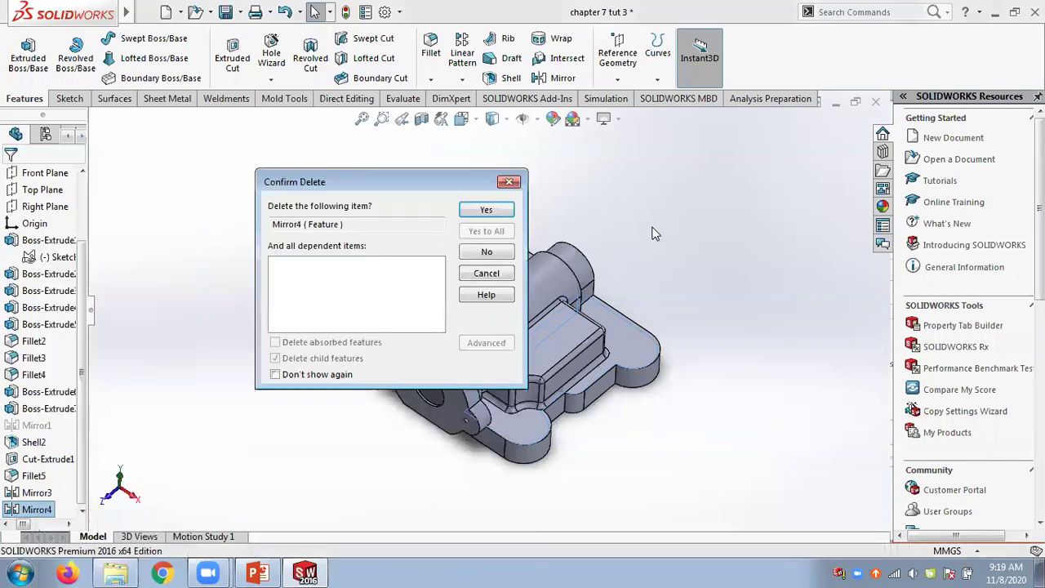
pyautogui.click(488, 211)
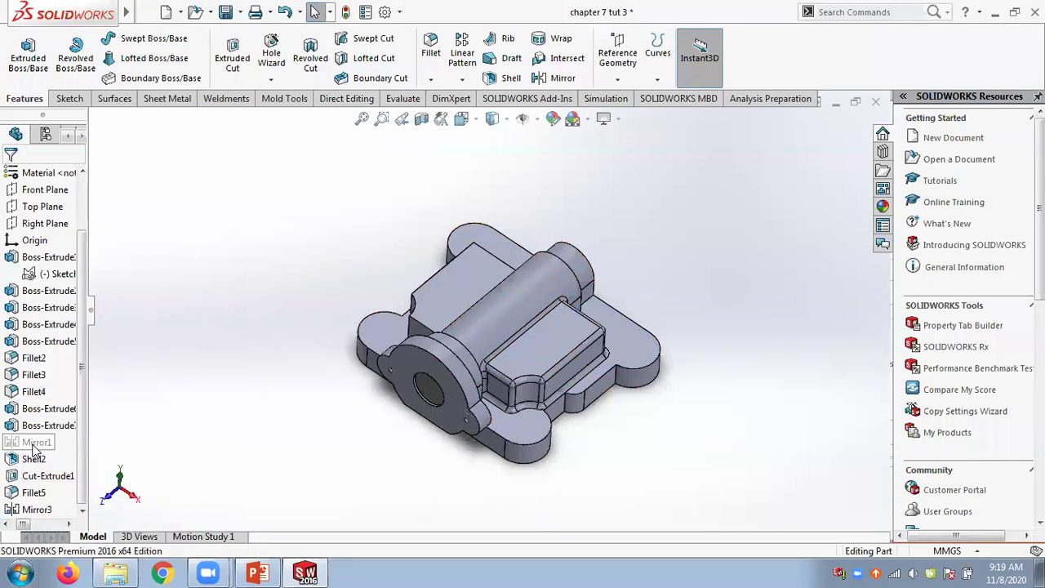
# - Unsuppress Mirror1 and bring the Chapter 07 slides to the front
pyautogui.click(34, 444)
pyautogui.click(49, 404)
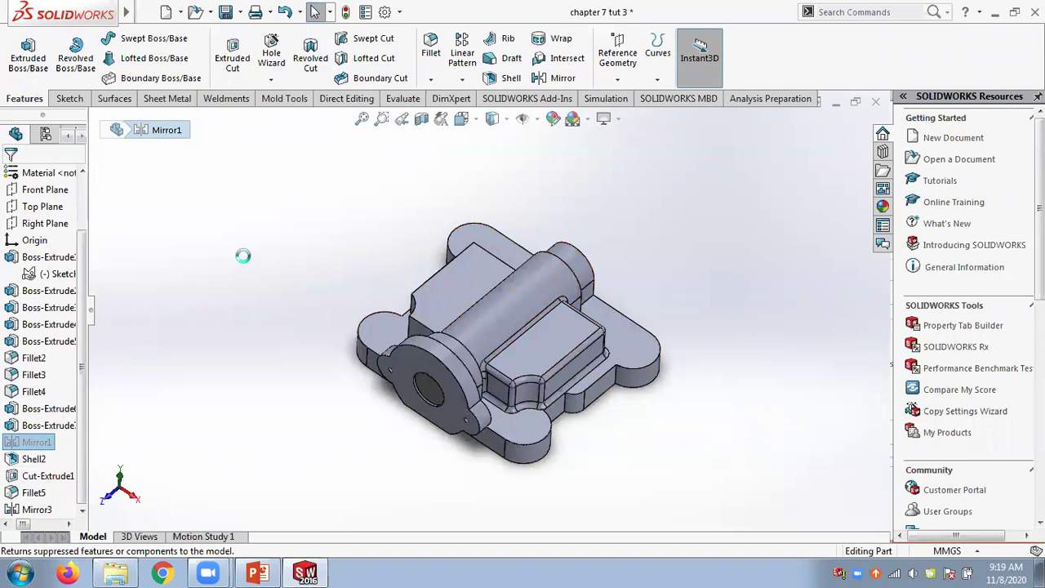
pyautogui.click(257, 573)
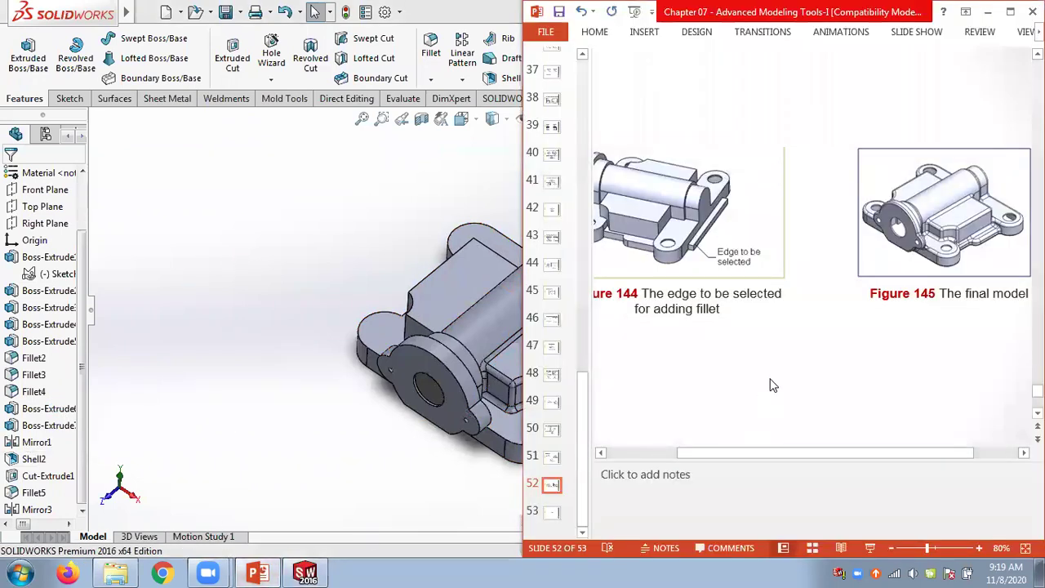
# - Zoom the slide out to 60% to show all of slide 52, then switch to File Explorer
pyautogui.click(891, 549)
pyautogui.click(890, 549)
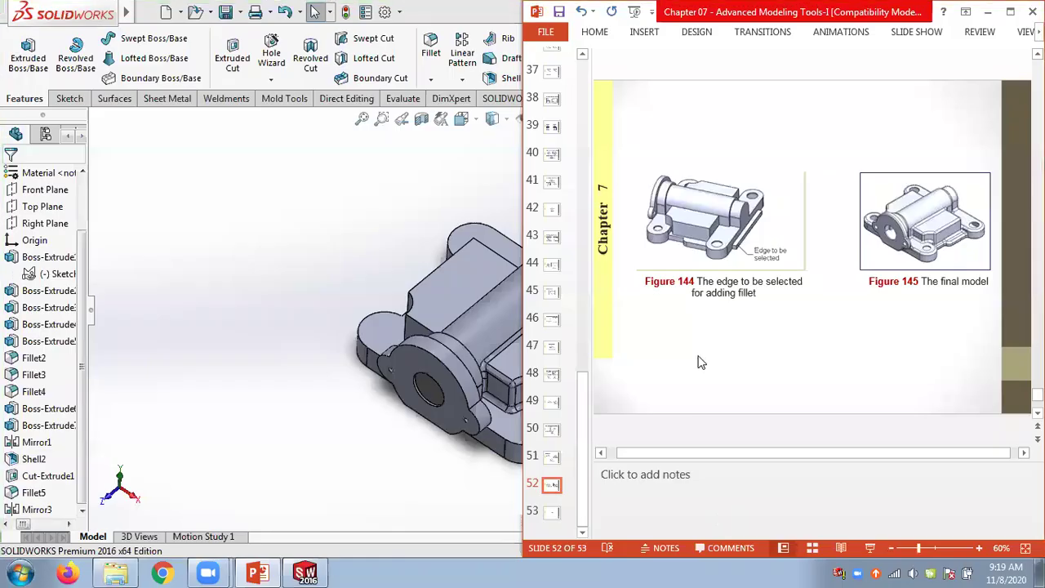
pyautogui.click(112, 571)
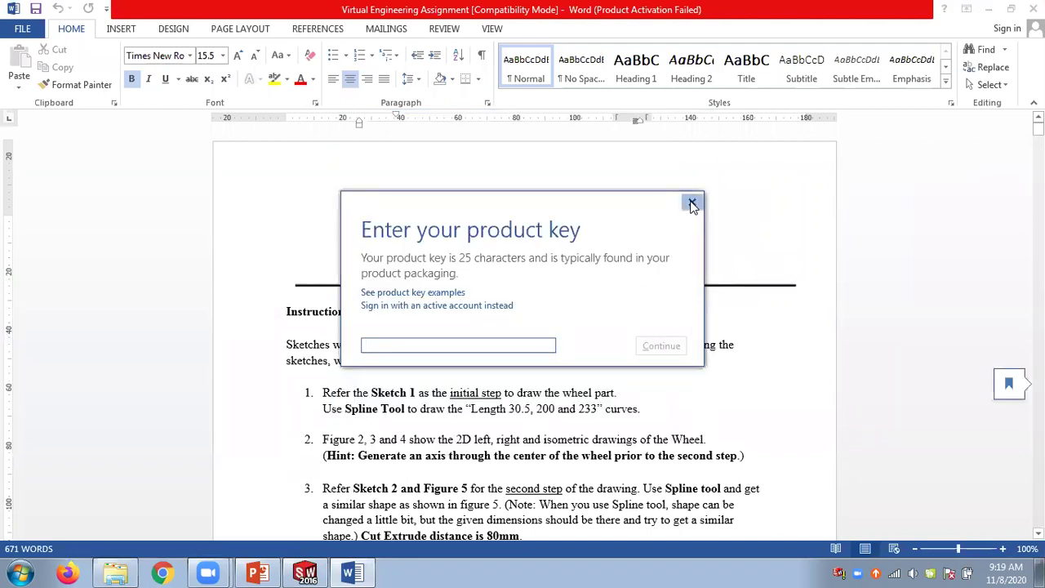
# - Dismiss Word's product key and activation prompts and page through the assignment's sketches
pyautogui.click(691, 204)
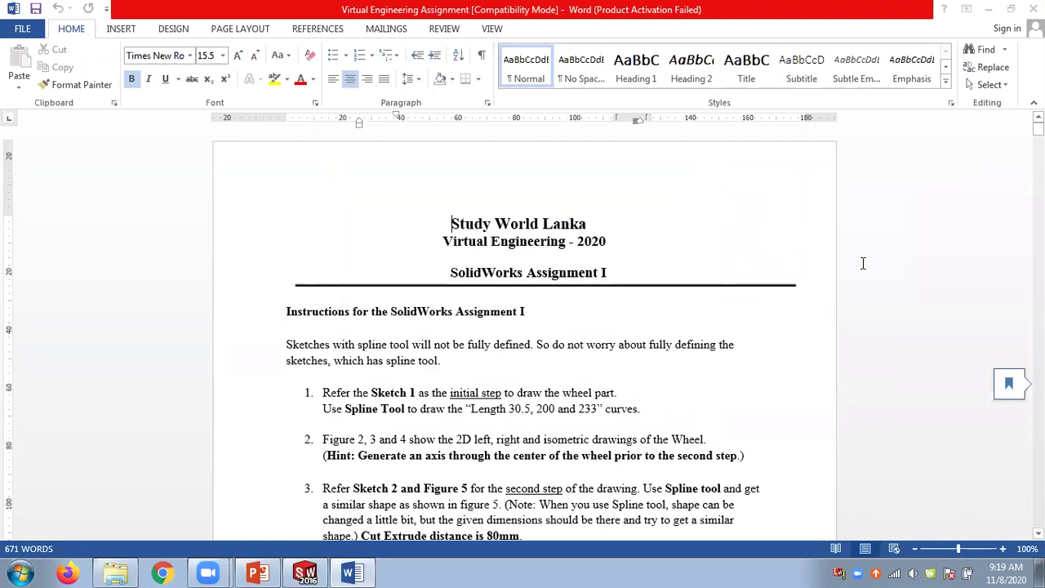
pyautogui.click(672, 433)
pyautogui.scroll(-2, 887, 329)
pyautogui.press('Down')
pyautogui.press('Down')
pyautogui.press('Down')
pyautogui.press('Down')
pyautogui.press('Down')
pyautogui.press('Down')
pyautogui.press('pagedown')
pyautogui.press('pagedown')
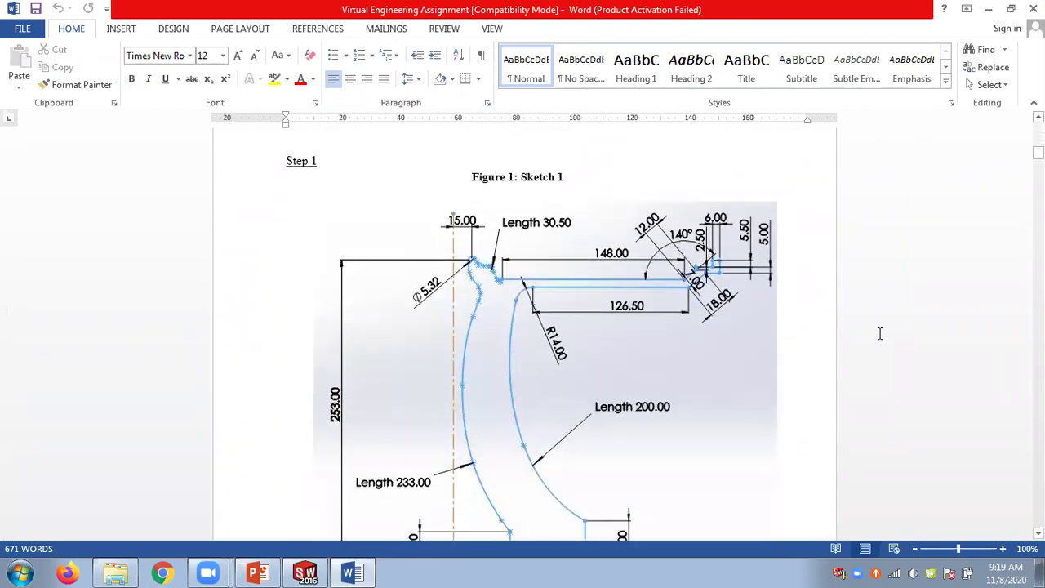
pyautogui.press('pagedown')
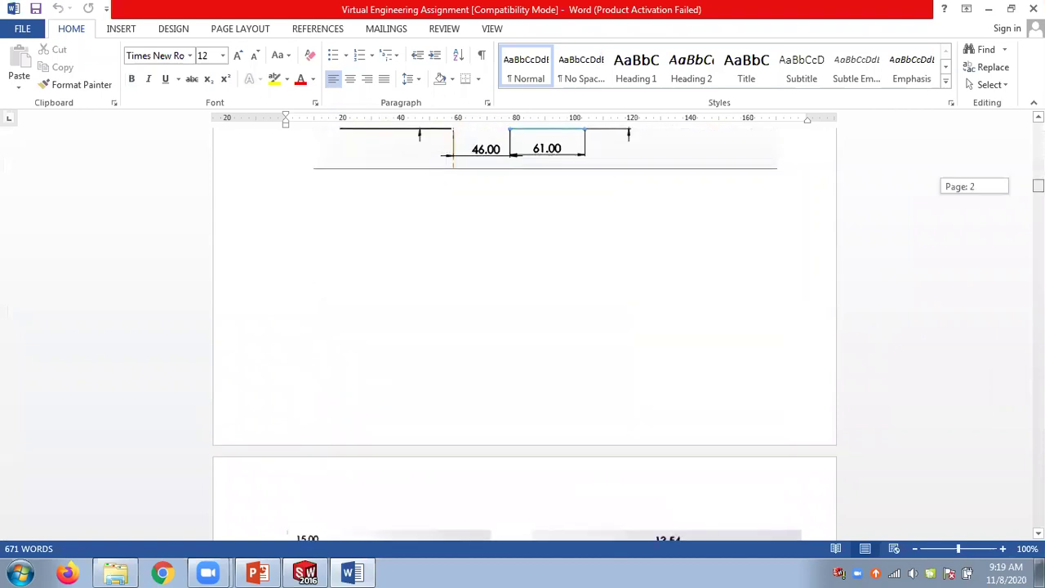
pyautogui.press('pagedown')
pyautogui.press('pagedown')
pyautogui.press('pagedown')
pyautogui.press('pagedown')
pyautogui.press('pagedown')
pyautogui.press('pagedown')
pyautogui.press('pagedown')
pyautogui.press('pagedown')
pyautogui.press('pagedown')
pyautogui.press('pagedown')
pyautogui.press('pagedown')
pyautogui.press('pagedown')
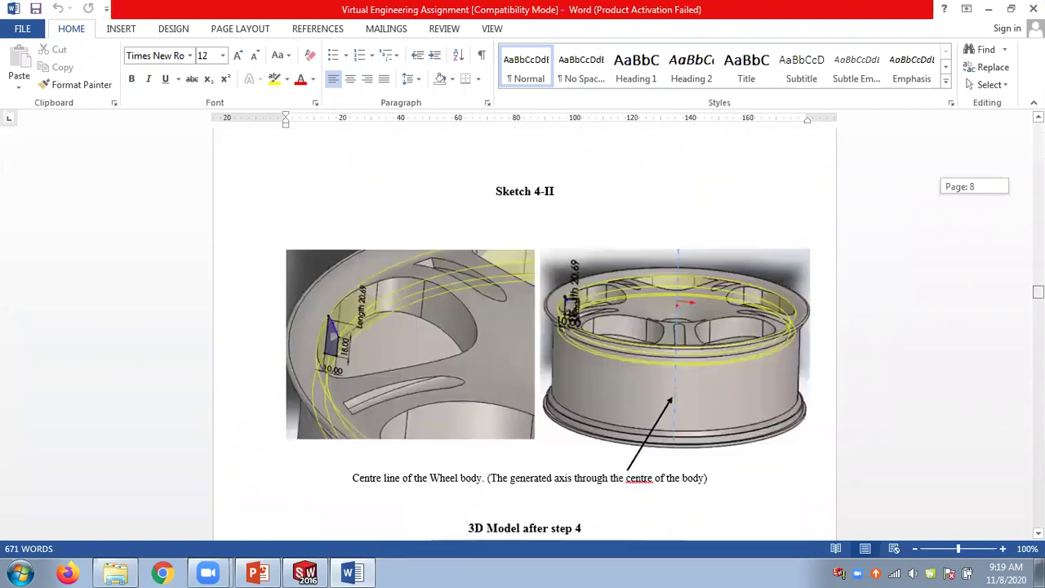
pyautogui.press('pagedown')
pyautogui.press('pagedown')
pyautogui.press('pagedown')
pyautogui.press('pagedown')
pyautogui.press('pagedown')
pyautogui.press('pagedown')
pyautogui.press('pagedown')
pyautogui.press('pagedown')
pyautogui.press('pagedown')
# - Review the Chamfer cut model pages, then close the Word document
pyautogui.press('pageup')
pyautogui.moveTo(1012, 396); pyautogui.dragTo(451, 389)
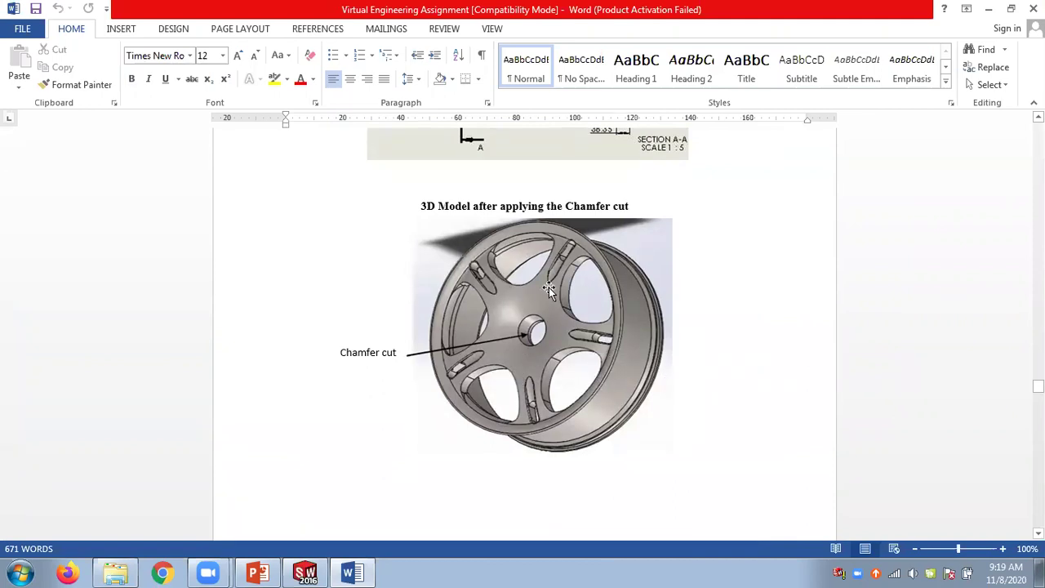
pyautogui.moveTo(1038, 386)
pyautogui.mouseDown()
pyautogui.moveTo(1037, 425)
pyautogui.moveTo(1038, 145)
pyautogui.mouseUp()
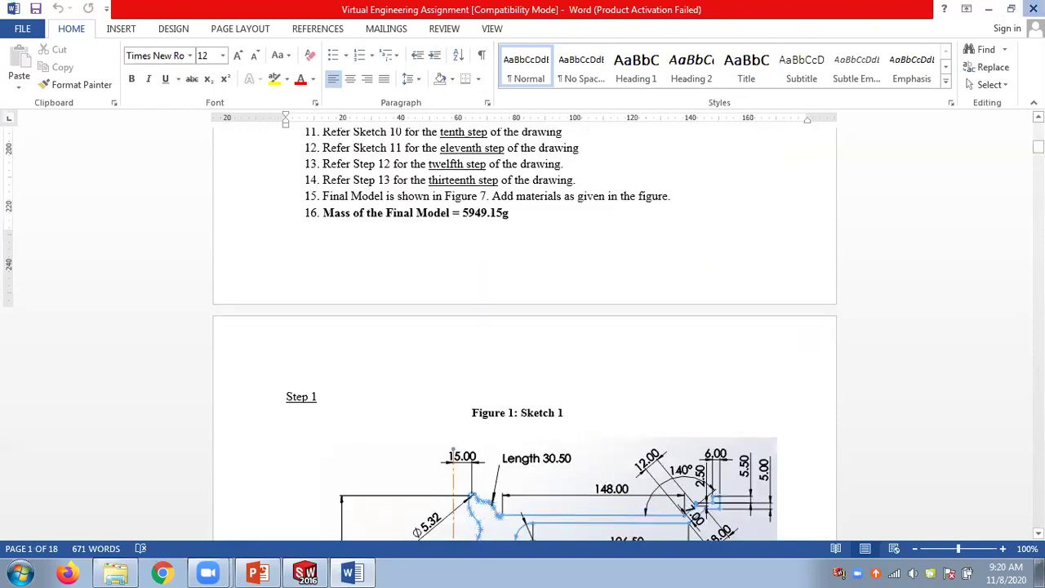
pyautogui.click(1032, 8)
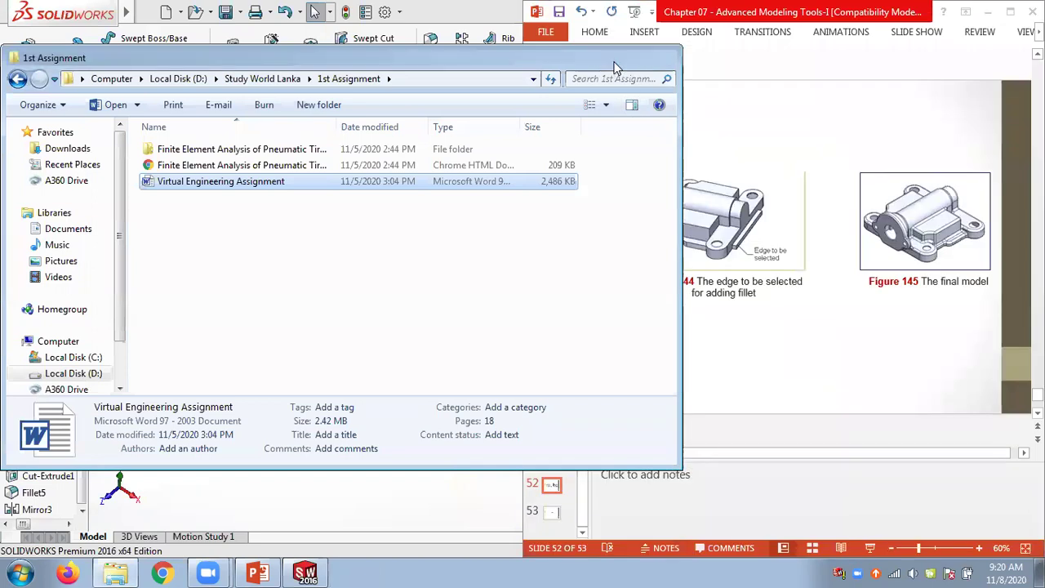
# - Close the 1st Assignment Explorer window
pyautogui.click(665, 57)
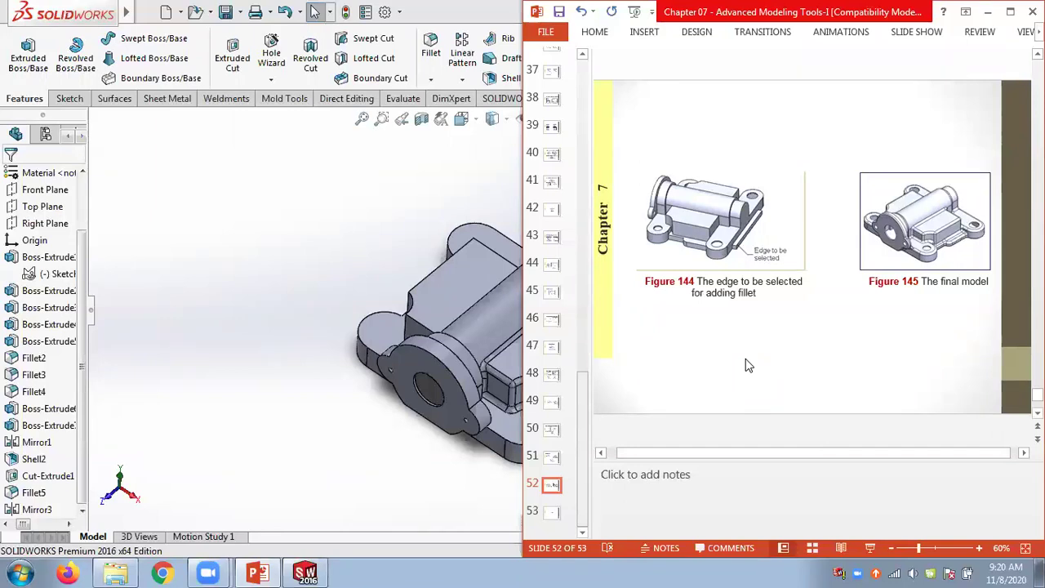
# - Scroll through the Chapter 07 slides back to slide 1, then return to slide 30, Creating Wrap Features
pyautogui.scroll(-1, 746, 365)
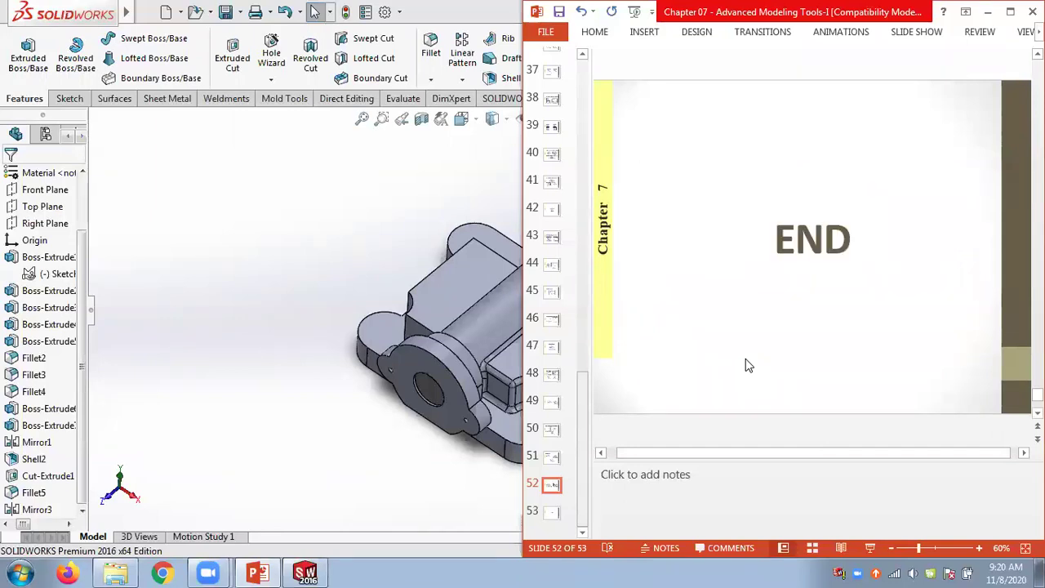
pyautogui.scroll(3, 745, 365)
pyautogui.scroll(3, 746, 358)
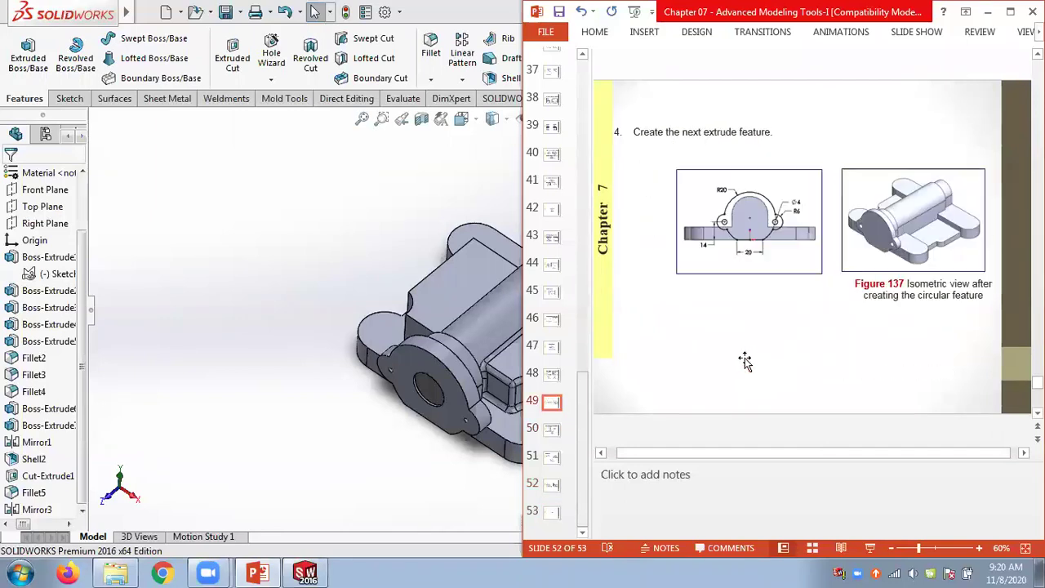
pyautogui.scroll(1, 745, 365)
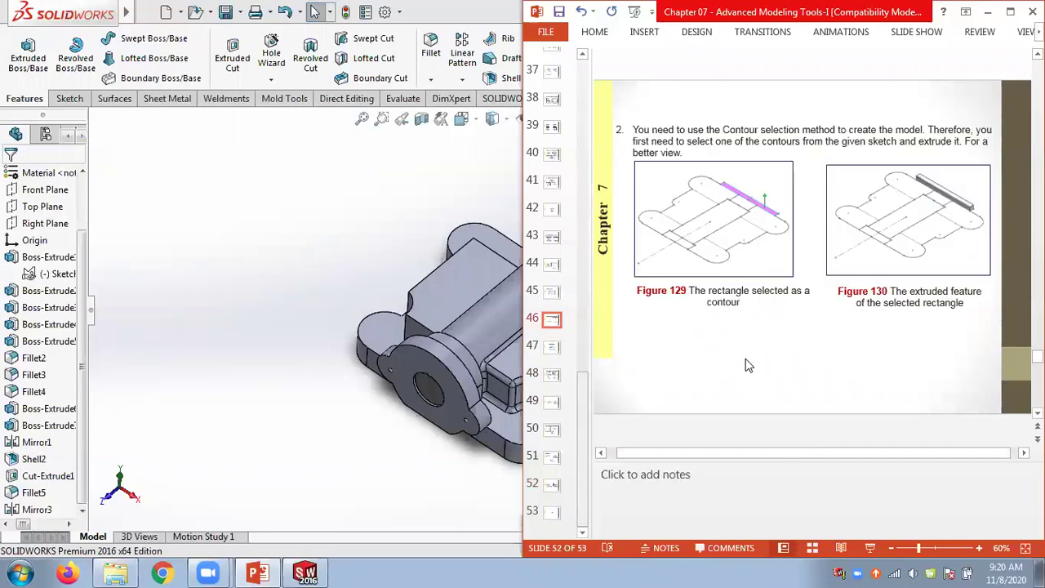
pyautogui.scroll(4, 745, 360)
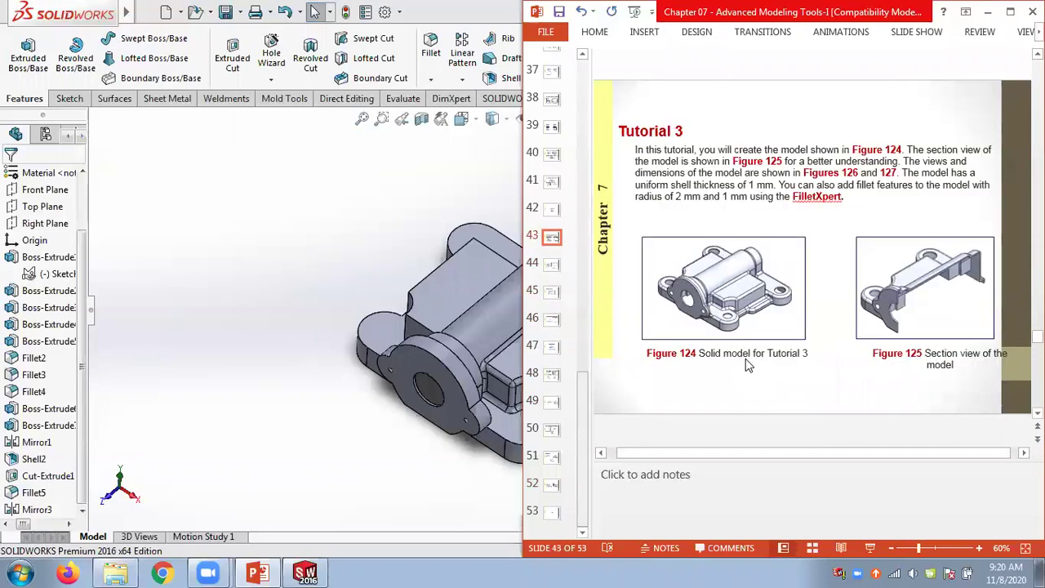
pyautogui.scroll(1, 745, 359)
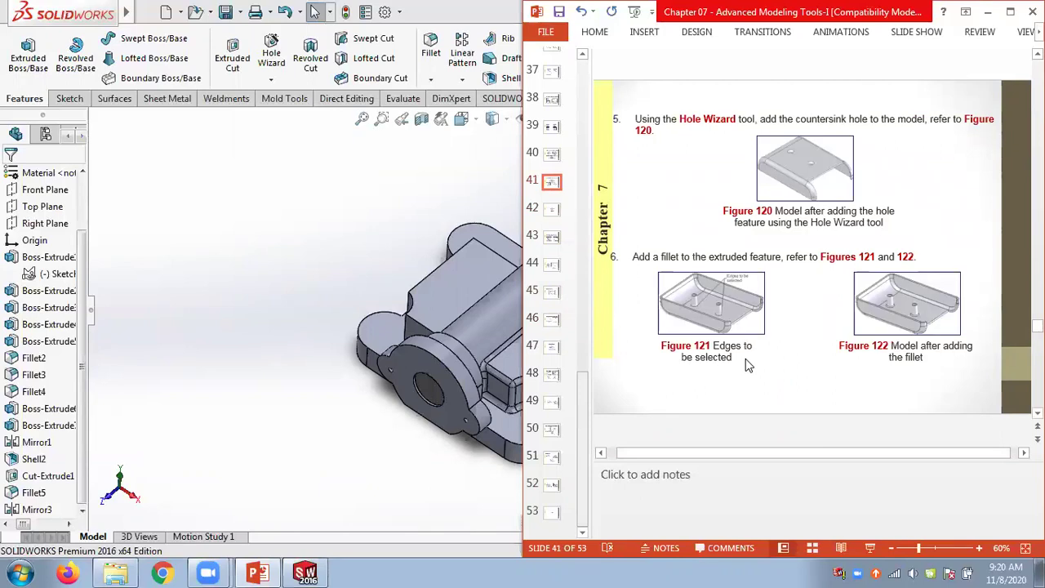
pyautogui.scroll(1, 745, 363)
pyautogui.scroll(1, 745, 360)
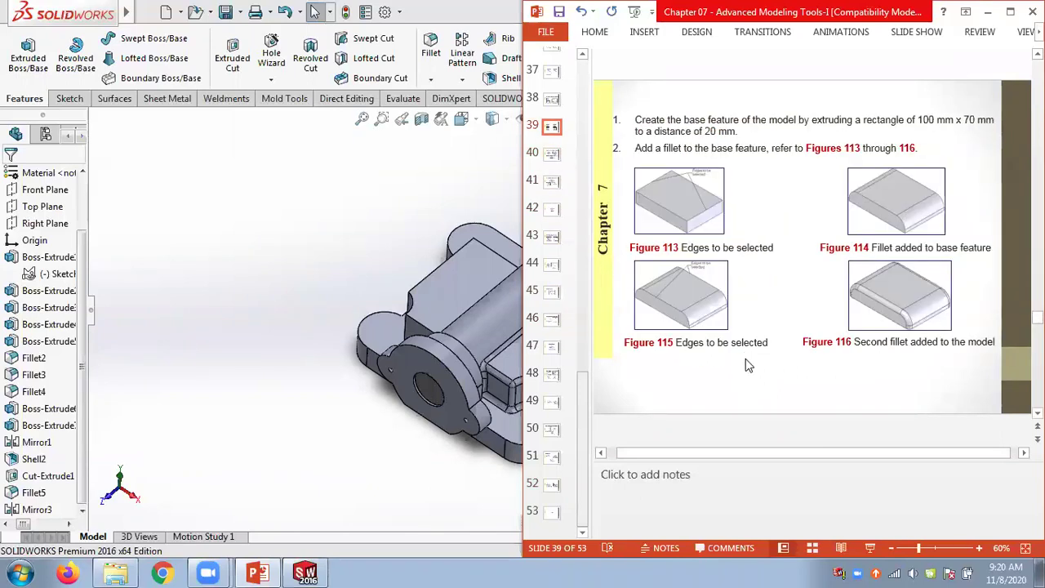
pyautogui.scroll(1, 745, 364)
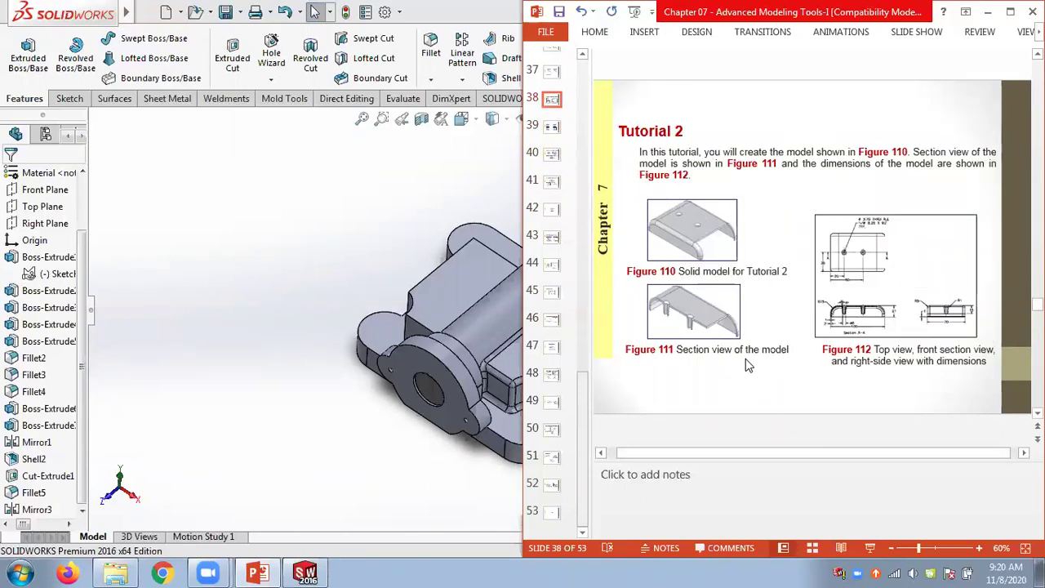
pyautogui.scroll(2, 745, 362)
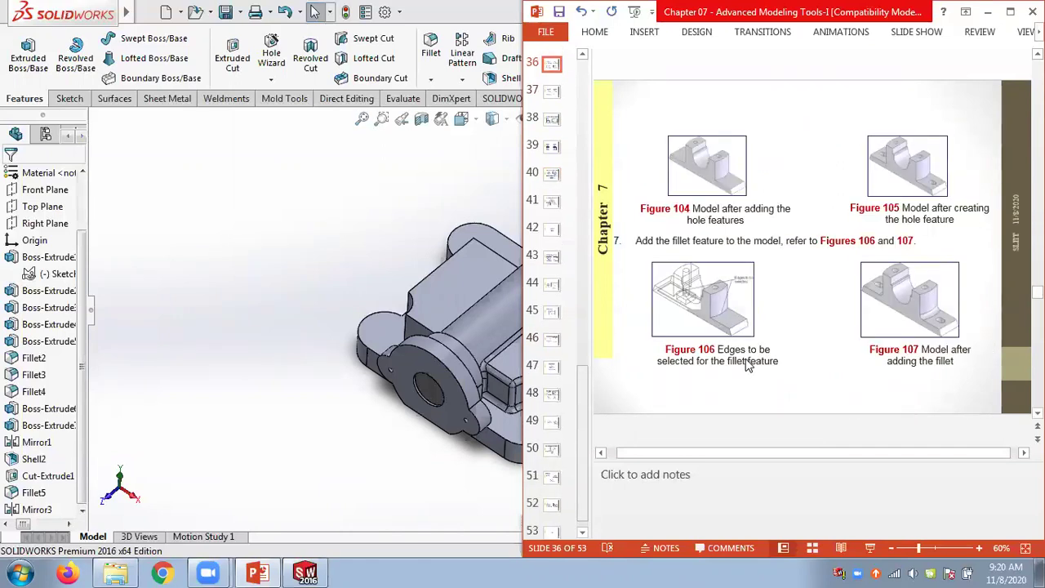
pyautogui.scroll(3, 745, 364)
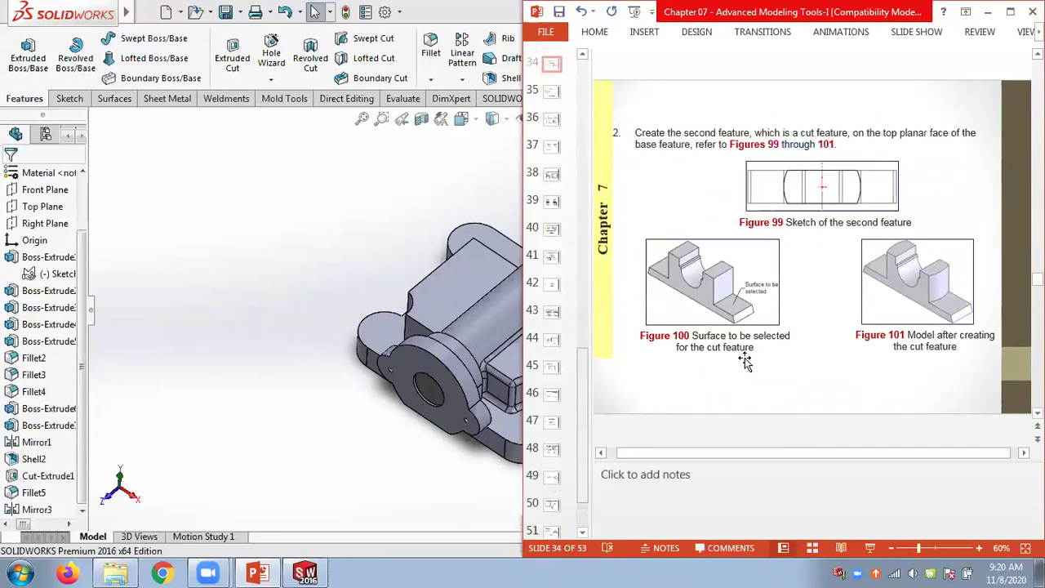
pyautogui.scroll(3, 745, 362)
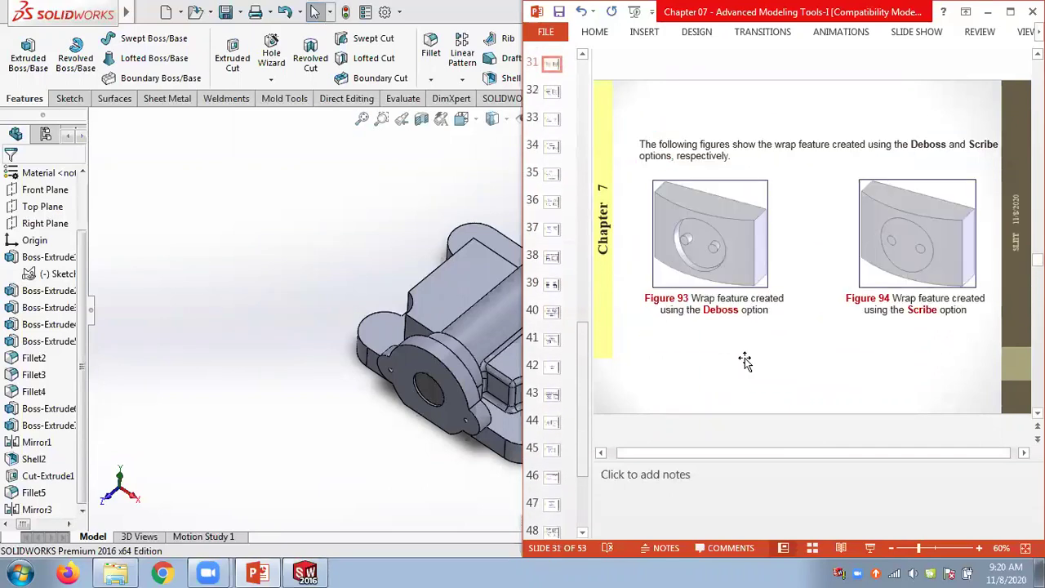
pyautogui.scroll(1, 746, 360)
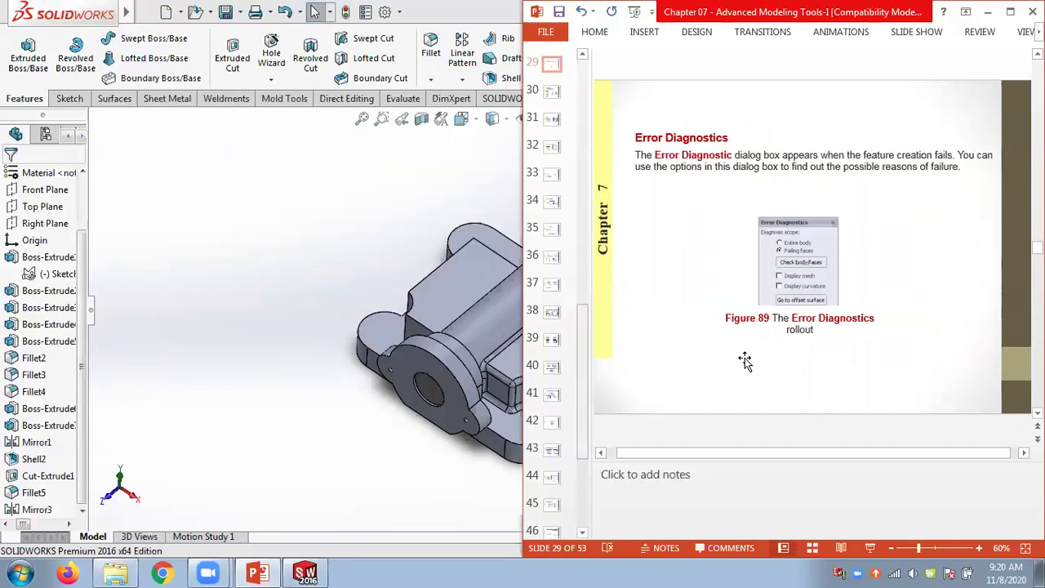
pyautogui.scroll(3, 745, 361)
pyautogui.scroll(2, 745, 365)
pyautogui.scroll(3, 745, 365)
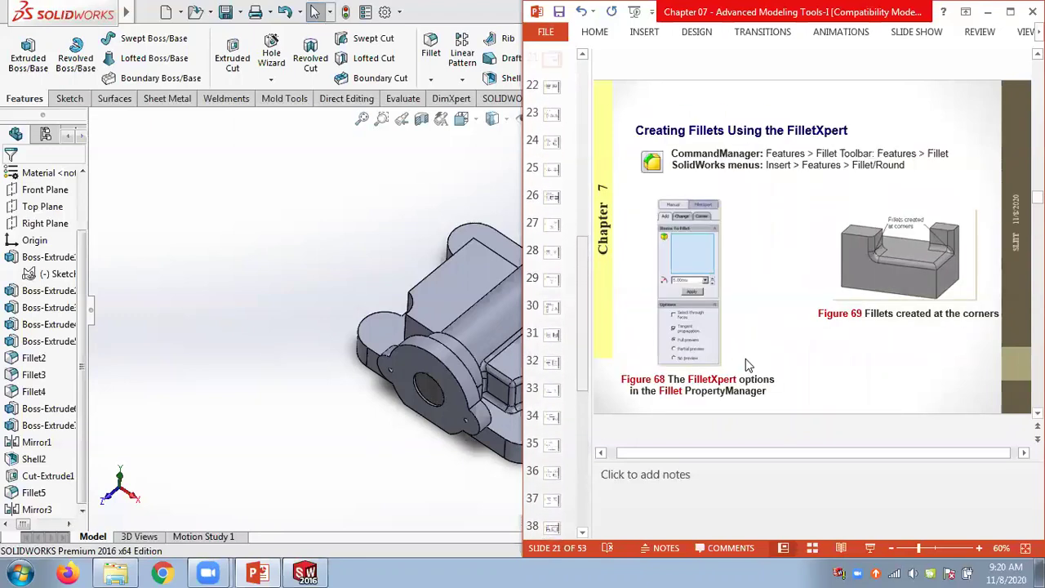
pyautogui.scroll(5, 746, 365)
pyautogui.scroll(8, 745, 359)
pyautogui.scroll(7, 746, 362)
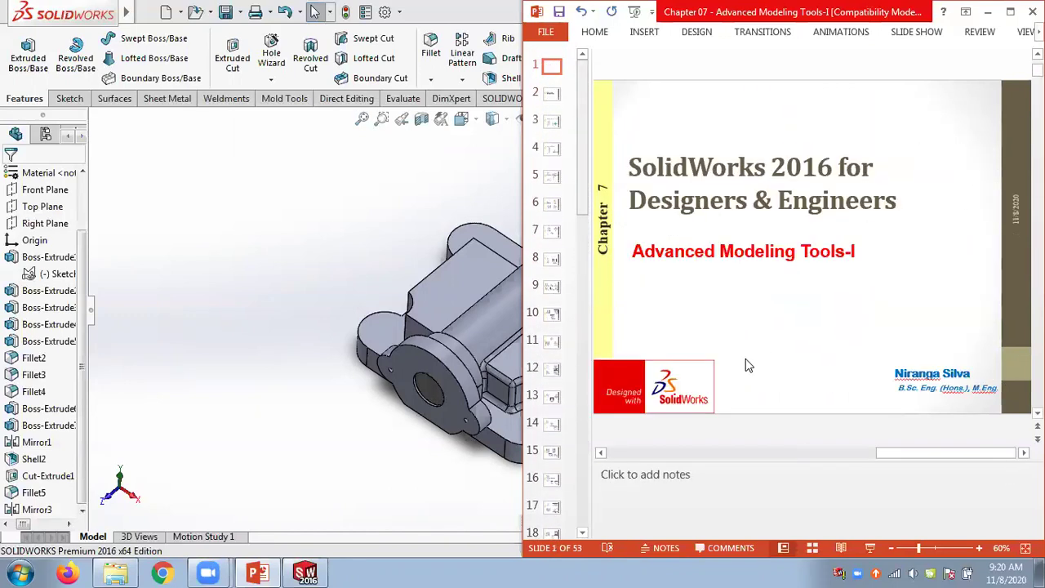
pyautogui.scroll(-3, 745, 359)
pyautogui.scroll(-4, 744, 358)
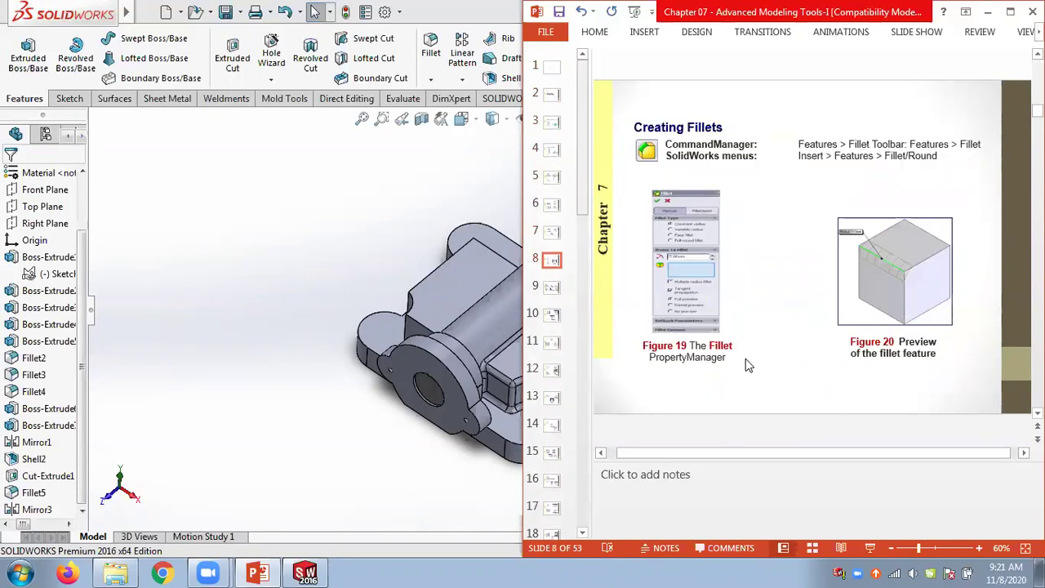
pyautogui.scroll(-1, 746, 363)
pyautogui.scroll(-5, 746, 365)
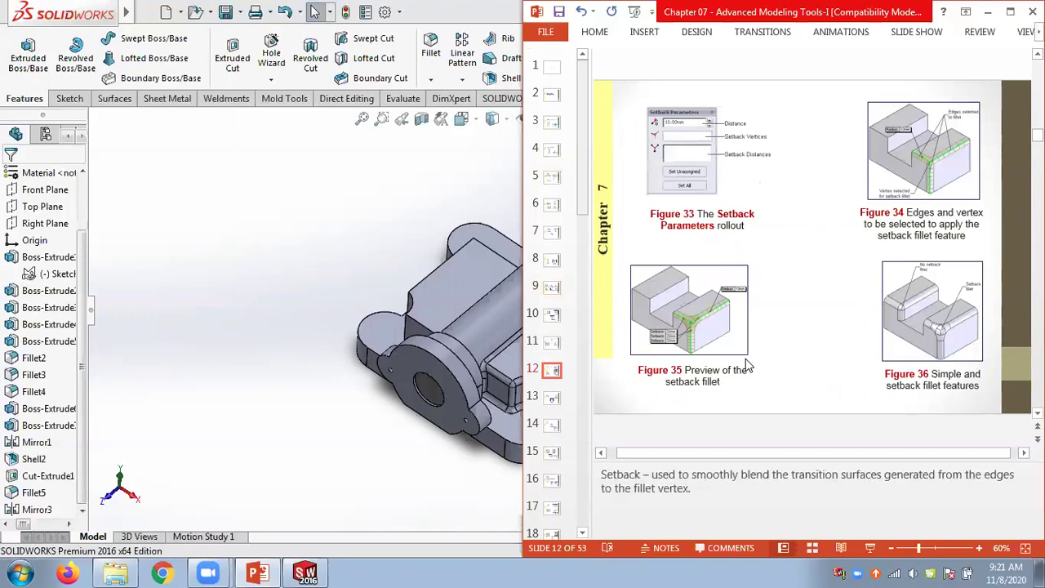
pyautogui.scroll(-1, 745, 364)
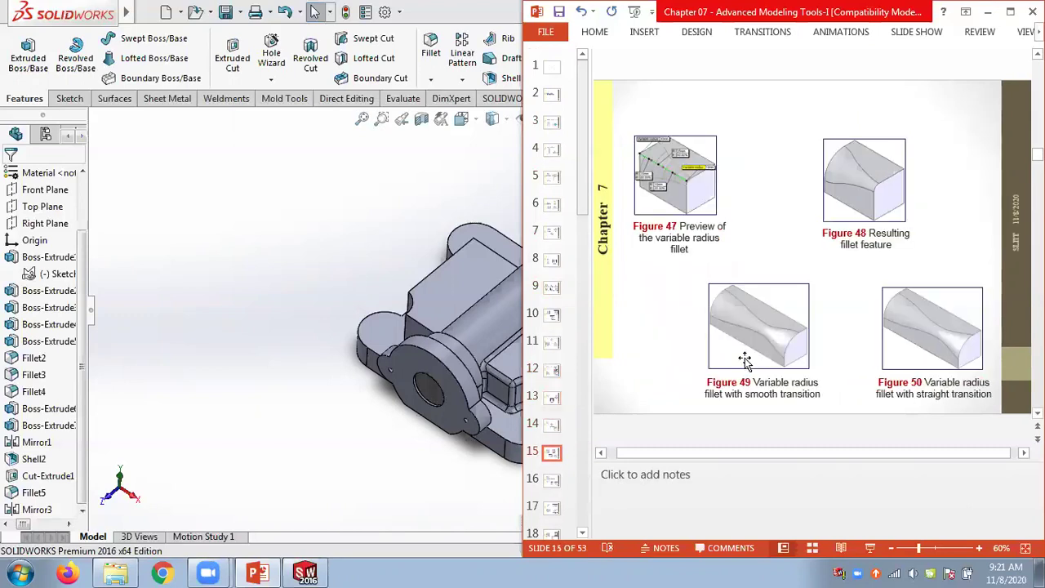
pyautogui.scroll(-2, 746, 361)
pyautogui.scroll(-3, 747, 365)
pyautogui.scroll(-2, 747, 365)
pyautogui.scroll(-1, 746, 365)
pyautogui.scroll(-3, 745, 359)
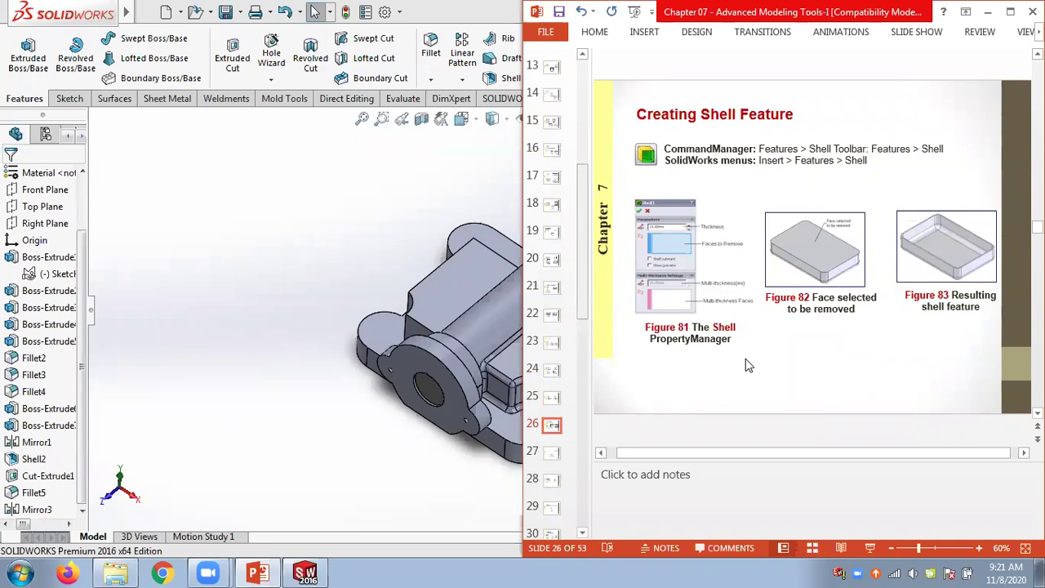
pyautogui.scroll(-3, 746, 359)
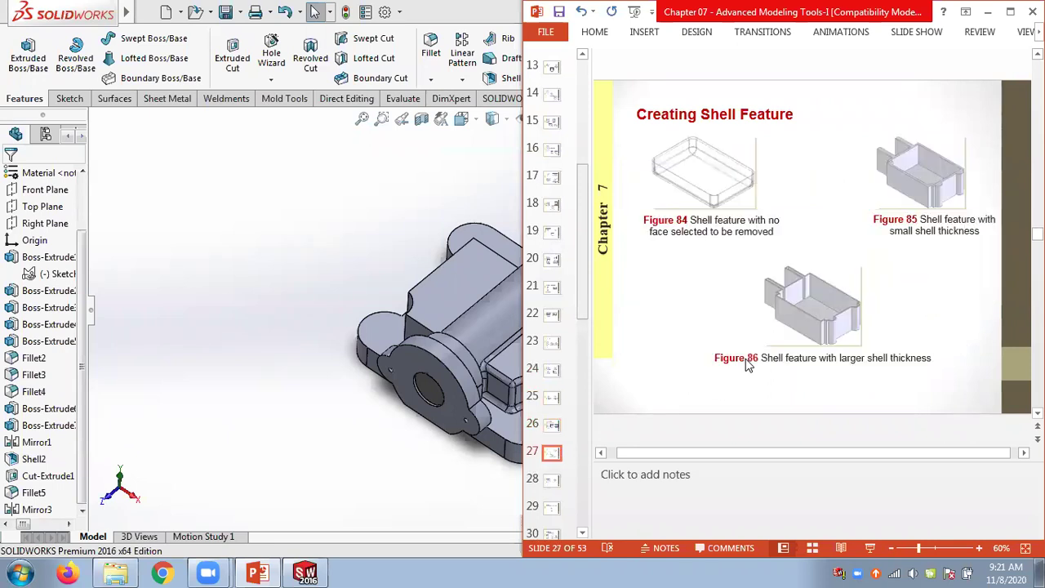
pyautogui.scroll(-1, 745, 359)
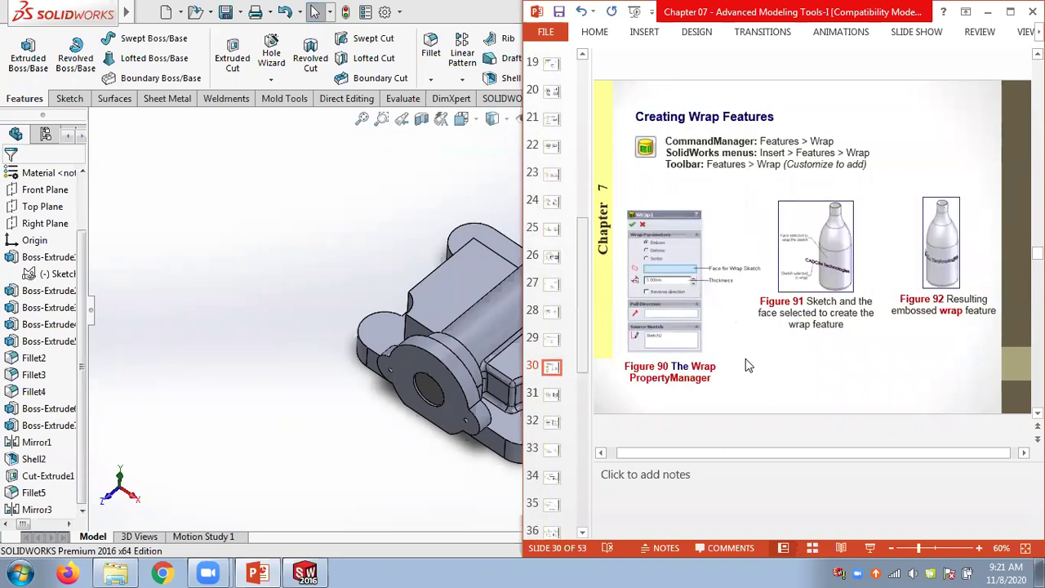
# - Zoom slide 30 to 110% and pan right to Figure 92's embossed wrap bottle
pyautogui.click(979, 550)
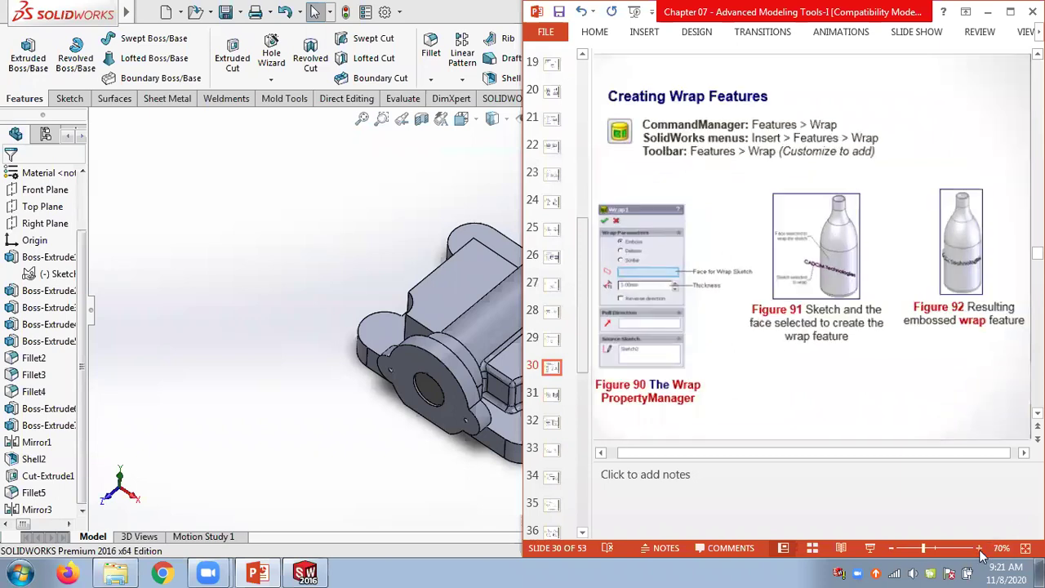
pyautogui.click(979, 548)
pyautogui.click(979, 548)
pyautogui.click(980, 548)
pyautogui.click(979, 548)
pyautogui.moveTo(888, 453); pyautogui.dragTo(971, 452)
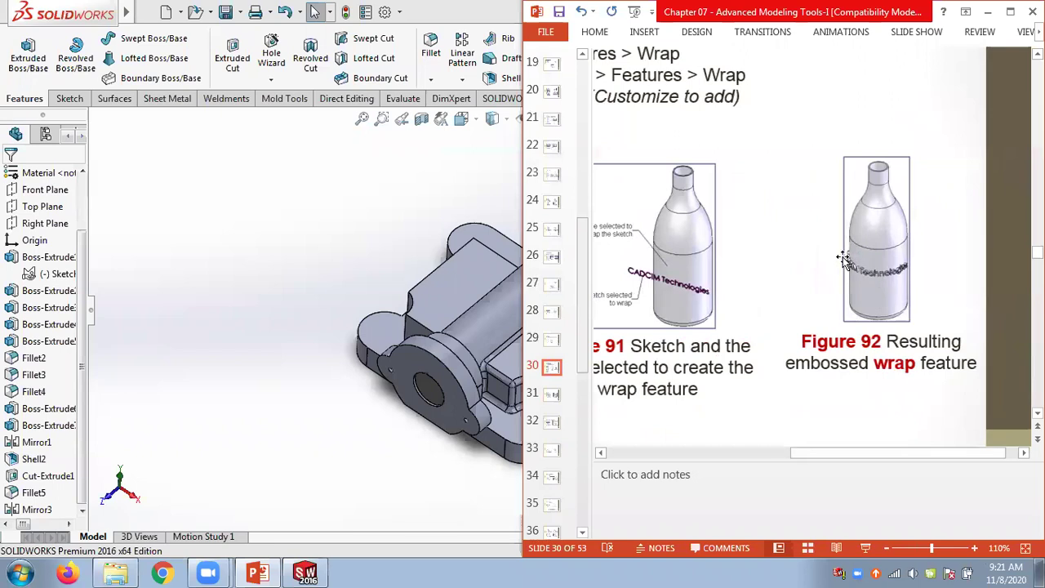
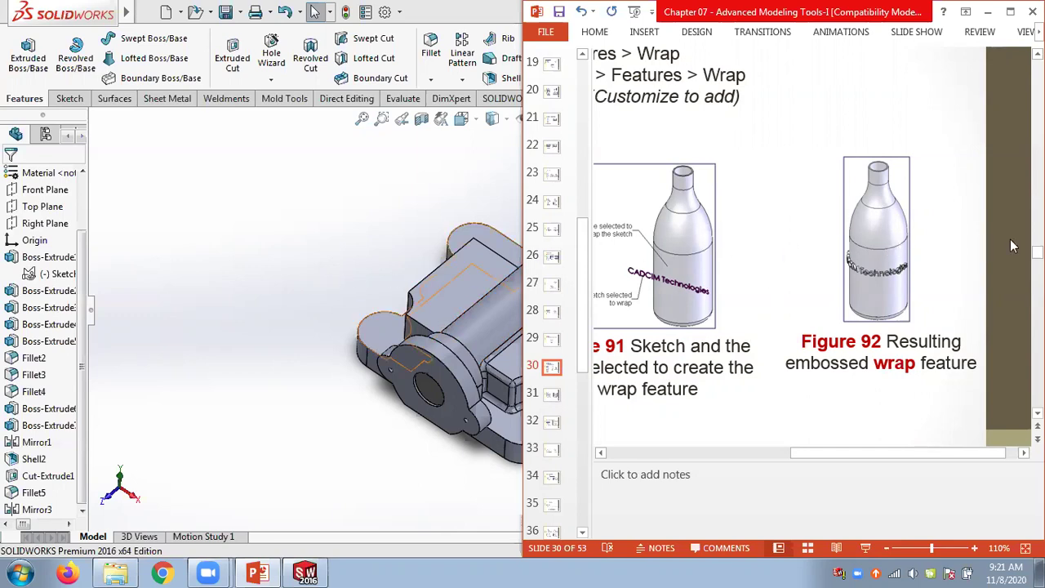
# - Return to the SOLIDWORKS part and turn it to view its top side
pyautogui.click(385, 227)
pyautogui.moveTo(603, 344); pyautogui.dragTo(589, 418, button='middle')
pyautogui.scroll(-2, 589, 418)
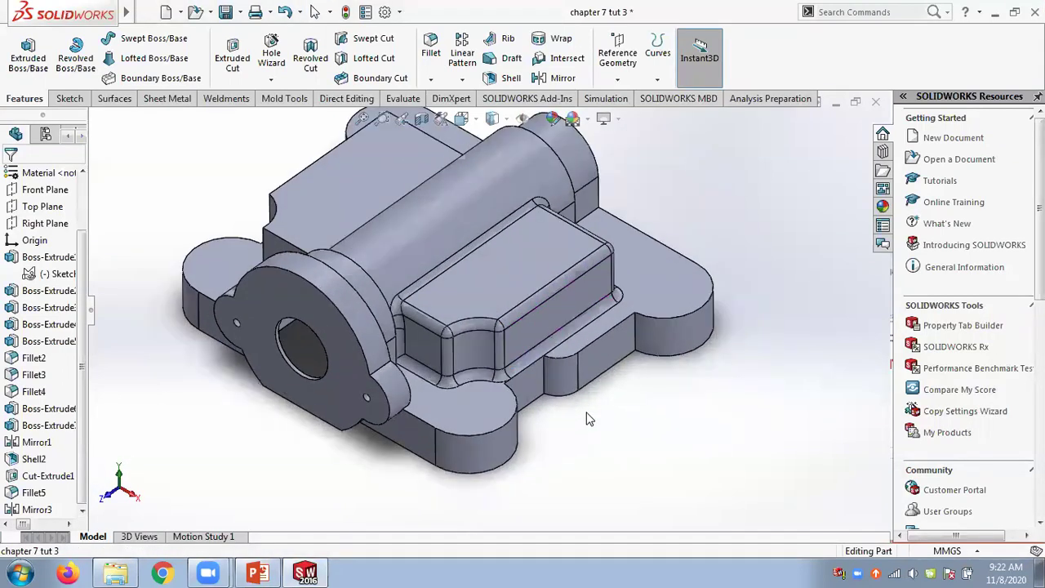
pyautogui.click(430, 79)
# - Round four base-plate edges, including the far curved edge, with a 2 mm fillet
pyautogui.click(447, 98)
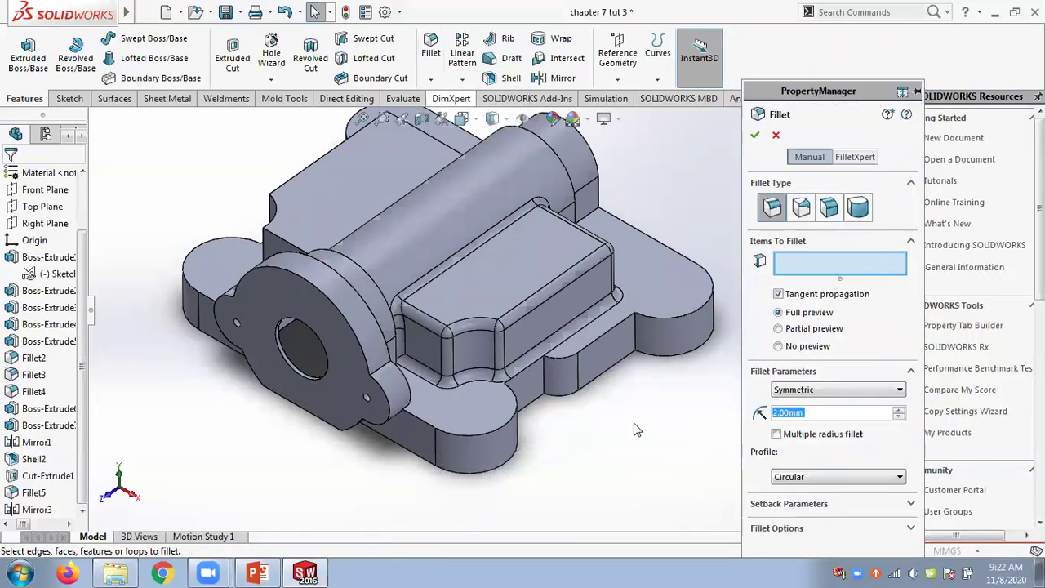
pyautogui.click(457, 434)
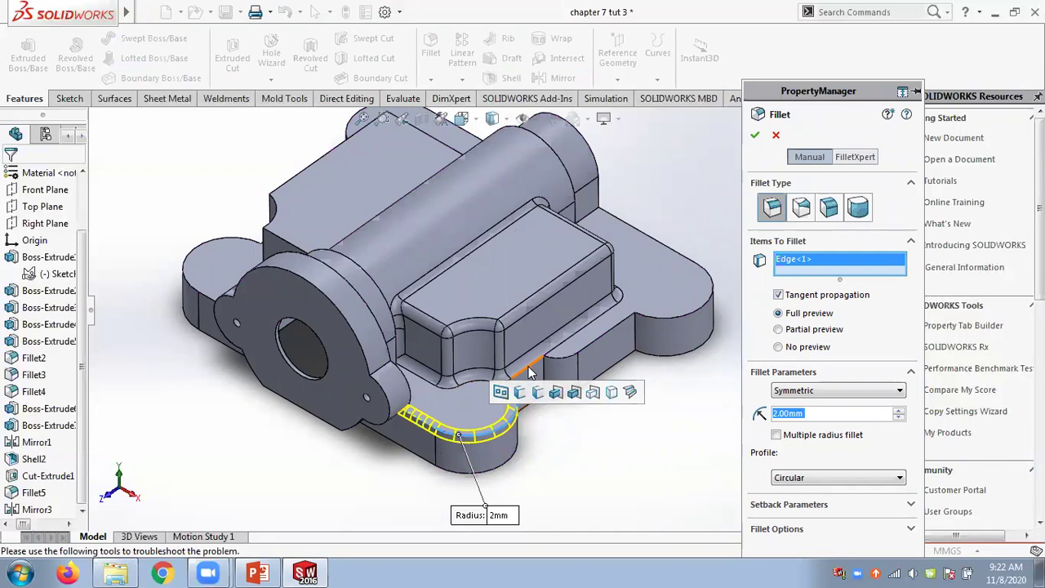
pyautogui.click(528, 366)
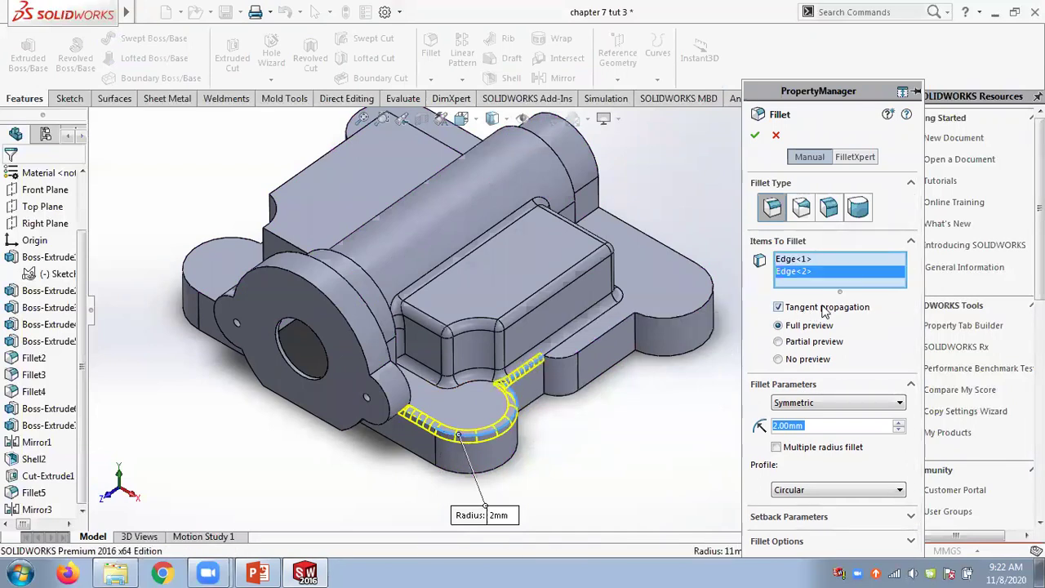
pyautogui.click(562, 359)
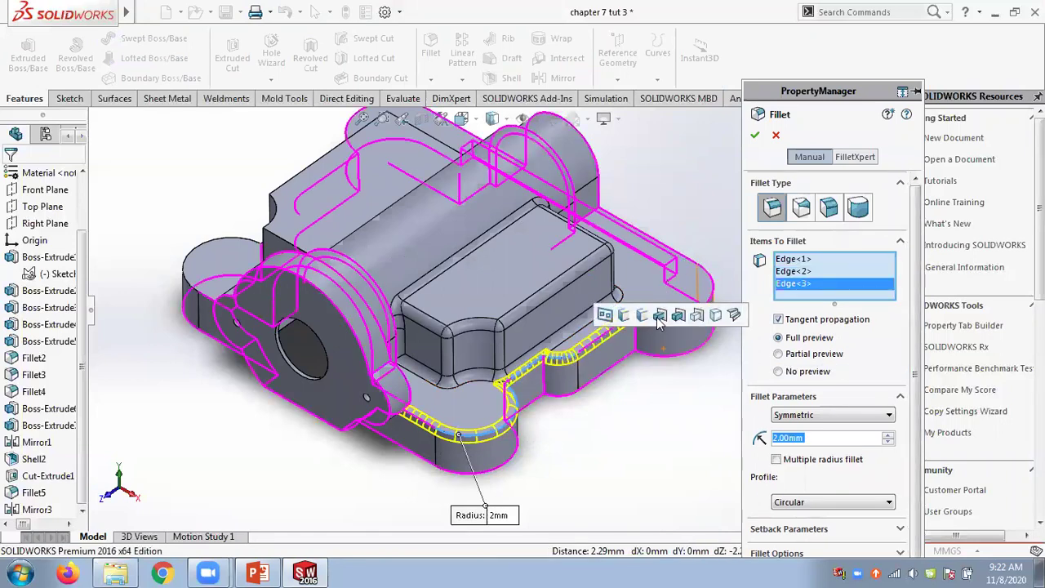
pyautogui.scroll(-2, 544, 375)
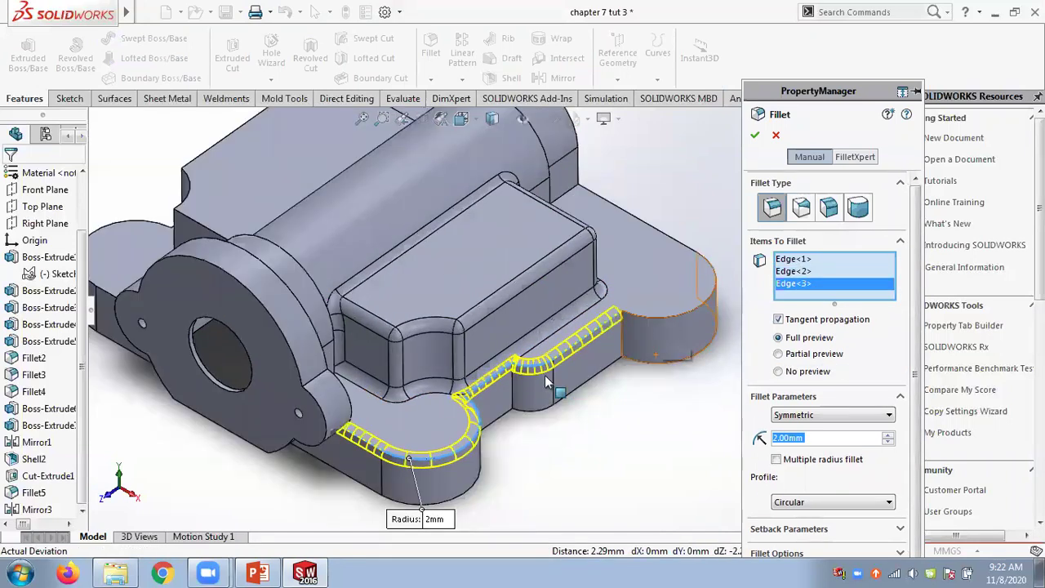
pyautogui.click(662, 320)
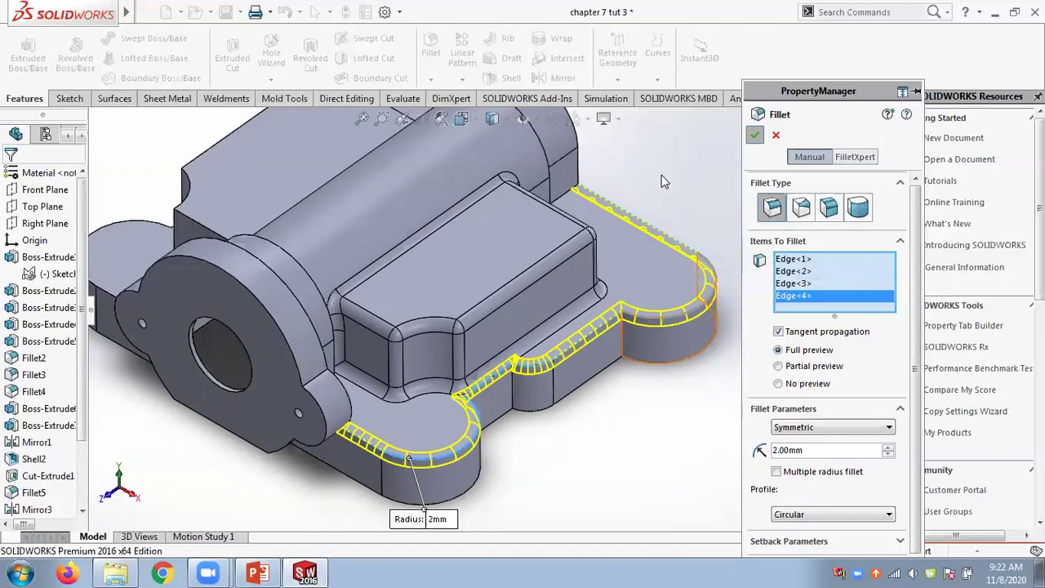
pyautogui.press('Return')
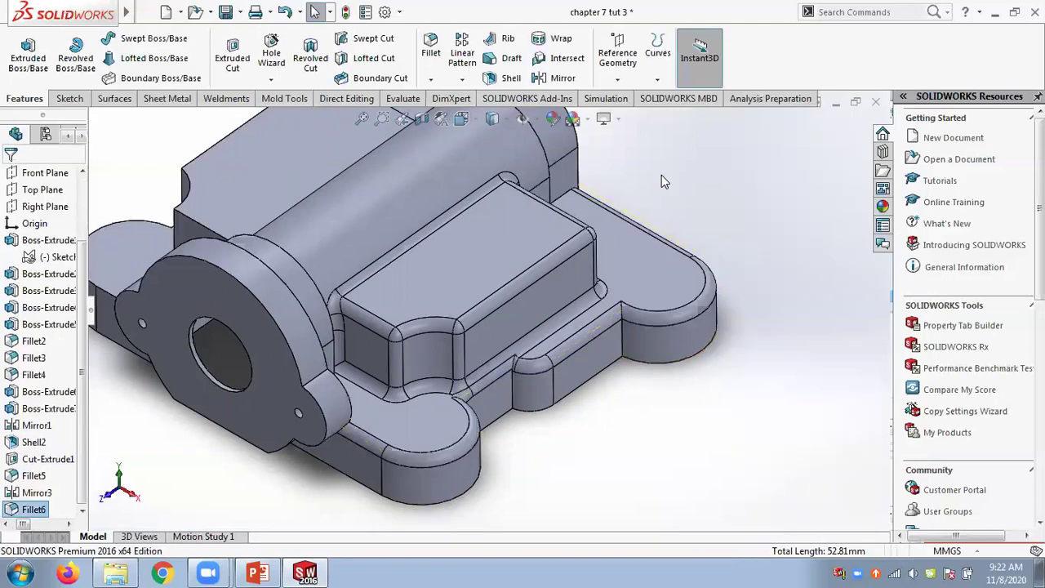
# - Fit the filleted part in view and save it
pyautogui.press('f')
pyautogui.moveTo(707, 403)
pyautogui.mouseDown(button='middle')
pyautogui.moveTo(725, 177)
pyautogui.moveTo(689, 186)
pyautogui.moveTo(679, 145)
pyautogui.moveTo(769, 260)
pyautogui.moveTo(649, 369)
pyautogui.moveTo(681, 354)
pyautogui.moveTo(702, 362)
pyautogui.moveTo(712, 422)
pyautogui.mouseUp(button='middle')
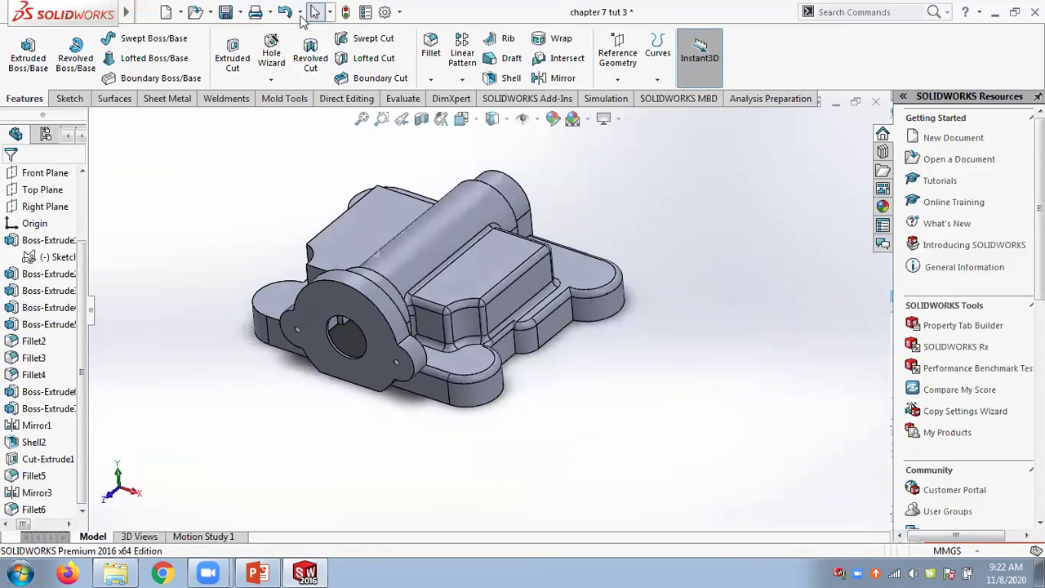
pyautogui.click(225, 11)
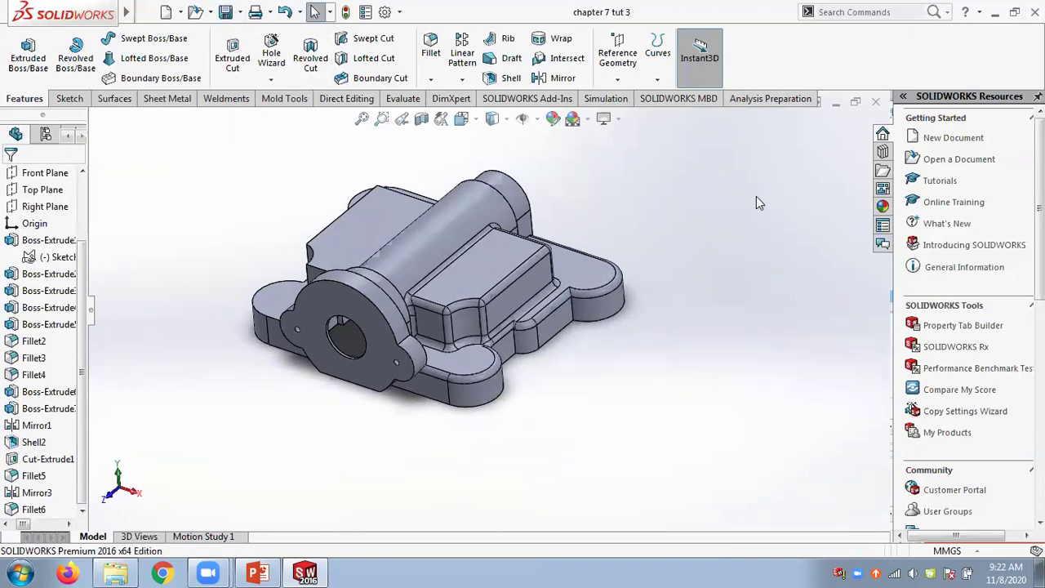
# - Switch to the Sketch tools and select the flat rectangular boss face
pyautogui.moveTo(695, 275); pyautogui.dragTo(838, 333, button='middle')
pyautogui.scroll(-4, 471, 273)
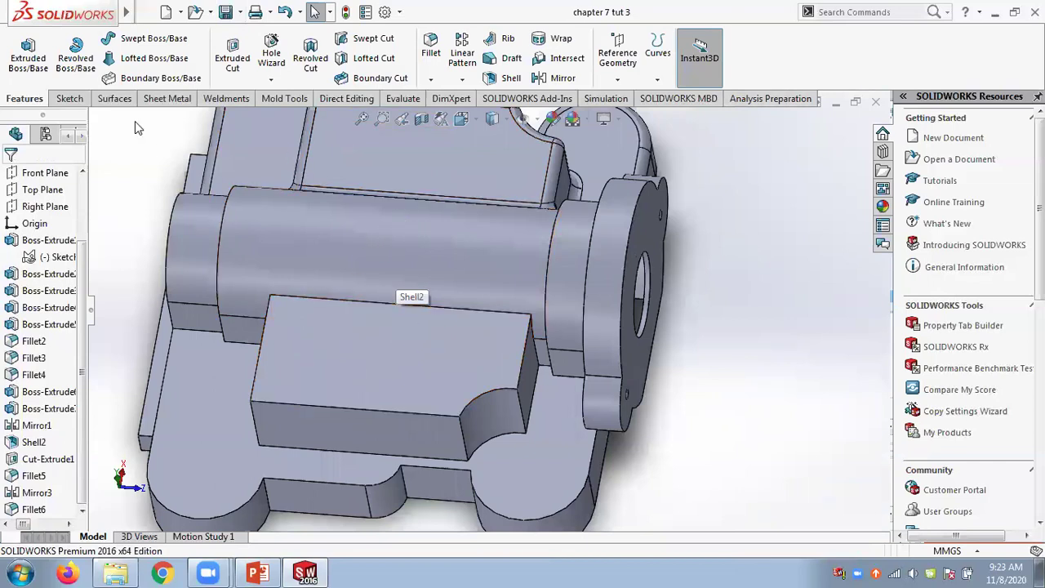
pyautogui.click(69, 99)
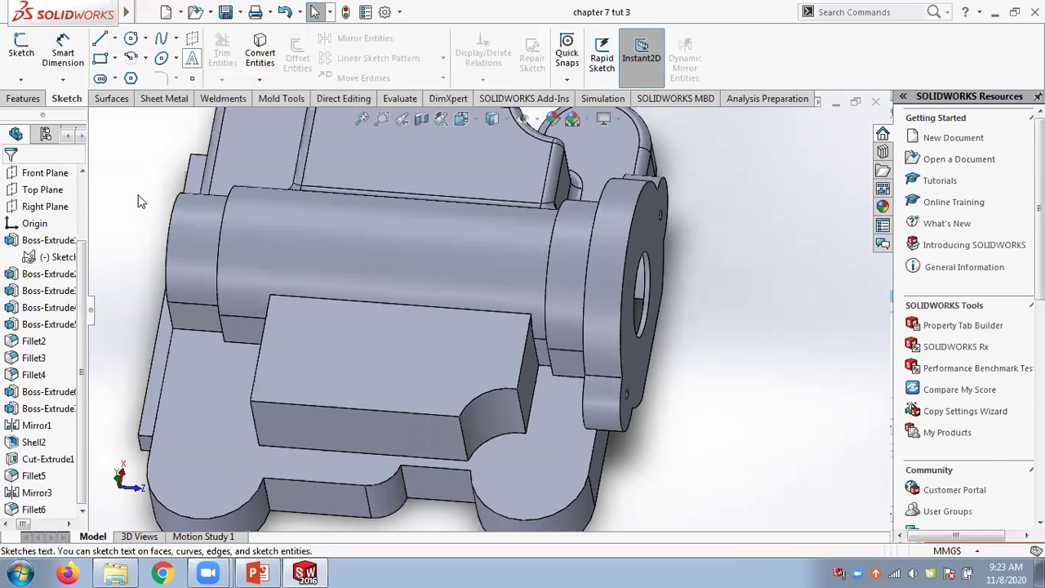
pyautogui.press('f')
pyautogui.moveTo(204, 221); pyautogui.dragTo(461, 274, button='middle')
pyautogui.scroll(-3, 520, 249)
pyautogui.scroll(1, 625, 217)
pyautogui.click(493, 259)
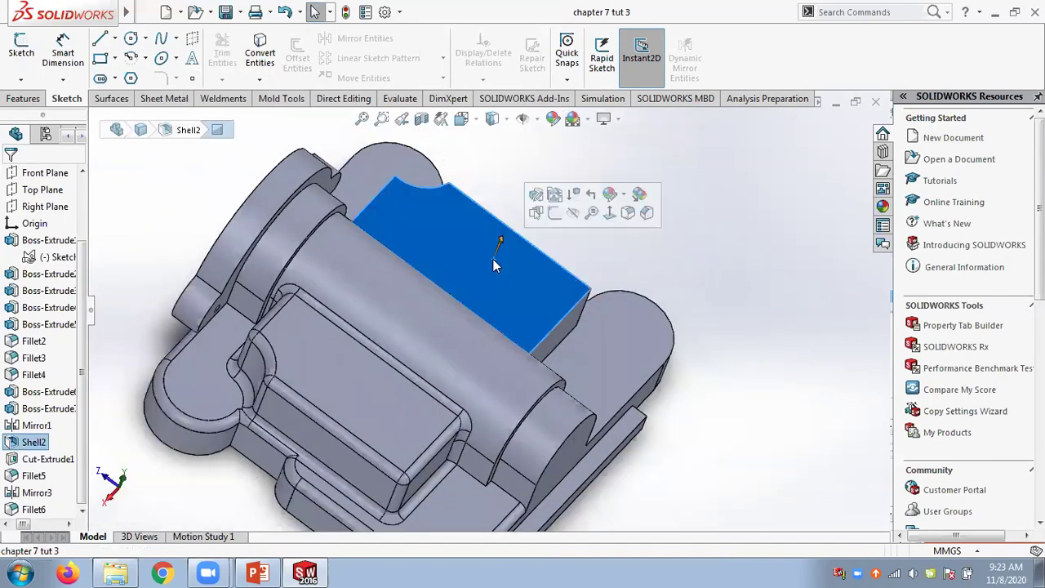
# - Start a sketch on the rectangular face and add trial sketch text 'World'
pyautogui.click(556, 215)
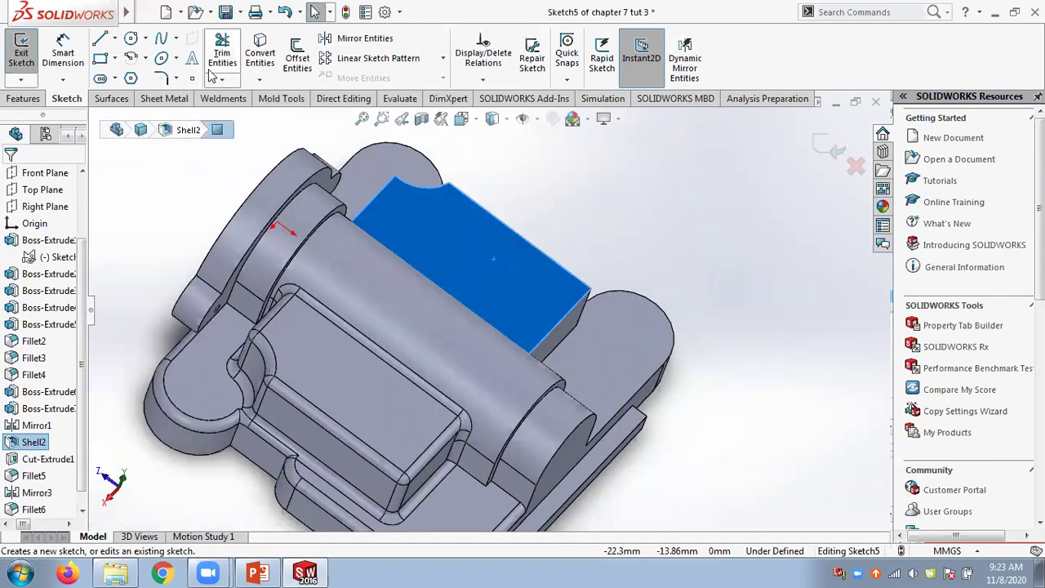
pyautogui.click(481, 169)
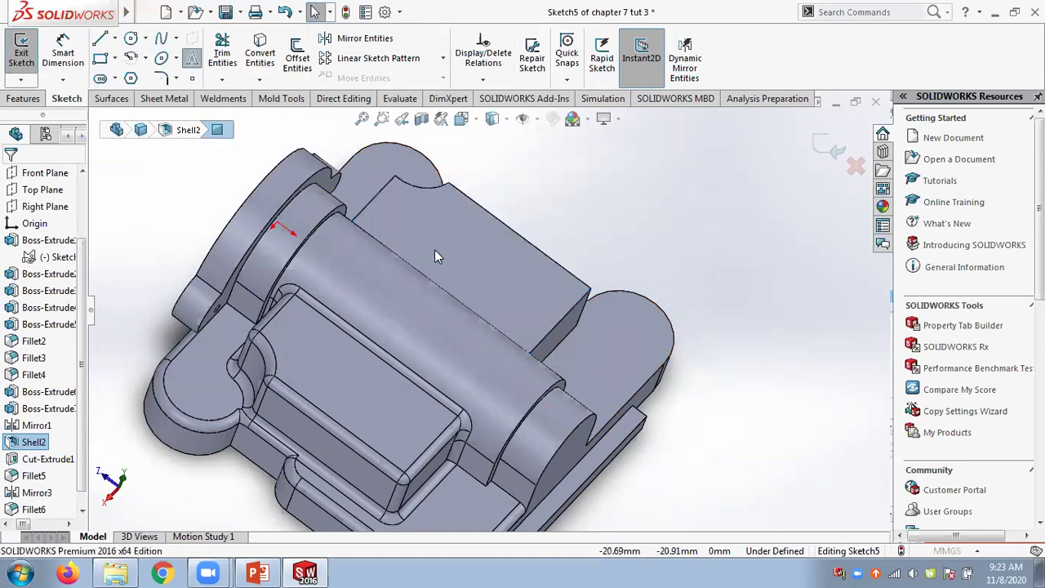
pyautogui.press('t')
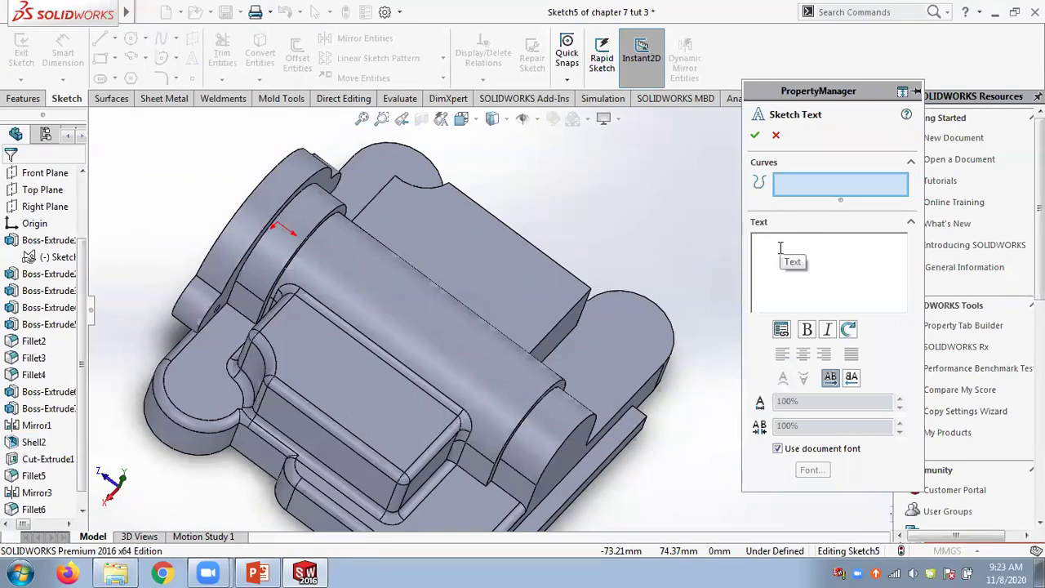
pyautogui.write('World')
pyautogui.moveTo(326, 228); pyautogui.dragTo(353, 217, button='middle')
pyautogui.scroll(-5, 354, 218)
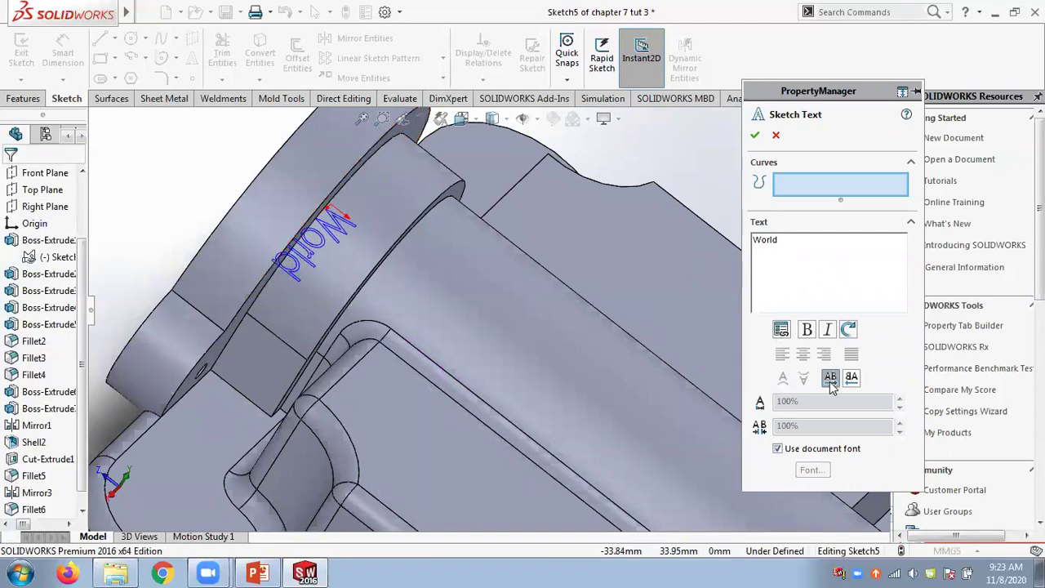
# - Try flipping and bolding the World text, then discard the sketch text
pyautogui.click(851, 377)
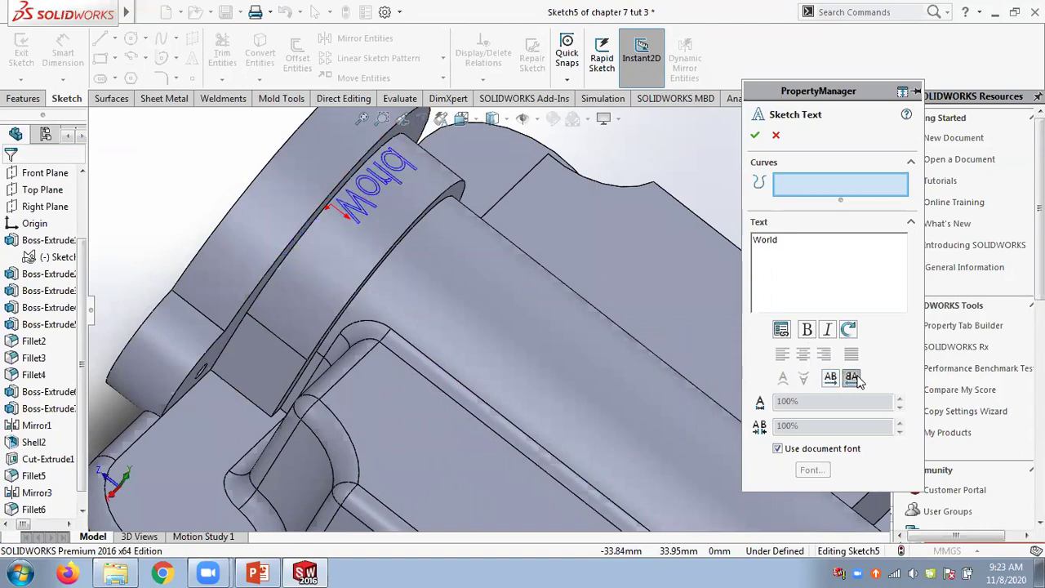
pyautogui.click(830, 377)
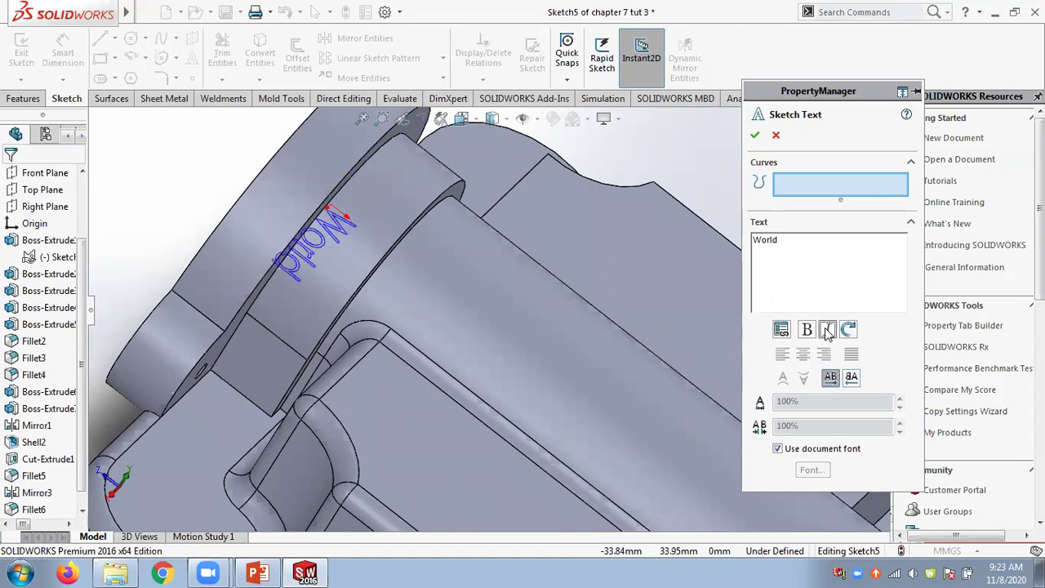
pyautogui.moveTo(783, 240); pyautogui.dragTo(733, 243)
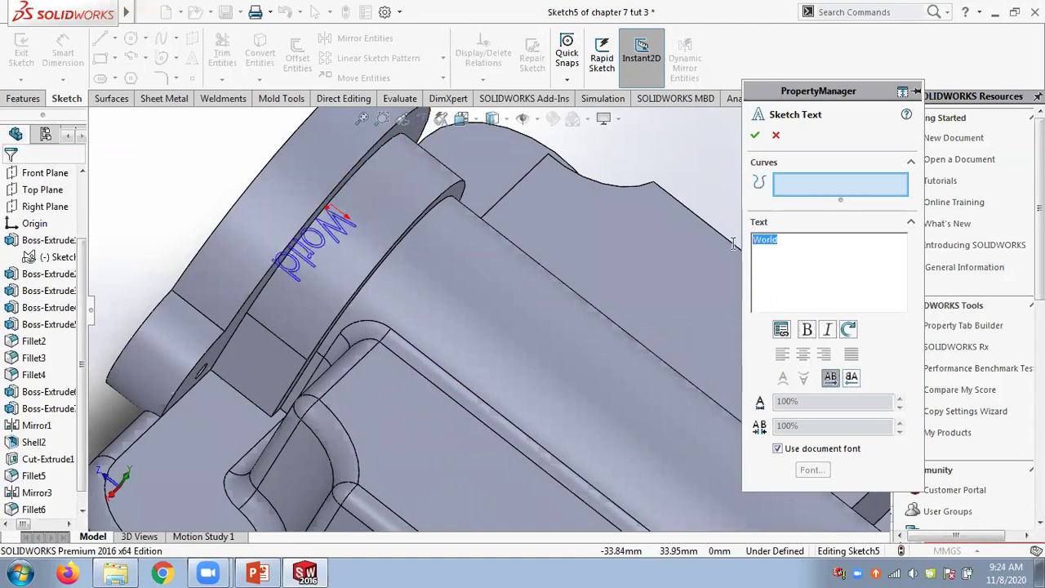
pyautogui.click(807, 330)
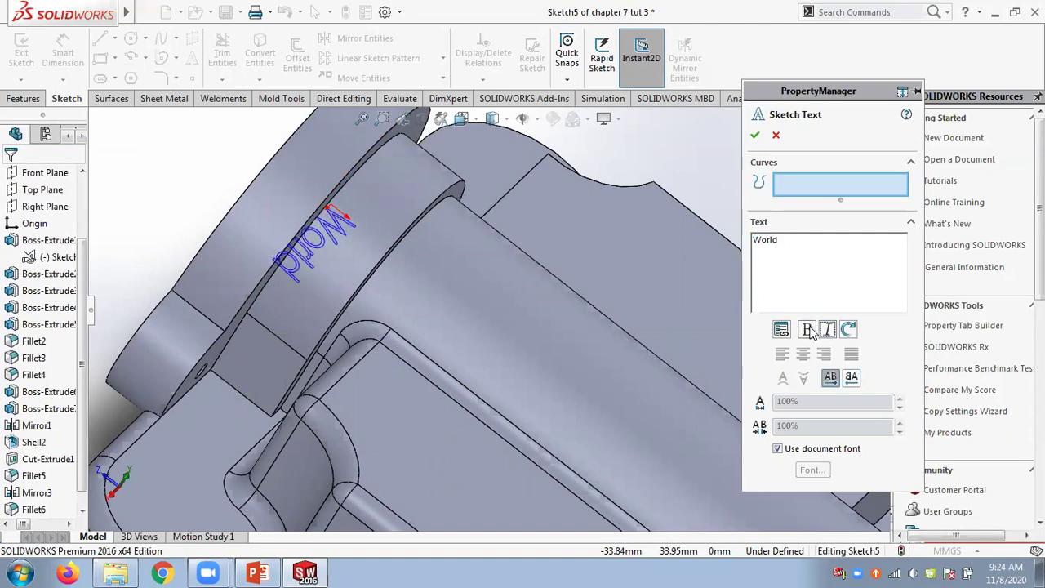
pyautogui.moveTo(781, 241); pyautogui.dragTo(721, 249)
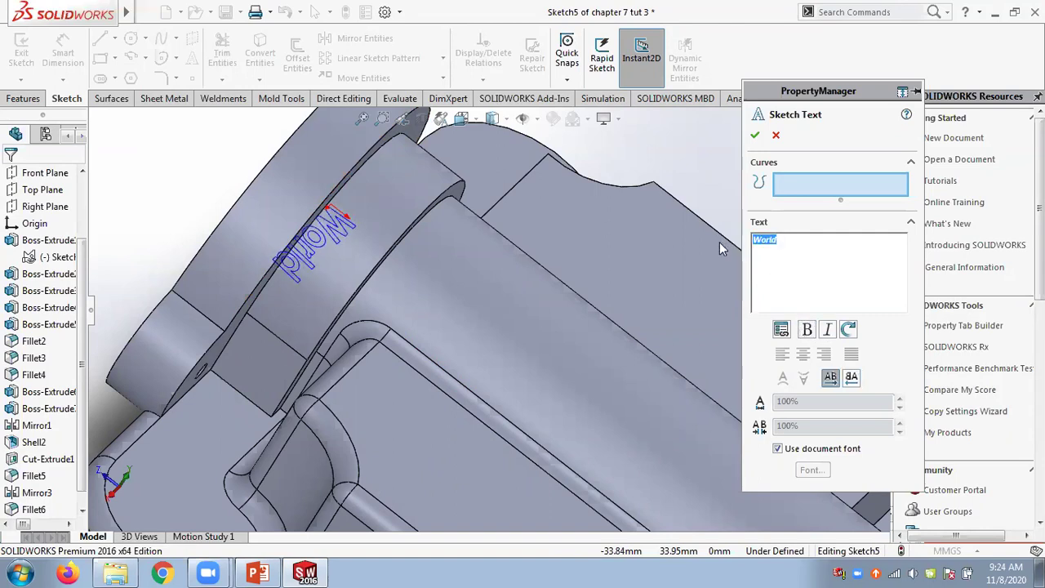
pyautogui.click(806, 329)
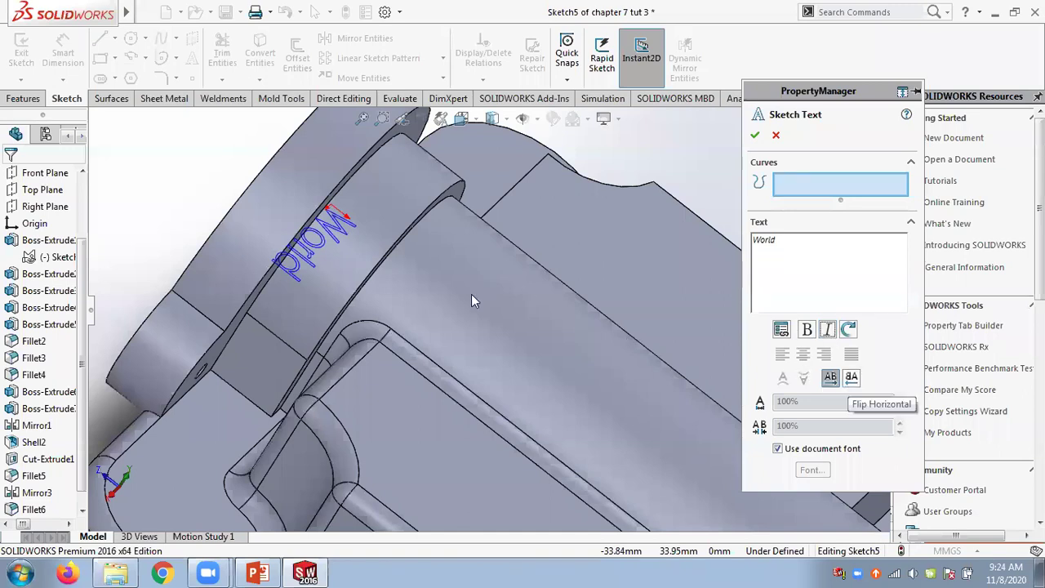
pyautogui.scroll(2, 593, 248)
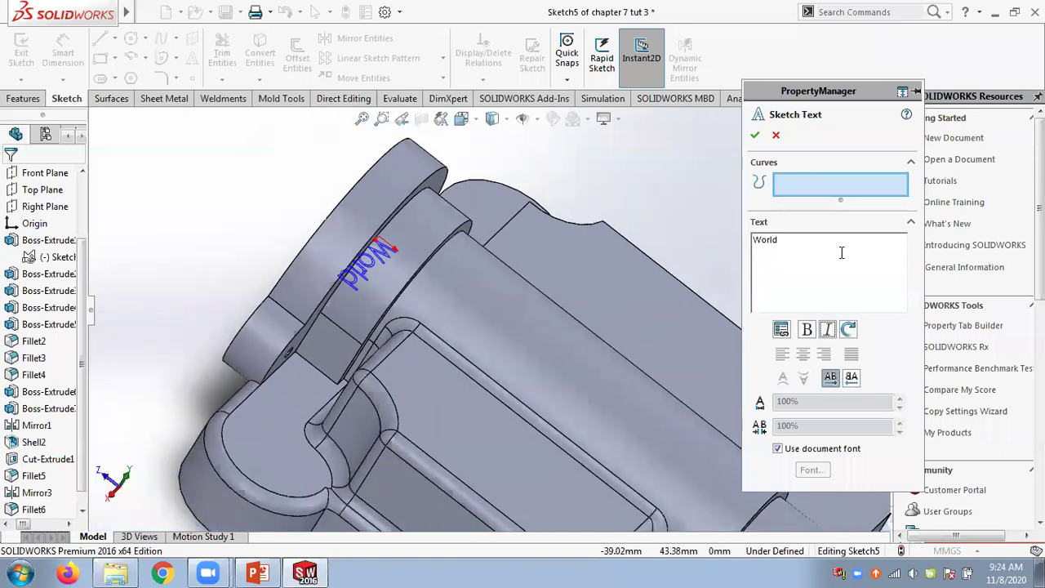
pyautogui.click(776, 135)
# - In Sketch5, draw a horizontal construction line about 41.21 mm left from the block's right edge
pyautogui.click(530, 214)
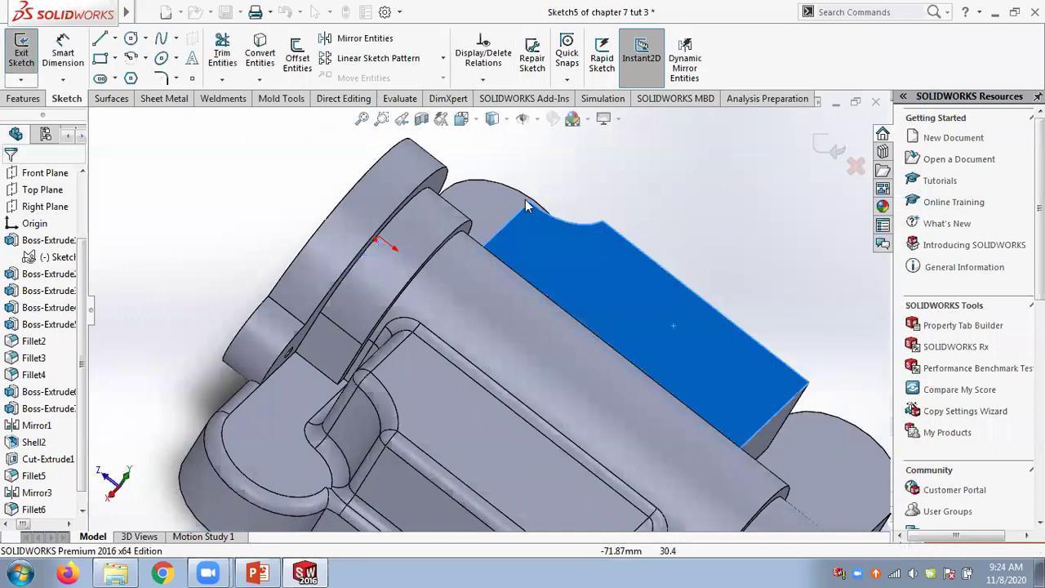
pyautogui.scroll(1, 692, 270)
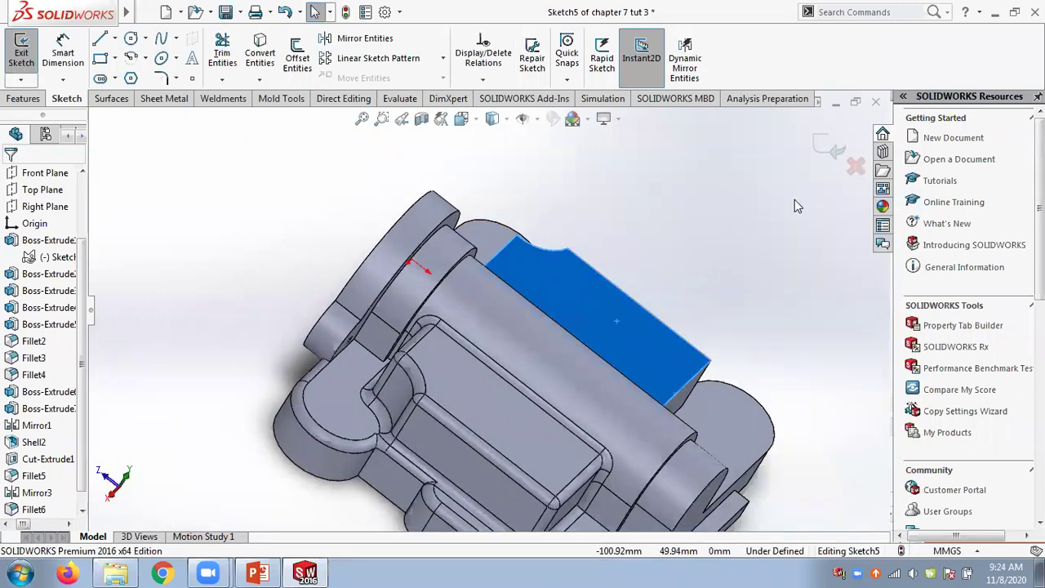
pyautogui.scroll(-2, 660, 306)
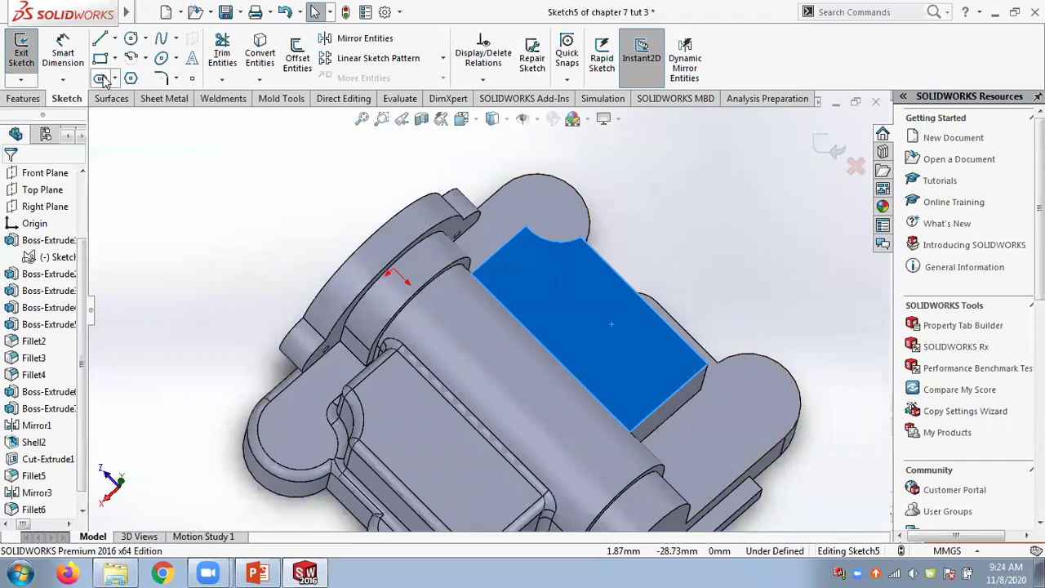
pyautogui.click(114, 39)
pyautogui.click(131, 76)
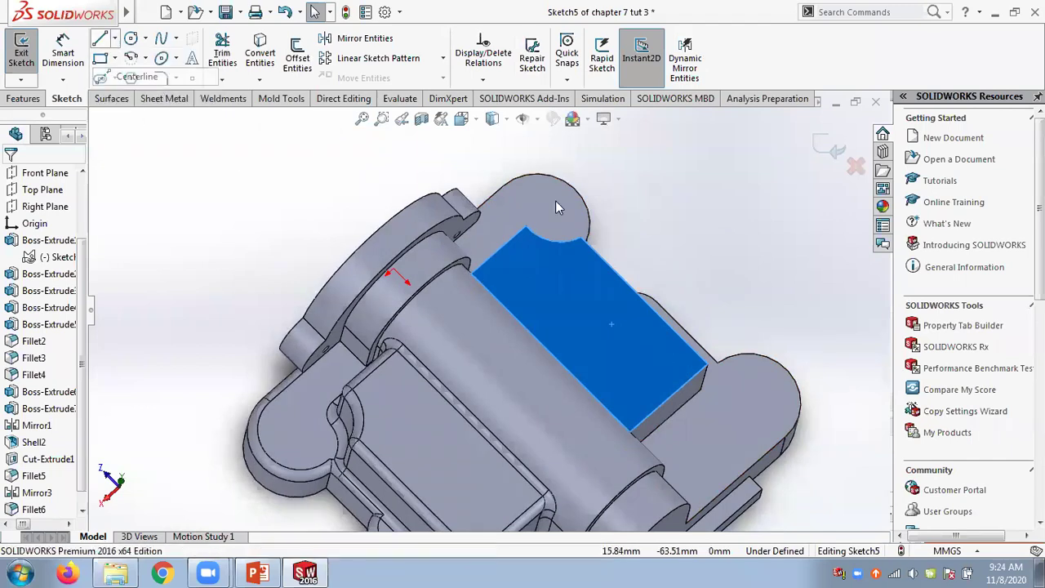
pyautogui.click(549, 353)
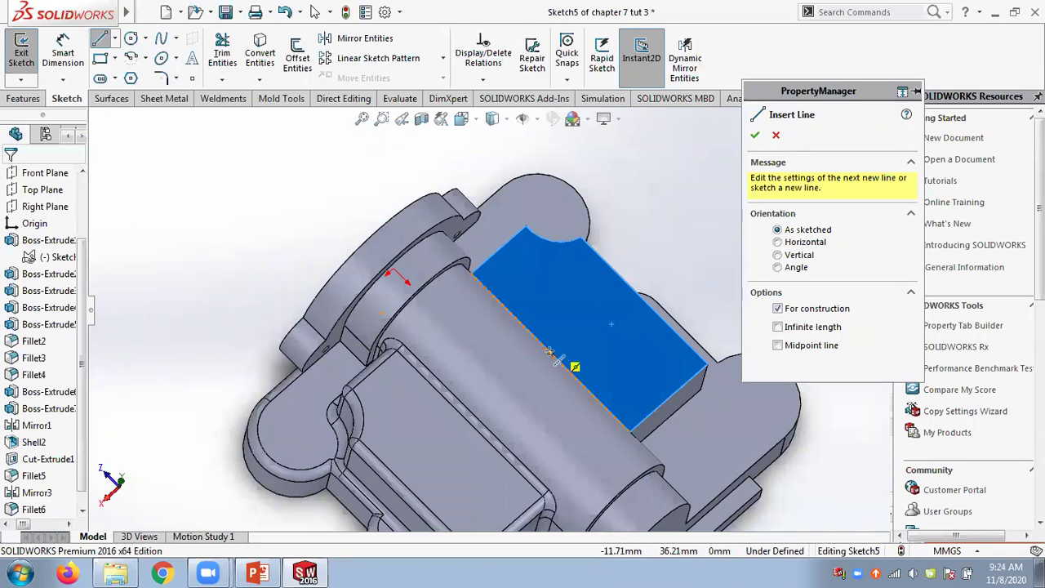
pyautogui.scroll(-1, 81, 440)
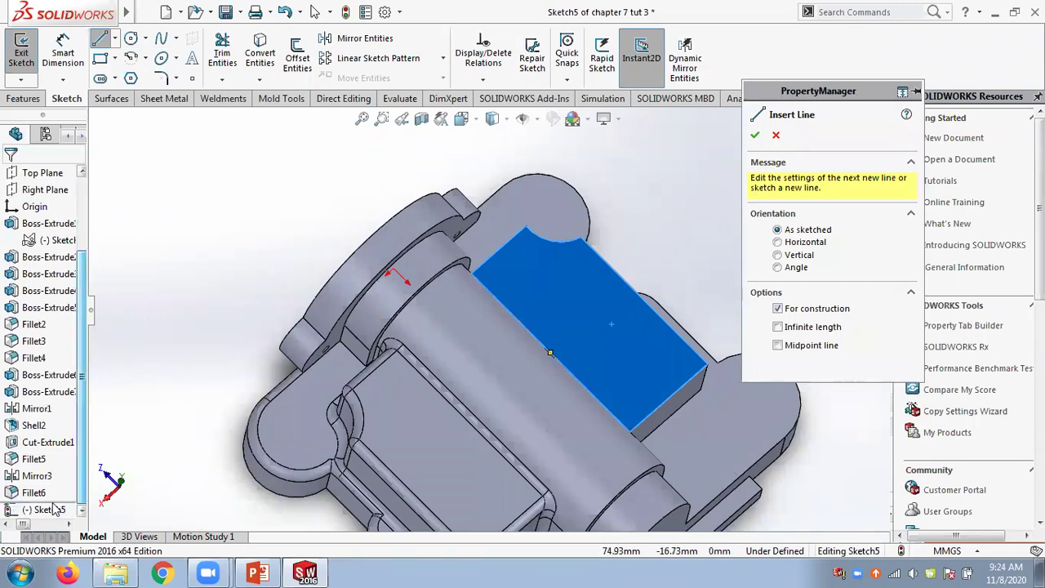
pyautogui.click(45, 509)
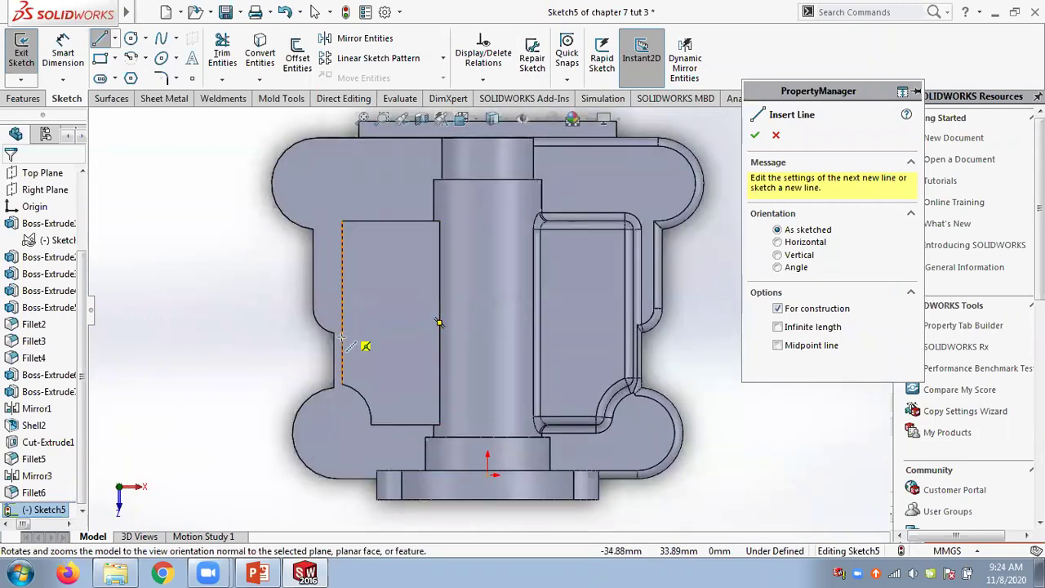
pyautogui.click(439, 322)
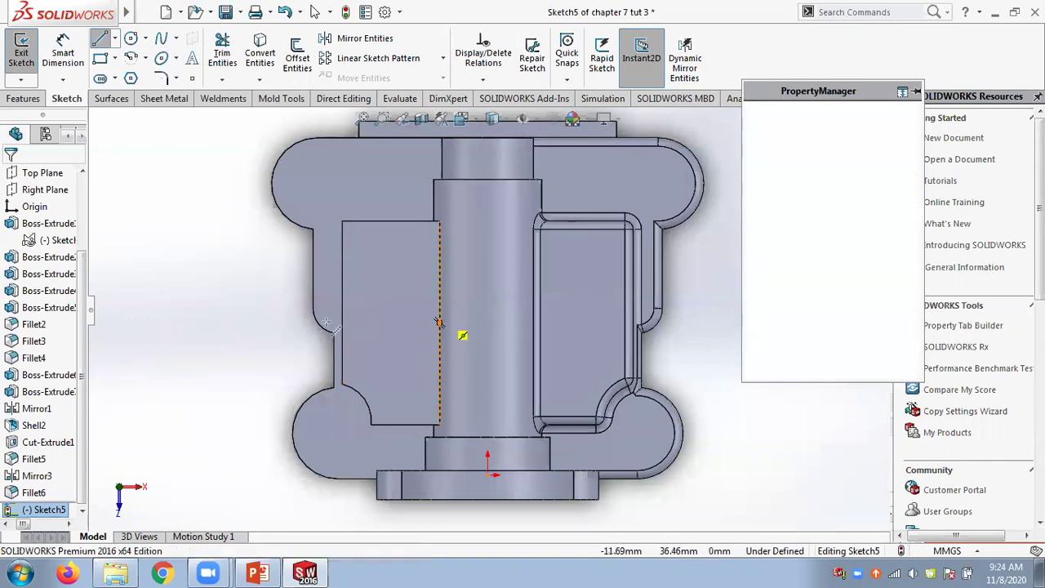
pyautogui.click(268, 322)
pyautogui.press('Escape')
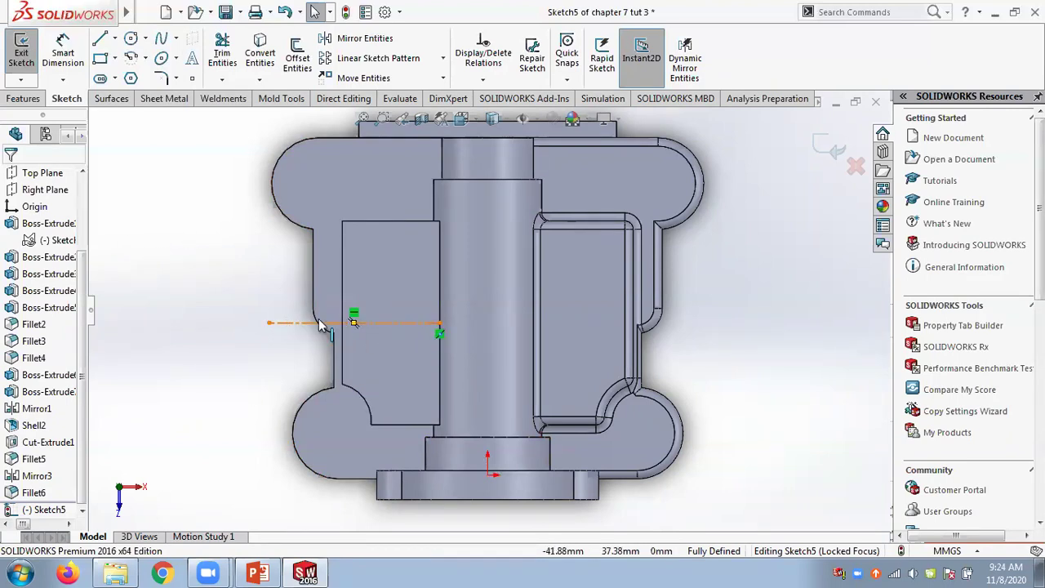
# - Add sketch text 'World' using construction line Line1 as its curve
pyautogui.click(193, 61)
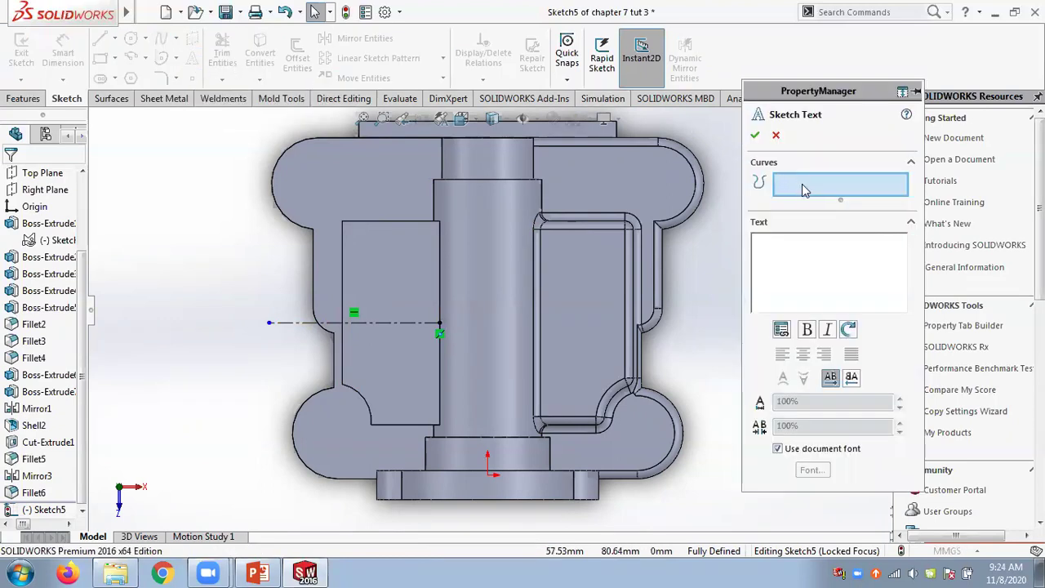
pyautogui.click(302, 323)
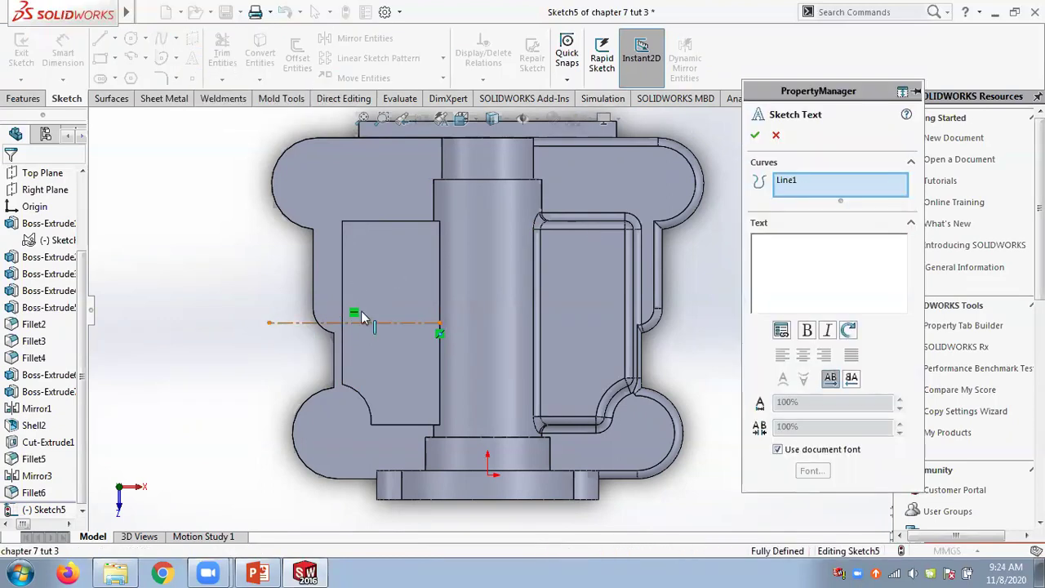
pyautogui.click(779, 181)
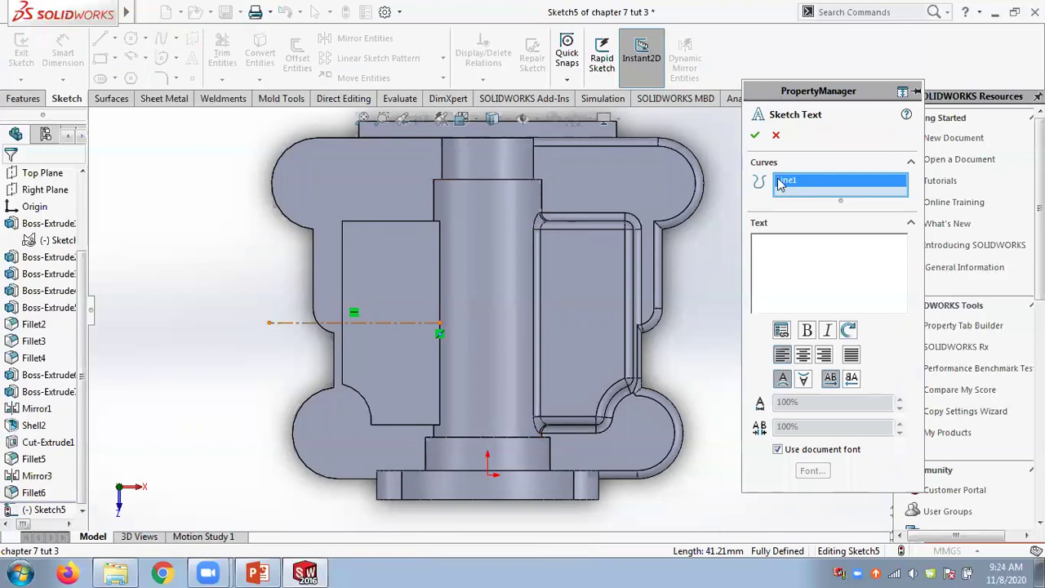
pyautogui.click(775, 257)
pyautogui.write('World')
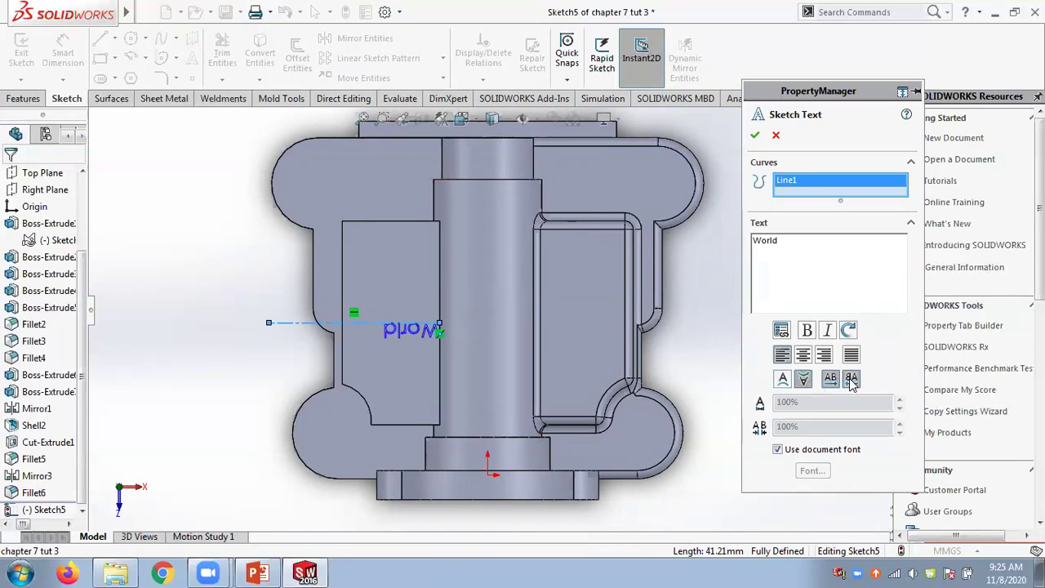
# - Flip the World text to read normally, align it at the line's right end, and accept
pyautogui.click(802, 378)
pyautogui.click(802, 354)
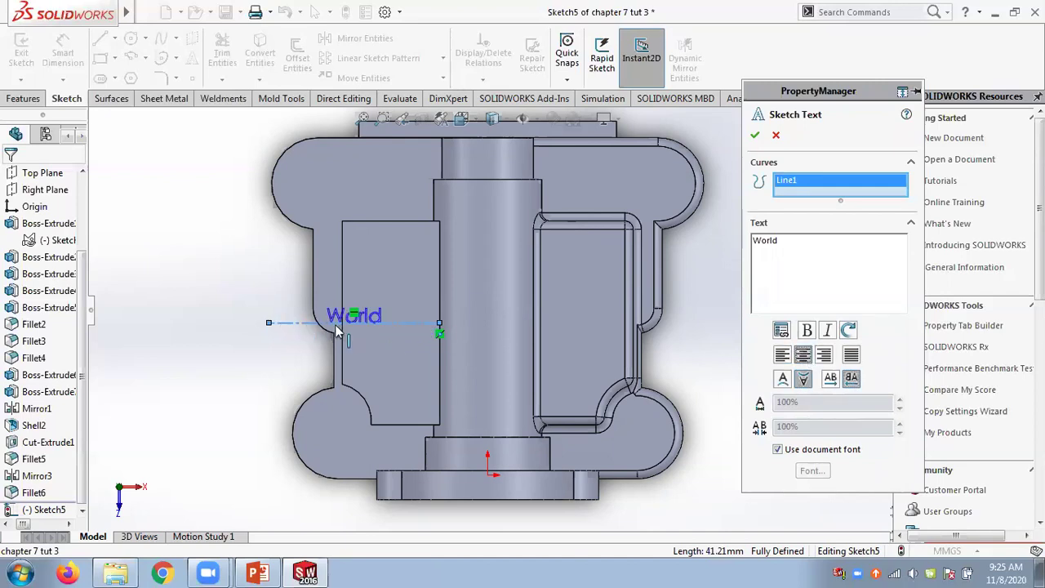
pyautogui.click(822, 355)
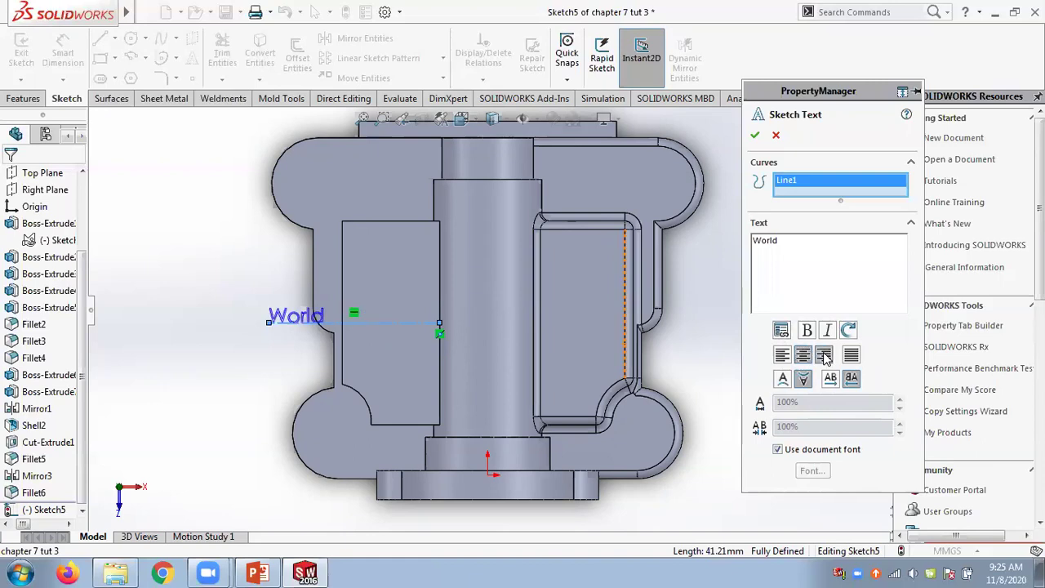
pyautogui.click(781, 355)
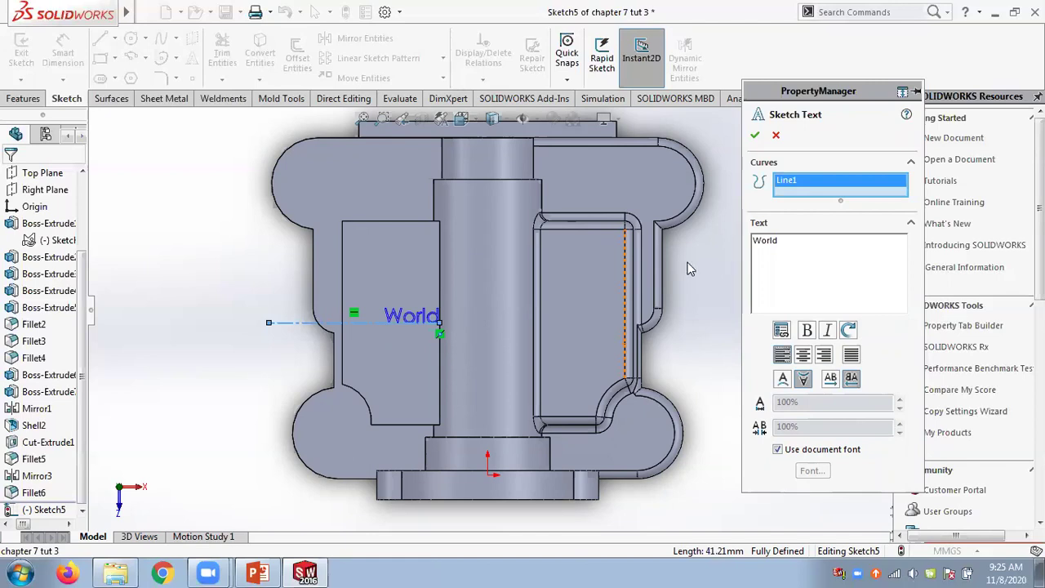
pyautogui.click(754, 135)
pyautogui.moveTo(569, 415)
pyautogui.mouseDown(button='middle')
pyautogui.moveTo(681, 263)
pyautogui.moveTo(489, 384)
pyautogui.mouseUp(button='middle')
pyautogui.scroll(-6, 486, 387)
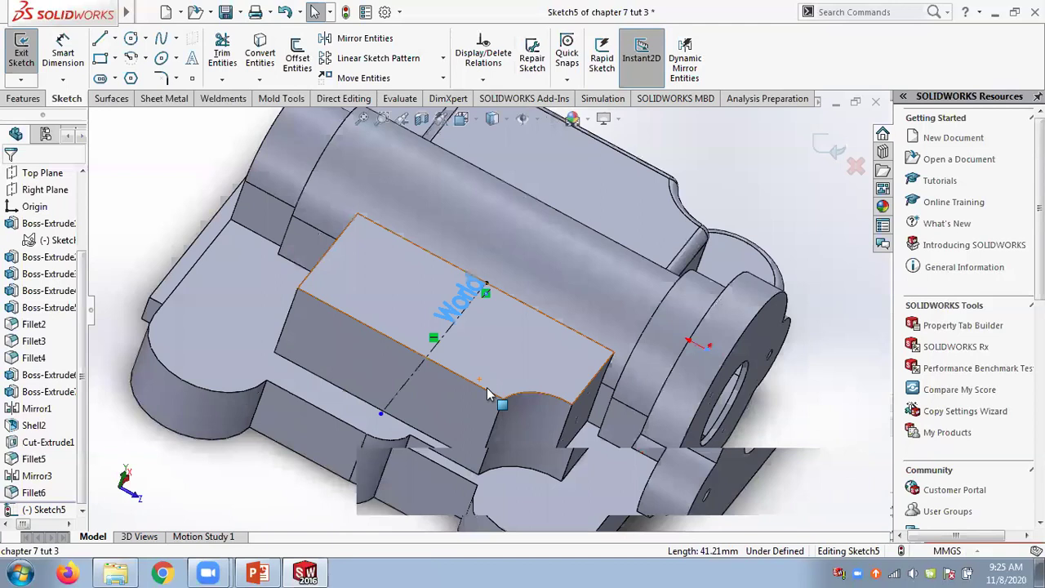
pyautogui.scroll(-2, 477, 248)
pyautogui.scroll(-2, 433, 270)
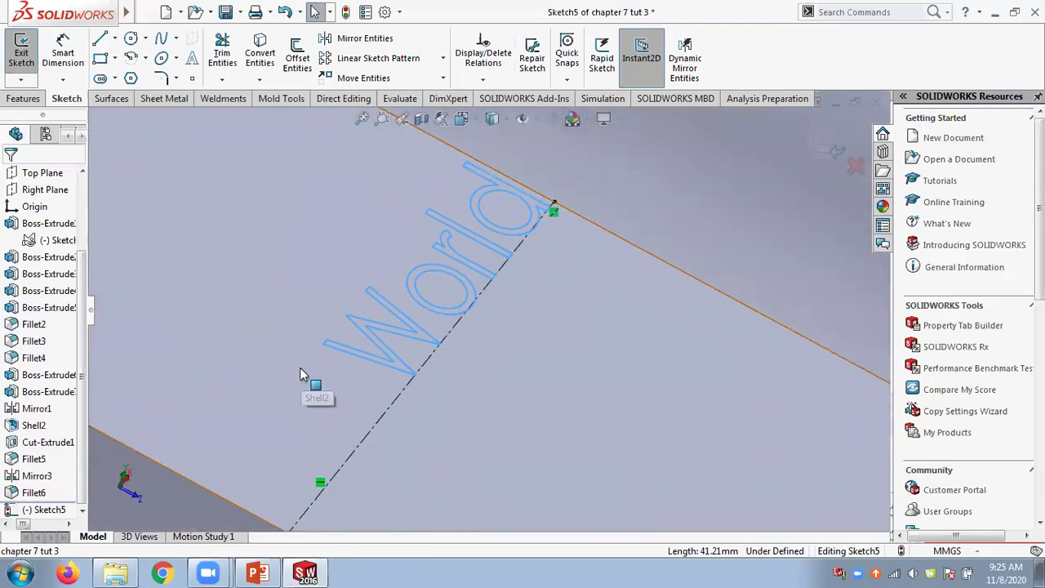
# - Extrude the World sketch text as a 2 mm blind boss on the block face
pyautogui.click(23, 98)
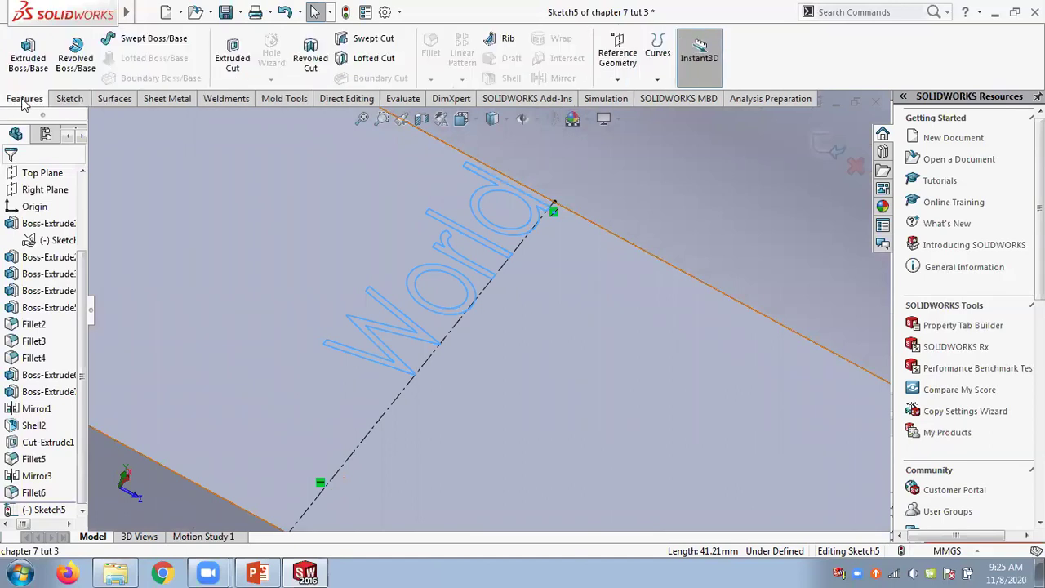
pyautogui.click(38, 70)
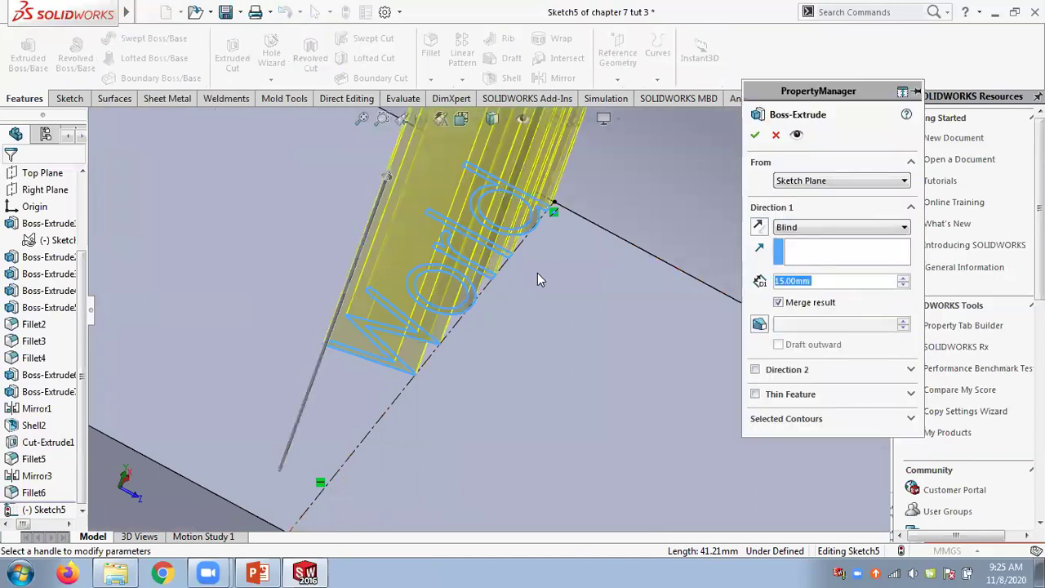
pyautogui.scroll(4, 393, 351)
pyautogui.scroll(3, 551, 303)
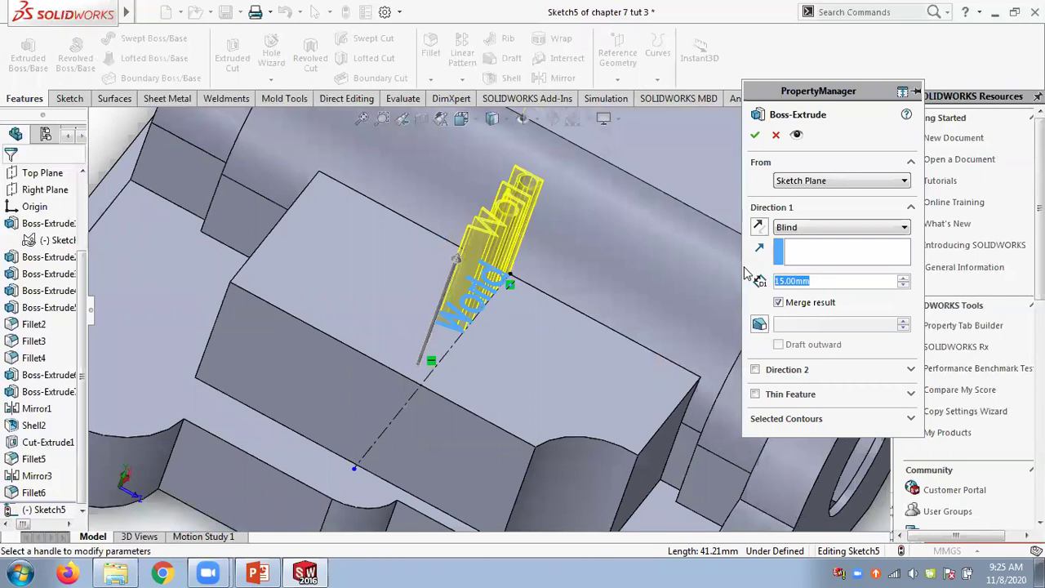
pyautogui.write('2')
pyautogui.press('Return')
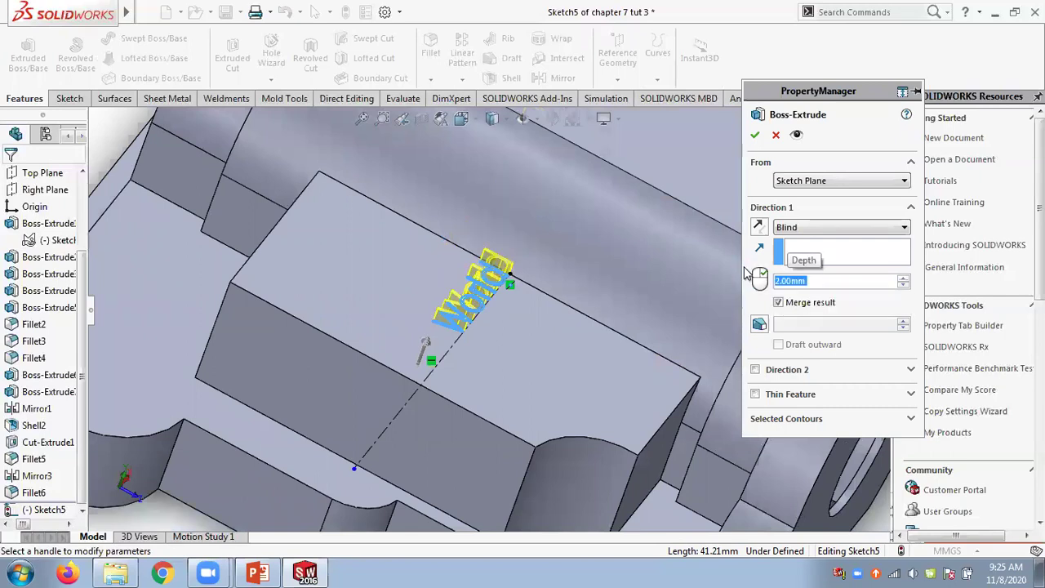
pyautogui.click(755, 134)
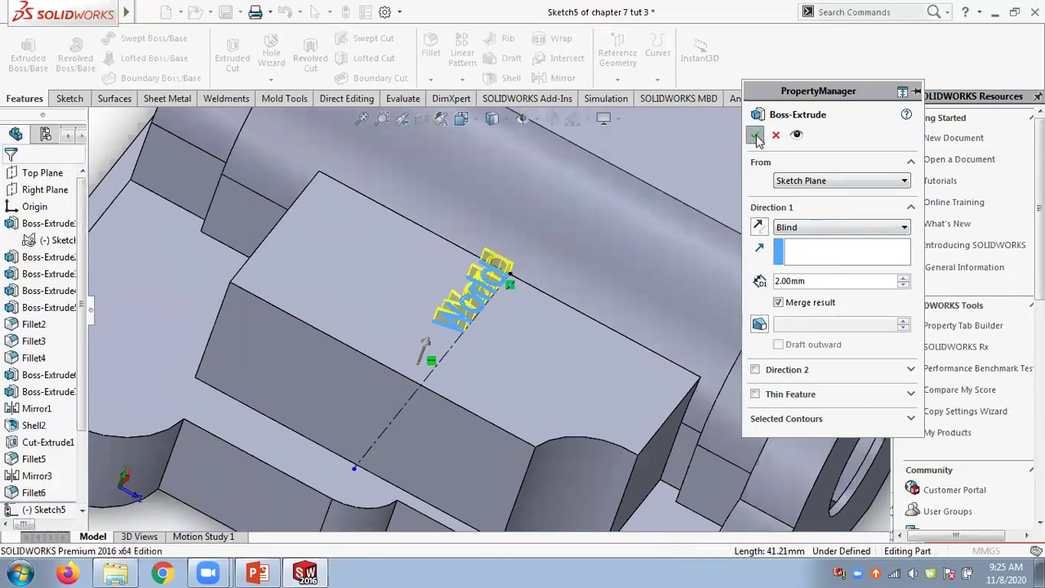
pyautogui.scroll(-2, 395, 245)
pyautogui.moveTo(395, 245); pyautogui.dragTo(685, 315, button='middle')
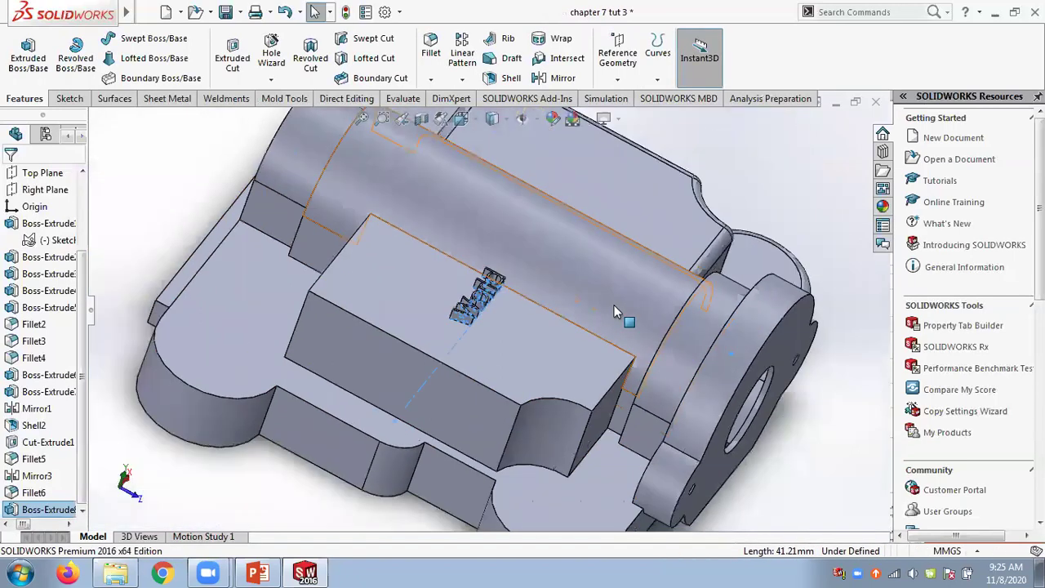
pyautogui.scroll(-2, 741, 217)
pyautogui.scroll(2, 721, 219)
pyautogui.scroll(3, 545, 280)
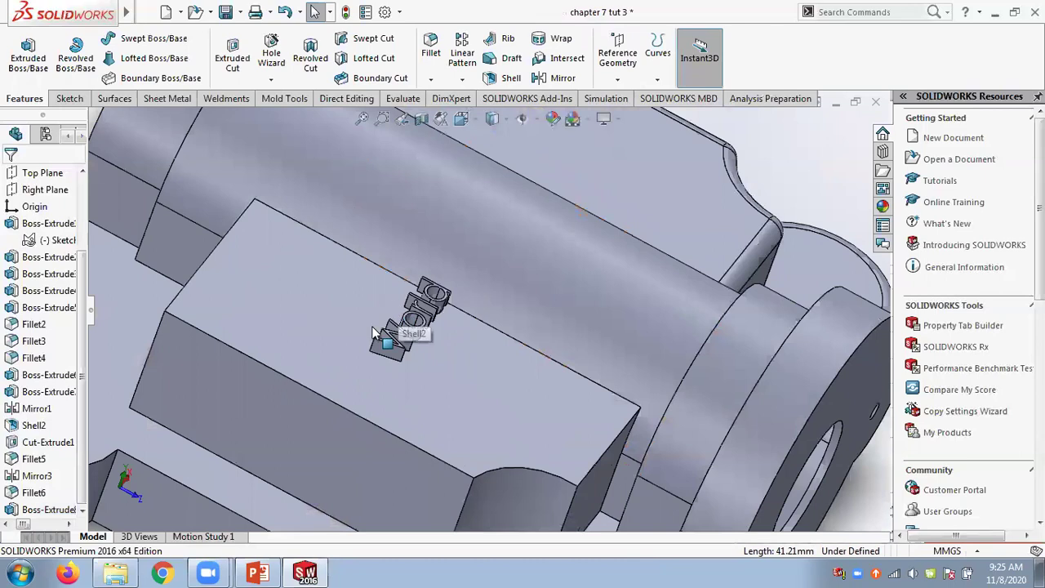
pyautogui.scroll(2, 384, 335)
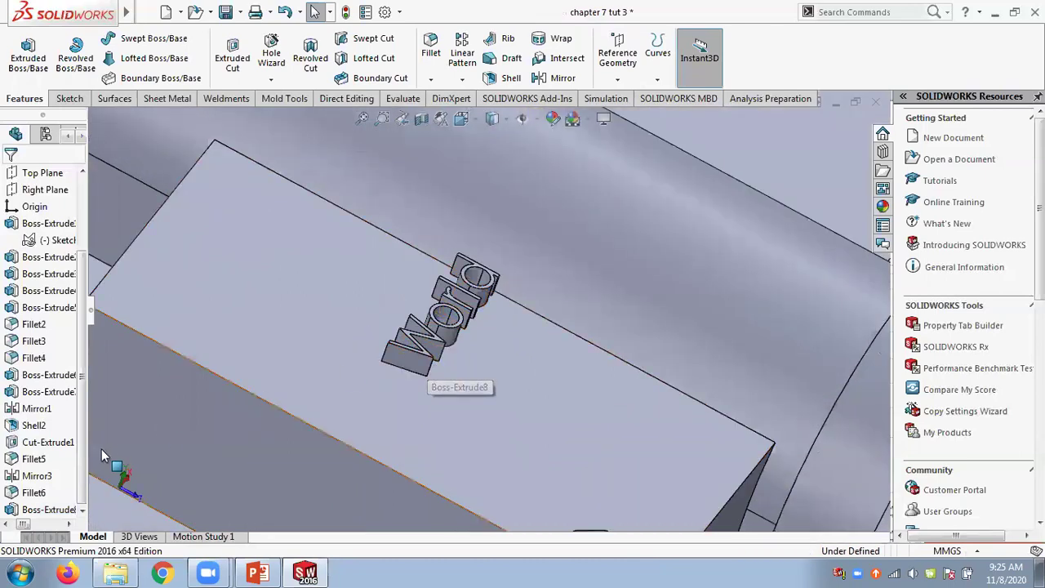
# - Edit Boss-Extrude8 and change the World lettering depth to 1 mm
pyautogui.rightClick(50, 507)
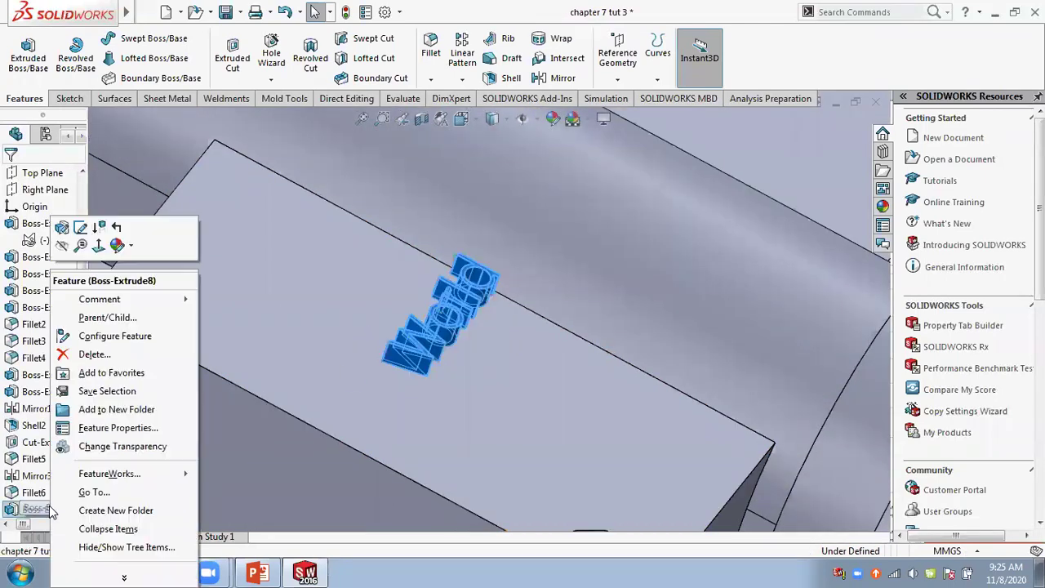
pyautogui.click(80, 227)
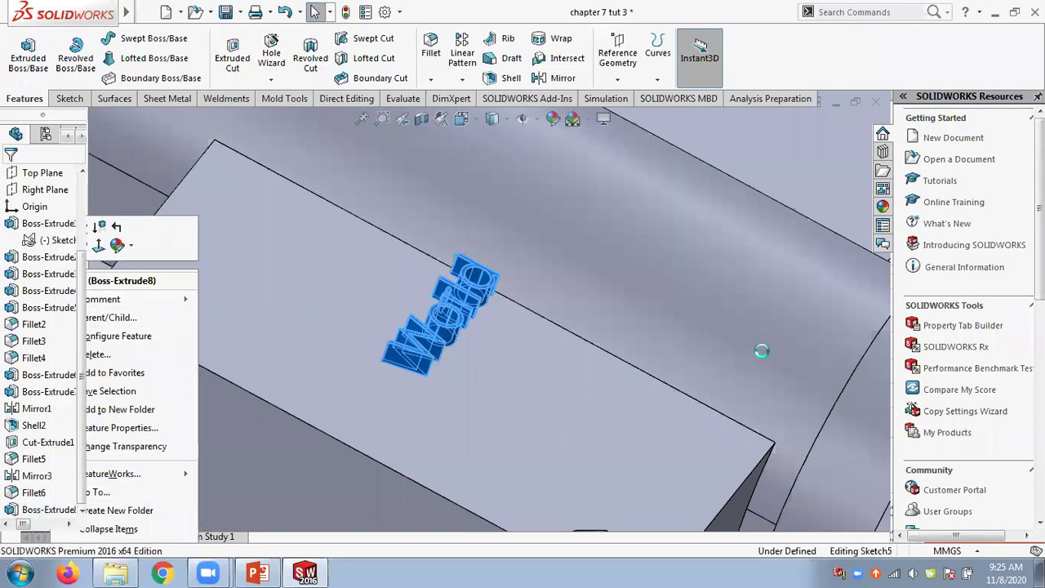
pyautogui.write('1')
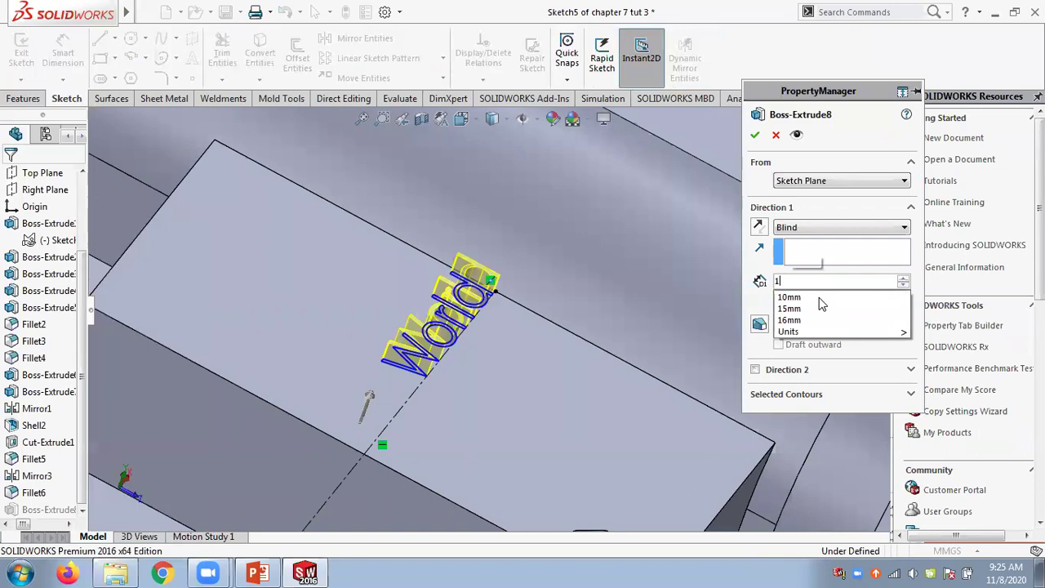
pyautogui.press('Return')
pyautogui.click(755, 135)
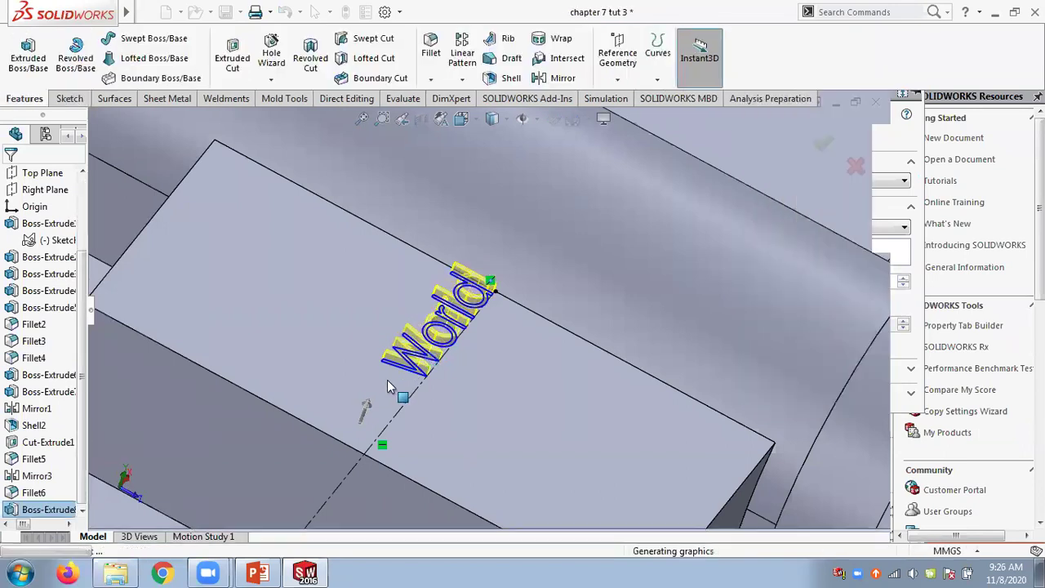
pyautogui.scroll(2, 429, 400)
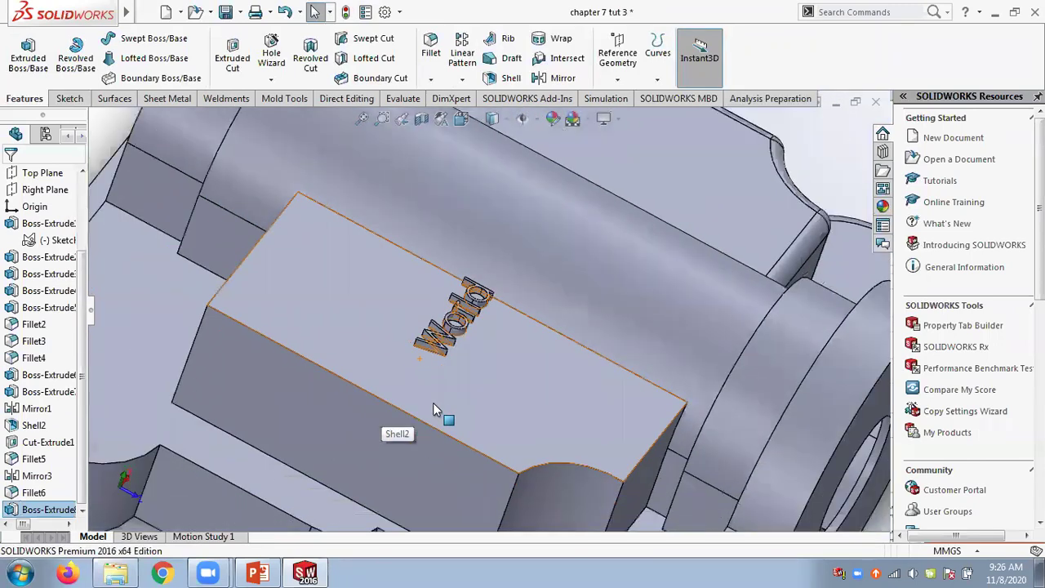
pyautogui.scroll(2, 432, 403)
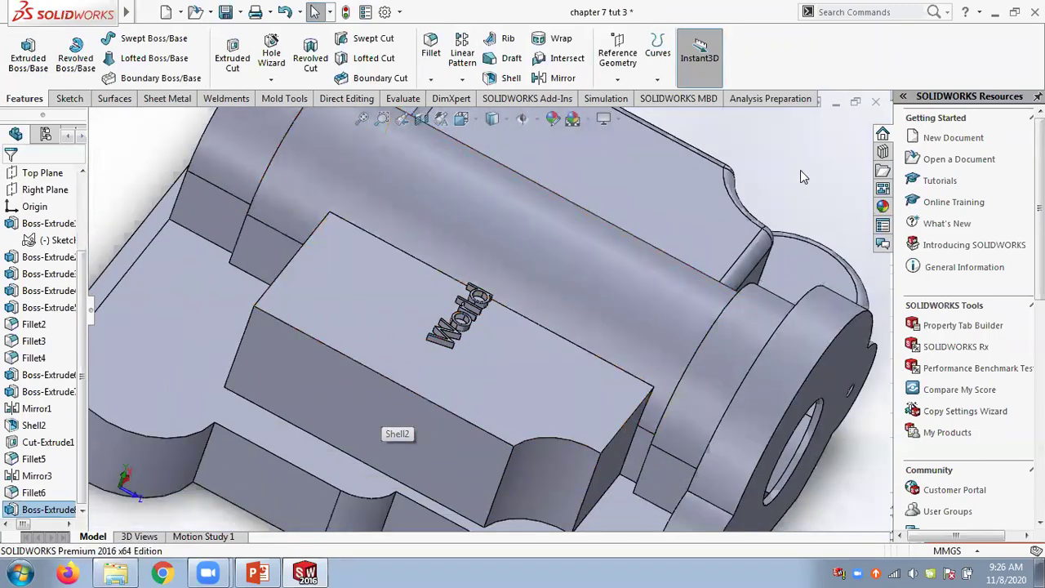
pyautogui.moveTo(790, 204); pyautogui.dragTo(753, 199, button='middle')
pyautogui.scroll(-4, 446, 359)
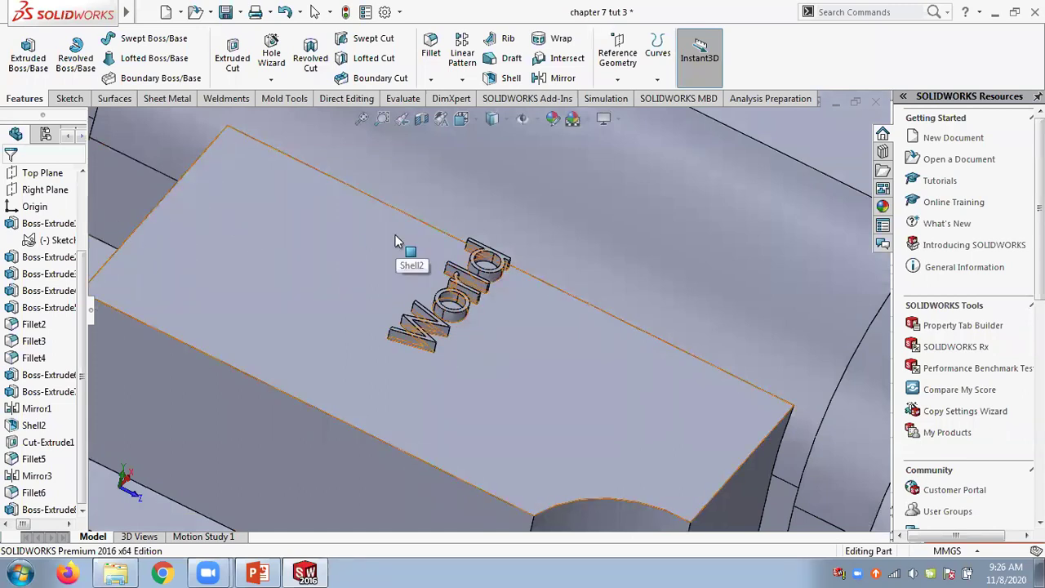
pyautogui.scroll(4, 395, 234)
pyautogui.scroll(2, 666, 213)
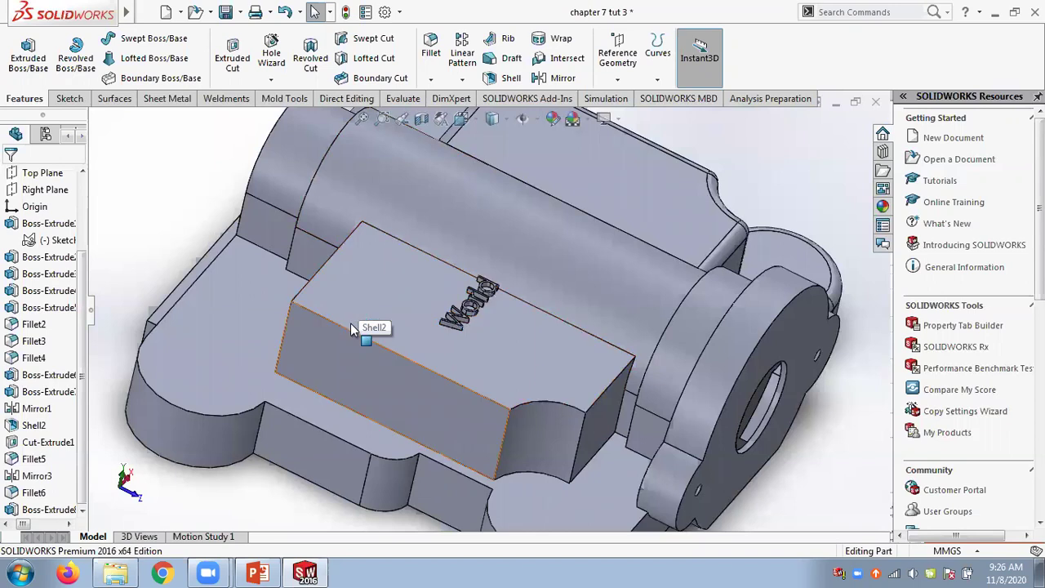
pyautogui.scroll(1, 81, 241)
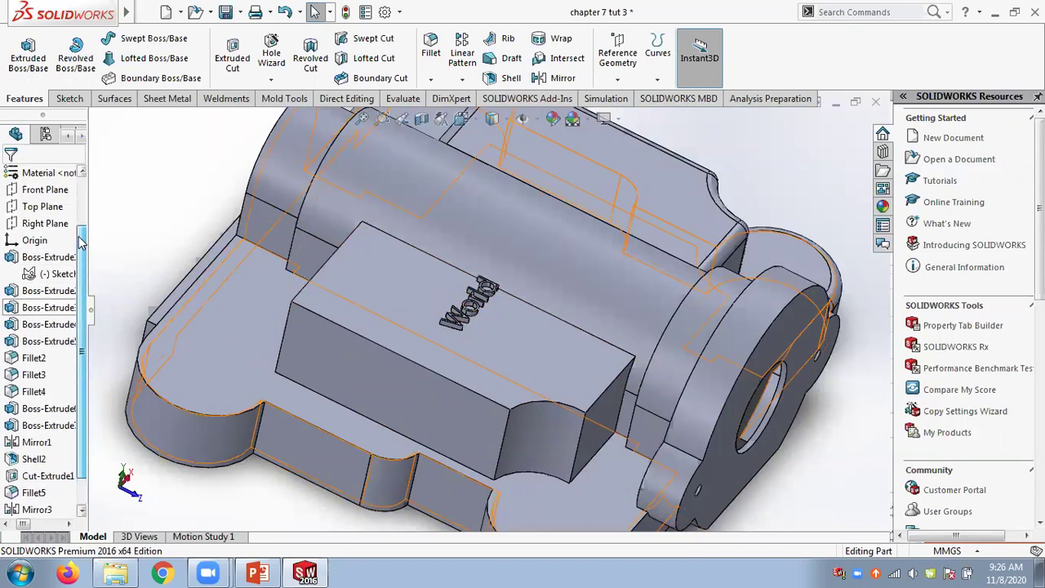
pyautogui.scroll(3, 82, 241)
# - Assign 1060 Alloy as the part material, then reopen the Material options
pyautogui.rightClick(41, 239)
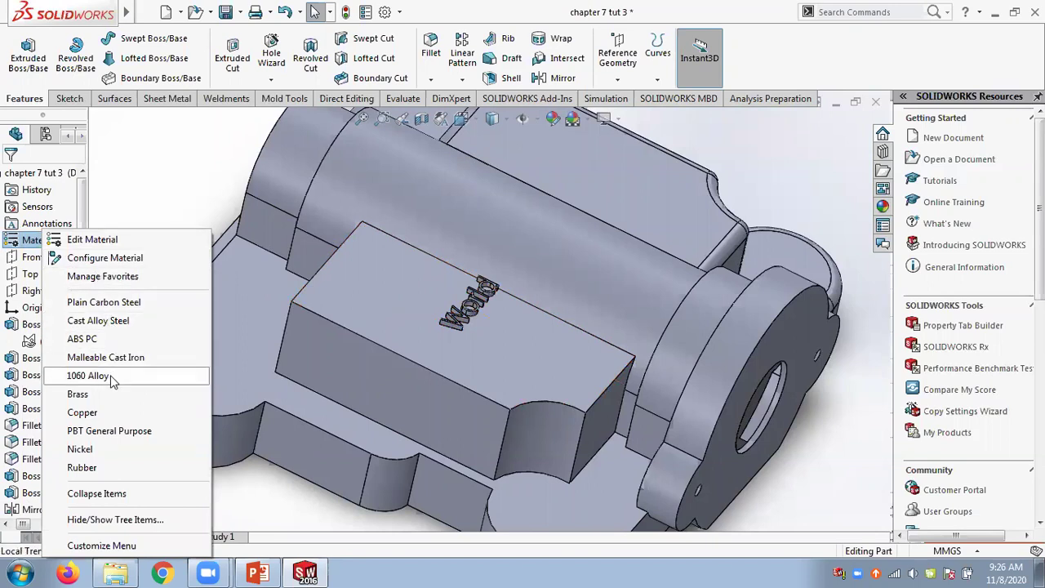
pyautogui.click(90, 376)
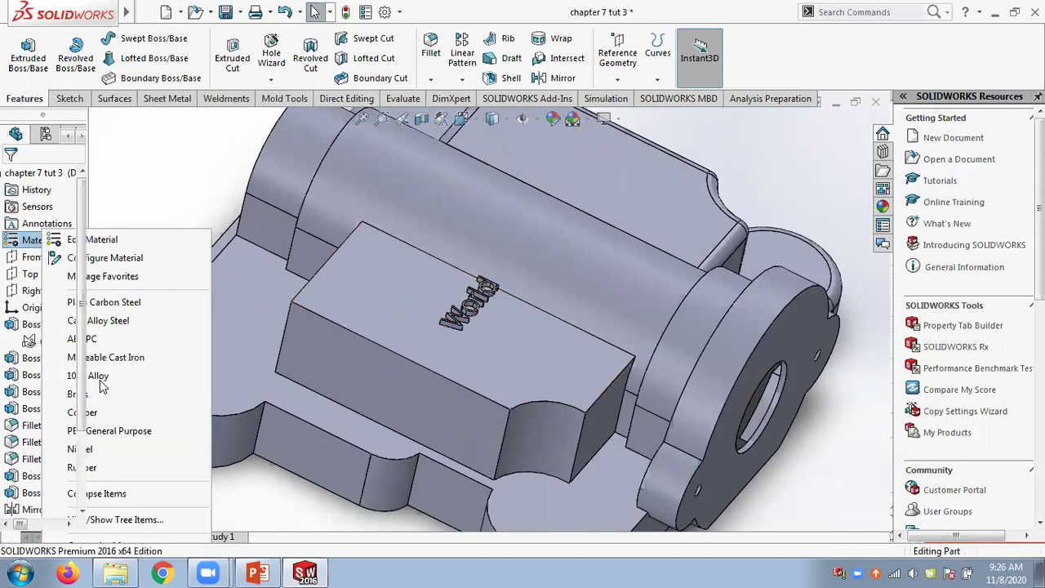
pyautogui.click(100, 379)
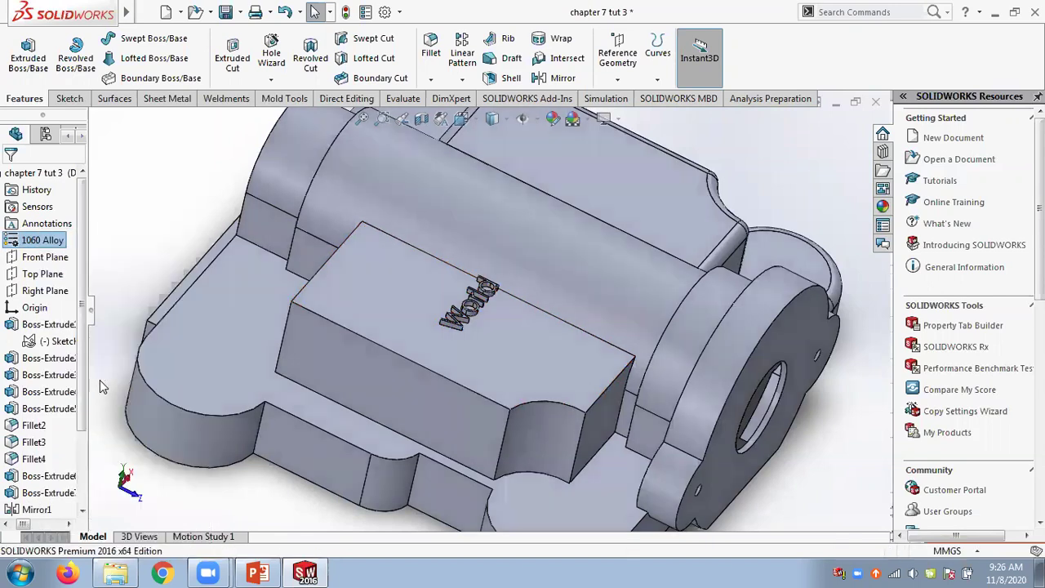
pyautogui.rightClick(39, 240)
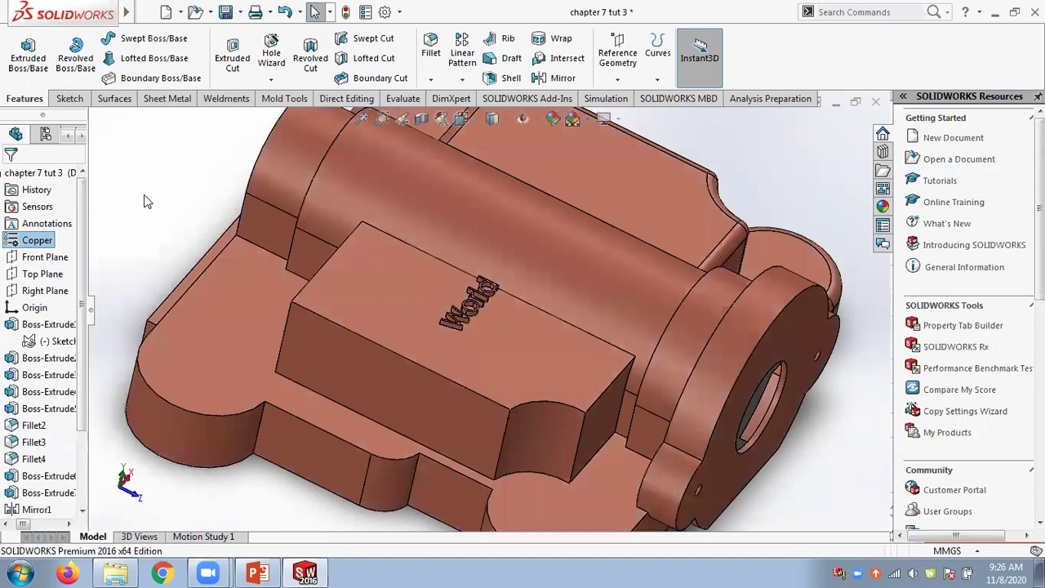
# - Zoom in on the raised World block and select its top face
pyautogui.scroll(-4, 518, 359)
pyautogui.scroll(-2, 517, 362)
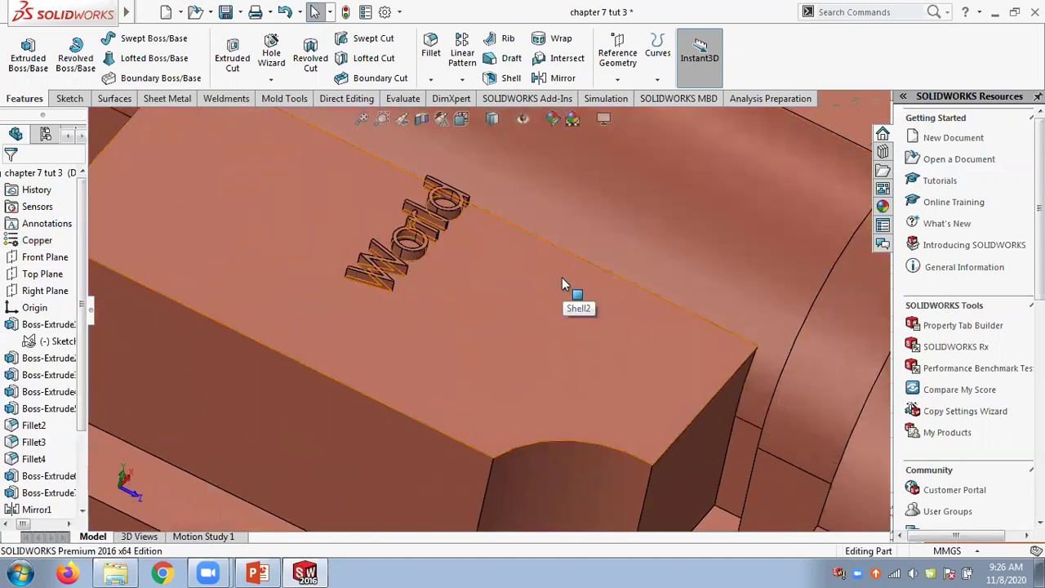
pyautogui.press('f')
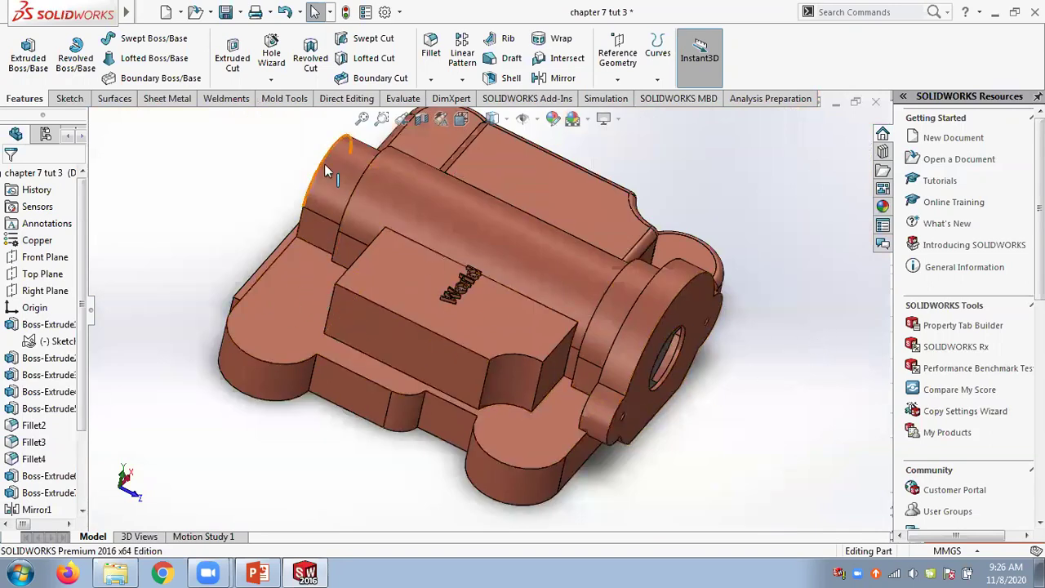
pyautogui.scroll(-2, 379, 351)
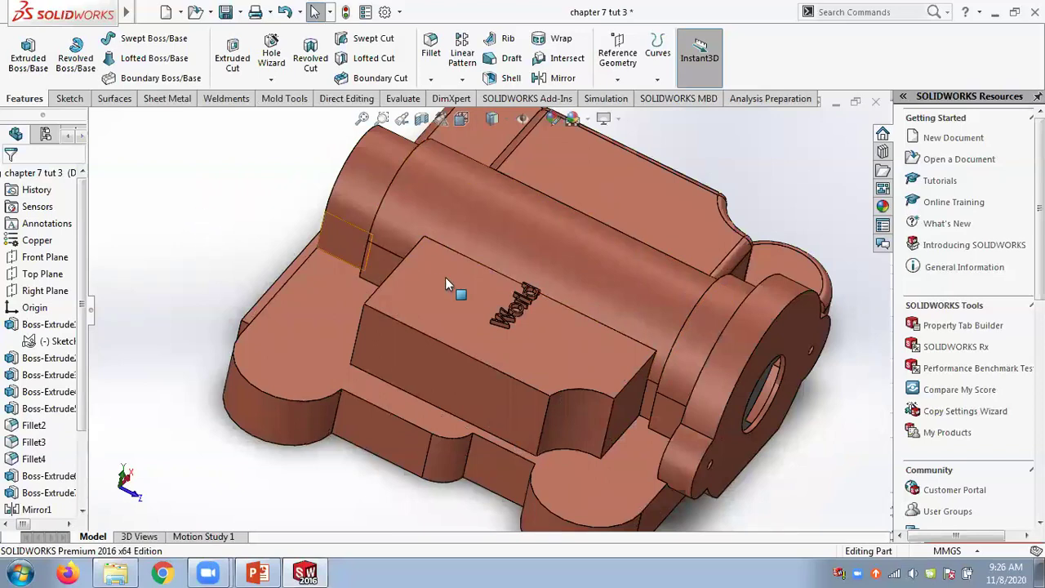
pyautogui.scroll(-5, 521, 318)
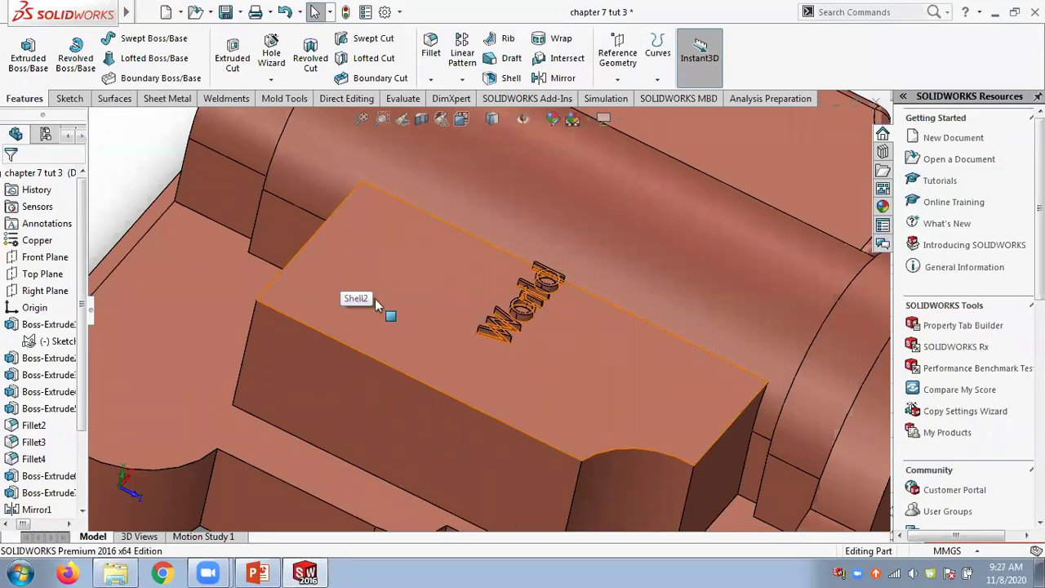
pyautogui.click(336, 277)
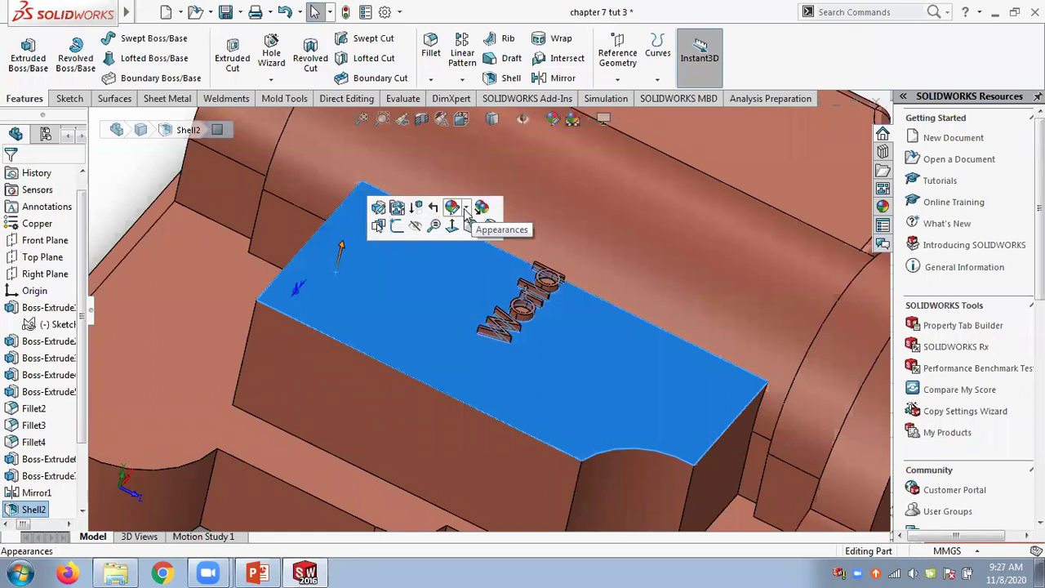
pyautogui.click(464, 208)
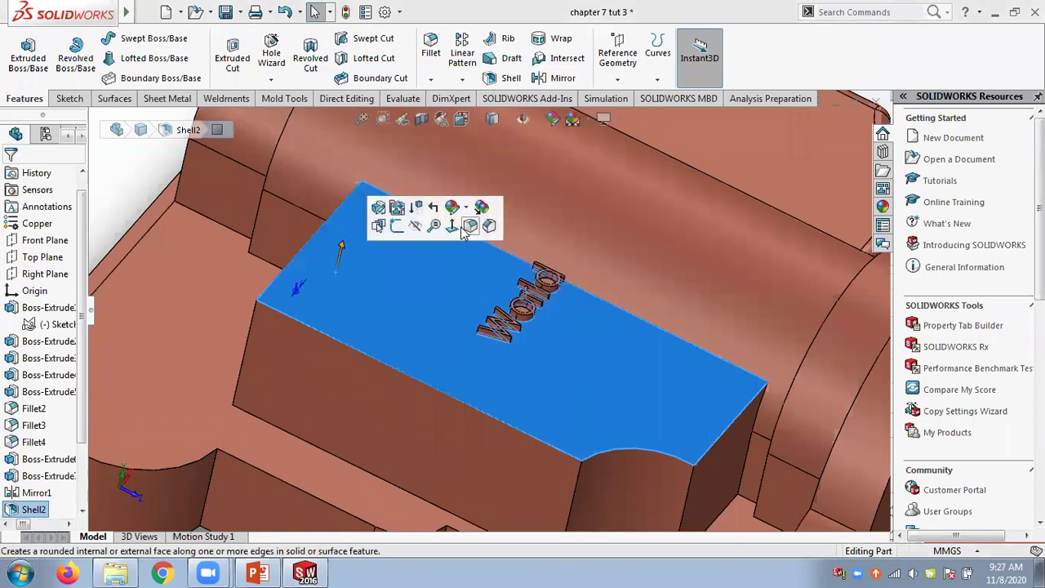
pyautogui.click(467, 209)
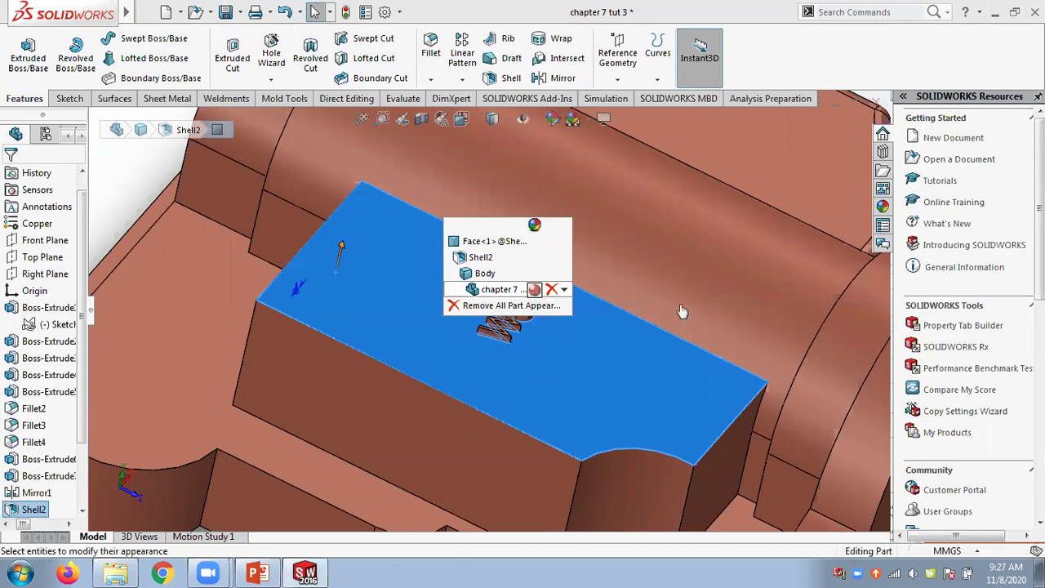
pyautogui.press('Escape')
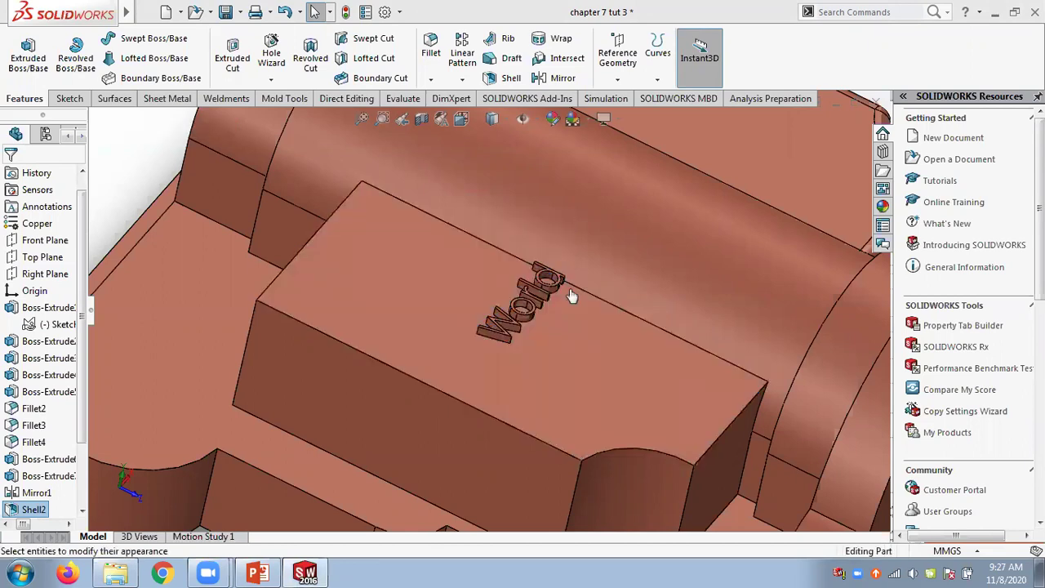
pyautogui.click(637, 159)
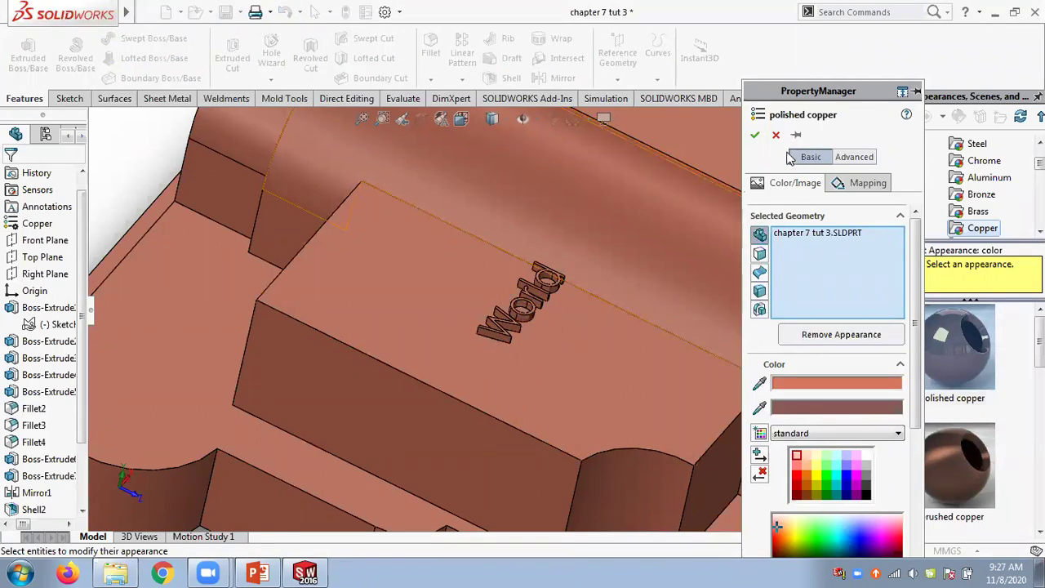
pyautogui.press('Return')
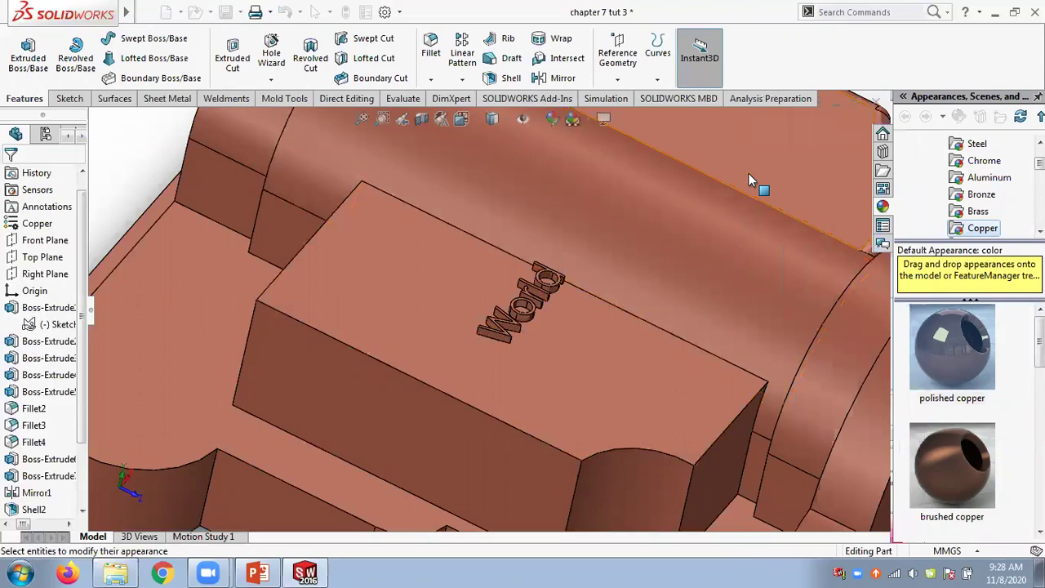
# - Pick the raised block's top face and change its polished copper appearance colour to yellow
pyautogui.click(380, 298)
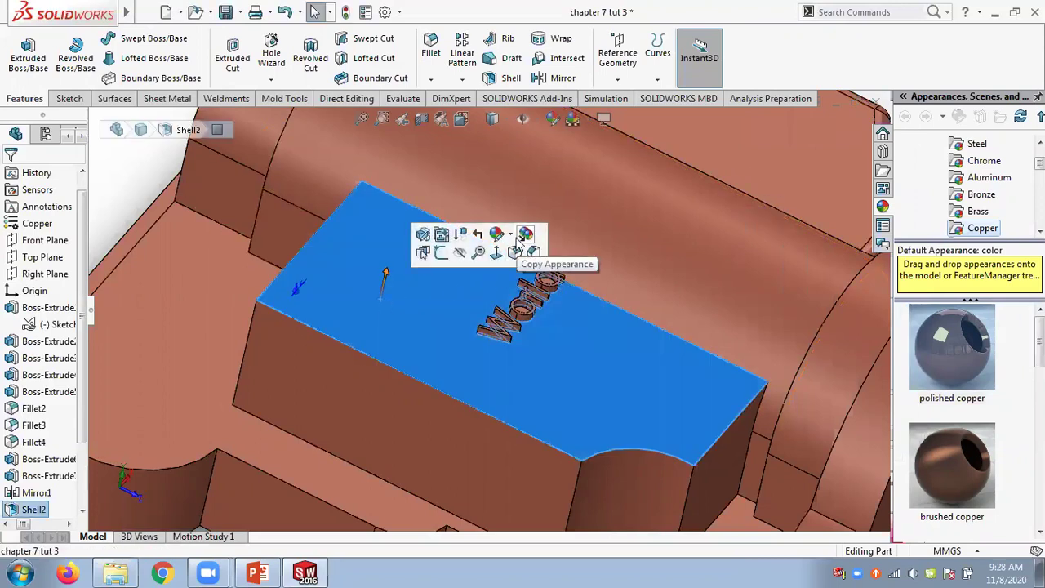
pyautogui.click(512, 236)
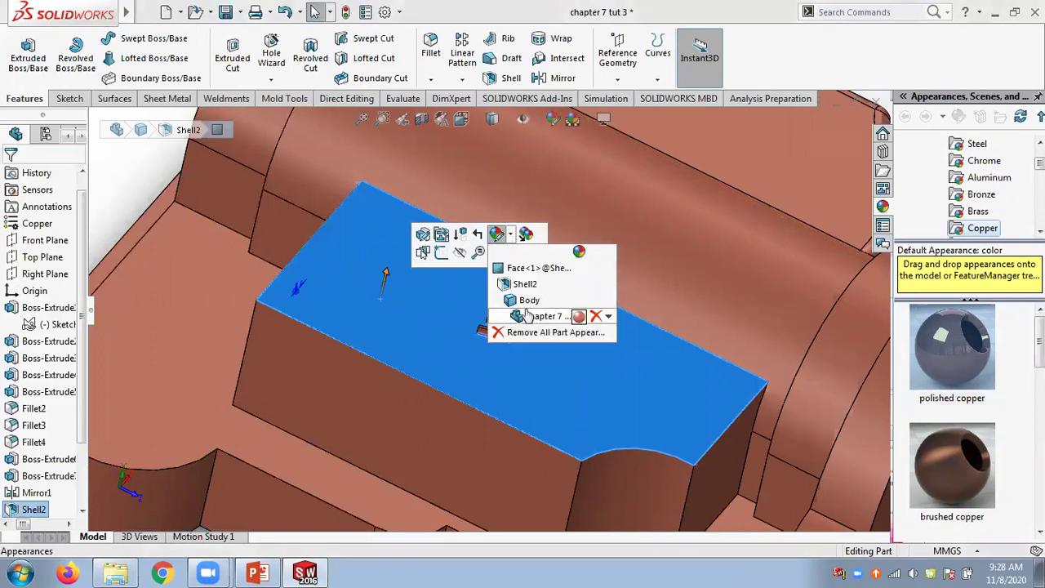
pyautogui.click(578, 316)
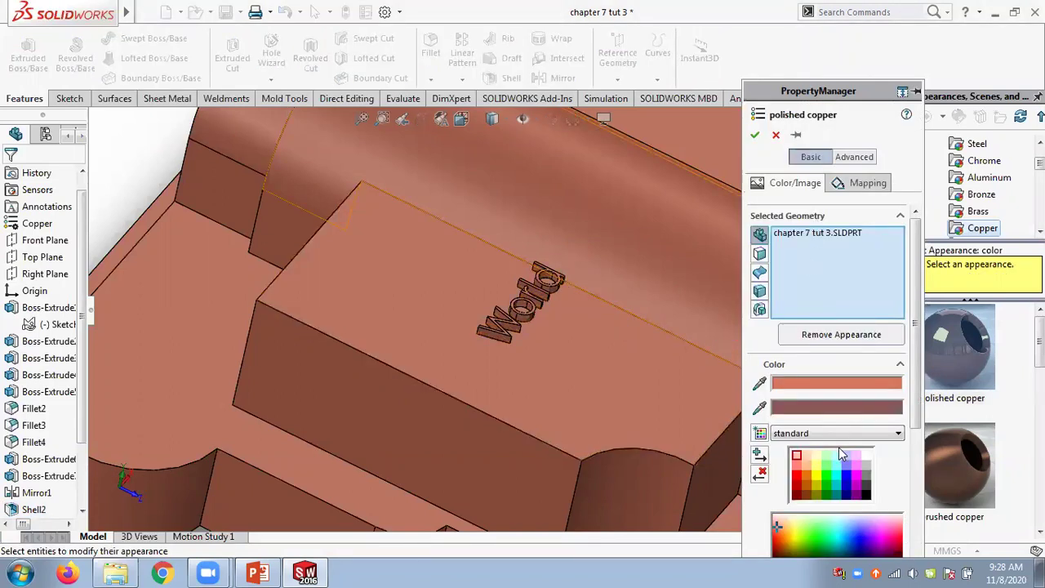
pyautogui.click(793, 537)
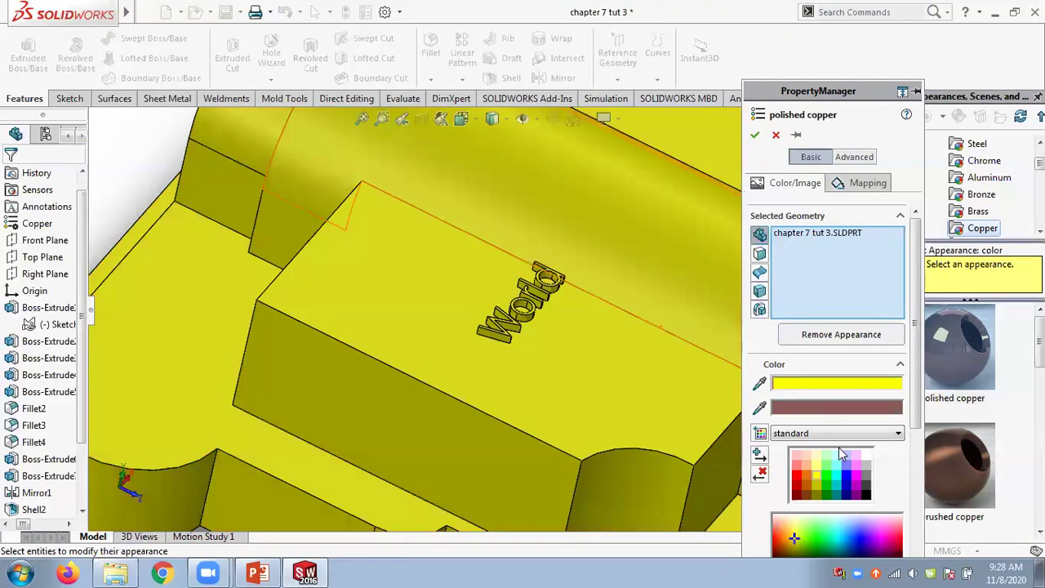
pyautogui.click(846, 474)
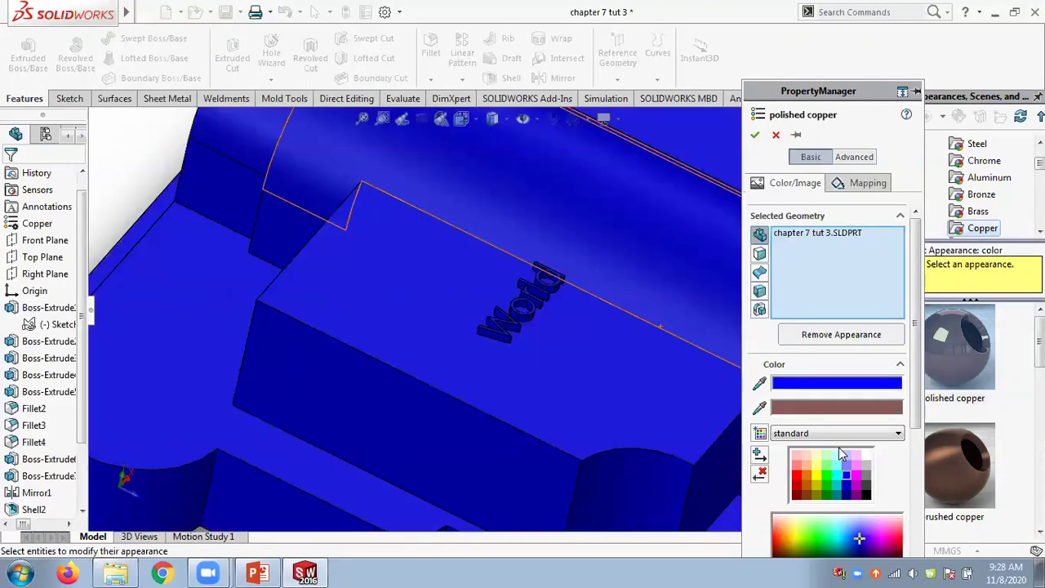
pyautogui.hotkey('ctrl', 'z')
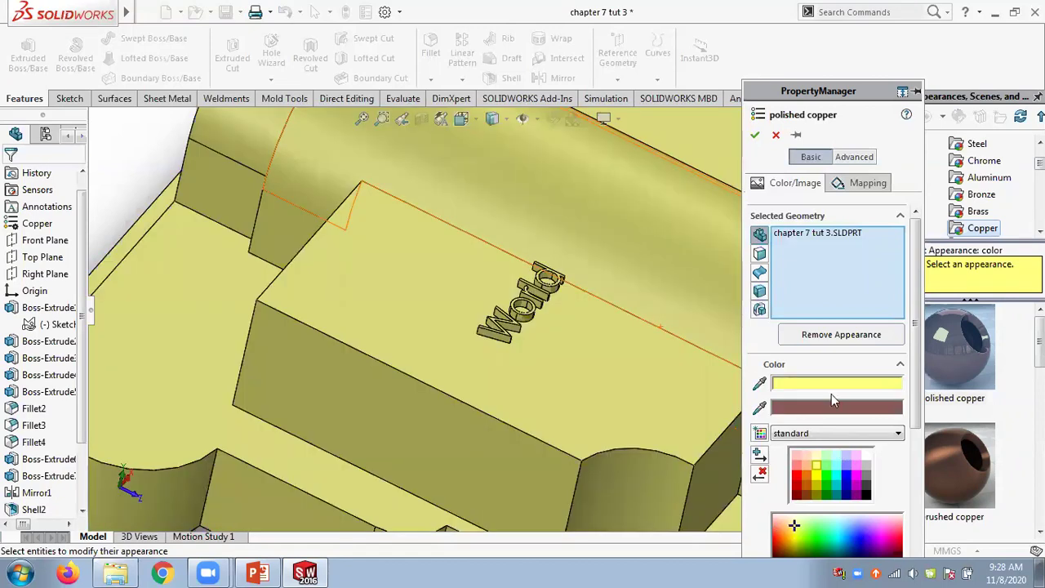
# - Limit the yellow appearance to the block's top face only instead of the whole part
pyautogui.click(804, 235)
pyautogui.rightClick(801, 238)
pyautogui.click(825, 244)
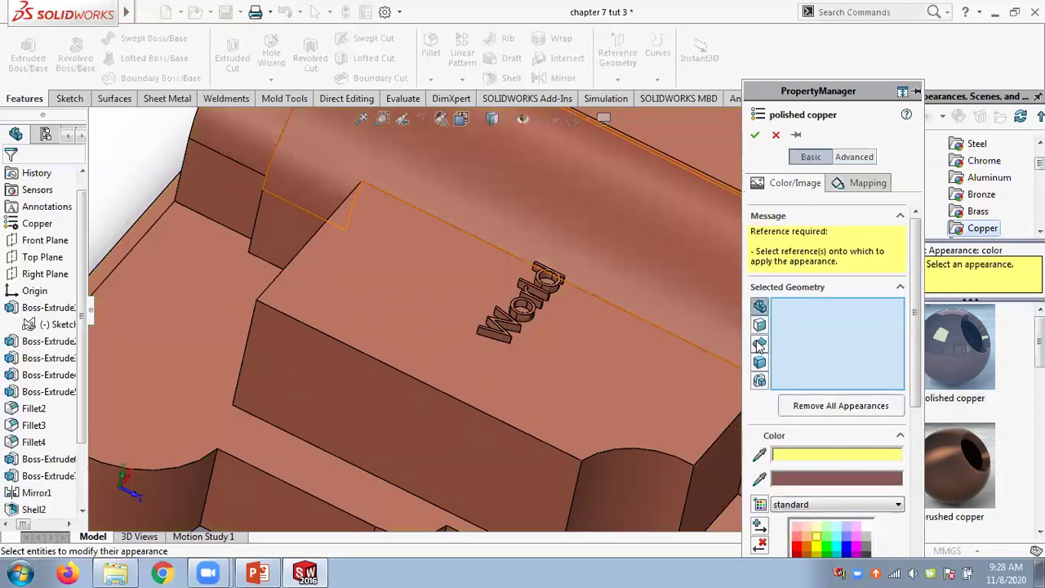
pyautogui.click(759, 343)
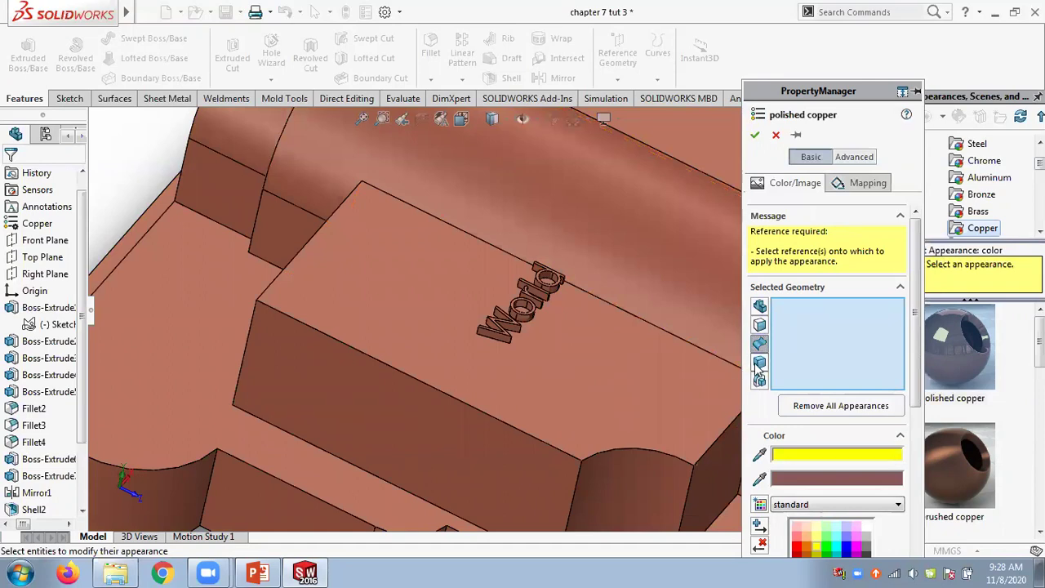
pyautogui.click(617, 346)
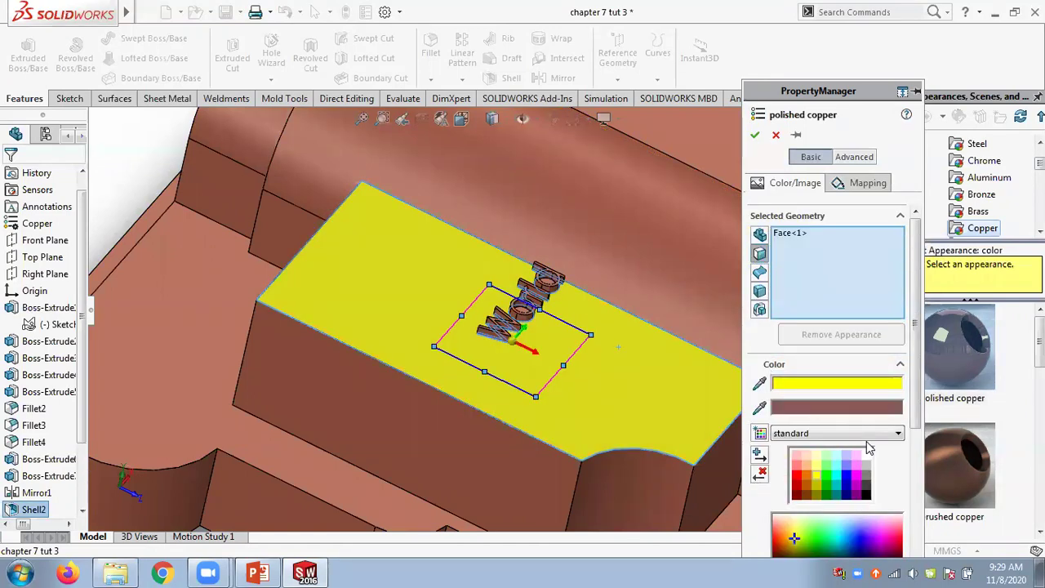
pyautogui.click(760, 256)
pyautogui.click(754, 134)
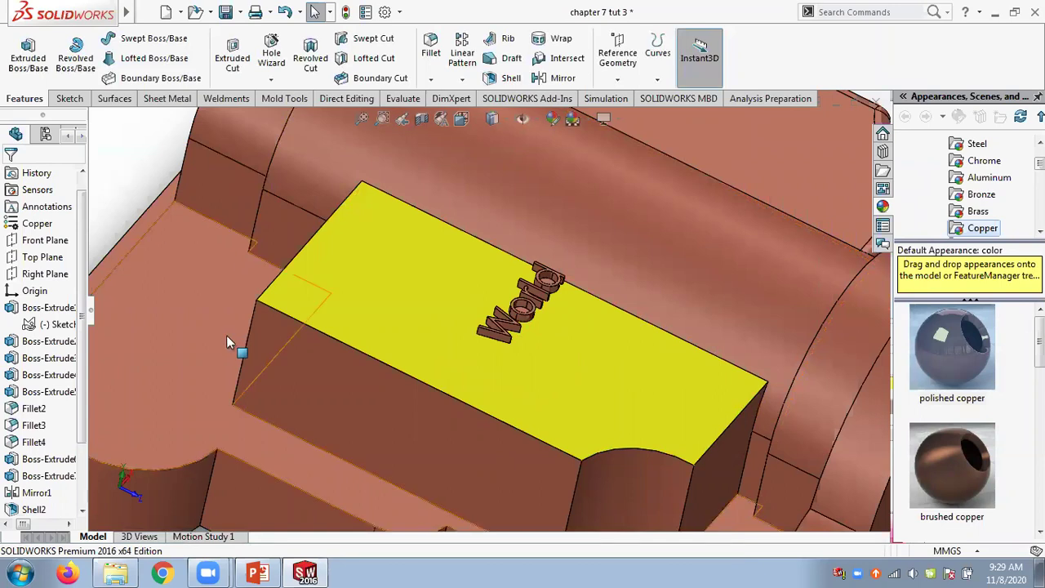
# - Select the W of the World text and edit its polished copper appearance
pyautogui.moveTo(766, 299); pyautogui.dragTo(310, 298)
pyautogui.moveTo(477, 351); pyautogui.dragTo(542, 253)
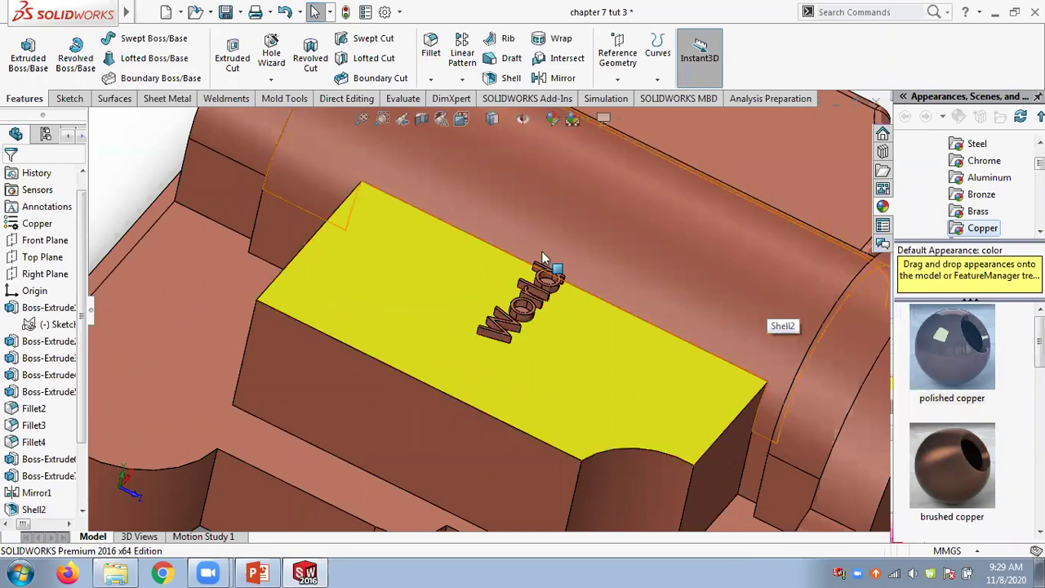
pyautogui.moveTo(541, 252); pyautogui.dragTo(489, 323)
pyautogui.scroll(-5, 519, 327)
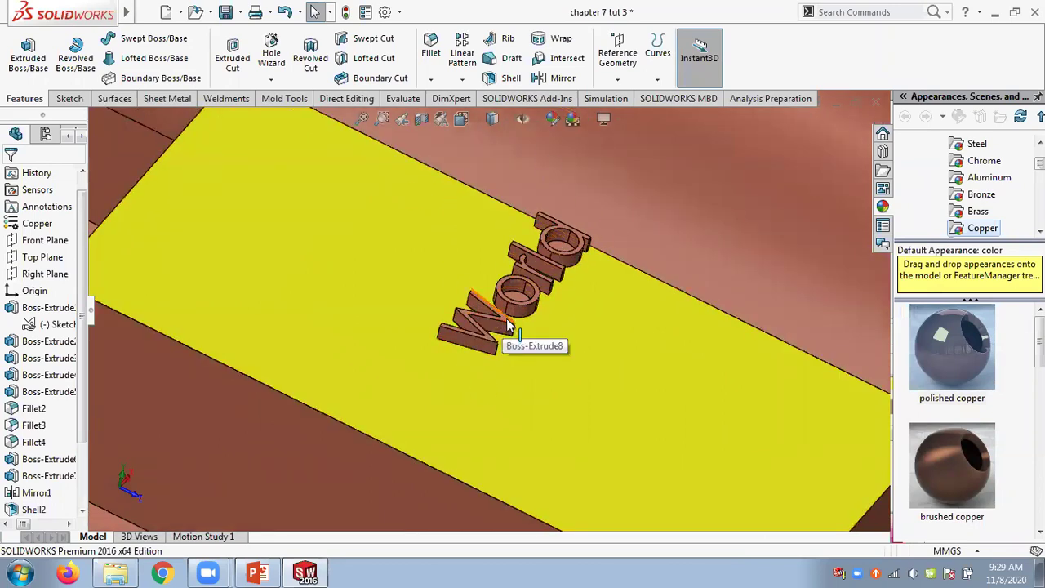
pyautogui.scroll(-2, 510, 329)
pyautogui.click(504, 321)
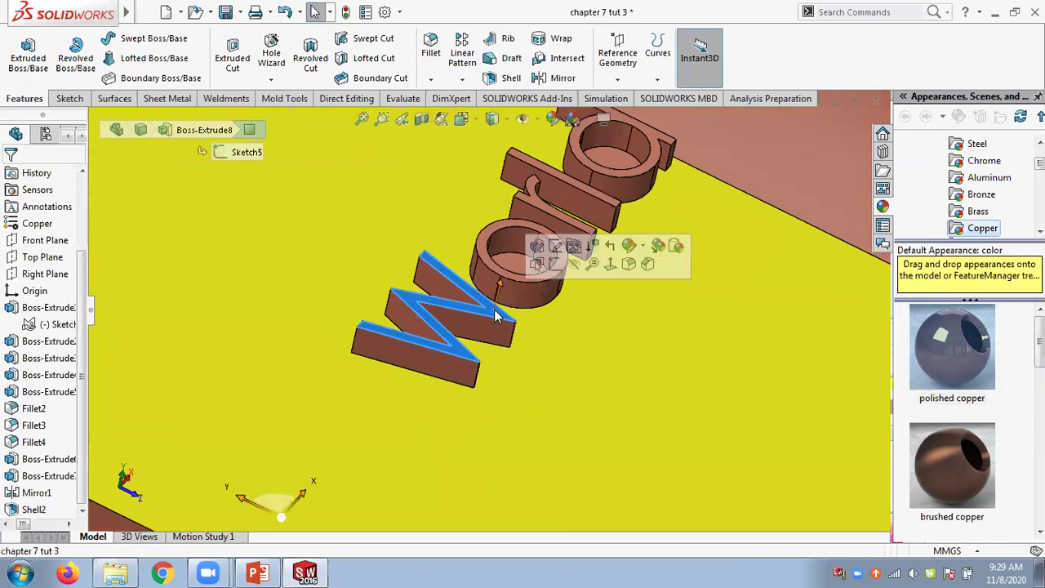
pyautogui.click(629, 245)
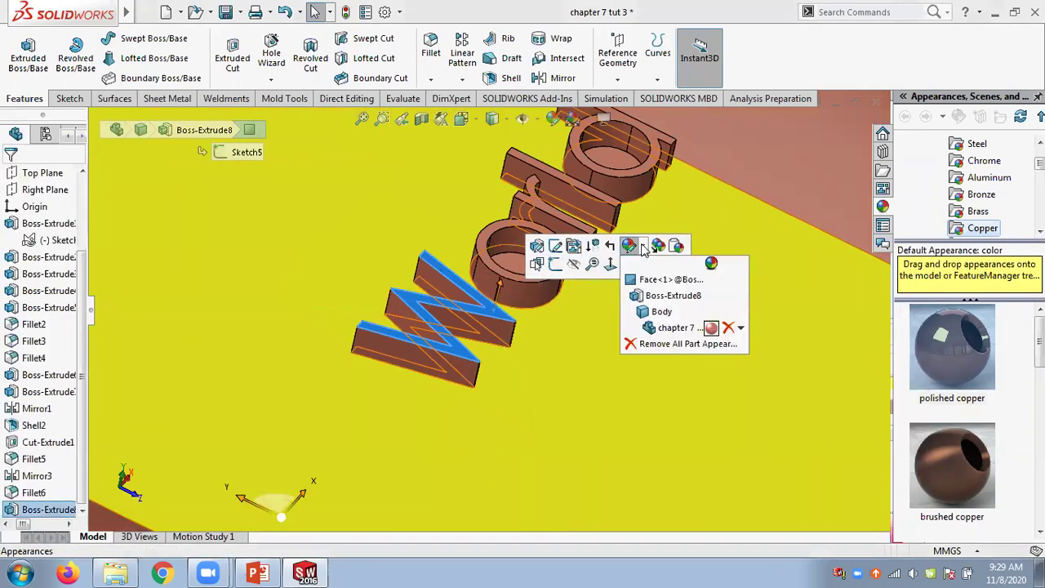
pyautogui.click(710, 326)
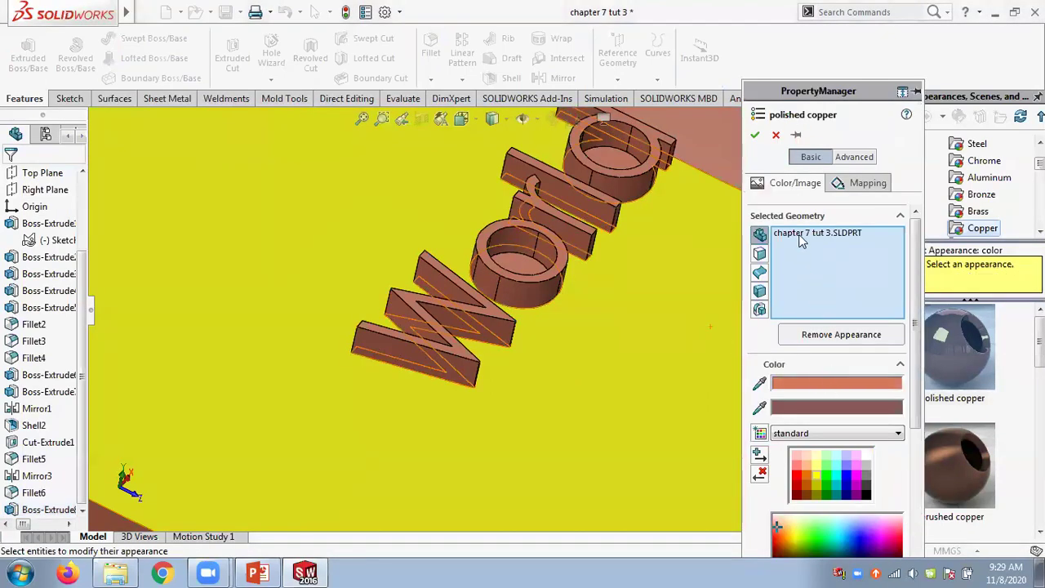
# - Drop the whole-part target, choose blue, and apply it to the W's top face
pyautogui.rightClick(801, 237)
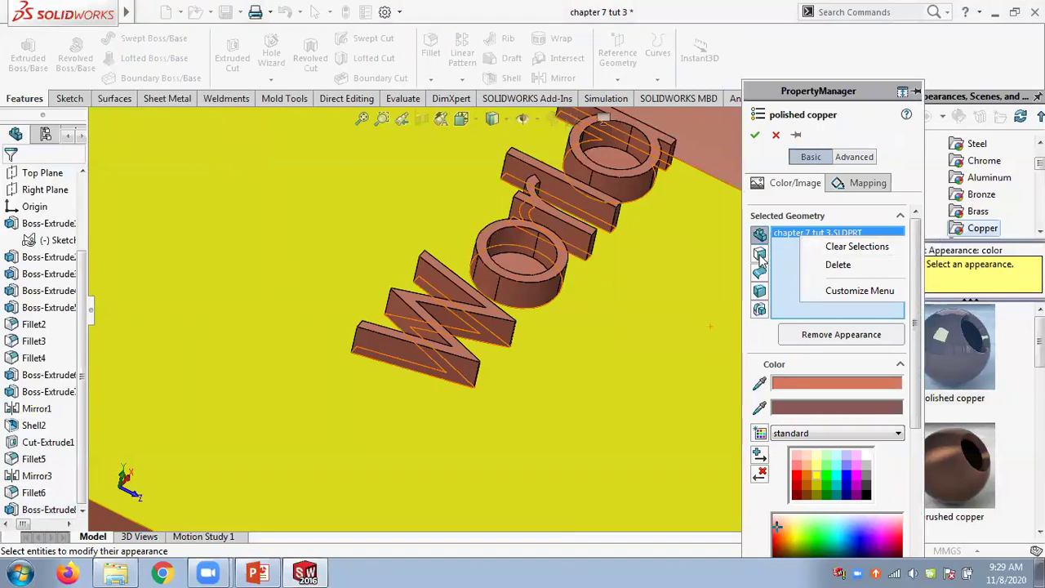
pyautogui.click(856, 246)
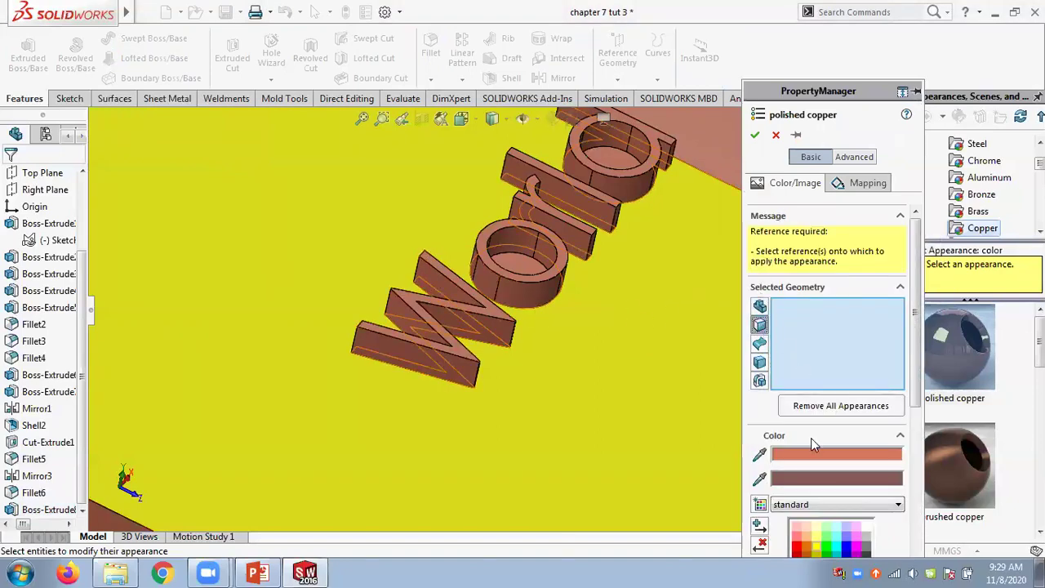
pyautogui.click(847, 546)
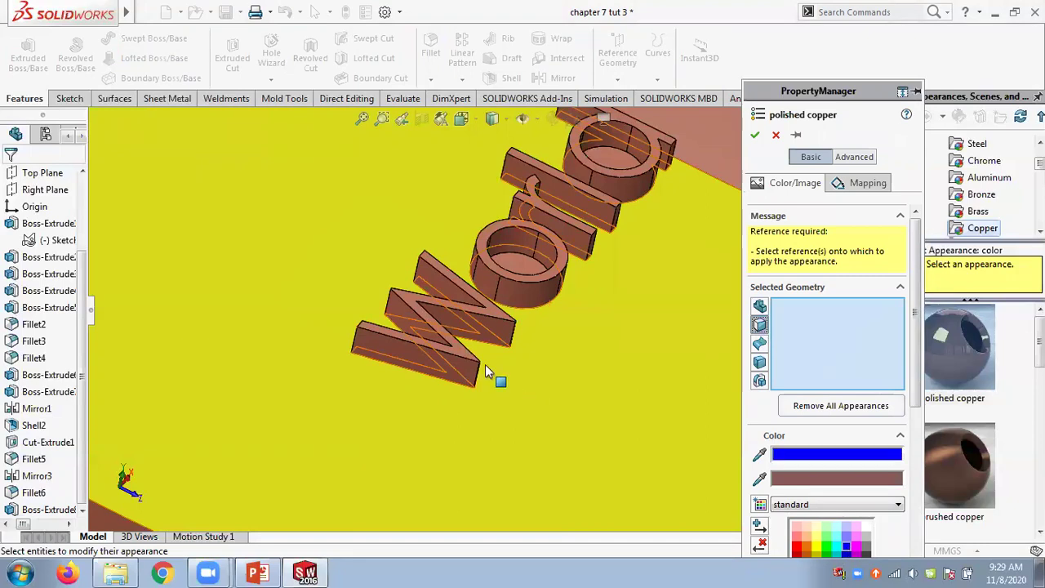
pyautogui.click(493, 309)
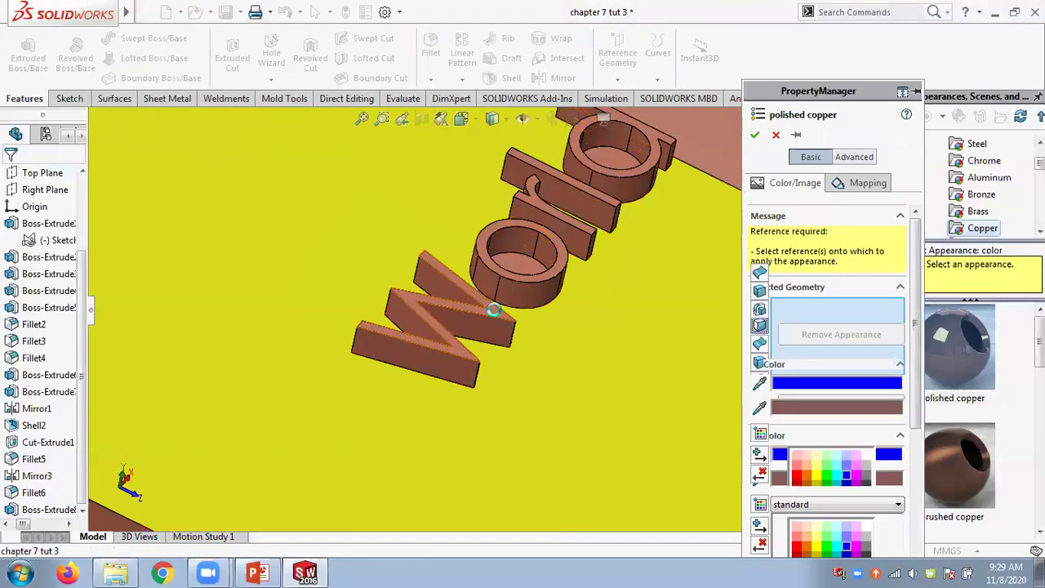
pyautogui.click(754, 135)
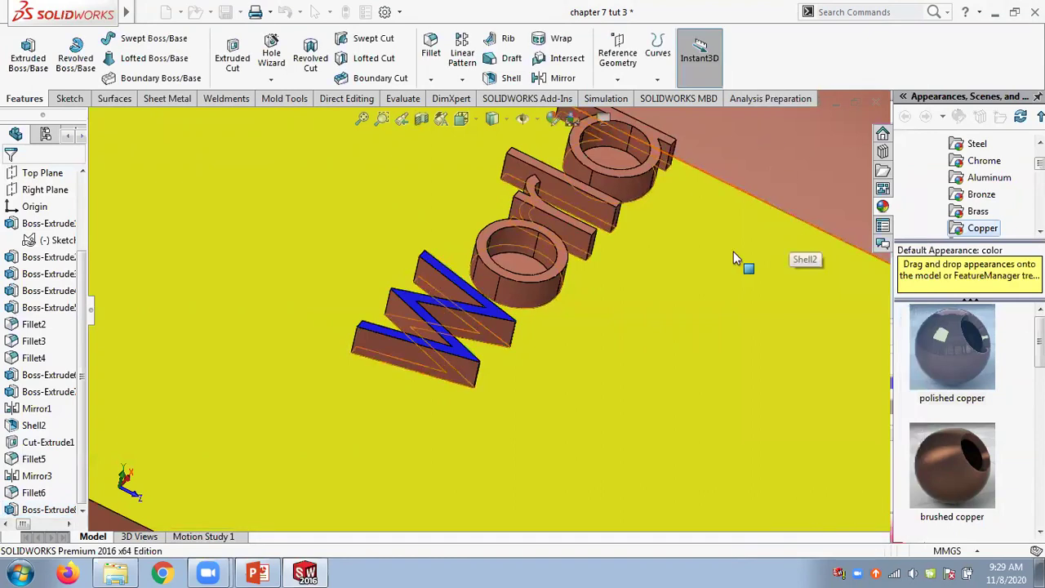
pyautogui.scroll(6, 701, 303)
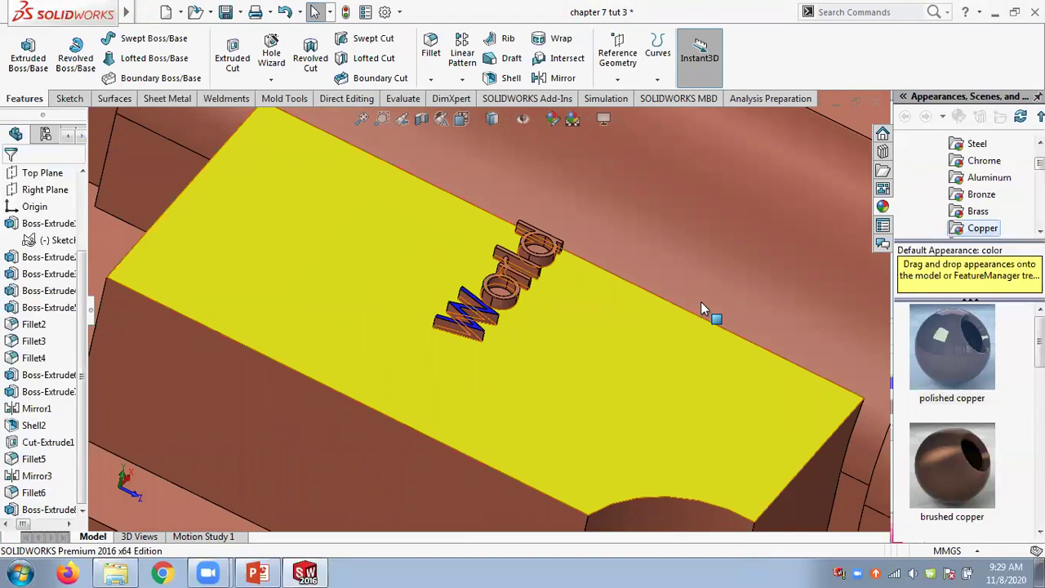
pyautogui.press('f')
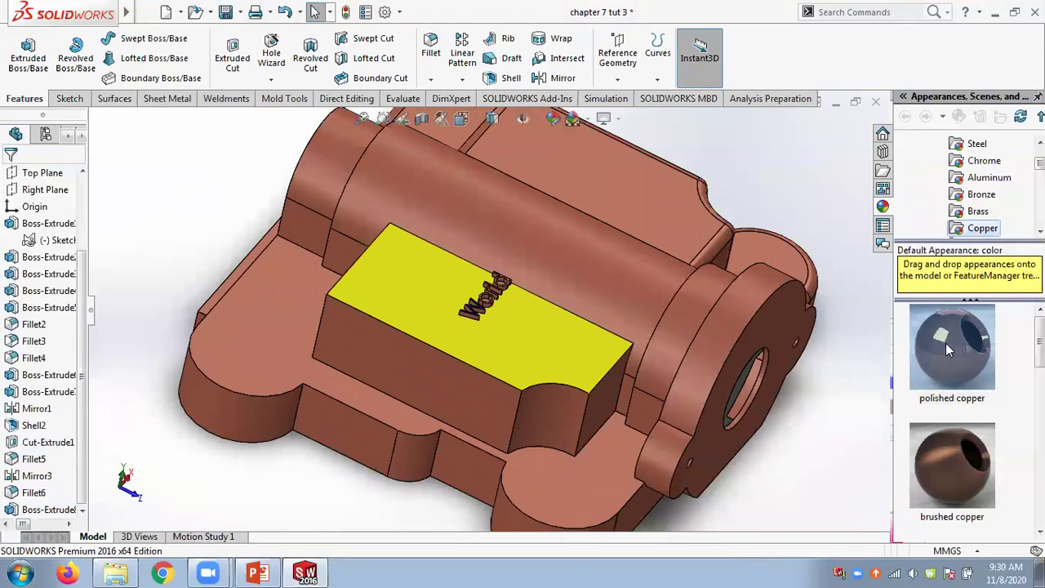
pyautogui.scroll(-1, 951, 346)
pyautogui.scroll(-4, 951, 419)
pyautogui.scroll(5, 951, 419)
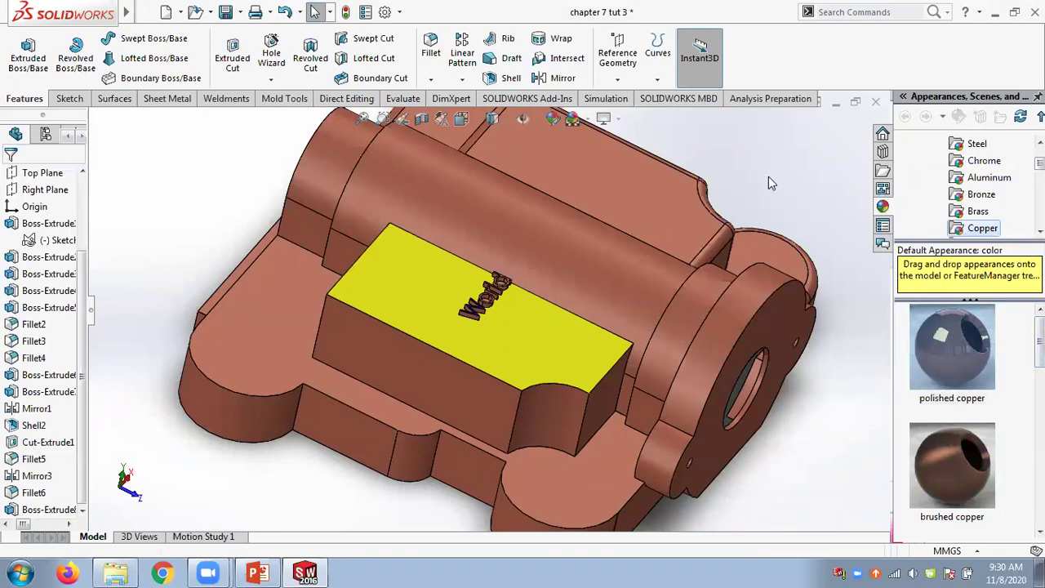
pyautogui.press('f')
pyautogui.scroll(-5, 572, 286)
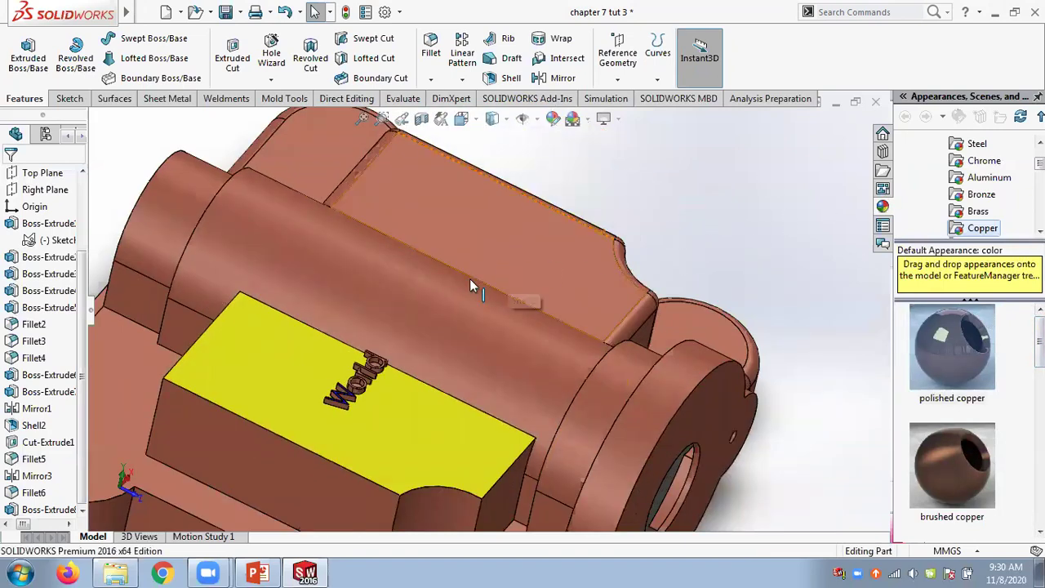
# - Recolour only the long top cylindrical face orange by editing its polished copper appearance
pyautogui.click(448, 301)
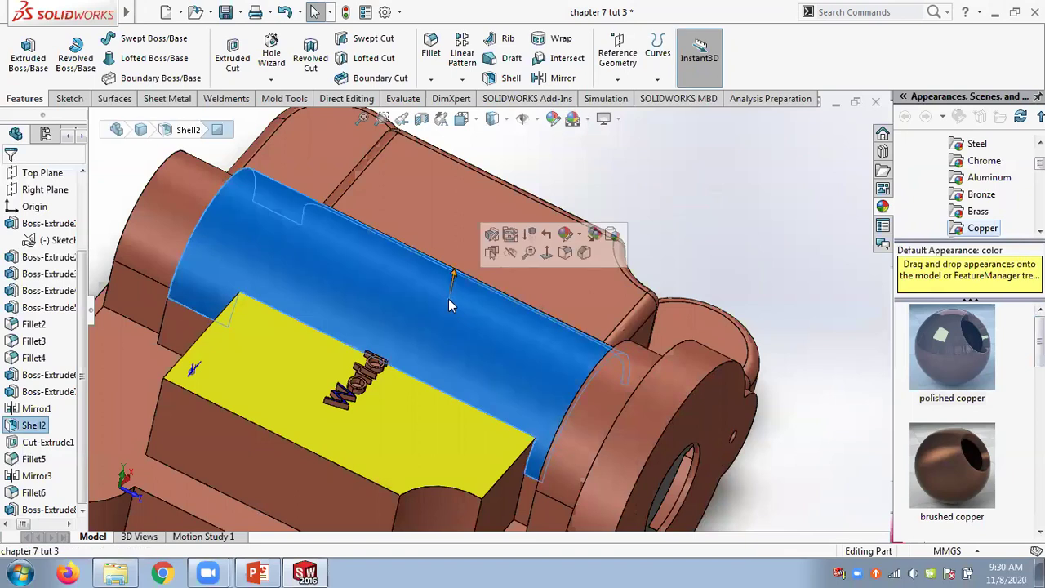
pyautogui.click(579, 235)
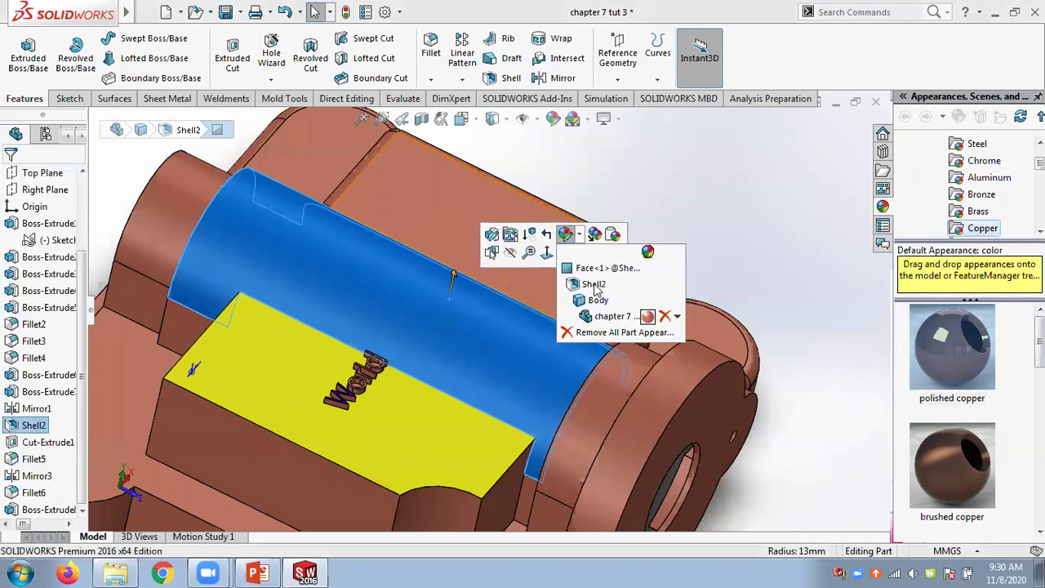
pyautogui.click(647, 316)
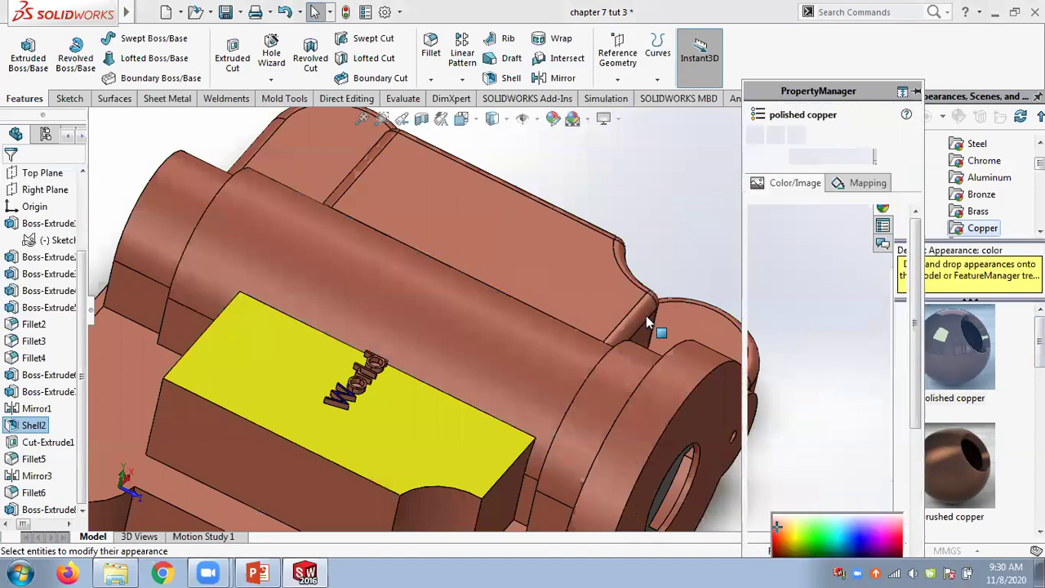
pyautogui.click(800, 235)
pyautogui.rightClick(814, 236)
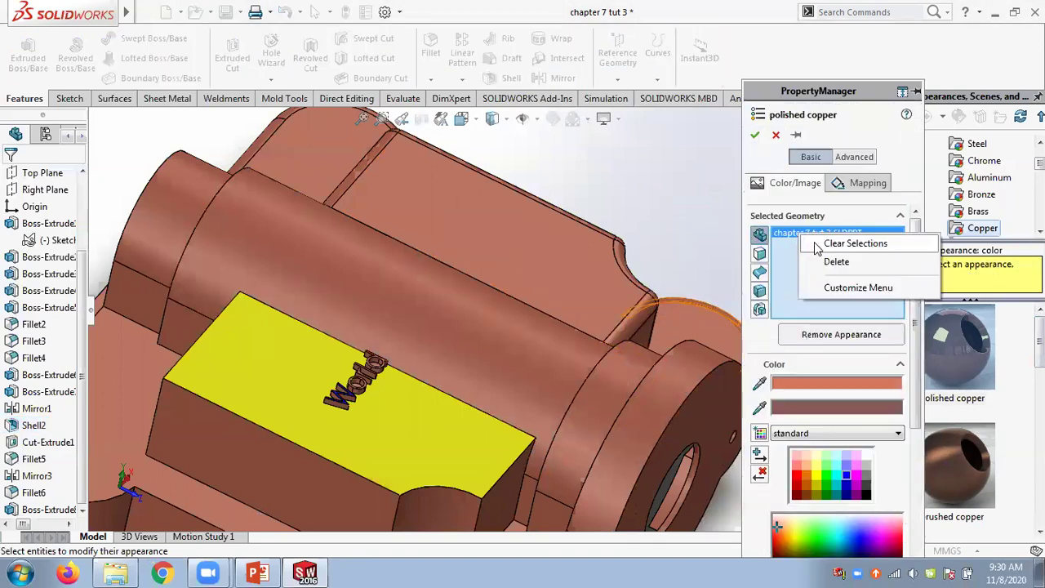
pyautogui.click(816, 244)
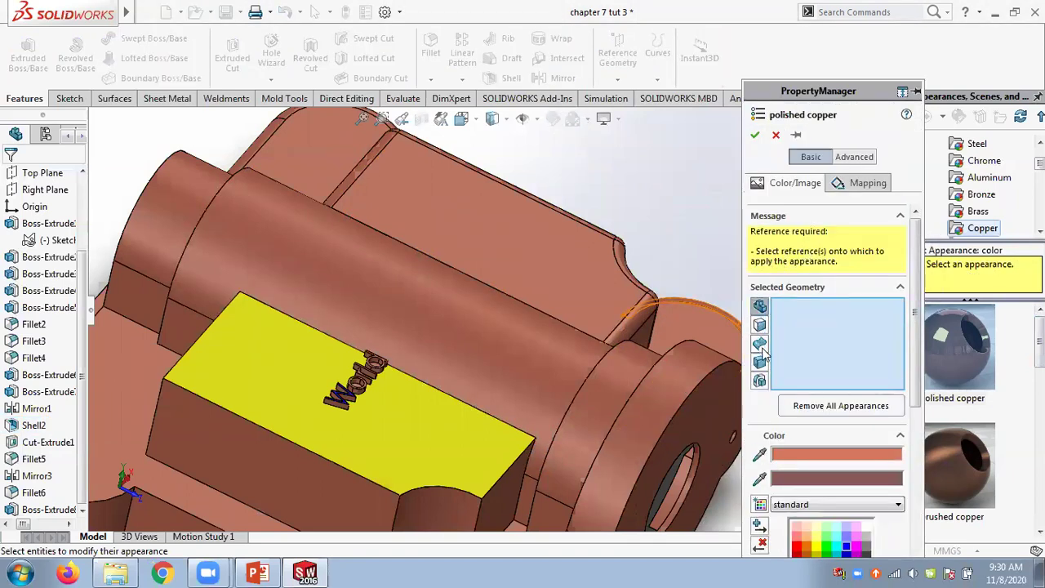
pyautogui.click(814, 535)
pyautogui.click(758, 325)
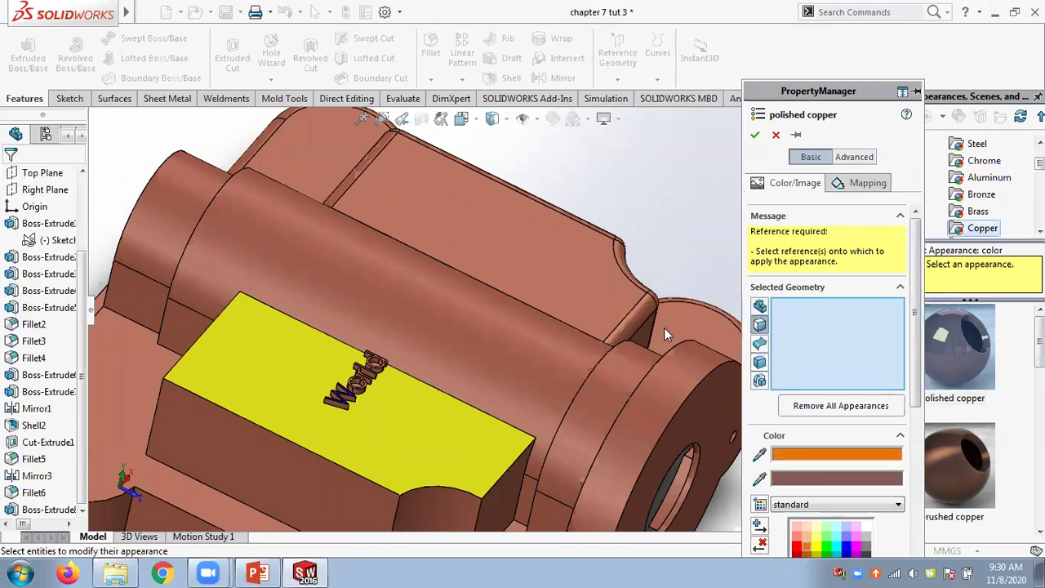
pyautogui.click(516, 335)
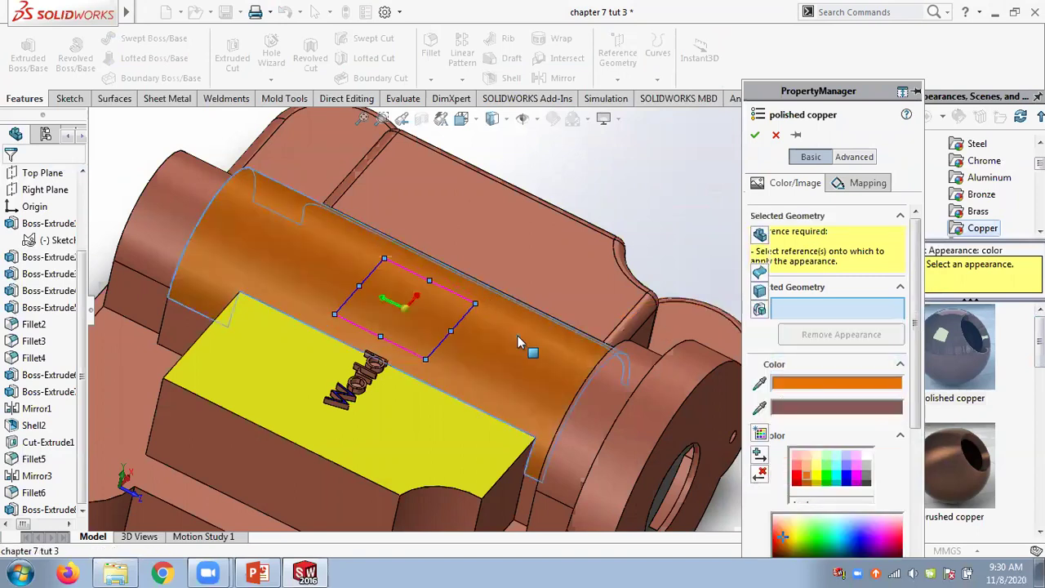
pyautogui.click(754, 134)
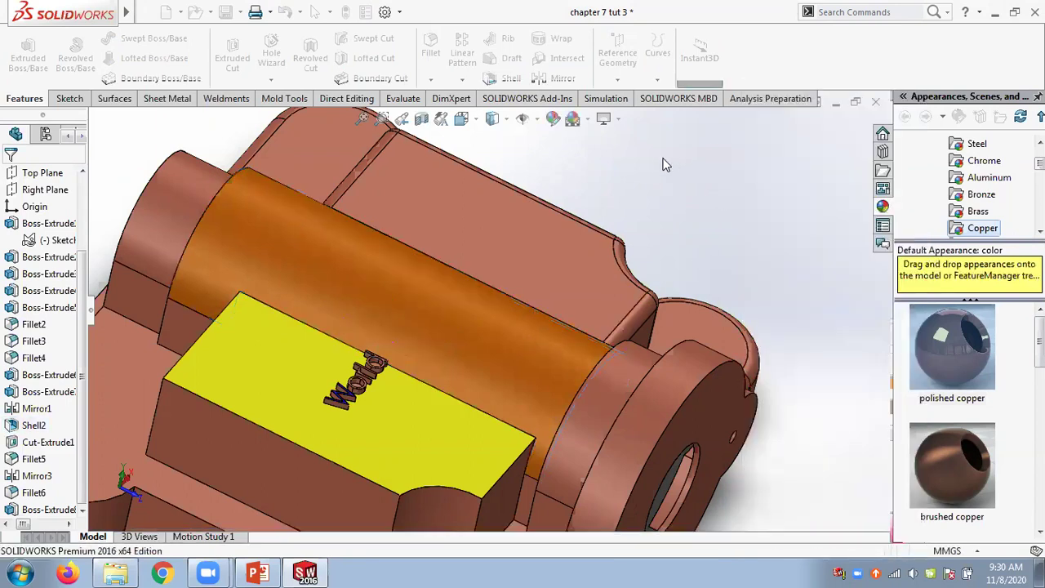
pyautogui.press('z')
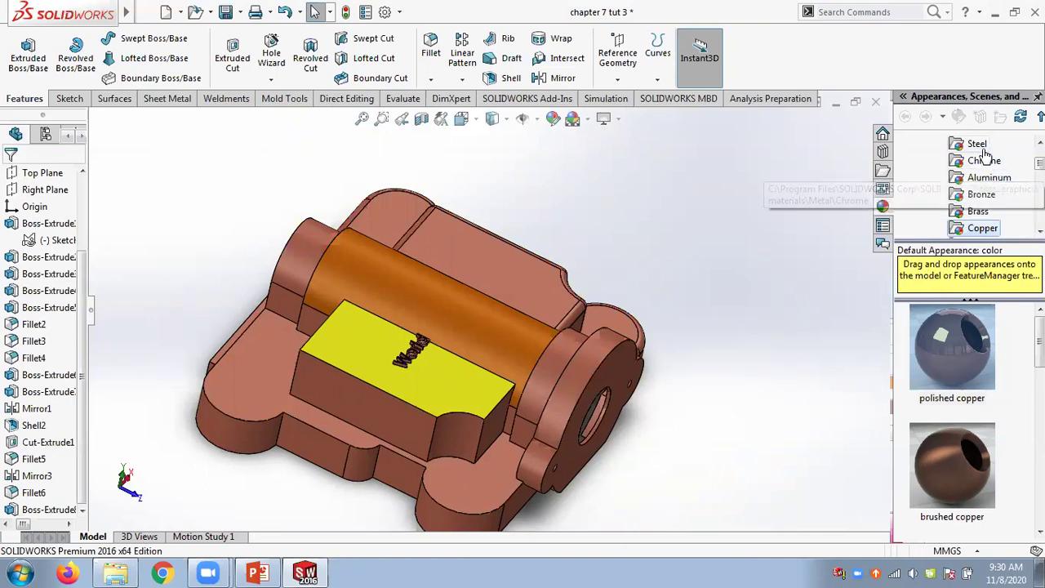
# - Drag the blue glass swatch from Glass > Gloss onto the part model
pyautogui.scroll(-4, 985, 155)
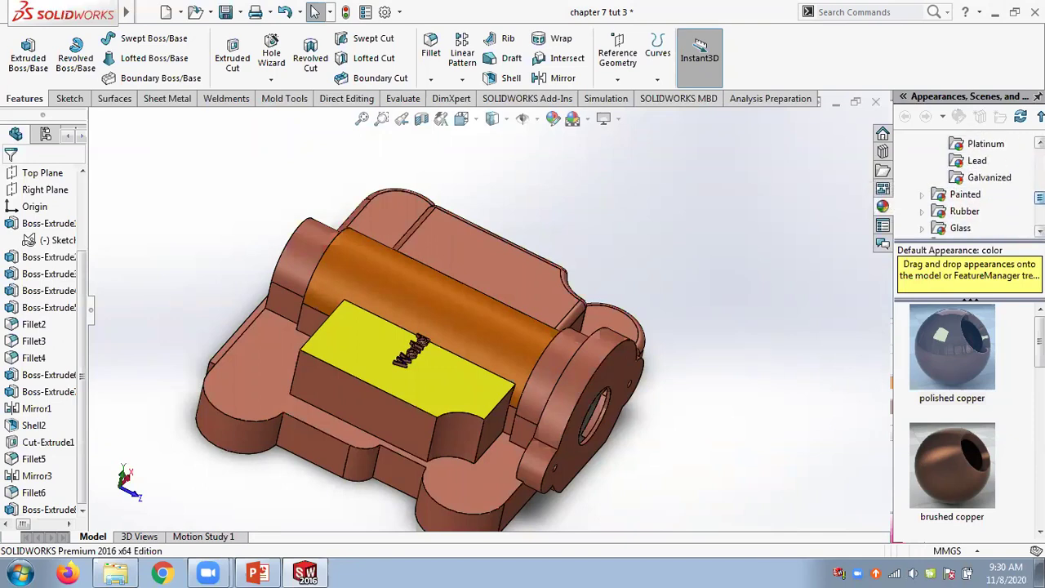
pyautogui.scroll(-1, 933, 192)
pyautogui.scroll(-1, 933, 193)
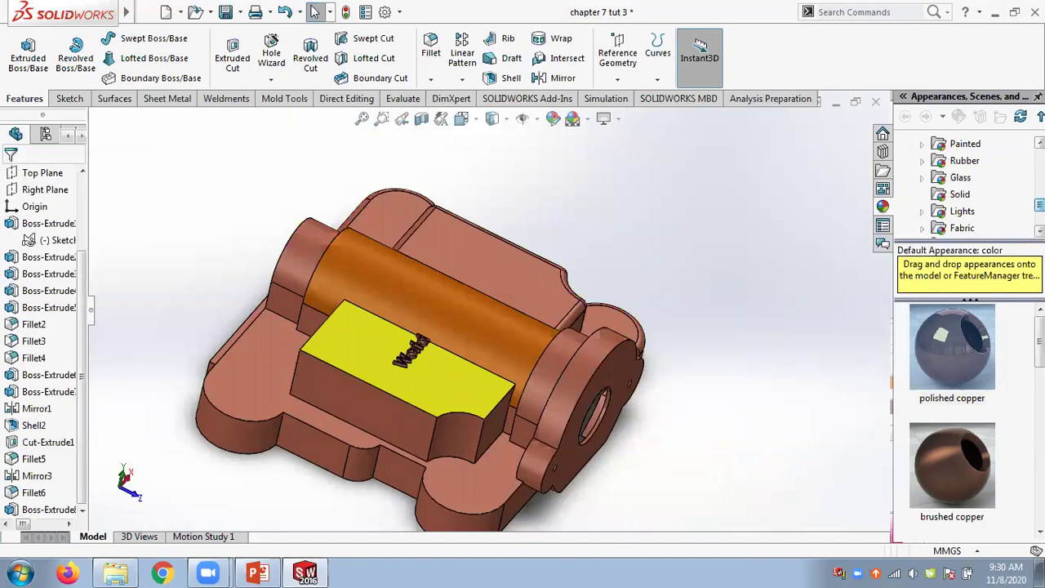
pyautogui.click(922, 178)
pyautogui.click(976, 196)
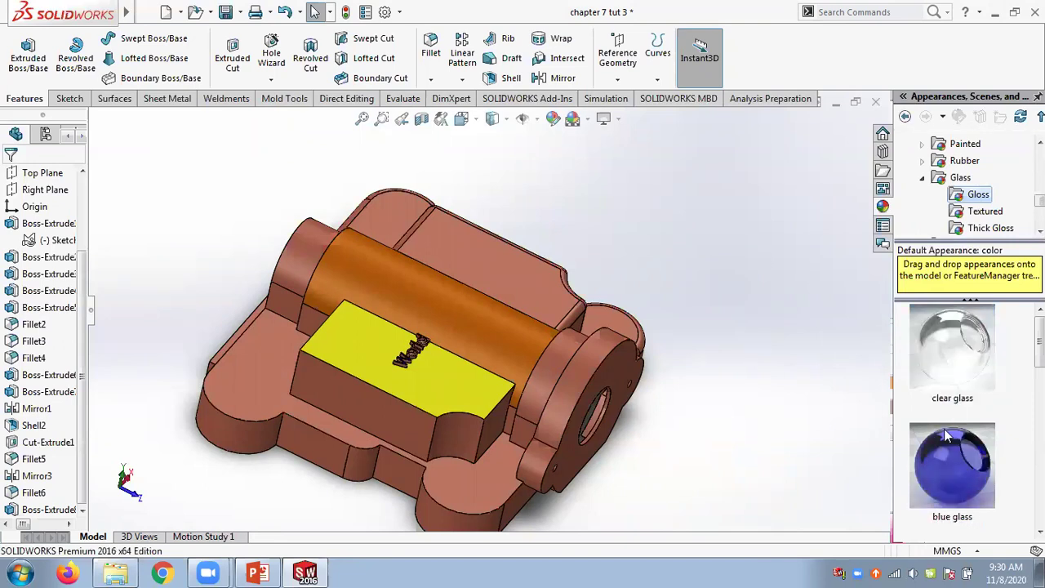
pyautogui.moveTo(944, 432); pyautogui.dragTo(548, 364)
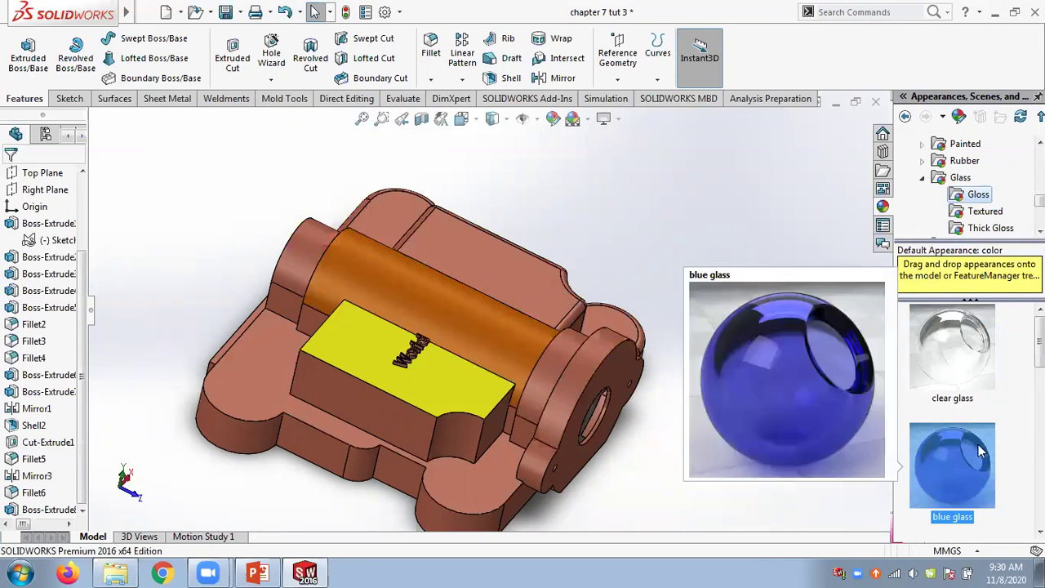
pyautogui.moveTo(980, 452); pyautogui.dragTo(496, 459)
pyautogui.moveTo(952, 463); pyautogui.dragTo(481, 485)
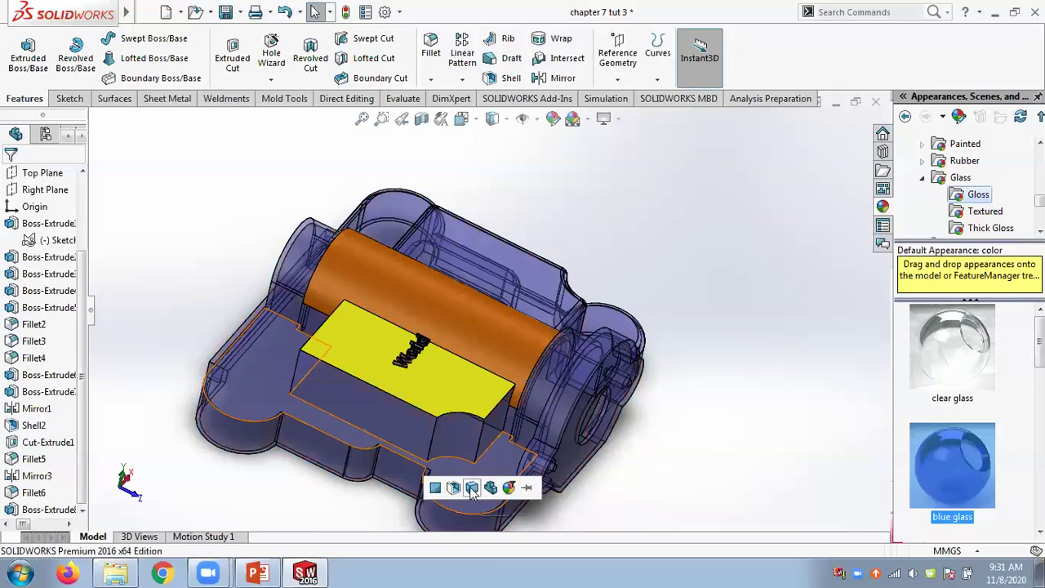
# - Apply blue glass to the whole body and orbit to view the part
pyautogui.click(471, 488)
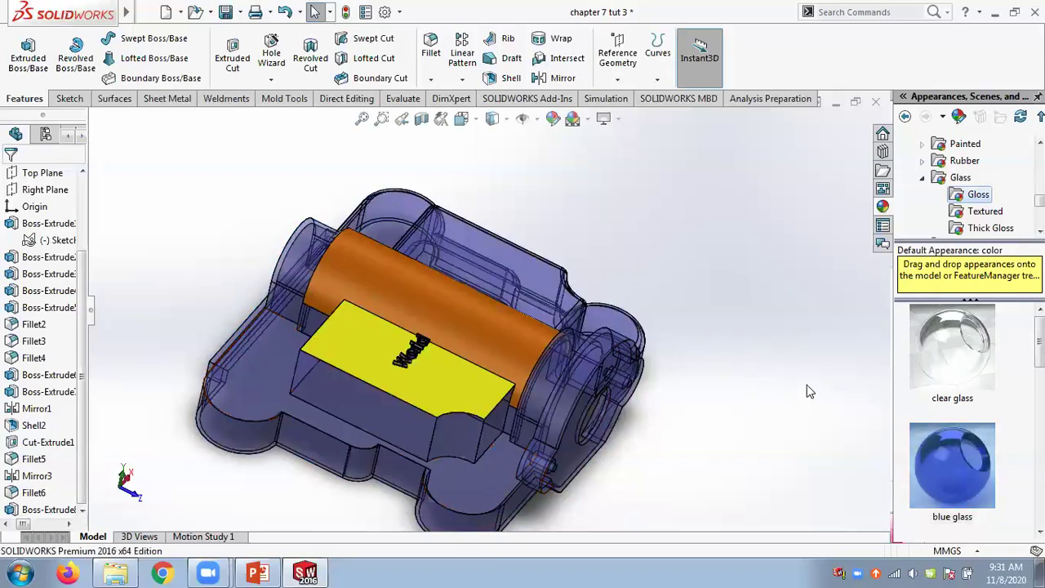
pyautogui.moveTo(789, 291); pyautogui.dragTo(817, 390, button='middle')
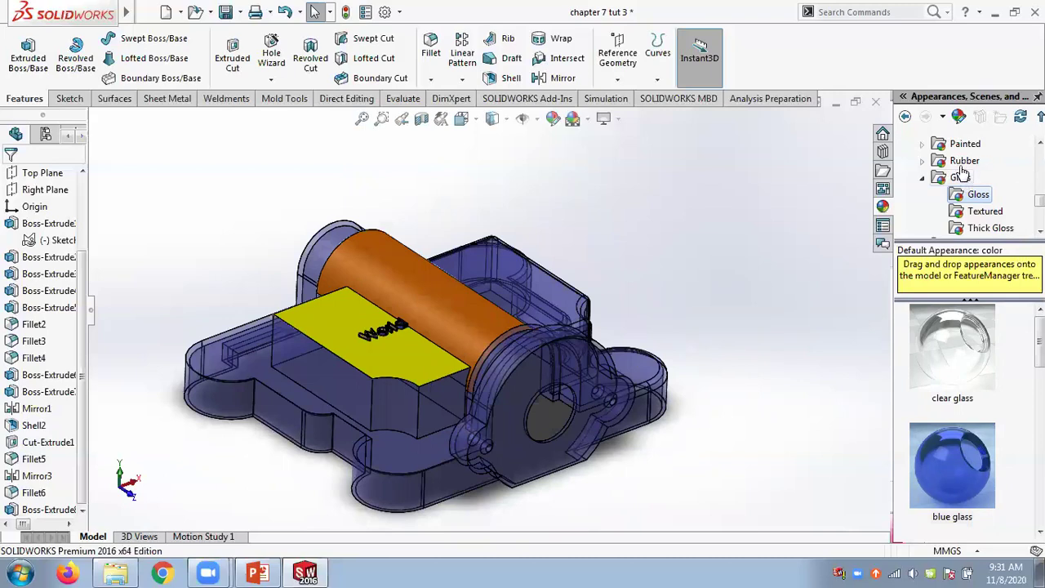
pyautogui.moveTo(1039, 200); pyautogui.dragTo(1039, 211)
# - Apply the burlap swatch from Fabric > Cloth to the part body
pyautogui.click(922, 194)
pyautogui.click(971, 212)
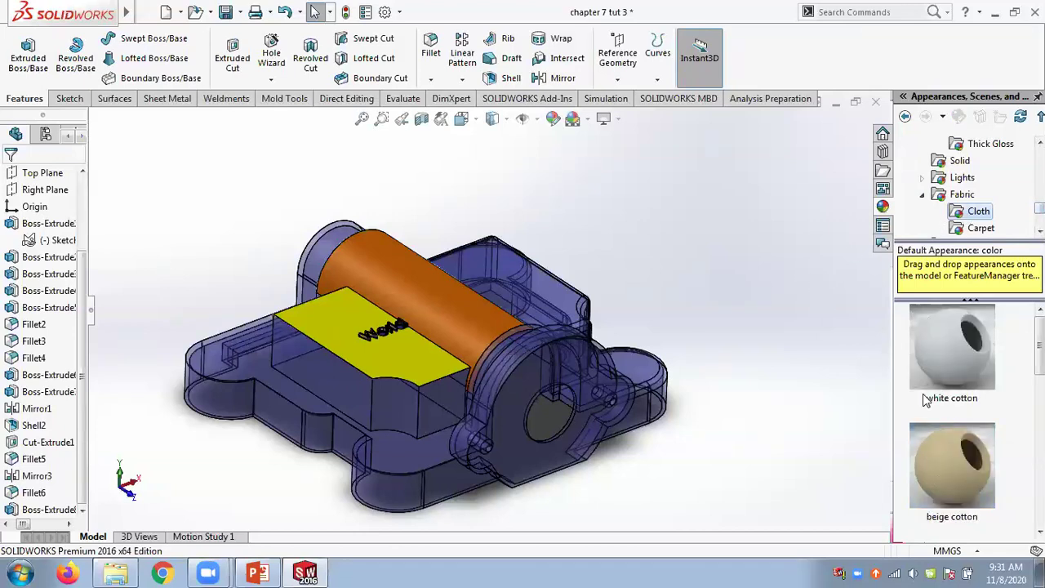
pyautogui.scroll(-10, 952, 416)
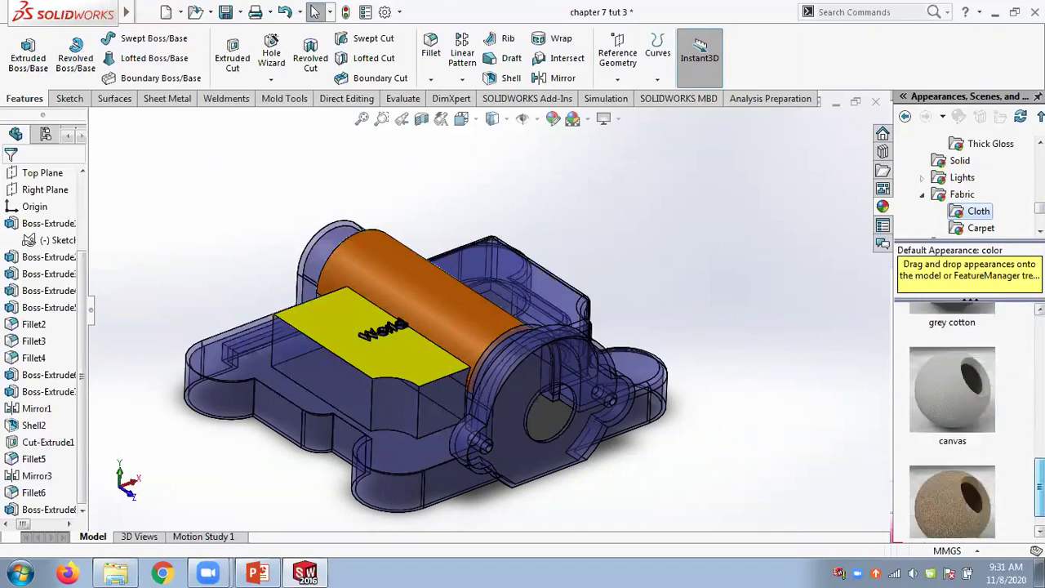
pyautogui.scroll(-2, 952, 523)
pyautogui.click(946, 524)
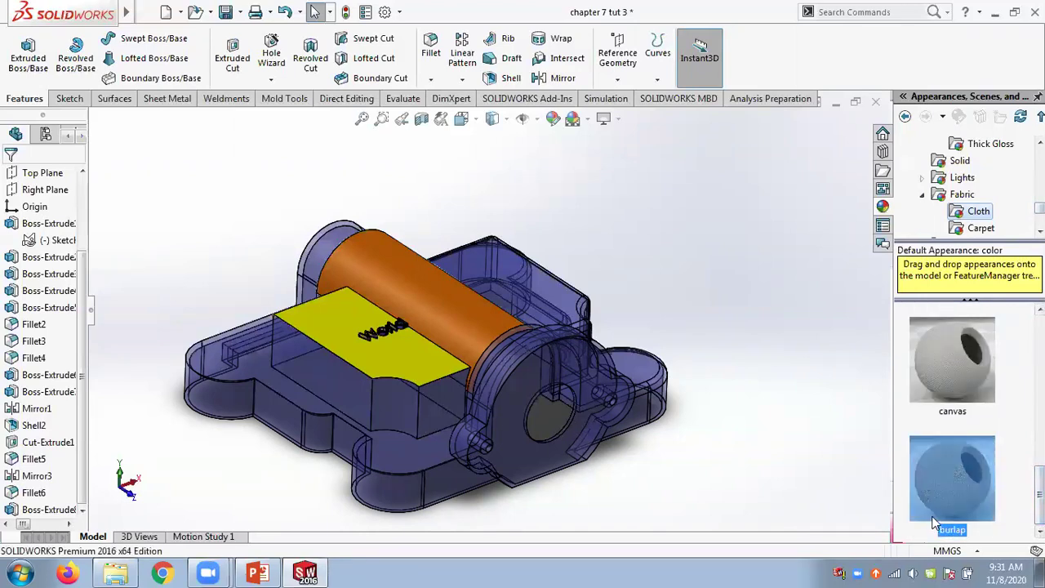
pyautogui.moveTo(929, 439); pyautogui.dragTo(441, 328)
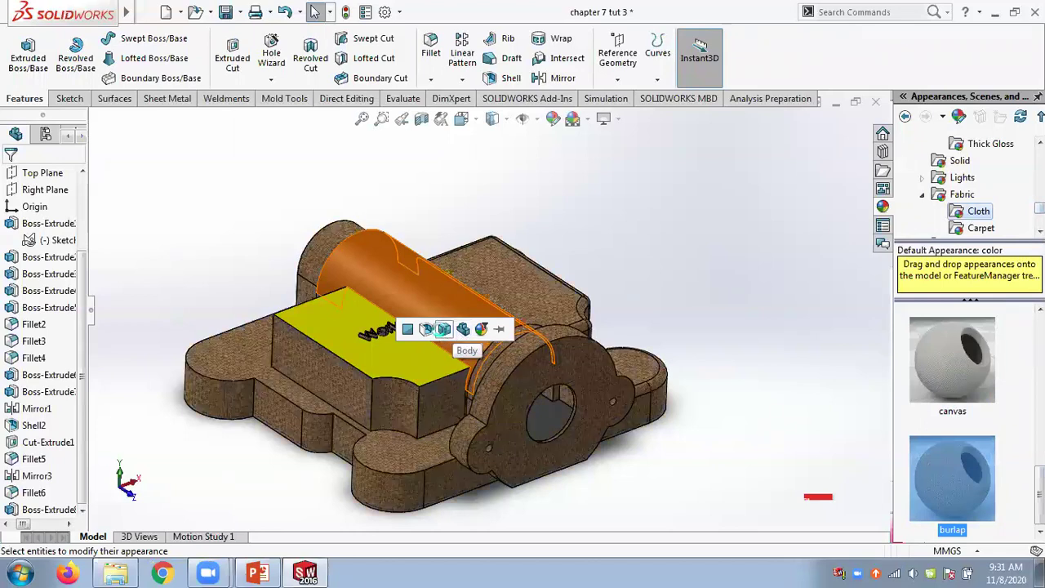
pyautogui.click(444, 330)
# - Apply the old english brick appearance from Stone > Brick to the whole body
pyautogui.moveTo(679, 218); pyautogui.dragTo(733, 218, button='middle')
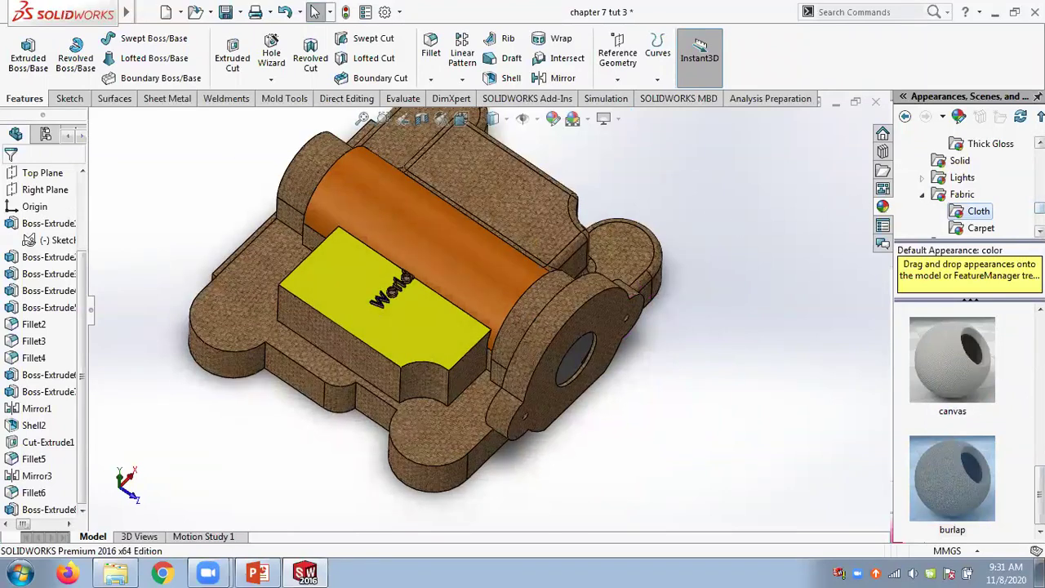
pyautogui.scroll(10, 971, 187)
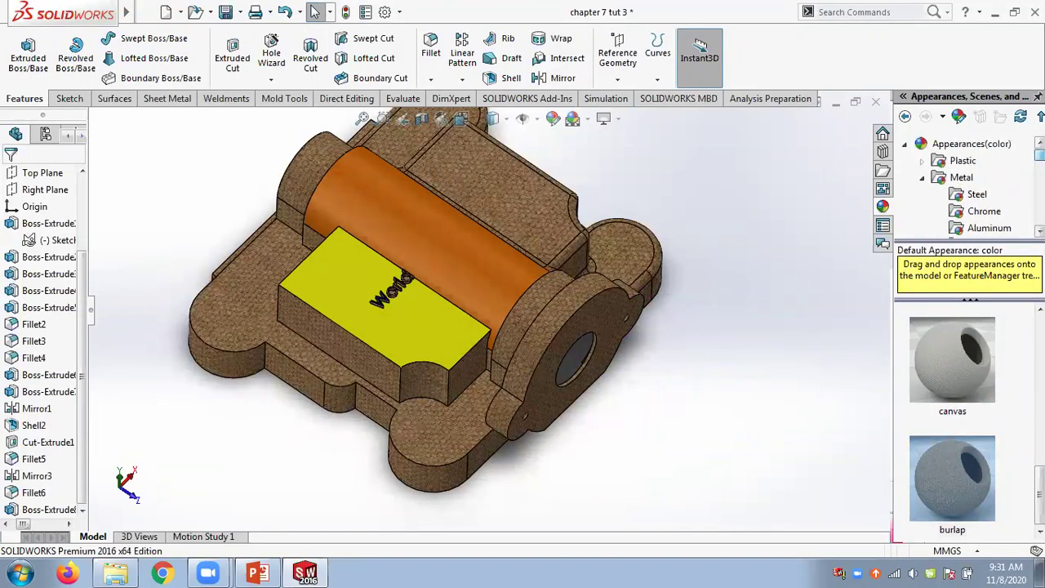
pyautogui.scroll(-10, 971, 187)
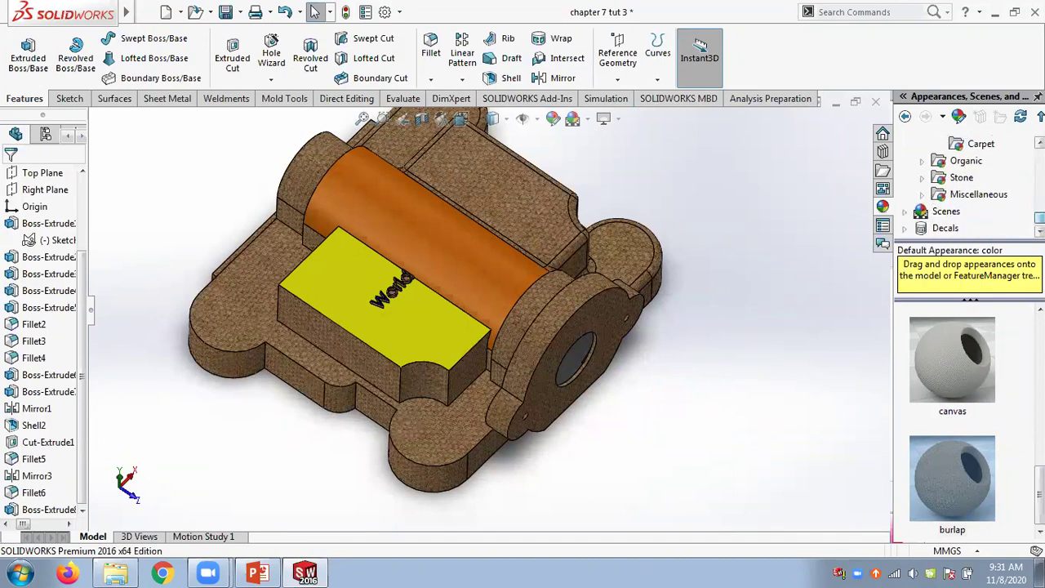
pyautogui.scroll(1, 972, 186)
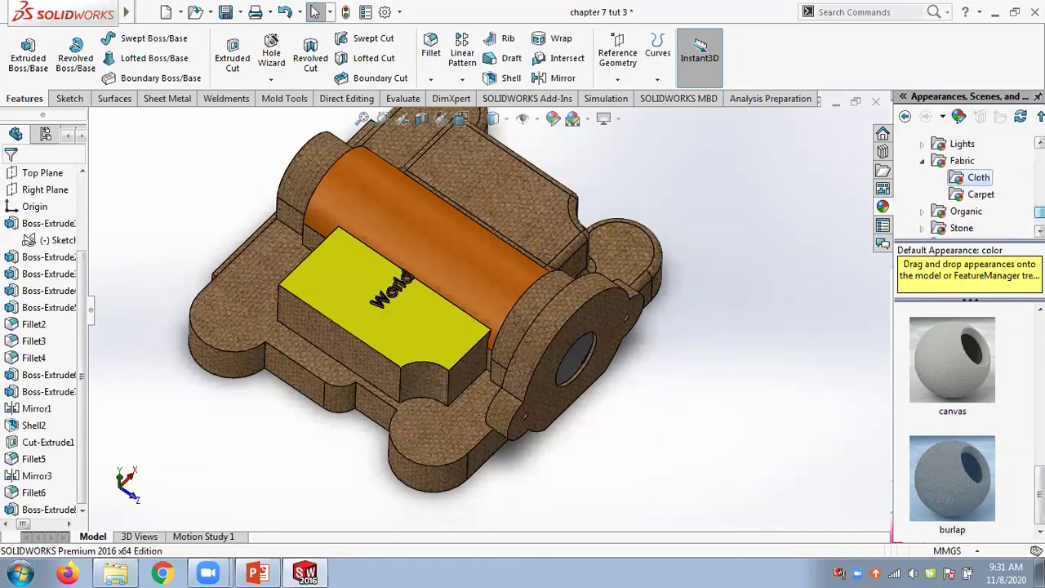
pyautogui.click(921, 228)
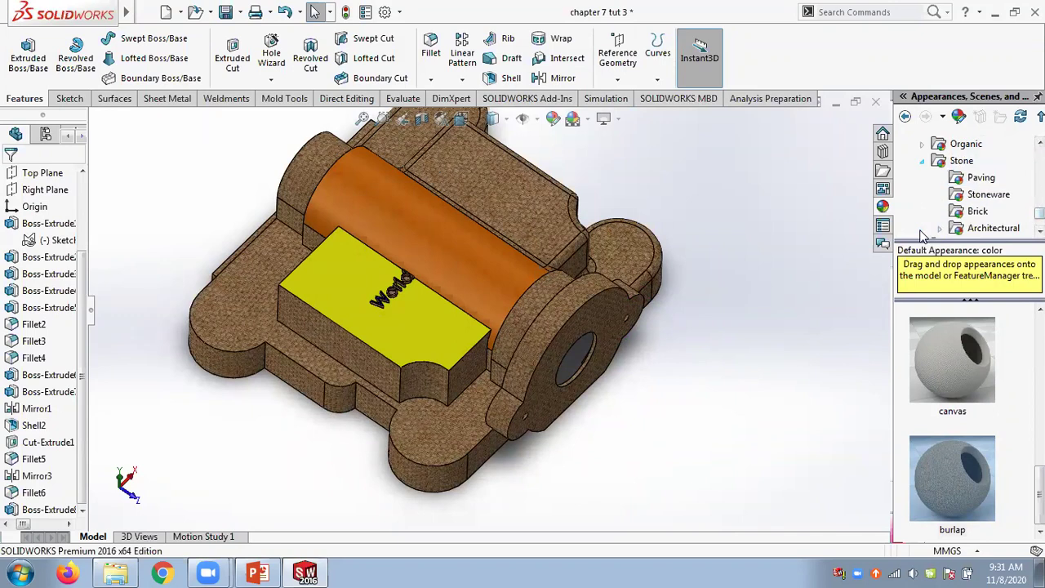
pyautogui.click(978, 213)
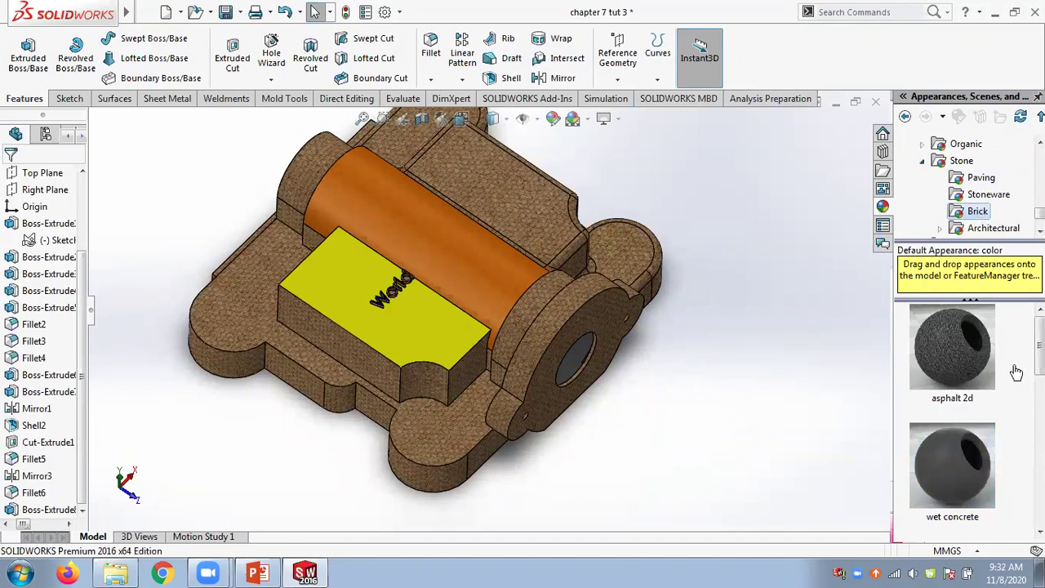
pyautogui.moveTo(962, 367); pyautogui.dragTo(499, 272)
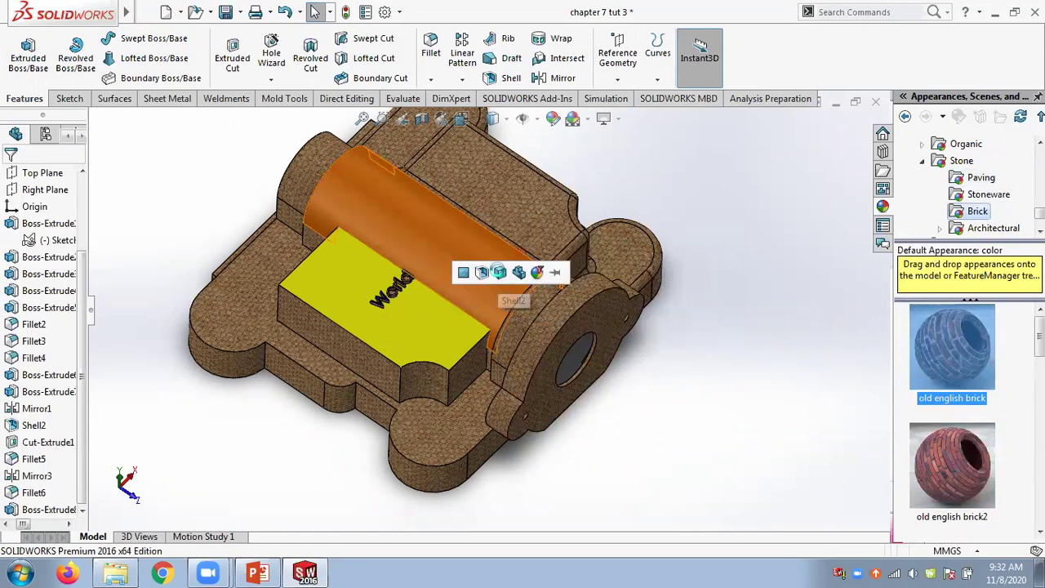
pyautogui.click(519, 273)
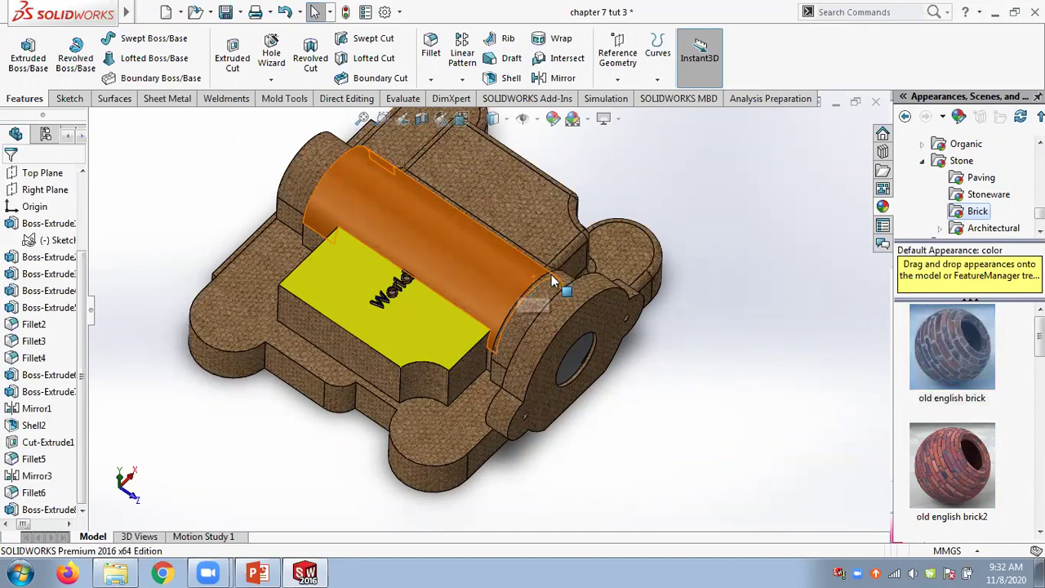
pyautogui.moveTo(965, 343); pyautogui.dragTo(482, 265)
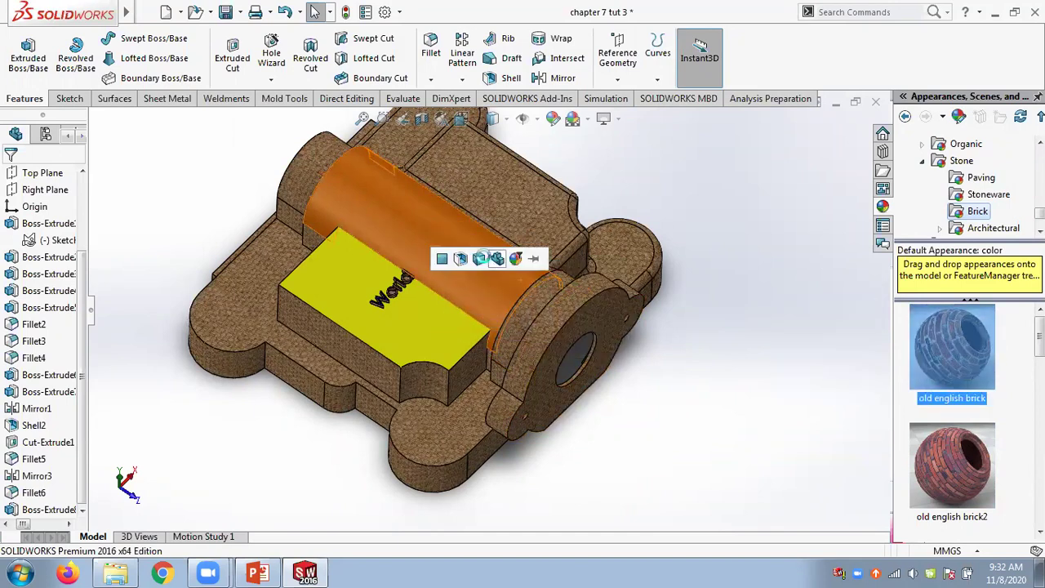
pyautogui.click(481, 258)
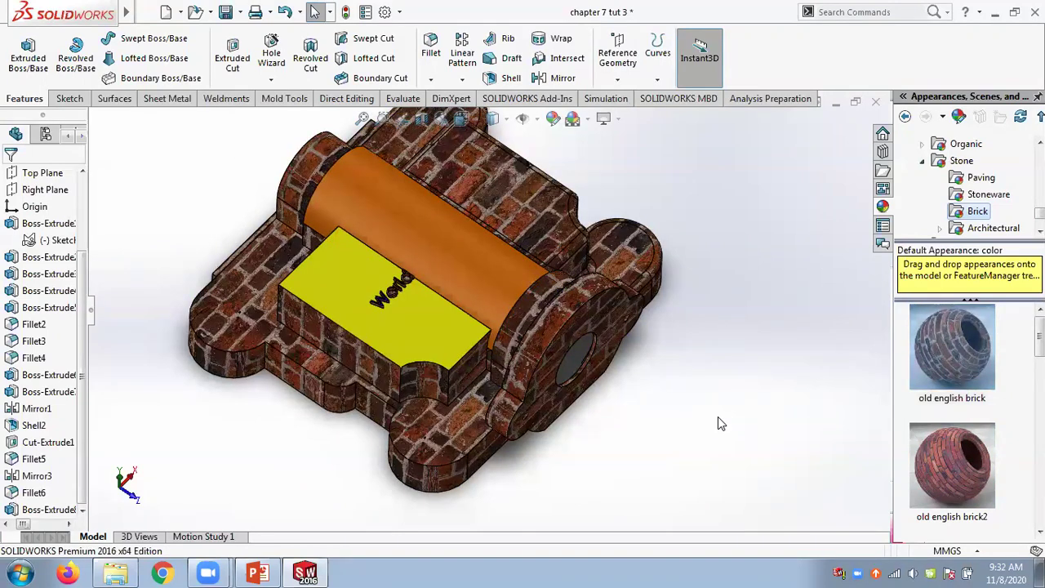
# - Orbit the model to inspect the brick body, orange cylinder and yellow block
pyautogui.moveTo(659, 378); pyautogui.dragTo(692, 169, button='middle')
pyautogui.moveTo(716, 114); pyautogui.dragTo(684, 422, button='middle')
pyautogui.moveTo(716, 355); pyautogui.dragTo(814, 312, button='middle')
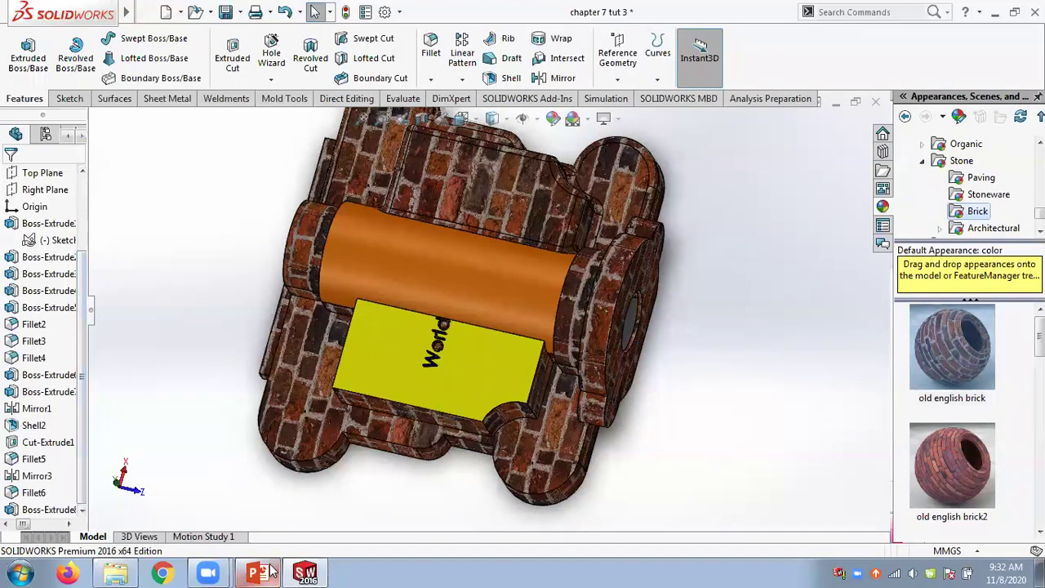
pyautogui.moveTo(716, 365); pyautogui.dragTo(429, 224, button='middle')
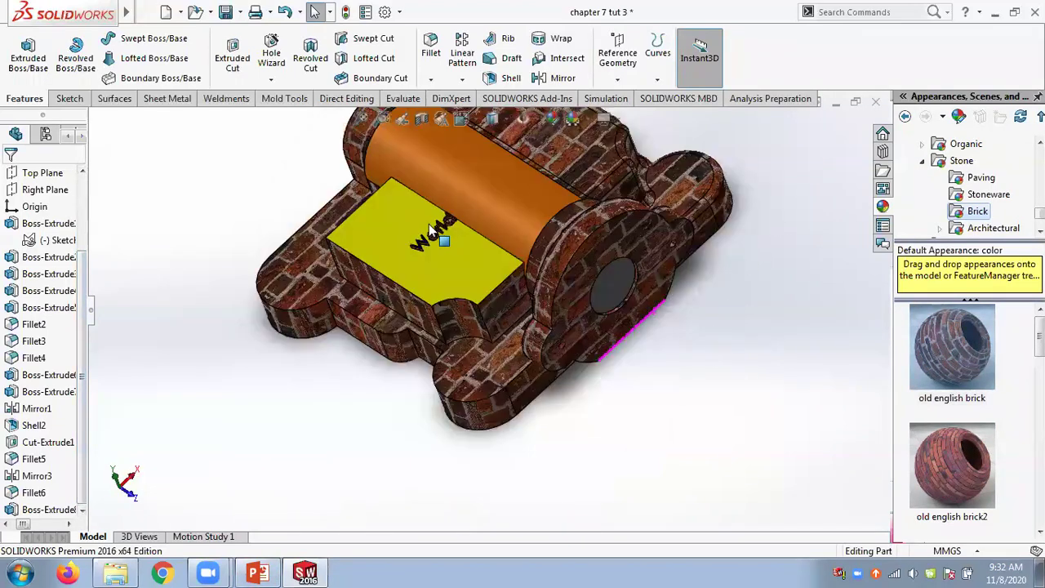
pyautogui.scroll(-3, 427, 222)
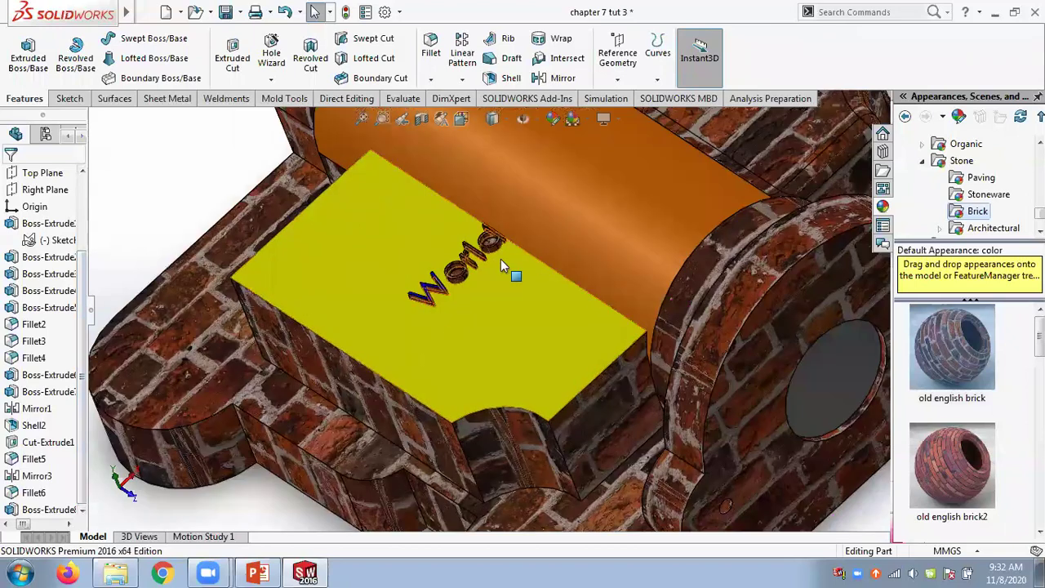
pyautogui.scroll(4, 431, 299)
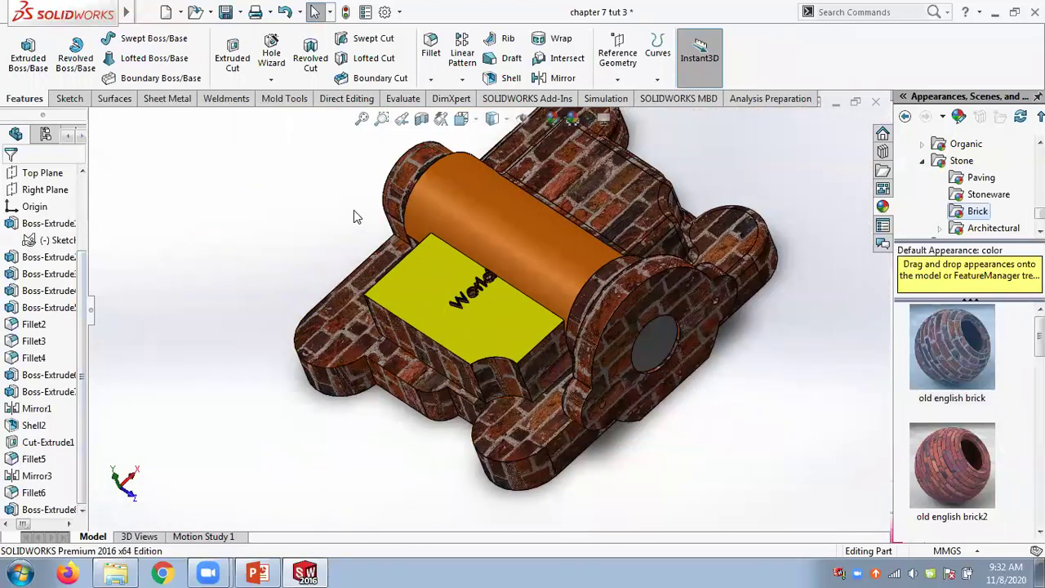
# - Undo four times to strip the brick, orange and yellow appearances from the part
pyautogui.click(285, 11)
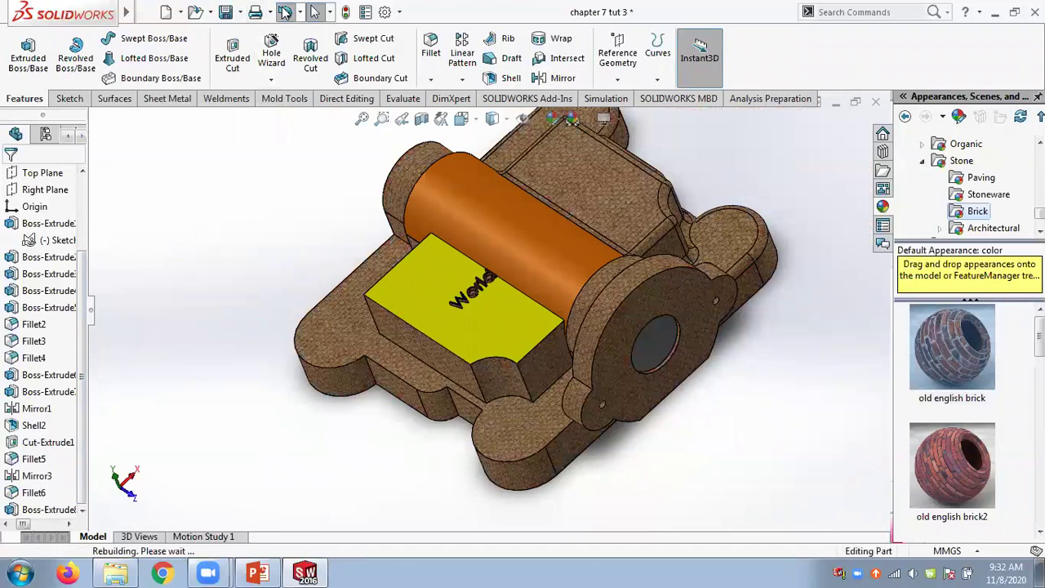
pyautogui.click(284, 11)
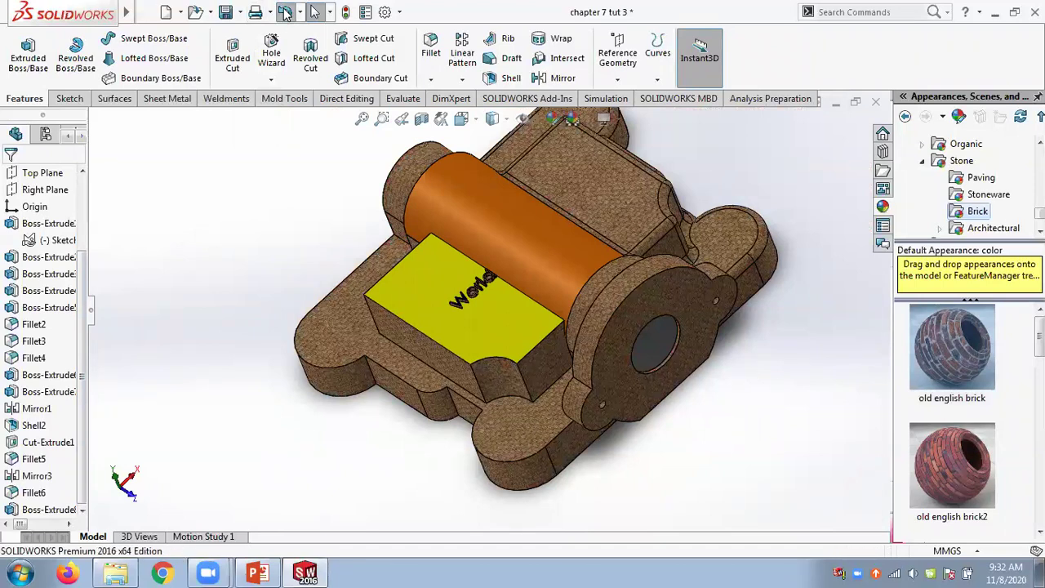
pyautogui.click(285, 11)
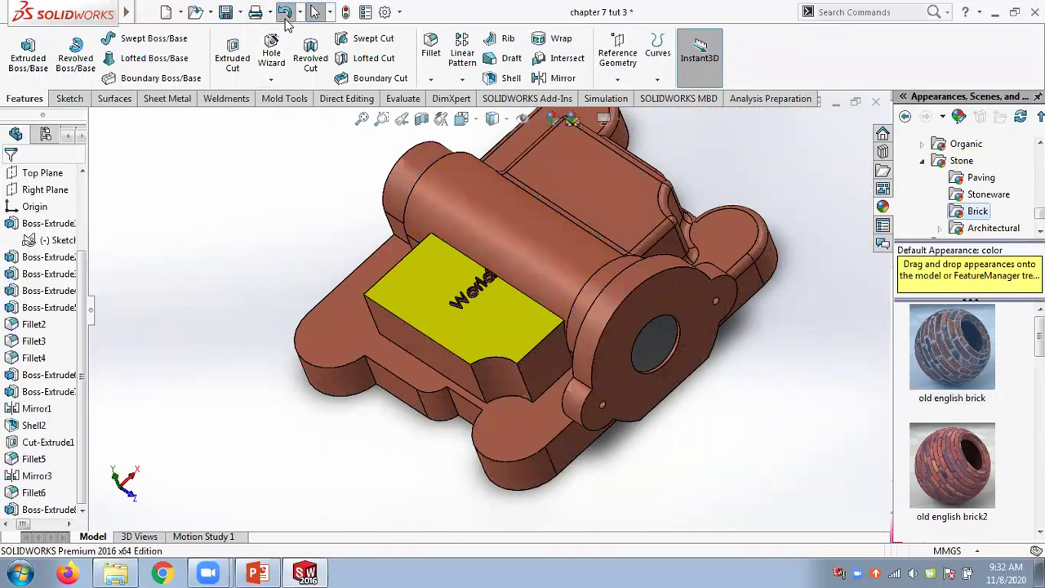
pyautogui.click(285, 14)
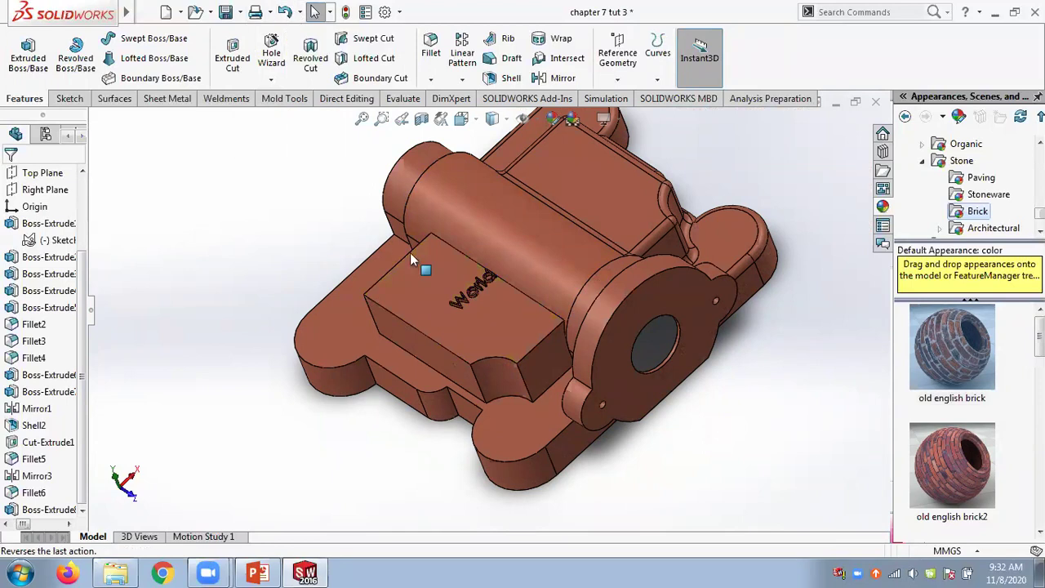
pyautogui.scroll(-2, 416, 249)
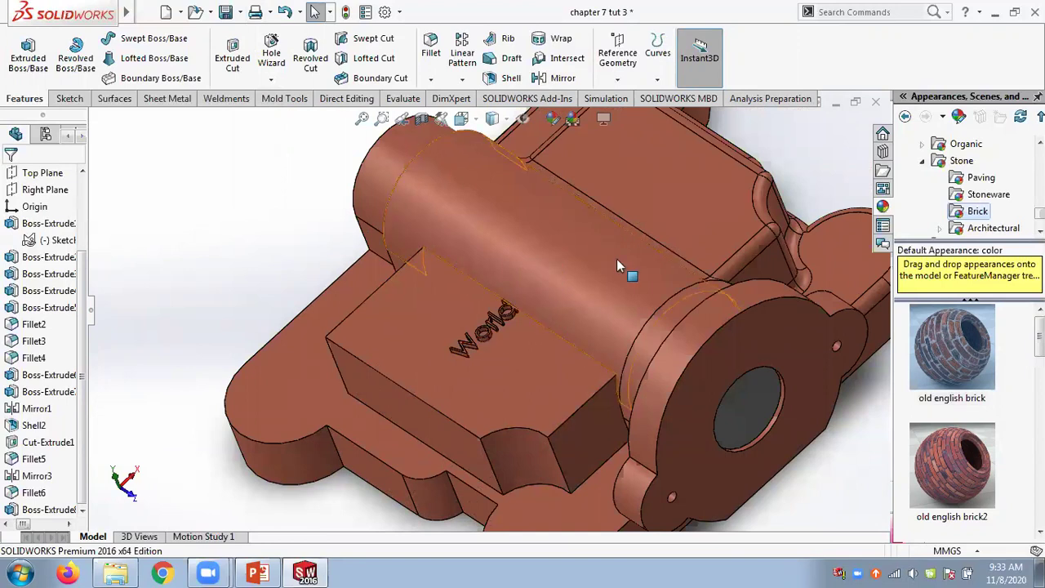
pyautogui.scroll(3, 624, 236)
pyautogui.moveTo(517, 191); pyautogui.dragTo(514, 176, button='middle')
pyautogui.moveTo(405, 180); pyautogui.dragTo(424, 131, button='middle')
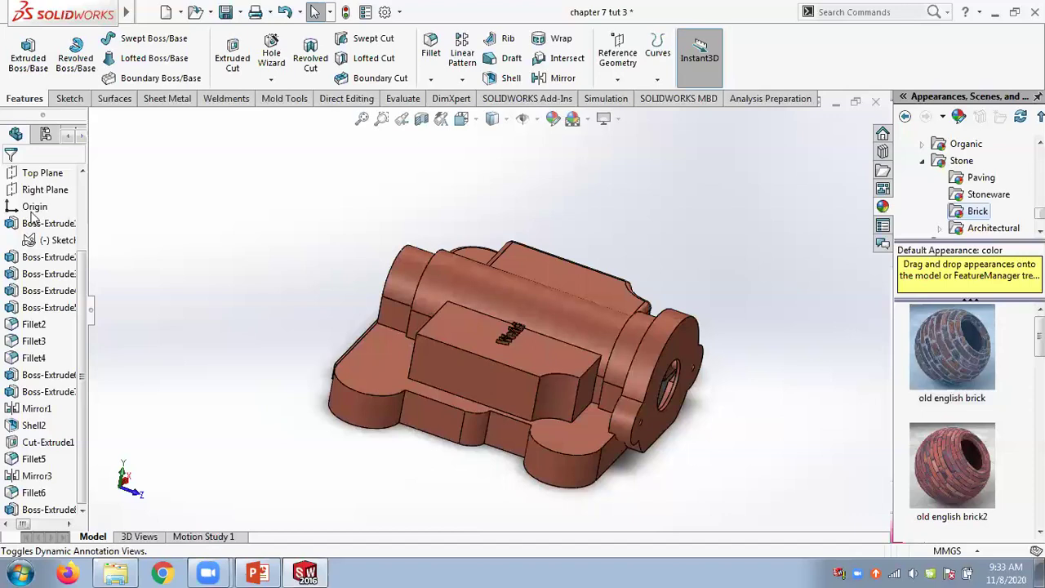
pyautogui.scroll(3, 49, 277)
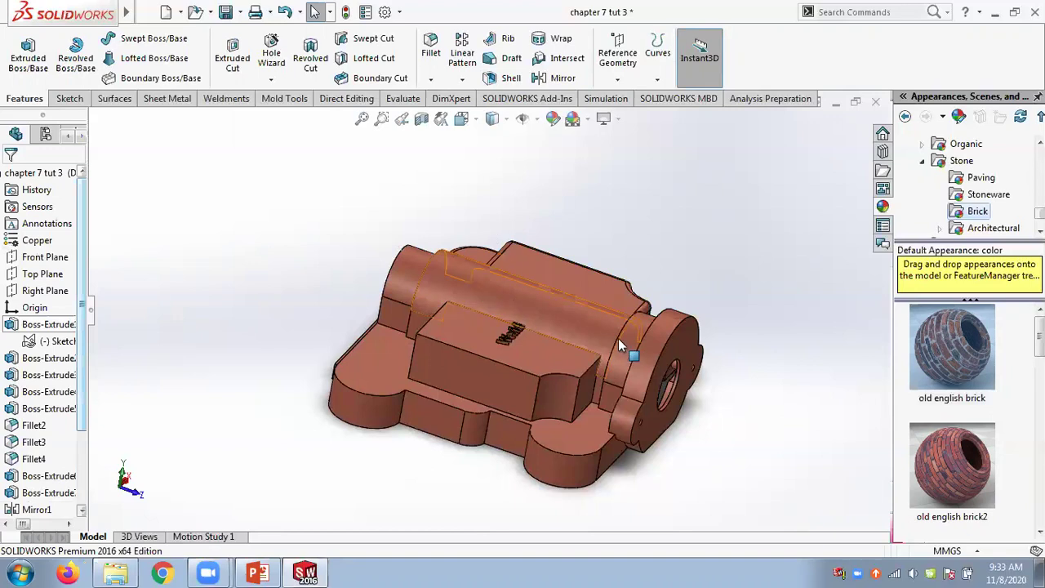
# - Create Plane1 as a reference plane offset 40 mm above the Top Plane
pyautogui.click(36, 278)
pyautogui.moveTo(342, 224); pyautogui.dragTo(378, 217, button='middle')
pyautogui.click(625, 80)
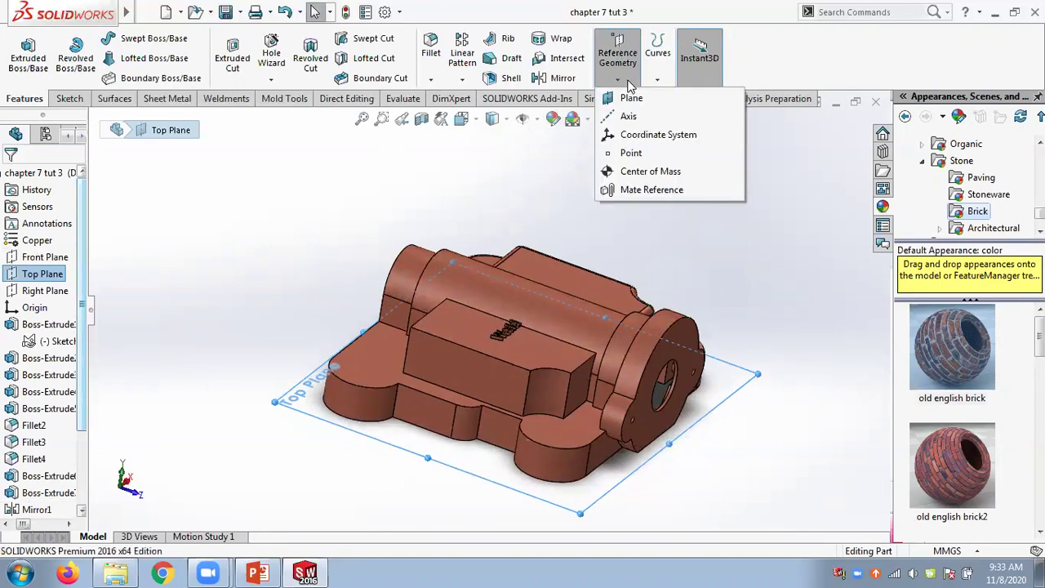
pyautogui.click(631, 98)
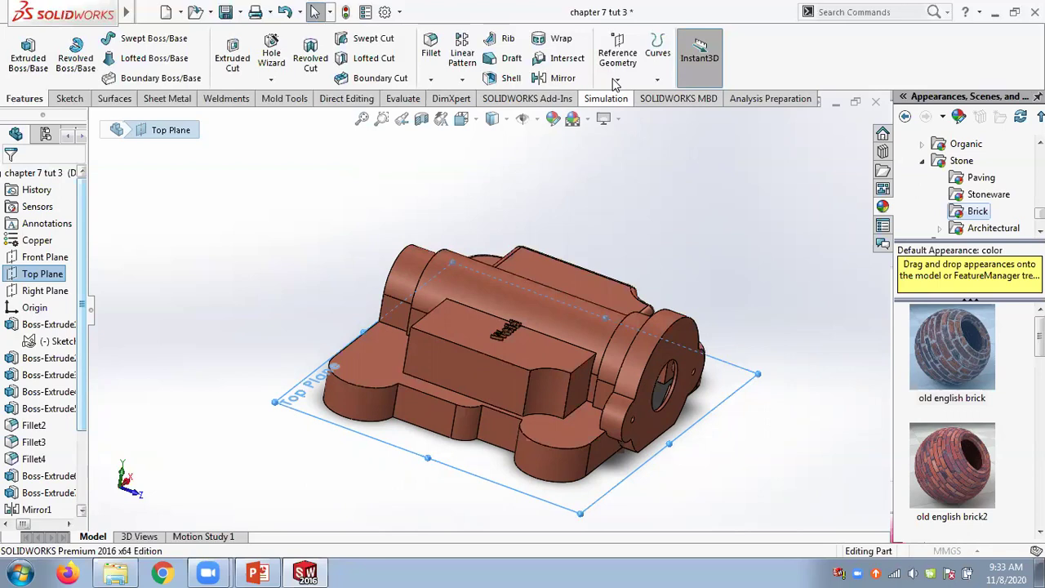
pyautogui.click(597, 194)
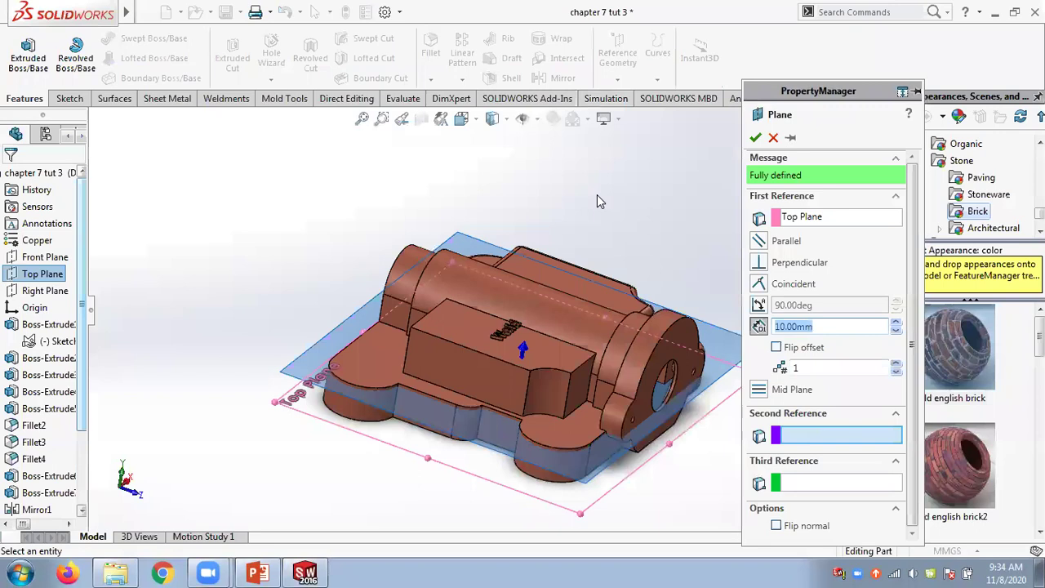
pyautogui.click(896, 322)
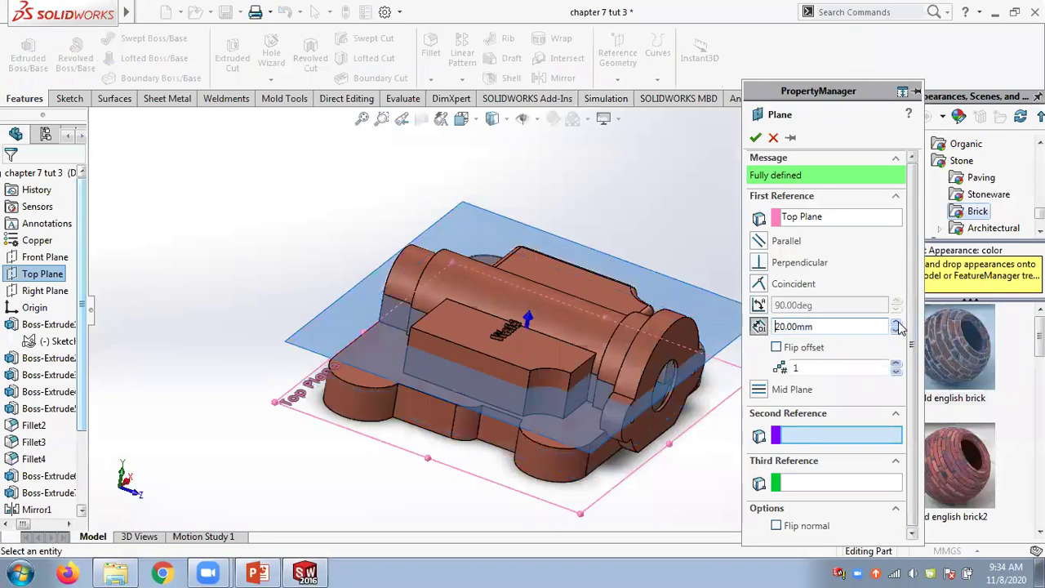
pyautogui.click(896, 323)
pyautogui.click(896, 322)
pyautogui.moveTo(551, 225); pyautogui.dragTo(563, 196, button='middle')
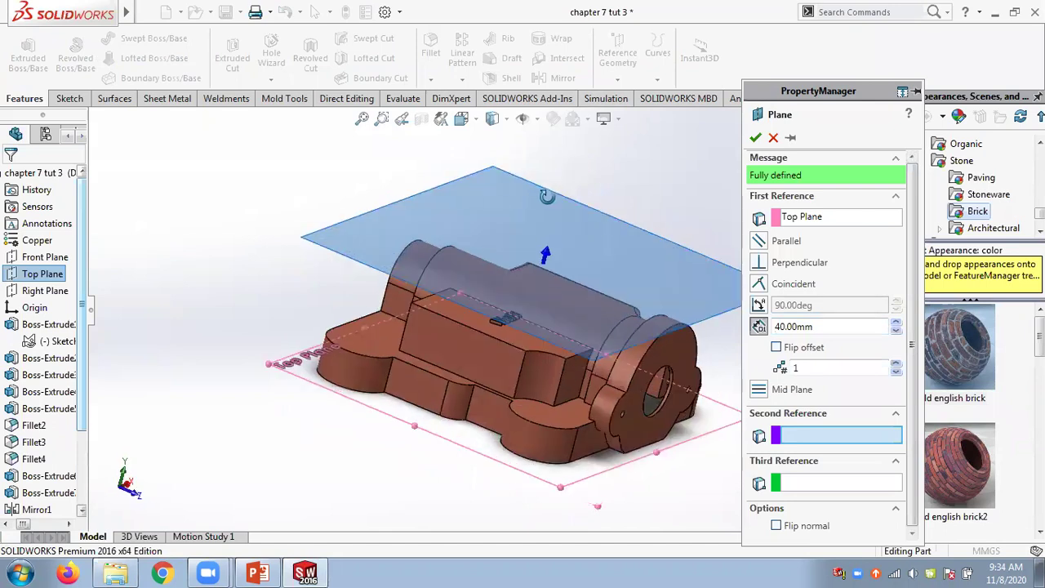
pyautogui.click(755, 137)
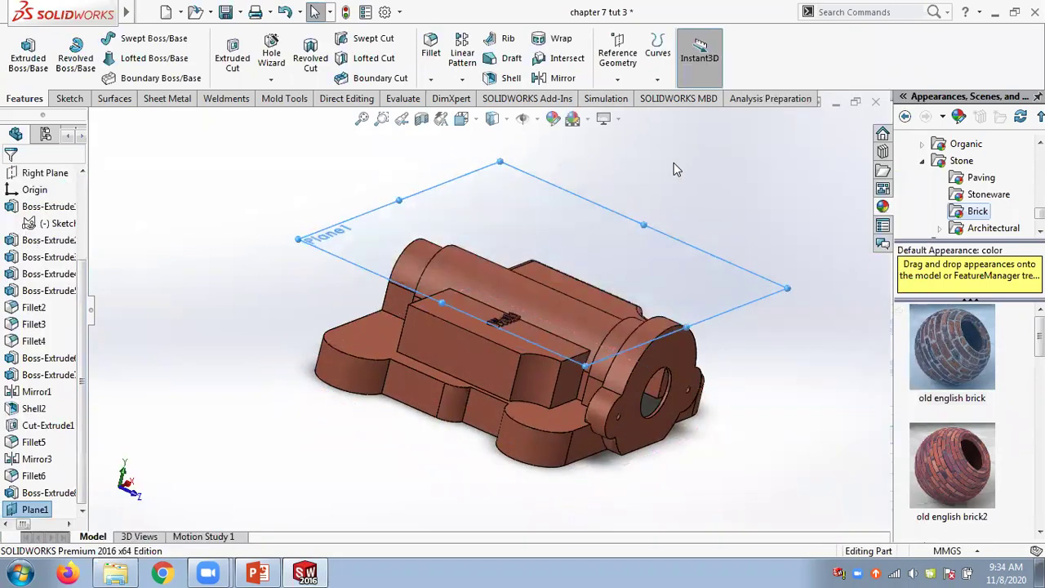
# - Start a new sketch on Plane1 and view it face-on
pyautogui.click(676, 242)
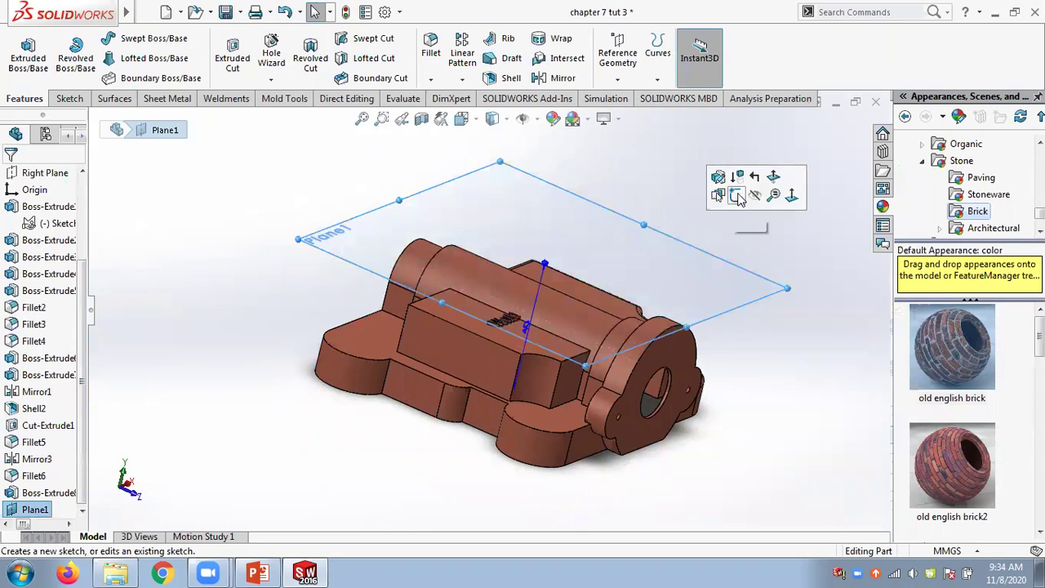
pyautogui.click(737, 199)
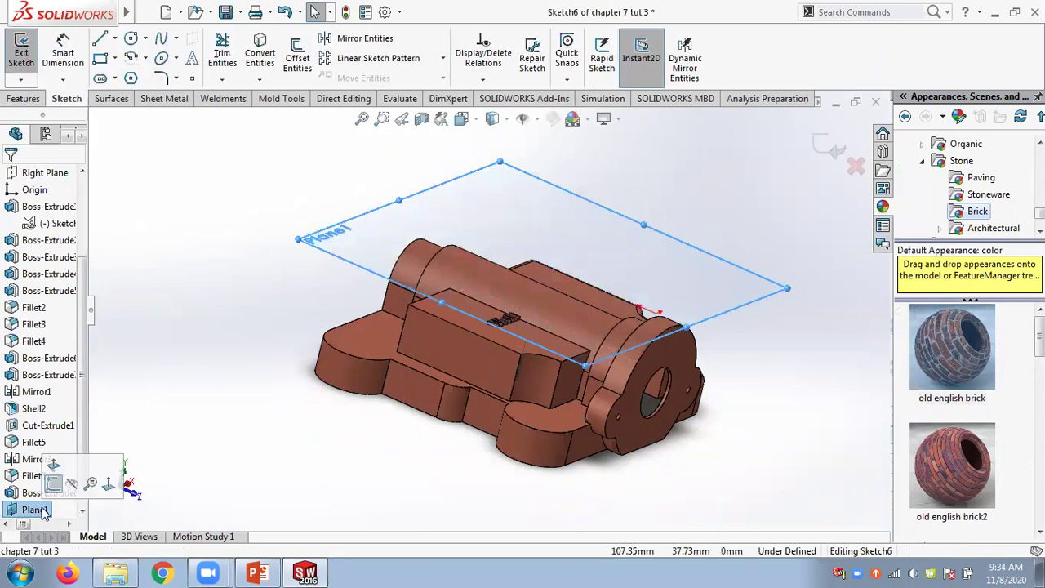
pyautogui.rightClick(5, 510)
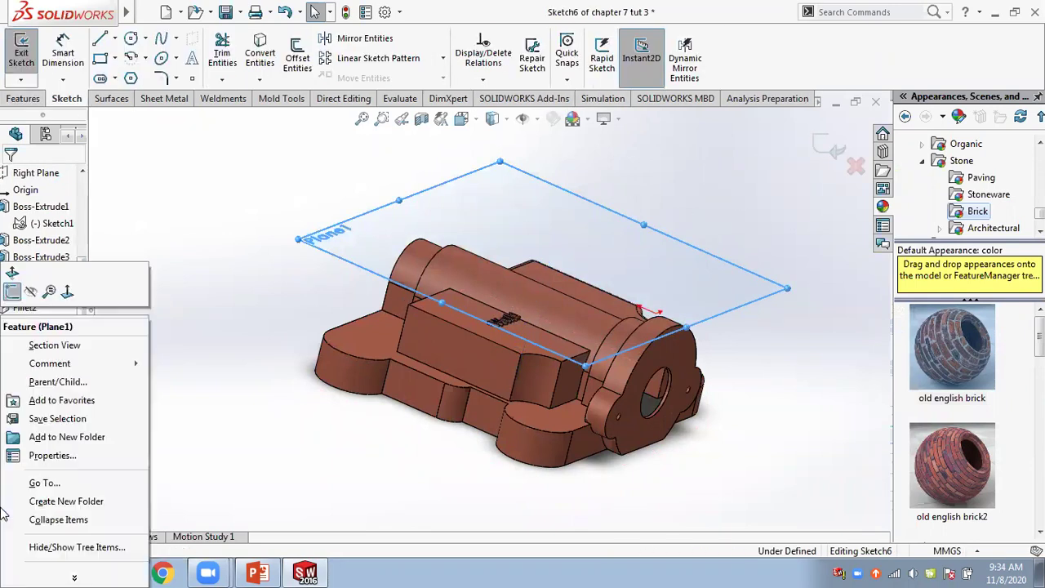
pyautogui.click(66, 291)
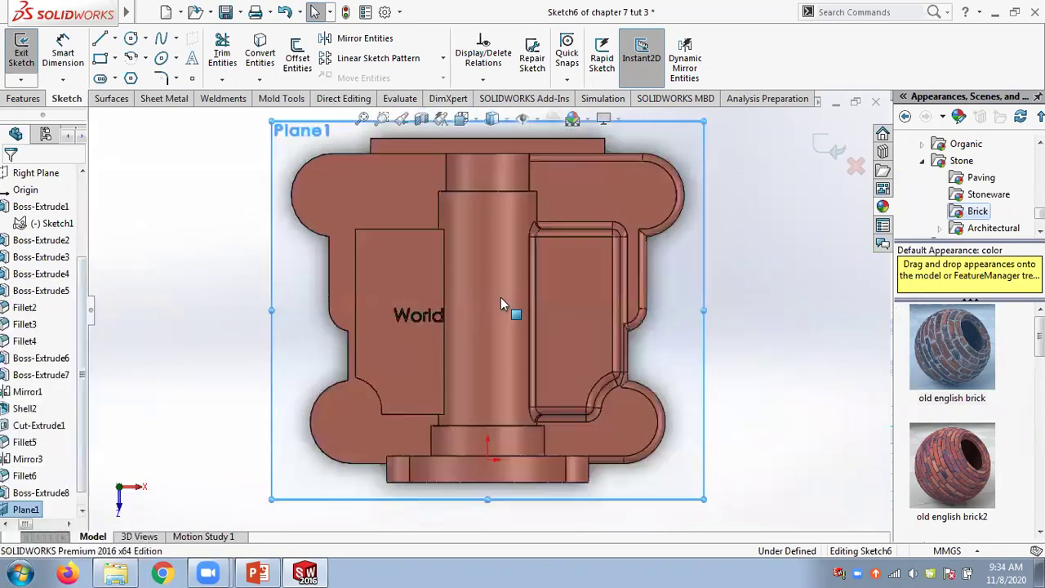
pyautogui.press('f')
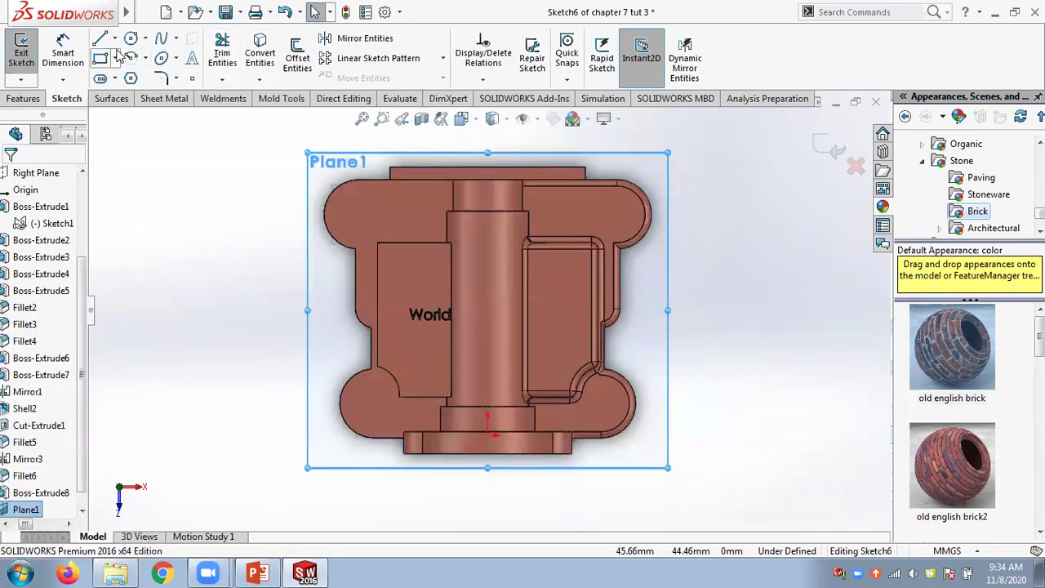
# - Draw a horizontal centerline across the central cylinder from its left edge
pyautogui.click(114, 38)
pyautogui.click(143, 72)
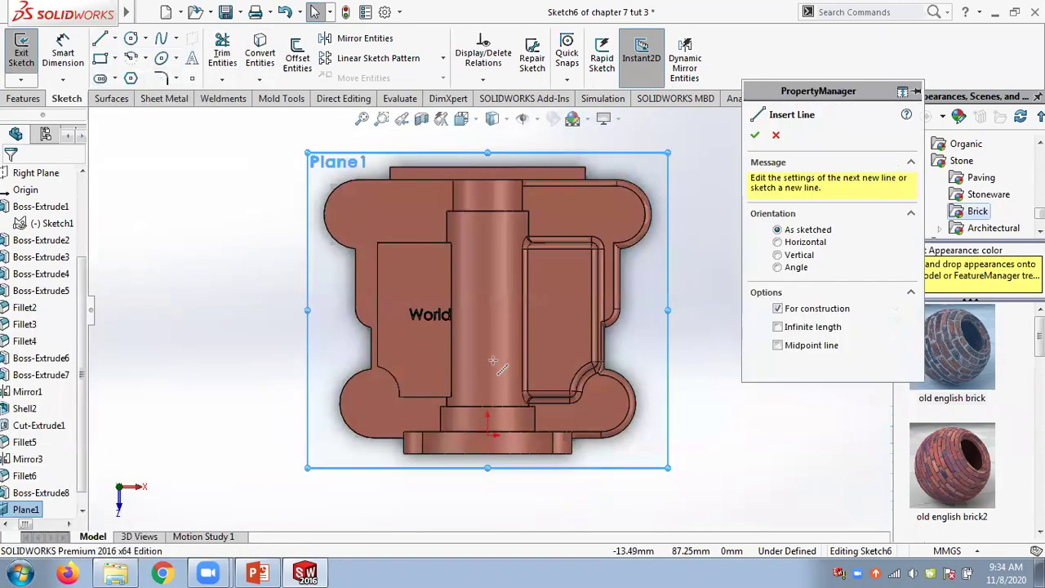
pyautogui.click(450, 278)
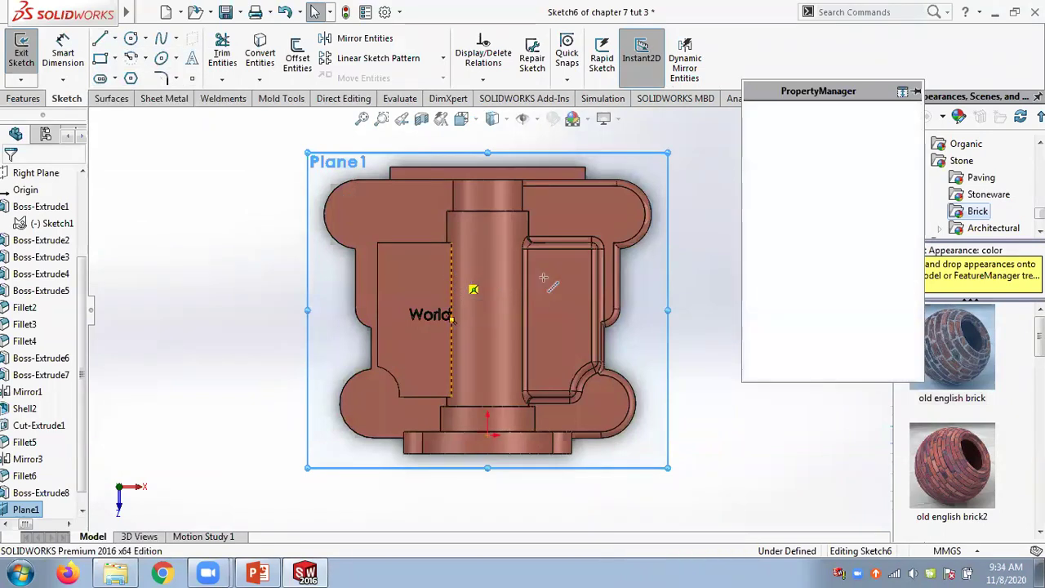
pyautogui.click(555, 278)
pyautogui.press('Escape')
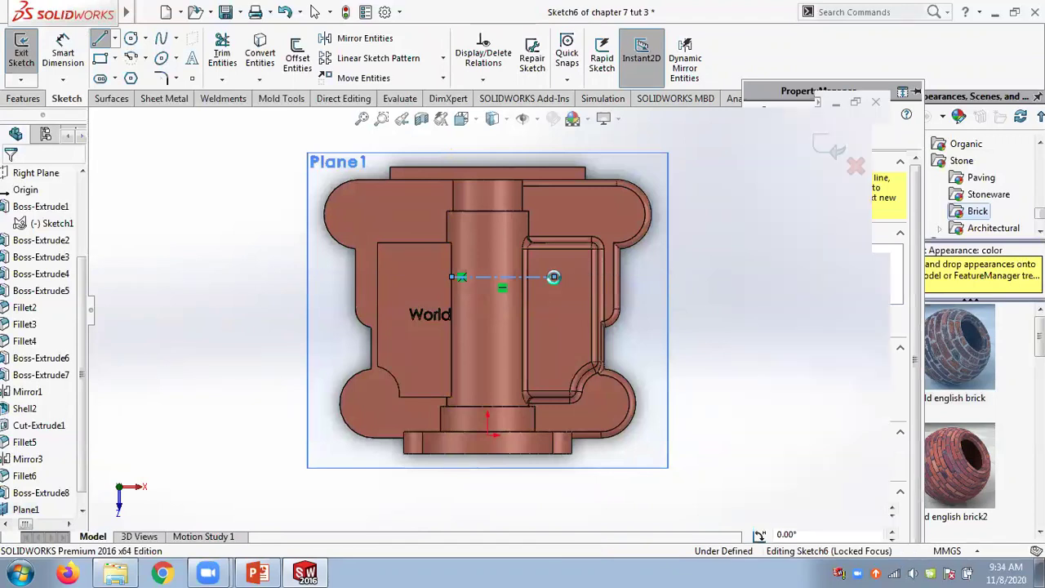
pyautogui.scroll(-2, 509, 260)
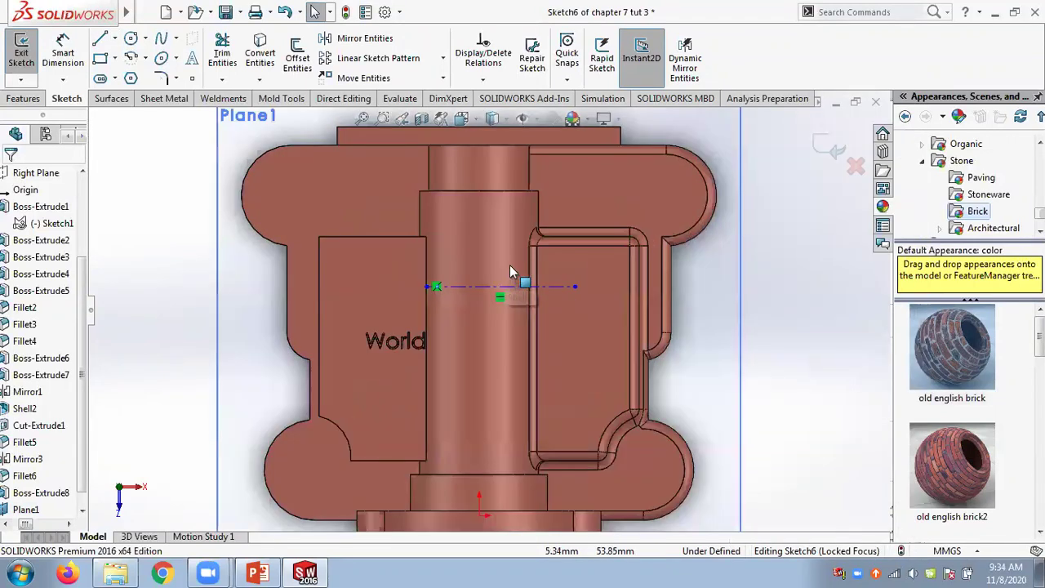
# - Add sketch text 'SOLIDWORKS' along the centerline, flipped upright and centre-aligned
pyautogui.click(191, 58)
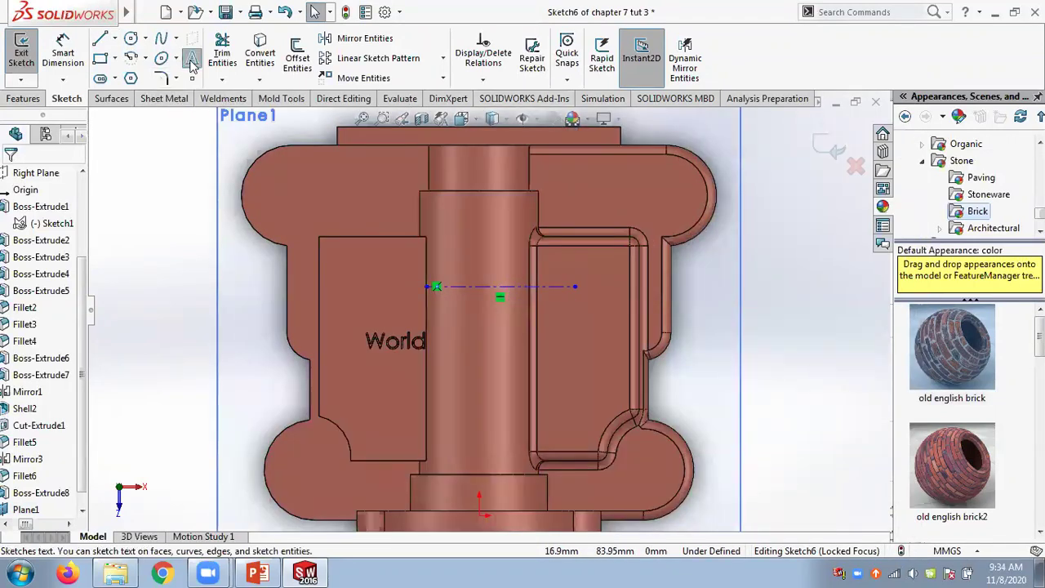
pyautogui.click(474, 287)
pyautogui.click(781, 253)
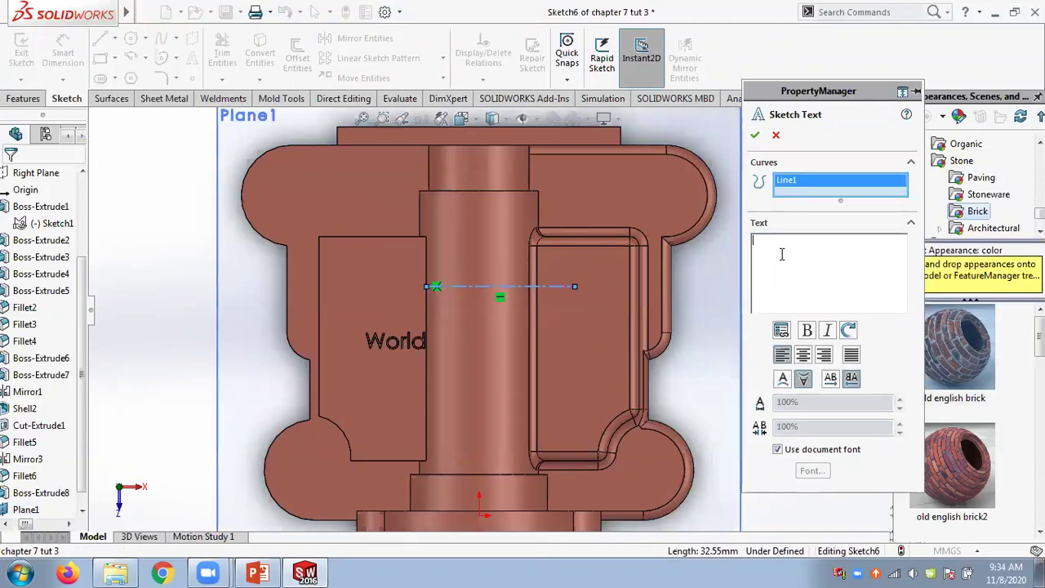
pyautogui.write('SOLIDWOR')
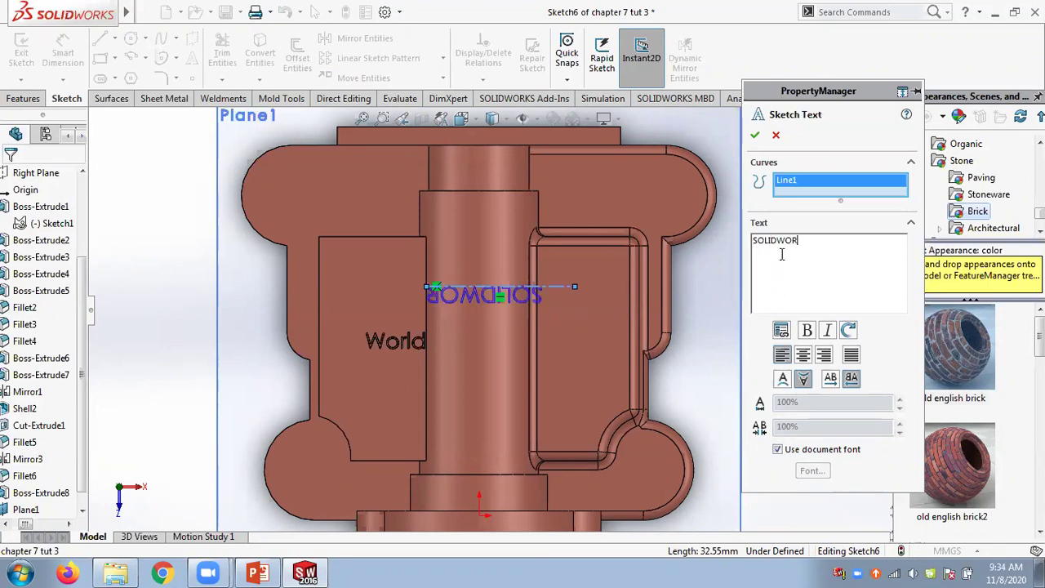
pyautogui.write('KS')
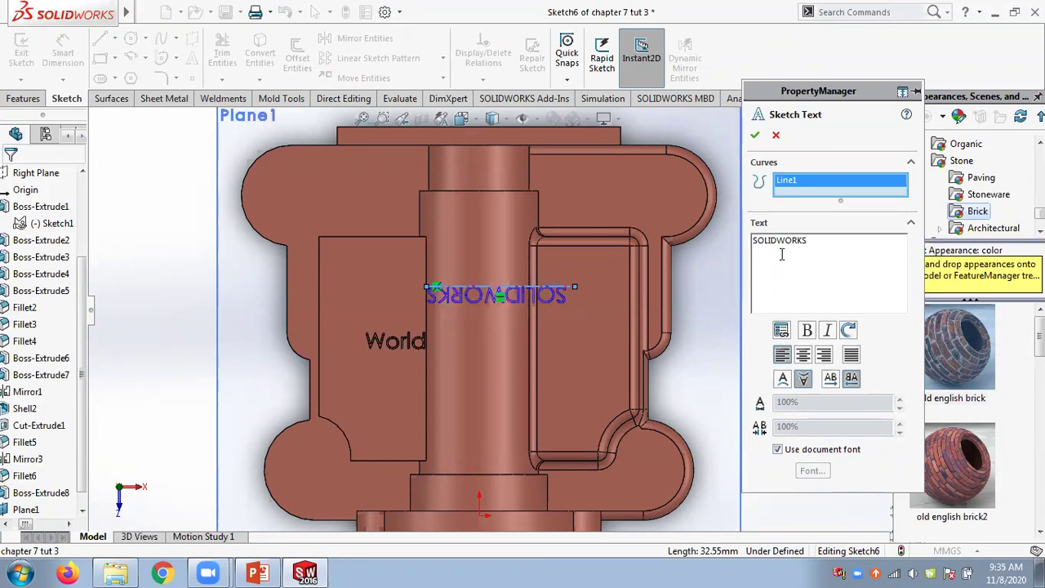
pyautogui.click(804, 379)
pyautogui.click(781, 379)
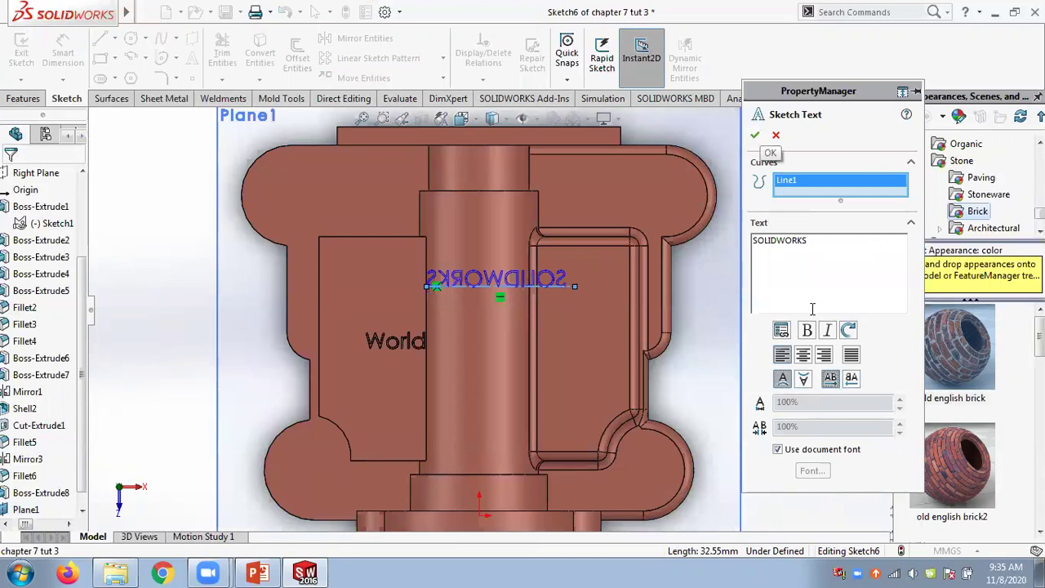
pyautogui.click(803, 354)
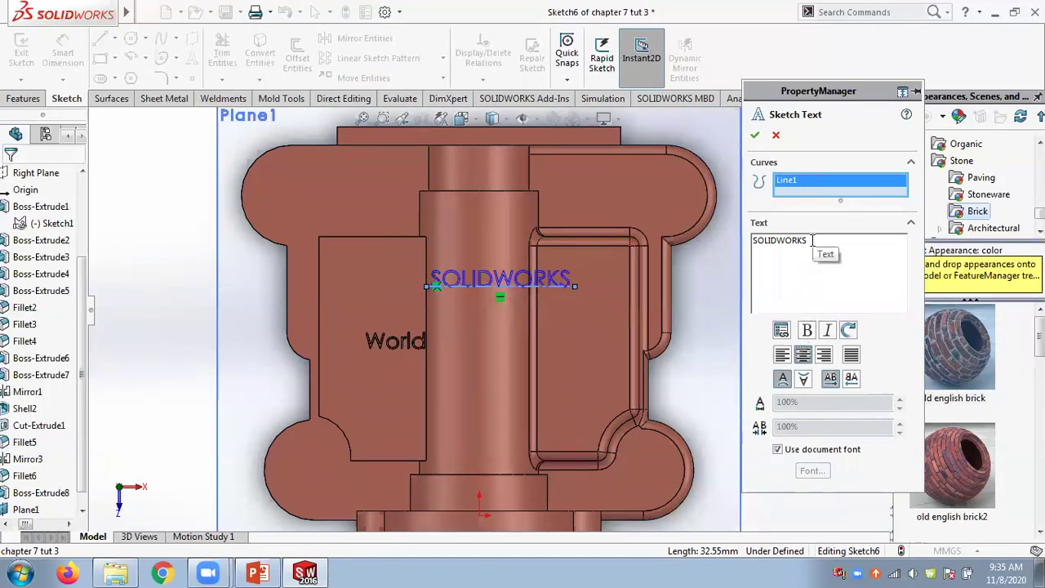
pyautogui.click(754, 134)
pyautogui.moveTo(707, 324); pyautogui.dragTo(771, 245, button='middle')
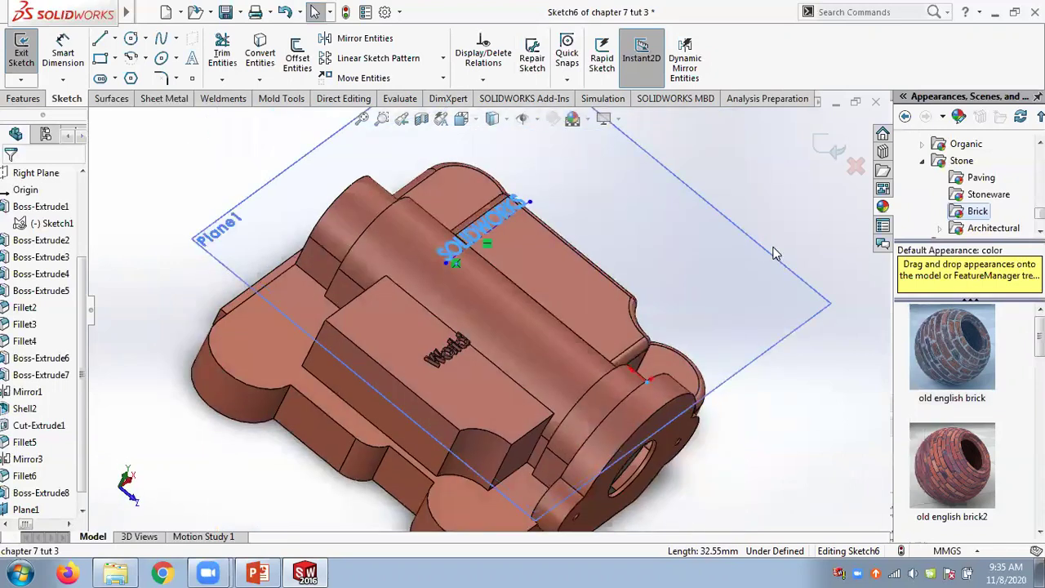
# - Exit the sketch and wrap the SOLIDWORKS text onto the cylinder face as a 2.00mm emboss
pyautogui.click(828, 147)
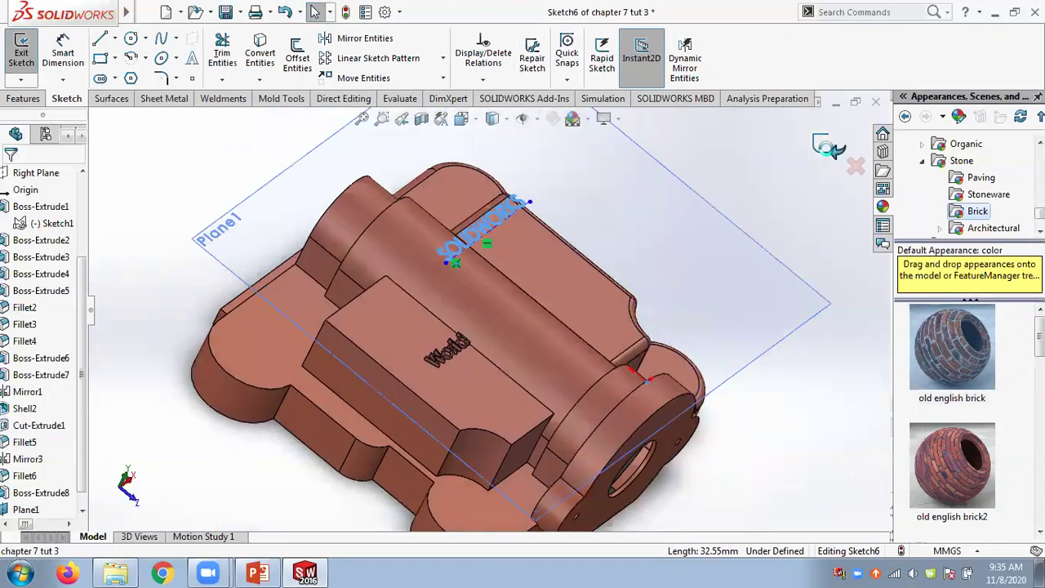
pyautogui.moveTo(509, 211); pyautogui.dragTo(642, 132, button='middle')
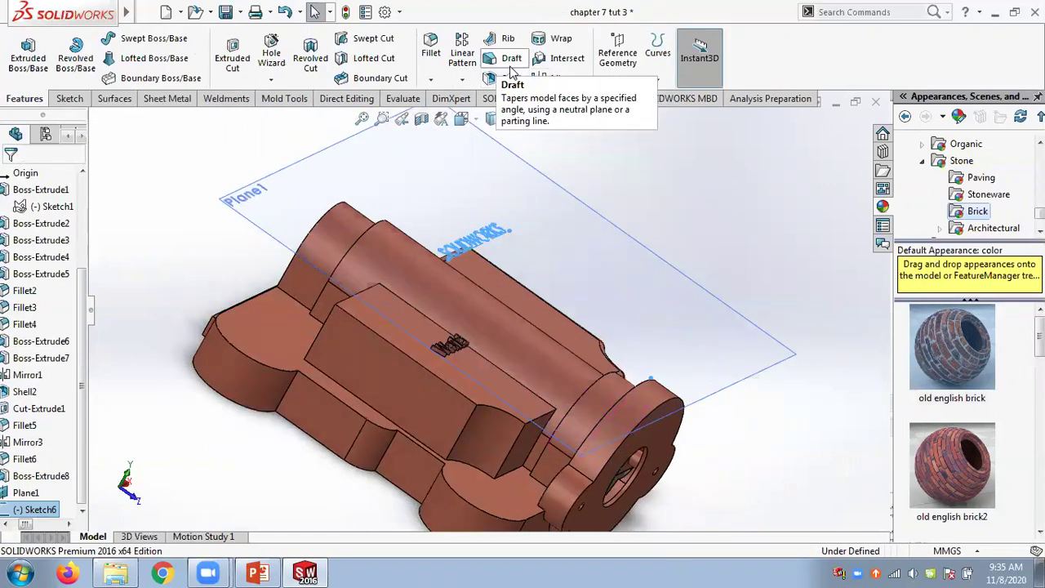
pyautogui.click(569, 45)
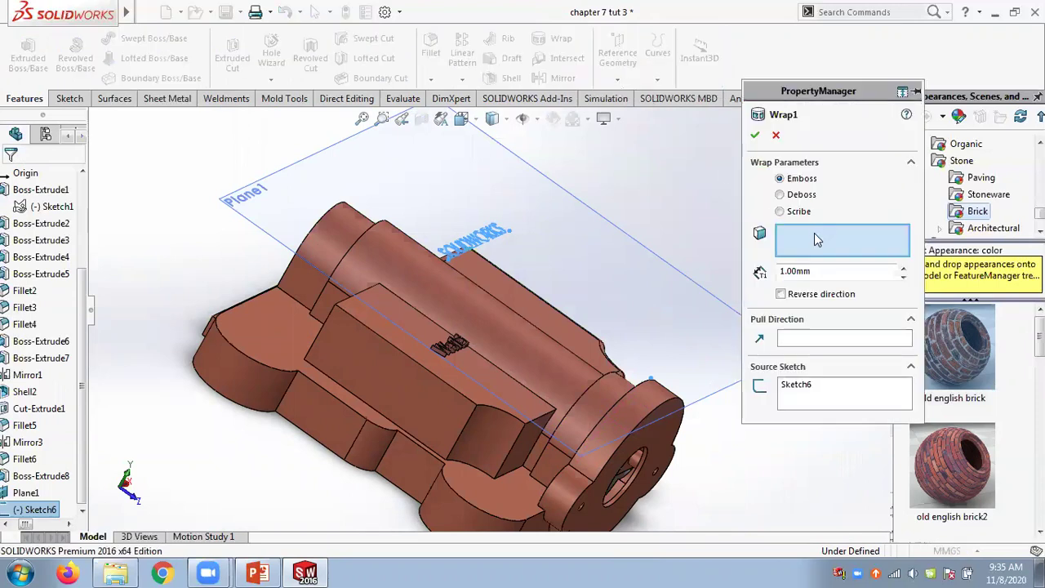
pyautogui.click(487, 311)
pyautogui.moveTo(641, 166); pyautogui.dragTo(608, 241, button='middle')
pyautogui.moveTo(579, 276); pyautogui.dragTo(660, 230, button='middle')
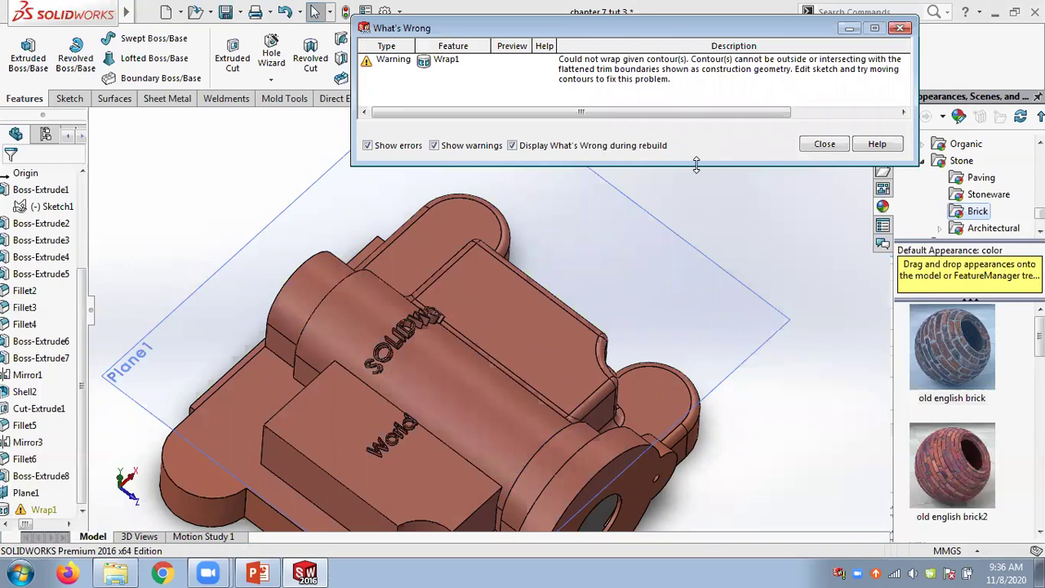
# - Close the What's Wrong report, reorient the part, and expand Wrap1 to show Sketch6
pyautogui.moveTo(516, 279); pyautogui.dragTo(447, 334, button='middle')
pyautogui.scroll(-3, 447, 334)
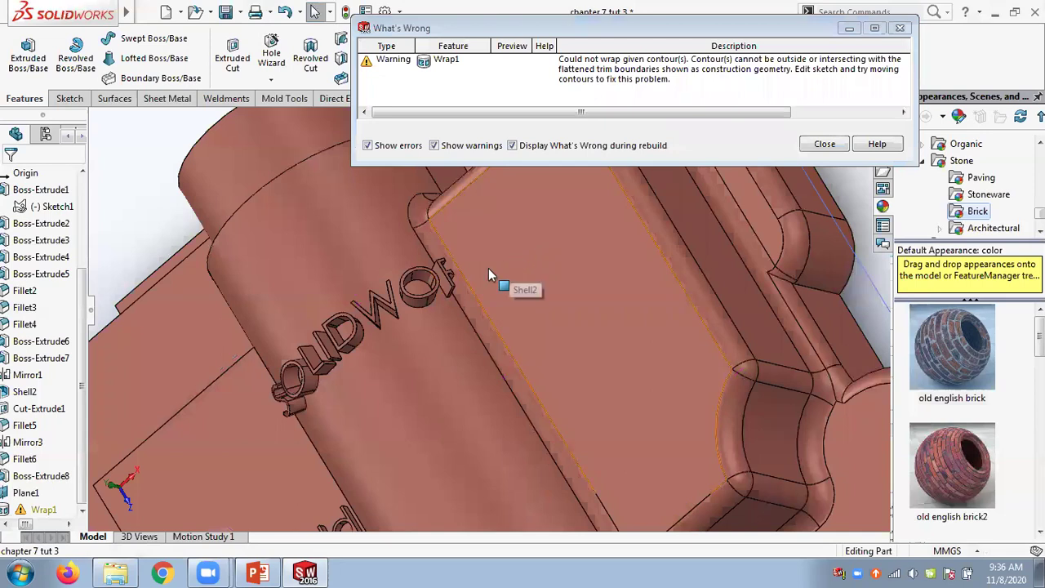
pyautogui.click(825, 145)
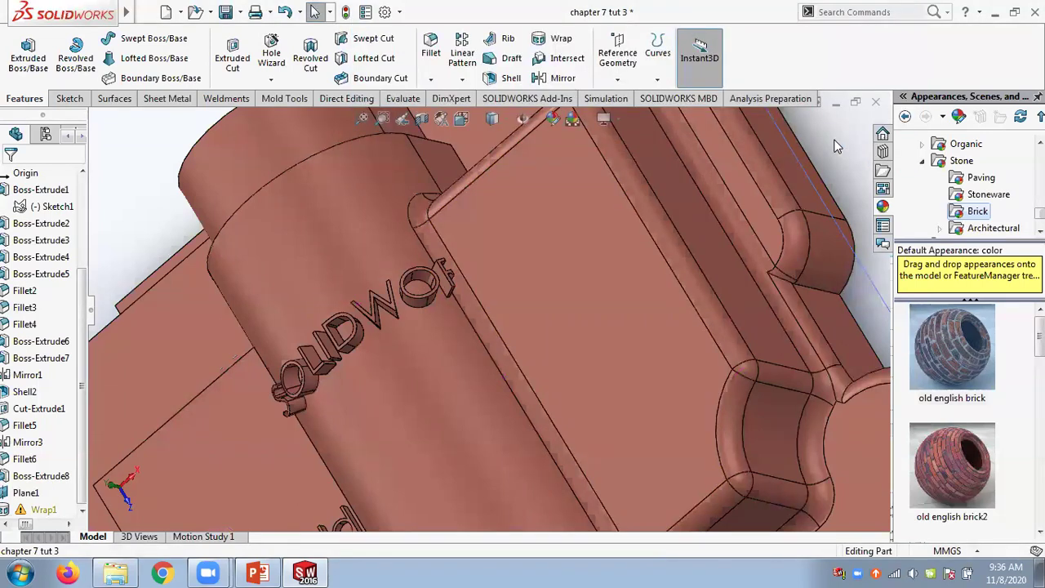
pyautogui.scroll(5, 452, 317)
pyautogui.moveTo(454, 316); pyautogui.dragTo(501, 261, button='middle')
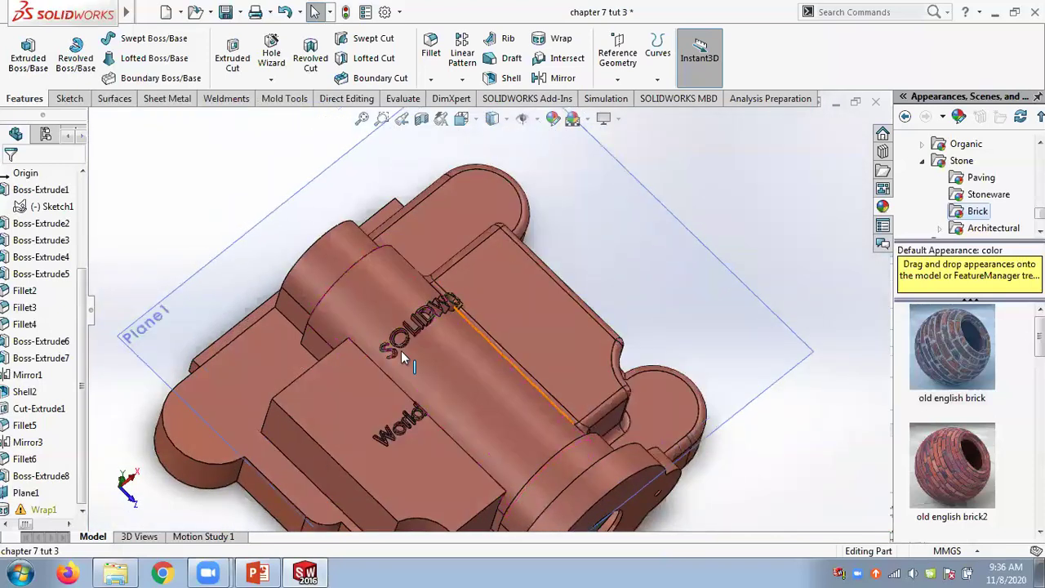
pyautogui.click(25, 527)
pyautogui.click(8, 509)
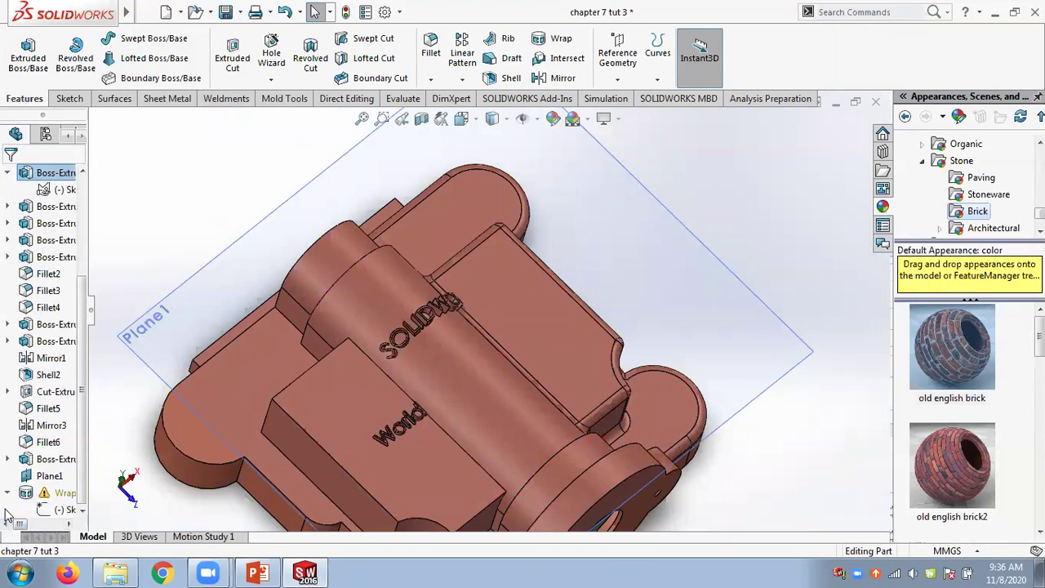
# - Reopen Sketch6 for editing, leaving the SOLIDWORKS text unchanged
pyautogui.rightClick(61, 511)
pyautogui.click(71, 301)
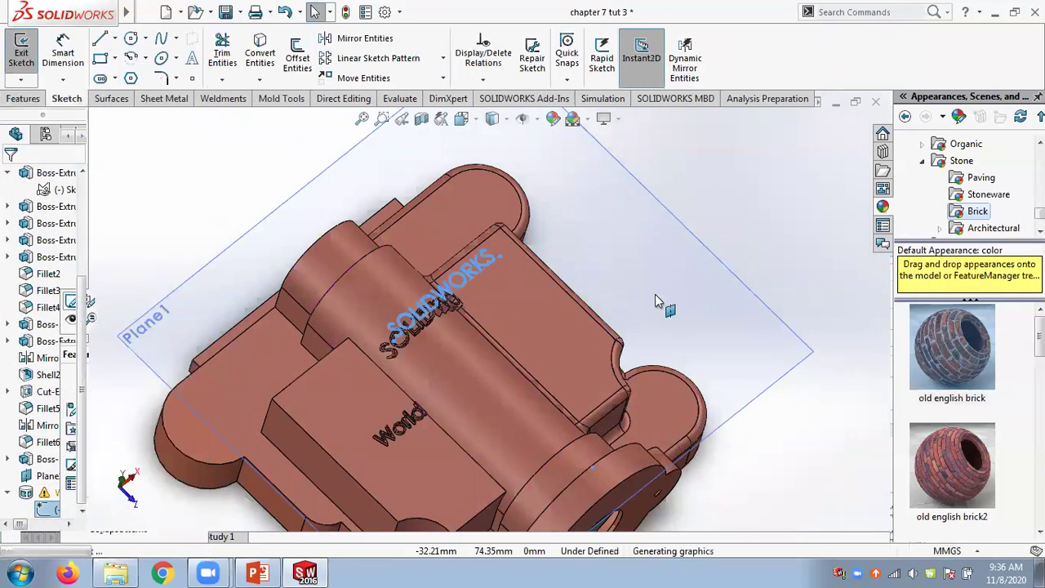
pyautogui.rightClick(482, 272)
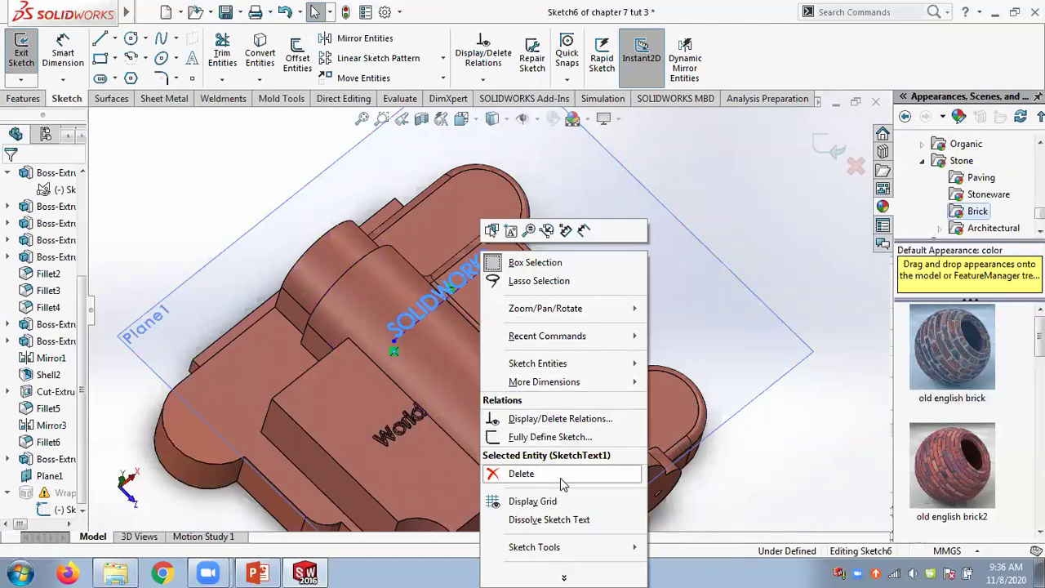
pyautogui.click(796, 233)
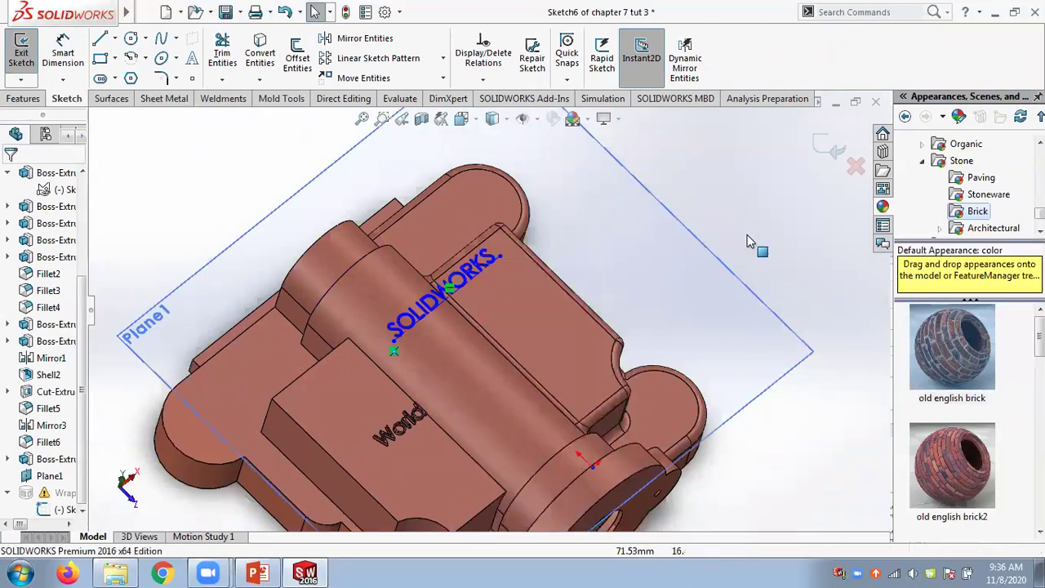
# - Exit Sketch6 to rebuild Wrap1, close the repeated warning, and select Wrap1
pyautogui.click(831, 147)
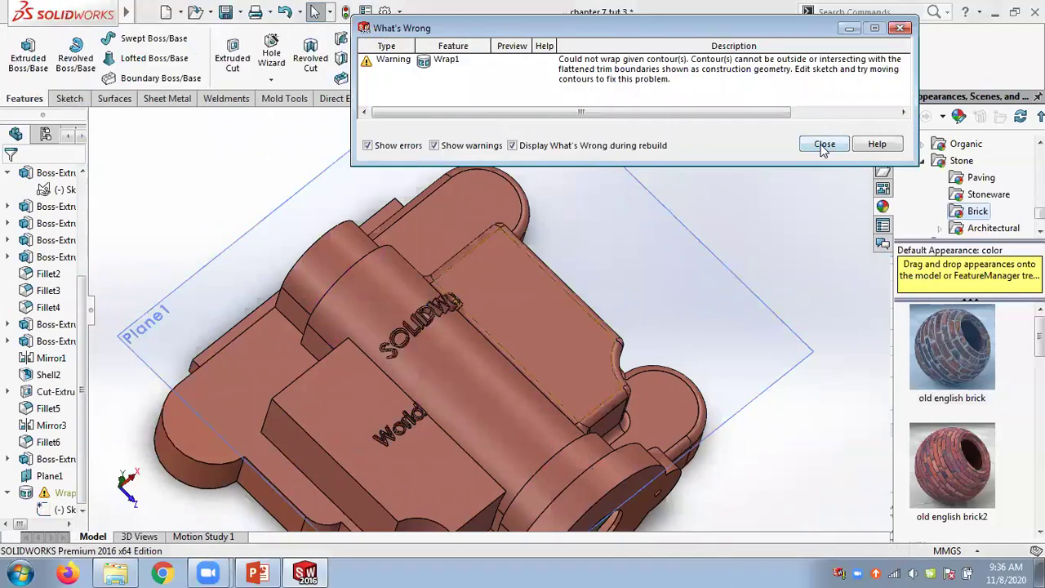
pyautogui.click(823, 145)
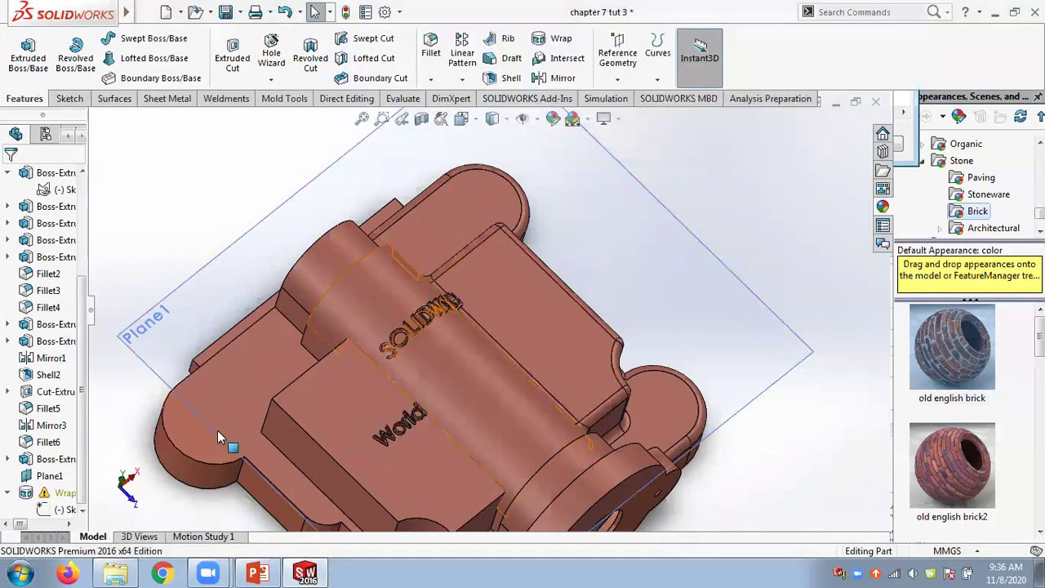
pyautogui.rightClick(64, 510)
pyautogui.click(45, 493)
# - Delete the Wrap1 feature and reopen Sketch6 for editing
pyautogui.rightClick(45, 493)
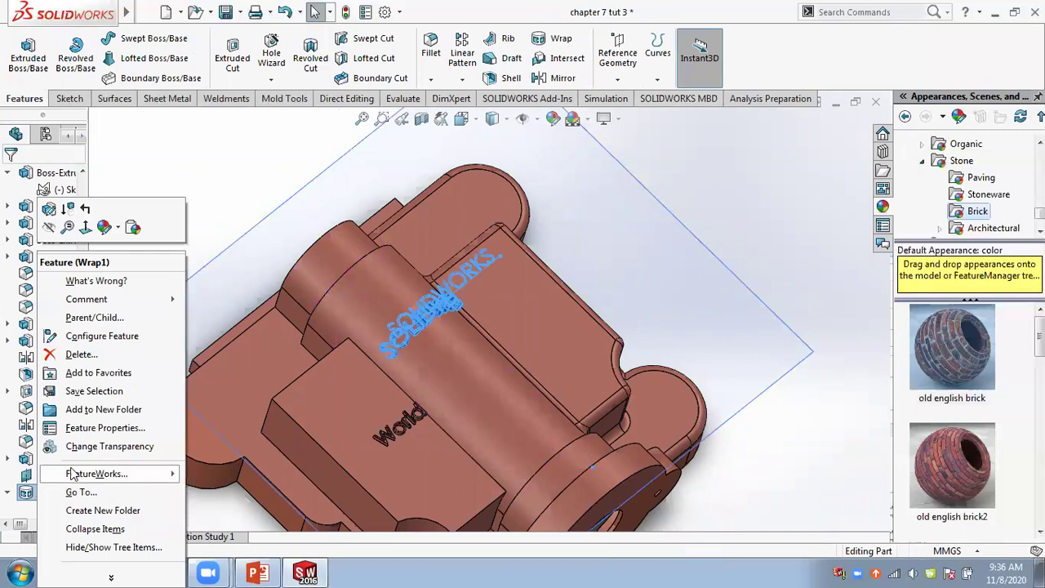
pyautogui.click(79, 354)
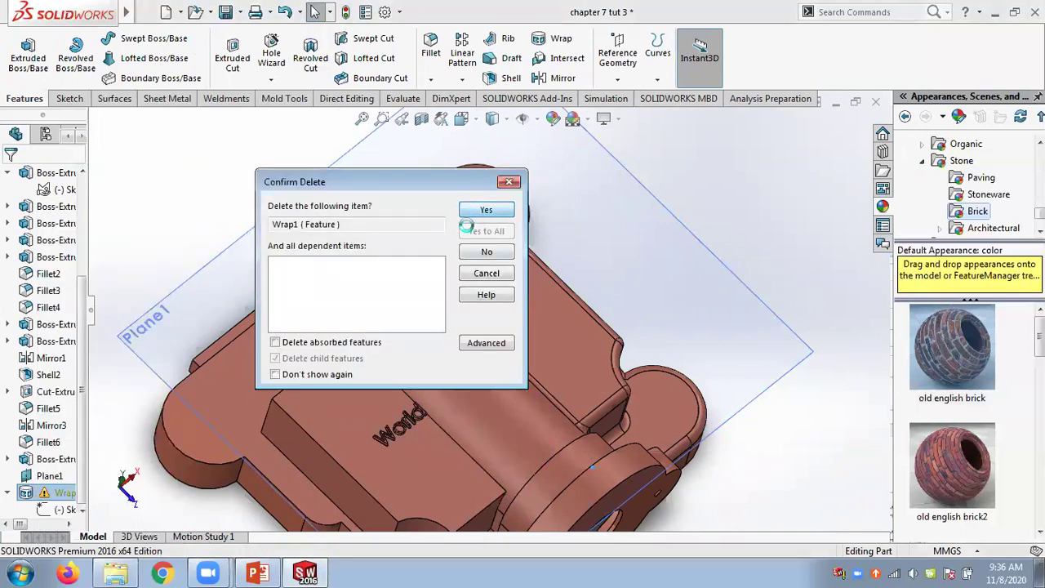
pyautogui.rightClick(59, 510)
pyautogui.click(69, 242)
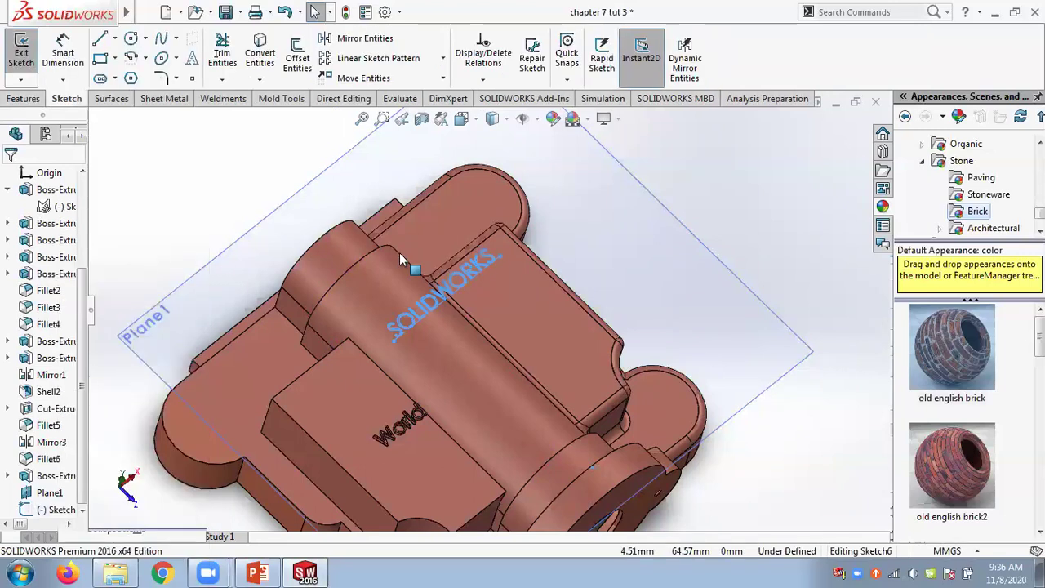
# - Shorten the sketch text from SOLIDWORKS to SOLID
pyautogui.doubleClick(477, 274)
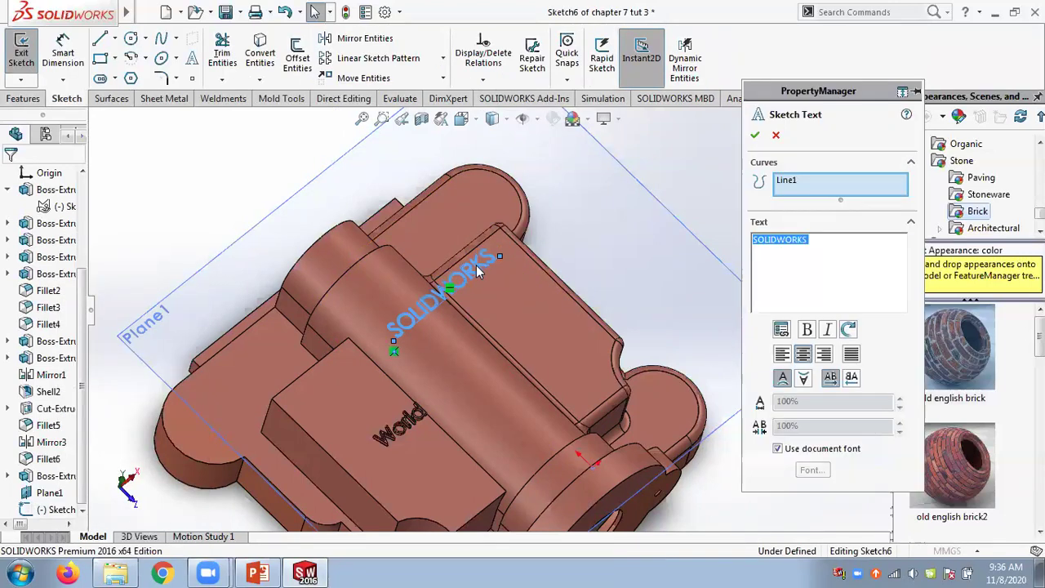
pyautogui.click(819, 244)
pyautogui.press('BackSpace')
pyautogui.press('BackSpace')
pyautogui.press('BackSpace')
pyautogui.press('BackSpace')
pyautogui.press('BackSpace')
pyautogui.press('BackSpace')
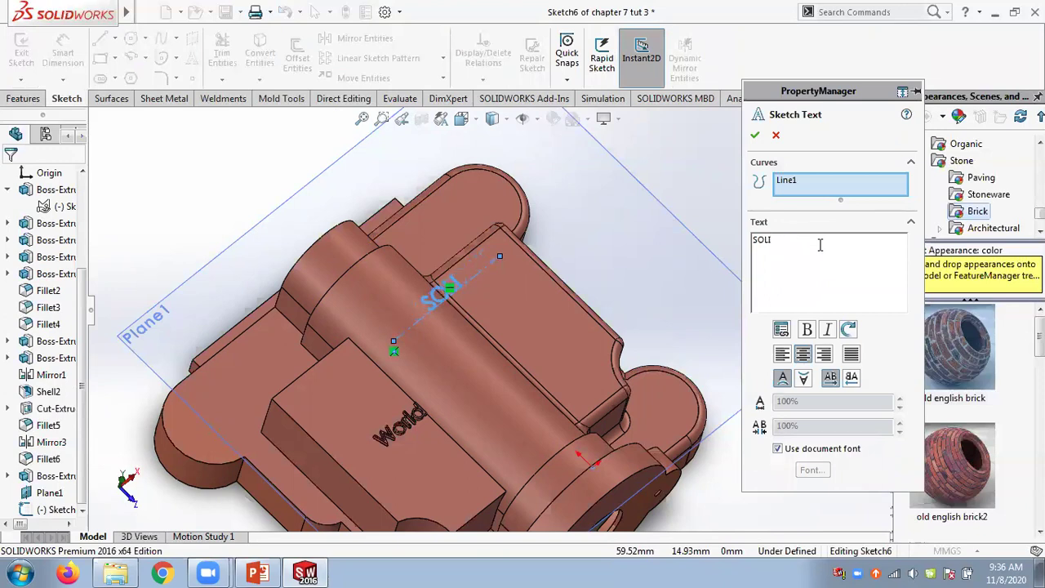
pyautogui.click(756, 135)
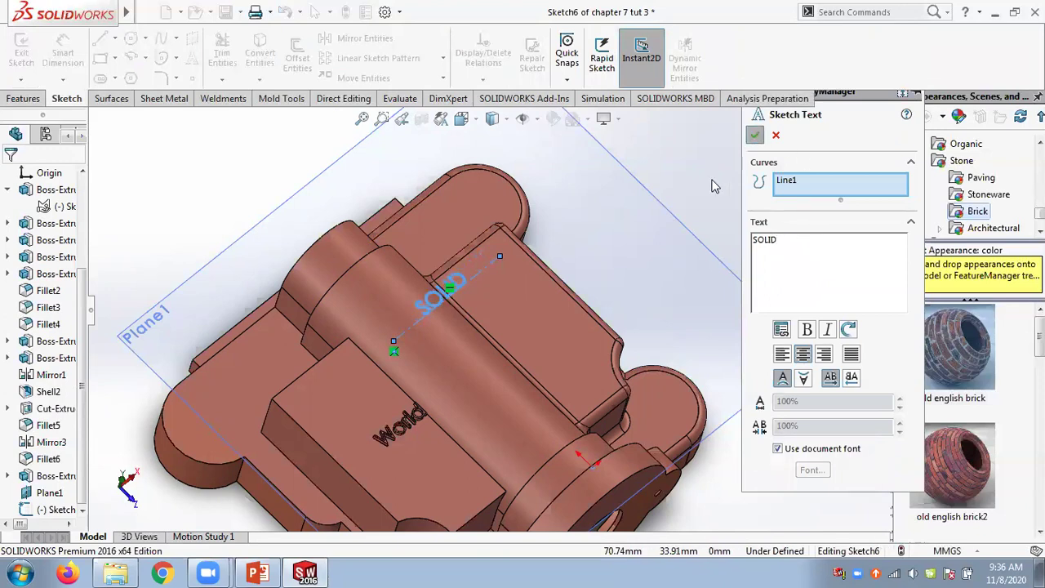
pyautogui.moveTo(691, 199); pyautogui.dragTo(653, 330, button='middle')
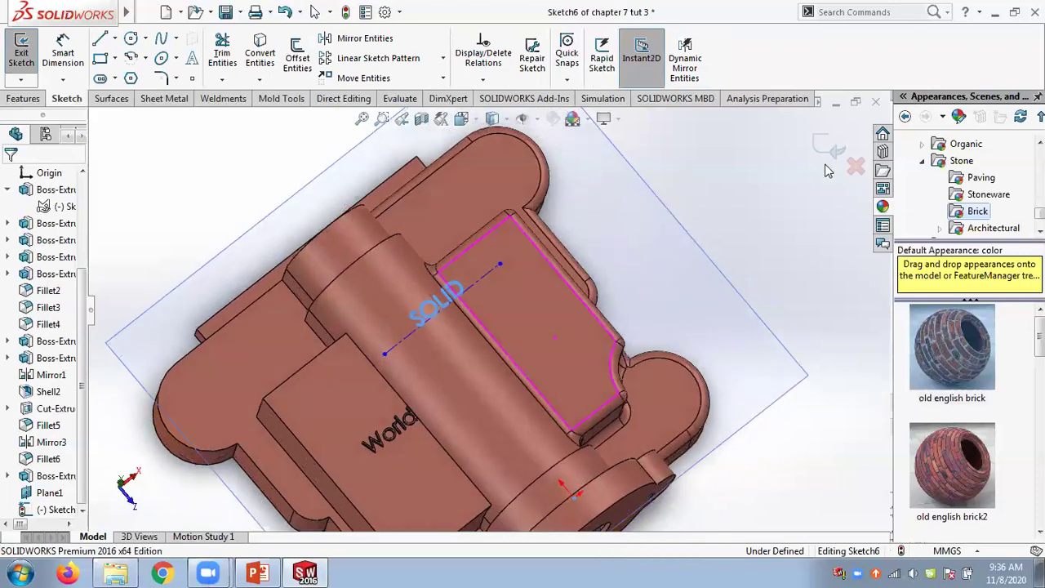
# - Exit Sketch6 and discard the accidental new sketch started on Plane1
pyautogui.click(23, 99)
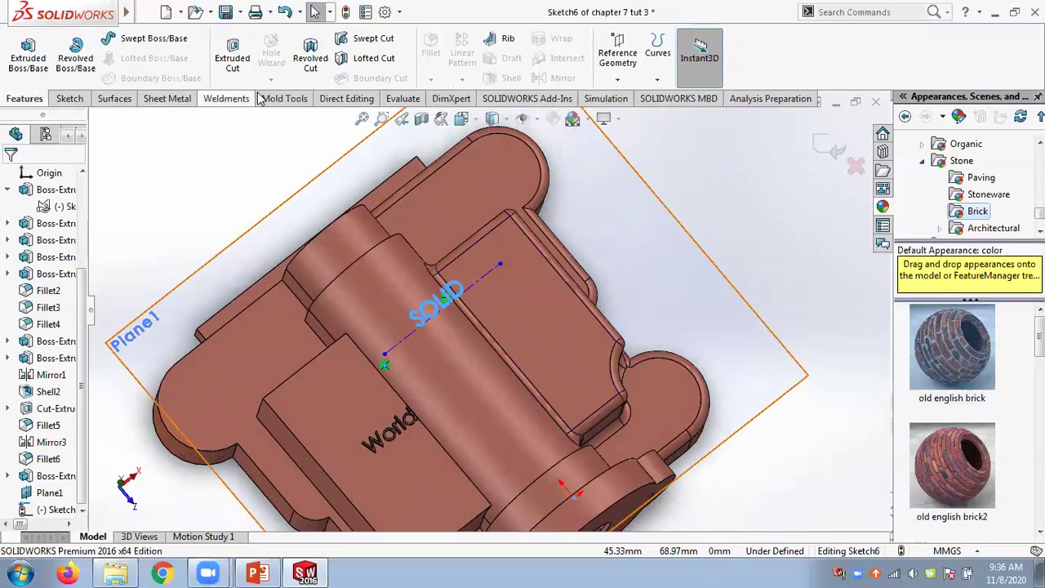
pyautogui.click(831, 149)
pyautogui.click(558, 38)
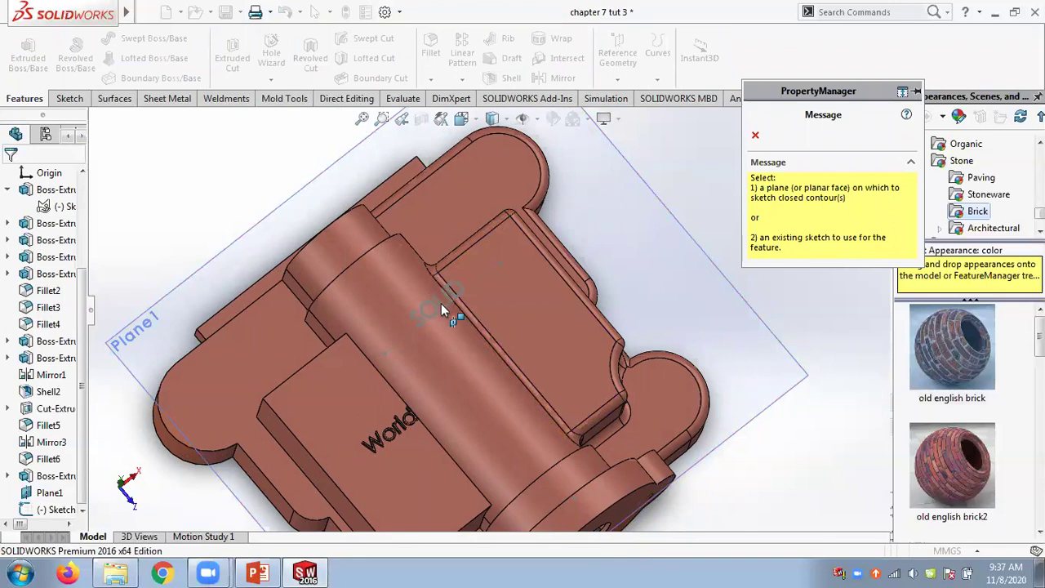
pyautogui.click(708, 254)
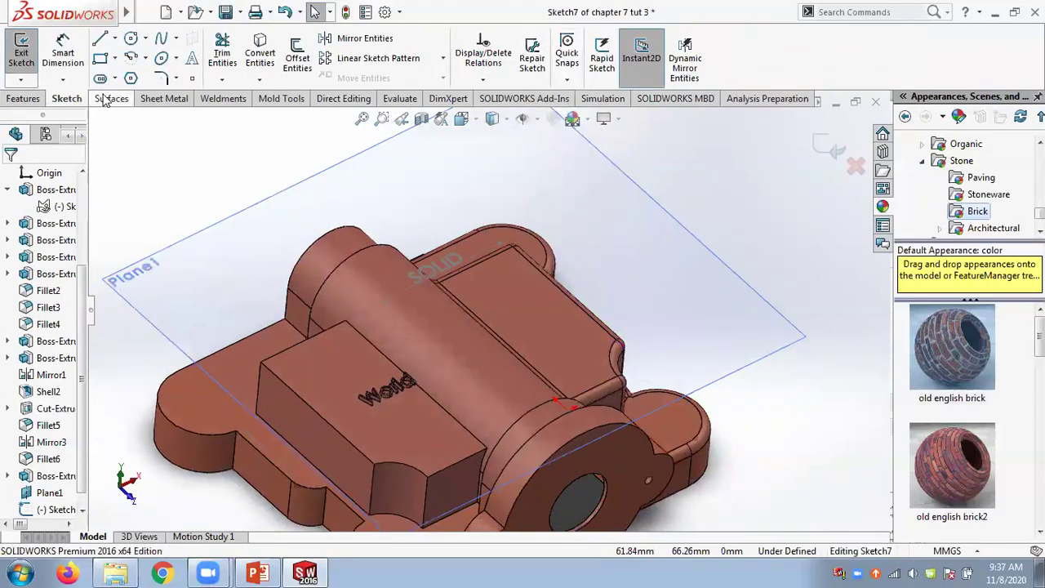
pyautogui.click(24, 99)
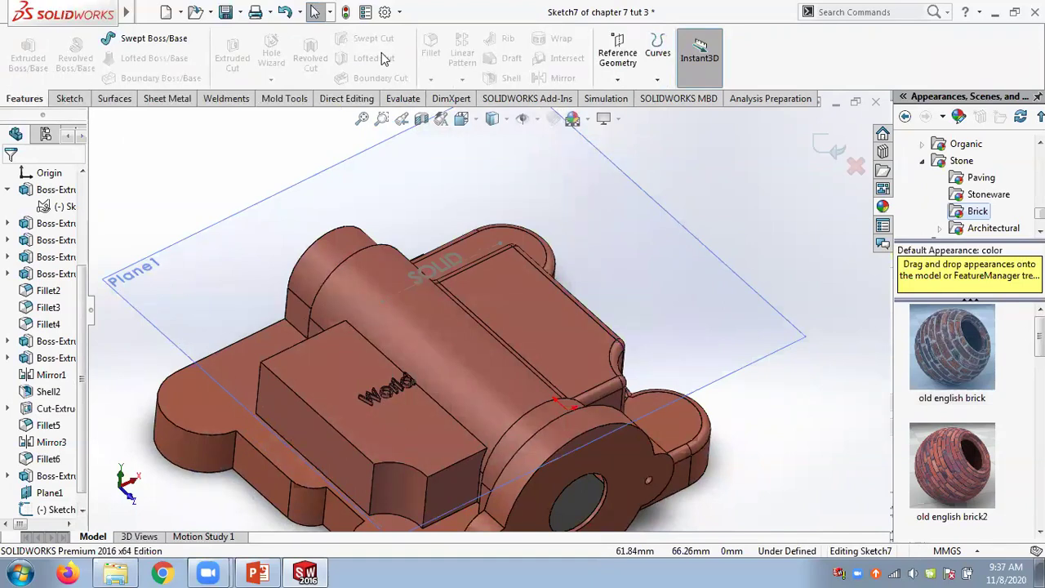
pyautogui.click(69, 99)
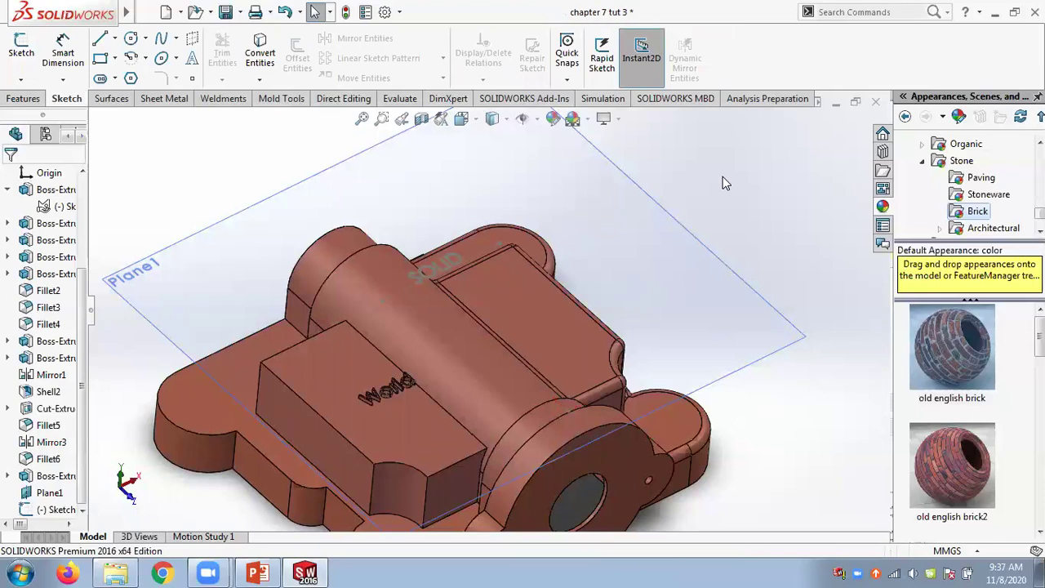
# - Select the SOLID text sketch and start a Wrap feature with it
pyautogui.click(24, 99)
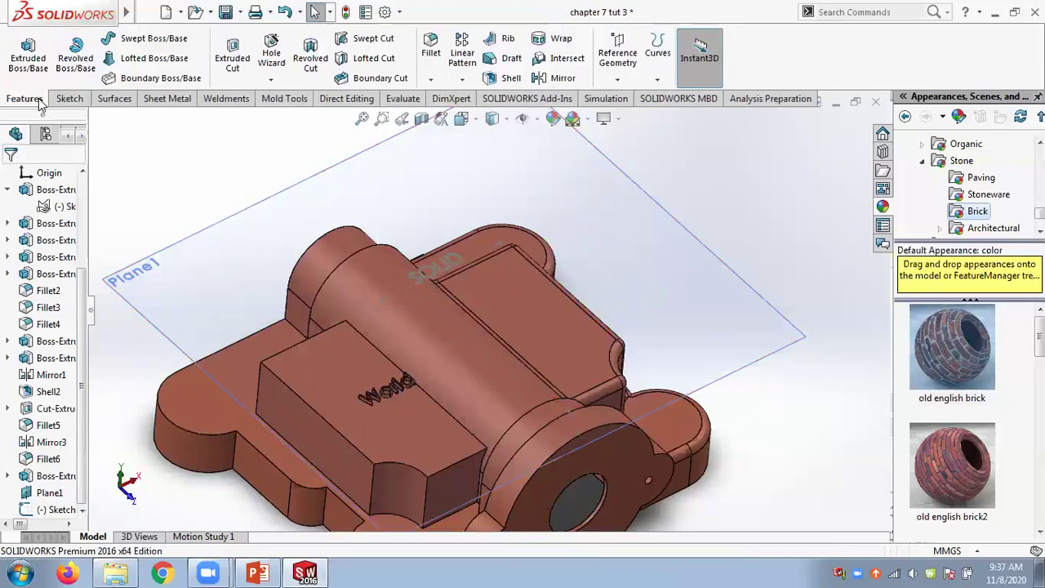
pyautogui.click(559, 38)
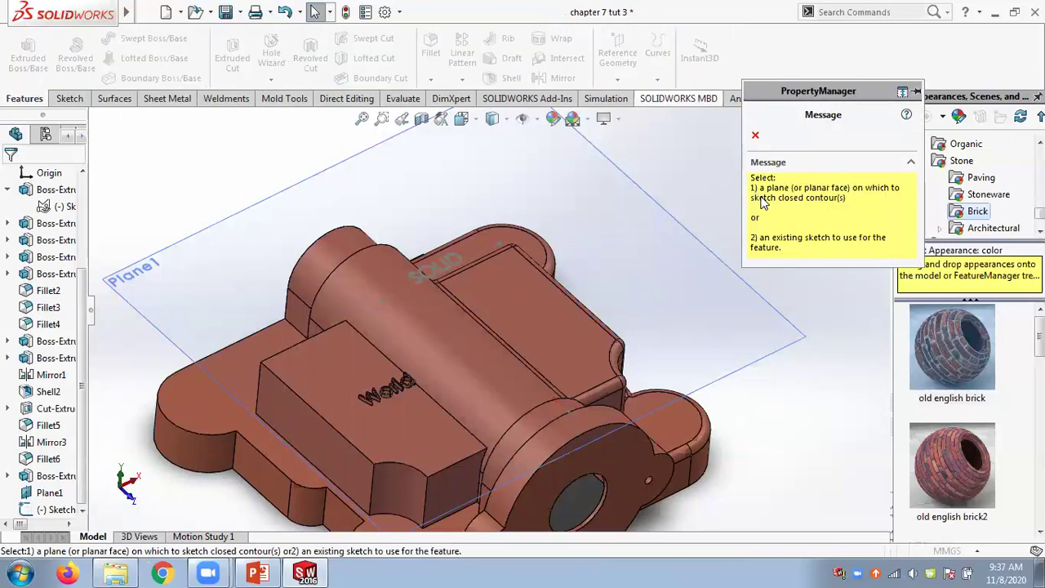
pyautogui.click(61, 509)
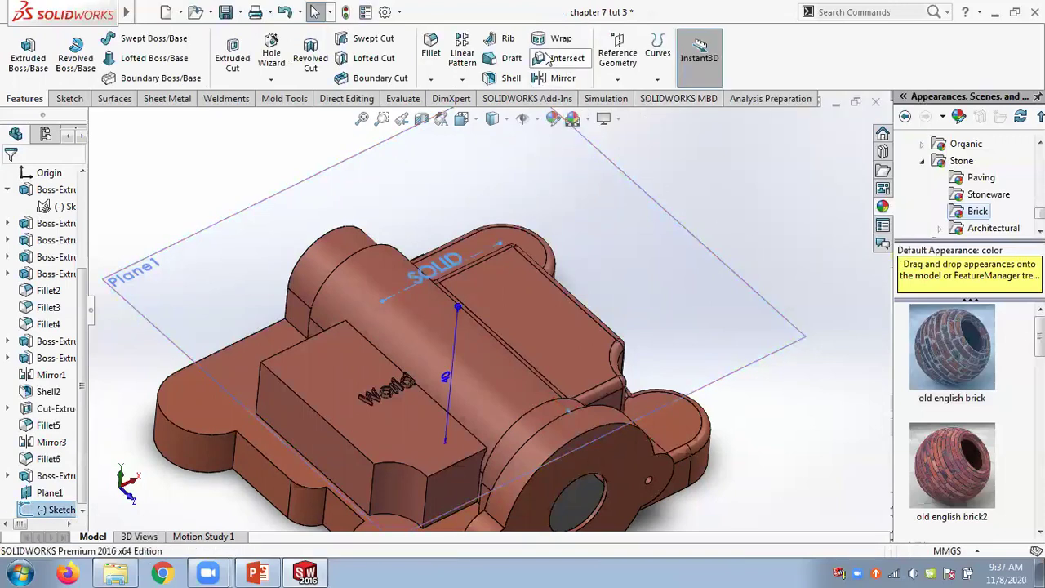
pyautogui.click(560, 38)
# - Wrap the SOLID text onto the cylindrical boss face as a 2.00mm emboss
pyautogui.click(454, 360)
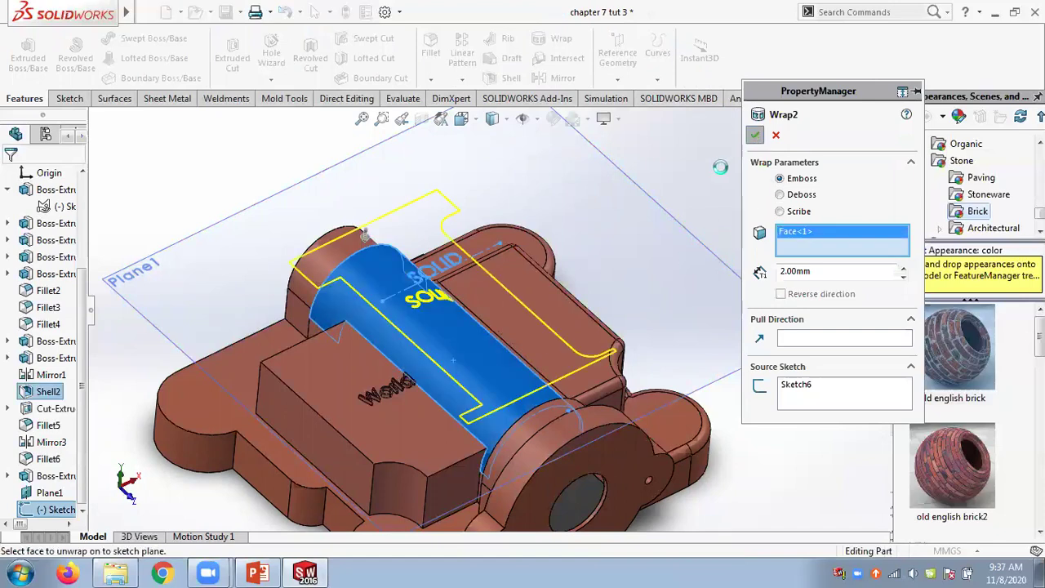
pyautogui.moveTo(729, 240); pyautogui.dragTo(588, 269, button='middle')
pyautogui.scroll(-3, 579, 270)
pyautogui.scroll(3, 574, 270)
pyautogui.moveTo(474, 299); pyautogui.dragTo(518, 164, button='middle')
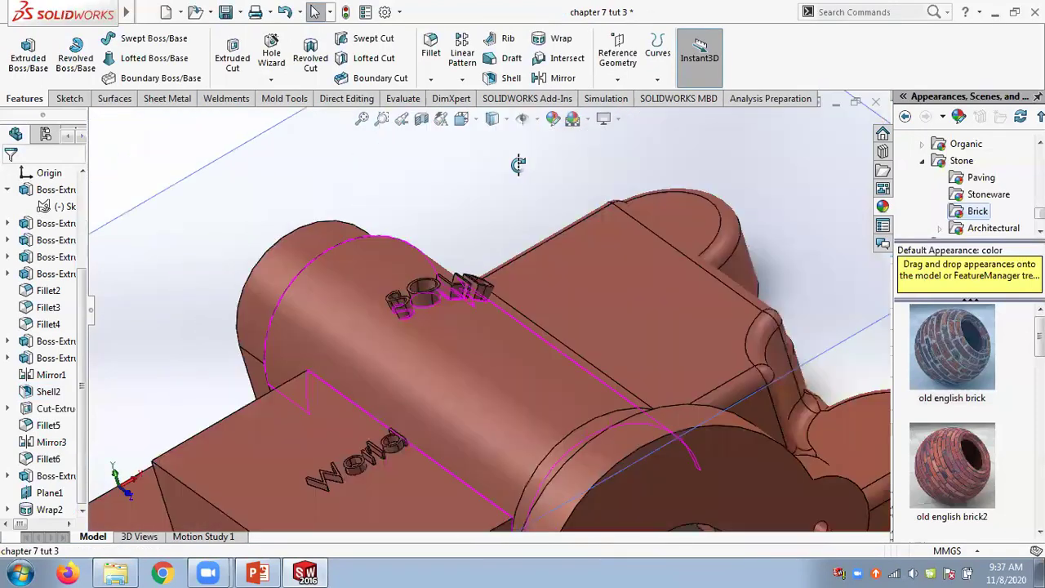
pyautogui.scroll(5, 509, 230)
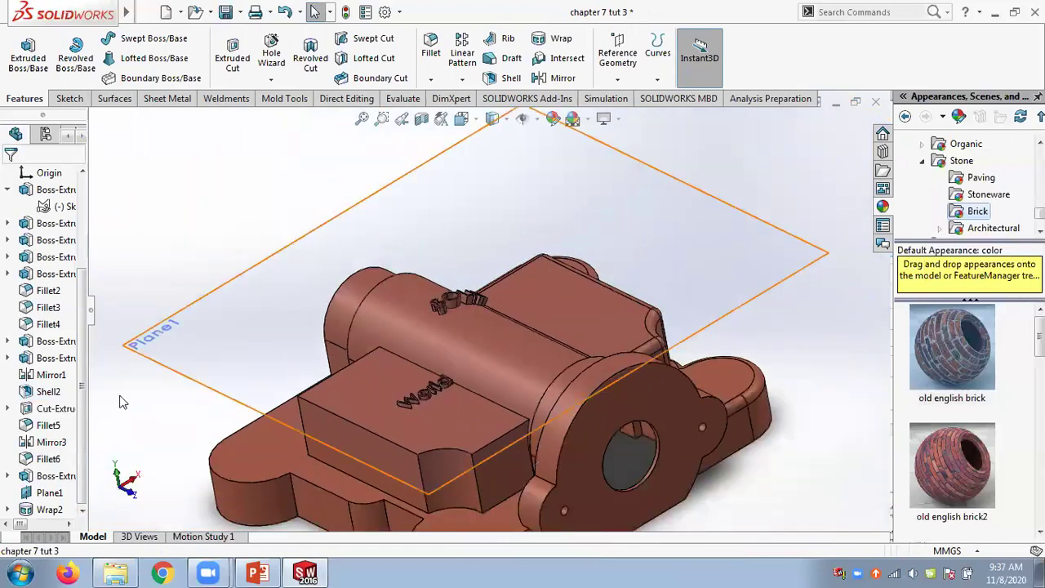
# - Edit Wrap2 to switch it from Emboss to Deboss
pyautogui.rightClick(49, 509)
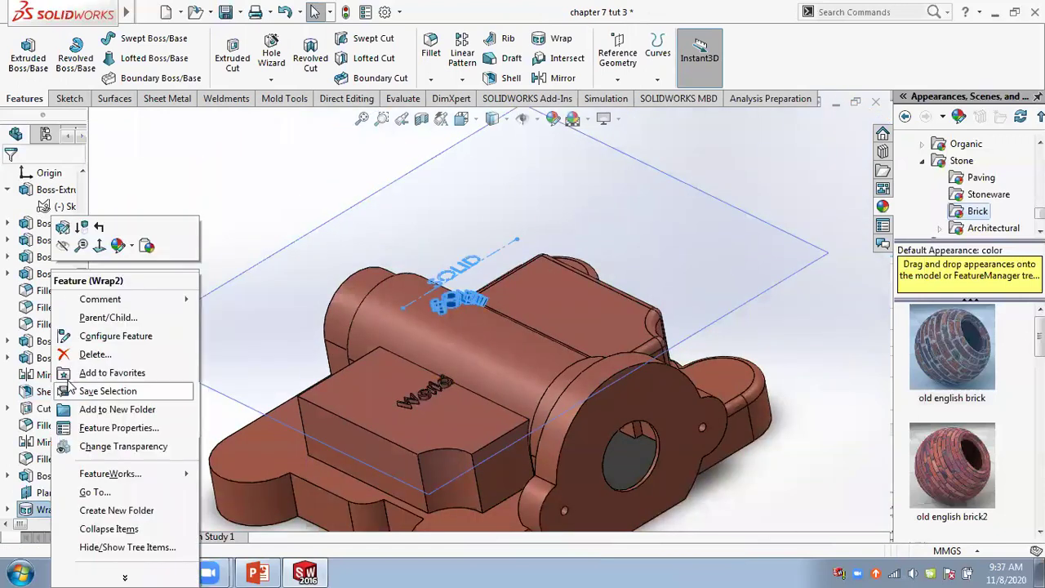
pyautogui.click(64, 230)
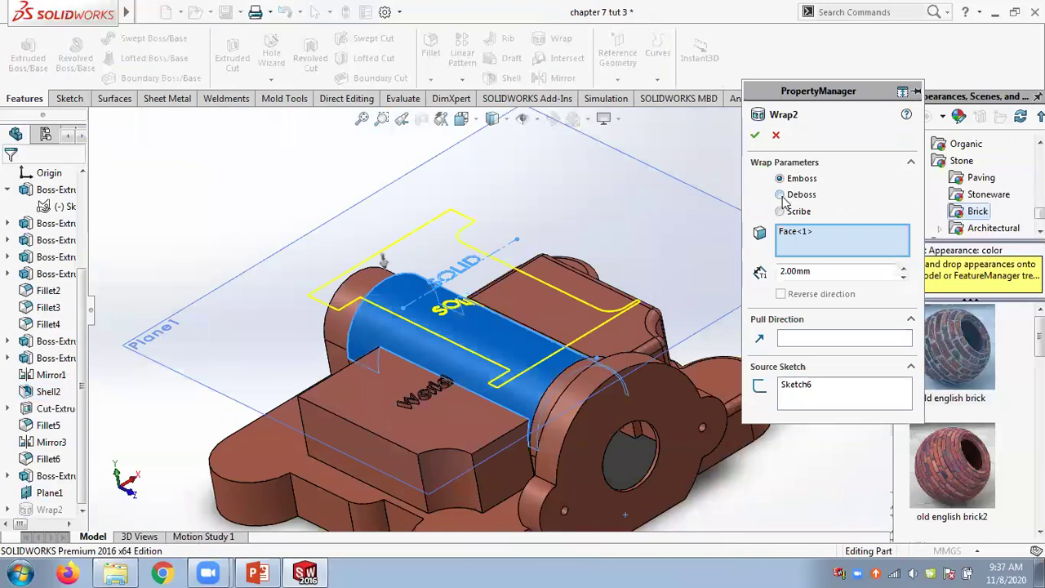
pyautogui.click(779, 195)
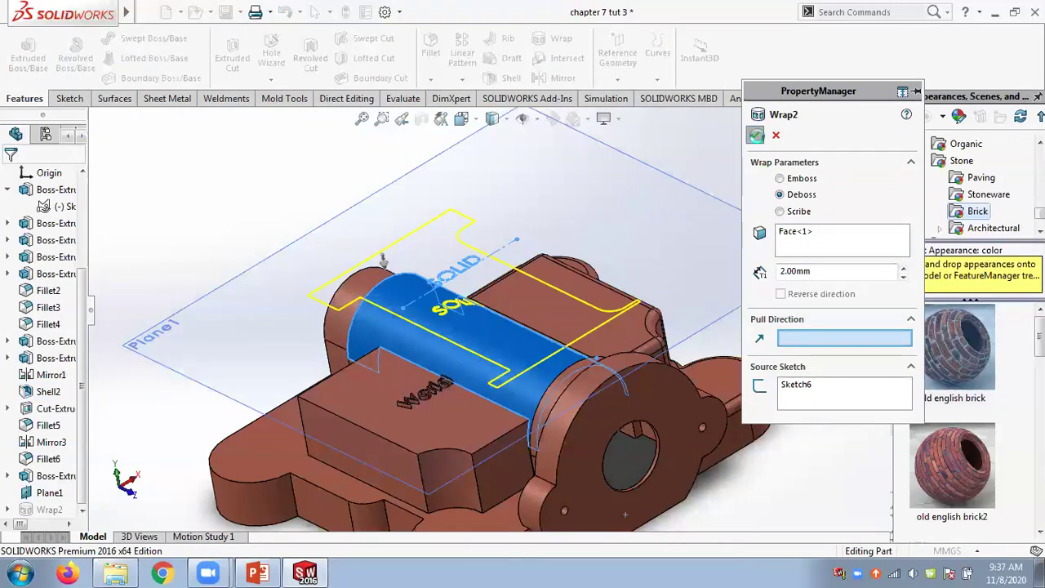
pyautogui.click(756, 135)
pyautogui.moveTo(757, 139); pyautogui.dragTo(446, 332, button='middle')
pyautogui.scroll(-5, 448, 334)
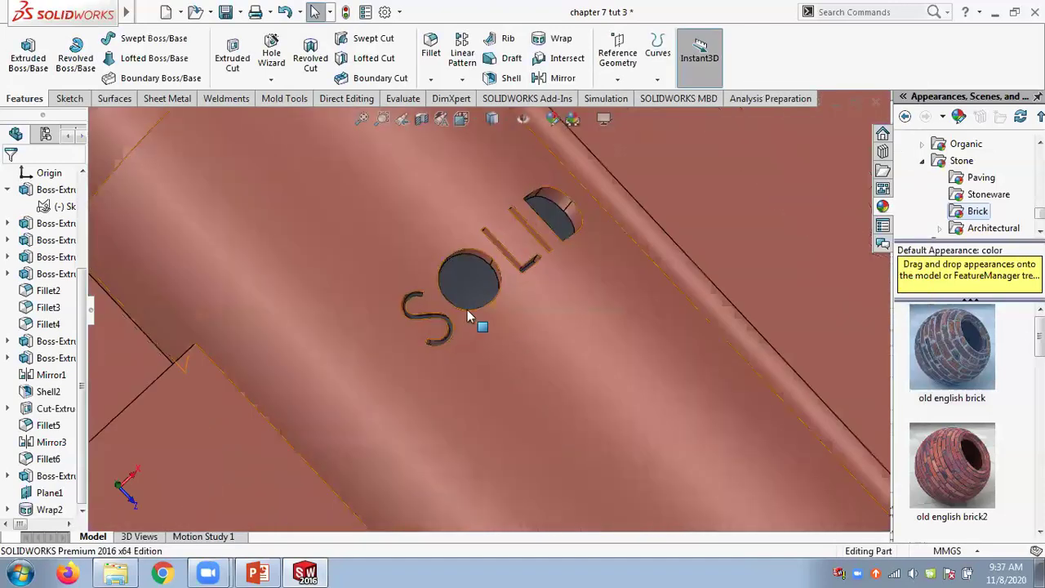
pyautogui.scroll(5, 519, 324)
pyautogui.moveTo(519, 324); pyautogui.dragTo(483, 350, button='middle')
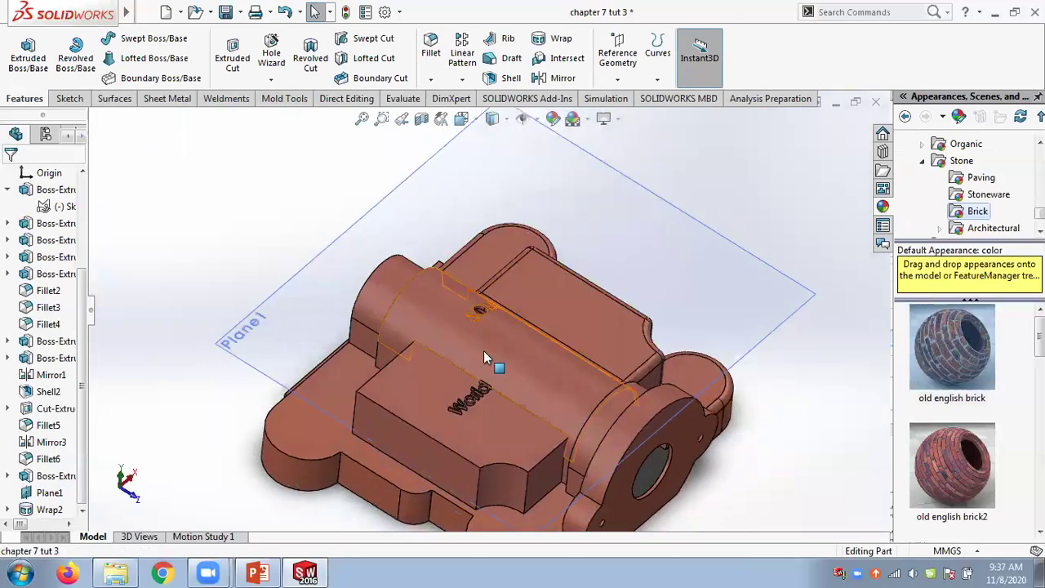
# - Change Wrap2's depth from 2.00mm to 1.00mm
pyautogui.rightClick(49, 510)
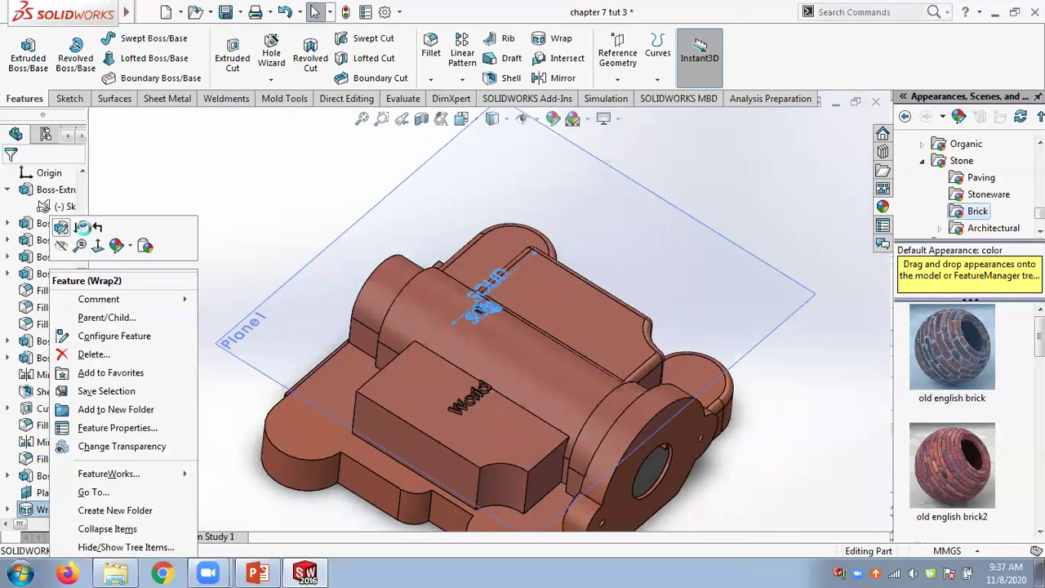
pyautogui.click(640, 396)
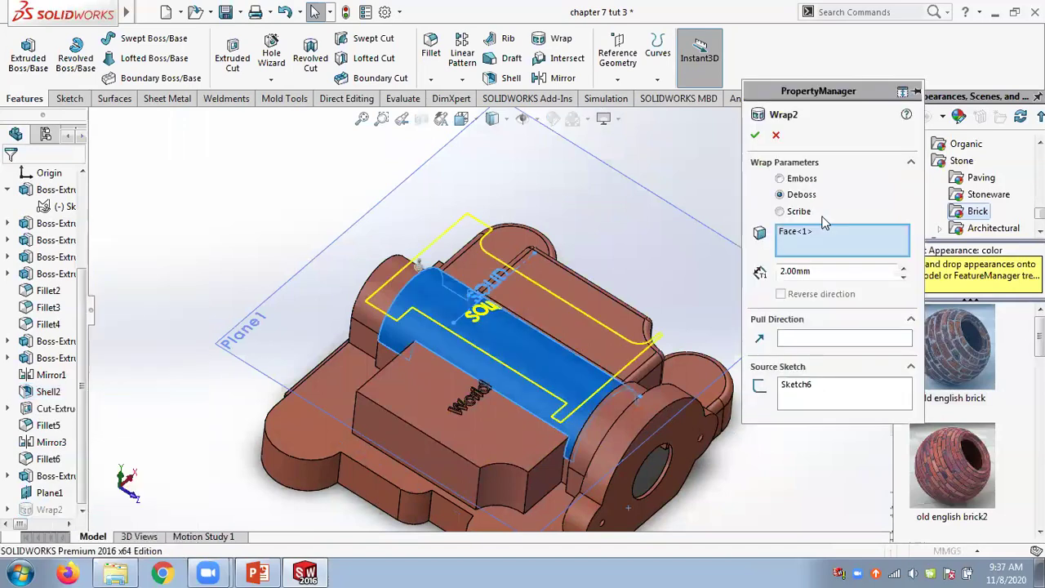
pyautogui.click(781, 271)
pyautogui.press('Delete')
pyautogui.write('1')
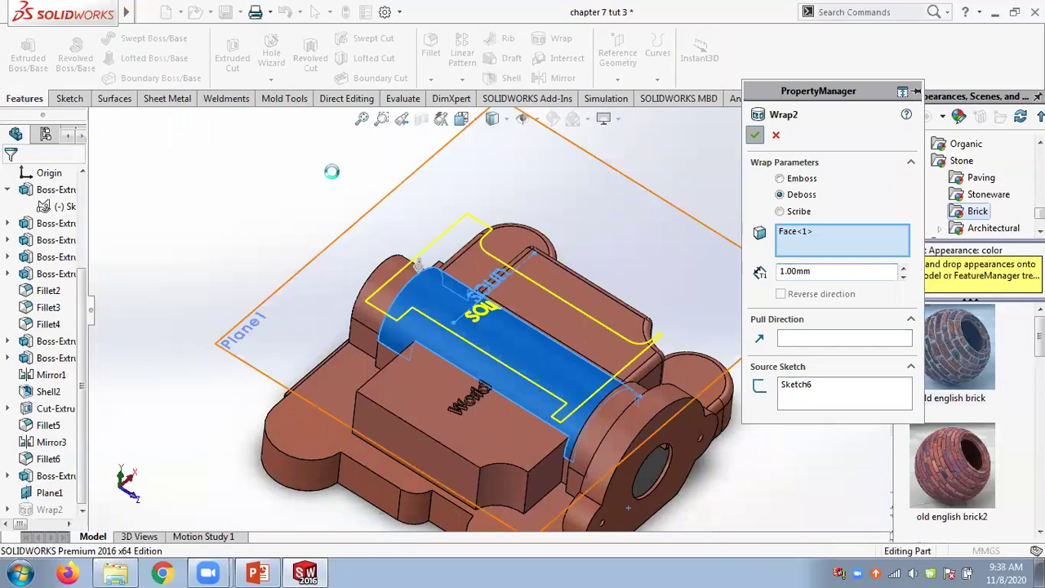
pyautogui.press('Return')
pyautogui.scroll(-5, 482, 323)
pyautogui.scroll(-3, 490, 314)
pyautogui.moveTo(539, 294); pyautogui.dragTo(537, 318, button='middle')
pyautogui.scroll(4, 537, 319)
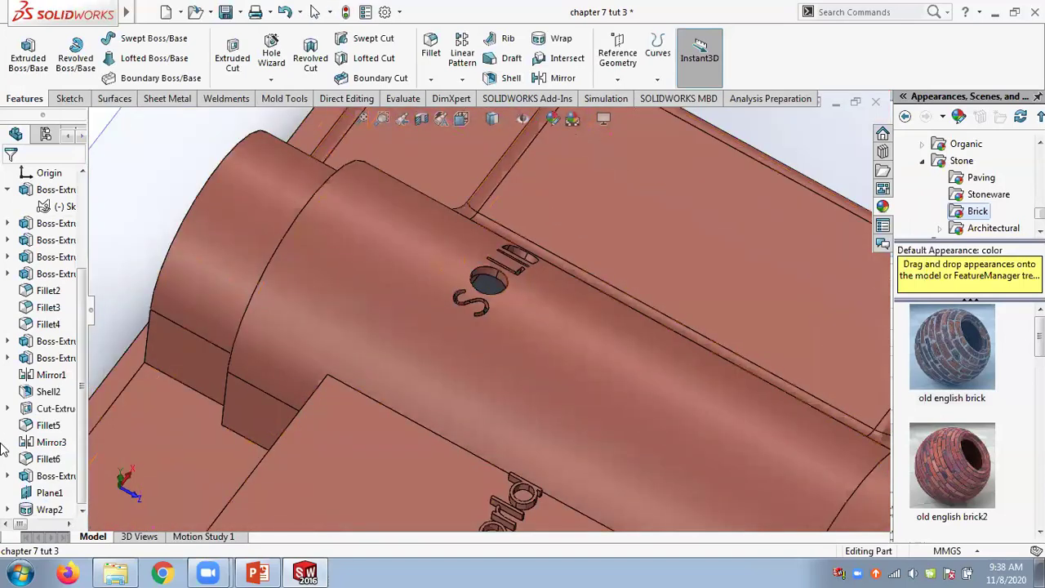
# - Edit Wrap2 again to reduce its depth to 0.50mm
pyautogui.rightClick(47, 511)
pyautogui.click(98, 235)
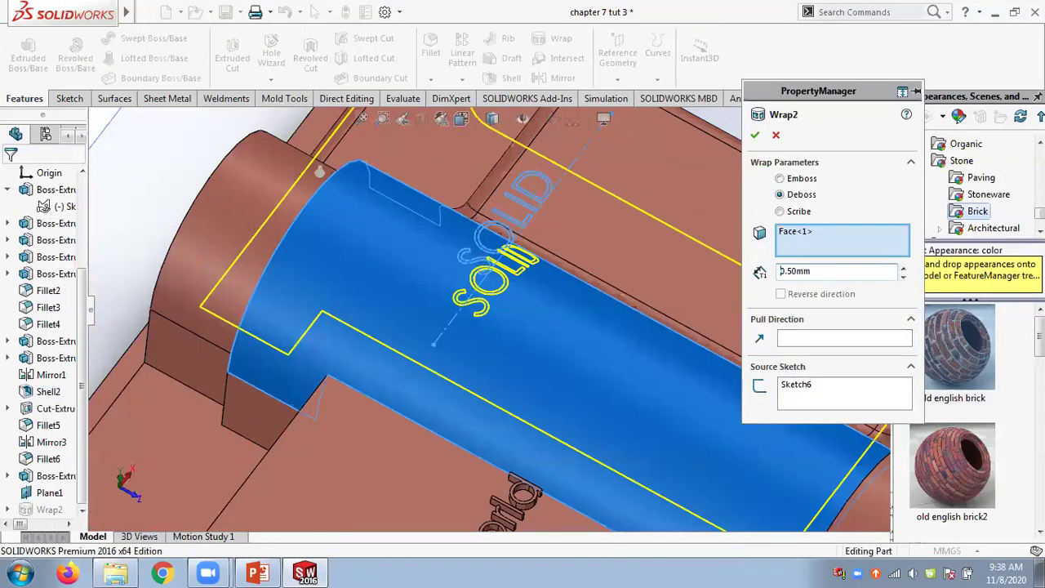
pyautogui.click(758, 136)
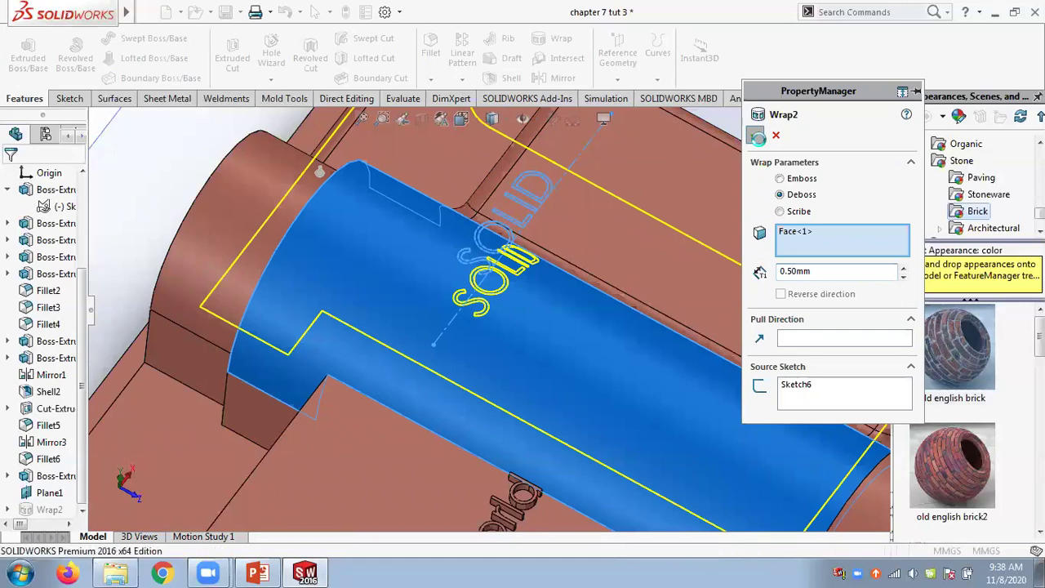
pyautogui.scroll(-8, 494, 316)
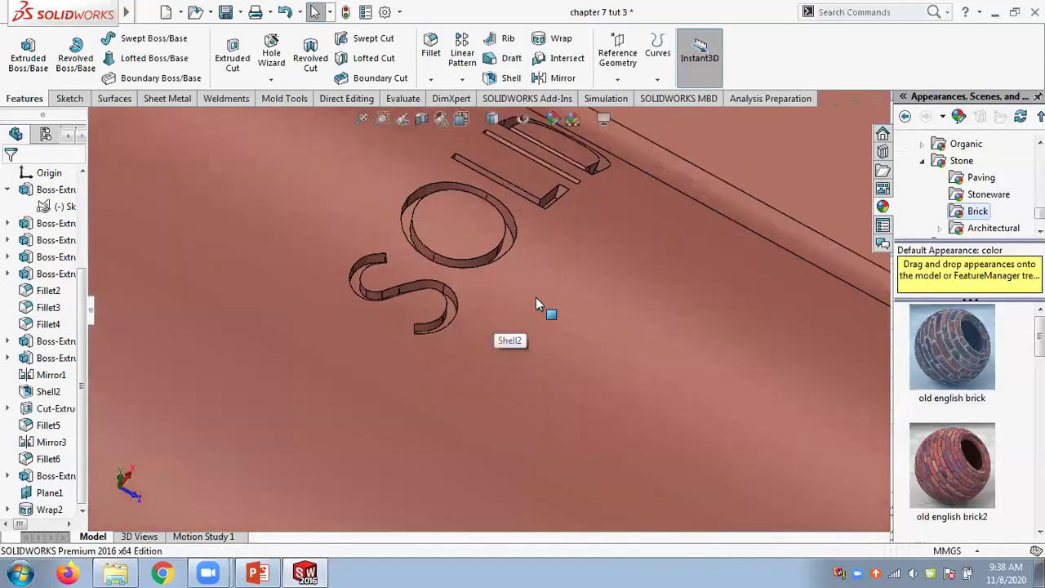
pyautogui.moveTo(513, 343); pyautogui.dragTo(520, 303, button='middle')
pyautogui.scroll(10, 519, 302)
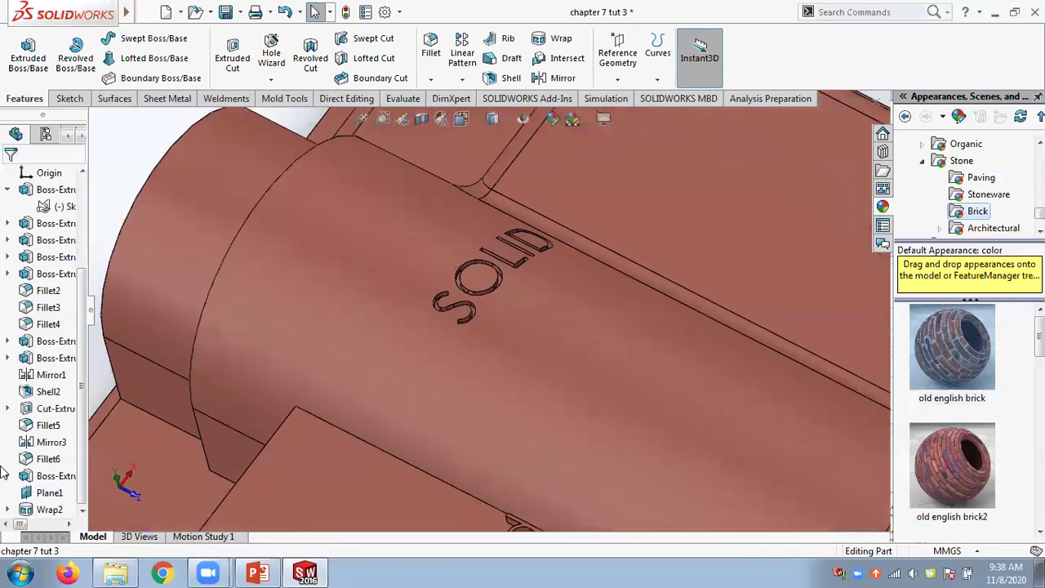
pyautogui.rightClick(33, 513)
pyautogui.click(746, 267)
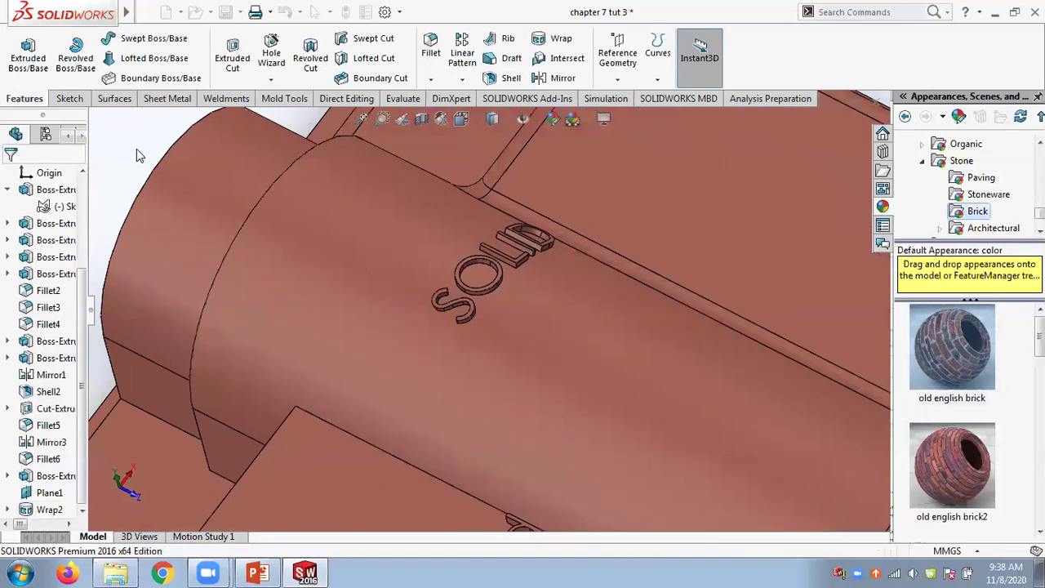
# - Switch Wrap2 to the Scribe type so SOLID shows as letter outlines
pyautogui.rightClick(49, 509)
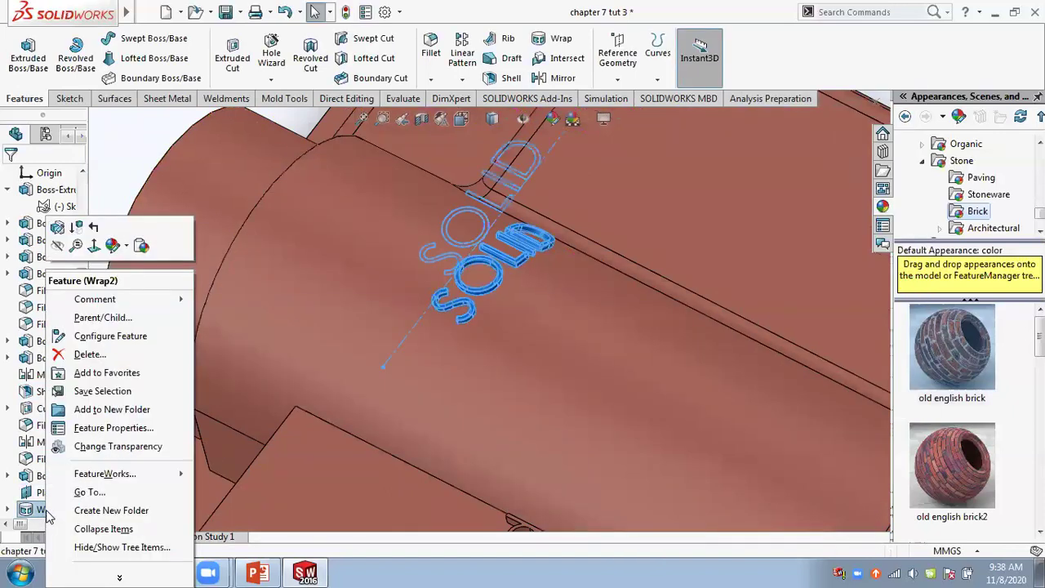
pyautogui.click(57, 228)
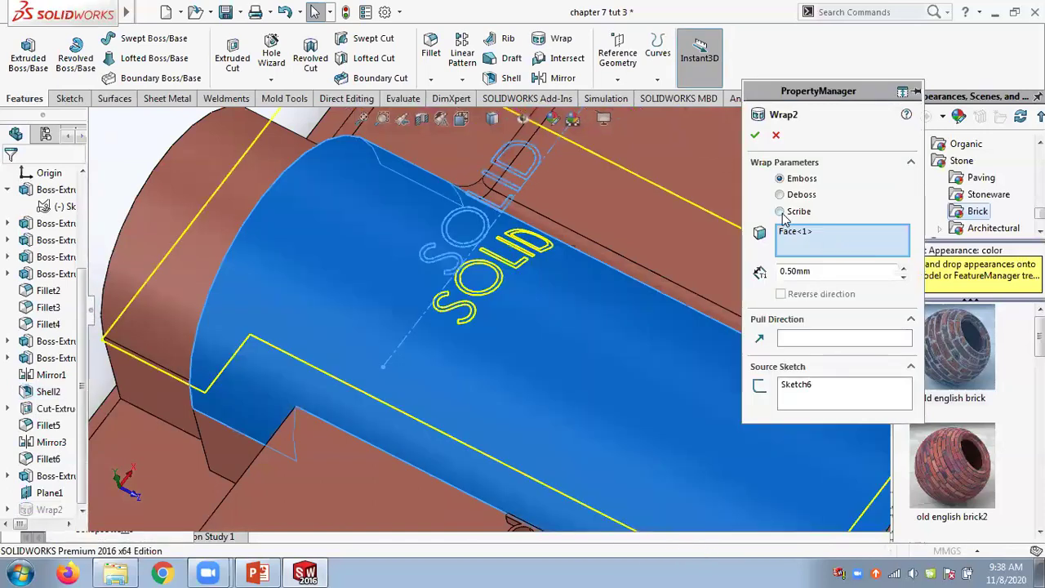
pyautogui.click(780, 213)
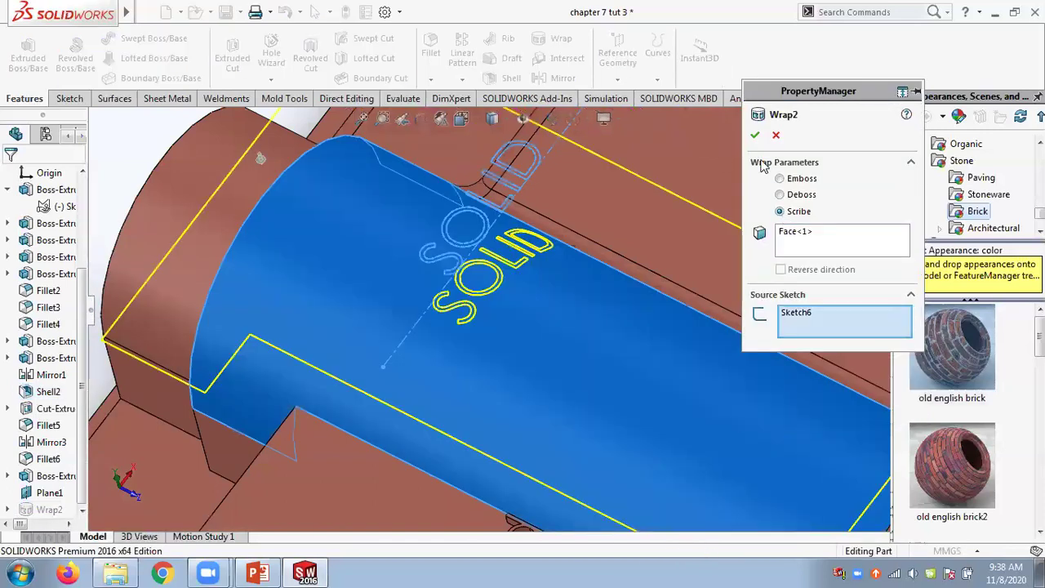
pyautogui.press('Return')
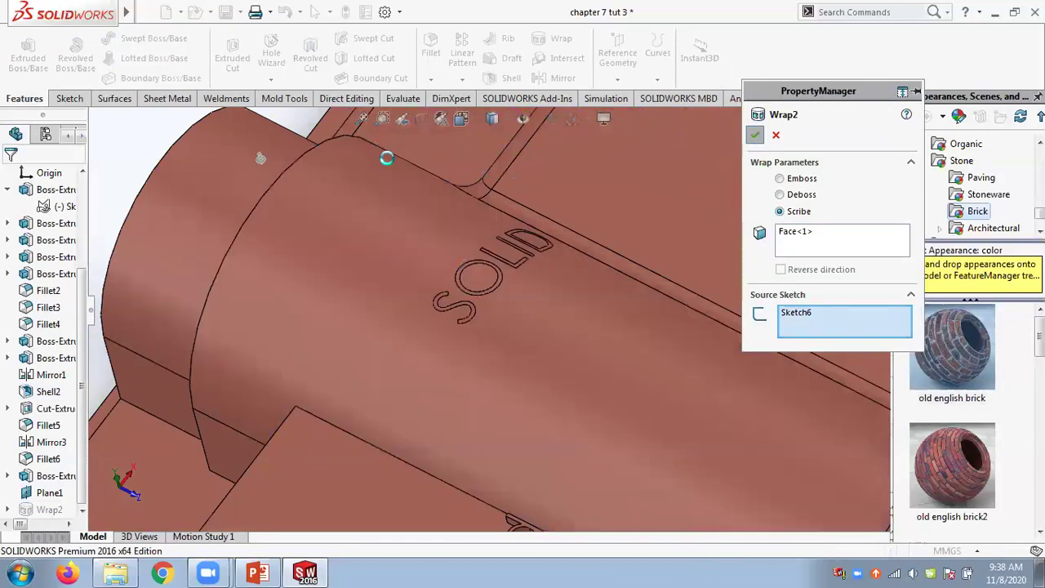
pyautogui.moveTo(455, 294); pyautogui.dragTo(474, 333, button='middle')
pyautogui.scroll(-3, 510, 255)
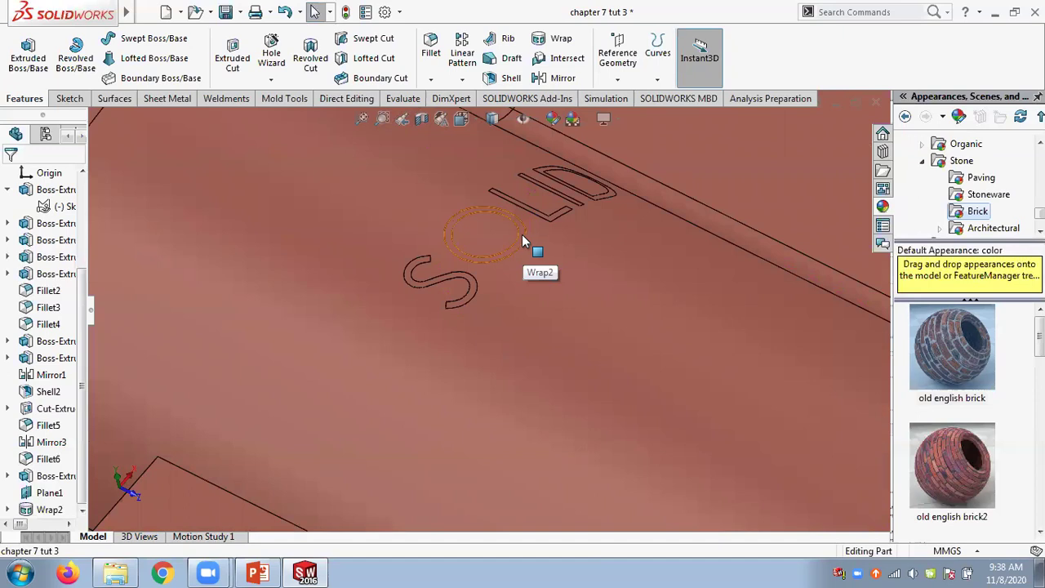
# - Edit the part's polished copper appearance from the O face's appearance list
pyautogui.click(521, 234)
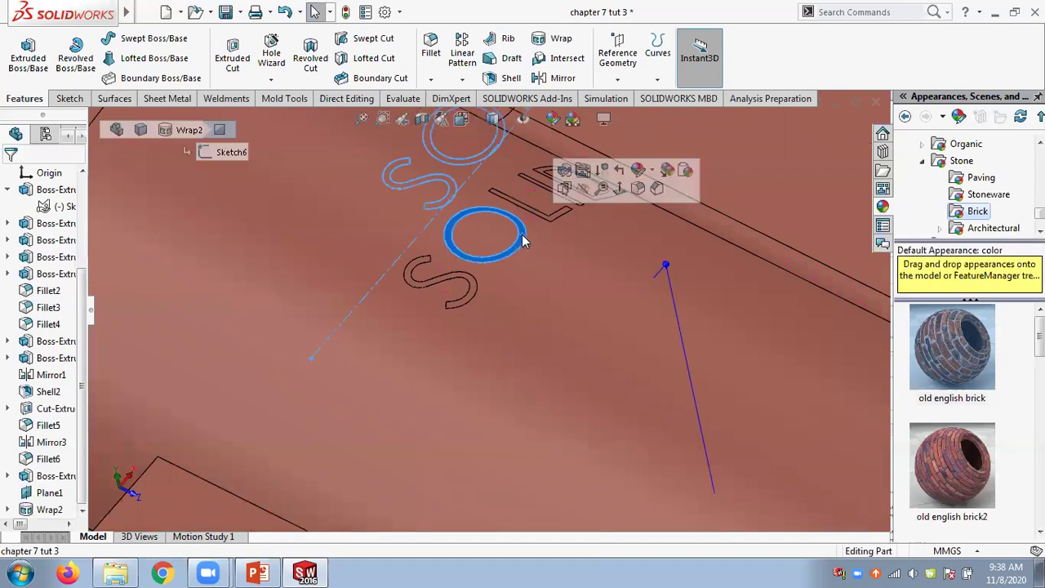
pyautogui.click(654, 173)
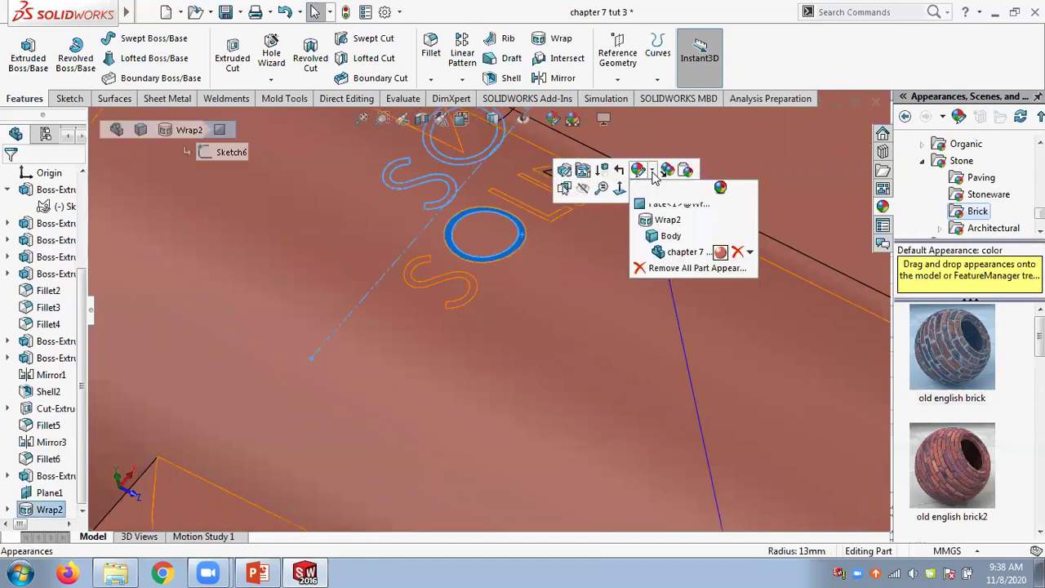
pyautogui.click(718, 252)
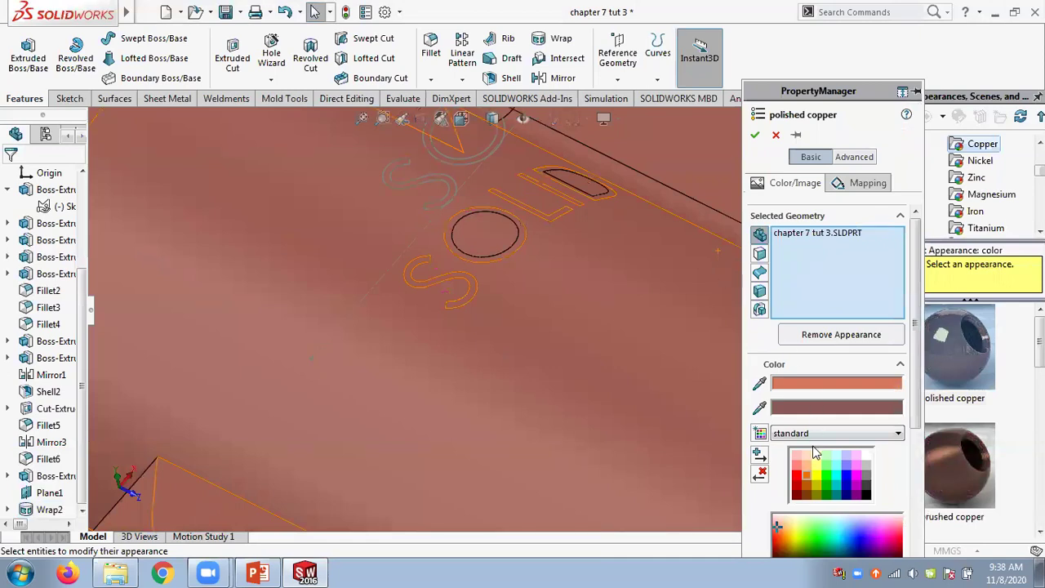
pyautogui.click(813, 450)
# - Restrict the appearance to the O's inner face and color it pale yellow
pyautogui.rightClick(808, 243)
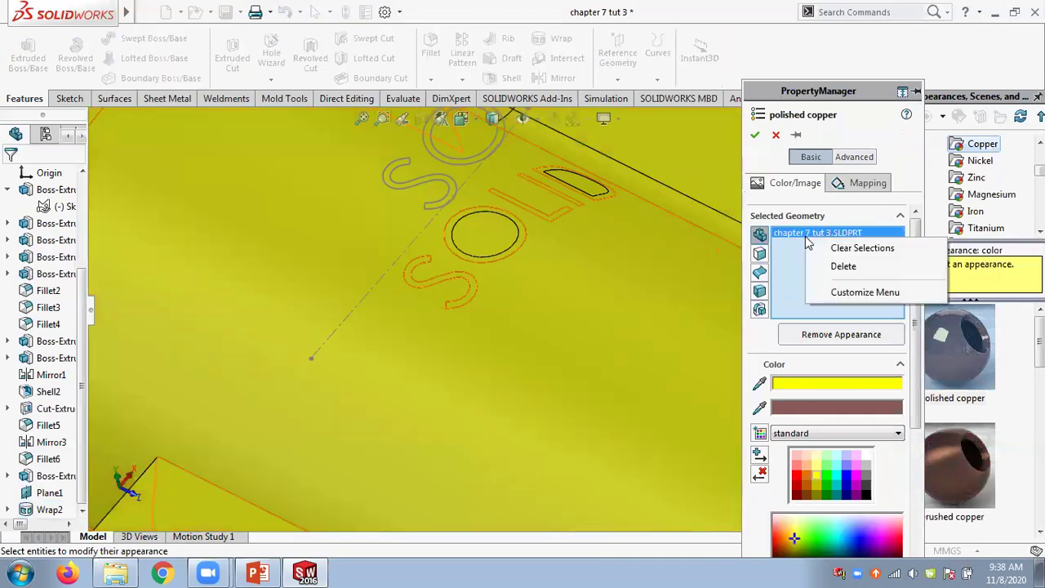
pyautogui.click(863, 247)
pyautogui.click(759, 324)
pyautogui.click(815, 535)
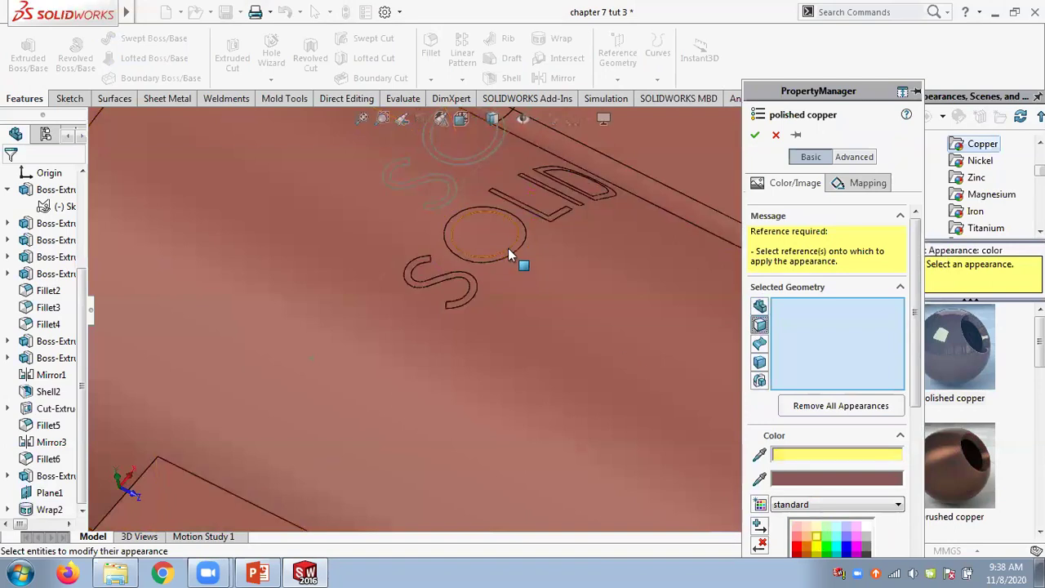
pyautogui.click(516, 239)
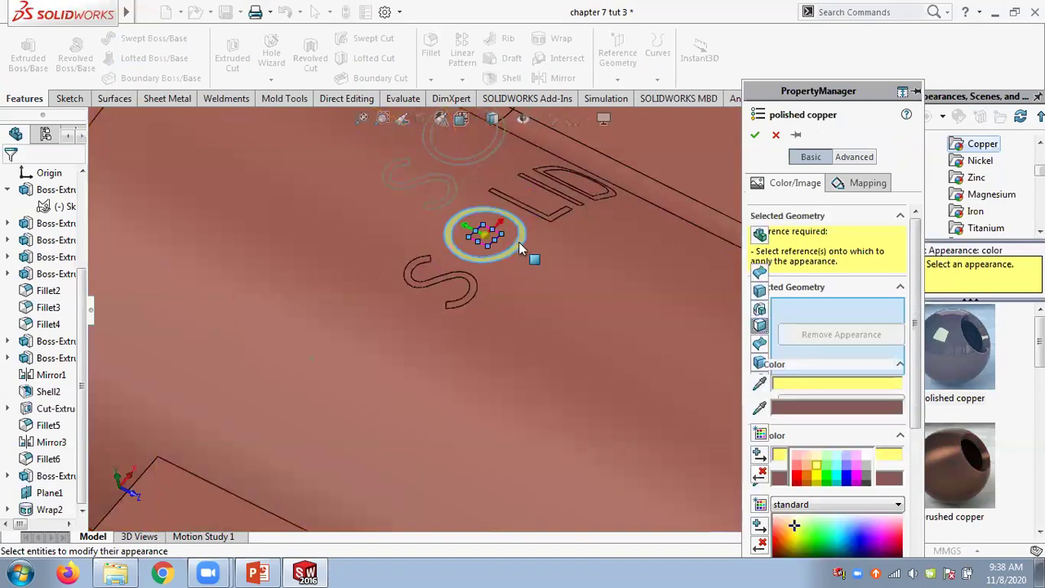
pyautogui.click(753, 135)
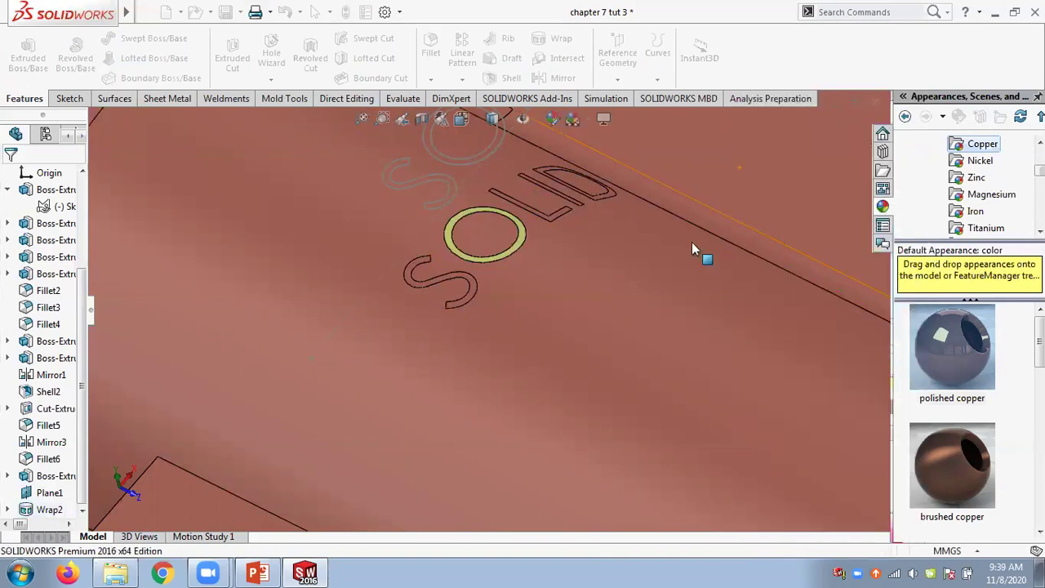
pyautogui.scroll(5, 682, 292)
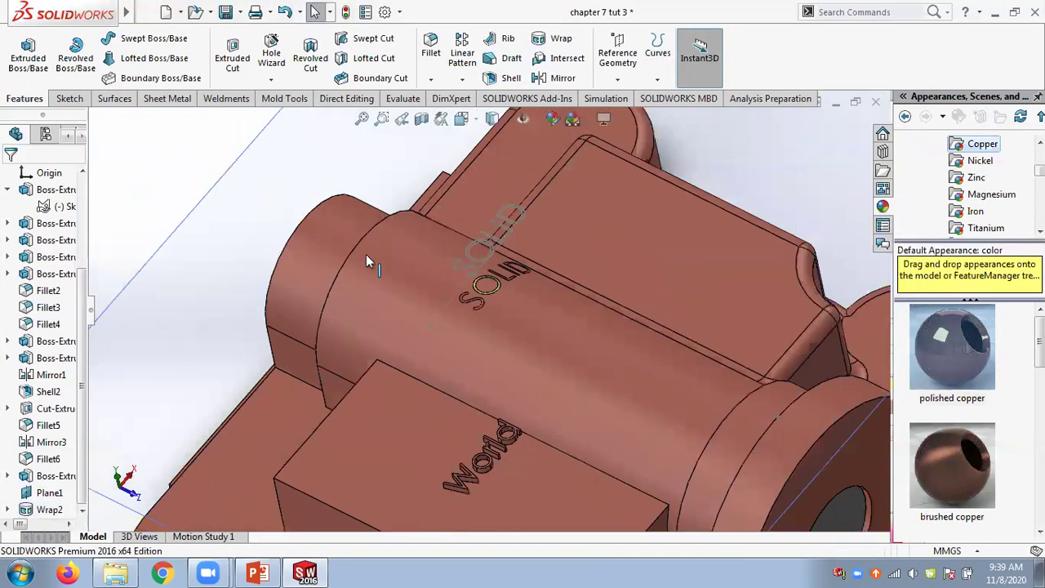
# - Zoom and orbit around the part to inspect the yellow O on the boss
pyautogui.scroll(-4, 549, 319)
pyautogui.scroll(4, 550, 319)
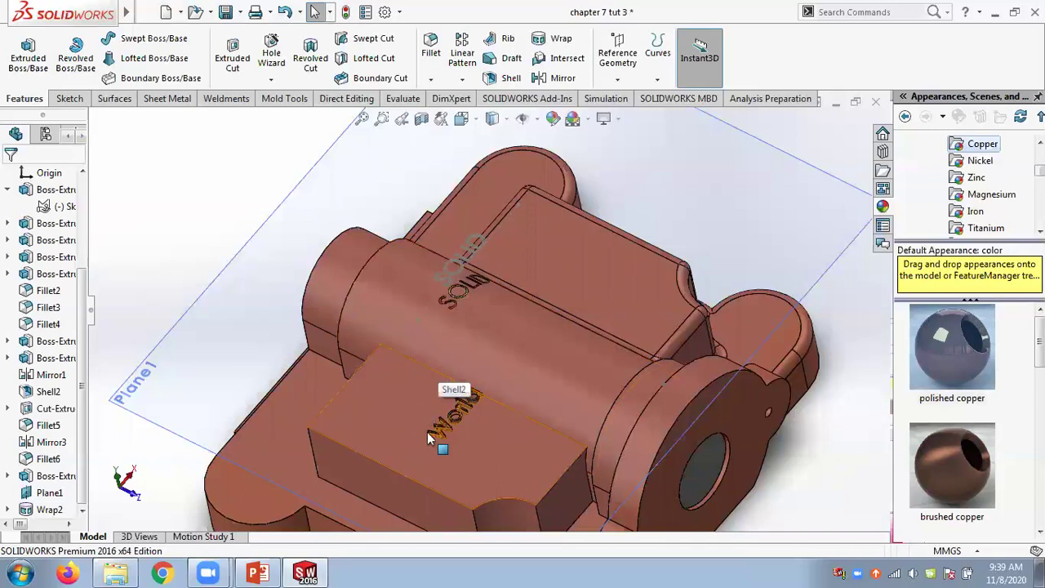
pyautogui.scroll(-3, 426, 432)
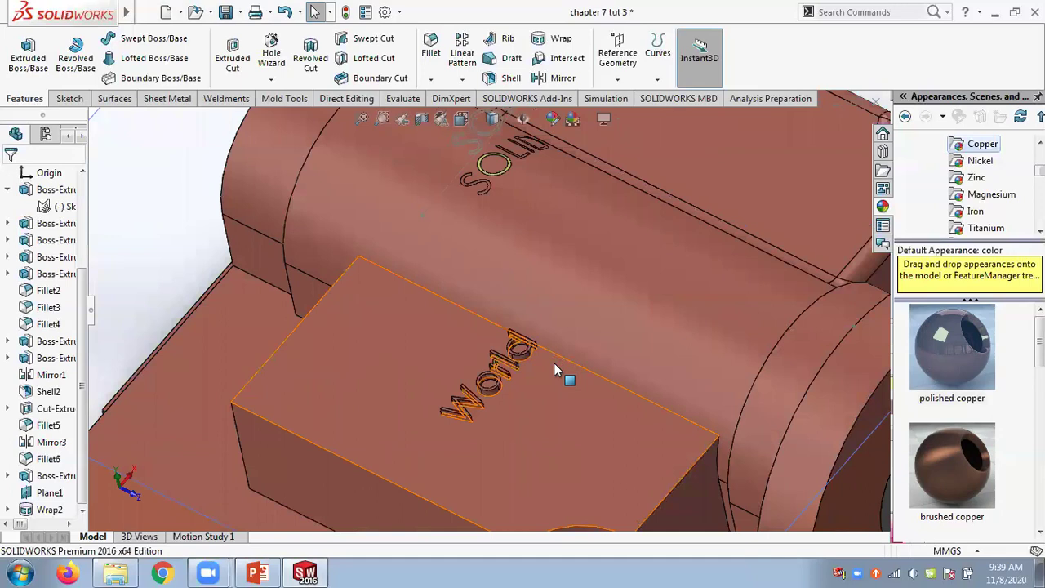
pyautogui.scroll(3, 520, 399)
pyautogui.scroll(-4, 525, 378)
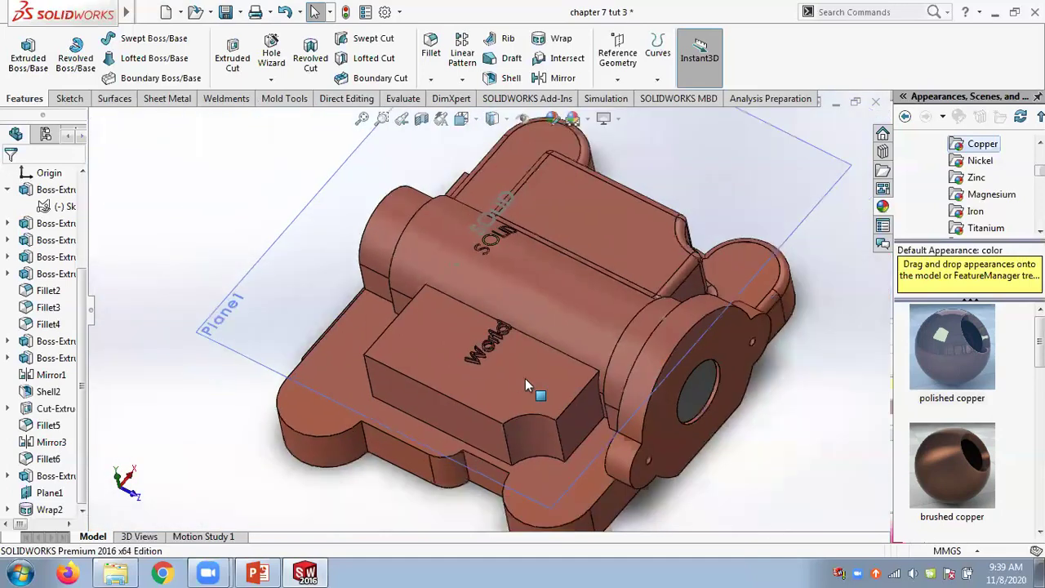
pyautogui.scroll(3, 517, 258)
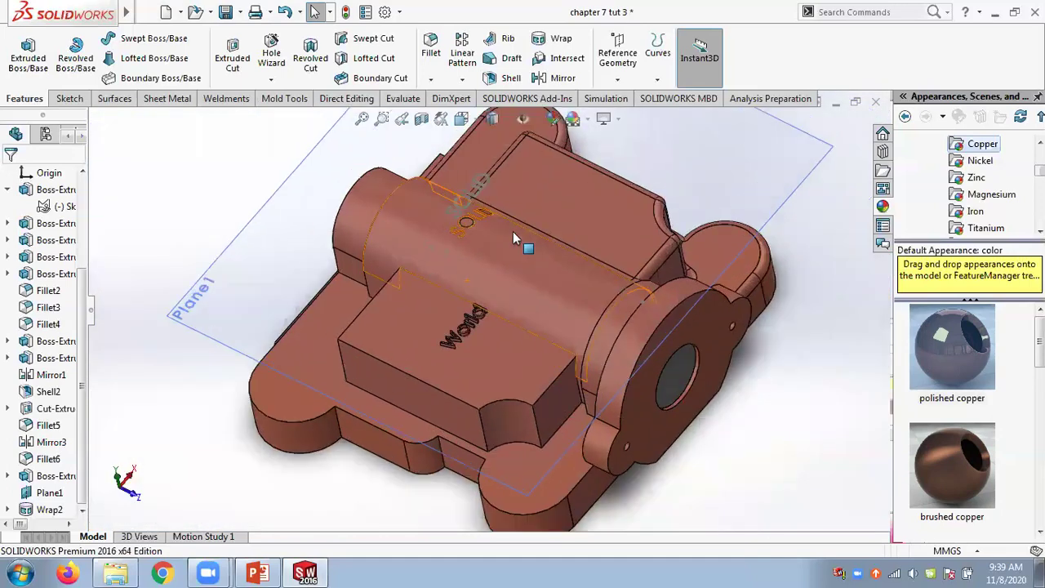
pyautogui.scroll(-4, 434, 299)
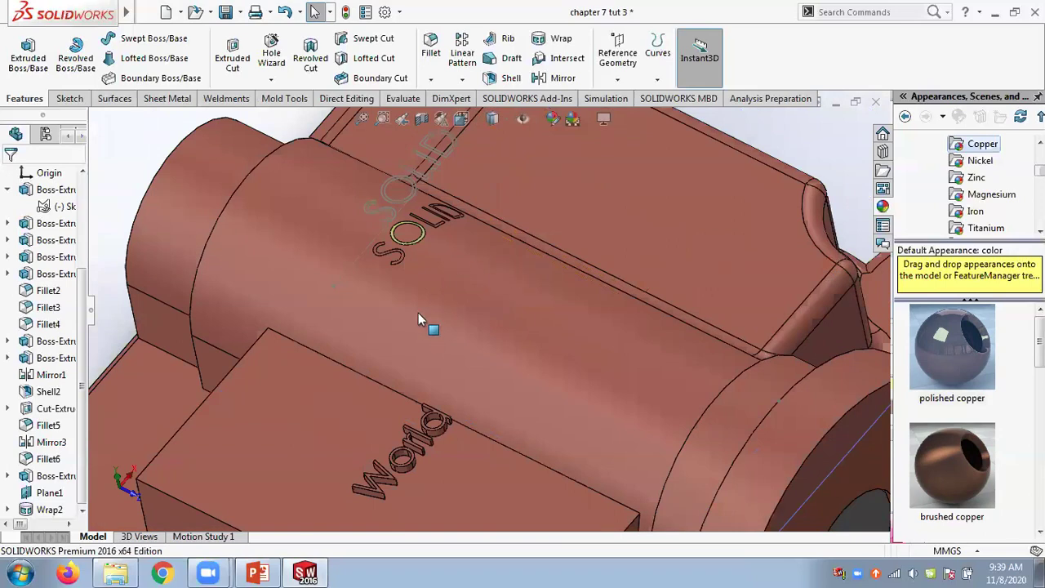
pyautogui.scroll(3, 430, 270)
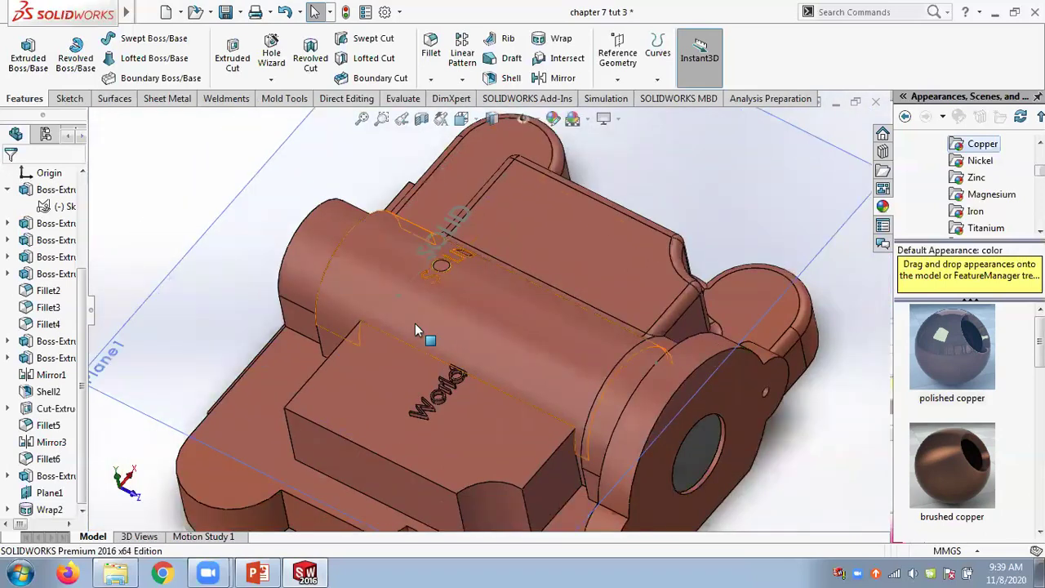
pyautogui.scroll(-2, 443, 253)
pyautogui.scroll(3, 443, 253)
pyautogui.moveTo(444, 261); pyautogui.dragTo(465, 208, button='middle')
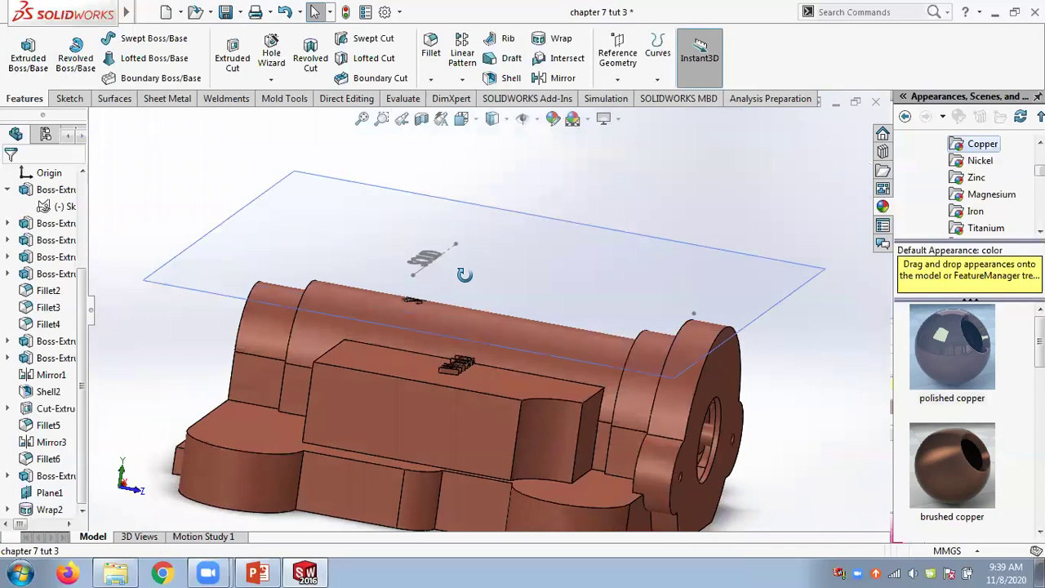
pyautogui.scroll(-3, 455, 295)
pyautogui.moveTo(455, 296); pyautogui.dragTo(411, 330, button='middle')
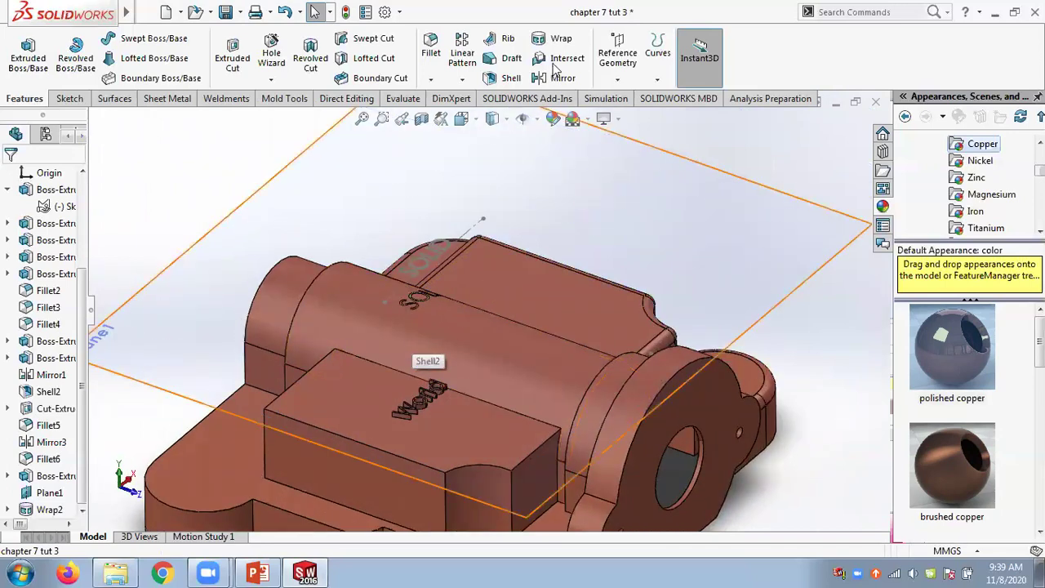
pyautogui.scroll(-4, 479, 237)
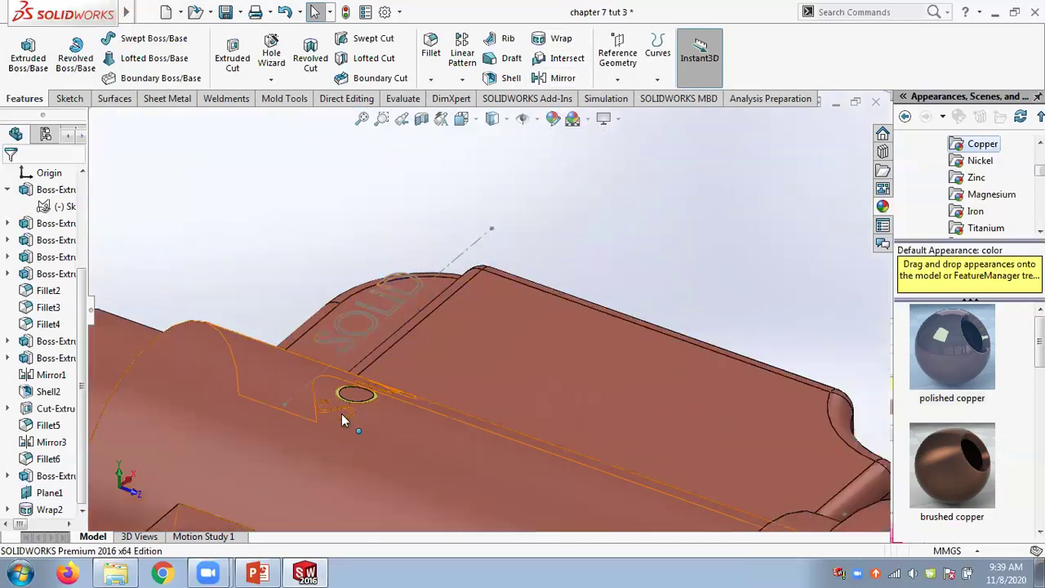
pyautogui.scroll(-3, 329, 419)
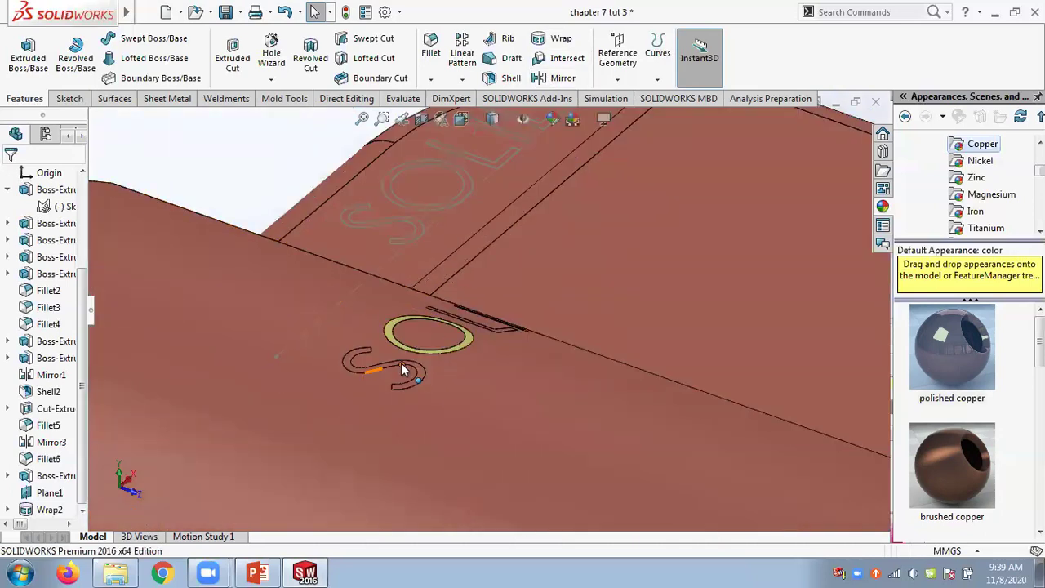
pyautogui.scroll(-2, 462, 345)
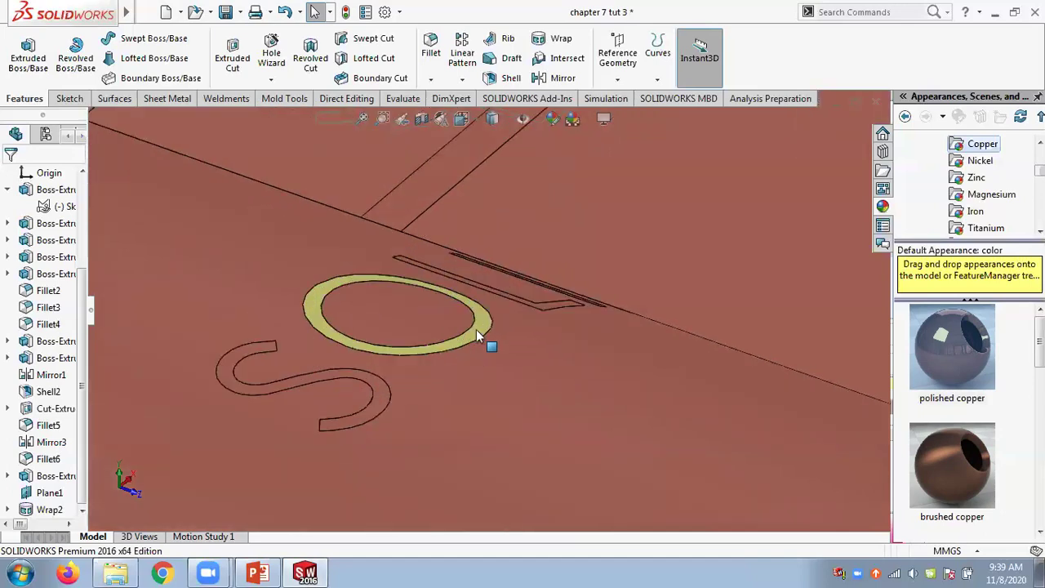
pyautogui.scroll(10, 478, 331)
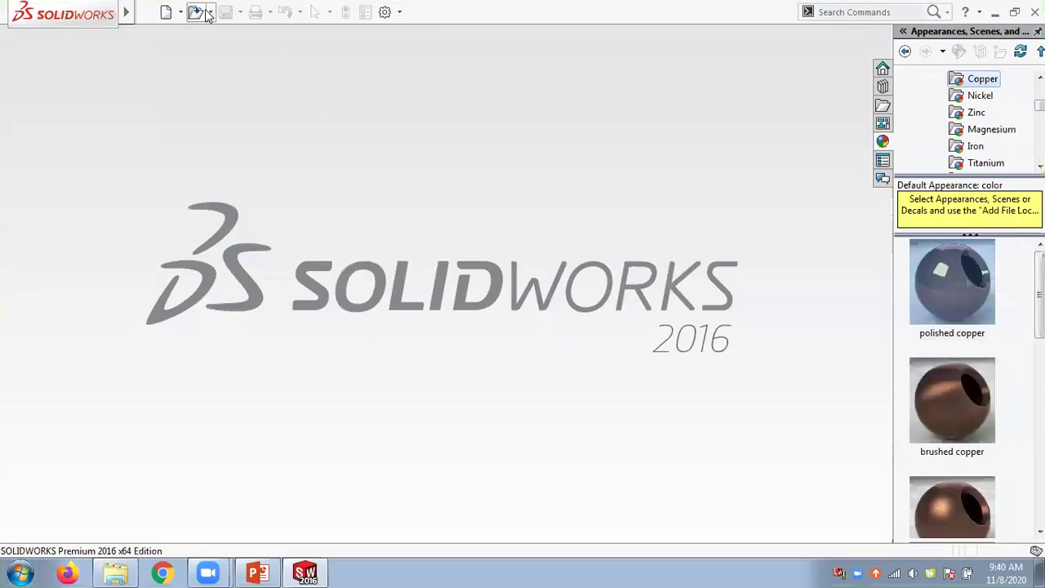
# - Open the bottle part Figure_7-91-92 from Study World Lanka > SW notes > Part files > Chap 07
pyautogui.click(211, 15)
pyautogui.click(217, 30)
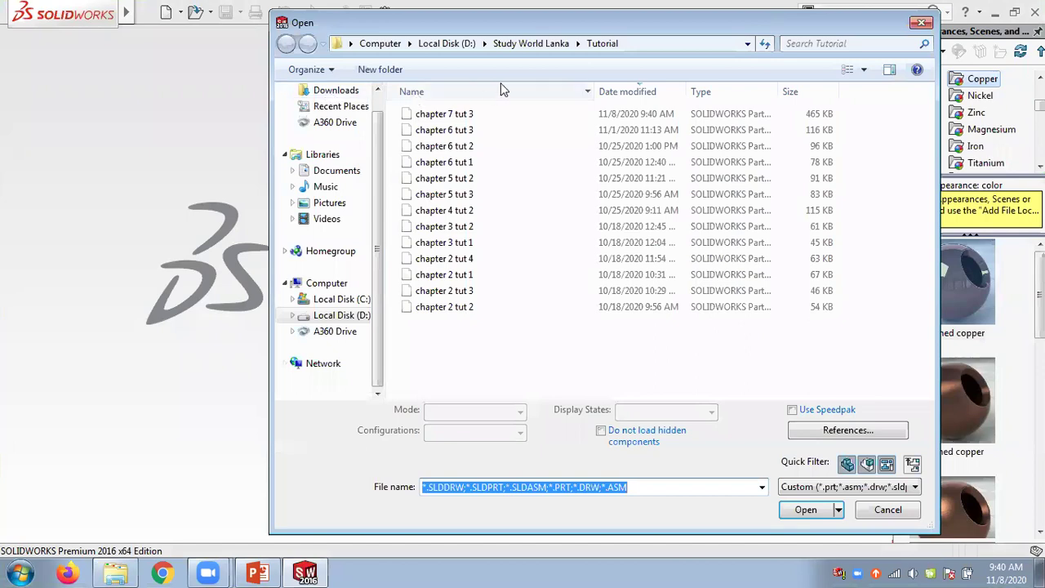
pyautogui.click(523, 45)
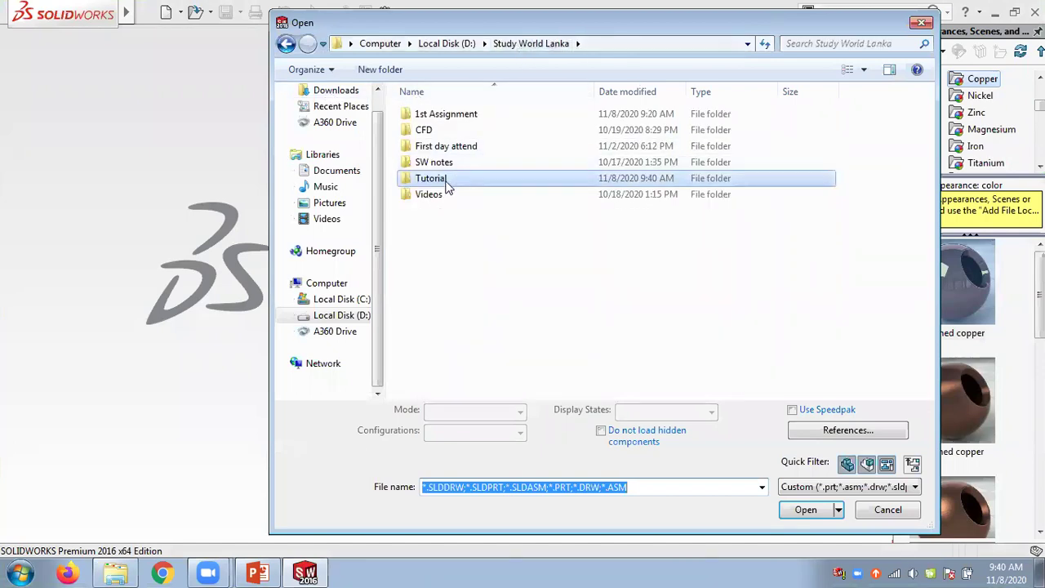
pyautogui.doubleClick(438, 162)
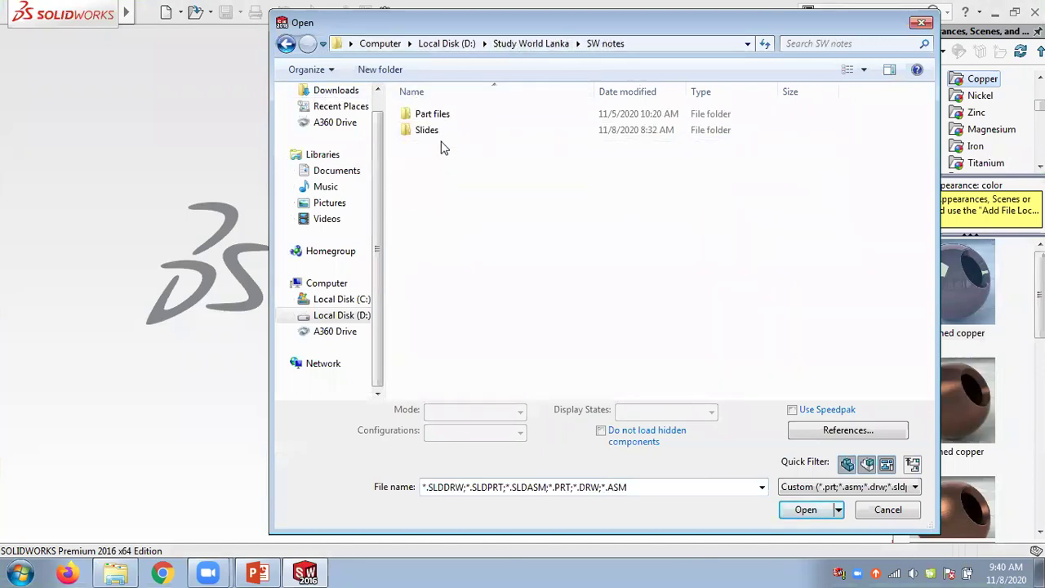
pyautogui.doubleClick(441, 130)
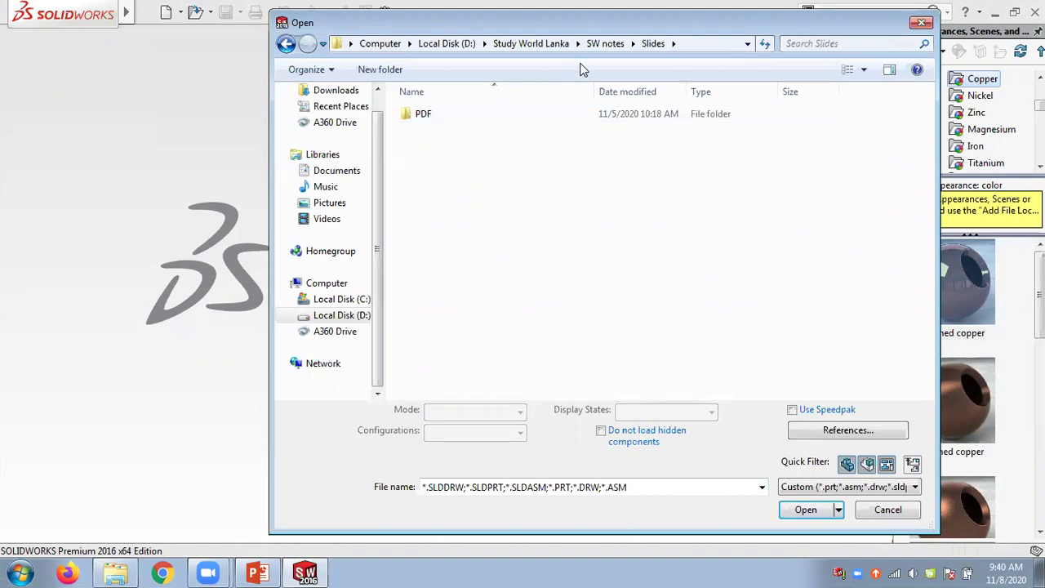
pyautogui.click(592, 49)
pyautogui.doubleClick(432, 114)
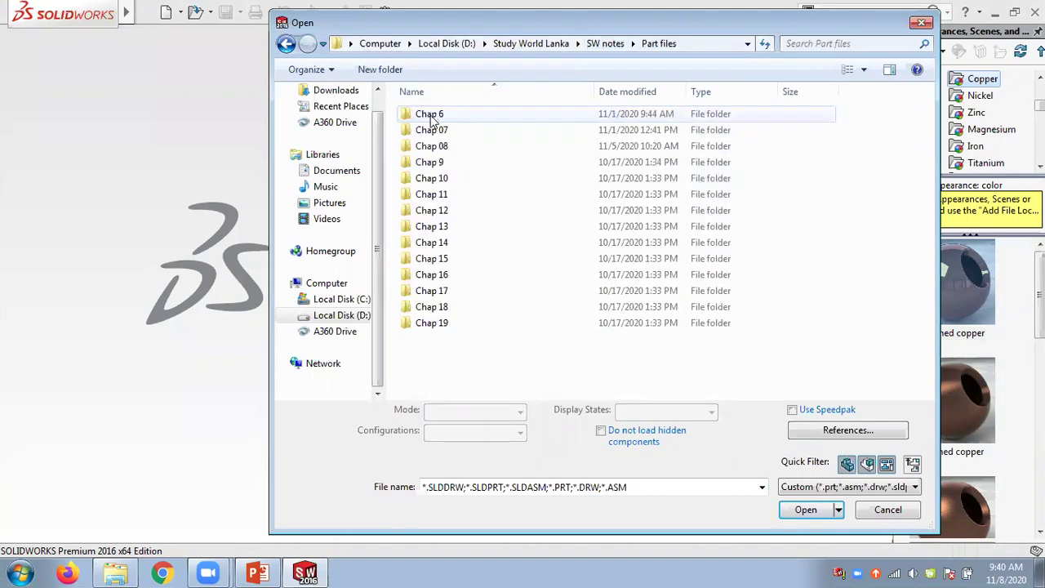
pyautogui.doubleClick(431, 130)
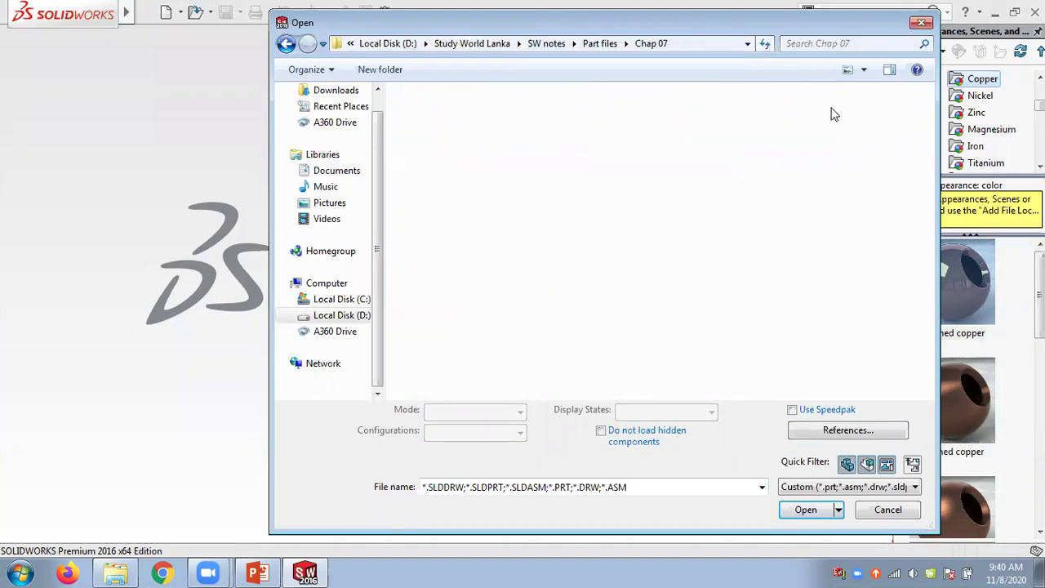
pyautogui.click(864, 71)
pyautogui.click(933, 297)
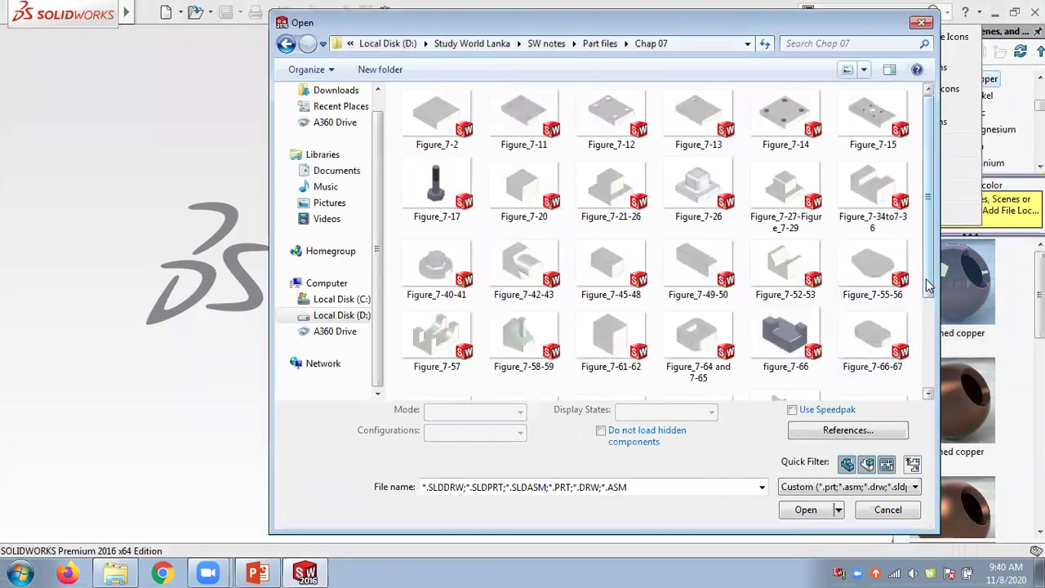
pyautogui.moveTo(928, 281); pyautogui.dragTo(928, 367)
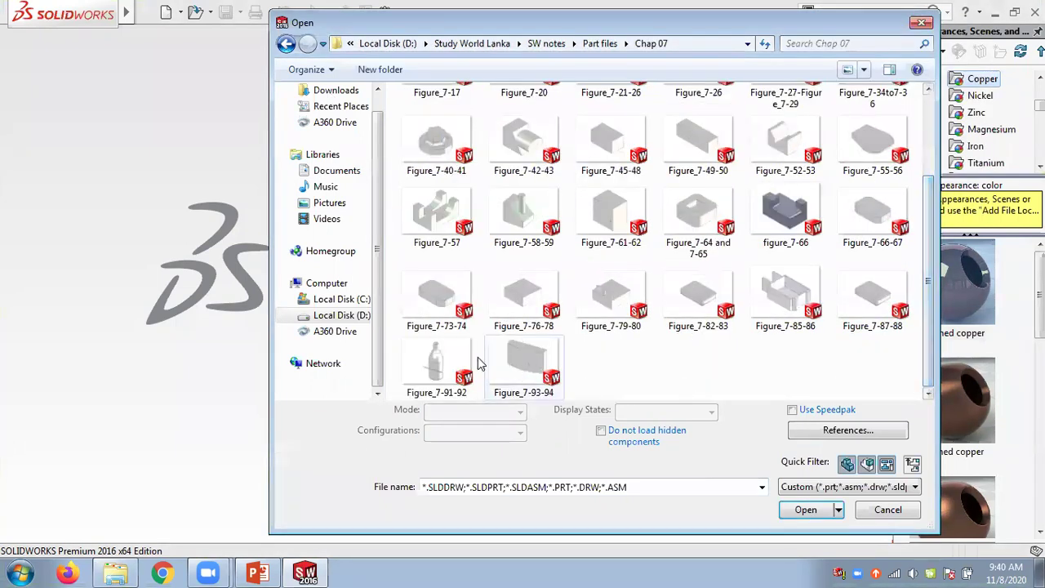
pyautogui.doubleClick(435, 363)
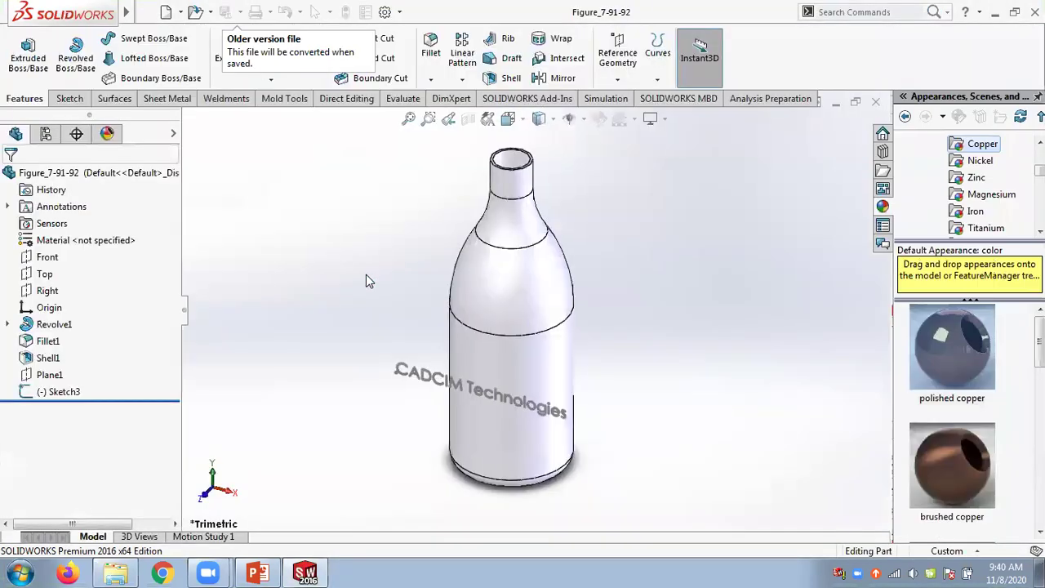
pyautogui.moveTo(369, 282)
pyautogui.mouseDown(button='middle')
pyautogui.moveTo(367, 329)
pyautogui.moveTo(369, 286)
pyautogui.mouseUp(button='middle')
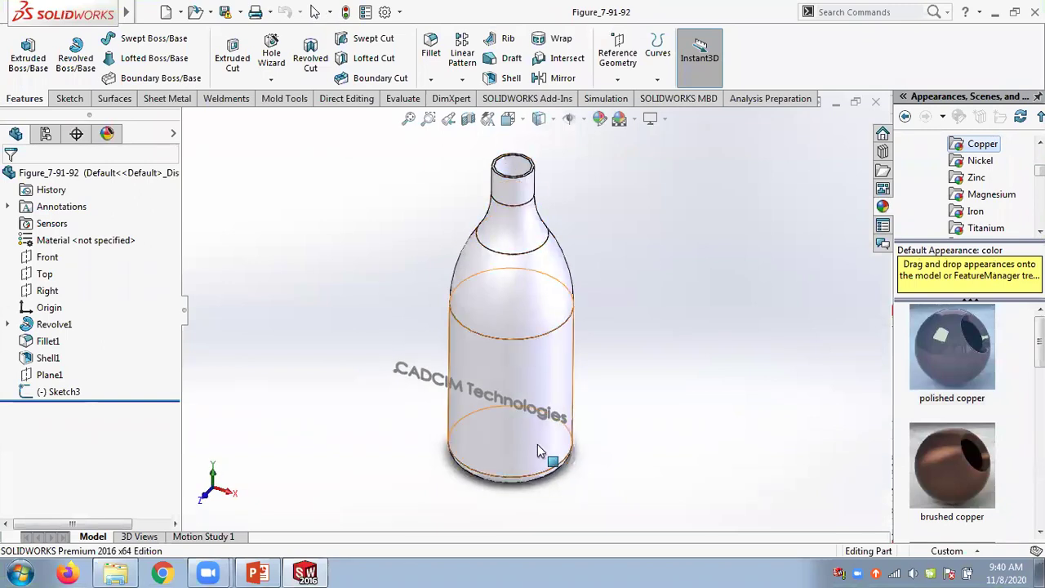
pyautogui.click(9, 324)
pyautogui.click(85, 343)
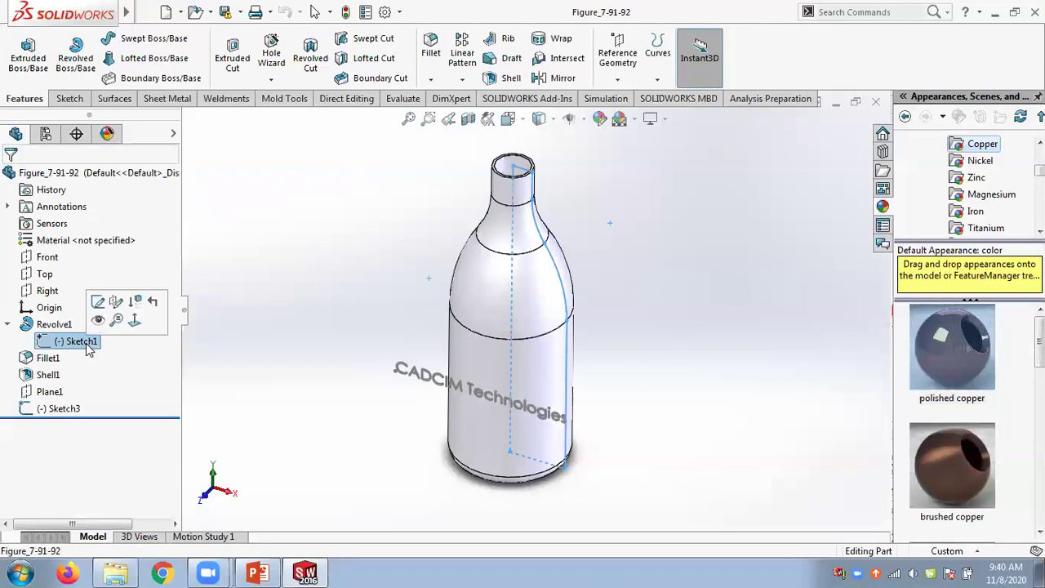
pyautogui.click(98, 302)
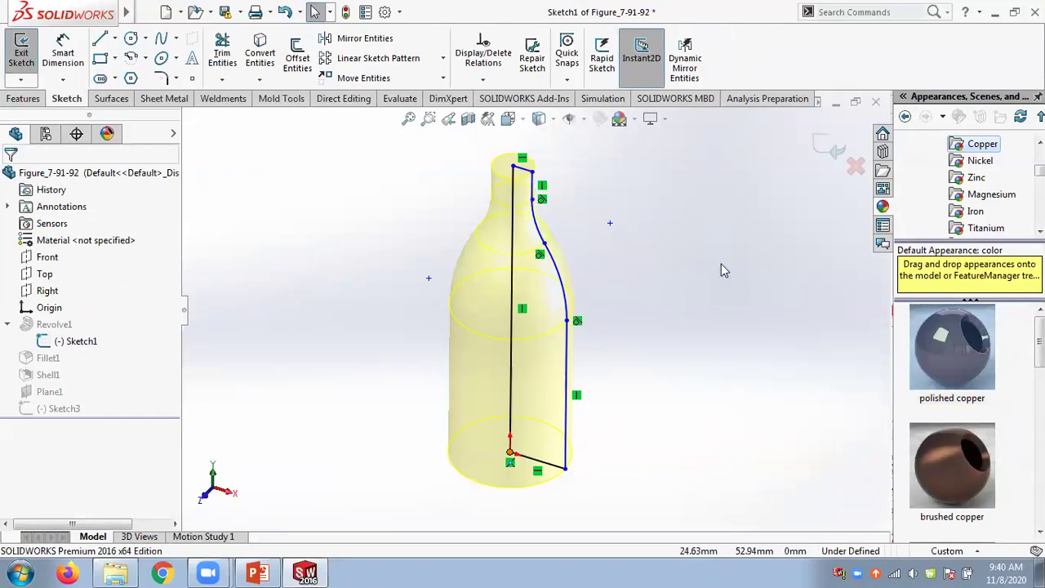
pyautogui.click(829, 145)
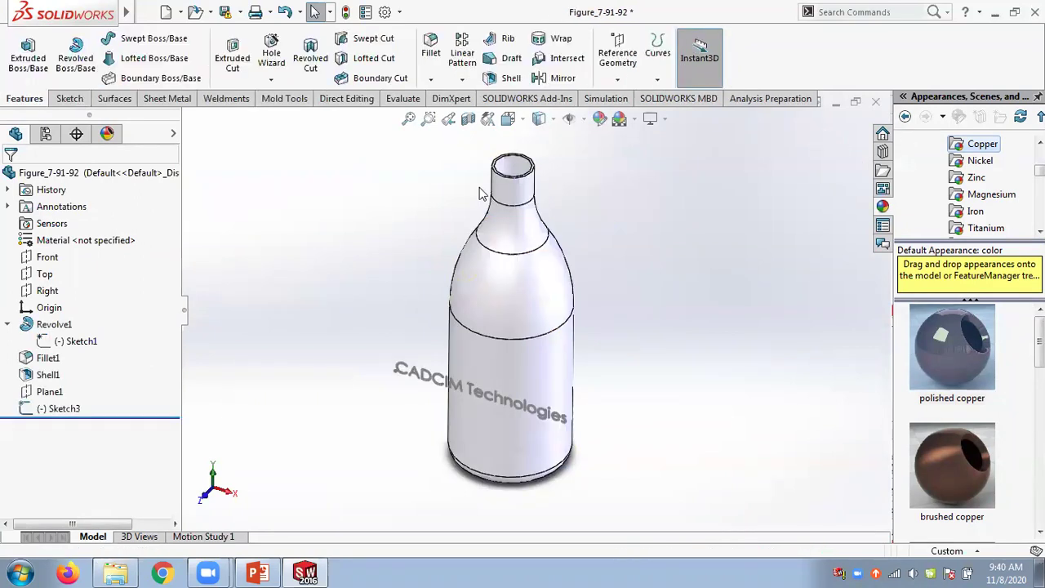
pyautogui.click(46, 358)
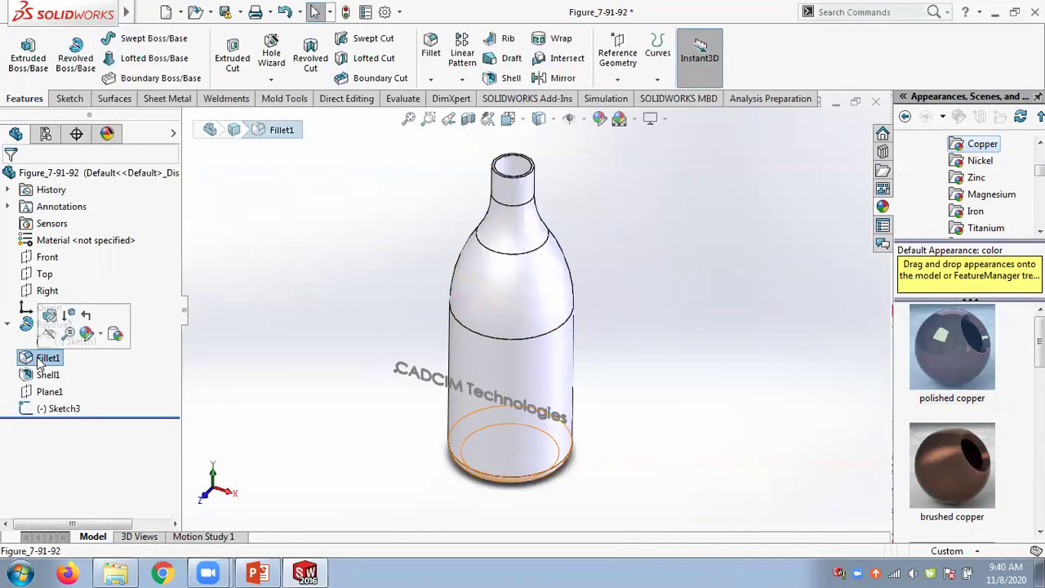
pyautogui.click(49, 375)
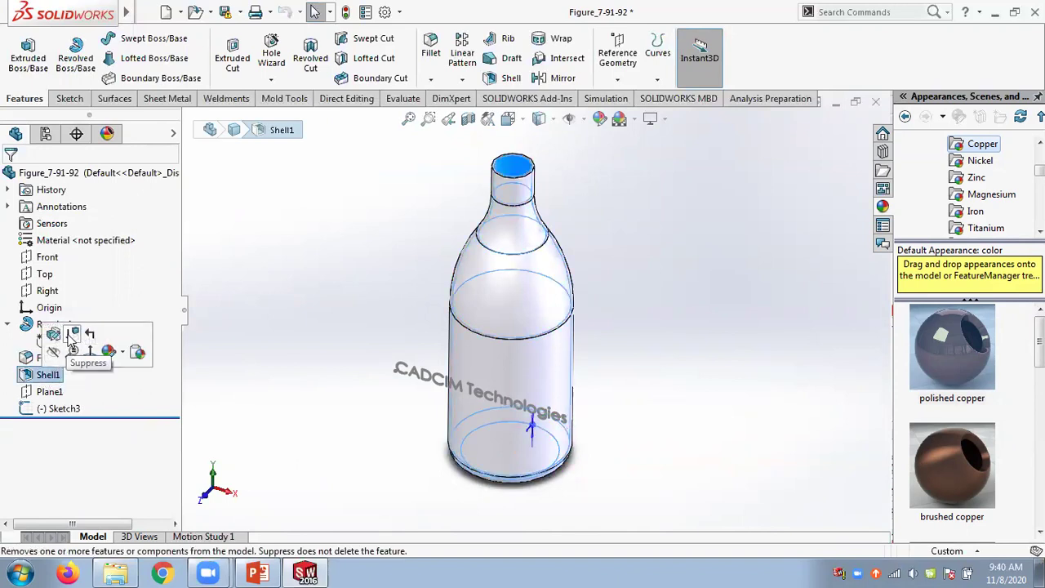
pyautogui.click(72, 340)
pyautogui.moveTo(380, 220); pyautogui.dragTo(432, 280, button='middle')
pyautogui.rightClick(48, 376)
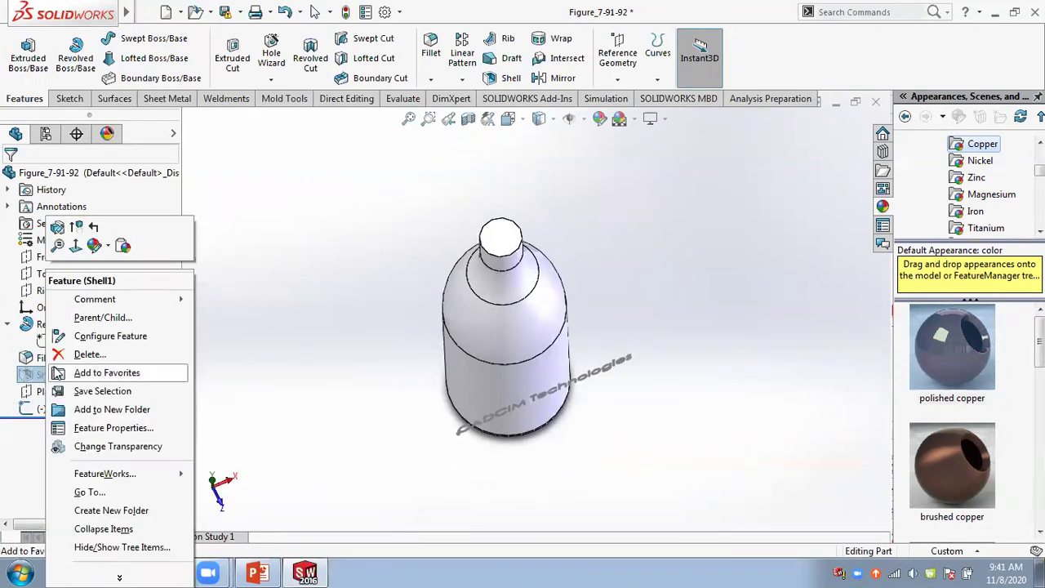
pyautogui.press('Escape')
pyautogui.moveTo(595, 359); pyautogui.dragTo(590, 196, button='middle')
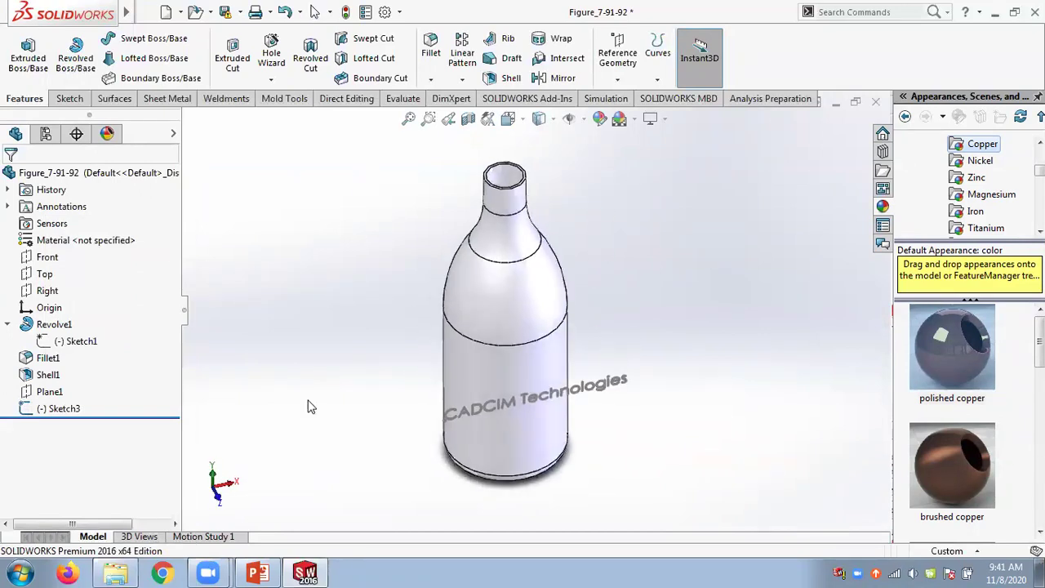
pyautogui.click(49, 391)
pyautogui.moveTo(350, 238); pyautogui.dragTo(333, 183, button='middle')
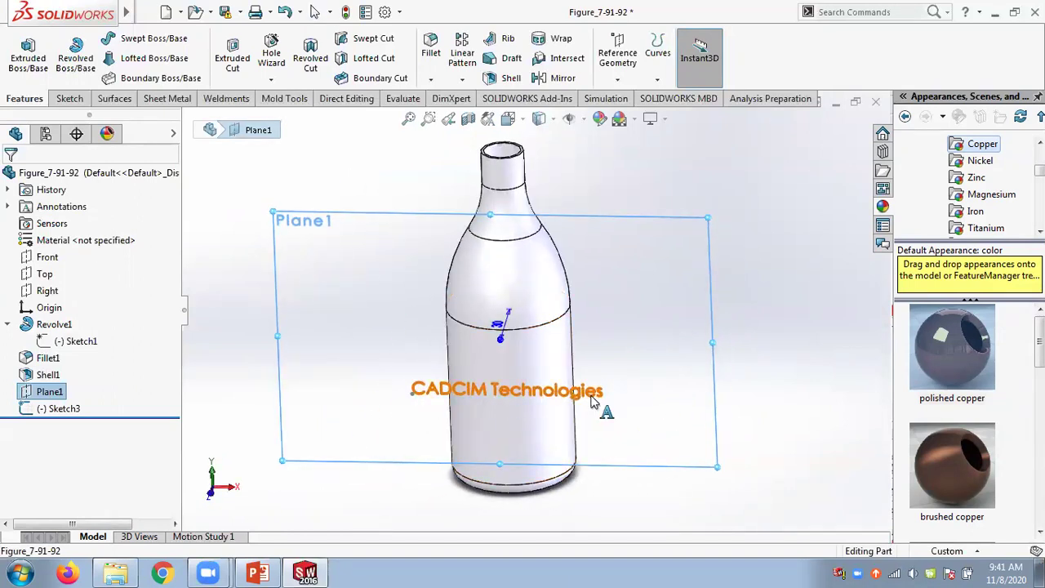
pyautogui.click(776, 354)
pyautogui.moveTo(776, 354); pyautogui.dragTo(704, 318, button='middle')
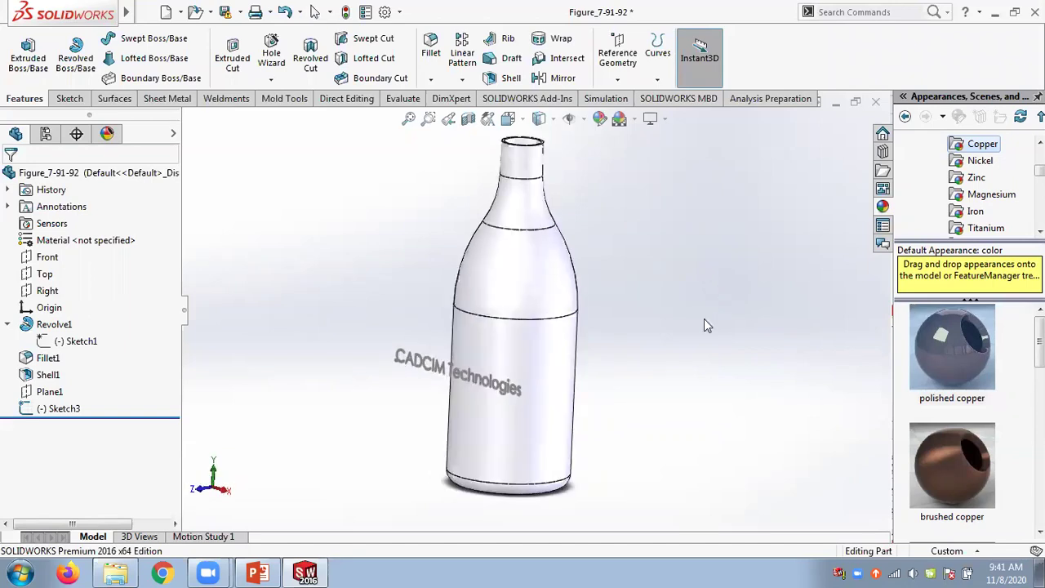
# - Wrap Sketch3 onto the bottle face as a 0.50 mm emboss, then orbit and zoom to inspect the lettering
pyautogui.click(560, 42)
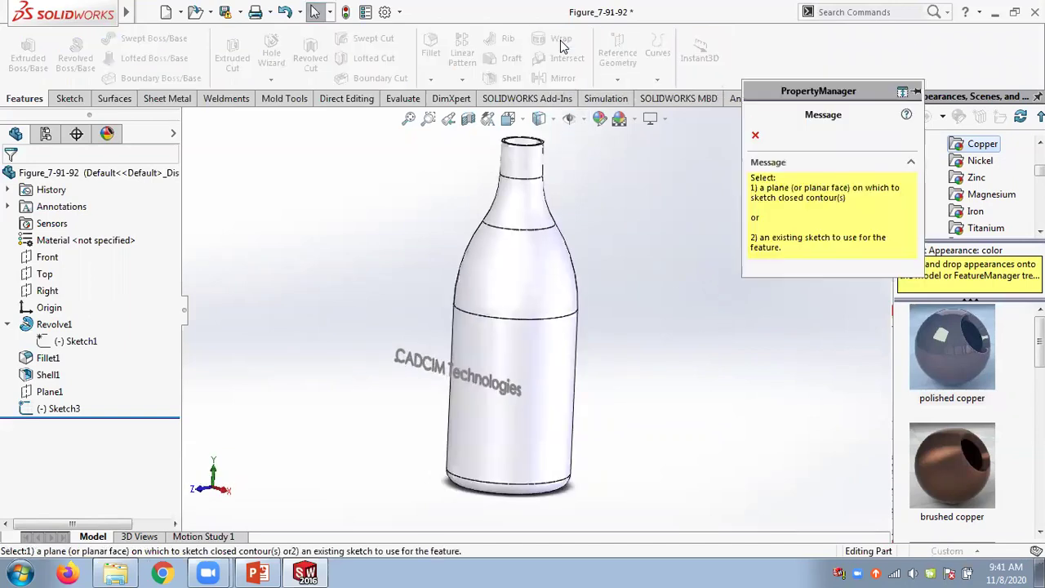
pyautogui.click(59, 408)
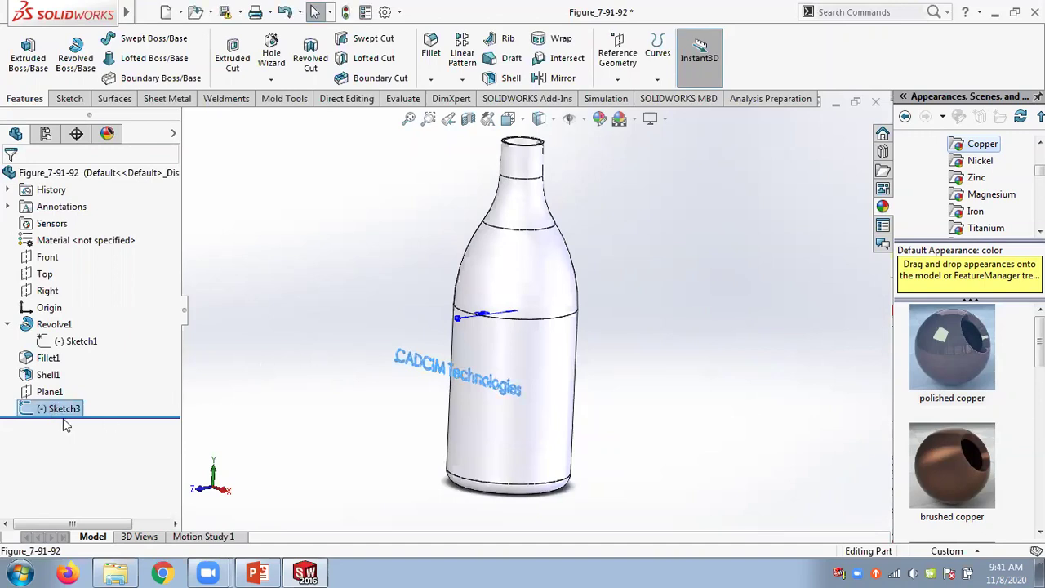
pyautogui.click(558, 41)
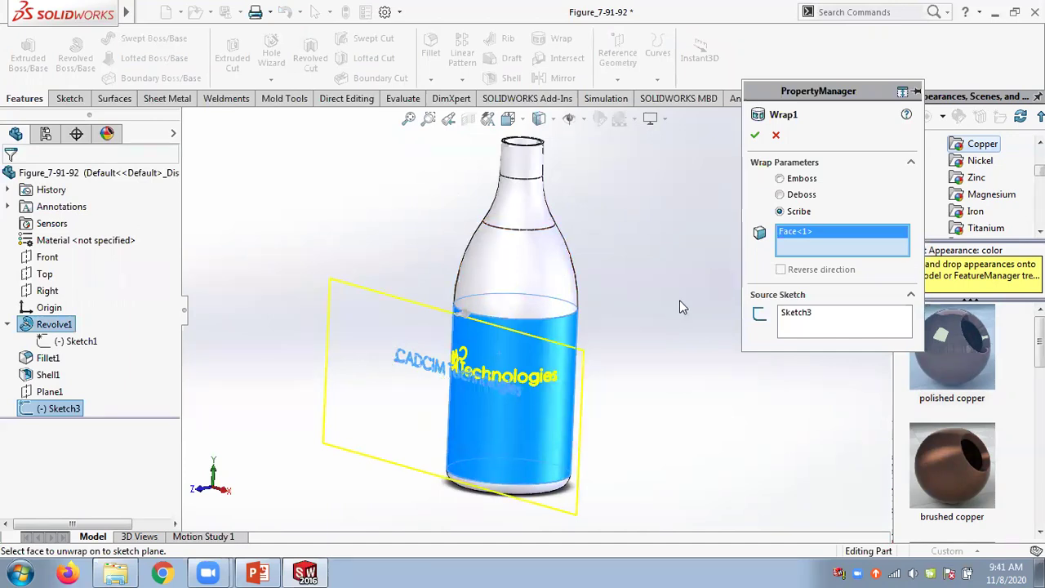
pyautogui.click(779, 179)
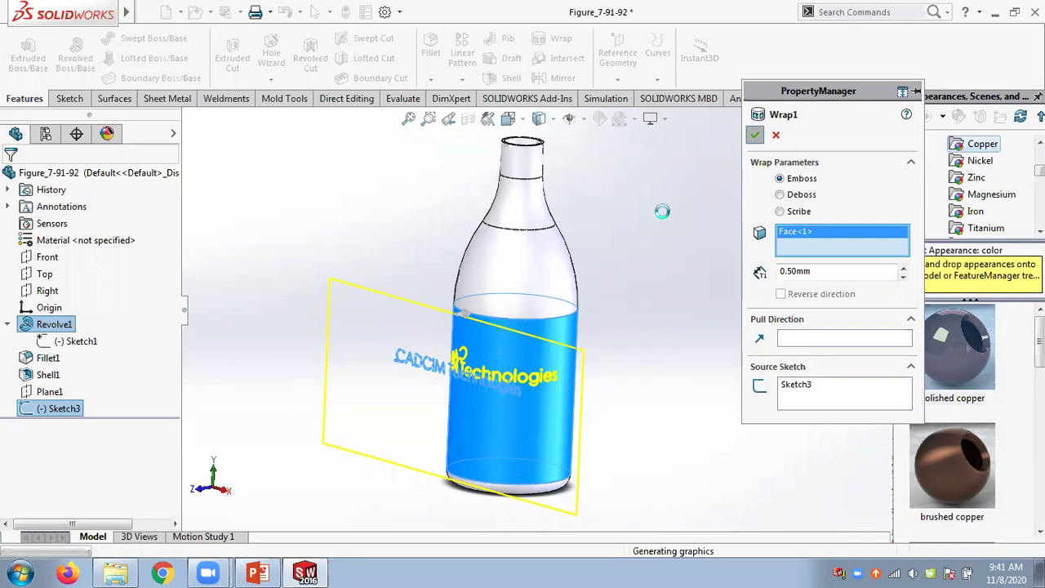
pyautogui.moveTo(645, 258); pyautogui.dragTo(392, 353, button='middle')
pyautogui.scroll(-5, 523, 392)
pyautogui.scroll(-10, 392, 354)
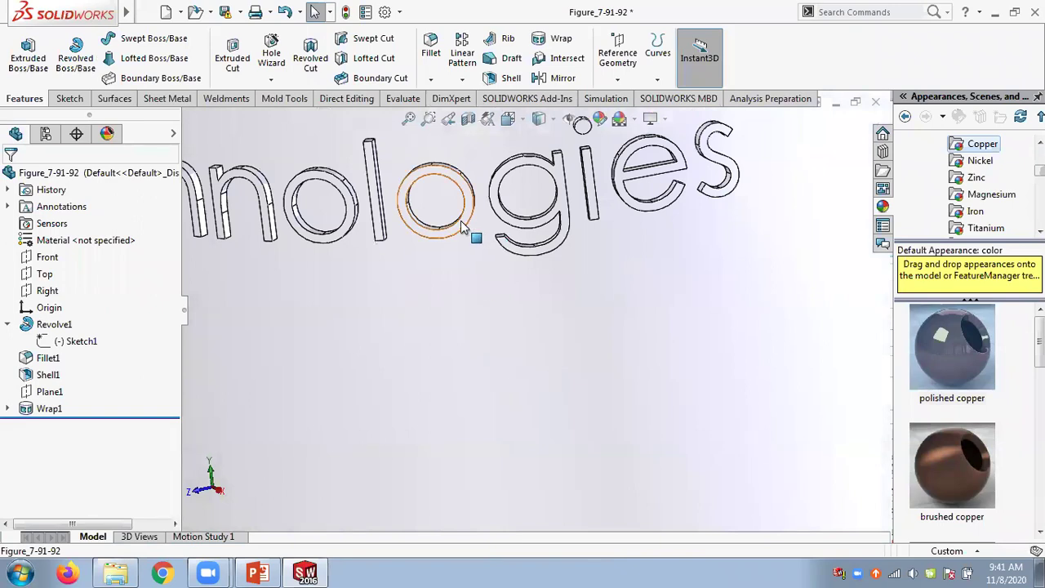
# - Start a blue colour appearance on the letter o face, removing the whole part from the selection
pyautogui.click(463, 228)
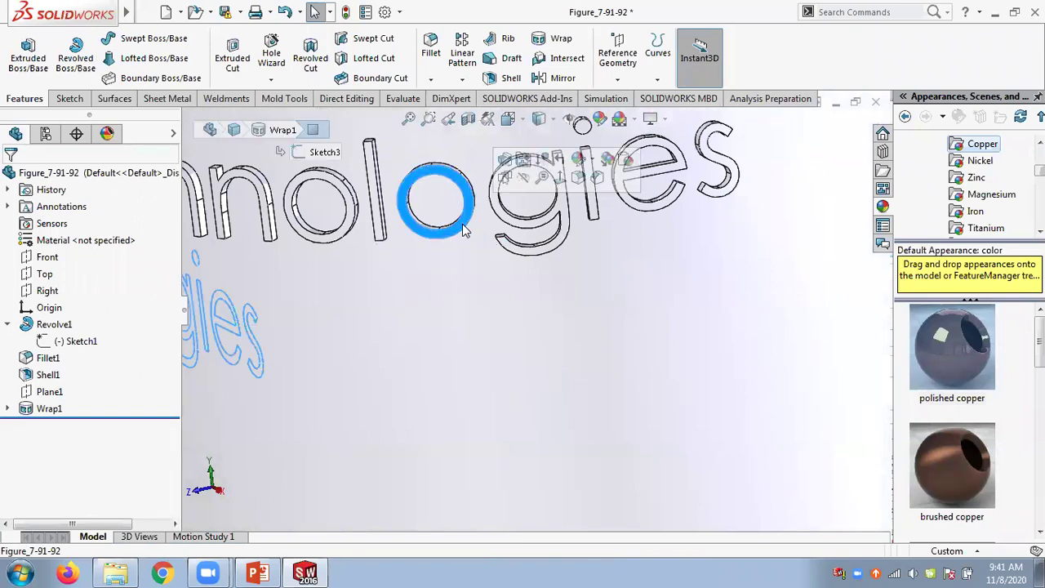
pyautogui.click(593, 160)
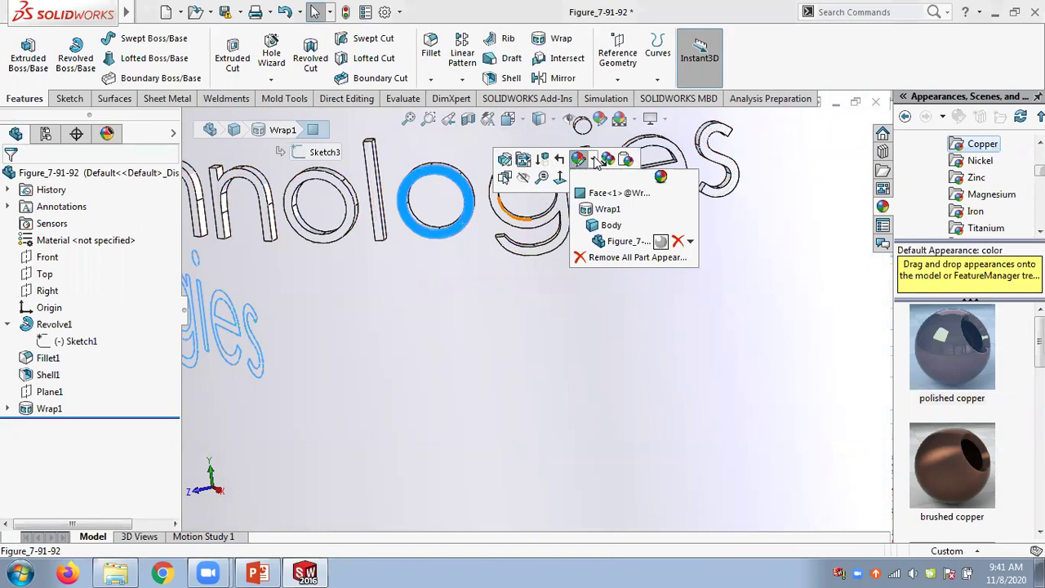
pyautogui.click(662, 243)
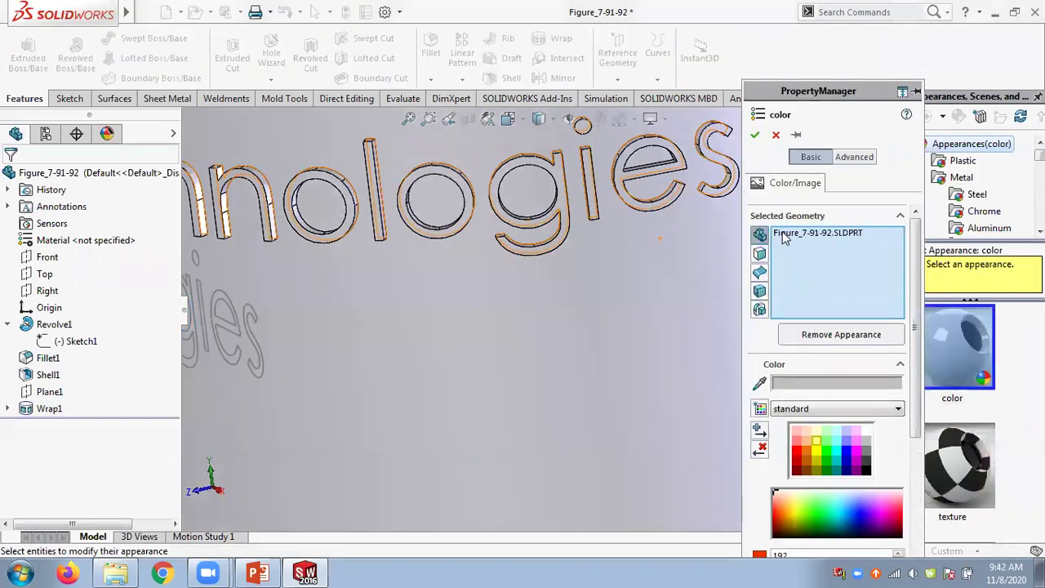
pyautogui.rightClick(787, 237)
pyautogui.click(799, 243)
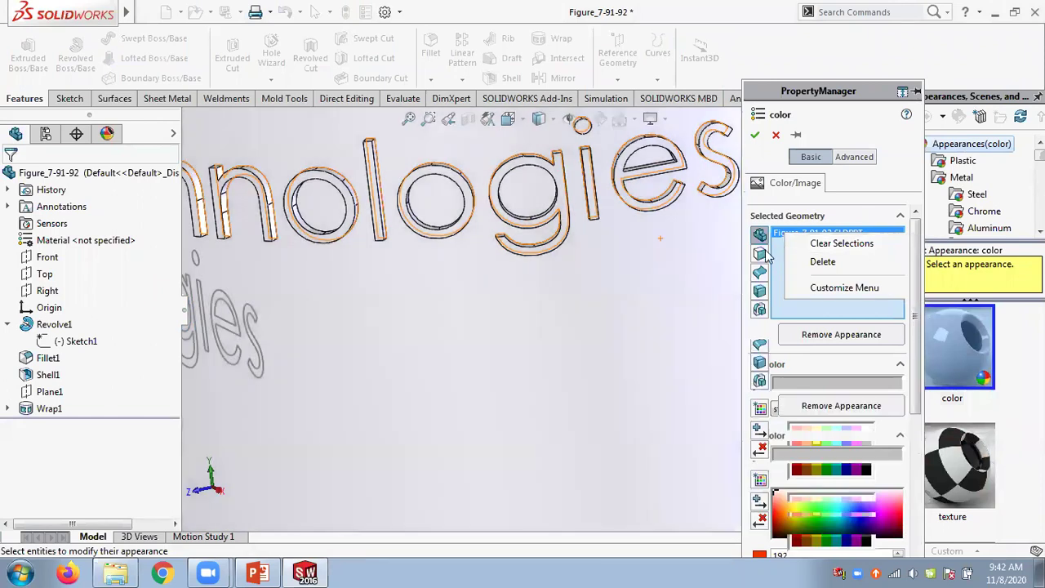
pyautogui.click(759, 324)
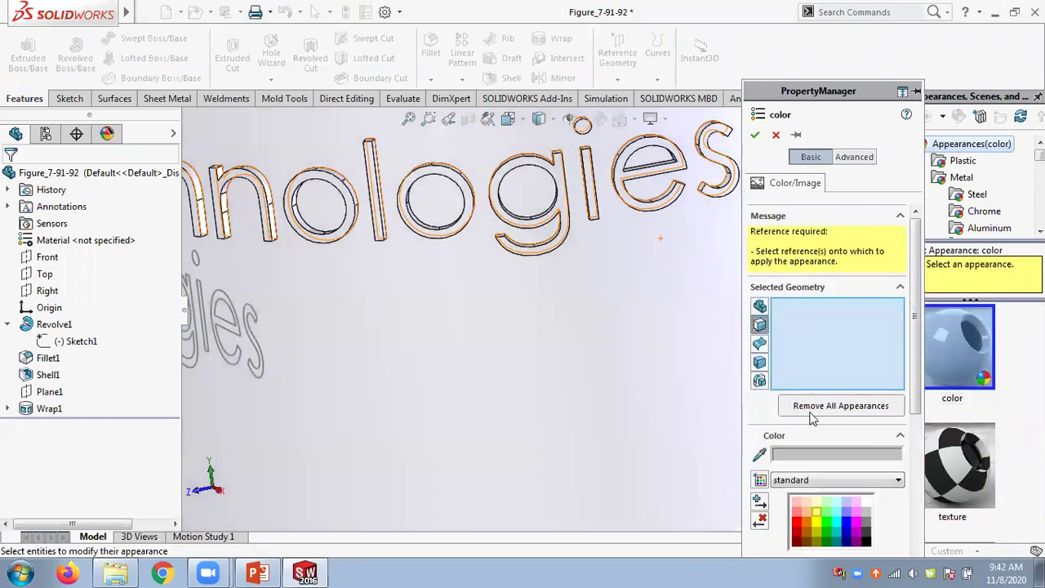
pyautogui.click(846, 522)
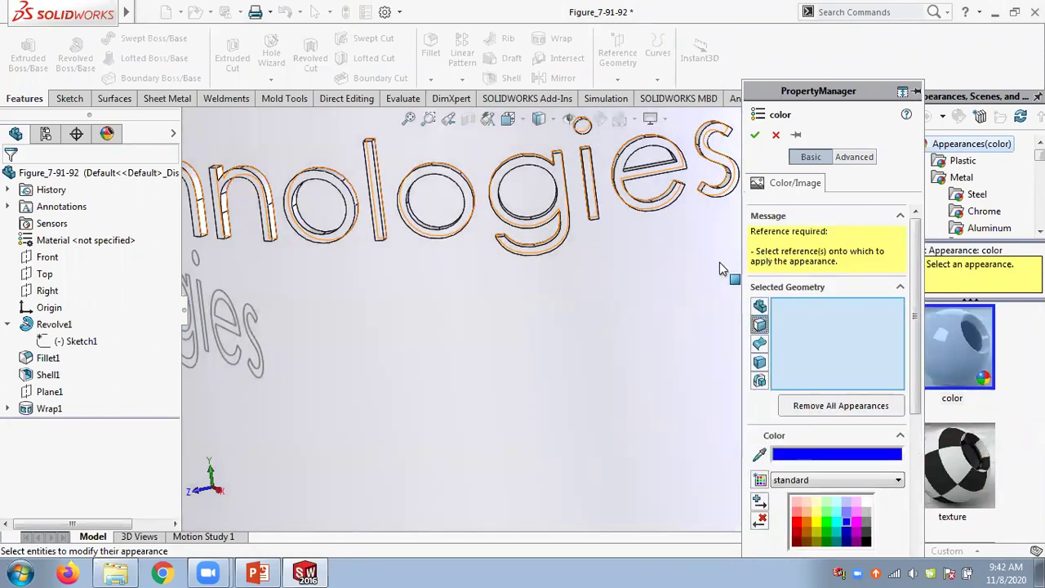
# - Apply the blue colour to the g, i, e, o and l letter faces, then clear the selection
pyautogui.click(563, 204)
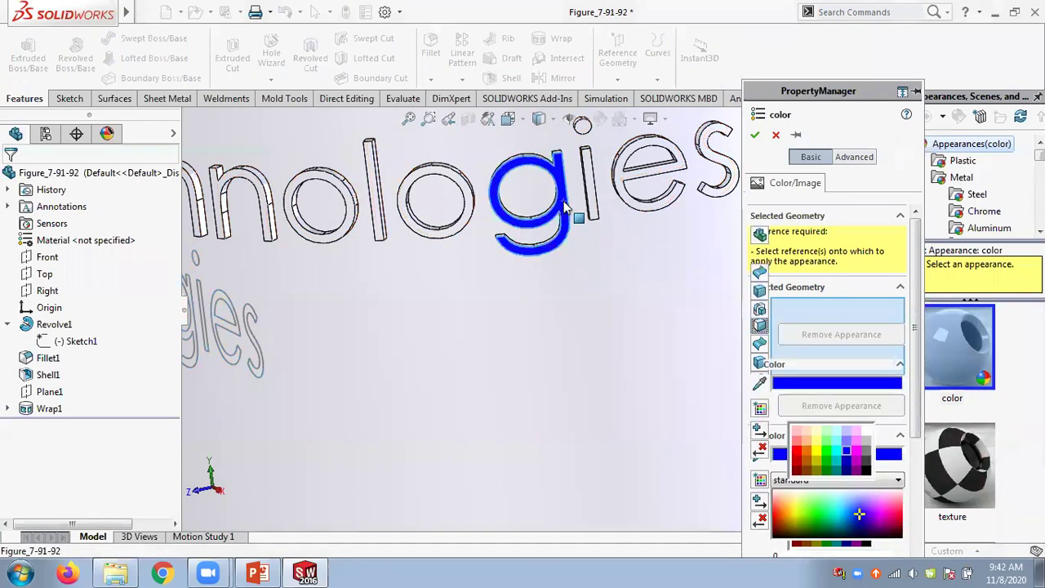
pyautogui.click(592, 204)
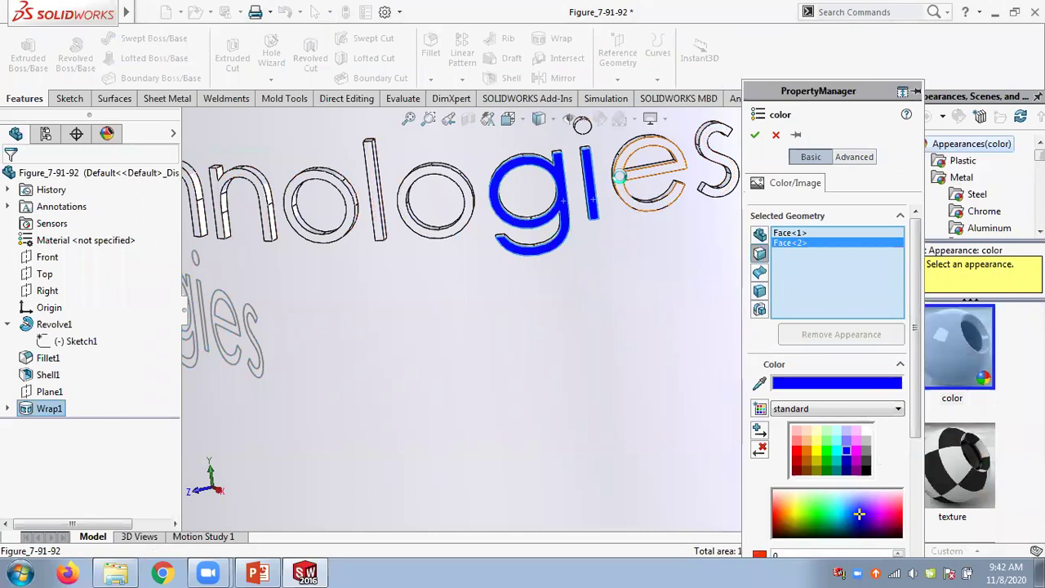
pyautogui.click(630, 181)
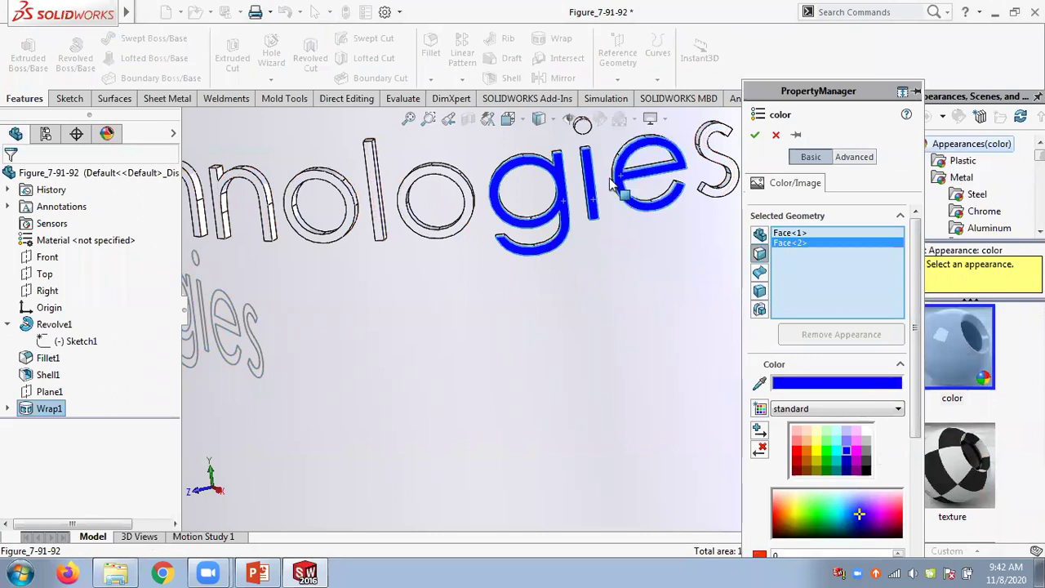
pyautogui.click(414, 216)
pyautogui.click(378, 218)
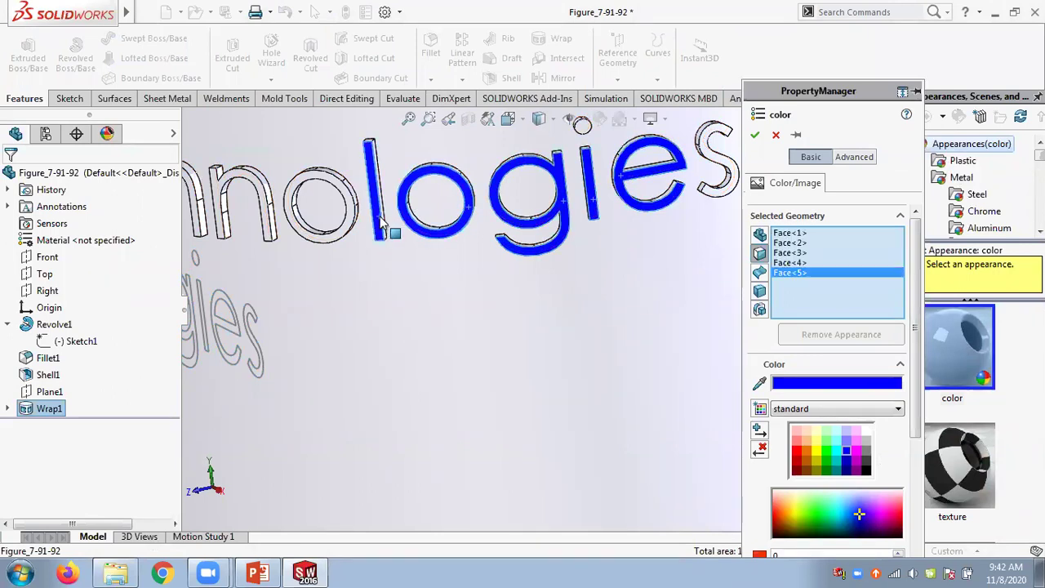
pyautogui.click(756, 138)
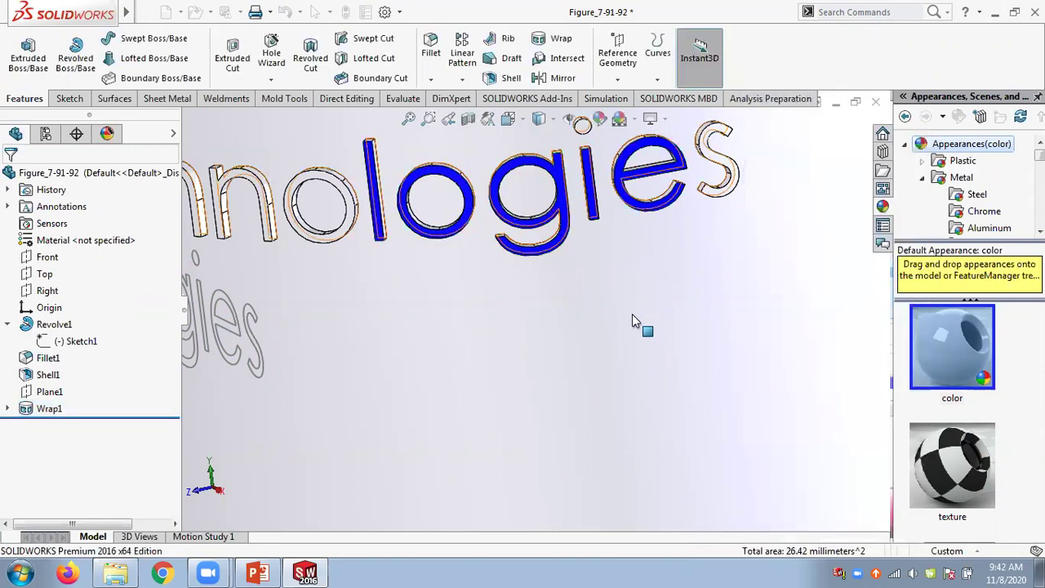
pyautogui.click(631, 317)
pyautogui.scroll(5, 563, 360)
pyautogui.click(752, 311)
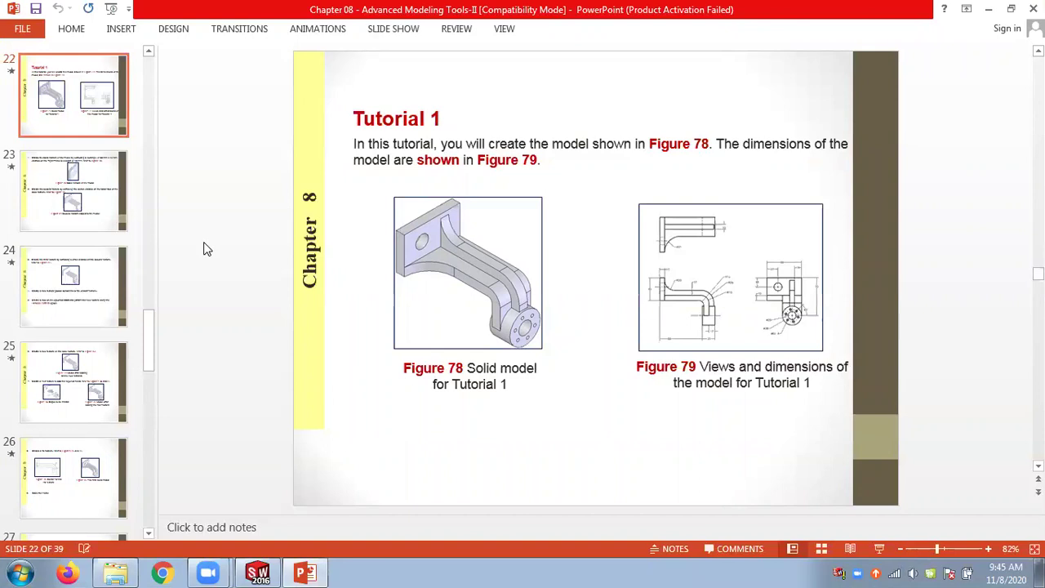
# - Scroll up through the Chapter 08 slides from slide 22 back to slide 6
pyautogui.scroll(8, 206, 249)
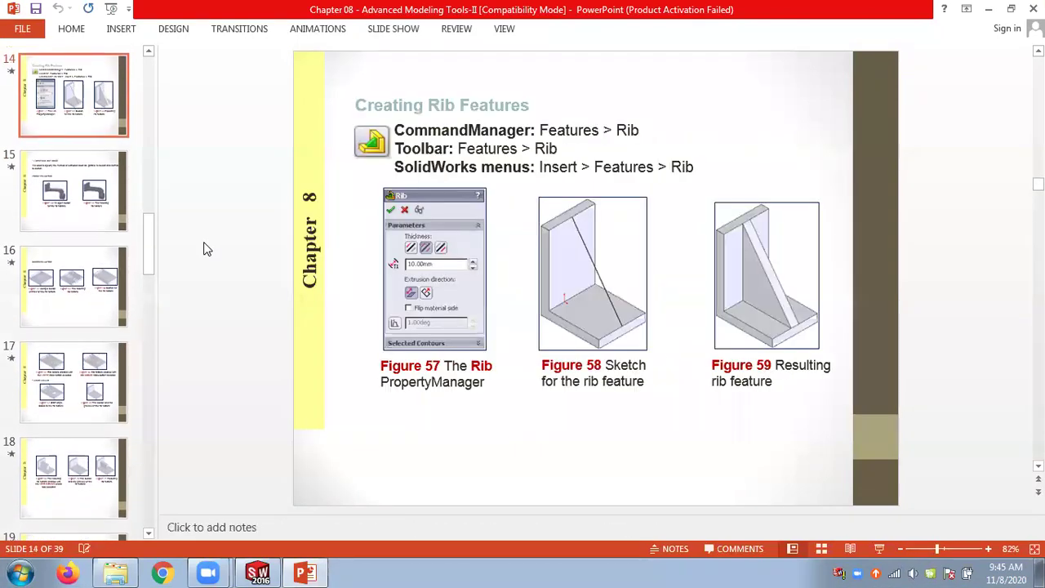
pyautogui.scroll(6, 207, 249)
pyautogui.scroll(4, 207, 249)
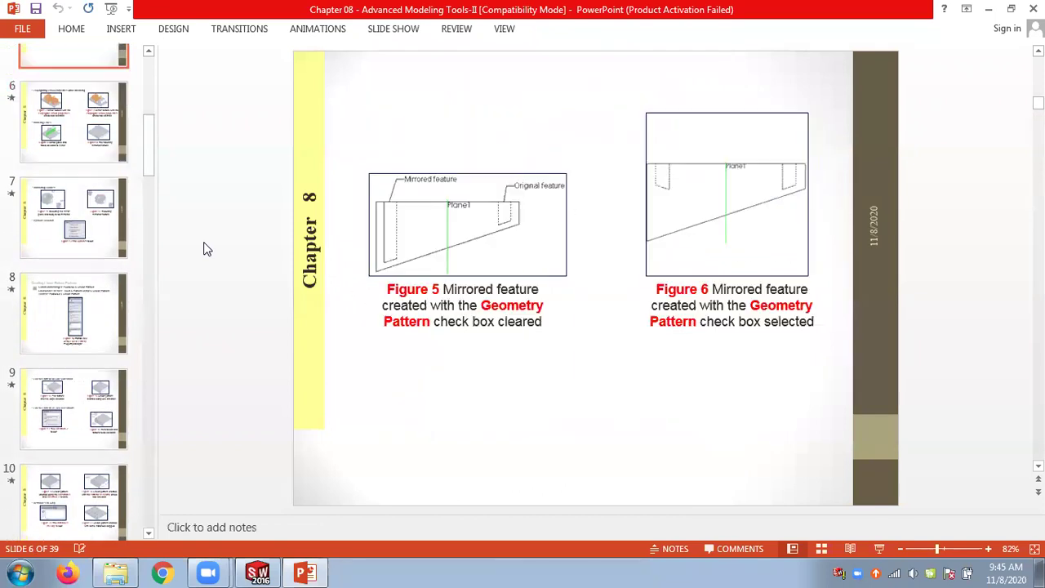
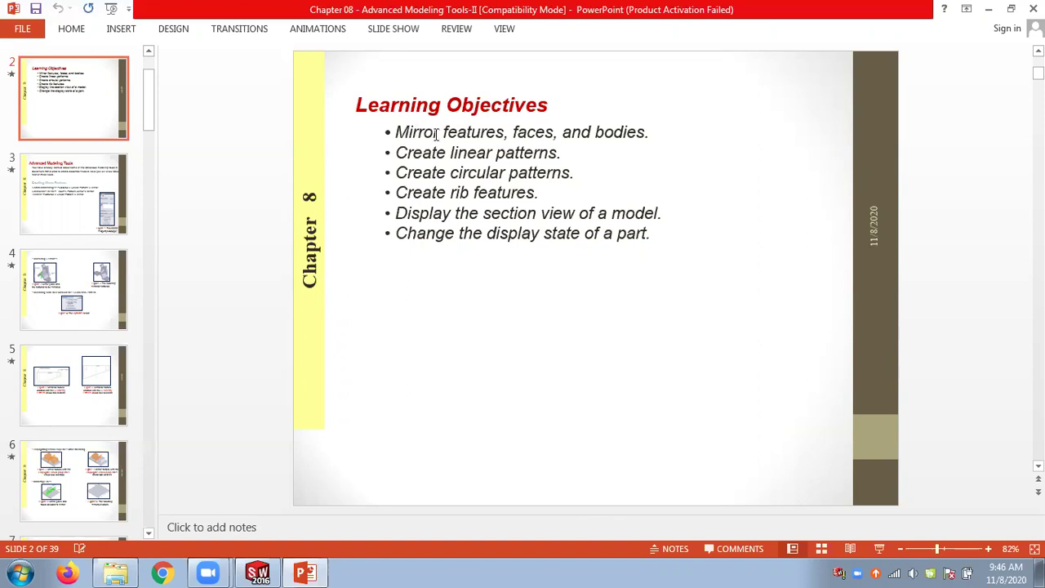
# - Highlight the linear pattern, circular pattern, rib, section view and display state objectives, then go to slide 4
pyautogui.moveTo(449, 153); pyautogui.dragTo(569, 152)
pyautogui.moveTo(434, 169); pyautogui.dragTo(572, 171)
pyautogui.moveTo(451, 192); pyautogui.dragTo(543, 204)
pyautogui.moveTo(474, 214); pyautogui.dragTo(612, 214)
pyautogui.click(462, 232)
pyautogui.moveTo(462, 233); pyautogui.dragTo(584, 233)
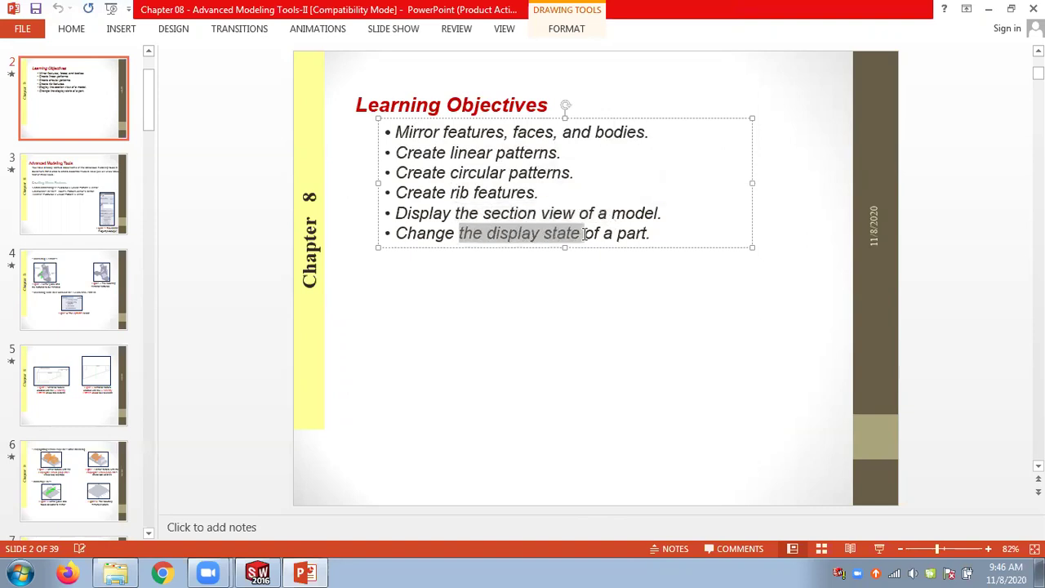
pyautogui.click(231, 209)
pyautogui.scroll(-2, 231, 208)
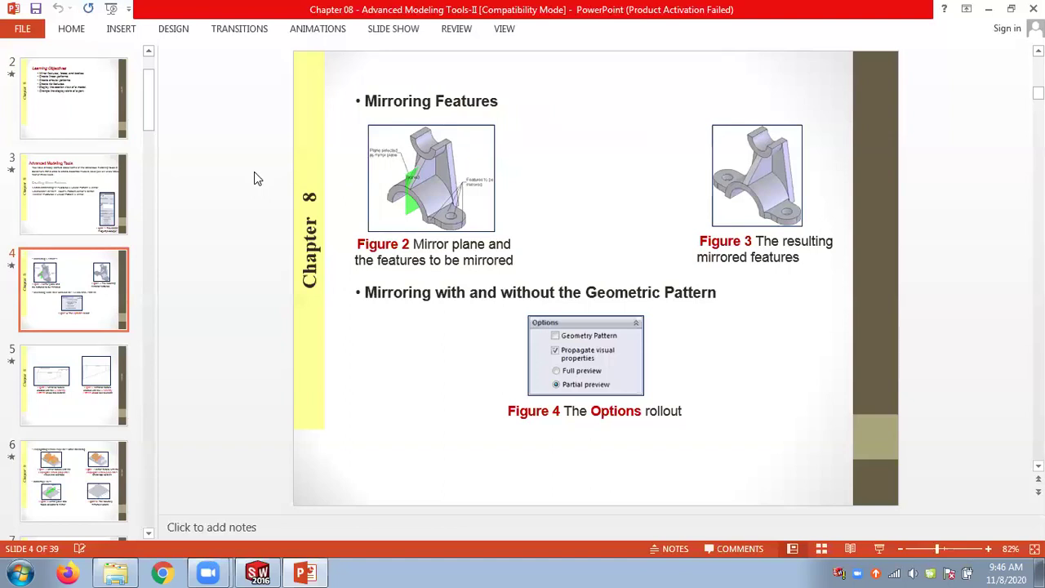
# - Skim through the remaining chapter slides 5–32 and scroll partway back
pyautogui.scroll(-3, 254, 178)
pyautogui.scroll(-3, 254, 178)
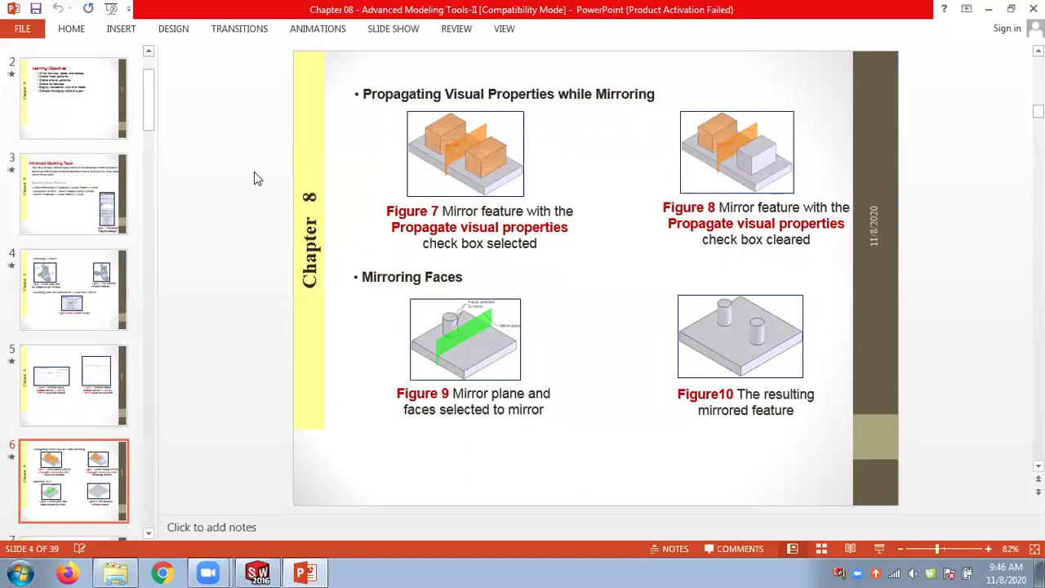
pyautogui.scroll(-2, 253, 173)
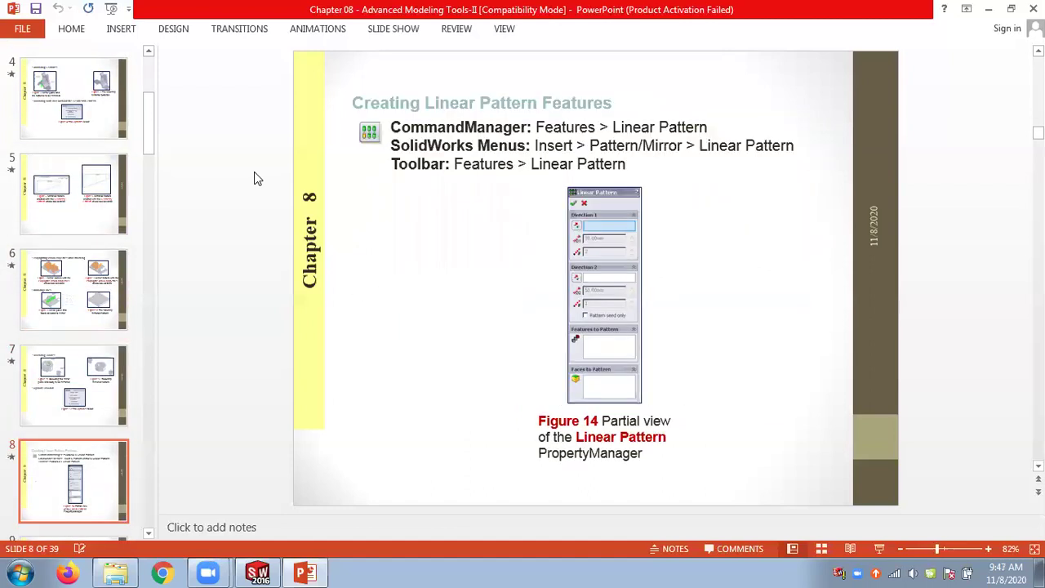
pyautogui.scroll(-2, 254, 174)
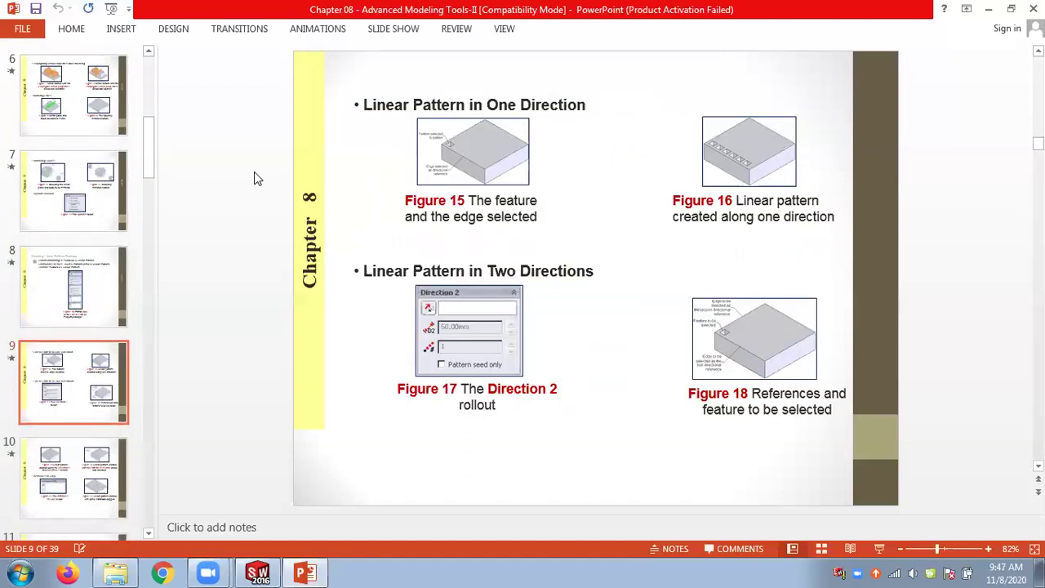
pyautogui.scroll(-2, 254, 178)
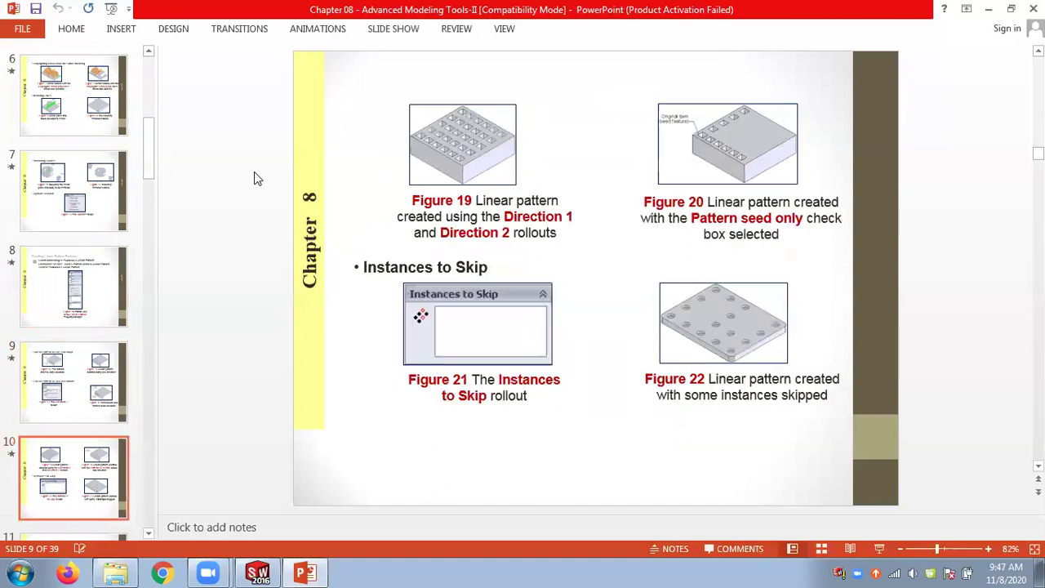
pyautogui.scroll(-2, 254, 178)
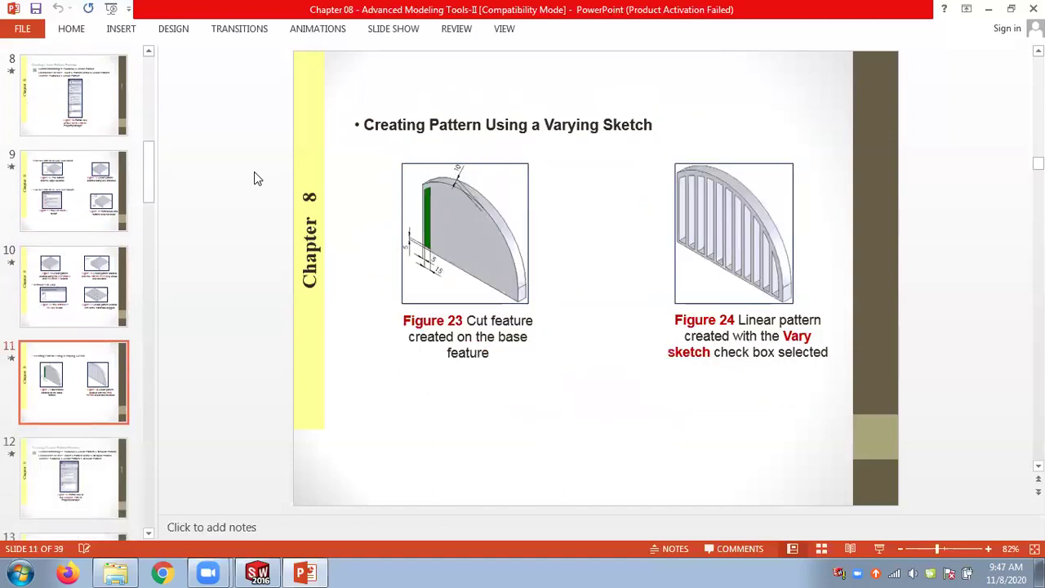
pyautogui.scroll(-2, 254, 178)
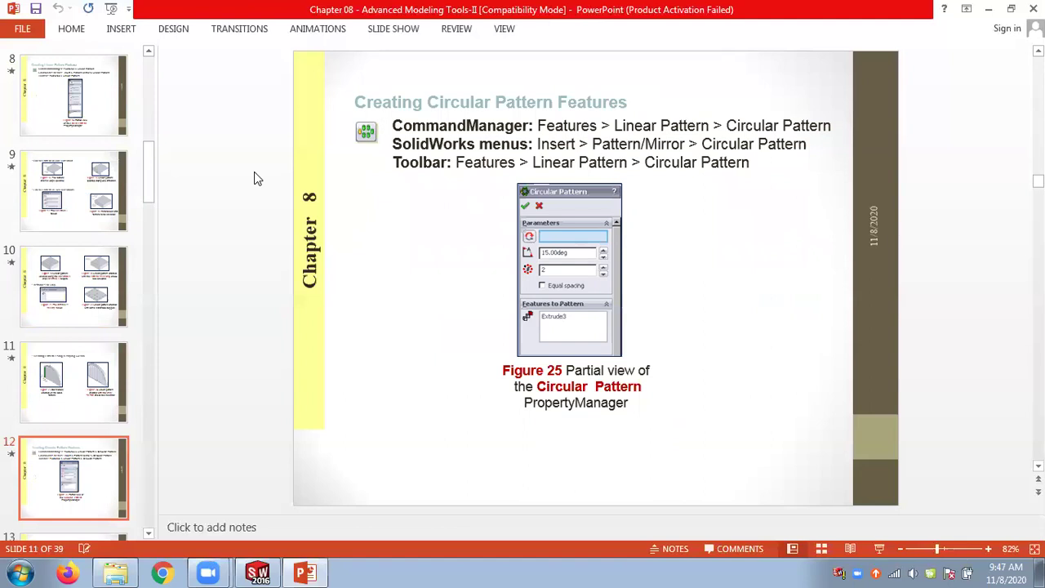
pyautogui.scroll(-4, 254, 178)
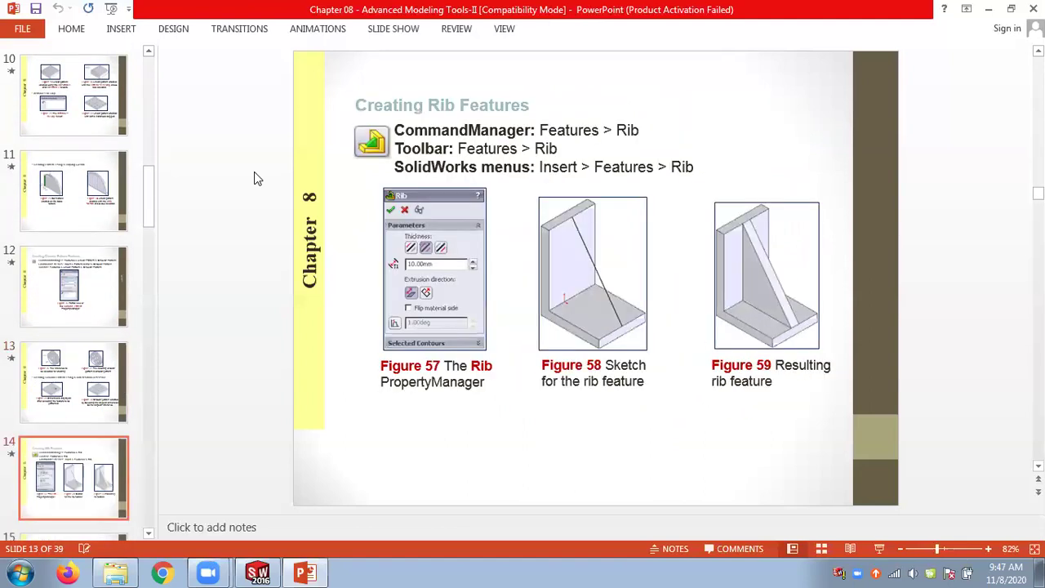
pyautogui.scroll(-4, 256, 178)
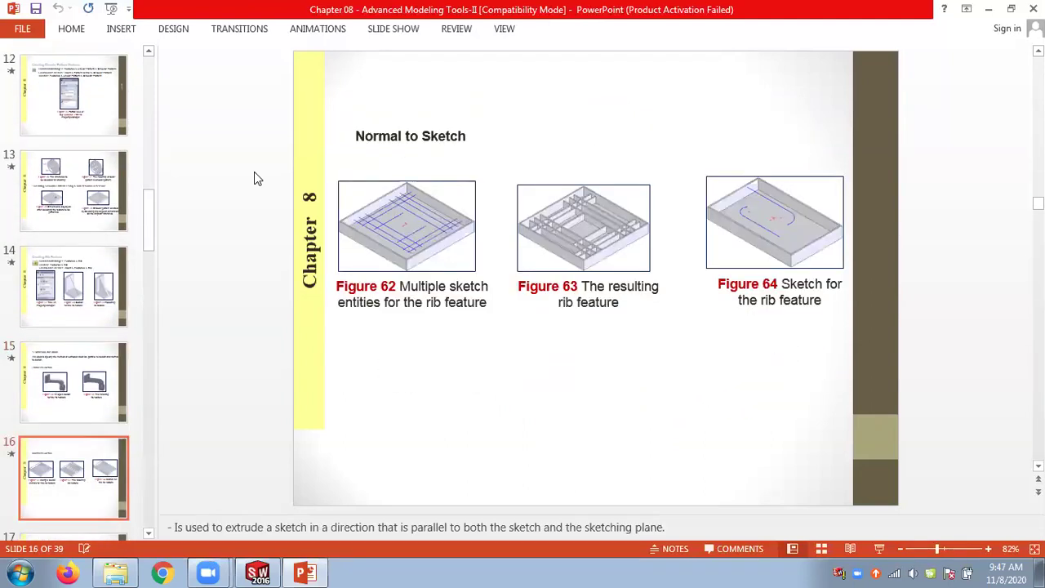
pyautogui.scroll(-4, 254, 178)
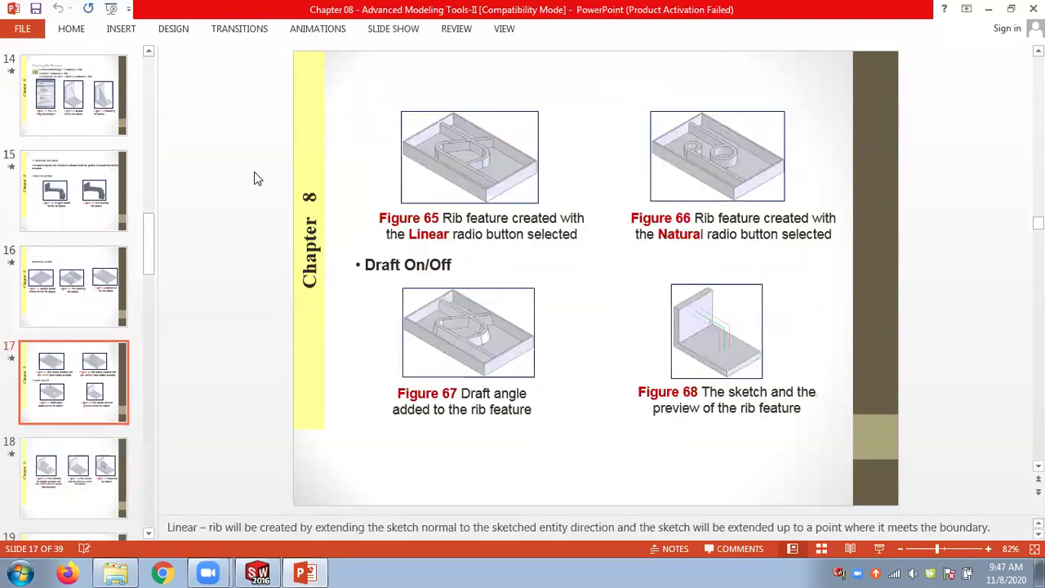
pyautogui.scroll(-2, 254, 178)
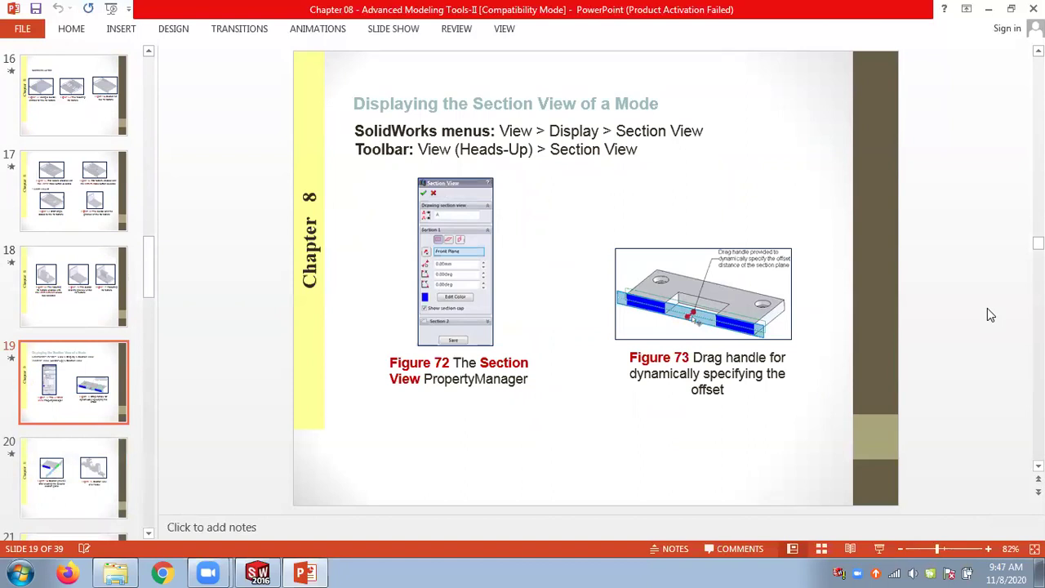
pyautogui.scroll(-2, 987, 314)
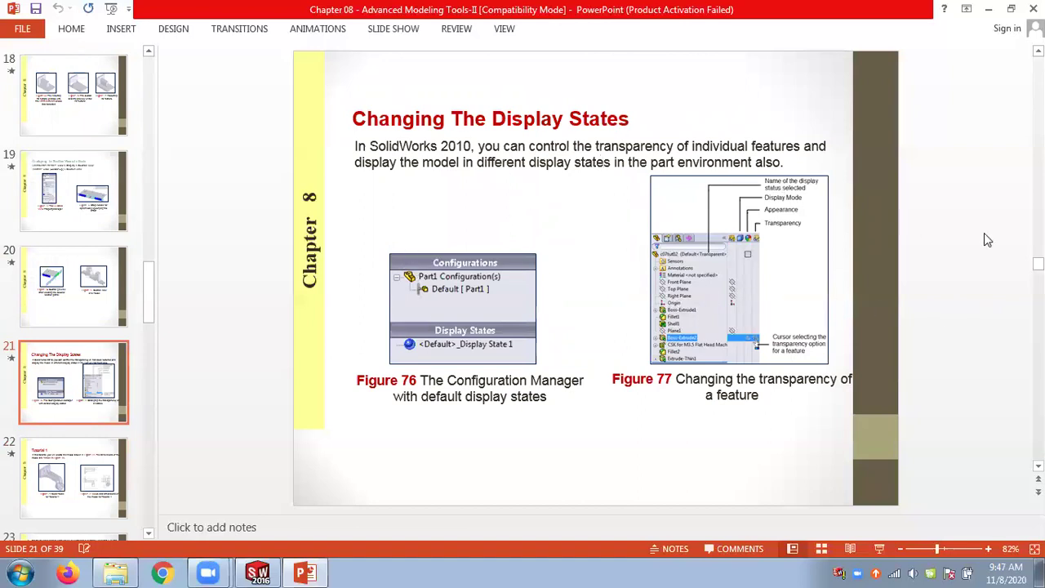
pyautogui.scroll(-1, 964, 237)
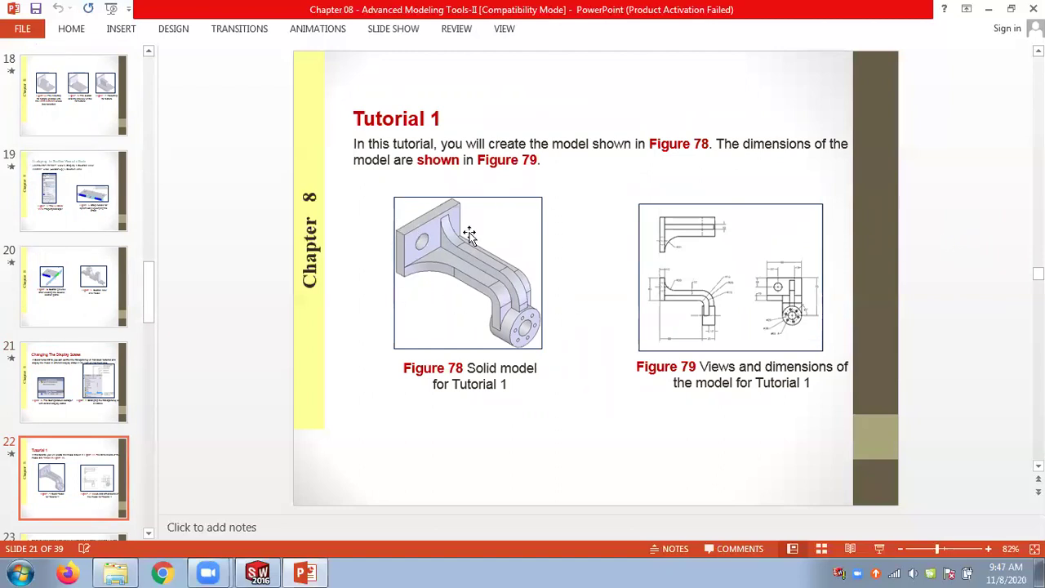
pyautogui.scroll(-3, 961, 227)
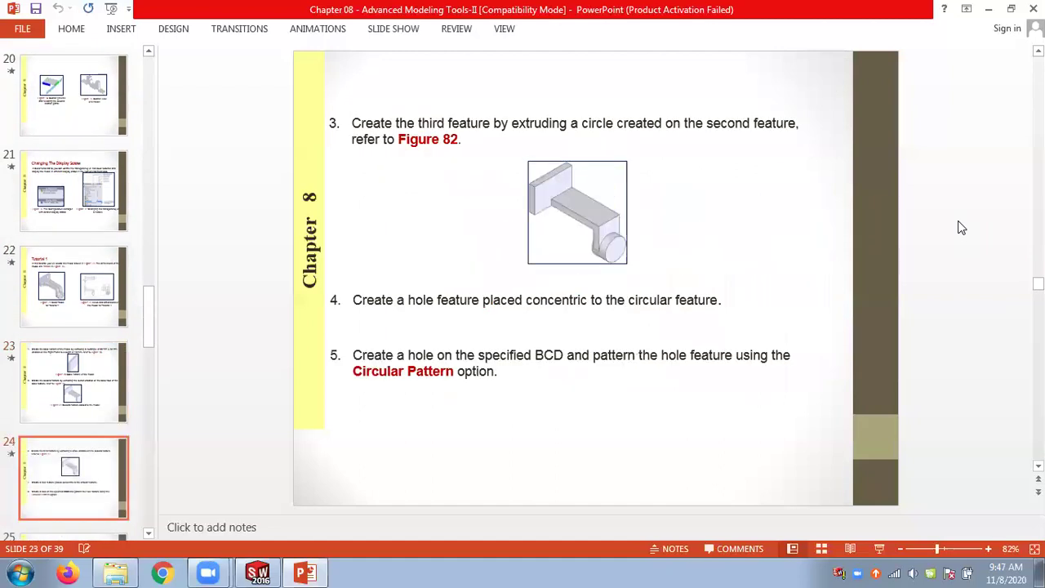
pyautogui.scroll(-2, 960, 228)
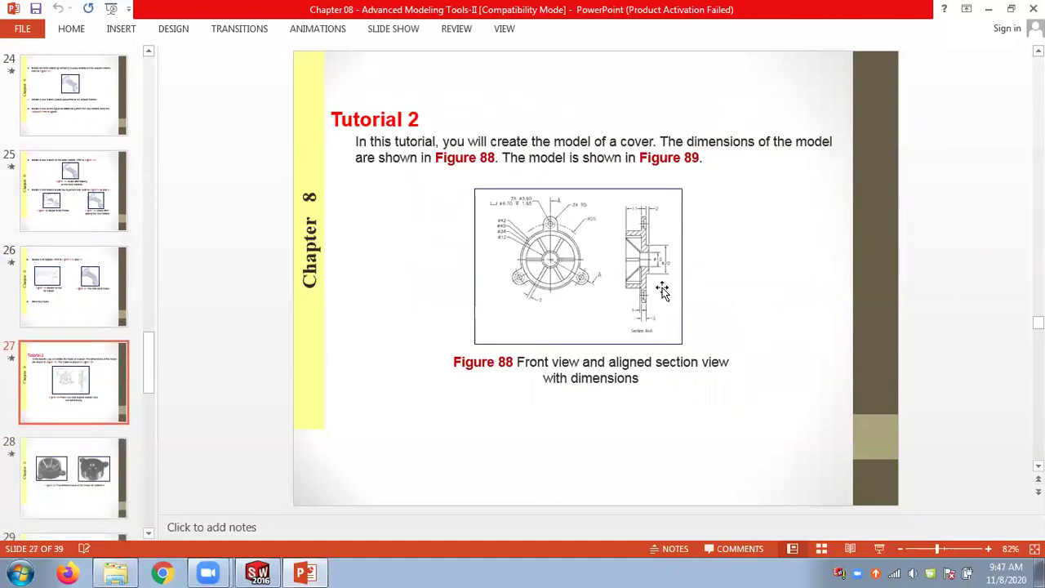
pyautogui.scroll(-1, 535, 309)
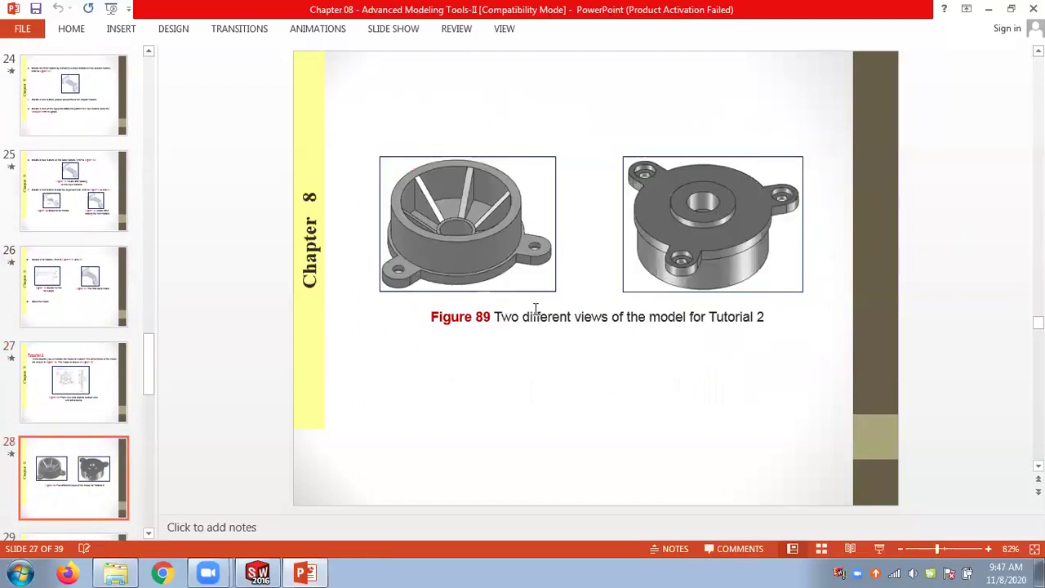
pyautogui.scroll(-2, 535, 308)
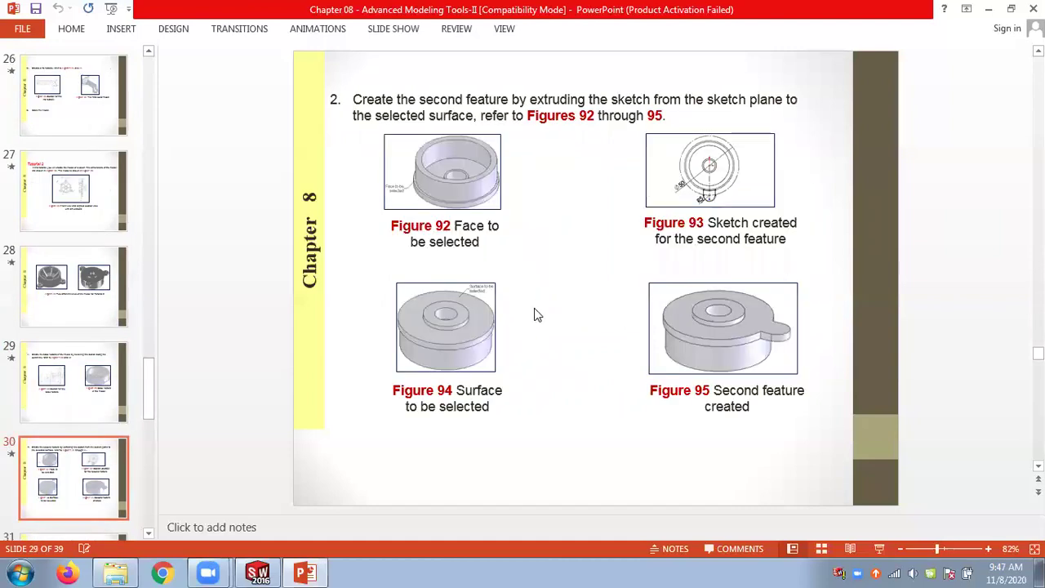
pyautogui.scroll(-2, 535, 315)
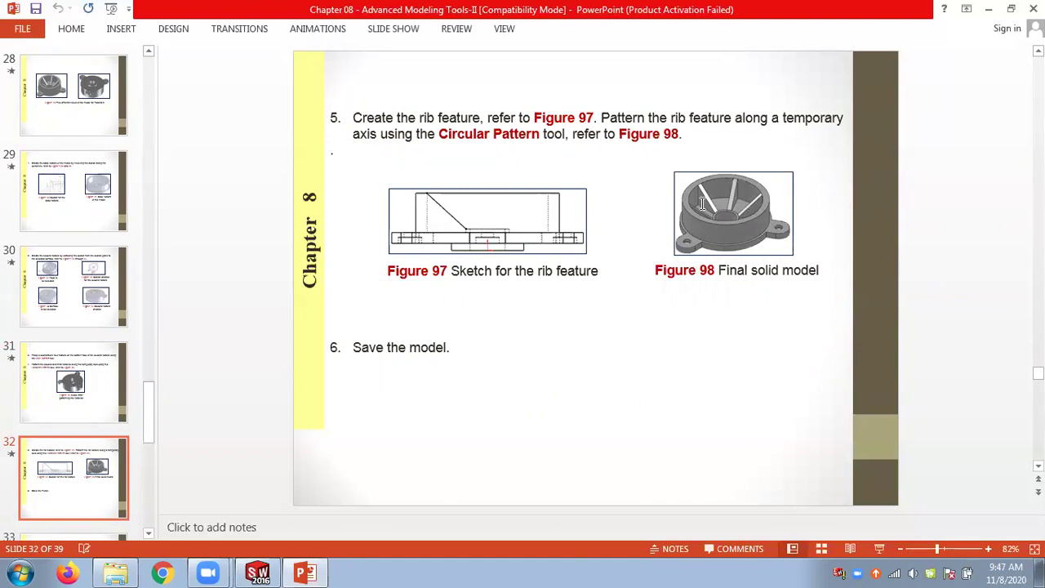
pyautogui.scroll(-1, 702, 207)
pyautogui.scroll(1, 701, 207)
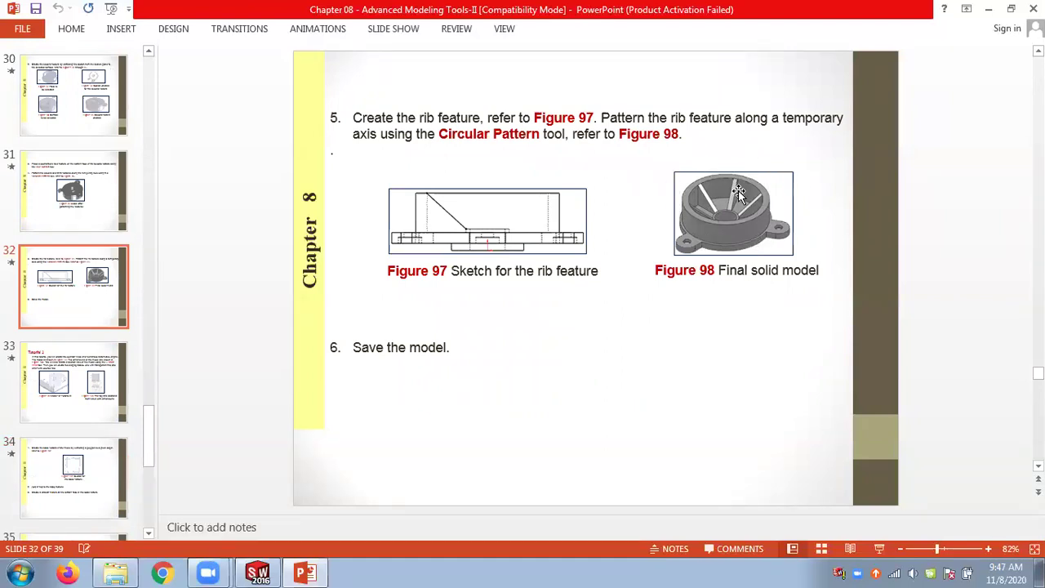
pyautogui.scroll(5, 966, 245)
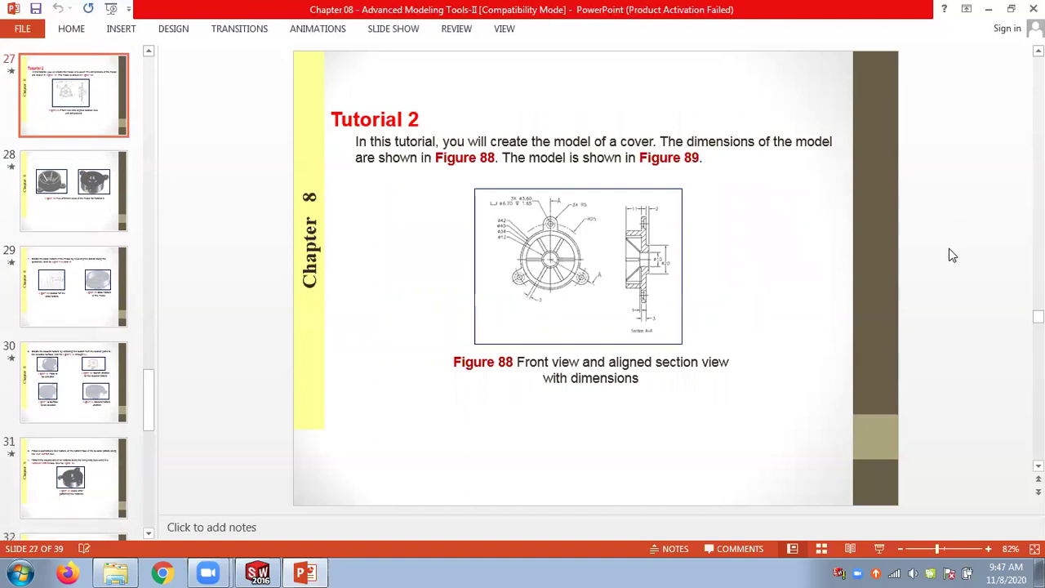
pyautogui.scroll(2, 214, 238)
# - Return to slide 4, Mirroring Features, via slide 3, then switch to SOLIDWORKS
pyautogui.moveTo(157, 392); pyautogui.dragTo(154, 93)
pyautogui.click(75, 289)
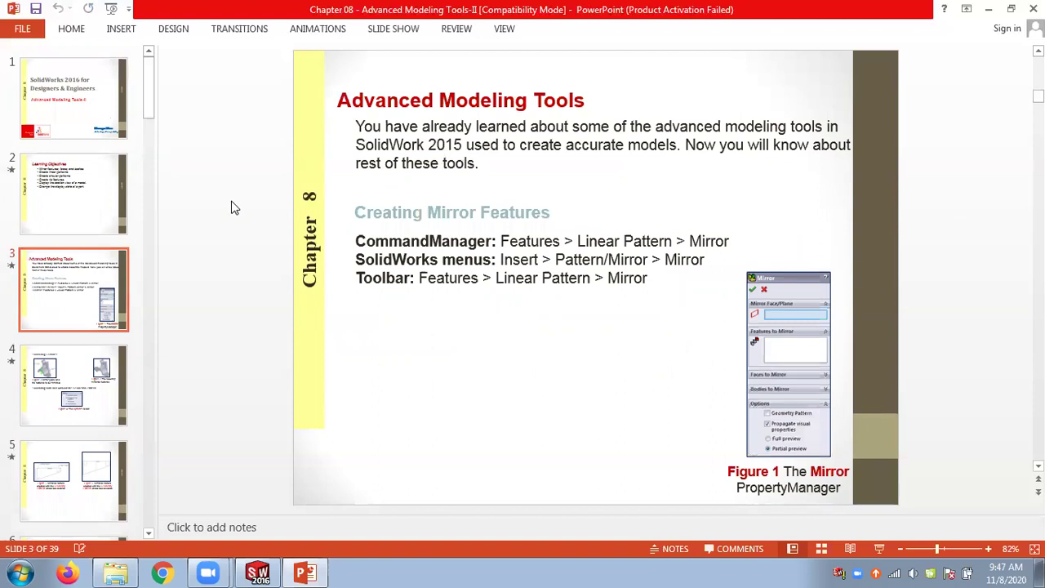
pyautogui.scroll(-1, 231, 207)
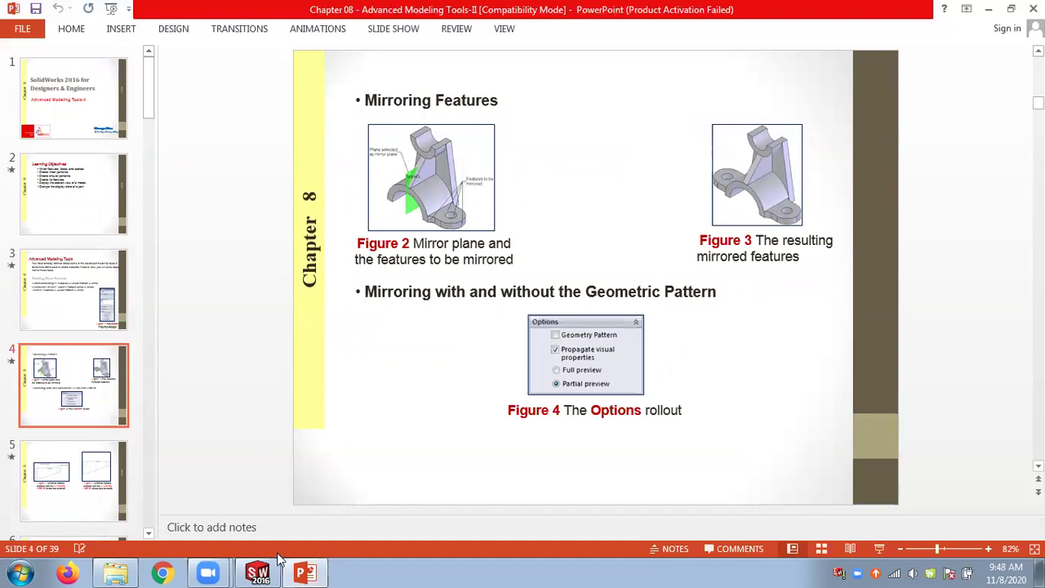
pyautogui.click(258, 571)
# - Open the Figure_8-2 part from the Chap 08 folder, viewed as large icons
pyautogui.click(208, 11)
pyautogui.click(219, 32)
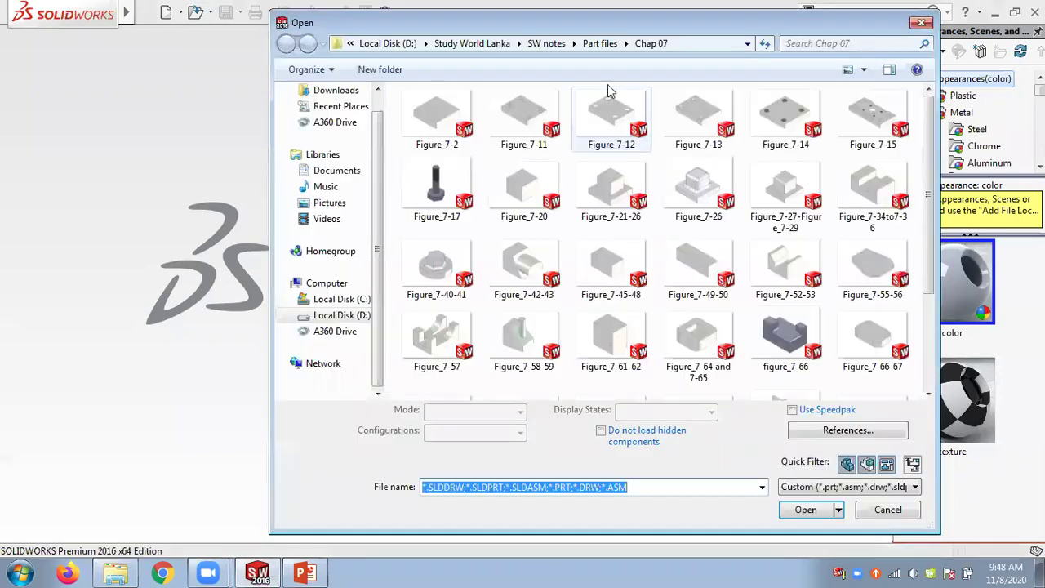
pyautogui.click(599, 43)
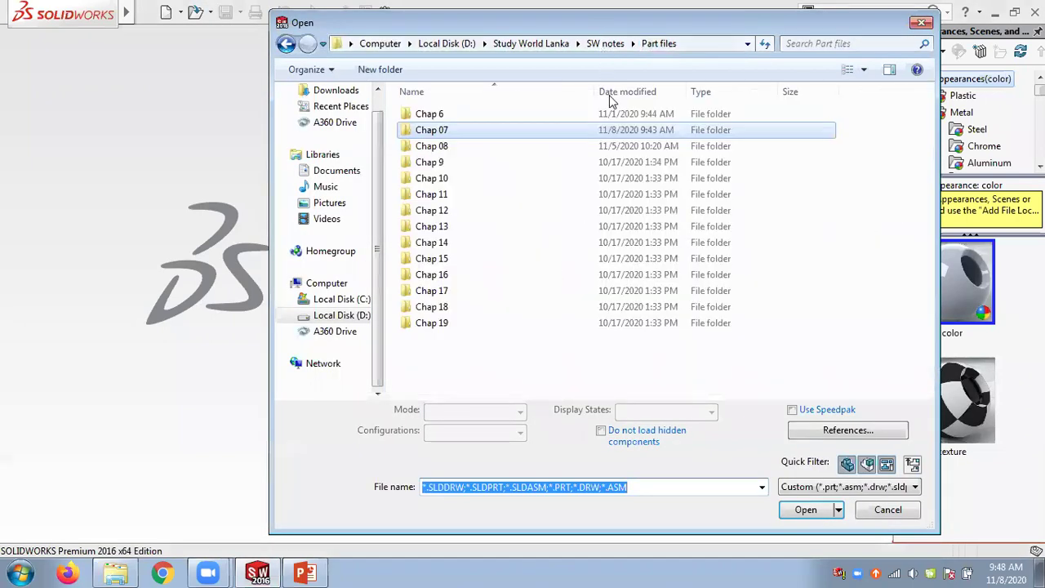
pyautogui.doubleClick(433, 148)
pyautogui.click(864, 69)
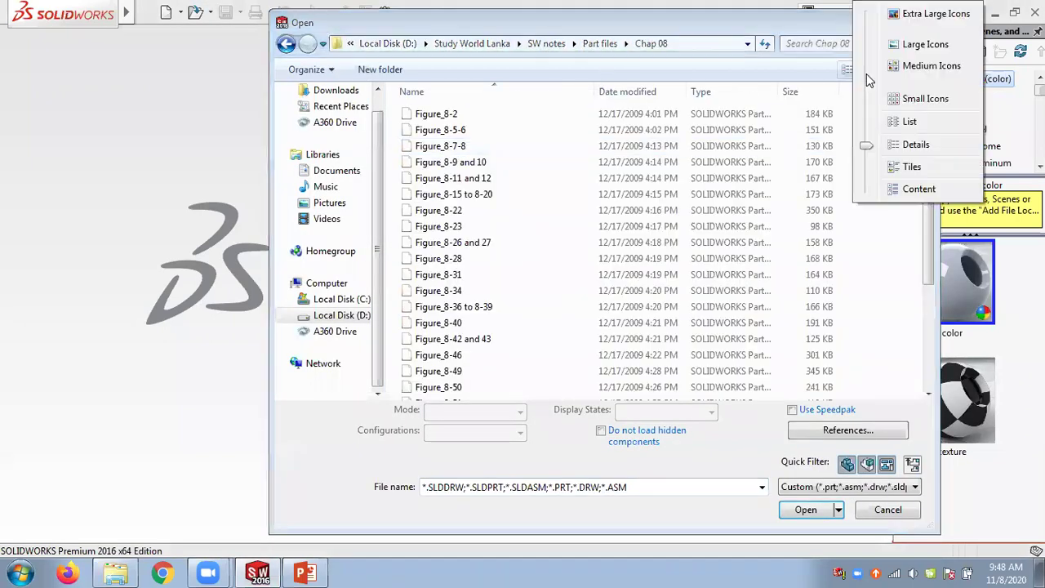
pyautogui.click(878, 44)
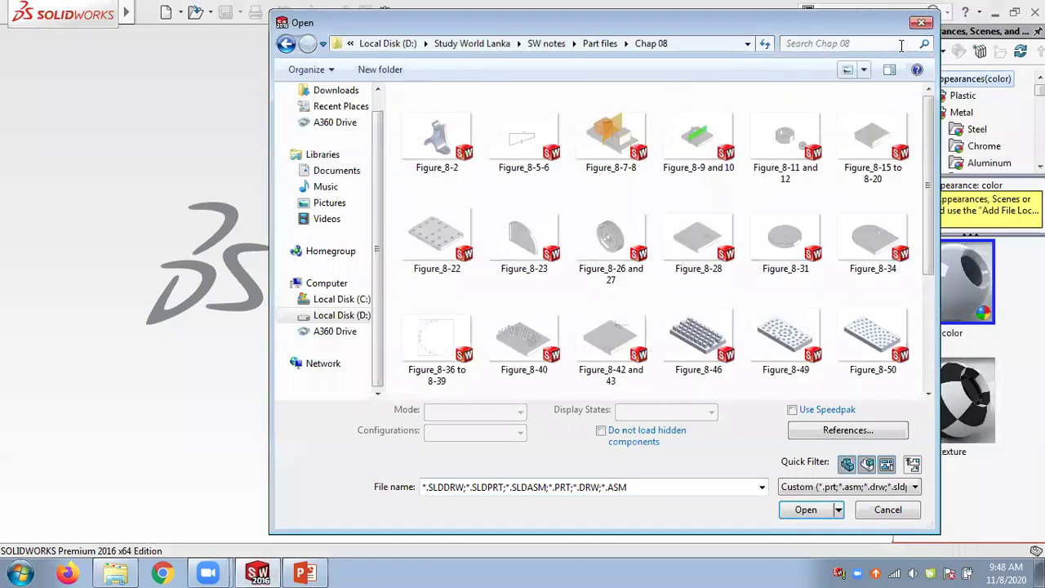
pyautogui.doubleClick(420, 139)
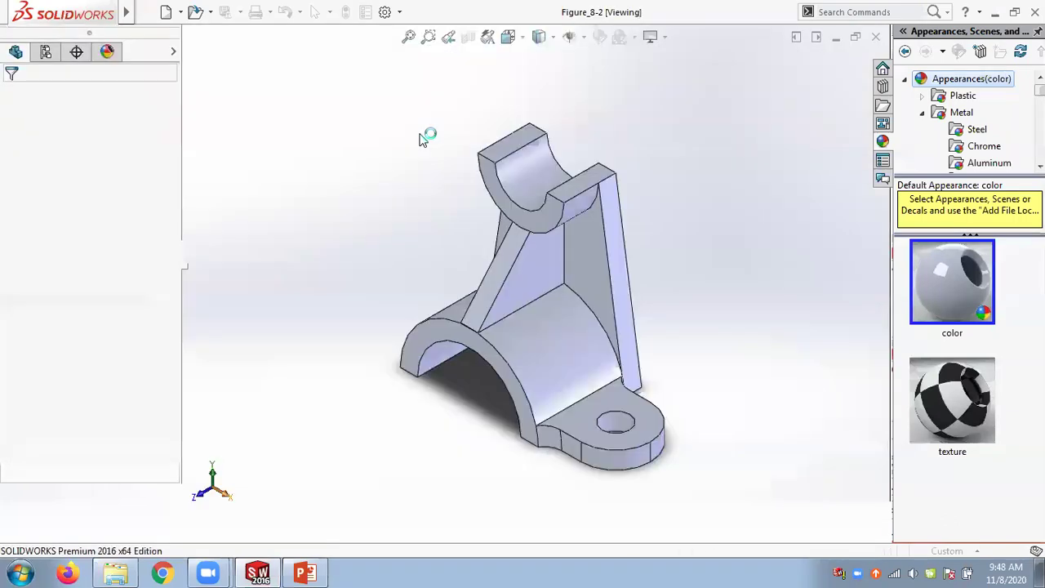
pyautogui.moveTo(352, 245); pyautogui.dragTo(373, 329, button='middle')
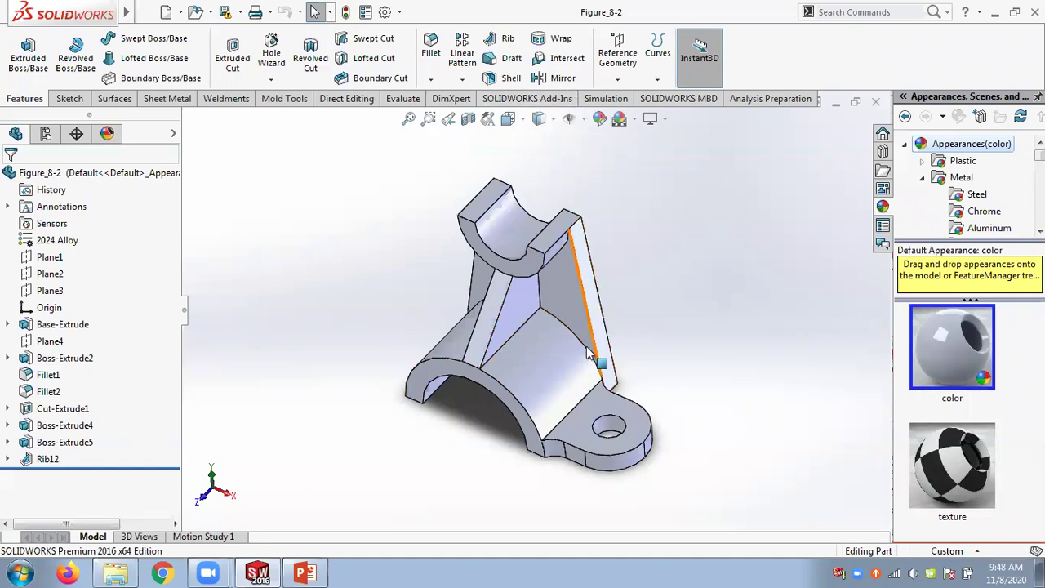
pyautogui.scroll(-3, 546, 445)
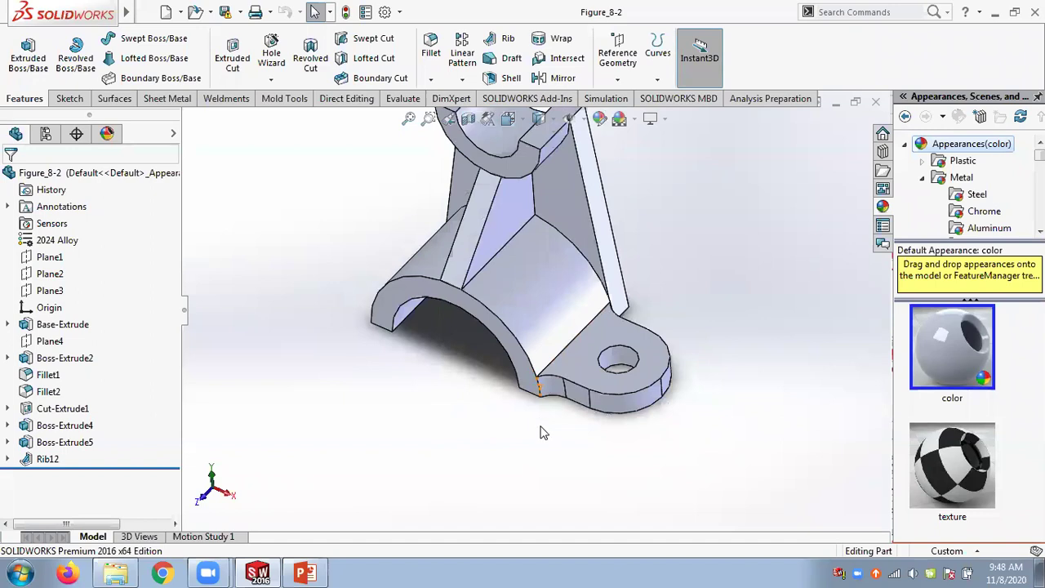
pyautogui.scroll(3, 511, 318)
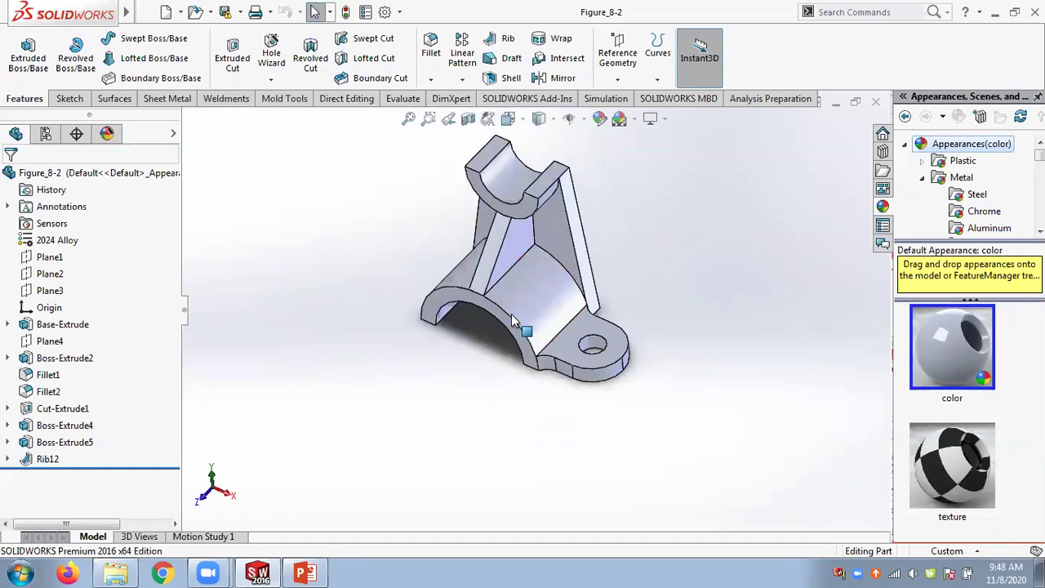
# - Start a Mirror feature on the bracket with Plane3 as the mirror plane
pyautogui.click(563, 82)
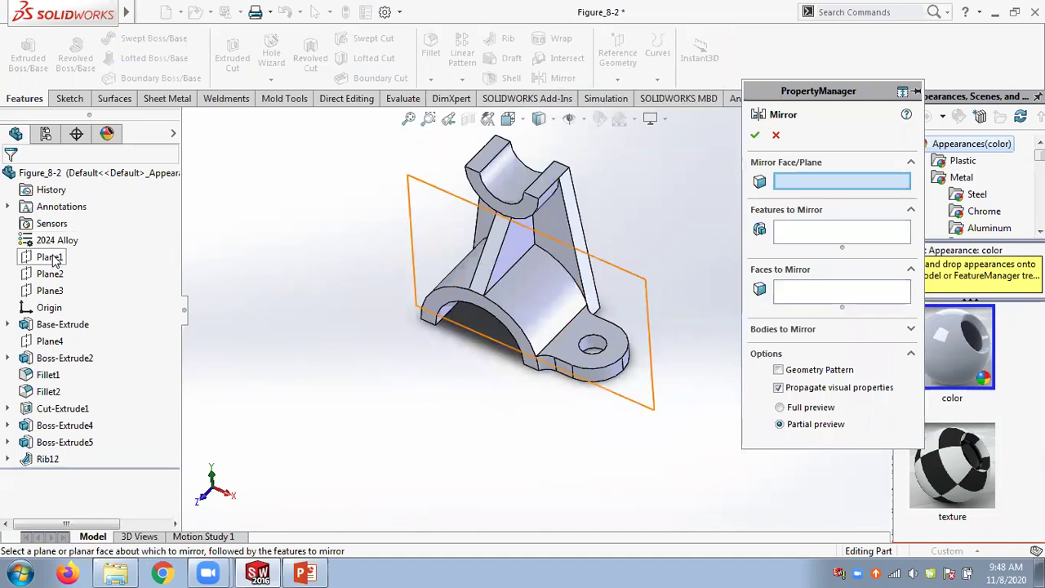
pyautogui.click(51, 291)
pyautogui.scroll(-3, 511, 283)
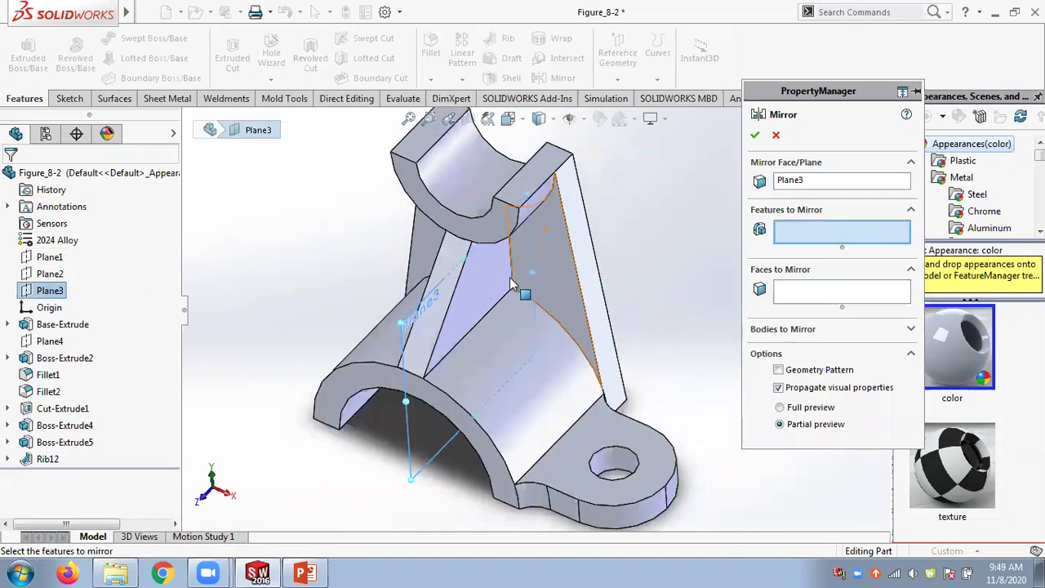
pyautogui.scroll(2, 514, 286)
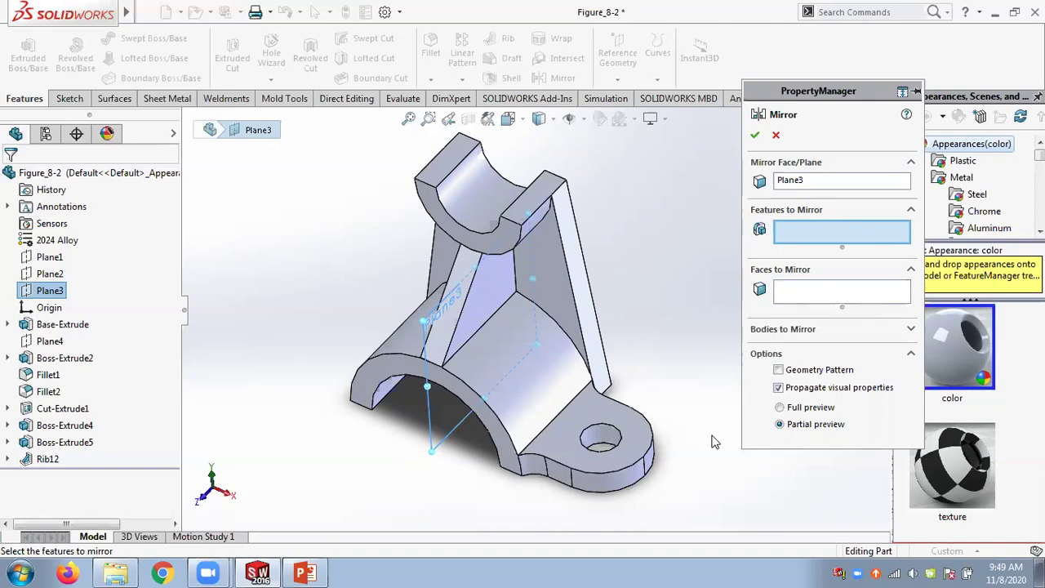
pyautogui.keyDown('ctrl'); pyautogui.moveTo(626, 420); pyautogui.dragTo(579, 363, button='middle'); pyautogui.keyUp('ctrl')
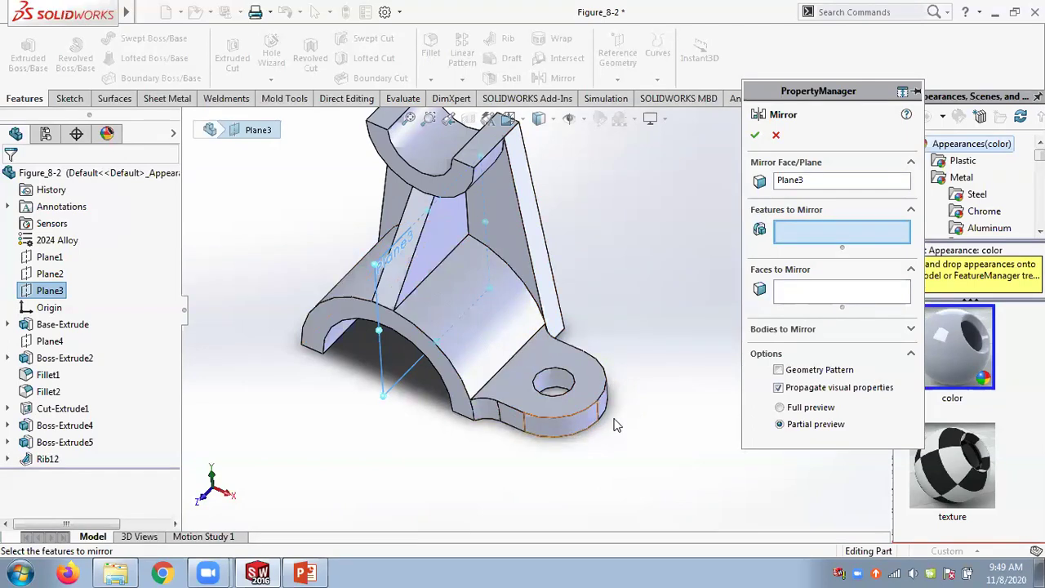
pyautogui.moveTo(647, 341); pyautogui.dragTo(522, 351, button='middle')
pyautogui.scroll(-6, 563, 363)
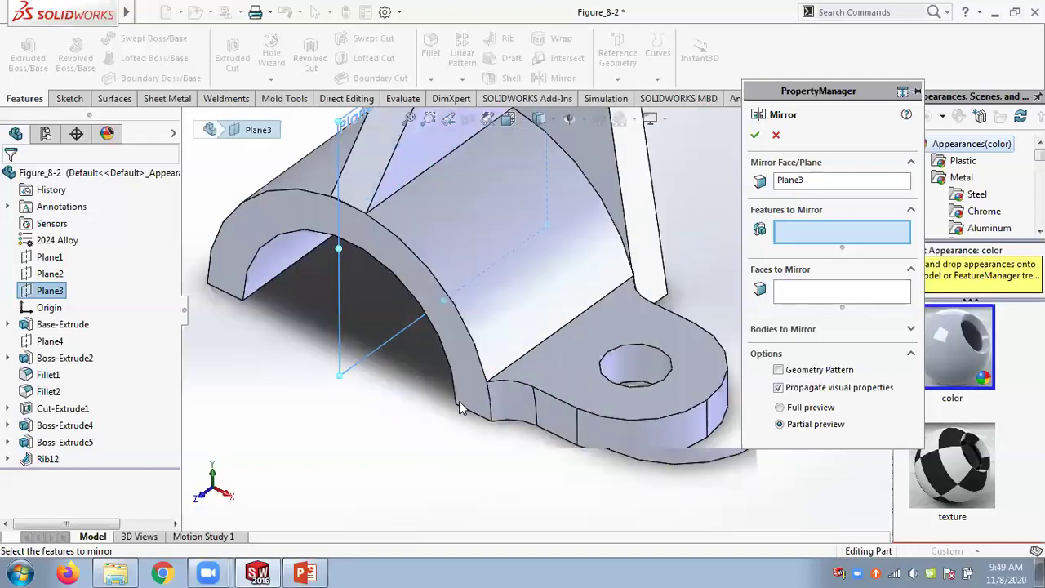
pyautogui.scroll(5, 569, 364)
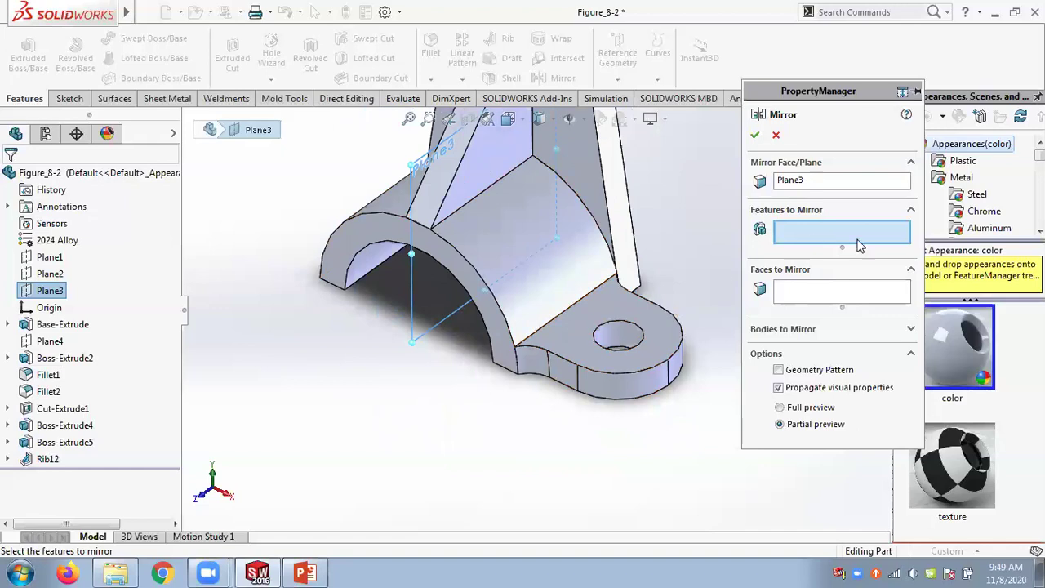
# - Mirror Boss-Extrude2 across Plane3 with full preview, creating Mirror1
pyautogui.click(910, 211)
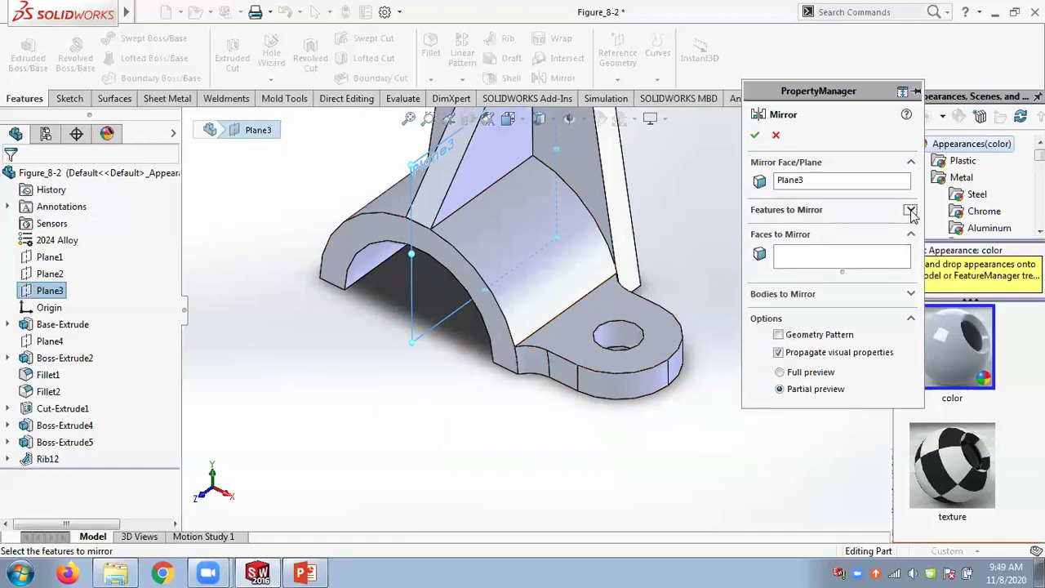
pyautogui.click(910, 211)
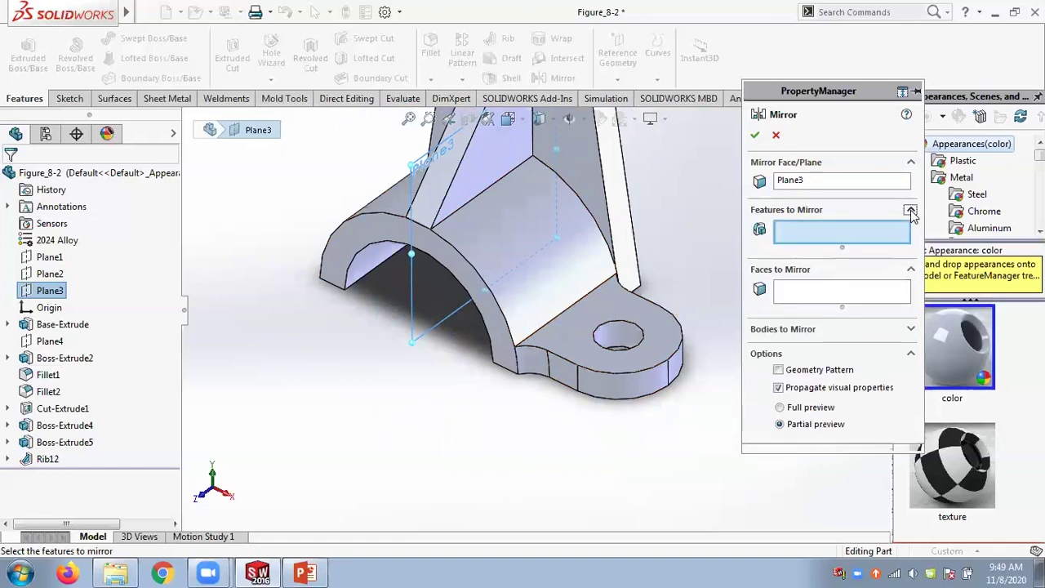
pyautogui.click(49, 359)
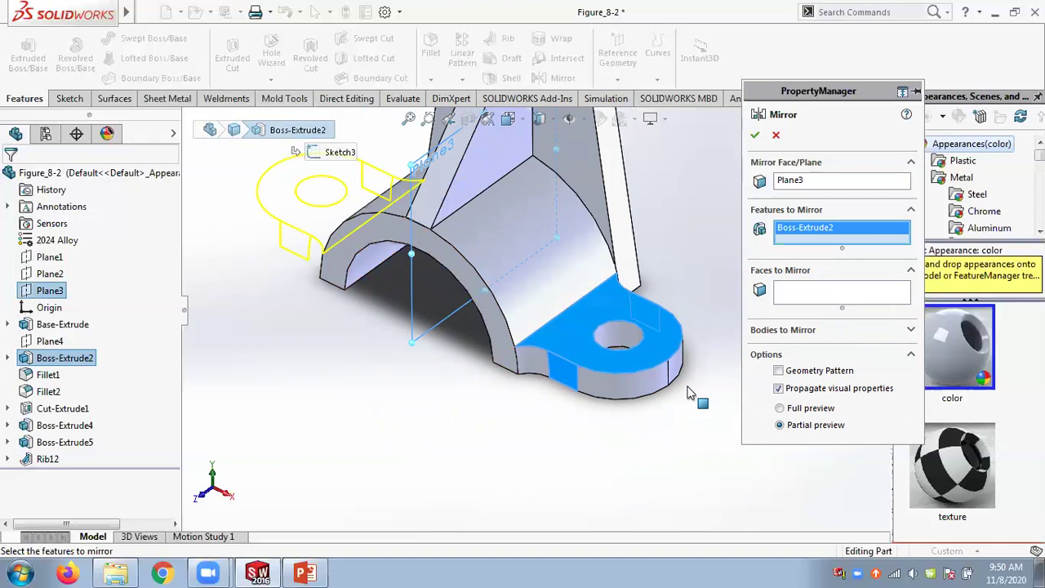
pyautogui.click(780, 410)
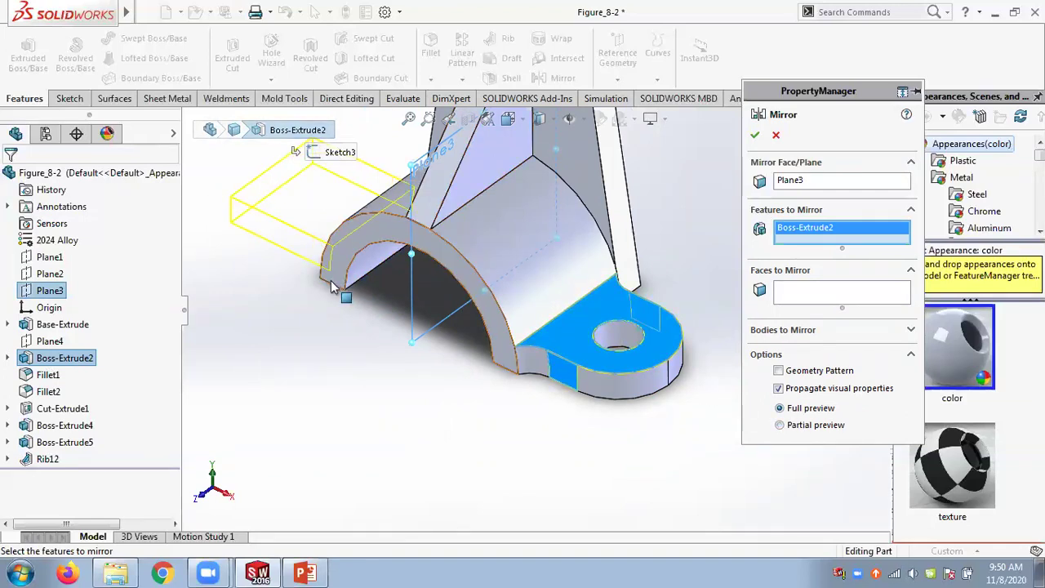
pyautogui.click(755, 137)
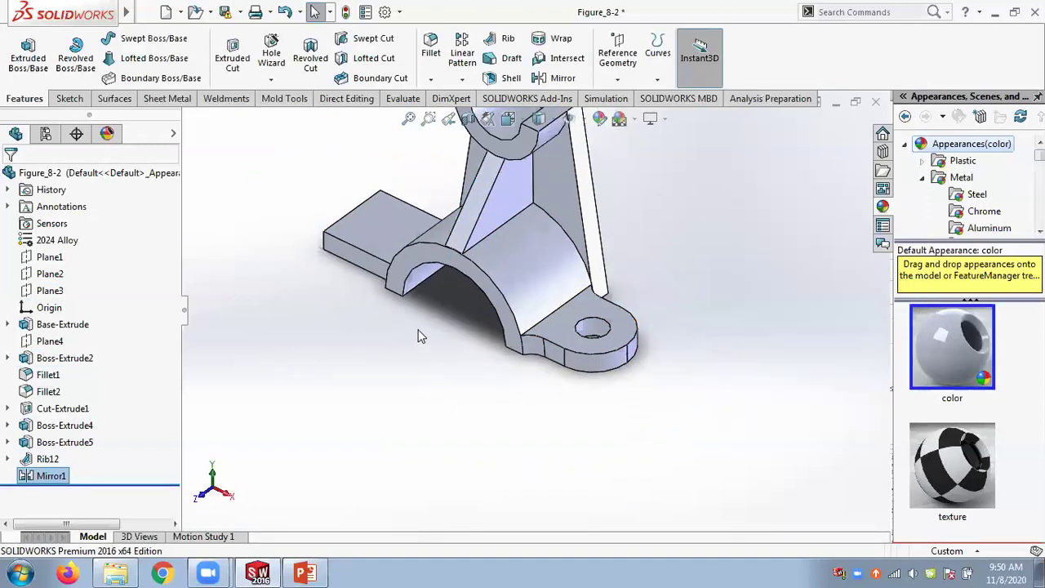
pyautogui.scroll(-1, 420, 336)
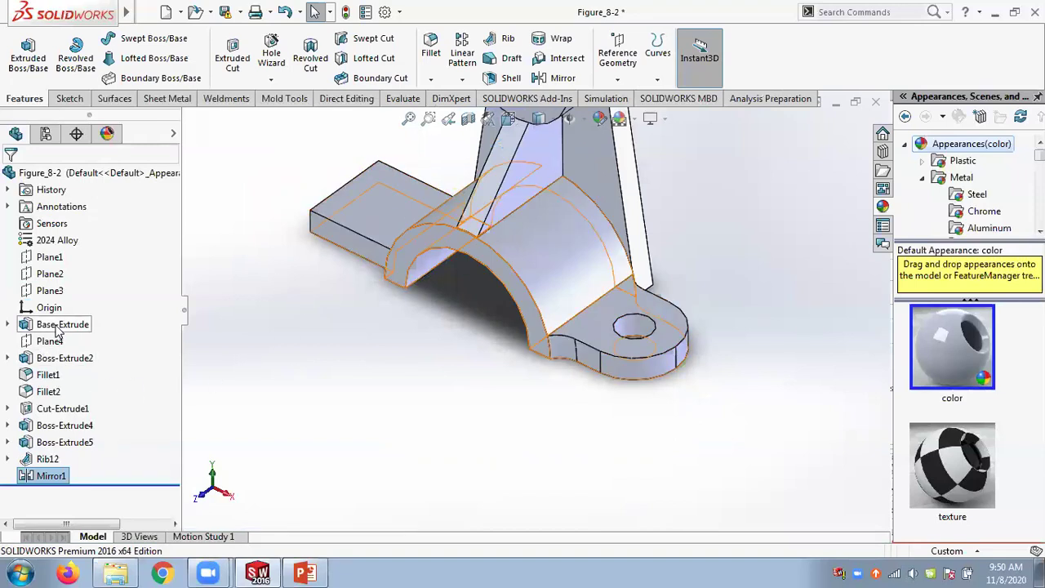
pyautogui.rightClick(56, 360)
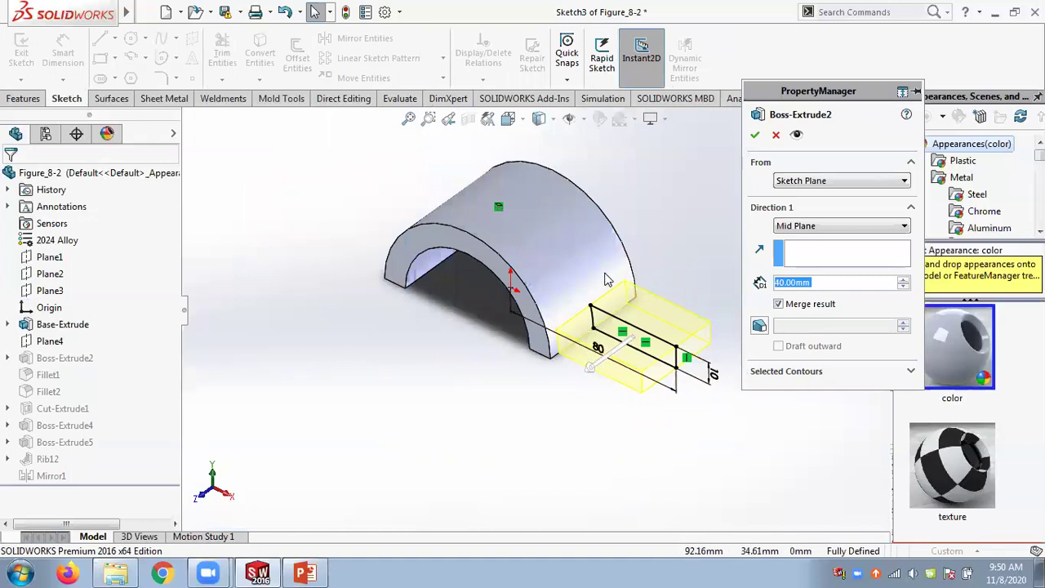
pyautogui.click(775, 135)
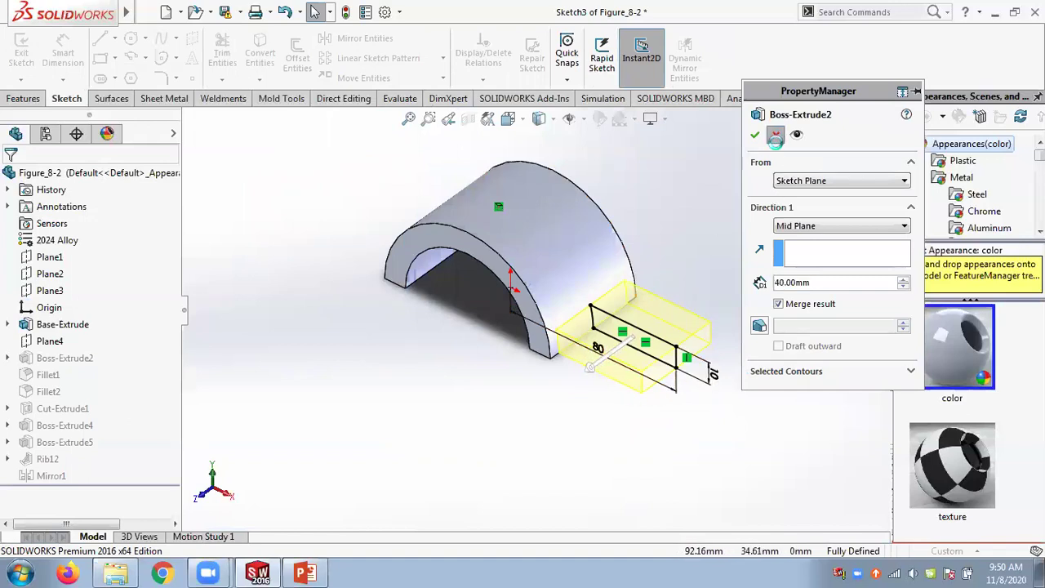
pyautogui.click(49, 377)
pyautogui.click(47, 393)
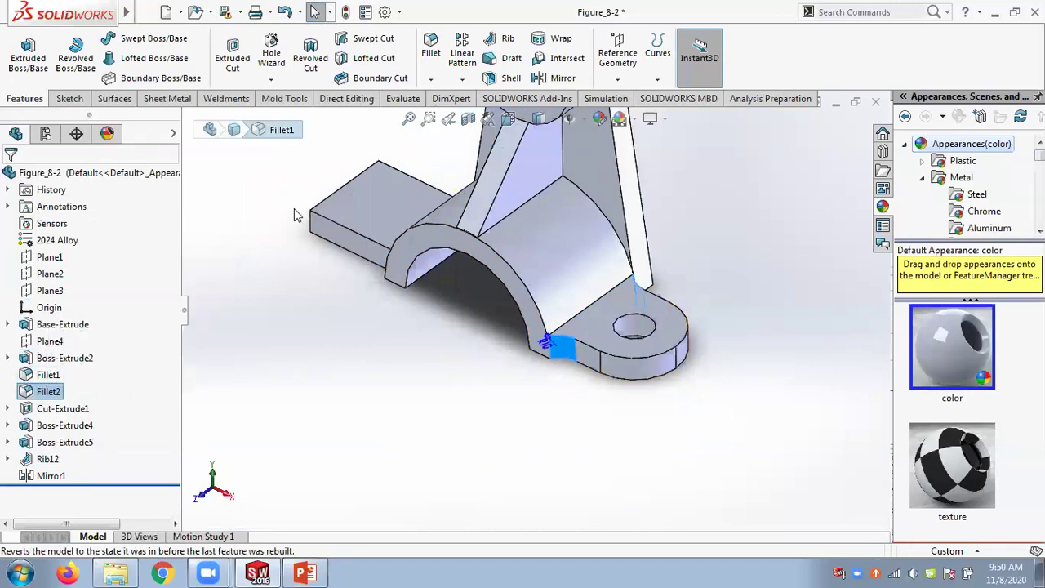
# - Edit Mirror1 twice, adding Fillet1 and then Fillet2 to the mirrored features
pyautogui.rightClick(47, 475)
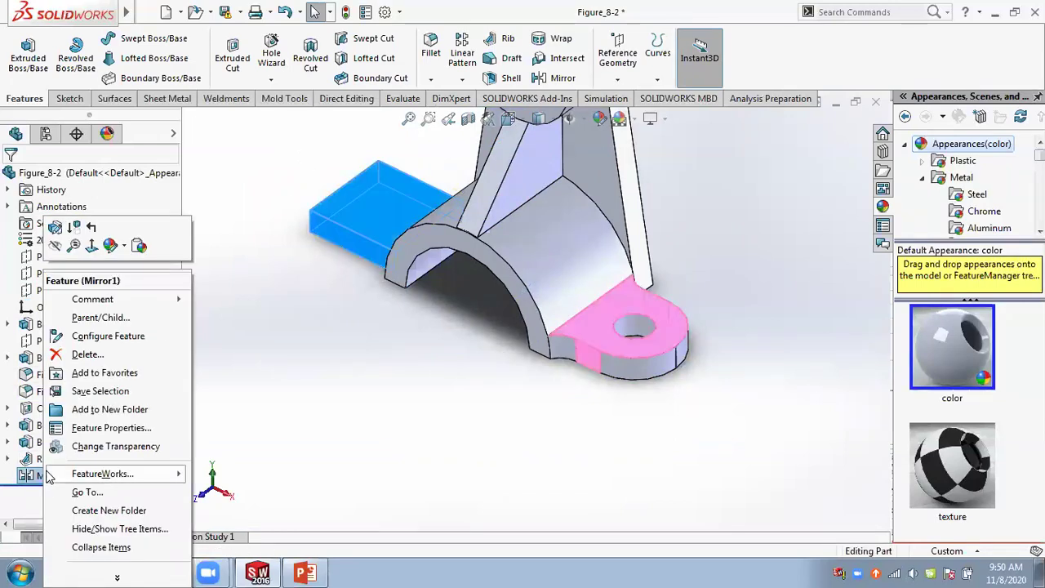
pyautogui.click(64, 226)
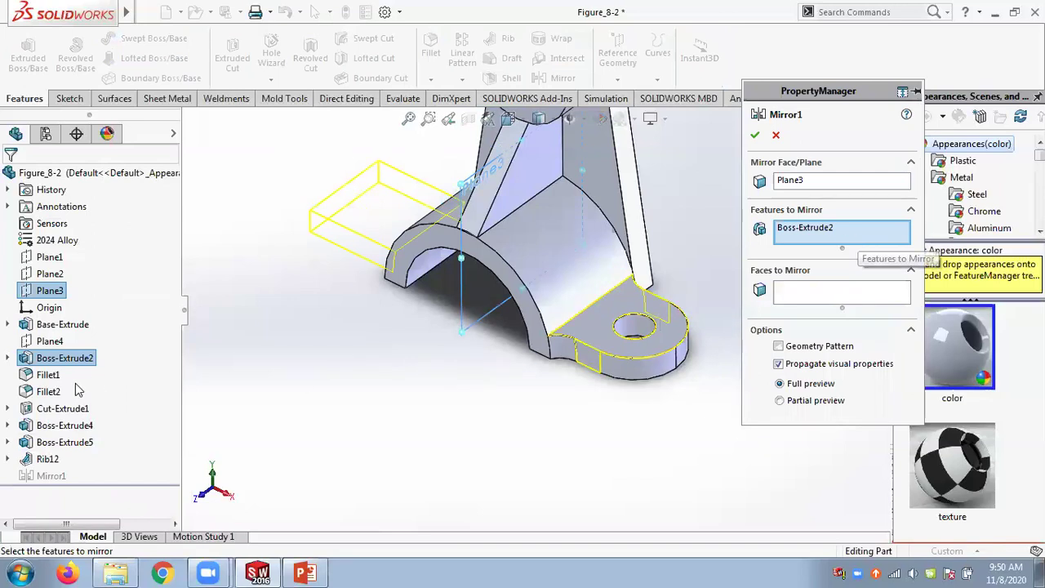
pyautogui.click(49, 376)
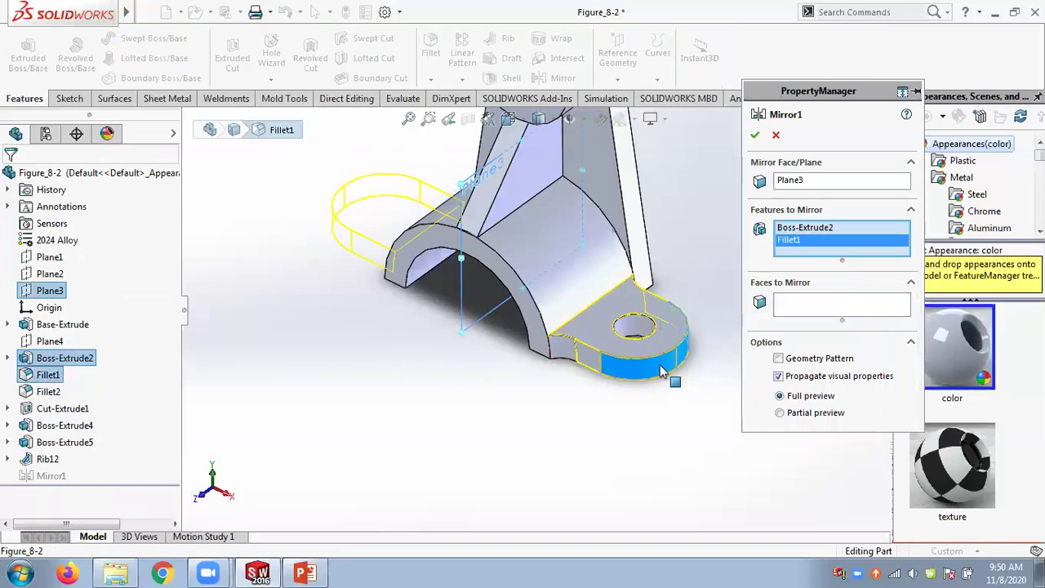
pyautogui.click(754, 136)
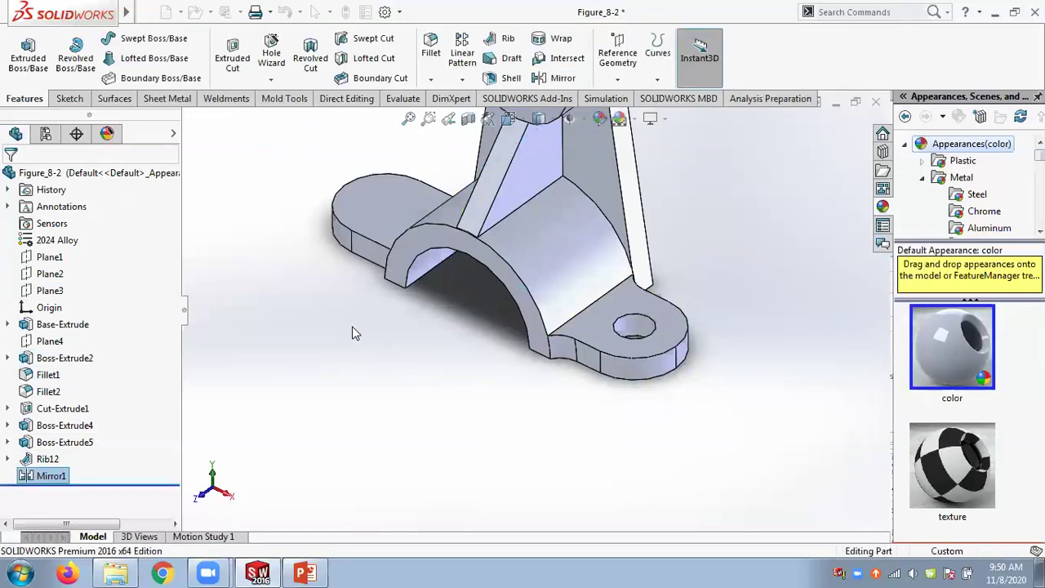
pyautogui.rightClick(49, 475)
pyautogui.click(60, 230)
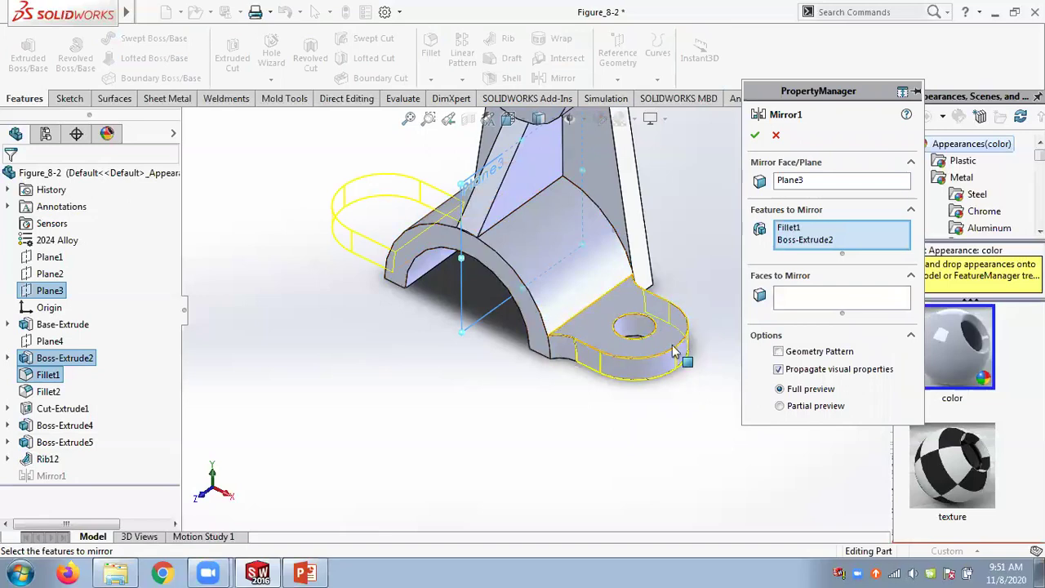
pyautogui.click(46, 392)
pyautogui.click(754, 135)
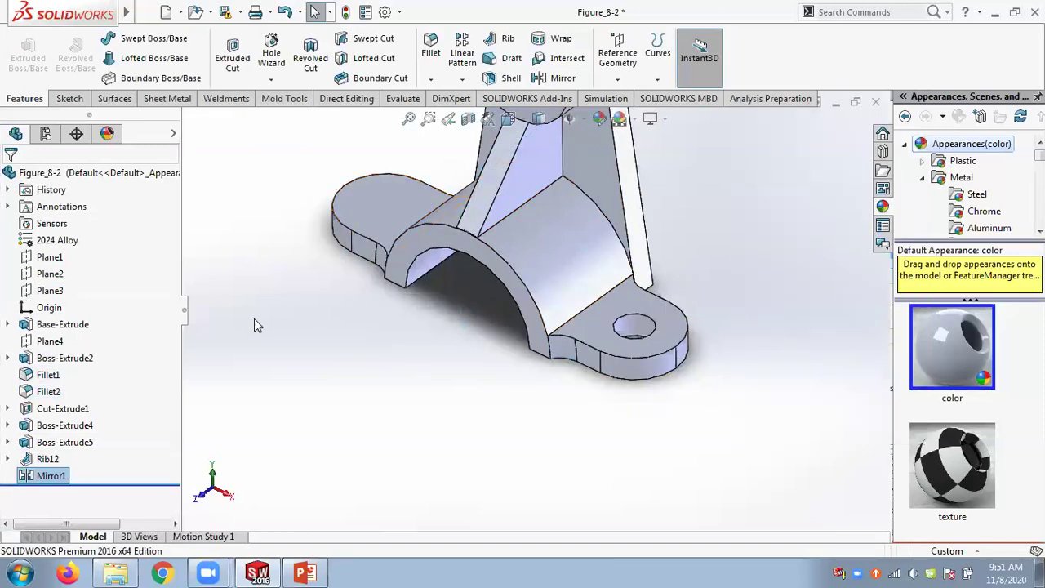
# - Edit Mirror1 to also mirror Cut-Extrude1, check the copied hole, then switch to PowerPoint
pyautogui.rightClick(57, 478)
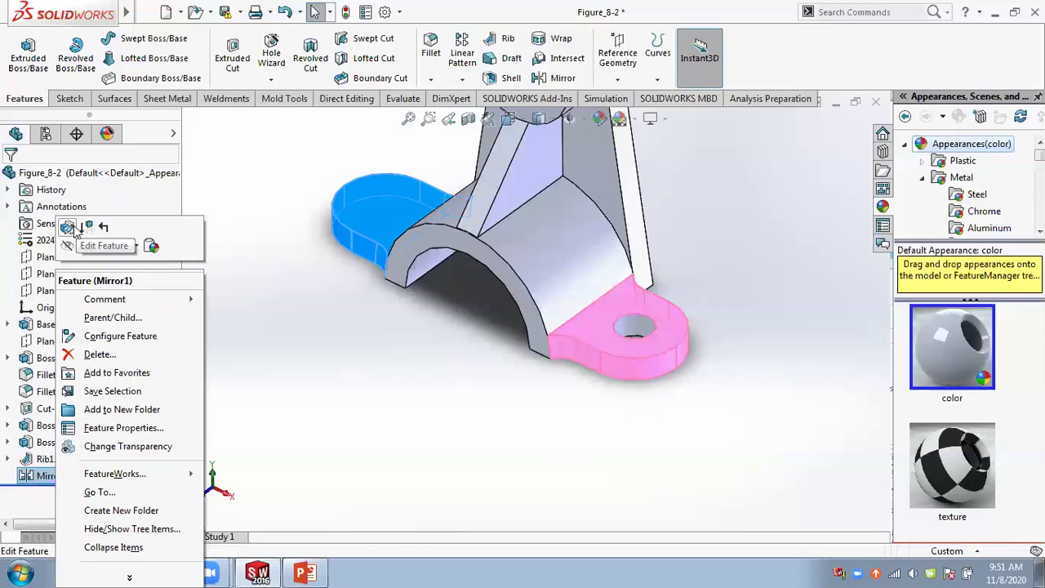
pyautogui.click(76, 232)
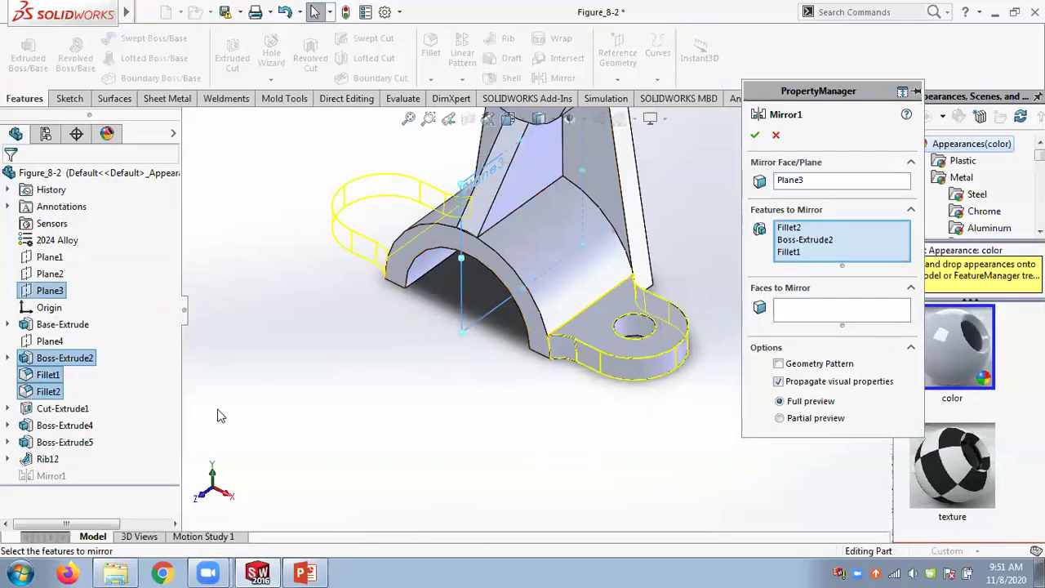
pyautogui.click(49, 410)
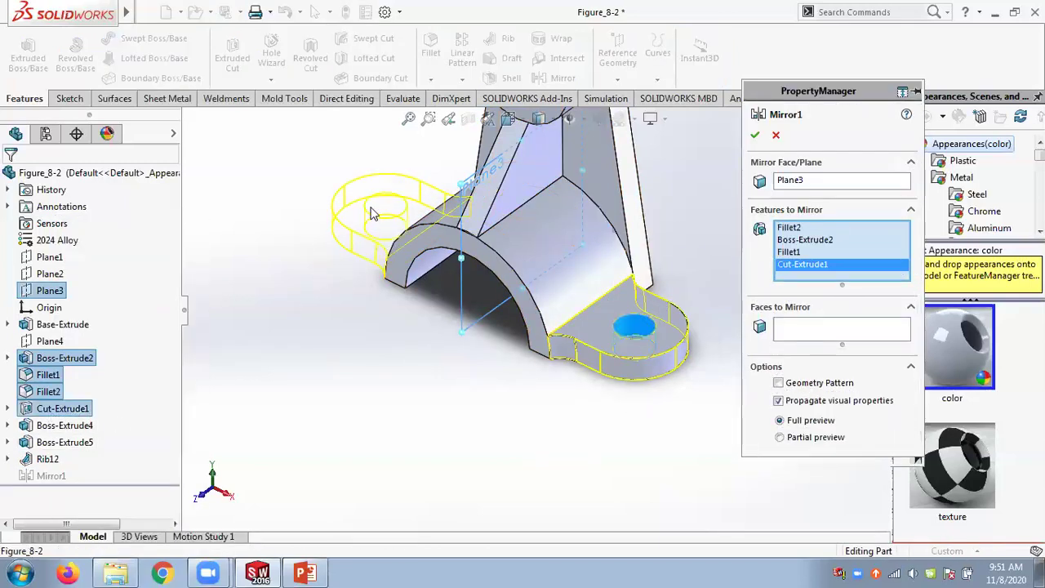
pyautogui.click(754, 135)
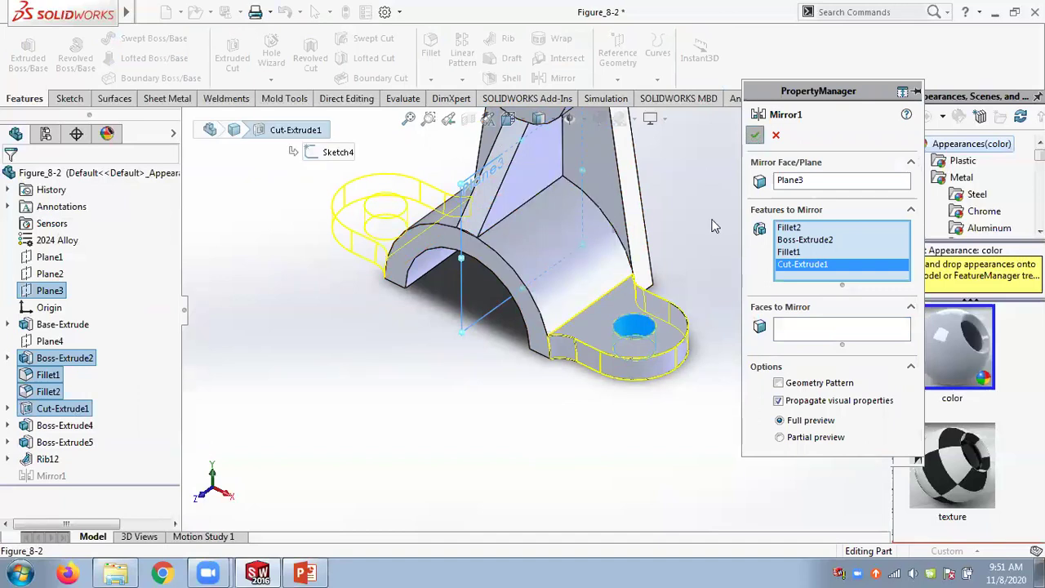
pyautogui.moveTo(462, 359); pyautogui.dragTo(530, 345, button='middle')
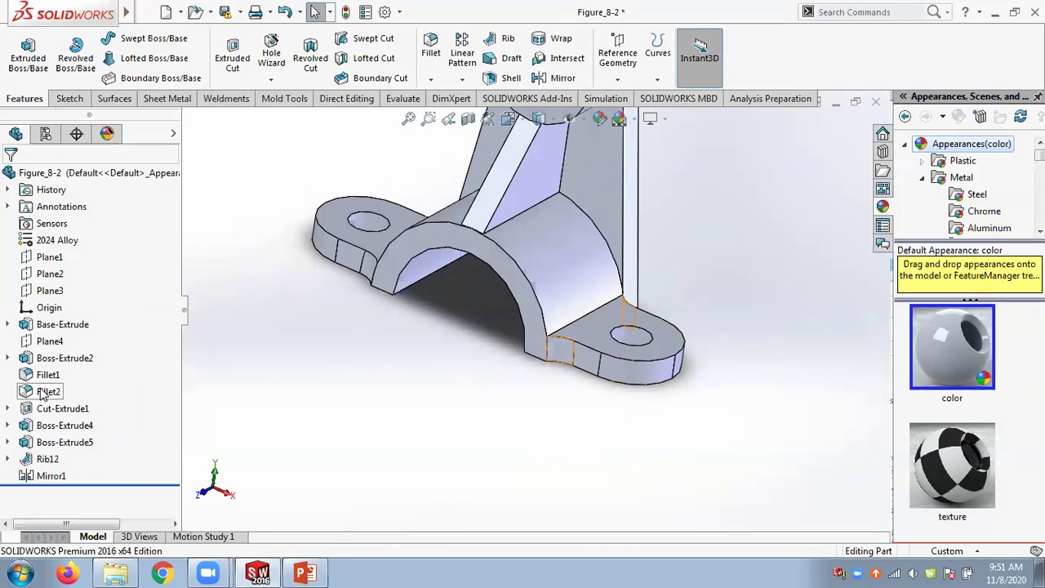
pyautogui.moveTo(270, 376); pyautogui.dragTo(263, 420, button='middle')
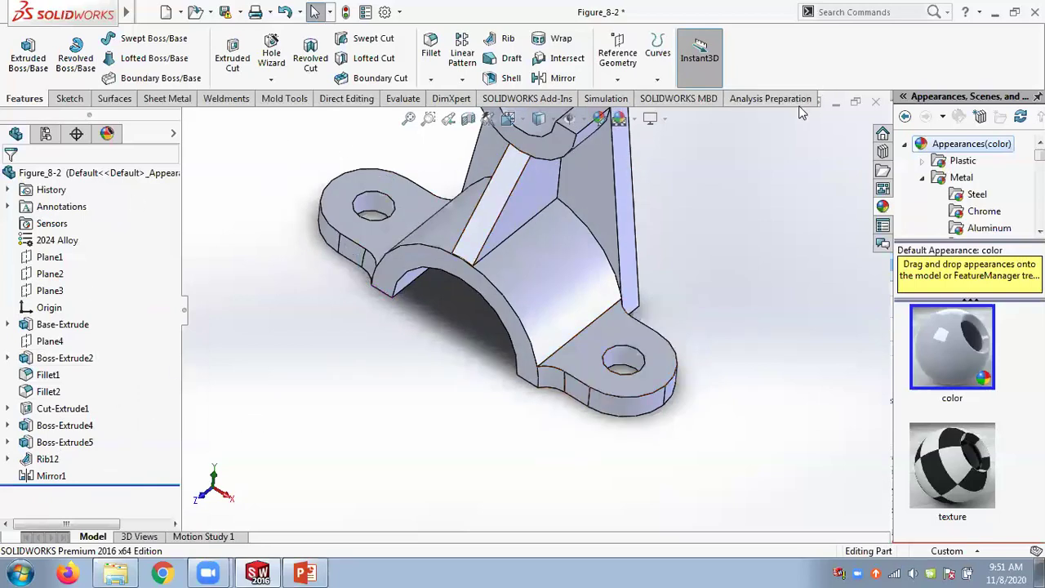
pyautogui.click(303, 573)
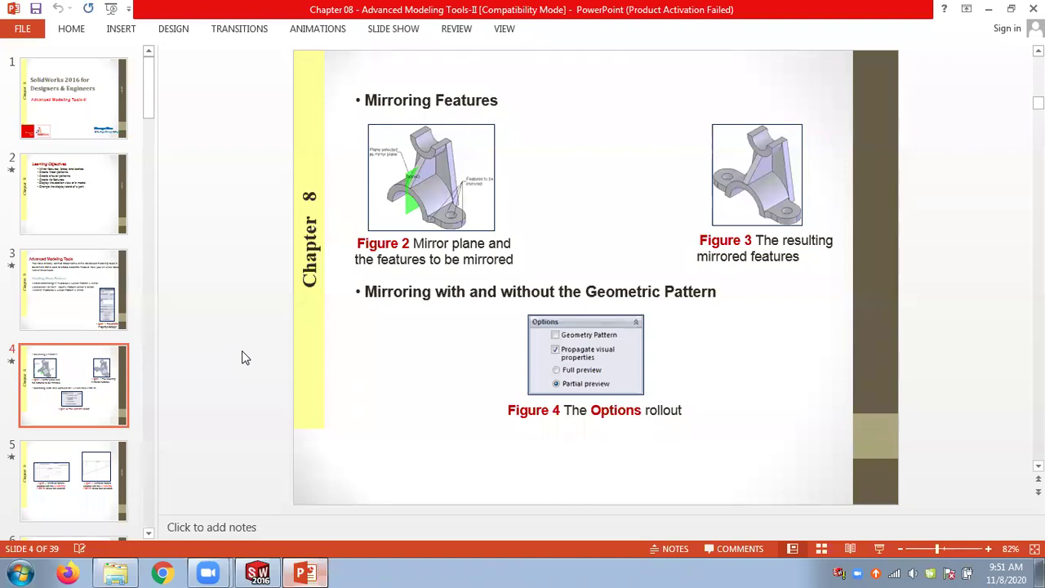
# - Go to slide 5 on Geometry Pattern, then return to SOLIDWORKS
pyautogui.scroll(-1, 242, 357)
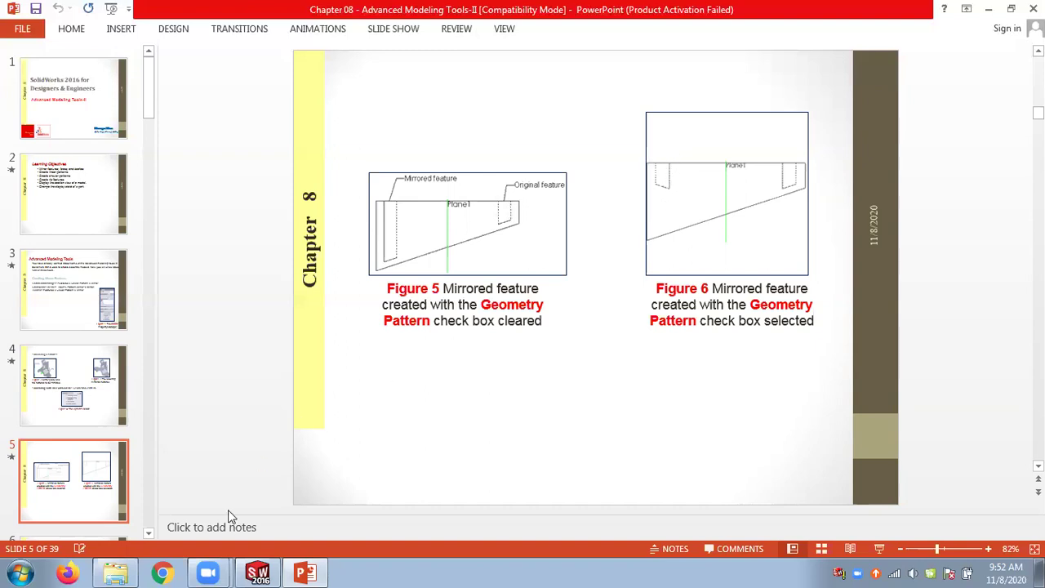
pyautogui.click(276, 571)
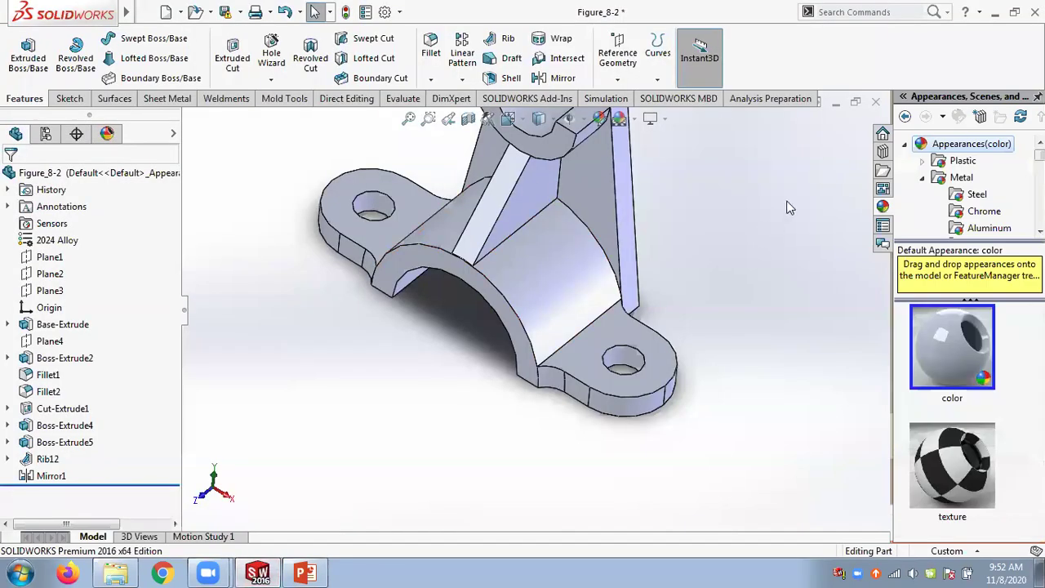
# - Close Figure_8-2 without saving and open Figure_8-5-6 from Chap 08
pyautogui.click(874, 104)
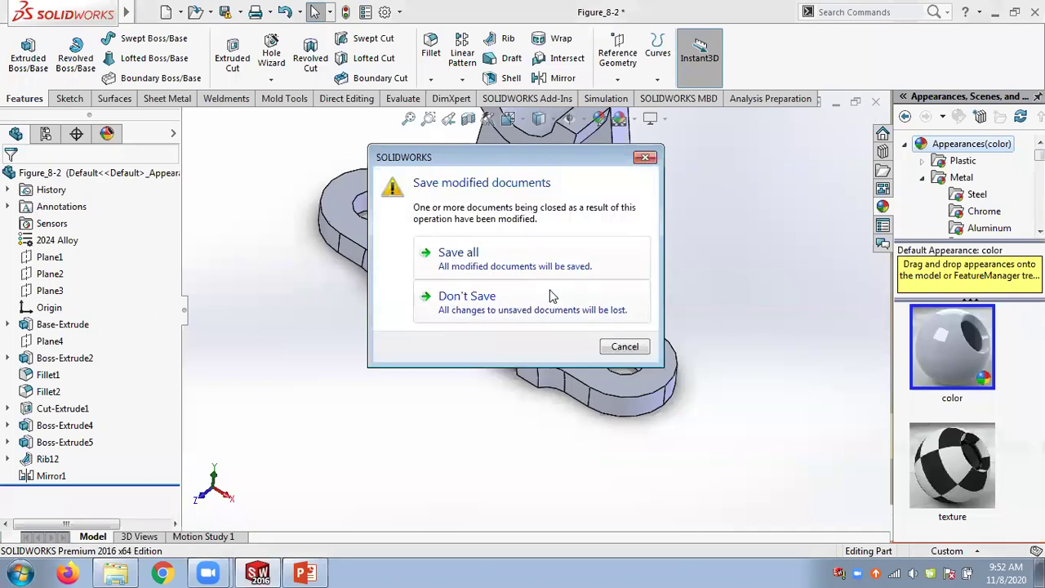
pyautogui.click(551, 295)
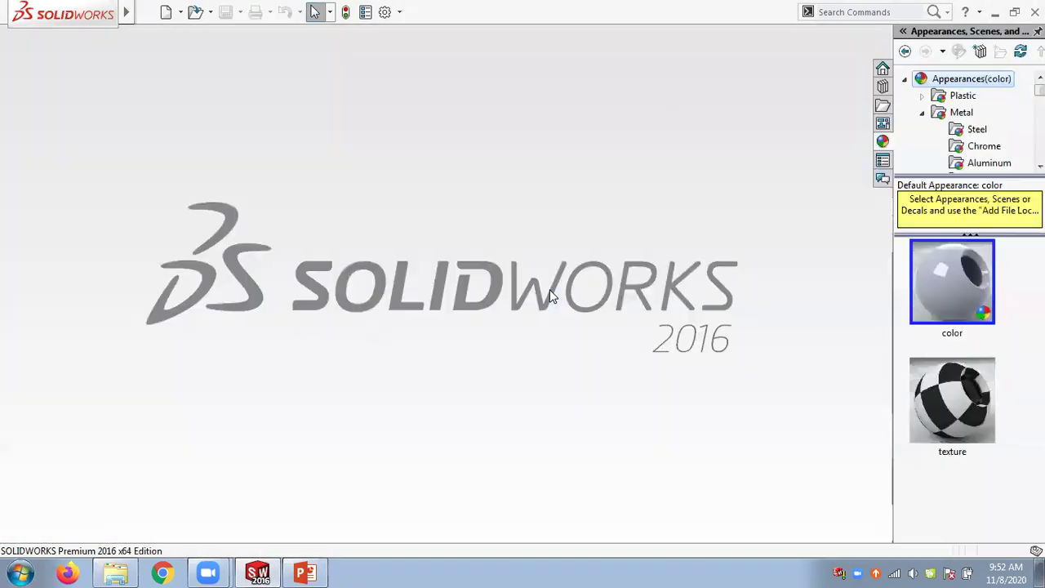
pyautogui.click(210, 13)
pyautogui.click(219, 34)
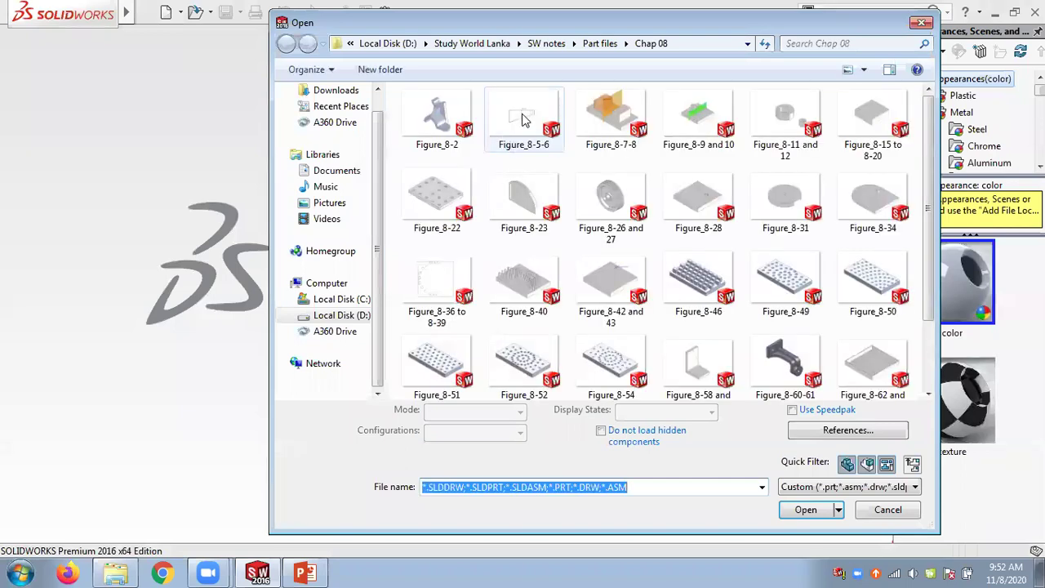
pyautogui.doubleClick(522, 120)
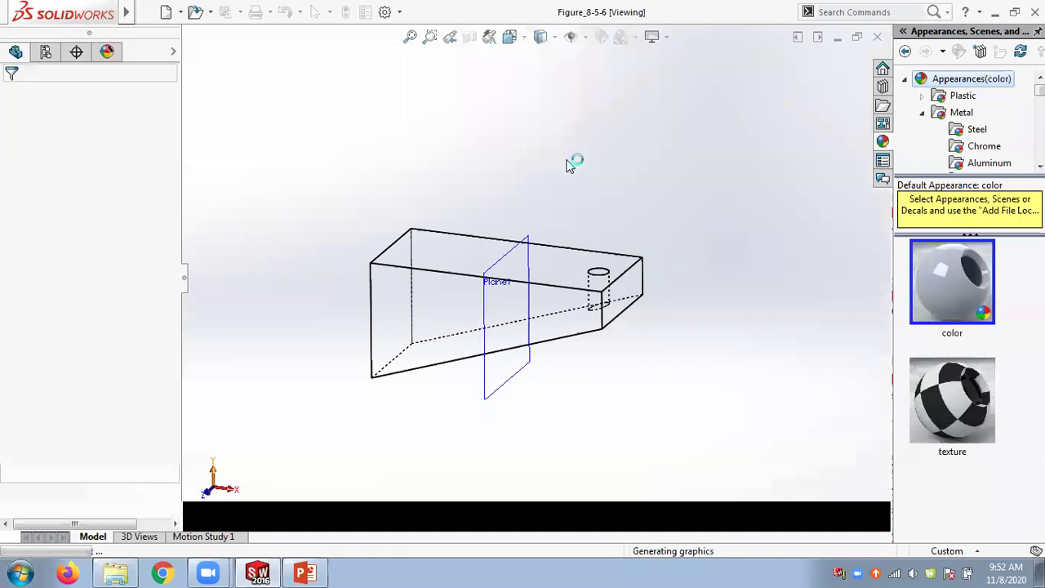
pyautogui.moveTo(590, 236); pyautogui.dragTo(664, 223, button='middle')
# - Mirror Cut-Extrude1 across Plane1, trying Geometry Pattern but leaving it cleared
pyautogui.click(564, 78)
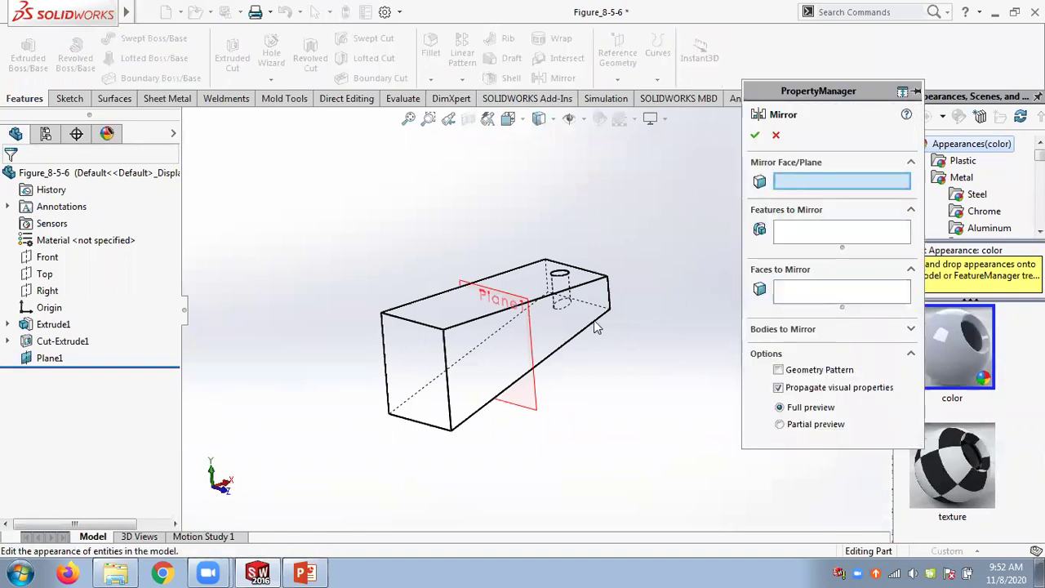
pyautogui.click(537, 409)
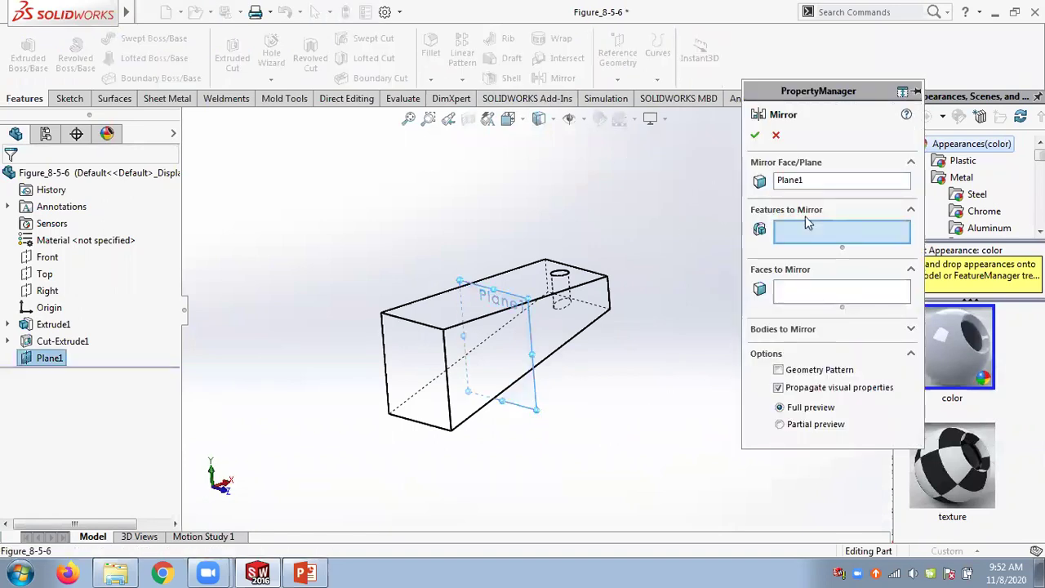
pyautogui.click(59, 341)
pyautogui.moveTo(684, 410); pyautogui.dragTo(616, 396, button='middle')
pyautogui.scroll(-4, 415, 354)
pyautogui.moveTo(439, 287); pyautogui.dragTo(475, 284, button='middle')
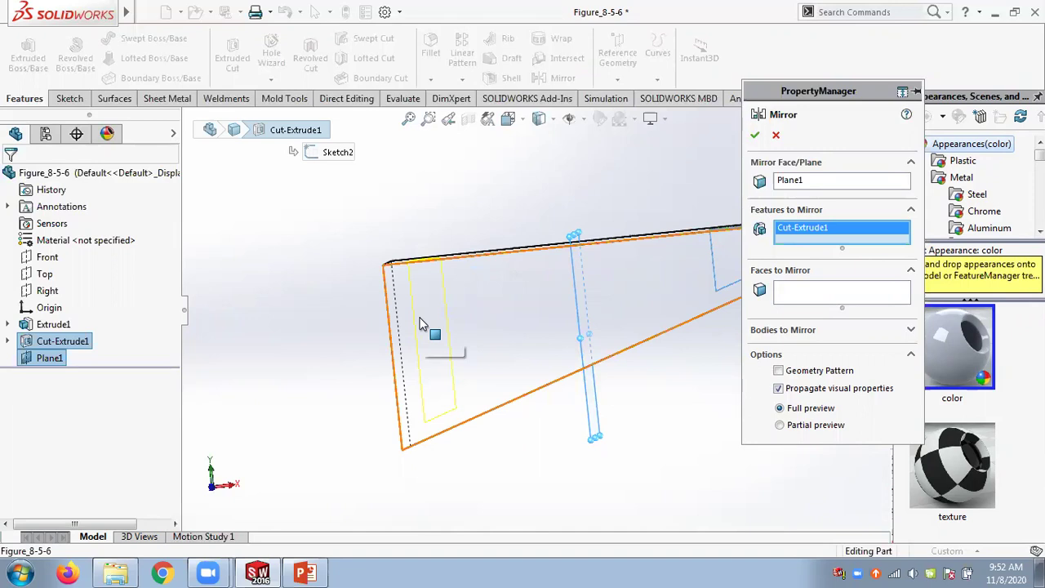
pyautogui.click(779, 370)
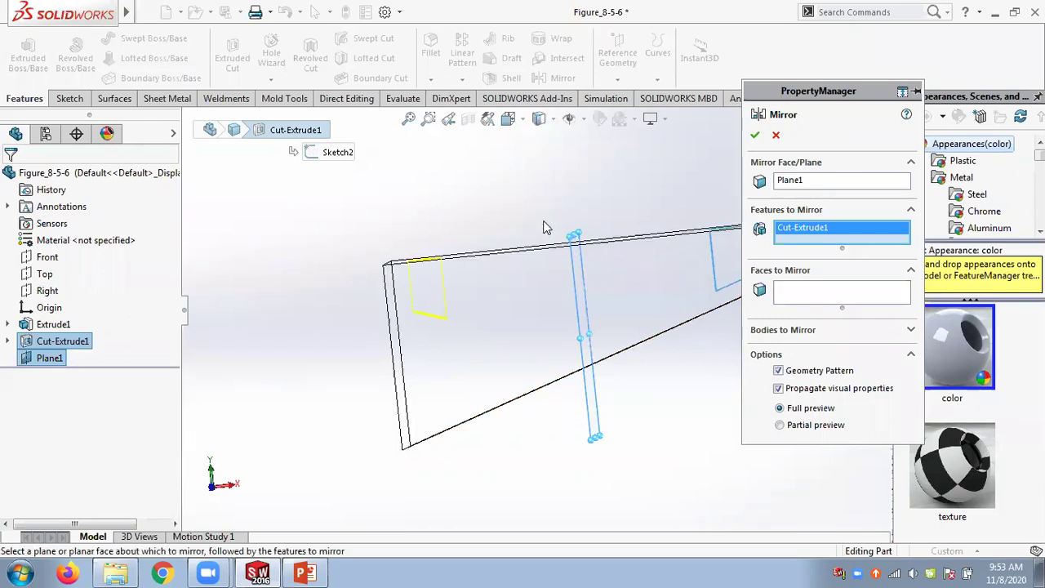
pyautogui.moveTo(612, 208); pyautogui.dragTo(543, 219, button='middle')
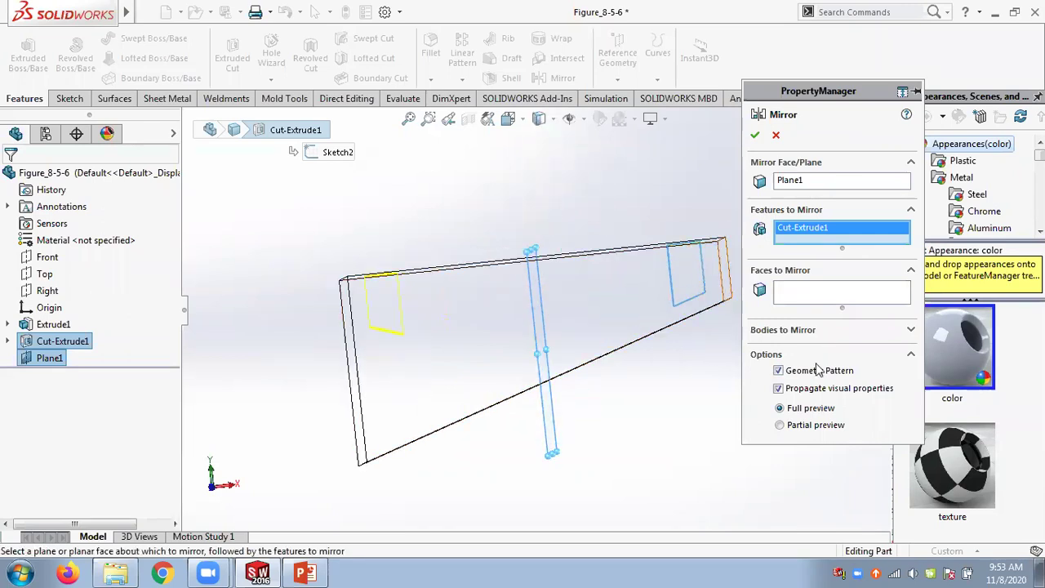
pyautogui.click(778, 370)
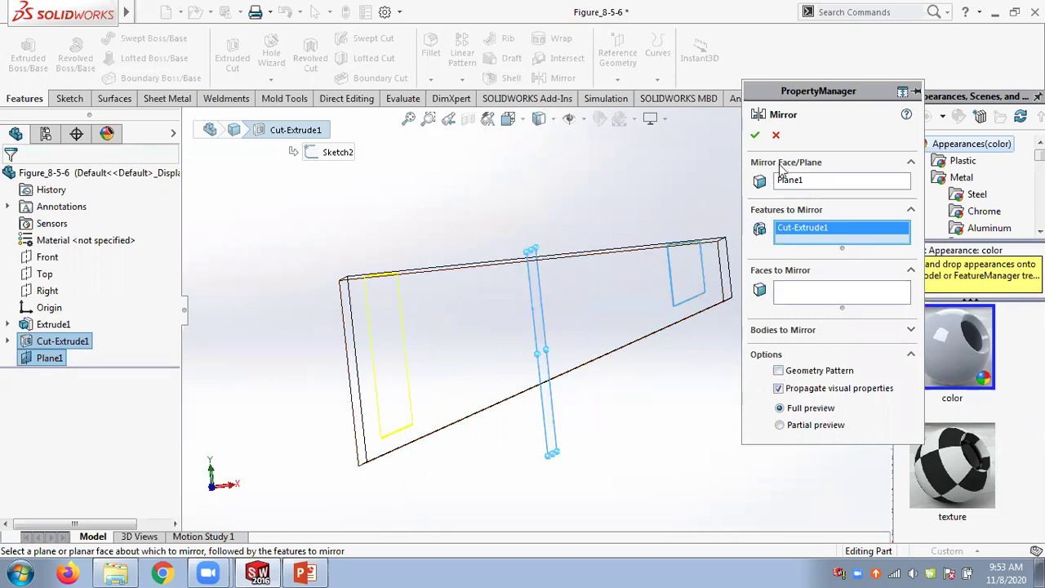
pyautogui.click(755, 137)
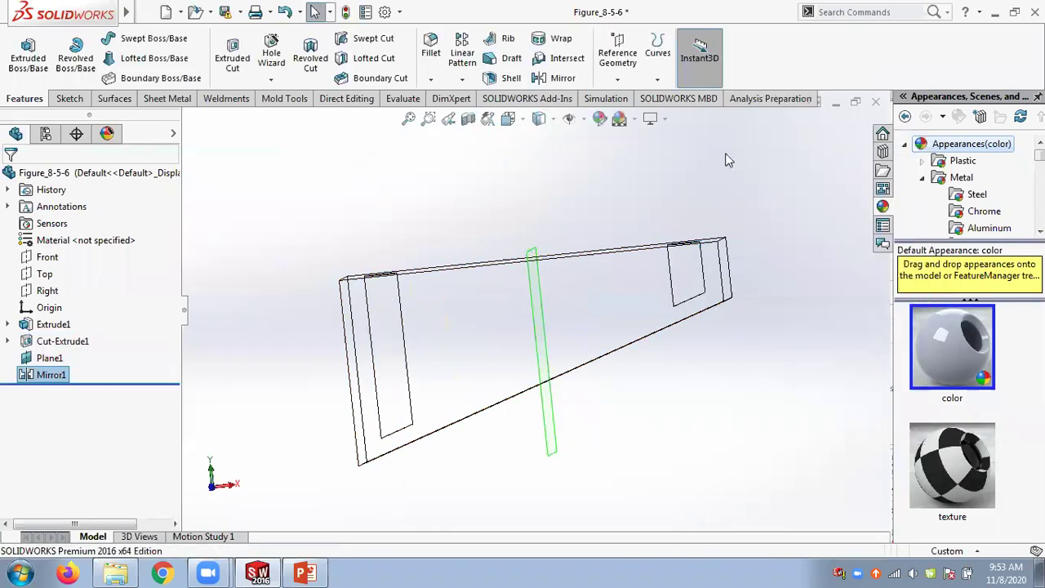
pyautogui.moveTo(497, 209)
pyautogui.mouseDown(button='middle')
pyautogui.moveTo(529, 254)
pyautogui.moveTo(478, 168)
pyautogui.moveTo(484, 197)
pyautogui.mouseUp(button='middle')
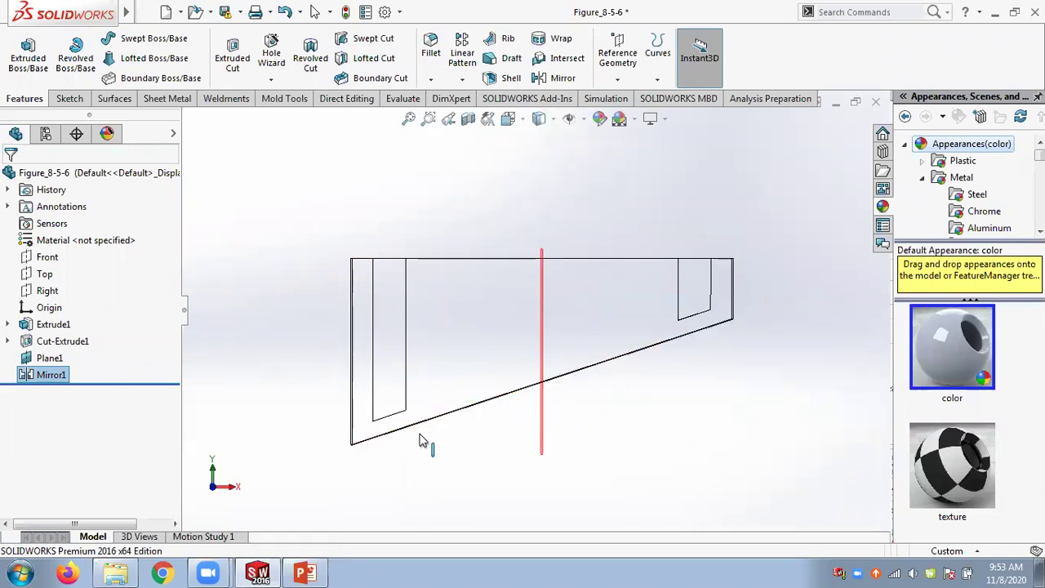
# - Redefine Mirror1 with Geometry Pattern cleared so the mirrored cut reaches the sloped bottom edge
pyautogui.rightClick(65, 382)
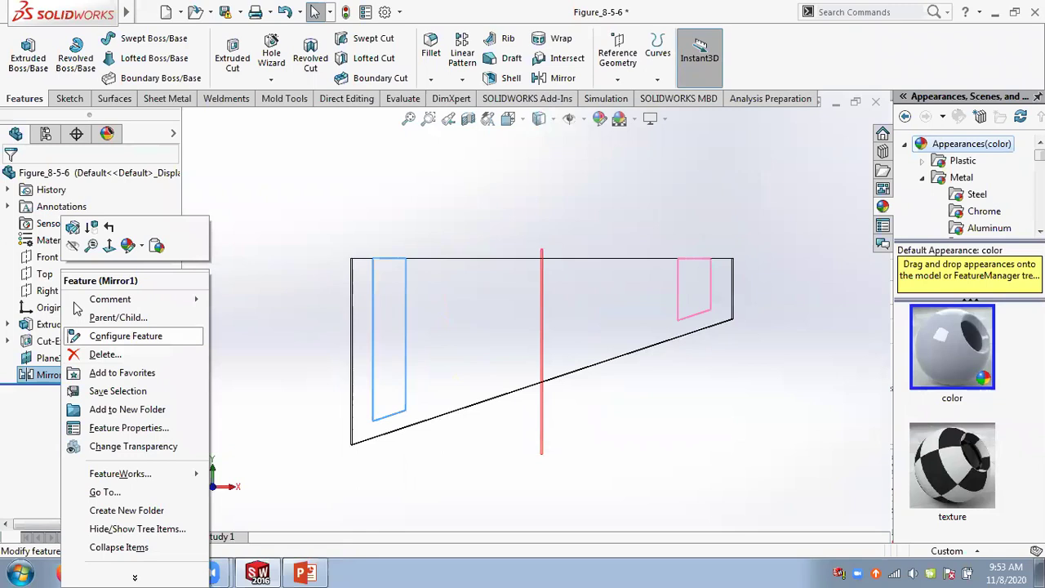
pyautogui.click(83, 241)
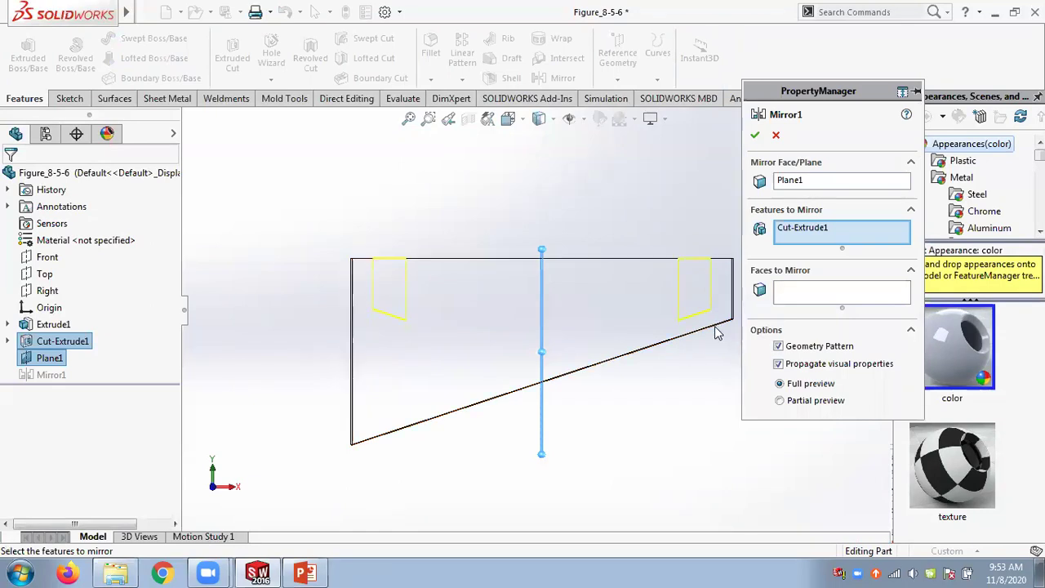
pyautogui.click(778, 346)
pyautogui.scroll(-3, 728, 366)
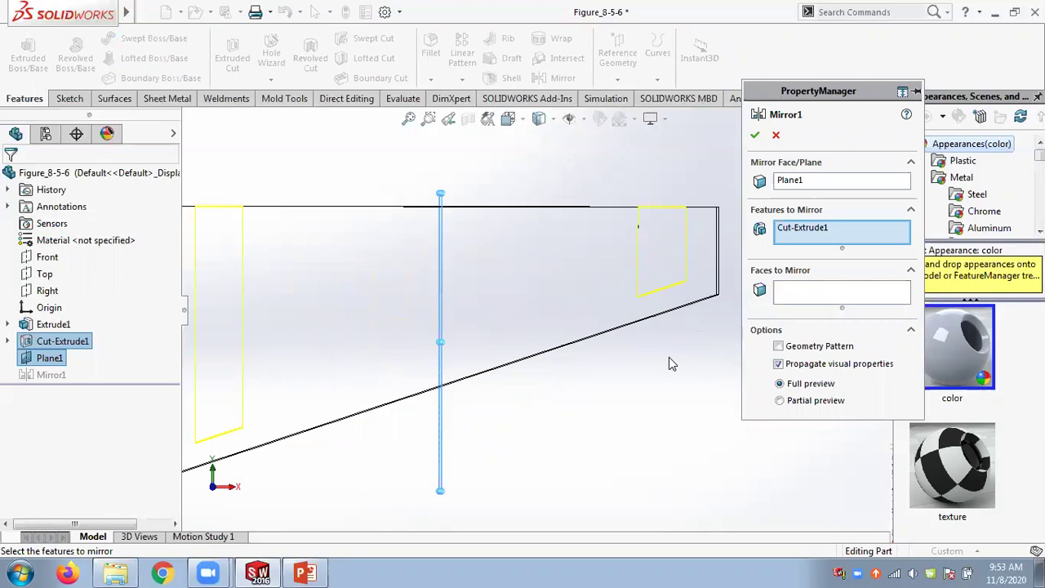
pyautogui.scroll(1, 536, 368)
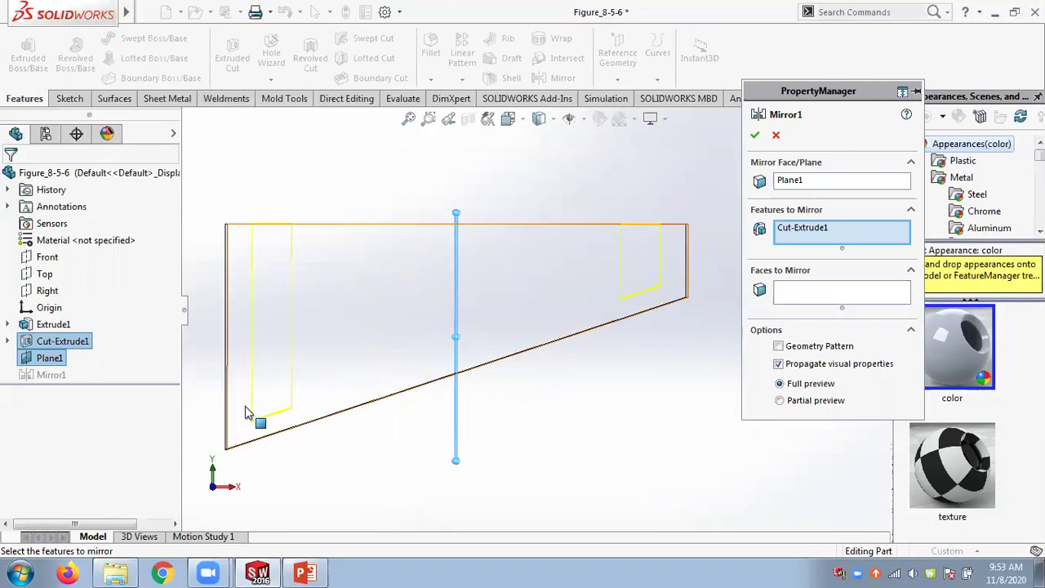
pyautogui.scroll(-3, 650, 318)
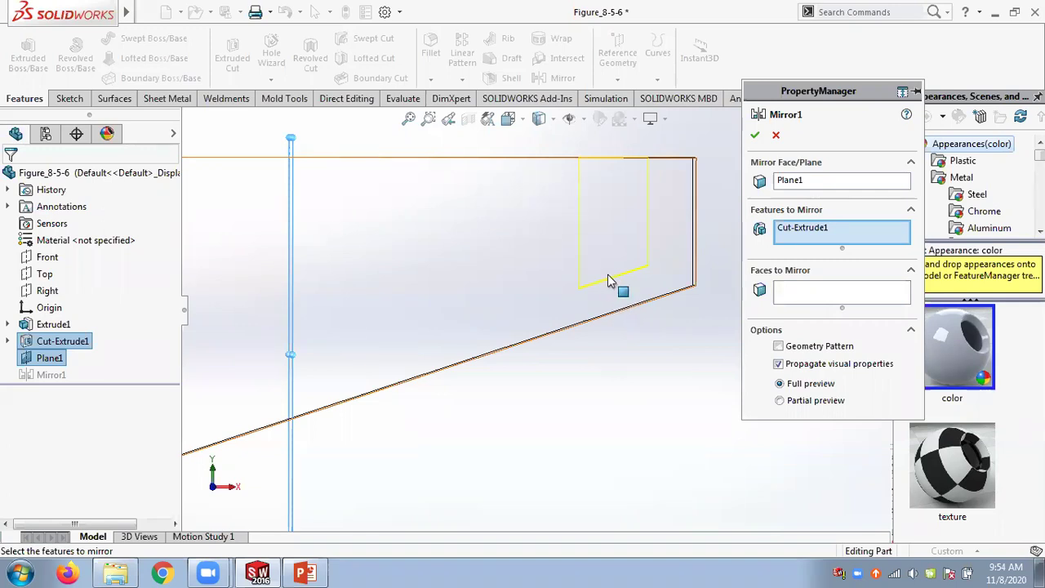
pyautogui.scroll(4, 608, 294)
pyautogui.scroll(-5, 324, 404)
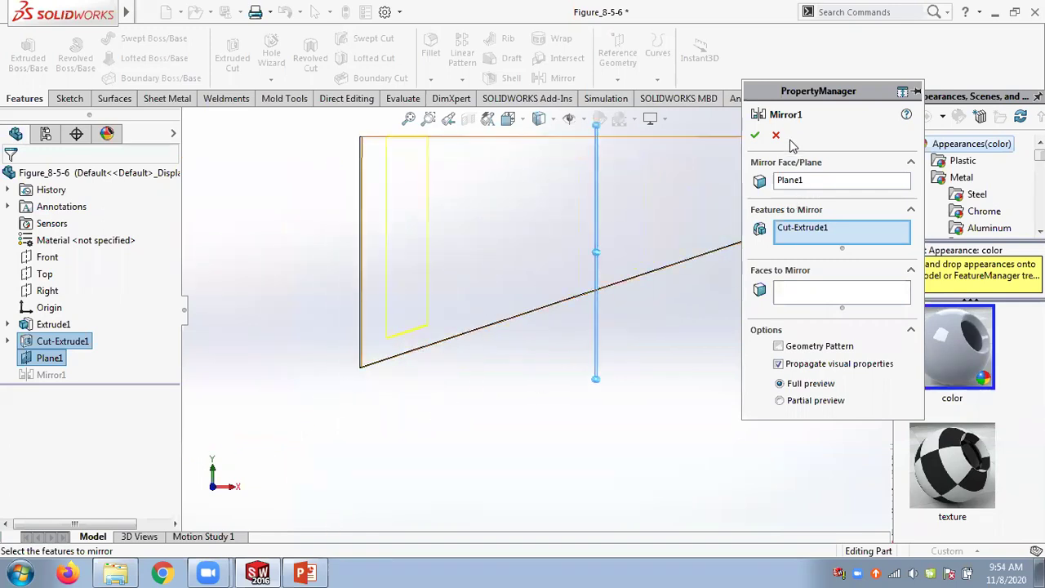
pyautogui.click(754, 135)
pyautogui.scroll(2, 751, 294)
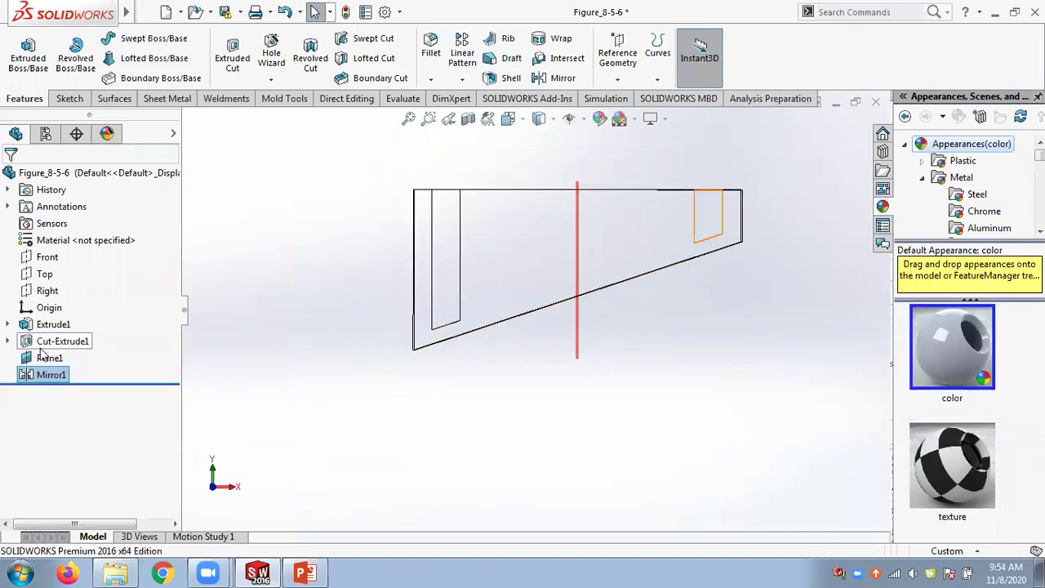
# - Open Cut-Extrude1 for editing and switch the model display to Shaded With Edges
pyautogui.click(70, 343)
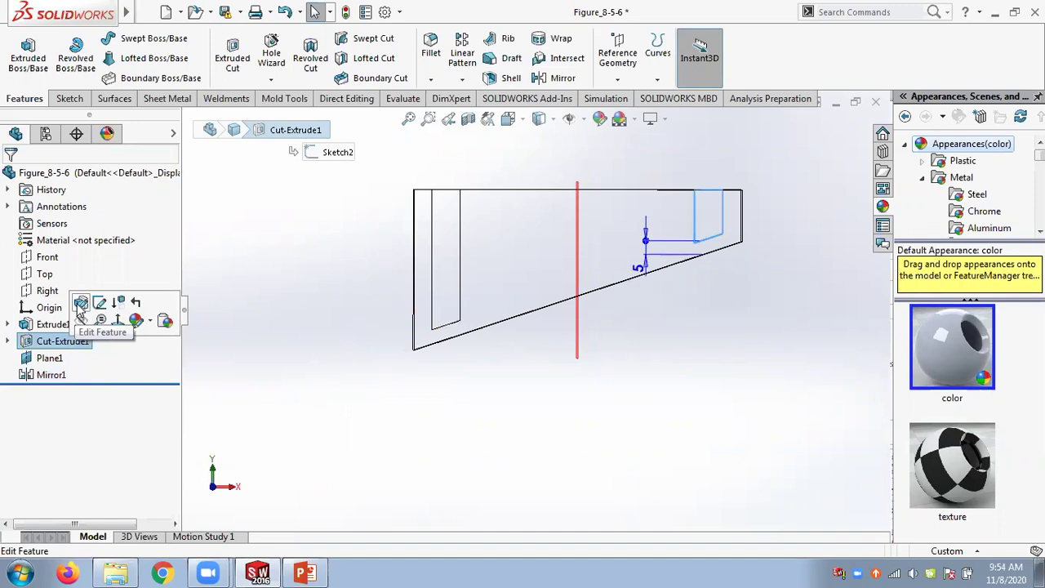
pyautogui.click(77, 305)
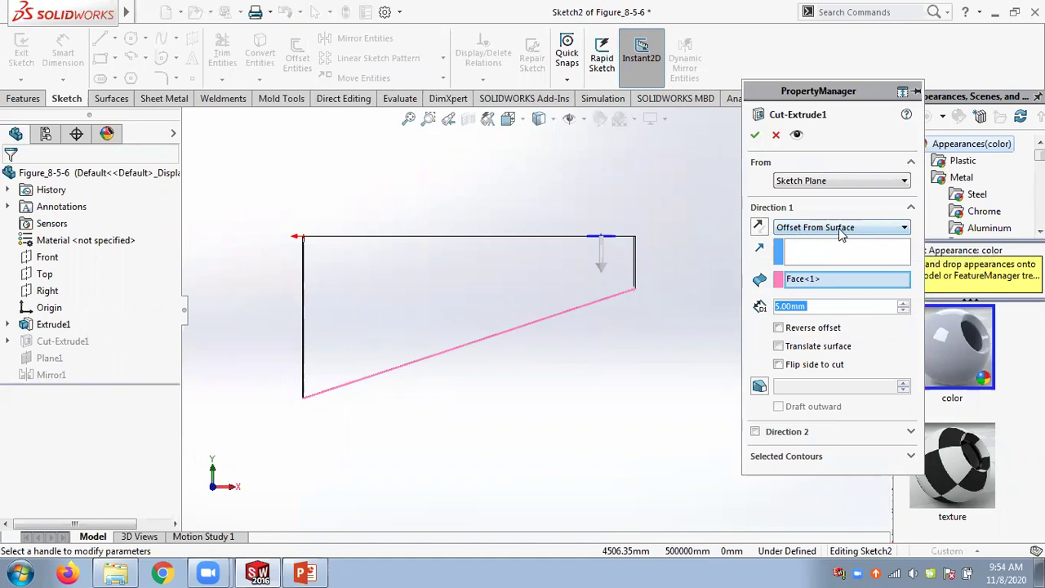
pyautogui.moveTo(657, 344); pyautogui.dragTo(558, 324, button='middle')
pyautogui.click(551, 121)
pyautogui.click(540, 142)
pyautogui.moveTo(571, 373); pyautogui.dragTo(551, 417, button='middle')
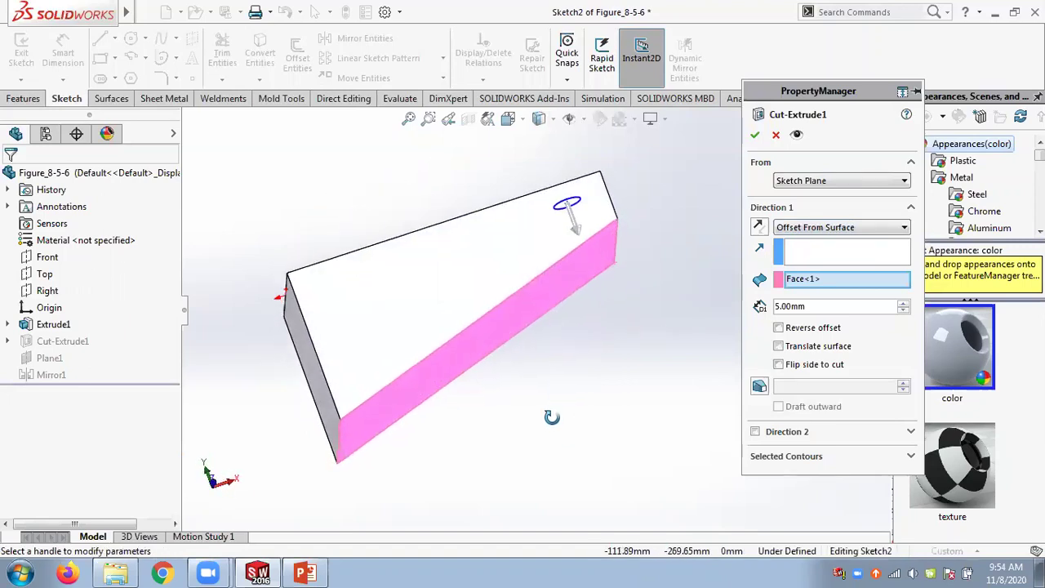
pyautogui.scroll(-3, 607, 323)
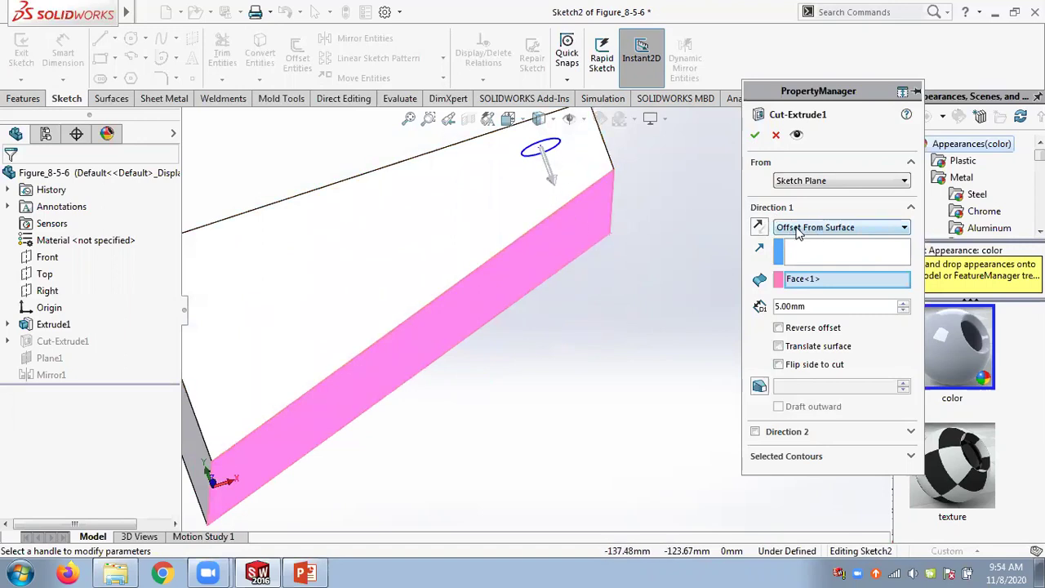
# - Change the Offset From Surface distance from 5.00mm to 10.00mm and confirm the cut
pyautogui.doubleClick(810, 306)
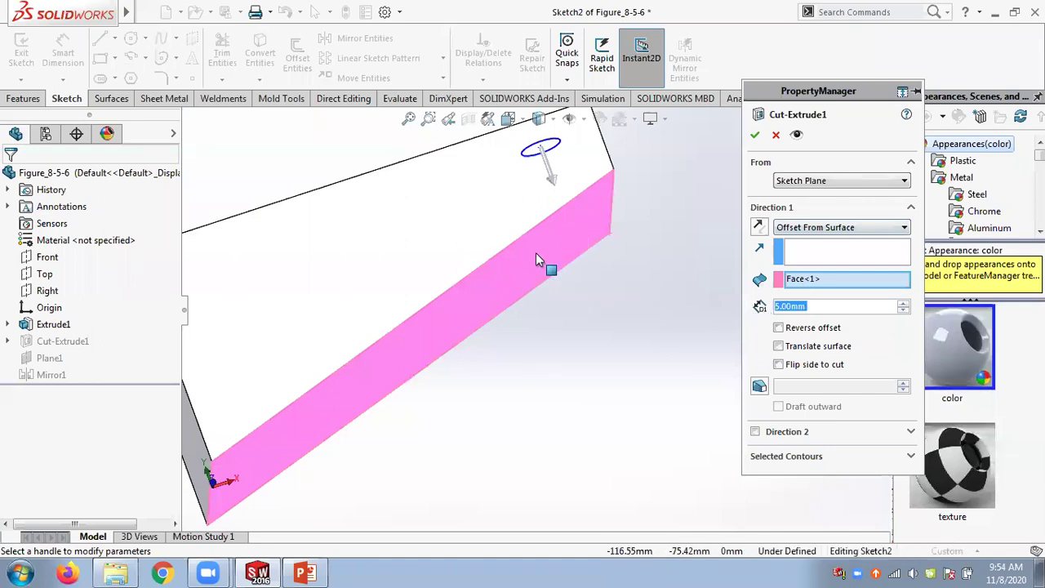
pyautogui.moveTo(639, 273); pyautogui.dragTo(661, 304, button='middle')
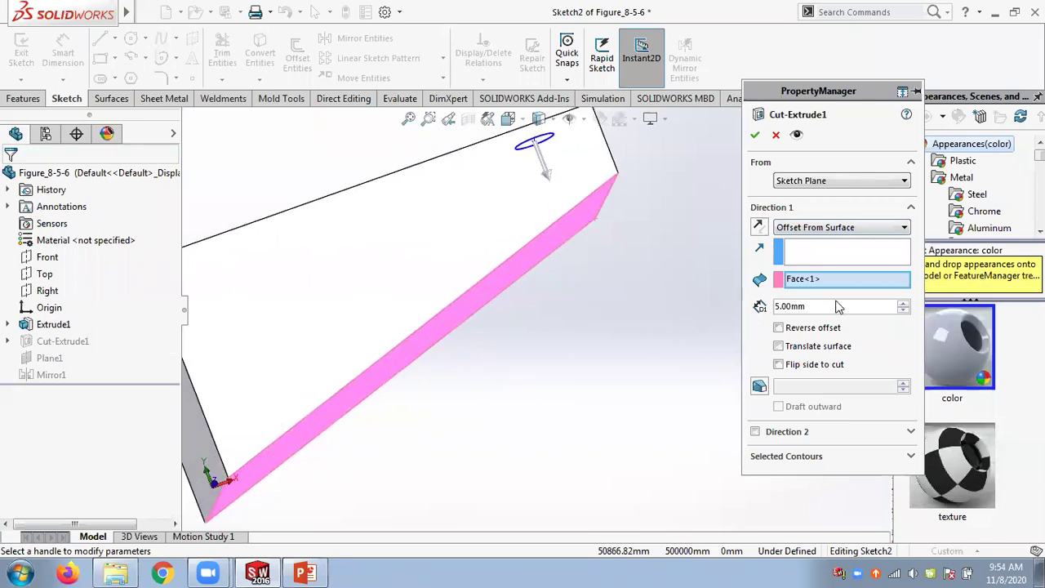
pyautogui.click(808, 230)
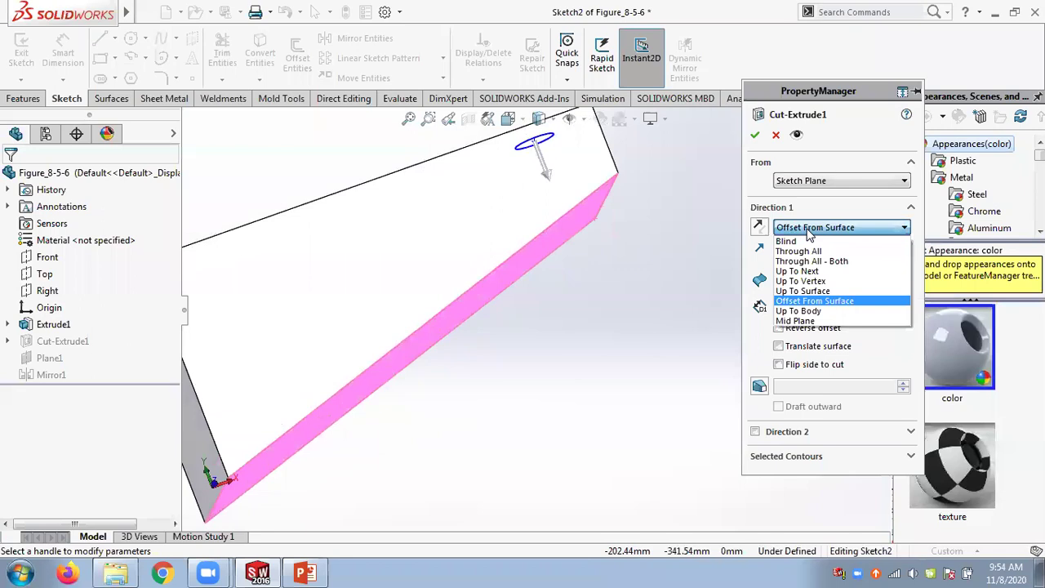
pyautogui.click(814, 301)
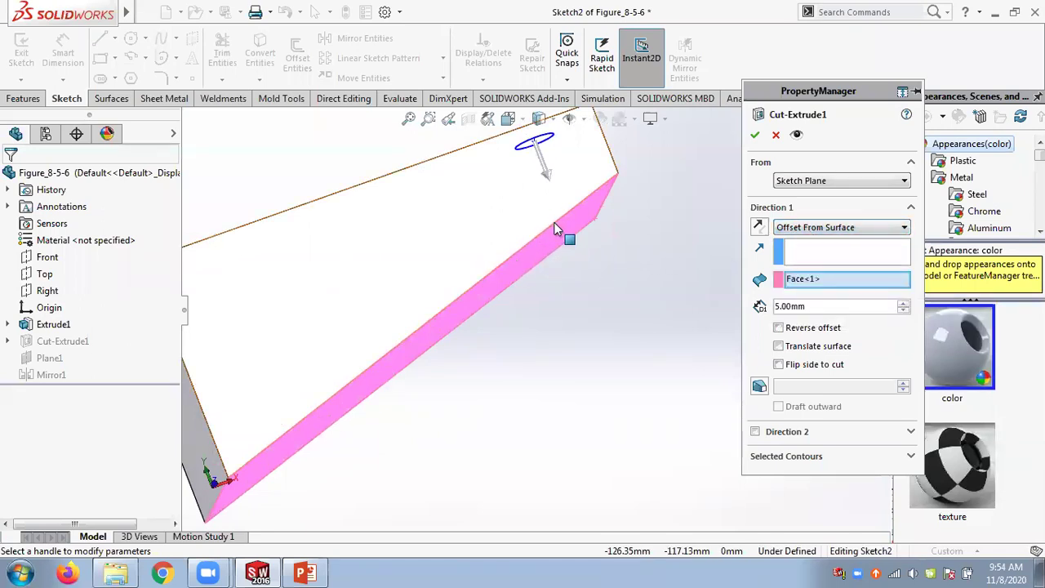
pyautogui.click(812, 306)
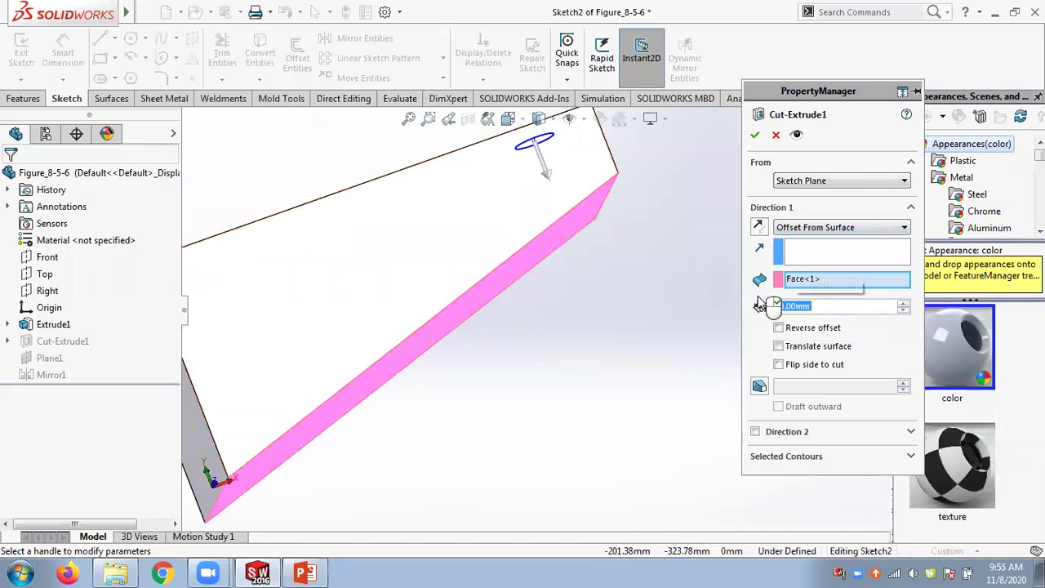
pyautogui.moveTo(566, 285)
pyautogui.mouseDown(button='middle')
pyautogui.moveTo(583, 272)
pyautogui.moveTo(582, 297)
pyautogui.mouseUp(button='middle')
pyautogui.scroll(-3, 560, 239)
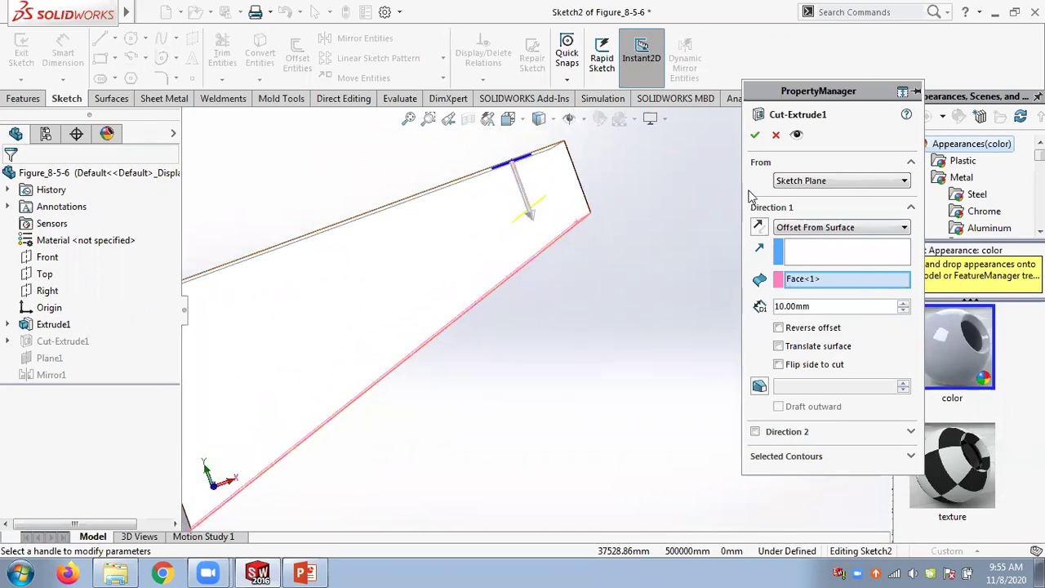
pyautogui.click(755, 134)
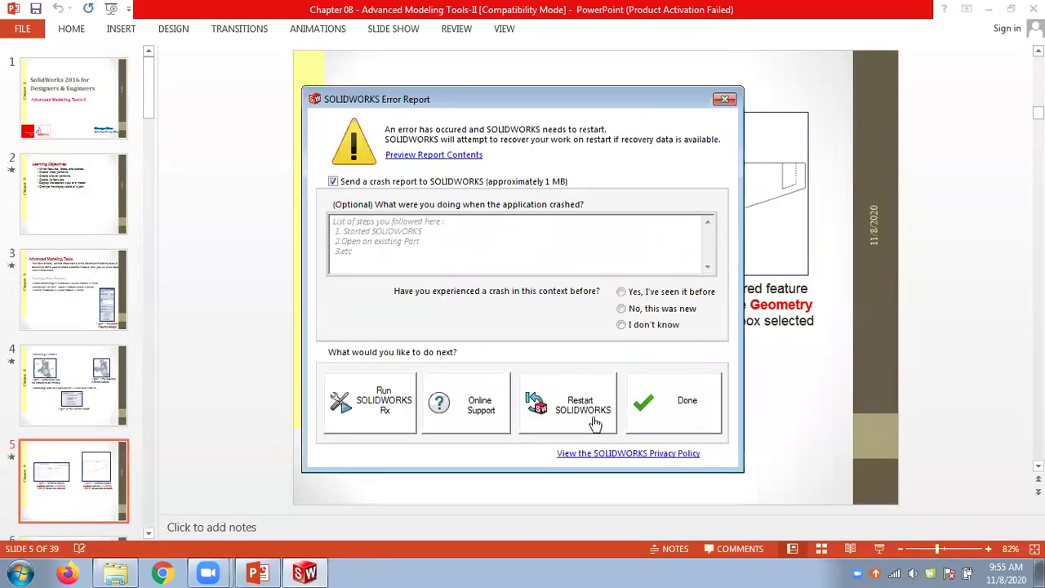
# - Restart SOLIDWORKS from the crash Error Report dialog
pyautogui.click(575, 416)
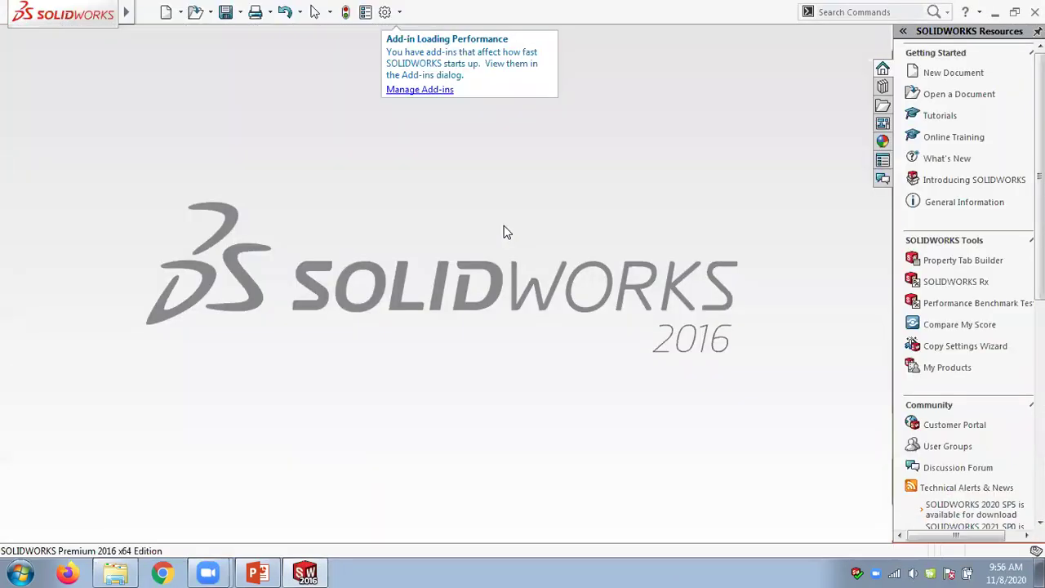
# - Open Figure_8-5-6 from the SW notes > Part files > Chap 08 folder
pyautogui.click(210, 11)
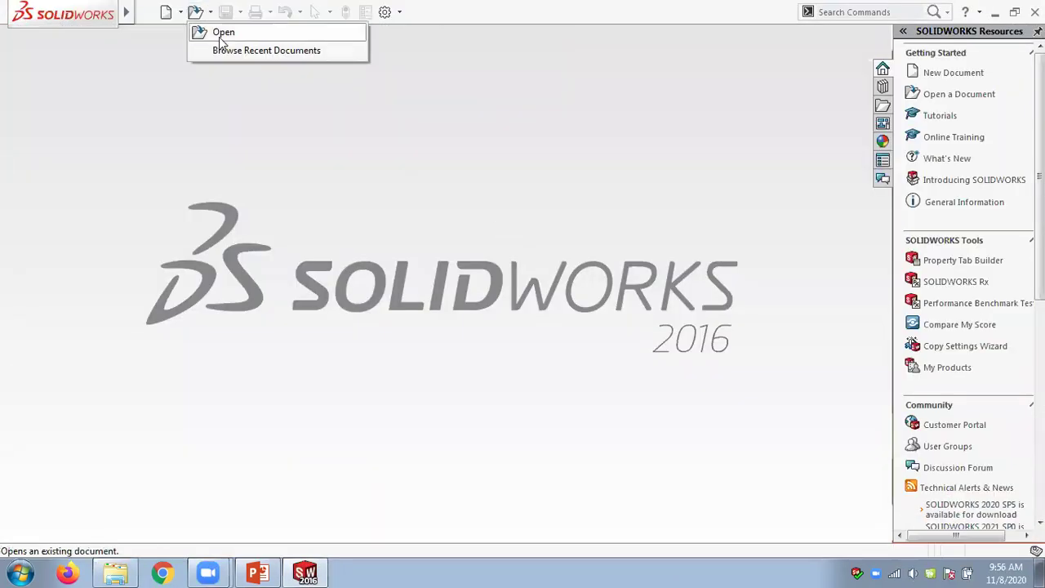
pyautogui.click(221, 36)
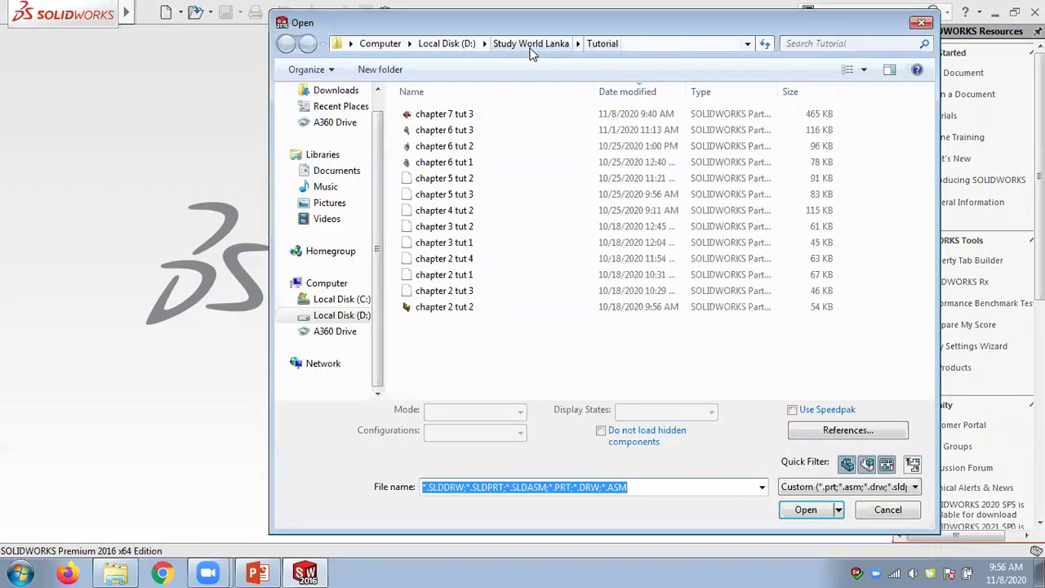
pyautogui.click(538, 46)
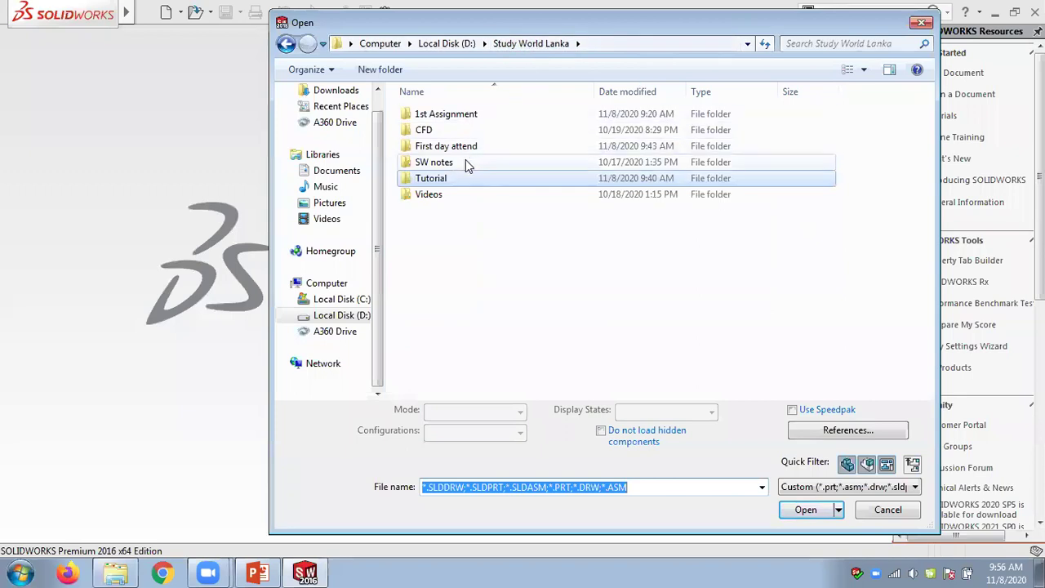
pyautogui.doubleClick(436, 162)
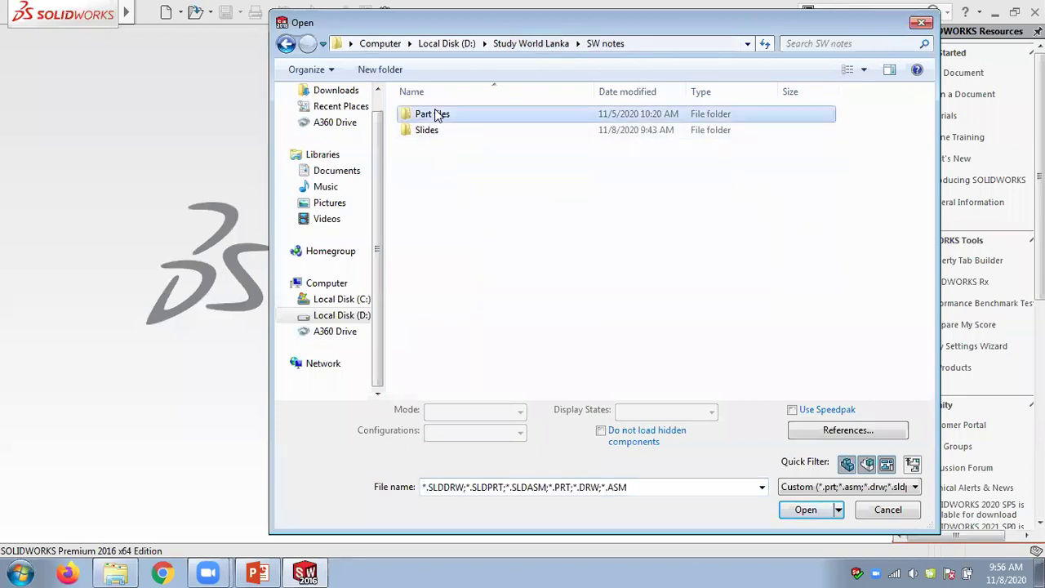
pyautogui.doubleClick(436, 113)
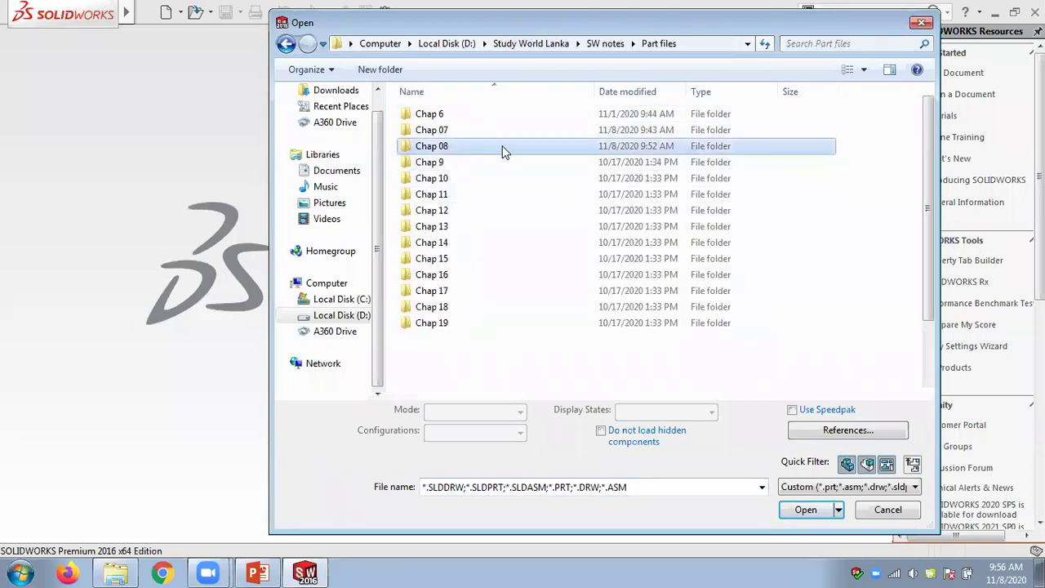
pyautogui.doubleClick(502, 147)
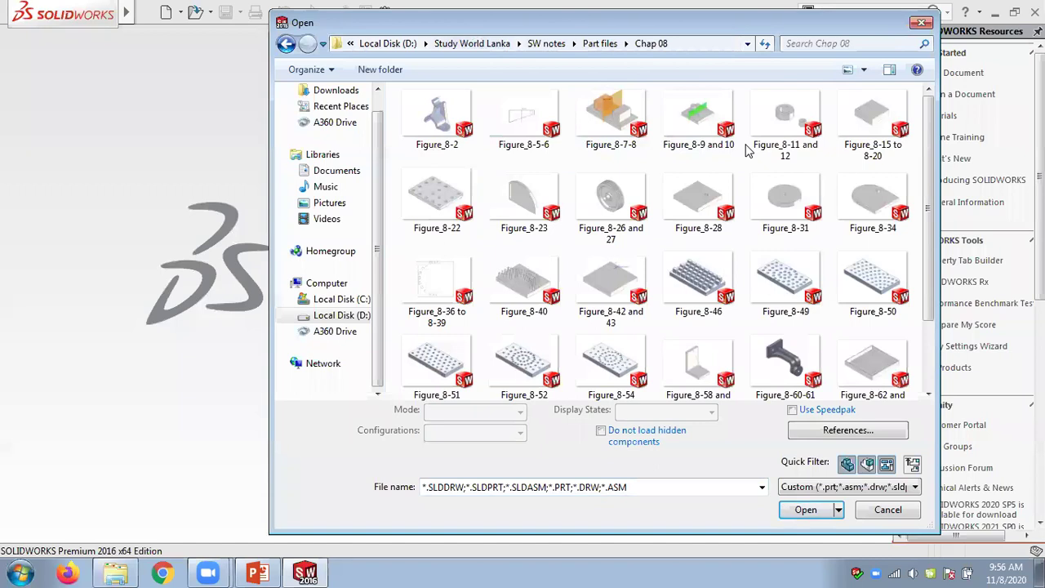
pyautogui.click(529, 147)
pyautogui.doubleClick(531, 151)
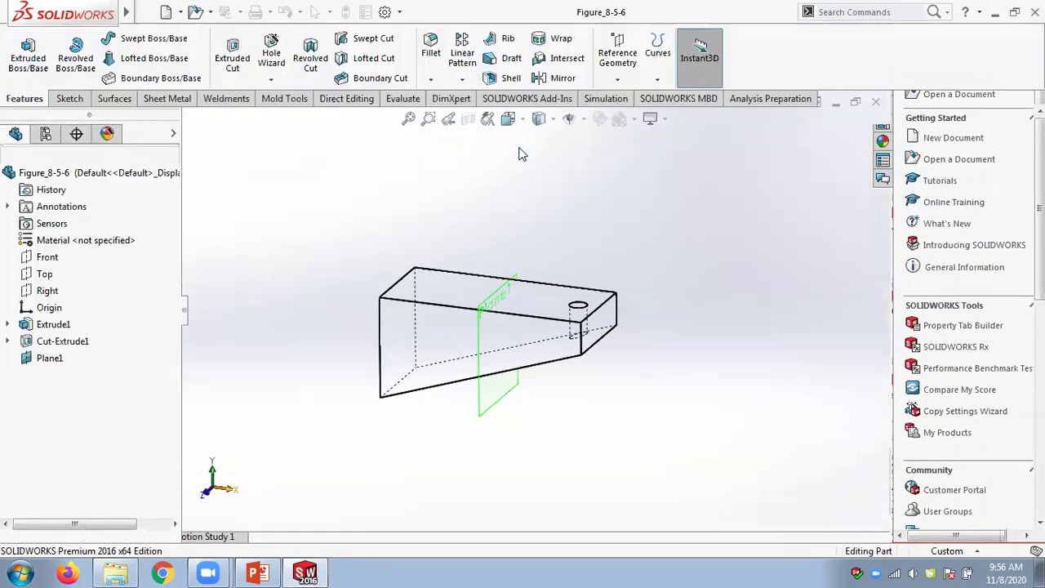
# - Change Cut-Extrude1's end condition to Blind with a depth of 15.00mm
pyautogui.click(69, 350)
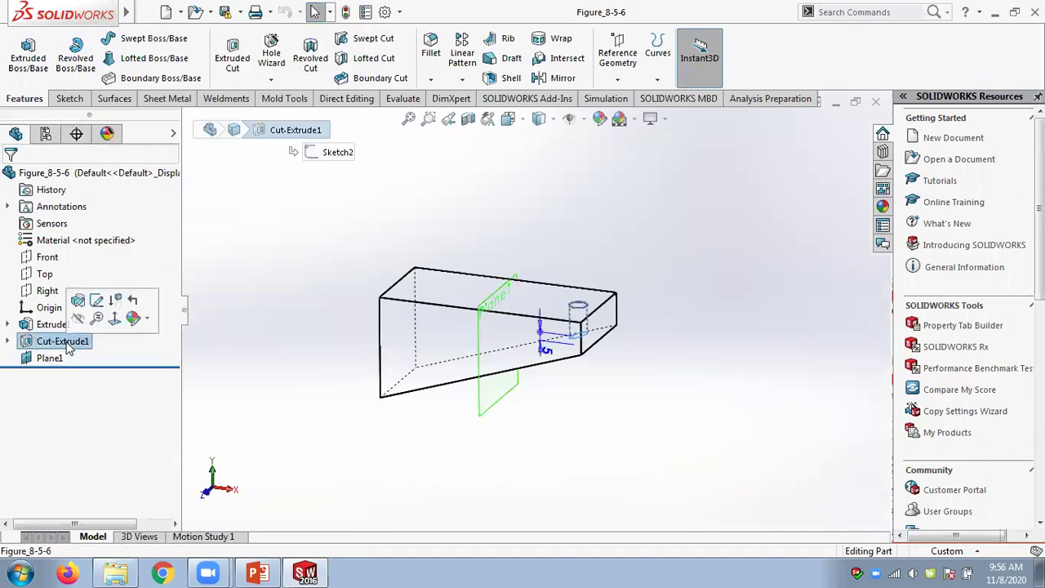
pyautogui.click(79, 301)
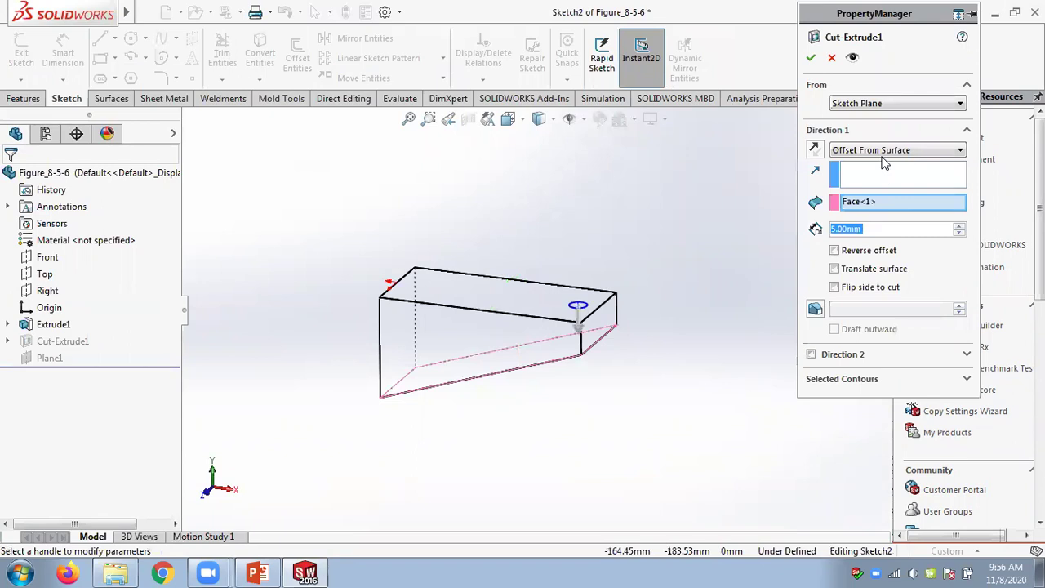
pyautogui.click(883, 152)
pyautogui.click(871, 166)
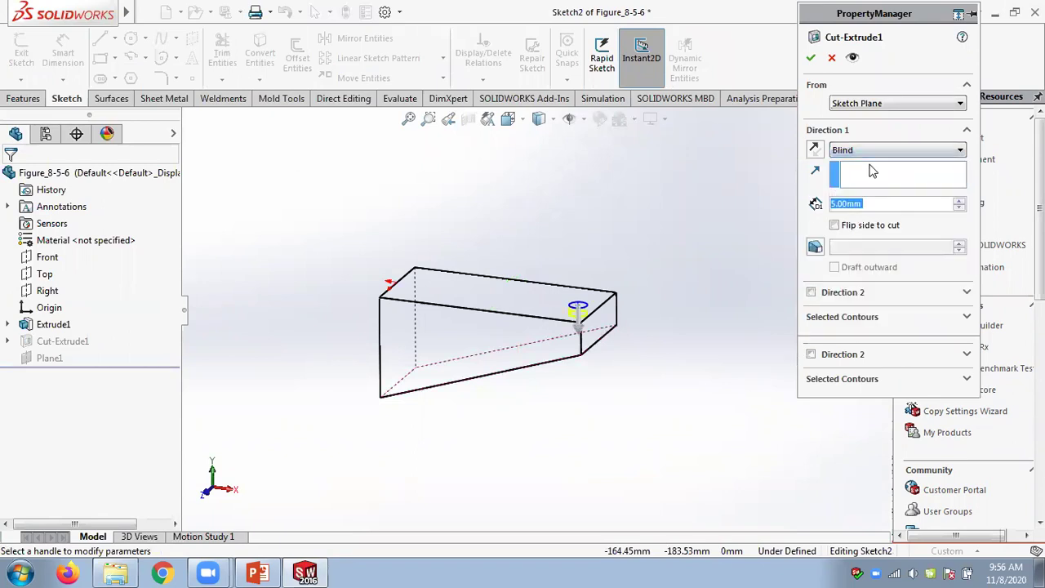
pyautogui.click(960, 202)
pyautogui.click(959, 204)
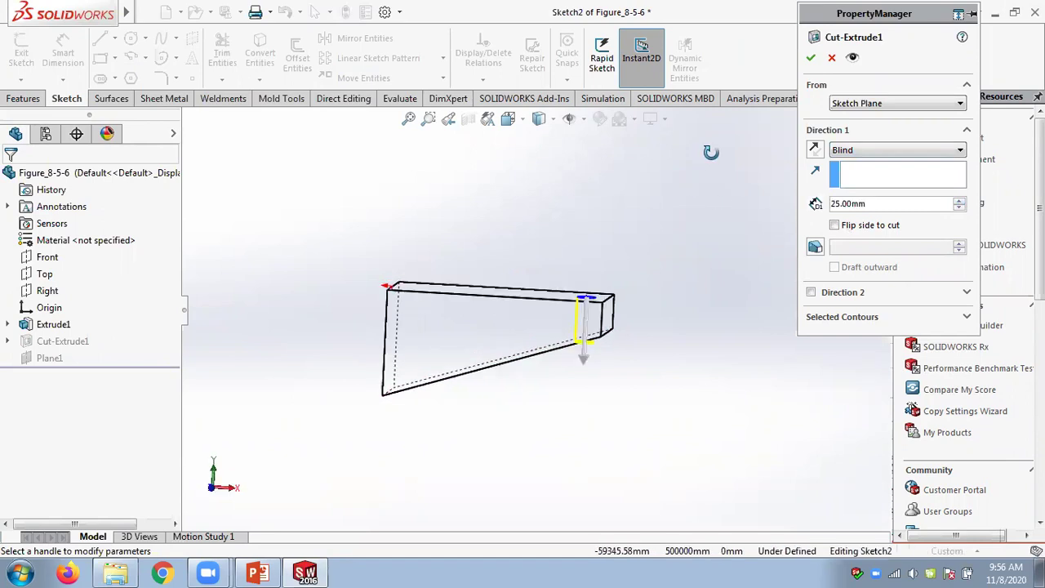
pyautogui.click(959, 208)
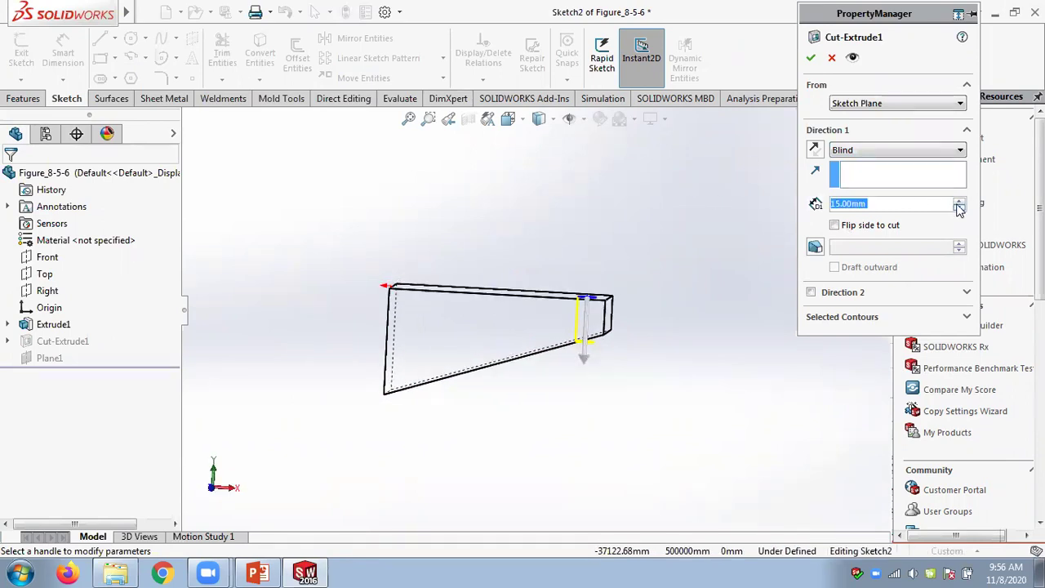
pyautogui.click(811, 57)
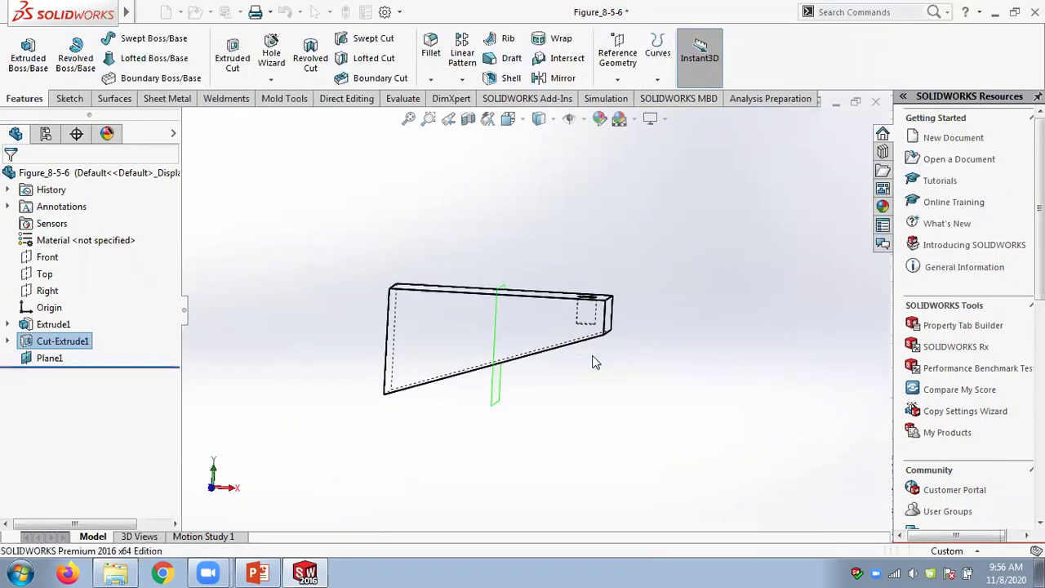
pyautogui.scroll(-3, 522, 361)
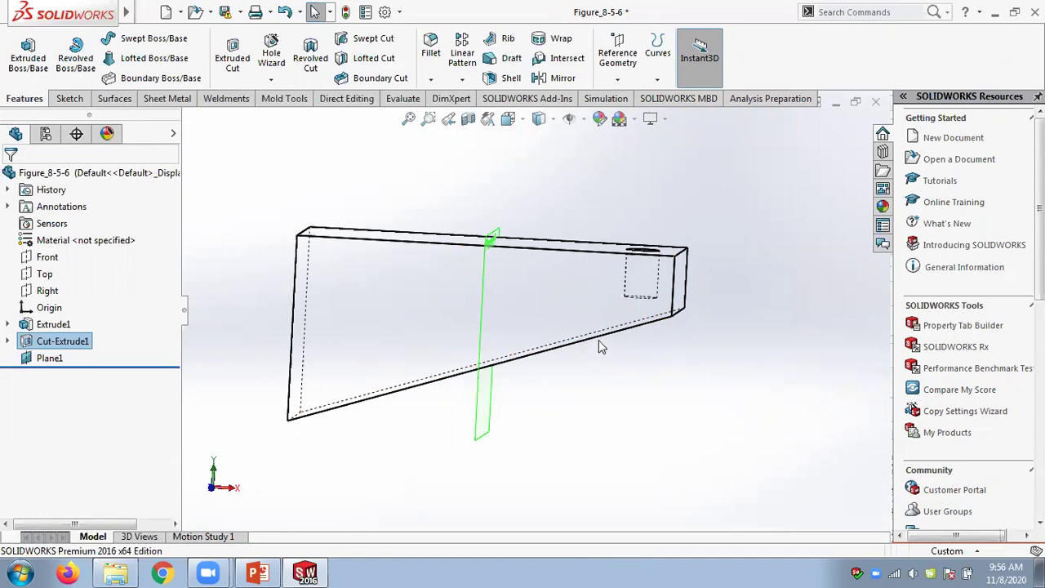
pyautogui.click(558, 78)
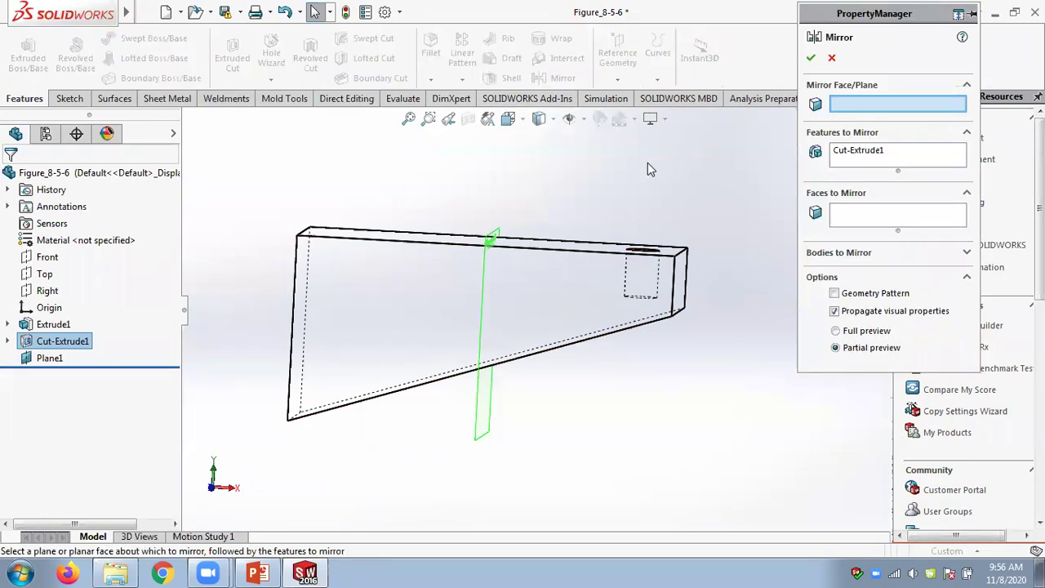
pyautogui.click(484, 417)
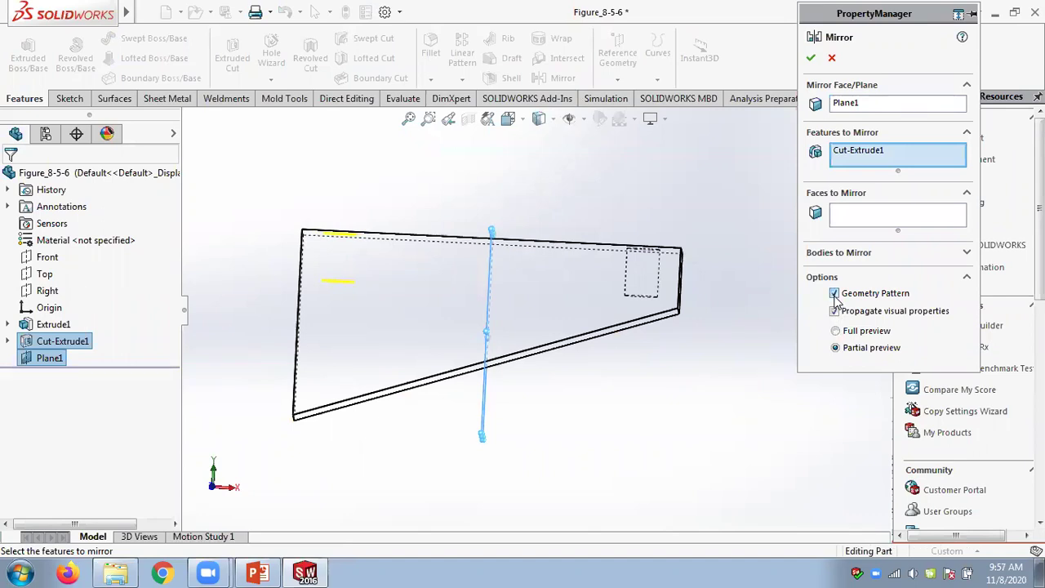
pyautogui.click(811, 57)
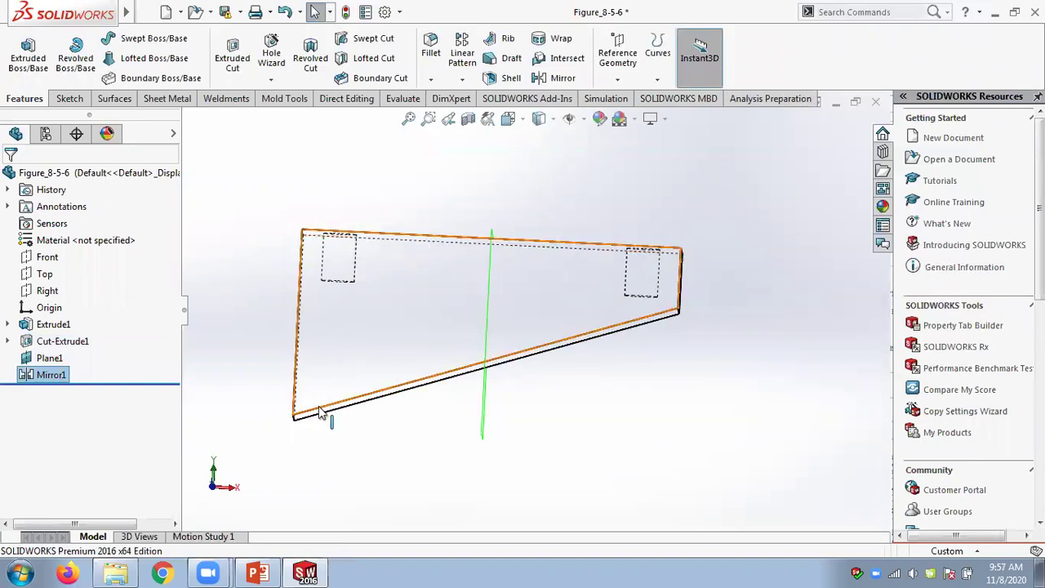
pyautogui.click(50, 374)
pyautogui.rightClick(51, 374)
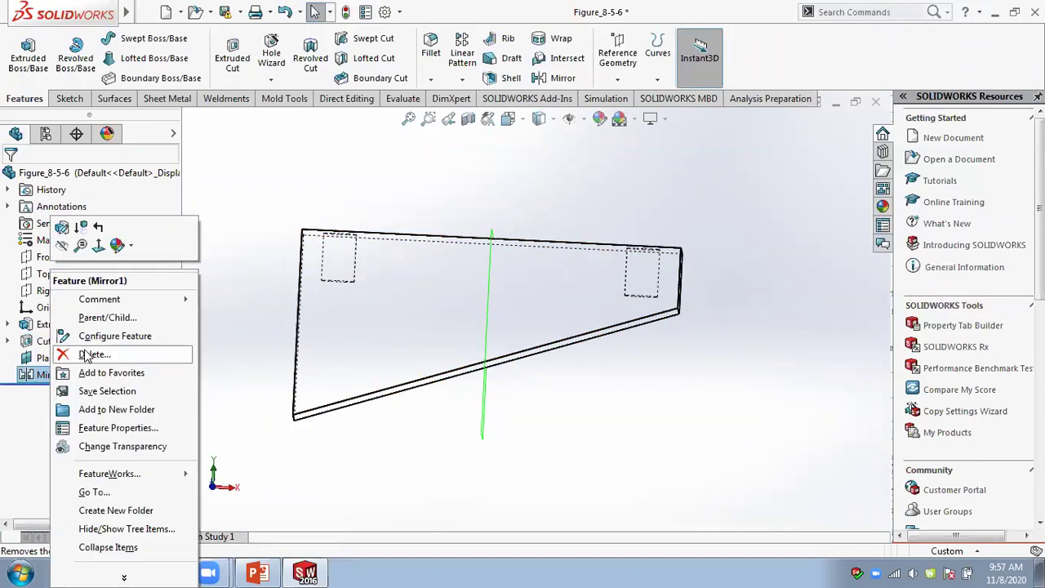
pyautogui.click(82, 354)
pyautogui.click(485, 210)
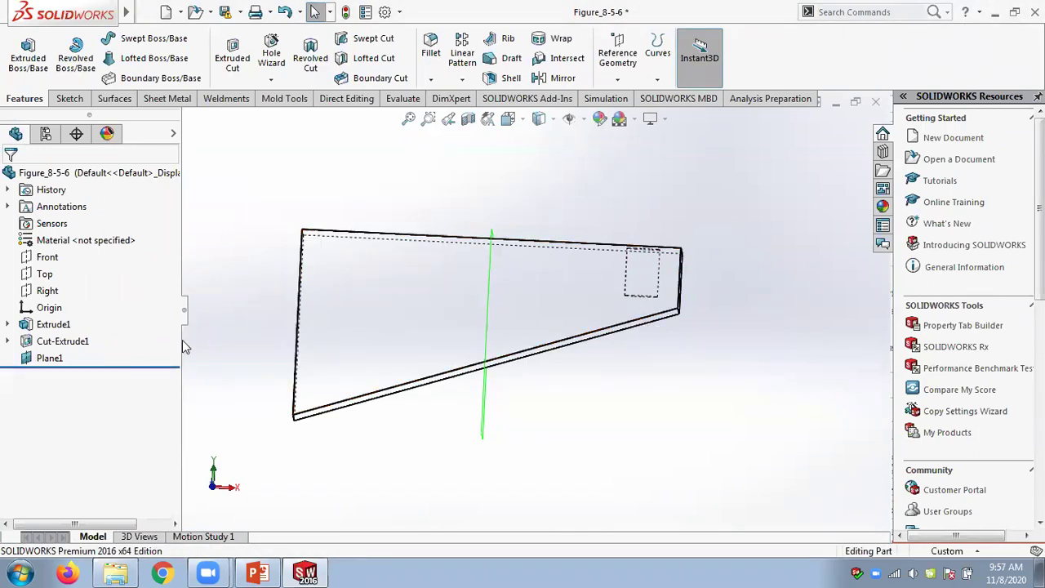
pyautogui.rightClick(50, 343)
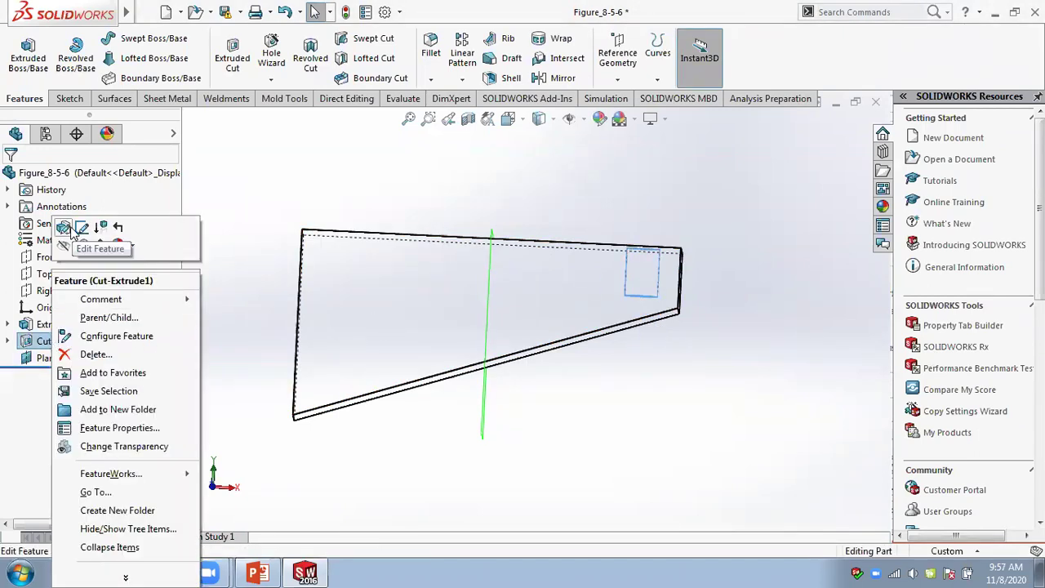
# - Set Cut-Extrude1 to Offset From Surface, 6 mm from the sloped face, with offset reversed
pyautogui.click(80, 226)
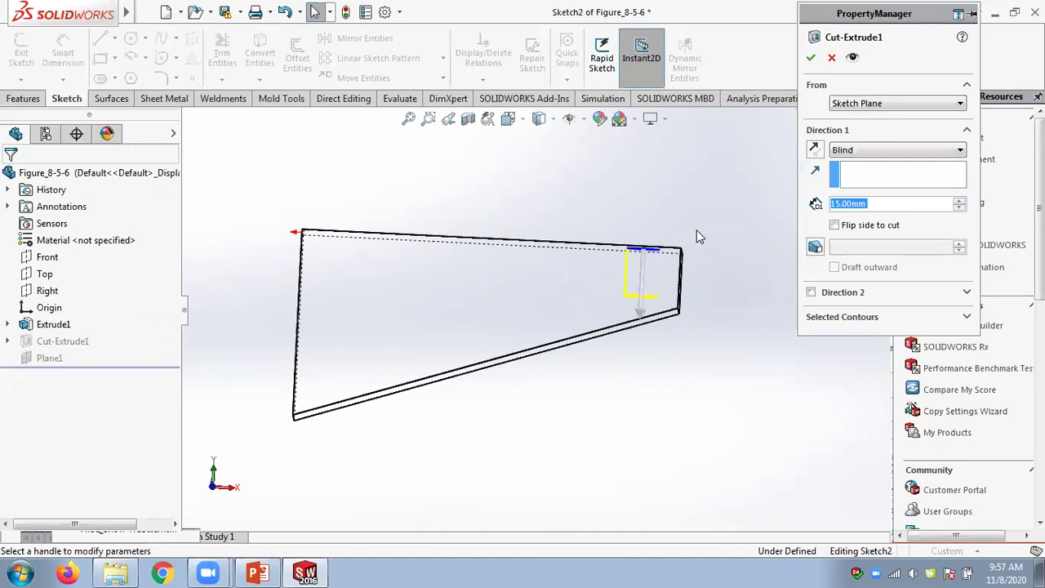
pyautogui.click(873, 151)
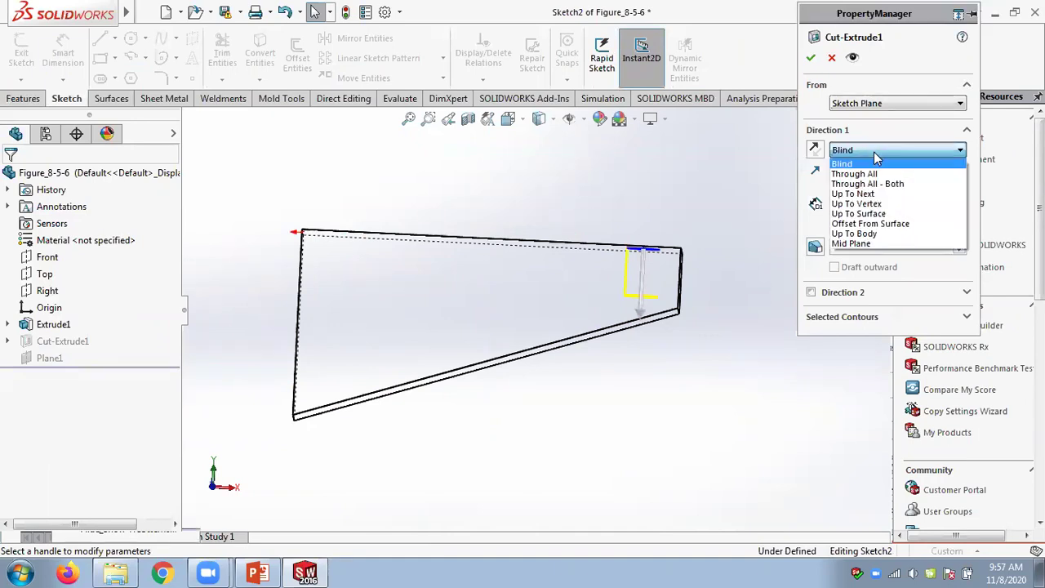
pyautogui.click(870, 223)
pyautogui.moveTo(750, 330); pyautogui.dragTo(715, 320, button='middle')
pyautogui.click(592, 337)
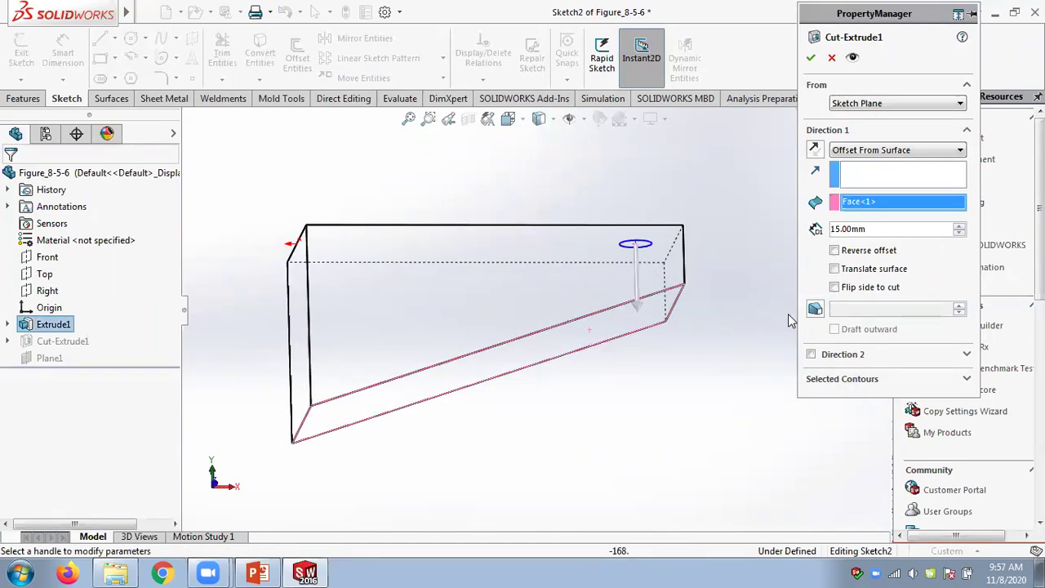
pyautogui.doubleClick(831, 228)
pyautogui.write('5')
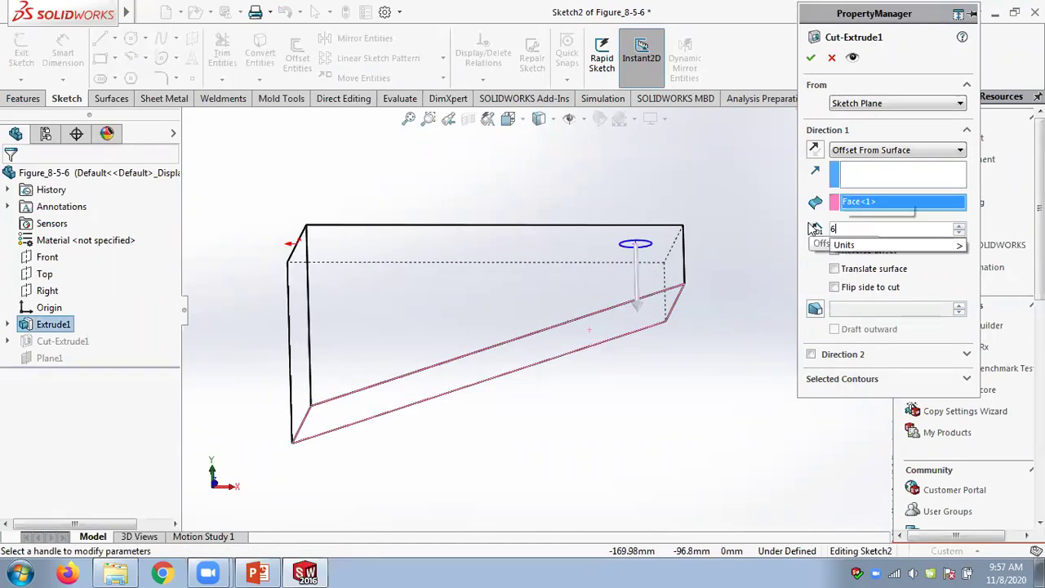
pyautogui.press('Return')
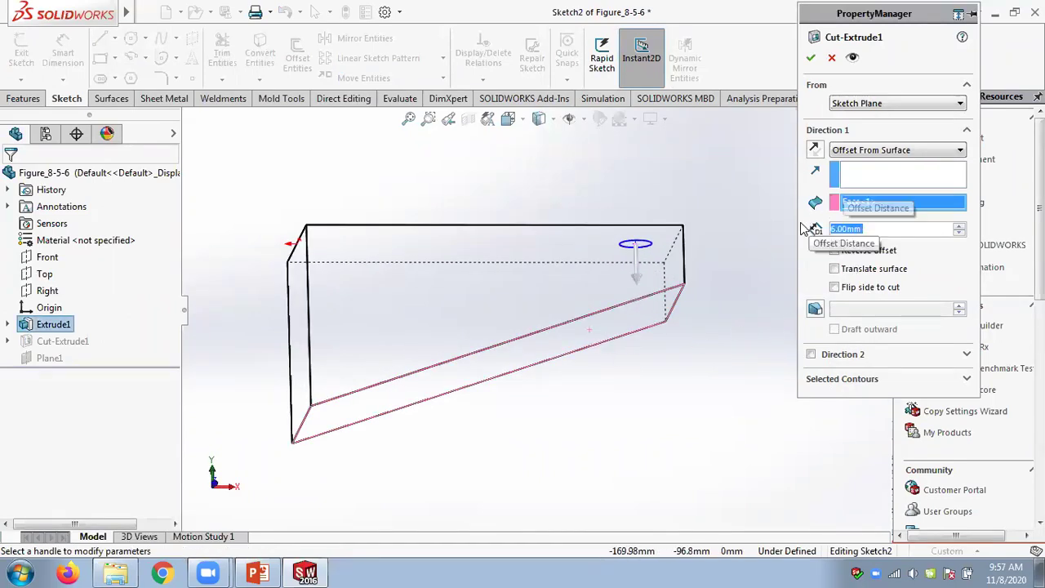
pyautogui.click(835, 251)
# - Change the model's edge display style and confirm the edited cut
pyautogui.moveTo(704, 344); pyautogui.dragTo(707, 373, button='middle')
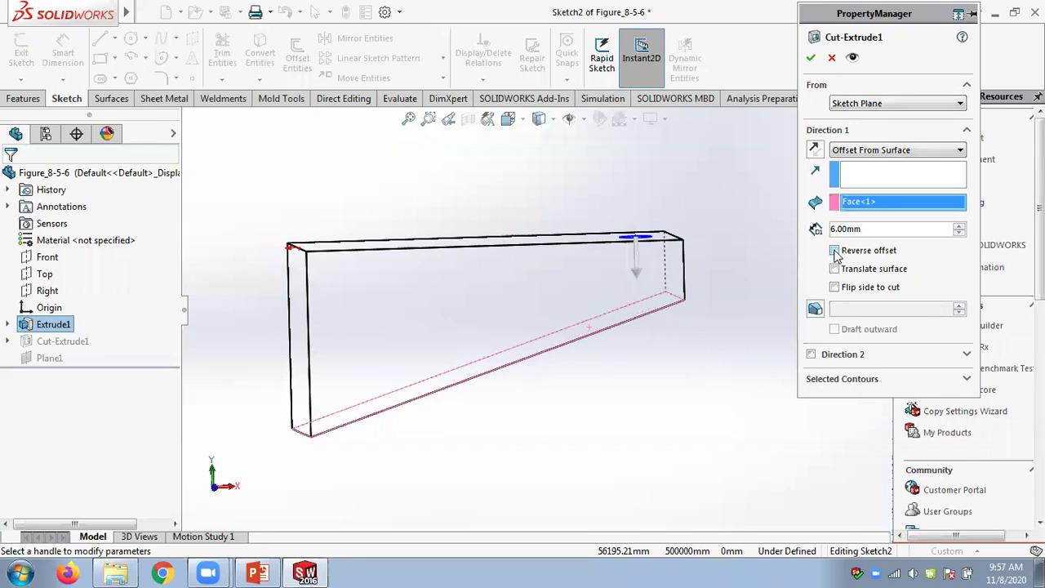
pyautogui.click(539, 120)
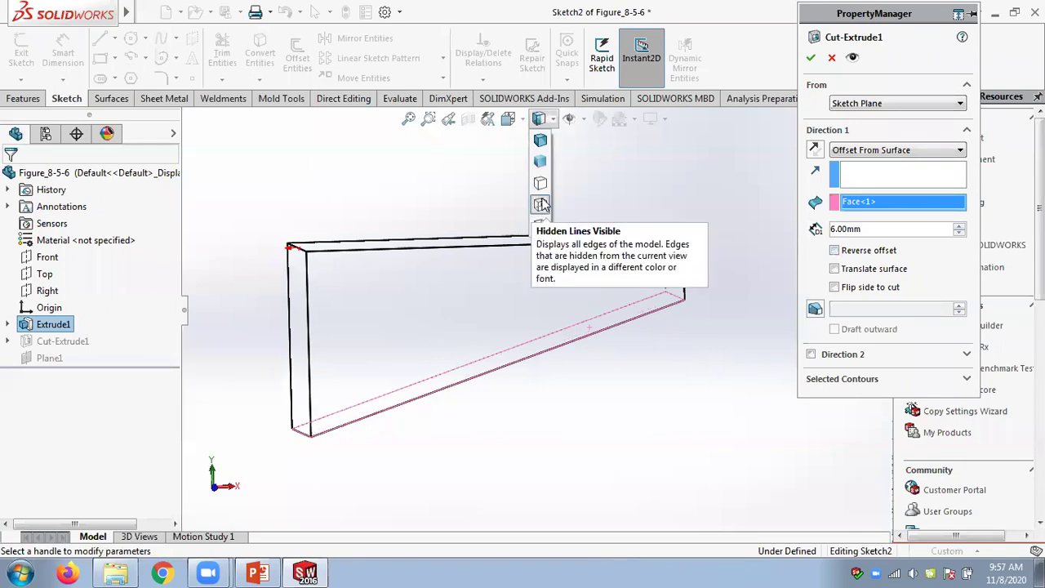
pyautogui.click(540, 226)
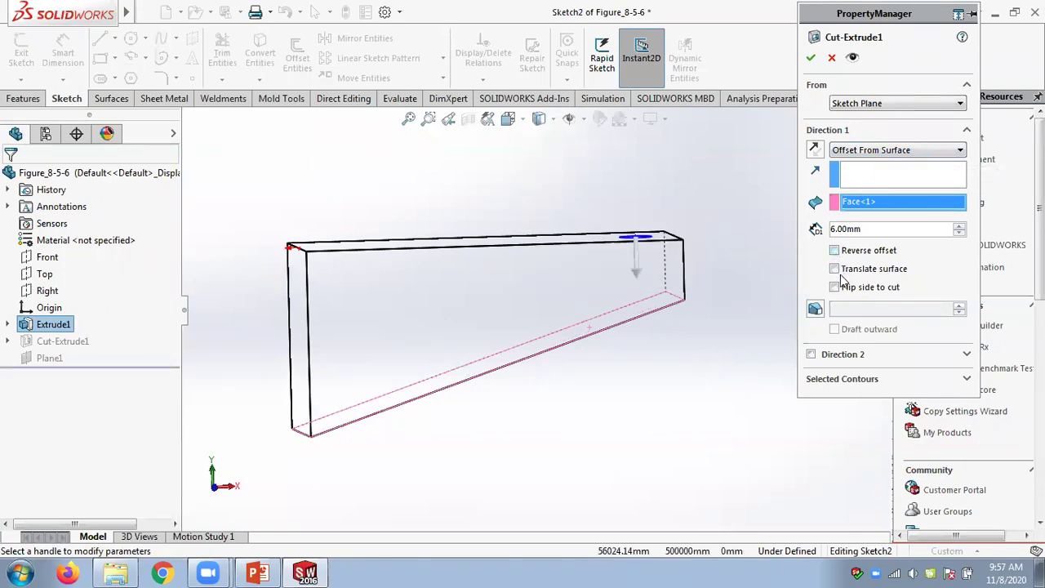
pyautogui.click(810, 58)
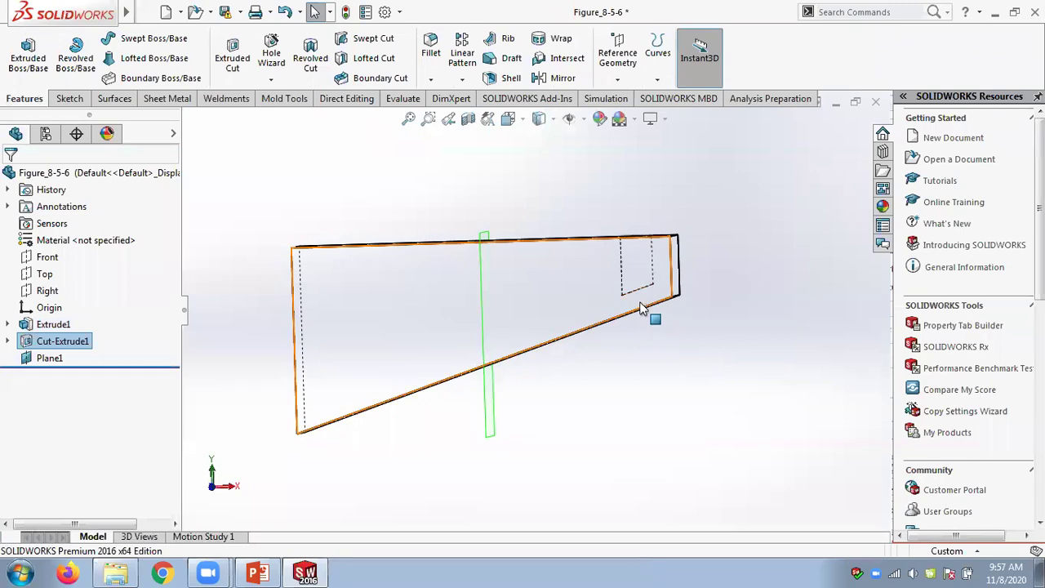
# - Mirror Cut-Extrude1 across Plane1 with Geometry Pattern on, creating Mirror2
pyautogui.click(560, 77)
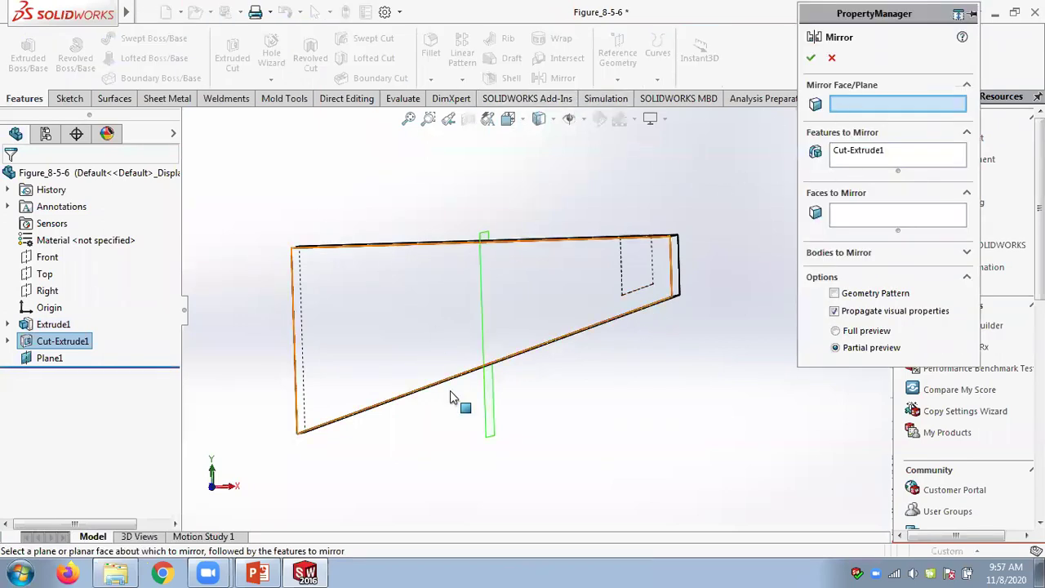
pyautogui.click(504, 433)
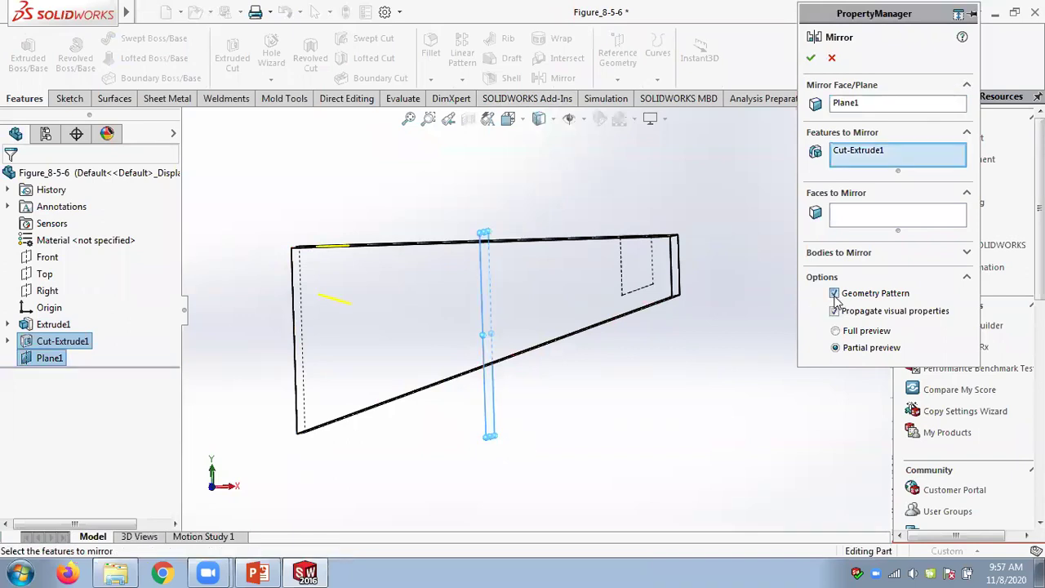
pyautogui.click(810, 57)
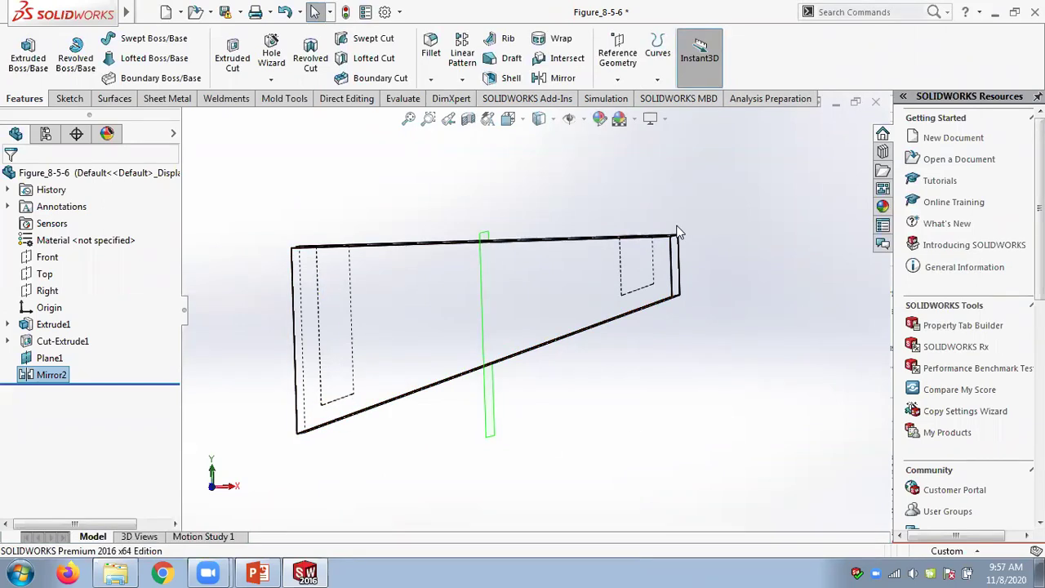
# - Reopen Mirror2 for editing, then bring up the Chapter 8 slides in PowerPoint
pyautogui.rightClick(36, 378)
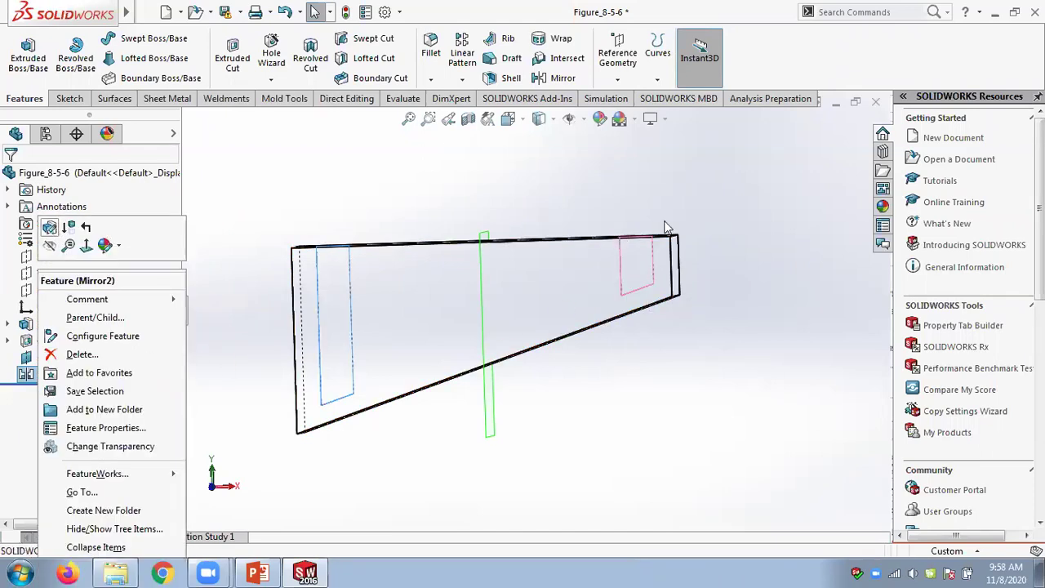
pyautogui.click(676, 252)
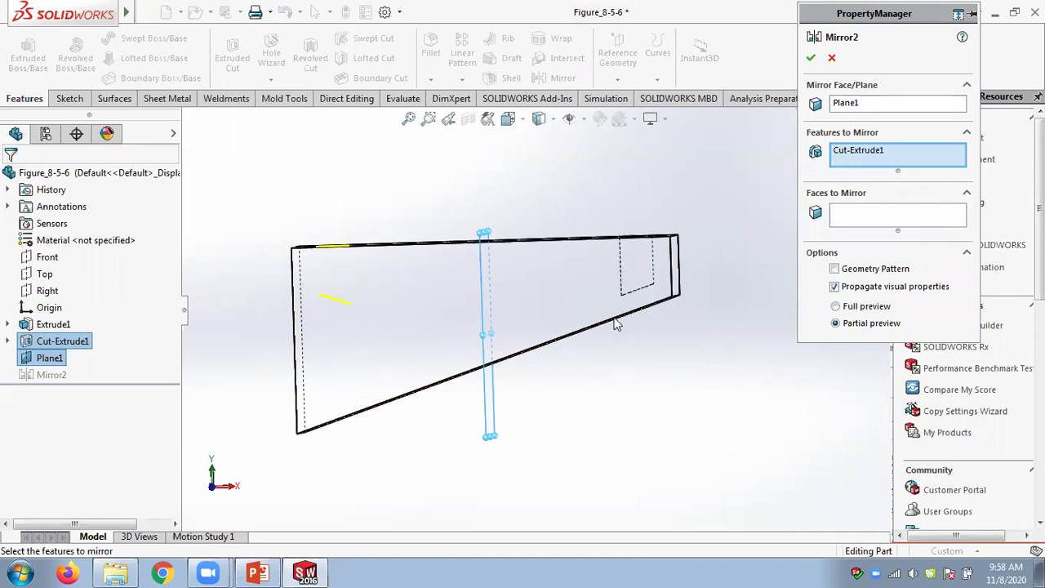
pyautogui.click(256, 572)
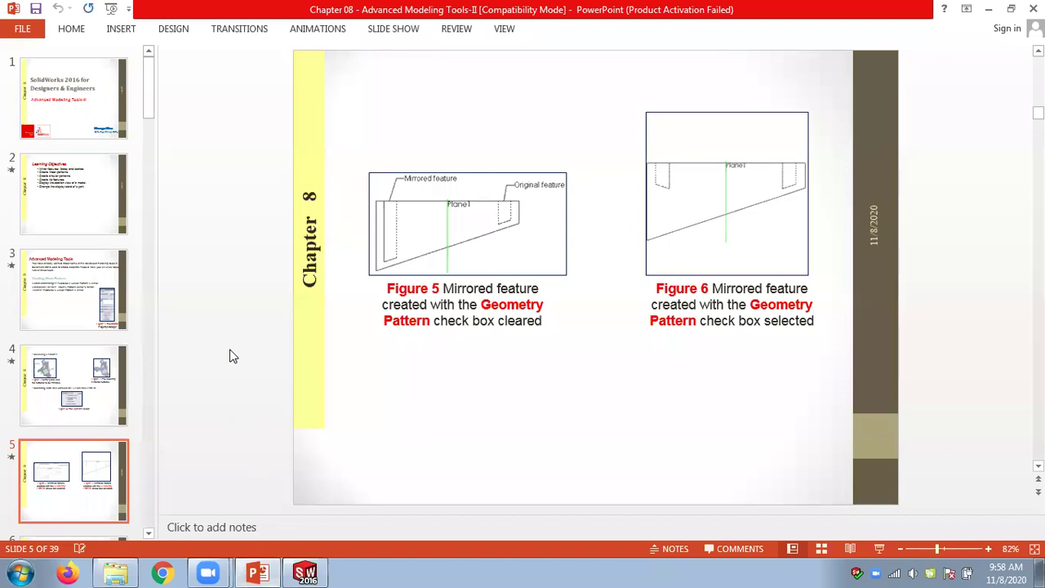
# - Review the Geometry Pattern, Mirroring Bodies and Propagating Visual Properties slides, then return to SOLIDWORKS
pyautogui.scroll(-1, 230, 355)
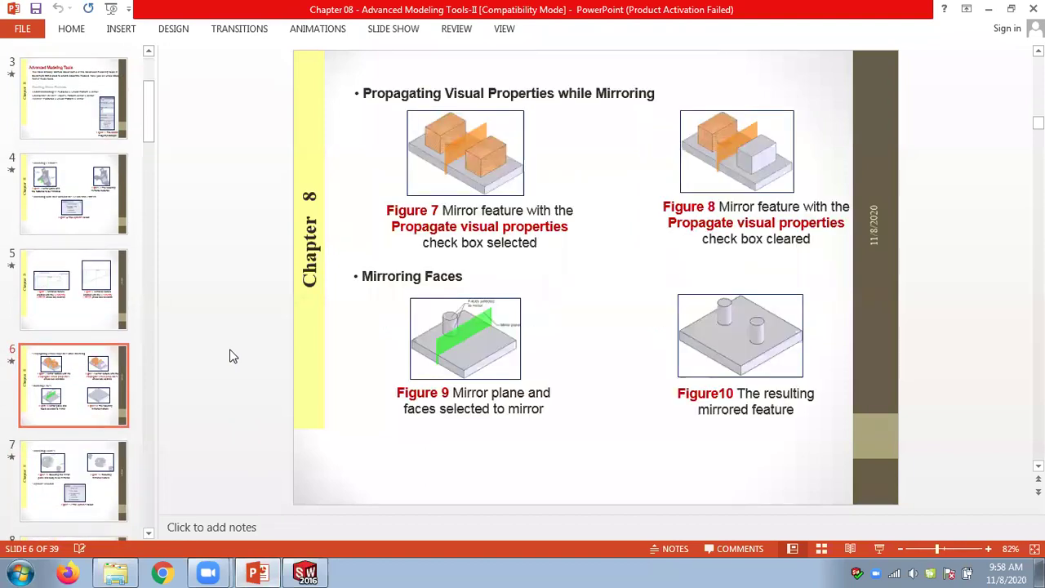
pyautogui.scroll(-1, 230, 355)
pyautogui.scroll(-1, 231, 356)
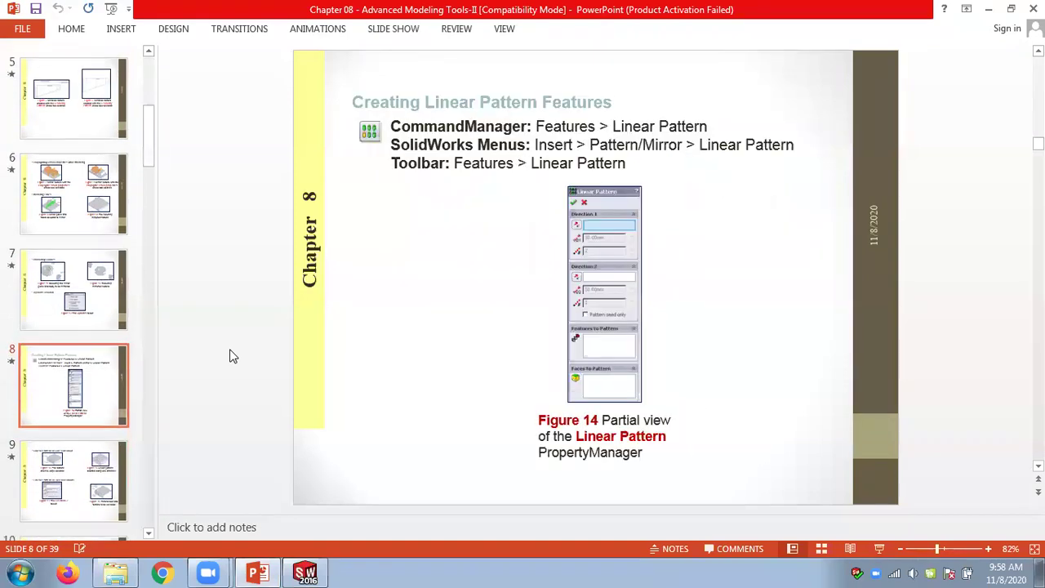
pyautogui.scroll(1, 230, 356)
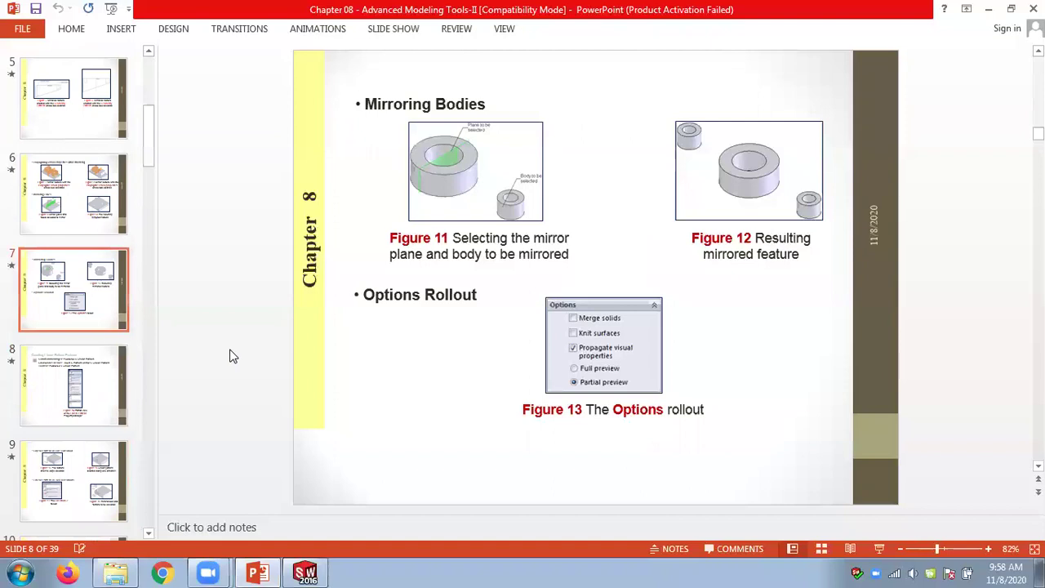
pyautogui.scroll(1, 230, 356)
pyautogui.press('Up')
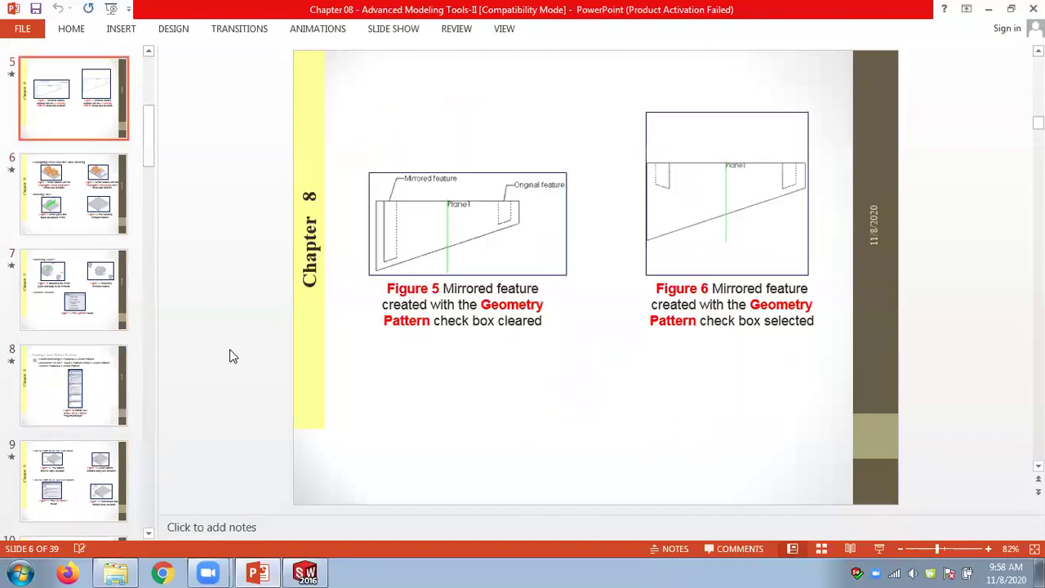
pyautogui.press('Down')
pyautogui.press('Down')
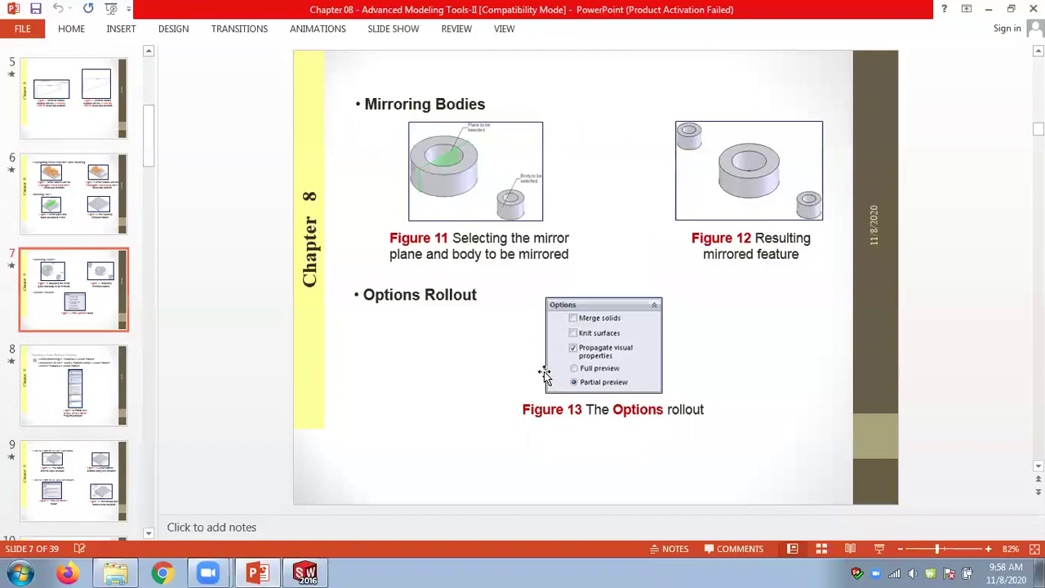
pyautogui.press('Up')
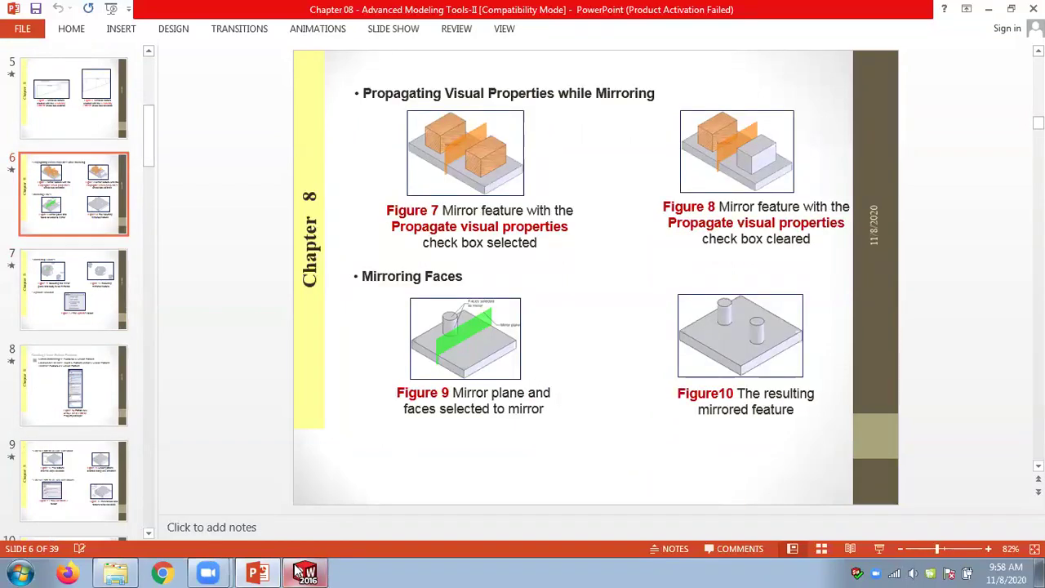
pyautogui.click(305, 573)
# - Apply Mirror2 and close Figure_8-5-6 without saving
pyautogui.click(811, 57)
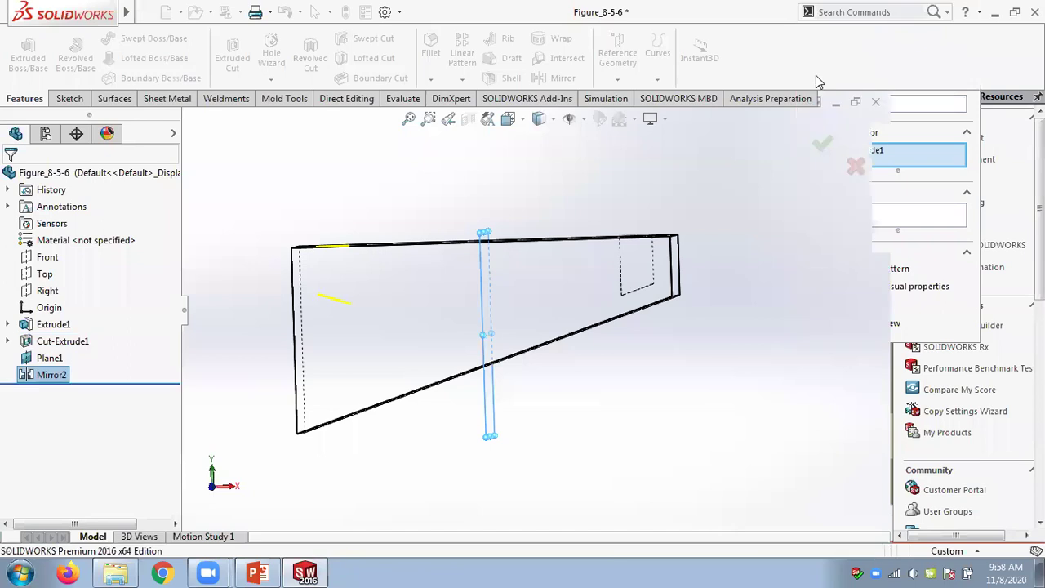
pyautogui.click(874, 103)
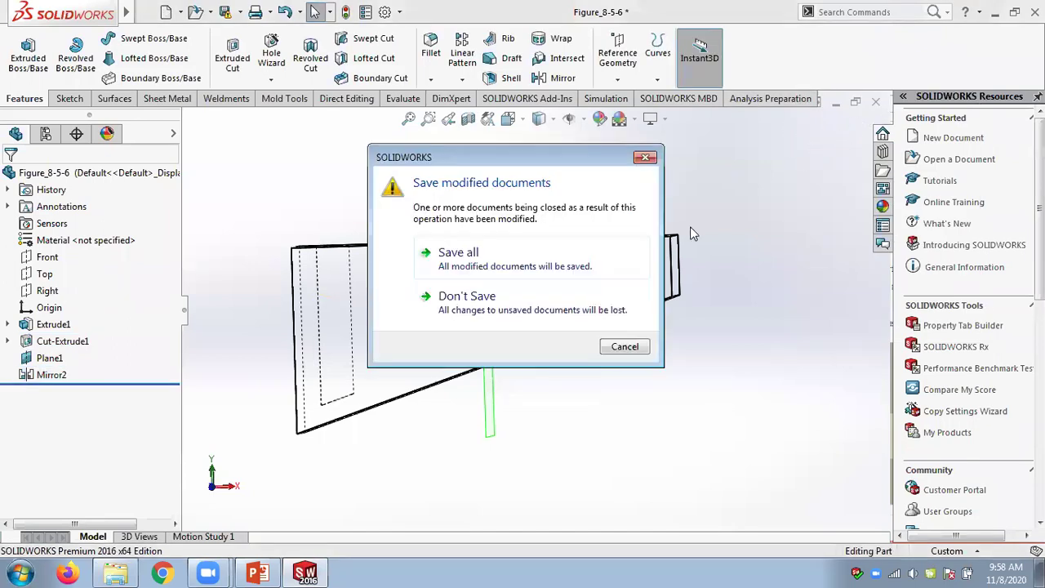
pyautogui.click(516, 308)
# - Open the Figure_8-7-8 part in SOLIDWORKS
pyautogui.click(257, 573)
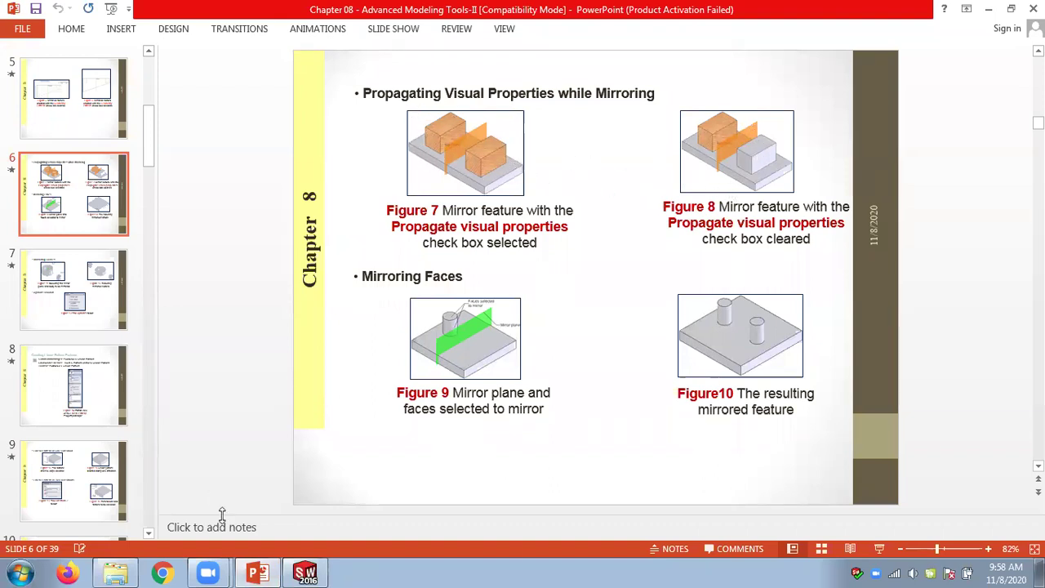
pyautogui.click(117, 572)
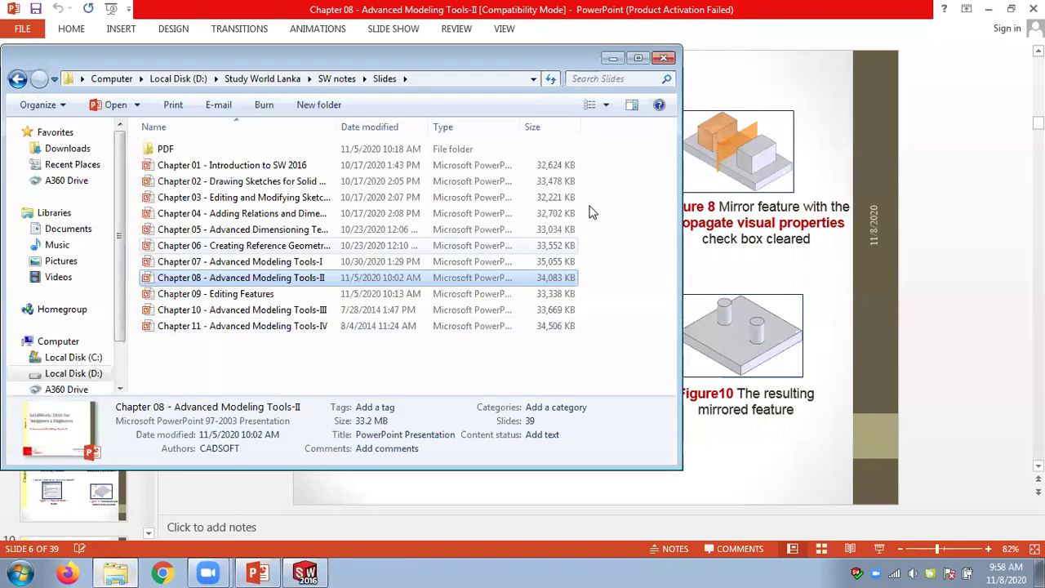
pyautogui.click(306, 572)
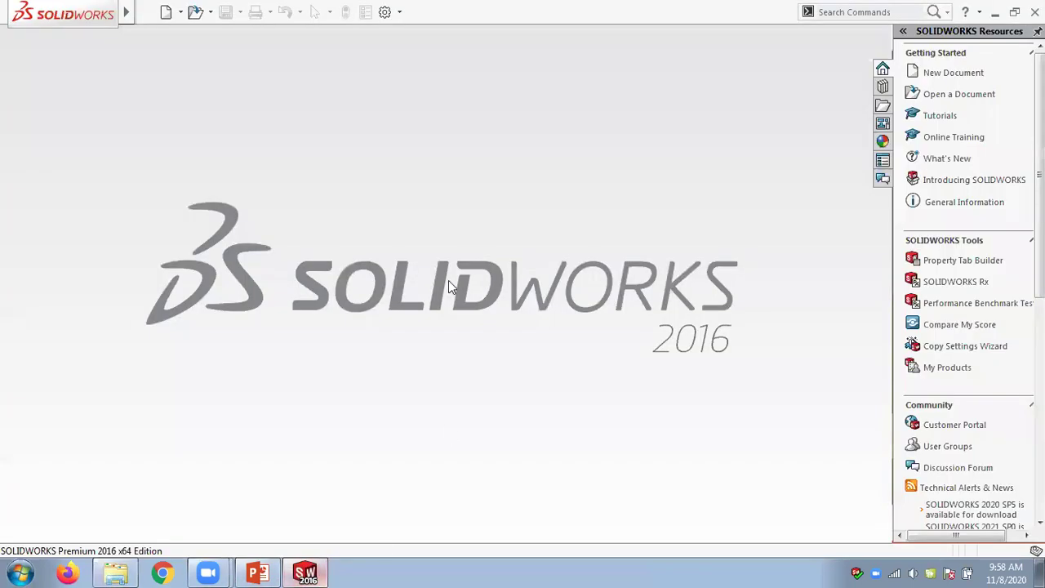
pyautogui.click(209, 11)
pyautogui.click(224, 35)
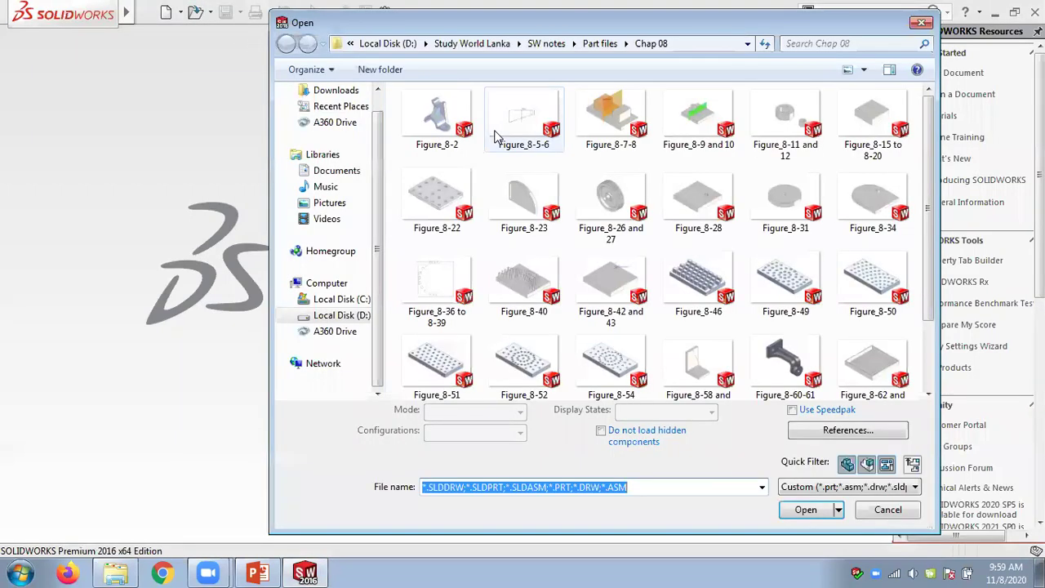
pyautogui.doubleClick(598, 116)
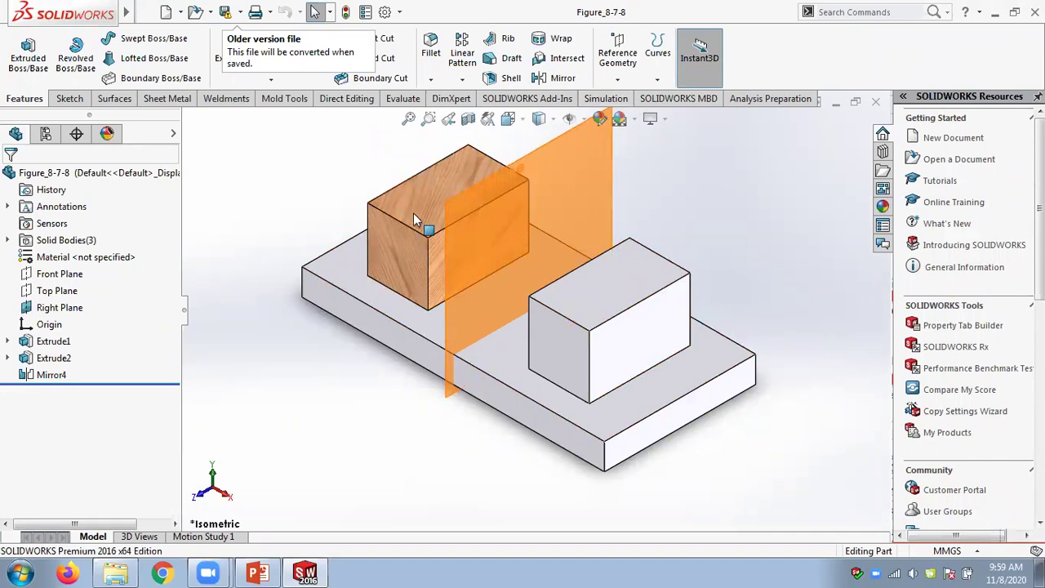
# - Re-apply the existing mirror of the Extrude2 block unchanged
pyautogui.rightClick(64, 374)
pyautogui.click(78, 231)
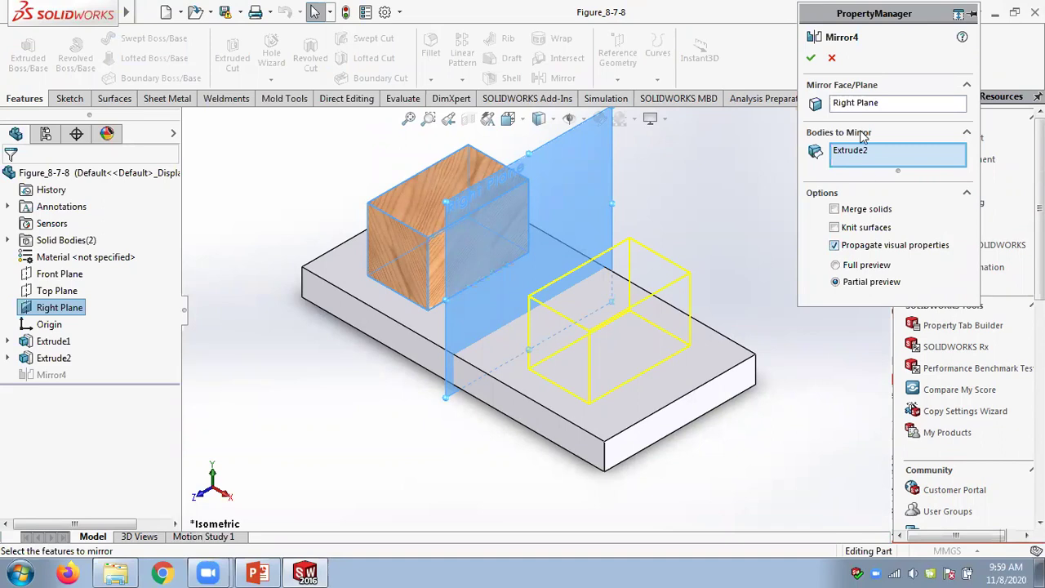
pyautogui.click(811, 58)
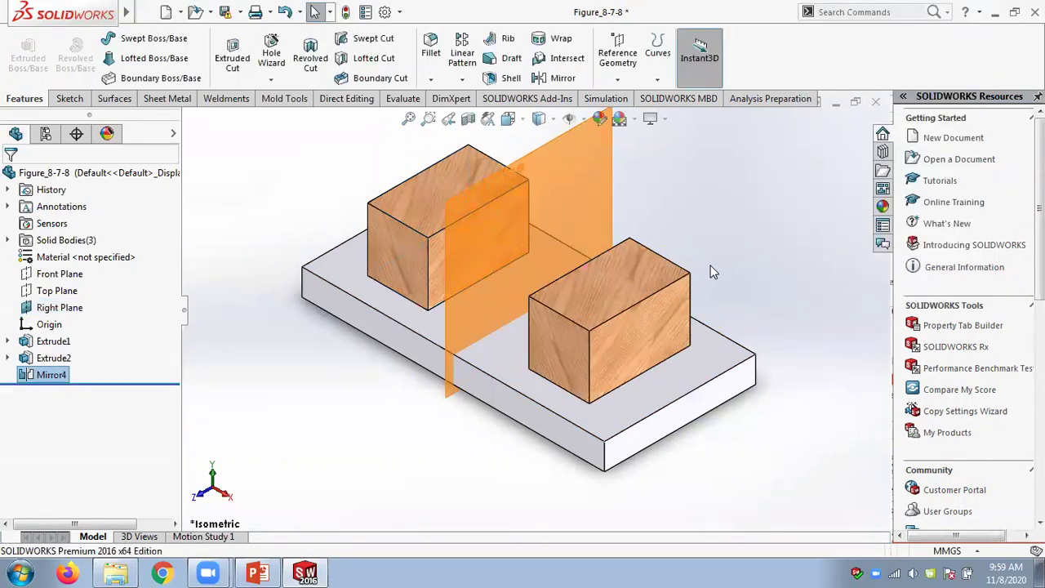
# - Reapply Mirror4 without propagating the wood appearance, then close Figure_8-7-8
pyautogui.rightClick(58, 377)
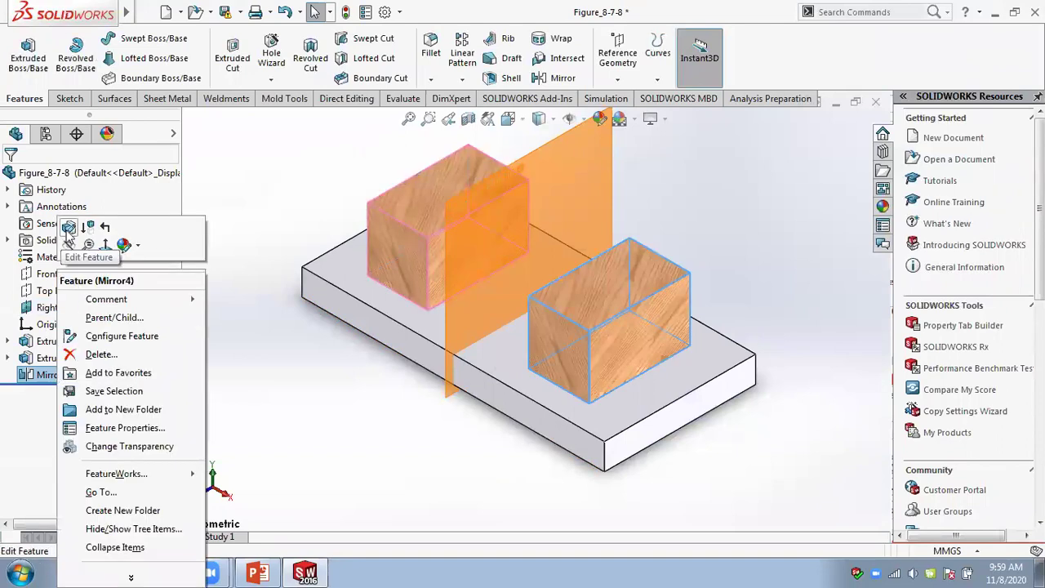
pyautogui.click(85, 230)
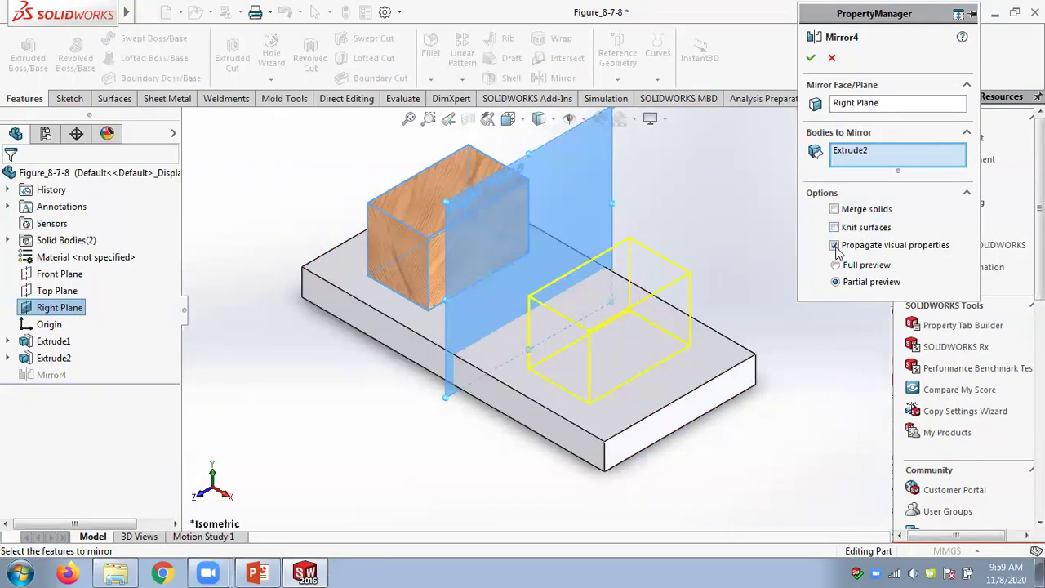
pyautogui.click(811, 57)
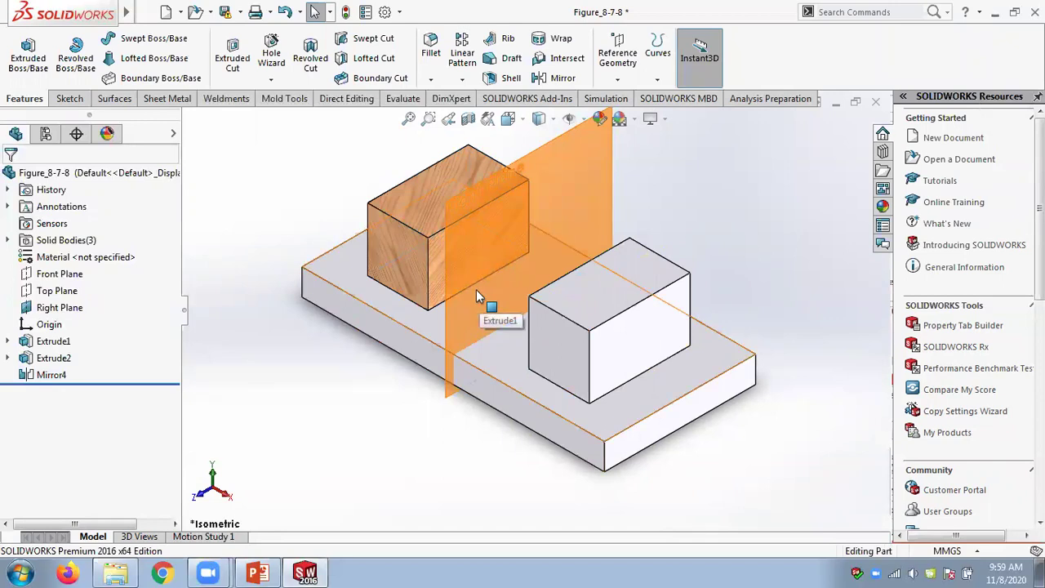
pyautogui.click(872, 101)
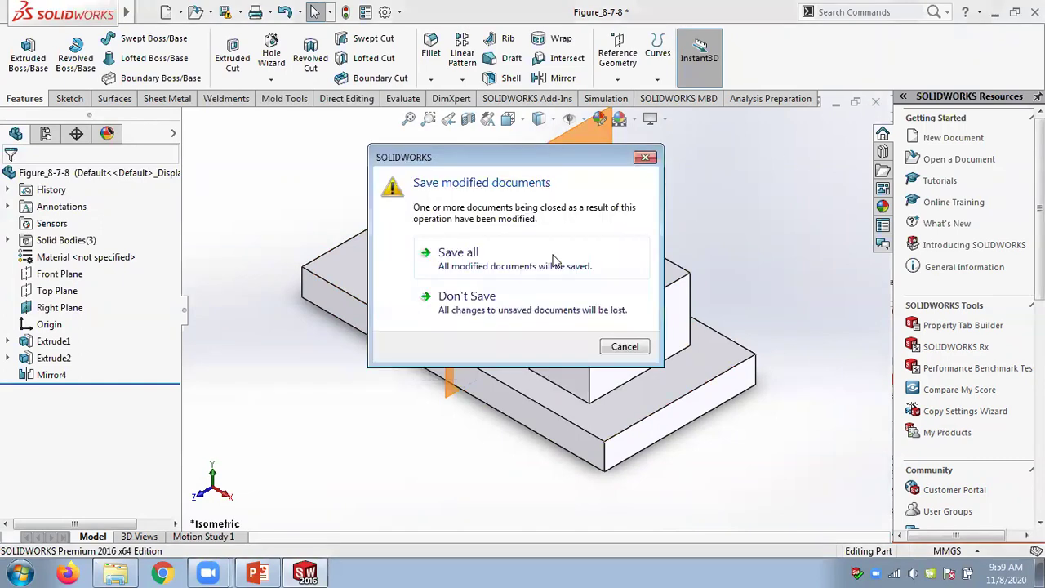
# - Discard the part, highlight 'Faces' on the Mirroring Faces slide, then return to SOLIDWORKS
pyautogui.click(494, 296)
pyautogui.click(257, 573)
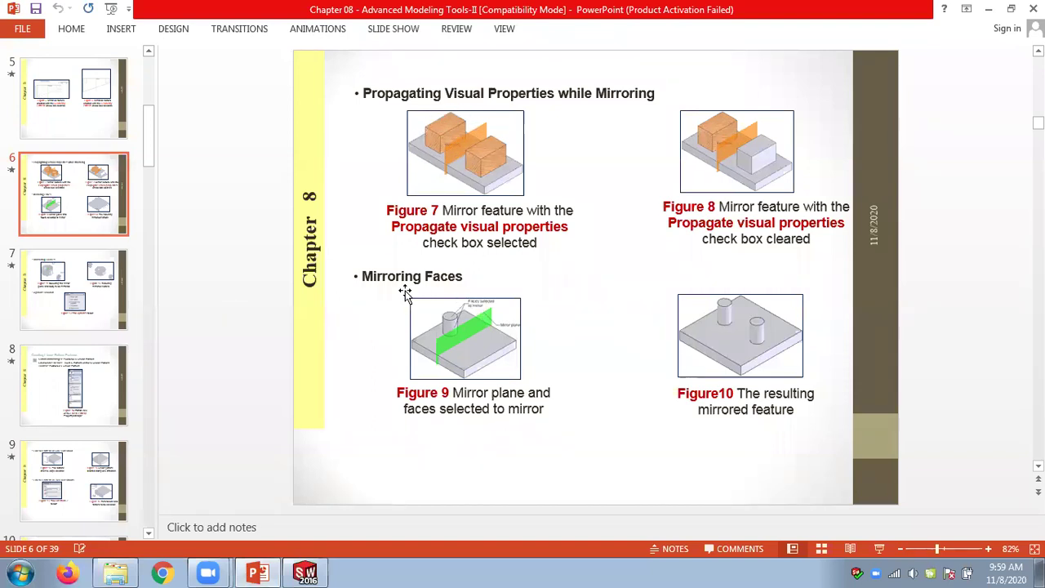
pyautogui.moveTo(424, 276); pyautogui.dragTo(483, 274)
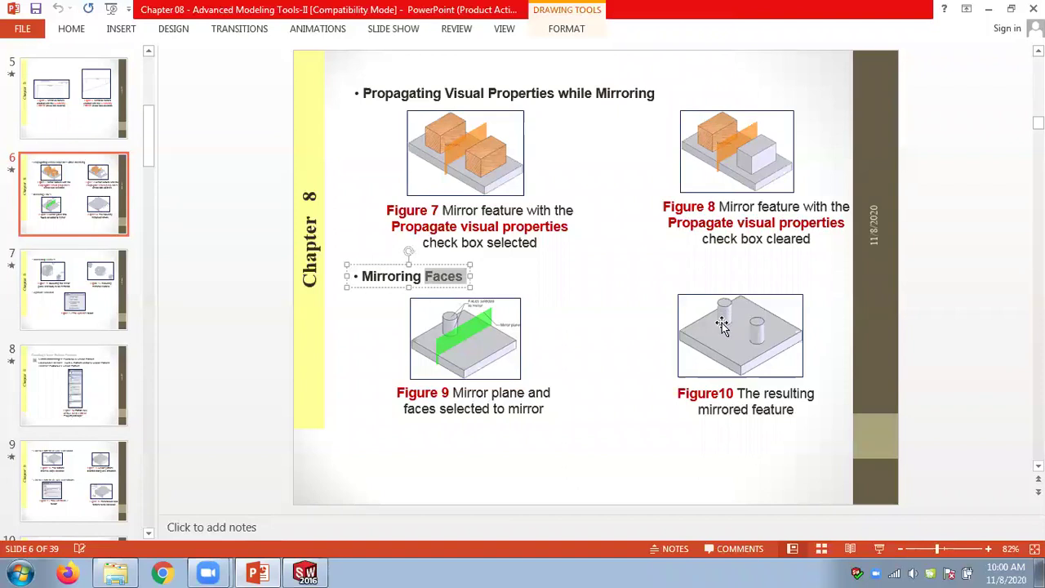
pyautogui.click(306, 573)
pyautogui.click(210, 19)
# - Open Figure_8-9 and 10 and mirror the Extrude2 cylinder across the Right plane
pyautogui.click(228, 38)
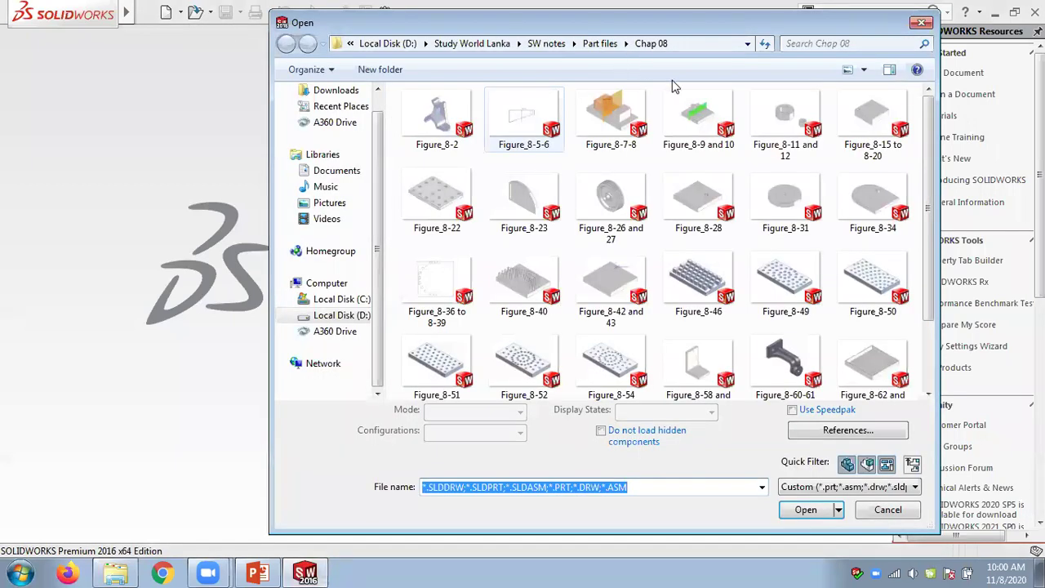
pyautogui.doubleClick(697, 119)
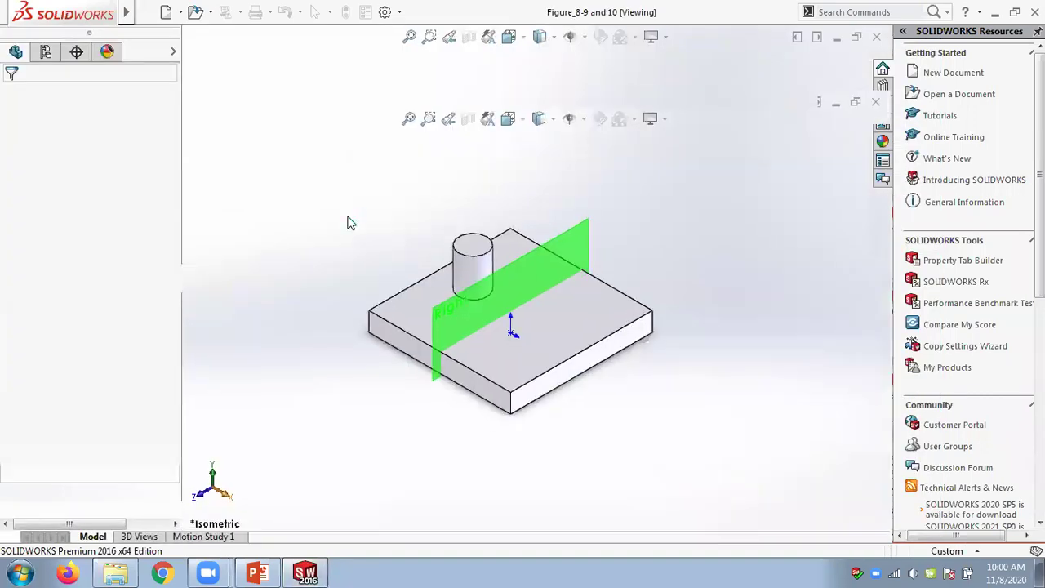
pyautogui.click(555, 78)
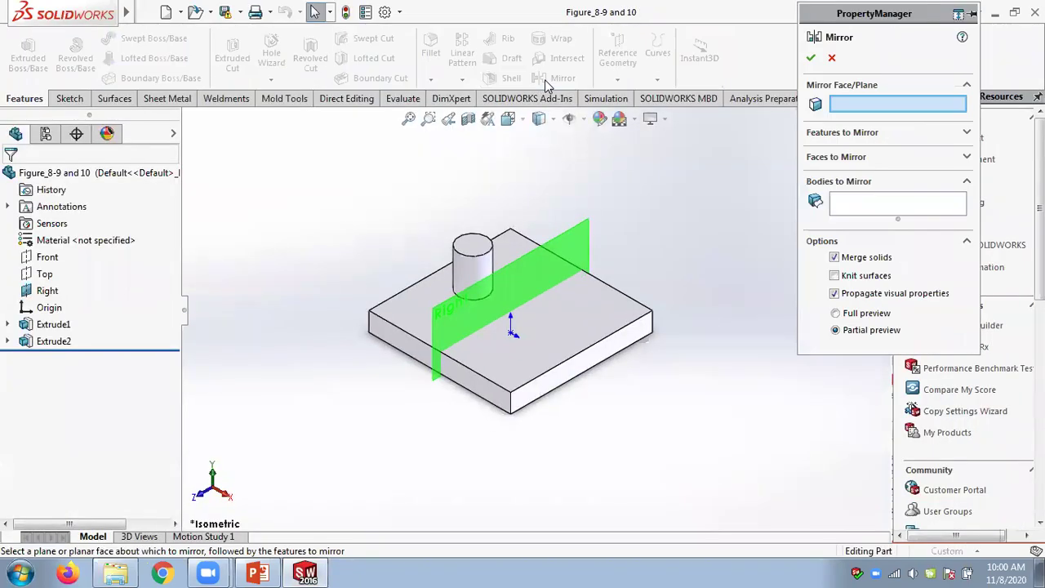
pyautogui.click(584, 253)
pyautogui.click(911, 133)
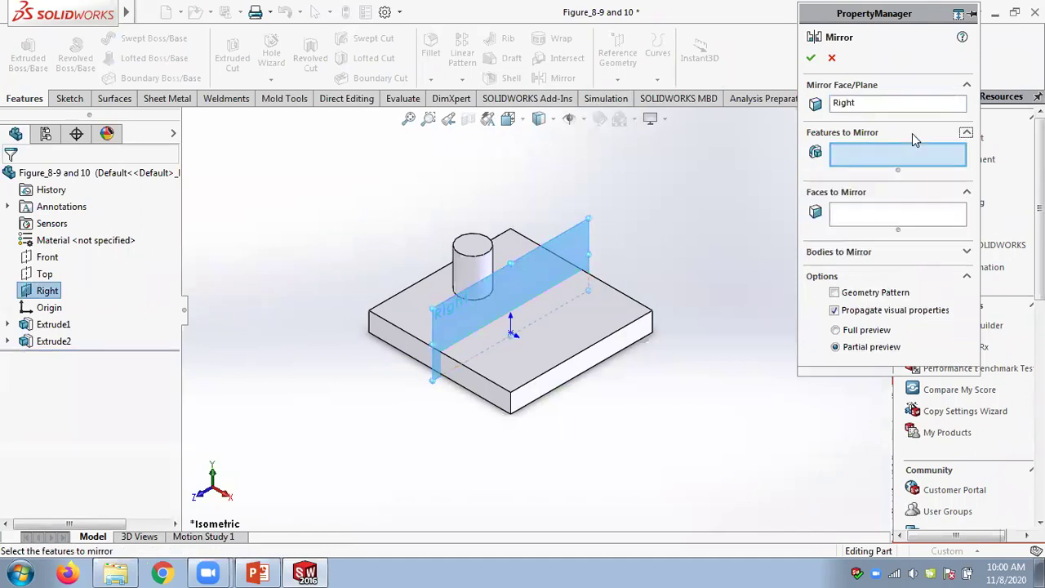
pyautogui.click(51, 342)
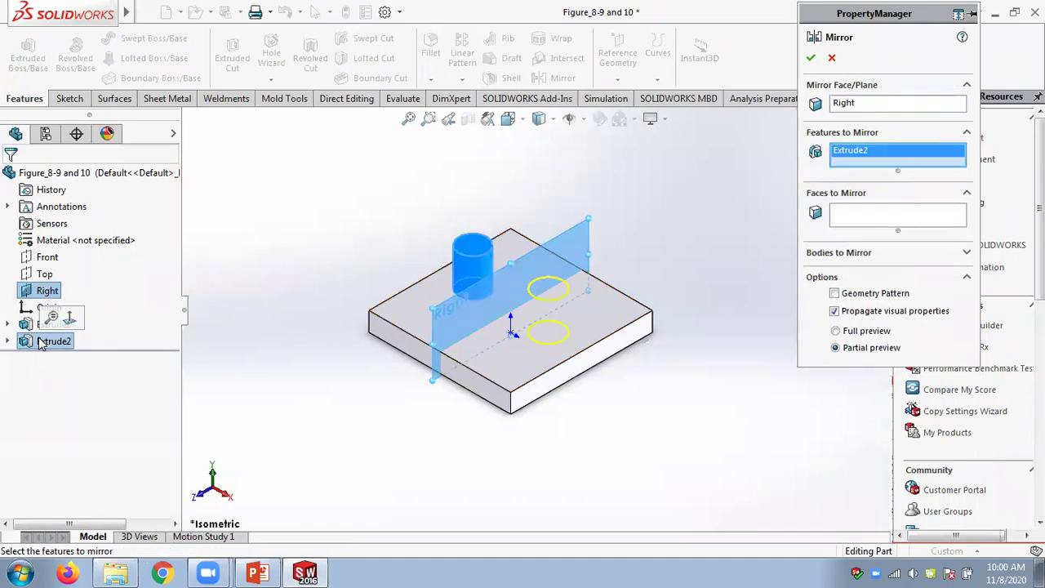
pyautogui.click(810, 58)
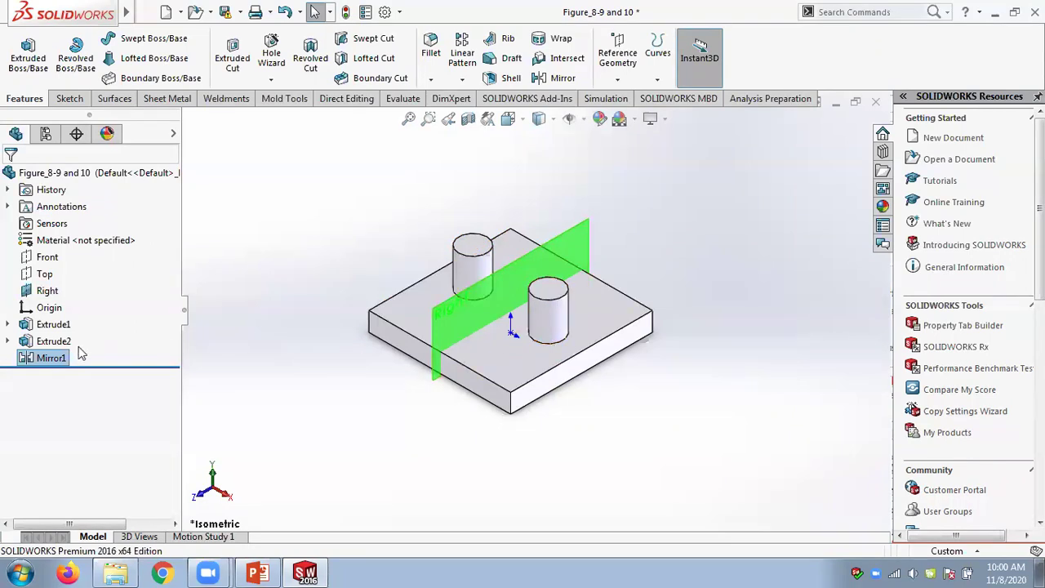
# - Redefine Mirror1 by clearing Extrude2 from the features to mirror
pyautogui.rightClick(47, 362)
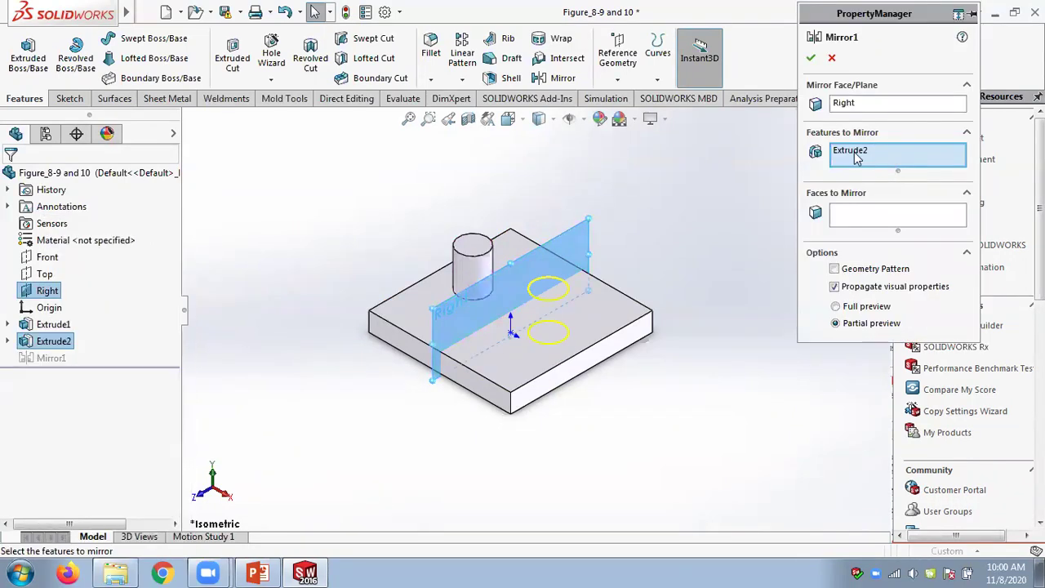
pyautogui.rightClick(856, 153)
pyautogui.click(868, 161)
pyautogui.click(862, 217)
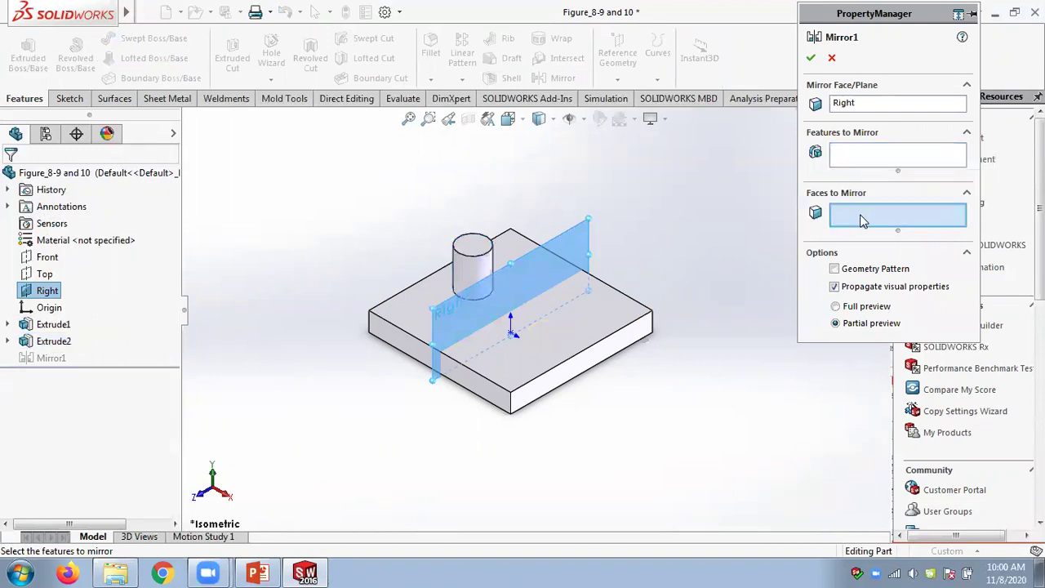
# - Mirror the cylinder's two faces across the Right plane instead of the feature
pyautogui.click(464, 273)
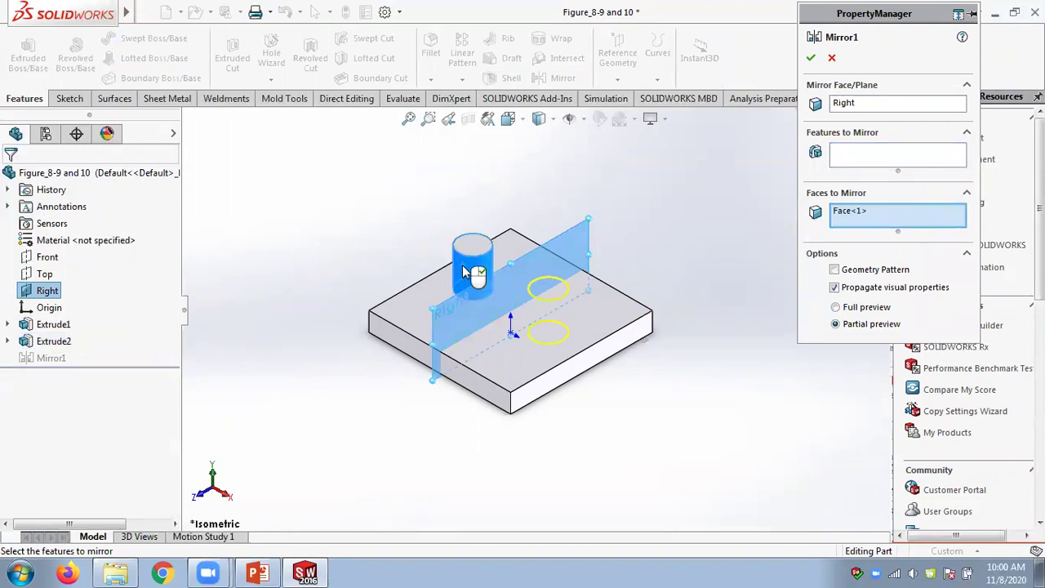
pyautogui.click(810, 58)
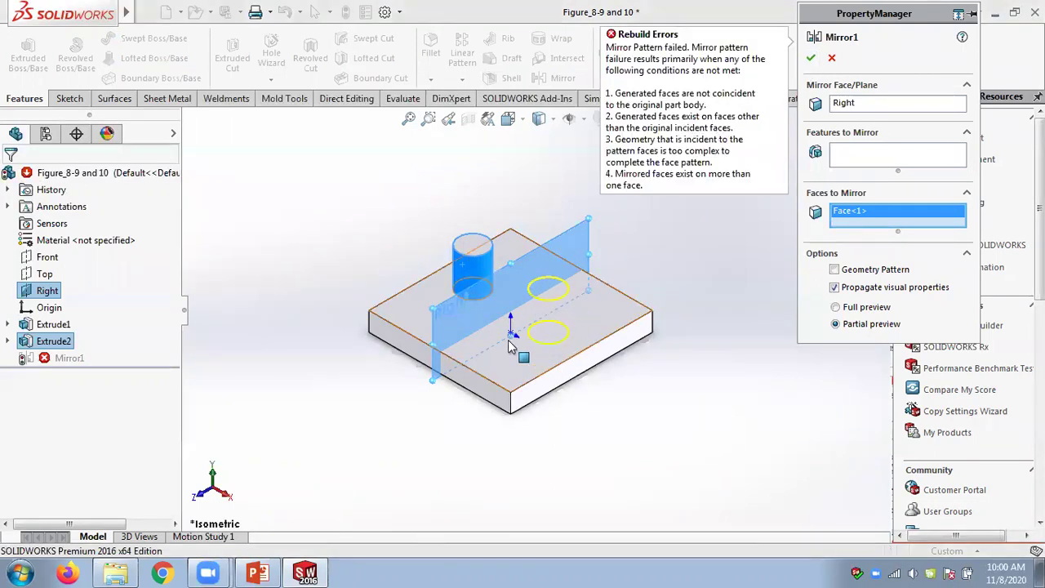
pyautogui.click(473, 245)
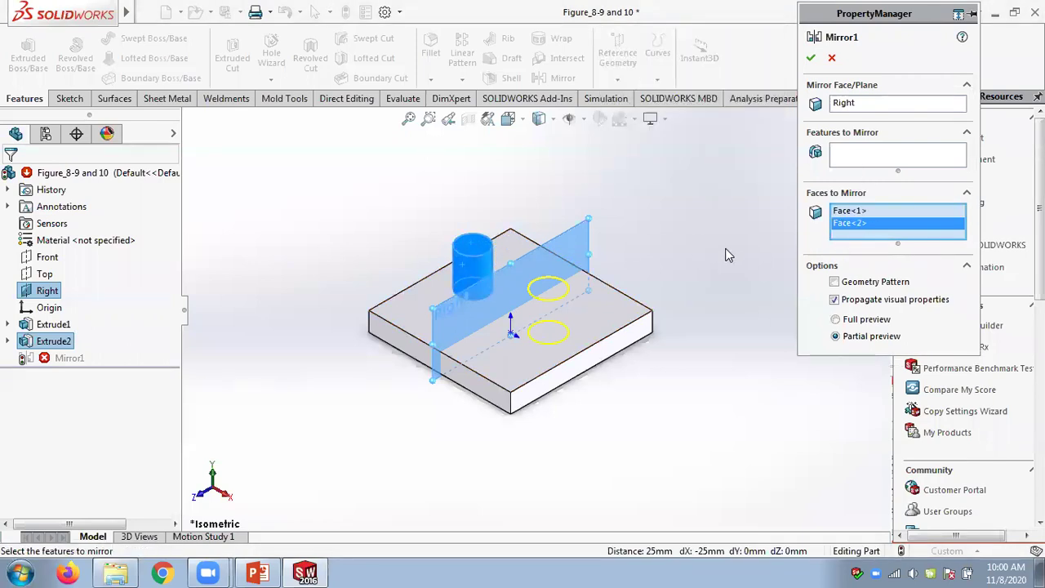
pyautogui.click(810, 57)
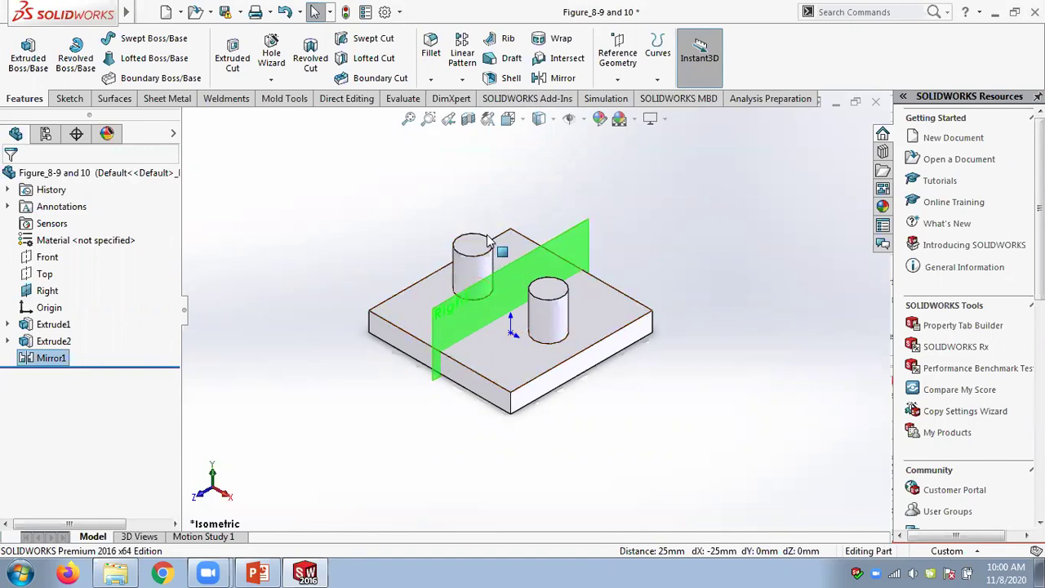
# - Review Mirror1's Face<1> and Face<2> across the Right plane and accept the feature
pyautogui.rightClick(45, 361)
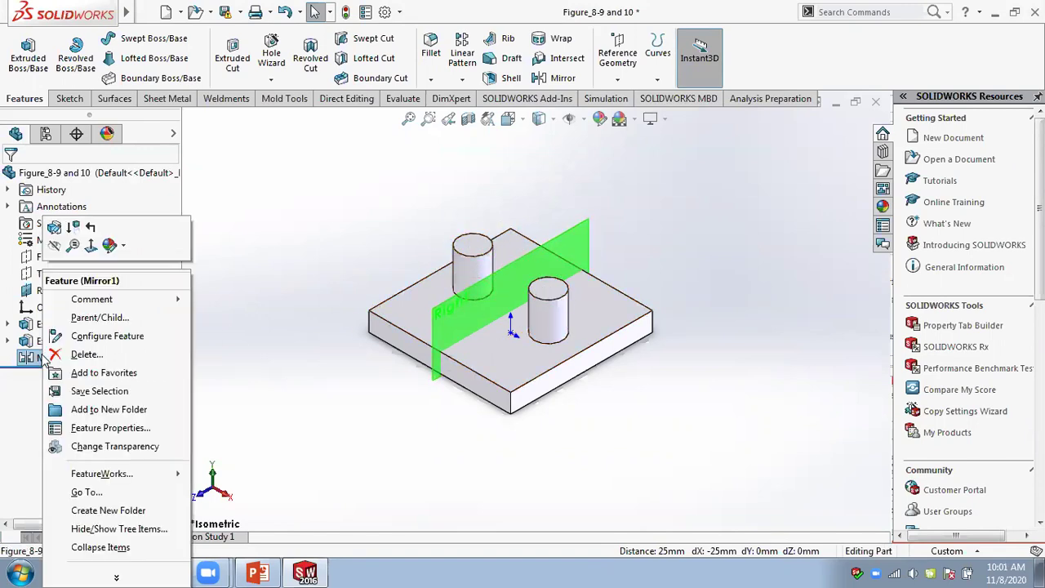
pyautogui.click(54, 235)
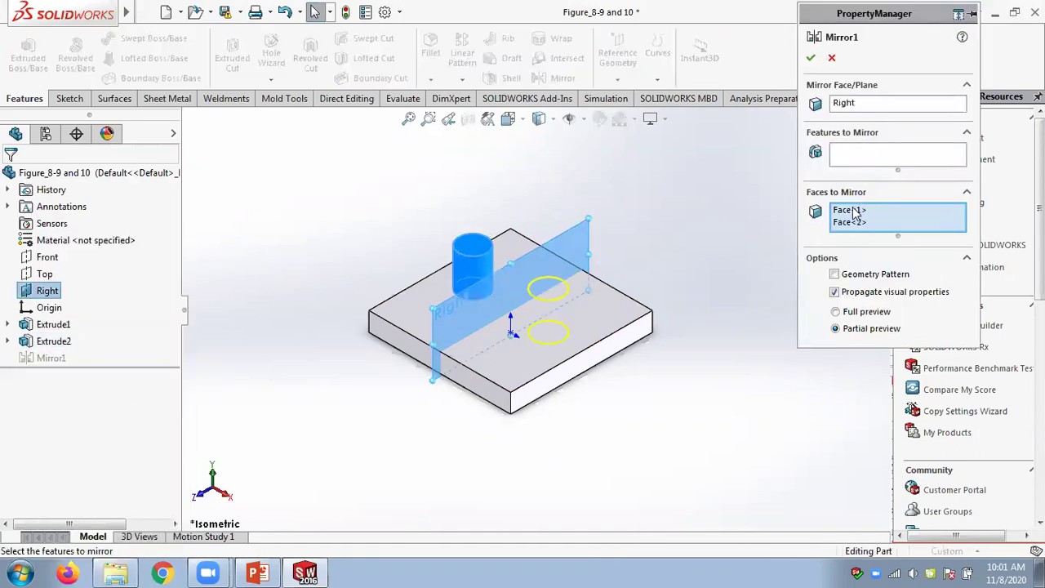
pyautogui.click(852, 211)
pyautogui.click(856, 223)
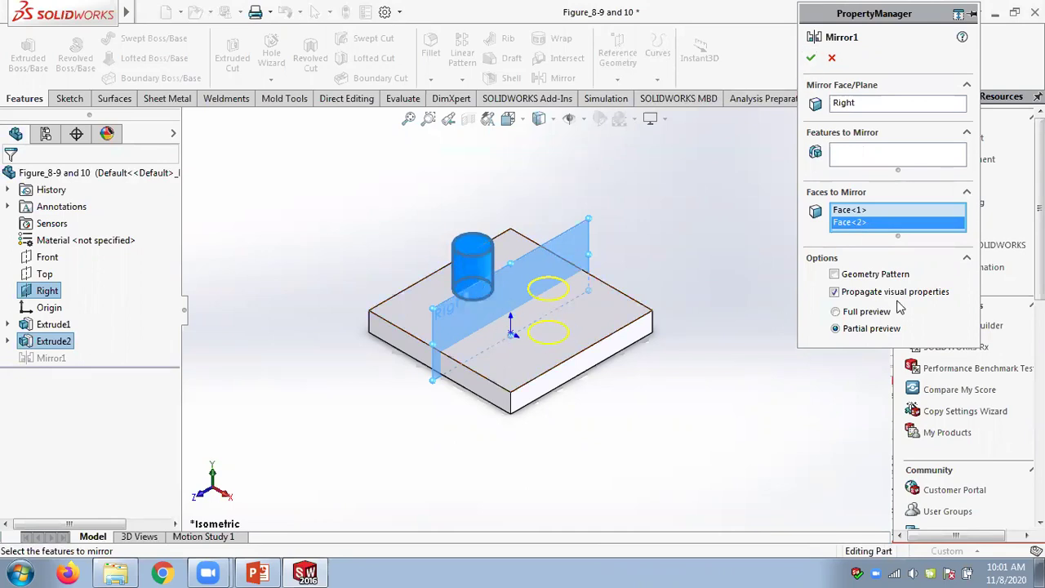
pyautogui.moveTo(688, 227); pyautogui.dragTo(728, 249, button='middle')
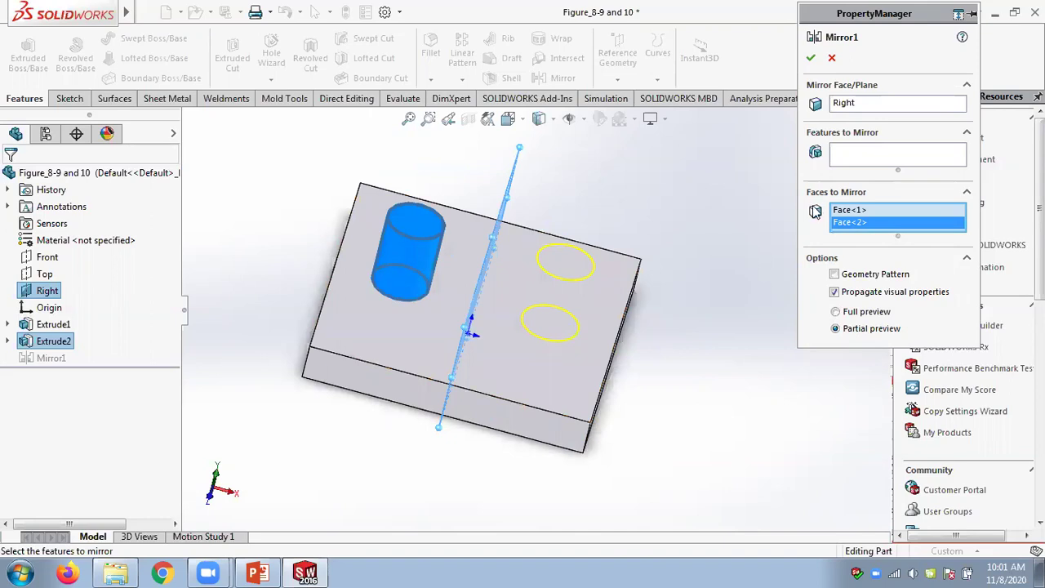
pyautogui.click(812, 57)
pyautogui.moveTo(748, 199); pyautogui.dragTo(716, 198, button='middle')
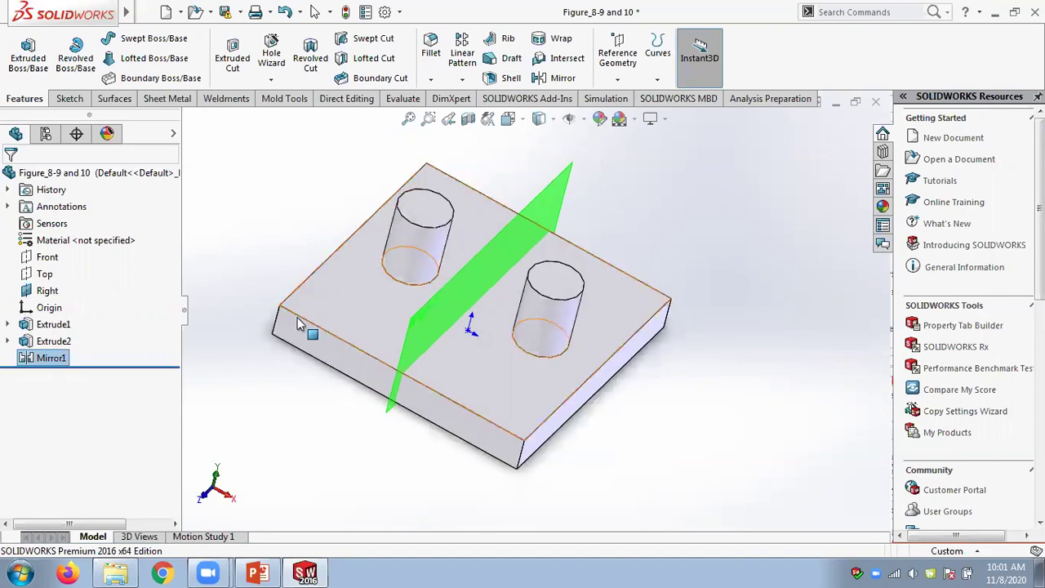
# - Clear Merge result on Extrude2, leaving two solid bodies and Mirror1 in error
pyautogui.click(57, 342)
pyautogui.click(87, 298)
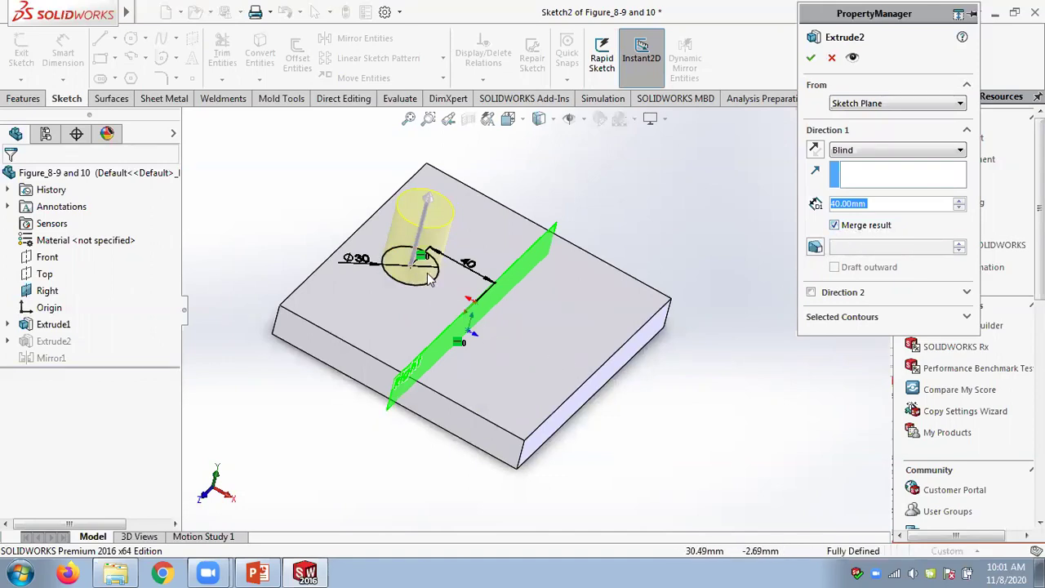
pyautogui.click(833, 226)
pyautogui.click(810, 57)
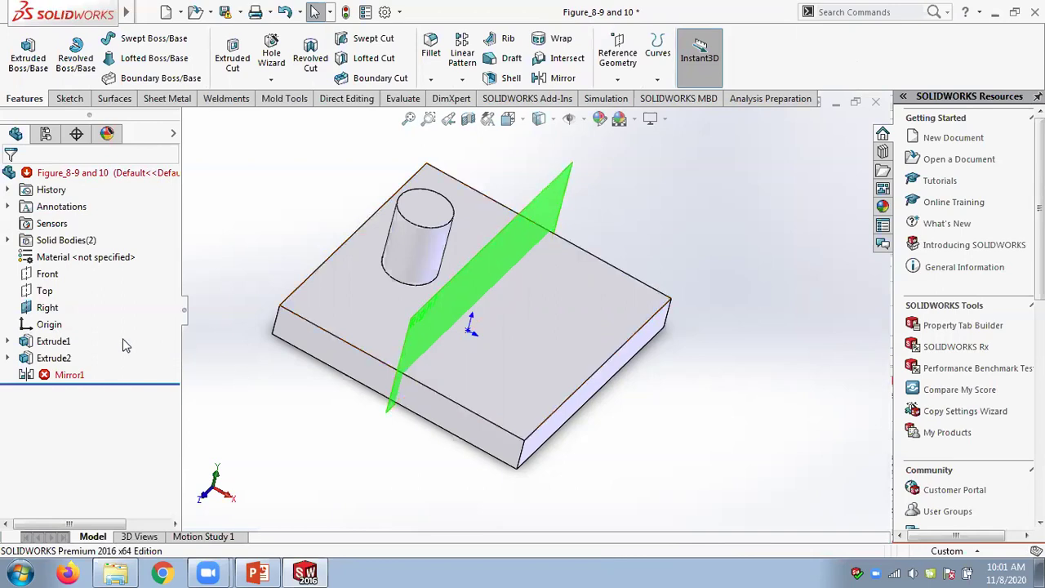
# - Open Extrude1's definition and leave it unchanged
pyautogui.rightClick(52, 343)
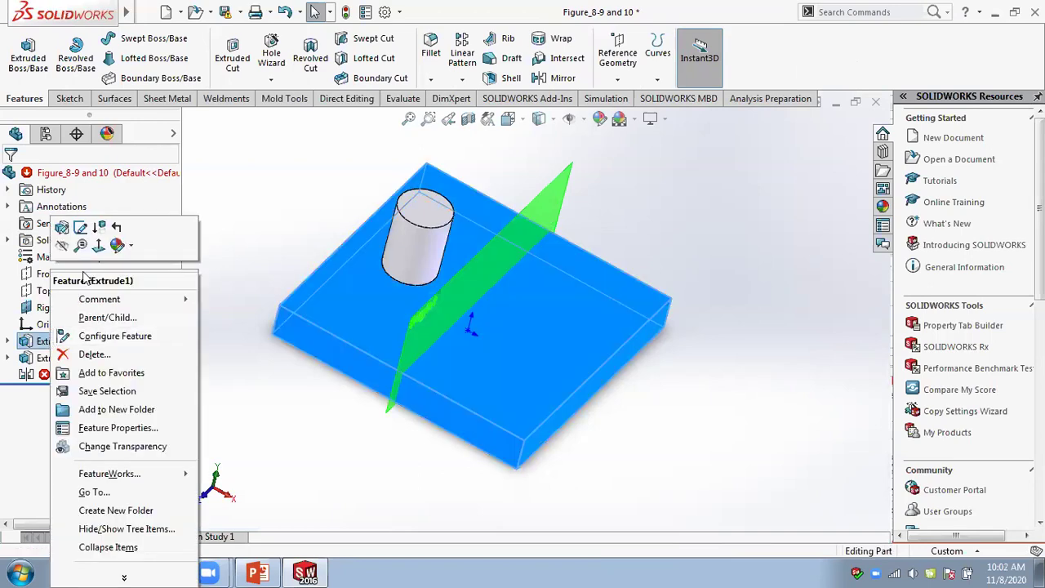
pyautogui.click(63, 235)
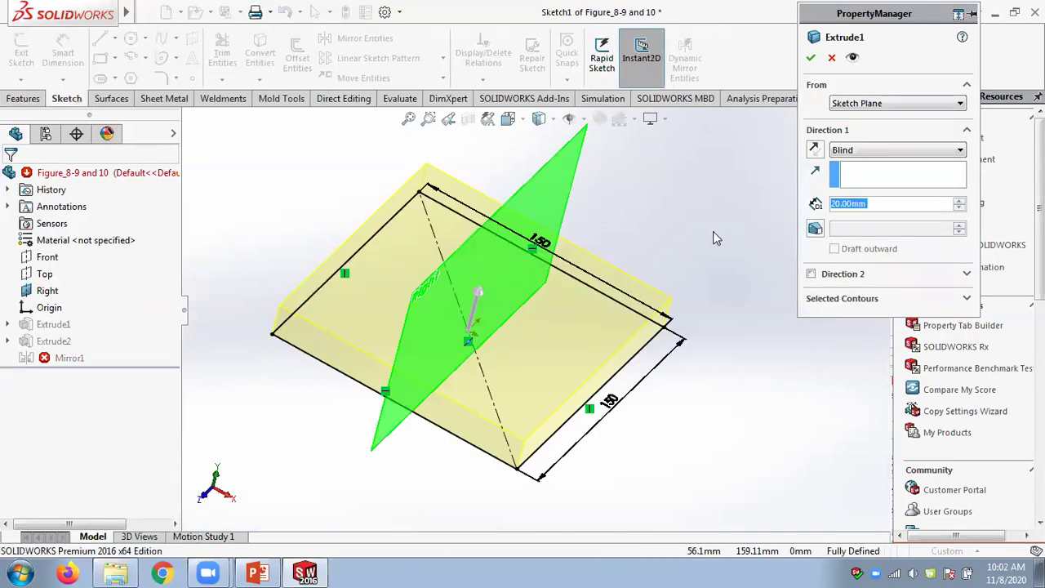
pyautogui.press('Escape')
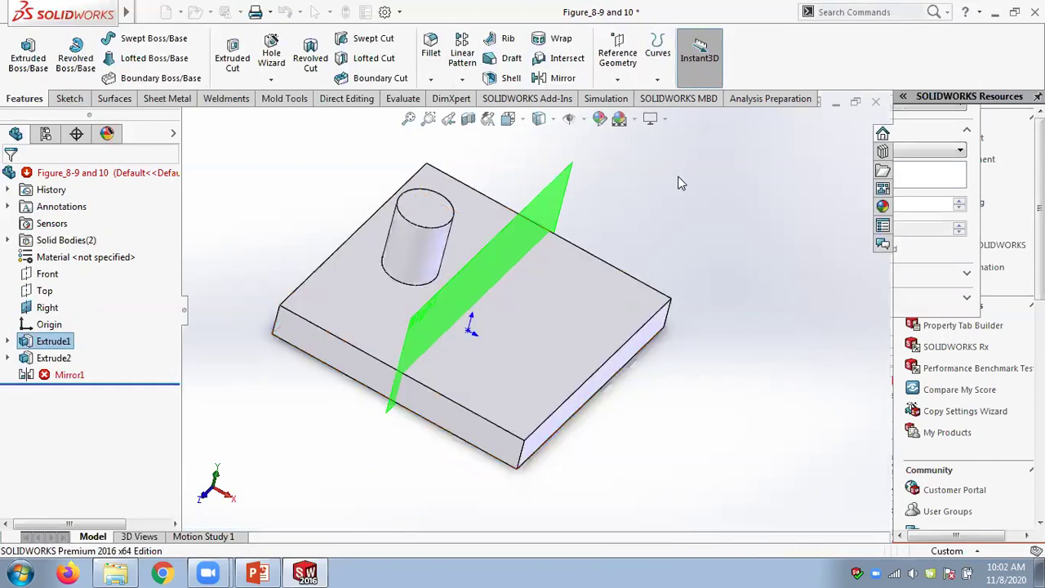
# - Turn Merge result back on for Extrude2 so Mirror1 rebuilds
pyautogui.rightClick(49, 359)
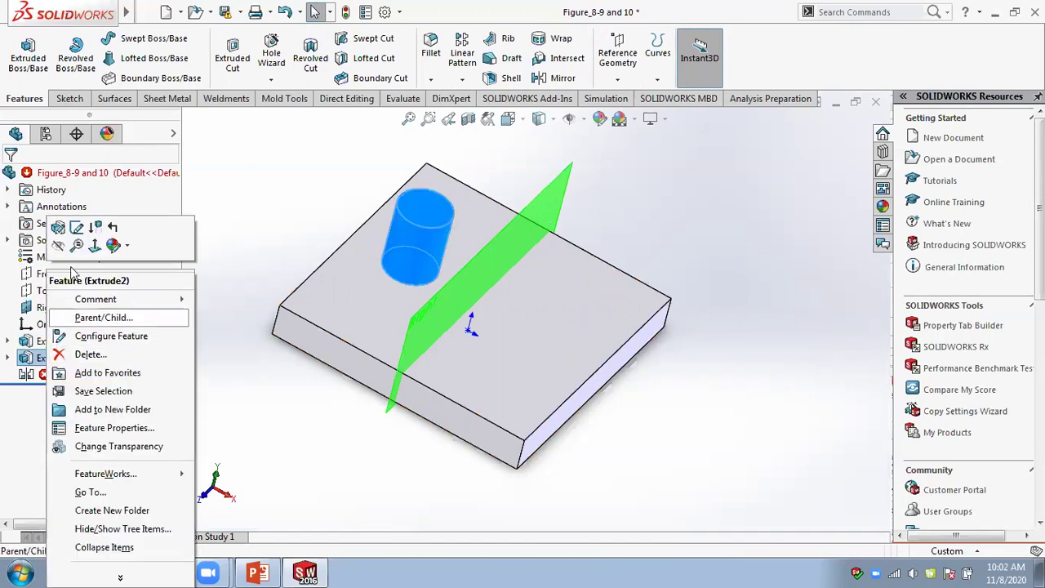
pyautogui.click(311, 245)
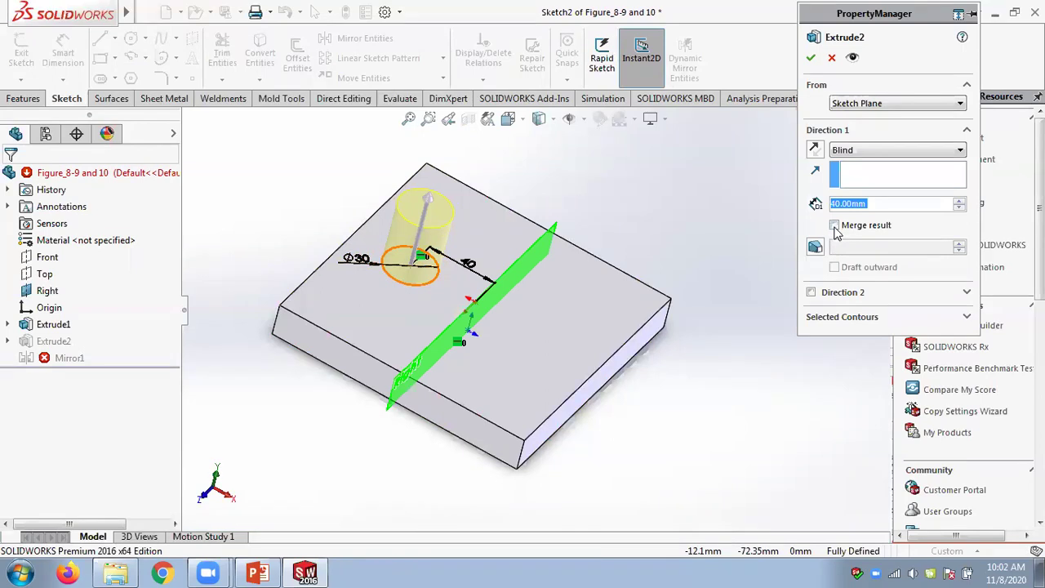
pyautogui.click(834, 226)
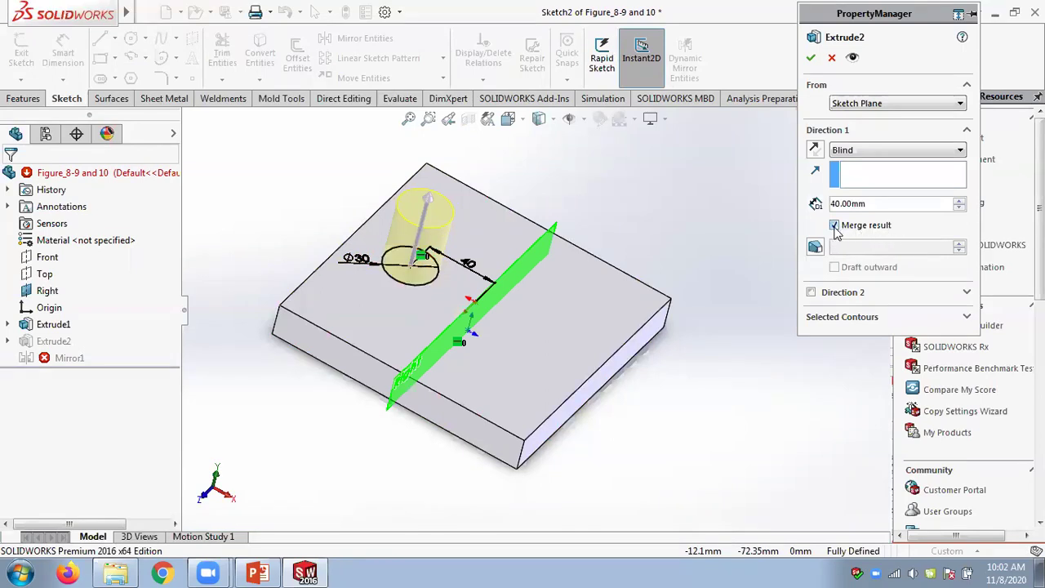
pyautogui.click(811, 58)
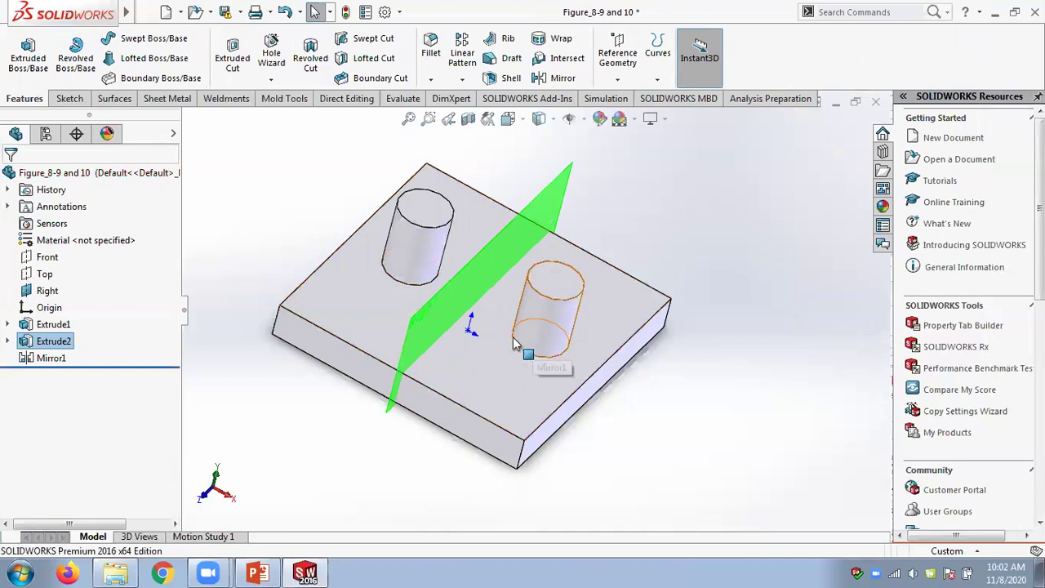
# - Edit Mirror1 and check its two mirrored faces from a lower angle
pyautogui.rightClick(61, 366)
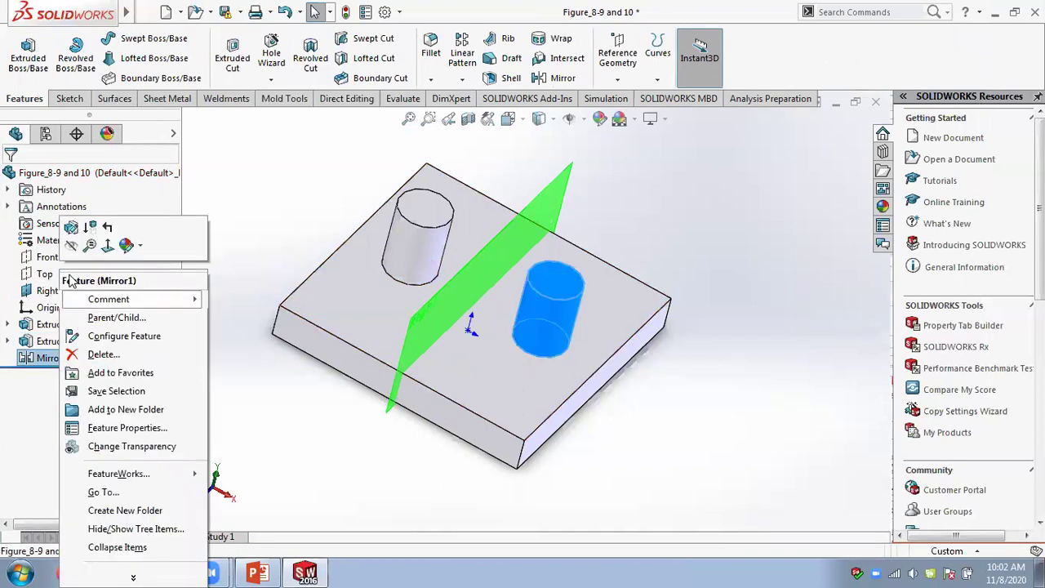
pyautogui.click(77, 224)
pyautogui.click(854, 222)
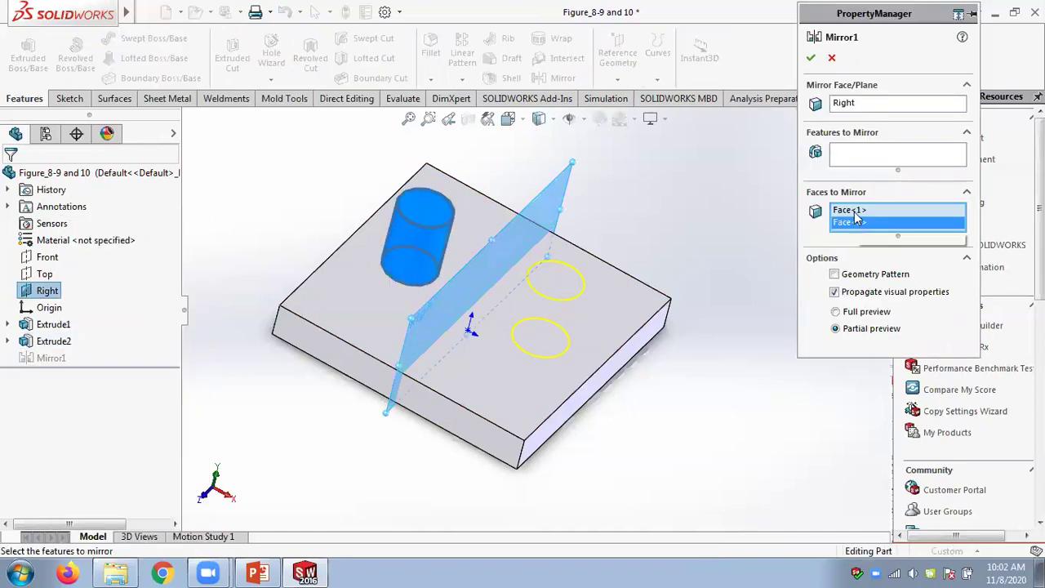
pyautogui.click(853, 210)
pyautogui.click(854, 224)
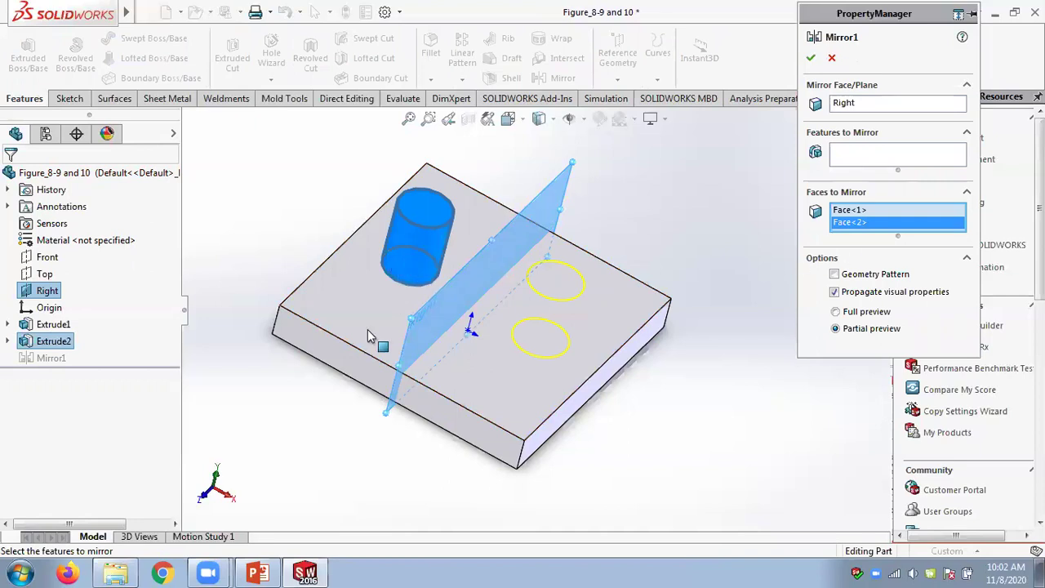
pyautogui.moveTo(427, 226); pyautogui.dragTo(604, 274, button='middle')
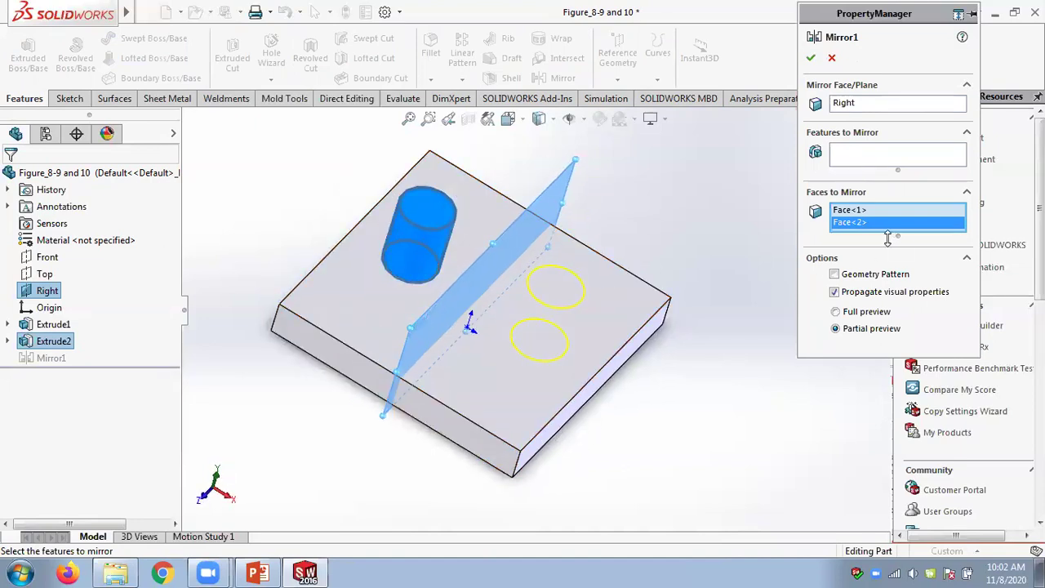
# - Add a hidden plate face via Select Other, then remove Face<3> again
pyautogui.rightClick(407, 262)
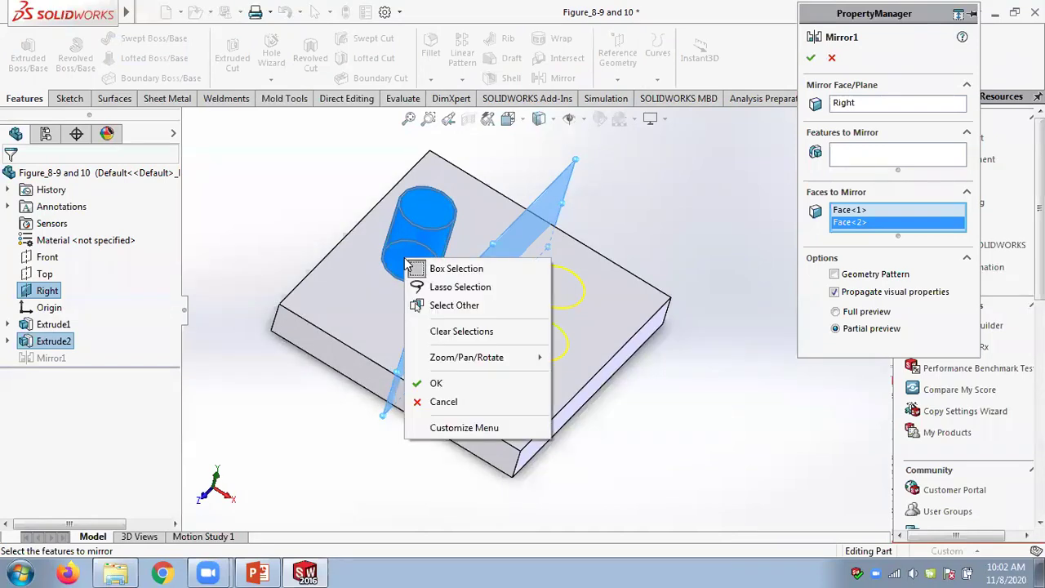
pyautogui.click(441, 307)
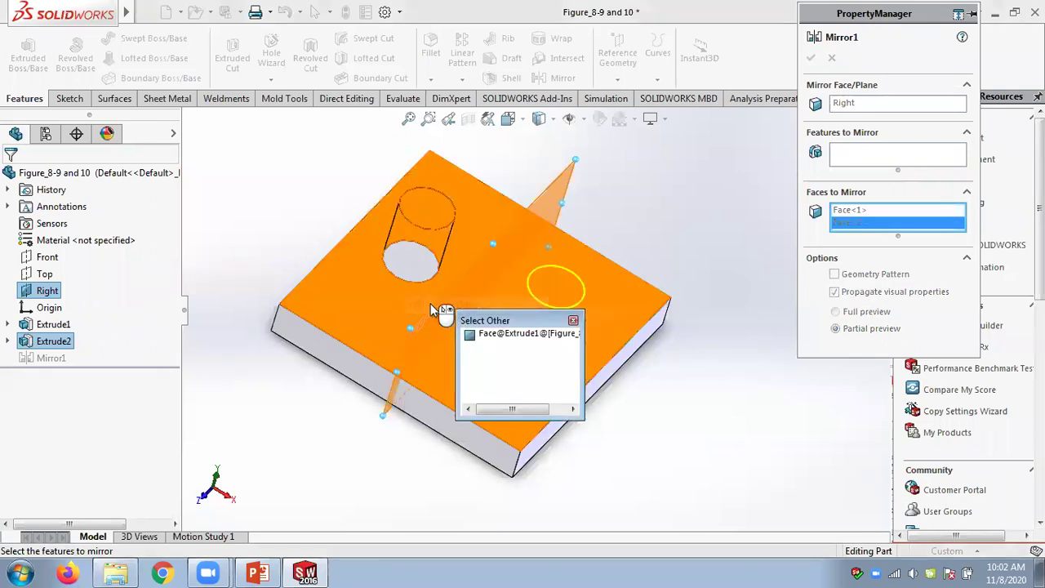
pyautogui.click(416, 275)
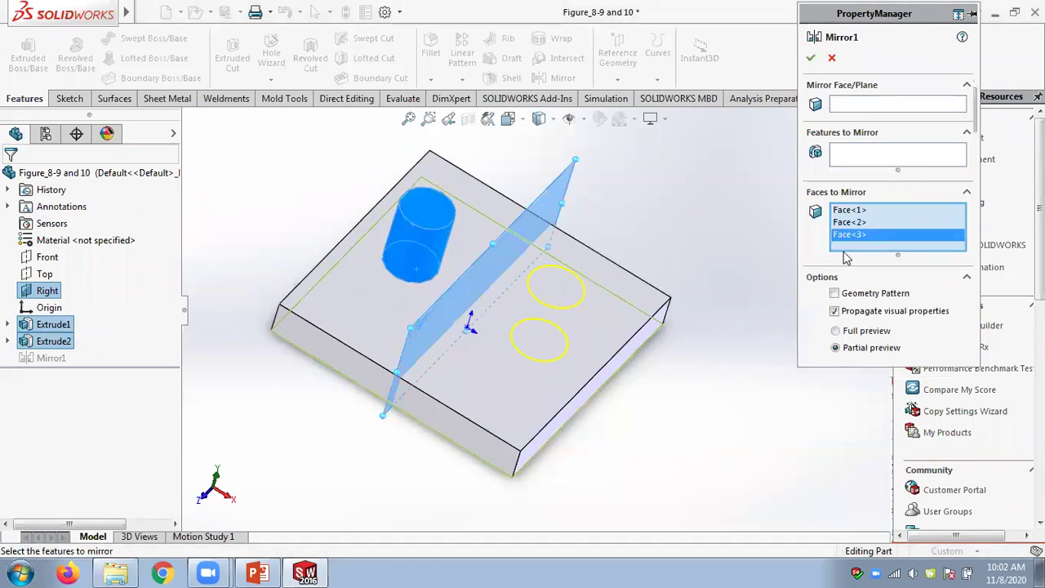
pyautogui.rightClick(866, 236)
pyautogui.click(900, 262)
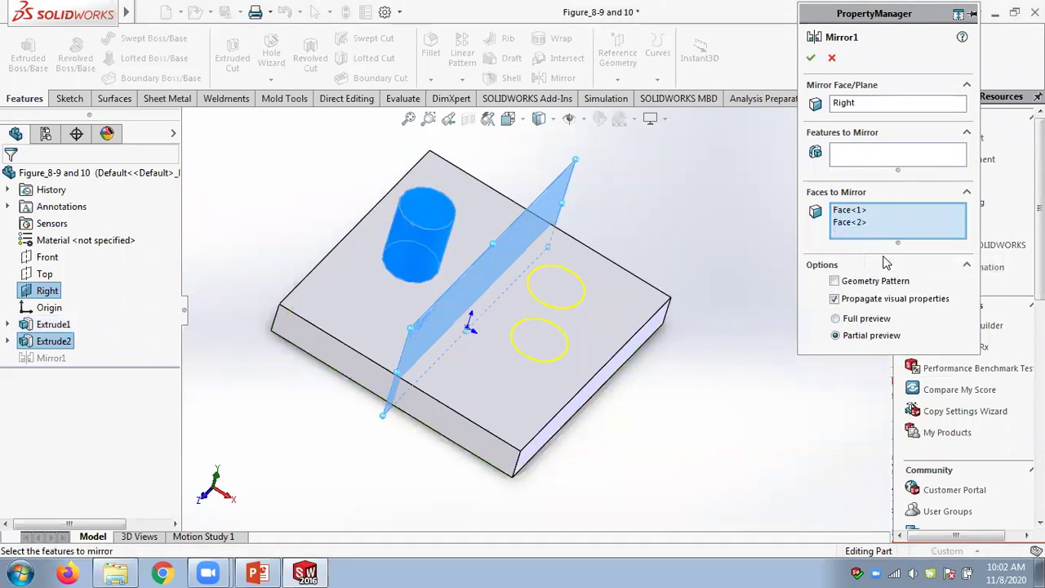
# - Re-add the hidden plate face, apply the mirror, and cancel after the rebuild error
pyautogui.rightClick(405, 263)
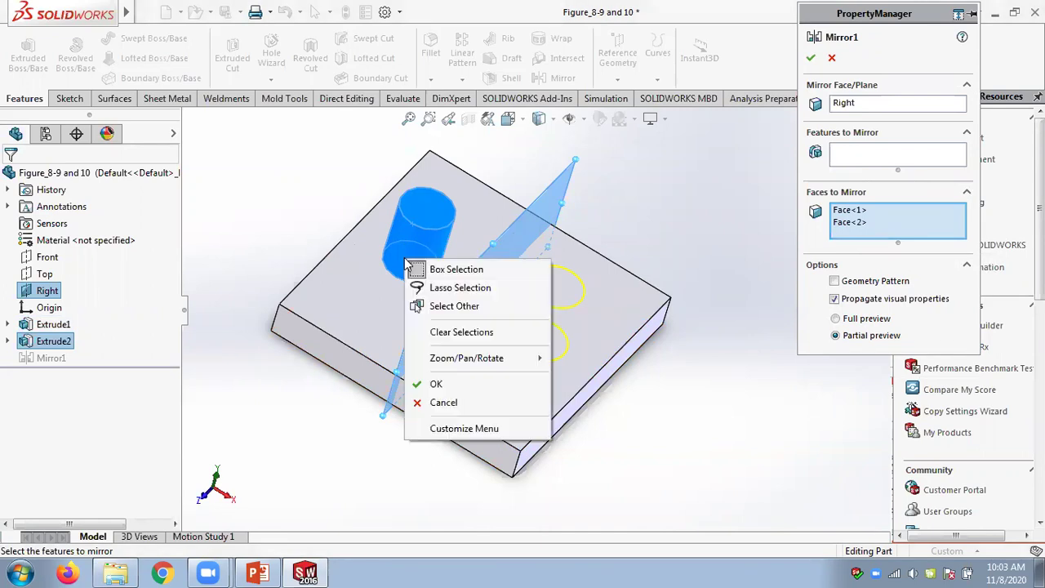
pyautogui.click(450, 306)
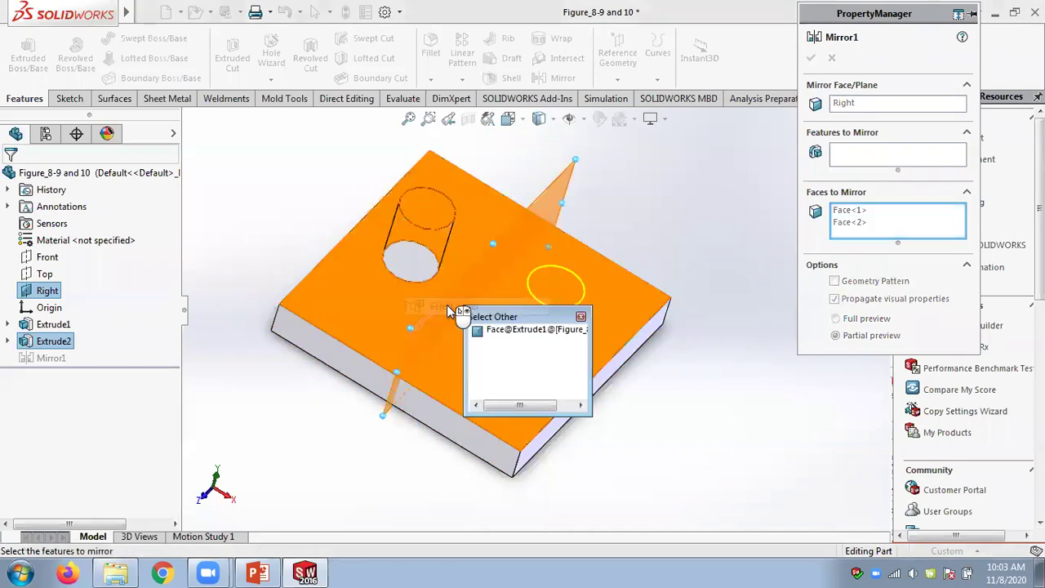
pyautogui.click(410, 266)
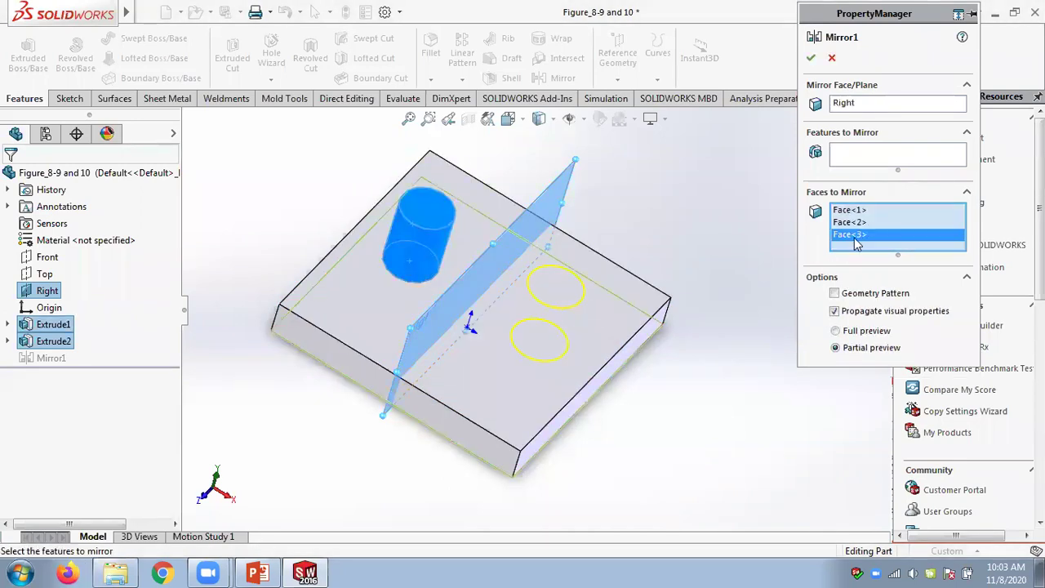
pyautogui.click(810, 57)
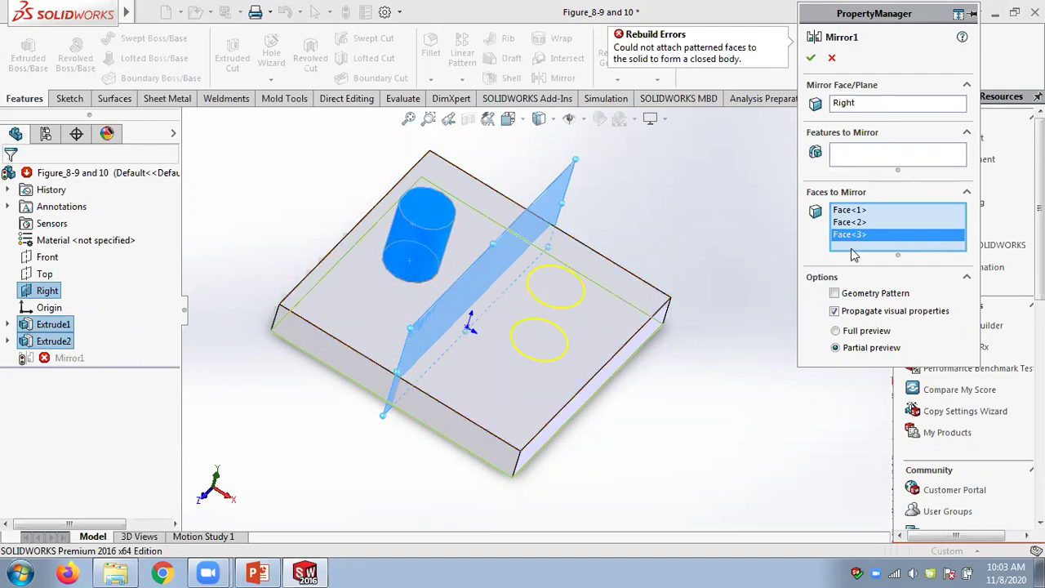
pyautogui.click(830, 59)
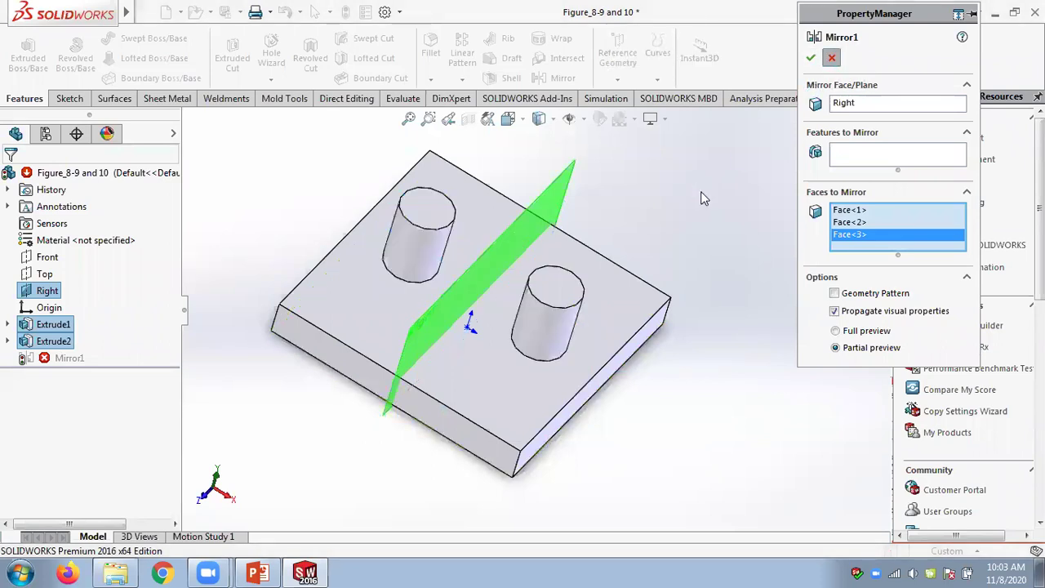
# - Open Extrude2 for editing and switch to the Chapter 8 slides in PowerPoint
pyautogui.rightClick(48, 343)
pyautogui.click(54, 226)
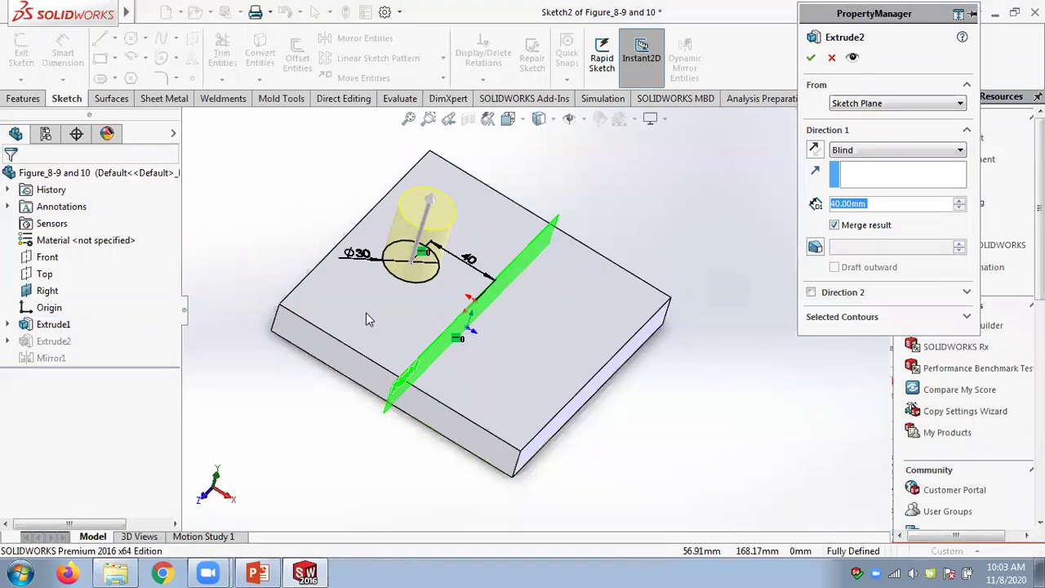
pyautogui.click(258, 573)
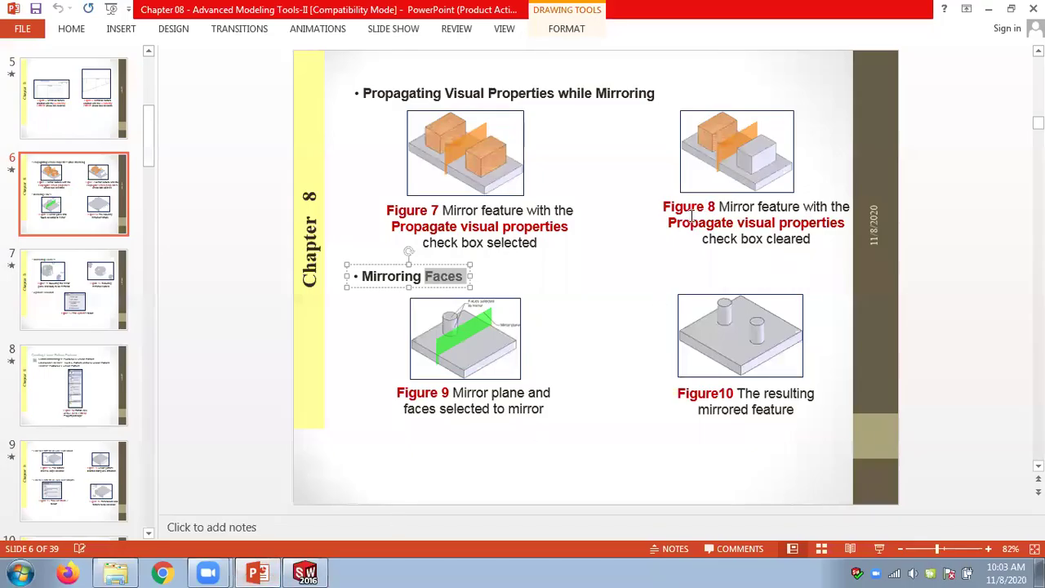
# - Deselect the Mirroring Faces text, scroll the slides, and return to SOLIDWORKS
pyautogui.click(985, 273)
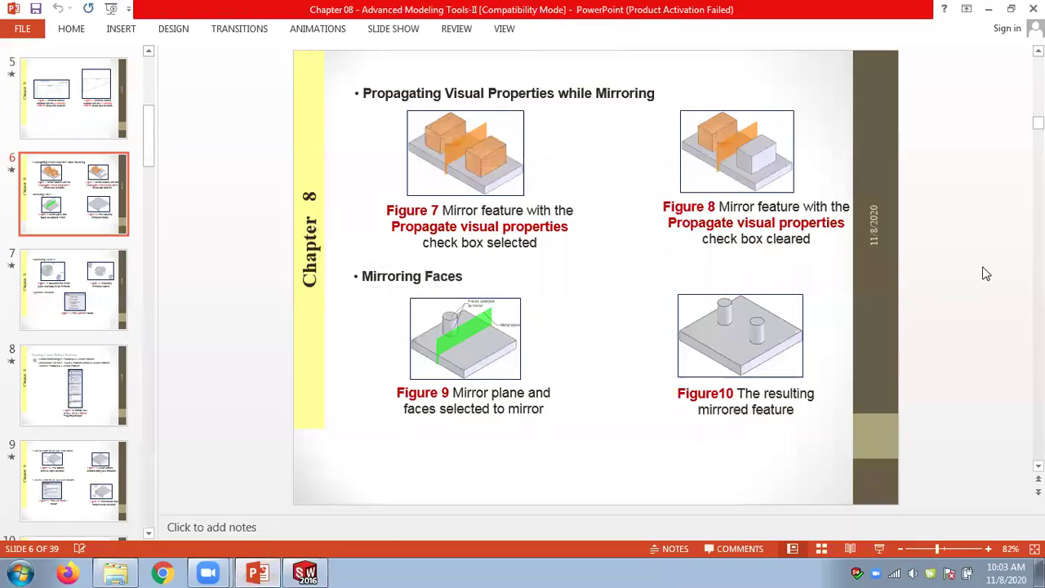
pyautogui.scroll(-1, 985, 273)
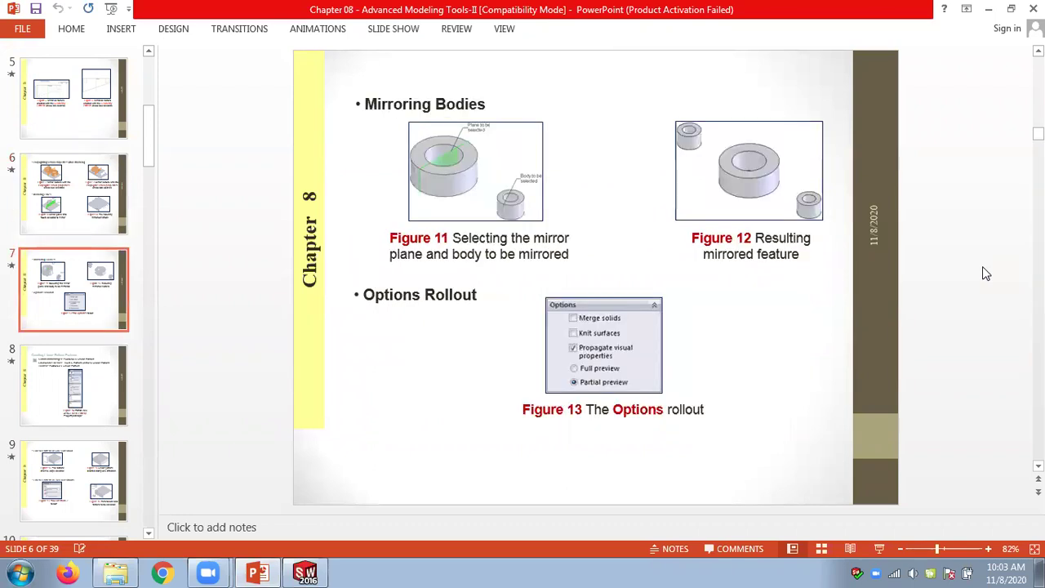
pyautogui.click(307, 573)
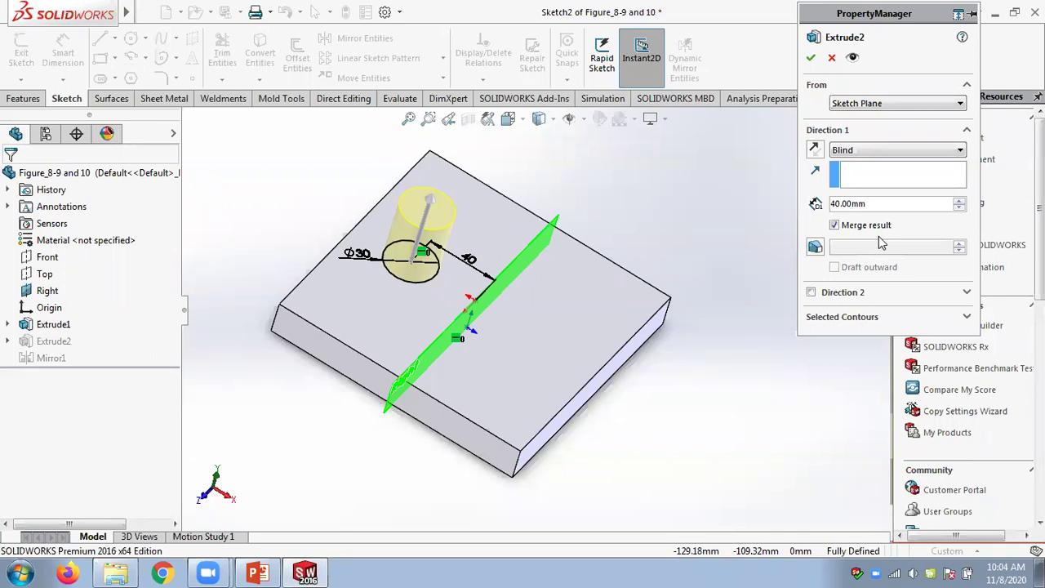
# - Accept Extrude2 and delete Mirror1, leaving only the original cylinder
pyautogui.click(811, 57)
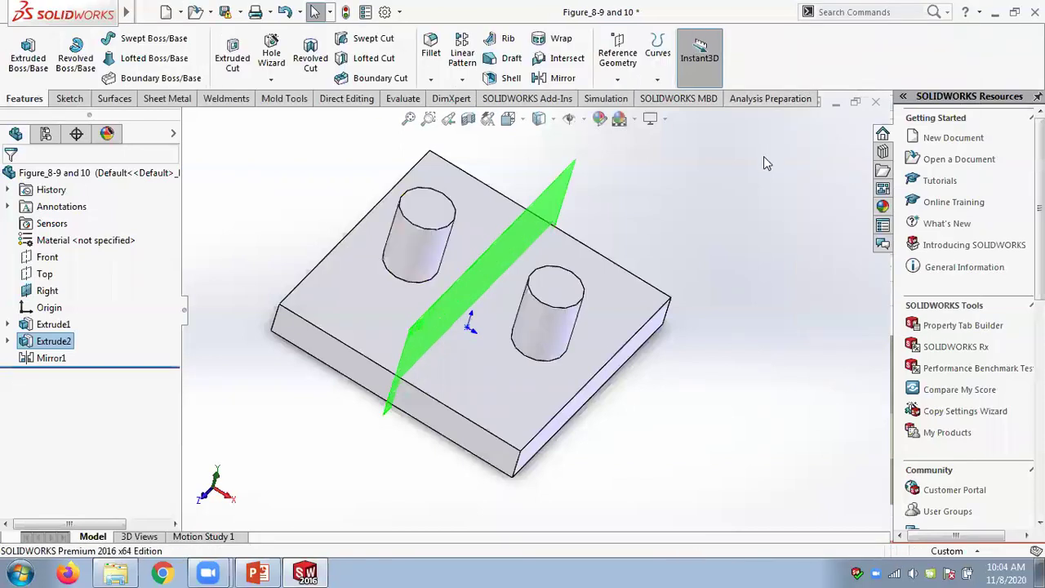
pyautogui.click(875, 101)
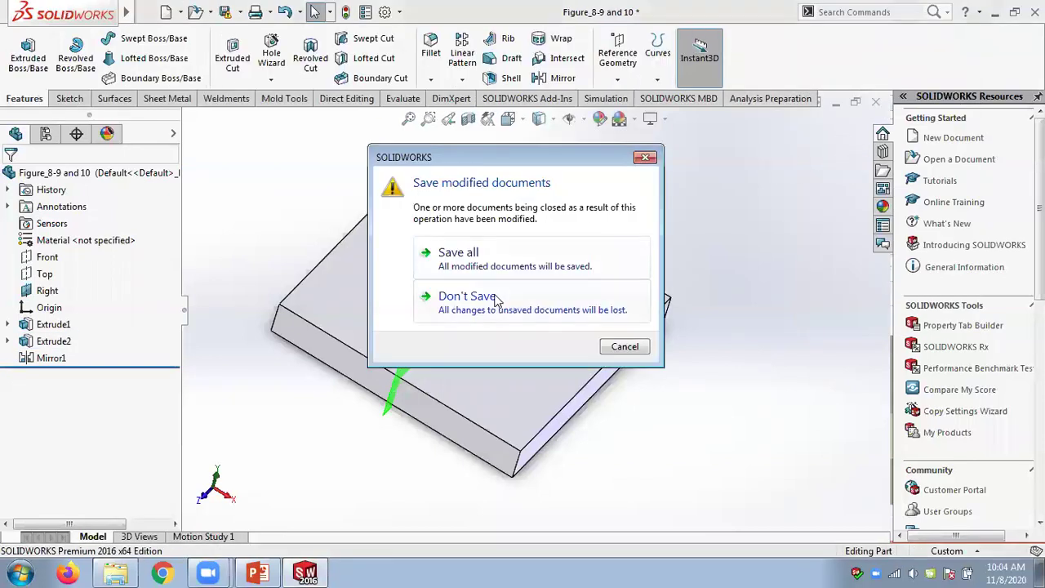
pyautogui.click(623, 346)
pyautogui.rightClick(45, 359)
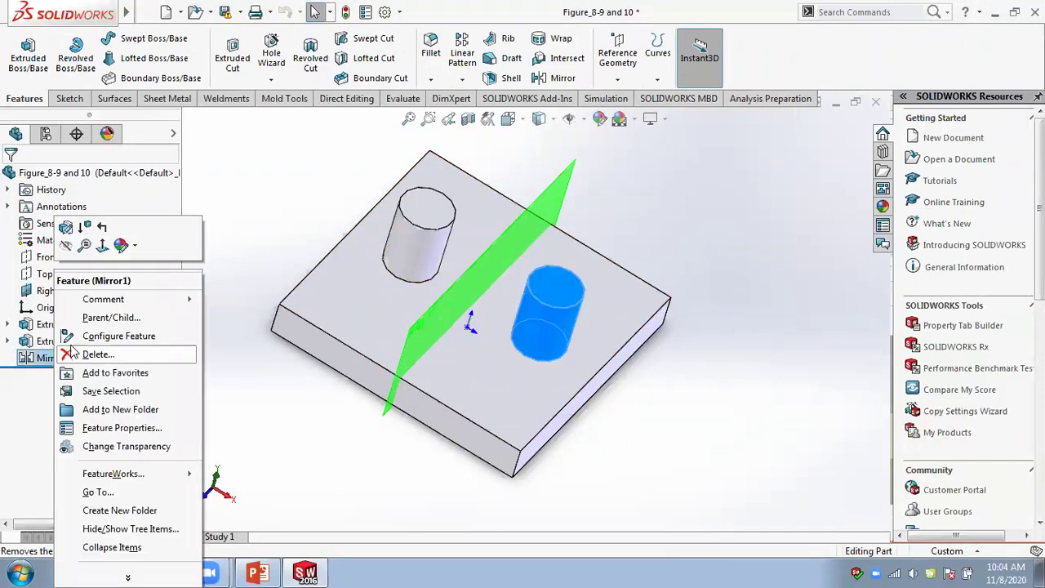
pyautogui.click(90, 352)
pyautogui.click(481, 209)
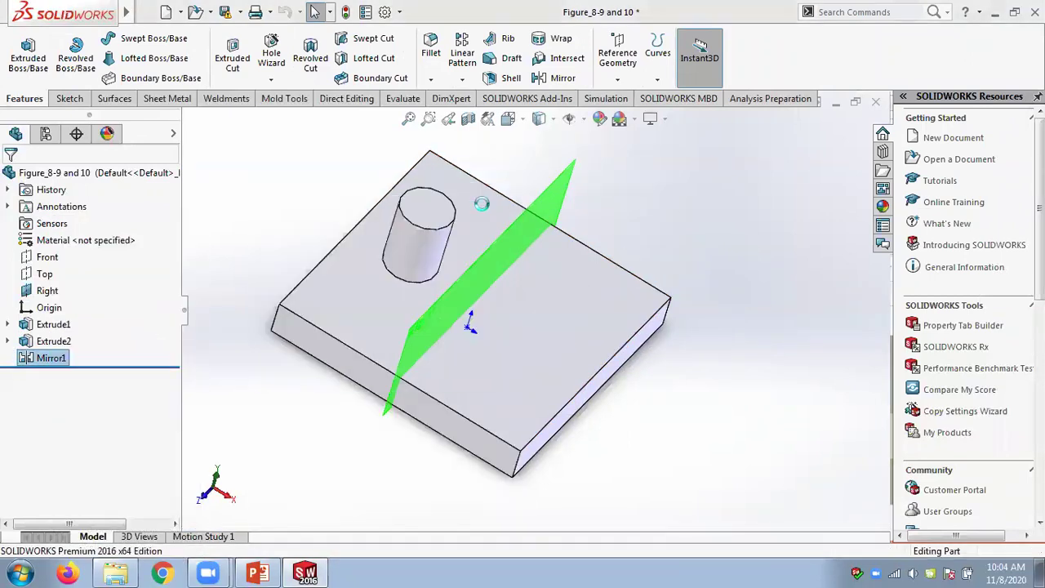
# - Reopen and cancel Extrude2, skip saving the older-version file, and browse to open another part
pyautogui.rightClick(52, 343)
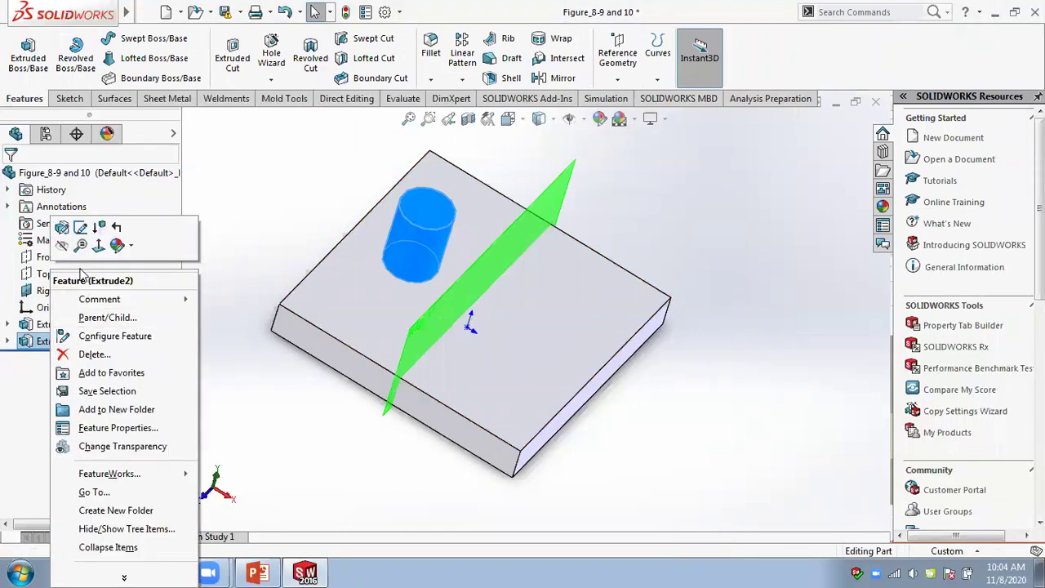
pyautogui.click(62, 226)
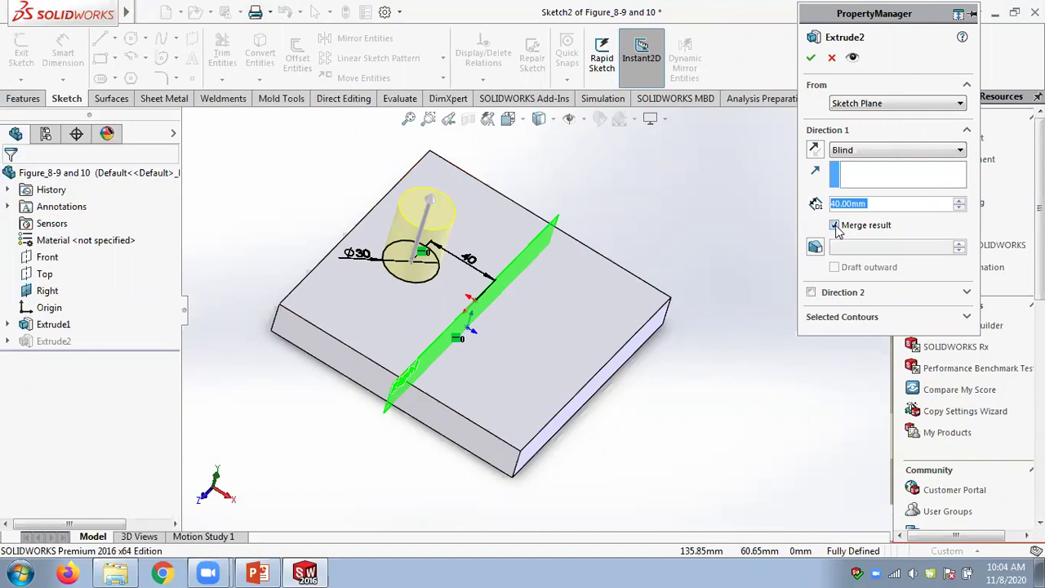
pyautogui.click(831, 57)
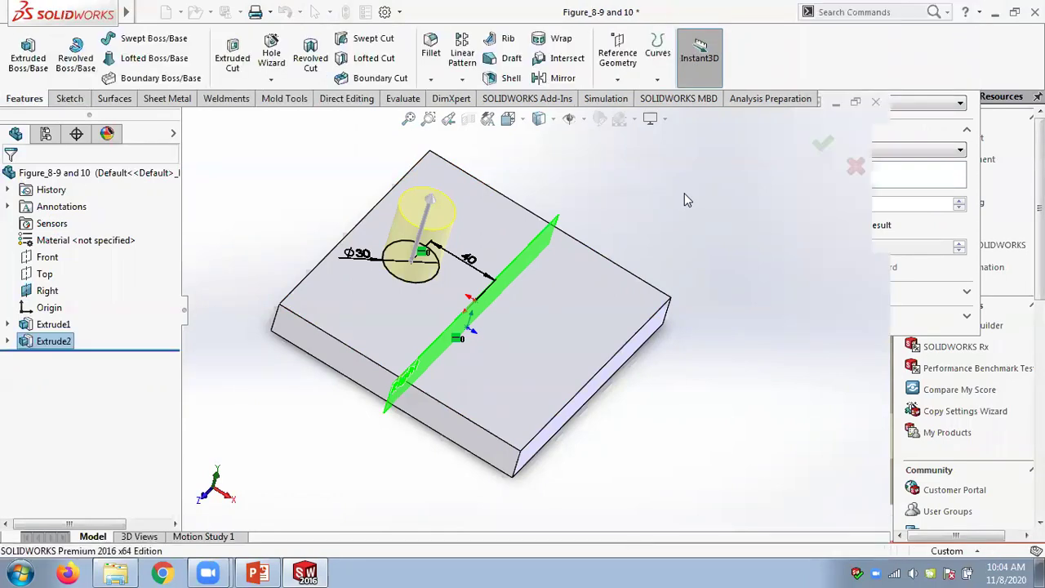
pyautogui.click(222, 13)
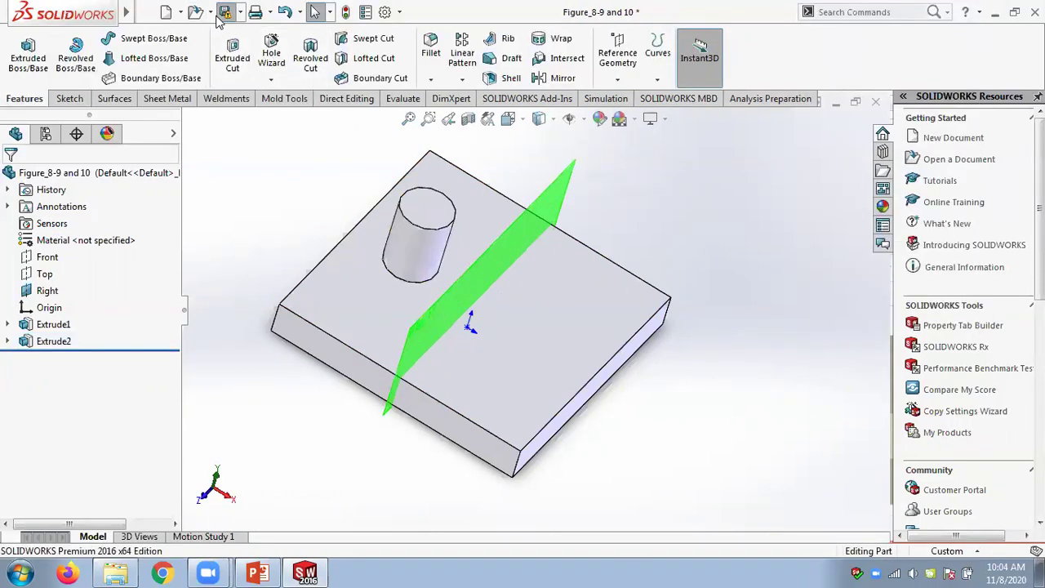
pyautogui.click(614, 322)
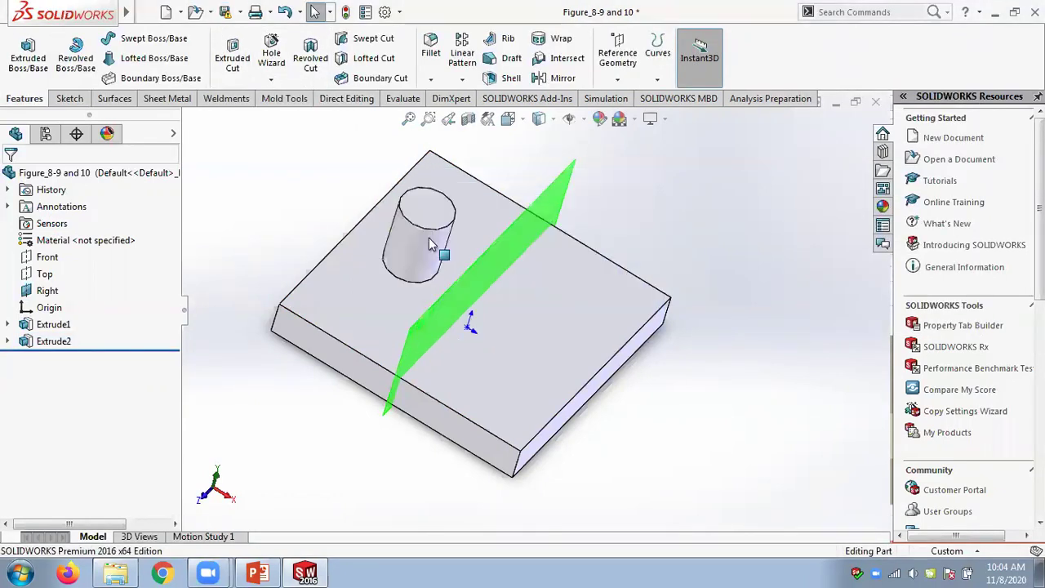
pyautogui.click(204, 12)
pyautogui.click(220, 33)
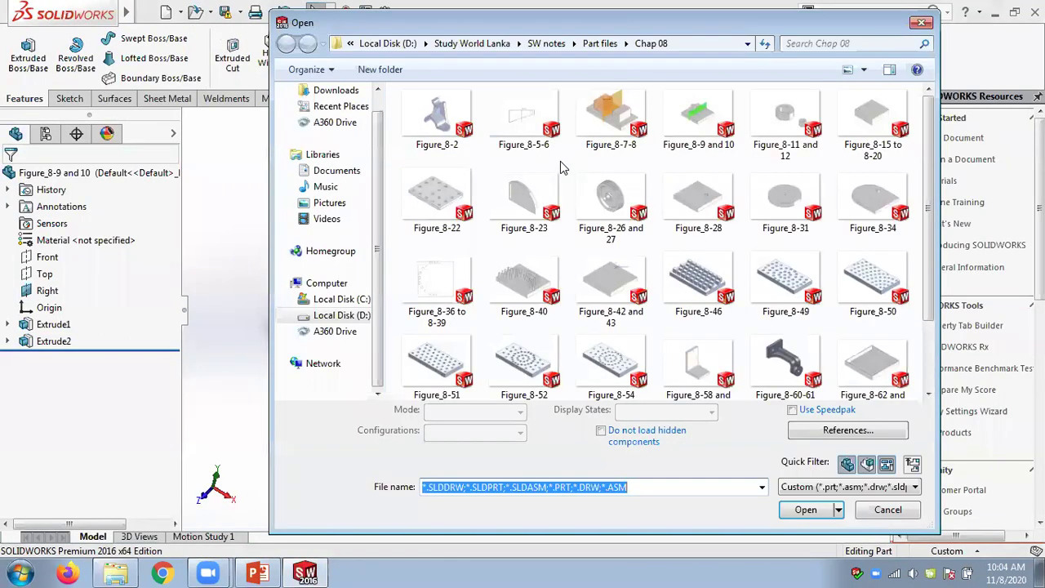
# - Open Figure_8-11 and 12 and zoom in on its two hollow cylinders
pyautogui.click(779, 135)
pyautogui.doubleClick(779, 134)
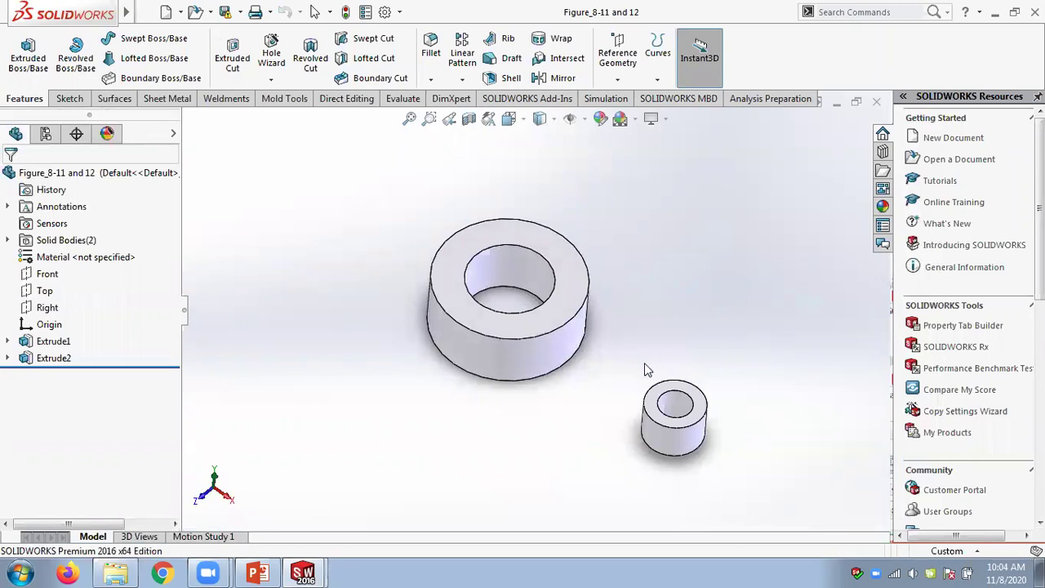
pyautogui.scroll(-2, 649, 372)
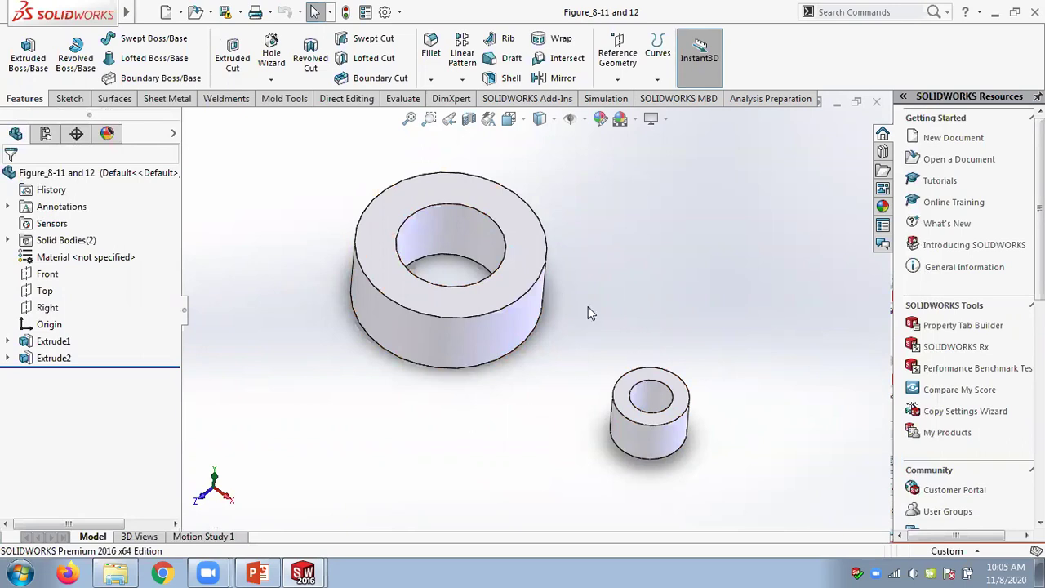
# - Mirror the small Extrude2 cylinder across the Right plane with Merge solids off
pyautogui.click(556, 78)
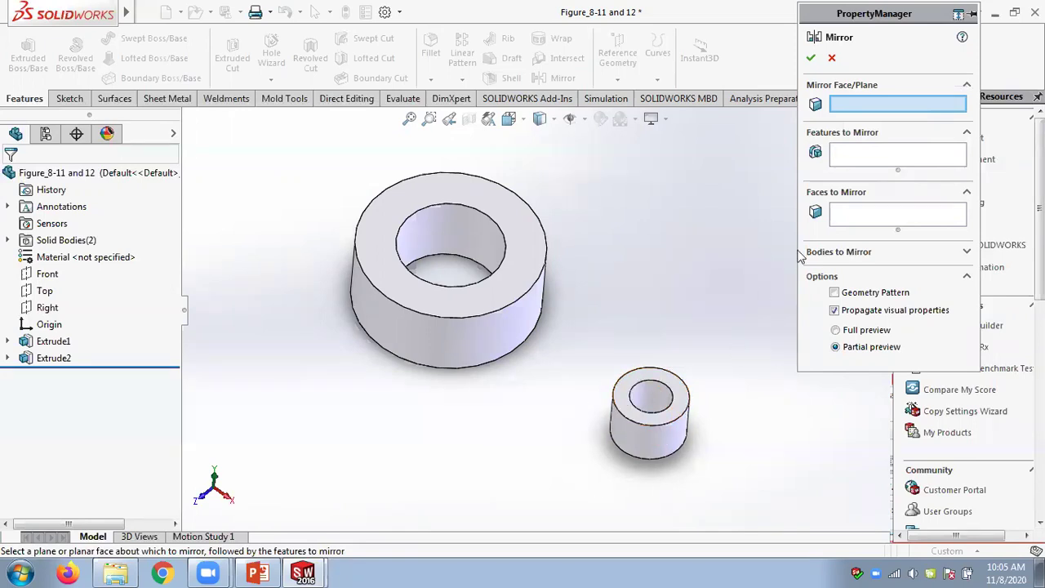
pyautogui.click(868, 253)
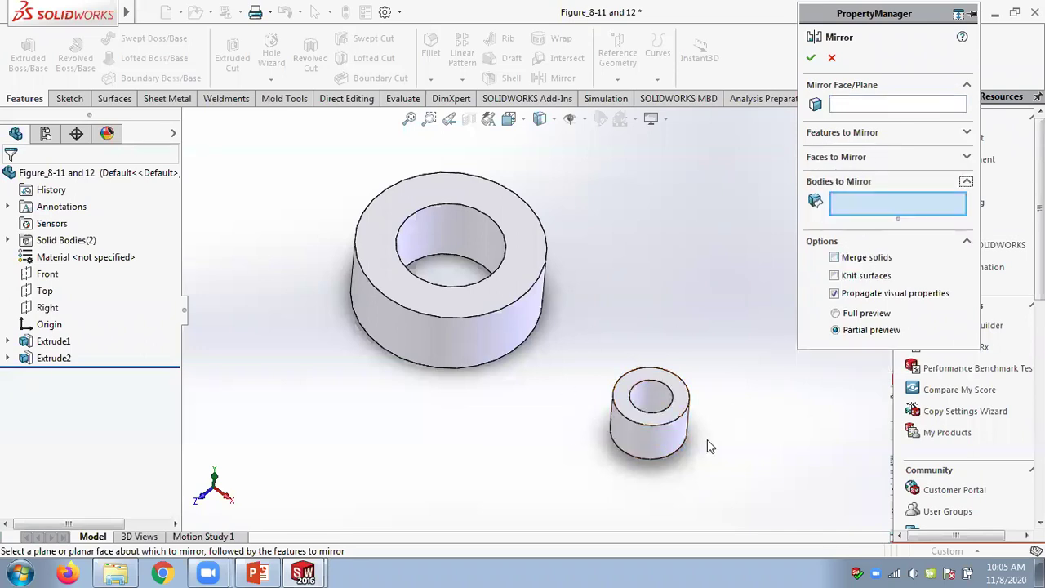
pyautogui.click(675, 413)
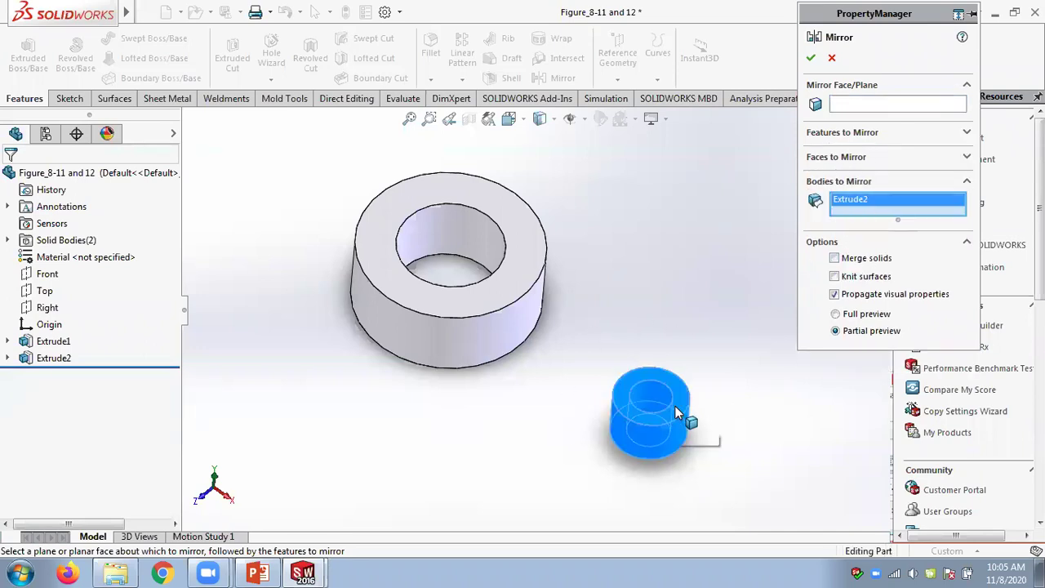
pyautogui.click(866, 108)
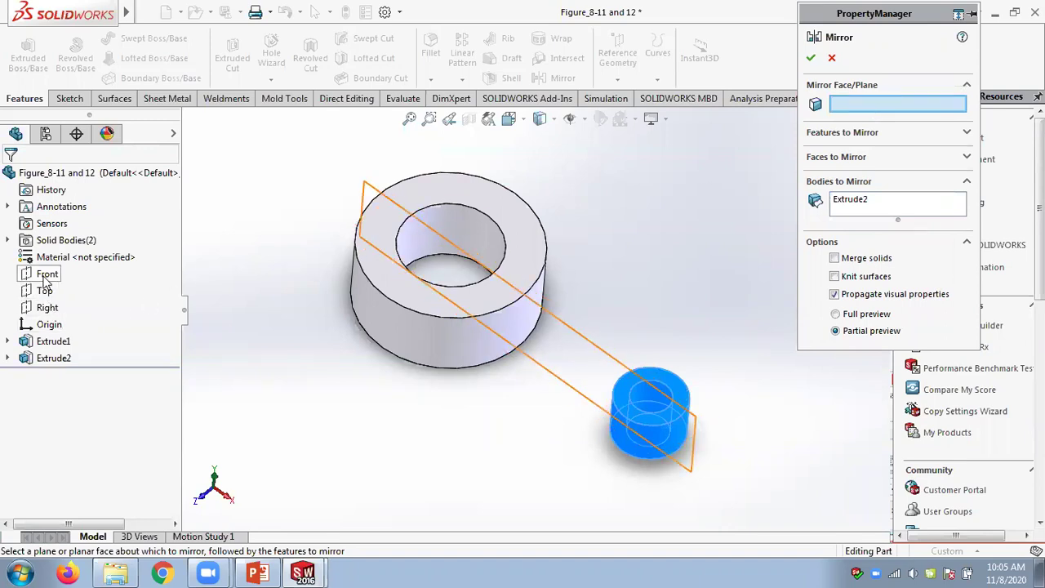
pyautogui.click(47, 307)
pyautogui.scroll(3, 477, 300)
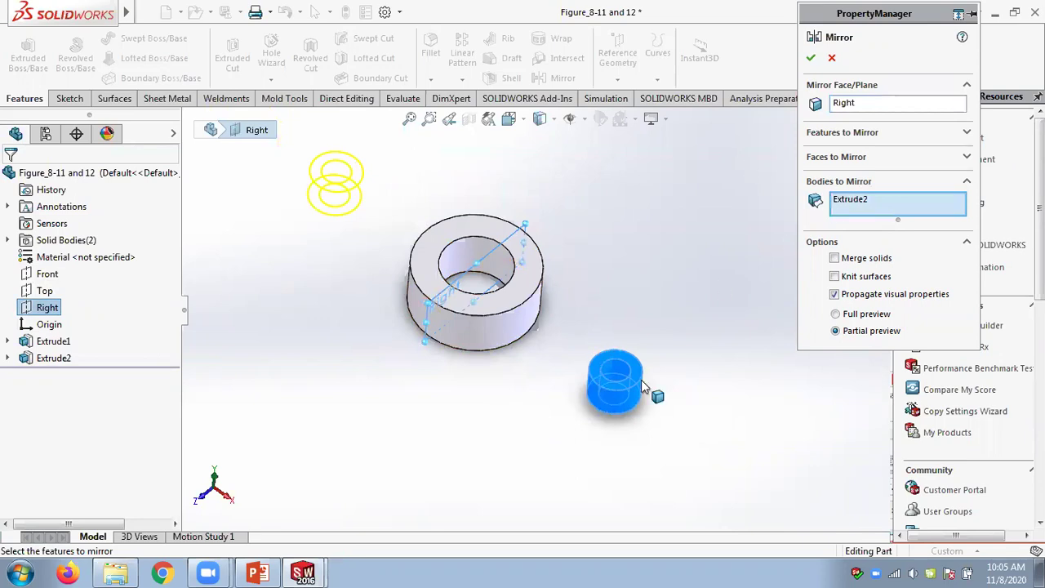
pyautogui.click(811, 57)
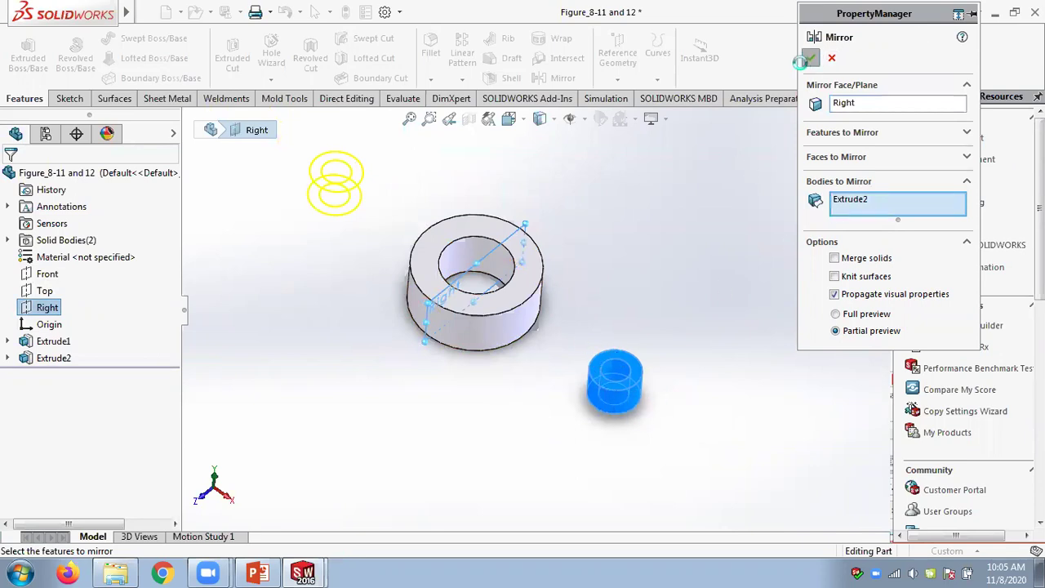
# - Review Mirror1's settings unchanged, then choose Delete for Mirror1
pyautogui.moveTo(669, 227); pyautogui.dragTo(639, 214, button='middle')
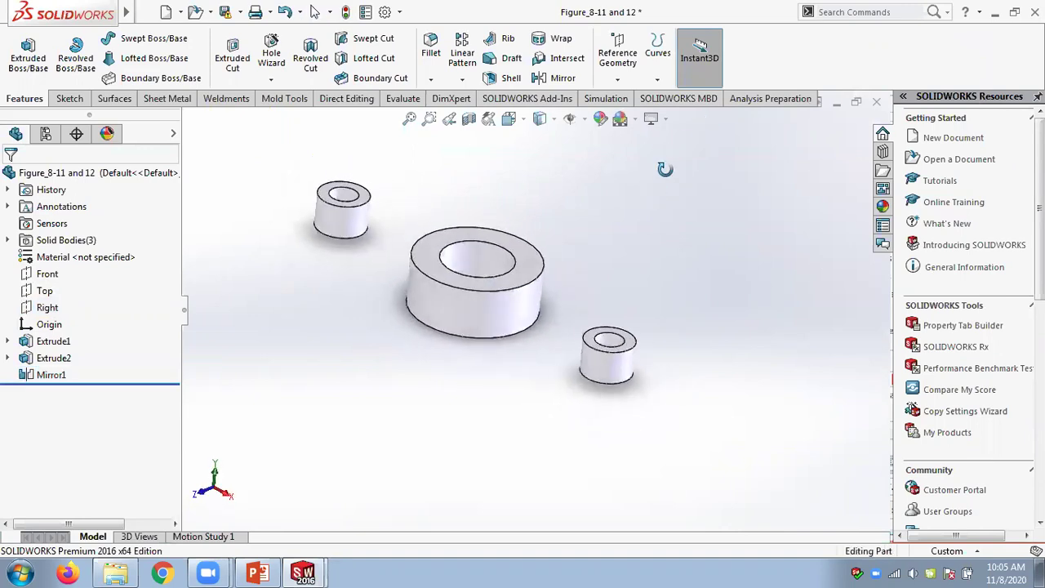
pyautogui.rightClick(52, 376)
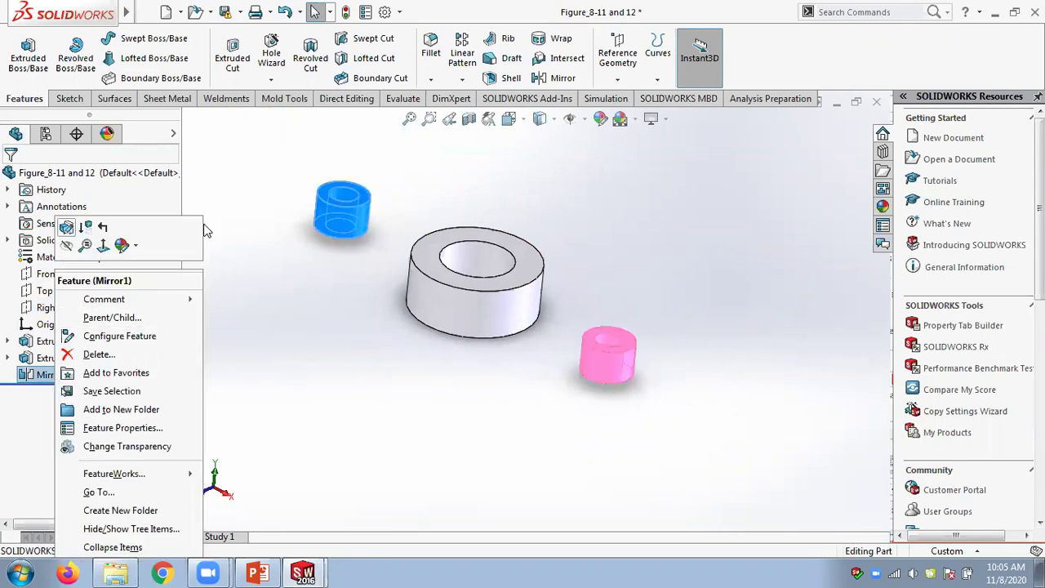
pyautogui.click(67, 233)
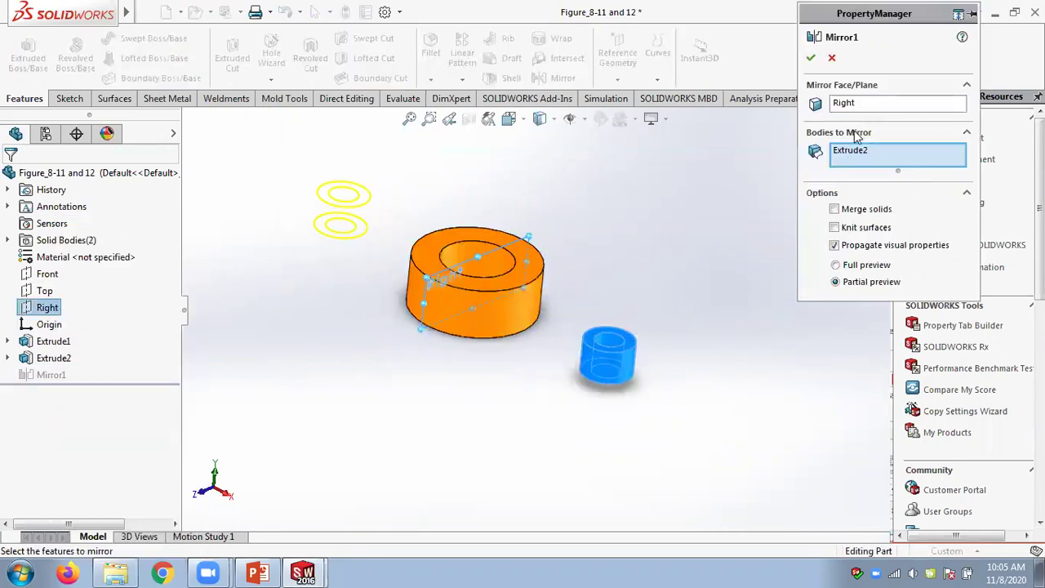
pyautogui.click(833, 59)
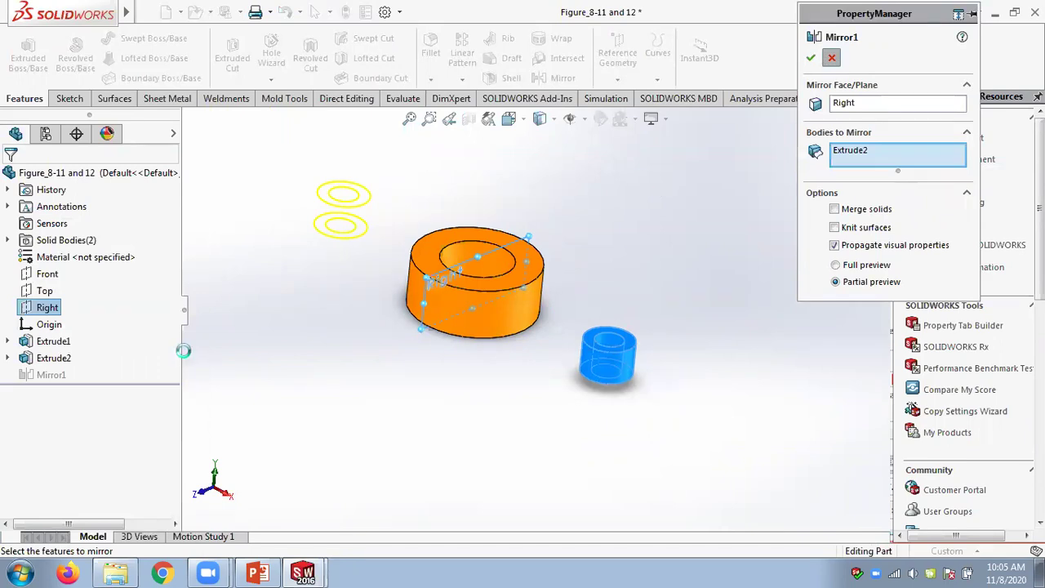
pyautogui.rightClick(51, 379)
pyautogui.click(92, 352)
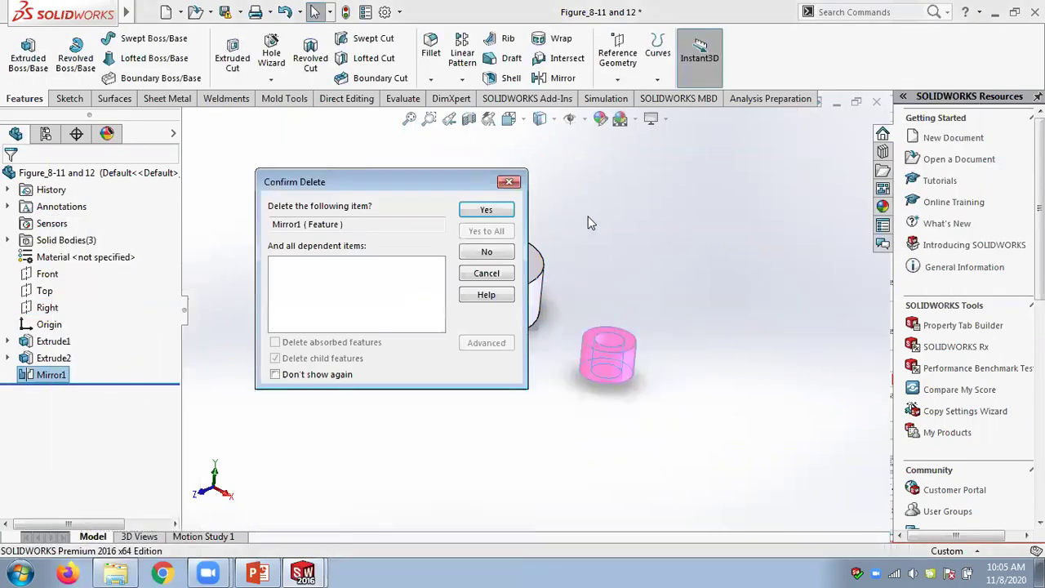
# - Confirm deleting Mirror1 and clear the face selection
pyautogui.click(487, 210)
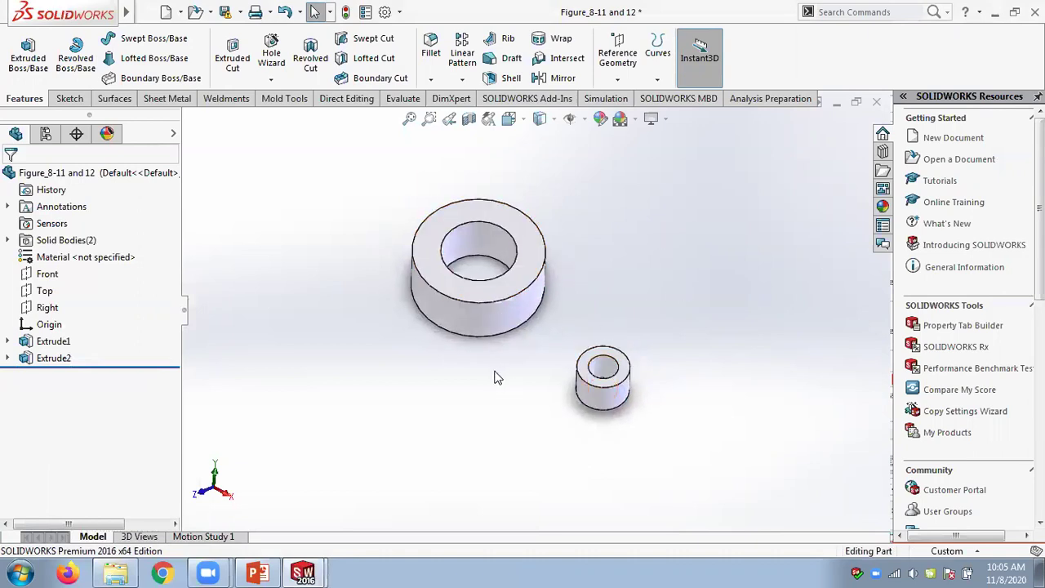
pyautogui.click(576, 365)
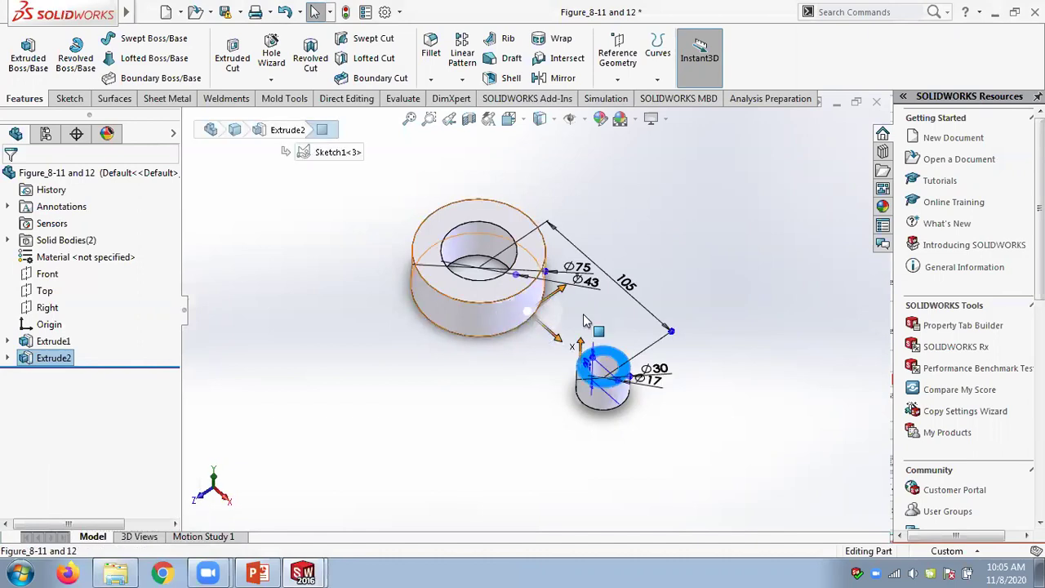
pyautogui.click(692, 215)
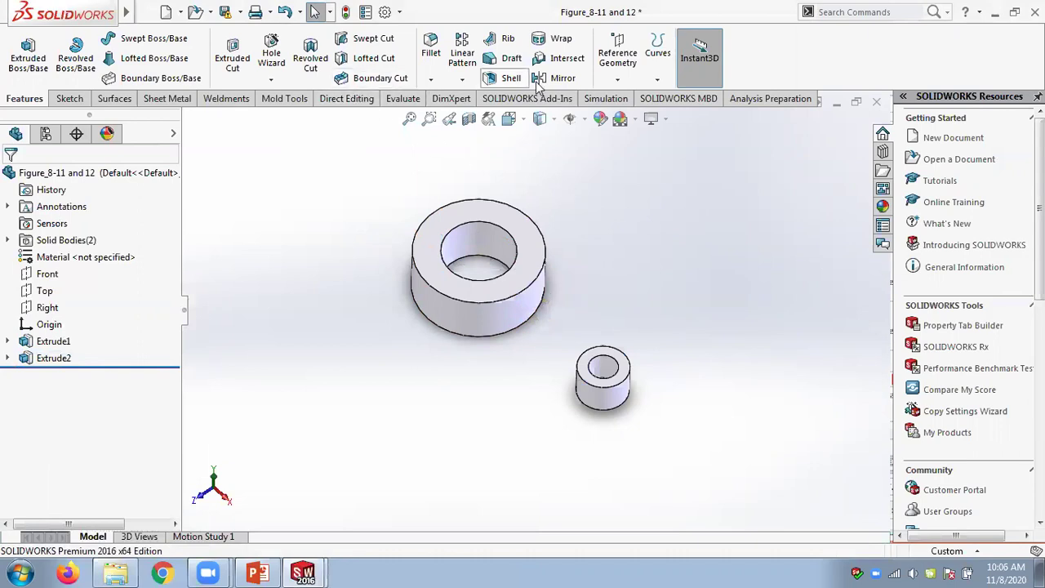
# - Create Mirror2 of the small cylinder across Right, then close the Figure_8-11 and 12 part
pyautogui.click(561, 78)
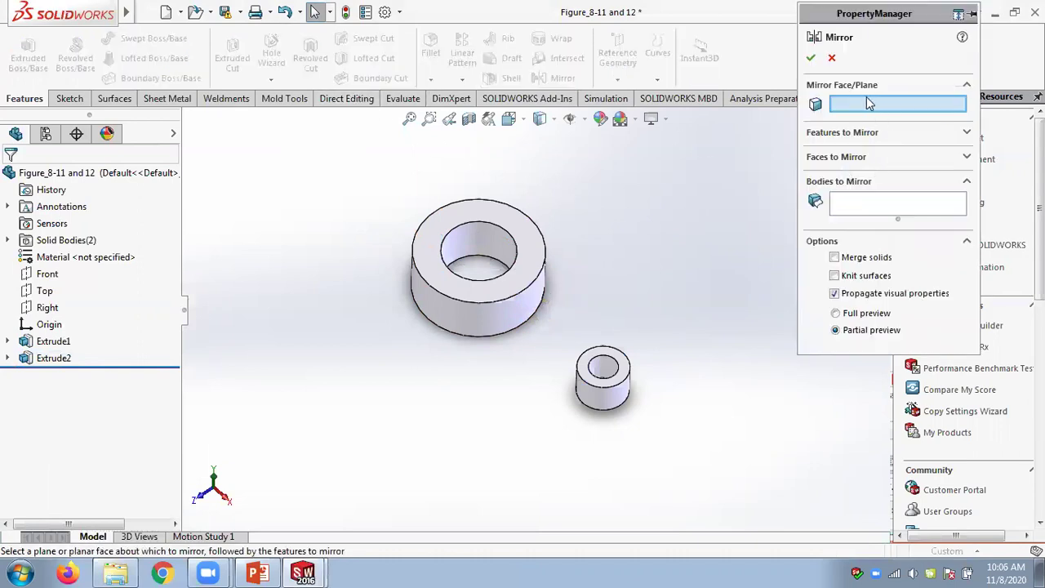
pyautogui.click(45, 307)
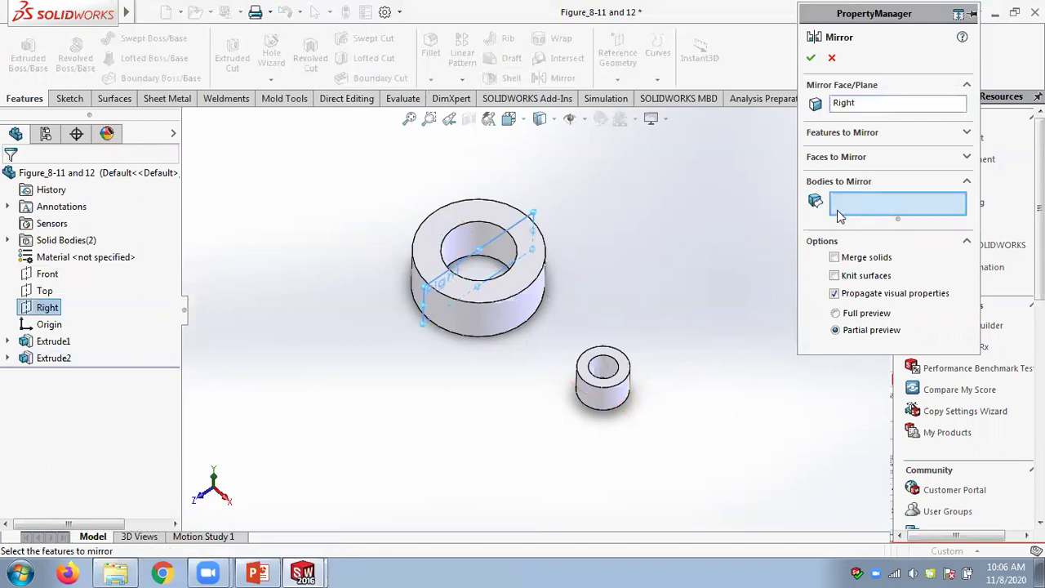
pyautogui.click(618, 390)
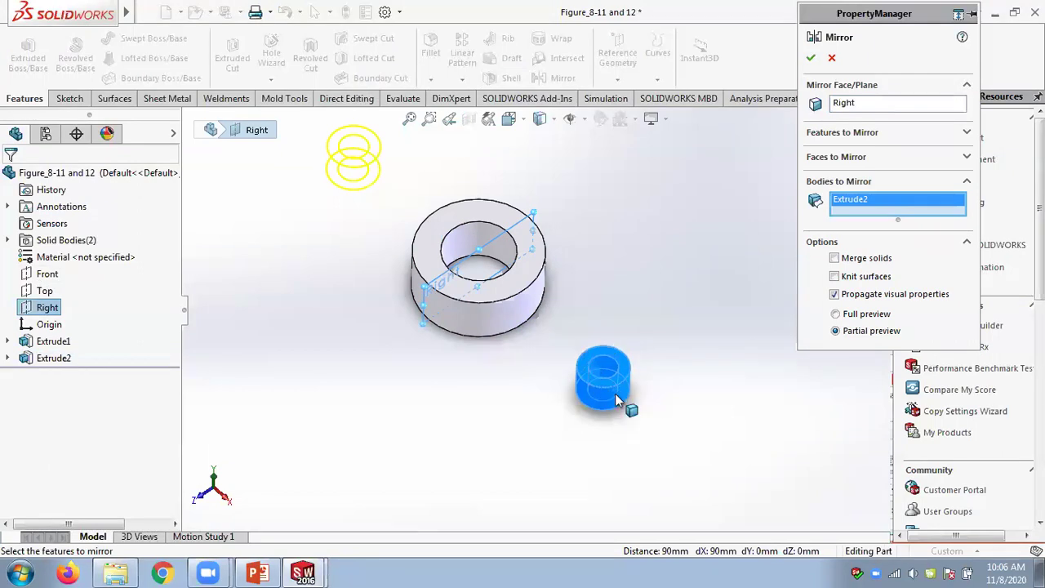
pyautogui.click(811, 58)
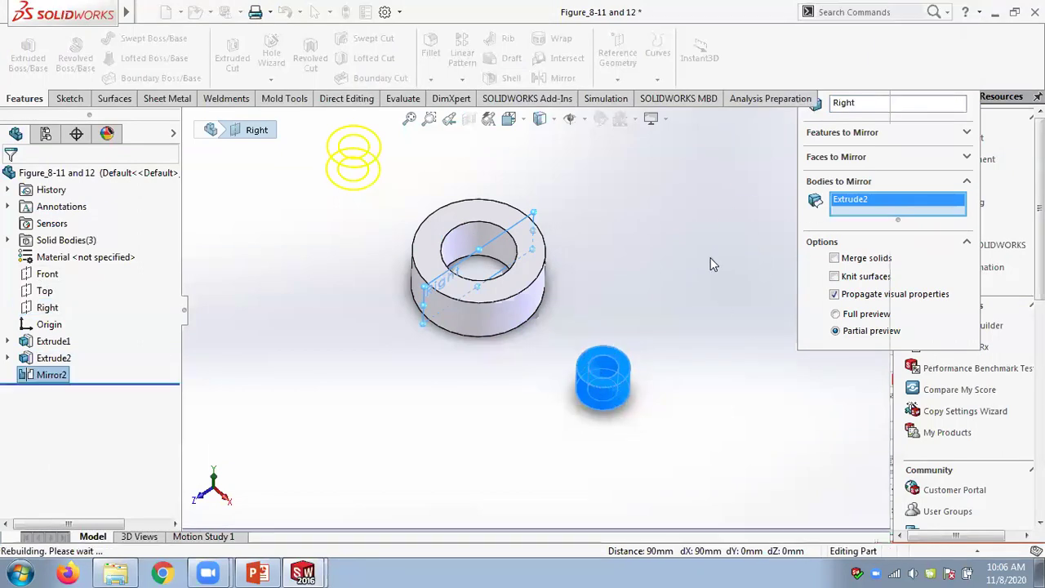
pyautogui.click(729, 295)
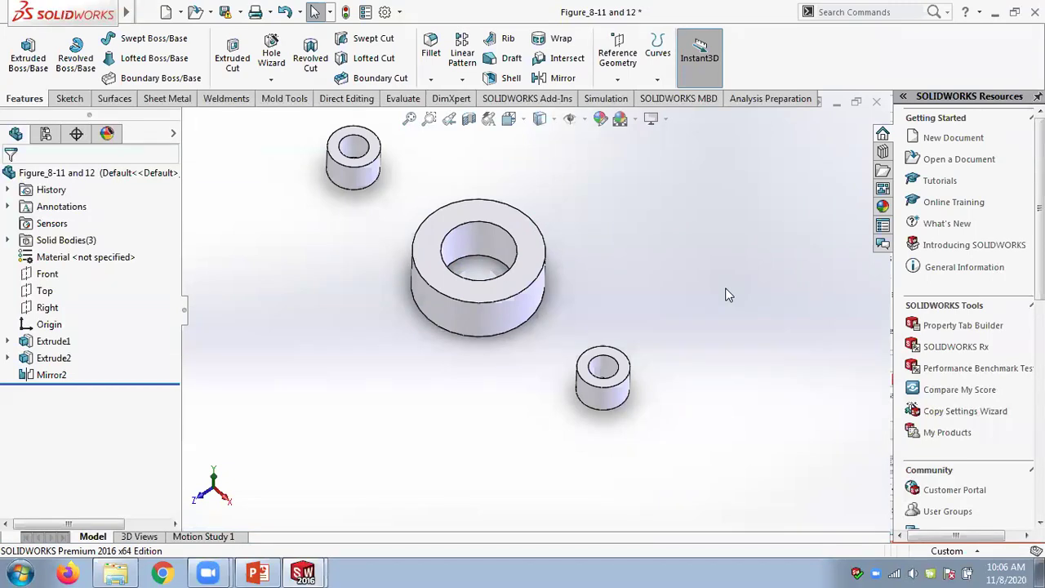
pyautogui.click(875, 101)
# - Close without saving, then edit Extrude2 in Figure_8-9 and 10 so it no longer merges
pyautogui.click(488, 314)
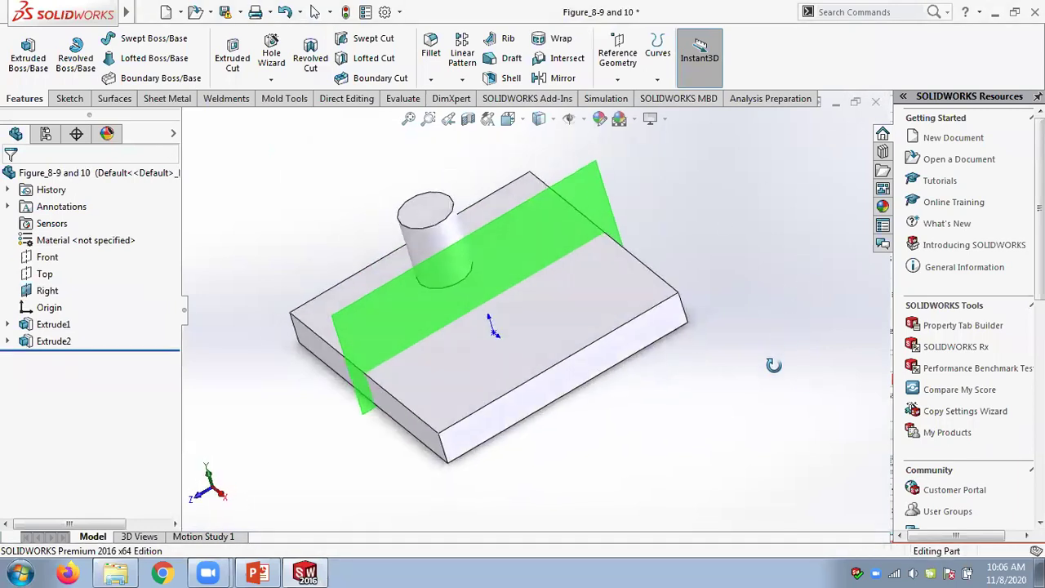
pyautogui.rightClick(62, 343)
pyautogui.click(79, 234)
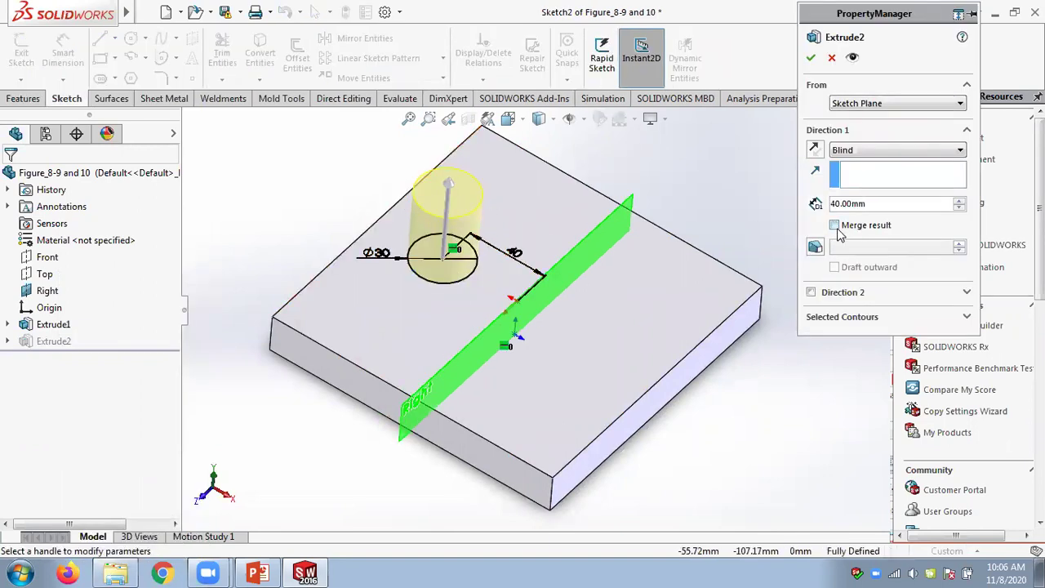
pyautogui.click(810, 57)
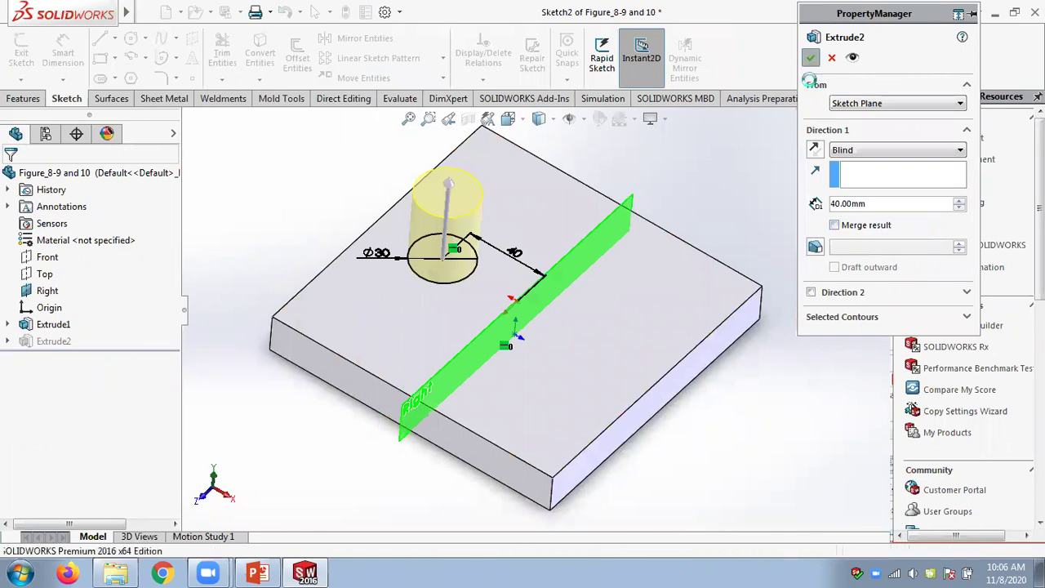
pyautogui.click(427, 249)
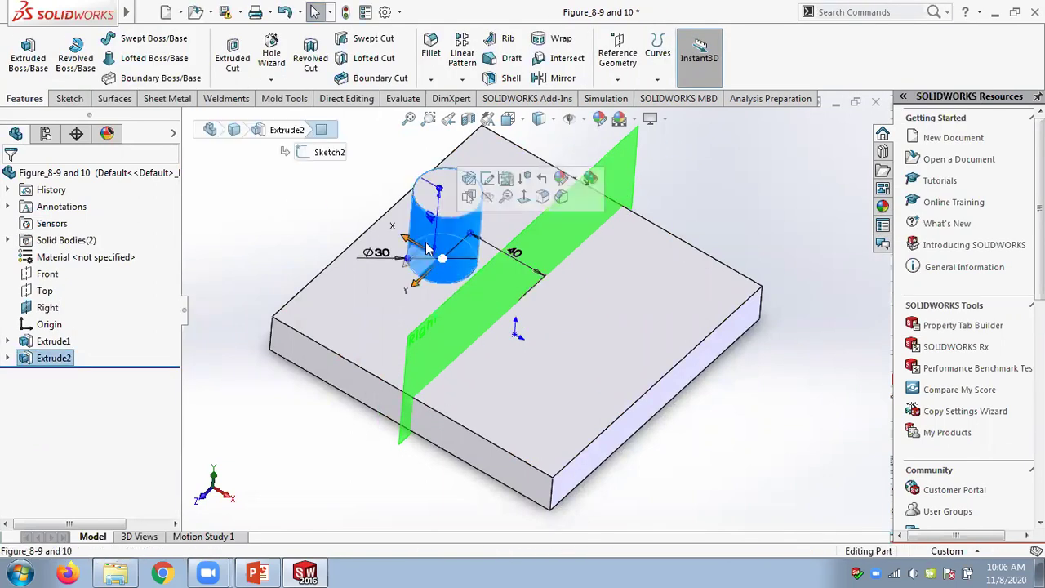
pyautogui.click(273, 247)
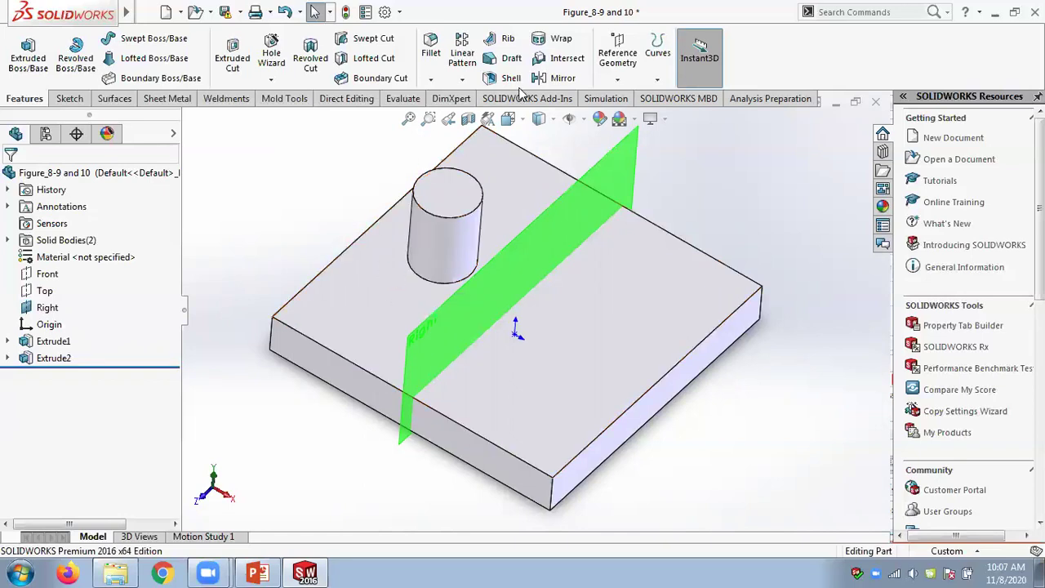
# - Mirror the separate cylinder body across the Right plane
pyautogui.click(563, 79)
pyautogui.click(863, 204)
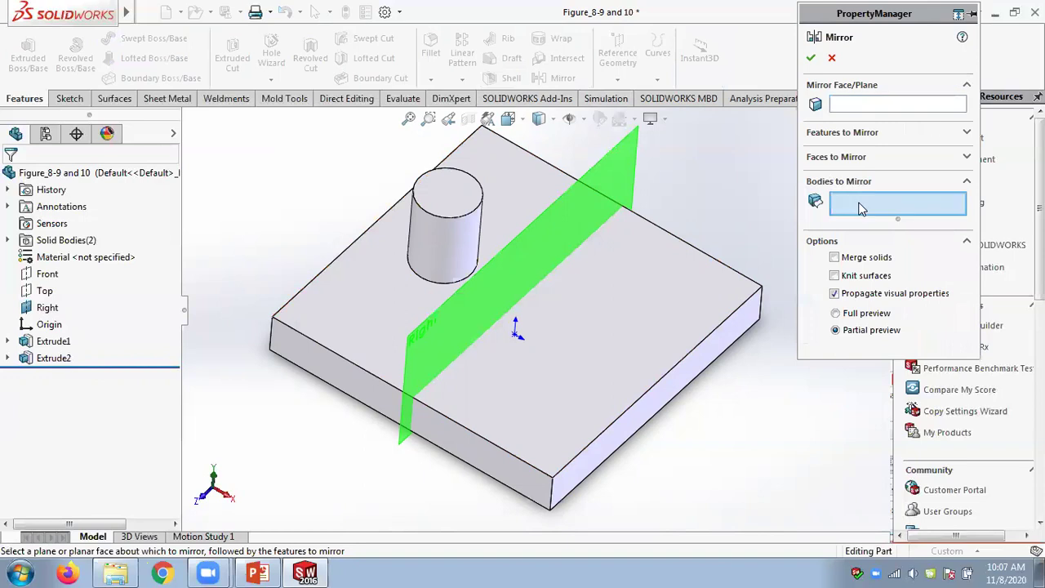
pyautogui.click(465, 228)
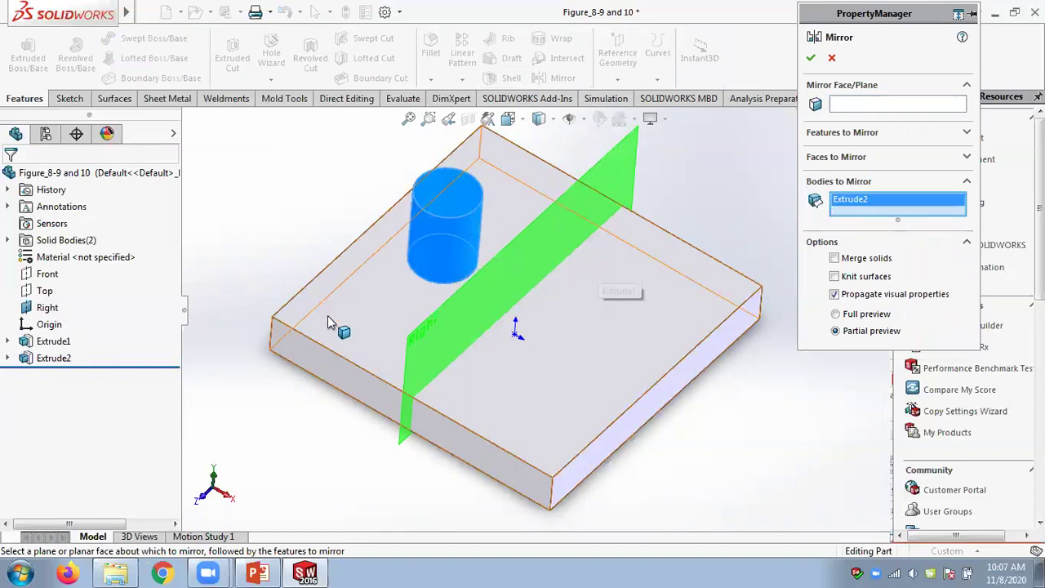
pyautogui.click(846, 106)
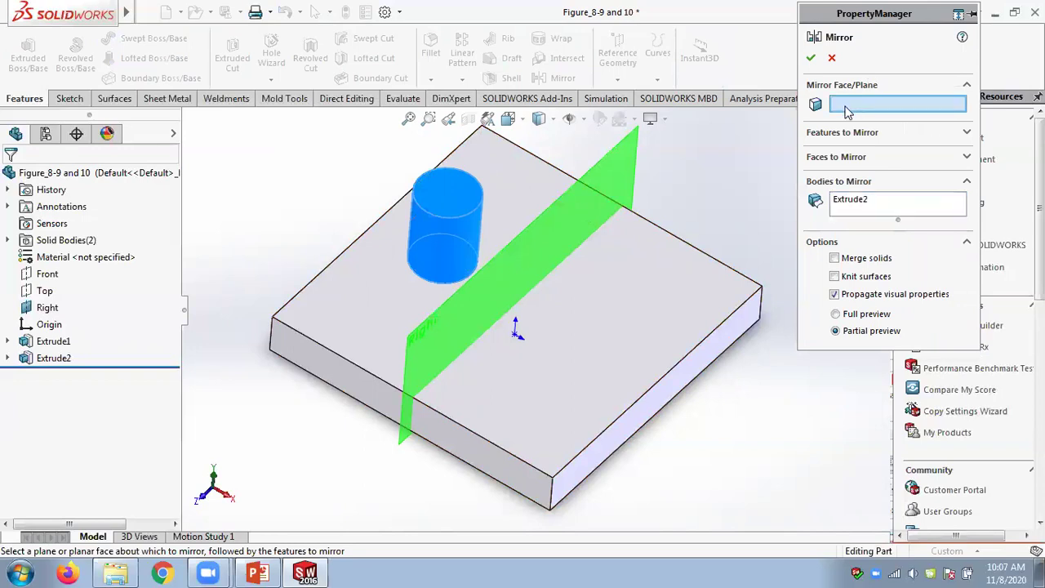
pyautogui.click(645, 156)
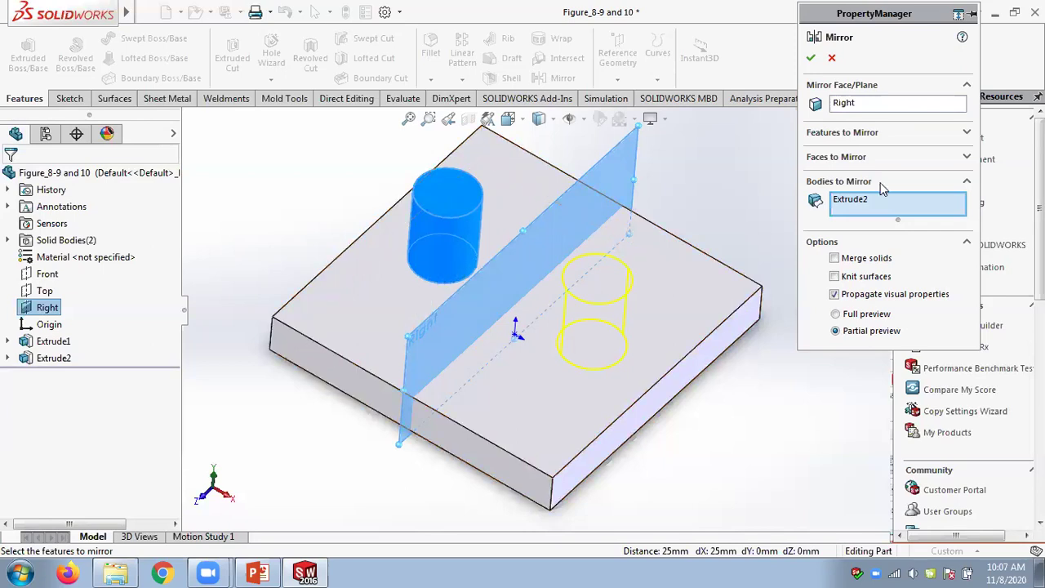
pyautogui.click(810, 58)
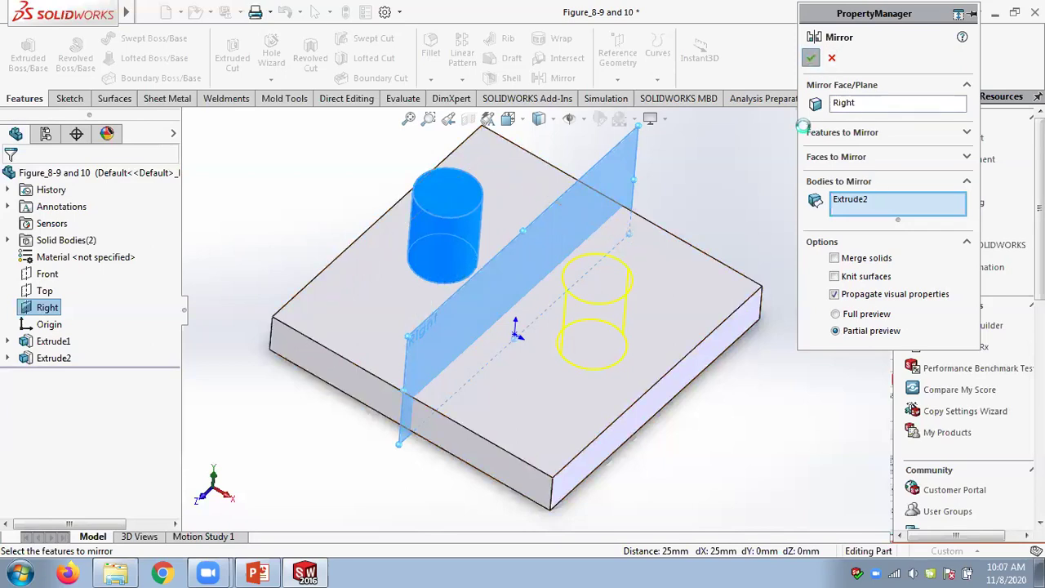
# - Turn Merge result back on for Extrude2 and delete Mirror2
pyautogui.rightClick(54, 358)
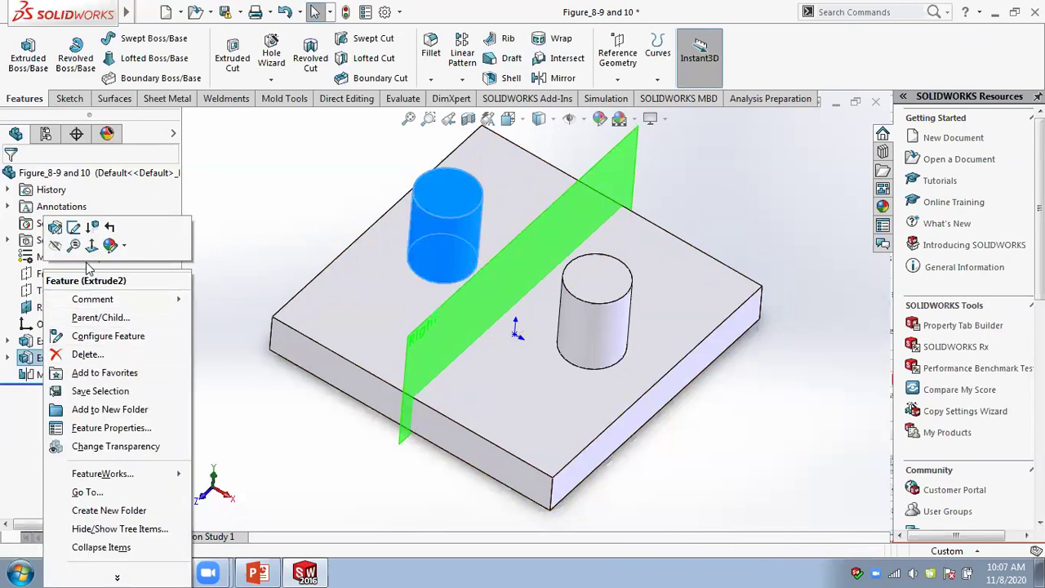
pyautogui.click(57, 228)
pyautogui.click(834, 224)
pyautogui.click(810, 57)
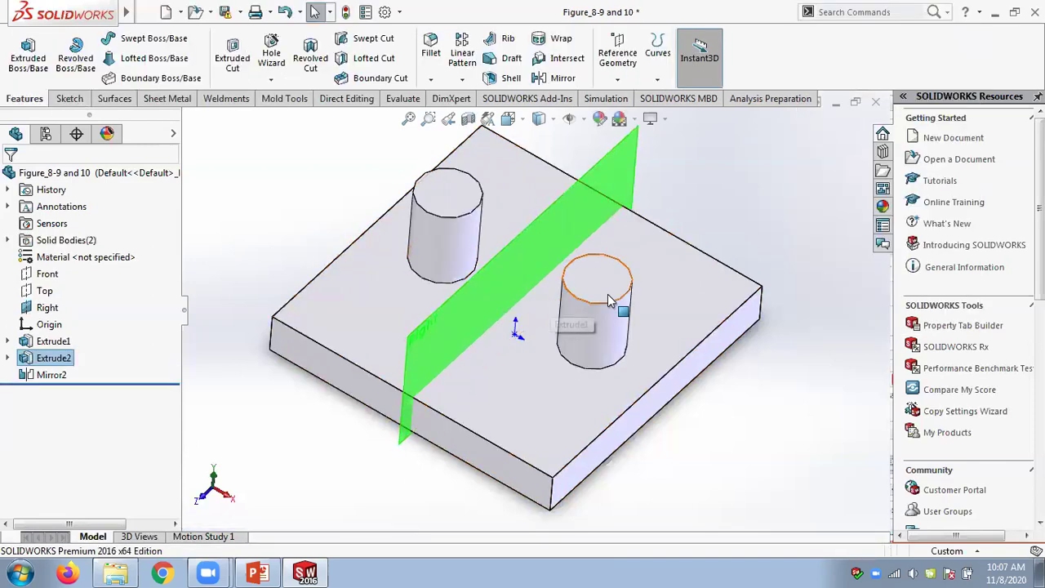
pyautogui.rightClick(53, 375)
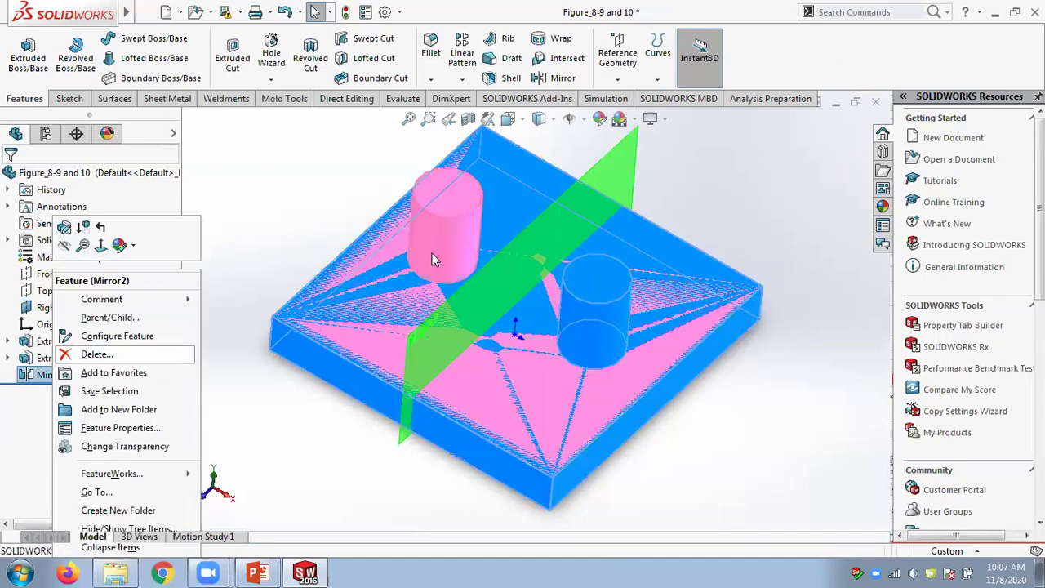
pyautogui.click(94, 353)
pyautogui.click(485, 211)
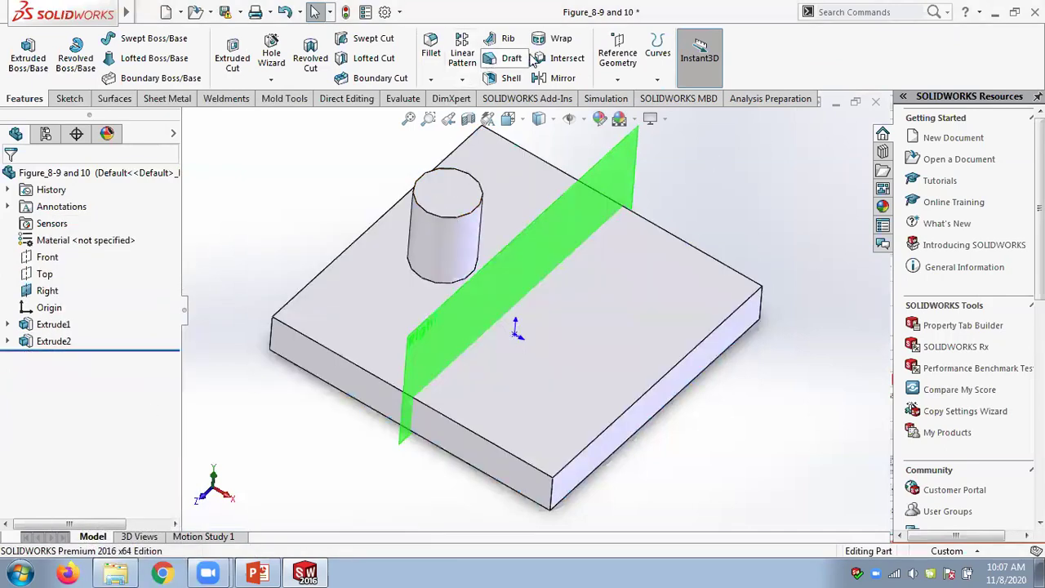
# - Mirror the part body across the Right plane with Merge solids checked
pyautogui.click(555, 79)
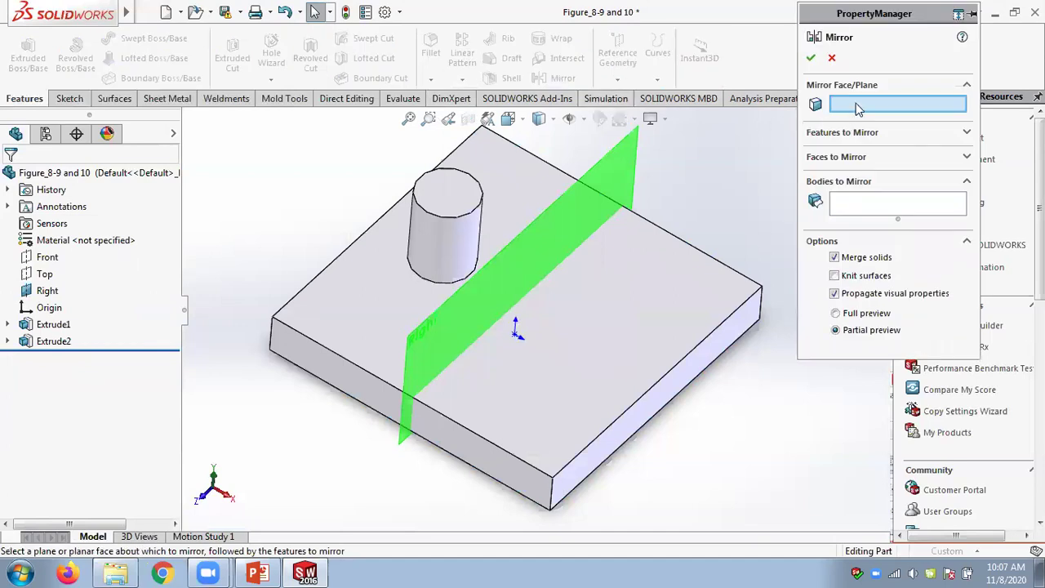
pyautogui.click(644, 178)
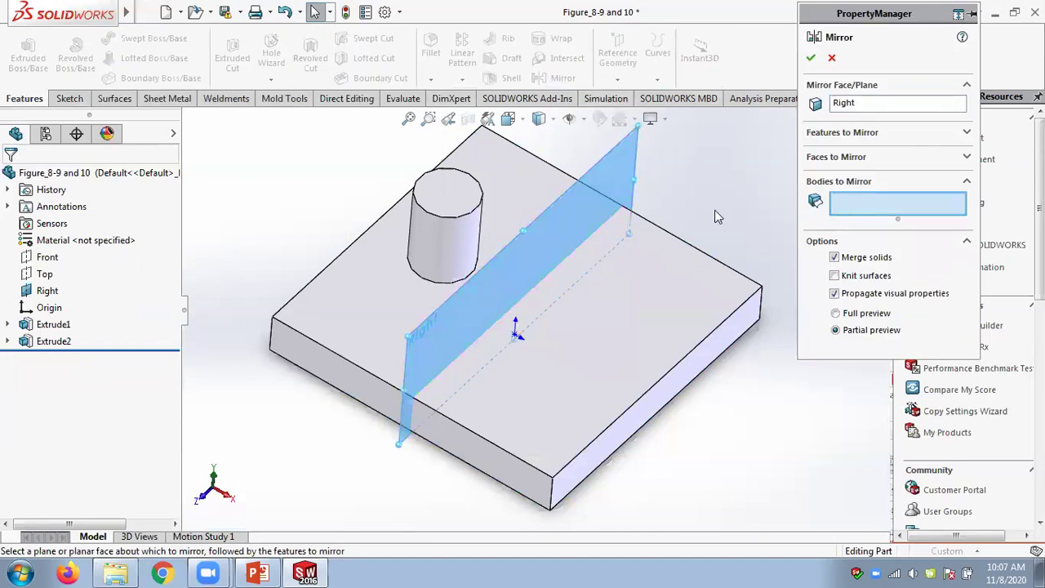
pyautogui.click(447, 212)
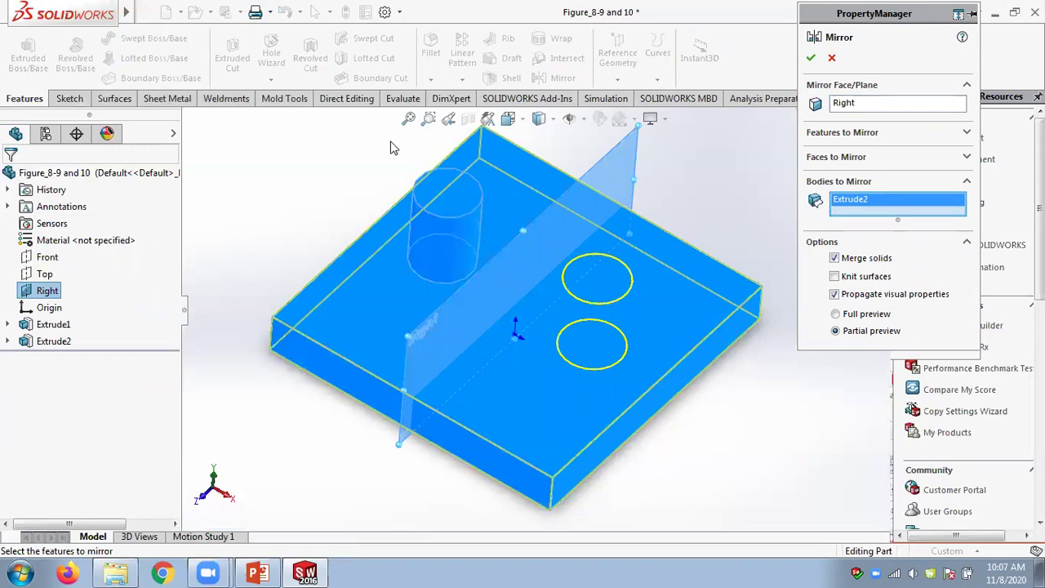
pyautogui.click(811, 57)
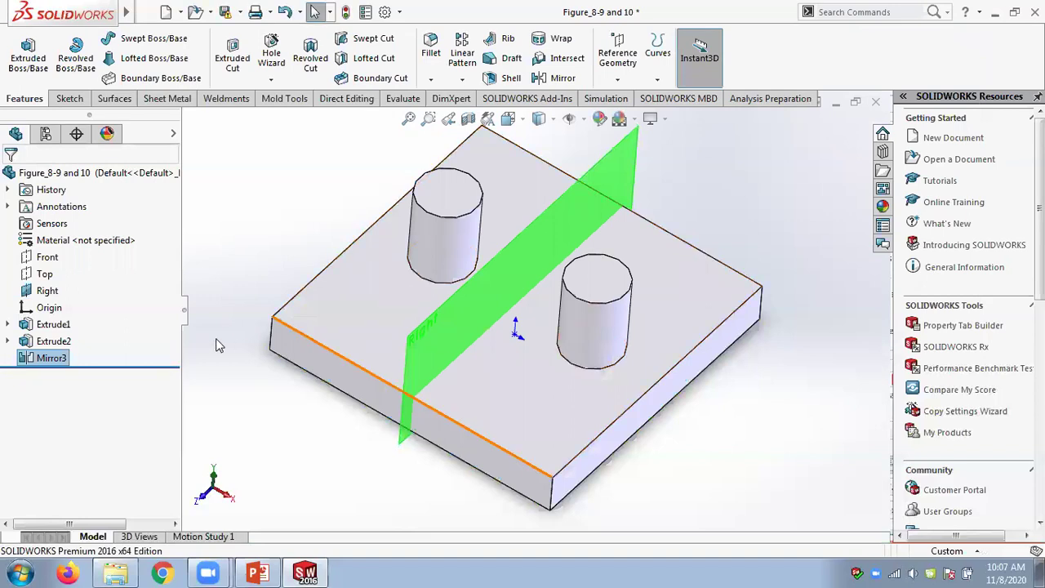
# - Review Mirror3 and Extrude2 settings, then close the part without saving
pyautogui.rightClick(49, 359)
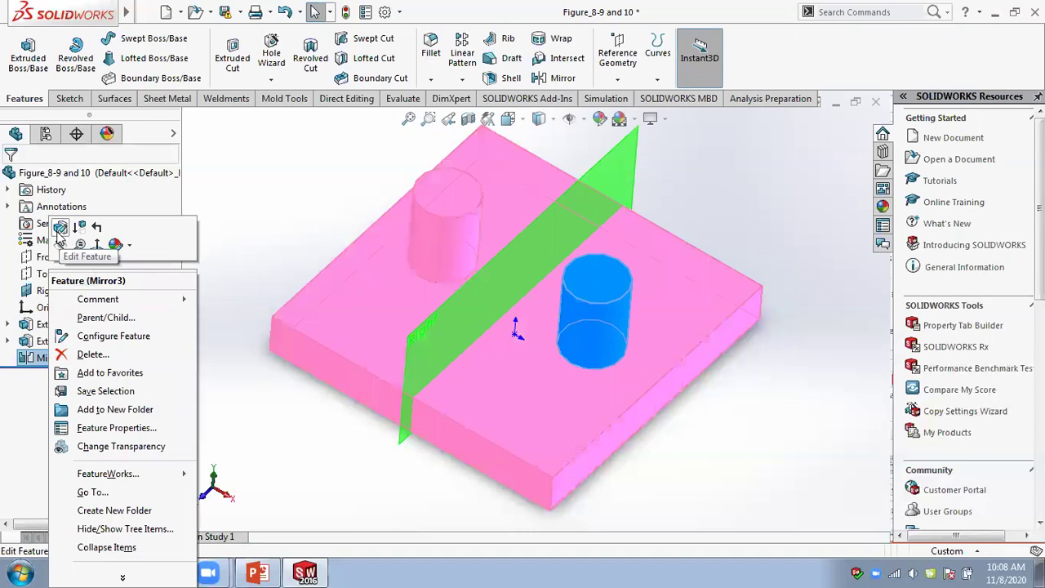
pyautogui.click(114, 242)
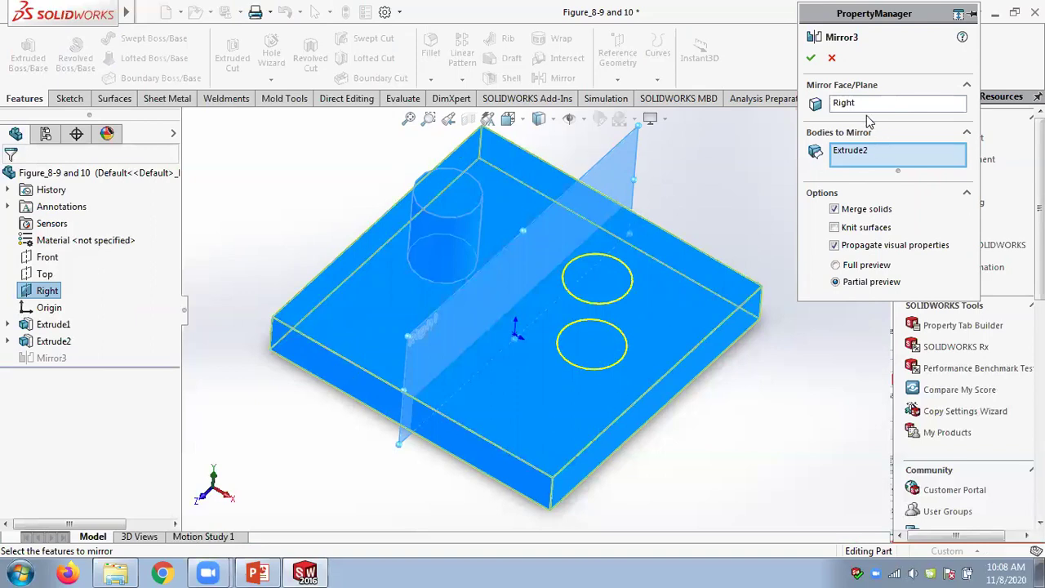
pyautogui.click(811, 58)
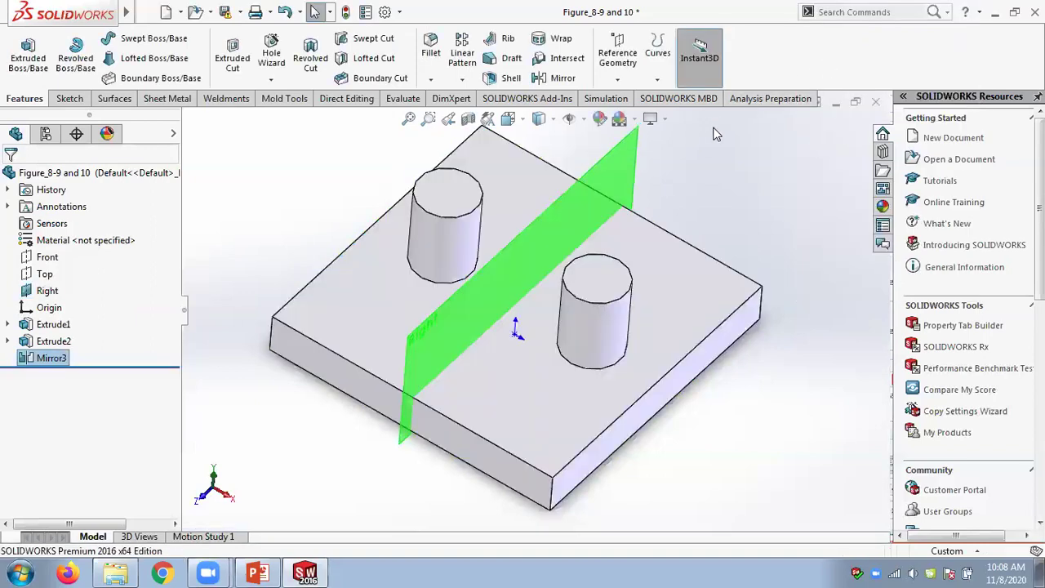
pyautogui.rightClick(50, 341)
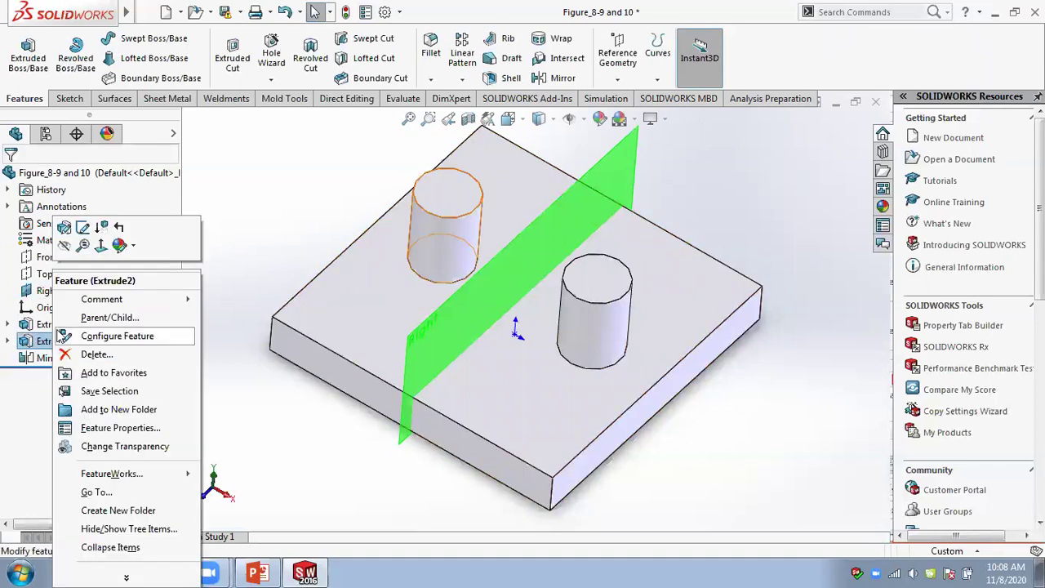
pyautogui.click(65, 228)
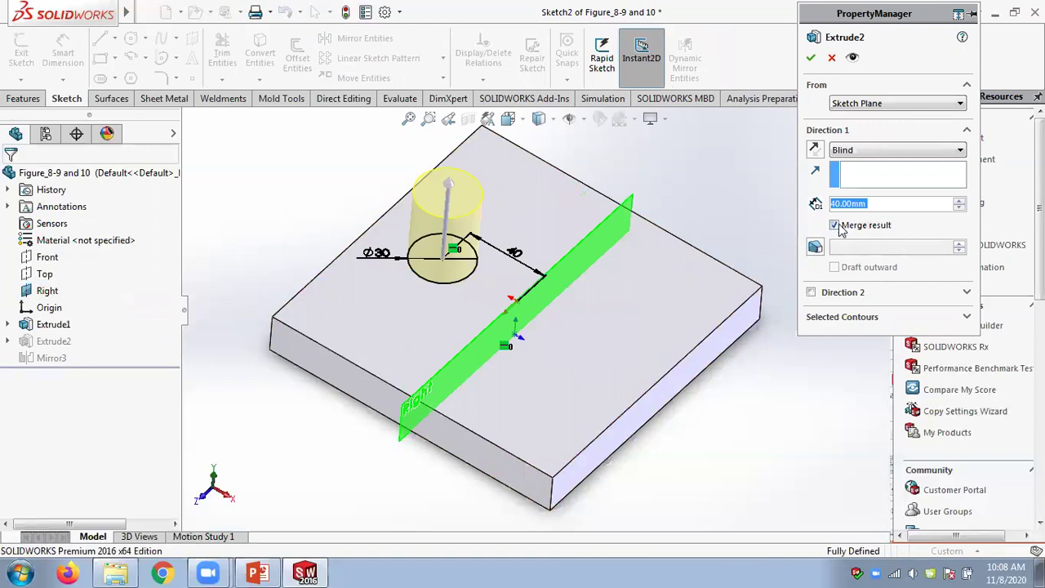
pyautogui.click(810, 57)
pyautogui.click(876, 102)
pyautogui.click(519, 292)
# - Page back through the chapter 8 slides to slide 4, then forward to slide 8
pyautogui.click(256, 572)
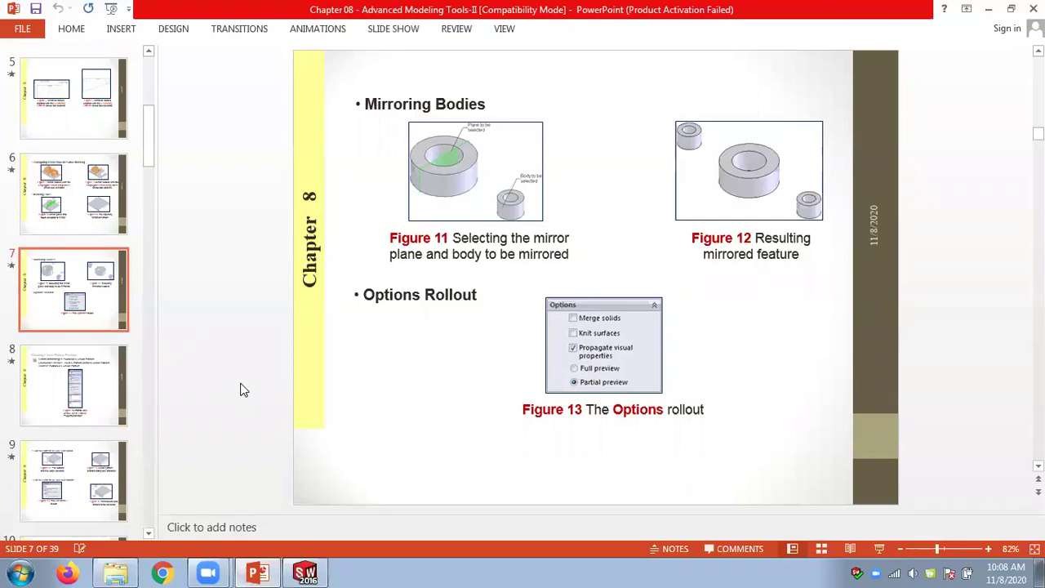
pyautogui.press('Up')
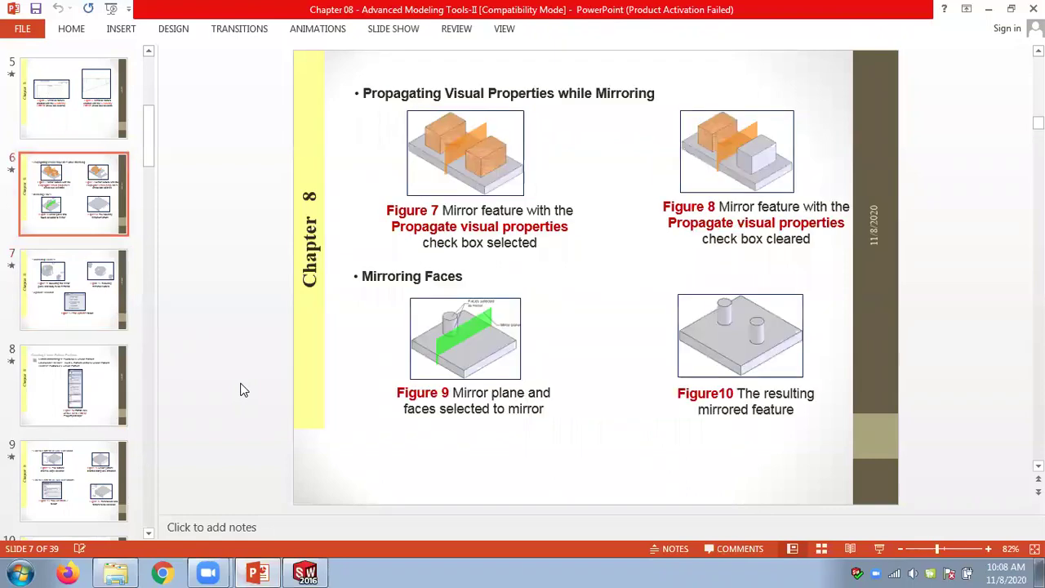
pyautogui.press('Up')
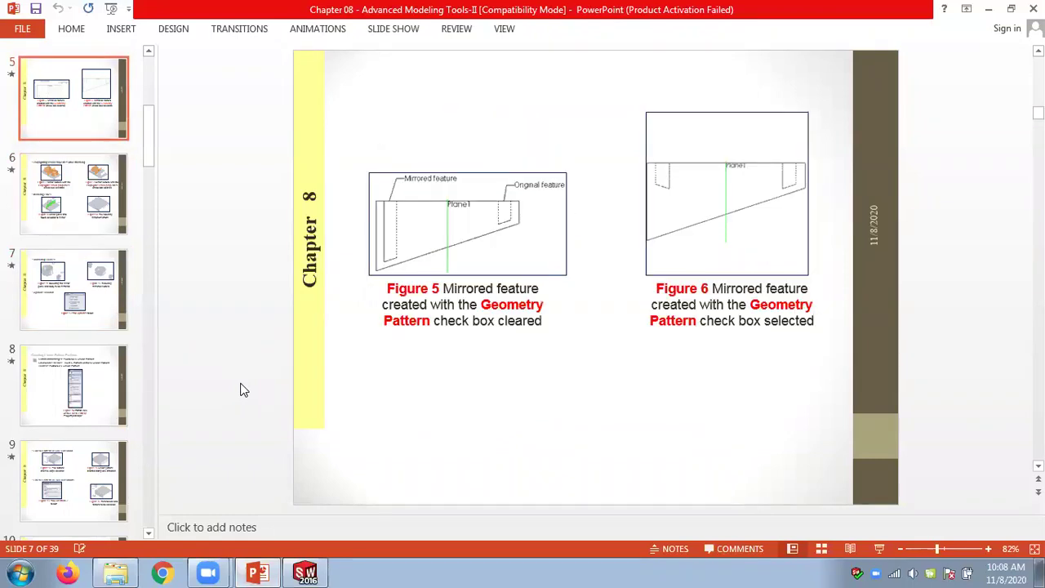
pyautogui.press('Up')
pyautogui.press('Down')
pyautogui.press('Down')
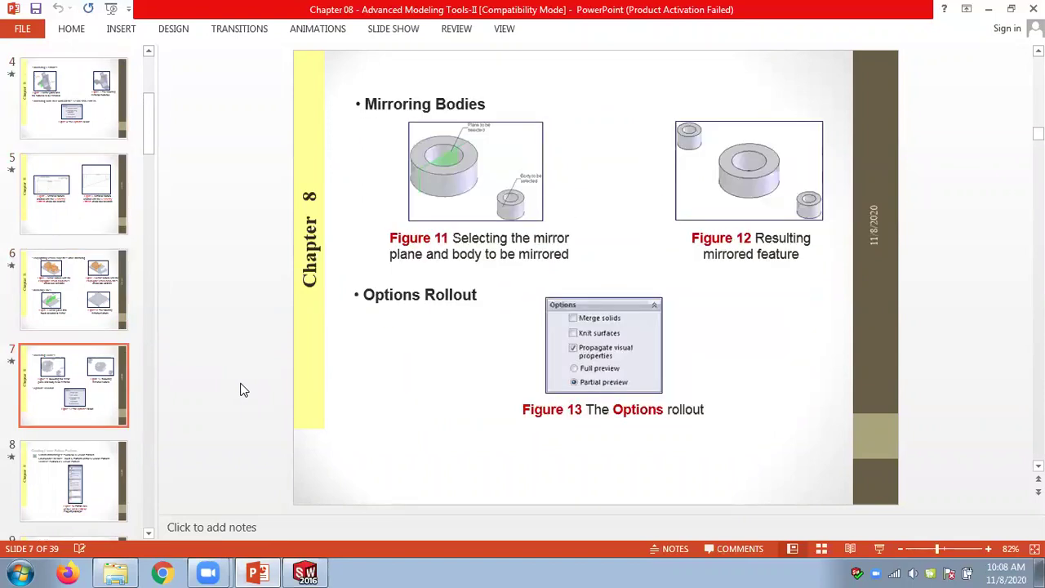
pyautogui.scroll(-1, 241, 389)
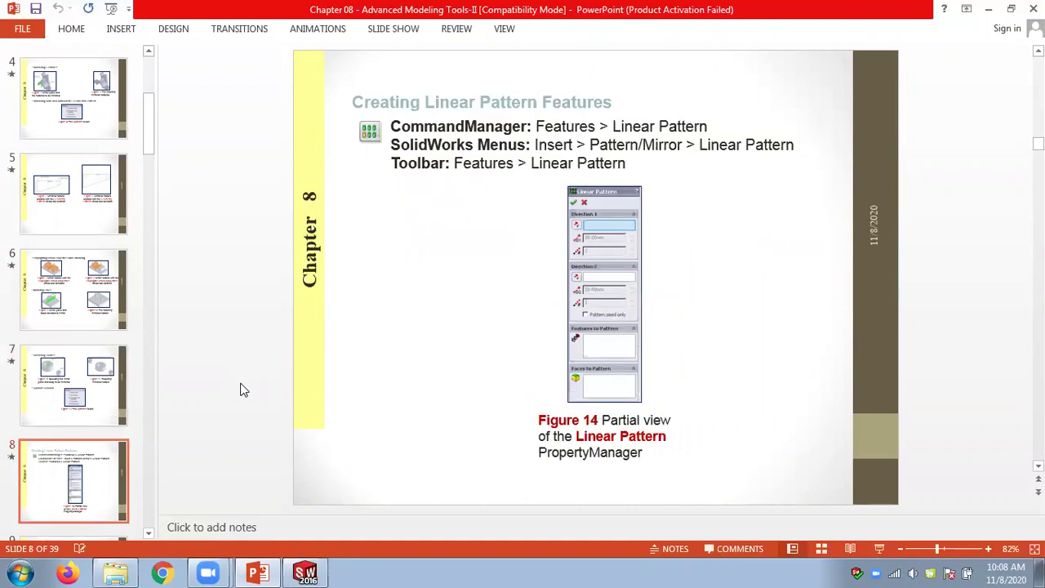
# - Open the Figure_8-15 to 8-20 part from the Chap 08 folder
pyautogui.click(115, 572)
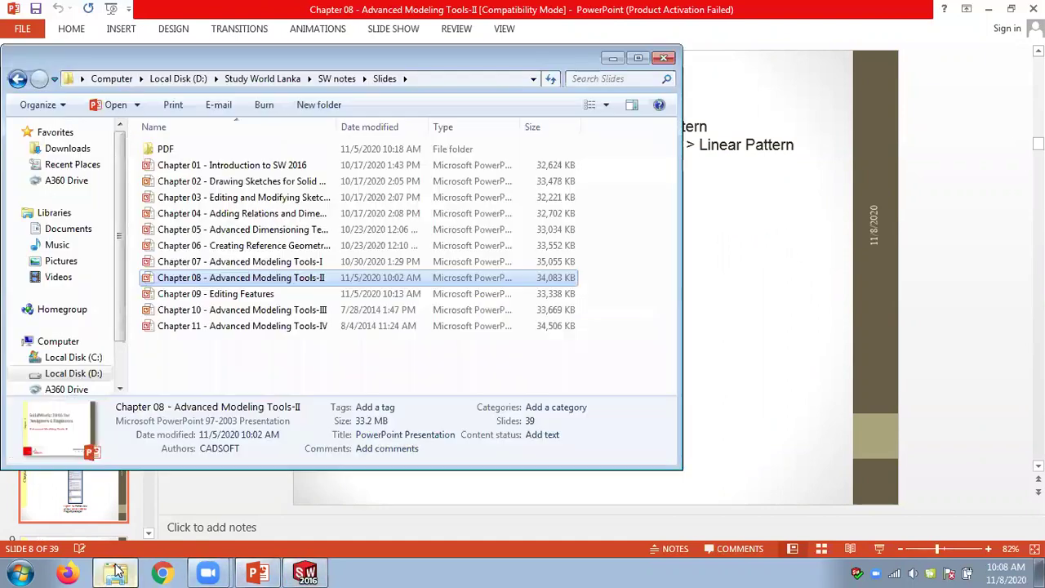
pyautogui.click(254, 571)
pyautogui.click(302, 571)
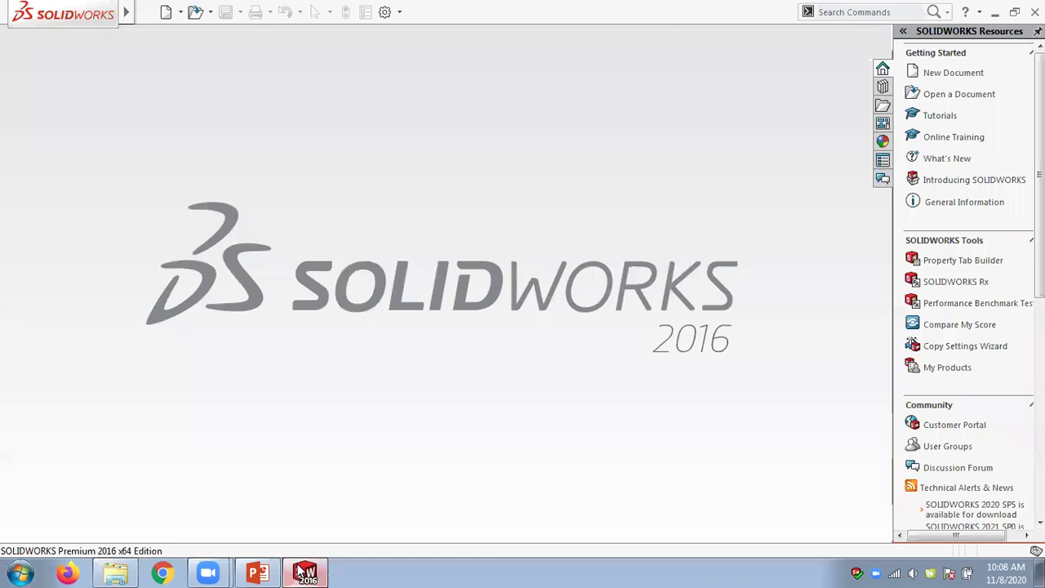
pyautogui.click(210, 11)
pyautogui.click(220, 31)
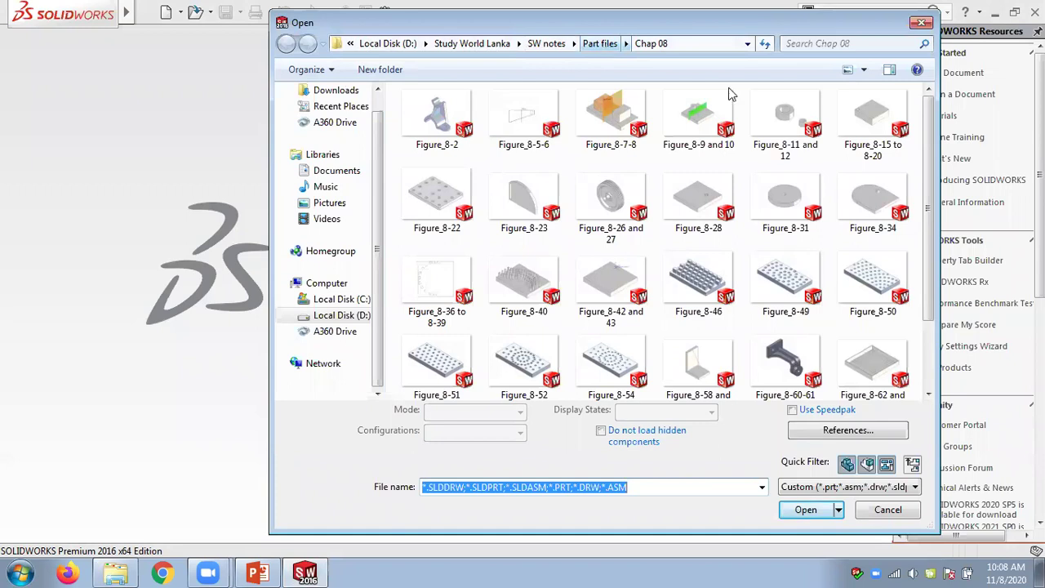
pyautogui.doubleClick(854, 120)
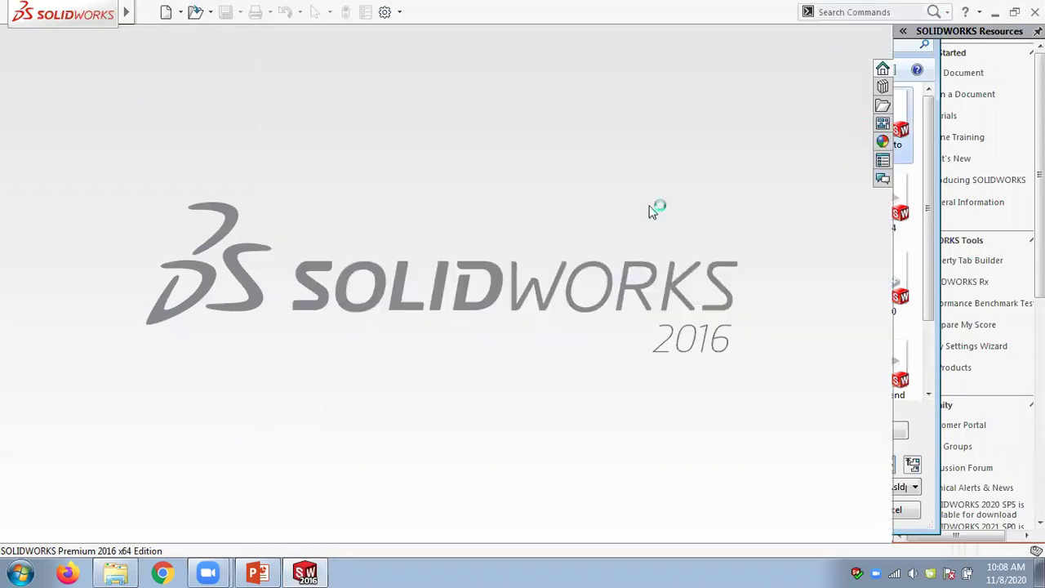
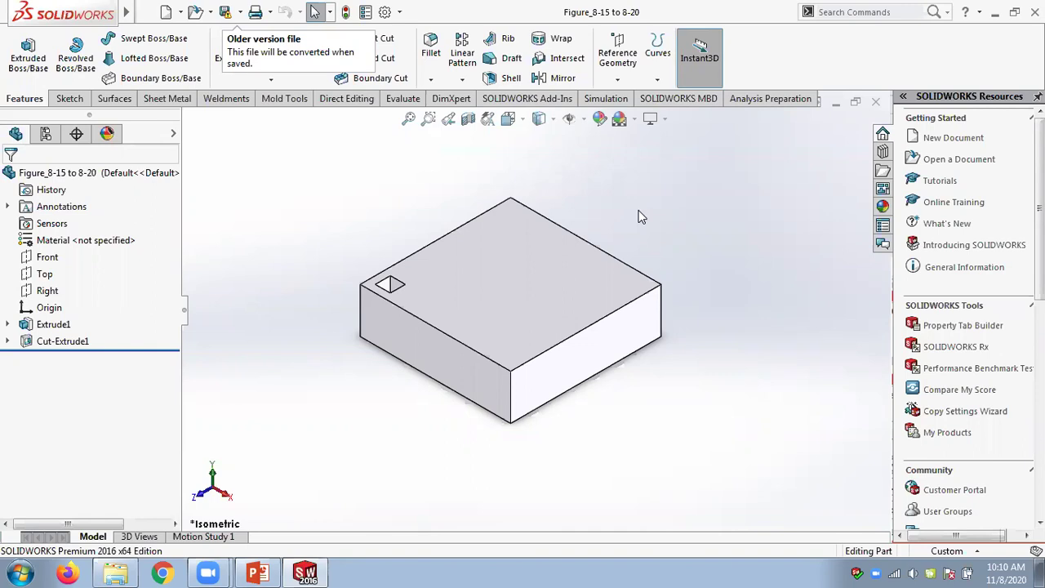
# - Show PowerPoint slide 9, on one- and two-direction linear patterns, at 100% zoom
pyautogui.click(255, 558)
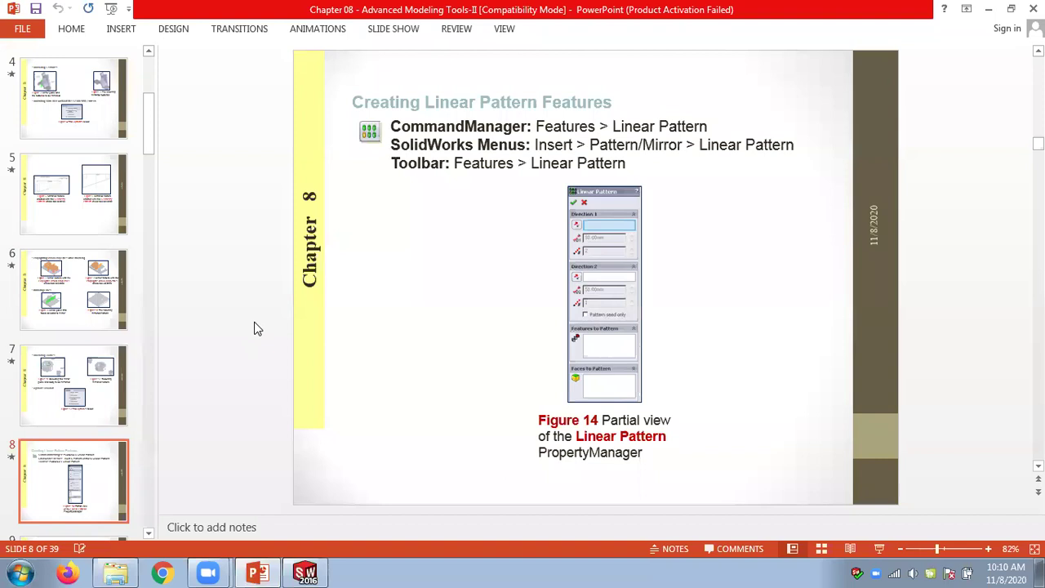
pyautogui.scroll(-1, 255, 328)
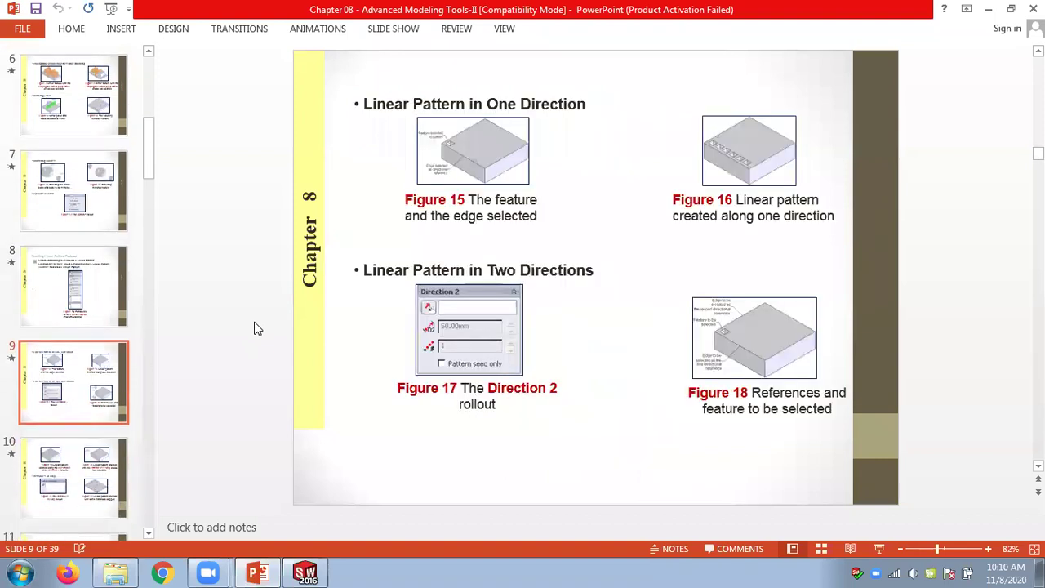
pyautogui.click(987, 548)
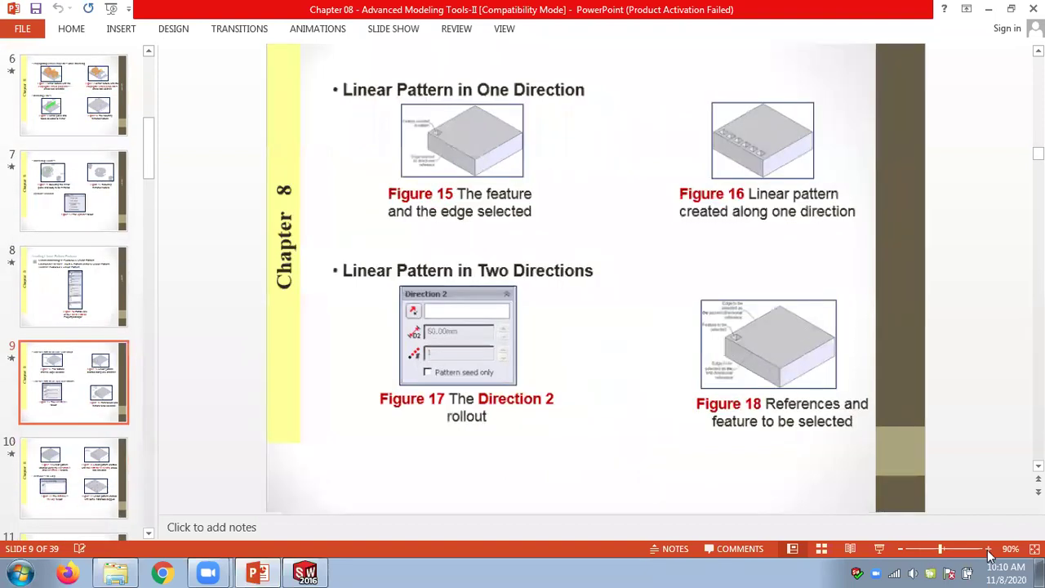
pyautogui.click(987, 548)
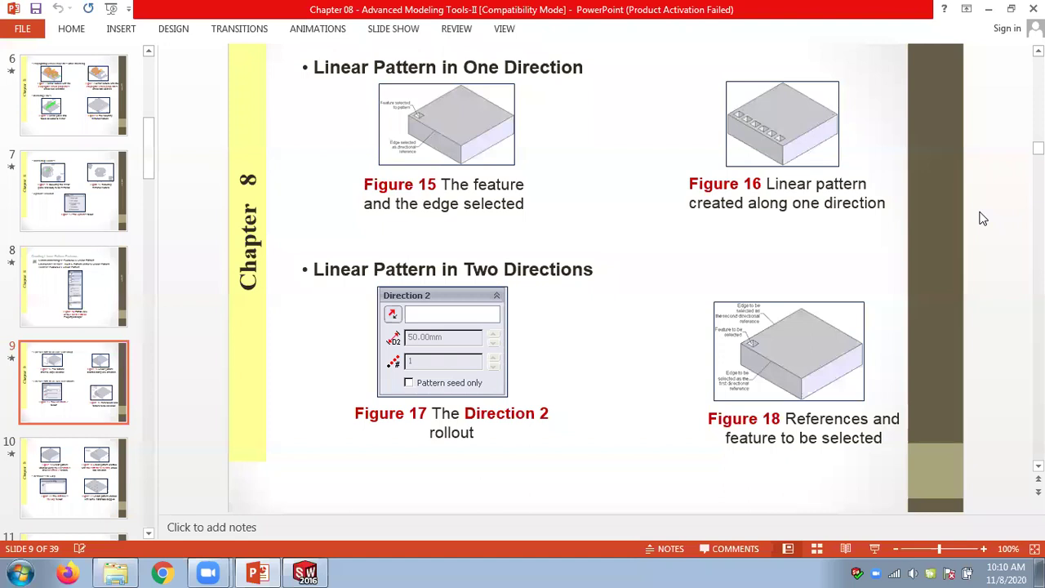
# - Return to the Figure_8-15 to 8-20 block with its square cut and expand the pattern feature list
pyautogui.click(305, 571)
pyautogui.moveTo(354, 257)
pyautogui.mouseDown(button='middle')
pyautogui.moveTo(352, 277)
pyautogui.moveTo(361, 196)
pyautogui.moveTo(360, 256)
pyautogui.mouseUp(button='middle')
pyautogui.scroll(-3, 396, 300)
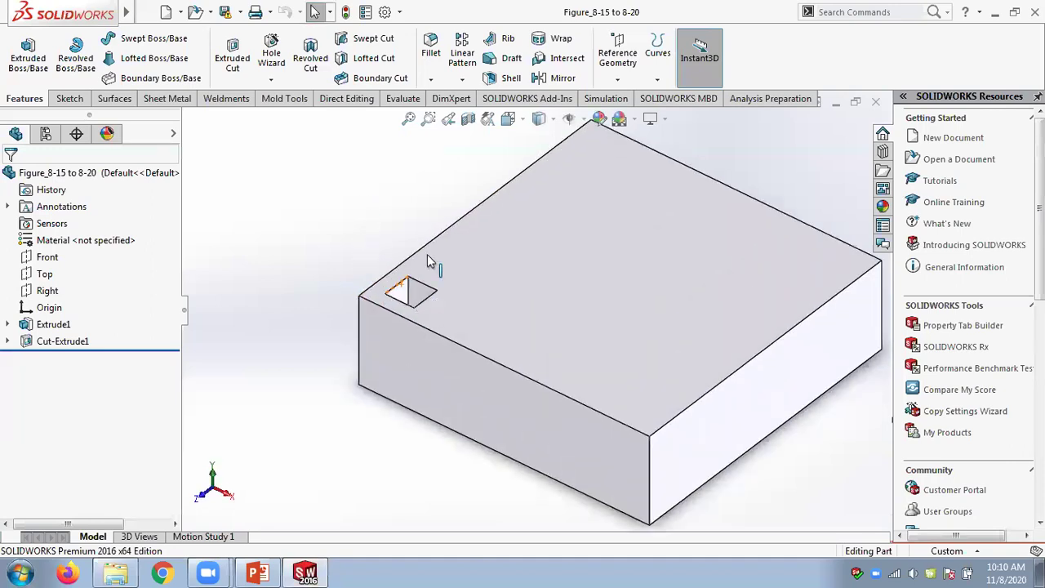
pyautogui.scroll(2, 483, 208)
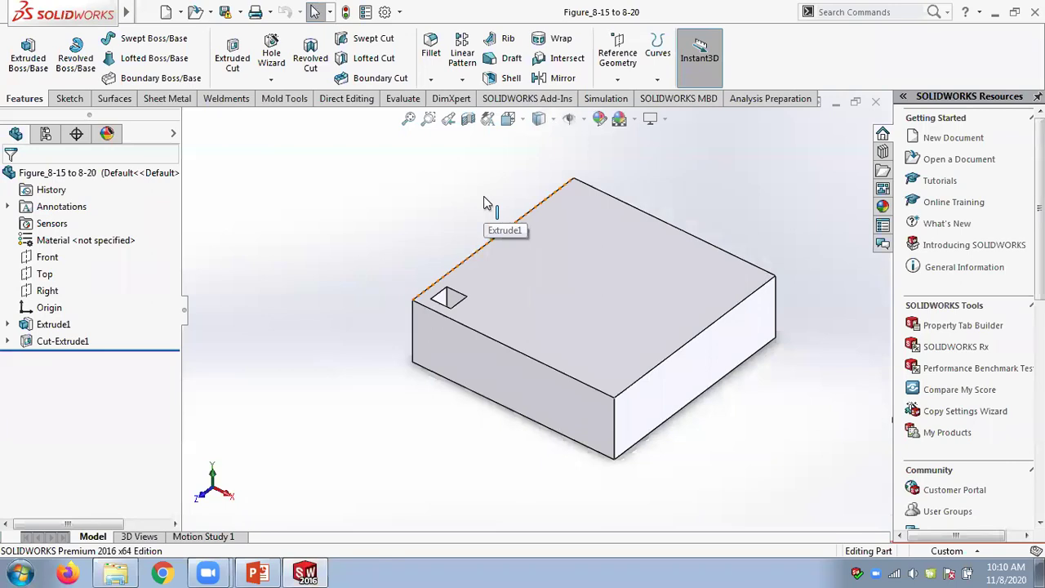
pyautogui.click(463, 80)
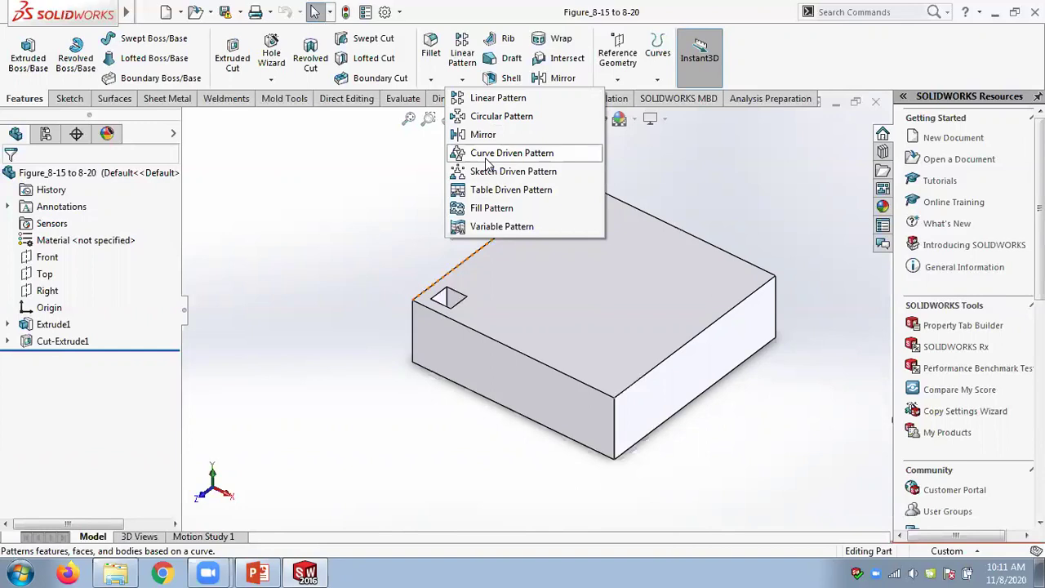
# - Start a linear pattern using two block edges as Direction 1 and Direction 2
pyautogui.click(494, 98)
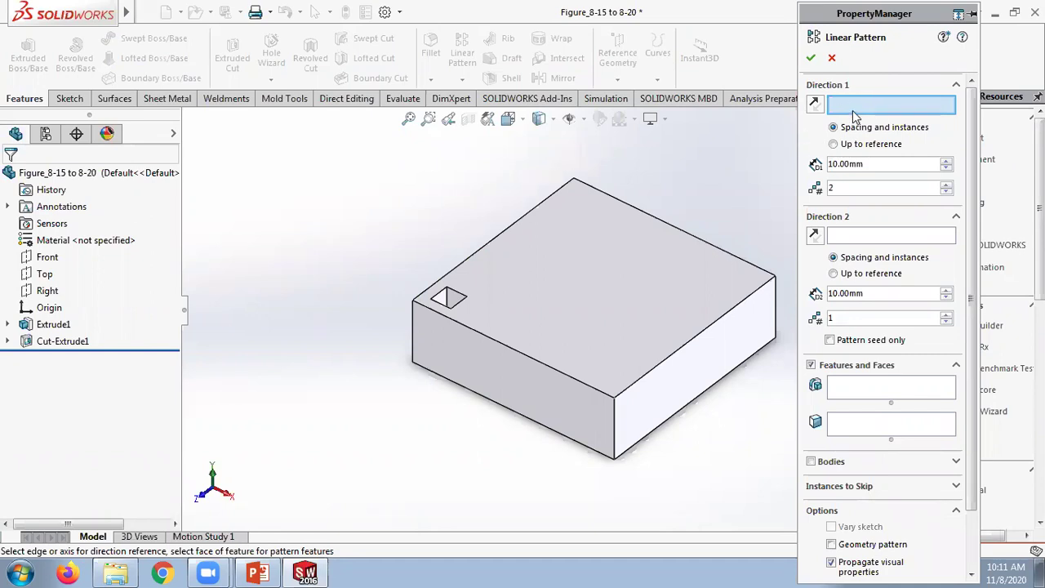
pyautogui.click(467, 261)
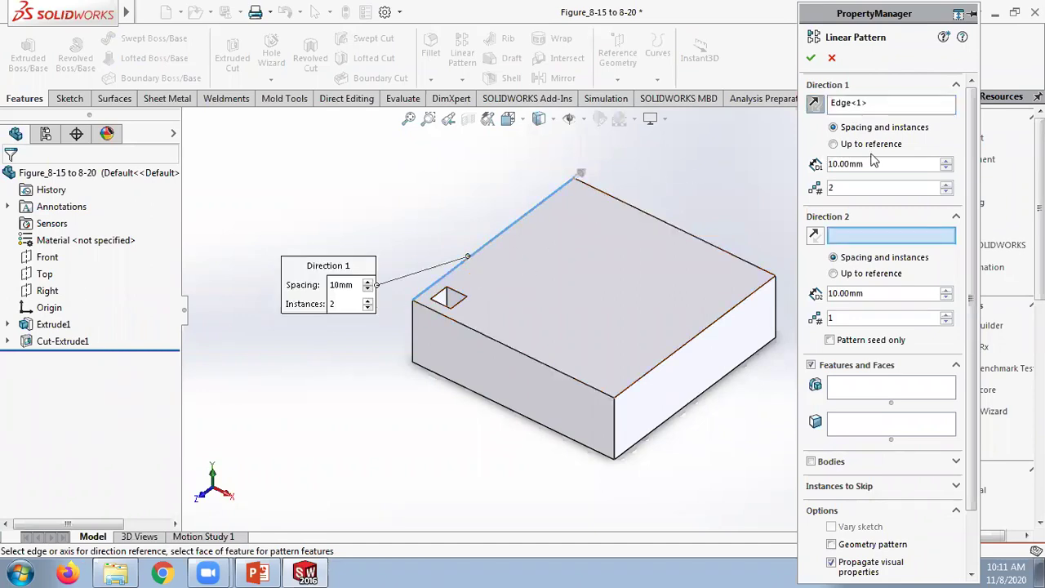
pyautogui.click(494, 347)
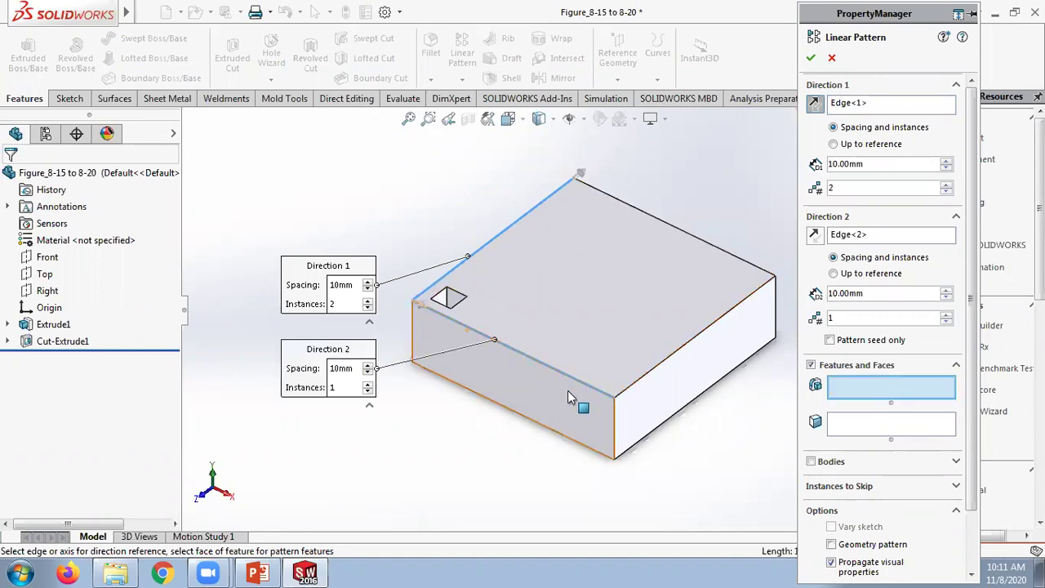
# - Replace both edge references with the Front plane (Direction 1) and Right plane (Direction 2)
pyautogui.rightClick(849, 106)
pyautogui.click(894, 110)
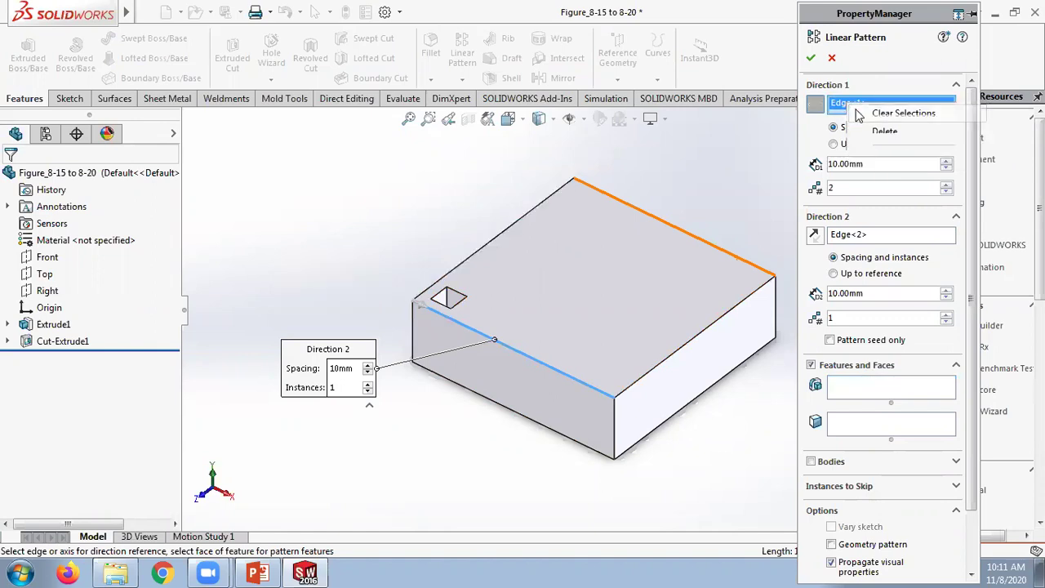
pyautogui.rightClick(855, 237)
pyautogui.click(894, 247)
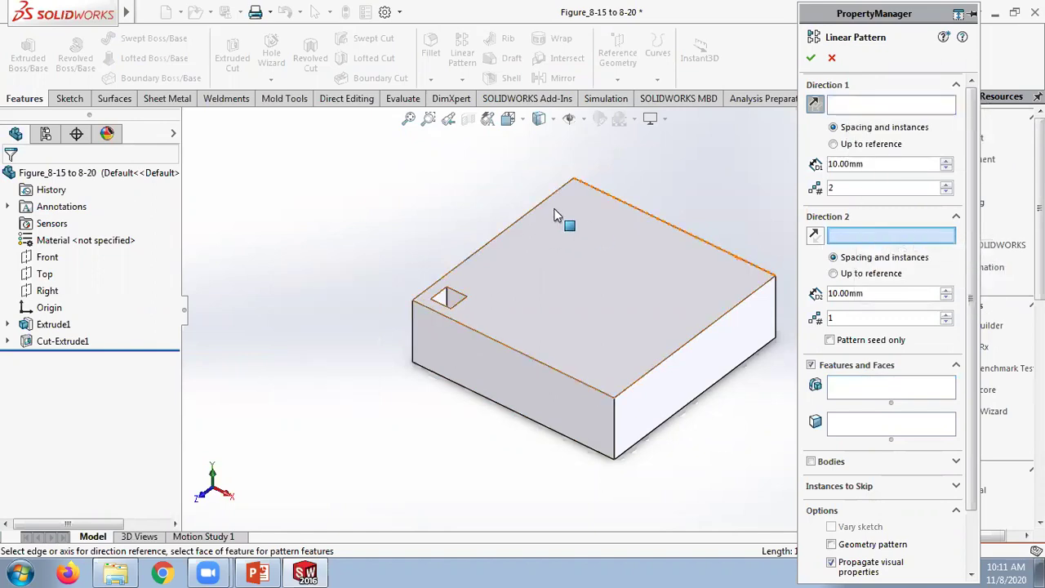
pyautogui.click(859, 103)
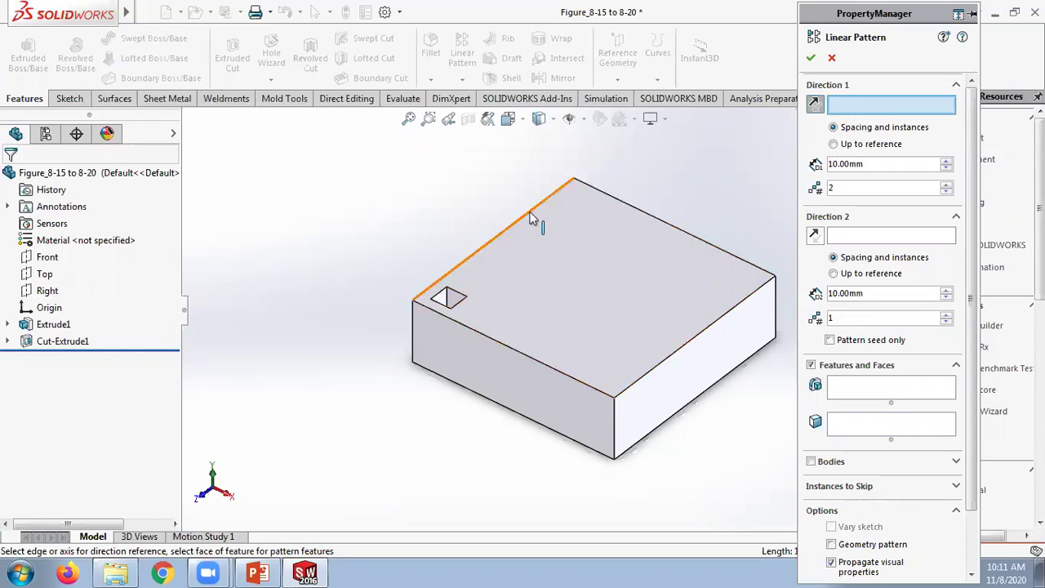
pyautogui.click(46, 257)
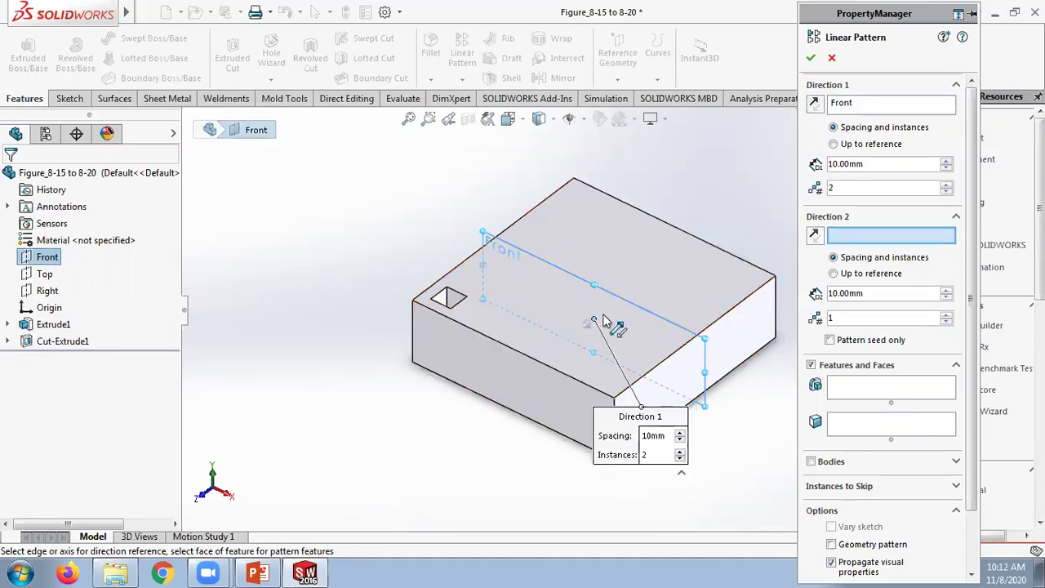
pyautogui.click(47, 291)
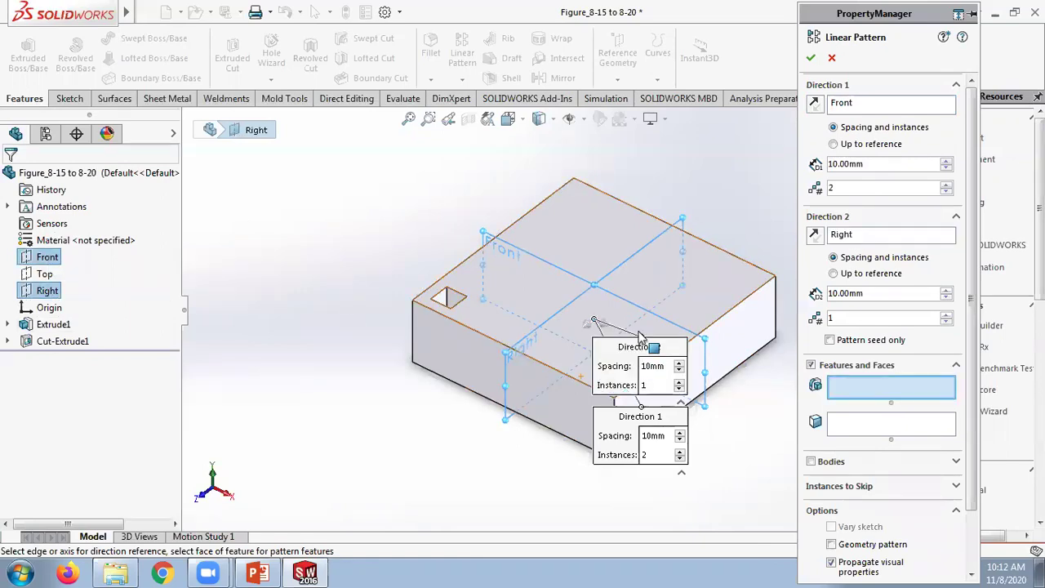
pyautogui.scroll(-2, 665, 338)
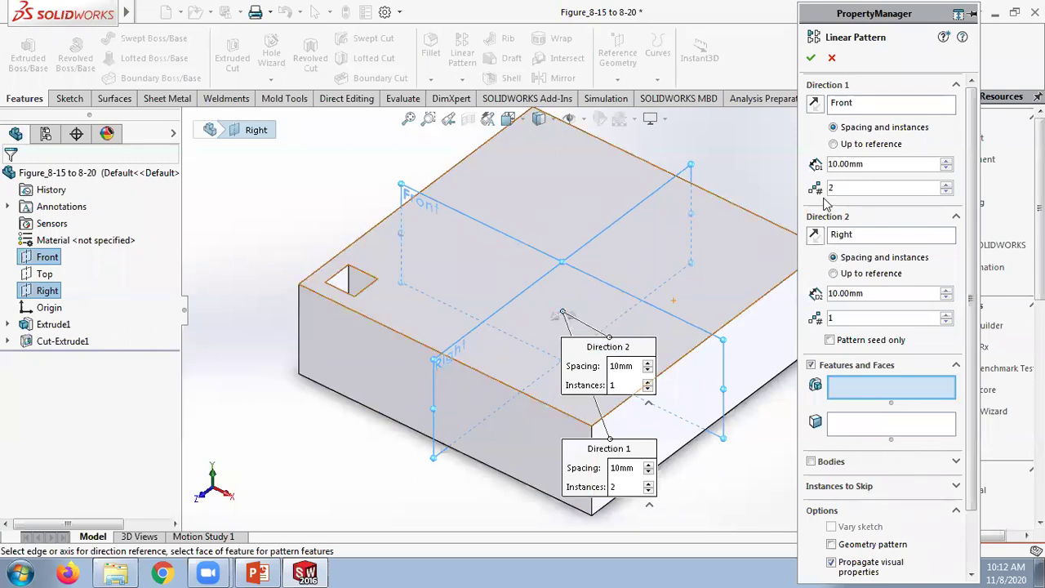
# - Reverse Direction 1 and add Cut-Extrude1 as the feature to pattern
pyautogui.click(814, 106)
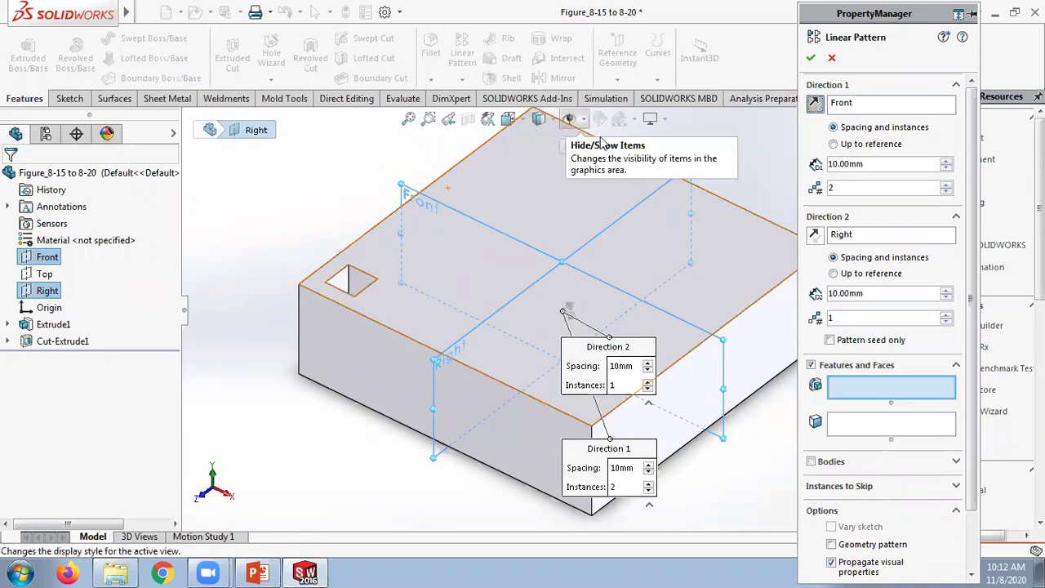
pyautogui.click(847, 104)
pyautogui.click(841, 235)
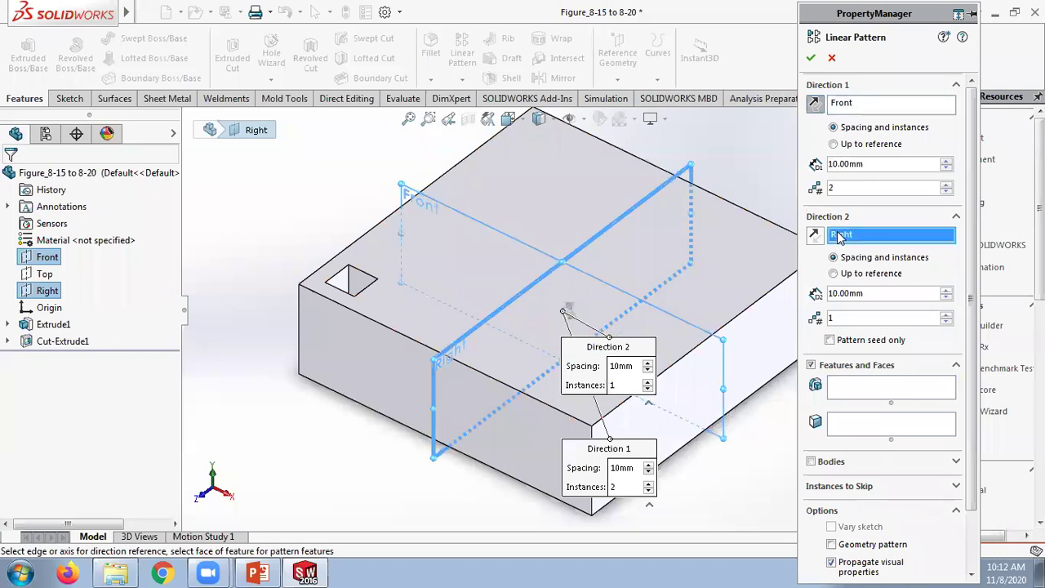
pyautogui.moveTo(621, 222); pyautogui.dragTo(661, 219, button='middle')
pyautogui.scroll(-3, 971, 303)
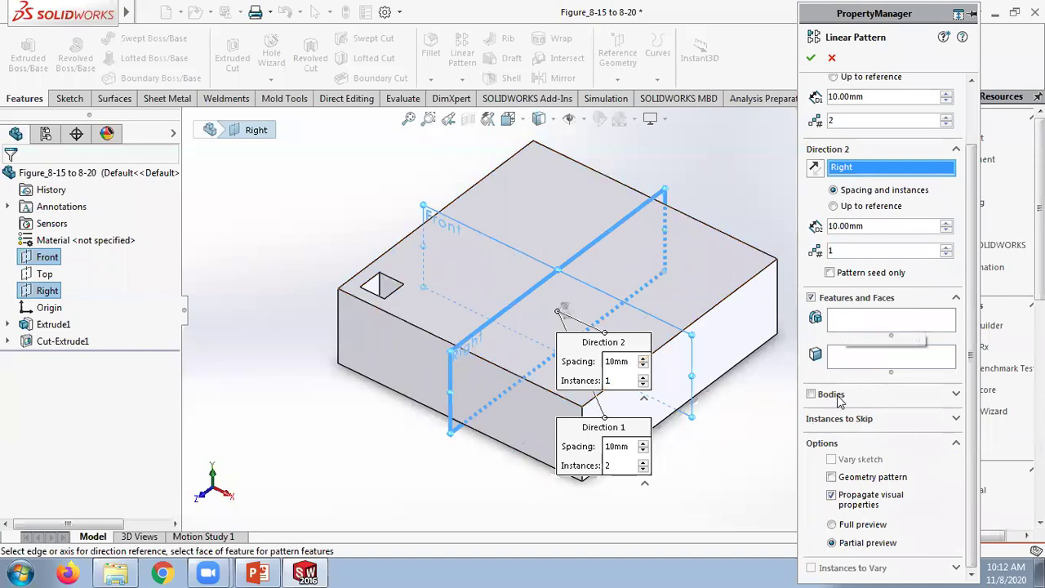
pyautogui.click(859, 328)
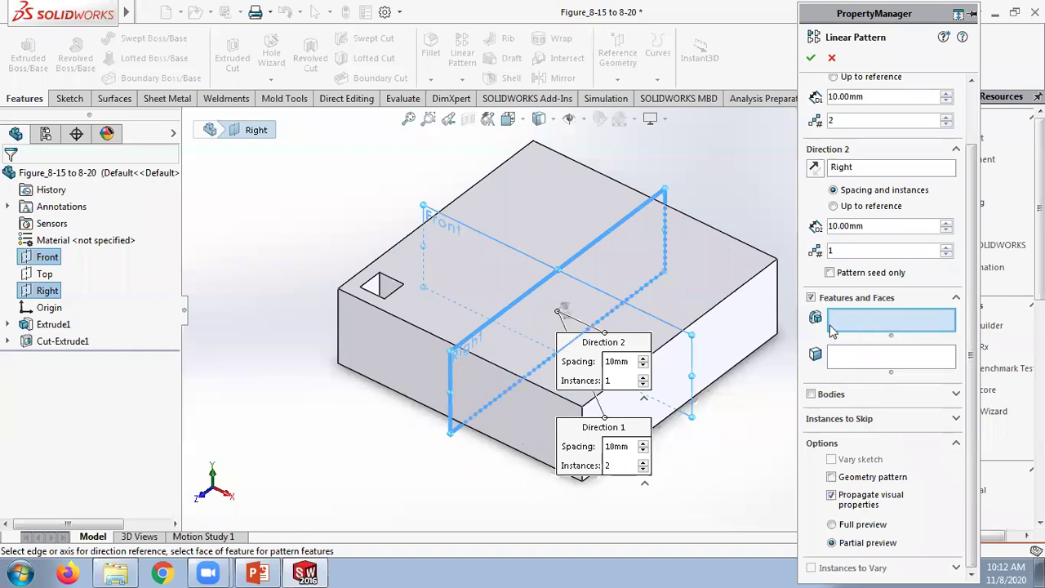
pyautogui.click(59, 341)
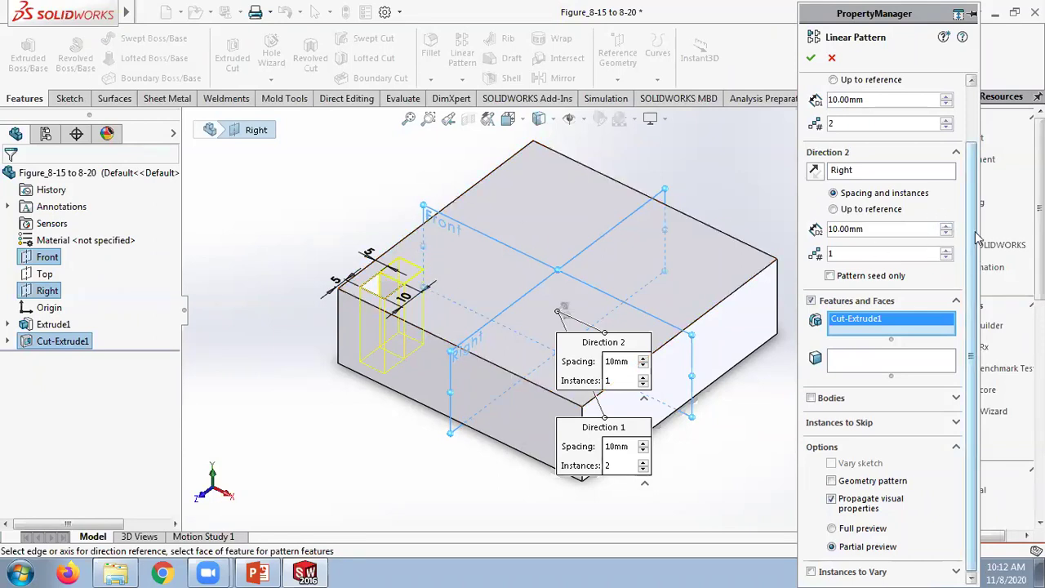
pyautogui.scroll(2, 978, 220)
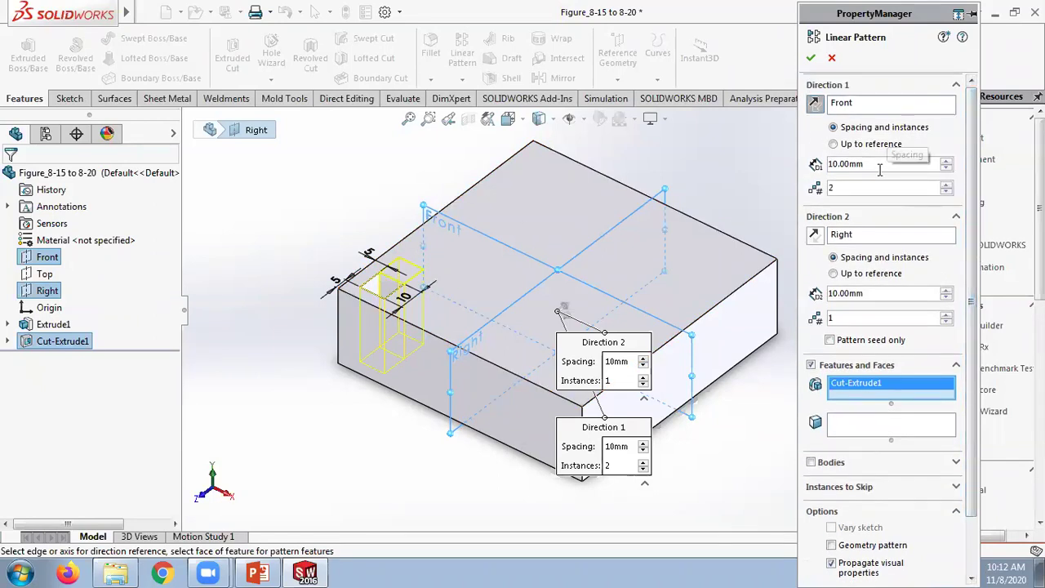
# - Set 20 mm spacing and 5 instances in both directions and accept LPattern1
pyautogui.click(946, 162)
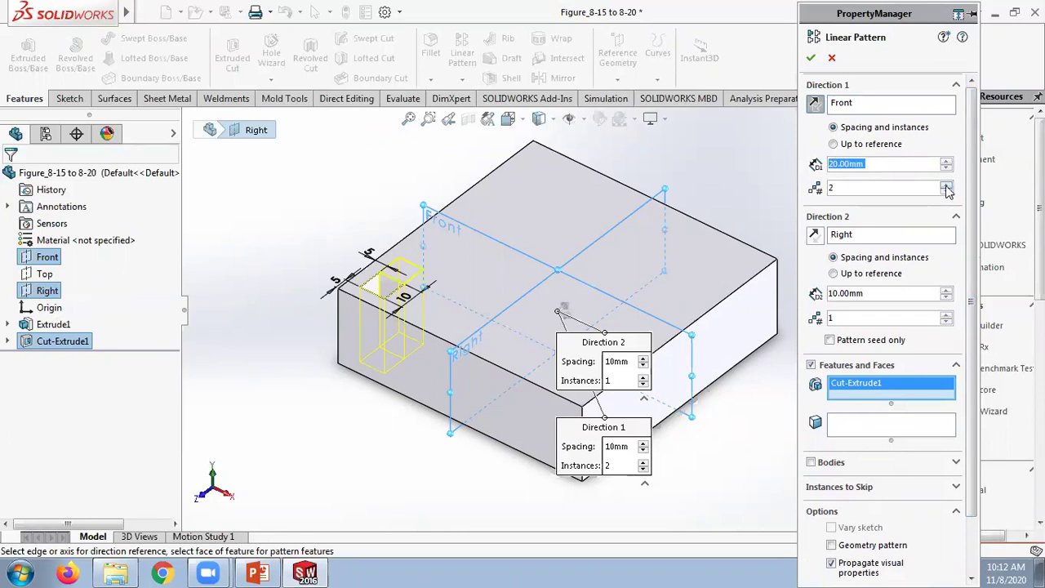
pyautogui.click(946, 184)
pyautogui.click(946, 185)
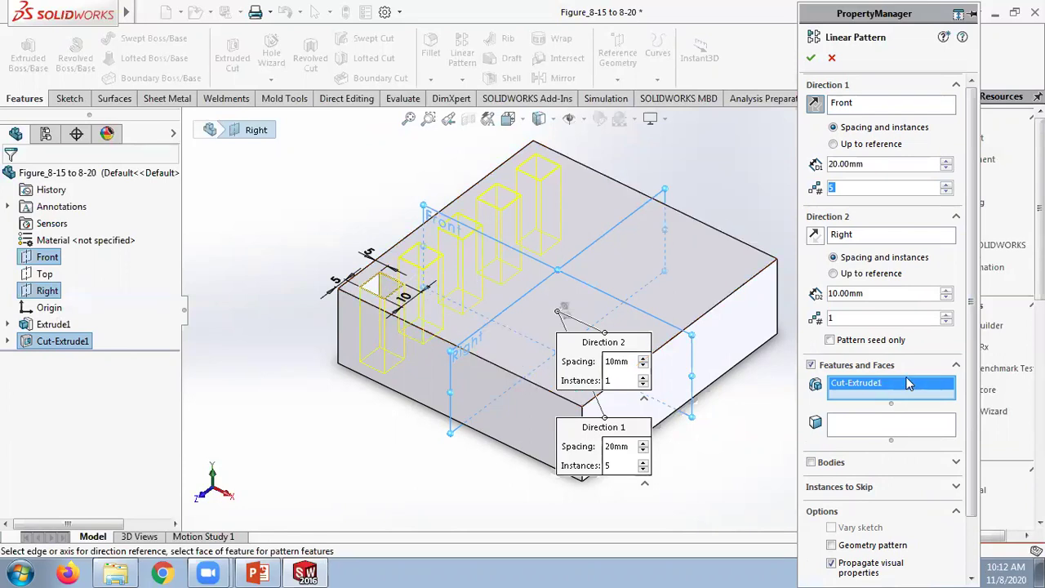
pyautogui.click(946, 316)
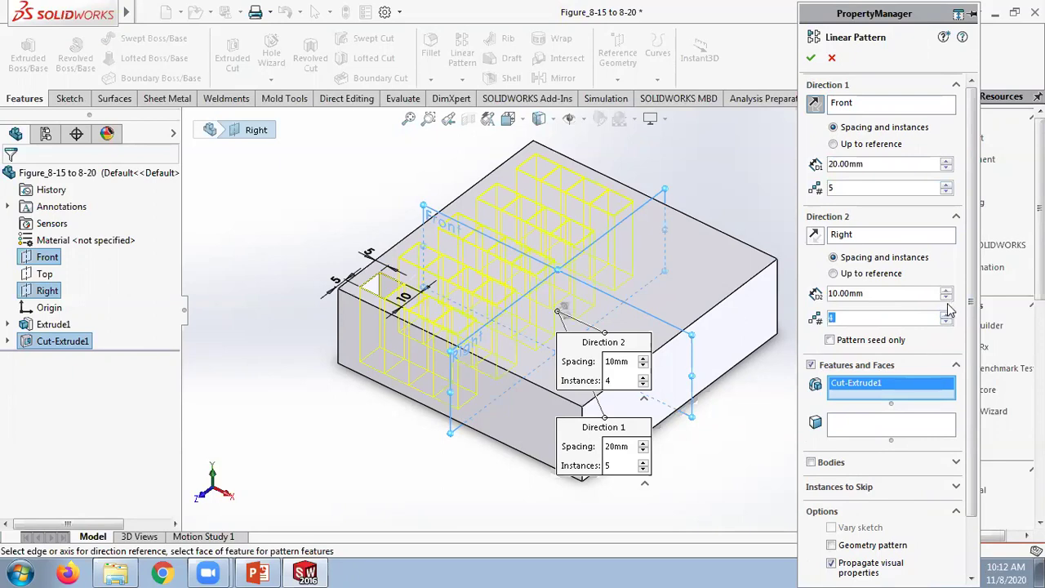
pyautogui.click(946, 291)
pyautogui.moveTo(698, 216); pyautogui.dragTo(759, 263, button='middle')
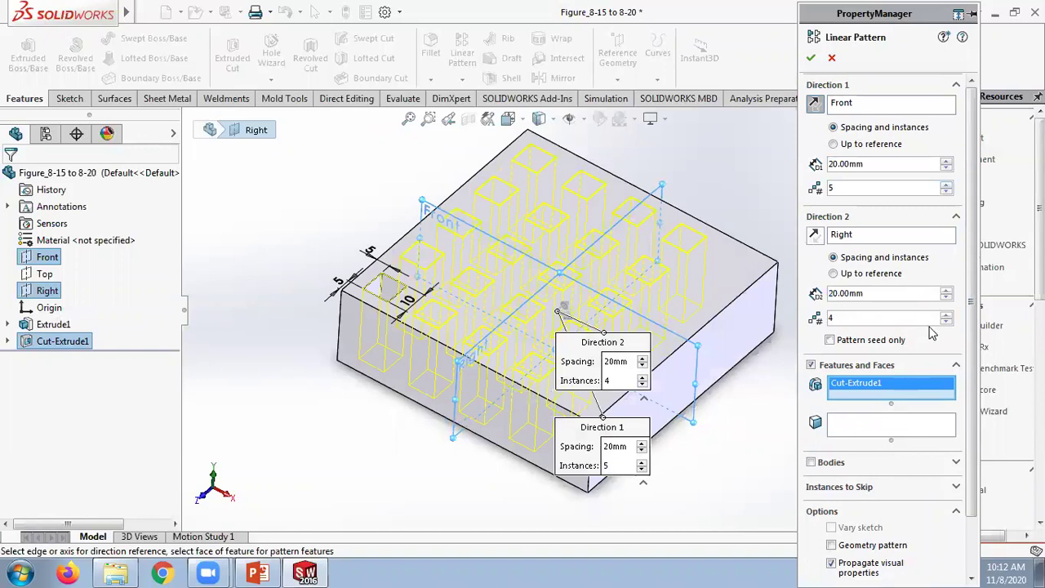
pyautogui.moveTo(563, 303); pyautogui.dragTo(636, 244, button='middle')
pyautogui.scroll(3, 572, 277)
pyautogui.click(808, 58)
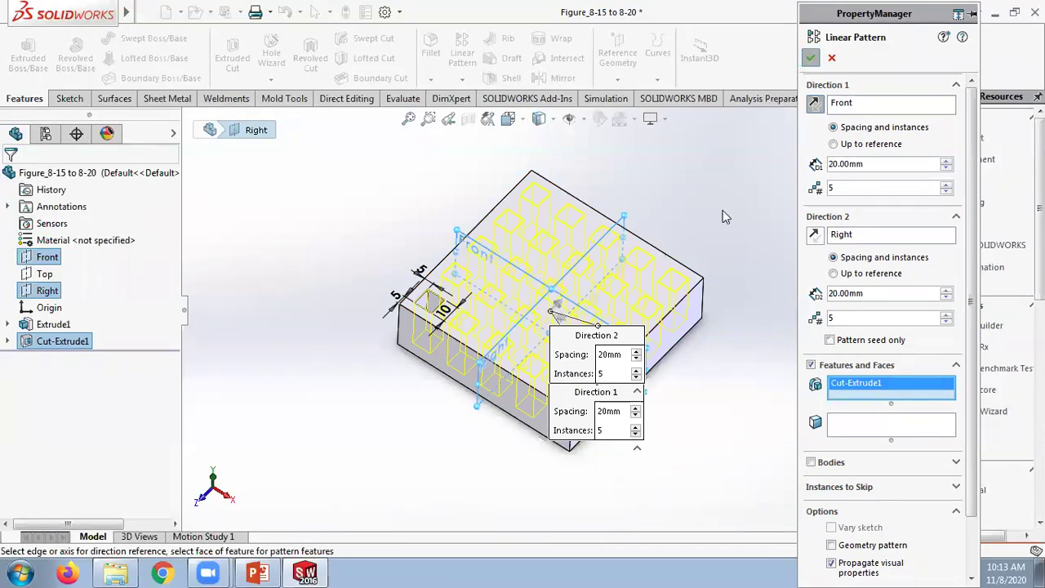
pyautogui.moveTo(700, 245); pyautogui.dragTo(795, 100, button='middle')
pyautogui.moveTo(783, 152); pyautogui.dragTo(721, 315, button='middle')
# - Inspect LPattern1 with the square cut's sketch shown, then accept it
pyautogui.click(57, 359)
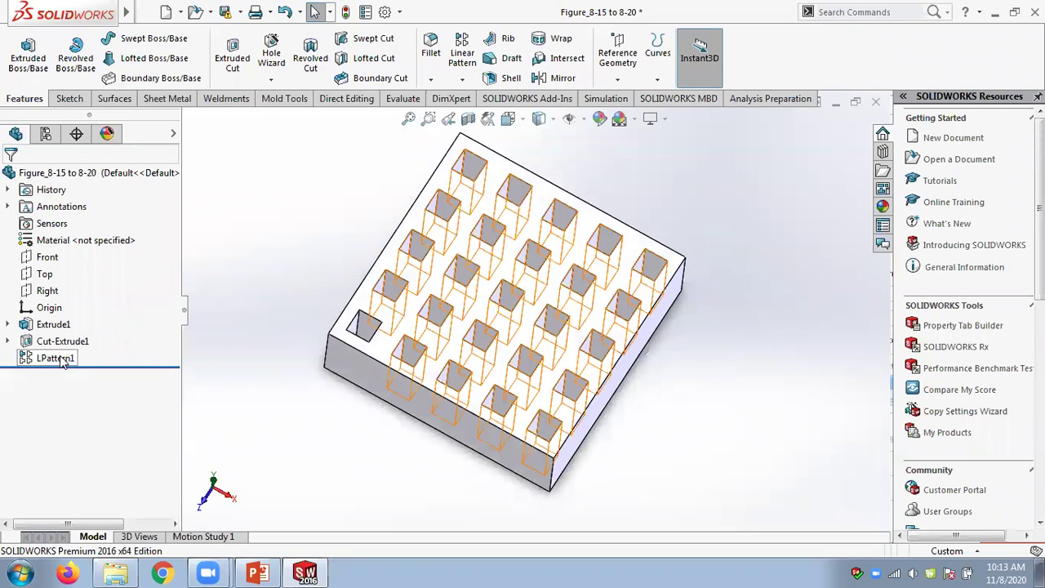
pyautogui.rightClick(61, 361)
pyautogui.click(114, 233)
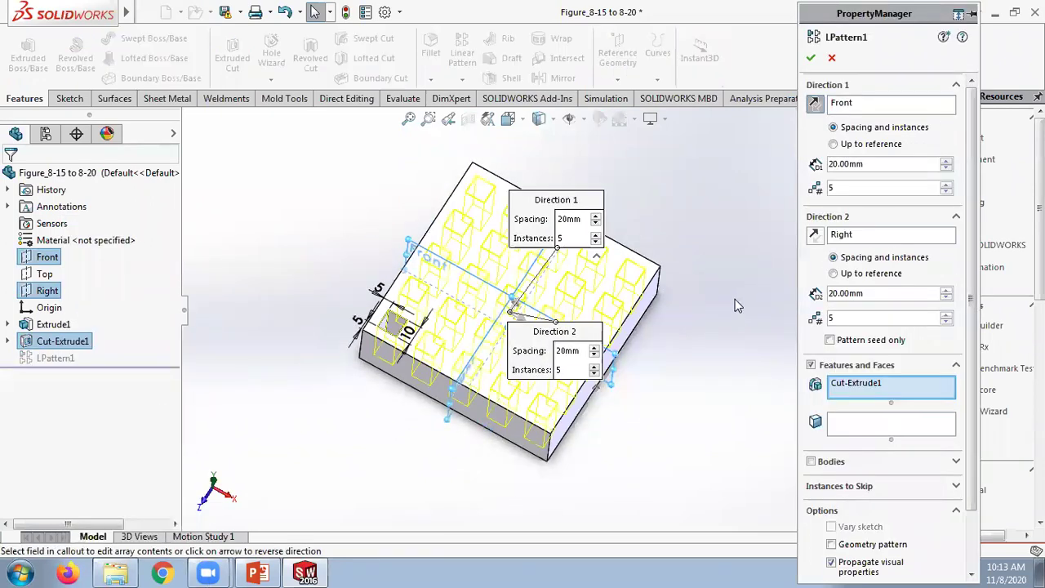
pyautogui.moveTo(734, 306); pyautogui.dragTo(718, 303, button='middle')
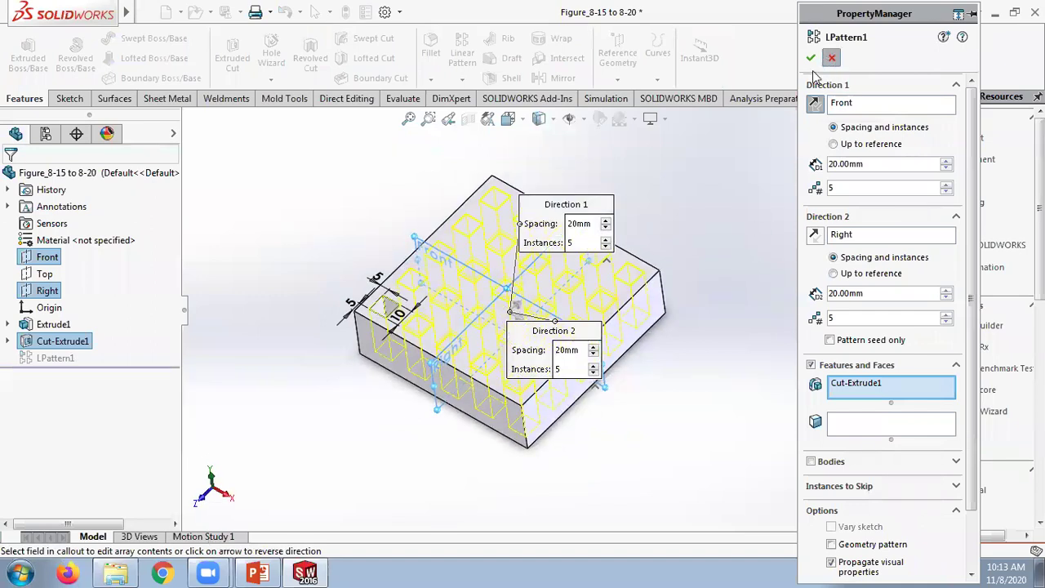
pyautogui.click(811, 58)
# - Delete LPattern1 from the feature tree and confirm the deletion
pyautogui.click(56, 357)
pyautogui.rightClick(57, 358)
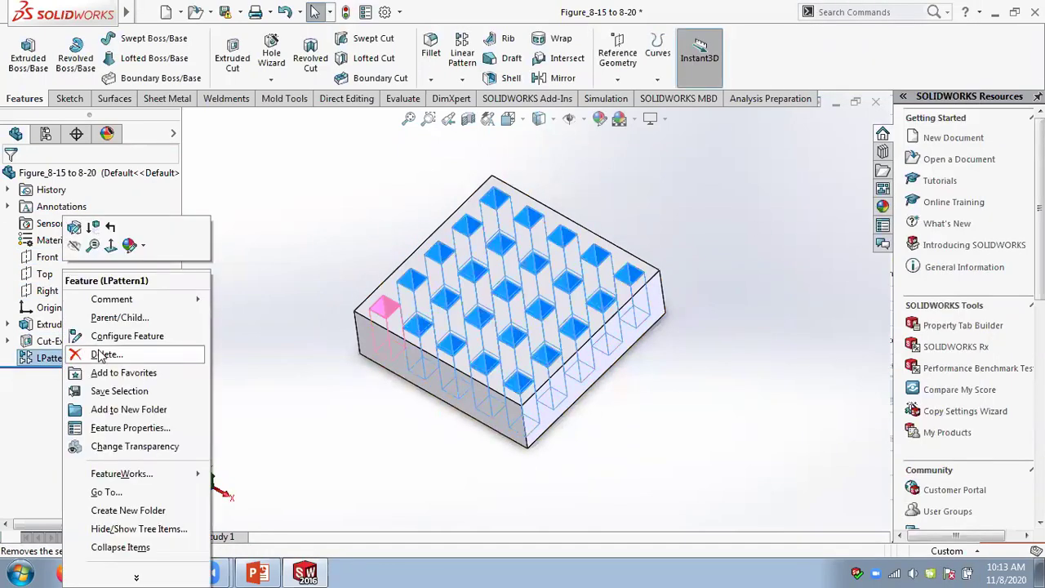
pyautogui.click(100, 354)
pyautogui.press('Return')
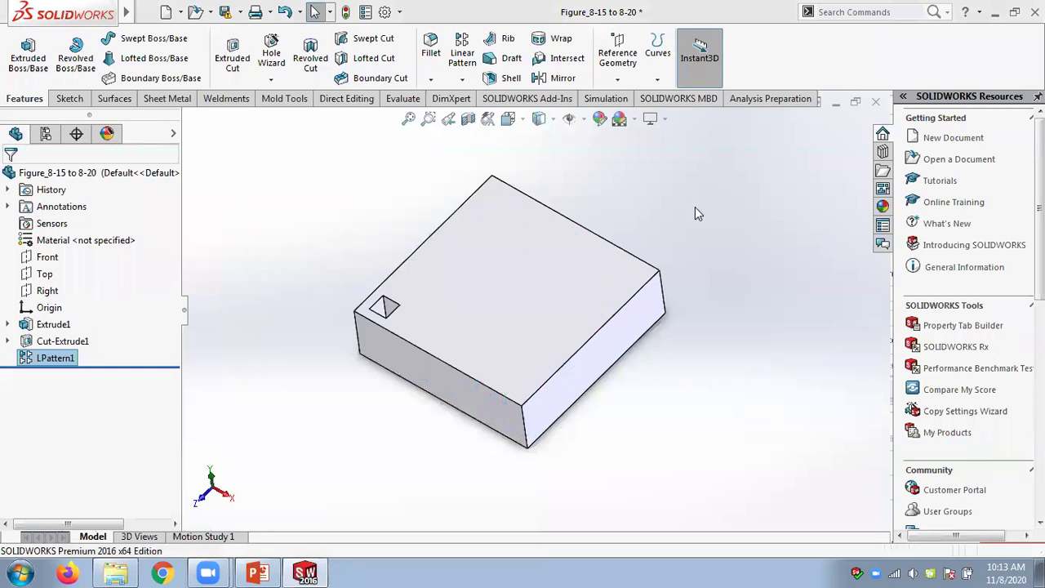
pyautogui.click(462, 79)
# - Pattern Cut-Extrude1 along the top-left and front-left block edges, both directions pointing onto the block
pyautogui.click(488, 96)
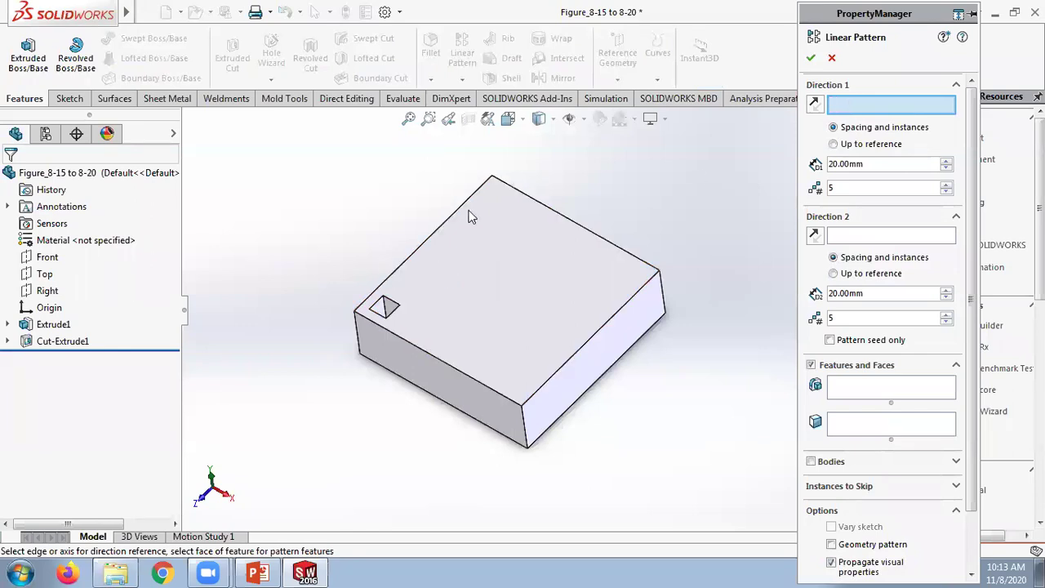
pyautogui.click(397, 271)
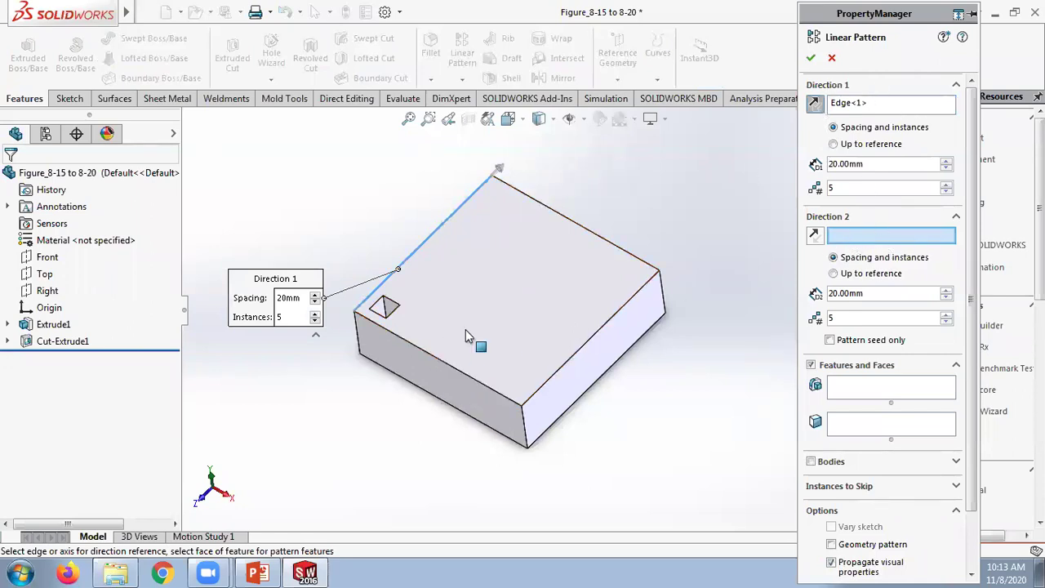
pyautogui.click(403, 343)
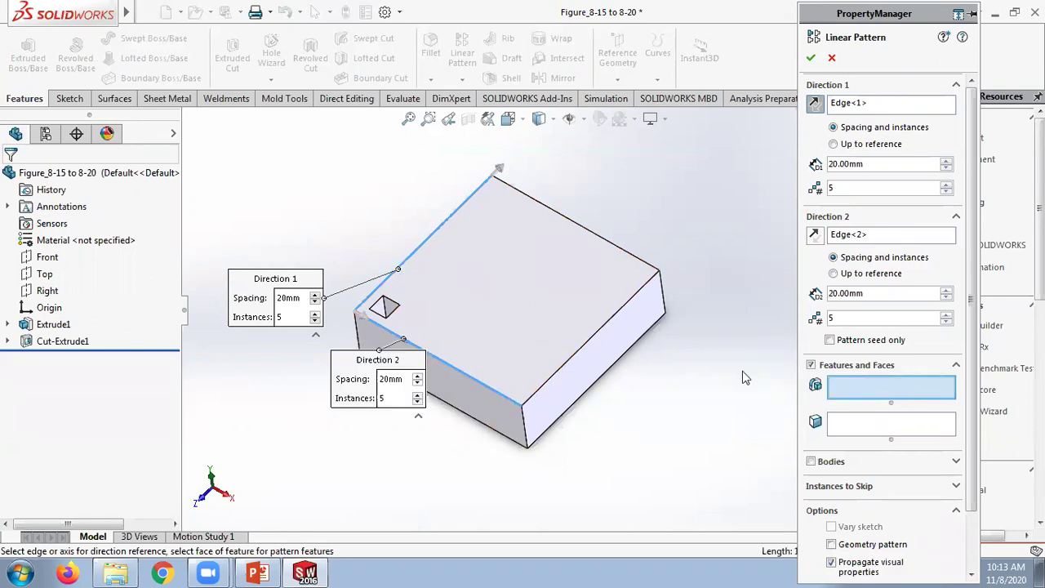
pyautogui.click(390, 308)
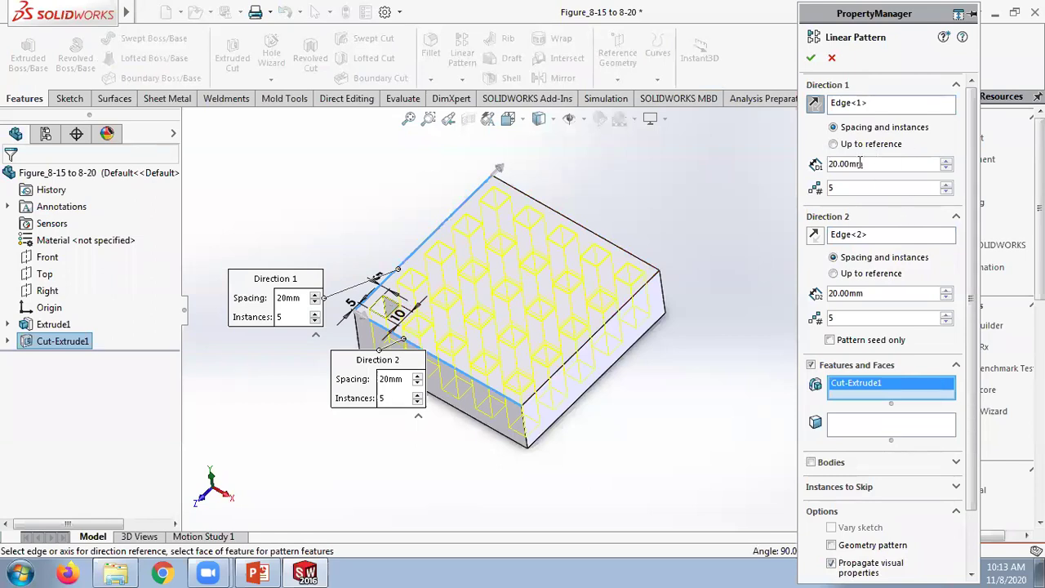
pyautogui.moveTo(875, 164); pyautogui.dragTo(806, 162)
pyautogui.click(814, 105)
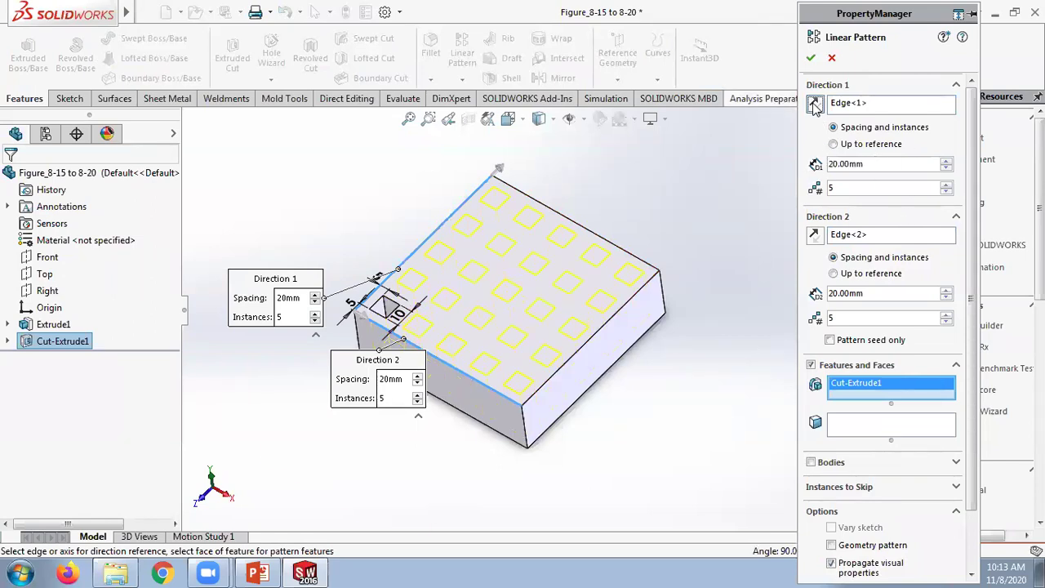
pyautogui.click(814, 104)
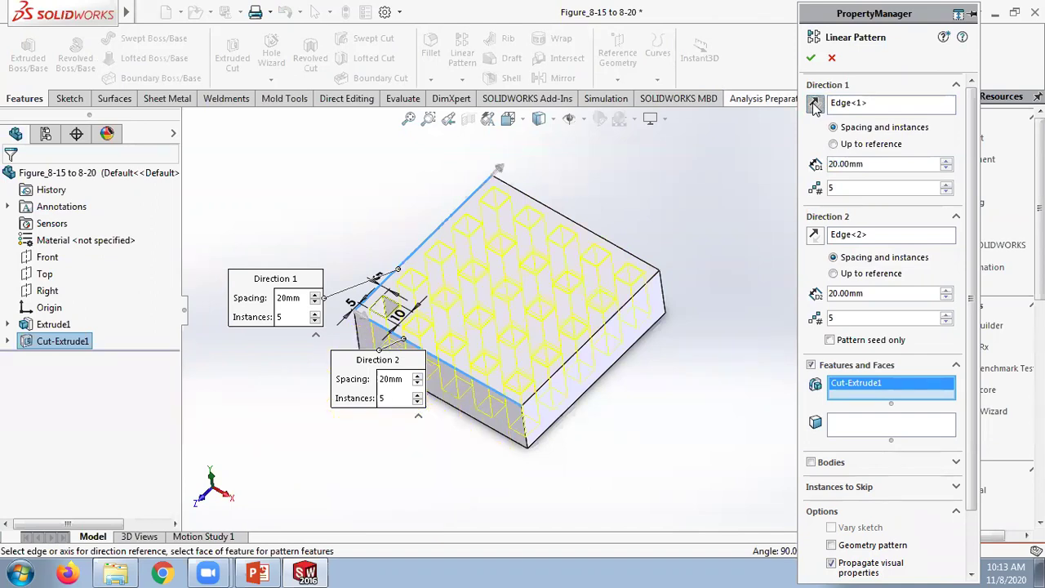
pyautogui.click(813, 235)
pyautogui.click(814, 235)
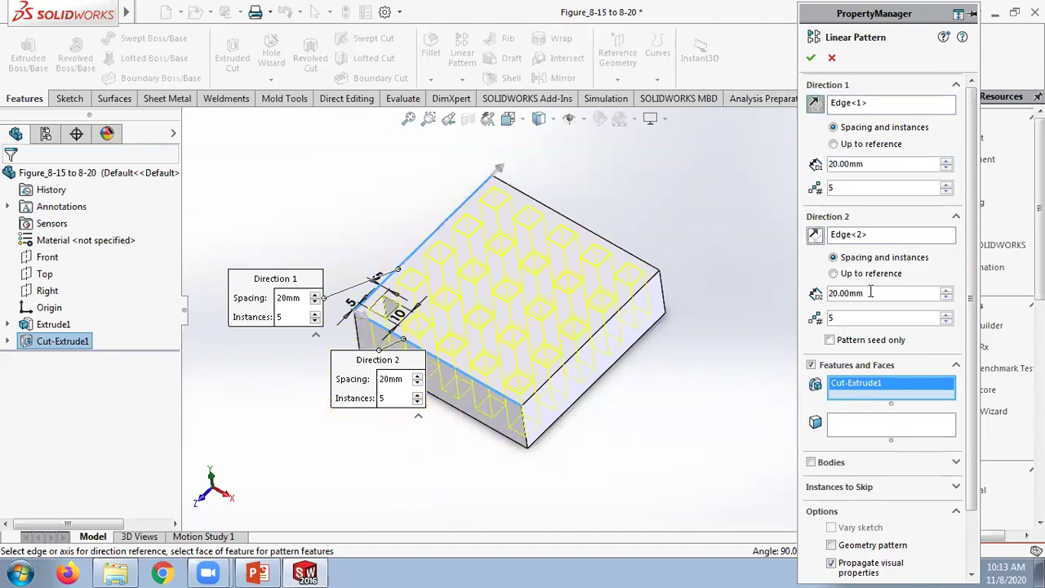
# - Try patterning Direction 1 up to the block's right end face as reference
pyautogui.click(833, 144)
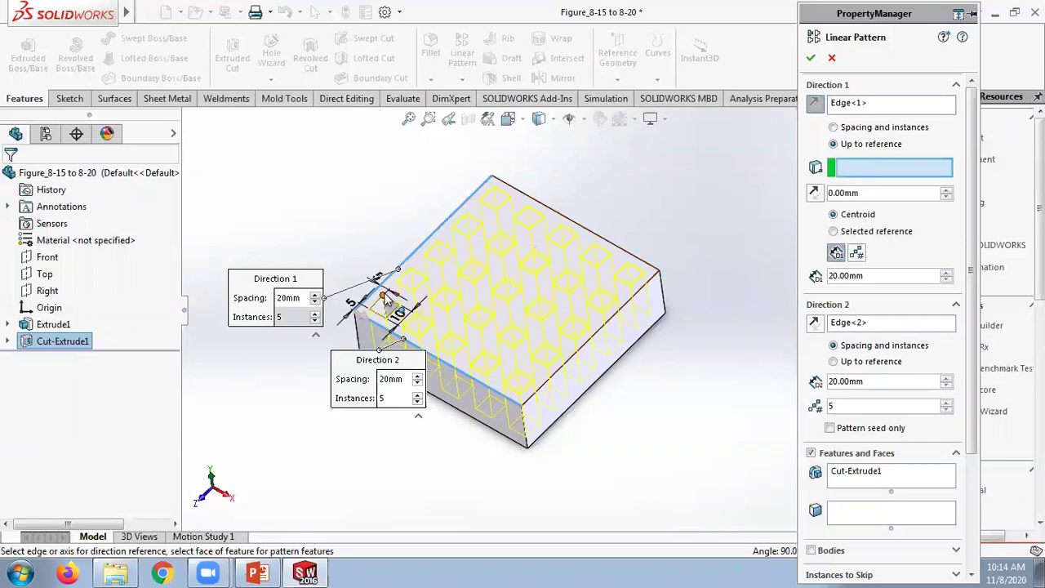
pyautogui.moveTo(609, 193); pyautogui.dragTo(580, 220, button='middle')
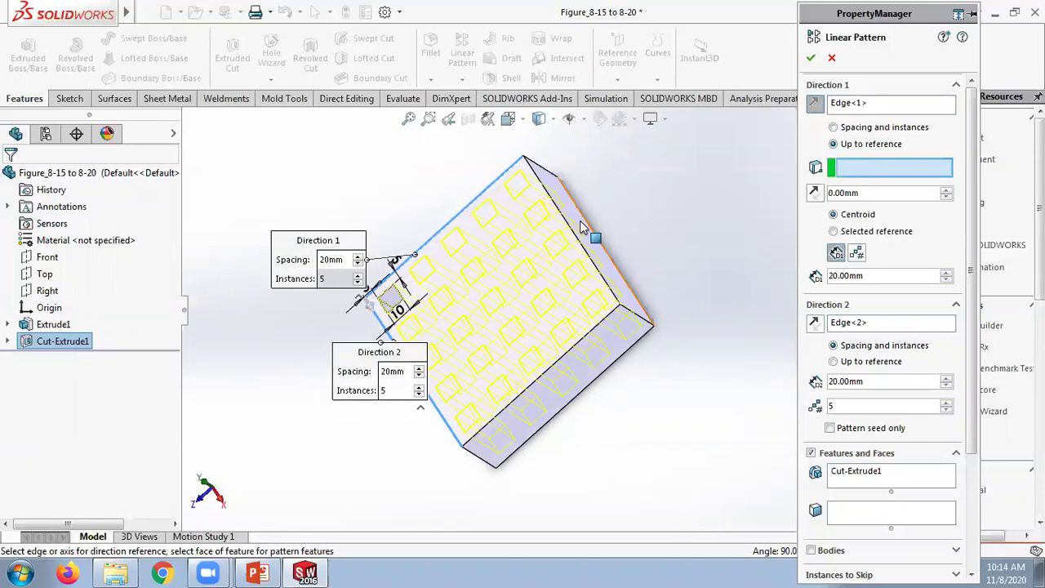
pyautogui.moveTo(655, 220)
pyautogui.mouseDown(button='middle')
pyautogui.moveTo(690, 145)
pyautogui.moveTo(639, 234)
pyautogui.mouseUp(button='middle')
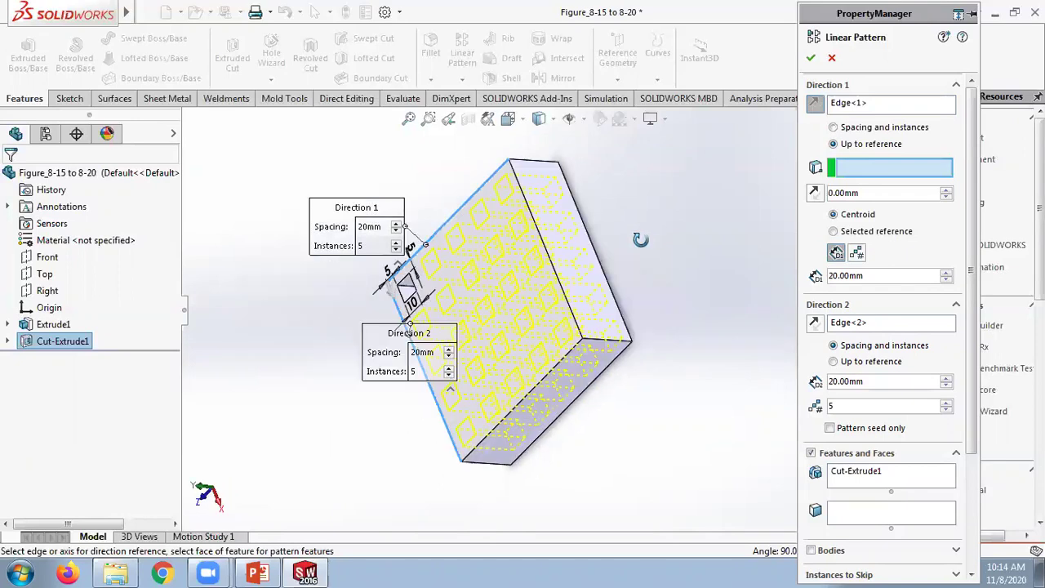
pyautogui.click(587, 263)
pyautogui.moveTo(586, 262); pyautogui.dragTo(699, 95, button='middle')
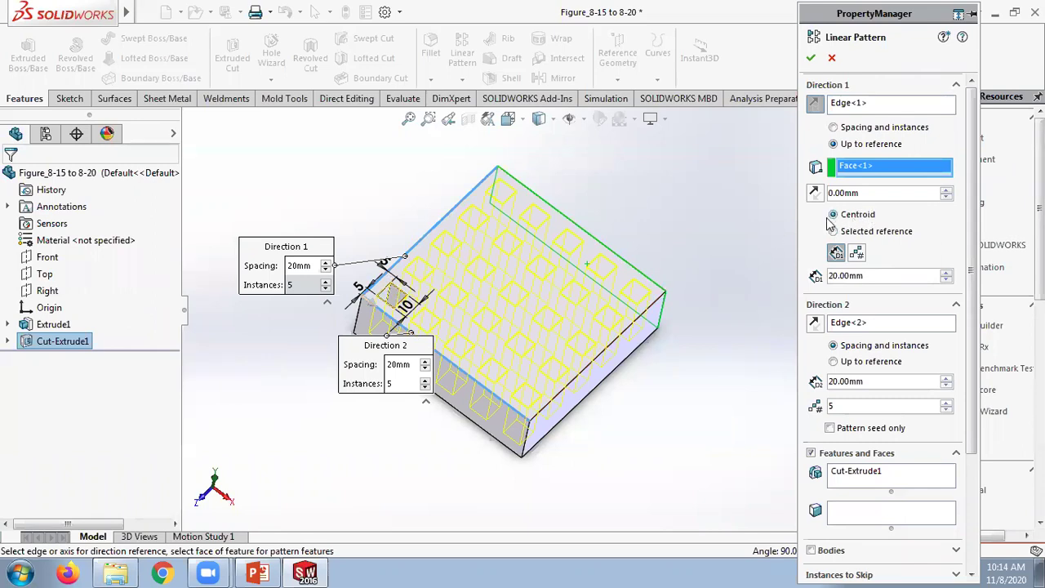
# - Revert to spacing and instances, enable Pattern seed only, and create LPattern2
pyautogui.click(833, 128)
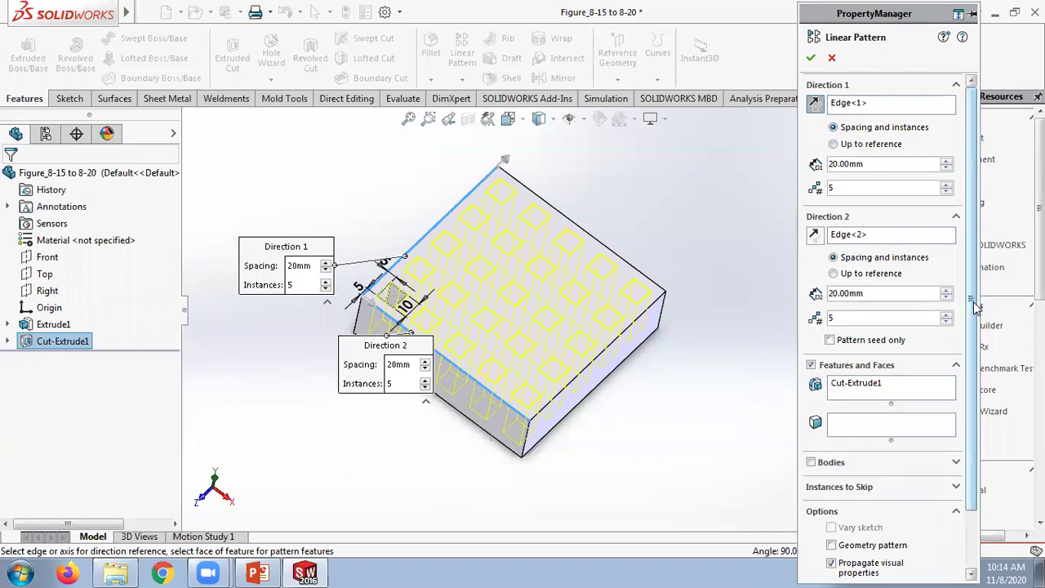
pyautogui.moveTo(974, 302); pyautogui.dragTo(965, 373)
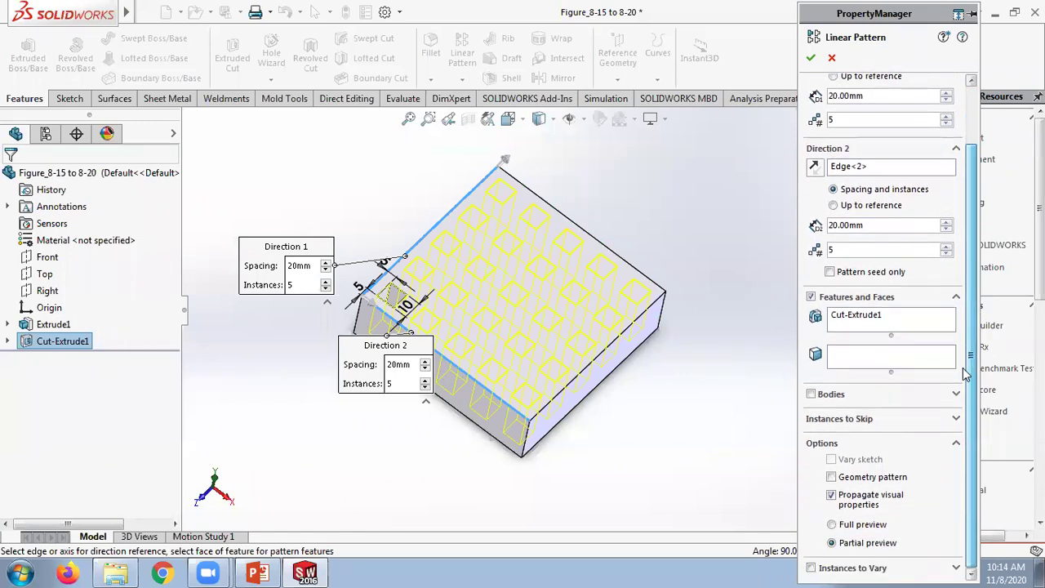
pyautogui.click(830, 273)
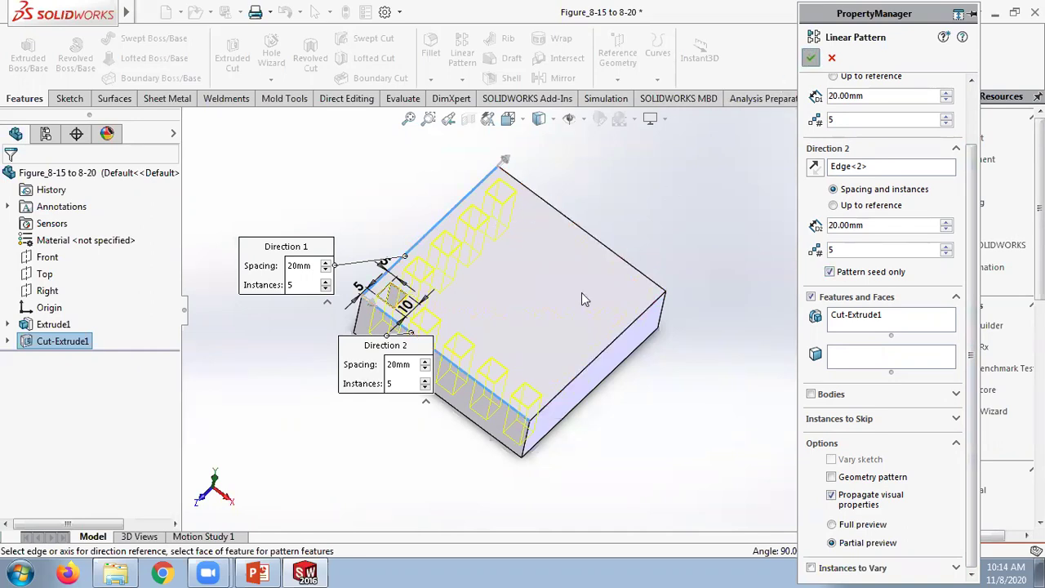
pyautogui.press('Return')
pyautogui.moveTo(655, 323)
pyautogui.mouseDown(button='middle')
pyautogui.moveTo(638, 402)
pyautogui.moveTo(634, 327)
pyautogui.moveTo(646, 322)
pyautogui.mouseUp(button='middle')
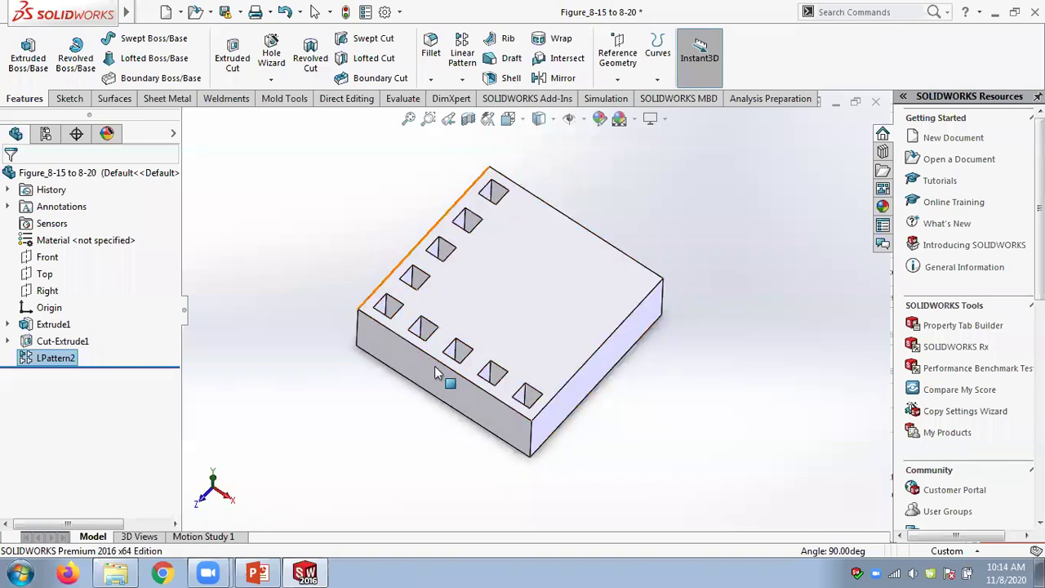
# - Edit LPattern2 to the full 5 × 5 grid, skipping instances (3, 3), (4, 2), (4, 4) and (2, 4)
pyautogui.rightClick(68, 357)
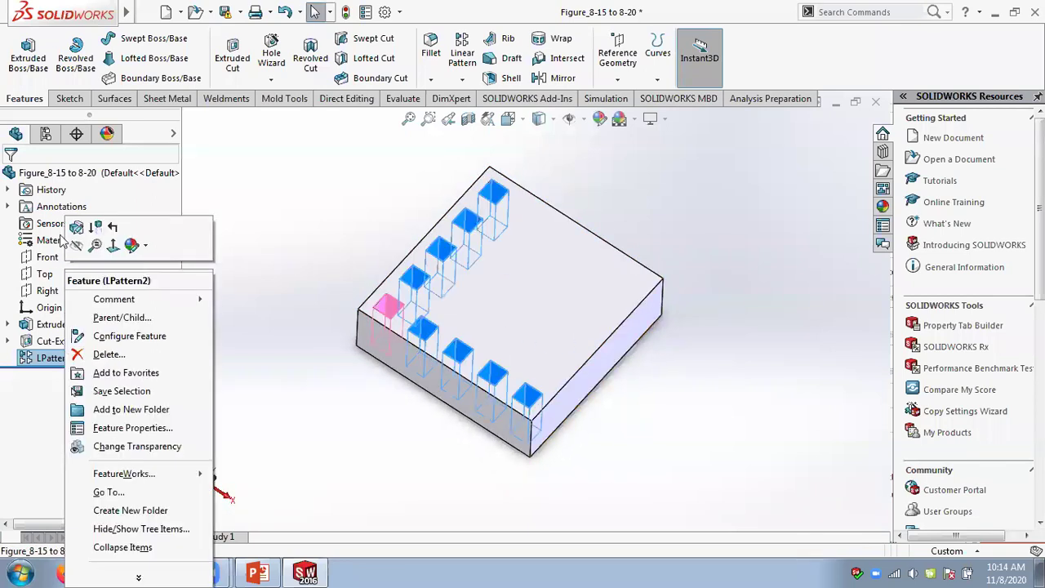
pyautogui.click(731, 223)
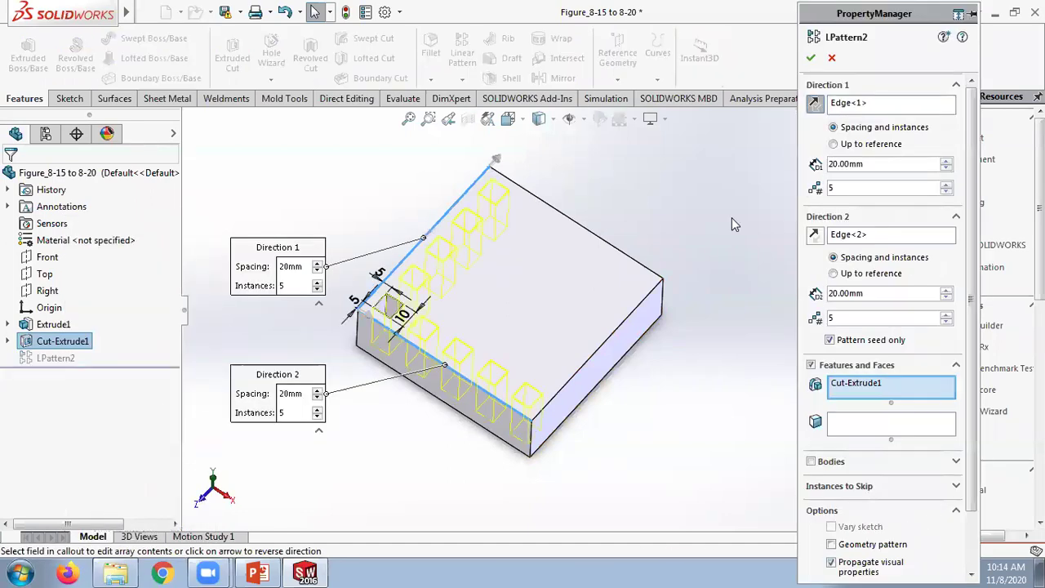
pyautogui.click(895, 341)
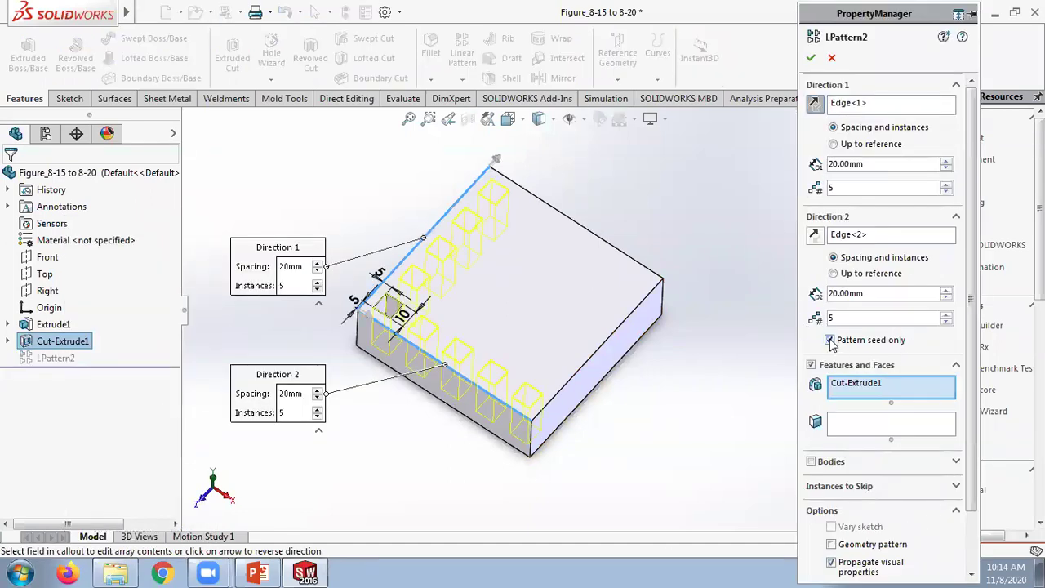
pyautogui.scroll(-2, 955, 359)
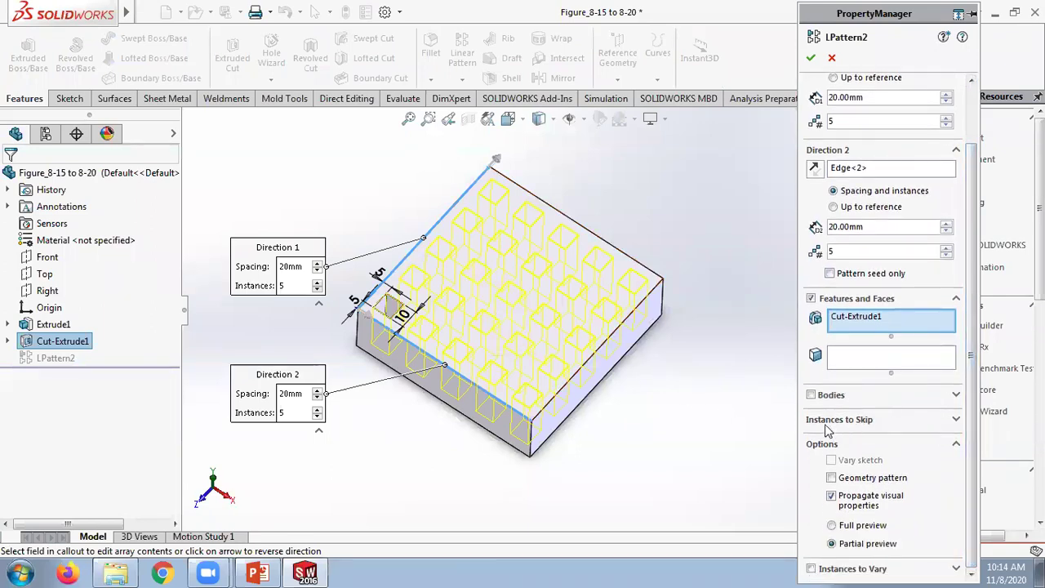
pyautogui.click(955, 419)
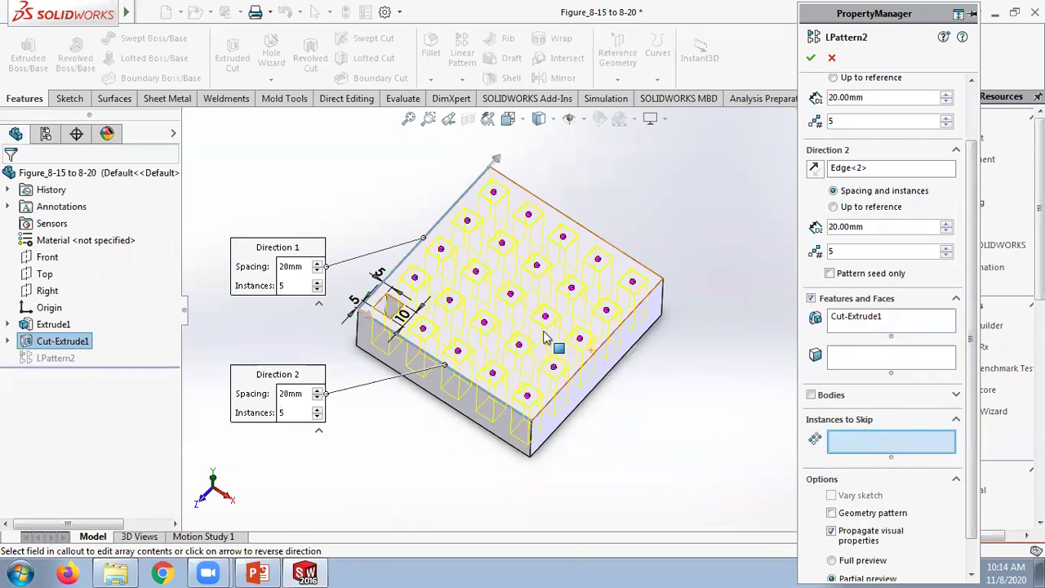
pyautogui.click(510, 292)
pyautogui.click(501, 244)
pyautogui.click(571, 289)
pyautogui.click(518, 346)
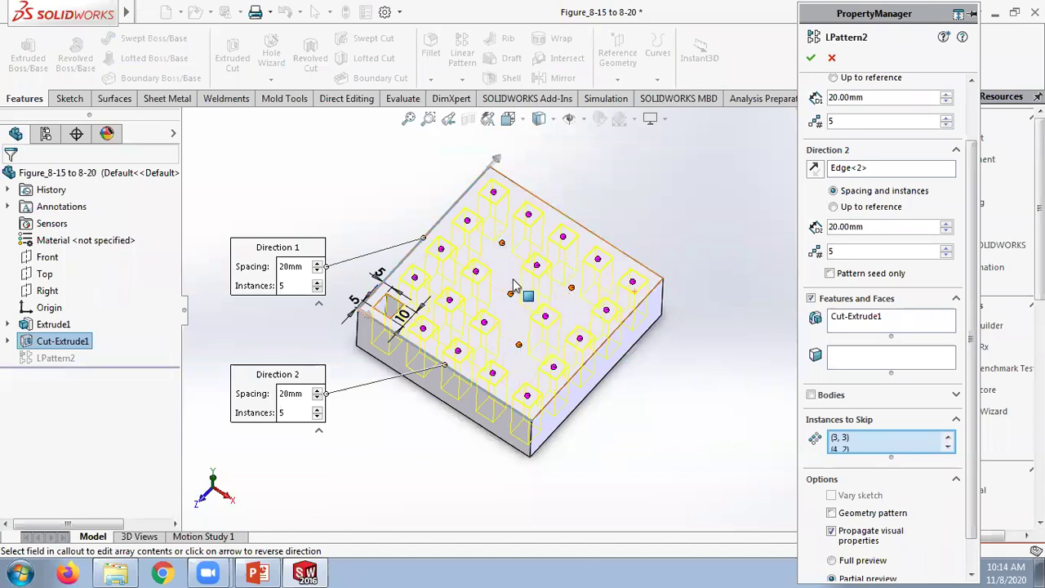
pyautogui.click(811, 57)
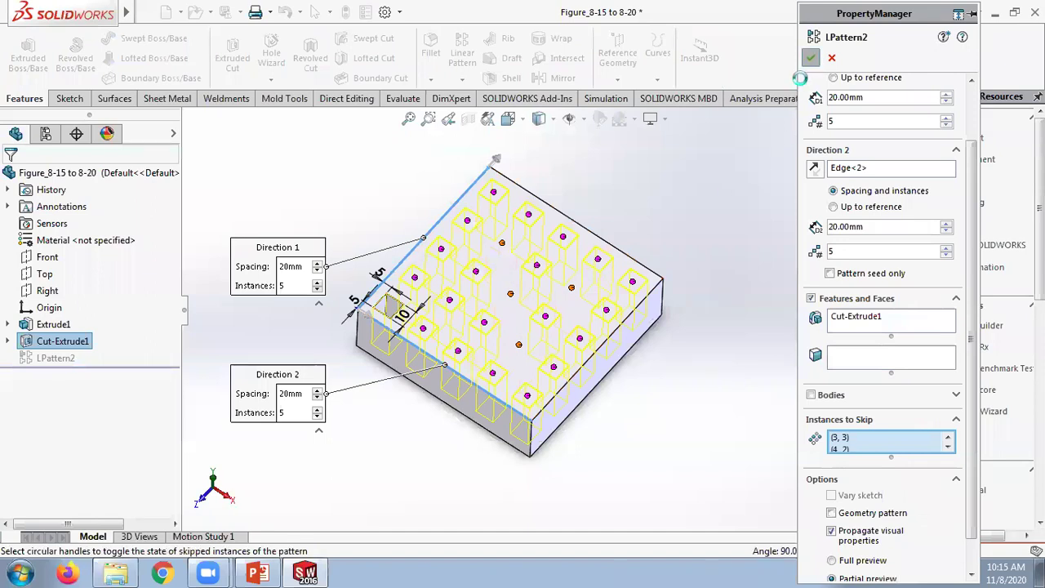
pyautogui.moveTo(697, 193)
pyautogui.mouseDown(button='middle')
pyautogui.moveTo(693, 270)
pyautogui.moveTo(694, 200)
pyautogui.mouseUp(button='middle')
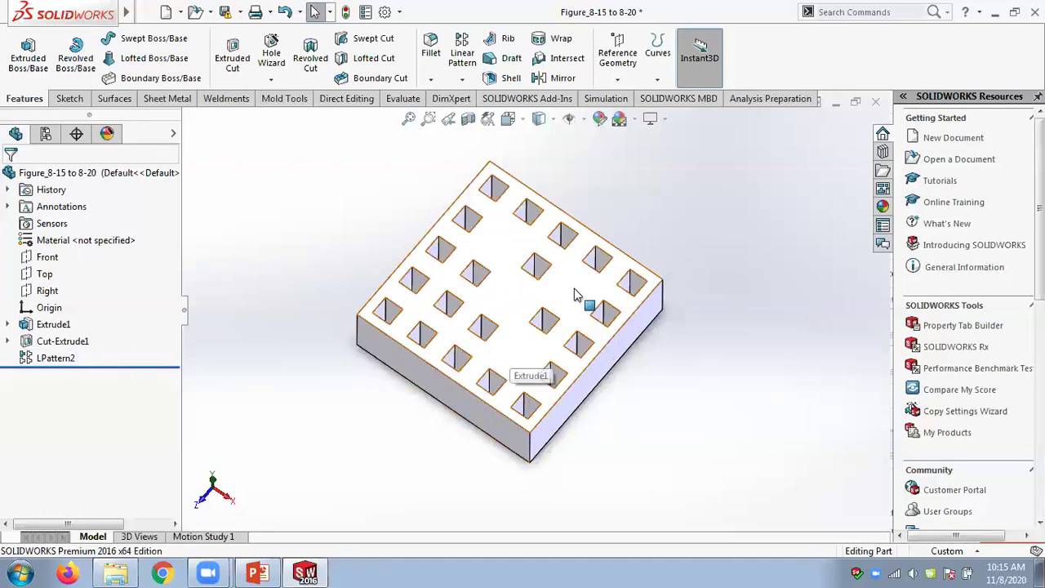
# - Reopen LPattern2, clear the skipped instances, preview the 20 mm grid fully, and confirm
pyautogui.rightClick(66, 363)
pyautogui.click(72, 229)
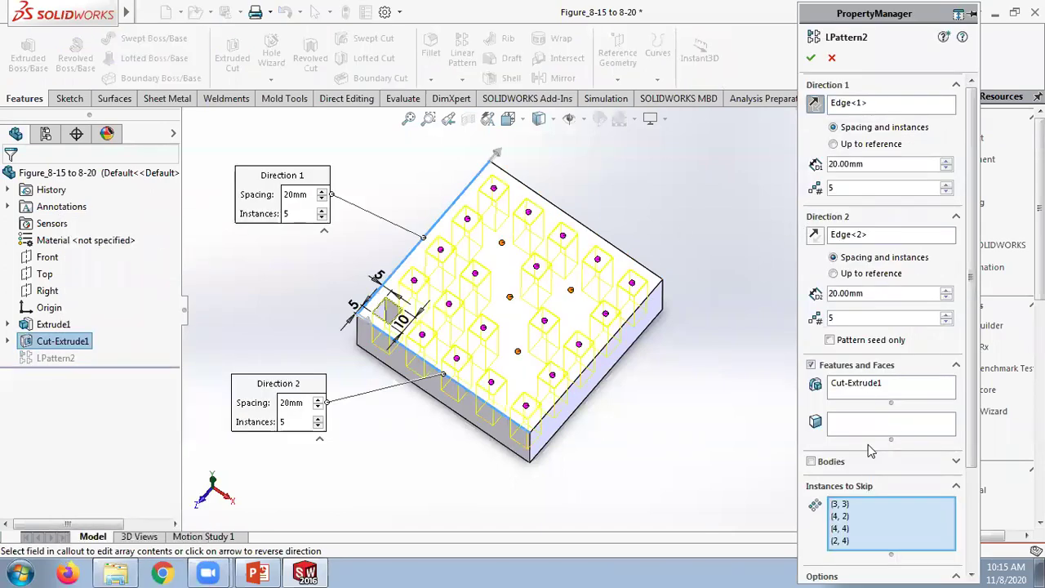
pyautogui.rightClick(870, 449)
pyautogui.click(908, 454)
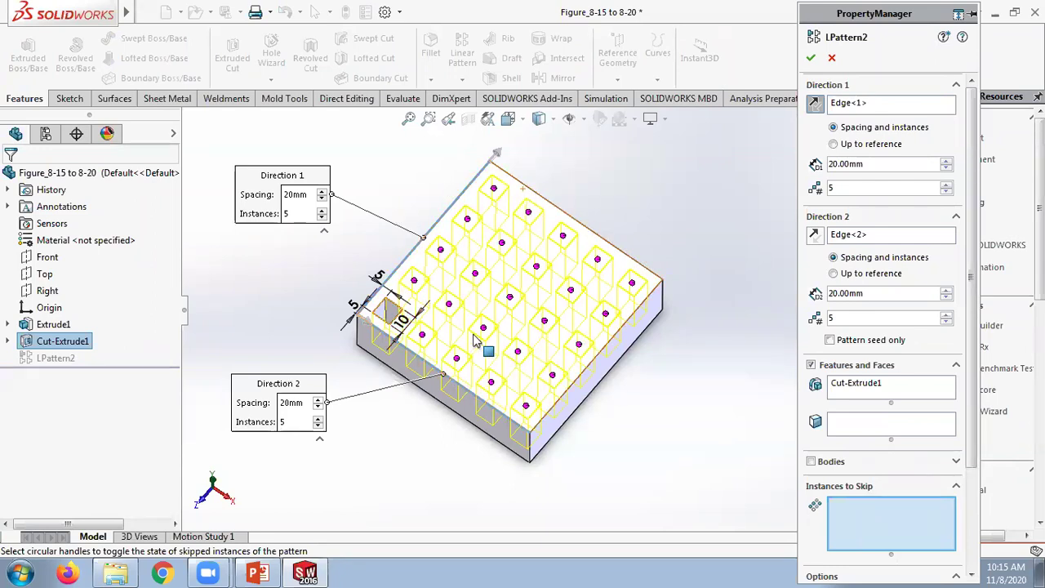
pyautogui.scroll(-2, 974, 452)
pyautogui.scroll(-4, 974, 451)
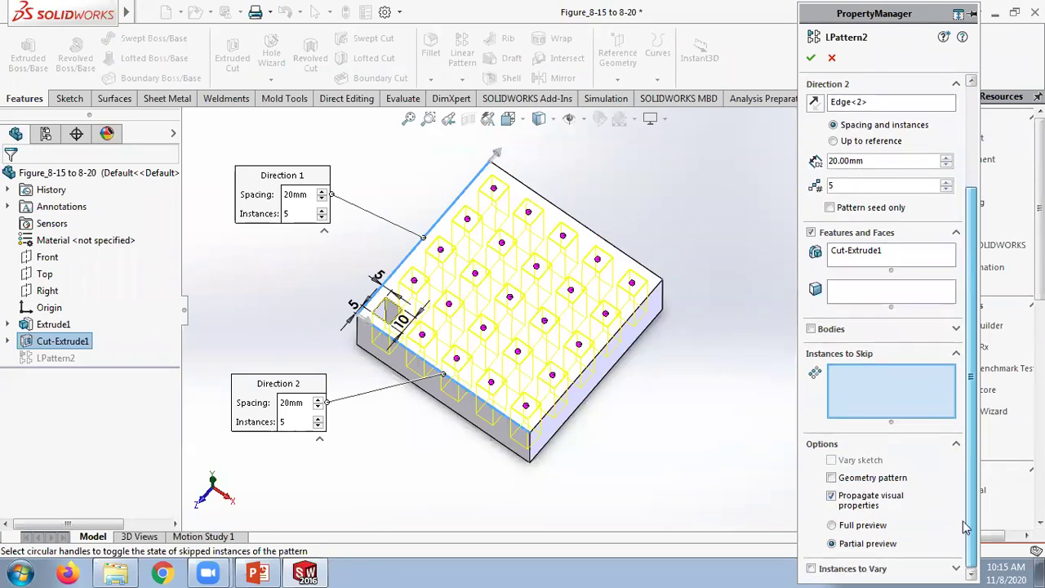
pyautogui.click(833, 524)
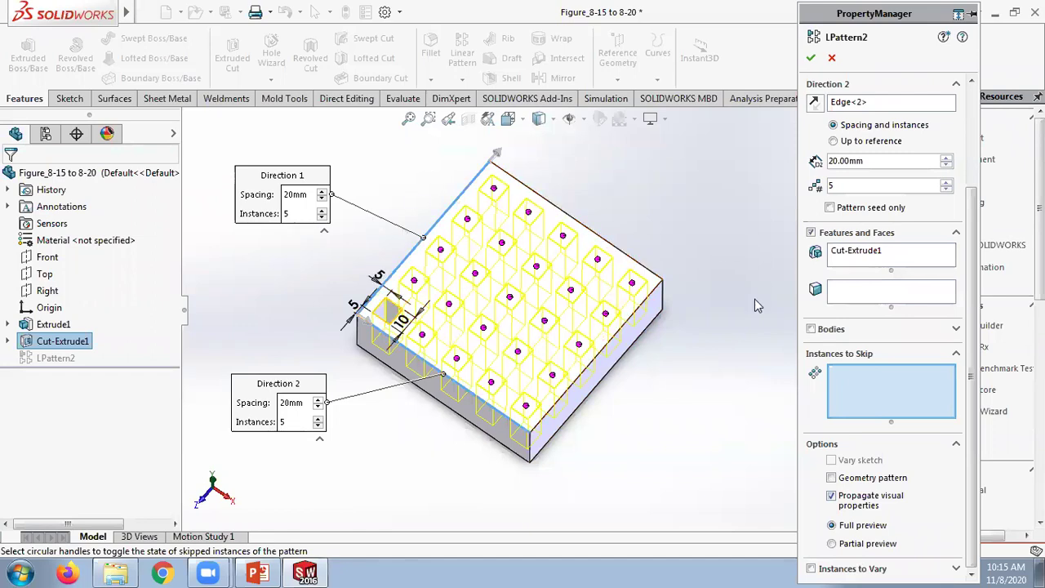
pyautogui.scroll(3, 970, 290)
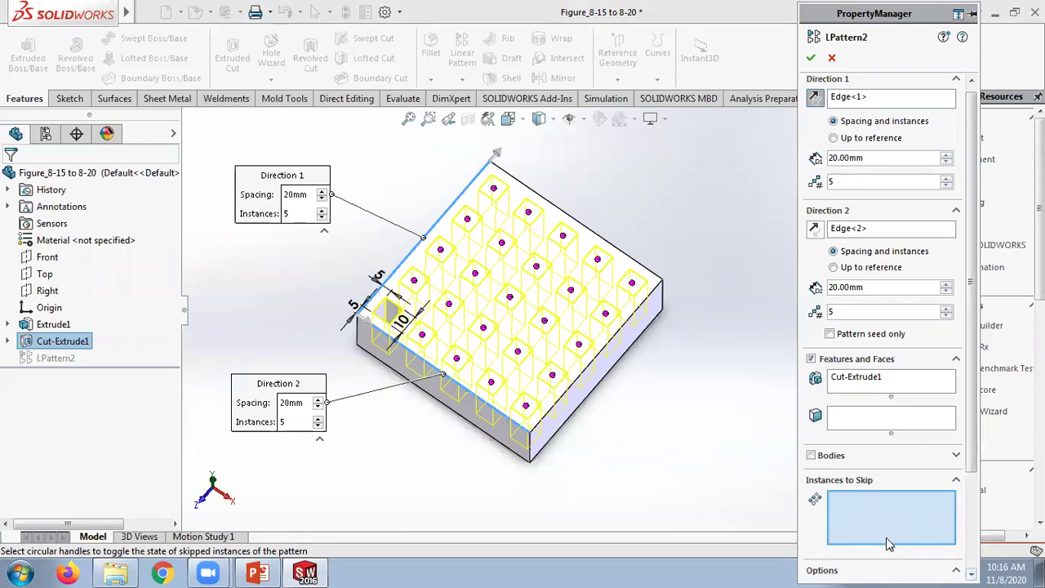
pyautogui.click(810, 57)
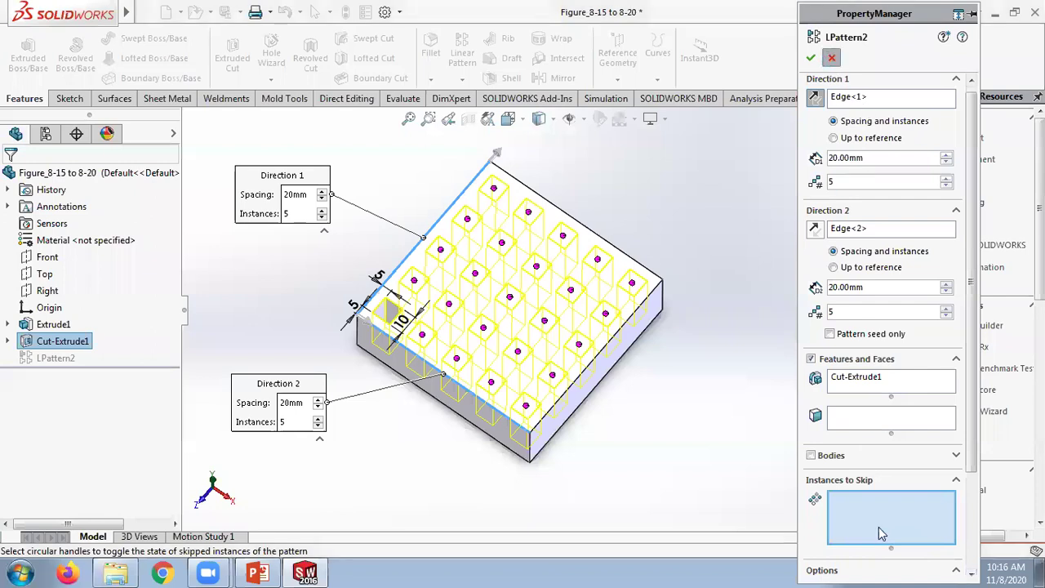
# - Set the Windows system volume to 72
pyautogui.click(913, 571)
pyautogui.moveTo(906, 449); pyautogui.dragTo(910, 419)
pyautogui.click(787, 337)
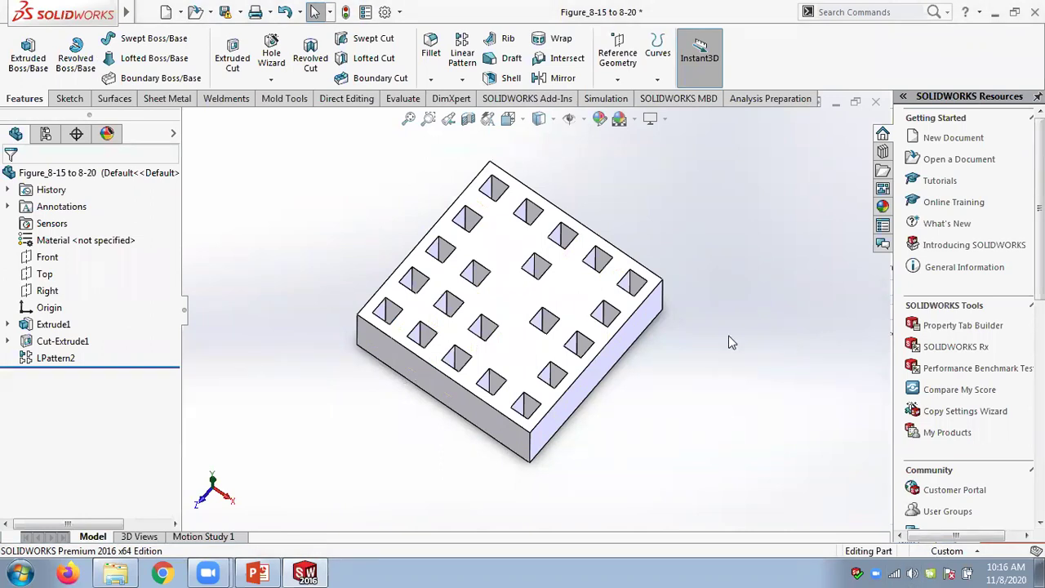
# - Browse Explorer from the slides folder to SW notes > Part files and select the Chap 08 archive
pyautogui.click(115, 574)
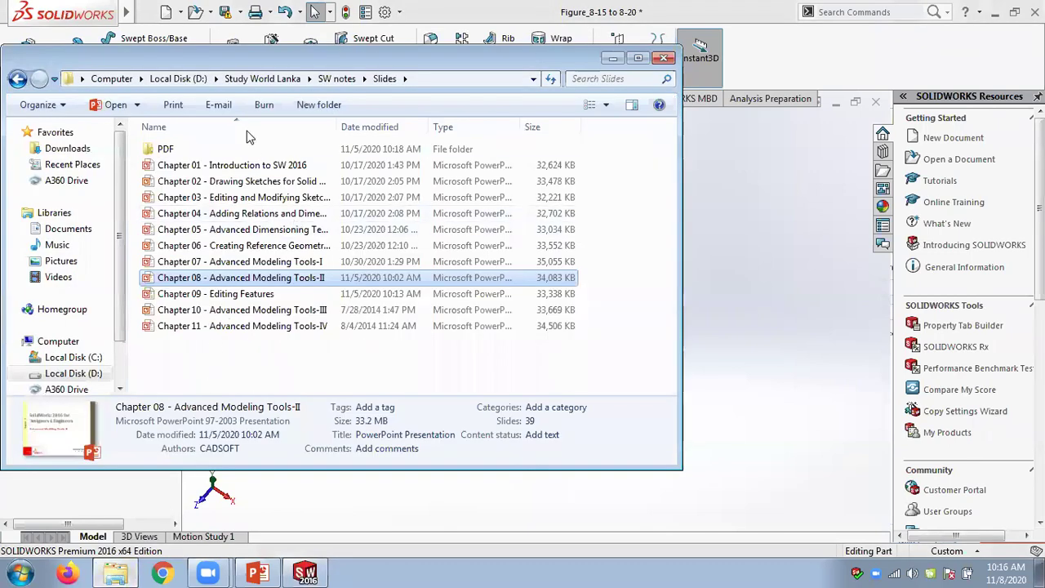
pyautogui.click(335, 79)
pyautogui.click(183, 153)
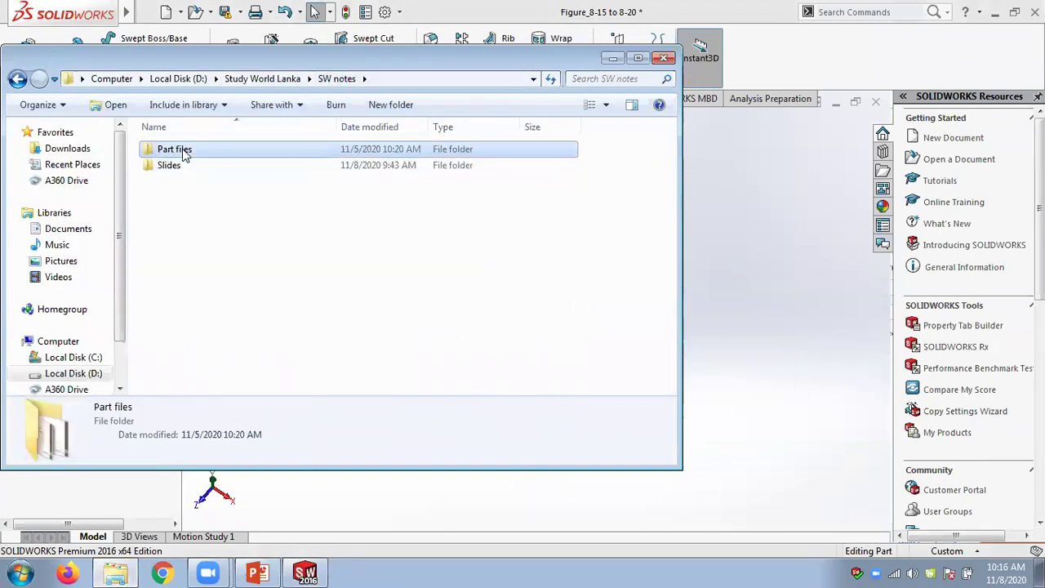
pyautogui.doubleClick(184, 156)
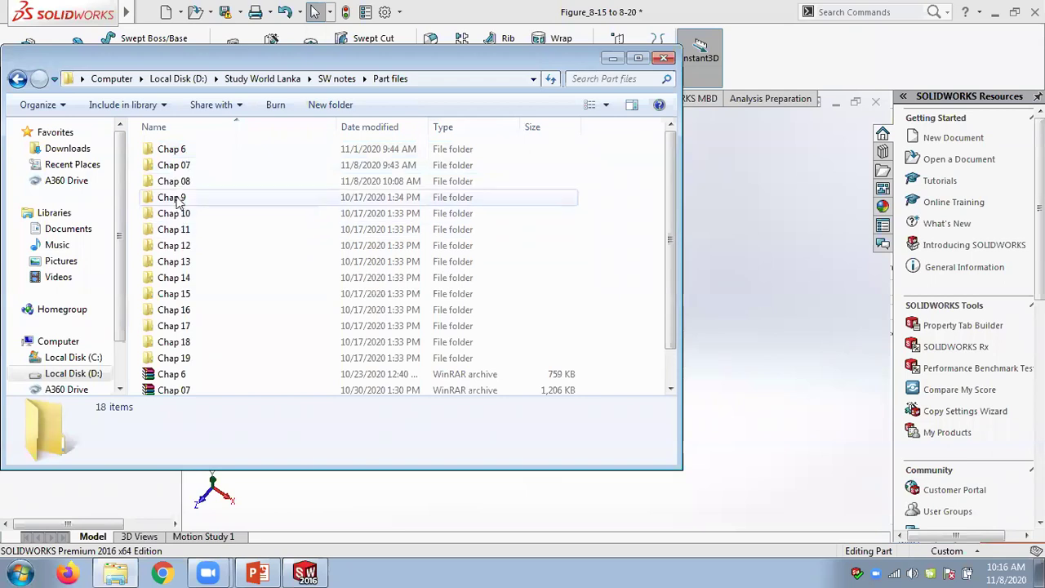
pyautogui.click(288, 327)
pyautogui.scroll(-1, 294, 315)
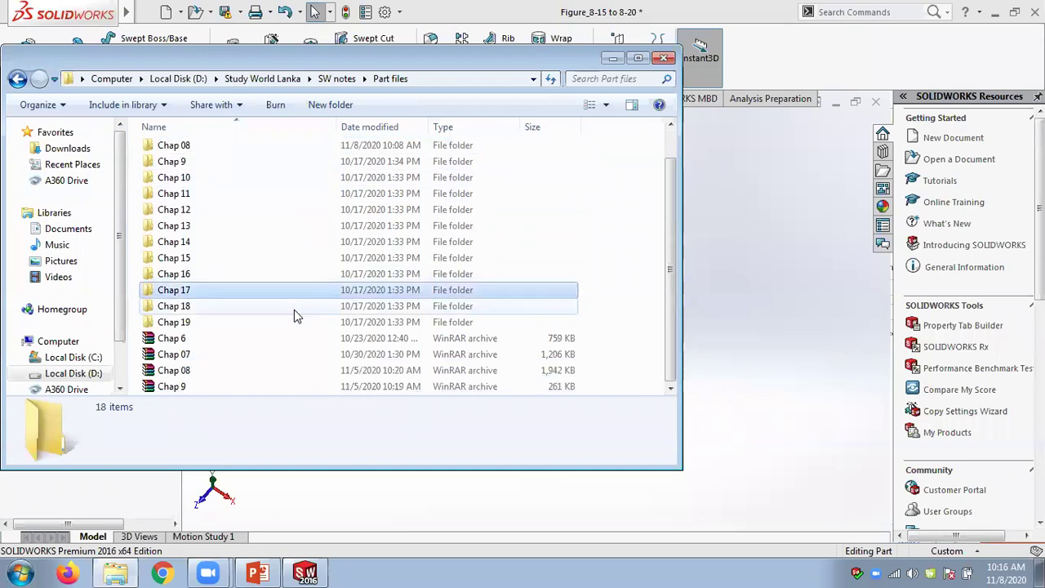
pyautogui.click(202, 370)
pyautogui.click(167, 573)
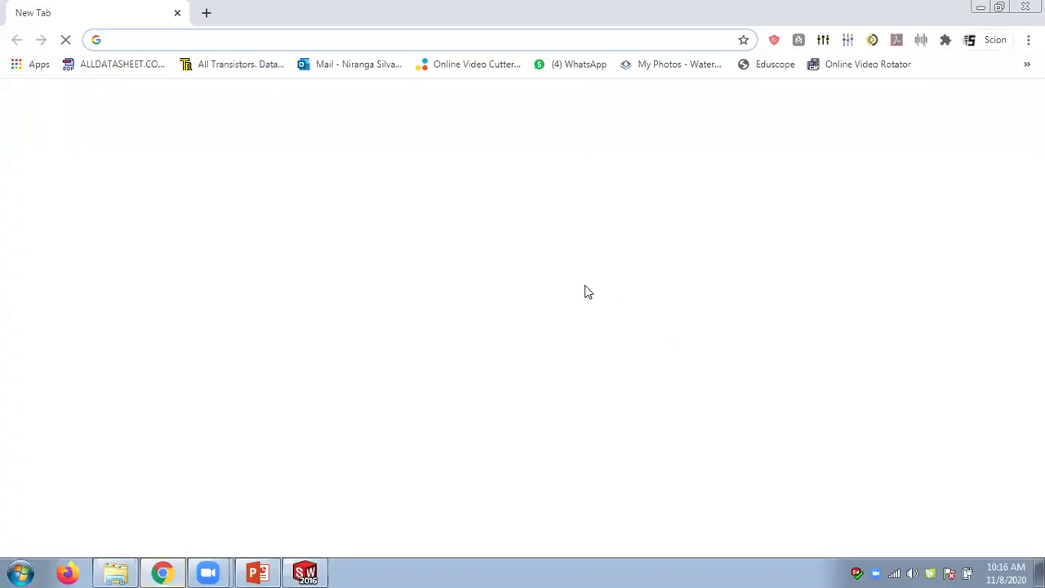
# - Load Gmail from the shortcut on Chrome's new tab page
pyautogui.click(601, 400)
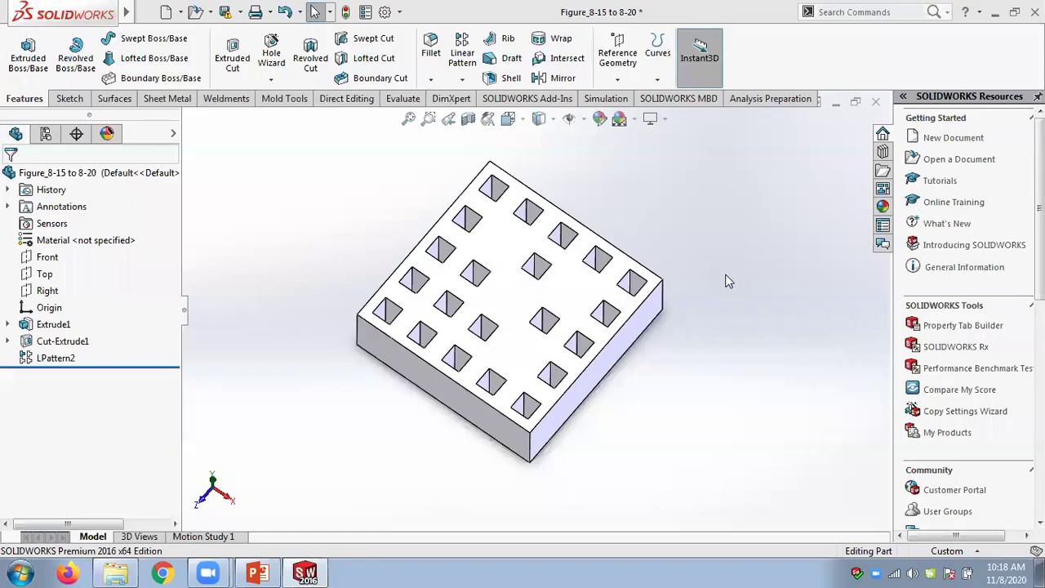
# - Close the patterned part and discard the unsaved pattern changes
pyautogui.moveTo(723, 272); pyautogui.dragTo(744, 219, button='middle')
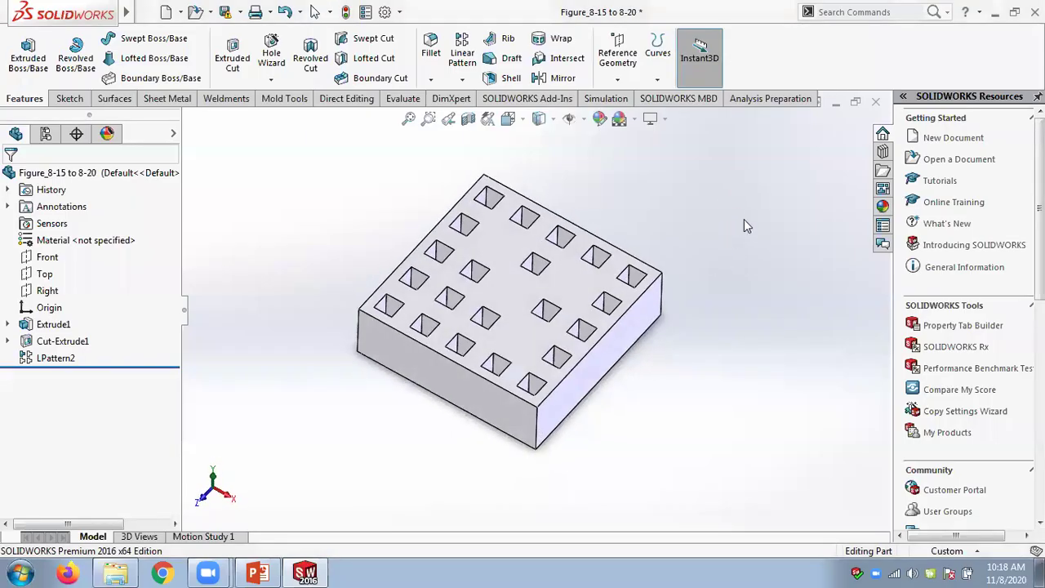
pyautogui.click(874, 102)
pyautogui.click(495, 304)
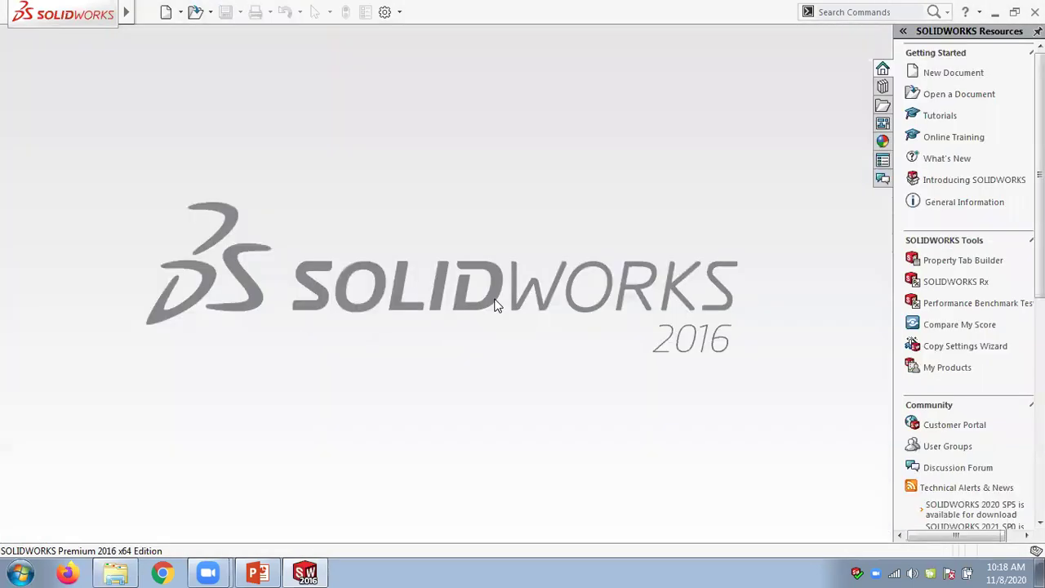
# - Reopen Figure_8-15 to 8-20 from the part files and turn it to an isometric-like view
pyautogui.click(210, 12)
pyautogui.click(219, 33)
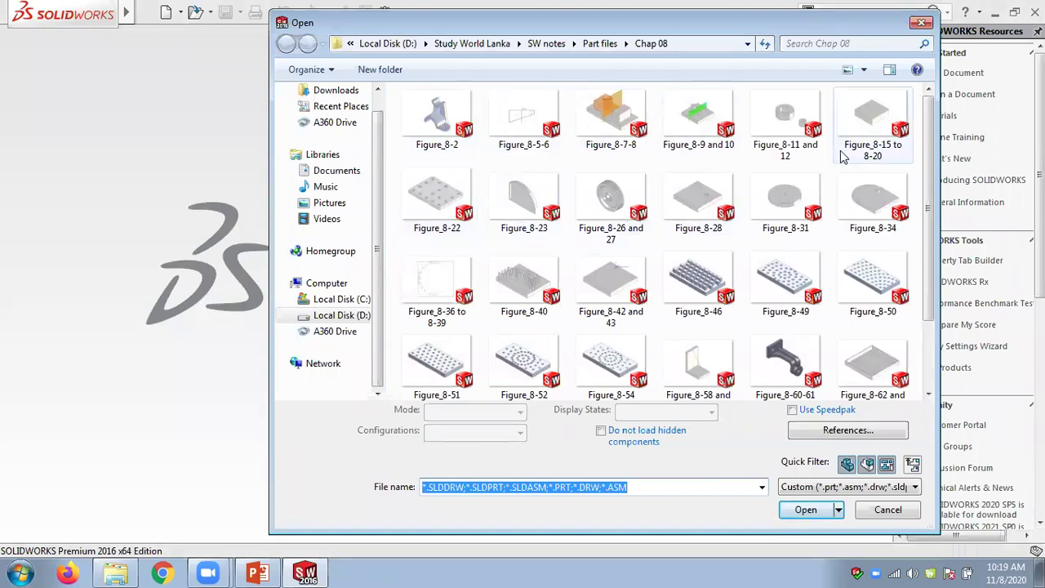
pyautogui.doubleClick(865, 129)
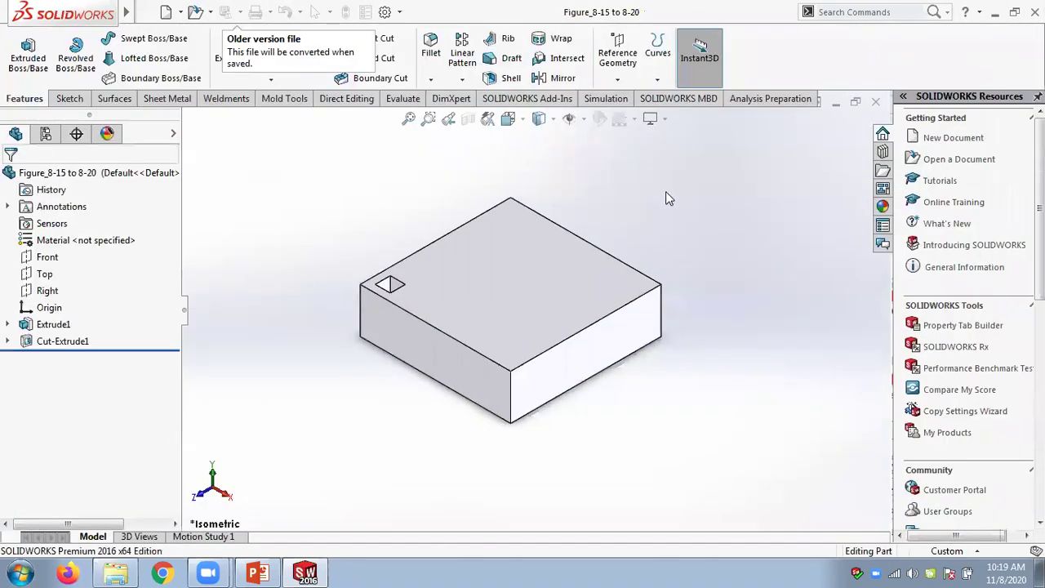
pyautogui.moveTo(666, 191); pyautogui.dragTo(673, 269, button='middle')
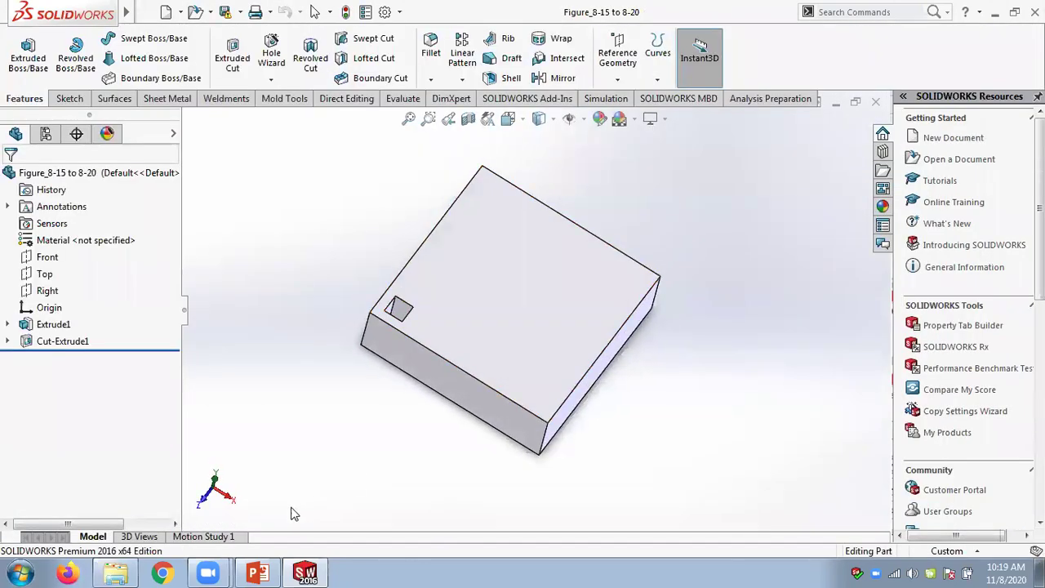
pyautogui.click(117, 573)
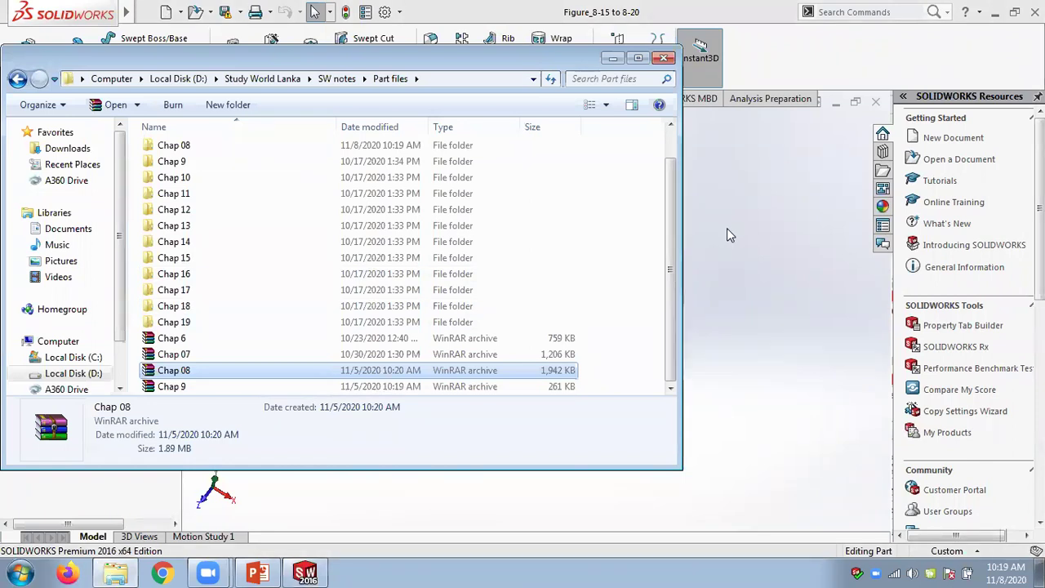
pyautogui.click(612, 57)
pyautogui.moveTo(324, 466); pyautogui.dragTo(313, 429, button='middle')
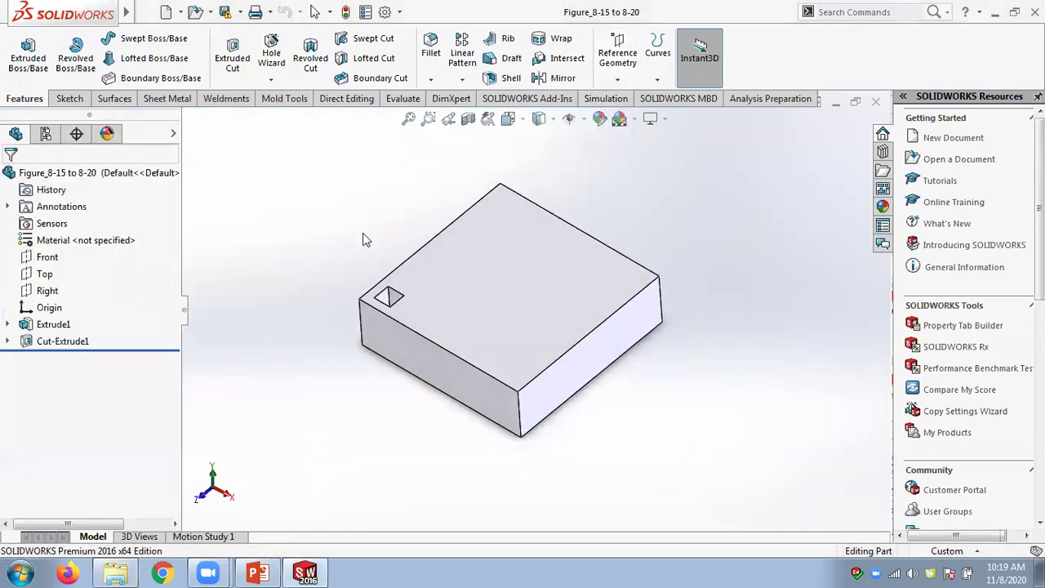
# - Linear-pattern Cut-Extrude1 5 × 5 at 10 mm along two block edges, creating LPattern1
pyautogui.click(463, 80)
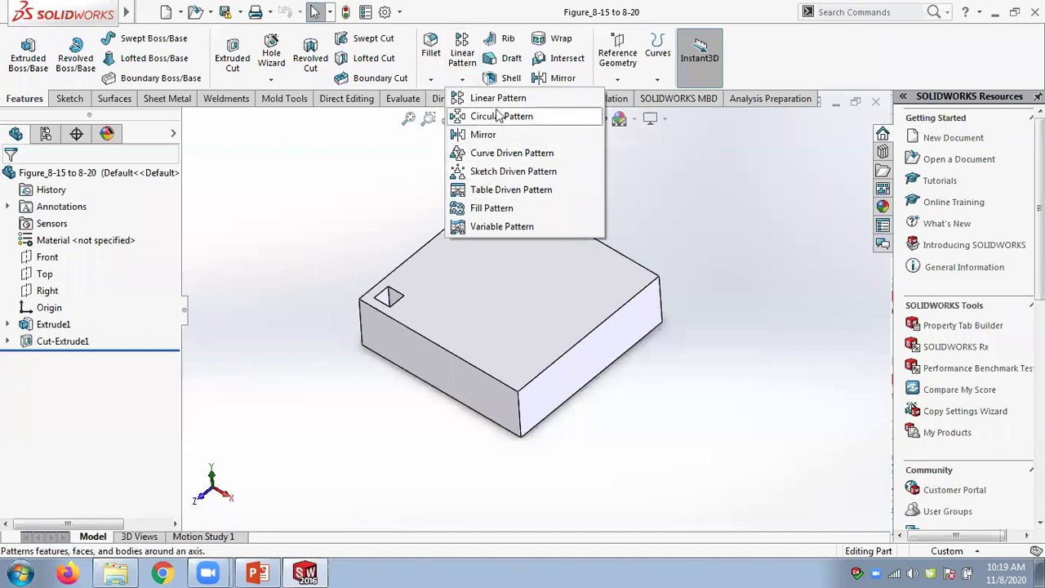
pyautogui.click(488, 102)
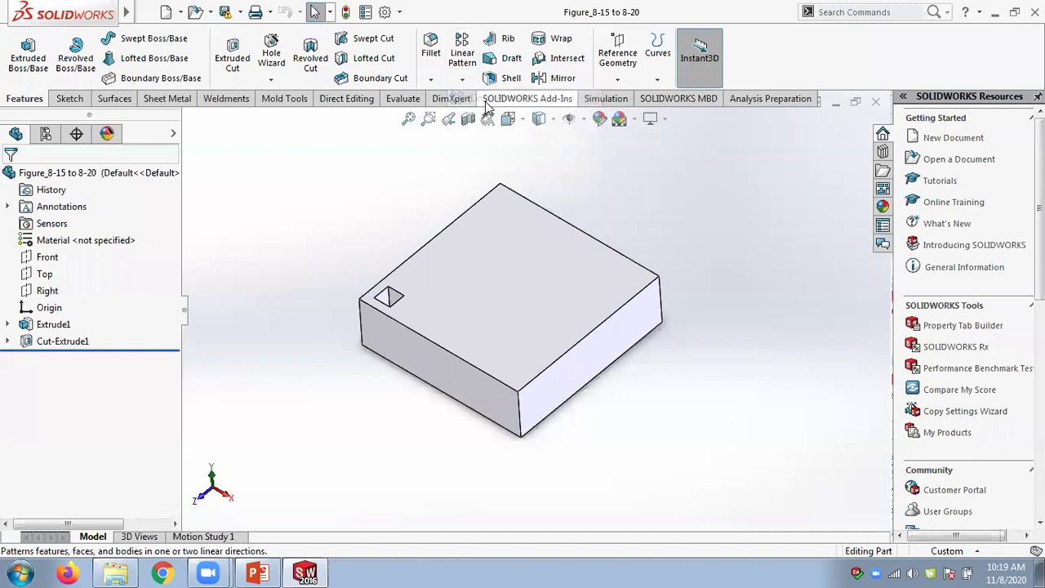
pyautogui.click(444, 234)
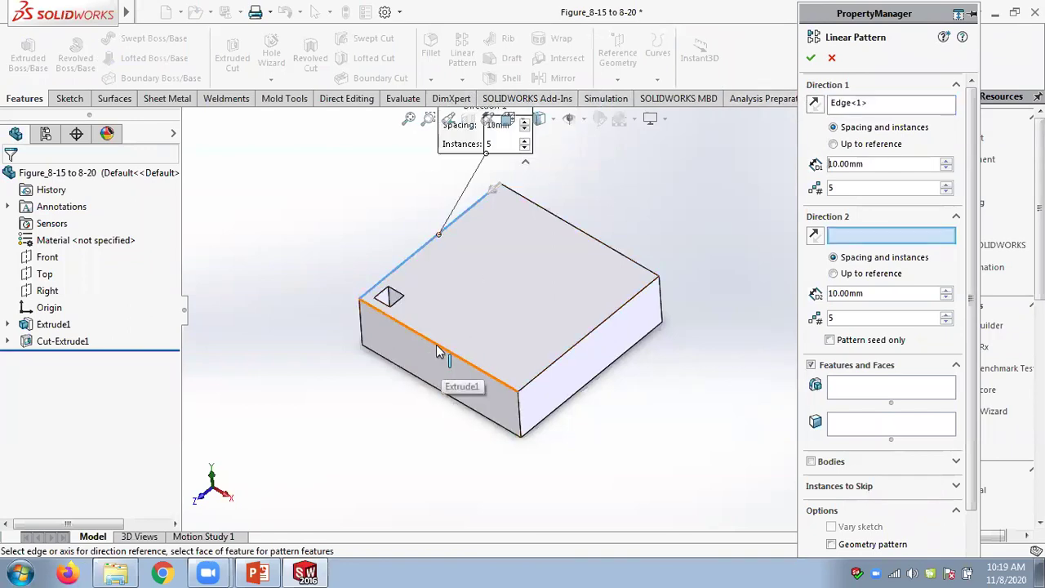
pyautogui.click(438, 346)
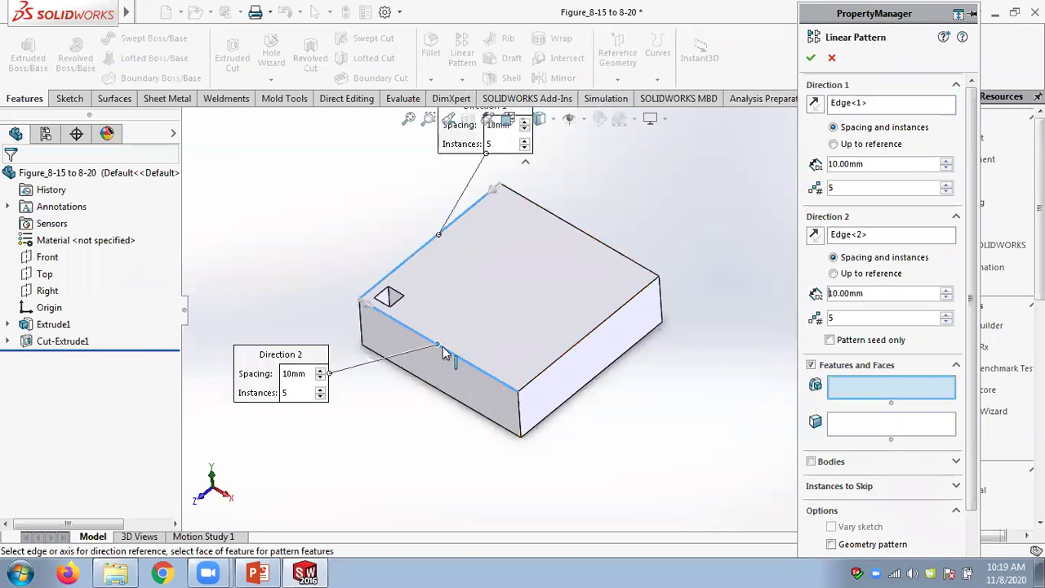
pyautogui.click(388, 299)
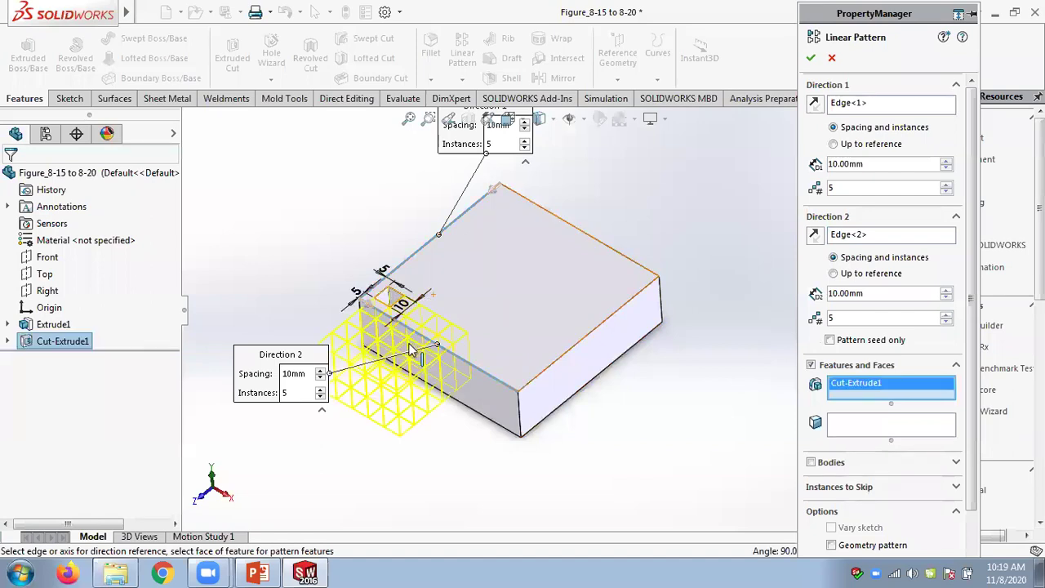
pyautogui.moveTo(486, 412); pyautogui.dragTo(466, 440, button='middle')
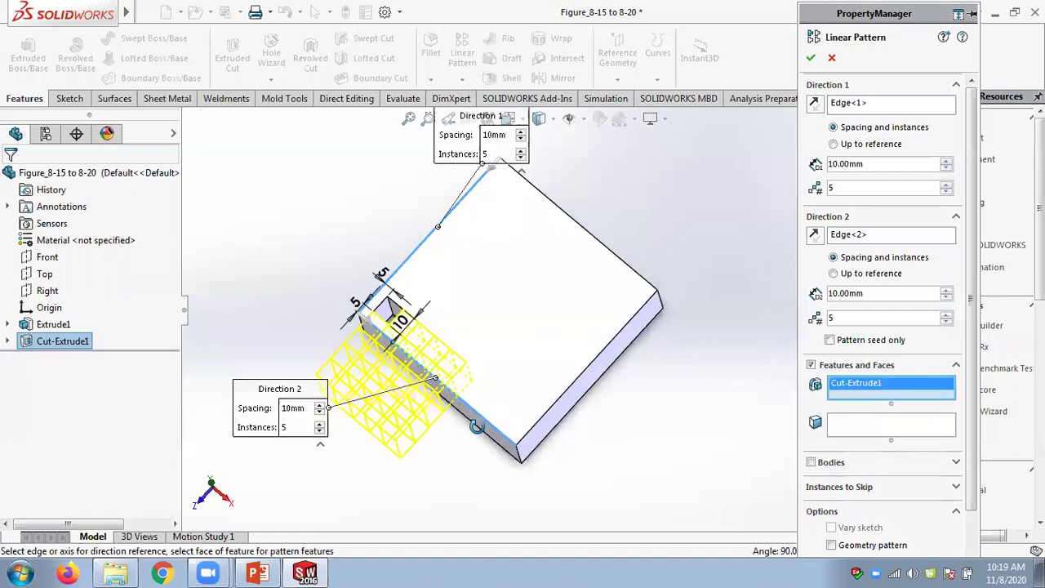
pyautogui.press('Return')
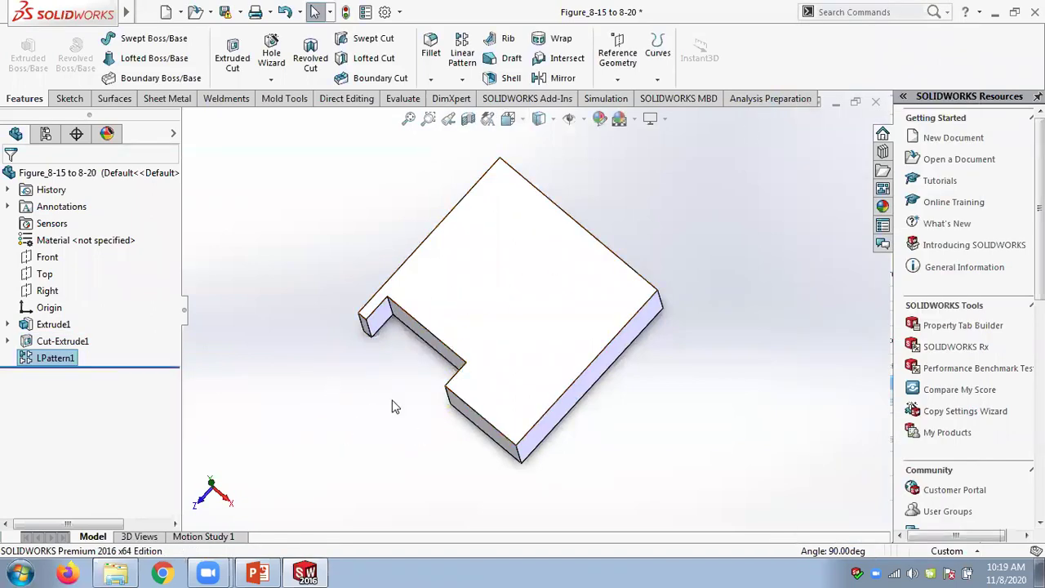
# - Edit LPattern1 to reverse Direction 1 and set both direction spacings to 20 mm
pyautogui.rightClick(59, 362)
pyautogui.click(71, 227)
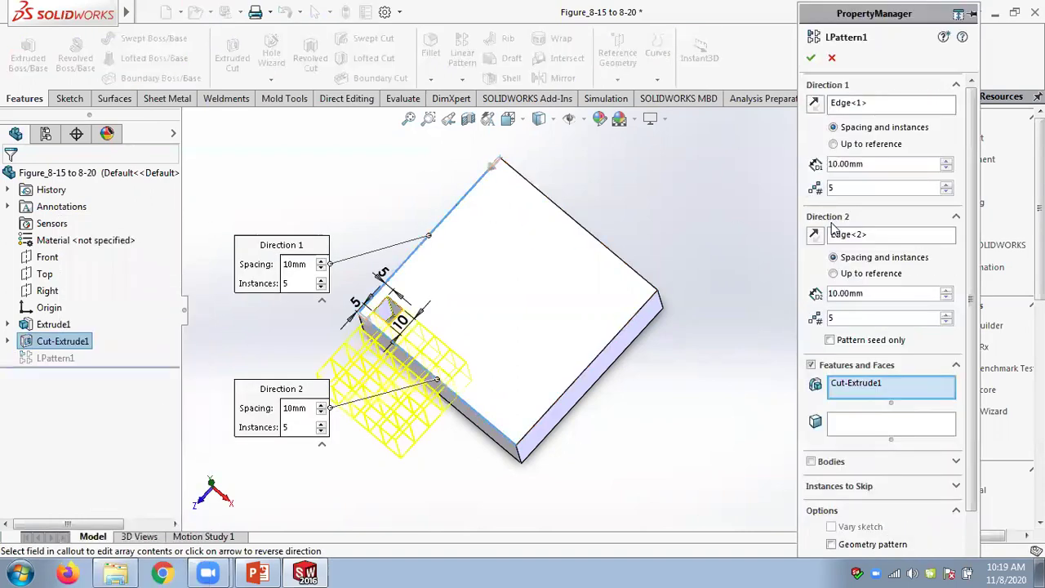
pyautogui.click(813, 103)
pyautogui.click(945, 160)
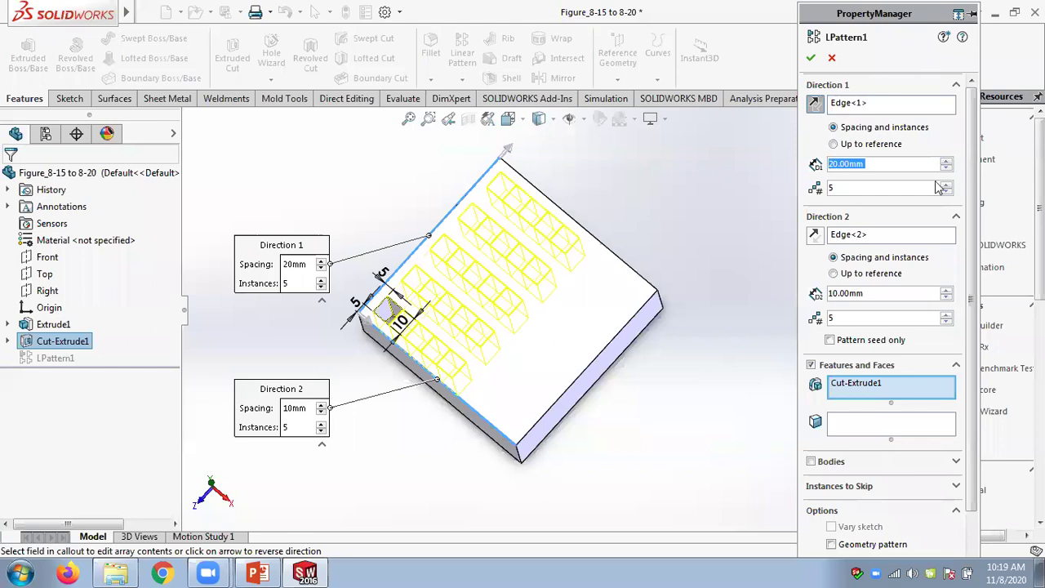
pyautogui.click(945, 290)
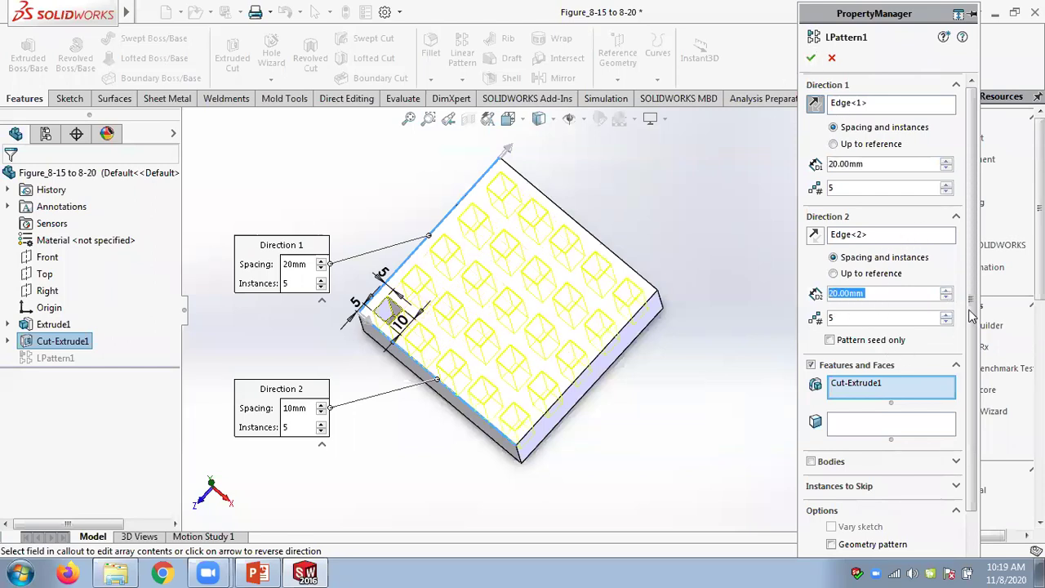
pyautogui.scroll(-3, 975, 371)
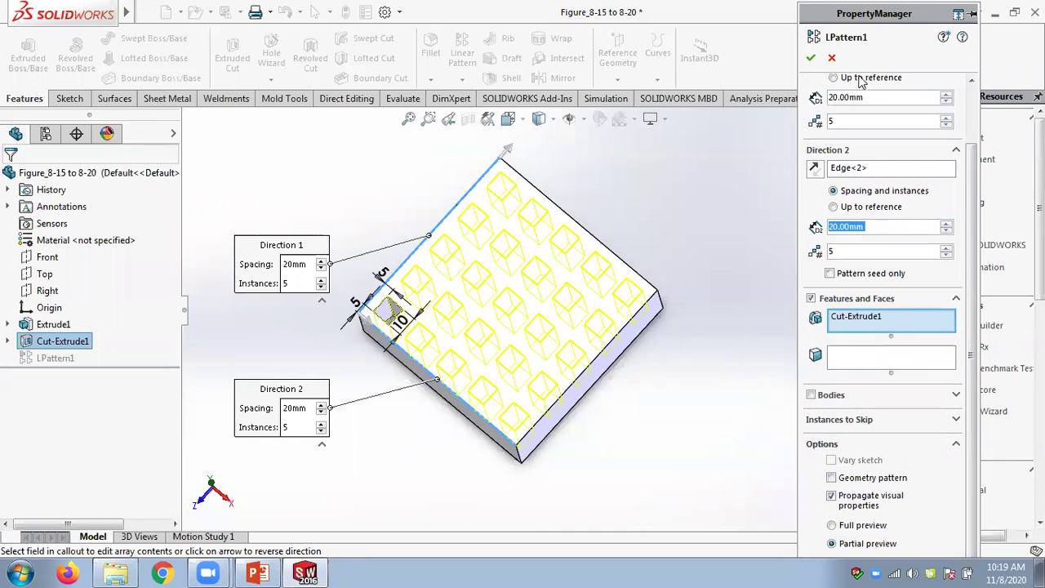
pyautogui.click(811, 58)
pyautogui.moveTo(677, 248); pyautogui.dragTo(838, 176, button='middle')
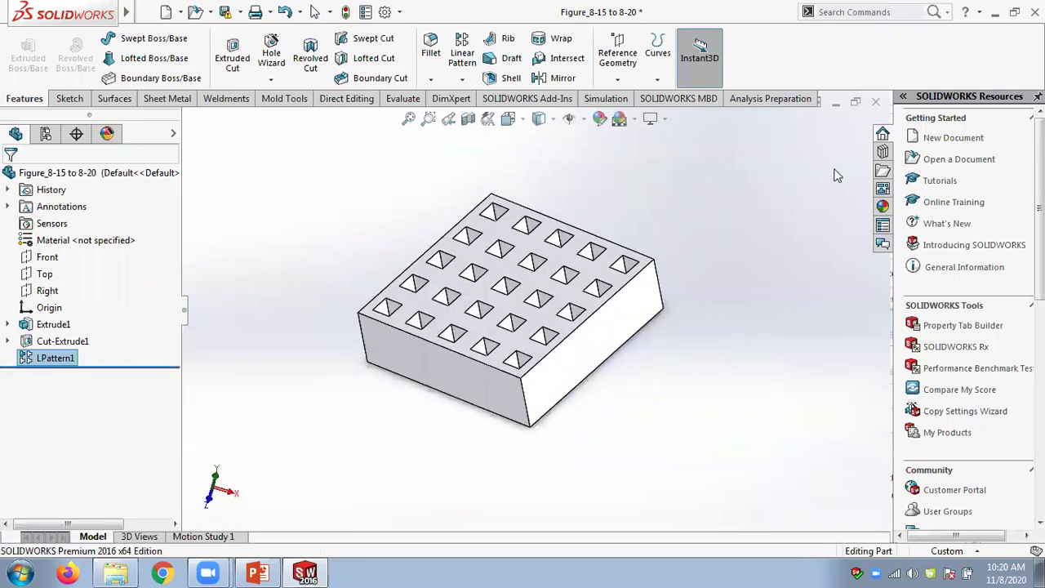
# - Close the part without saving and turn the speaker volume down
pyautogui.click(875, 104)
pyautogui.click(473, 296)
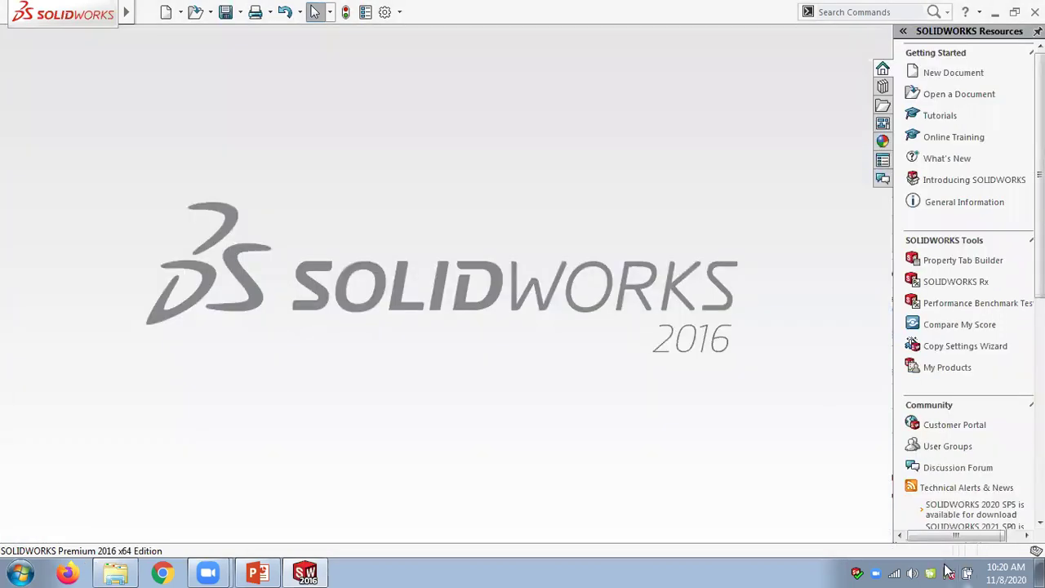
pyautogui.click(911, 572)
pyautogui.click(905, 465)
pyautogui.click(904, 466)
pyautogui.click(258, 572)
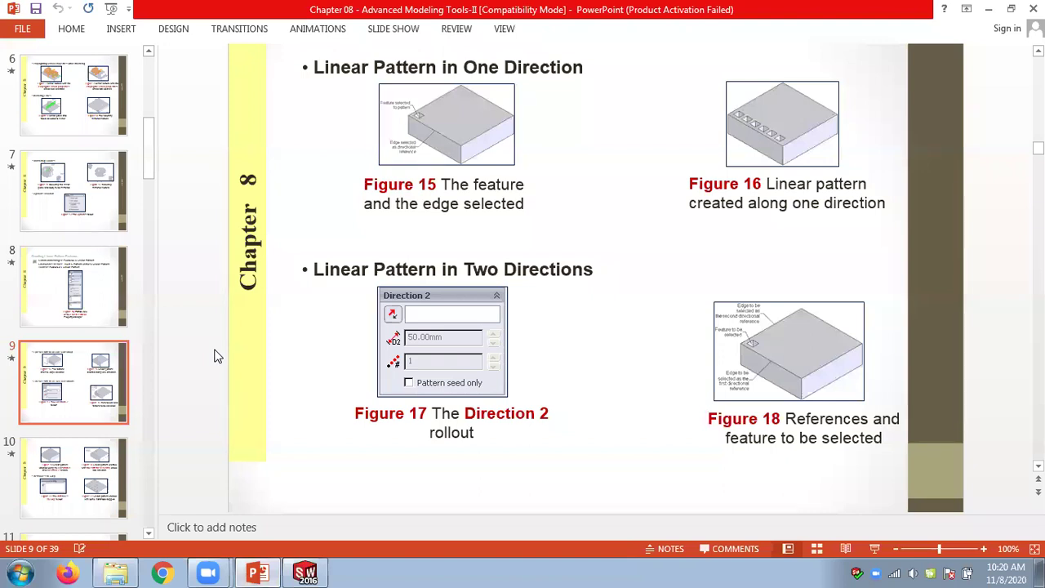
# - Scroll from slide 9 to slide 11, 'Creating Pattern Using a Varying Sketch'
pyautogui.scroll(-1, 216, 355)
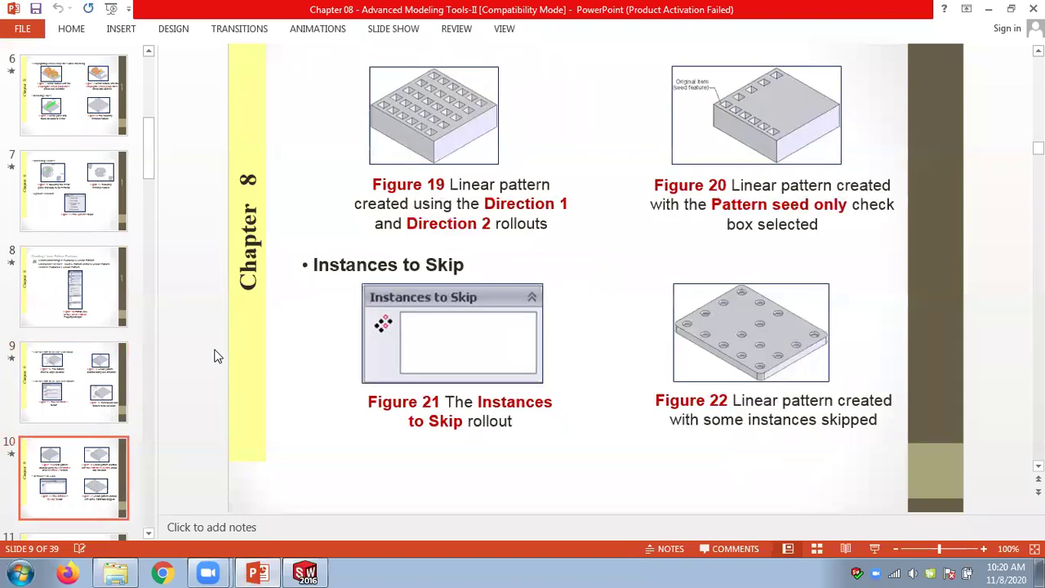
pyautogui.scroll(-1, 216, 356)
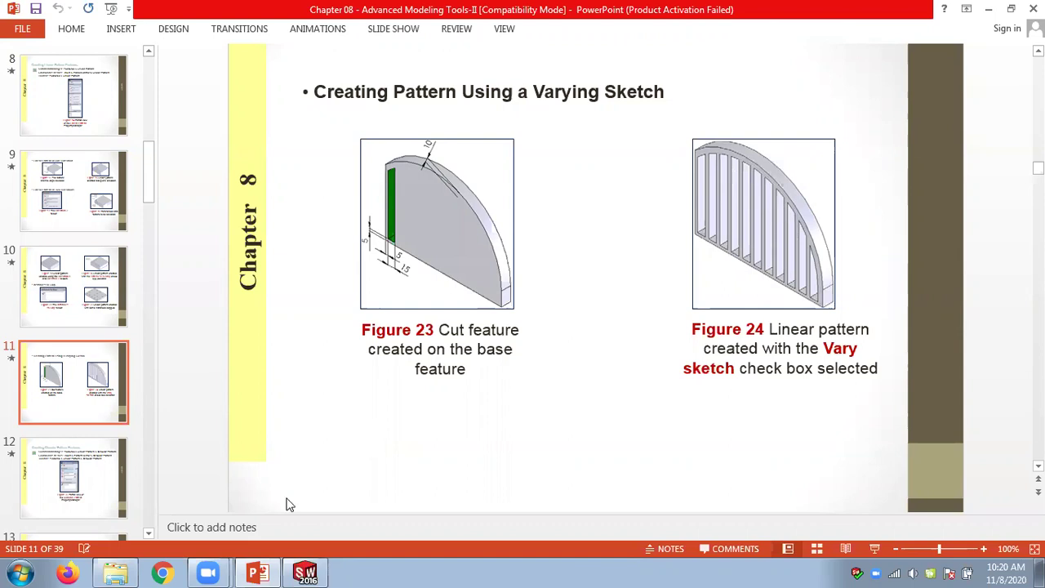
# - Back in SOLIDWORKS, open Figure_8-23 from the Chap 08 folder using Ctrl+O
pyautogui.click(306, 572)
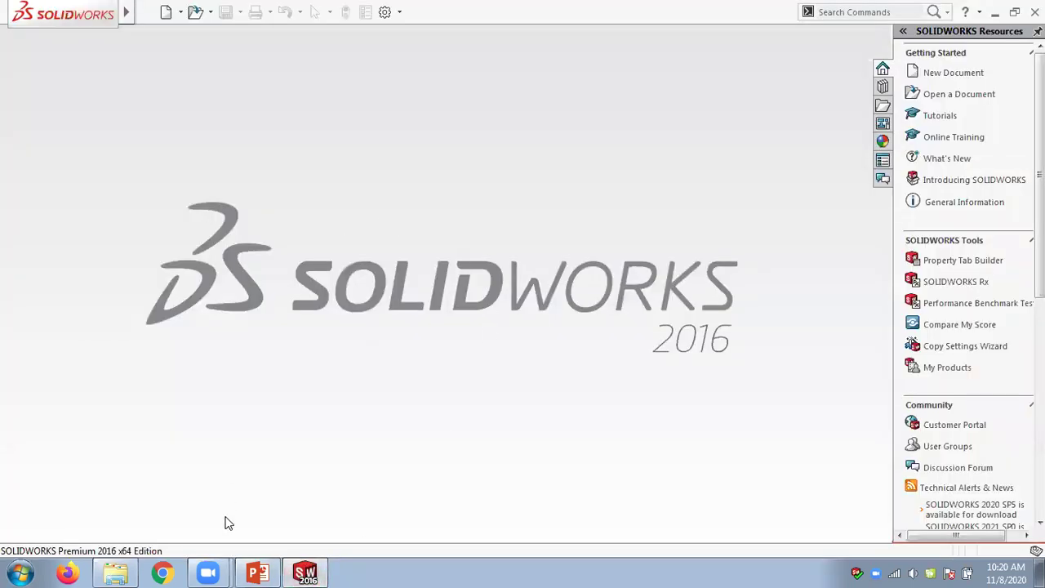
pyautogui.hotkey('ctrl', 'o')
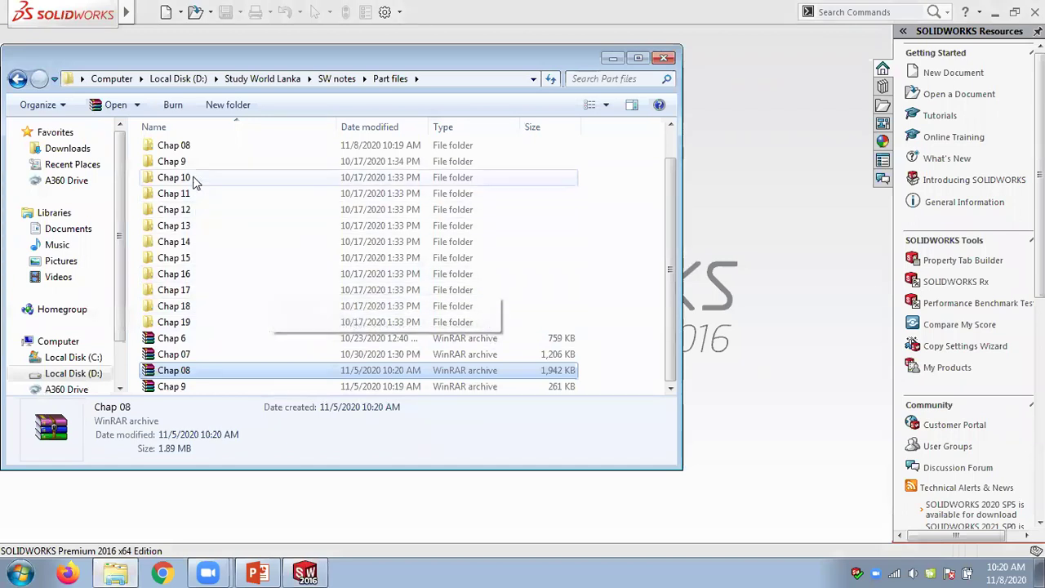
pyautogui.doubleClick(186, 149)
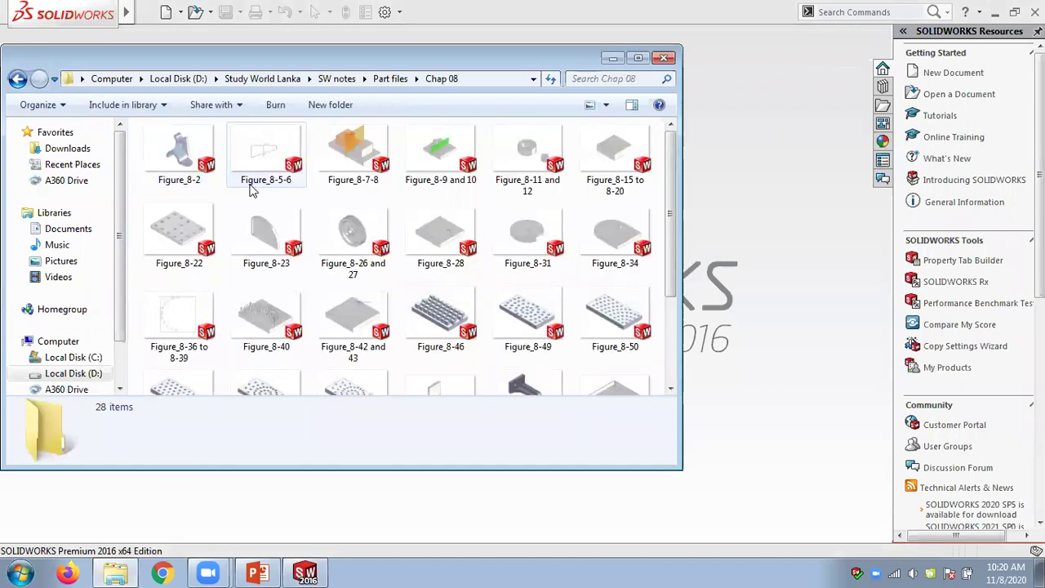
pyautogui.doubleClick(263, 237)
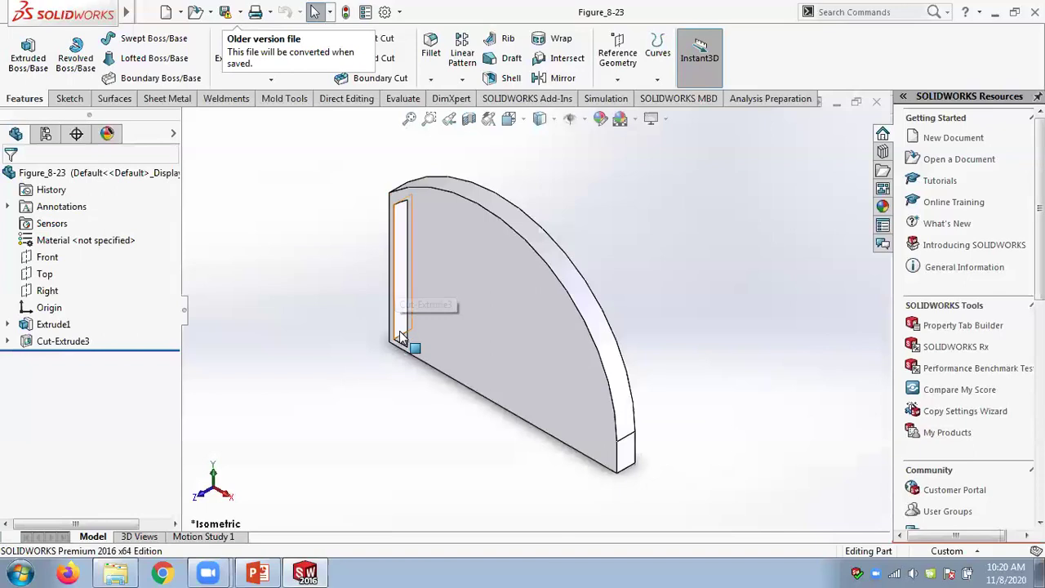
# - Show Sketch2 under Cut-Extrude3 and zoom in on the slot's 5, 15 and 10 dimensions
pyautogui.click(8, 342)
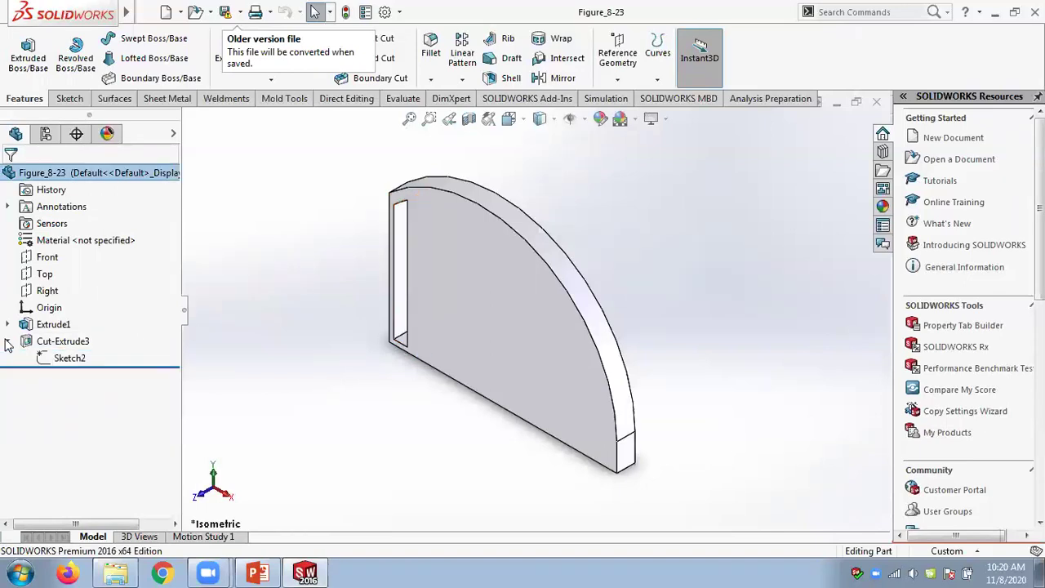
pyautogui.click(74, 357)
pyautogui.moveTo(228, 317); pyautogui.dragTo(351, 204, button='middle')
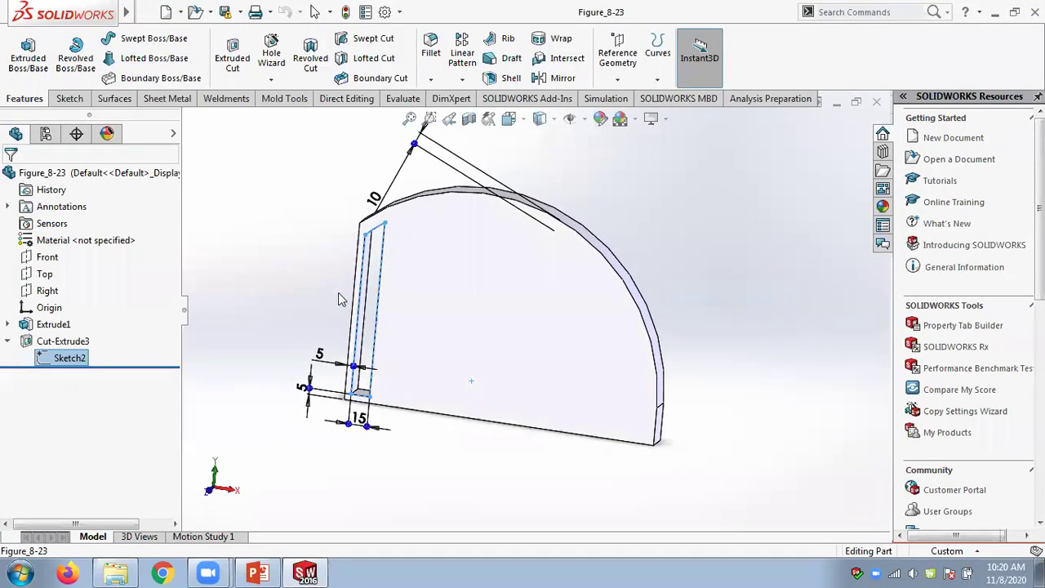
pyautogui.scroll(-2, 341, 299)
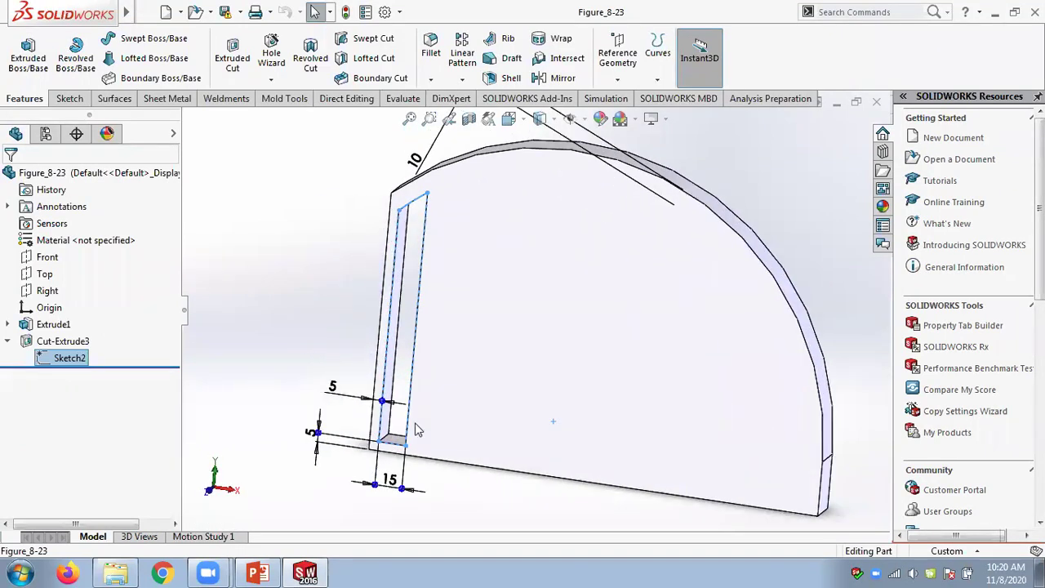
pyautogui.scroll(-3, 413, 427)
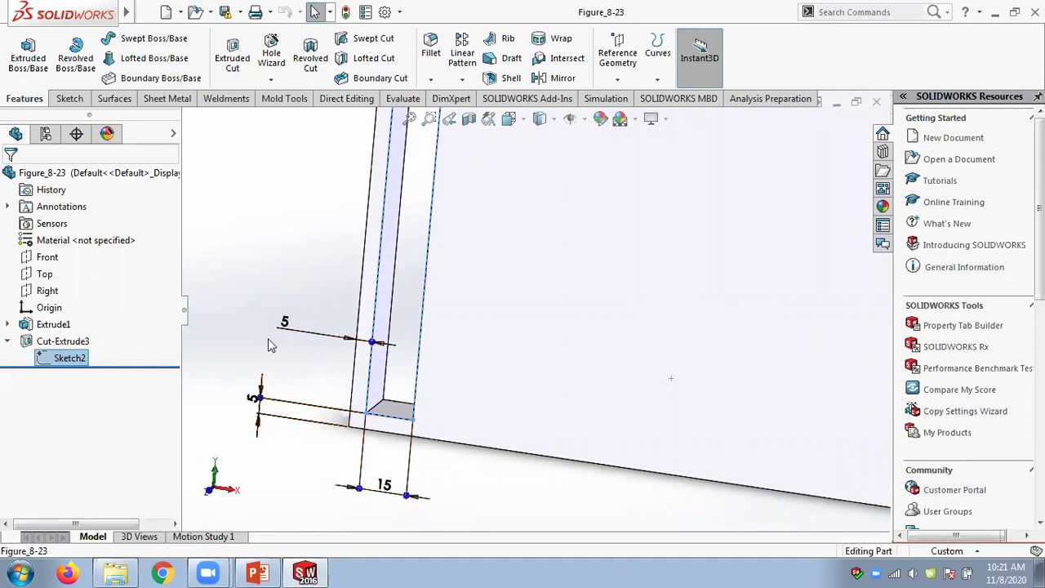
pyautogui.press('f')
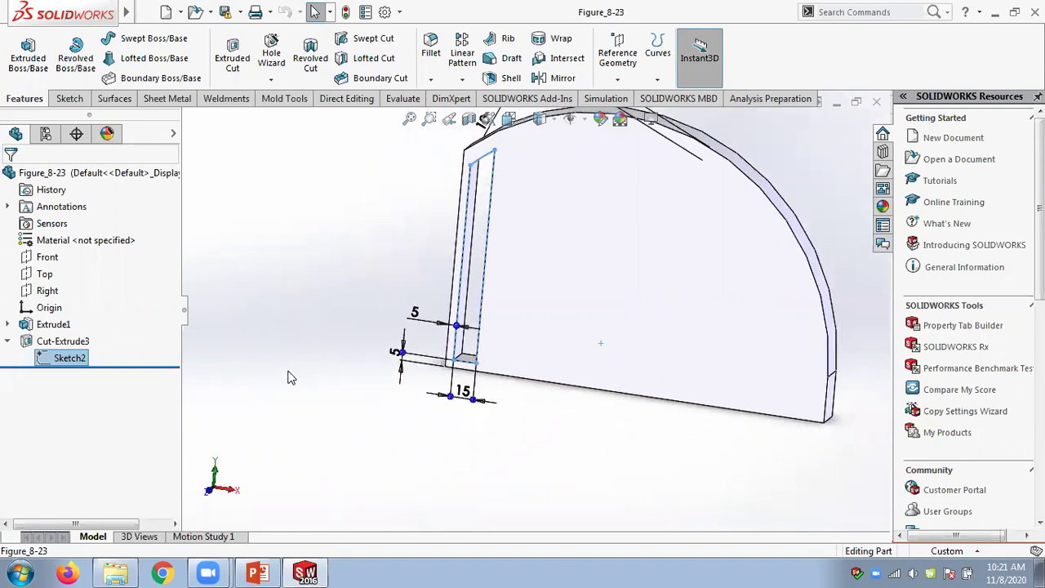
pyautogui.scroll(-2, 608, 250)
pyautogui.scroll(-2, 619, 155)
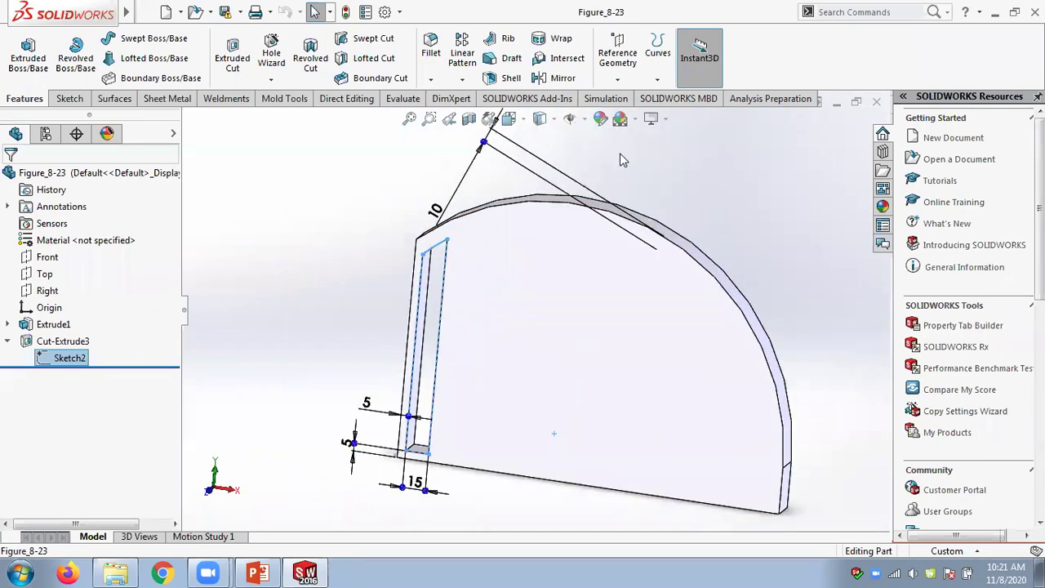
pyautogui.scroll(-2, 382, 291)
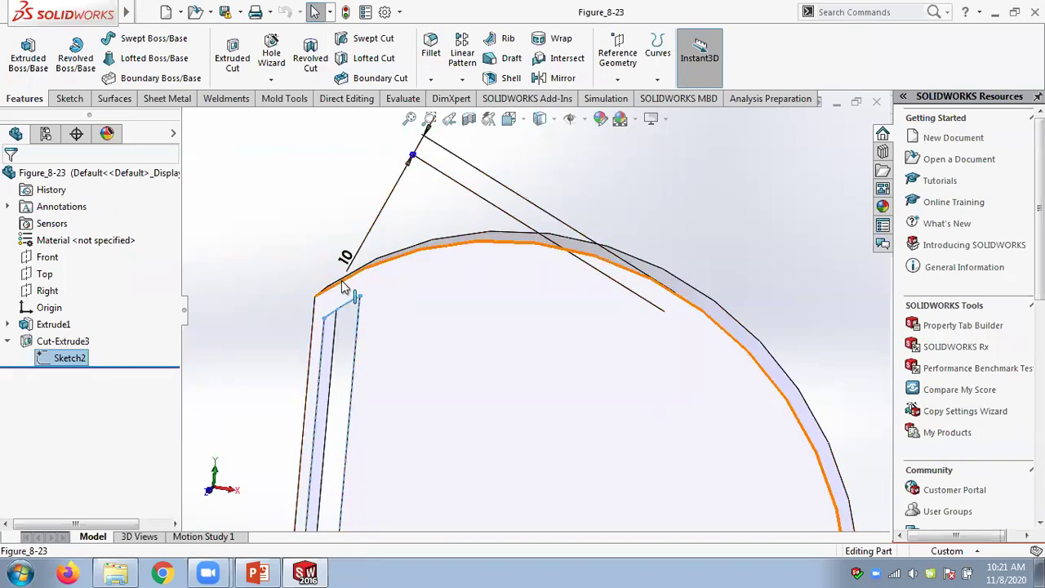
# - Compare the part with the target pattern on the slide, then return to the model
pyautogui.click(258, 571)
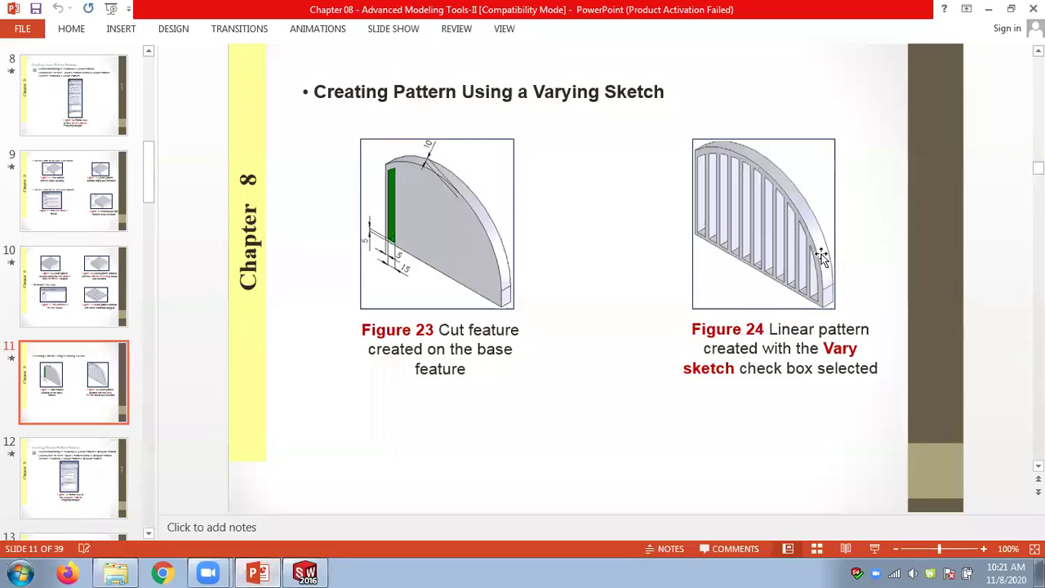
pyautogui.click(308, 571)
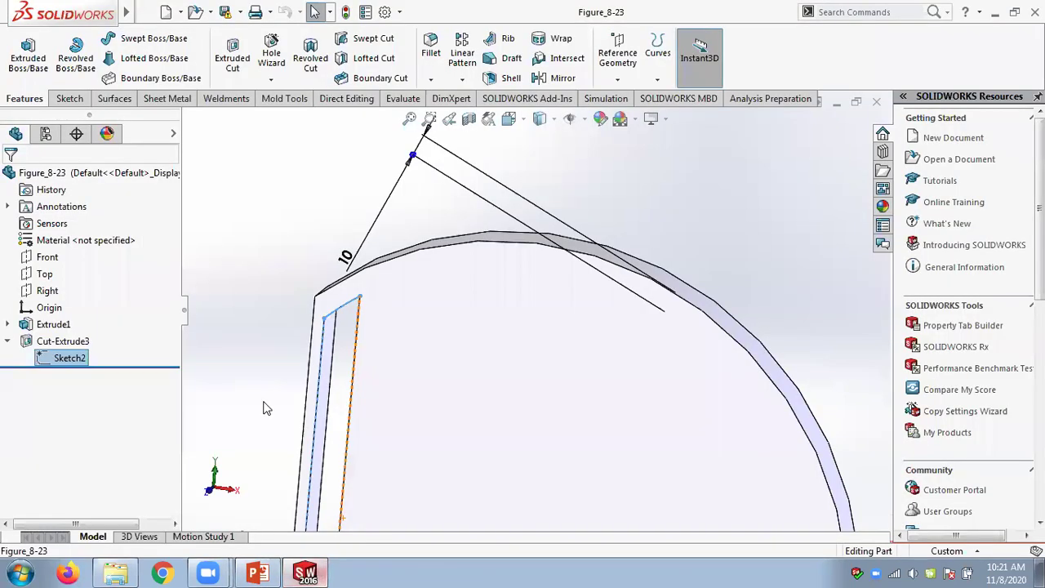
pyautogui.scroll(3, 367, 375)
pyautogui.scroll(-2, 490, 332)
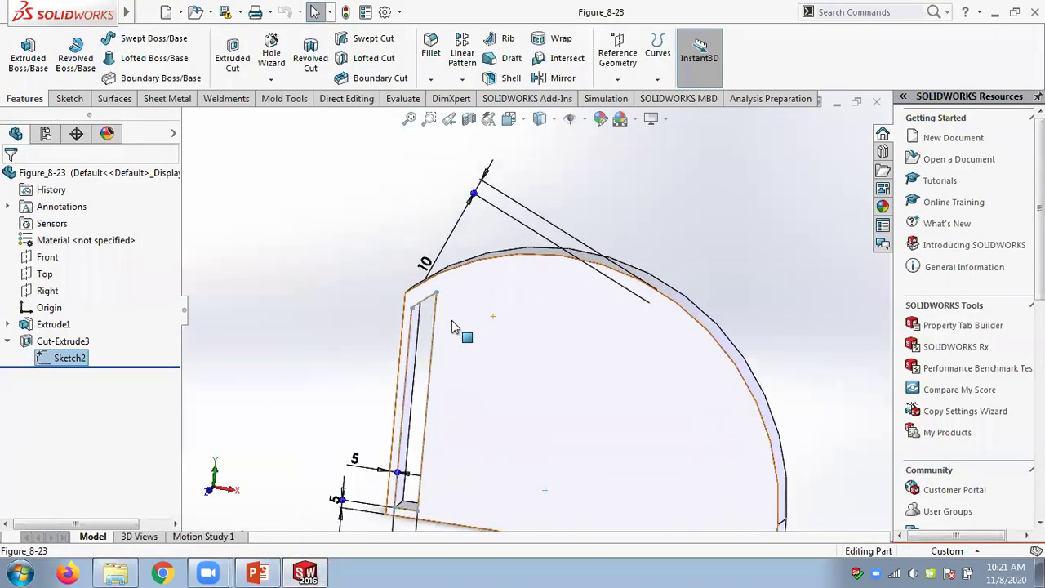
pyautogui.rightClick(63, 341)
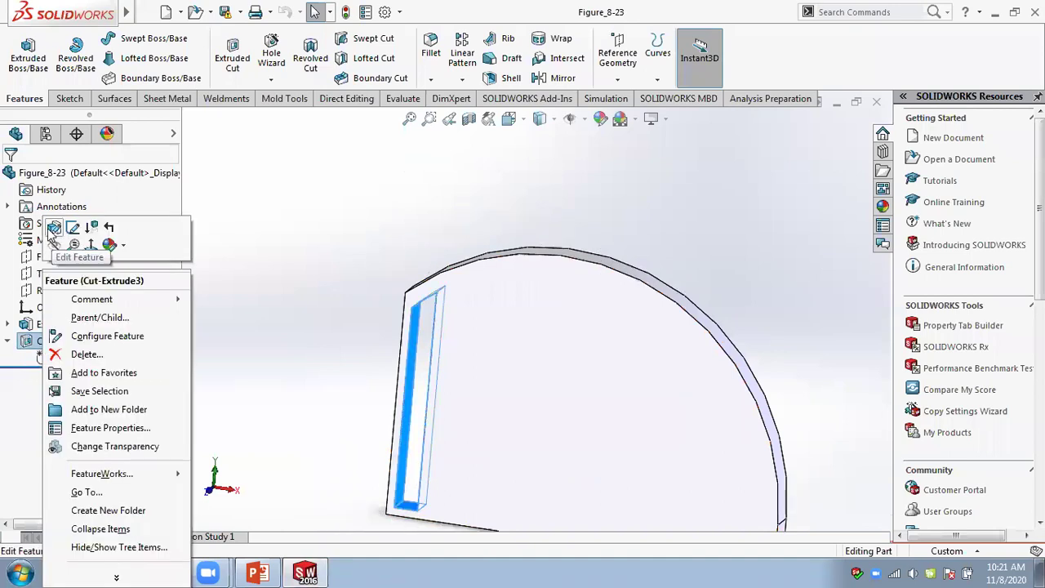
pyautogui.click(54, 229)
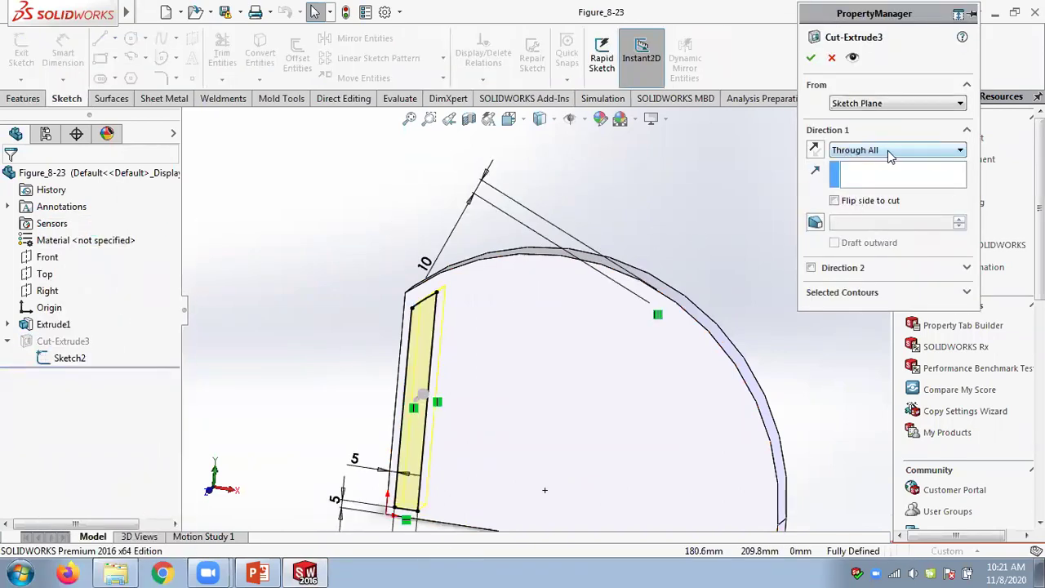
pyautogui.click(831, 57)
pyautogui.scroll(-3, 455, 332)
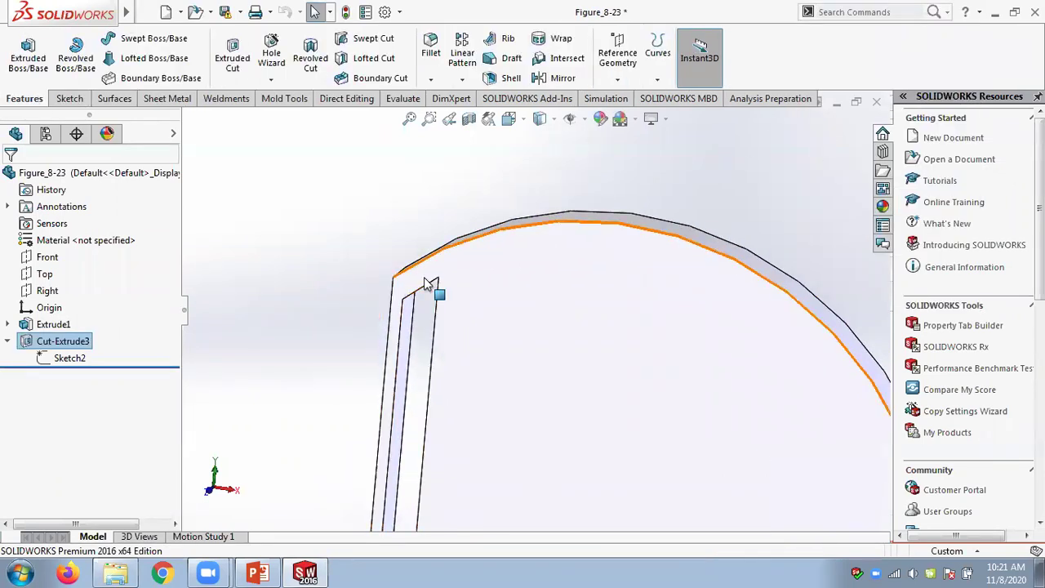
pyautogui.scroll(3, 327, 259)
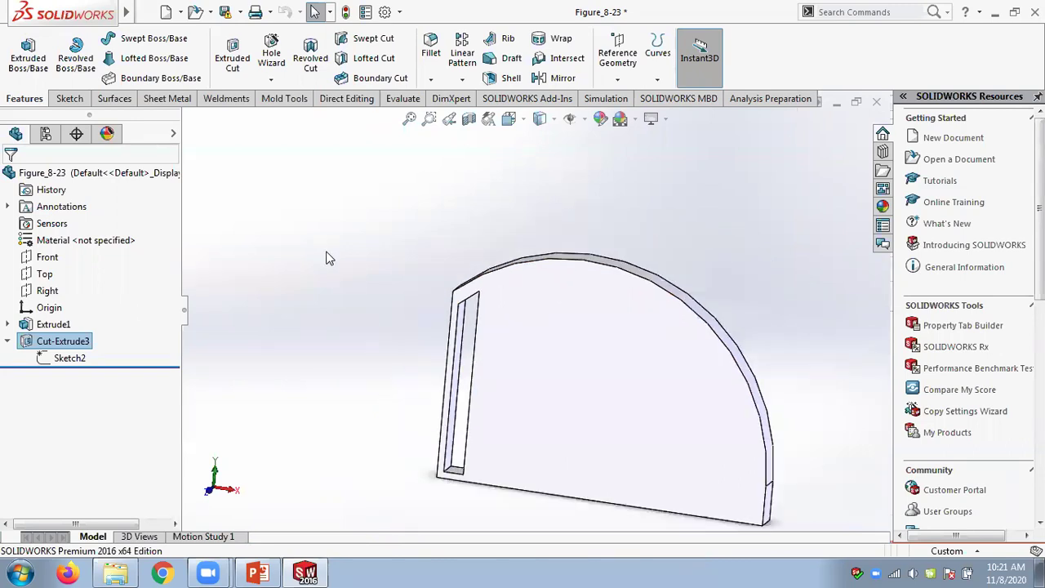
pyautogui.moveTo(368, 233); pyautogui.dragTo(375, 249, button='middle')
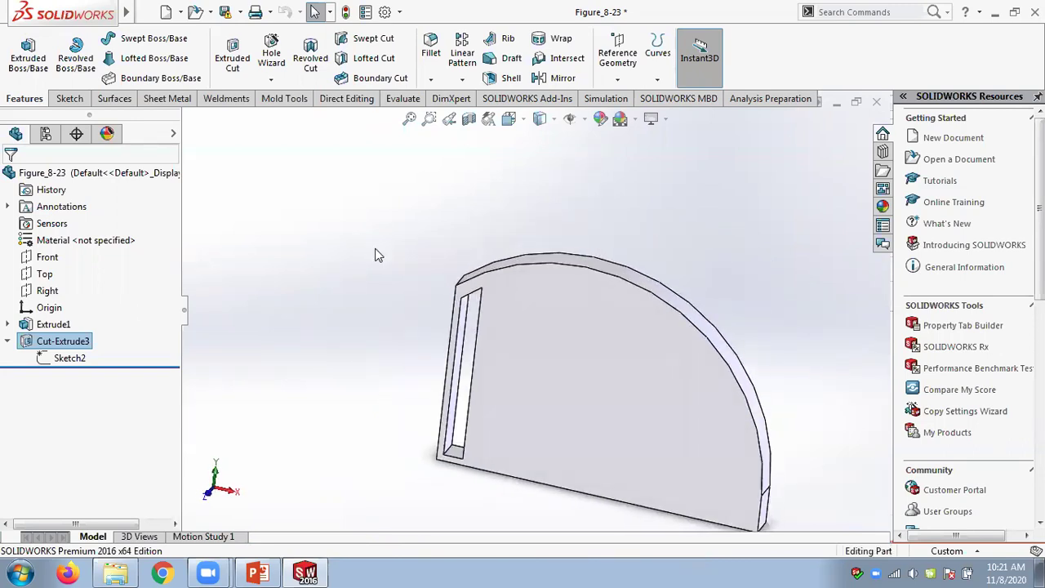
pyautogui.scroll(2, 469, 367)
pyautogui.moveTo(770, 396); pyautogui.dragTo(759, 372, button='middle')
pyautogui.scroll(-2, 759, 372)
pyautogui.moveTo(715, 401); pyautogui.dragTo(551, 305, button='middle')
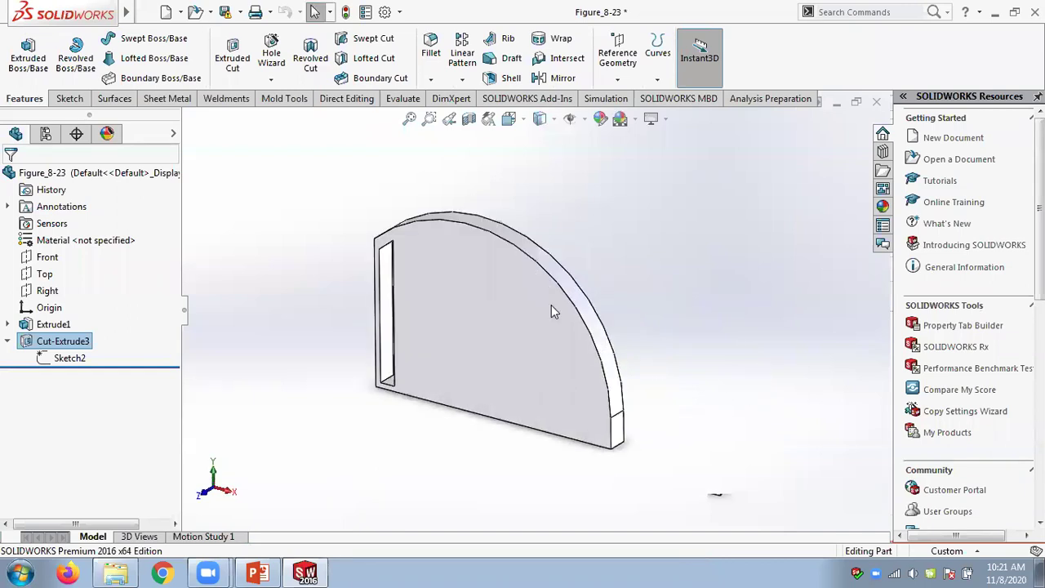
# - Pattern the slot along the plate's bottom edge: 8 instances at 20 mm spacing
pyautogui.click(462, 80)
pyautogui.click(482, 98)
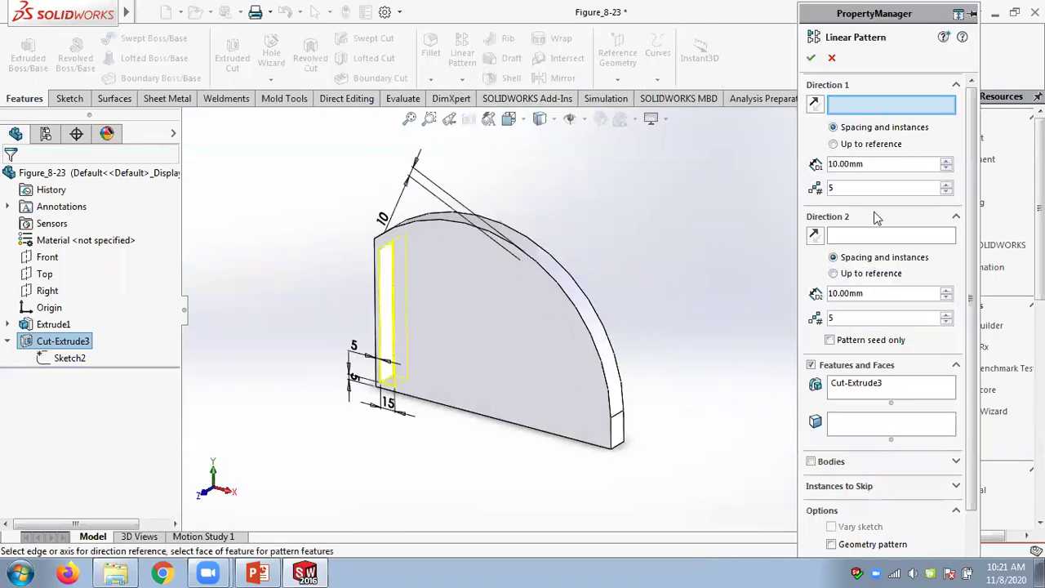
pyautogui.scroll(-3, 466, 421)
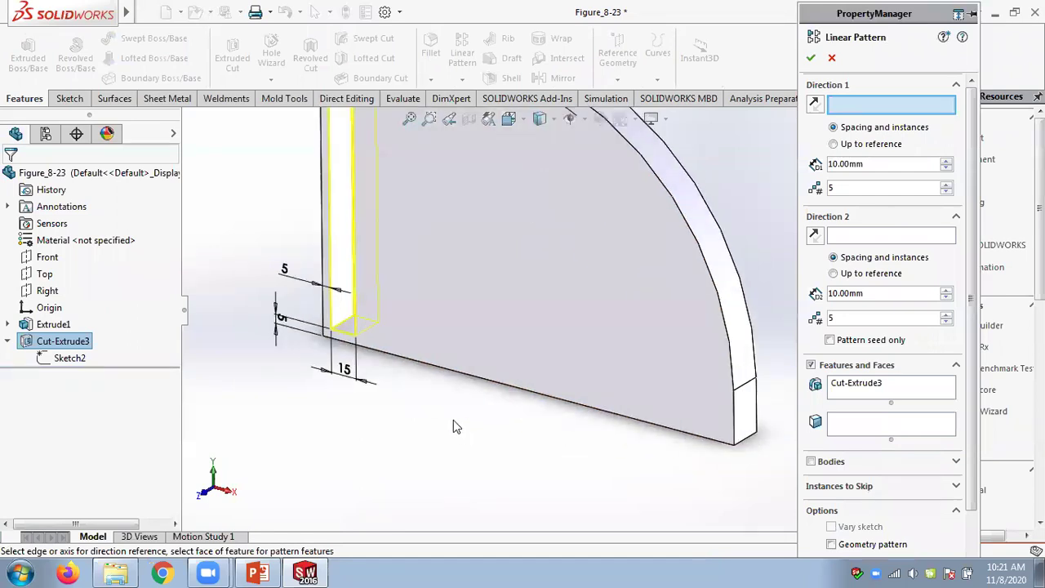
pyautogui.click(446, 375)
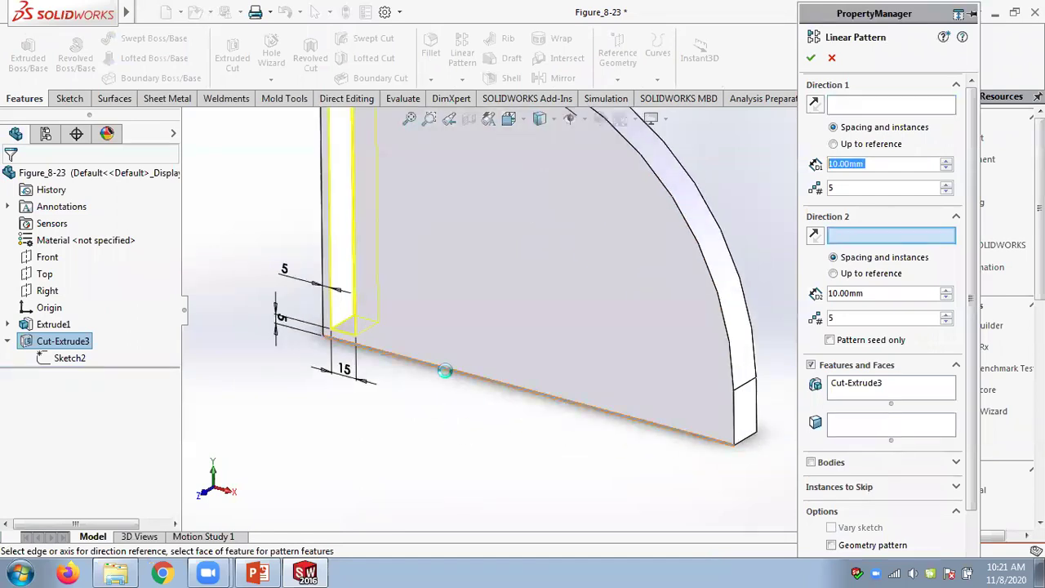
pyautogui.scroll(-1, 433, 229)
pyautogui.scroll(3, 427, 224)
pyautogui.scroll(-3, 453, 196)
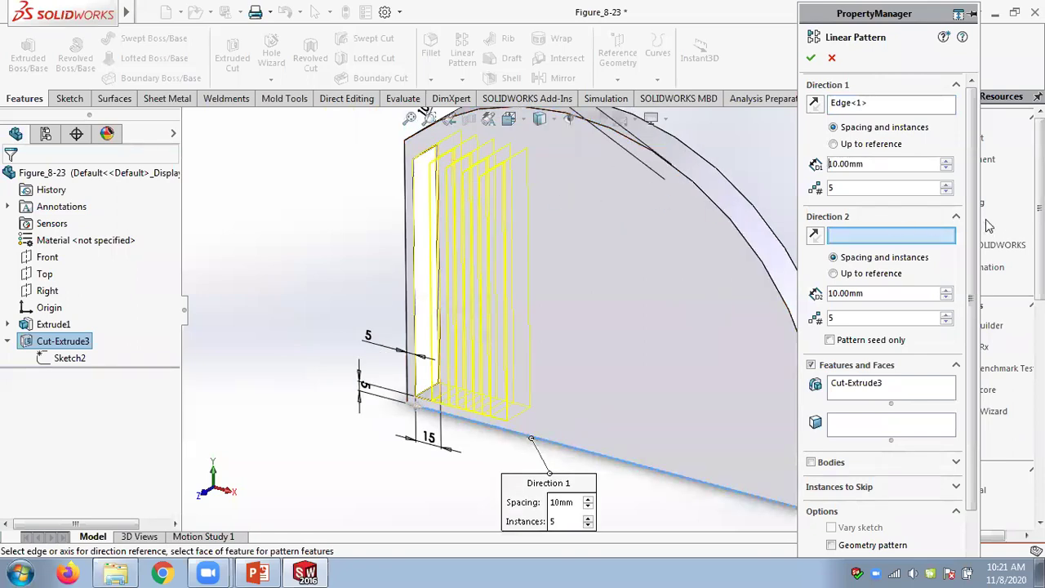
pyautogui.click(945, 161)
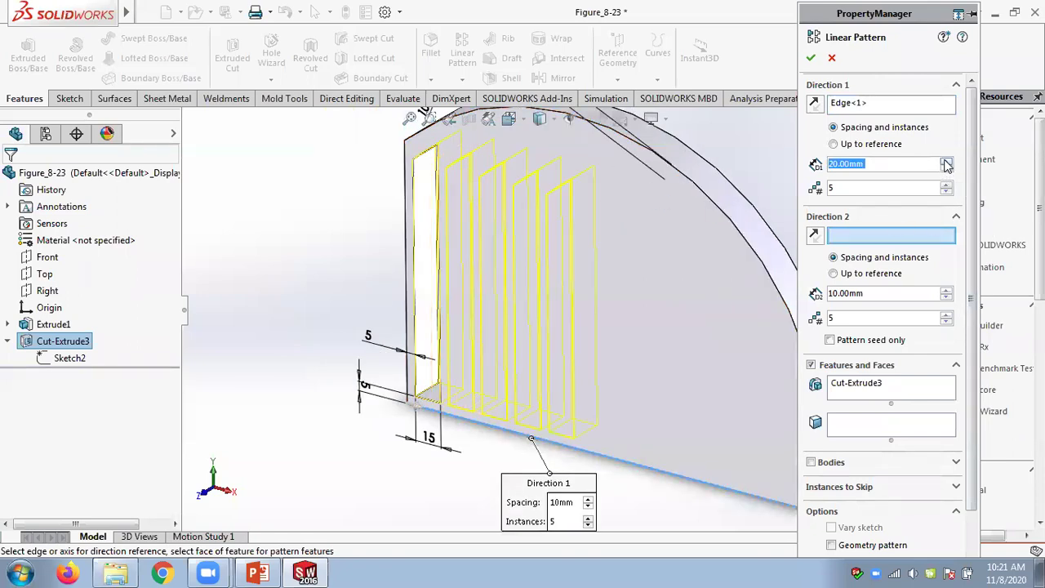
pyautogui.click(947, 186)
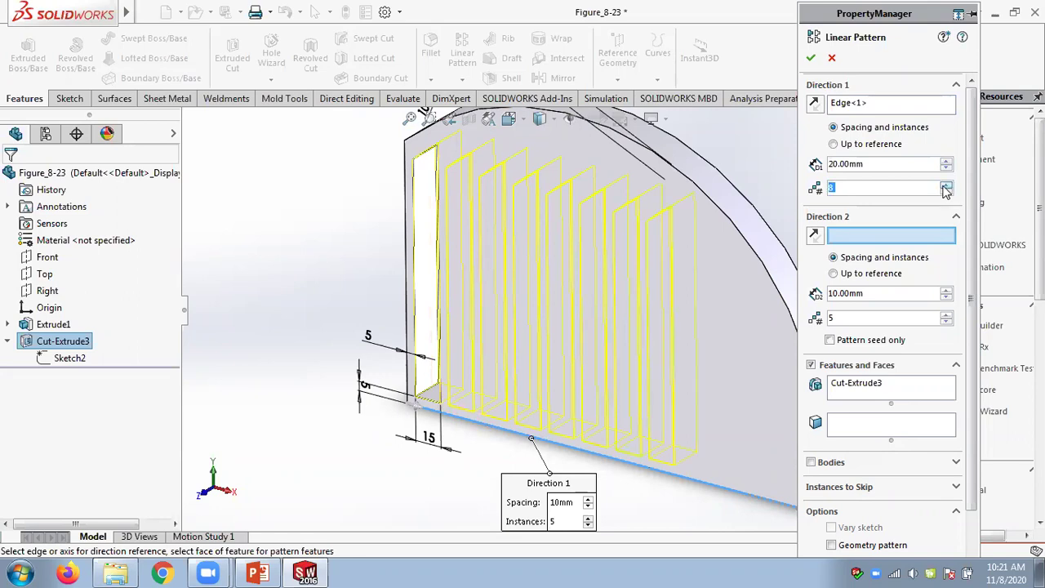
pyautogui.click(813, 62)
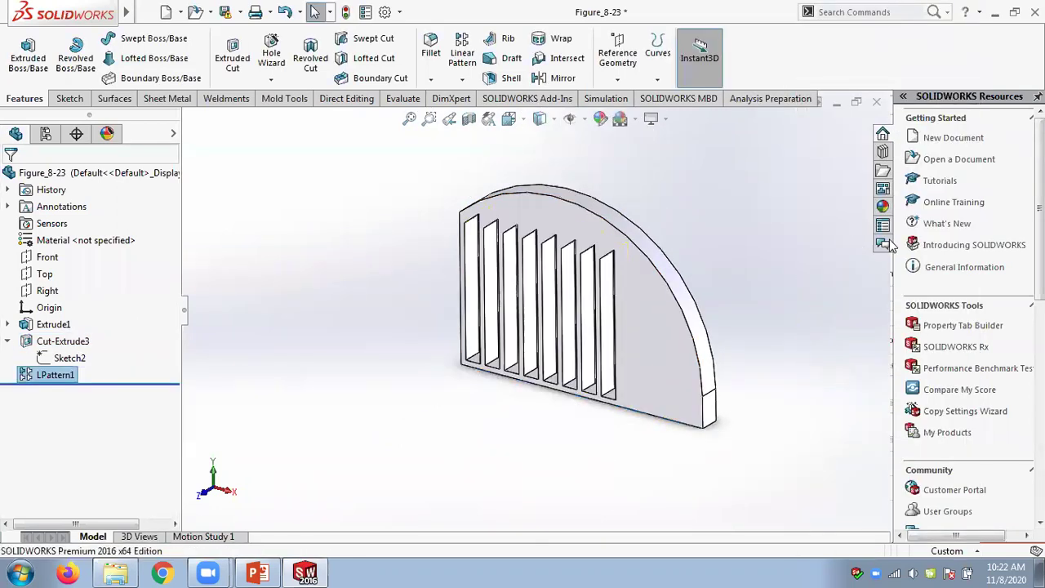
pyautogui.scroll(-3, 808, 275)
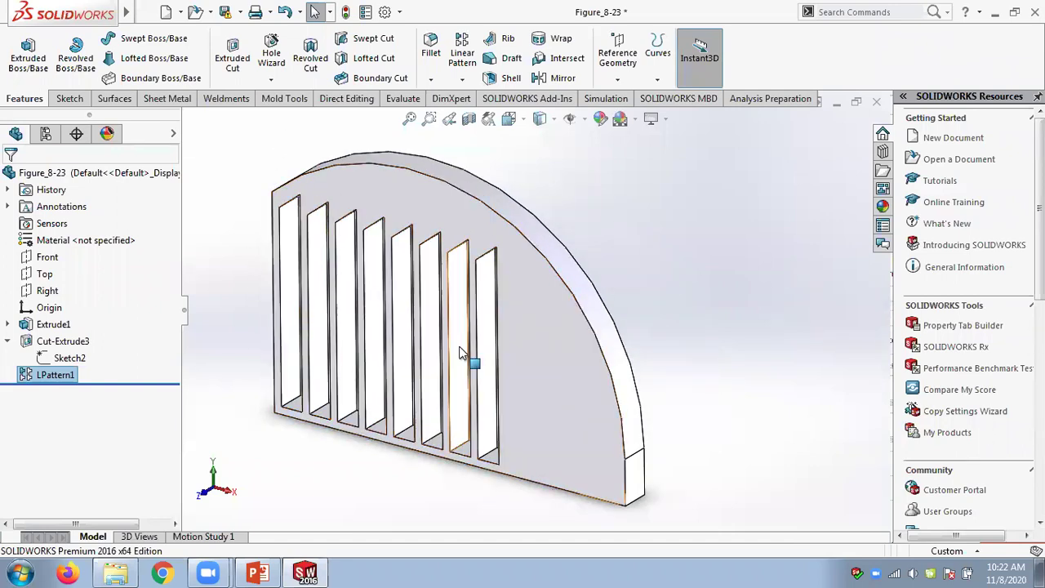
pyautogui.moveTo(570, 364); pyautogui.dragTo(707, 286, button='middle')
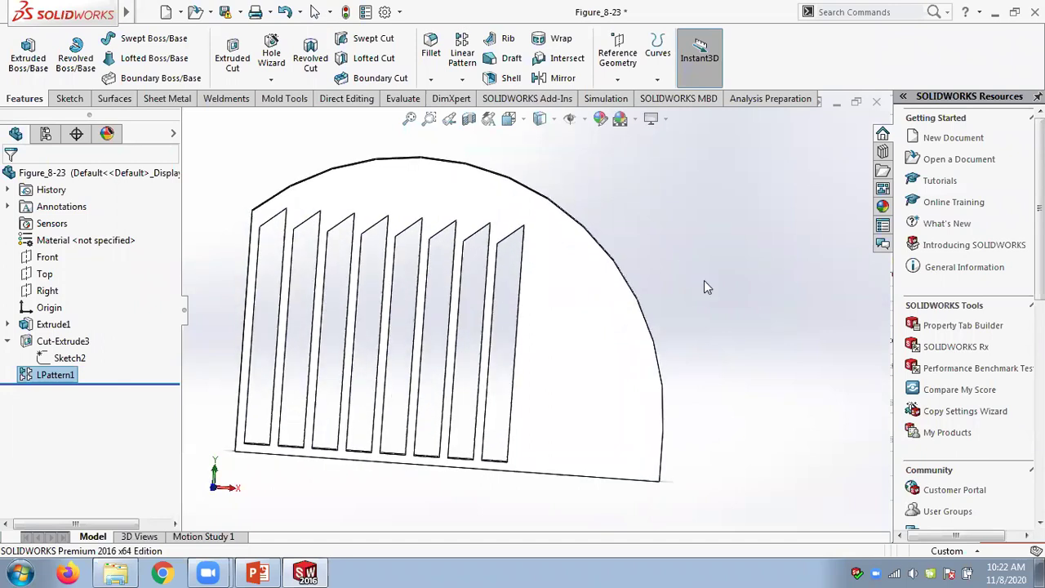
# - Reopen LPattern1 for editing and activate its Direction 1 reference box
pyautogui.rightClick(59, 377)
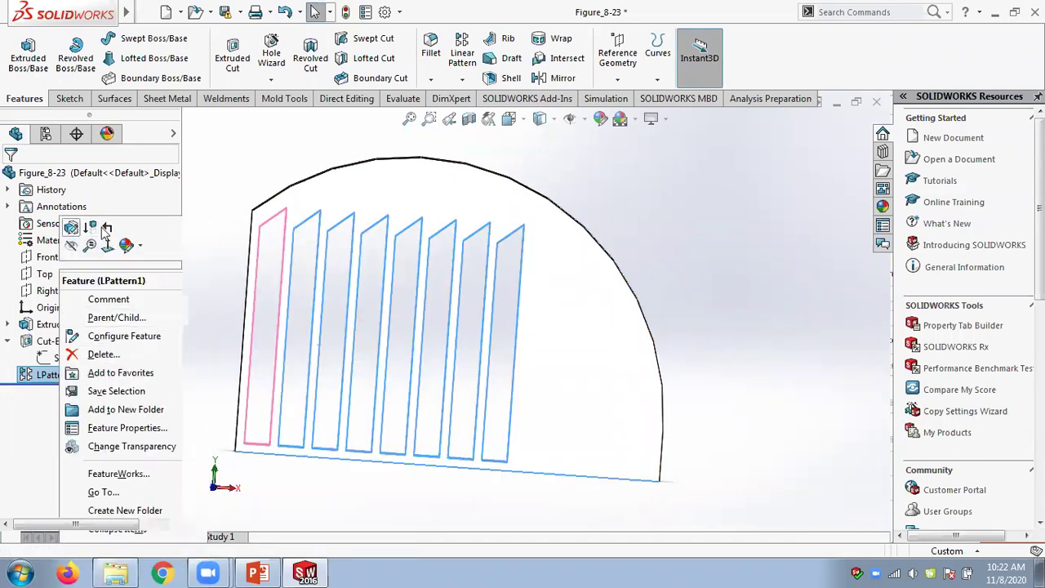
pyautogui.click(274, 223)
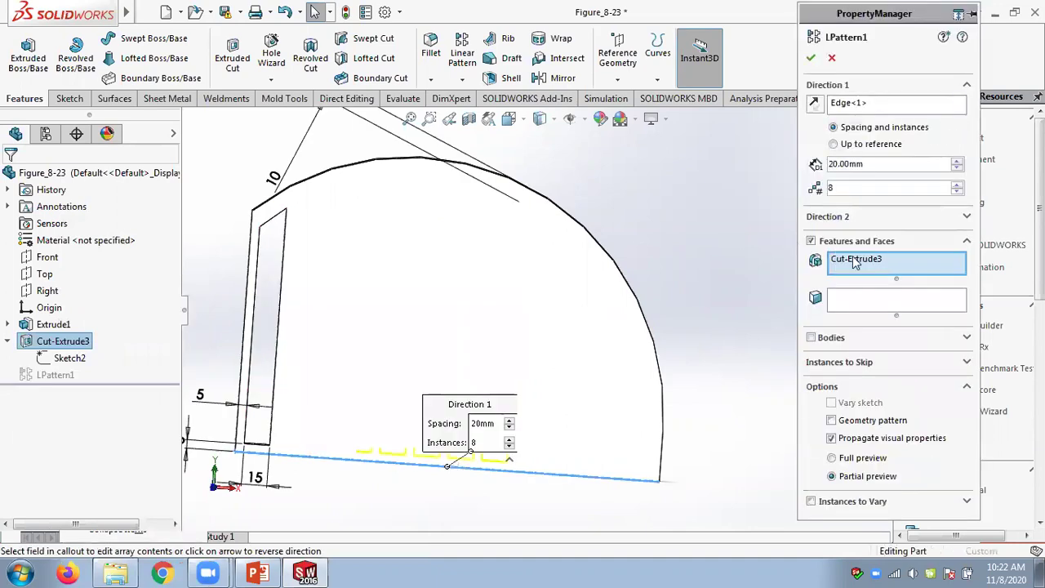
pyautogui.click(909, 217)
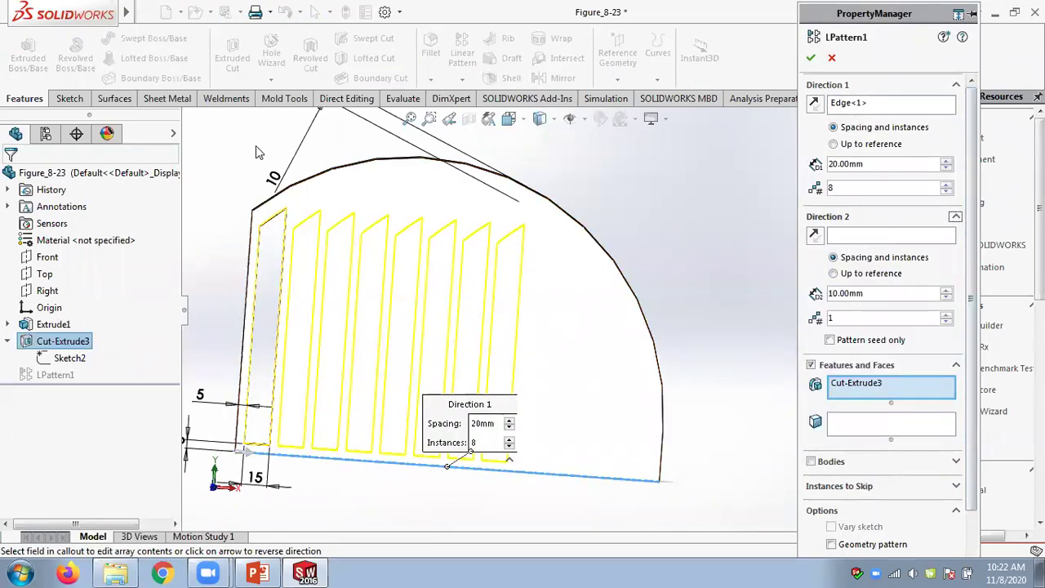
pyautogui.click(955, 216)
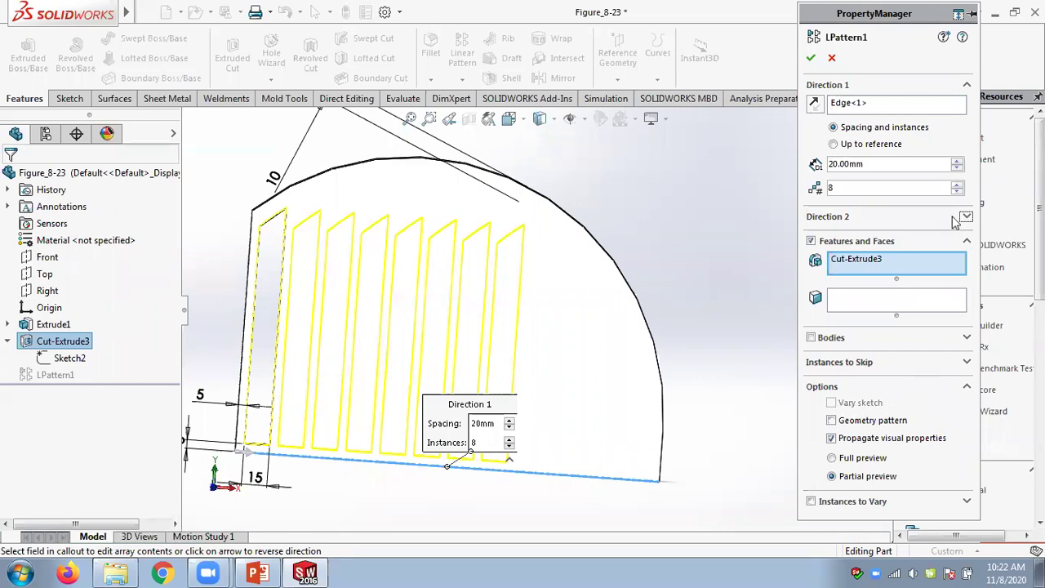
pyautogui.click(850, 107)
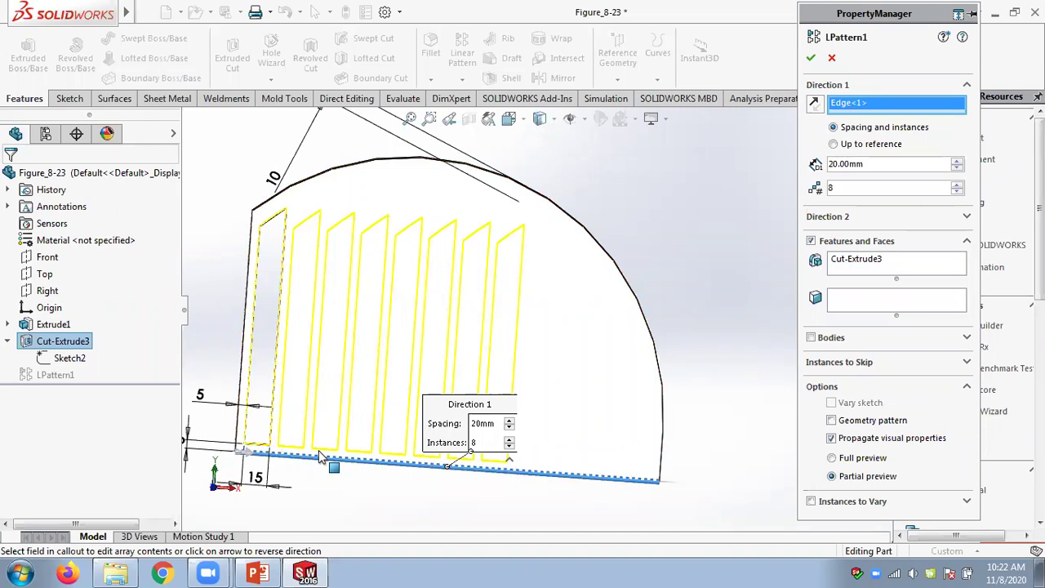
pyautogui.press('Left')
pyautogui.press('Left')
pyautogui.press('Left')
pyautogui.press('Left')
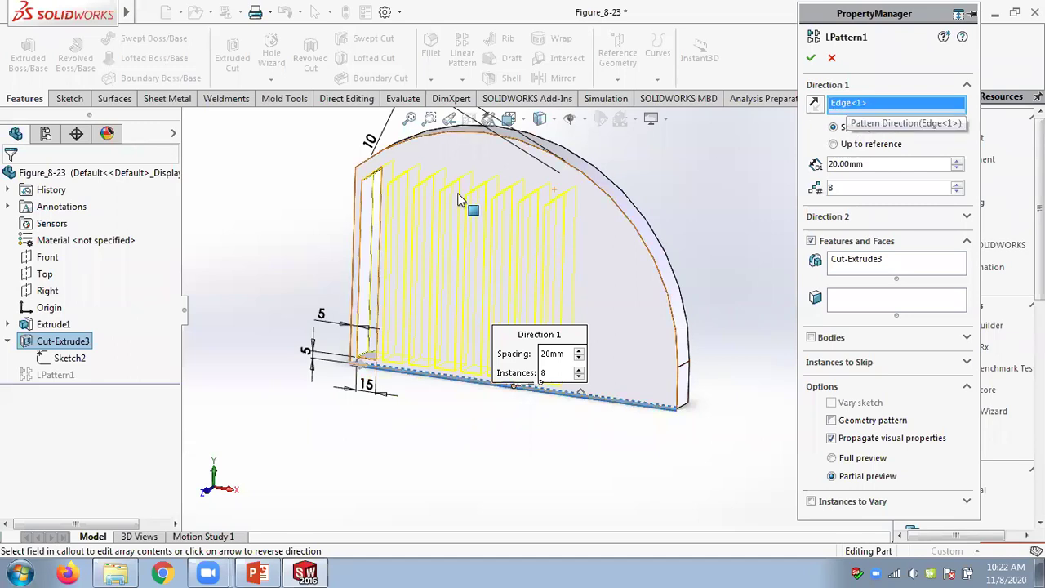
# - Replace the bottom-edge direction with the slot's 5 dimension and reverse it
pyautogui.rightClick(852, 108)
pyautogui.click(885, 133)
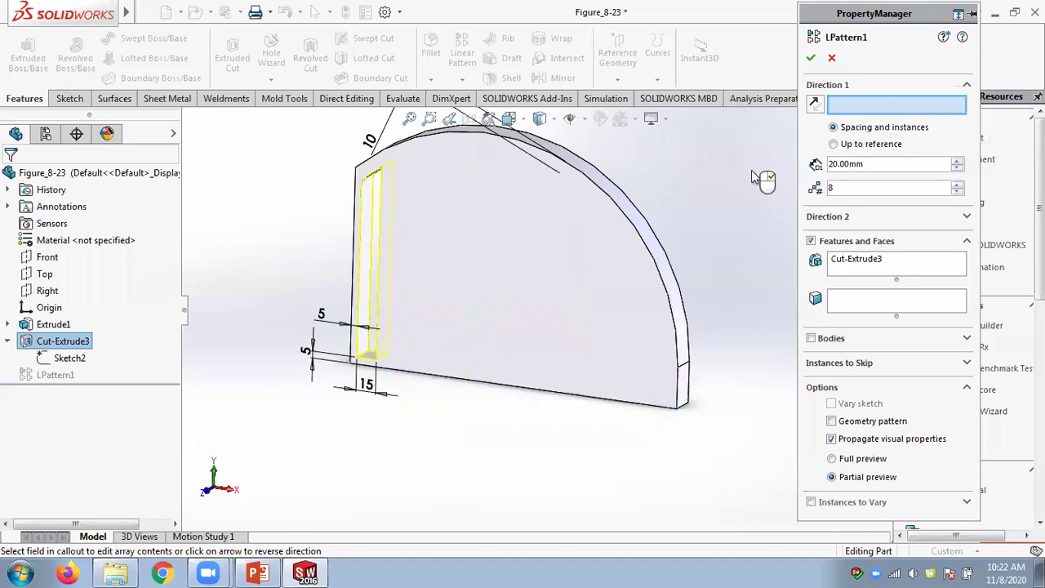
pyautogui.scroll(-3, 455, 310)
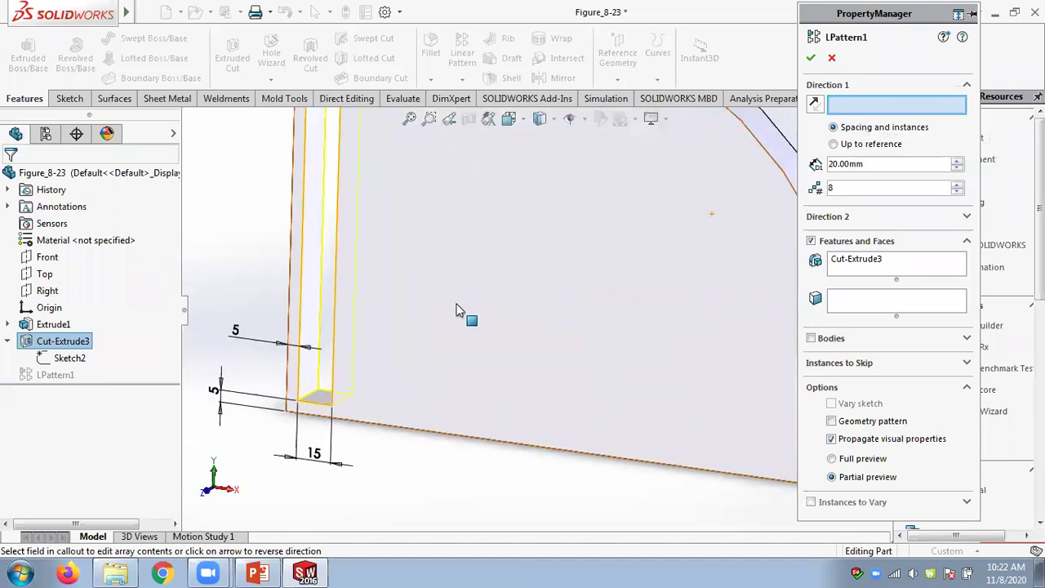
pyautogui.scroll(2, 455, 310)
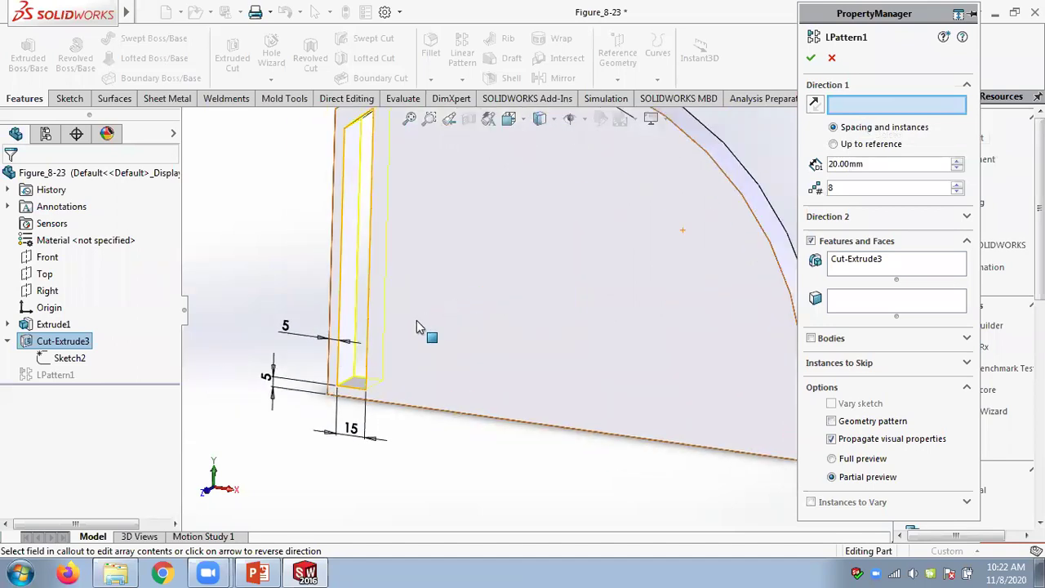
pyautogui.click(302, 338)
pyautogui.scroll(3, 524, 320)
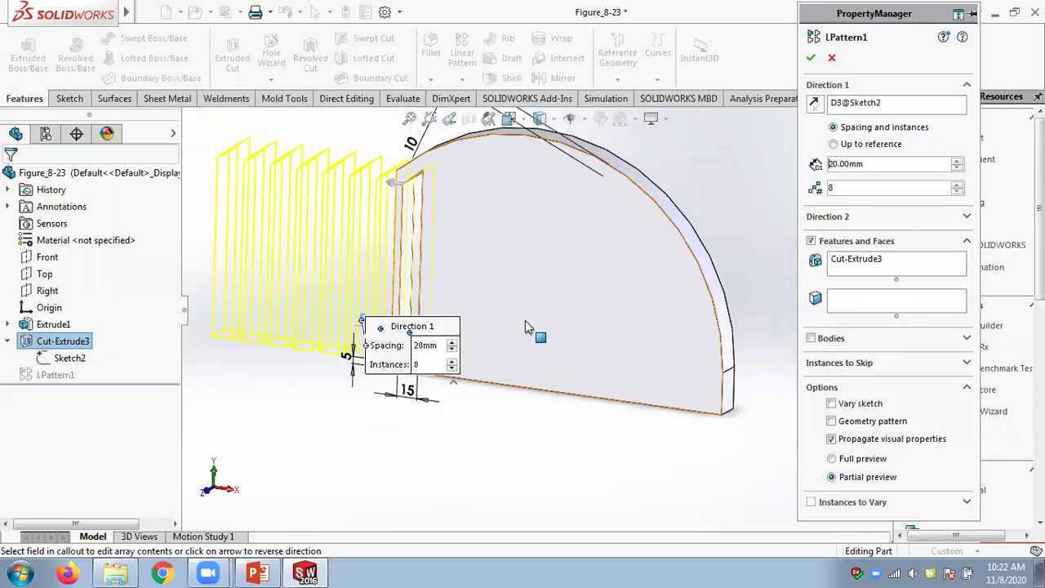
pyautogui.click(816, 104)
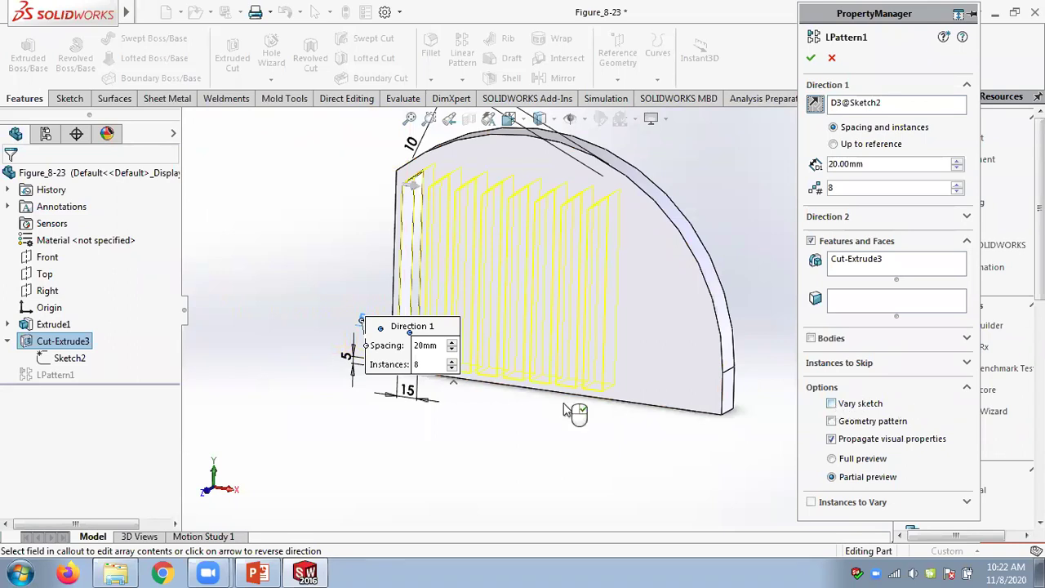
pyautogui.scroll(-3, 473, 413)
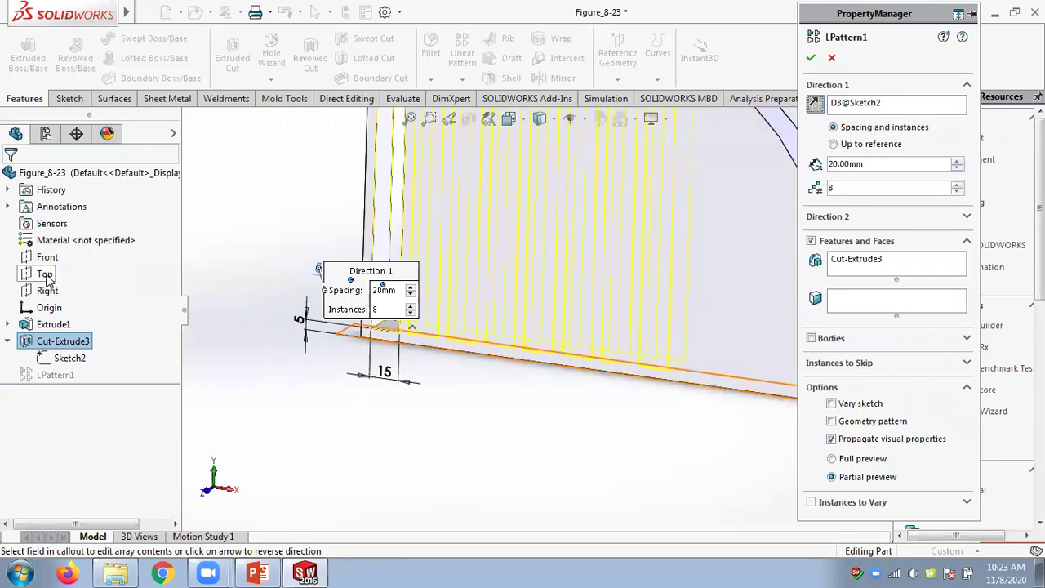
pyautogui.moveTo(426, 283); pyautogui.dragTo(314, 368, button='middle')
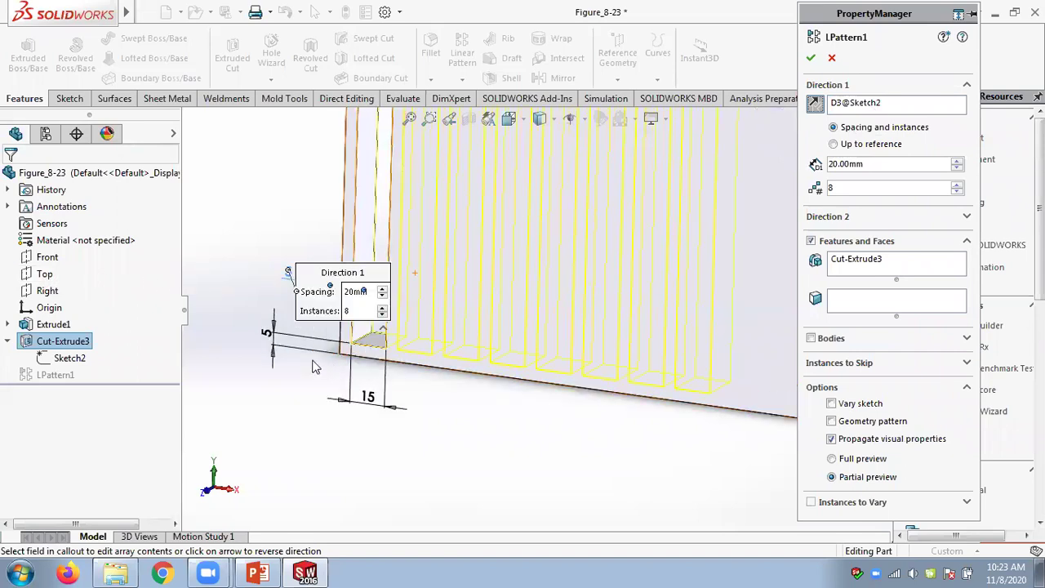
pyautogui.moveTo(327, 280); pyautogui.dragTo(235, 152)
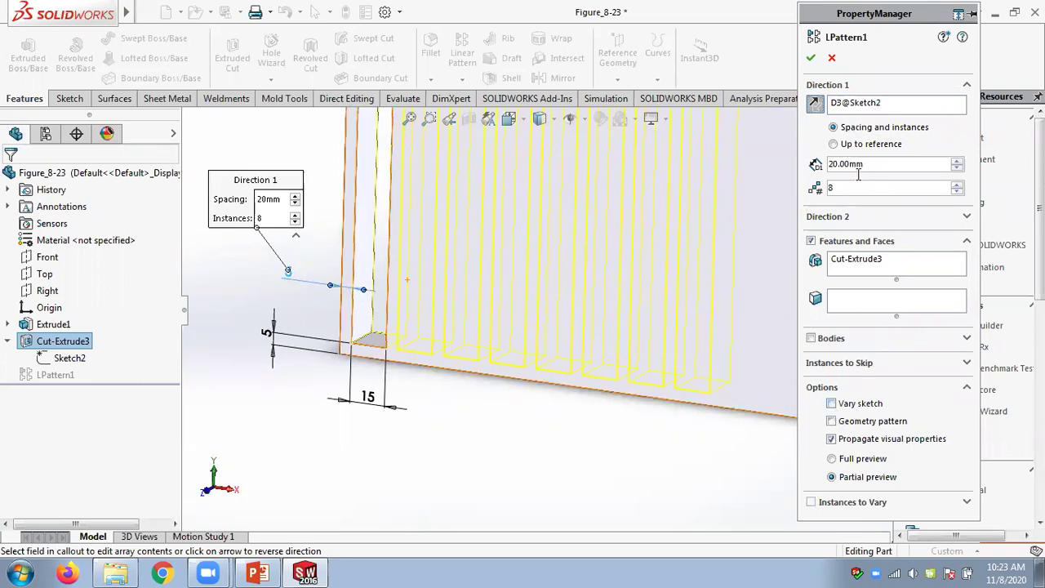
# - Try the bottom edge and Right plane as direction, then settle on the 5 dimension
pyautogui.rightClick(864, 106)
pyautogui.click(898, 109)
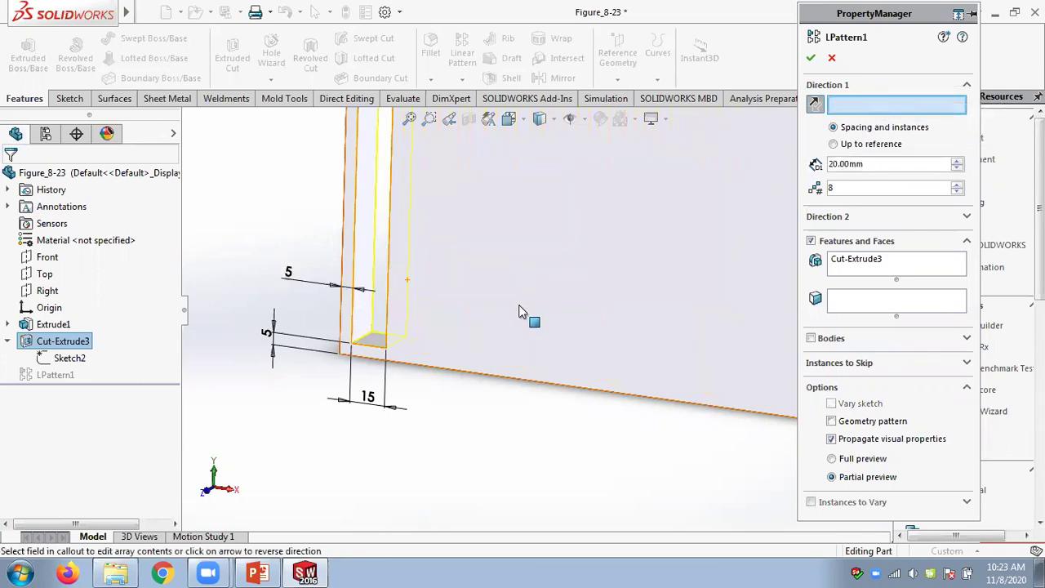
pyautogui.click(489, 381)
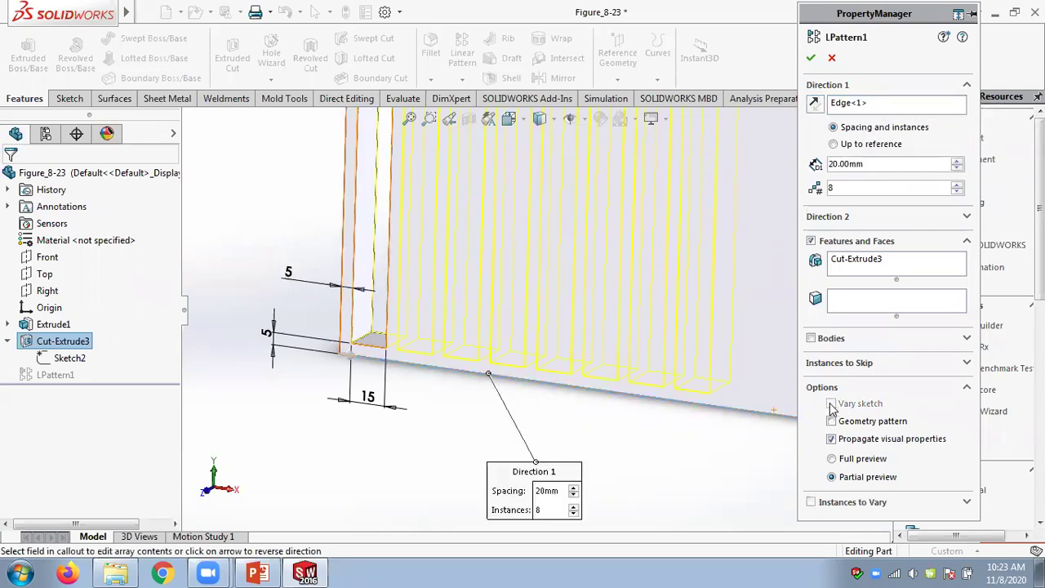
pyautogui.rightClick(864, 106)
pyautogui.click(872, 123)
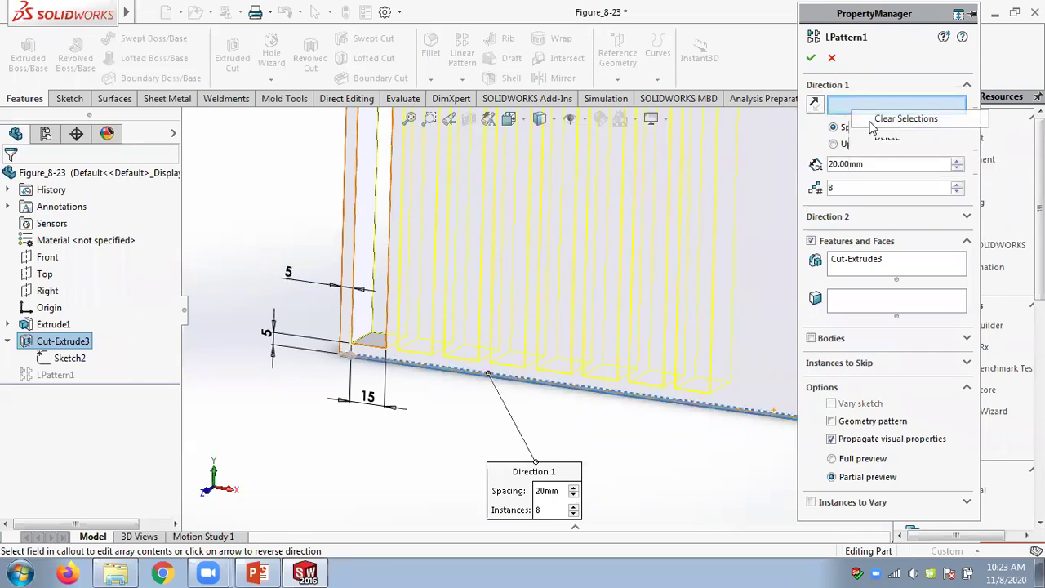
pyautogui.click(54, 293)
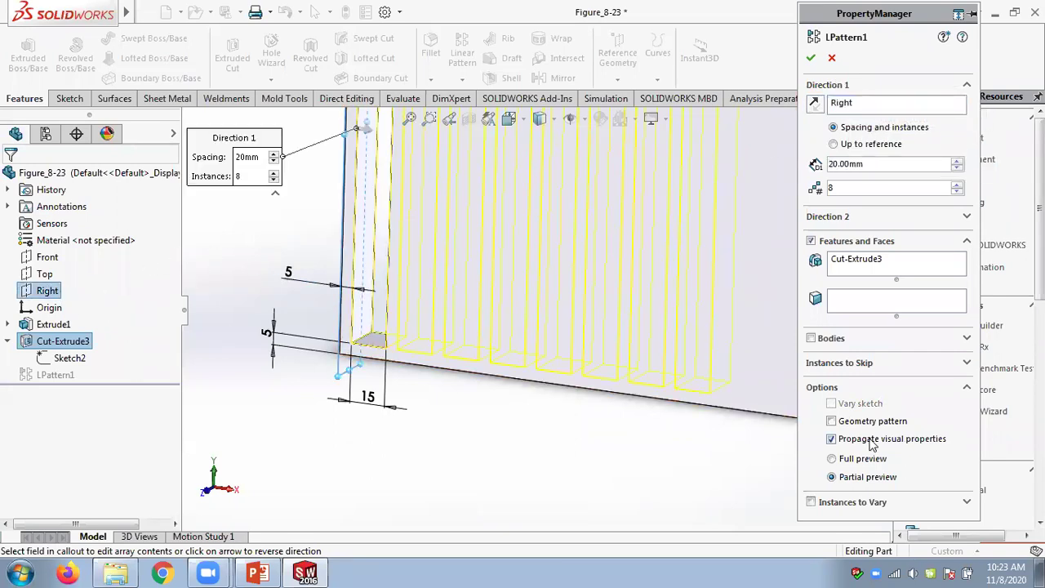
pyautogui.rightClick(849, 104)
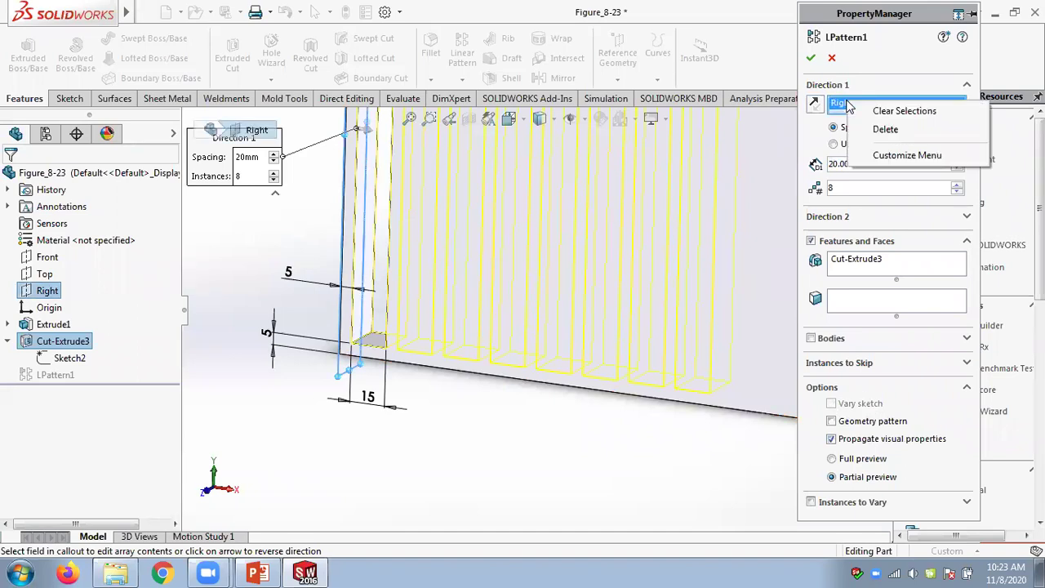
pyautogui.click(873, 129)
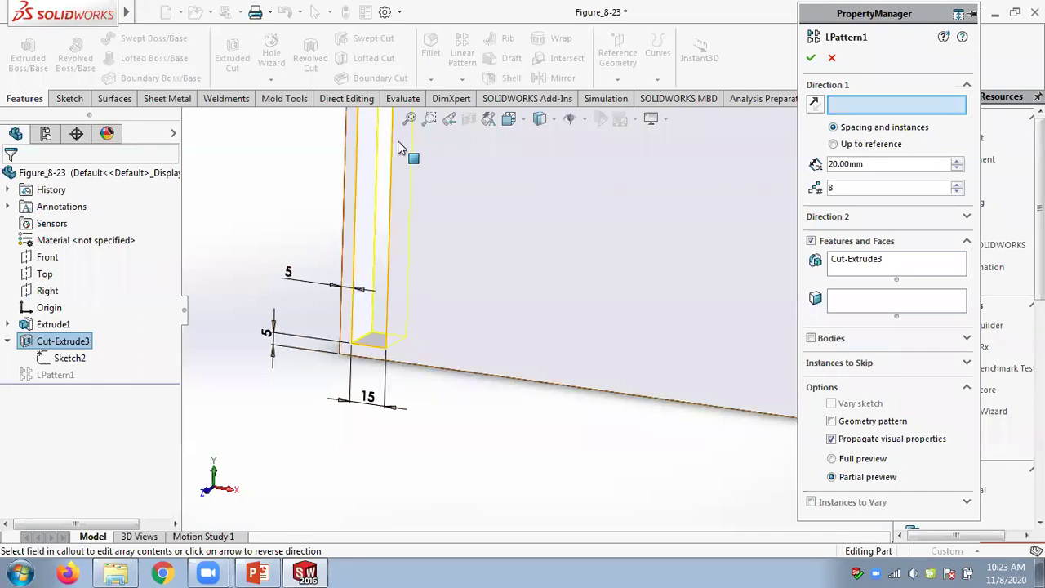
pyautogui.click(323, 288)
# - Turn on full preview of all eight slots and apply the varying-height pattern
pyautogui.moveTo(595, 397)
pyautogui.mouseDown(button='middle')
pyautogui.moveTo(492, 420)
pyautogui.moveTo(771, 202)
pyautogui.mouseUp(button='middle')
pyautogui.moveTo(599, 261); pyautogui.dragTo(689, 249, button='middle')
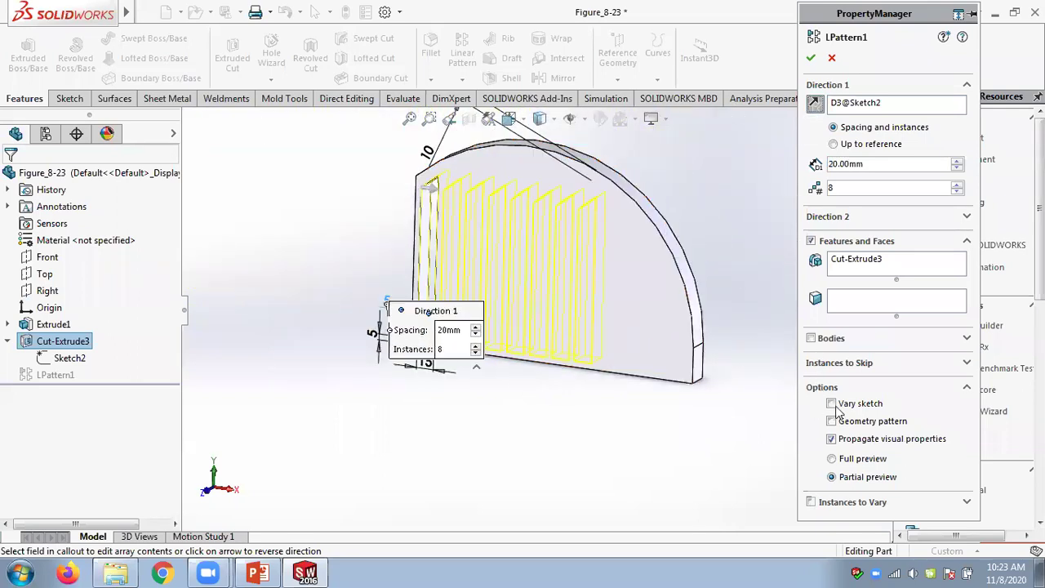
pyautogui.click(852, 458)
pyautogui.click(811, 57)
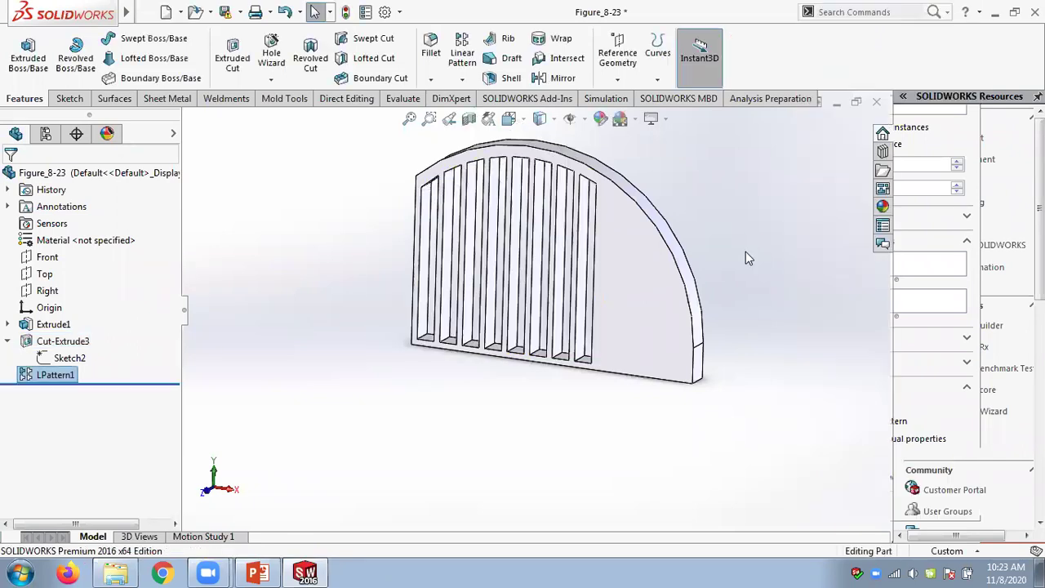
pyautogui.scroll(-3, 594, 236)
pyautogui.moveTo(597, 246)
pyautogui.mouseDown(button='middle')
pyautogui.moveTo(476, 226)
pyautogui.moveTo(624, 210)
pyautogui.moveTo(571, 263)
pyautogui.moveTo(585, 262)
pyautogui.mouseUp(button='middle')
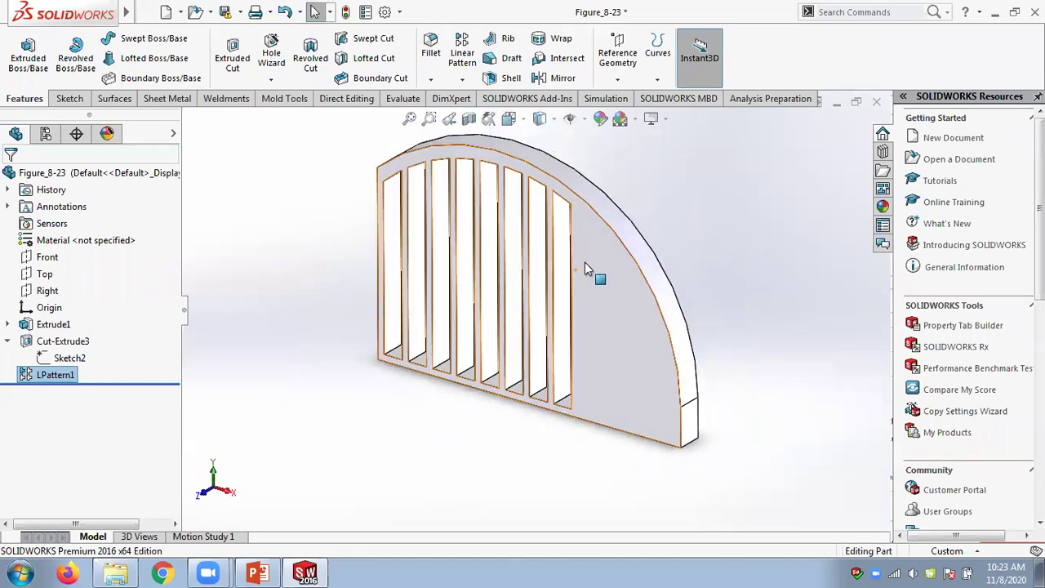
# - Re-edit LPattern1 so Direction 1 follows the slot's 15 dimension (D4@Sketch2)
pyautogui.rightClick(45, 377)
pyautogui.click(52, 236)
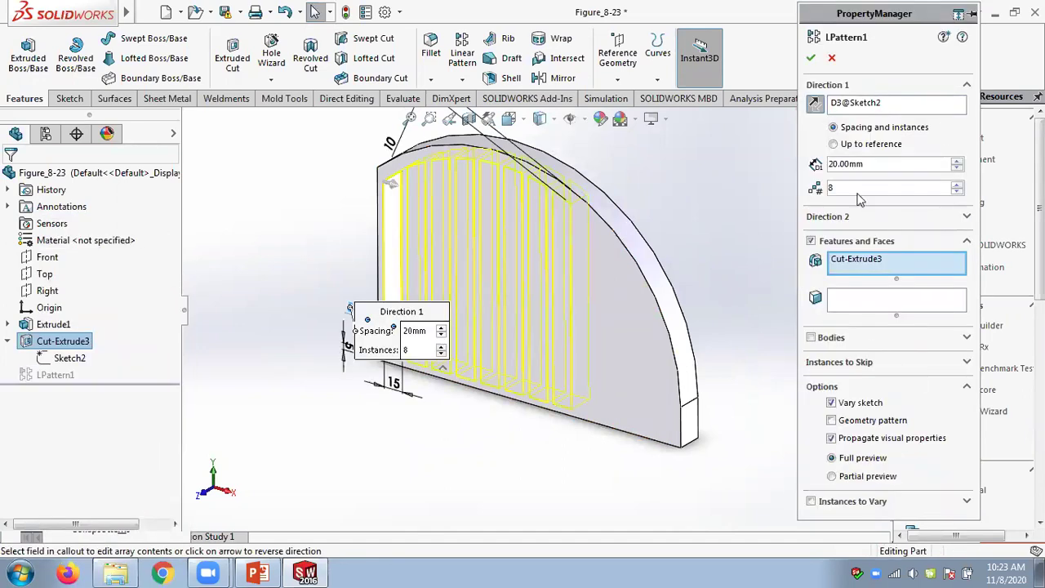
pyautogui.click(867, 104)
pyautogui.scroll(-5, 458, 388)
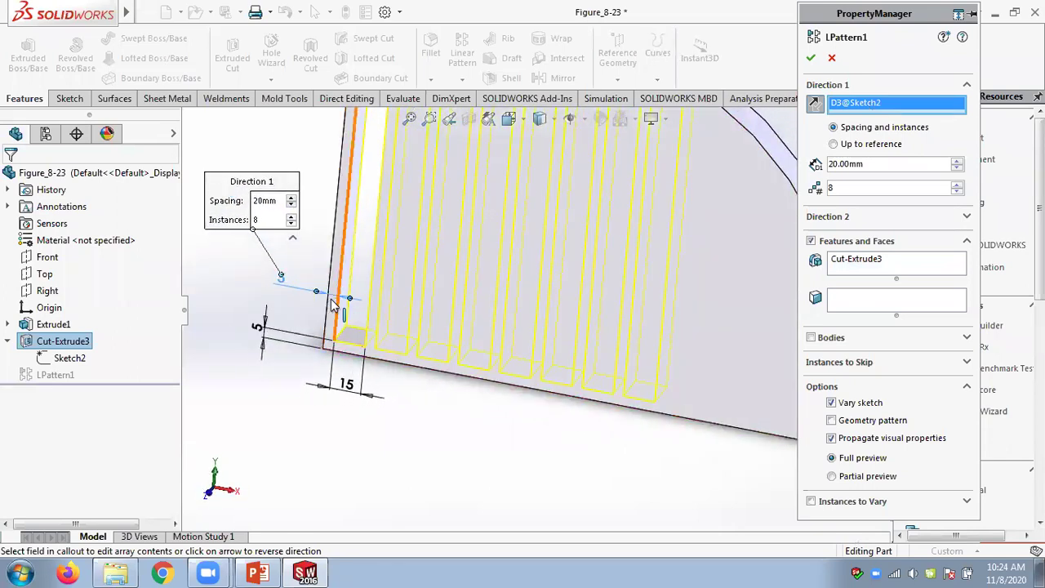
pyautogui.rightClick(867, 111)
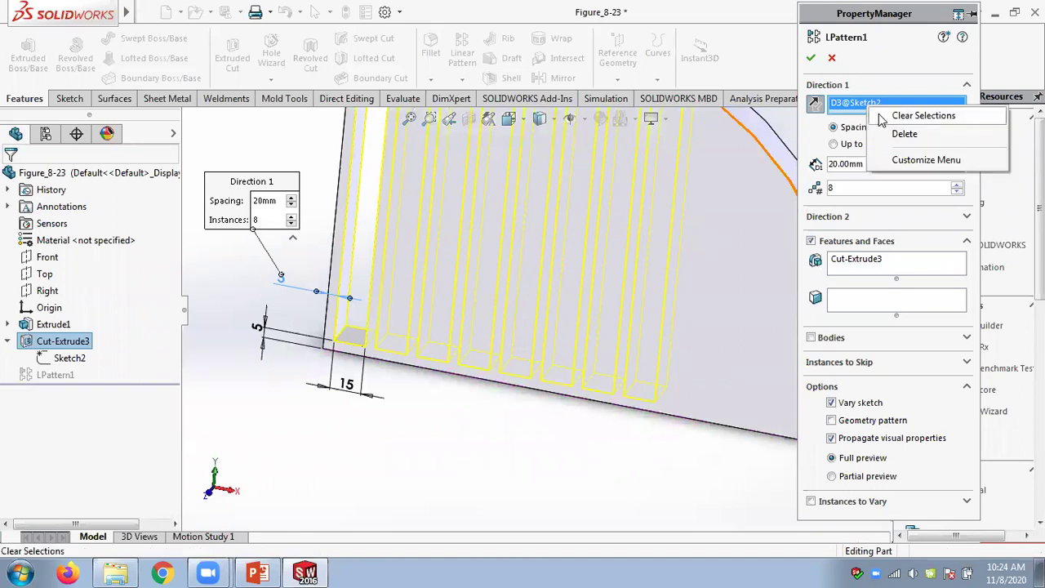
pyautogui.click(906, 115)
pyautogui.click(351, 399)
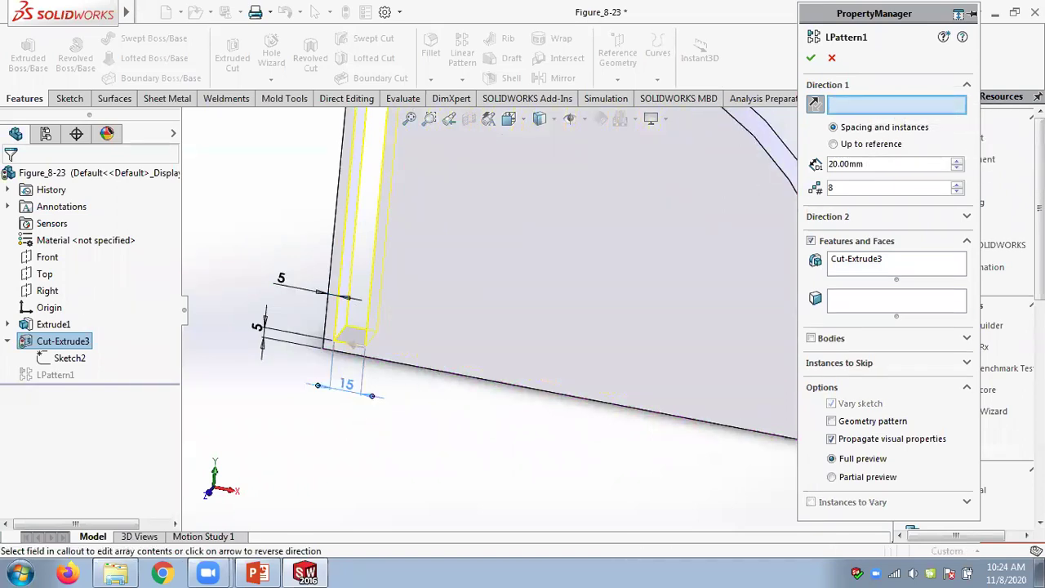
pyautogui.scroll(3, 604, 444)
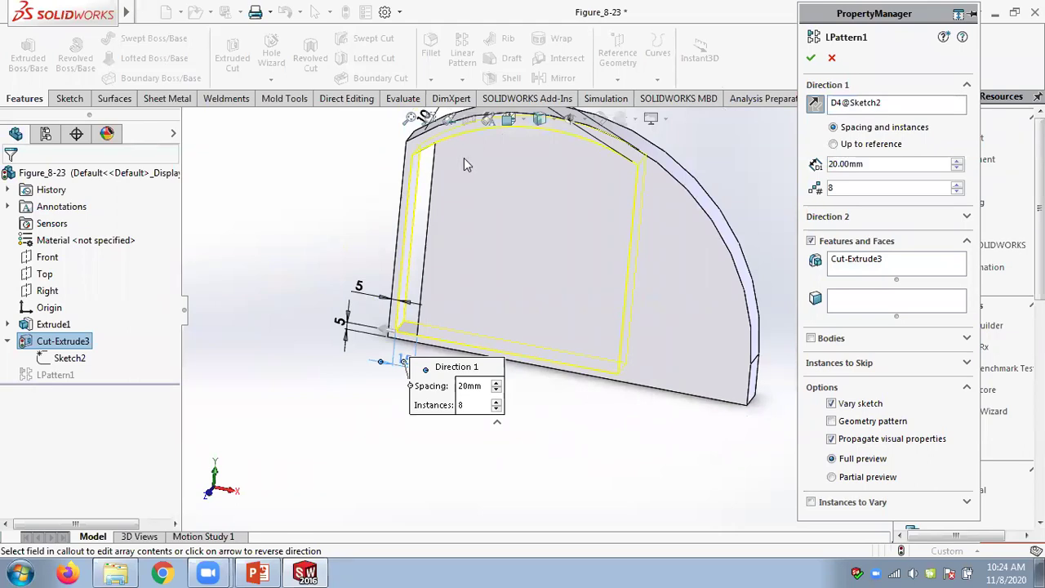
pyautogui.scroll(-3, 513, 317)
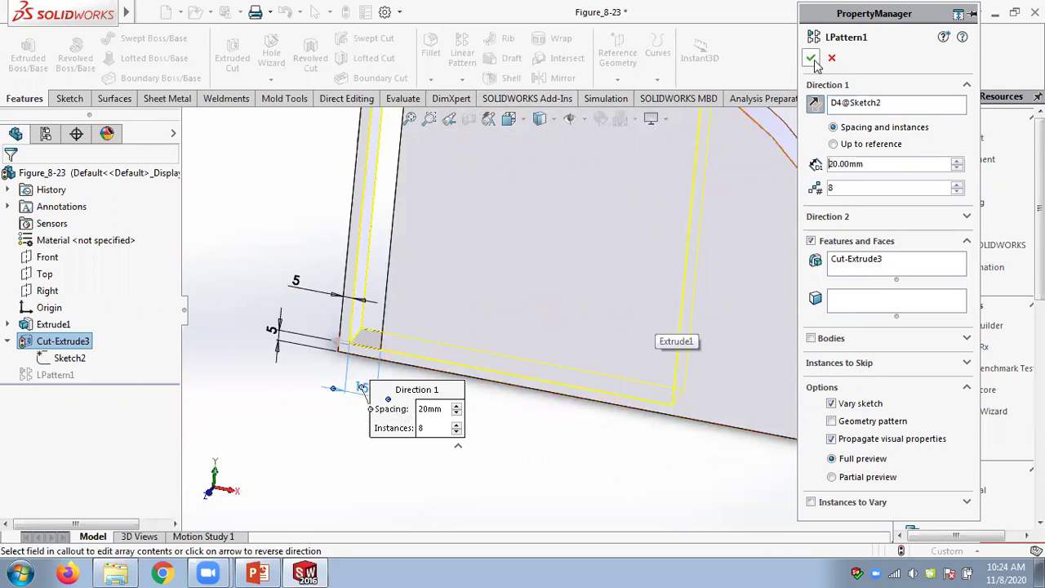
pyautogui.scroll(5, 661, 341)
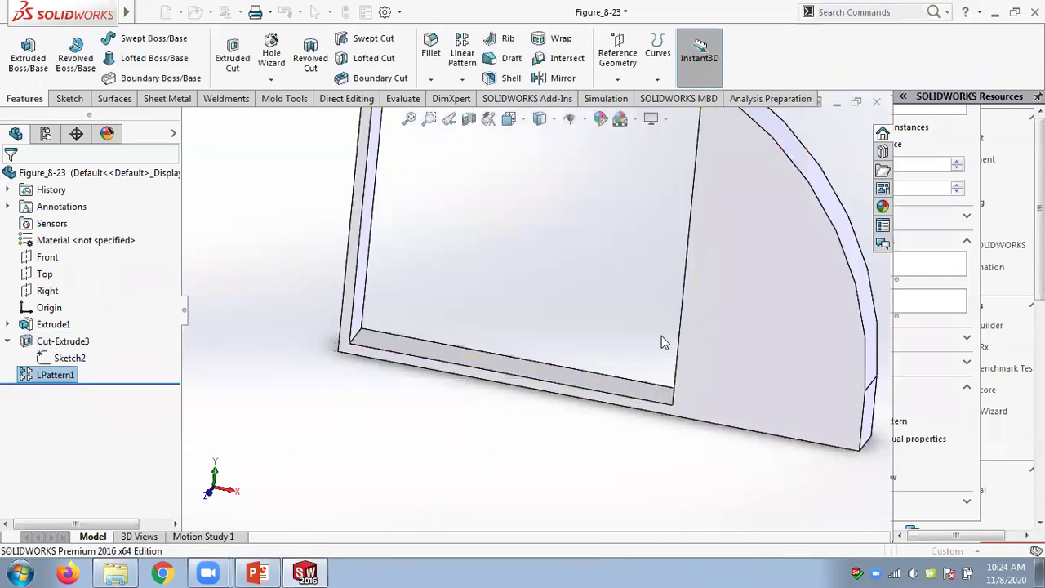
pyautogui.moveTo(661, 341); pyautogui.dragTo(569, 315, button='middle')
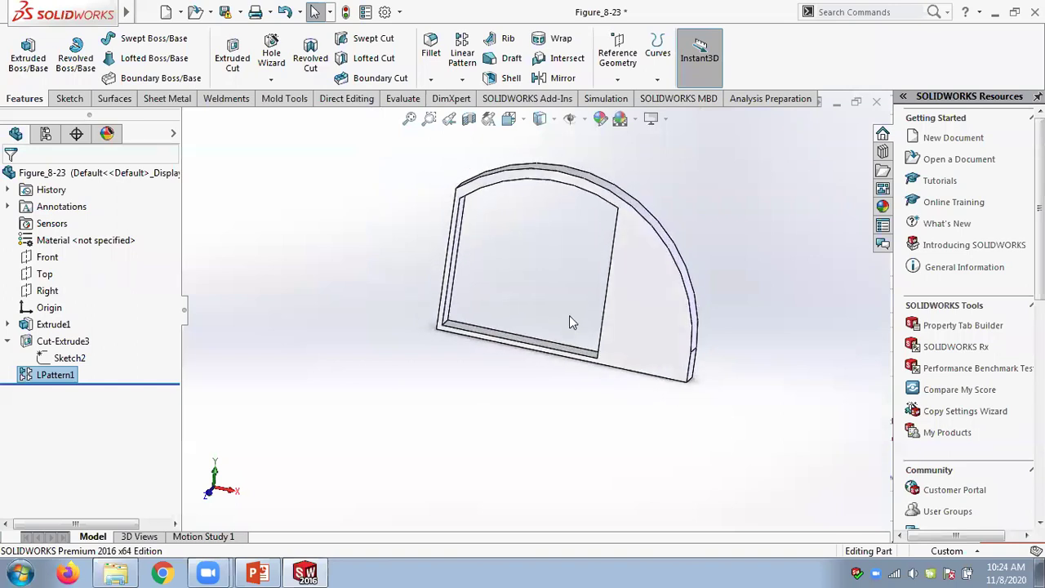
pyautogui.scroll(-2, 526, 329)
# - Change LPattern1's direction from D4@Sketch2 to the horizontal 5 dimension, giving eight slots at 20 mm
pyautogui.rightClick(57, 381)
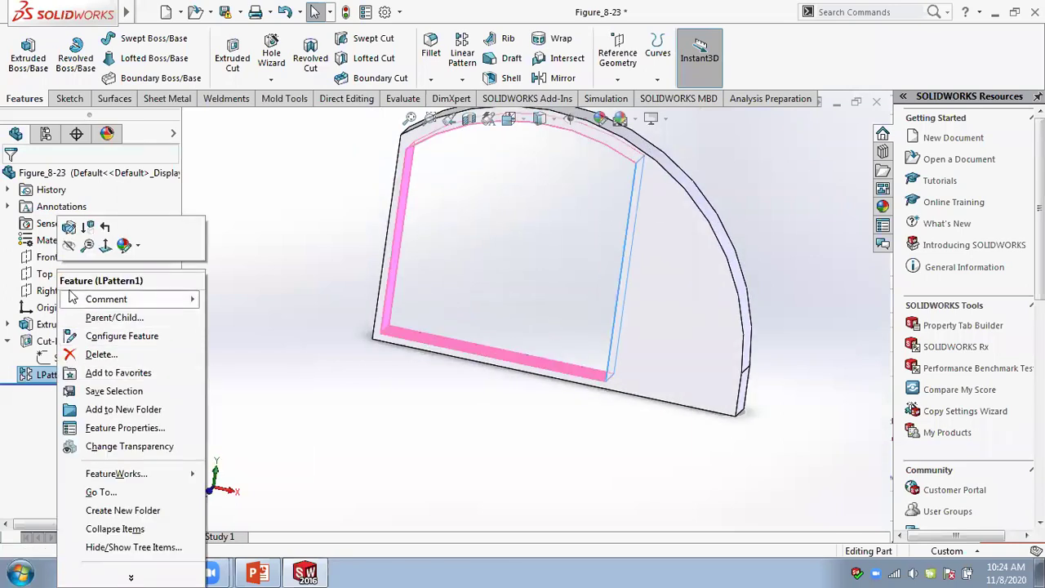
pyautogui.click(71, 243)
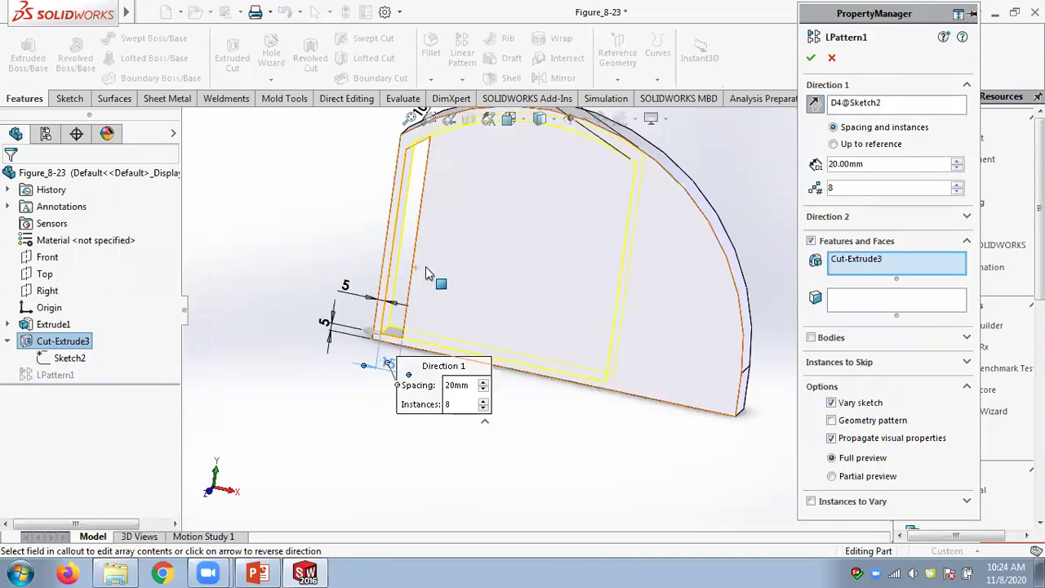
pyautogui.click(846, 102)
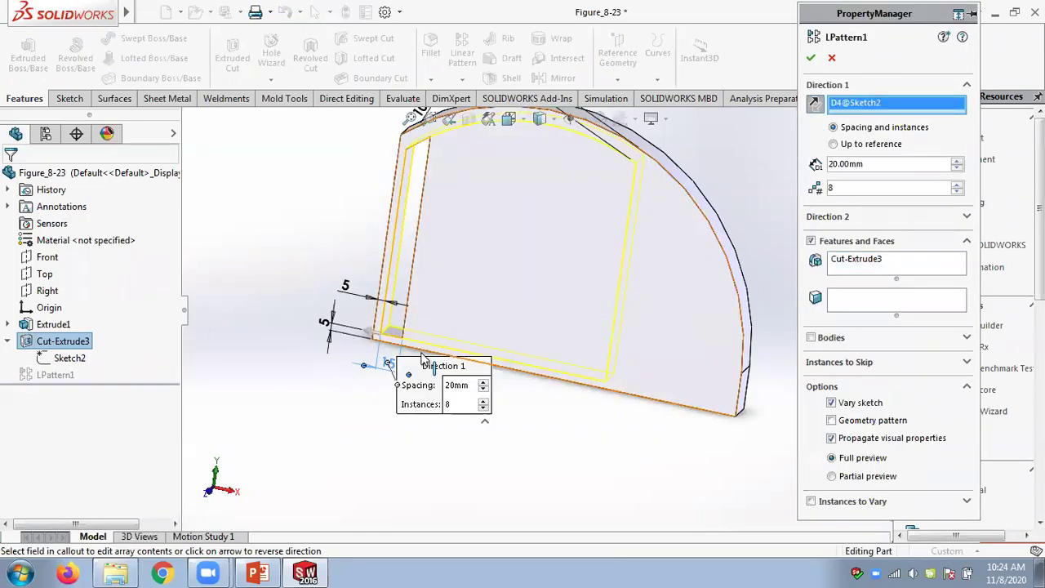
pyautogui.scroll(-3, 388, 339)
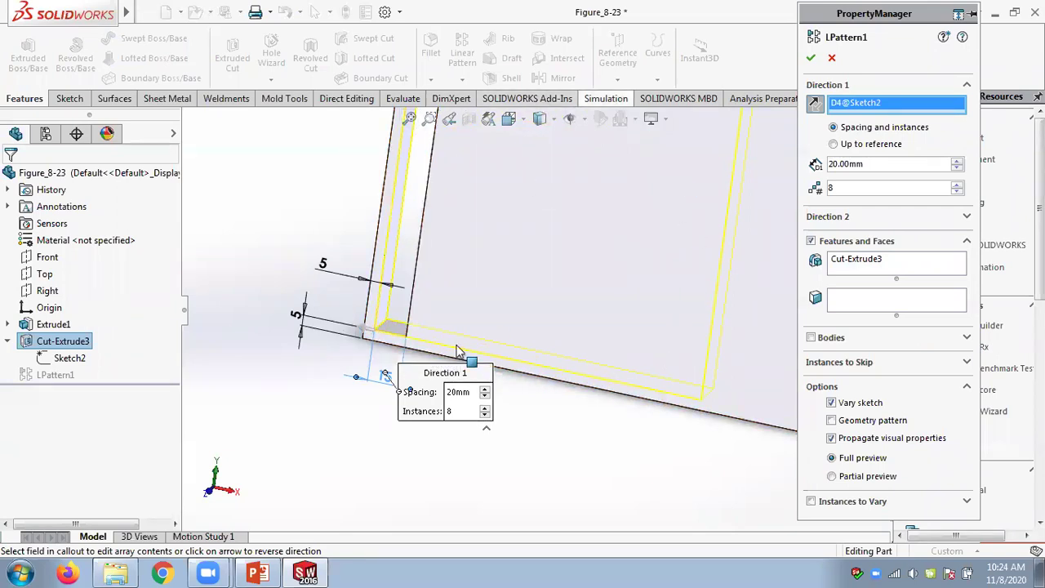
pyautogui.rightClick(872, 102)
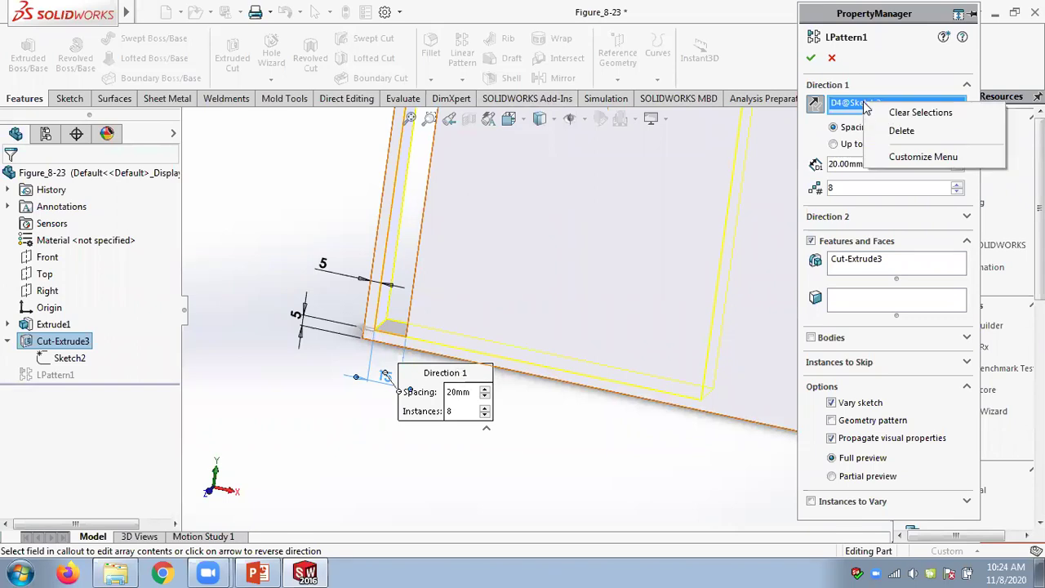
pyautogui.click(901, 128)
pyautogui.click(353, 278)
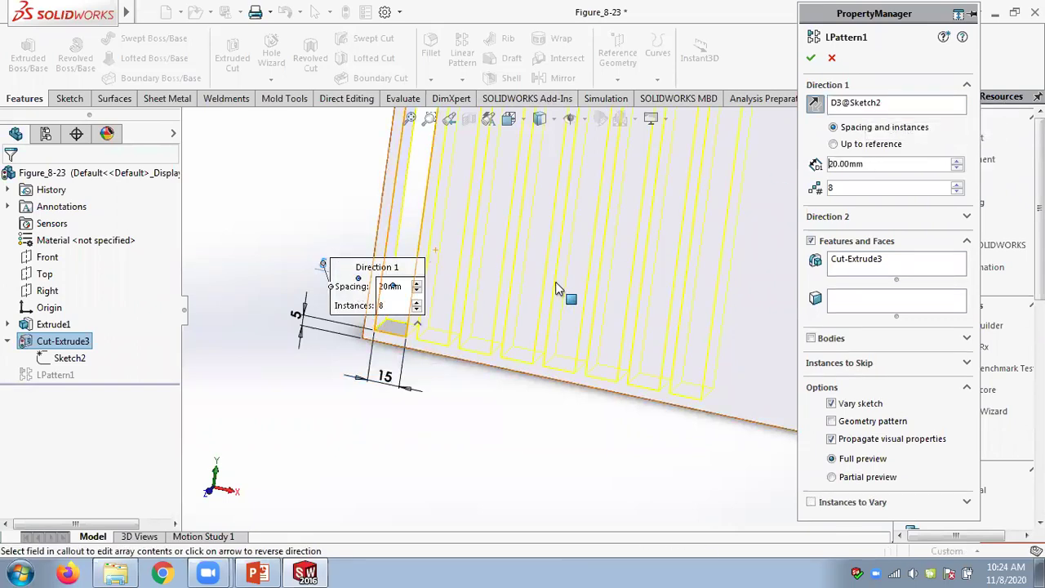
pyautogui.scroll(5, 773, 406)
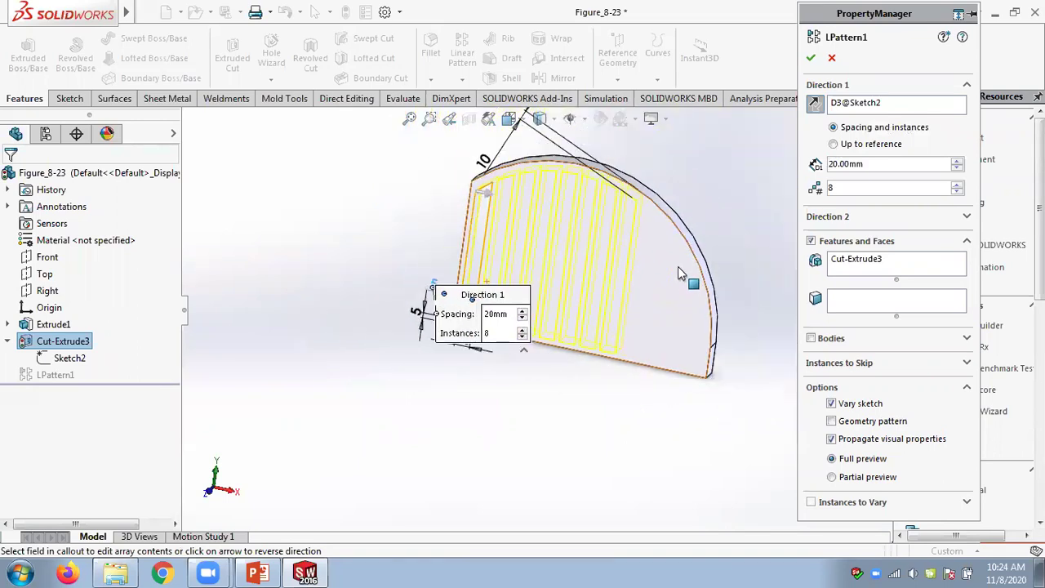
pyautogui.scroll(-3, 616, 237)
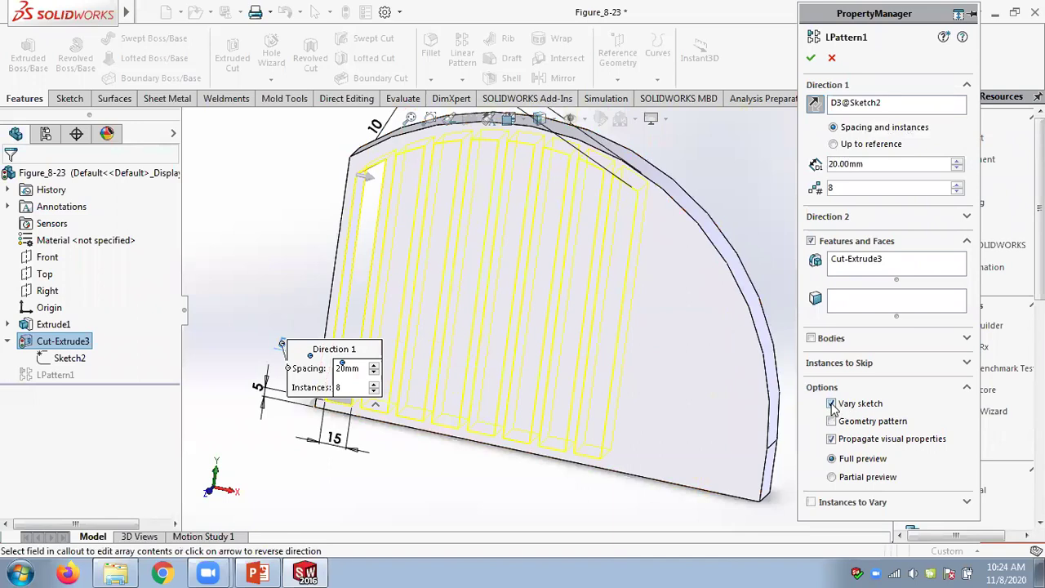
pyautogui.click(809, 58)
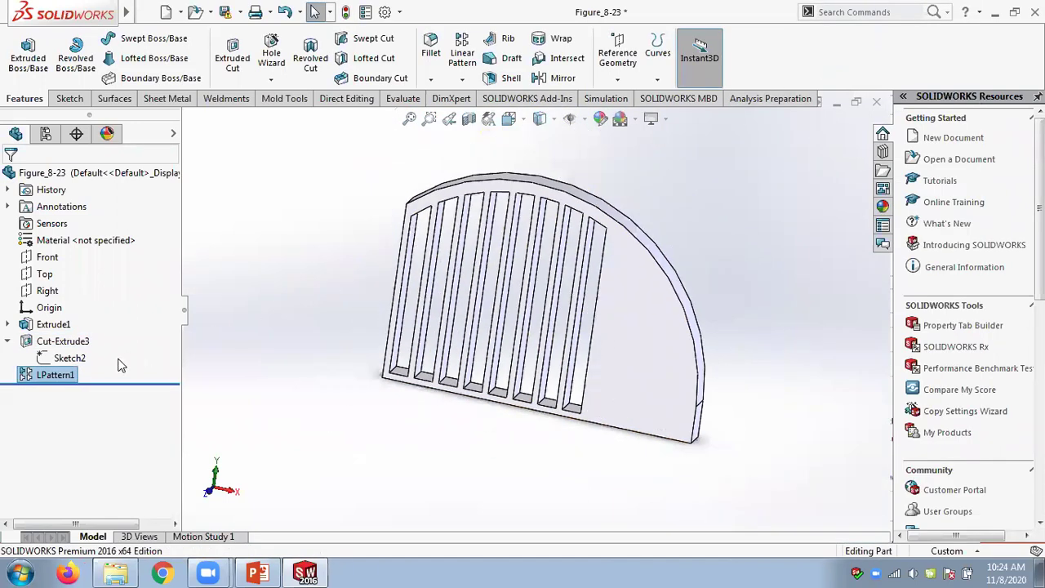
# - In Sketch2, delete the 10 mm offset dimension, accept losing its relations, and exit to rebuild
pyautogui.click(76, 359)
pyautogui.rightClick(77, 358)
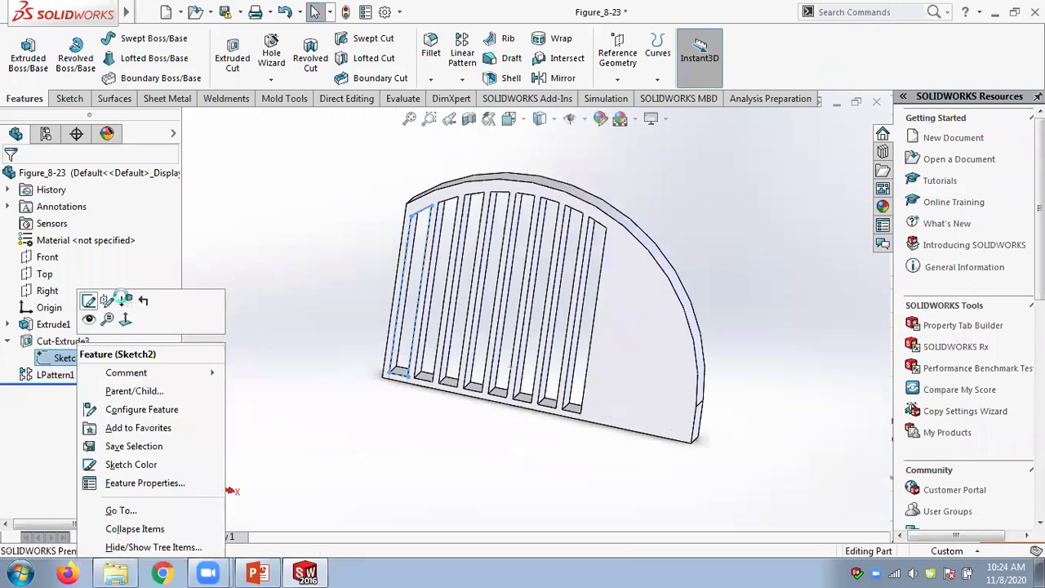
pyautogui.click(88, 300)
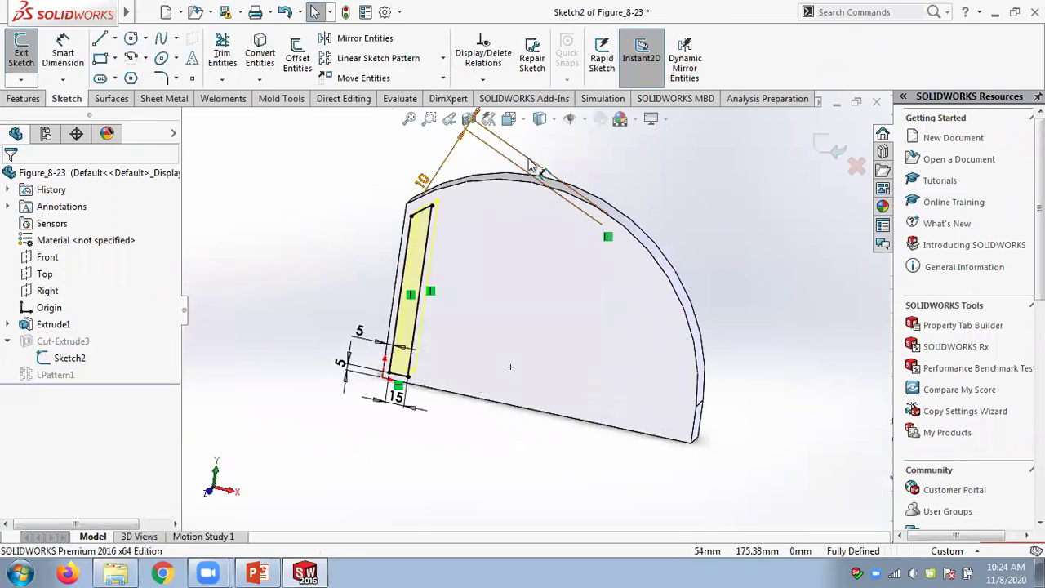
pyautogui.click(458, 165)
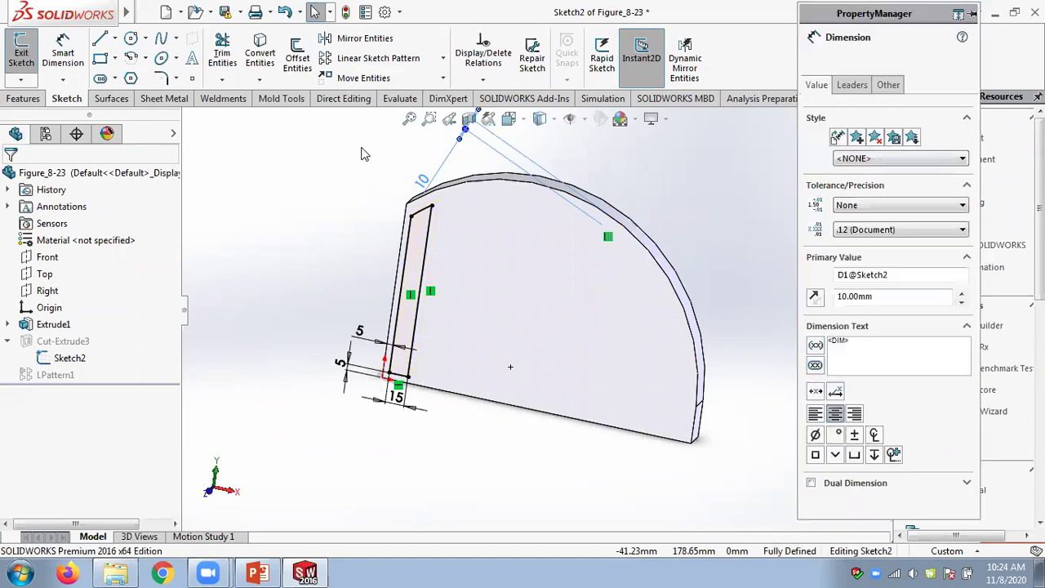
pyautogui.press('Delete')
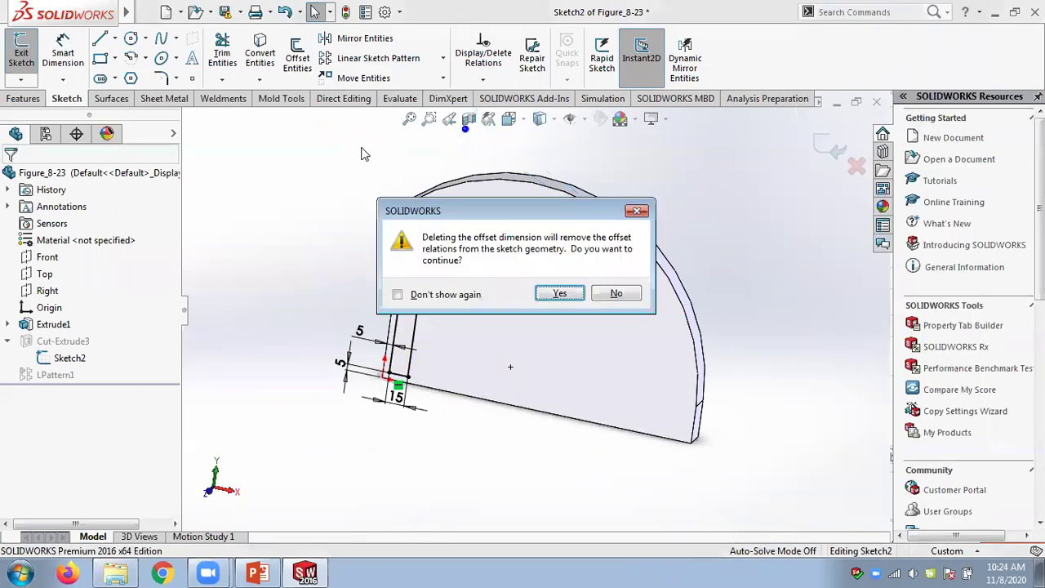
pyautogui.click(575, 291)
pyautogui.click(829, 145)
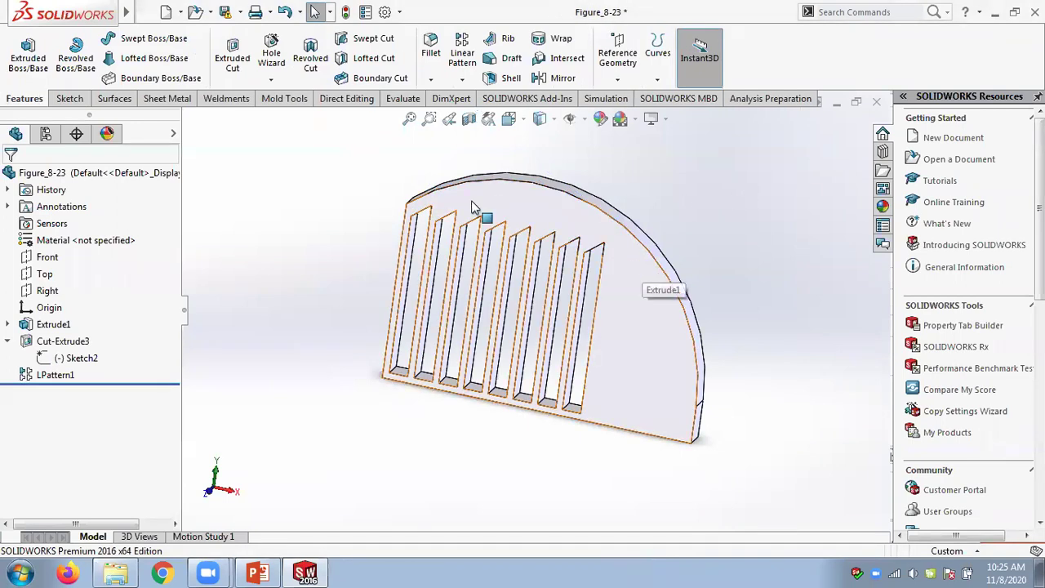
pyautogui.rightClick(70, 377)
pyautogui.click(88, 235)
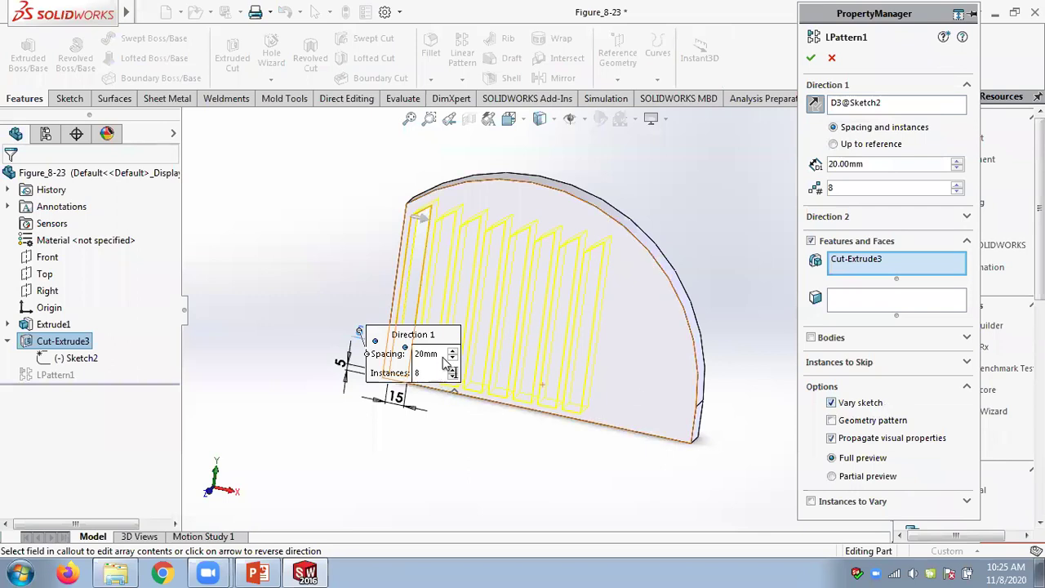
pyautogui.scroll(-3, 327, 347)
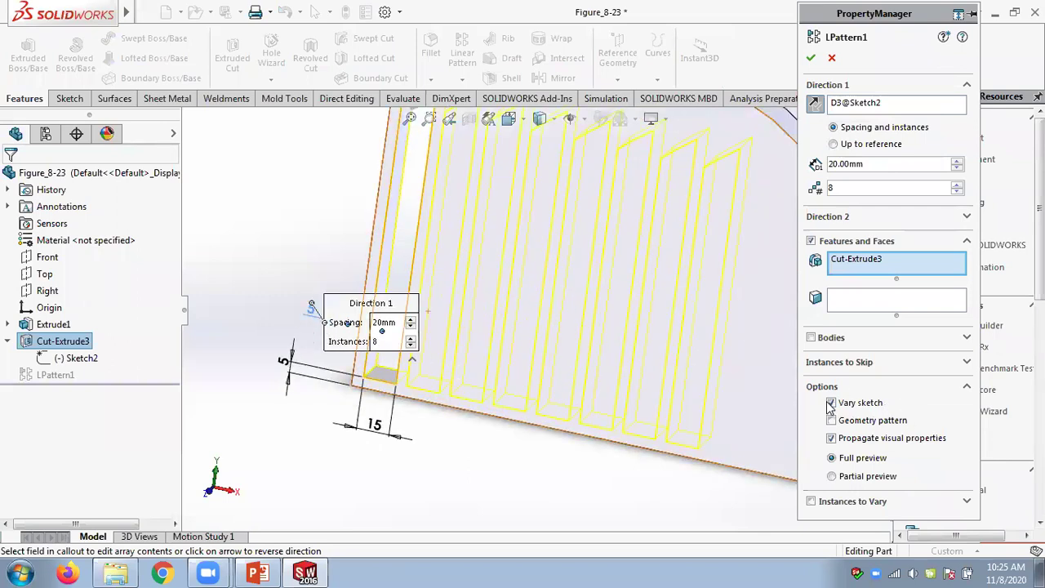
pyautogui.scroll(3, 677, 233)
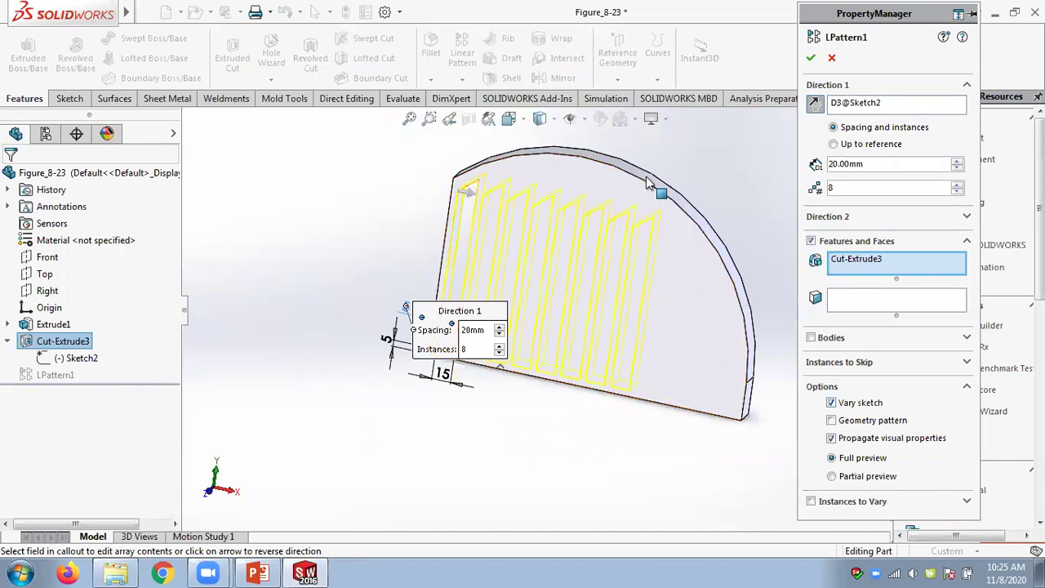
pyautogui.click(861, 106)
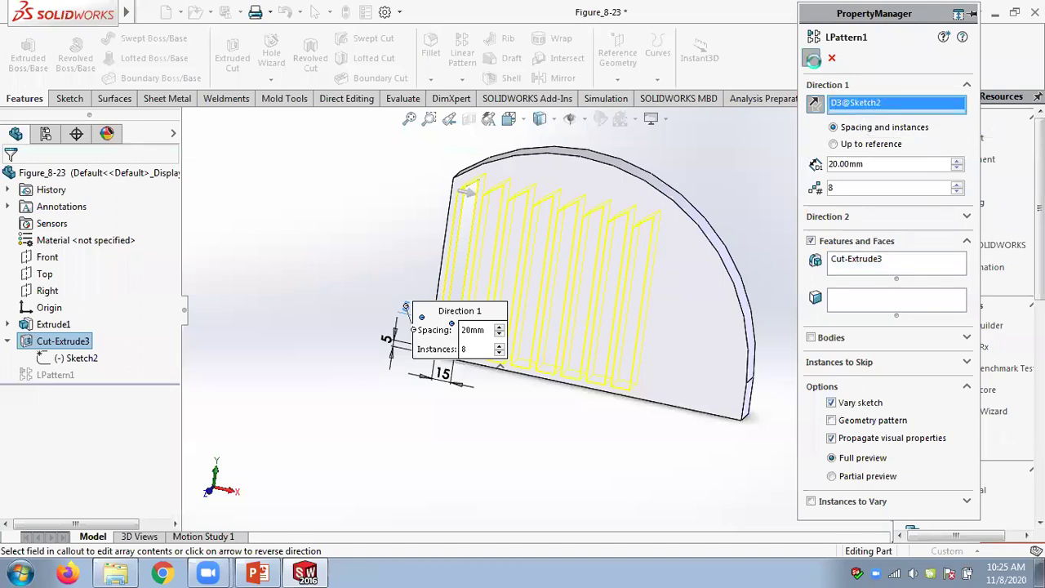
pyautogui.press('Return')
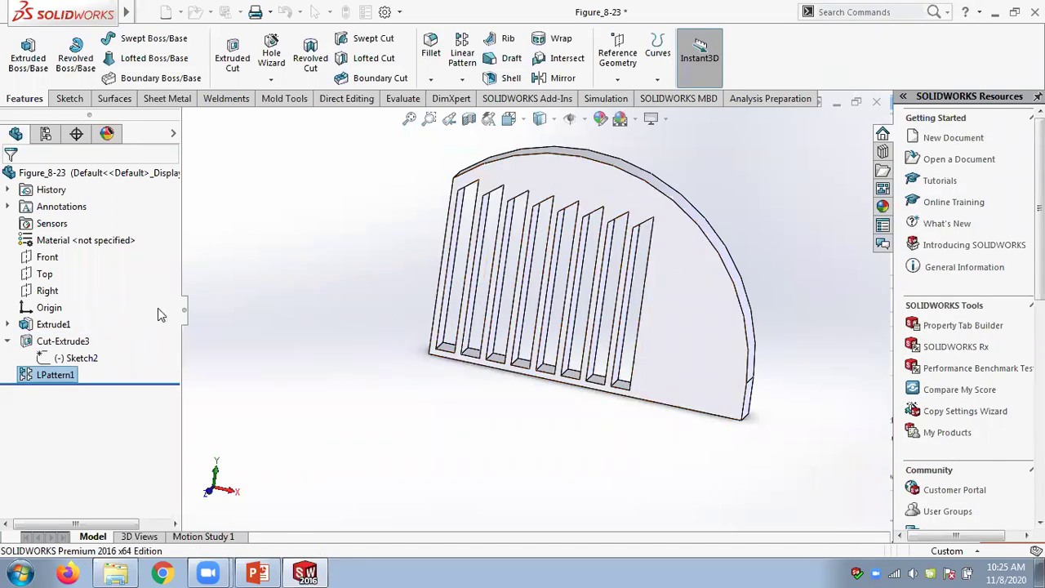
# - In Sketch2, dimension the slot's top arc 10 mm from the arched edge and rebuild
pyautogui.rightClick(72, 360)
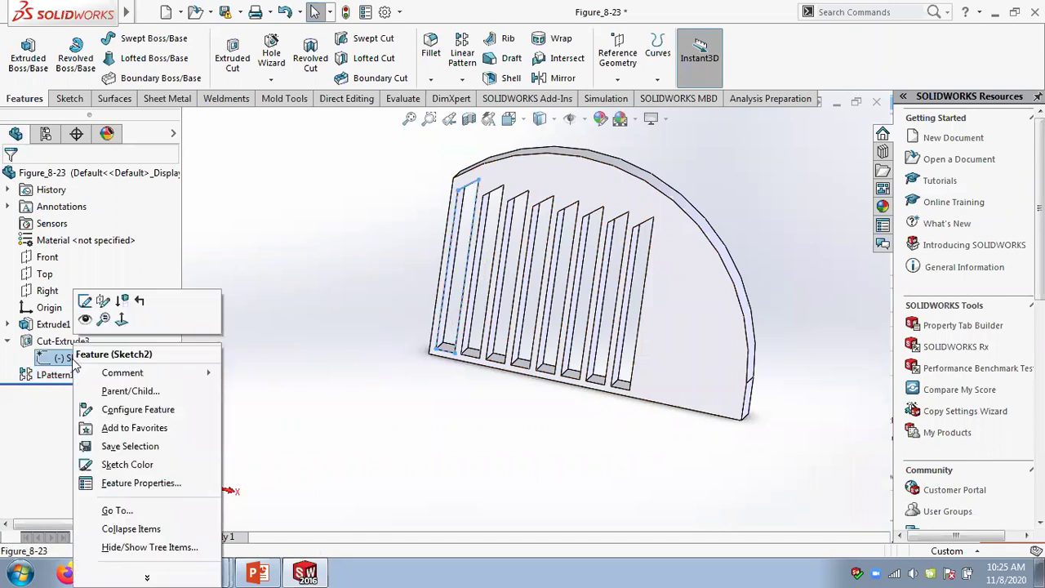
pyautogui.click(85, 301)
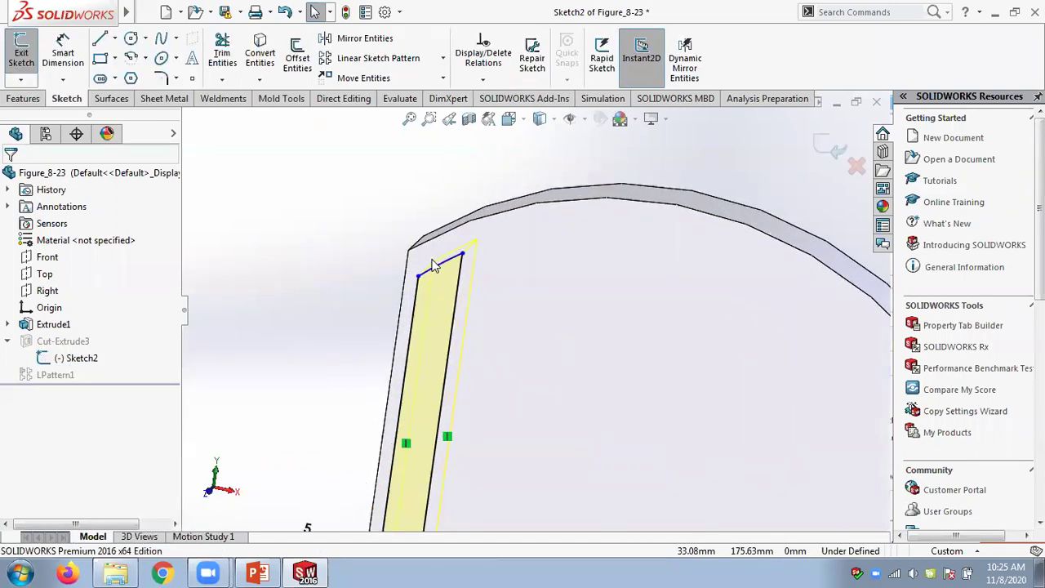
pyautogui.click(63, 57)
pyautogui.click(436, 238)
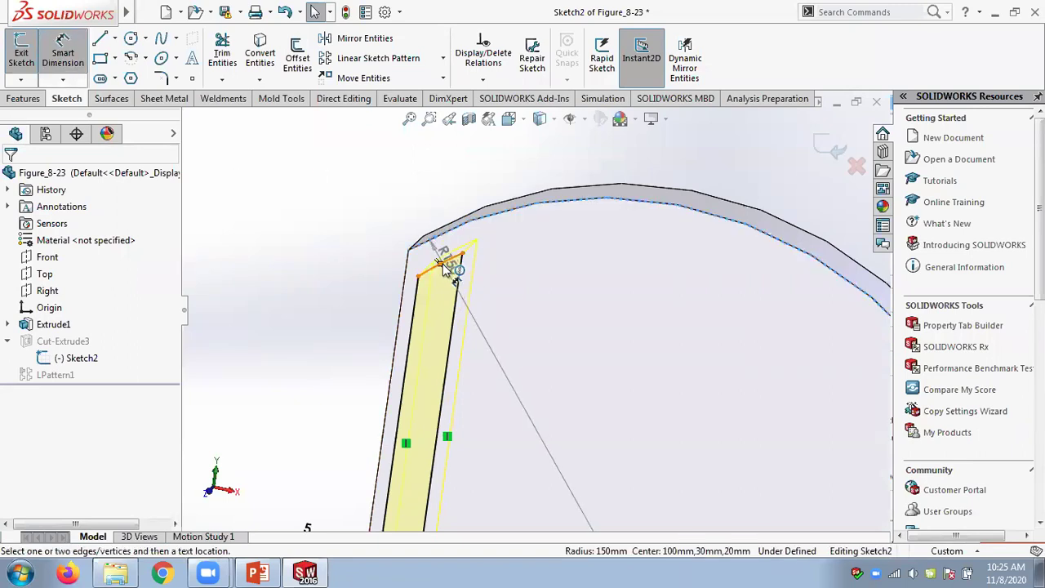
pyautogui.click(427, 205)
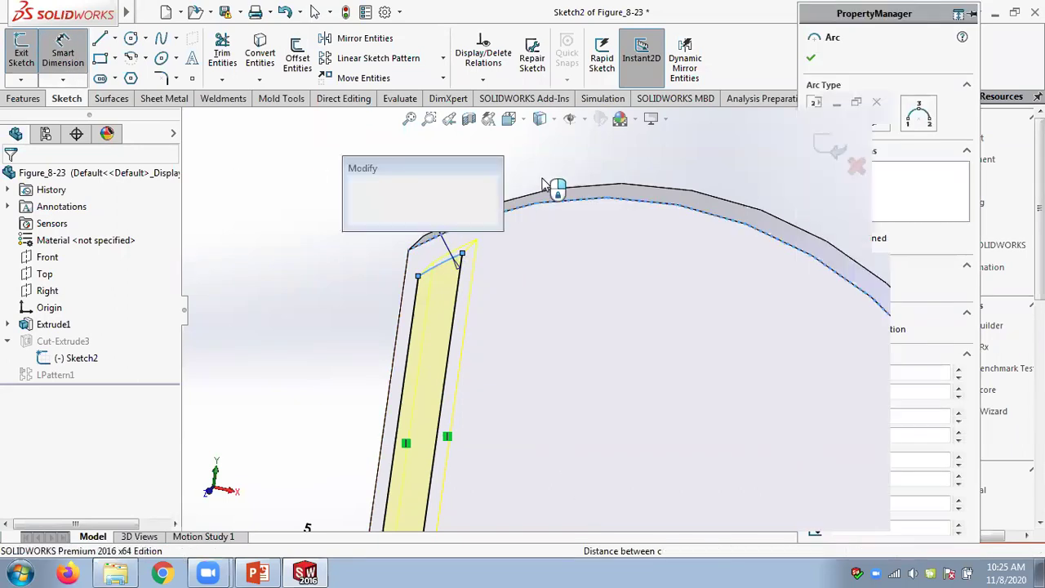
pyautogui.press('Return')
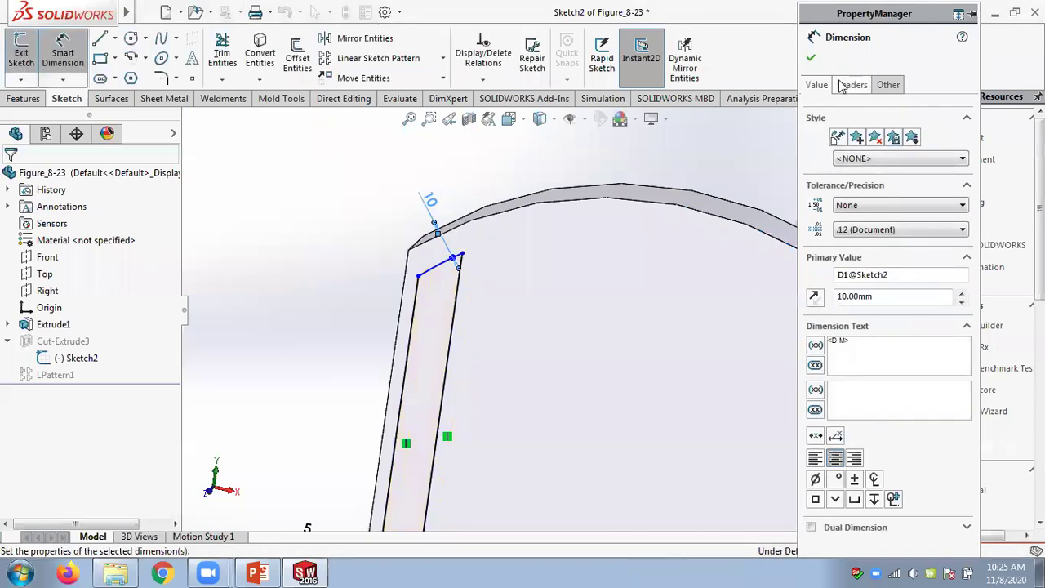
pyautogui.click(810, 57)
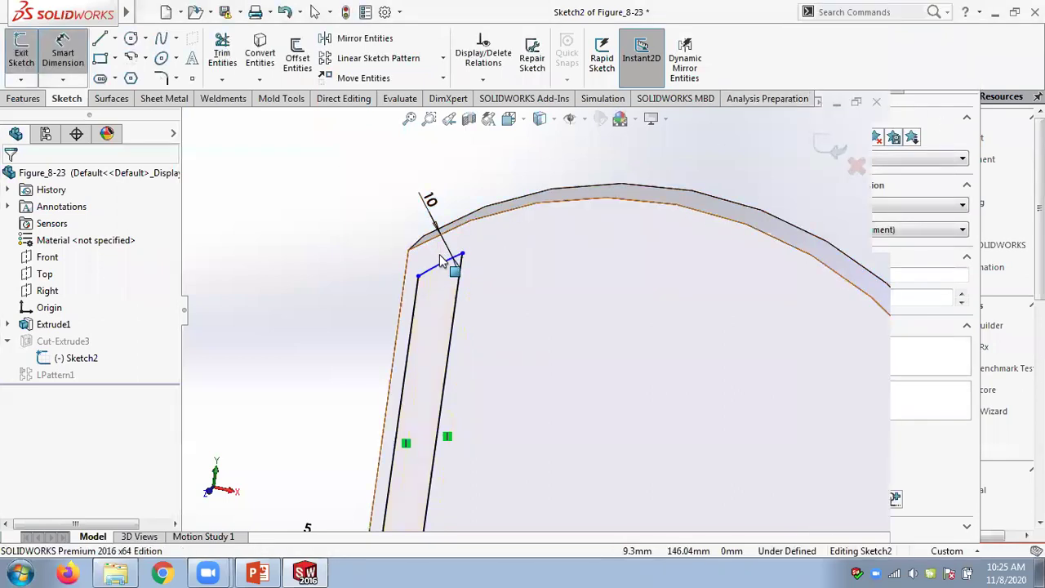
pyautogui.click(837, 147)
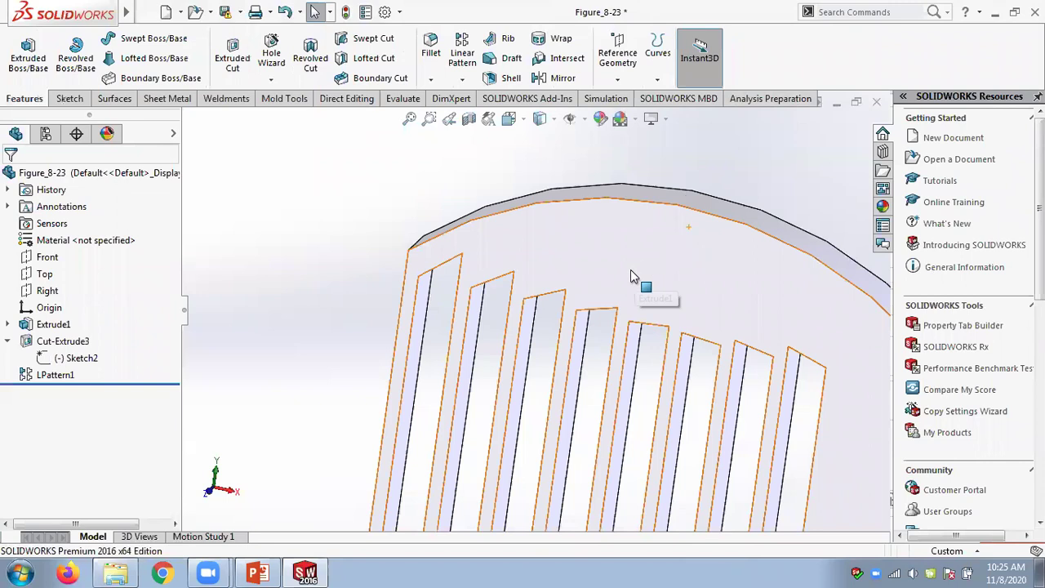
# - Delete the LPattern1 linear pattern feature
pyautogui.scroll(3, 534, 308)
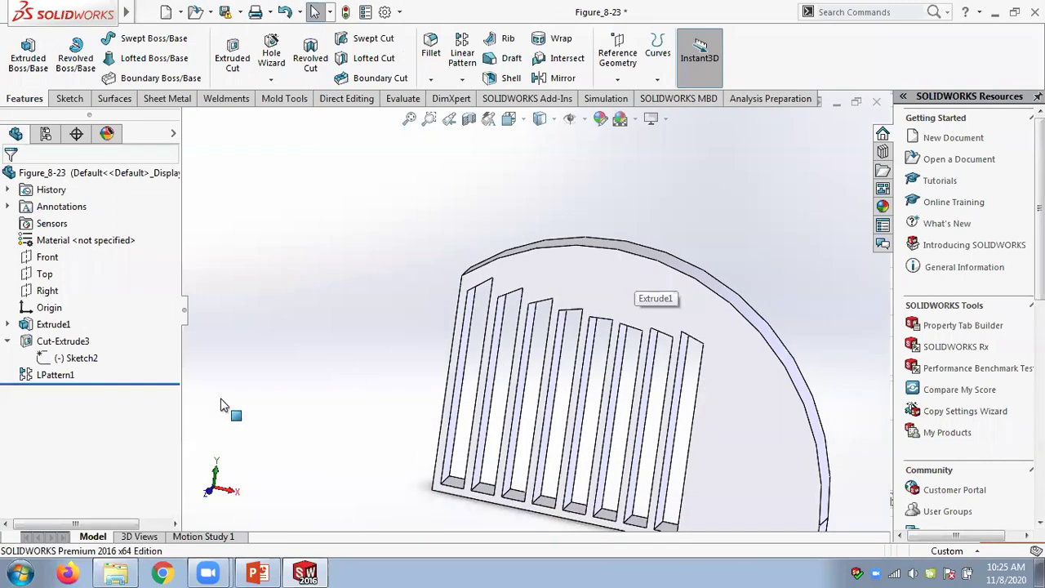
pyautogui.rightClick(53, 374)
pyautogui.click(341, 221)
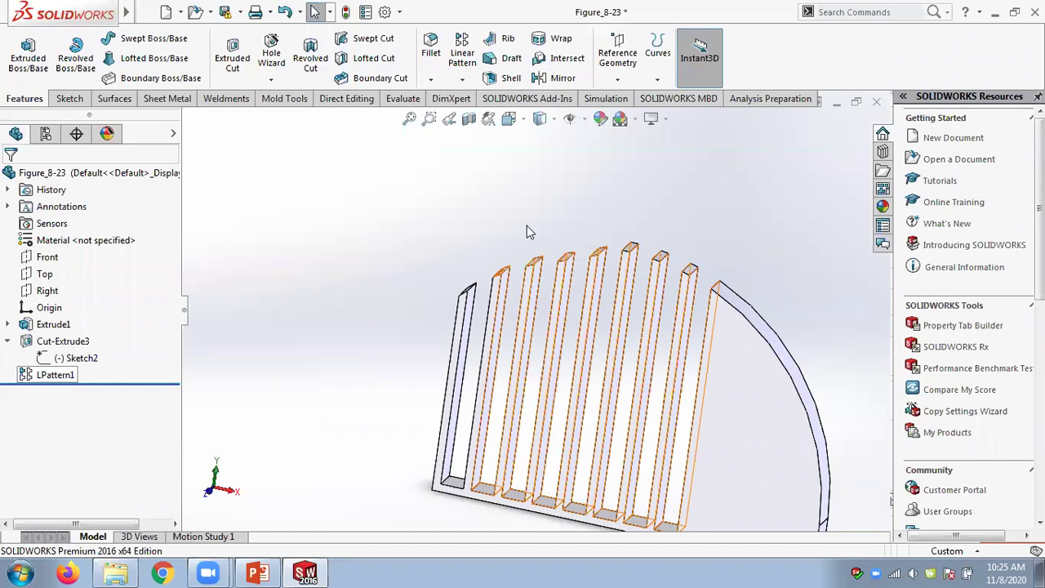
pyautogui.rightClick(55, 374)
pyautogui.click(133, 356)
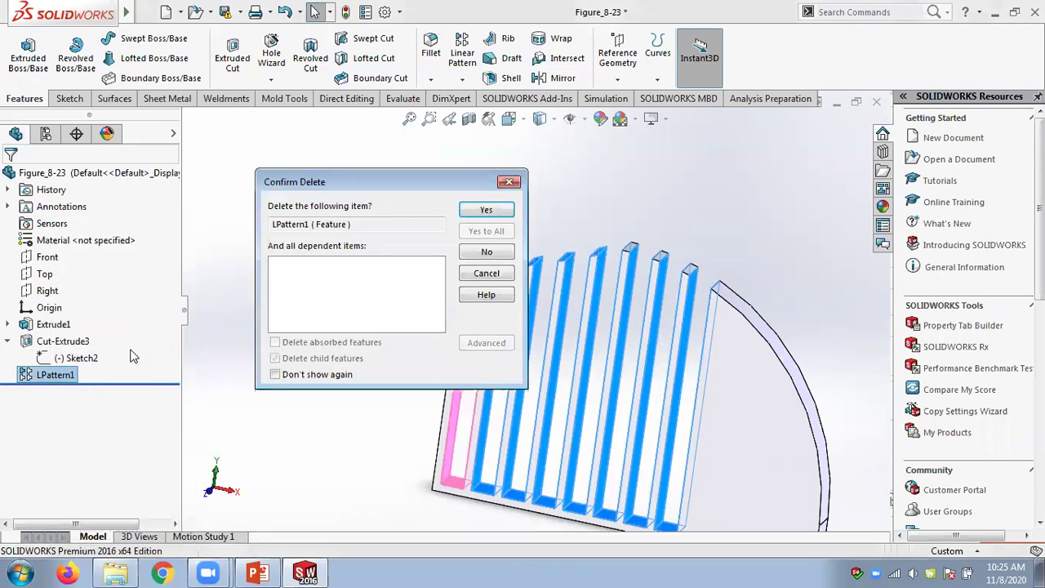
pyautogui.click(487, 211)
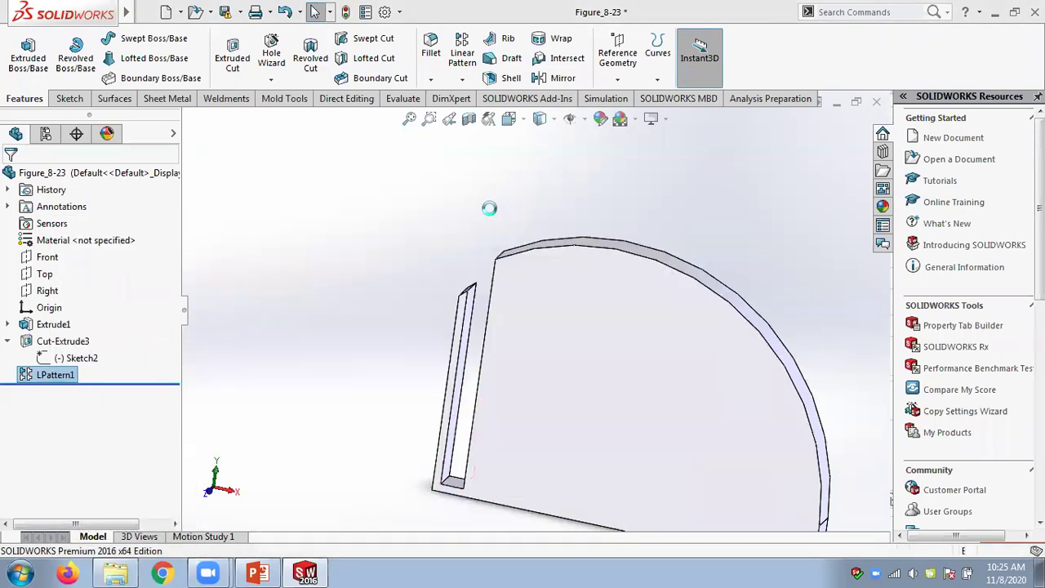
# - Delete the Cut-Extrude3 slot cut
pyautogui.rightClick(58, 349)
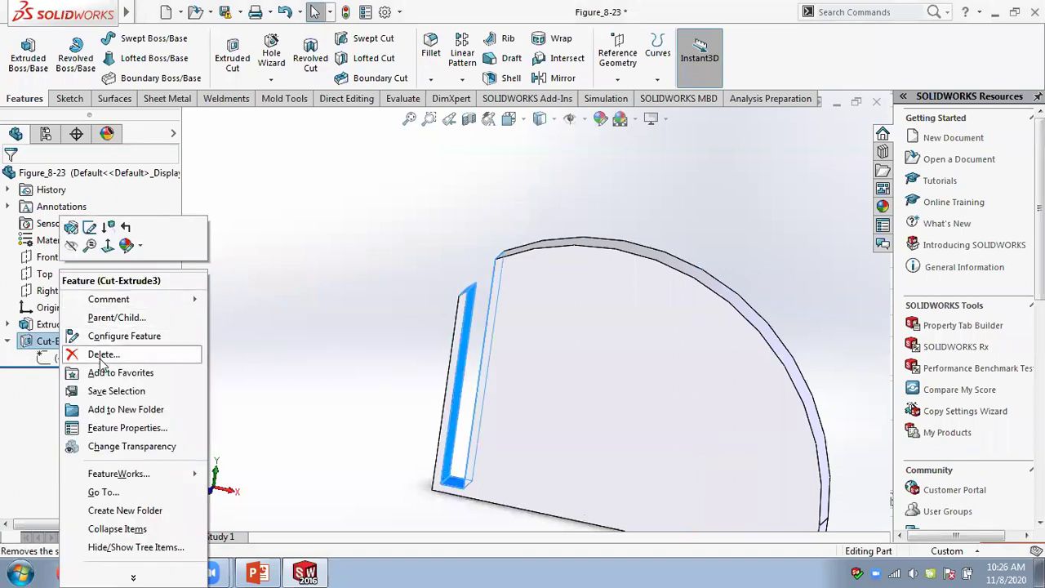
pyautogui.click(102, 356)
pyautogui.click(486, 211)
# - Delete Sketch2, leaving only the plain plate from Extrude1
pyautogui.scroll(5, 404, 212)
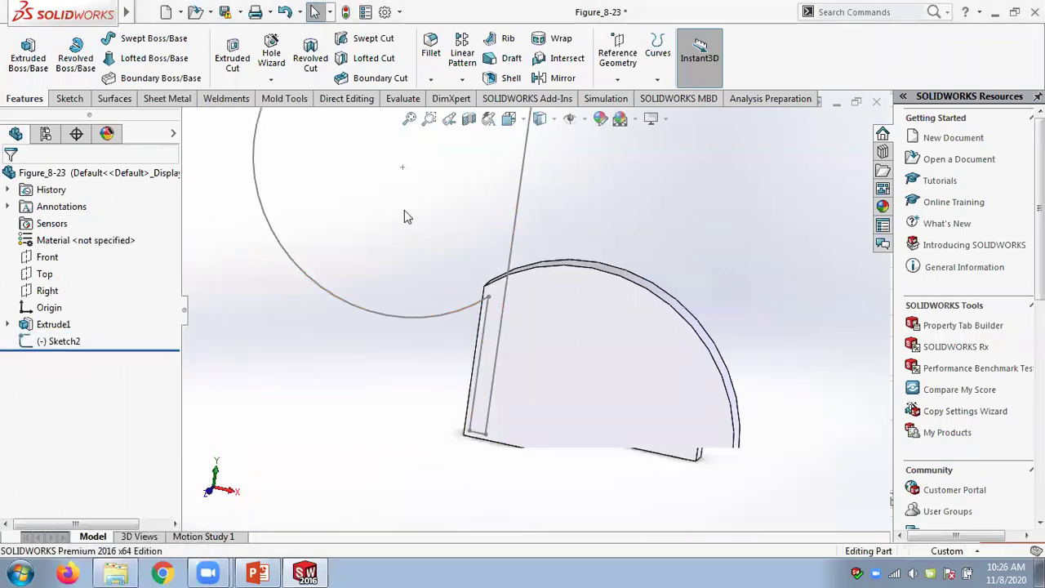
pyautogui.rightClick(67, 348)
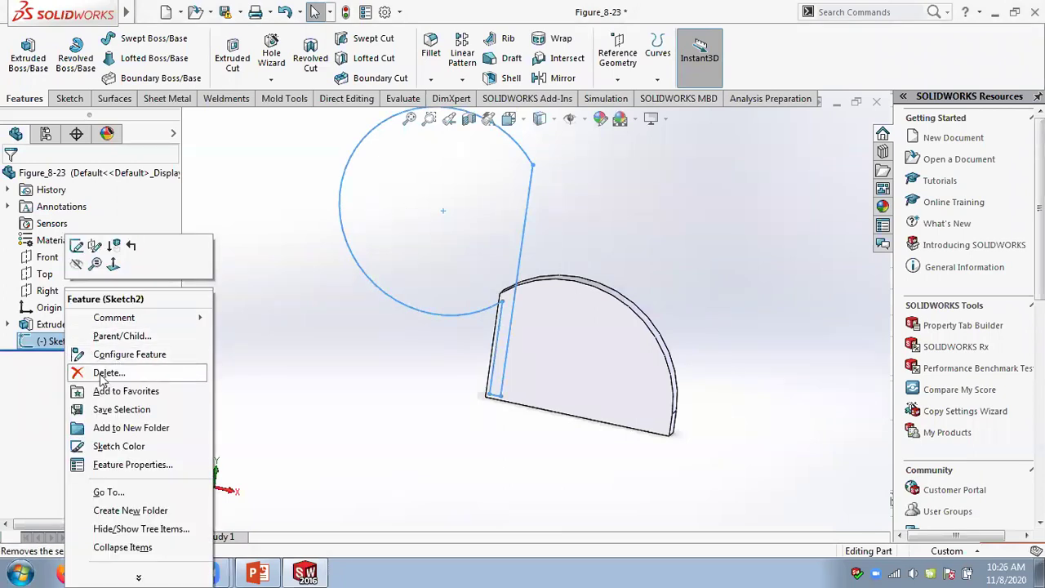
pyautogui.click(90, 369)
pyautogui.click(487, 211)
pyautogui.moveTo(571, 245)
pyautogui.mouseDown(button='middle')
pyautogui.moveTo(632, 272)
pyautogui.moveTo(561, 409)
pyautogui.mouseUp(button='middle')
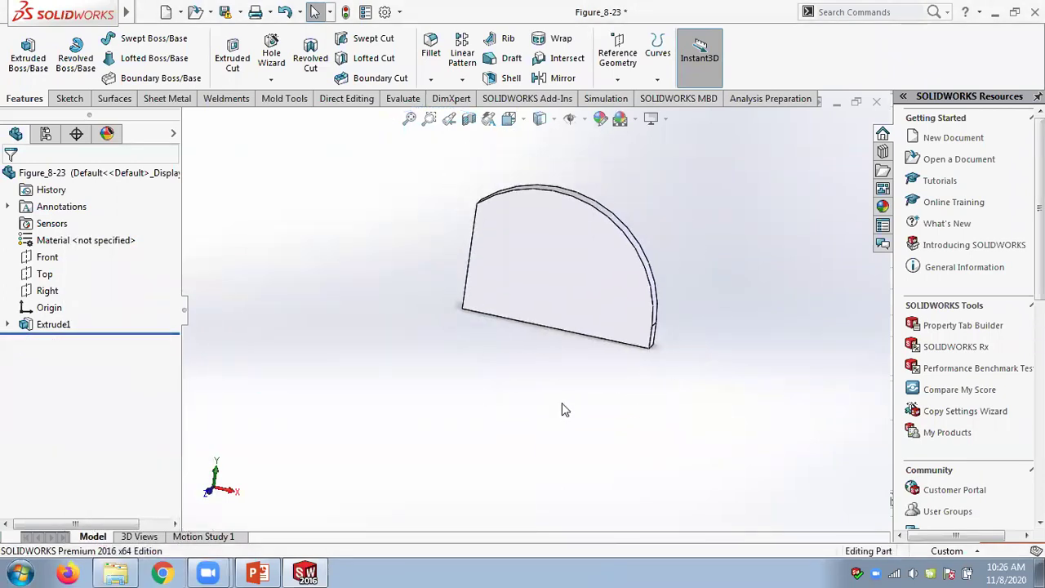
pyautogui.click(258, 572)
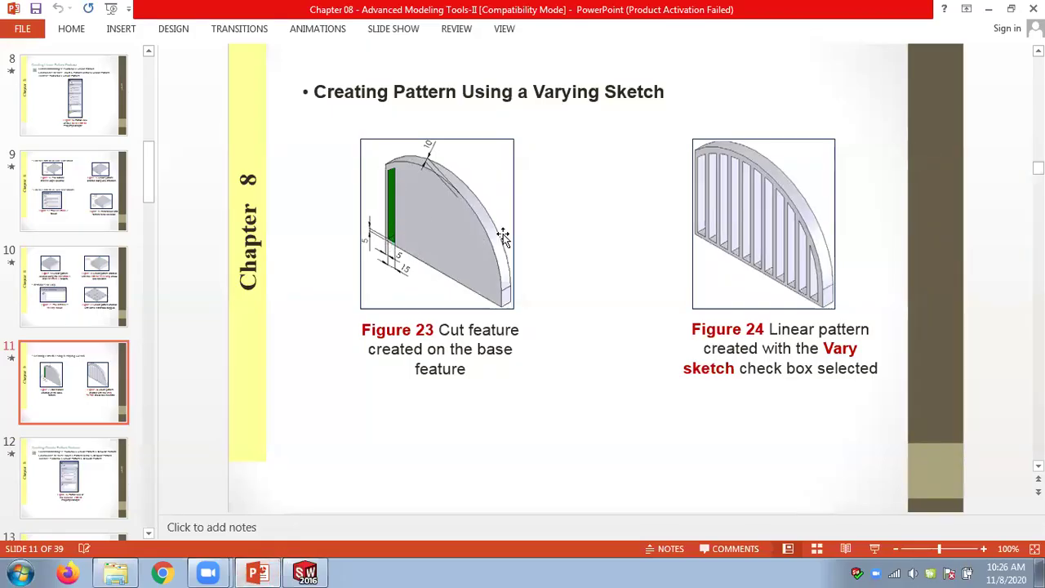
pyautogui.click(984, 549)
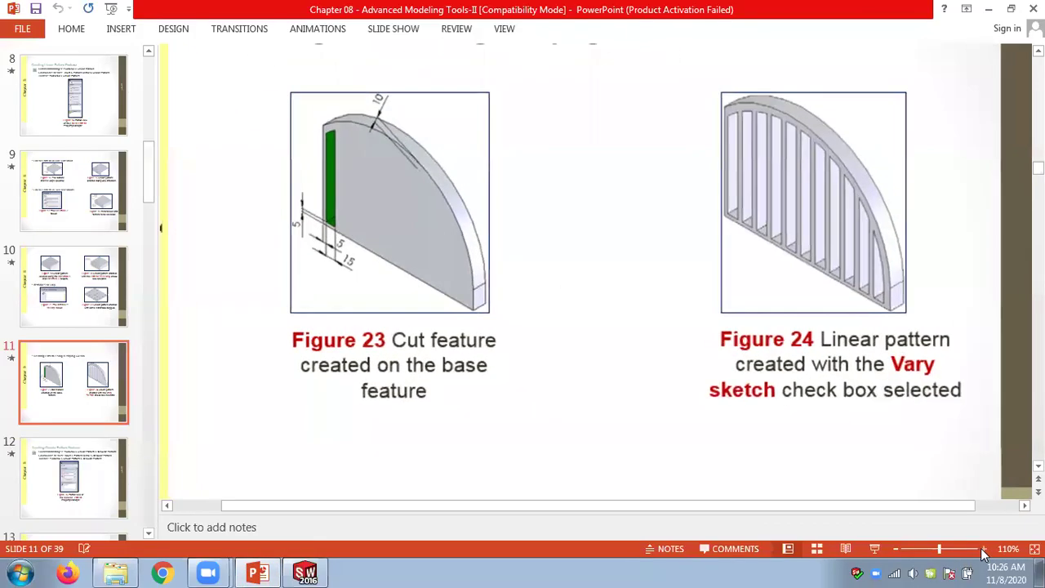
pyautogui.keyDown('ctrl'); pyautogui.scroll(3, 305, 238); pyautogui.keyUp('ctrl')
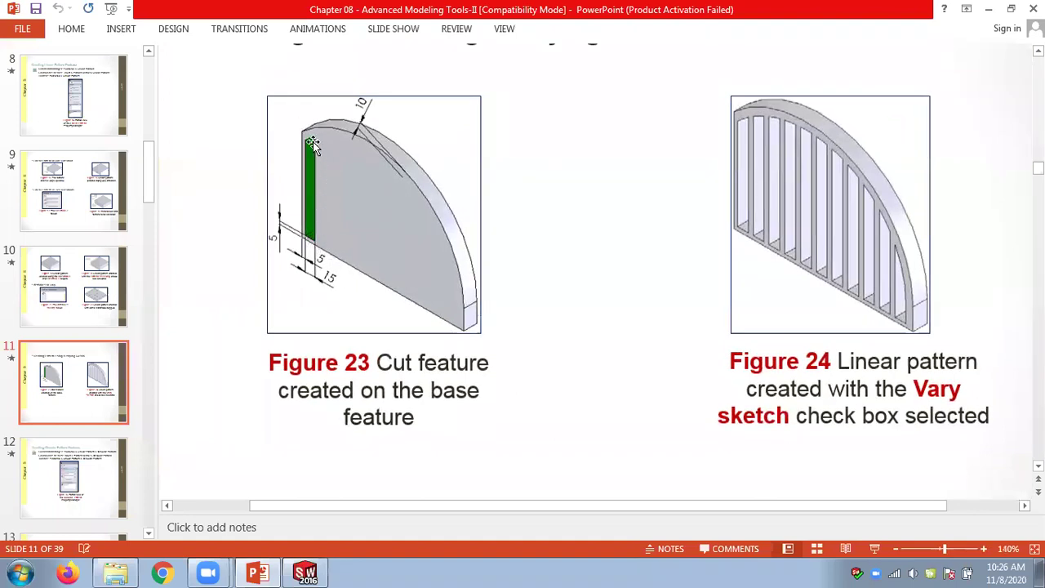
pyautogui.click(306, 571)
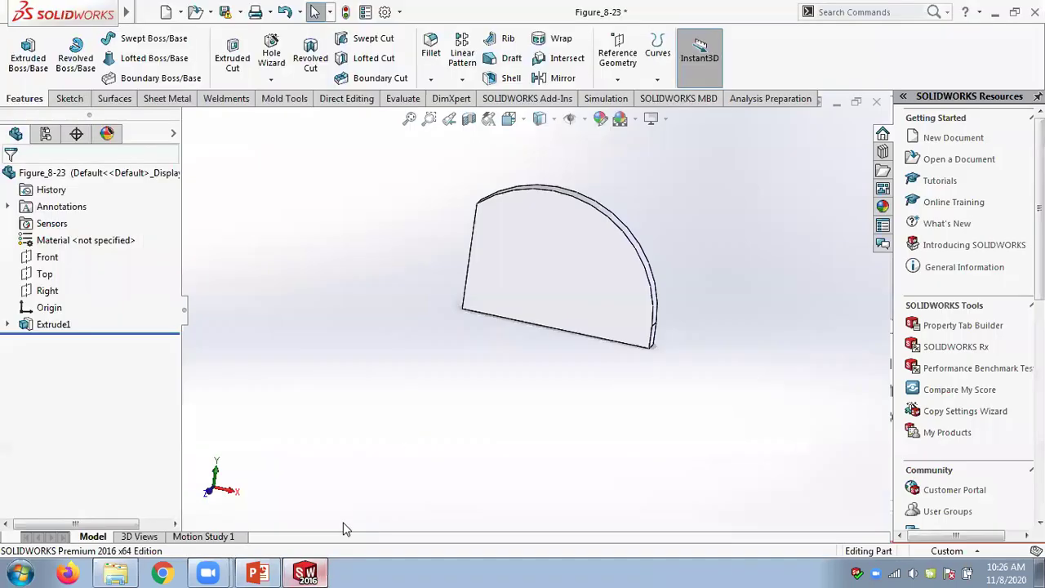
# - Start a new sketch on the plate's front face and draw a corner rectangle below the arc
pyautogui.click(511, 299)
pyautogui.click(573, 218)
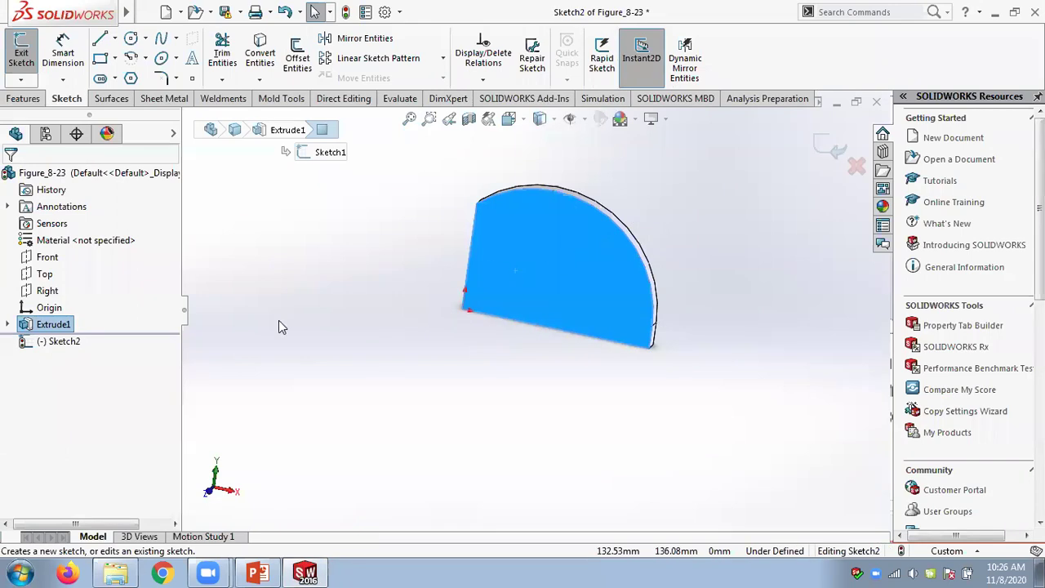
pyautogui.click(54, 341)
pyautogui.click(78, 321)
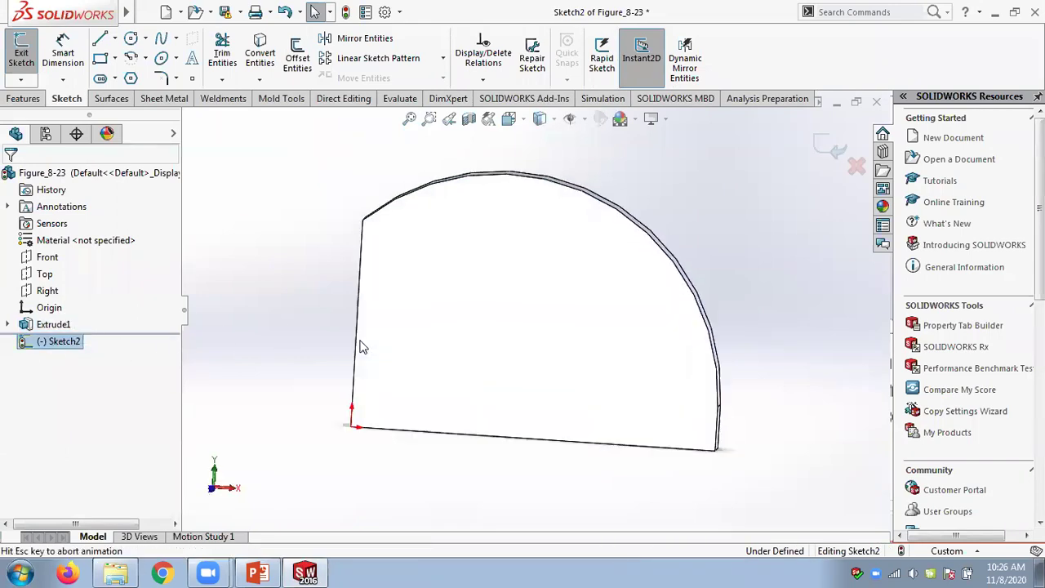
pyautogui.click(116, 60)
pyautogui.click(147, 79)
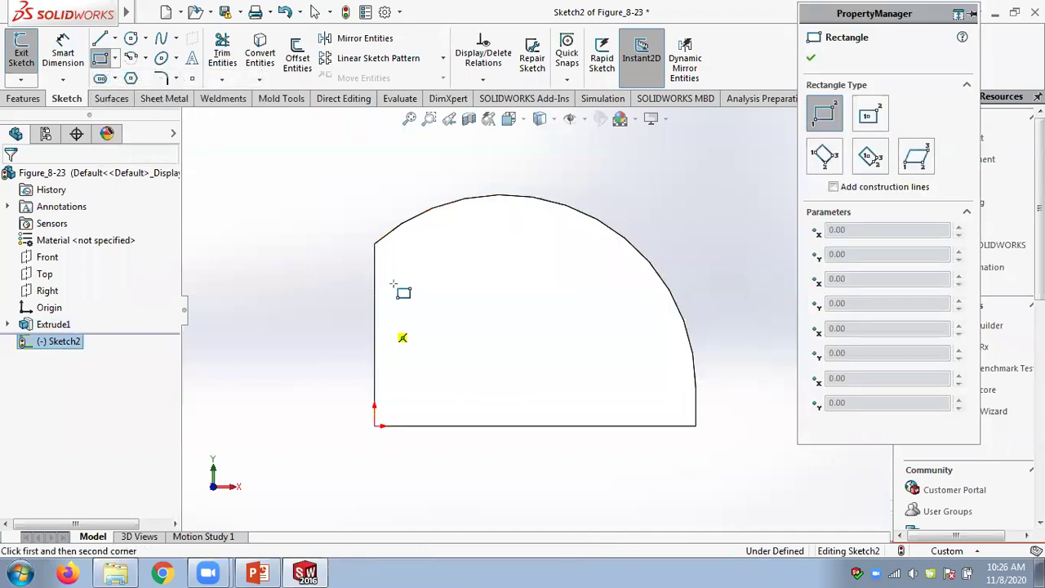
pyautogui.click(390, 424)
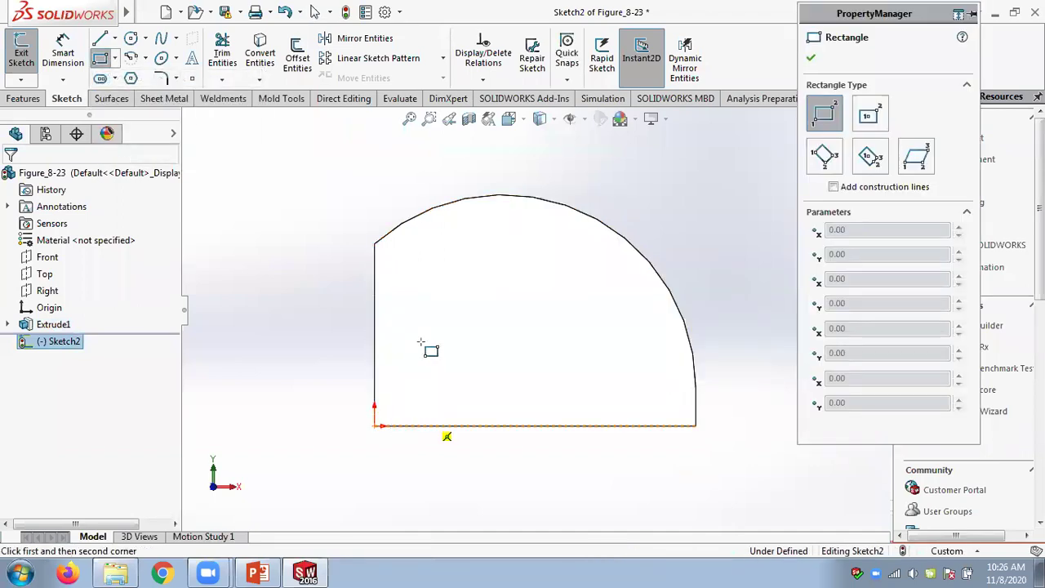
pyautogui.click(413, 257)
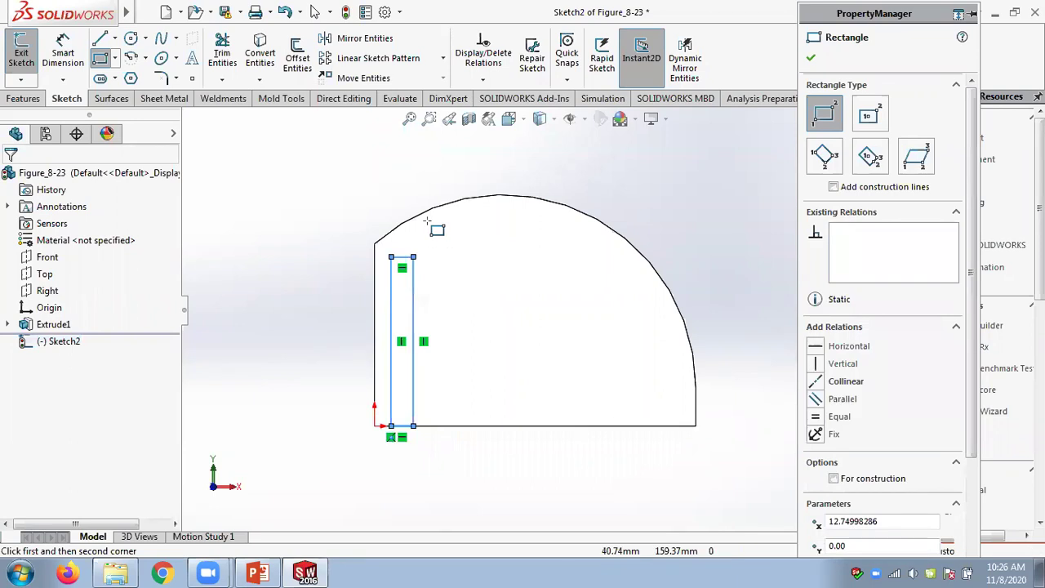
pyautogui.scroll(-2, 438, 228)
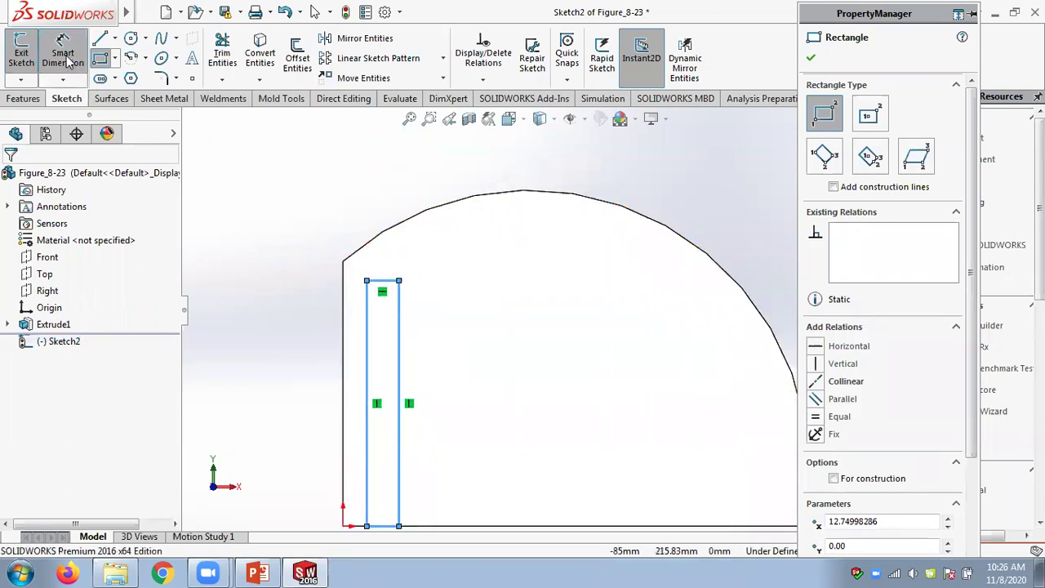
pyautogui.press('Escape')
# - Dimension the slot rectangle 15 mm wide and 10 mm from the plate's left edge
pyautogui.press('d')
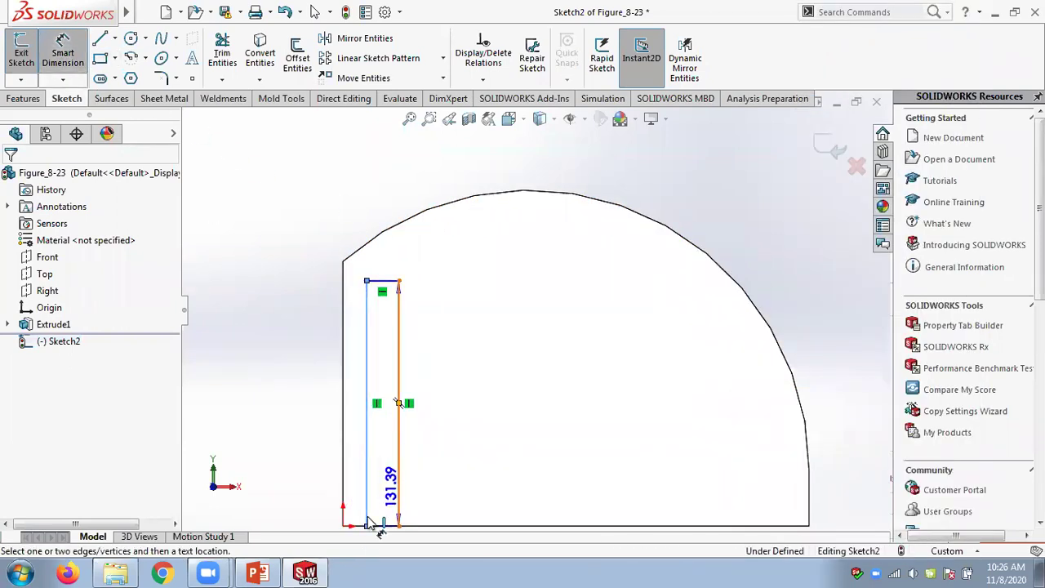
pyautogui.click(383, 522)
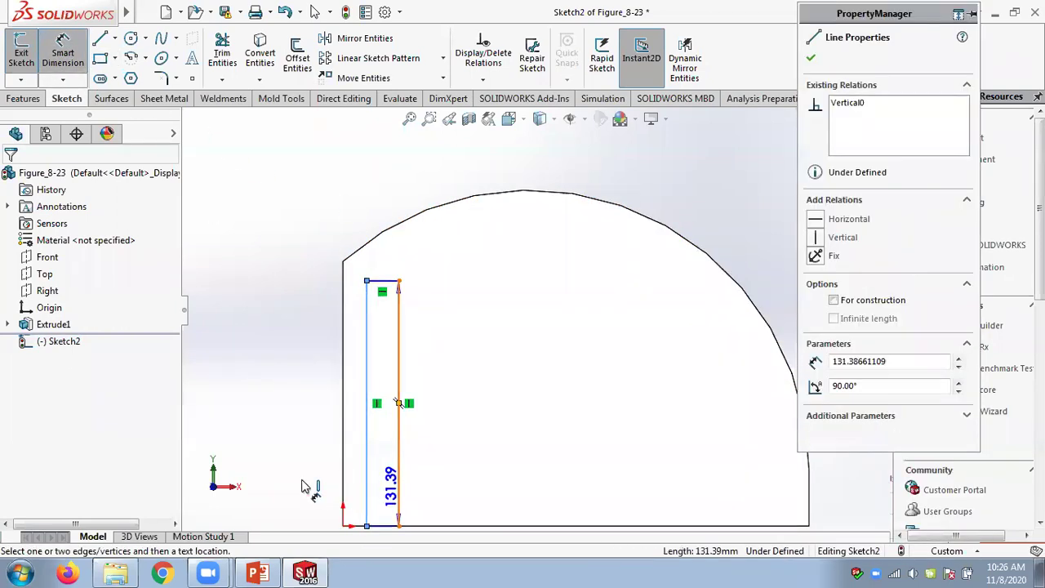
pyautogui.click(532, 530)
pyautogui.write('15')
pyautogui.press('Return')
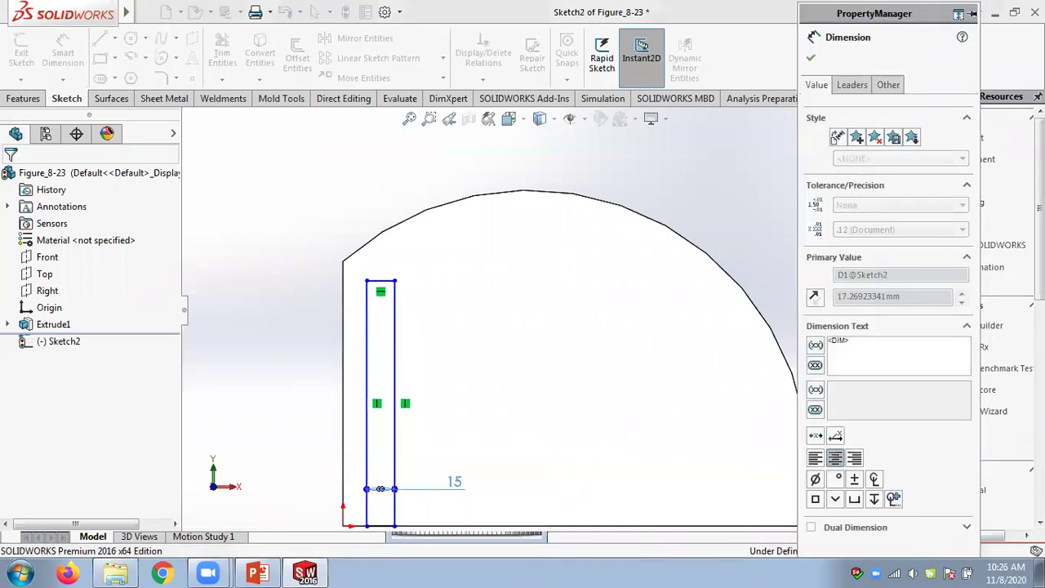
pyautogui.scroll(-2, 384, 524)
pyautogui.click(346, 462)
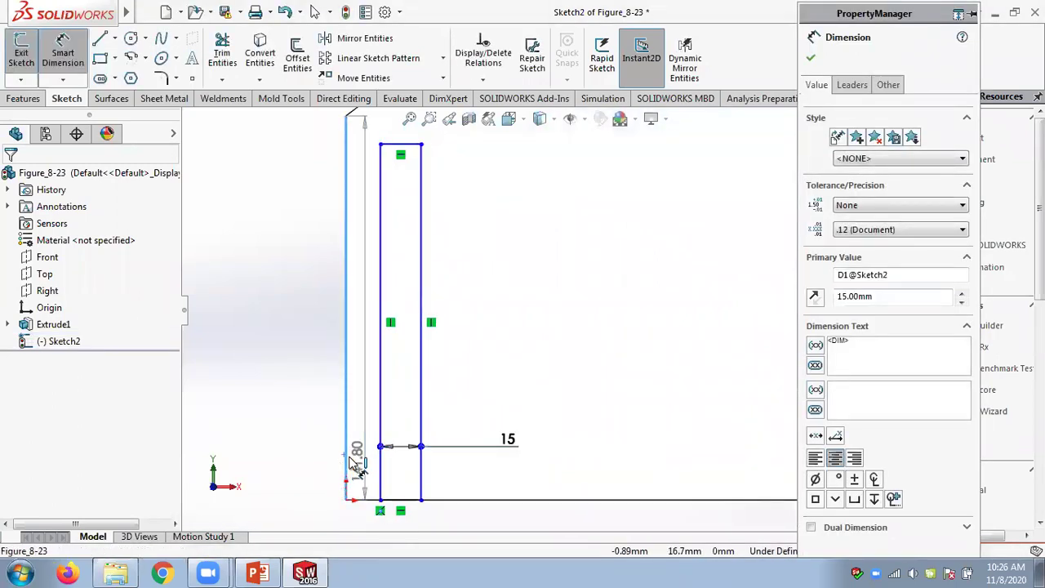
pyautogui.click(377, 458)
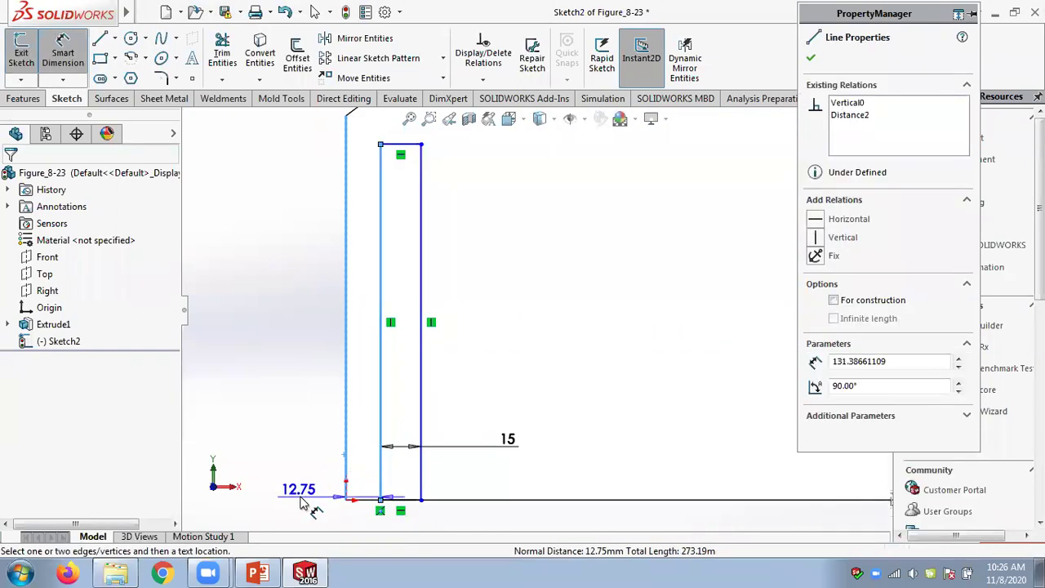
pyautogui.click(302, 503)
pyautogui.write('10')
pyautogui.press('Return')
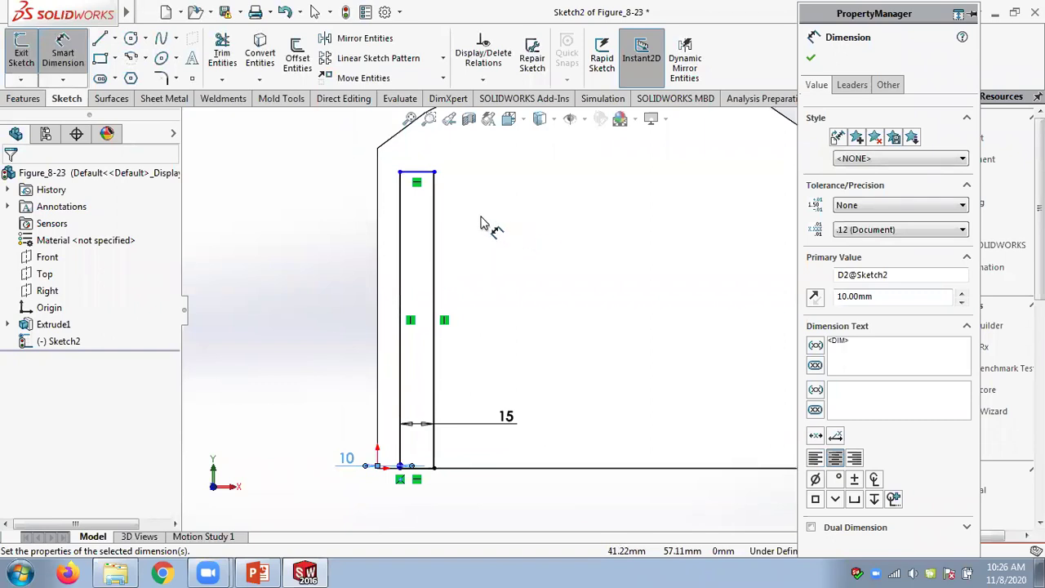
# - Dimension the slot rectangle's height to 130 mm
pyautogui.click(400, 243)
pyautogui.click(294, 269)
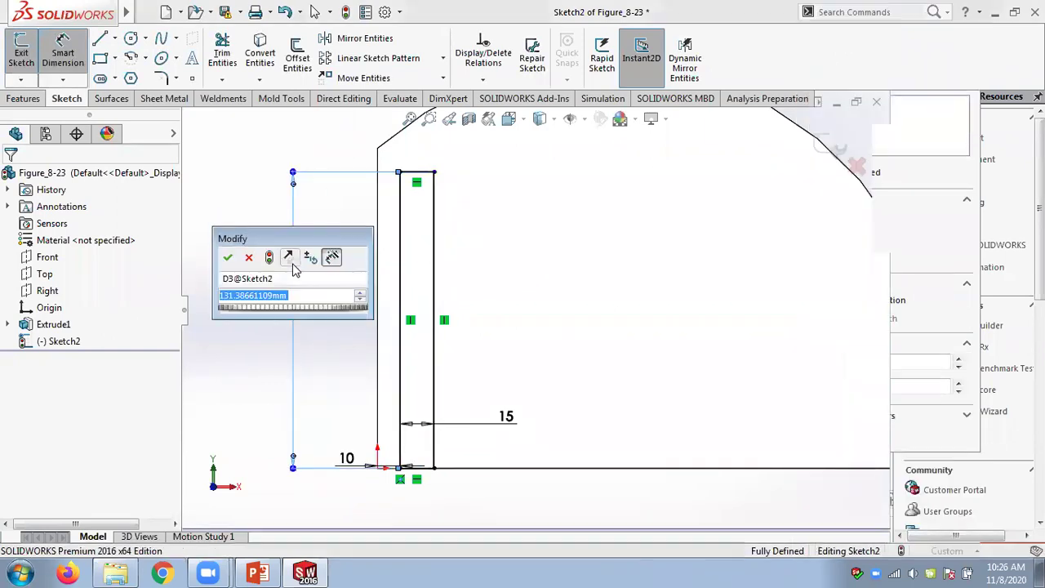
pyautogui.write('130')
pyautogui.press('Return')
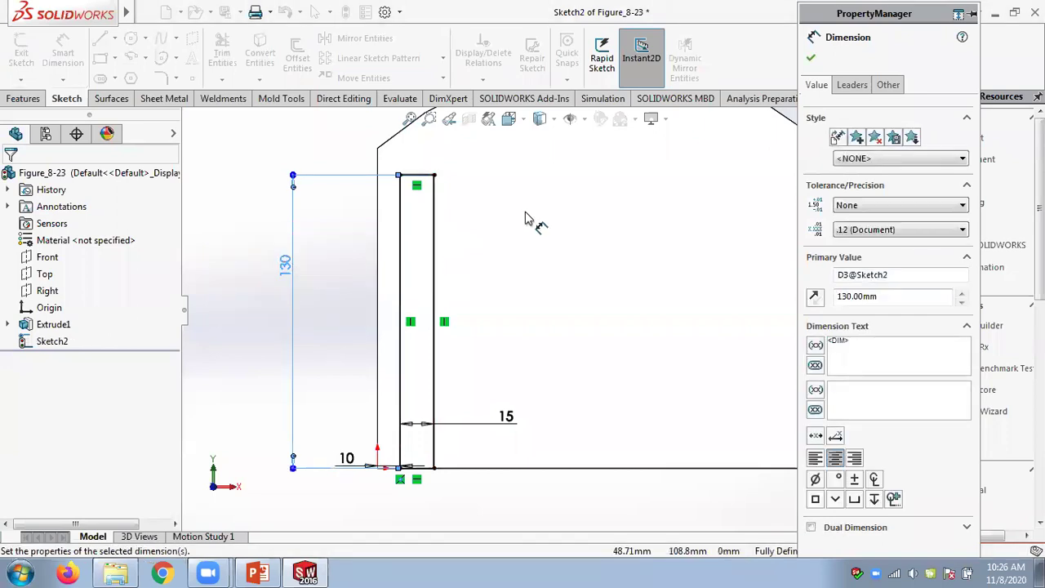
pyautogui.scroll(1, 532, 216)
pyautogui.scroll(-2, 531, 214)
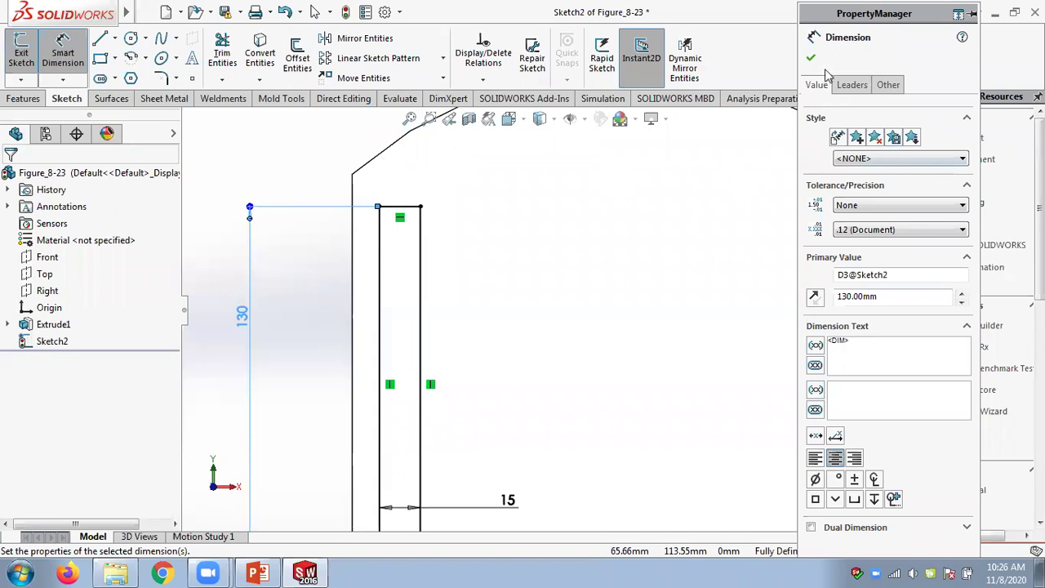
pyautogui.press('Escape')
pyautogui.scroll(1, 473, 245)
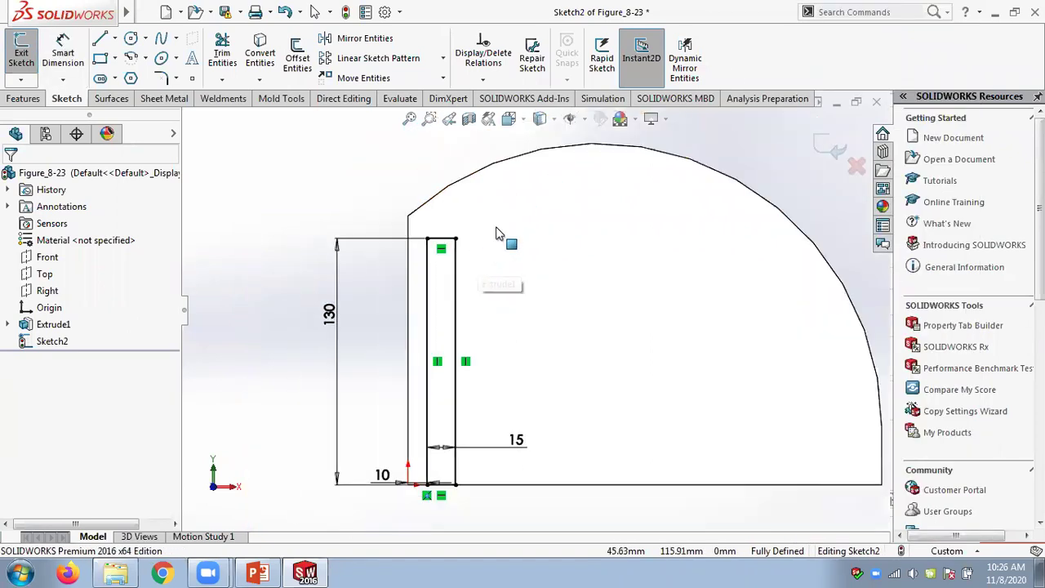
# - Offset the plate's arched top edge chain 10 mm inward into Sketch2
pyautogui.scroll(-2, 490, 208)
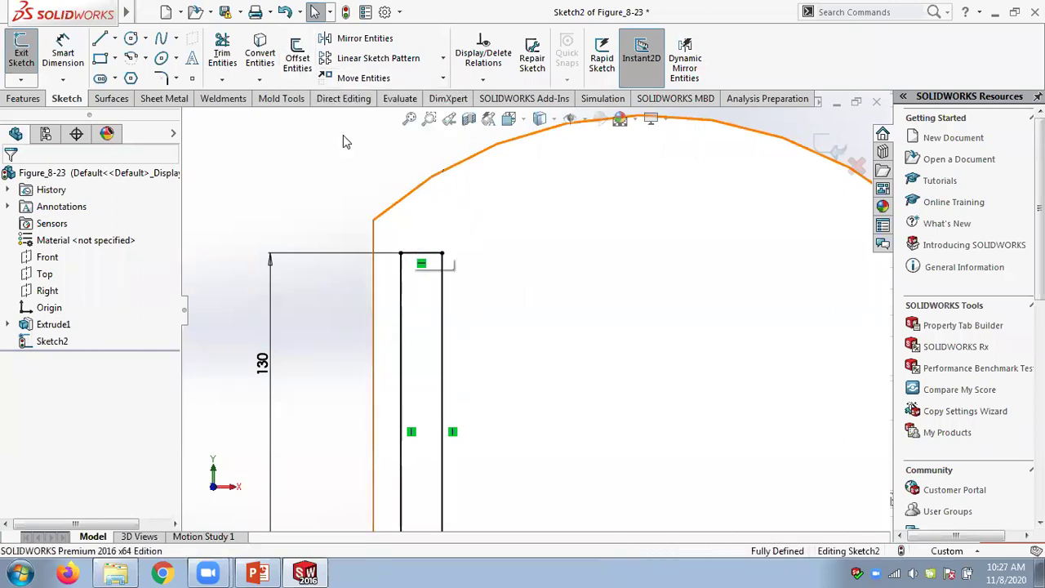
pyautogui.click(306, 73)
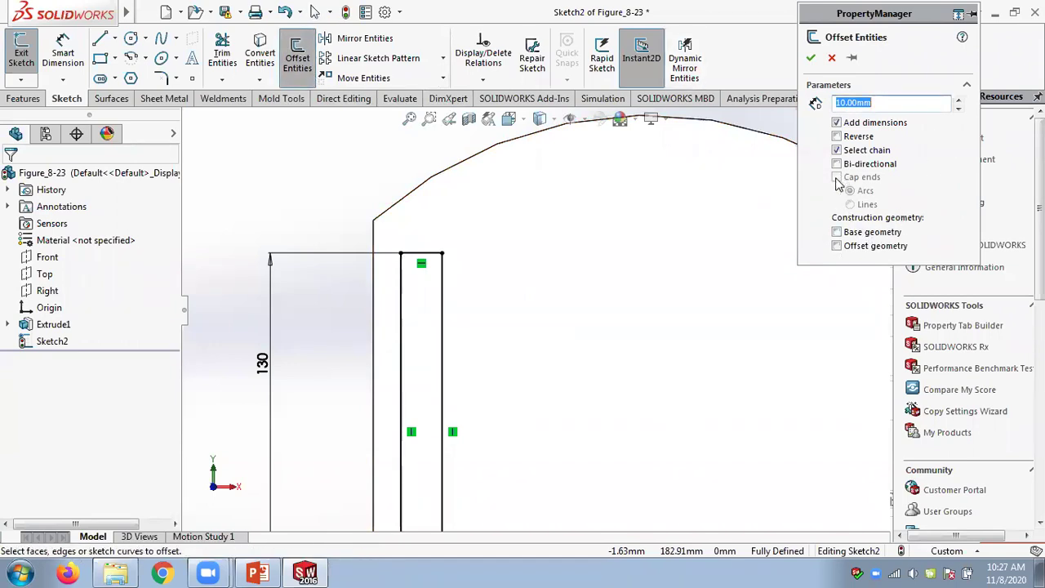
pyautogui.click(390, 217)
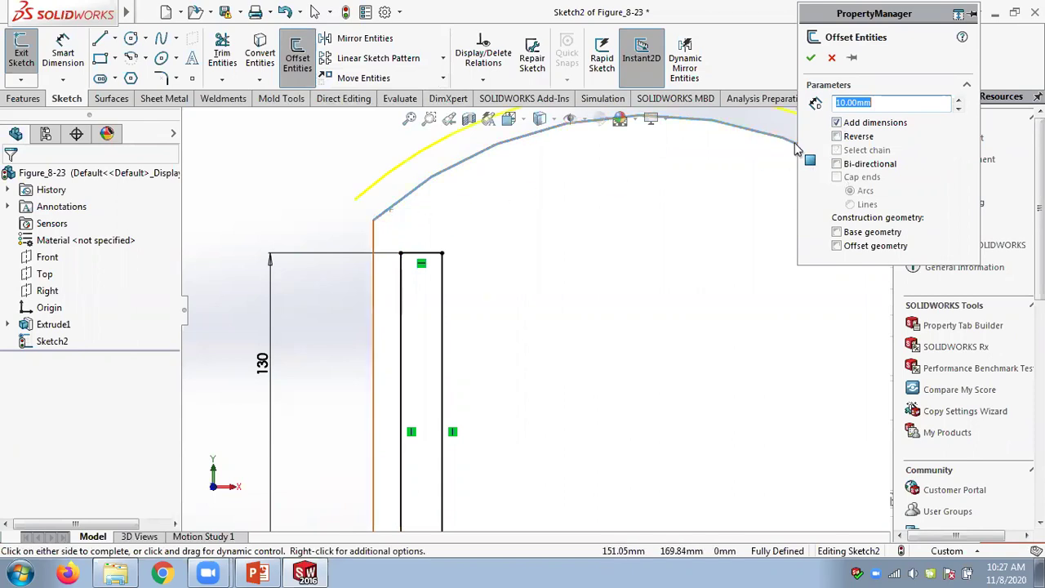
pyautogui.click(837, 136)
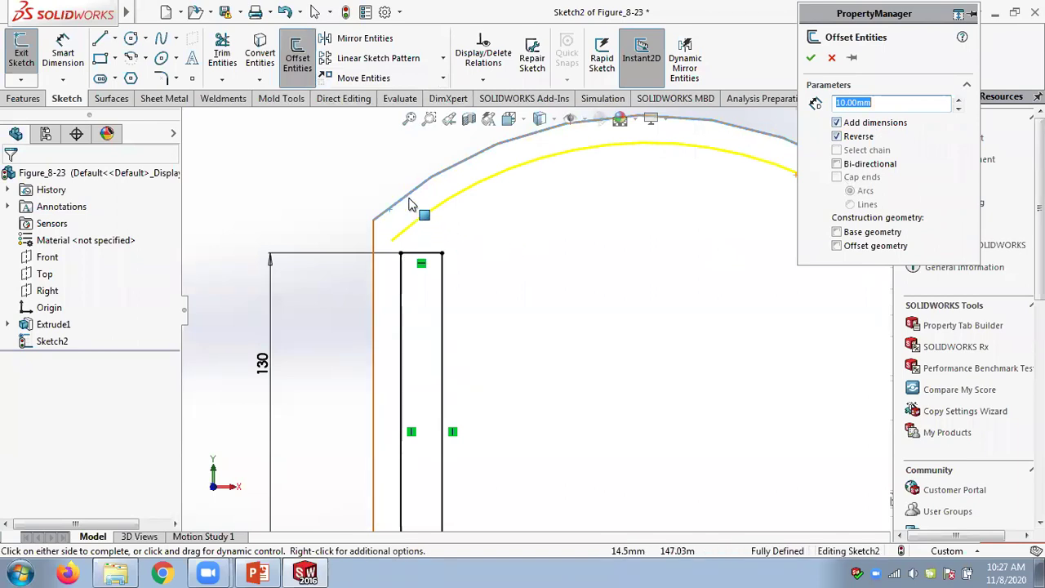
pyautogui.click(811, 57)
pyautogui.scroll(3, 625, 280)
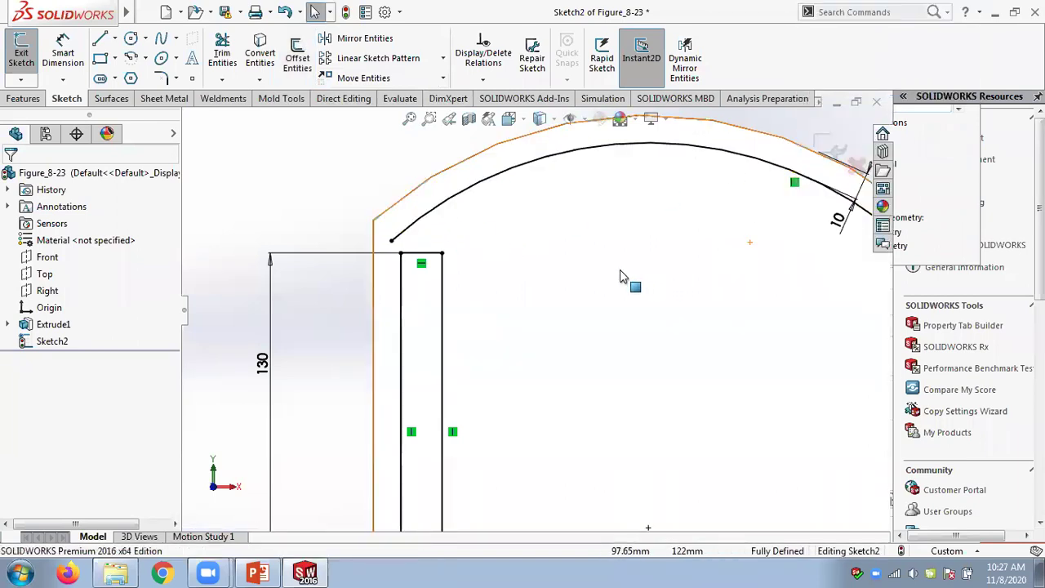
pyautogui.scroll(-2, 607, 308)
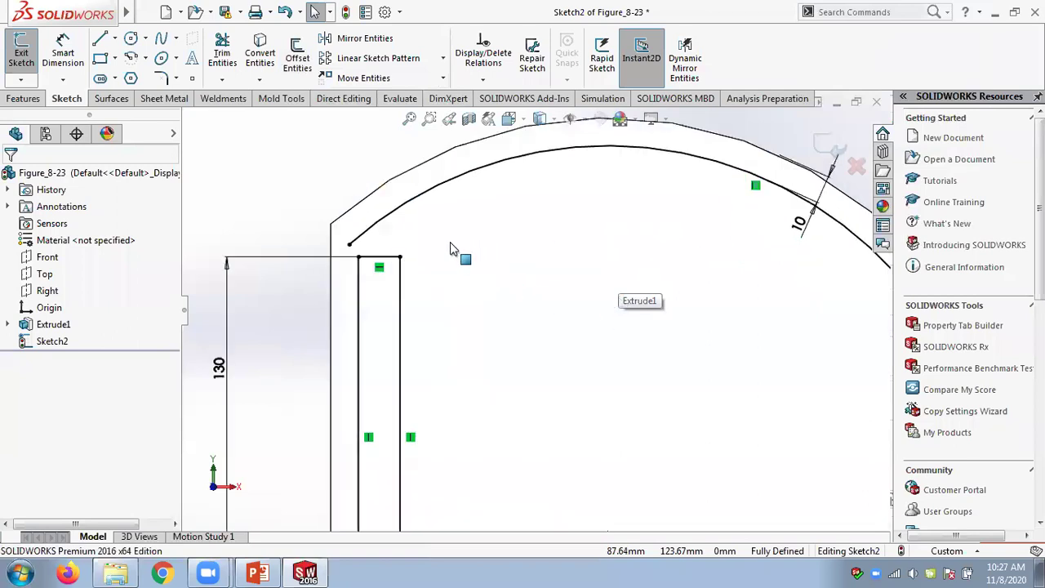
pyautogui.click(221, 79)
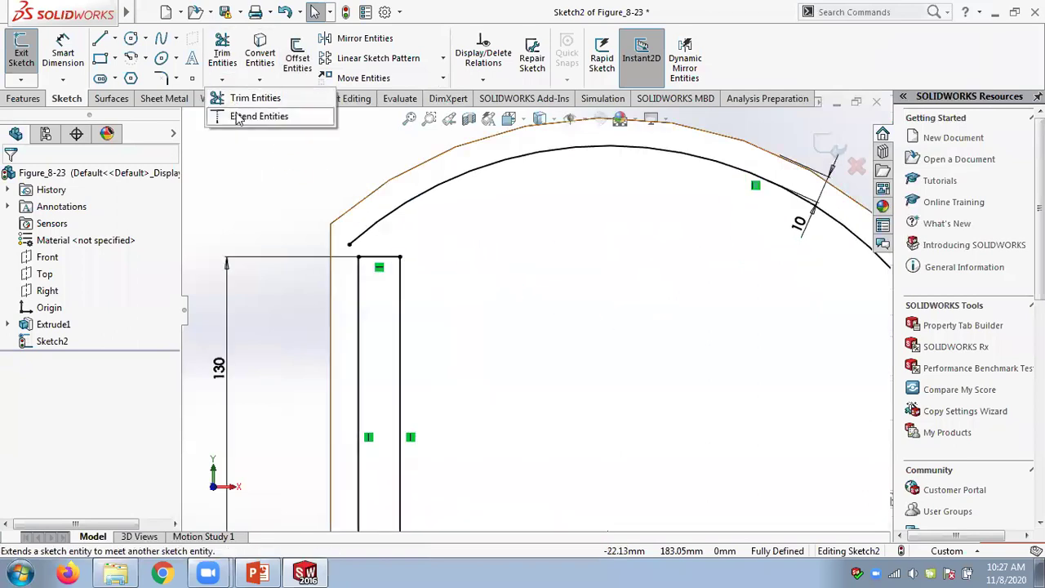
# - Extend both slot sides up to the offset arc, then trim off the flat top line and excess arc
pyautogui.click(232, 97)
pyautogui.click(403, 286)
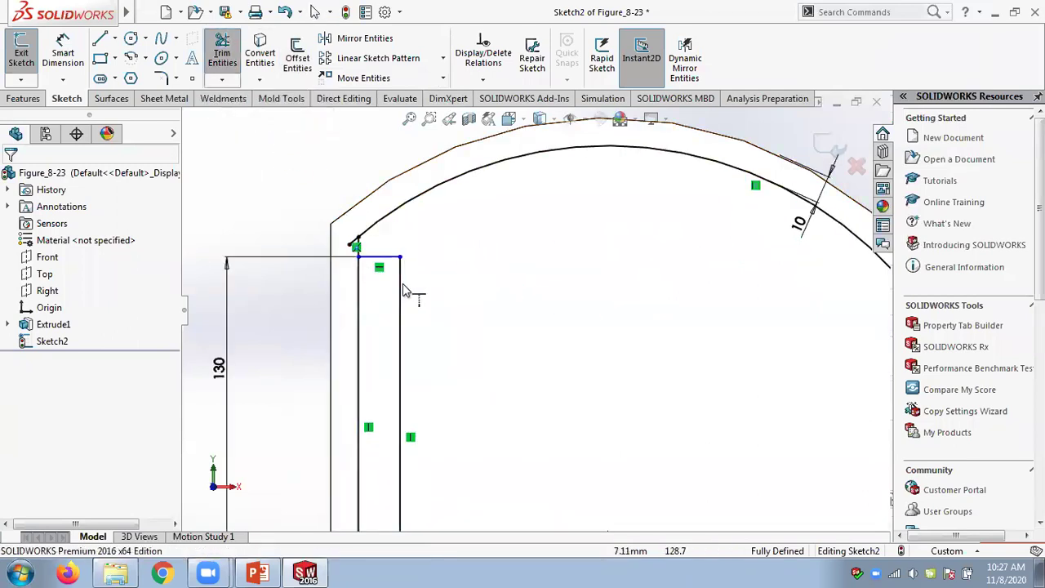
pyautogui.click(222, 80)
pyautogui.click(235, 99)
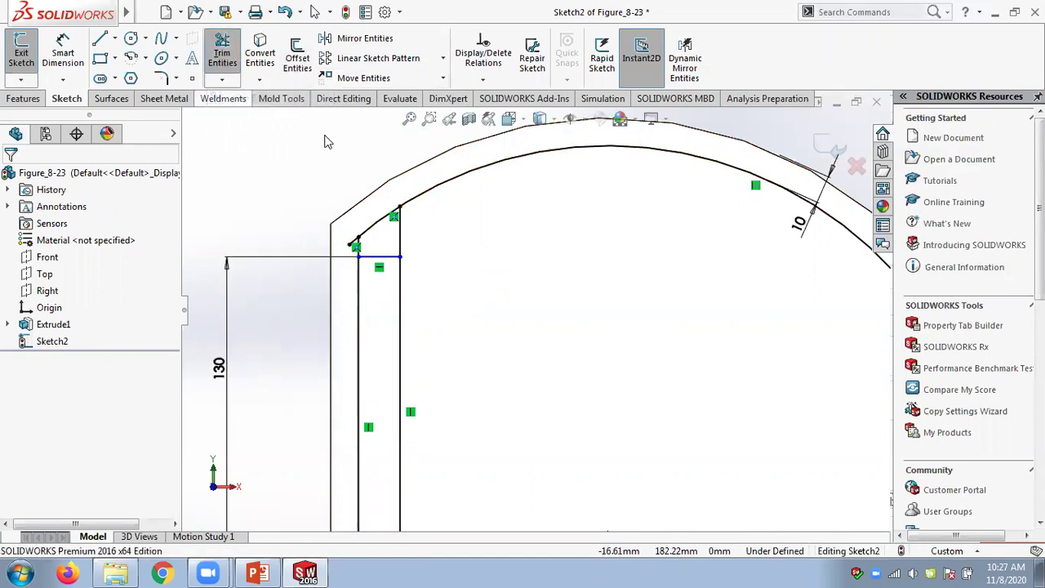
pyautogui.click(431, 205)
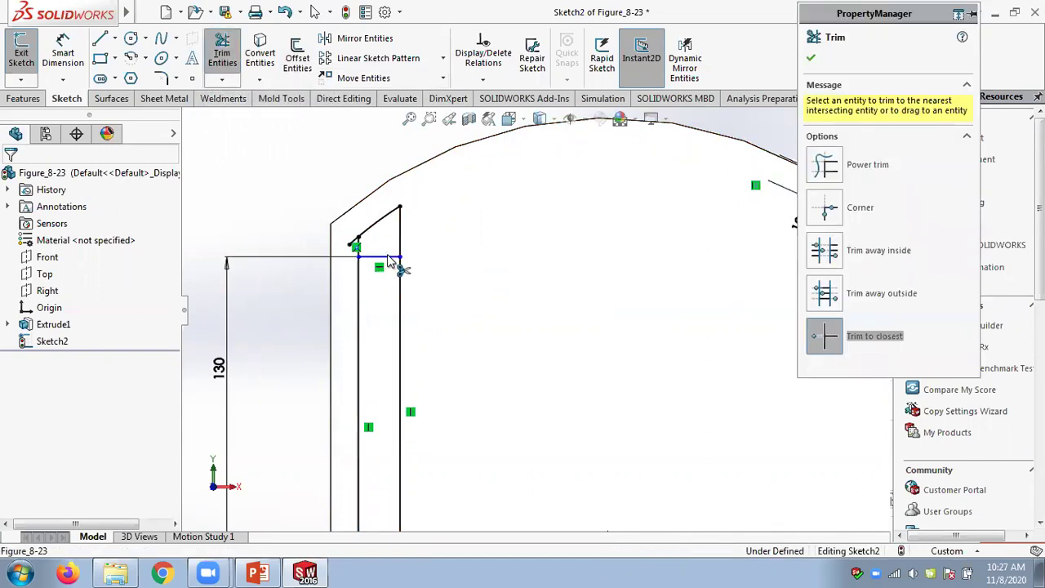
pyautogui.click(387, 257)
pyautogui.scroll(-2, 362, 251)
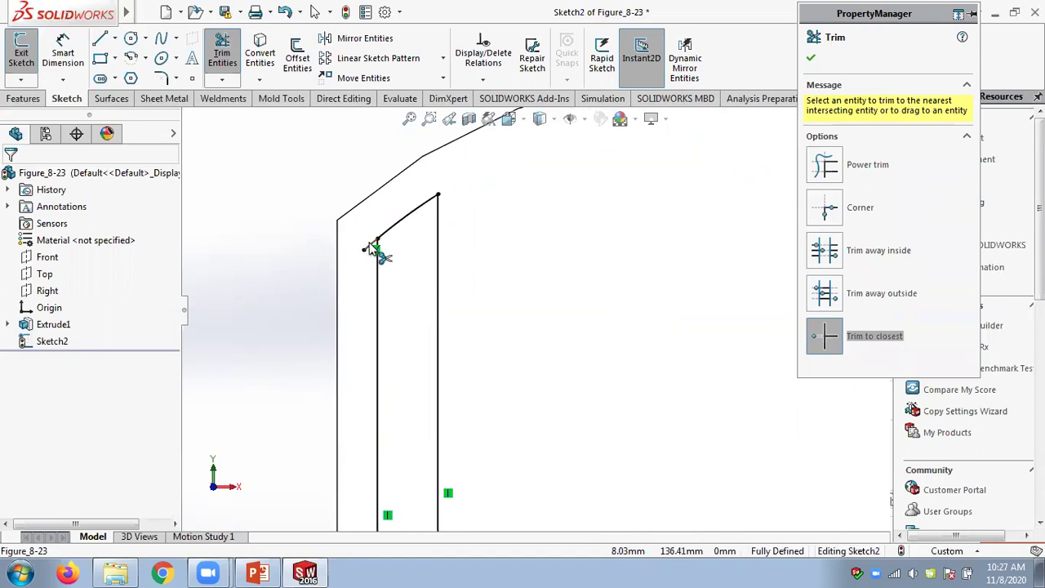
pyautogui.scroll(3, 354, 215)
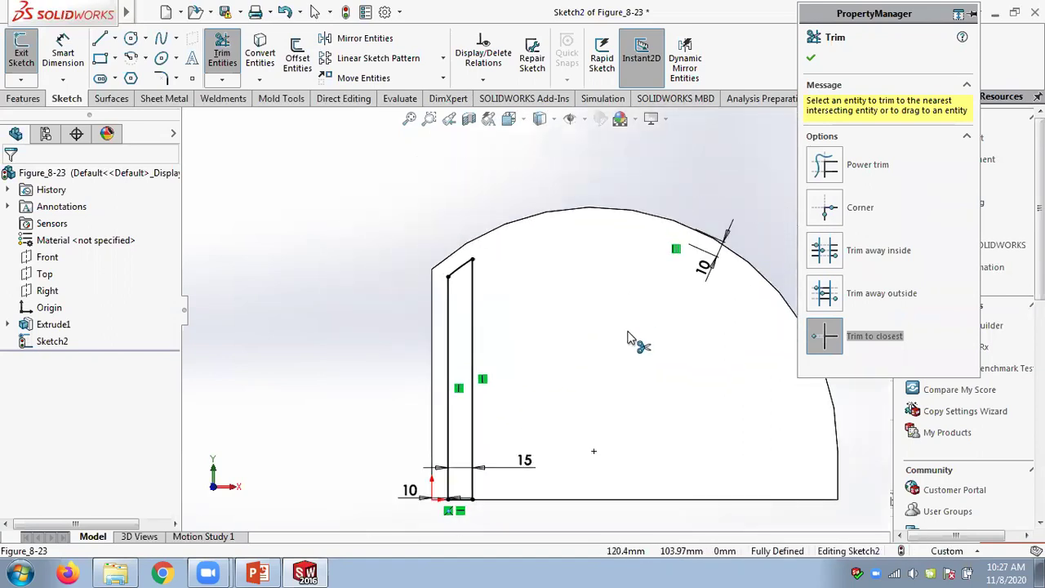
pyautogui.click(811, 57)
pyautogui.moveTo(612, 304)
pyautogui.mouseDown(button='middle')
pyautogui.moveTo(588, 256)
pyautogui.moveTo(584, 351)
pyautogui.moveTo(555, 387)
pyautogui.mouseUp(button='middle')
pyautogui.scroll(-3, 553, 387)
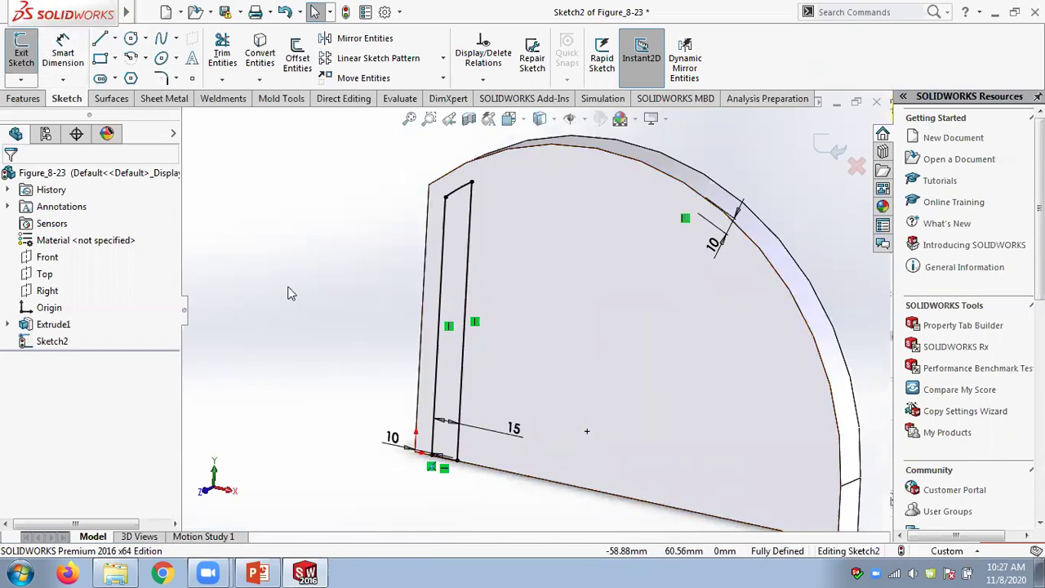
# - Extrude-cut the arched-top slot profile Through All, creating Cut-Extrude1
pyautogui.click(23, 99)
pyautogui.click(232, 70)
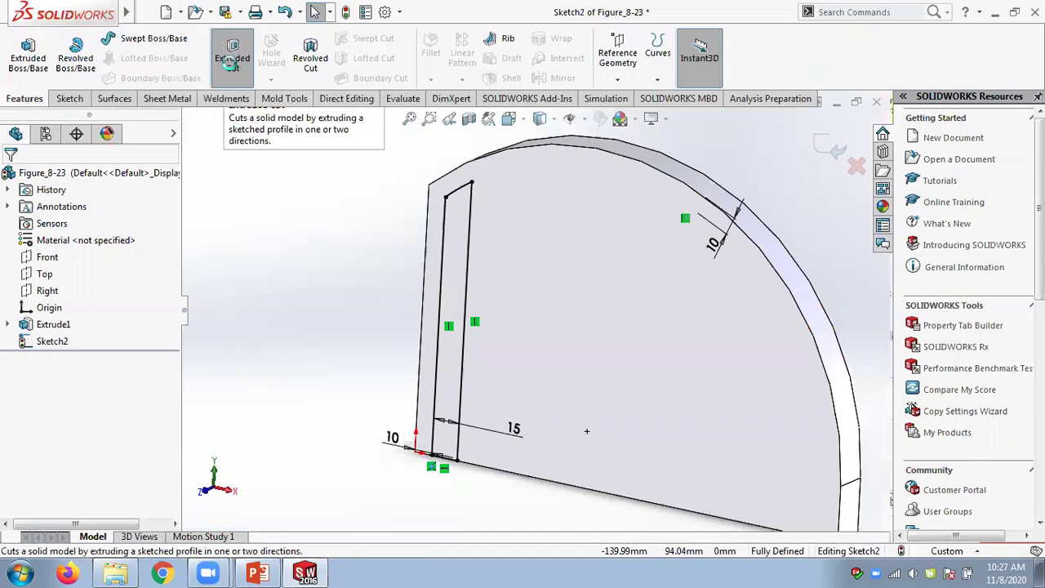
pyautogui.click(867, 150)
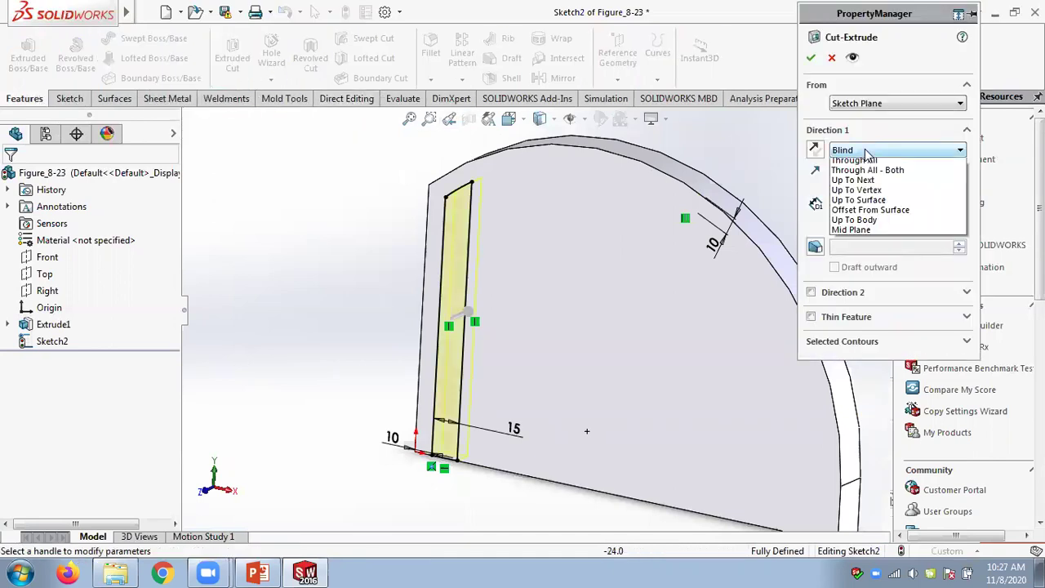
pyautogui.click(863, 167)
pyautogui.click(810, 57)
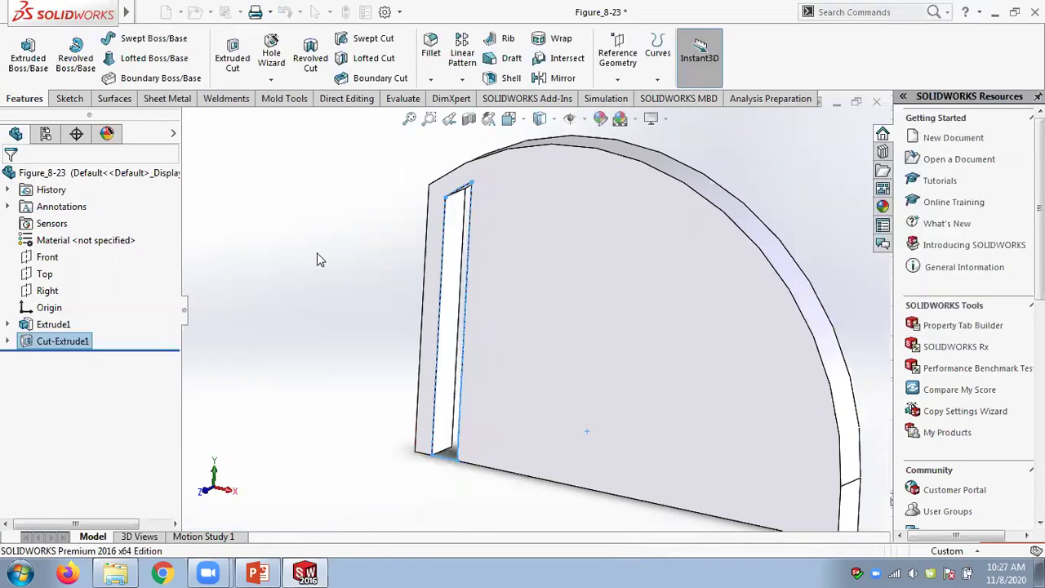
pyautogui.moveTo(364, 275); pyautogui.dragTo(507, 413, button='middle')
pyautogui.scroll(-3, 596, 329)
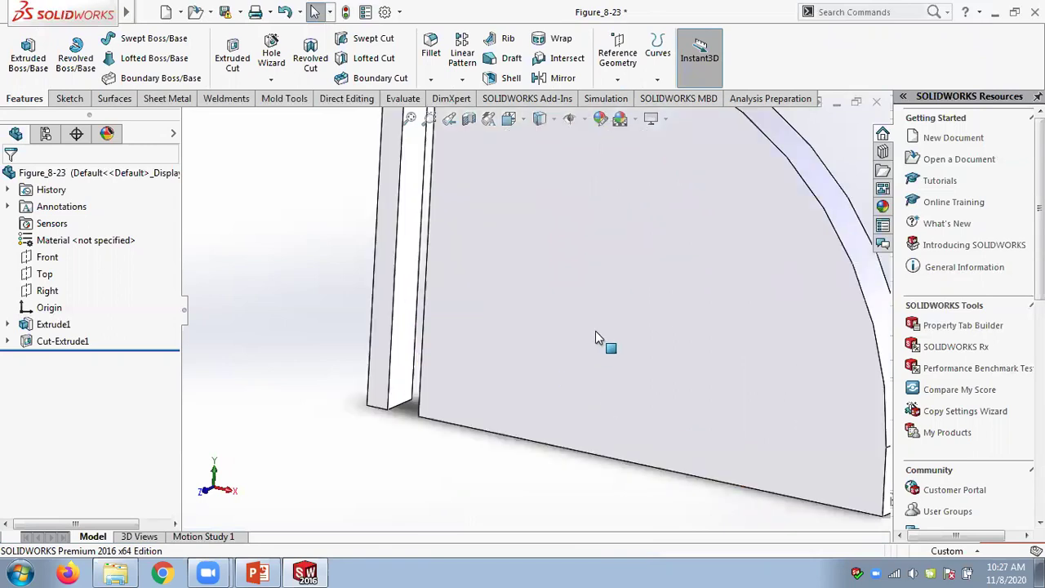
pyautogui.scroll(3, 596, 326)
# - Linear-pattern Cut-Extrude1 eight times at 20 mm along the 10 dimension with Vary sketch on
pyautogui.click(462, 78)
pyautogui.click(489, 95)
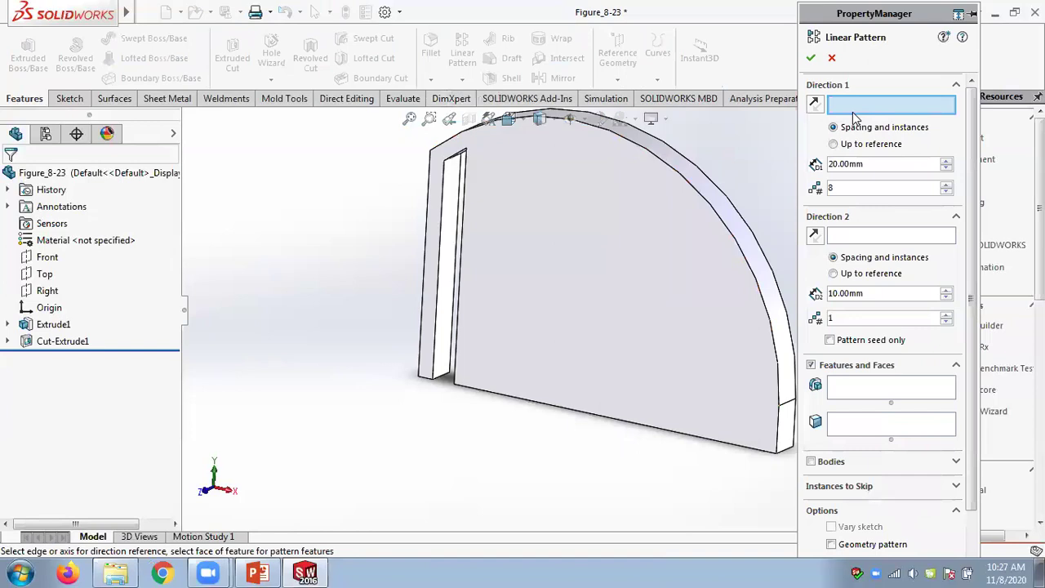
pyautogui.scroll(-2, 529, 372)
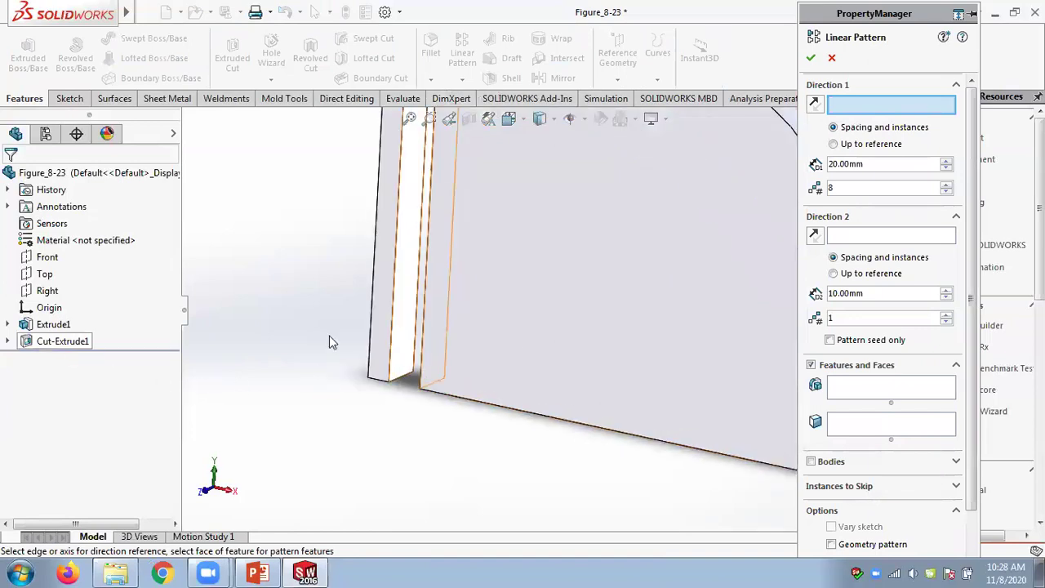
pyautogui.click(855, 398)
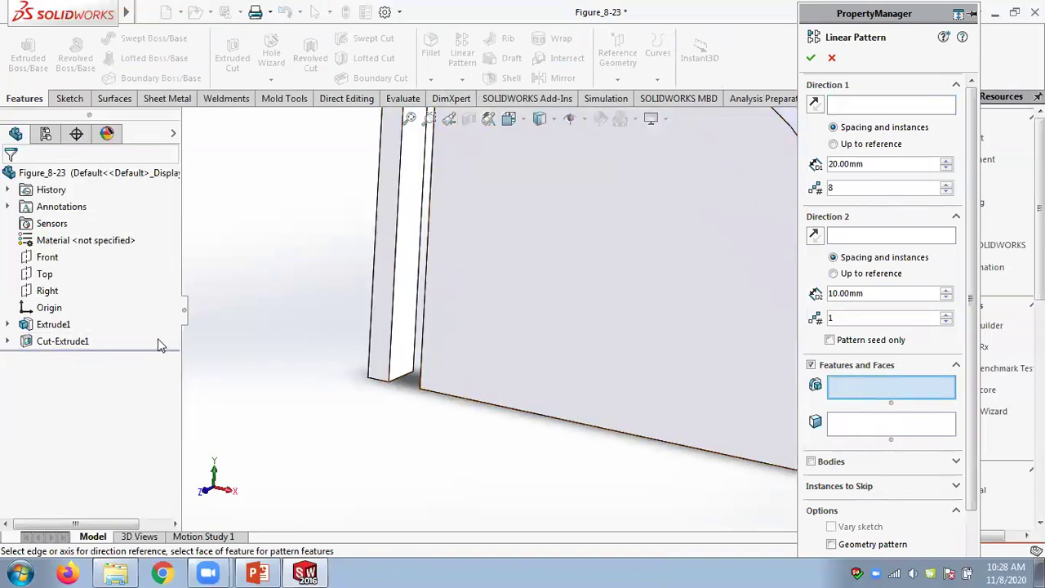
pyautogui.click(80, 341)
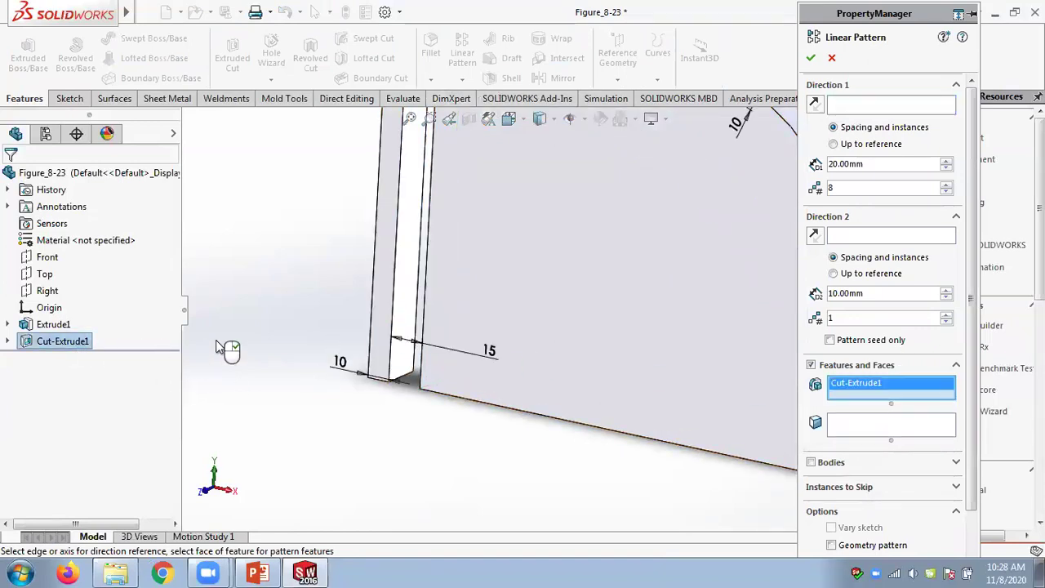
pyautogui.click(853, 112)
pyautogui.moveTo(506, 326); pyautogui.dragTo(343, 396, button='middle')
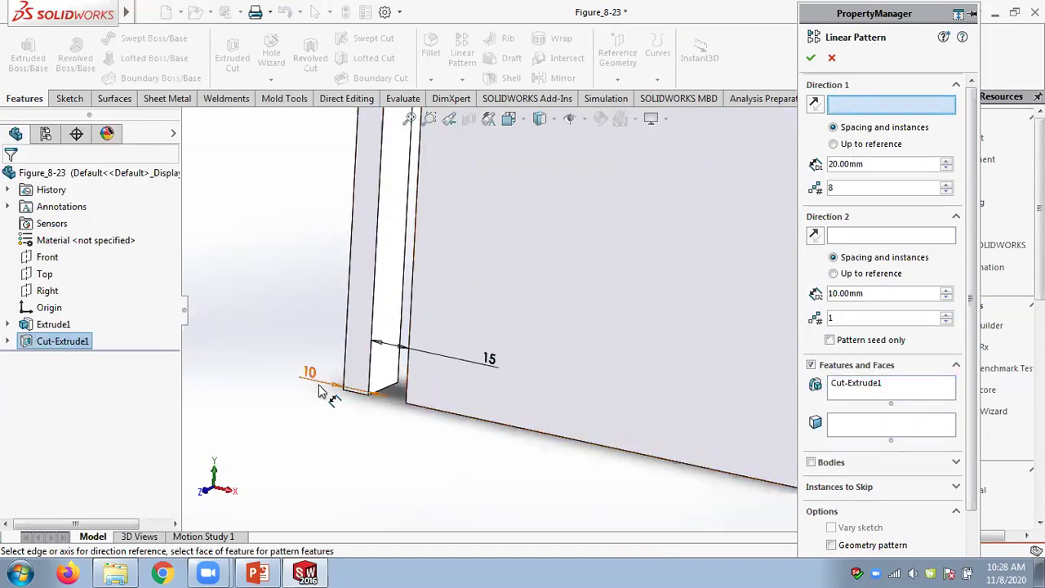
pyautogui.click(310, 374)
pyautogui.moveTo(608, 307); pyautogui.dragTo(679, 259, button='middle')
pyautogui.click(831, 528)
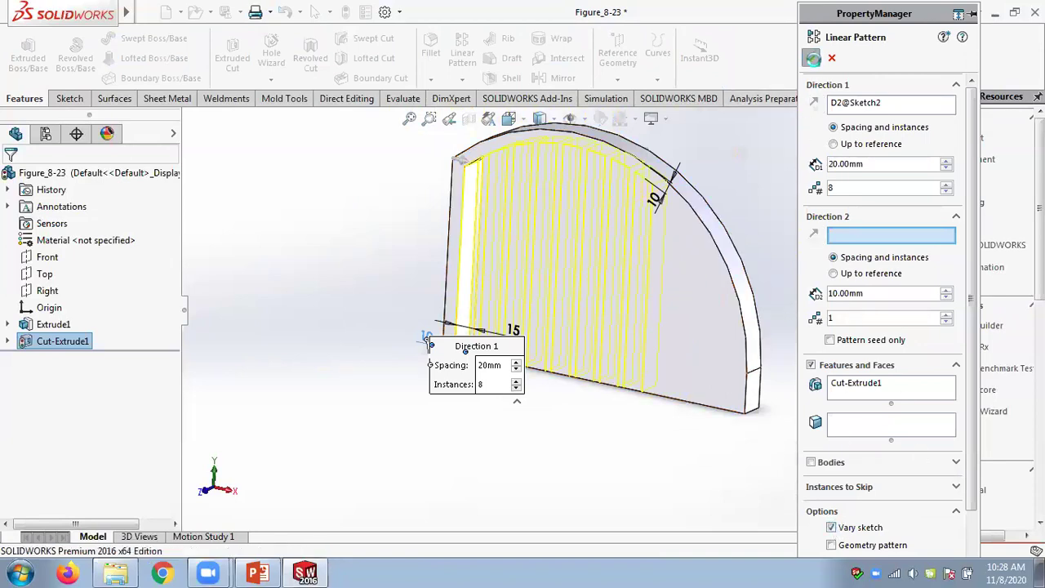
pyautogui.click(812, 58)
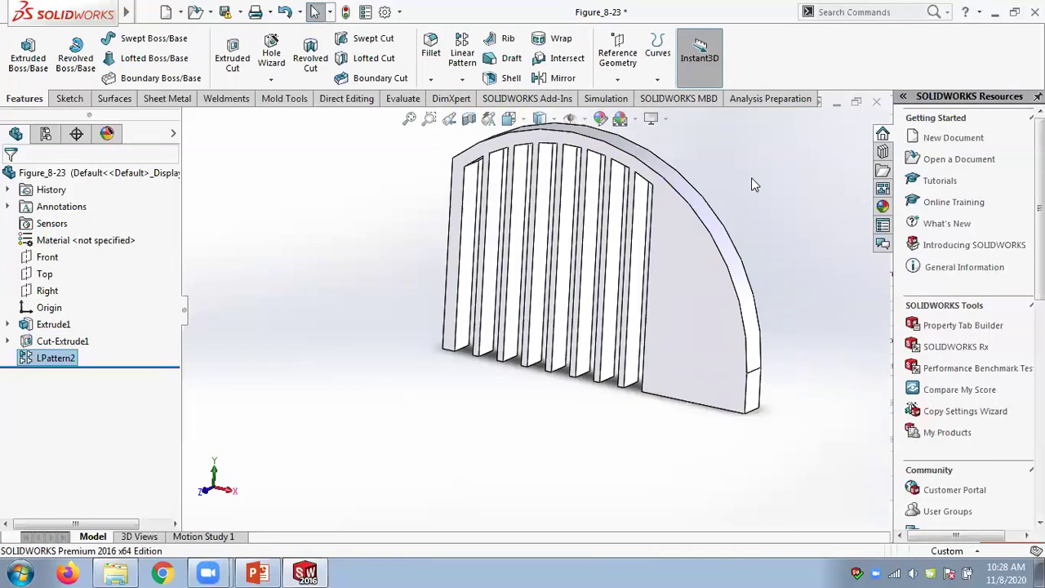
# - Expand the cut feature and open its Sketch2 for editing to inspect the slots
pyautogui.scroll(-3, 751, 188)
pyautogui.moveTo(733, 204); pyautogui.dragTo(234, 357, button='middle')
pyautogui.click(8, 341)
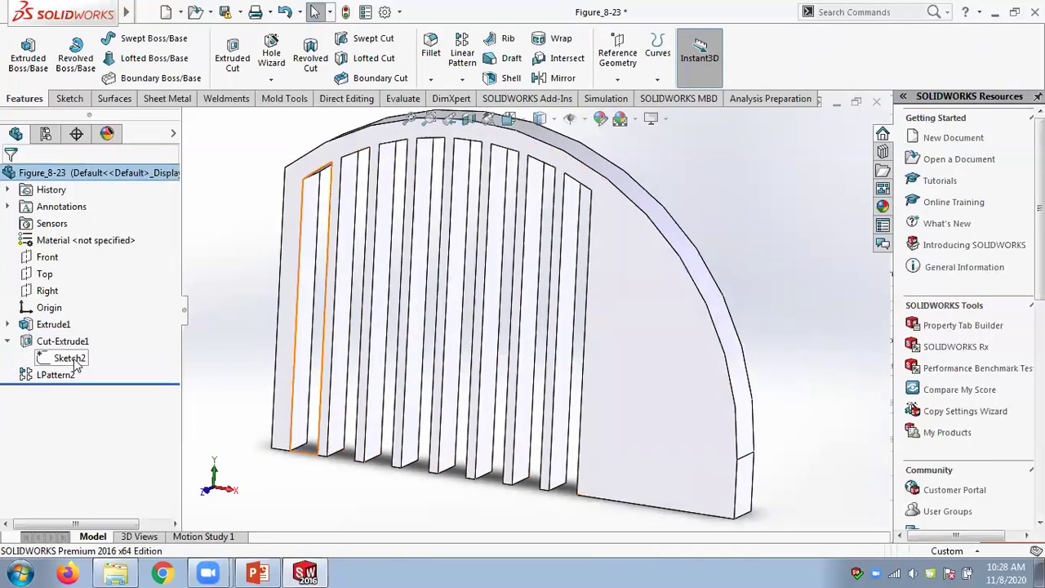
pyautogui.rightClick(65, 358)
pyautogui.click(88, 318)
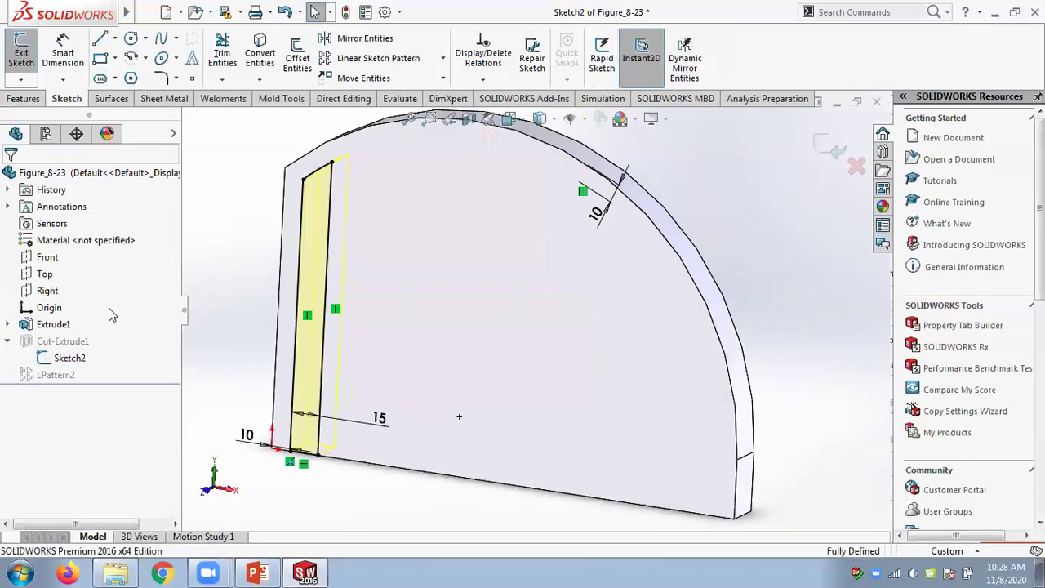
# - Zoom around the sketch, then switch to PowerPoint's slide comparing Figures 23 and 24
pyautogui.scroll(1, 310, 457)
pyautogui.scroll(-3, 421, 397)
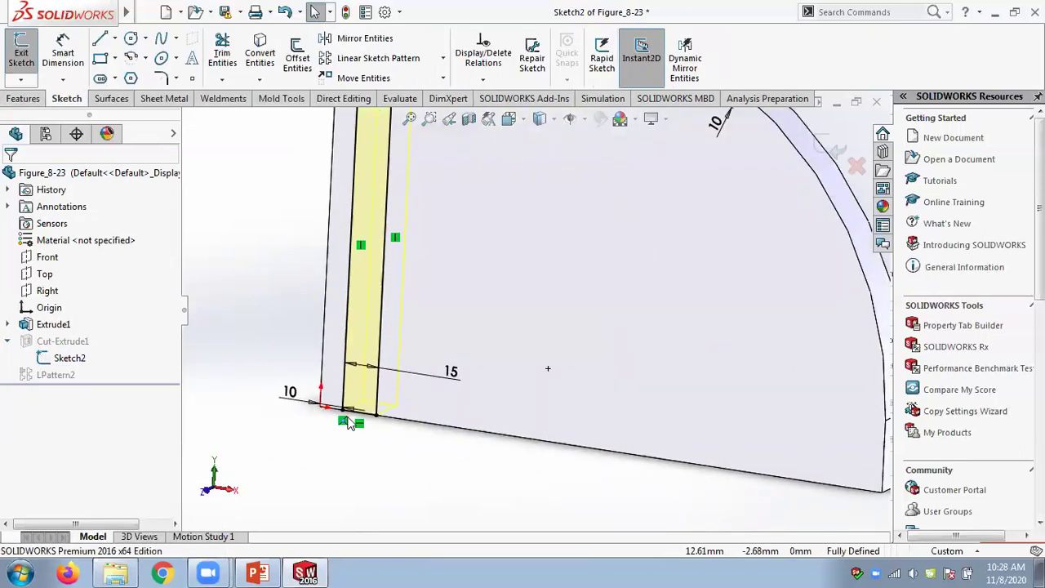
pyautogui.scroll(3, 592, 179)
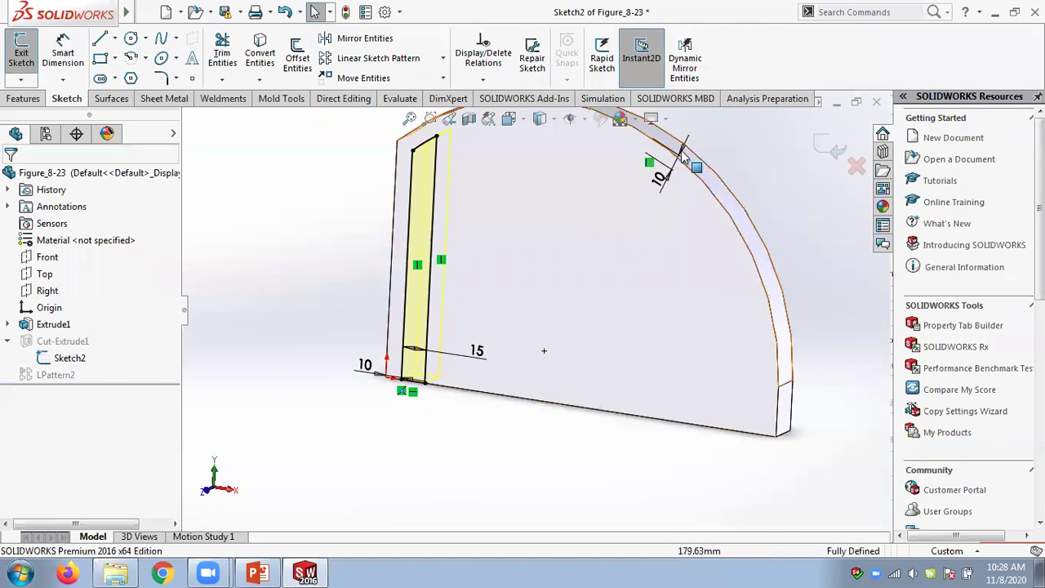
pyautogui.scroll(-4, 438, 404)
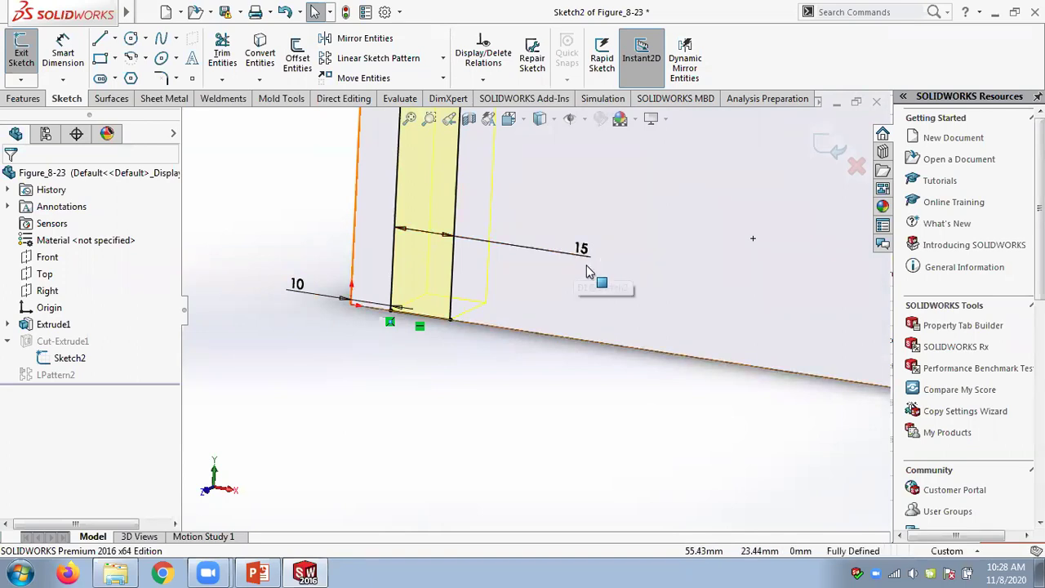
pyautogui.scroll(5, 576, 346)
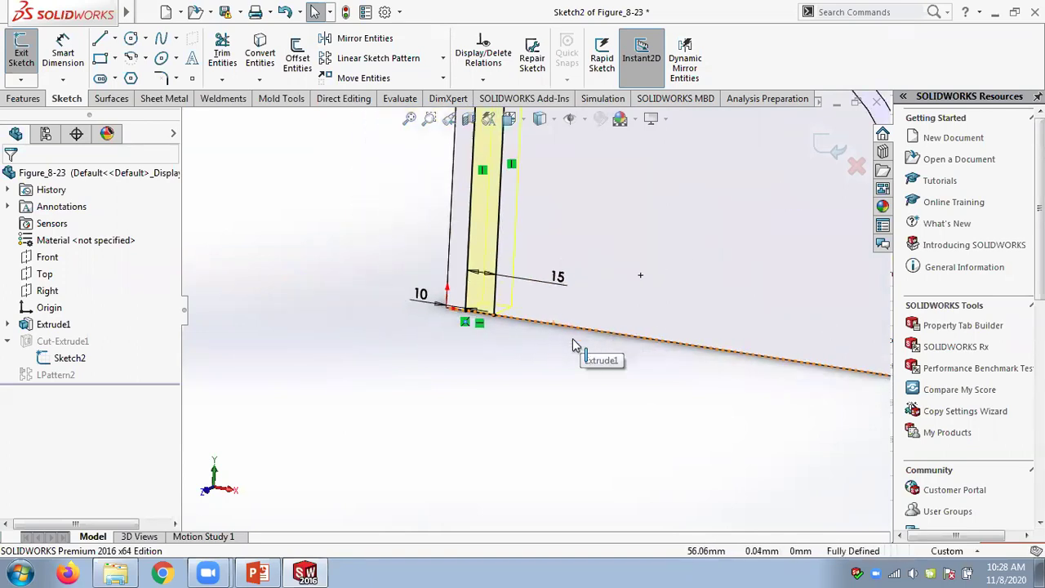
pyautogui.scroll(-4, 685, 251)
pyautogui.scroll(2, 680, 240)
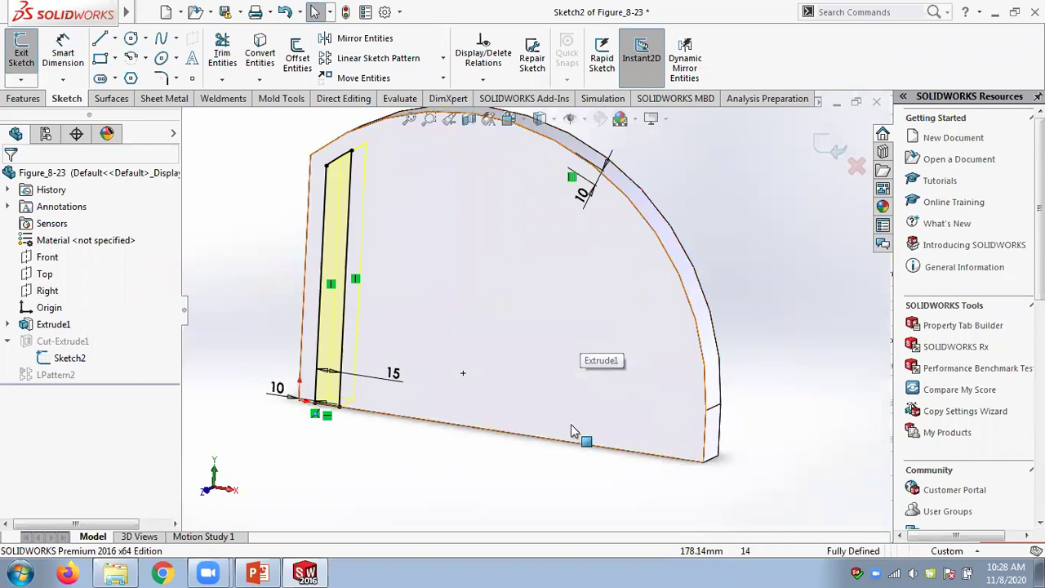
pyautogui.click(256, 573)
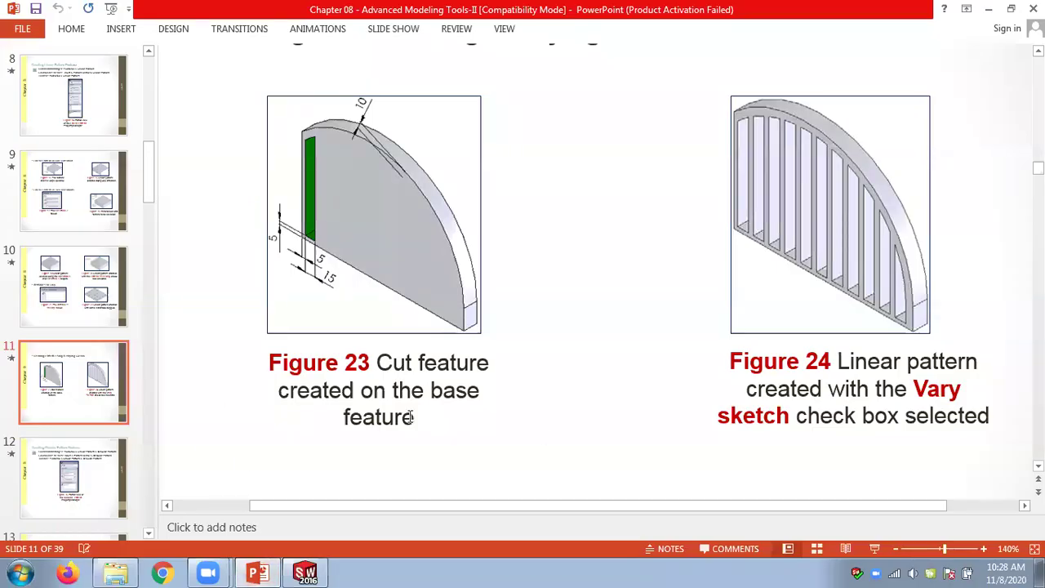
# - Zoom the slide view out and scroll forward to slide 36, the Vary sketch fin-pattern step
pyautogui.click(897, 548)
pyautogui.click(897, 547)
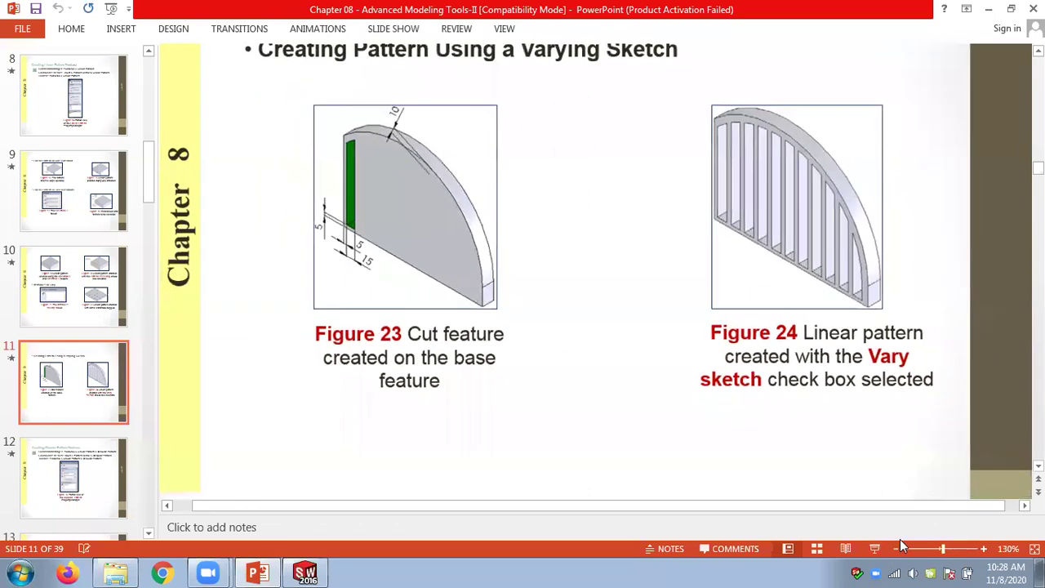
pyautogui.moveTo(1037, 167); pyautogui.dragTo(995, 369)
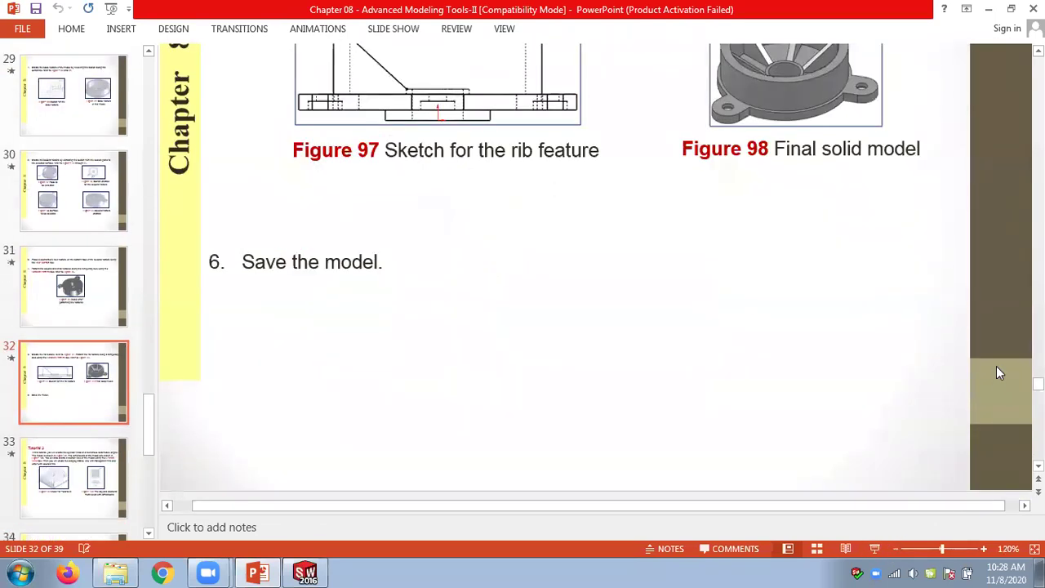
pyautogui.scroll(-3, 996, 368)
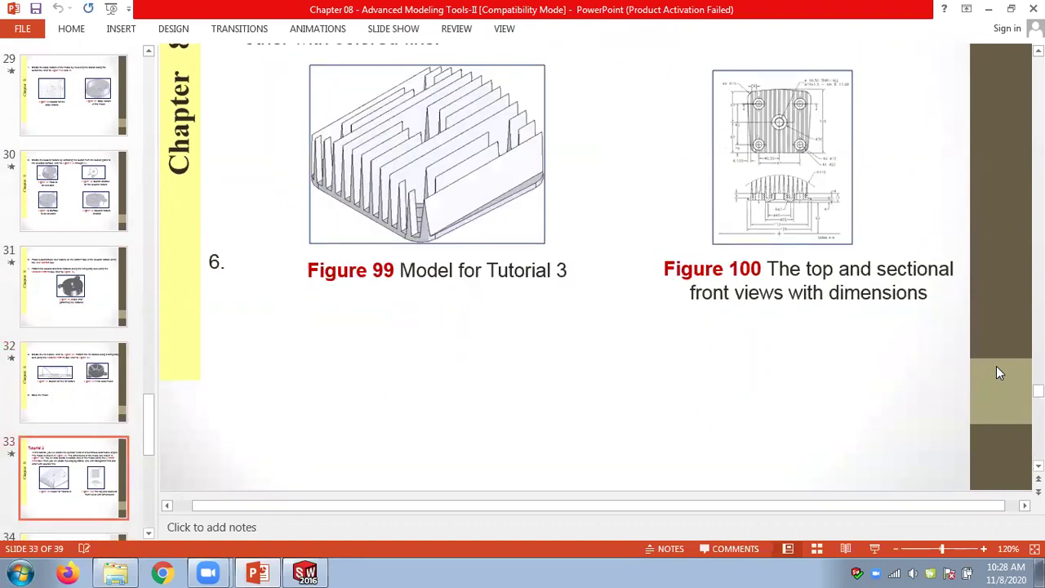
pyautogui.scroll(1, 771, 335)
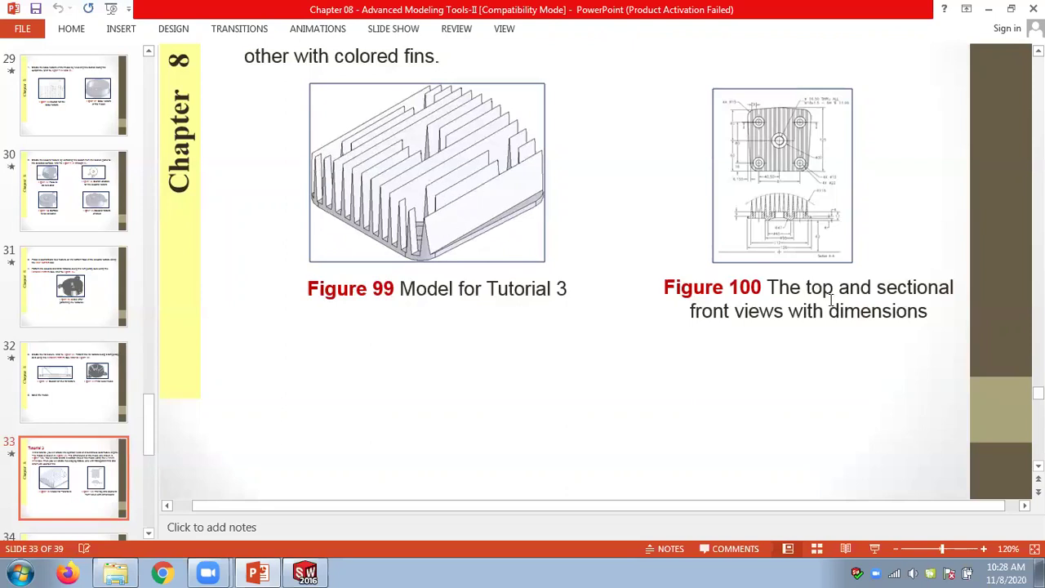
pyautogui.scroll(-3, 990, 304)
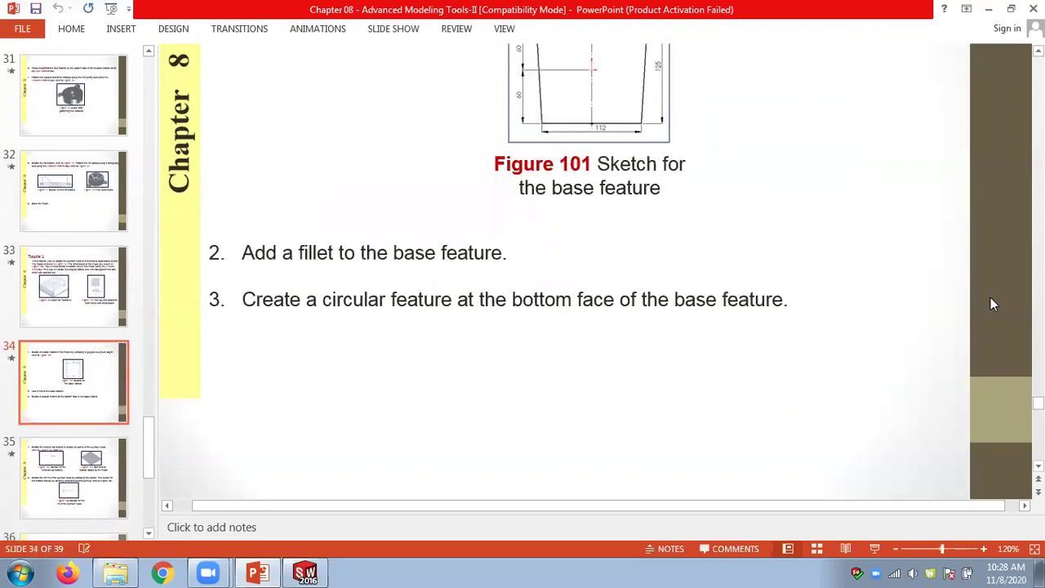
pyautogui.click(901, 548)
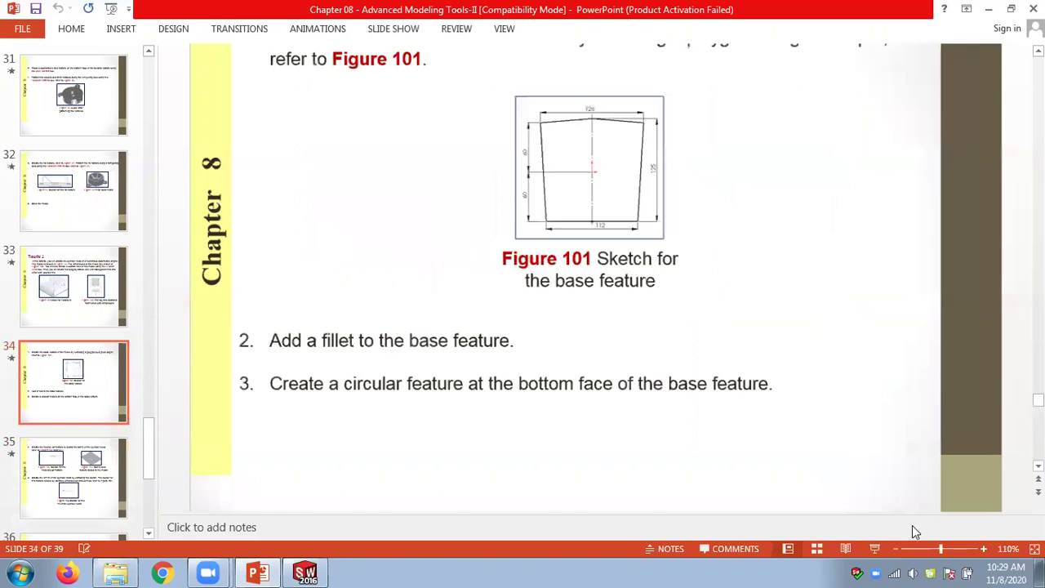
pyautogui.scroll(-3, 972, 364)
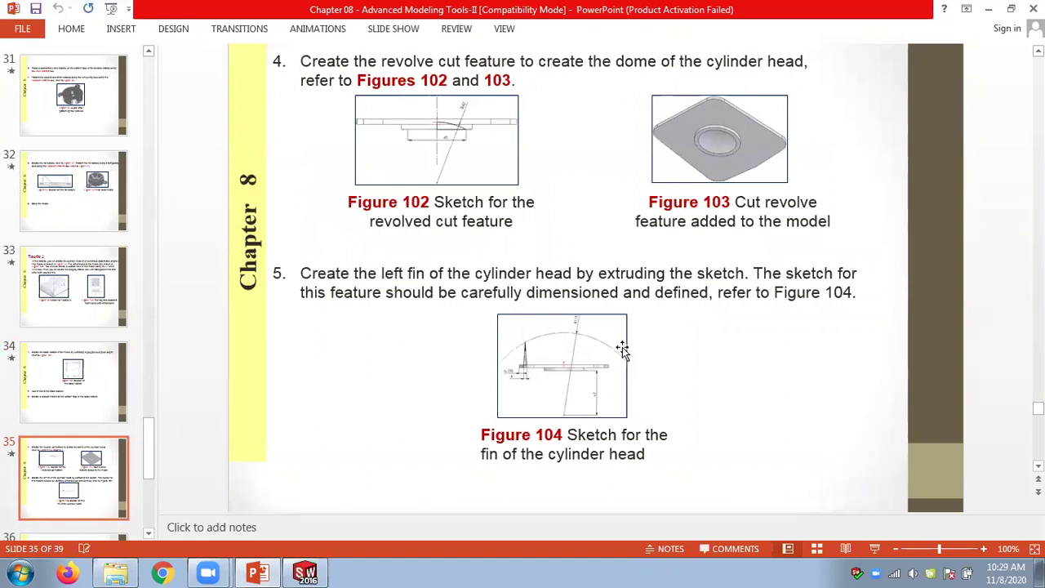
pyautogui.scroll(-1, 983, 329)
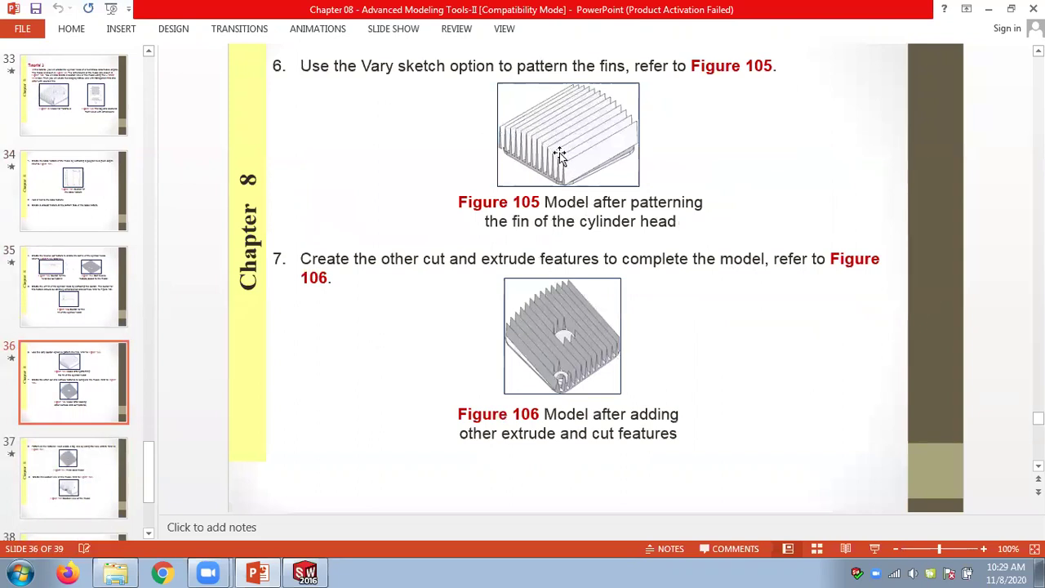
# - Highlight 'Vary sketch' in step 6, deselect it, then go back to slide 35
pyautogui.moveTo(364, 66); pyautogui.dragTo(447, 68)
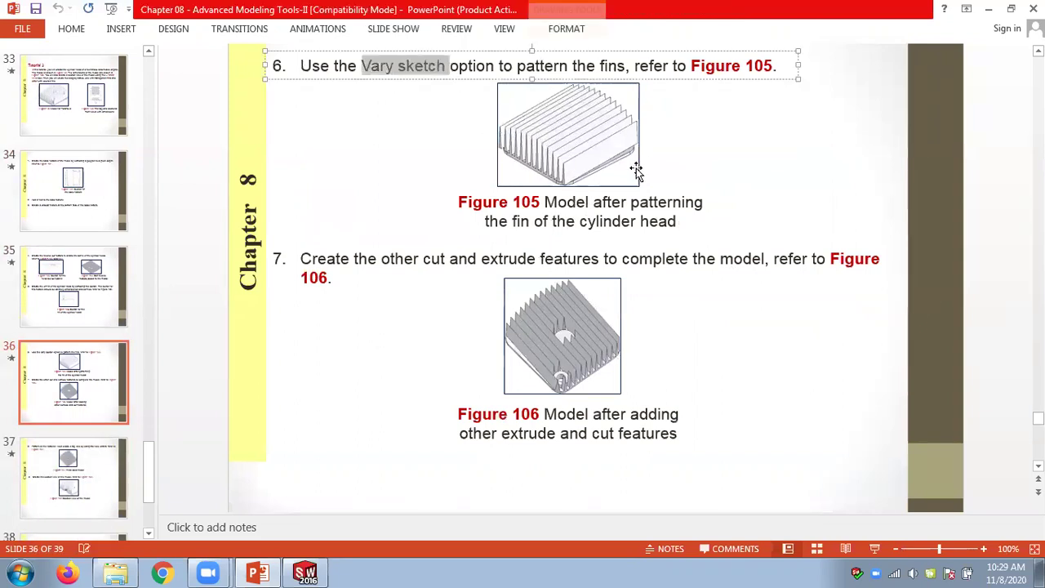
pyautogui.click(999, 156)
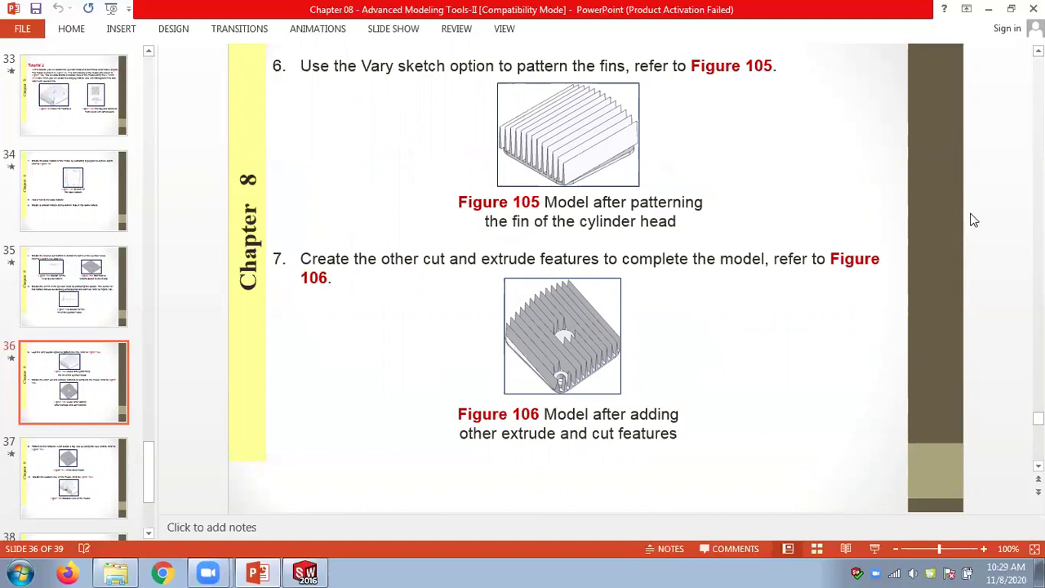
pyautogui.scroll(1, 704, 319)
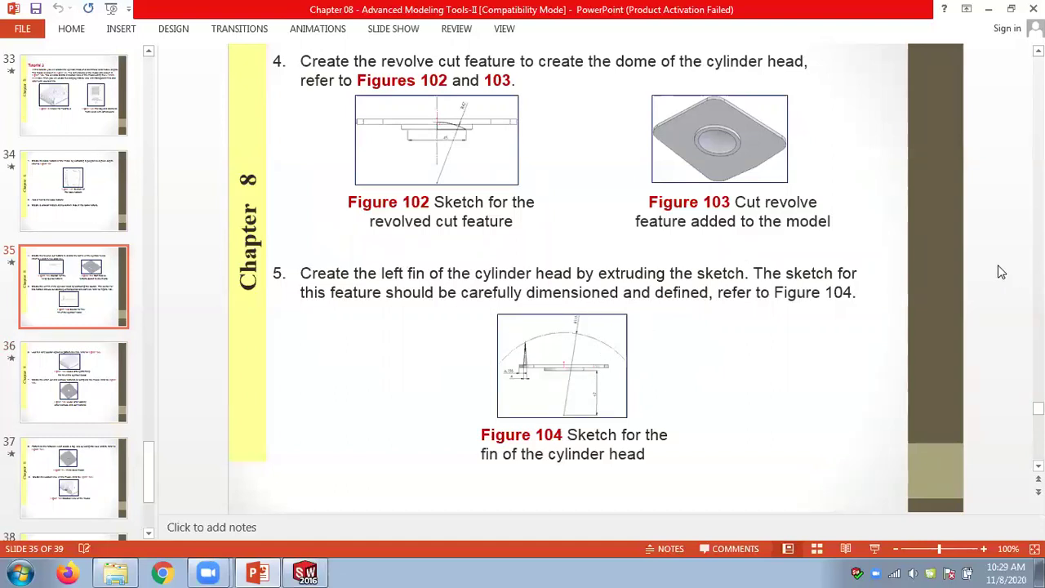
# - Scroll back up through the deck to around slide 11
pyautogui.scroll(10, 1001, 272)
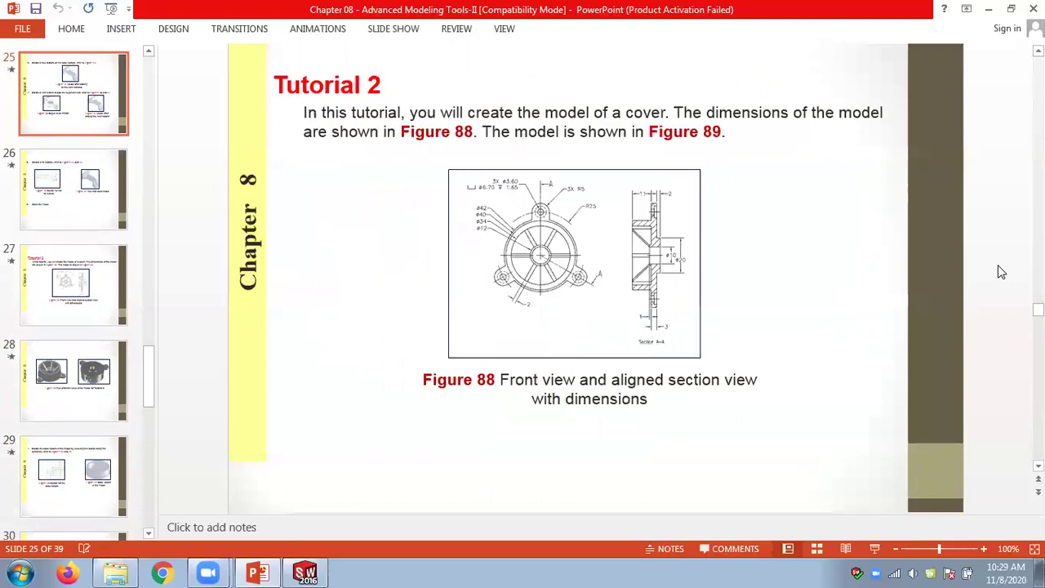
pyautogui.scroll(7, 1000, 271)
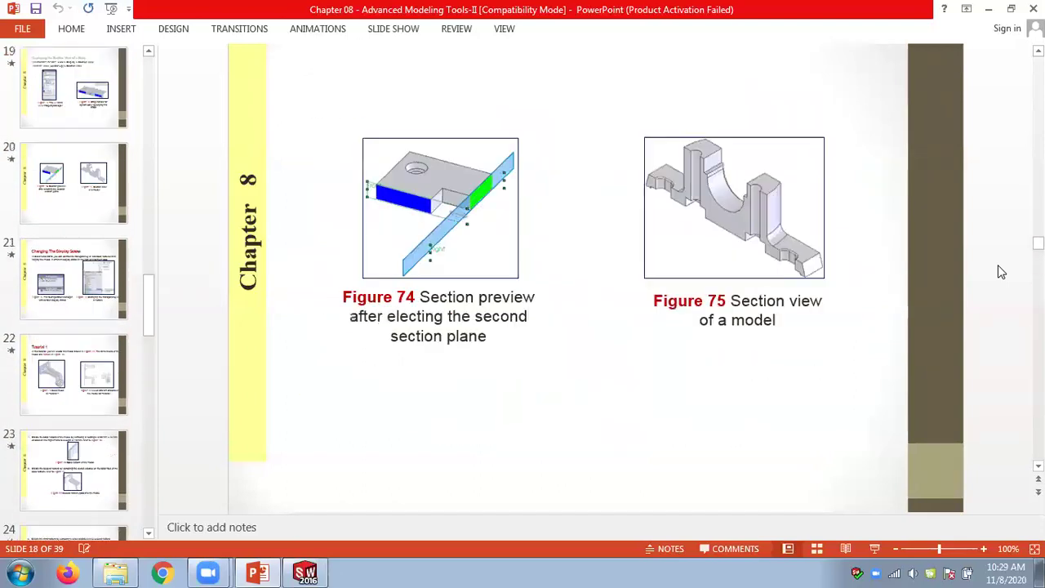
pyautogui.scroll(1, 1000, 272)
pyautogui.scroll(7, 1000, 271)
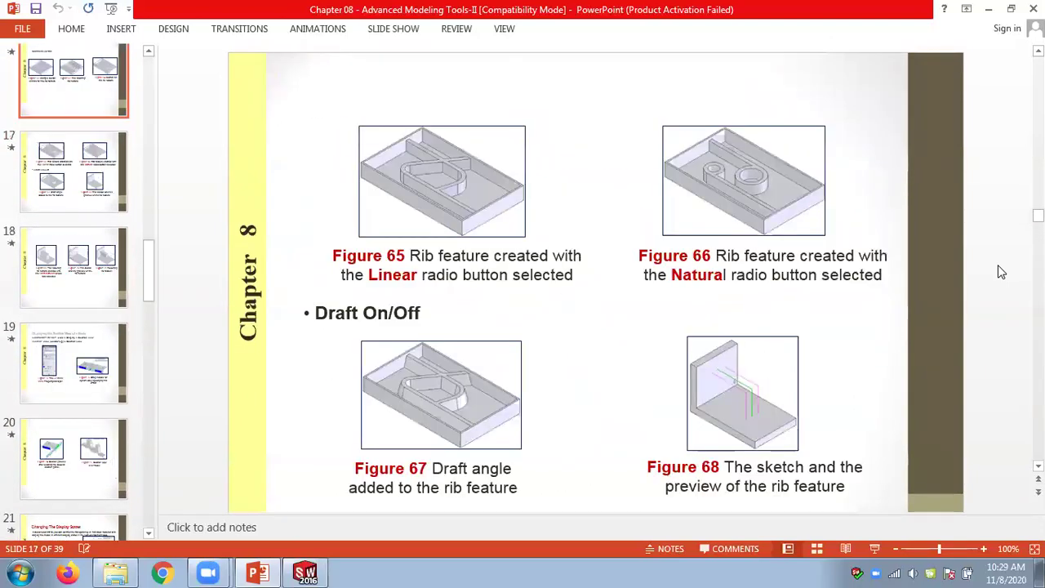
pyautogui.scroll(1, 1001, 272)
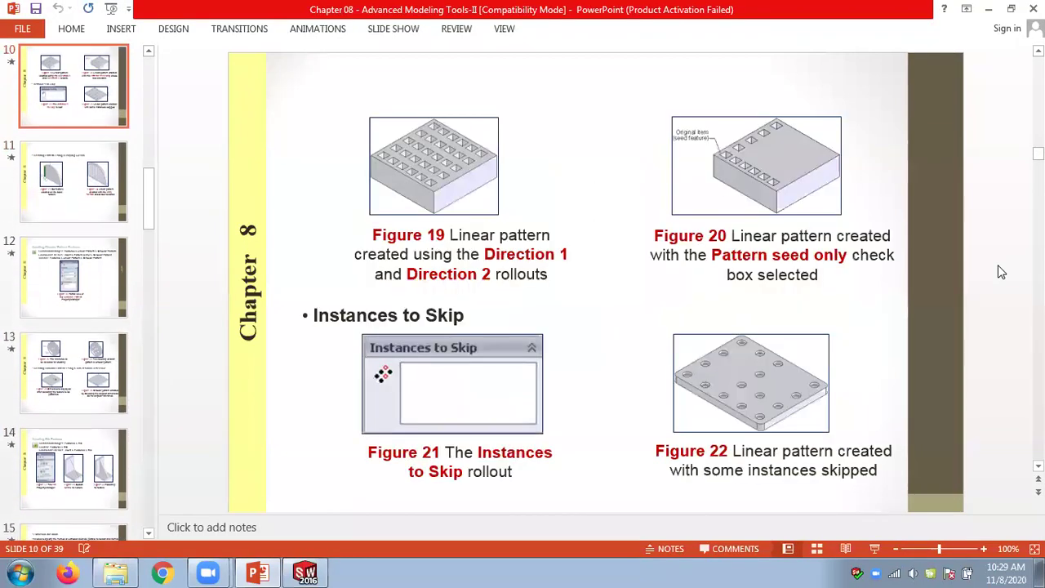
pyautogui.scroll(-1, 998, 270)
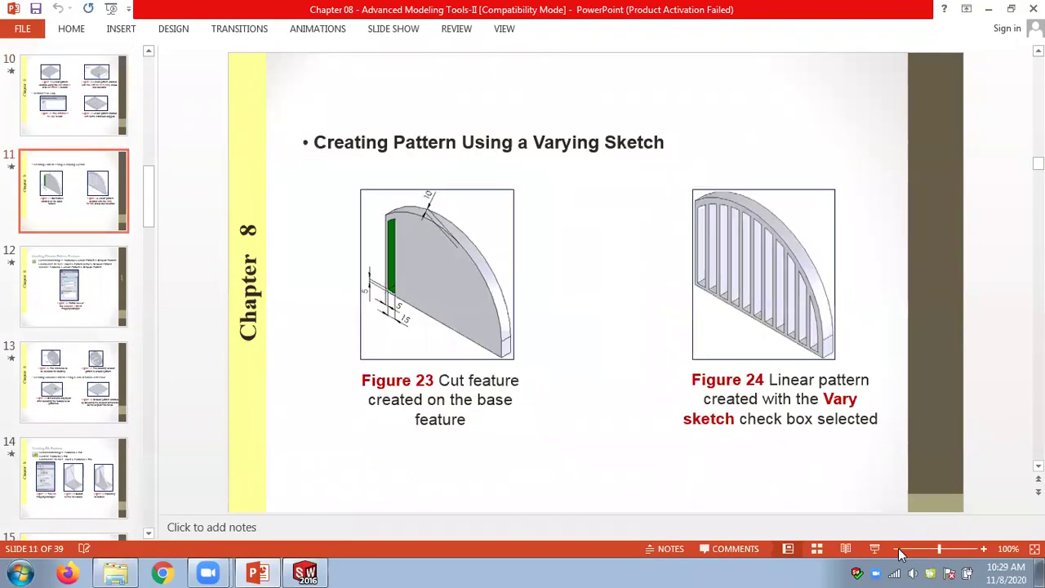
# - Zoom the slide view out to 80% and scroll down to the rib-feature and save-model slide
pyautogui.click(896, 549)
pyautogui.click(896, 550)
pyautogui.scroll(-1, 950, 421)
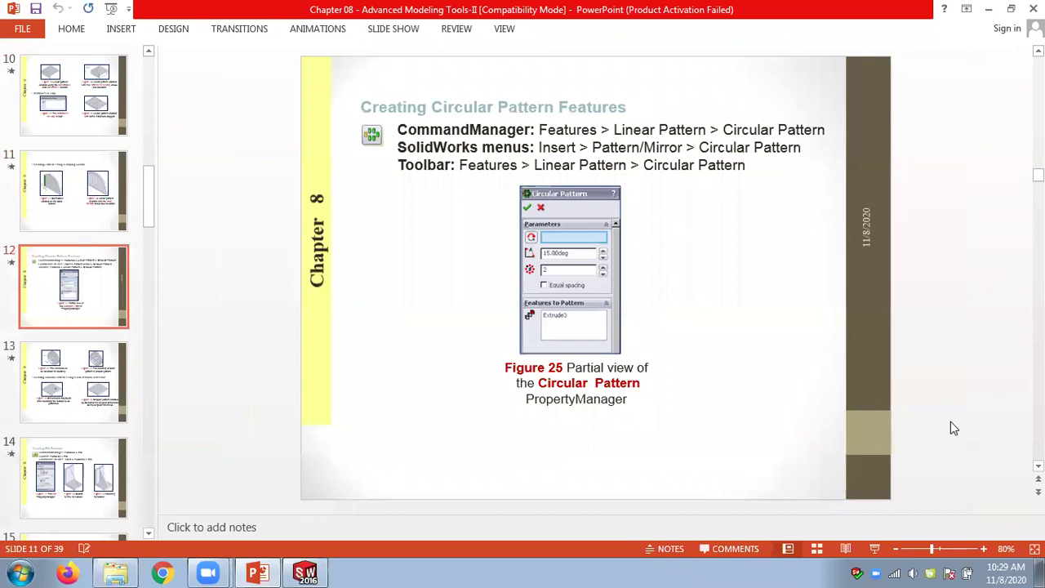
pyautogui.scroll(-3, 950, 421)
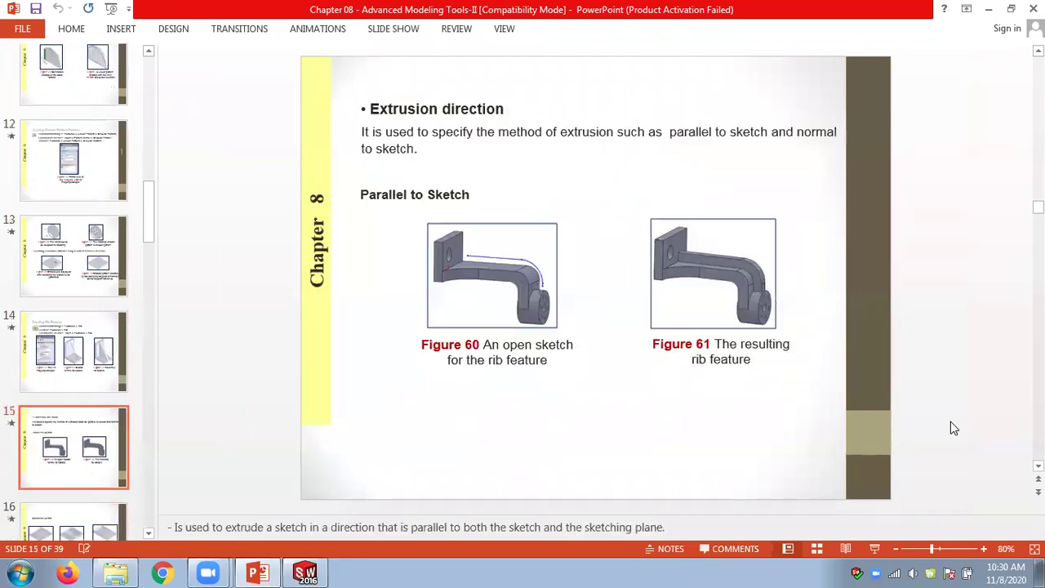
pyautogui.scroll(-1, 950, 428)
pyautogui.scroll(-1, 950, 428)
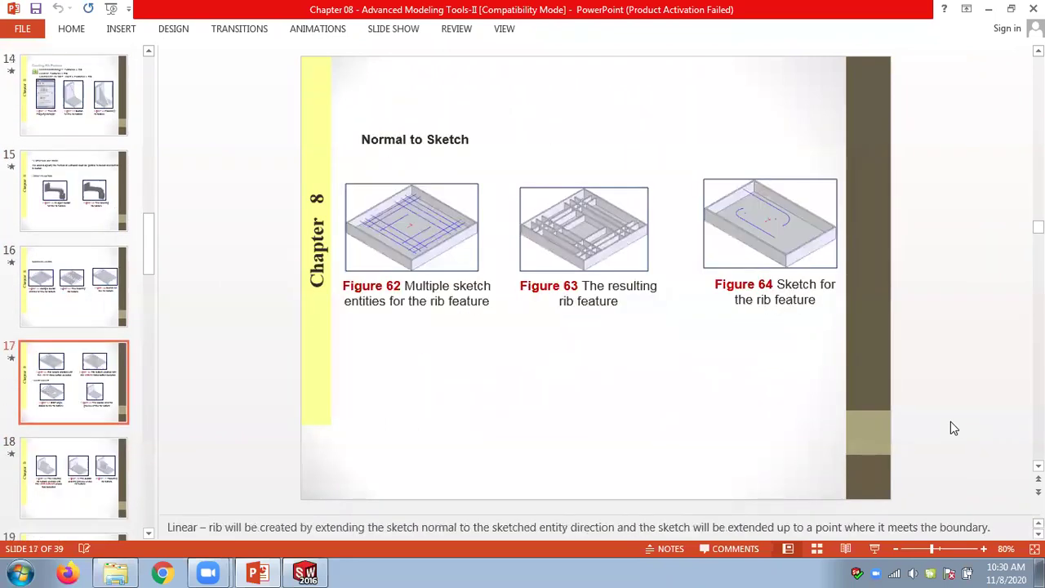
pyautogui.scroll(-4, 950, 422)
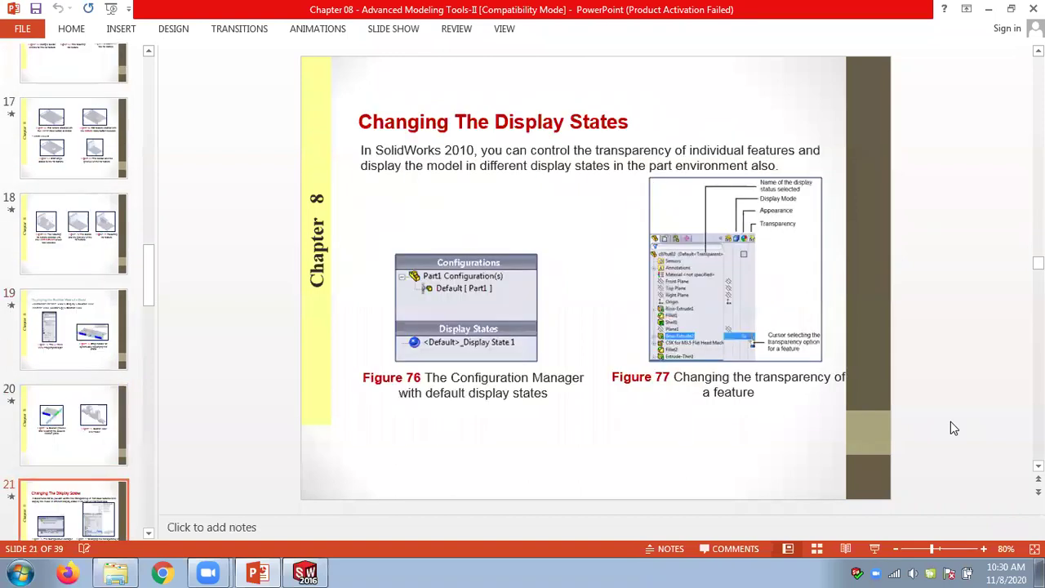
pyautogui.scroll(-3, 950, 421)
pyautogui.scroll(-2, 954, 427)
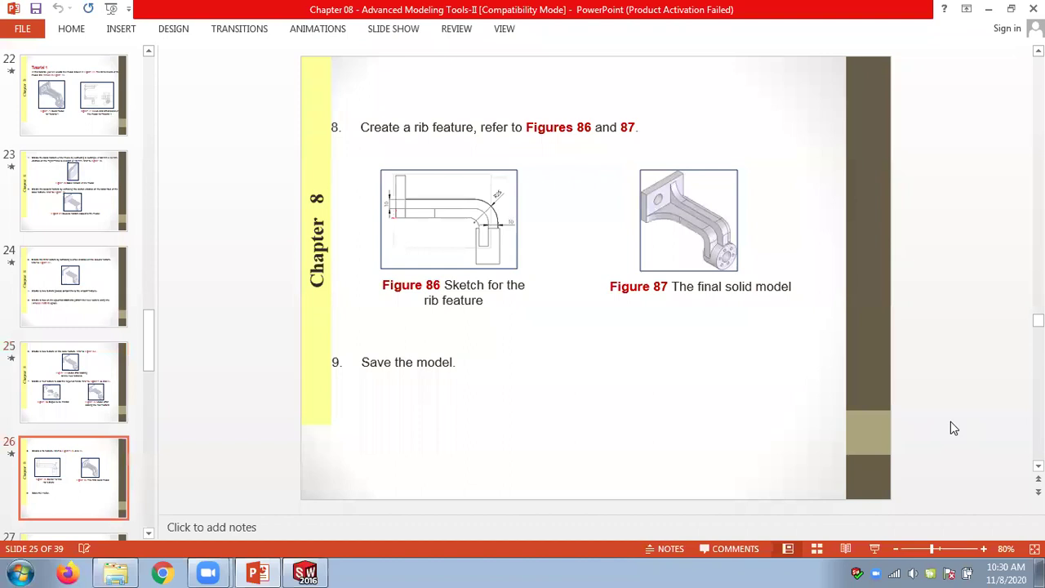
pyautogui.scroll(-1, 954, 427)
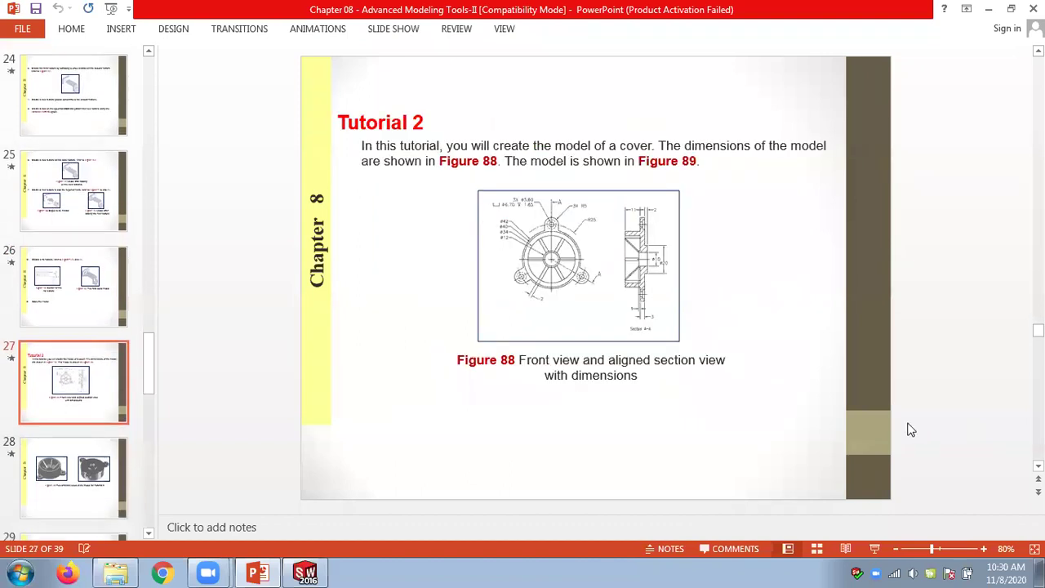